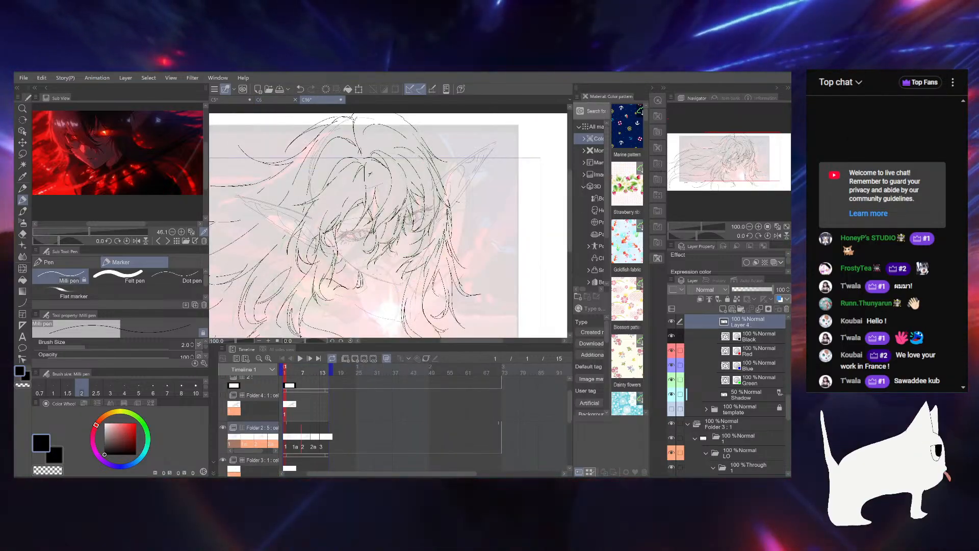
Preview the line animations in the C16 and C6 files, stopping the C6 playback at frame 30
left_click(299, 359)
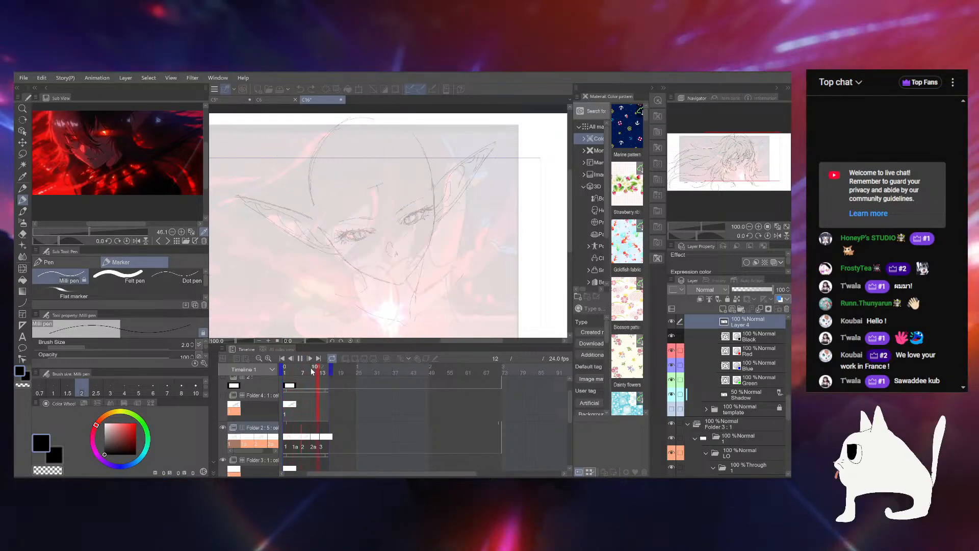
left_click(313, 372)
left_click(280, 100)
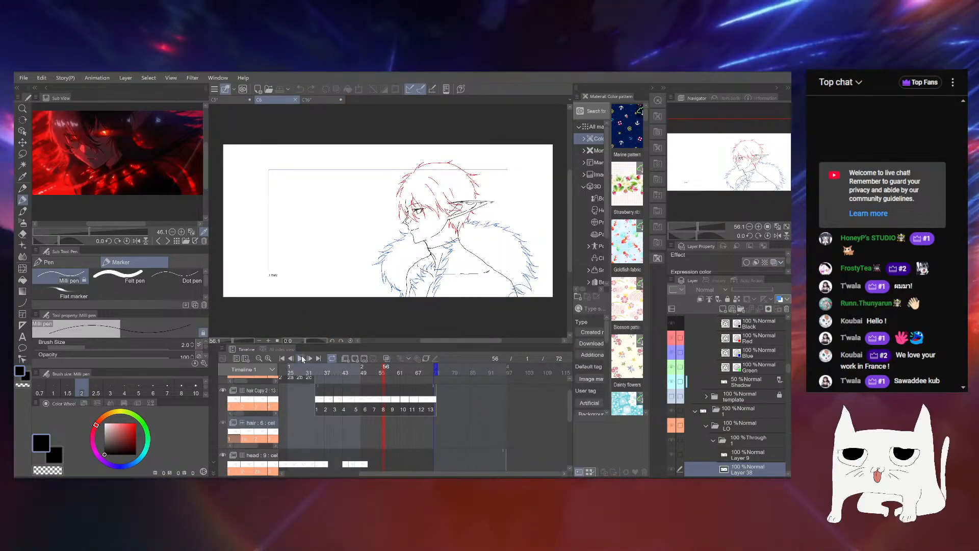
left_click(300, 359)
scroll(430, 223, "up", 2)
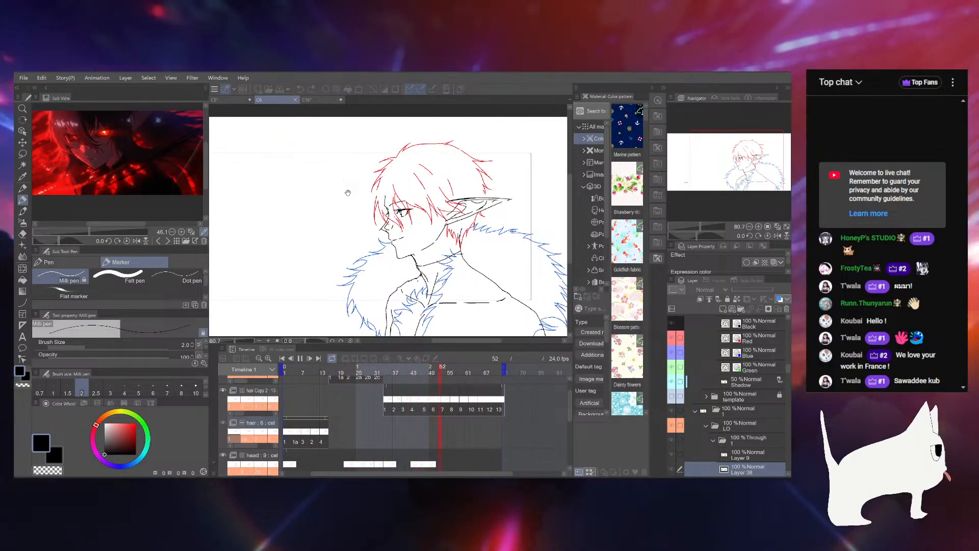
left_click(375, 371)
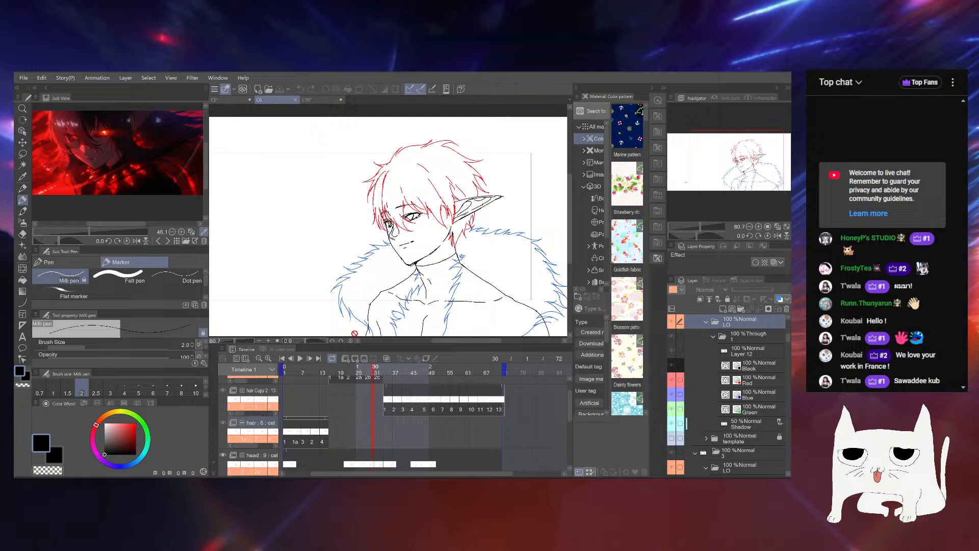
Preview the arm animation in the C5 file and examine the hand and sleeve drawing at frame 25
left_click(230, 101)
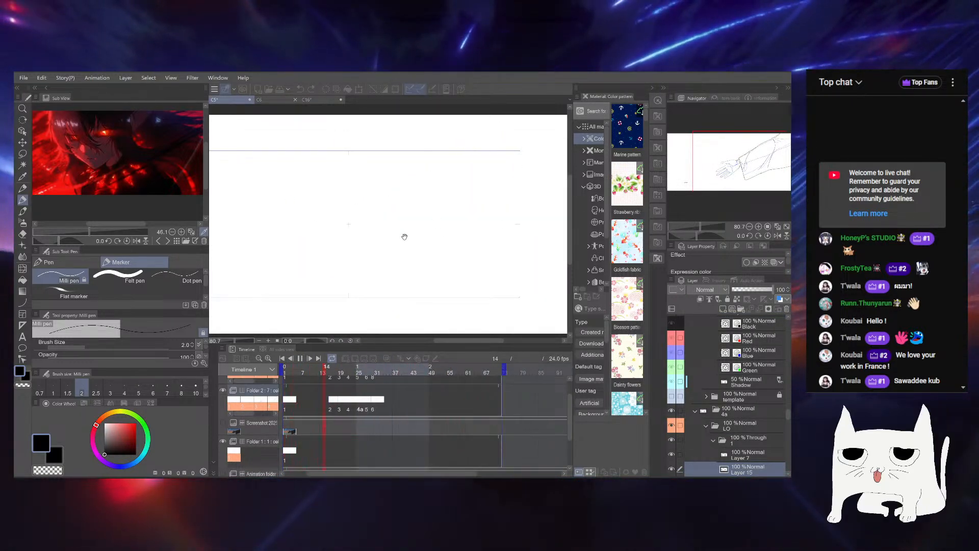
mouse_move(396, 372)
left_mouse_down()
mouse_move(338, 372)
mouse_move(376, 372)
mouse_move(359, 373)
left_mouse_up()
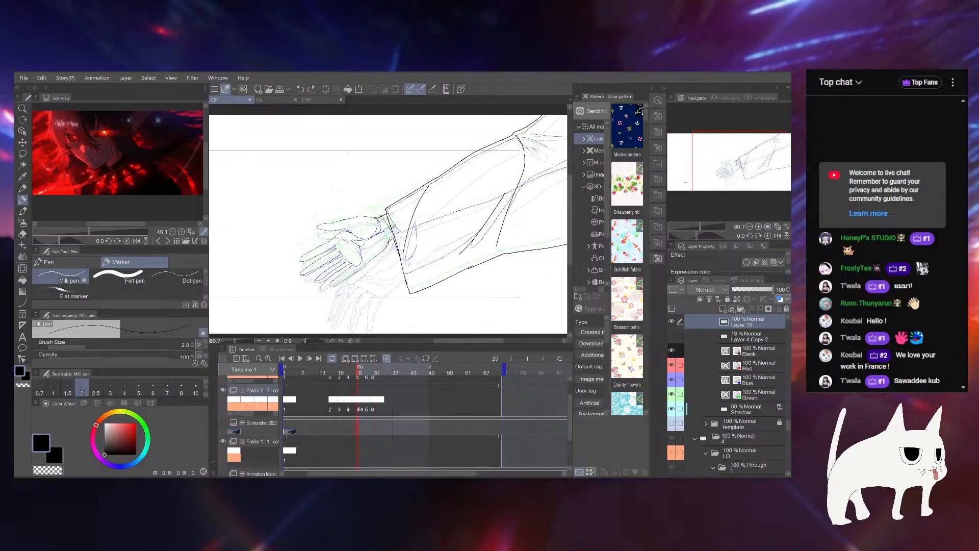
scroll(336, 189, "down", 3)
scroll(385, 158, "up", 4)
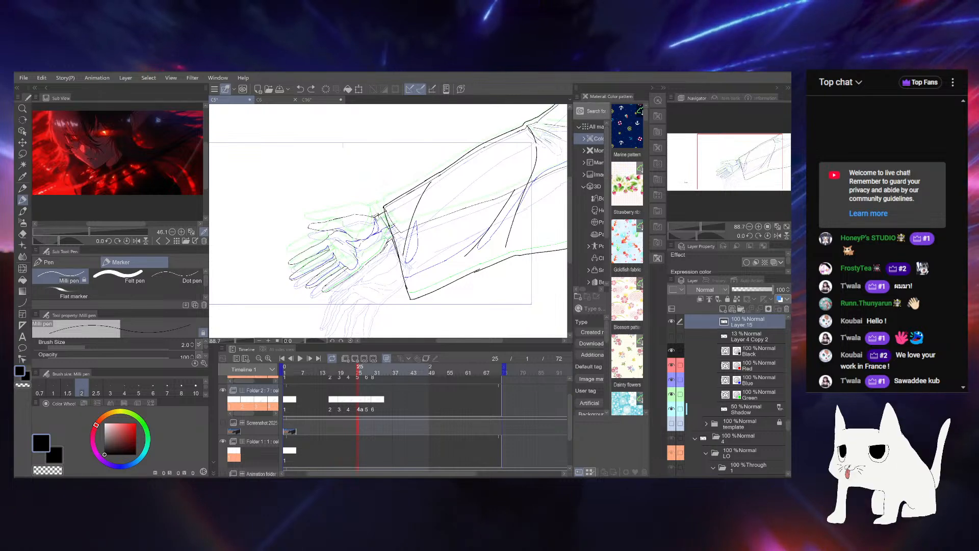
Switch to After Effects, open Comp 1 and scrub through the opening frames of the crystal animation, ending at the first frame
key("alt+Tab")
left_click(104, 373)
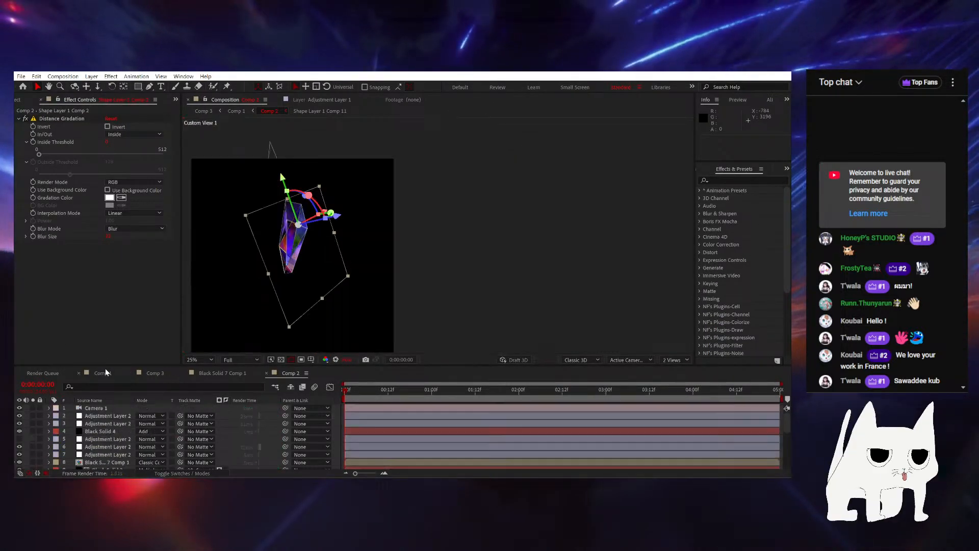
scroll(428, 239, "up", 1)
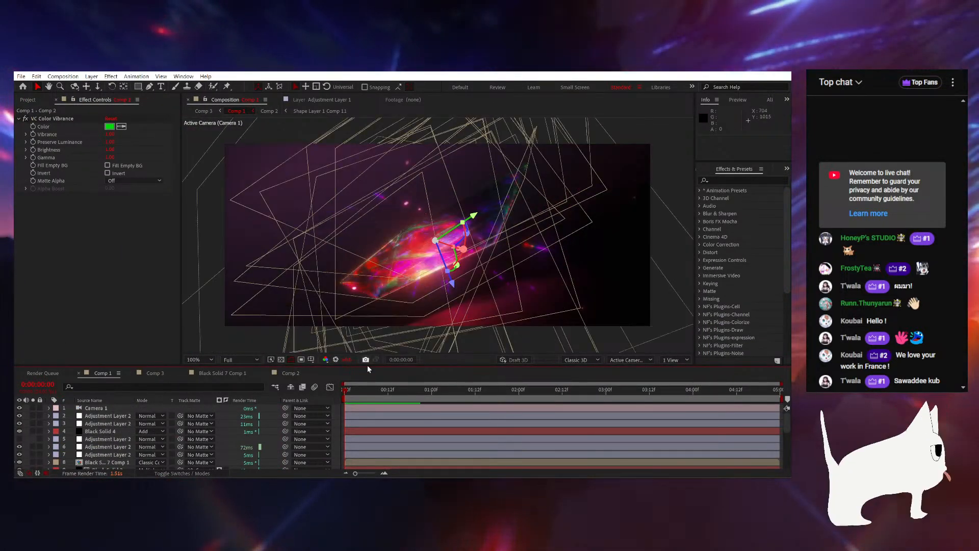
mouse_move(353, 392)
left_mouse_down()
mouse_move(382, 392)
mouse_move(363, 391)
left_mouse_up()
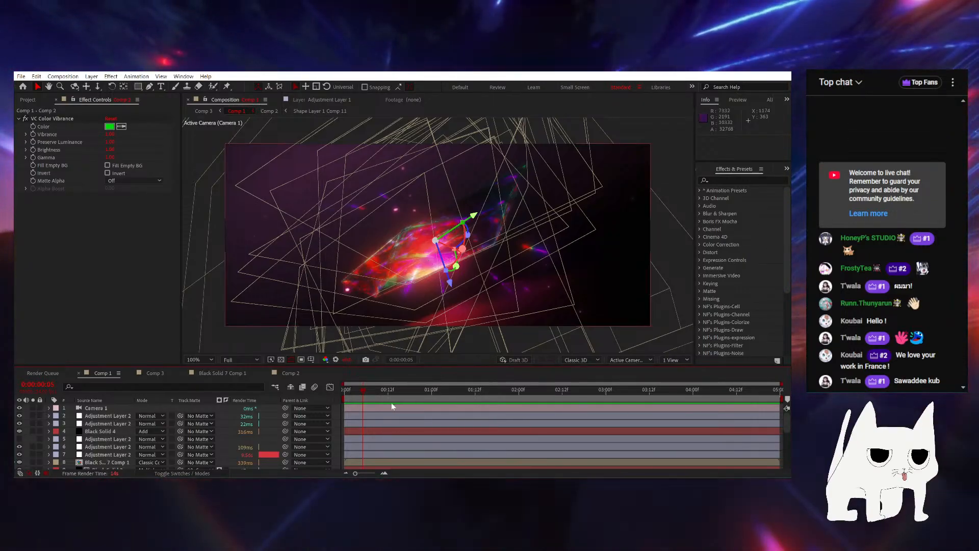
mouse_move(390, 388)
left_mouse_down()
mouse_move(443, 387)
mouse_move(381, 387)
left_mouse_up()
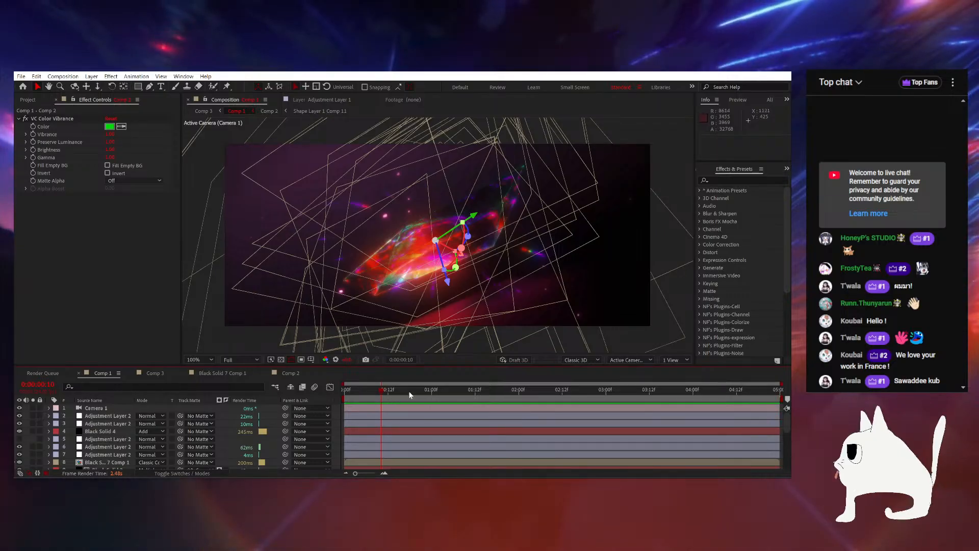
left_click_drag(409, 390, 343, 389)
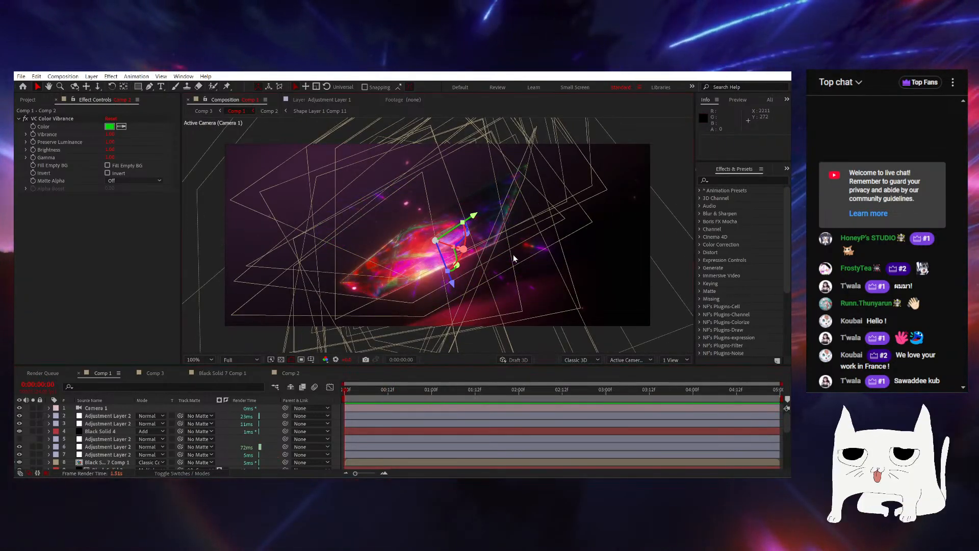
Play the crystal animation in Comp 1 and stop at 0:00:00:23
scroll(426, 281, "up", 2)
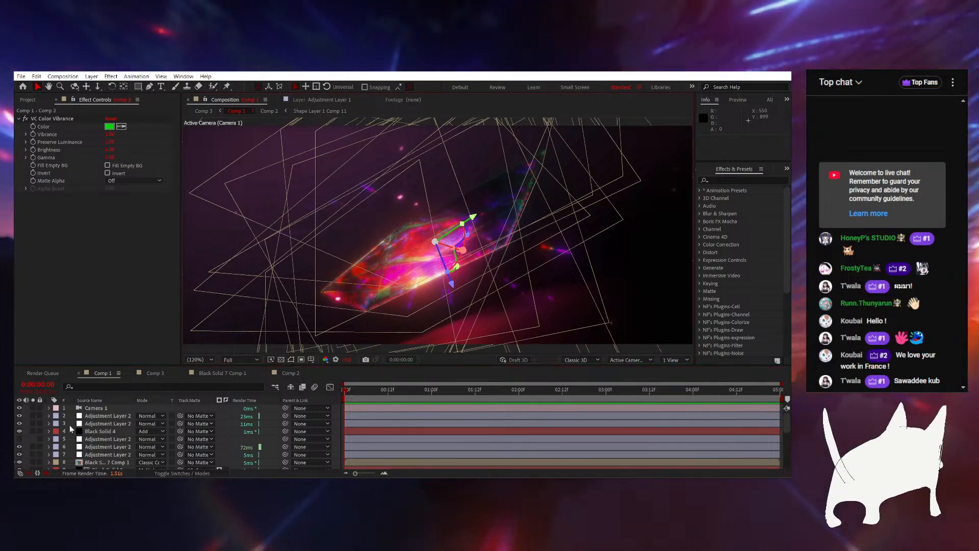
key("space")
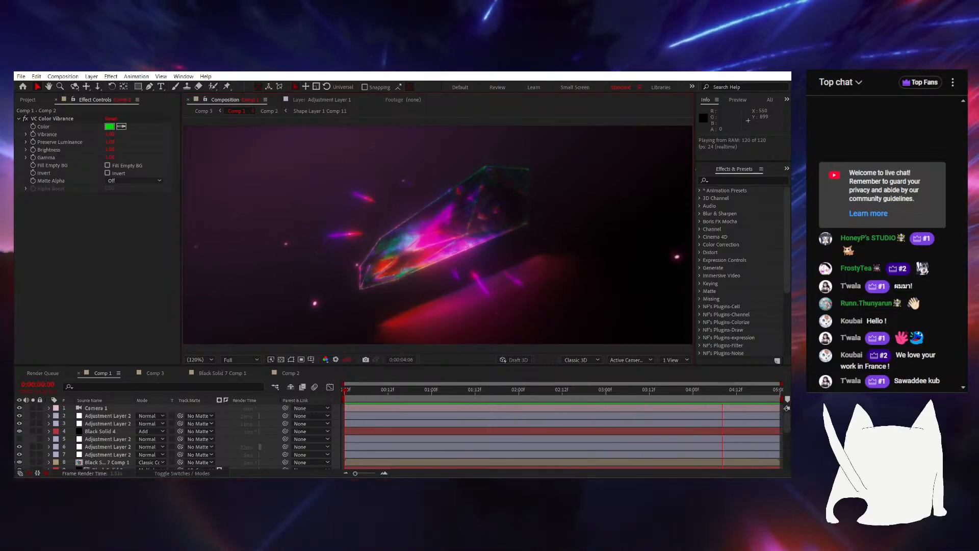
left_click_drag(476, 392, 429, 390)
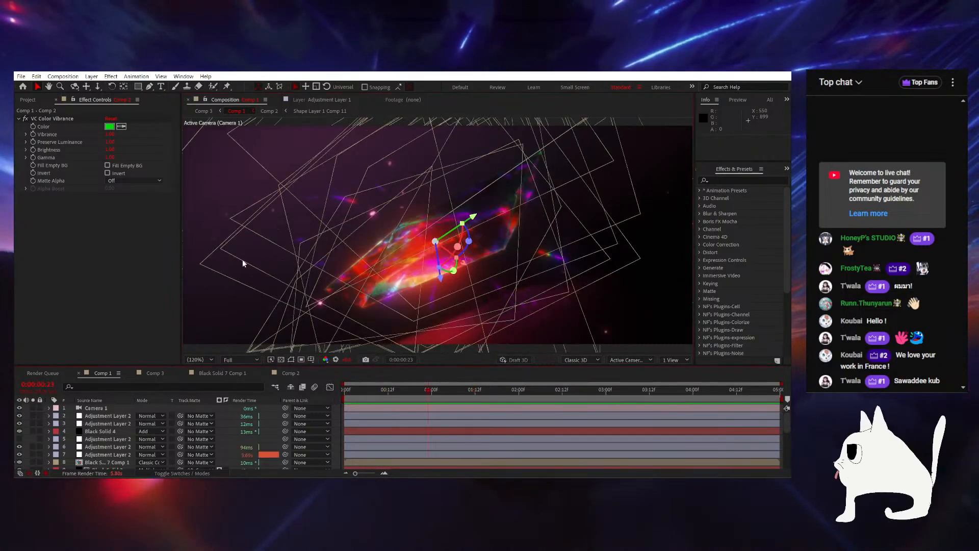
left_click(21, 76)
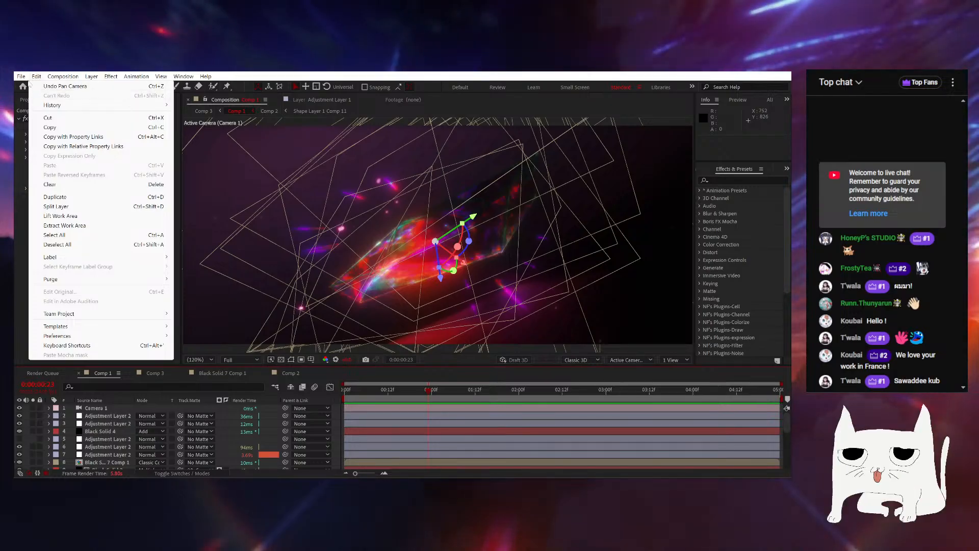
left_click(63, 106)
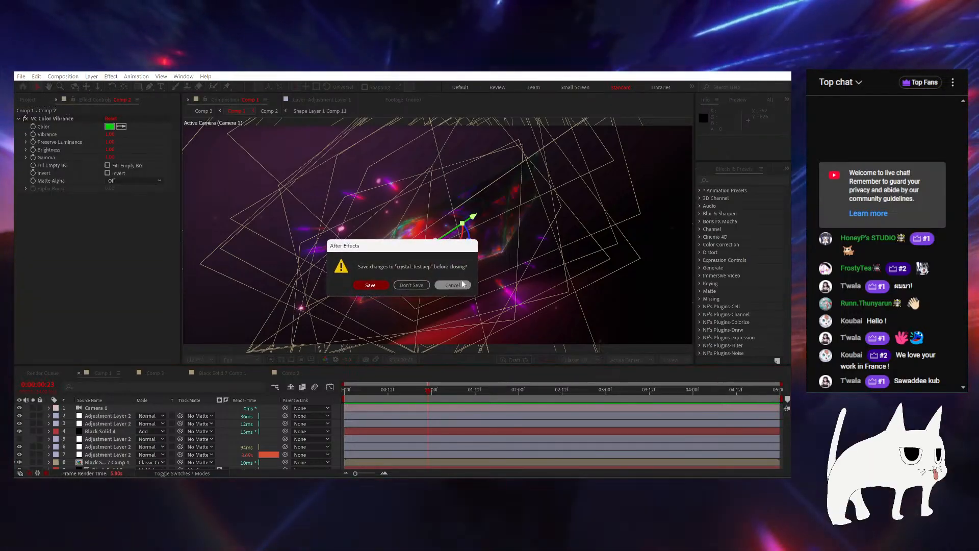
left_click(453, 284)
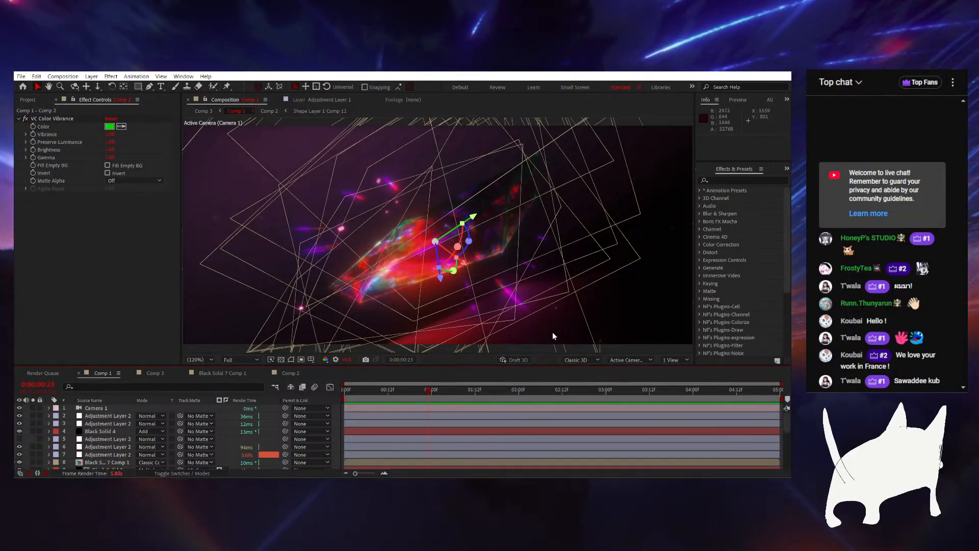
Return Comp 1 to its first frame and open the nested crystal composition Comp 2 from its layer
left_click_drag(434, 393, 344, 386)
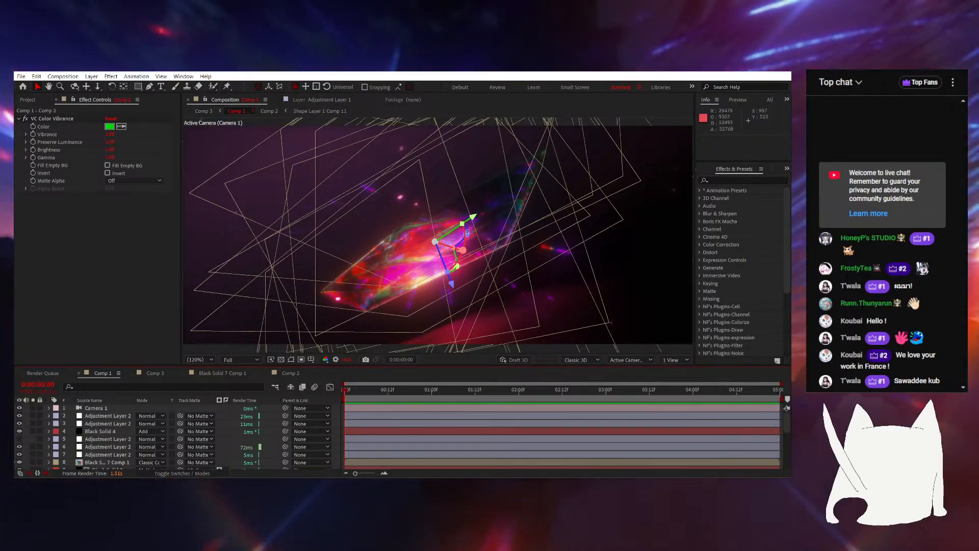
left_click(155, 373)
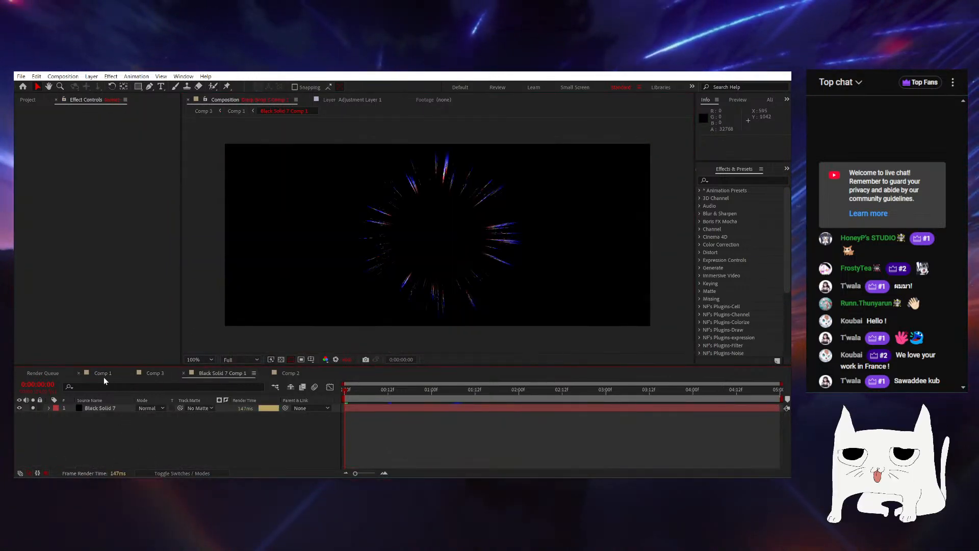
left_click(101, 373)
left_click(106, 450)
double_click(106, 450)
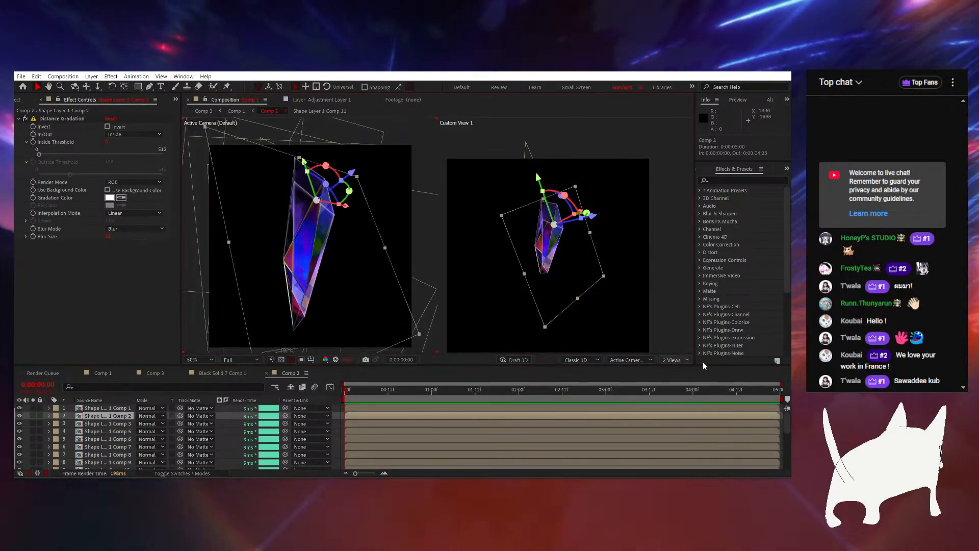
Show Comp 2 in a single view and frame the crystal
left_click(675, 360)
left_click(678, 380)
scroll(494, 231, "down", 2)
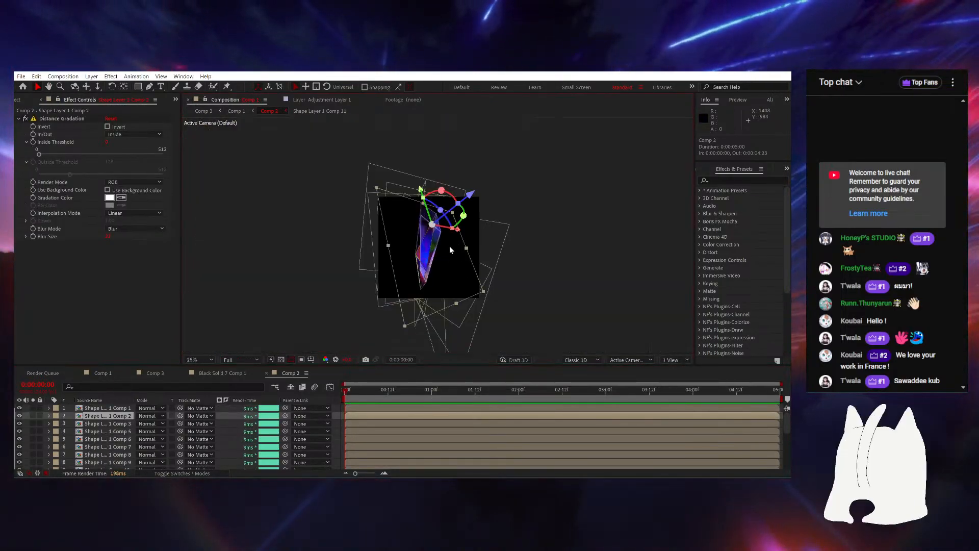
scroll(434, 247, "up", 1)
Orbit the camera around the crystal to examine its 3D facets, and undo the last orbit
left_click_drag(415, 259, 375, 255)
key("ctrl+z")
key("ctrl+z")
key("ctrl+z")
key("ctrl+z")
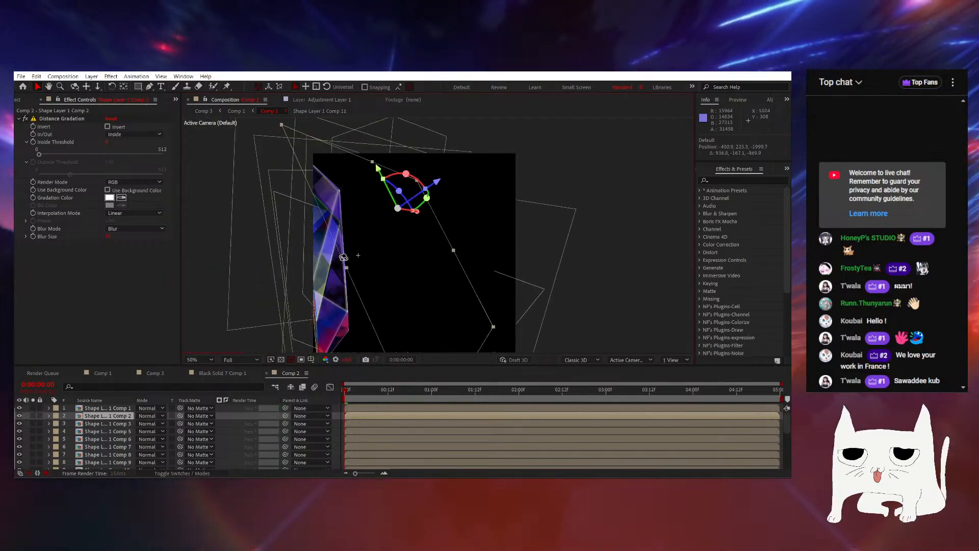
left_click_drag(370, 246, 414, 231)
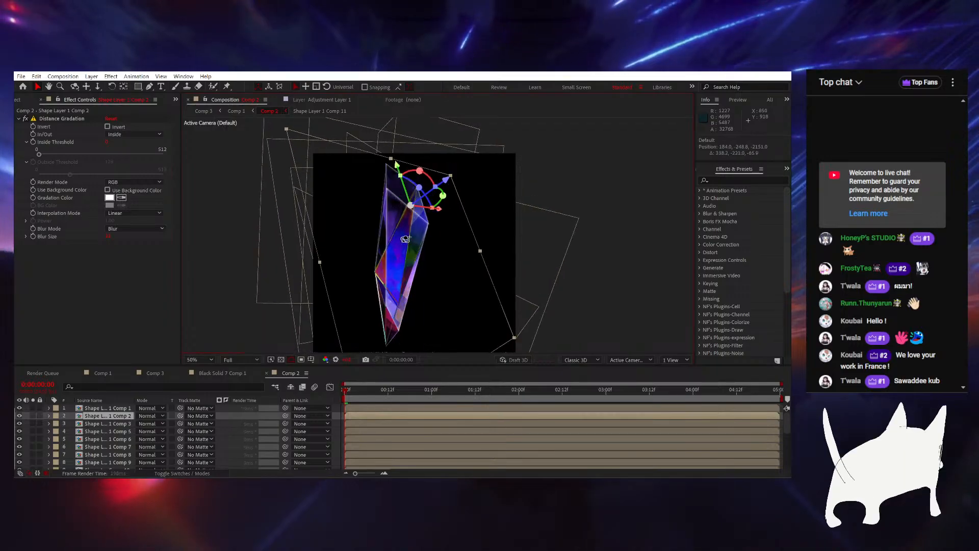
left_click(74, 87)
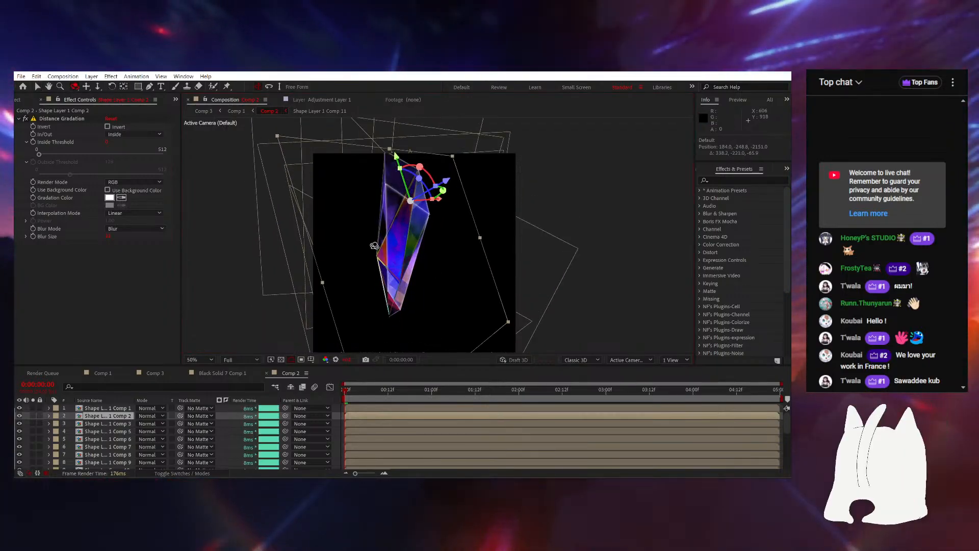
left_click_drag(343, 242, 393, 247)
key("ctrl+z")
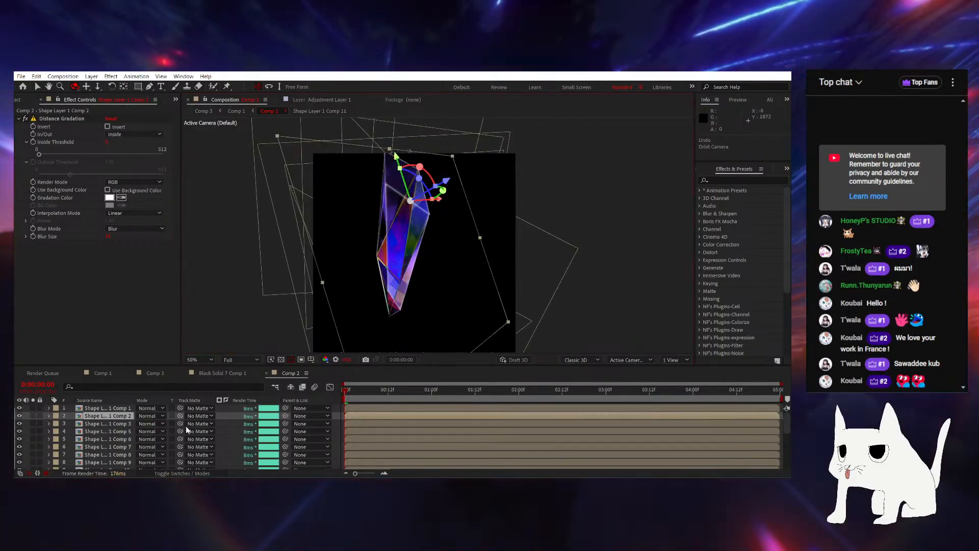
Solo layer 22, the lowest Shape Layer 1 Comp 1 layer in Comp 2
scroll(96, 437, "down", 5)
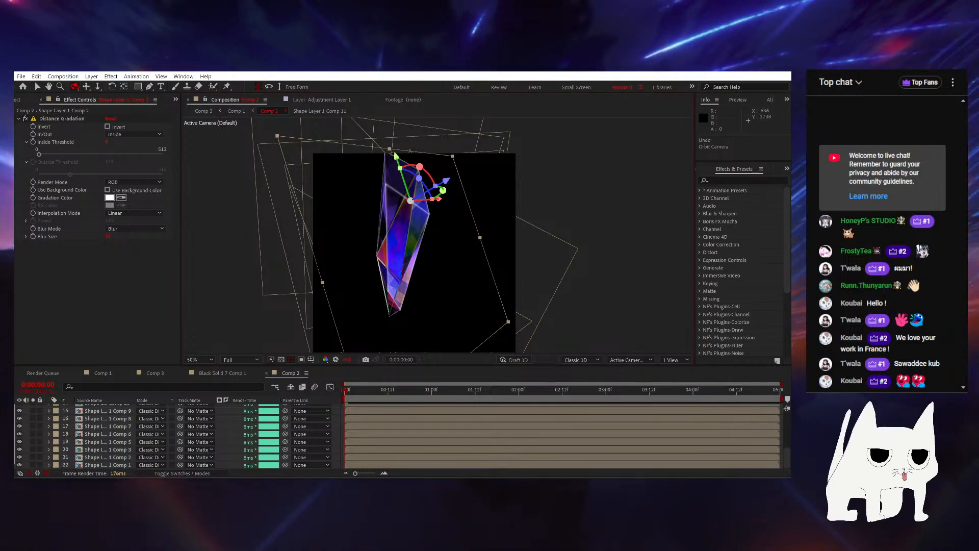
left_click(104, 465)
left_click(33, 464)
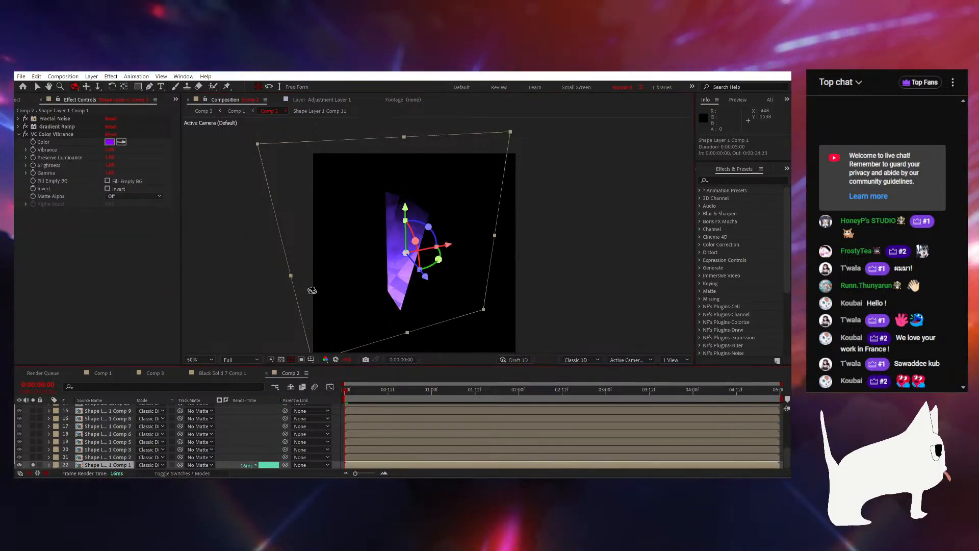
Orbit around the soloed purple facet to examine its shape and texture, and select its layer
left_click_drag(401, 265, 386, 232)
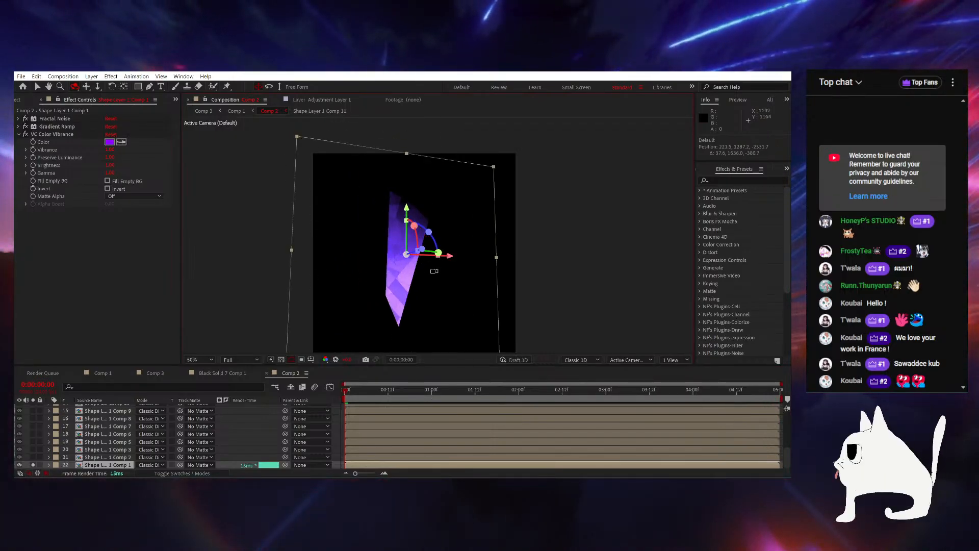
left_click_drag(434, 271, 424, 273)
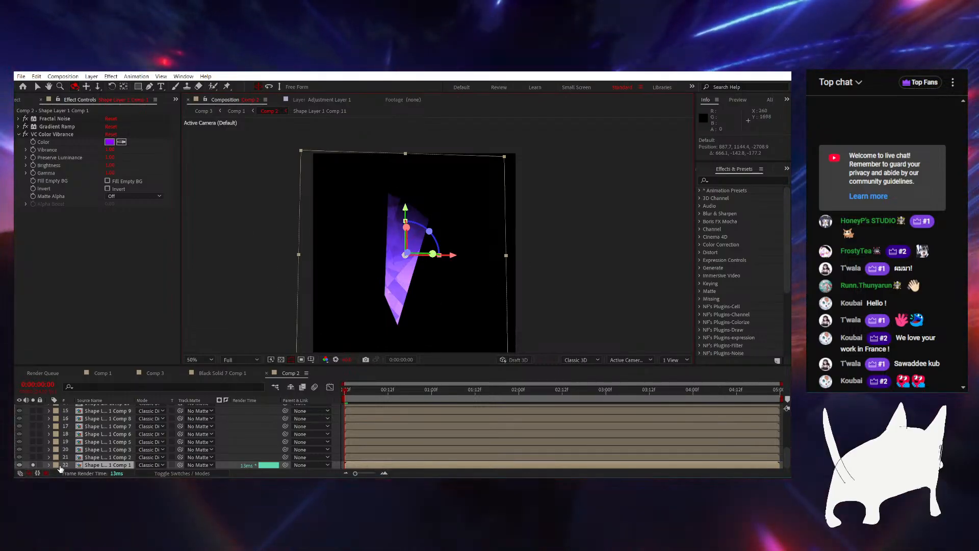
scroll(409, 306, "up", 1)
scroll(419, 270, "down", 1)
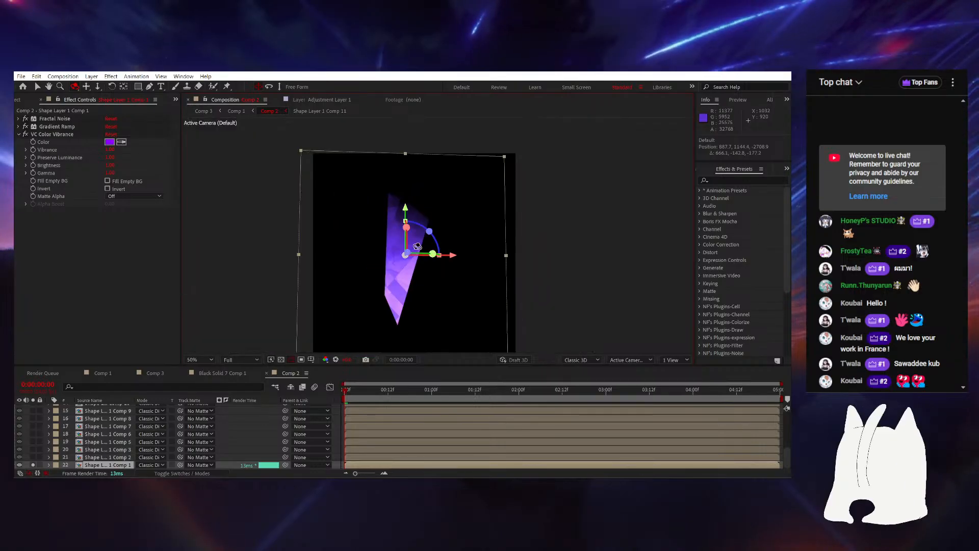
scroll(431, 236, "up", 1)
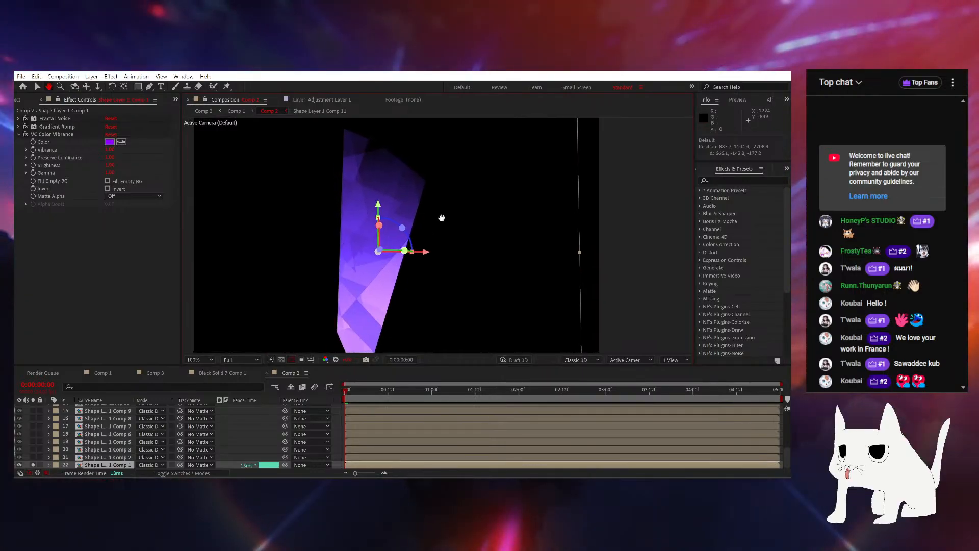
scroll(403, 275, "down", 1)
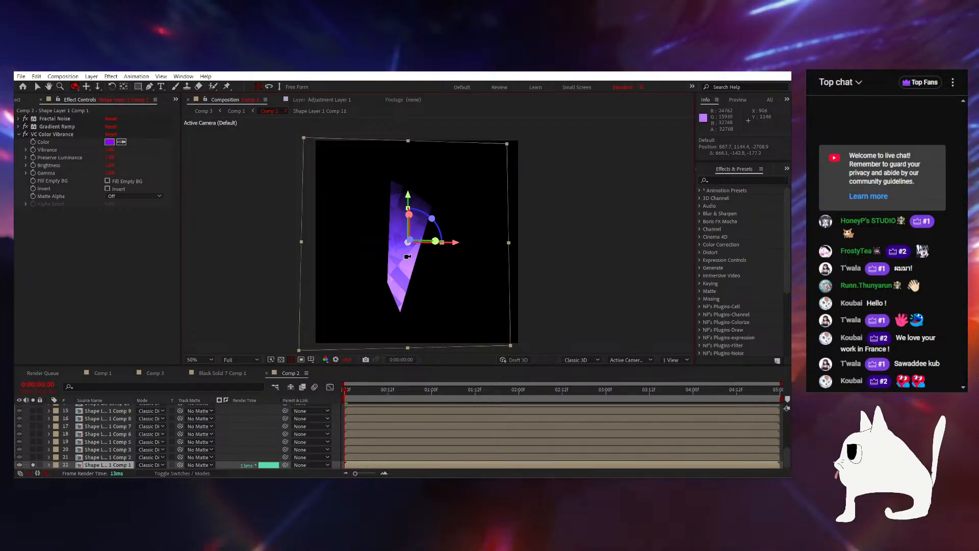
mouse_move(407, 257)
left_mouse_down()
mouse_move(429, 250)
mouse_move(474, 264)
mouse_move(418, 265)
left_mouse_up()
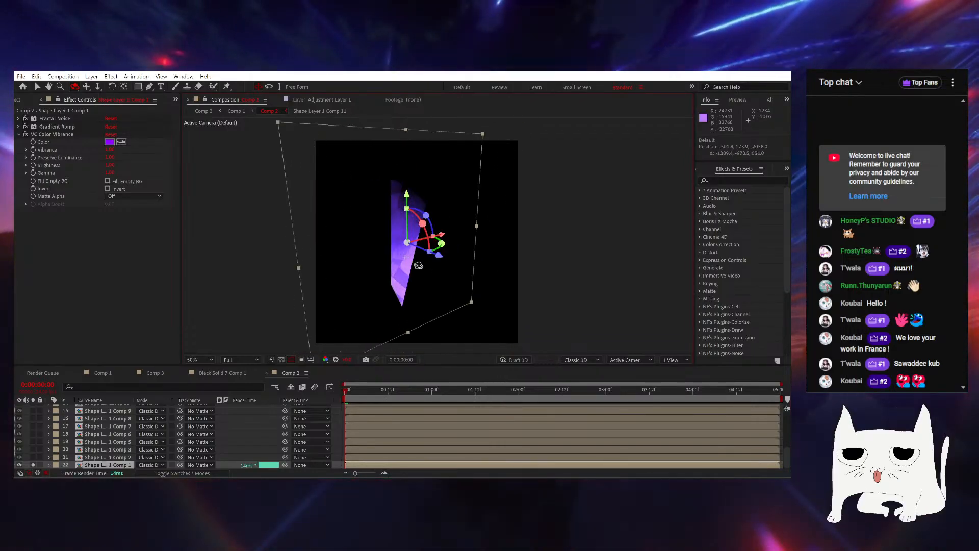
left_click(103, 465)
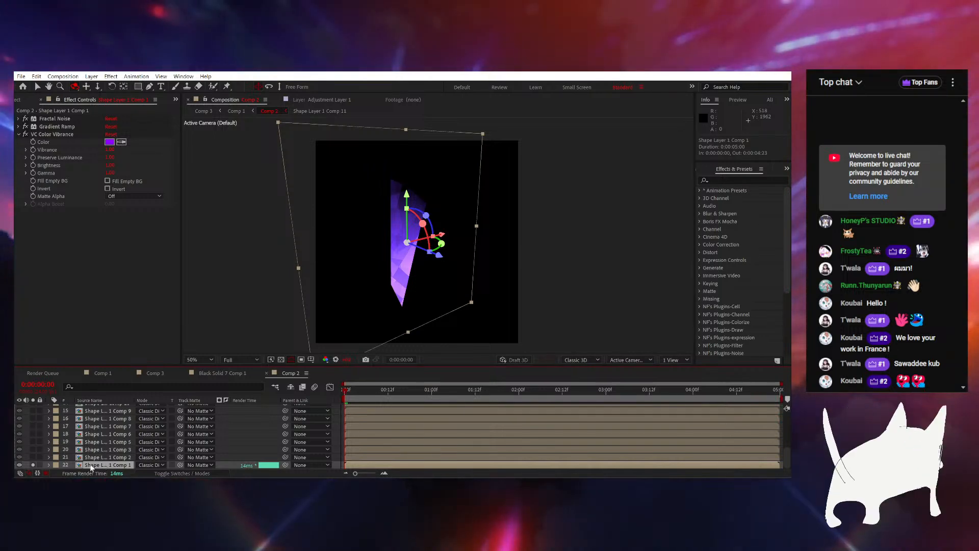
Turn off the solo on layer 22 and hide all the crystal layers in Comp 2
scroll(89, 414, "up", 3)
scroll(89, 414, "down", 3)
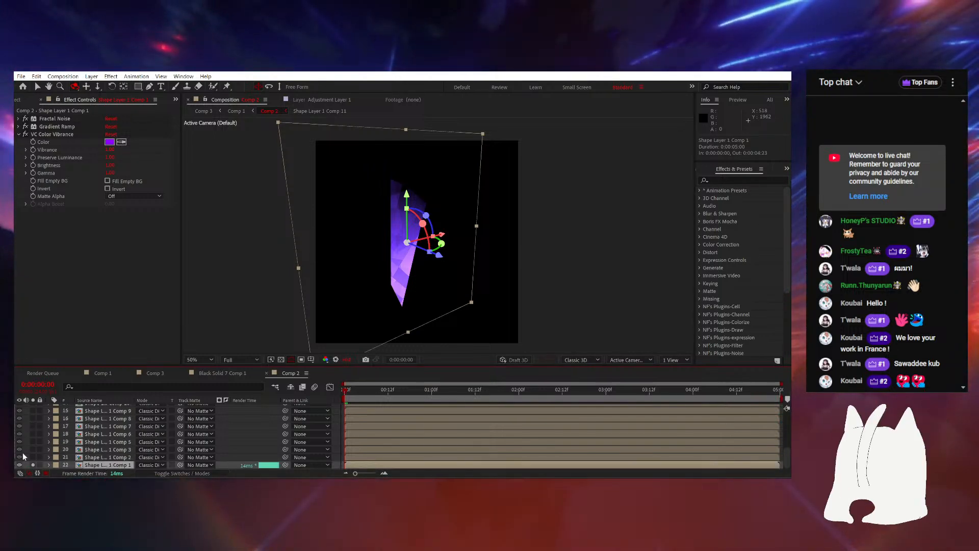
left_click(34, 465)
scroll(88, 433, "up", 5)
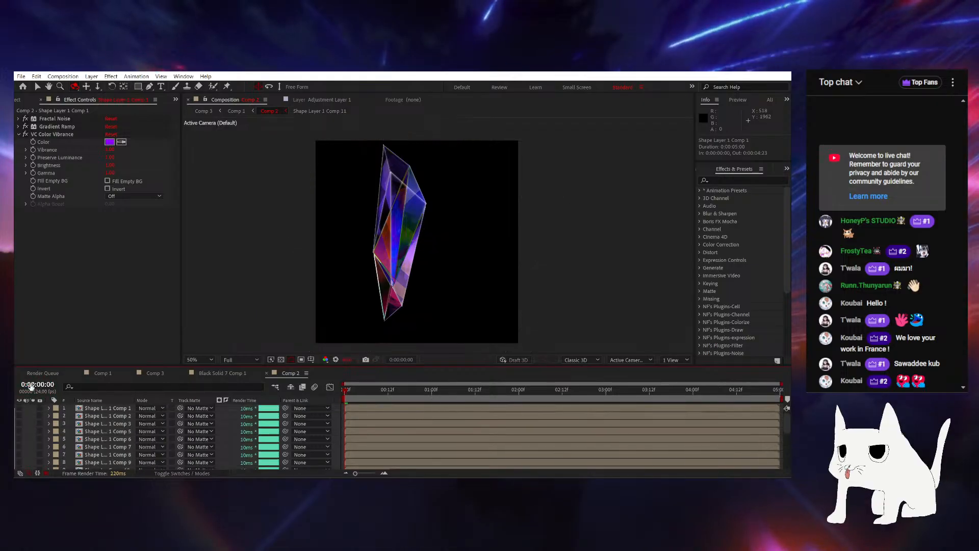
left_click(91, 416)
left_click(88, 409)
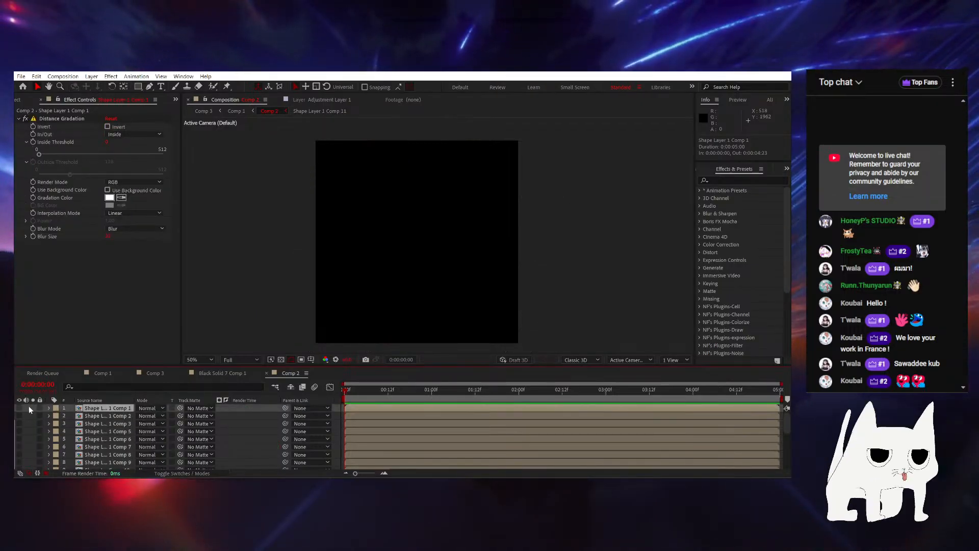
Try drawing a tall, slanted facet path on a new shape layer with the Pen tool, and undo its points
left_click(150, 87)
left_click(403, 167)
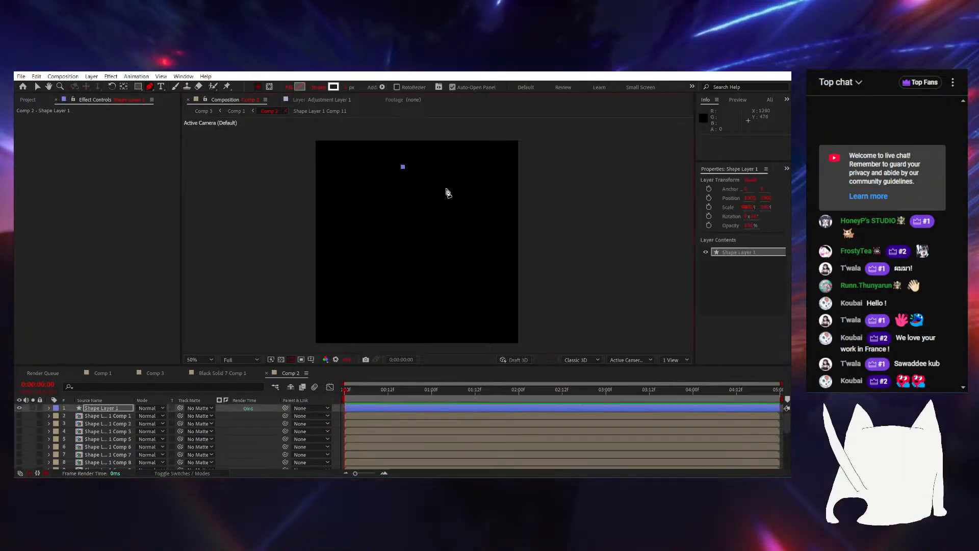
left_click(447, 190)
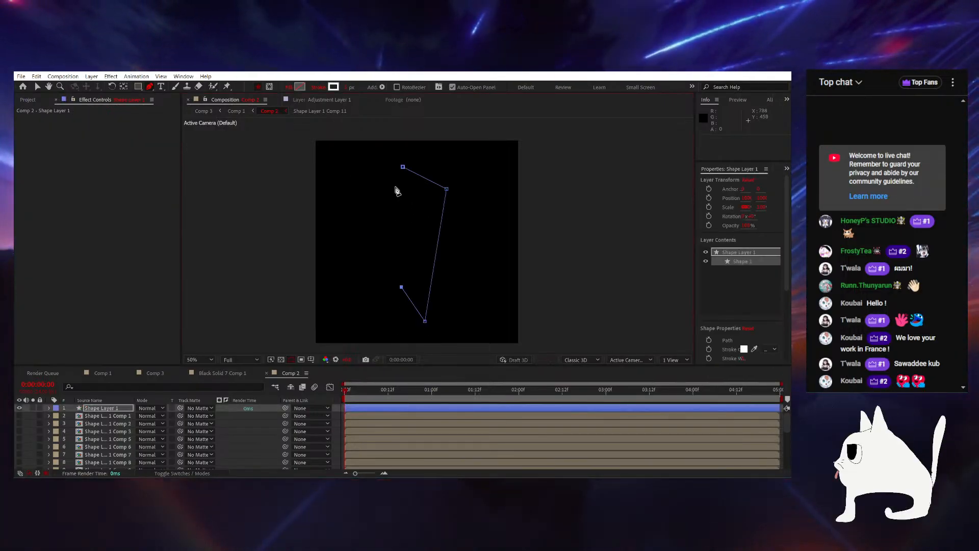
key("ctrl+z")
key("ctrl+z")
key("ctrl+z")
key("ctrl+z")
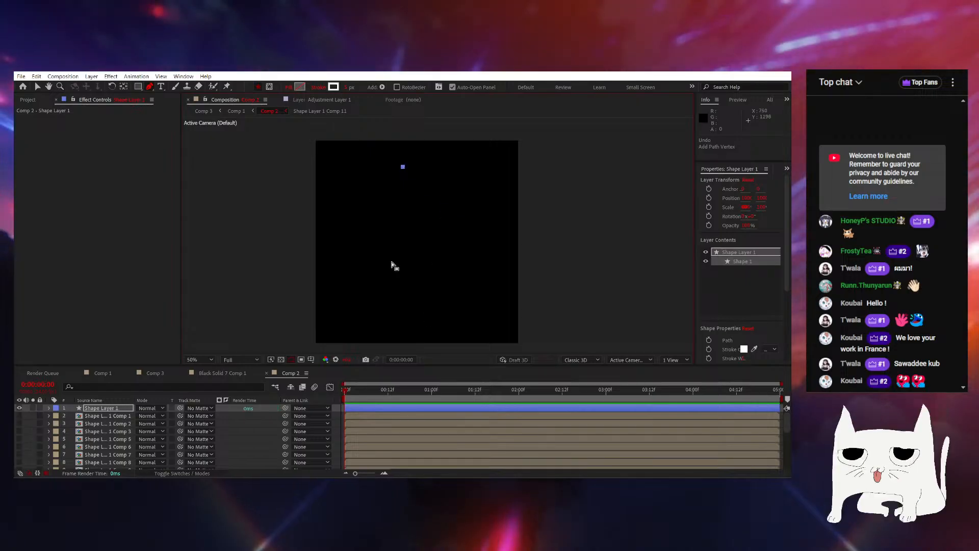
Try drawing a tall, narrow triangle path with the Pen tool, and undo it
left_click(390, 261)
left_click(415, 175)
left_click(442, 265)
left_click(391, 261)
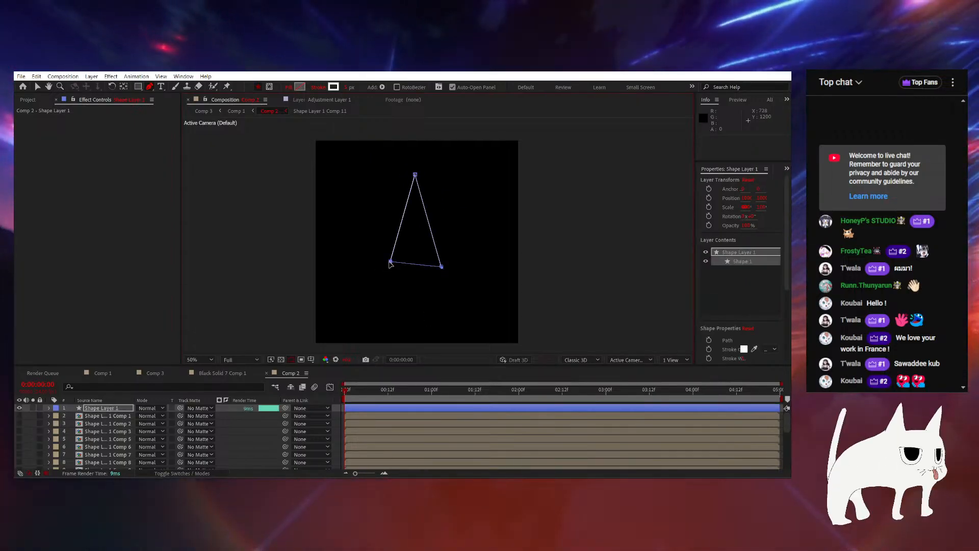
key("ctrl+z")
key("ctrl+z")
key("ctrl+z")
key("ctrl+z")
Try drawing a leaning four-sided facet with a slanted upper edge, and undo the whole path
left_click(388, 209)
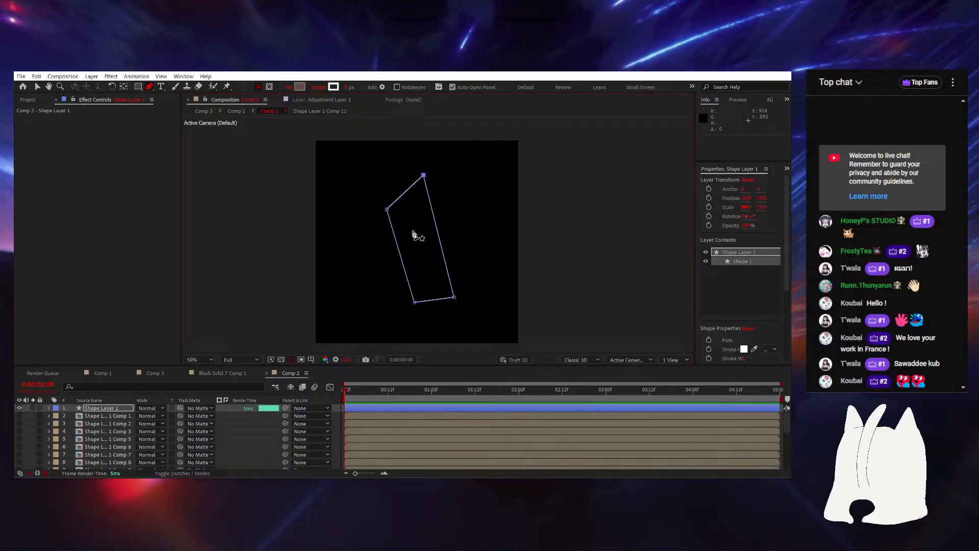
key("ctrl+z")
key("ctrl+z")
key("ctrl+z")
key("ctrl+z")
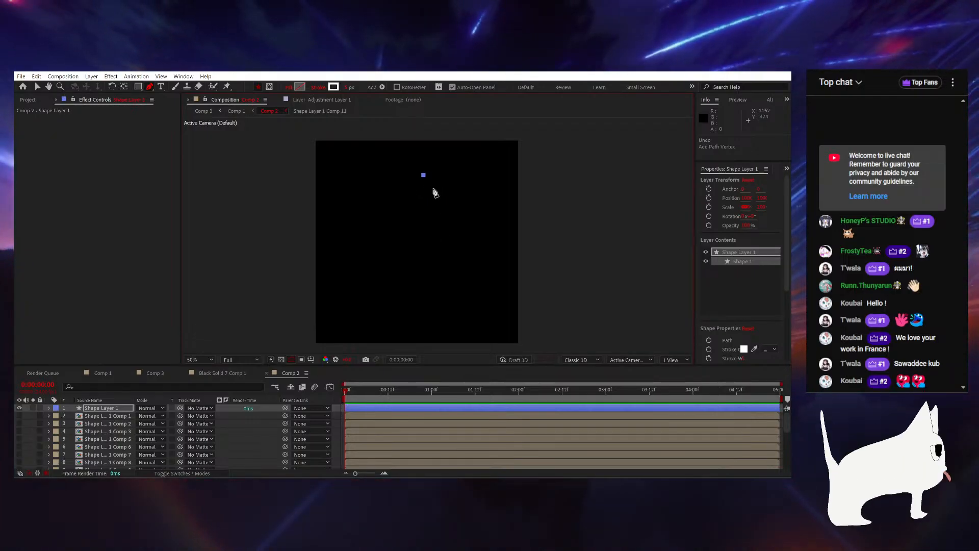
key("ctrl+z")
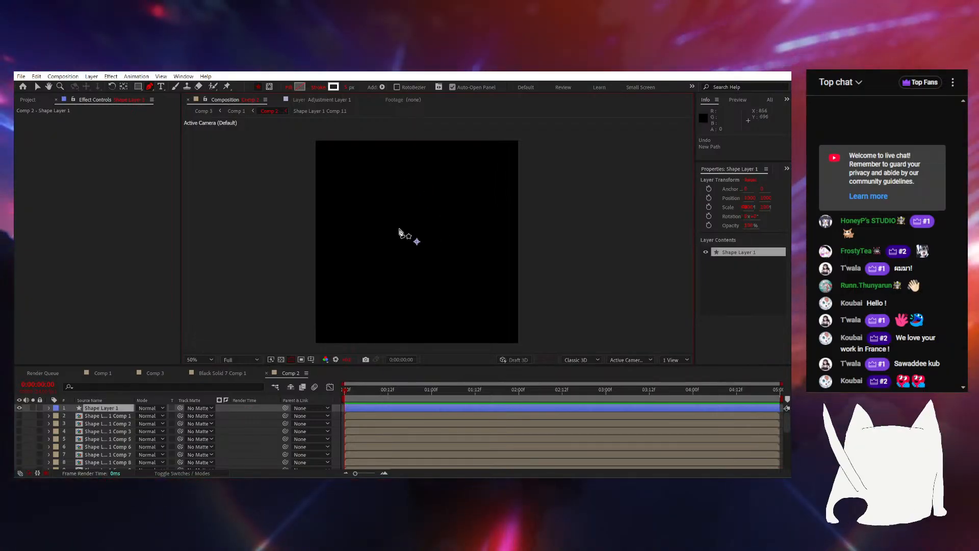
Try drawing a four-sided path with horizontal upper and lower edges and one vertical side on Shape Layer 1
left_click(399, 164)
left_click(445, 164)
left_click(445, 268)
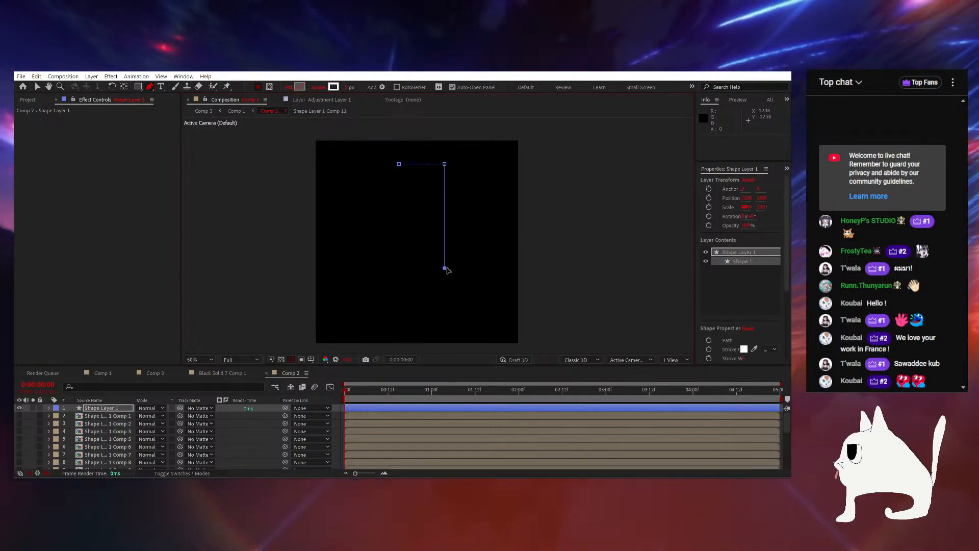
left_click(410, 268)
left_click(399, 164)
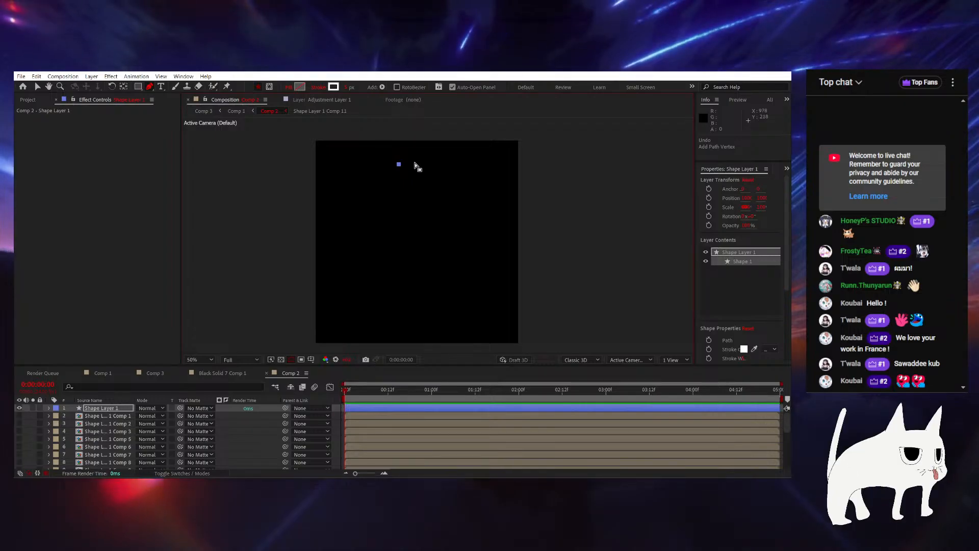
Draw a closed four-point crystal facet on Shape Layer 1 with a tall pointed tip and a short angled base
left_click(414, 160)
left_click(402, 285)
left_click(434, 305)
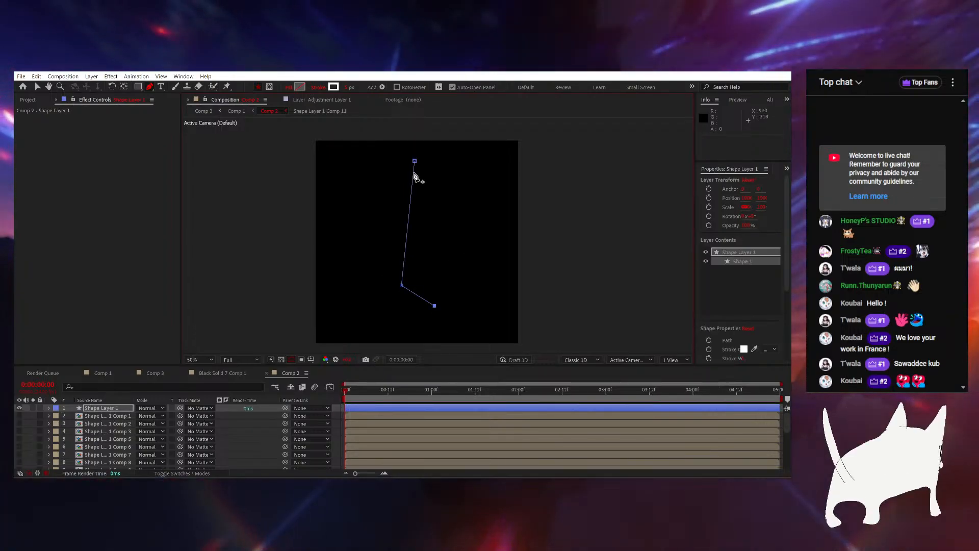
left_click(452, 257)
left_click(415, 162)
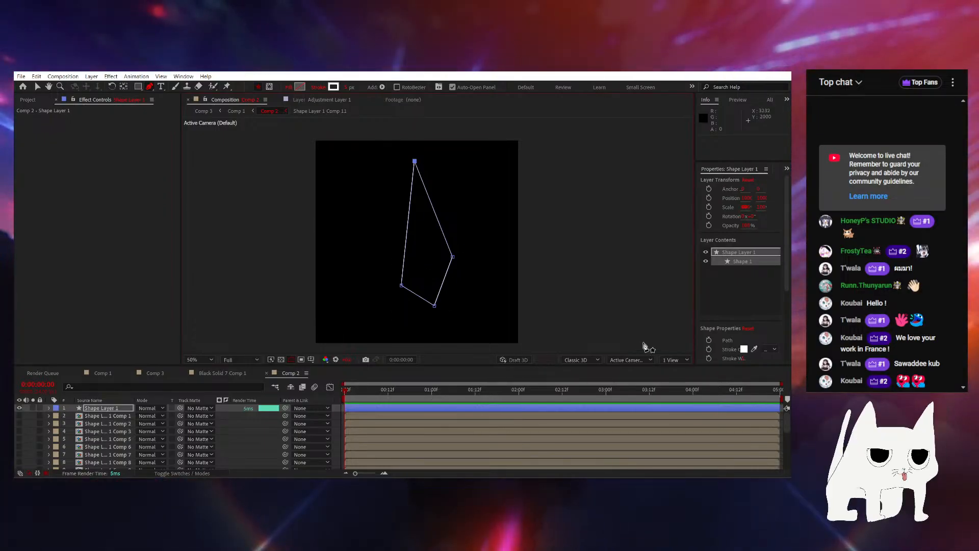
Widen the shape properties area and set the facet's fill to Solid Color in red
left_click_drag(696, 300, 611, 300)
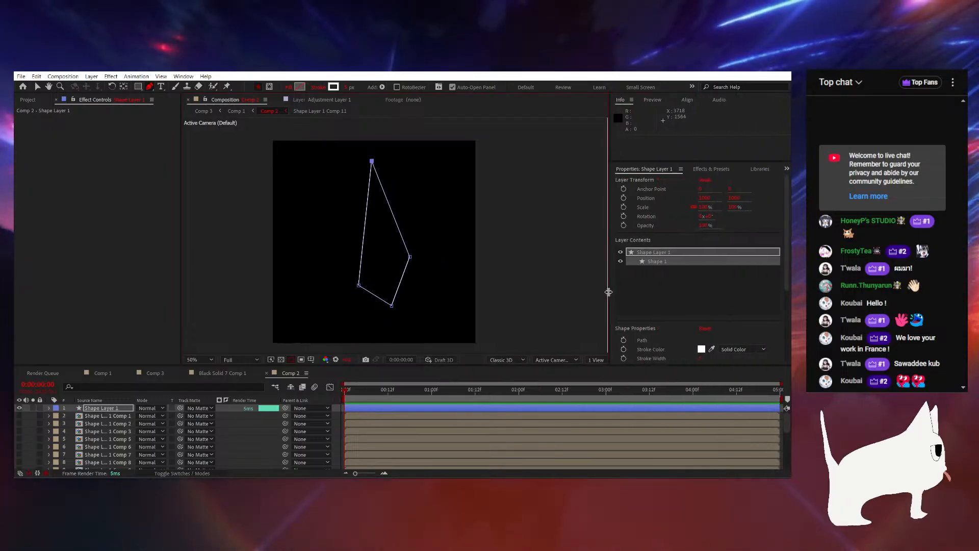
scroll(676, 286, "down", 4)
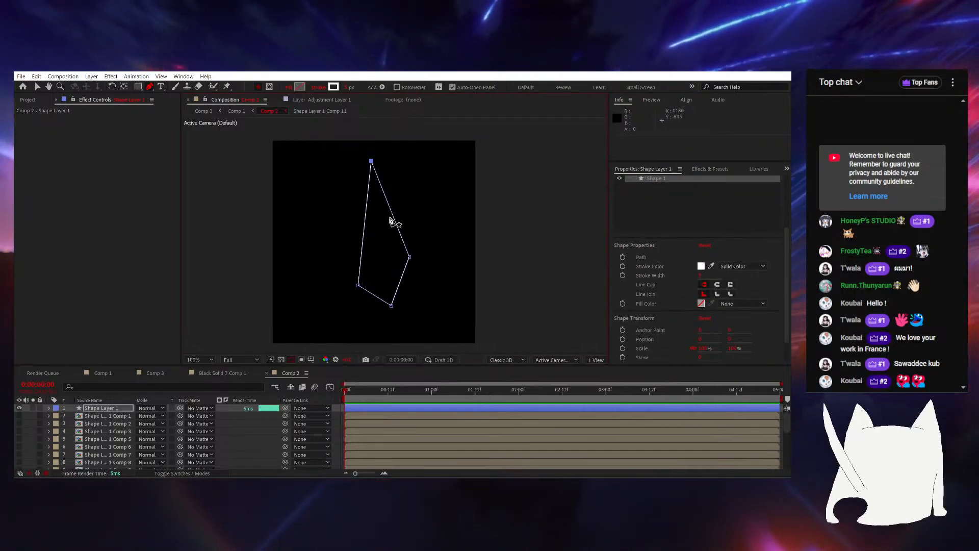
scroll(391, 220, "up", 1)
scroll(398, 220, "down", 1)
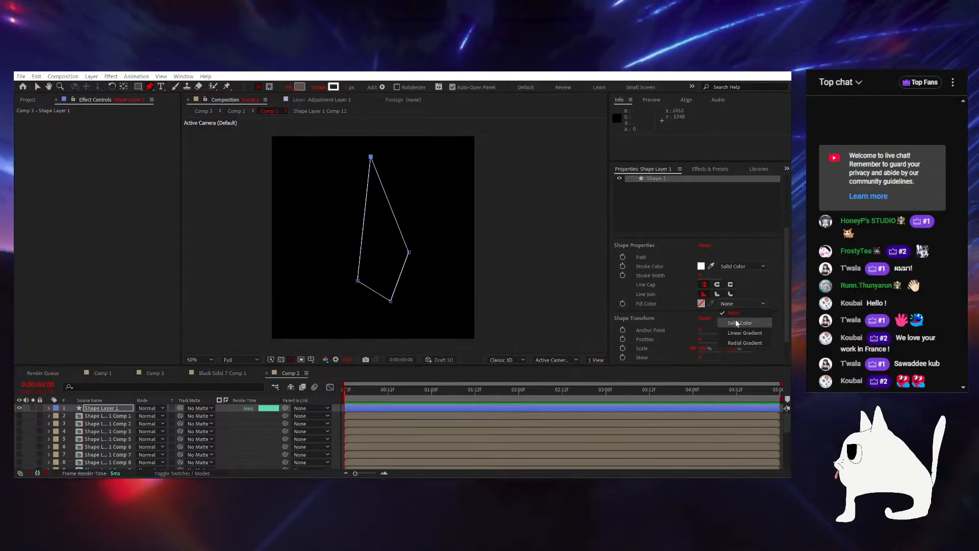
left_click(738, 323)
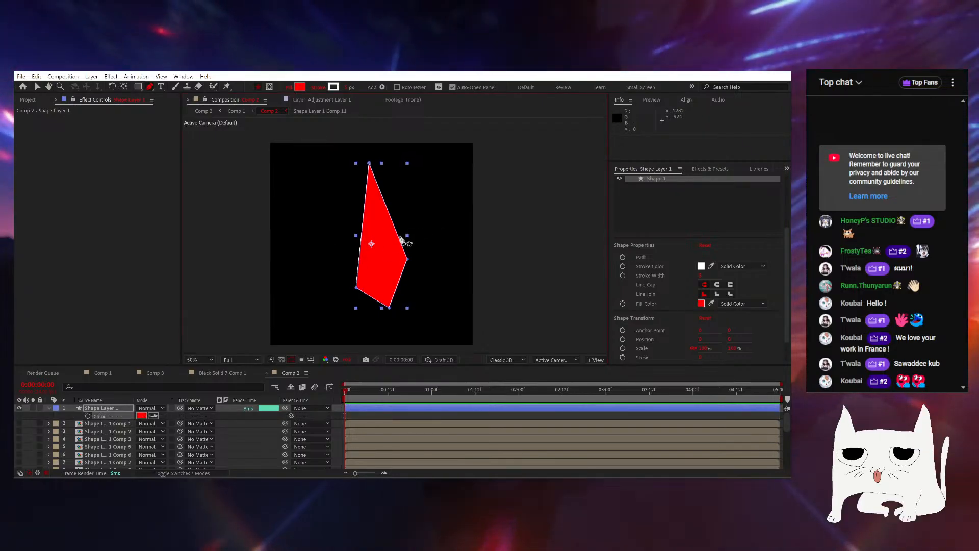
scroll(401, 239, "up", 1)
scroll(388, 224, "down", 1)
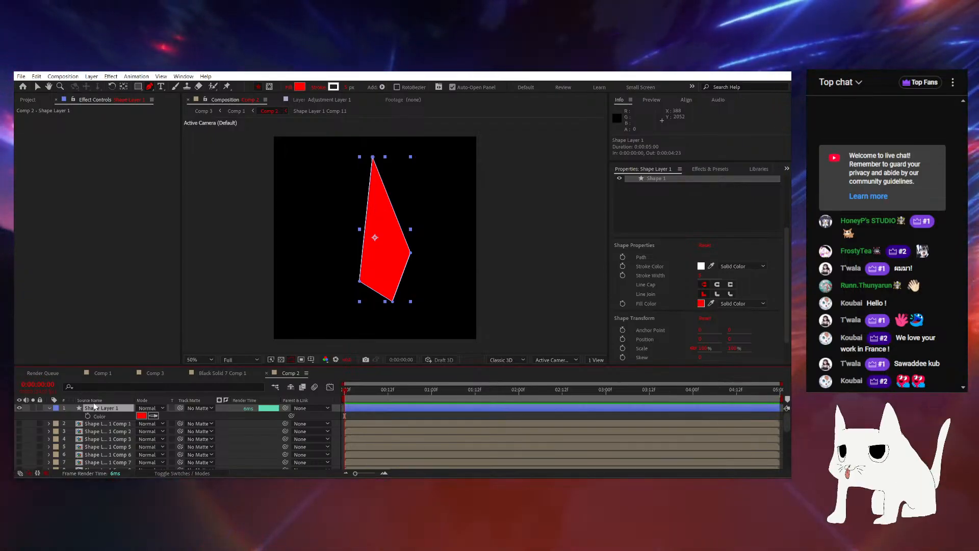
Apply the Fractal Noise effect to Shape Layer 1
key("ctrl+space")
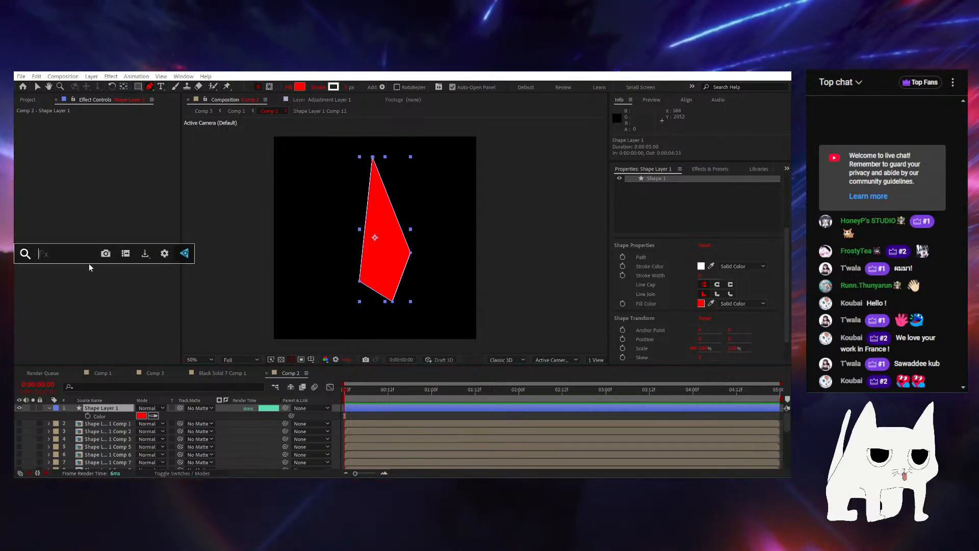
type("frac")
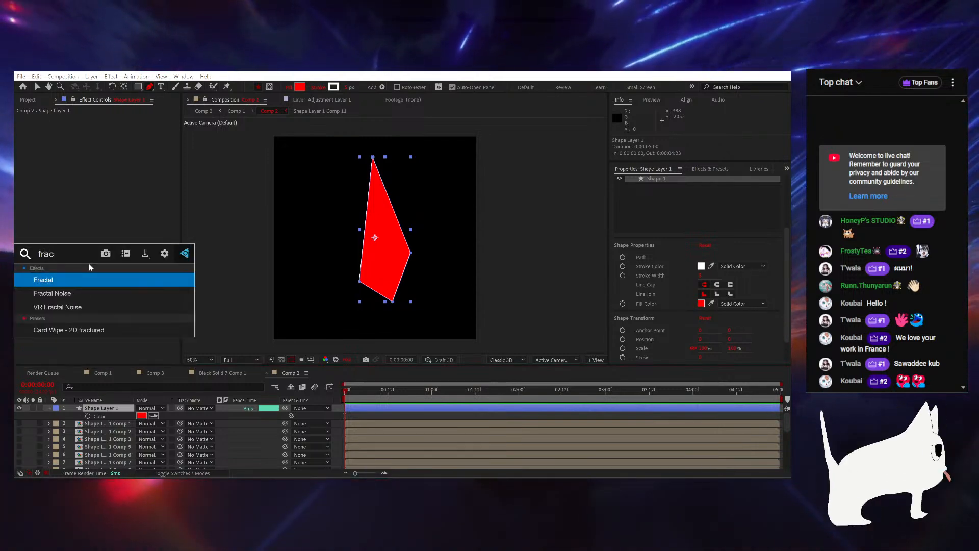
key("Down")
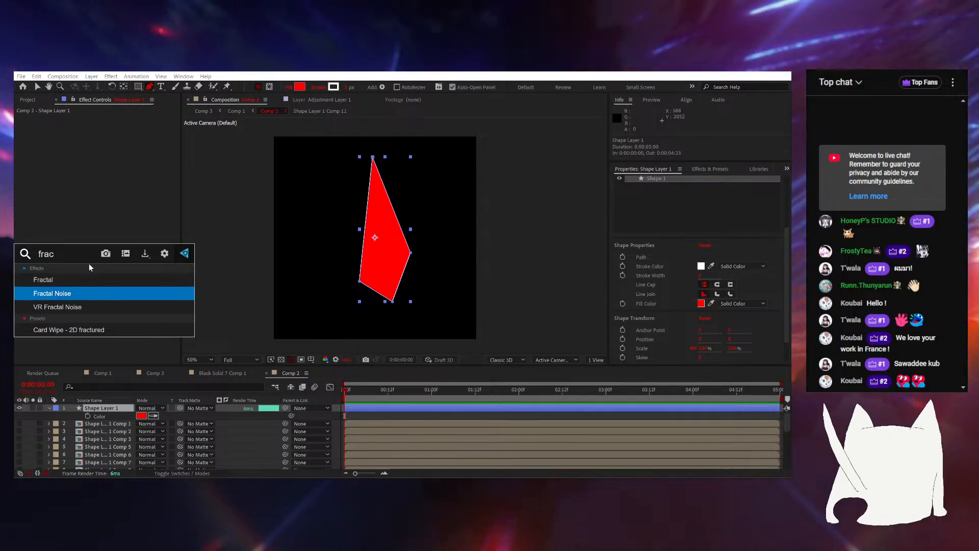
key("Return")
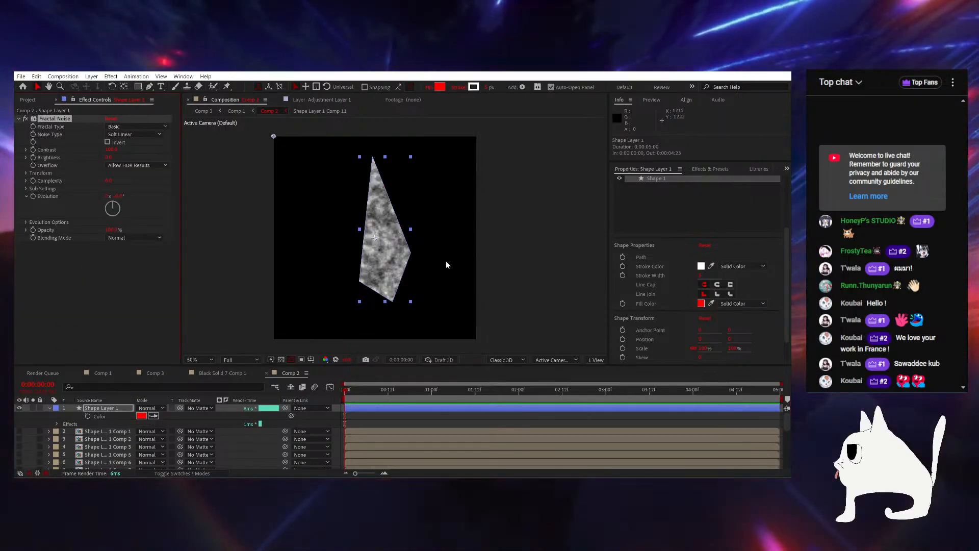
Make Shape Layer 1 a 3D layer and try rotating it around its Y axis, undoing the rotation
left_click(203, 473)
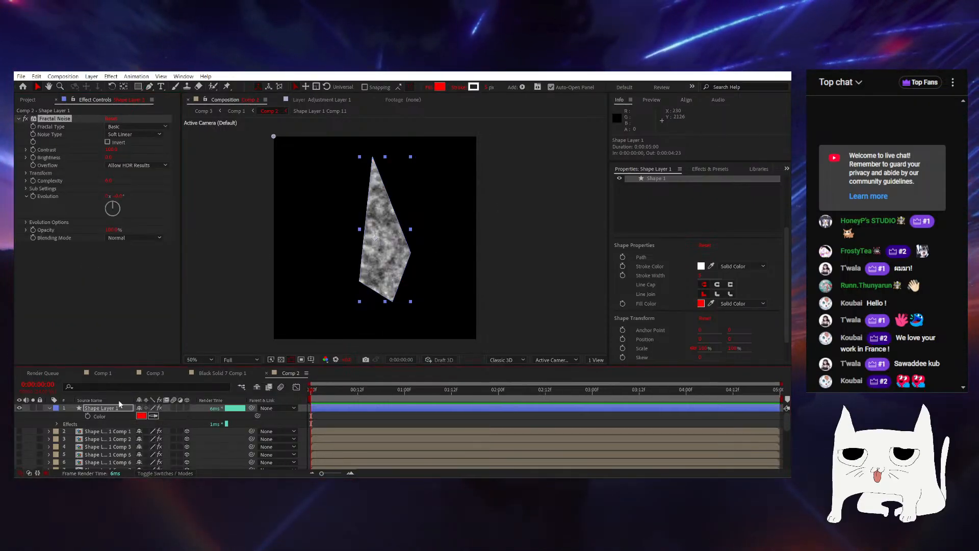
left_click(187, 409)
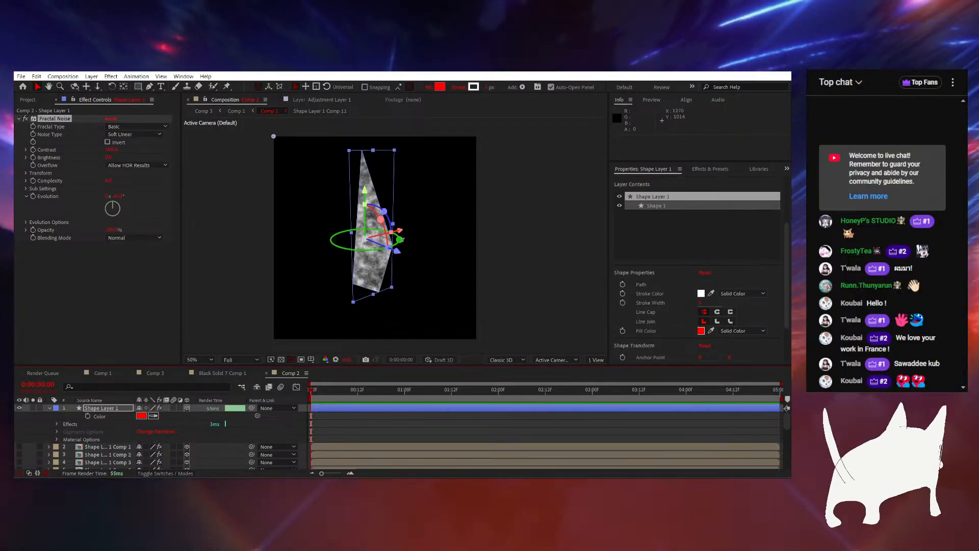
mouse_move(400, 239)
left_mouse_down()
mouse_move(351, 249)
mouse_move(334, 241)
mouse_move(397, 236)
mouse_move(387, 240)
left_mouse_up()
key("ctrl+z")
key("ctrl+z")
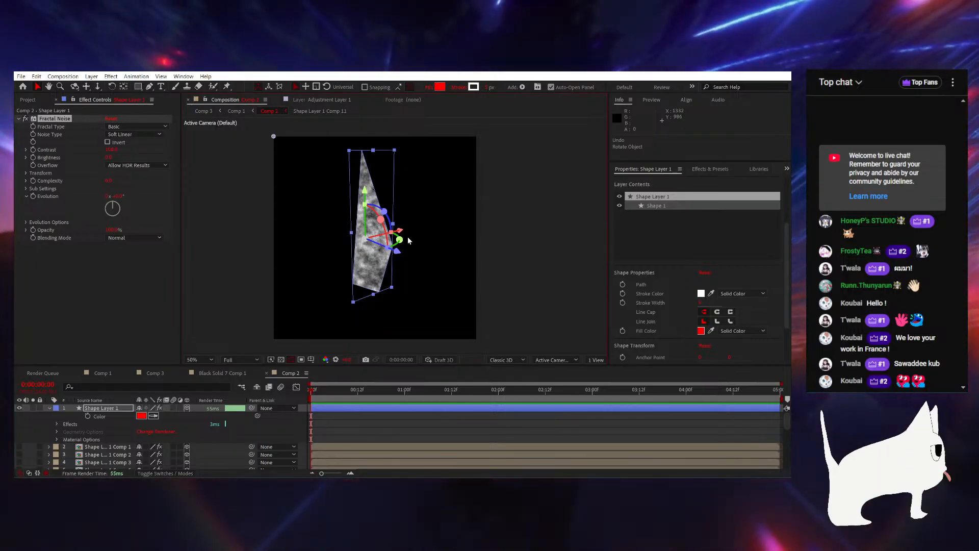
Try further Y rotations on Shape Layer 1, and return it to a 2D layer without Fractal Noise
left_click_drag(399, 240, 396, 241)
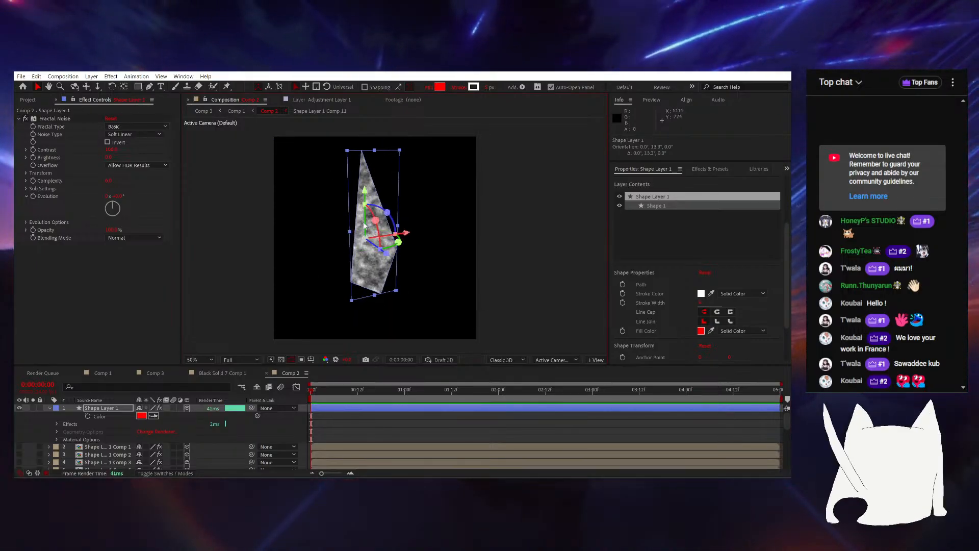
left_click_drag(399, 247, 385, 248)
key("ctrl+z")
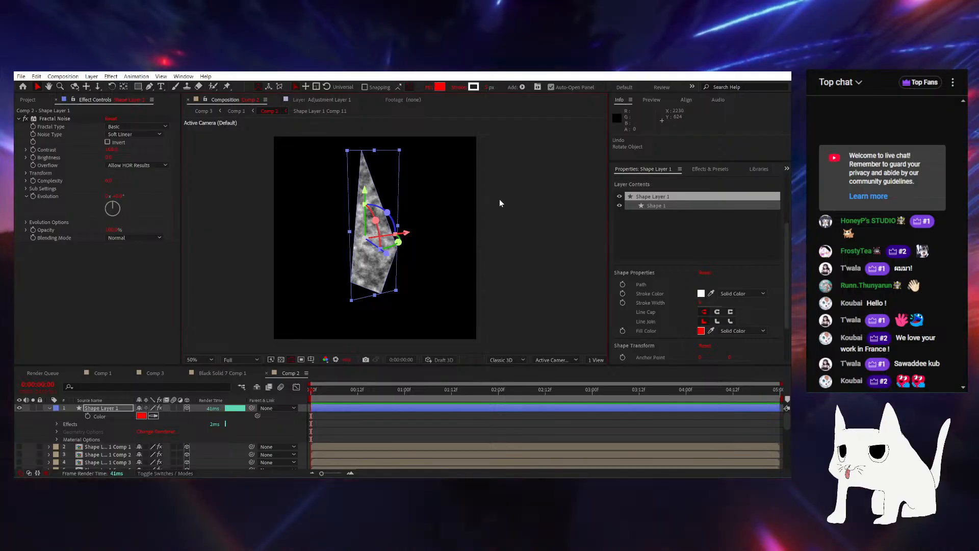
key("ctrl+z")
key("ctrl+z")
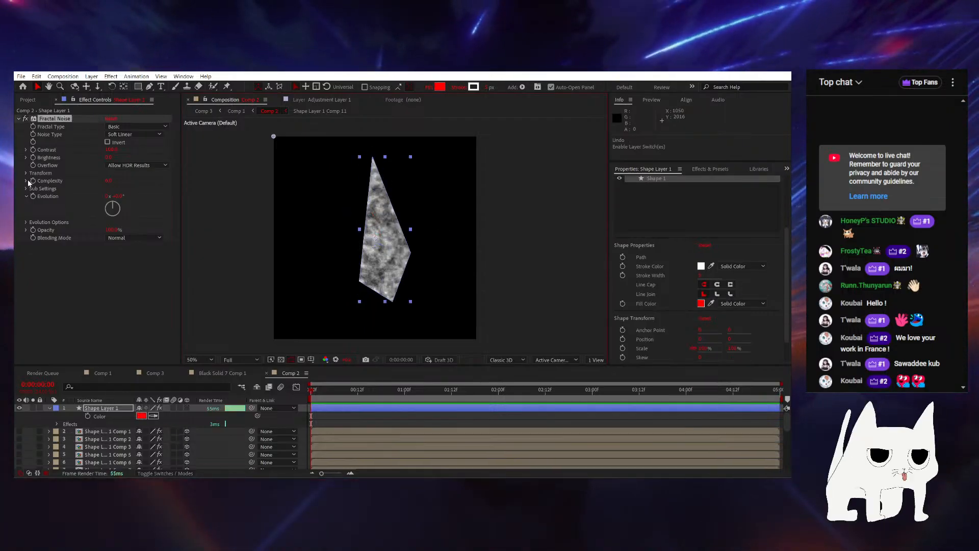
key("Delete")
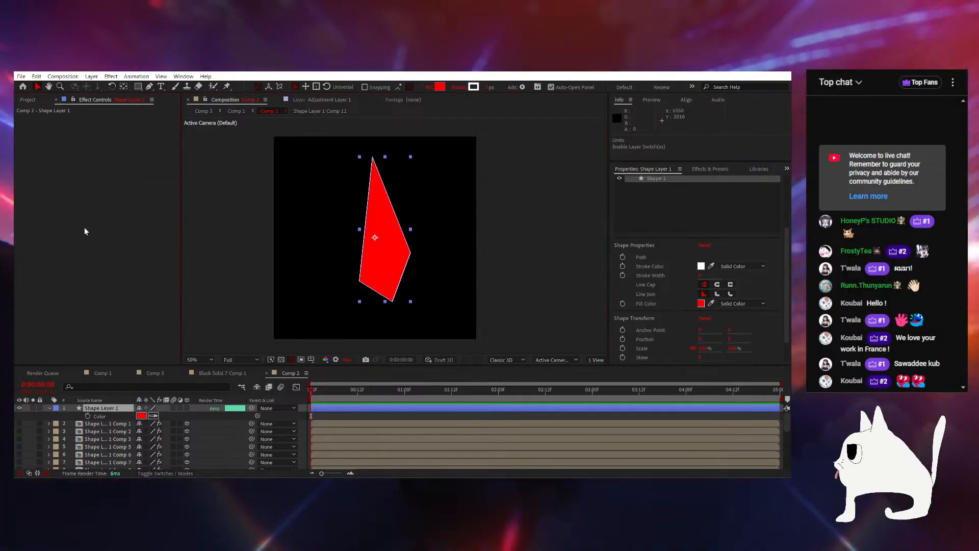
Pre-compose Shape Layer 1 as Shape Layer 1 Comp 13, moving all attributes and opening the new composition
right_click(99, 408)
left_click(153, 355)
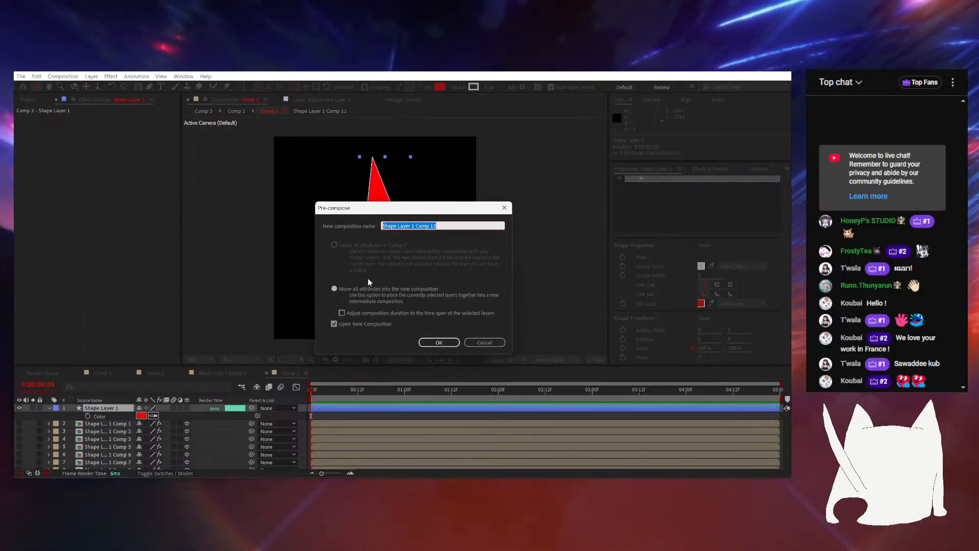
left_click(439, 343)
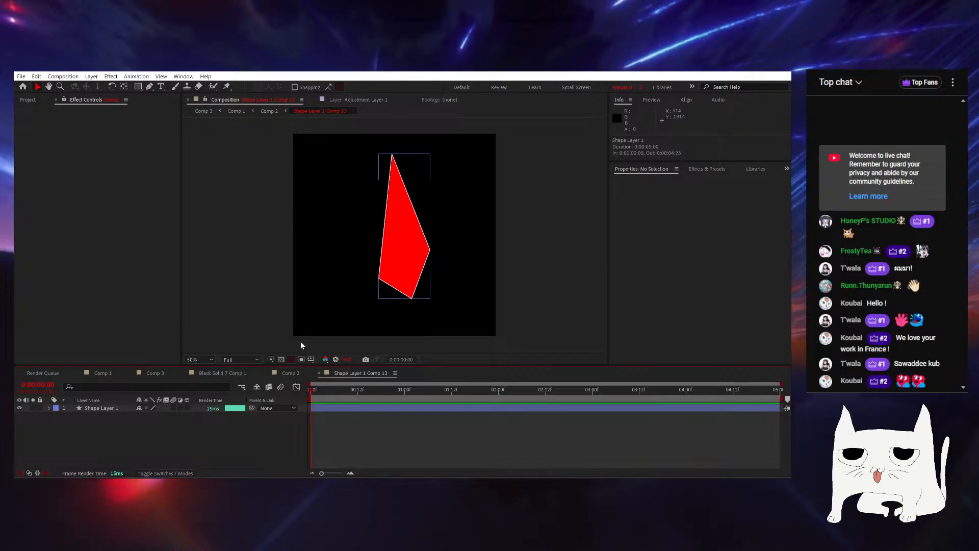
In Comp 2, make the Shape Layer 1 Comp 13 layer 3D and rotate it about -1.6° around its Y axis
left_click(310, 374)
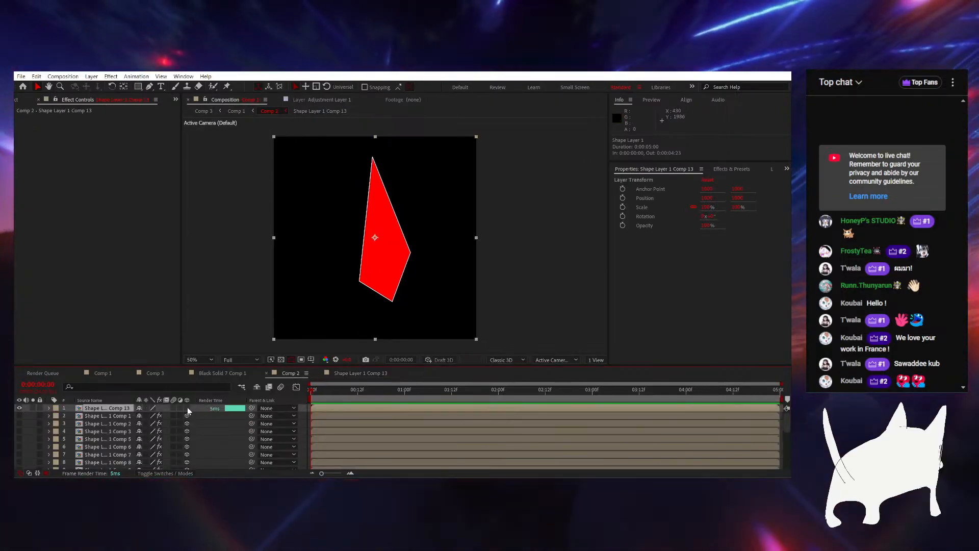
left_click(187, 408)
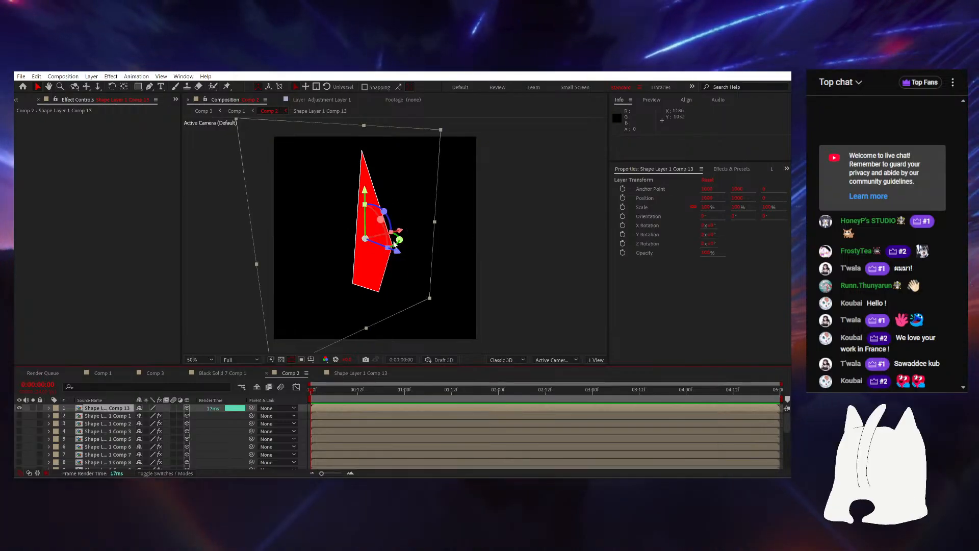
mouse_move(395, 244)
left_mouse_down()
mouse_move(374, 242)
mouse_move(393, 244)
left_mouse_up()
Apply the Fractal Noise effect to the Shape Layer 1 Comp 13 layer and try rotating the layer around its Y axis
key("ctrl+space")
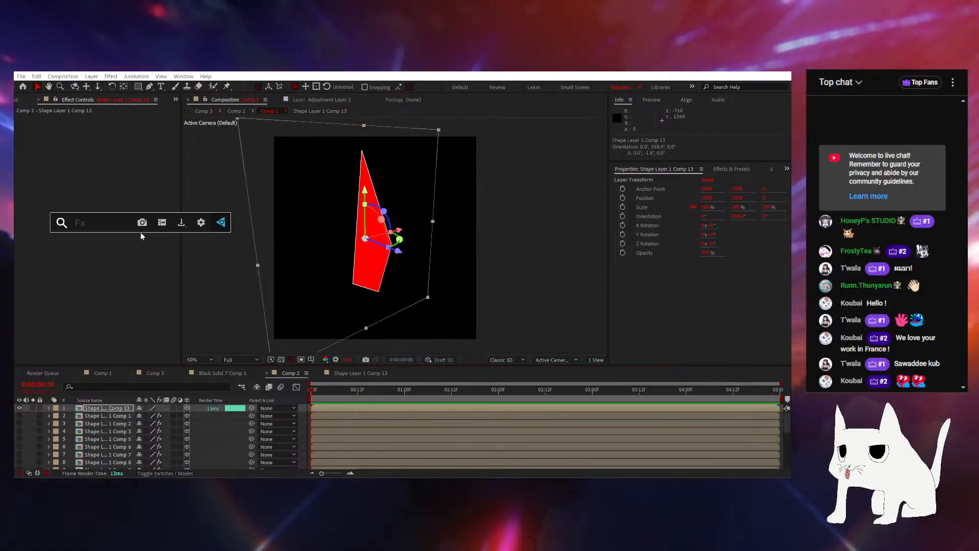
type("frac")
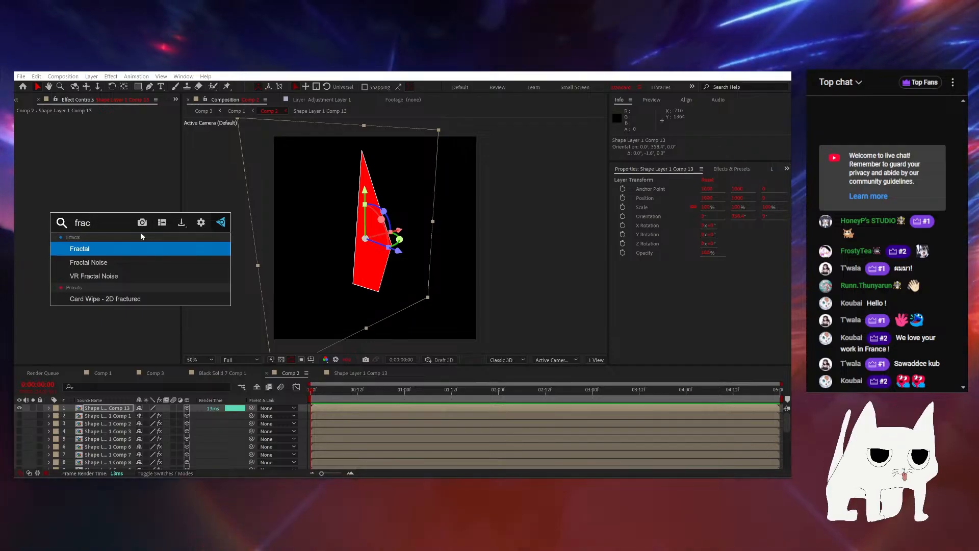
key("Down")
key("Return")
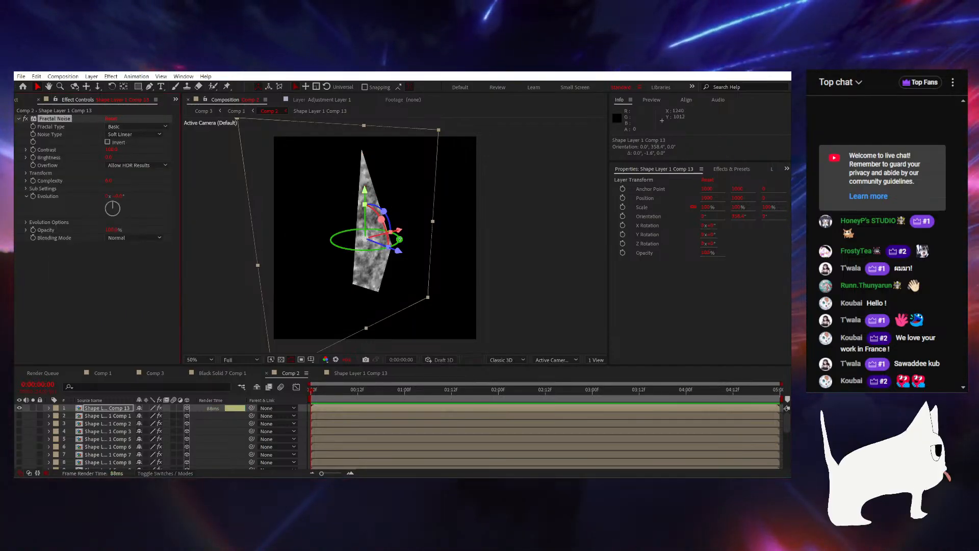
mouse_move(400, 240)
left_mouse_down()
mouse_move(346, 245)
mouse_move(363, 249)
mouse_move(401, 215)
mouse_move(422, 225)
mouse_move(378, 229)
mouse_move(382, 237)
left_mouse_up()
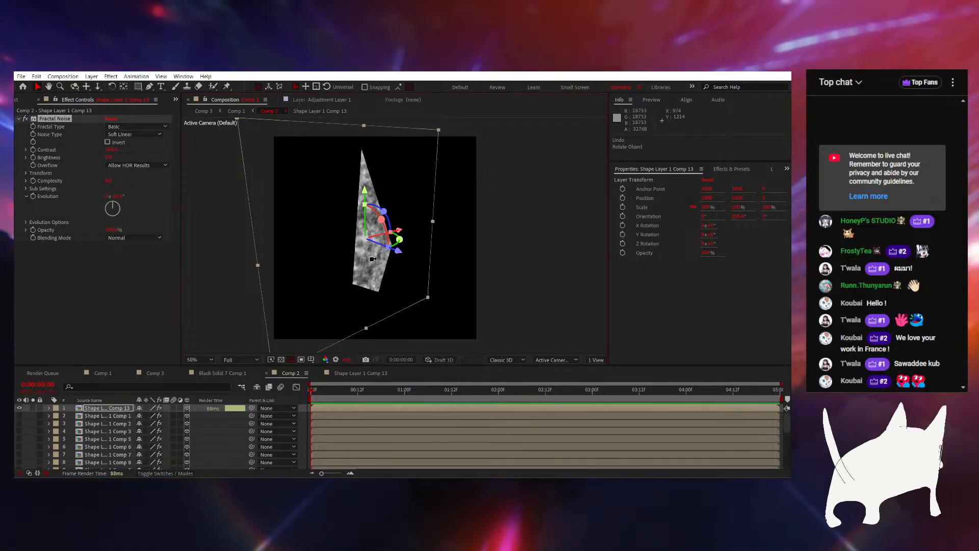
Draw a narrow downward-pointing triangle on a new shape layer, starting at the noise facet's top tip and following its edge
left_click_drag(371, 271, 325, 259)
left_click_drag(375, 186, 384, 181)
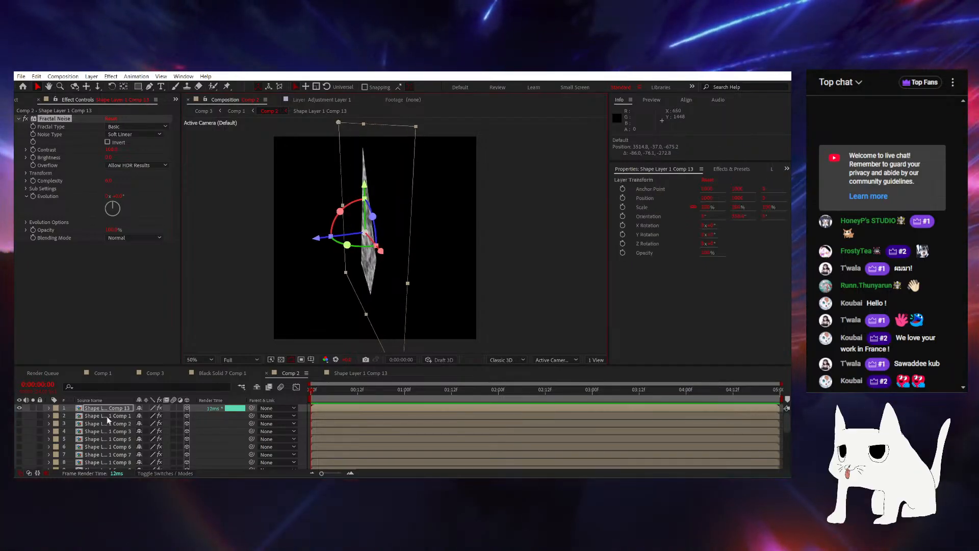
left_click(32, 416)
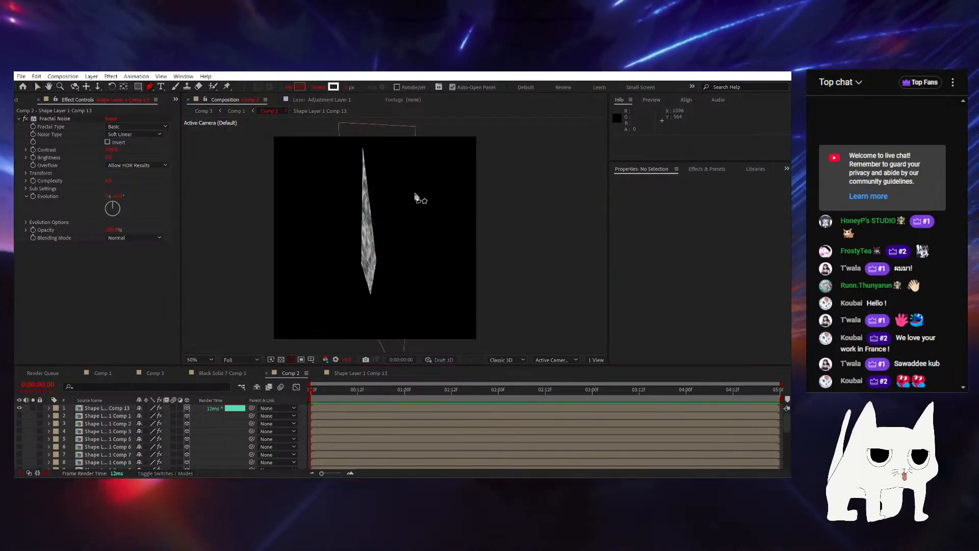
left_click(364, 147)
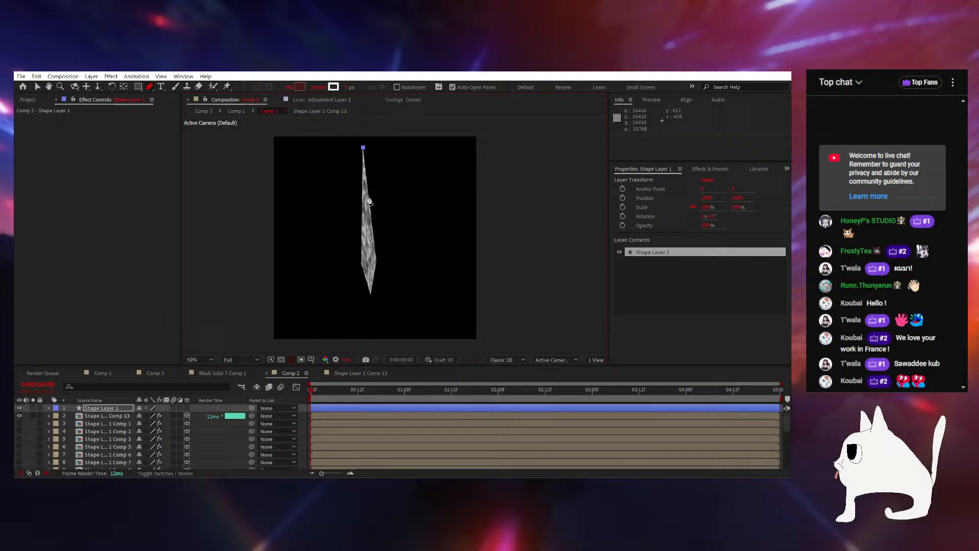
left_click(376, 260)
left_click(393, 153)
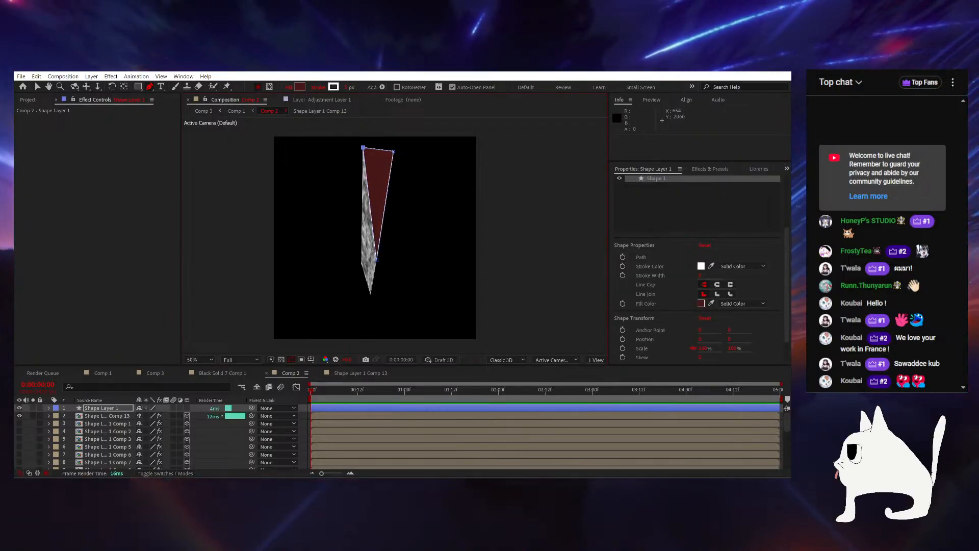
Pre-compose the triangle's Shape Layer 1 as Shape Layer 1 Comp 14 and return to Comp 2
right_click(124, 409)
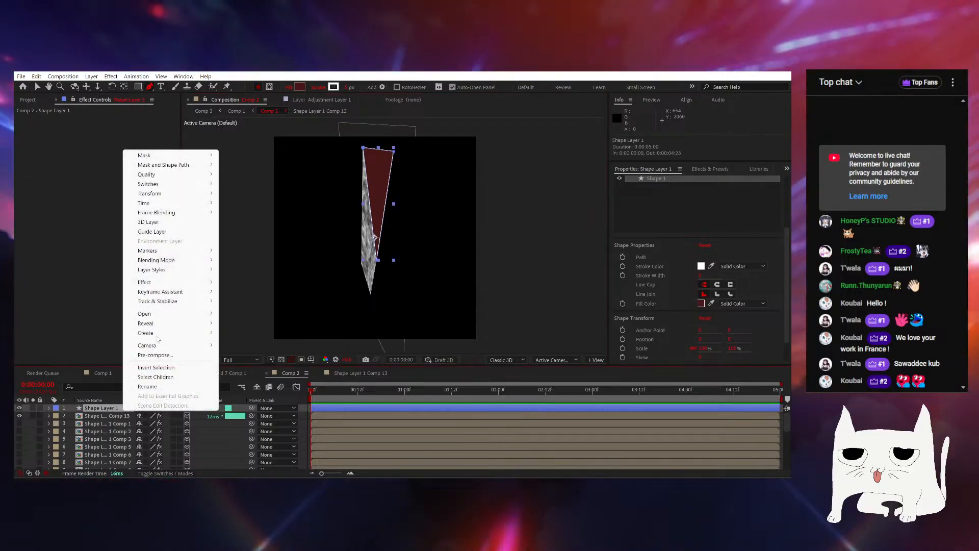
left_click(154, 355)
left_click(439, 342)
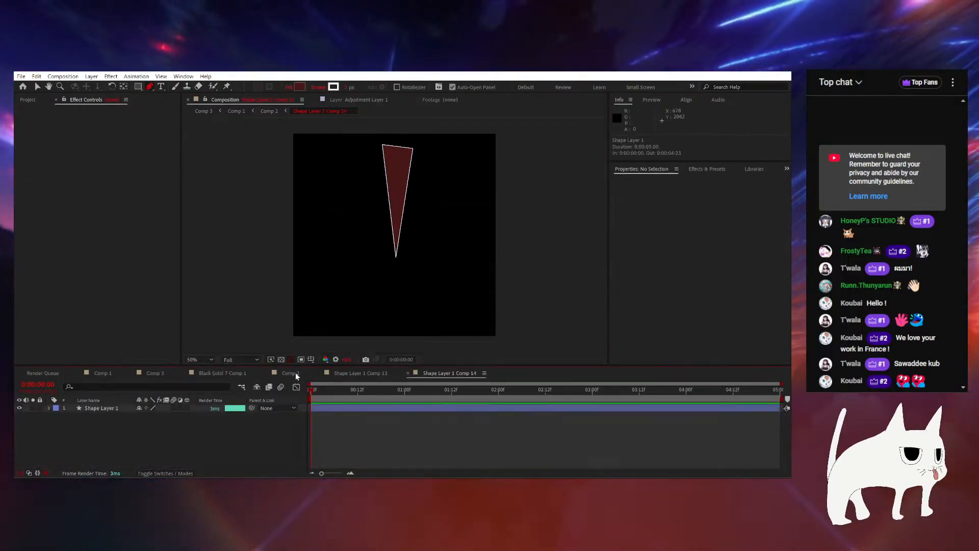
left_click(289, 374)
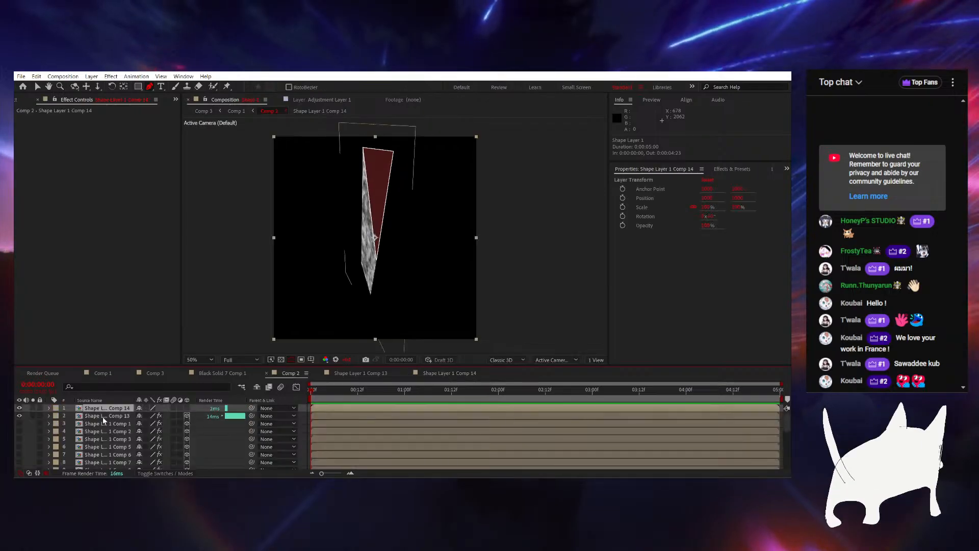
Make the Shape Layer 1 Comp 14 layer 3D and try rotating it around its Y axis, undoing the rotation
left_click(187, 408)
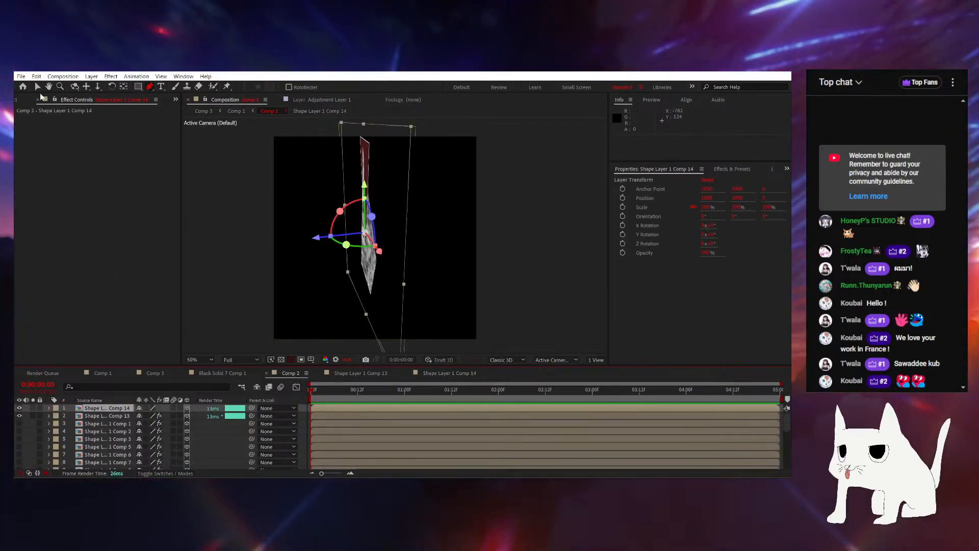
left_click(37, 87)
left_click_drag(347, 245, 379, 249)
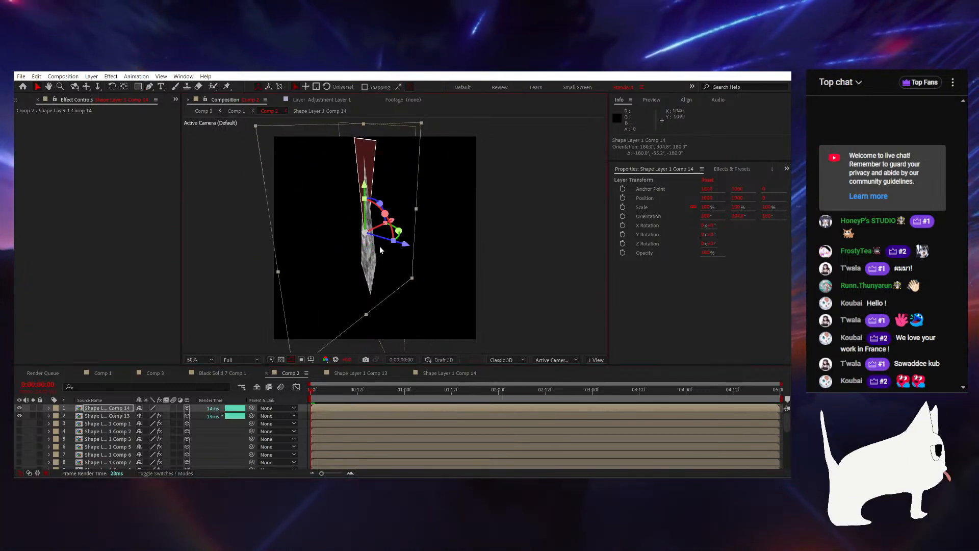
key("ctrl+z")
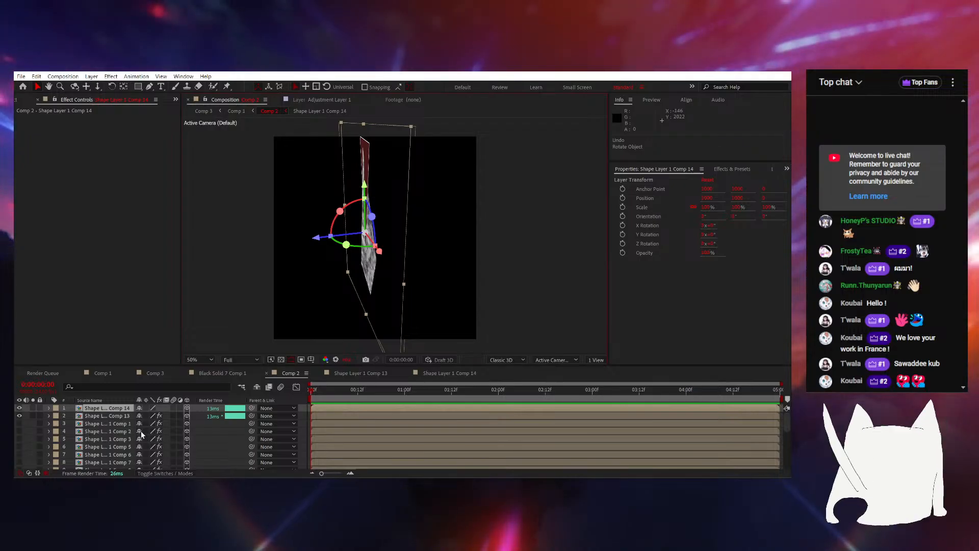
Adjust the Shape Layer 1 Comp 14 layer's anchor point in Y and X so the pivot sits on the triangle
key("a")
left_click_drag(160, 416, 13, 434)
left_click_drag(374, 220, 375, 243)
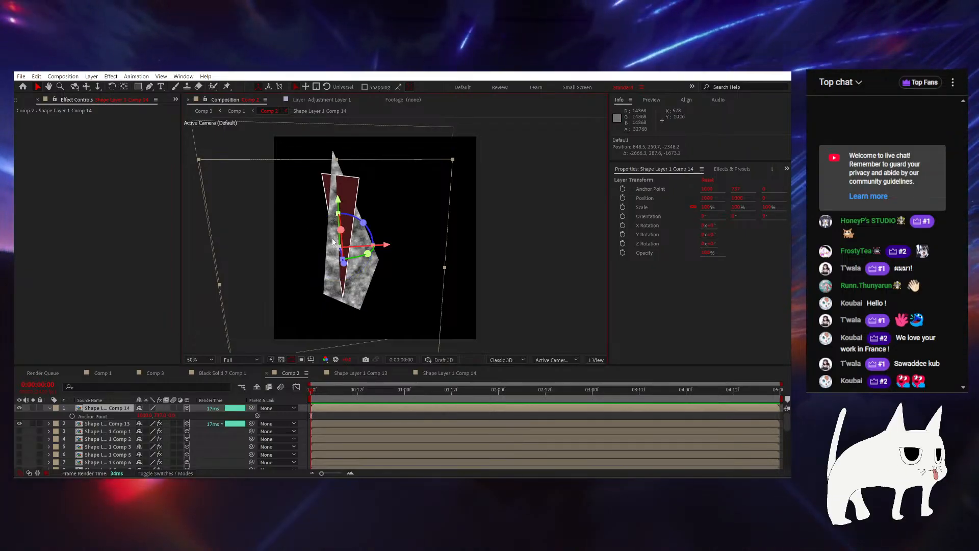
mouse_move(144, 417)
left_mouse_down()
mouse_move(184, 412)
mouse_move(127, 414)
left_mouse_up()
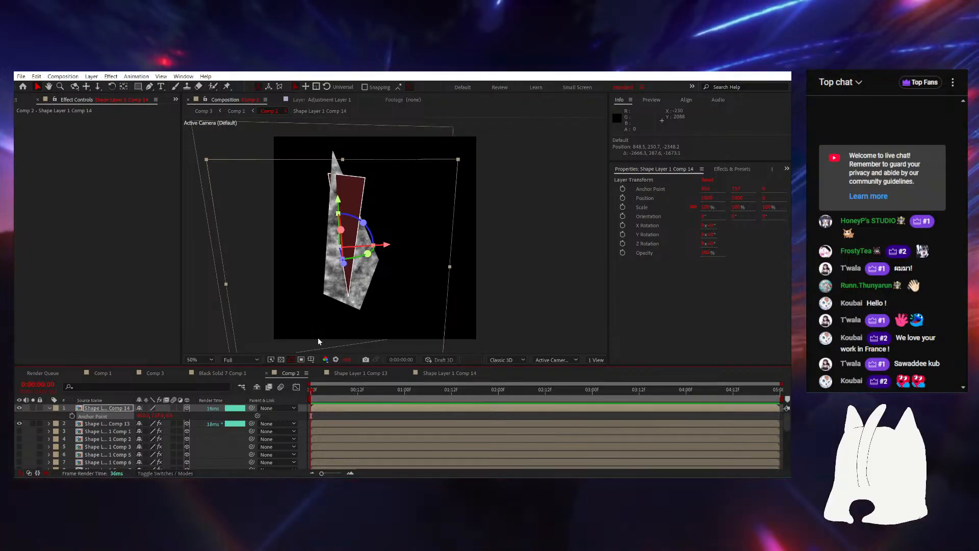
Rotate the Shape Layer 1 Comp 14 layer about -82.6° around its Y axis, and move and tilt it towards the noise facet's edge
mouse_move(369, 253)
left_mouse_down()
mouse_move(329, 252)
mouse_move(407, 250)
mouse_move(374, 295)
mouse_move(365, 268)
left_mouse_up()
key("ctrl+z")
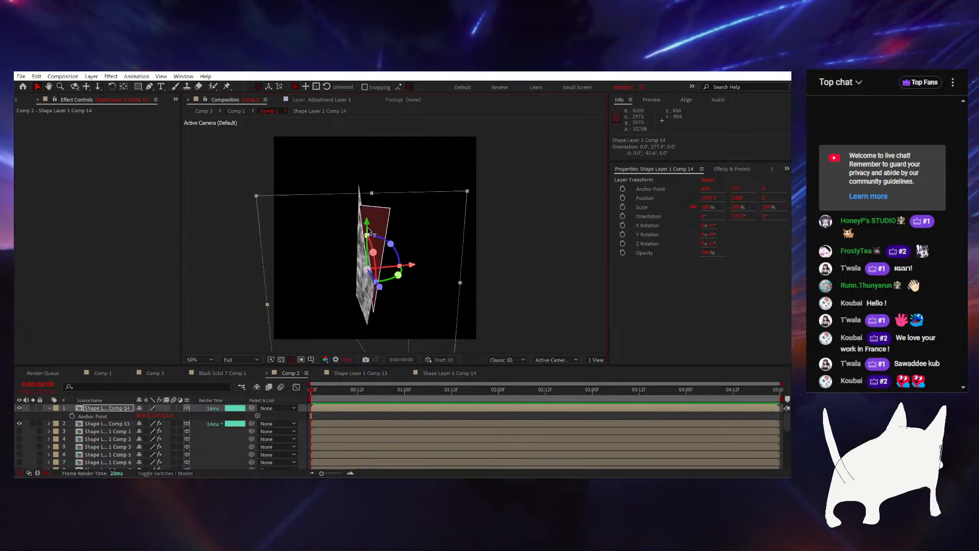
left_click_drag(368, 202, 368, 157)
key("ctrl+z")
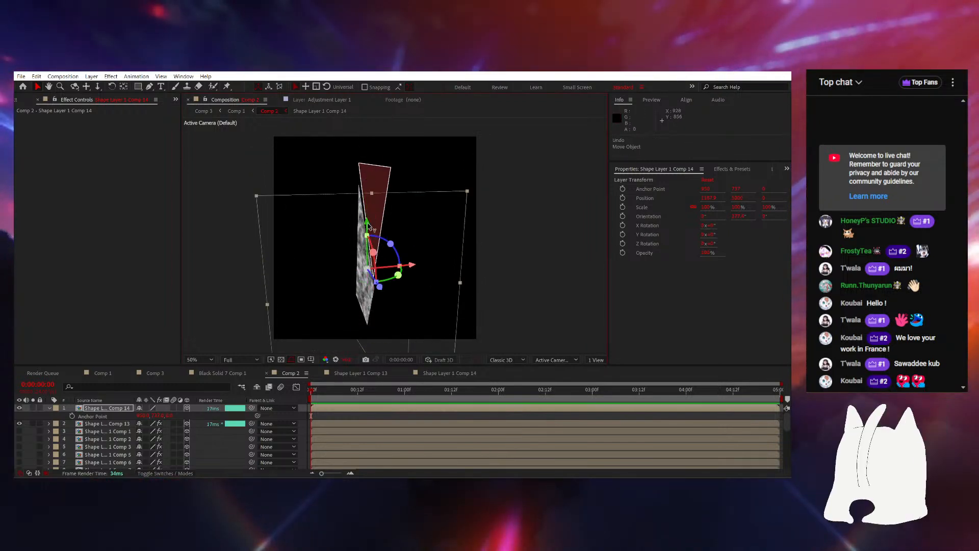
left_click_drag(373, 249, 386, 273)
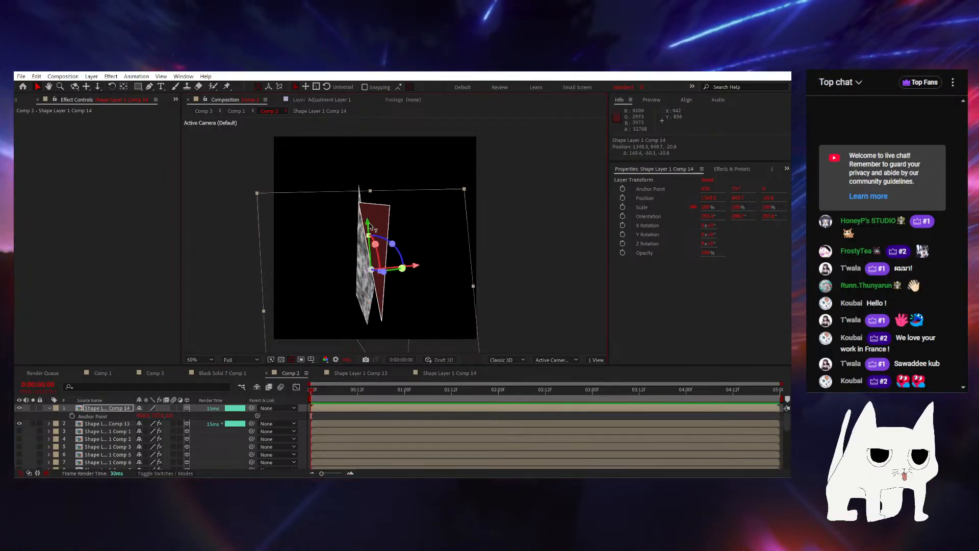
mouse_move(393, 220)
left_mouse_down()
mouse_move(403, 198)
mouse_move(401, 214)
left_mouse_up()
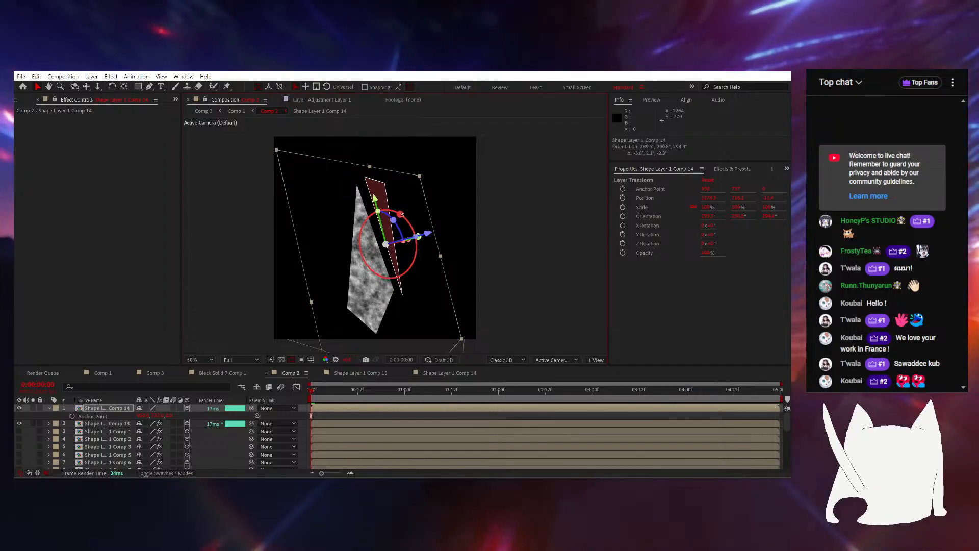
Scale the Shape Layer 1 Comp 14 layer down slightly and fit its edge against the noise facet's edge
key("s")
left_click_drag(160, 415, 155, 411)
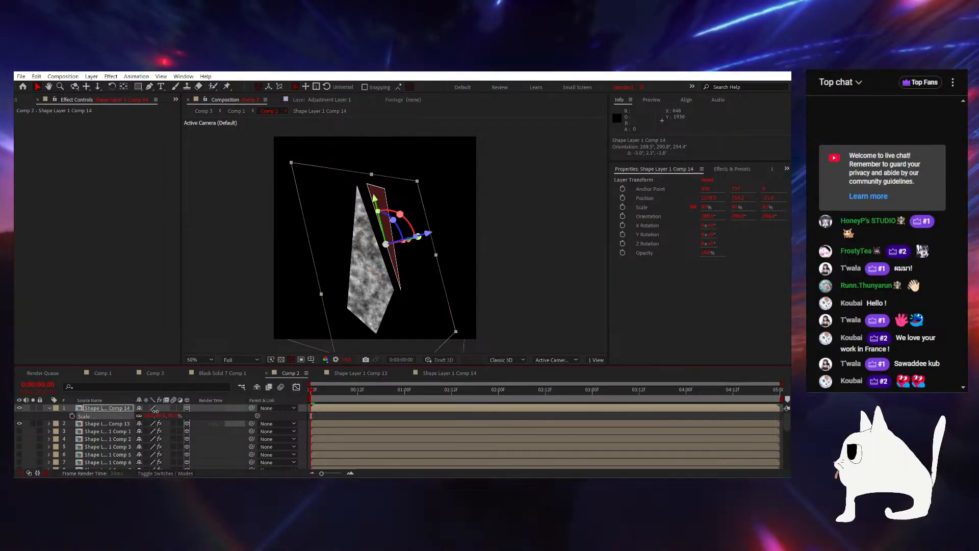
mouse_move(424, 243)
left_mouse_down()
mouse_move(392, 217)
mouse_move(421, 231)
left_mouse_up()
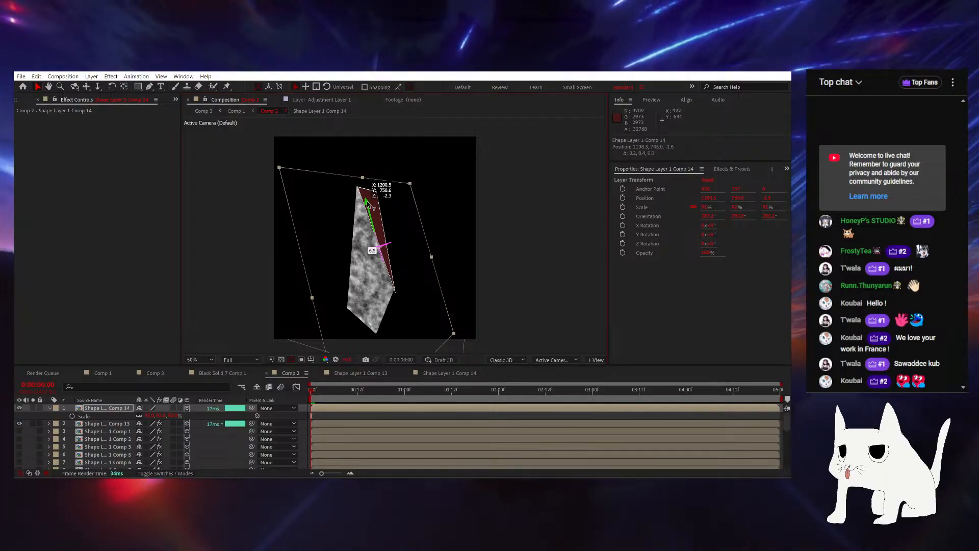
left_click_drag(367, 204, 368, 205)
Draw a small triangle on a new shape layer between the noise facet's bottom tip and the narrow triangle's lower point
left_click_drag(405, 243, 373, 260)
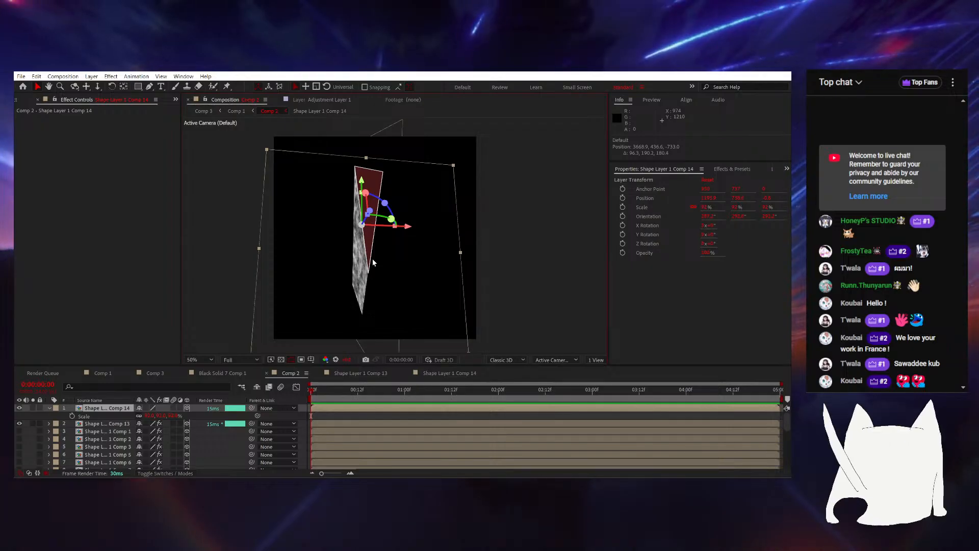
left_click(124, 424)
left_click(113, 409)
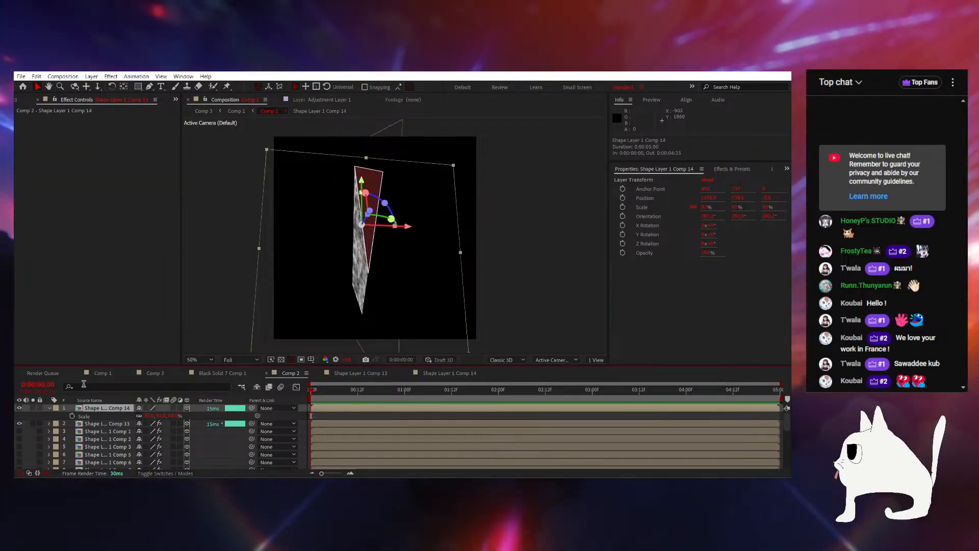
key("F2")
left_click(149, 87)
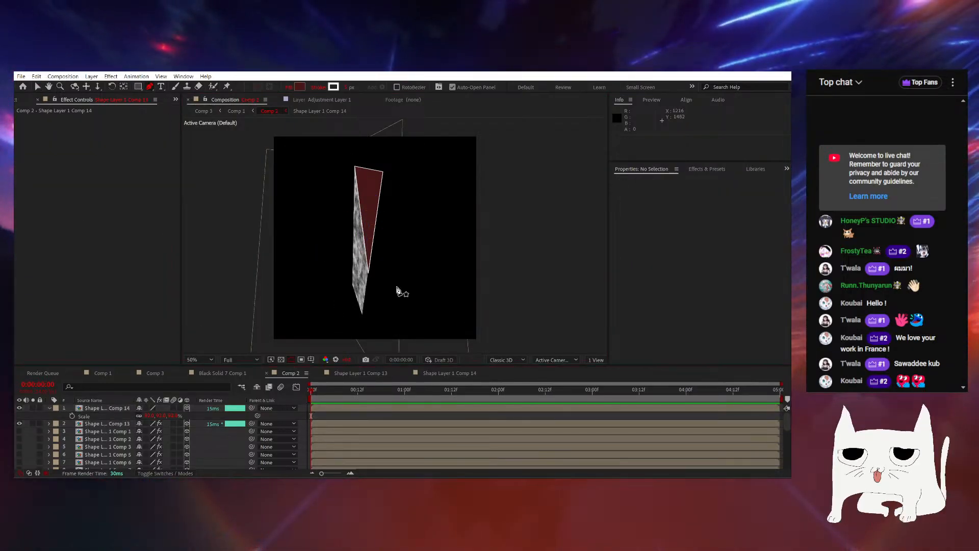
left_click(363, 314)
left_click(370, 275)
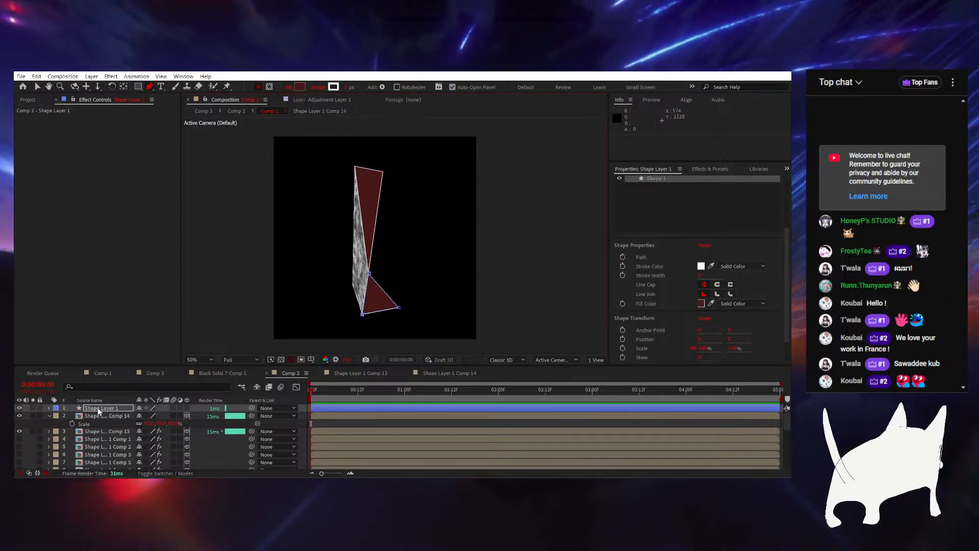
Pre-compose the small triangle's Shape Layer 1 as Shape Layer 1 Comp 15 and return to Comp 2
right_click(131, 408)
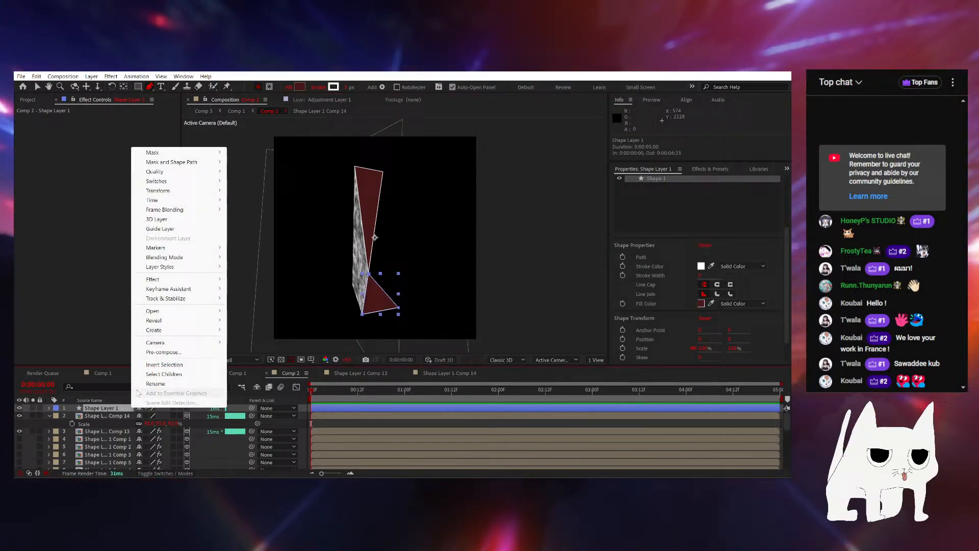
left_click(190, 351)
left_click(439, 341)
left_click(220, 374)
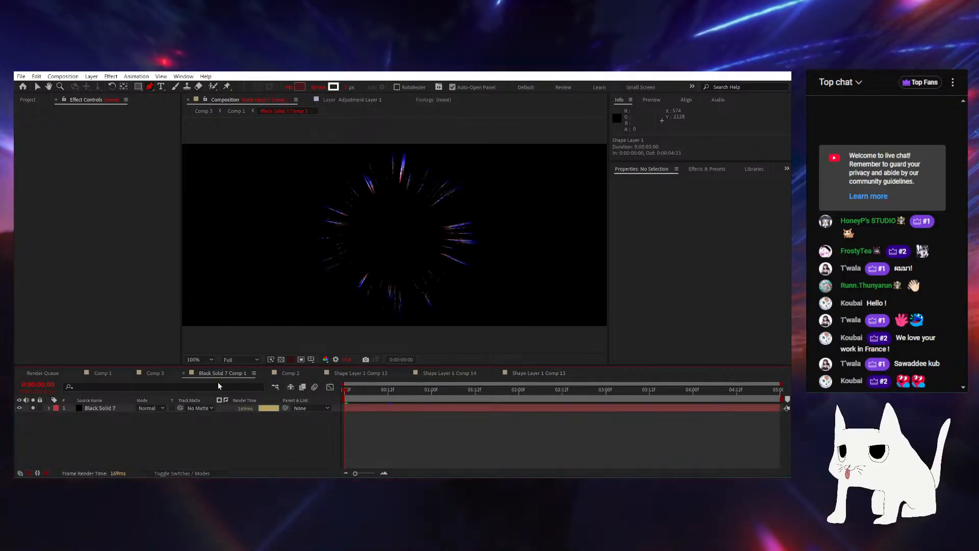
left_click(162, 372)
left_click(289, 374)
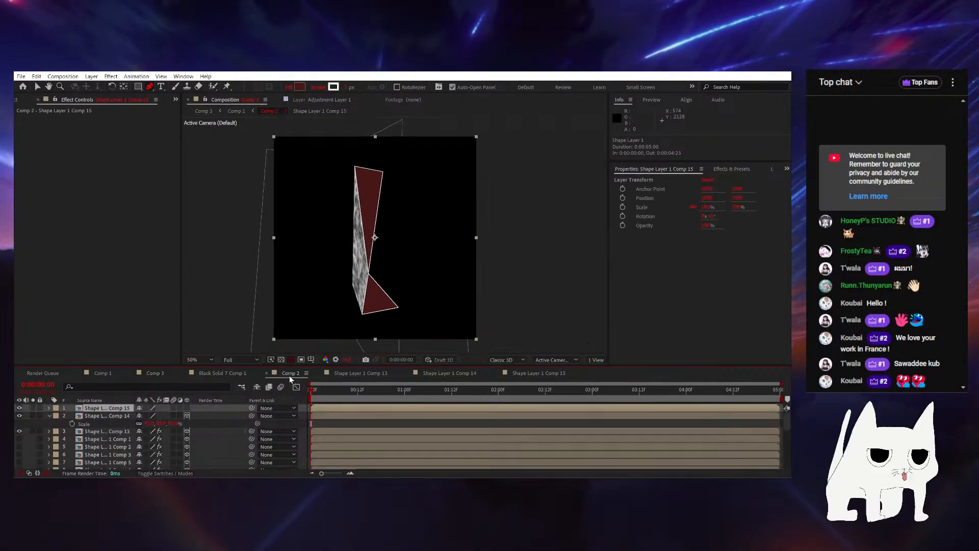
Make the Shape Layer 1 Comp 15 layer 3D and shift its anchor point in Y onto the small triangle
left_click(186, 408)
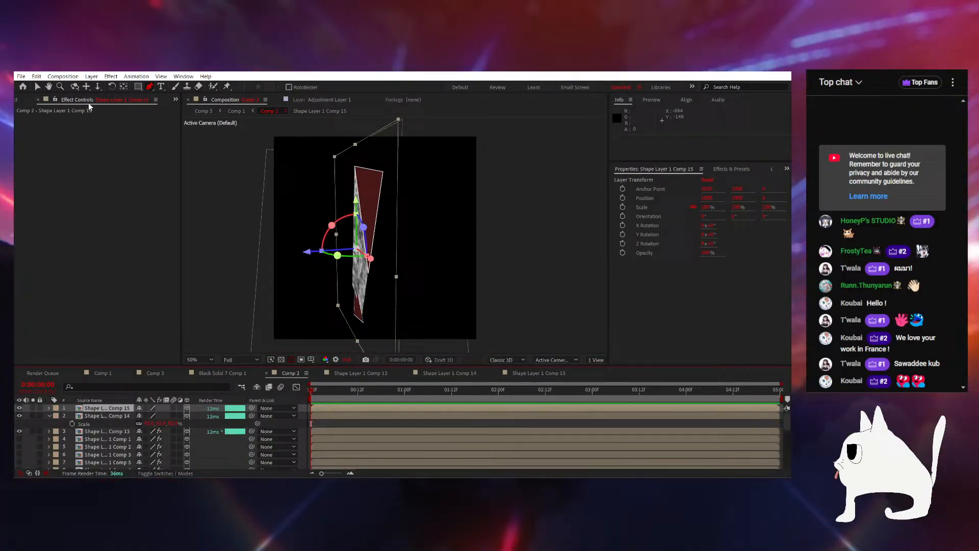
left_click(37, 87)
key("a")
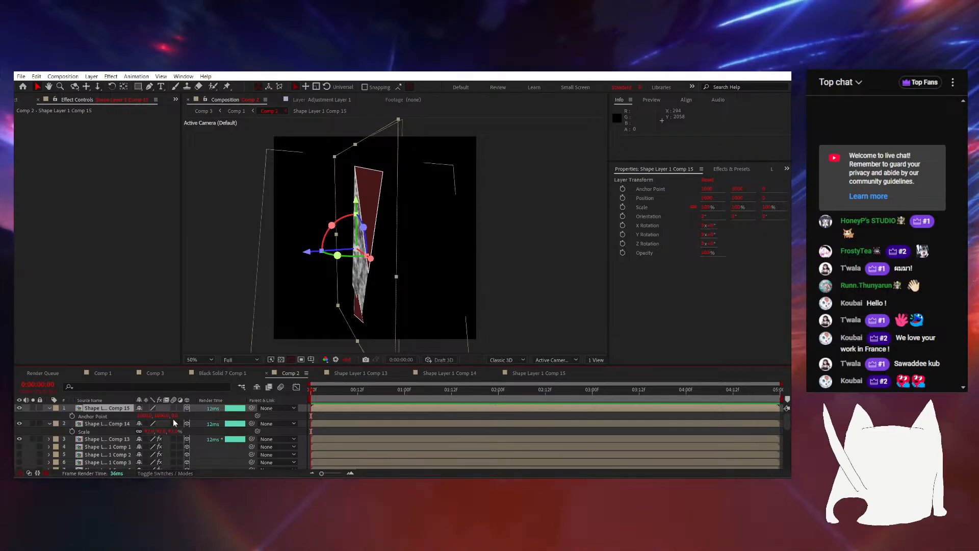
left_click_drag(160, 416, 257, 392)
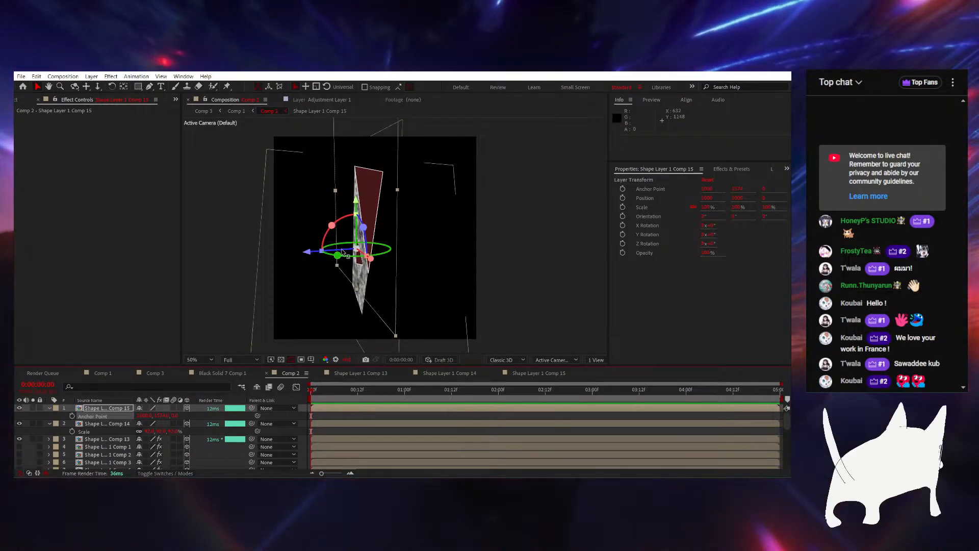
Rotate the Shape Layer 1 Comp 15 layer around its Y axis and move it down about 326 px to Y position 1326
left_click_drag(338, 255, 363, 282)
key("ctrl+z")
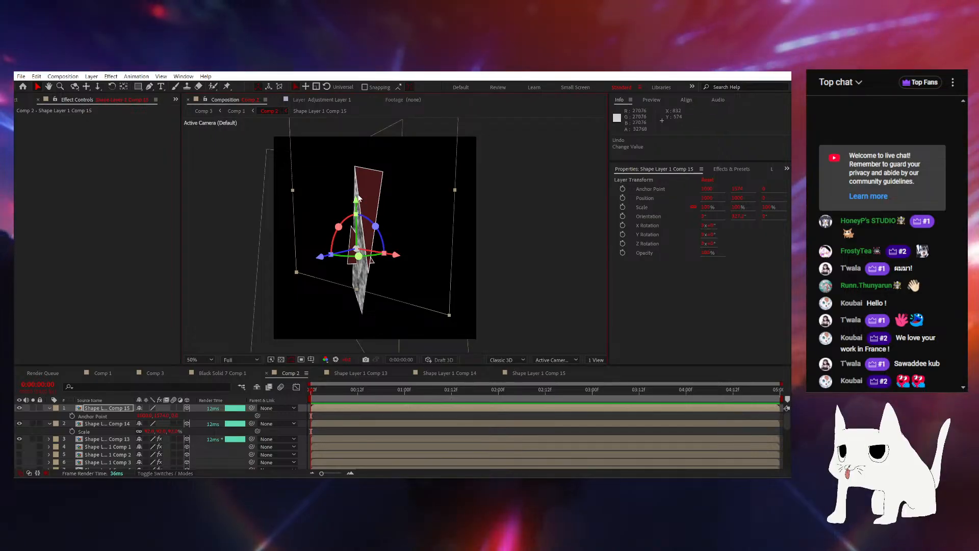
left_click_drag(358, 199, 359, 232)
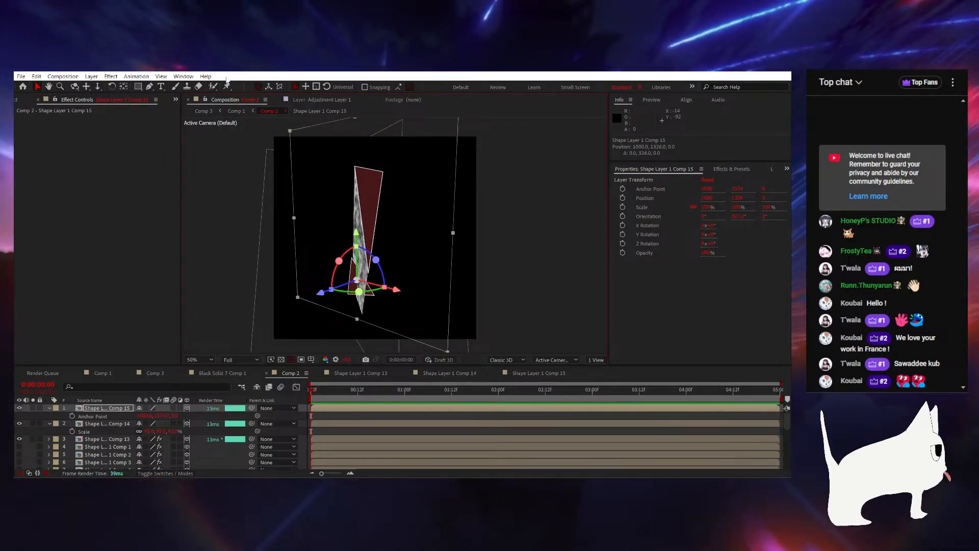
left_click(269, 87)
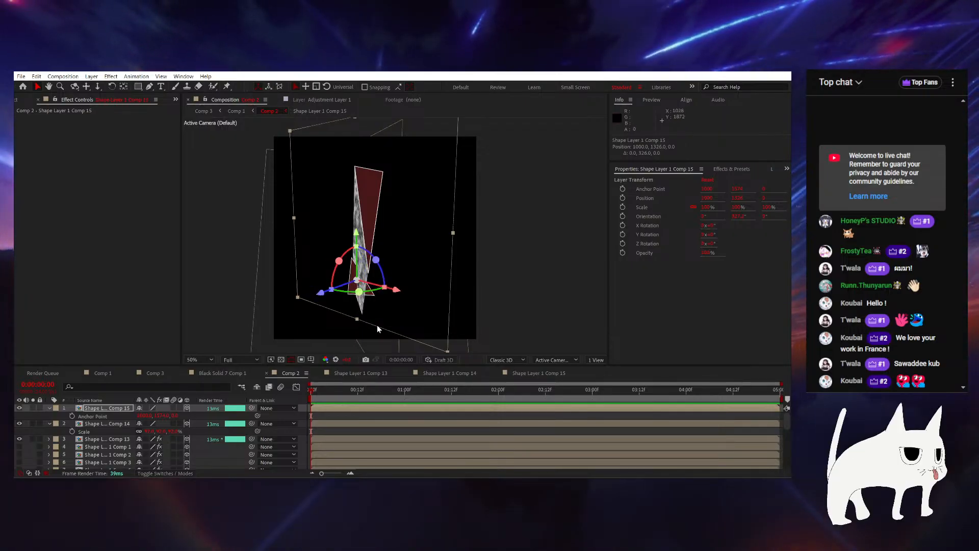
Move and rotate the Shape Layer 1 Comp 15 triangle to fit between the neighbouring facets, at about position 1313, 1401, 63
left_click_drag(359, 291, 384, 308)
left_click(269, 87)
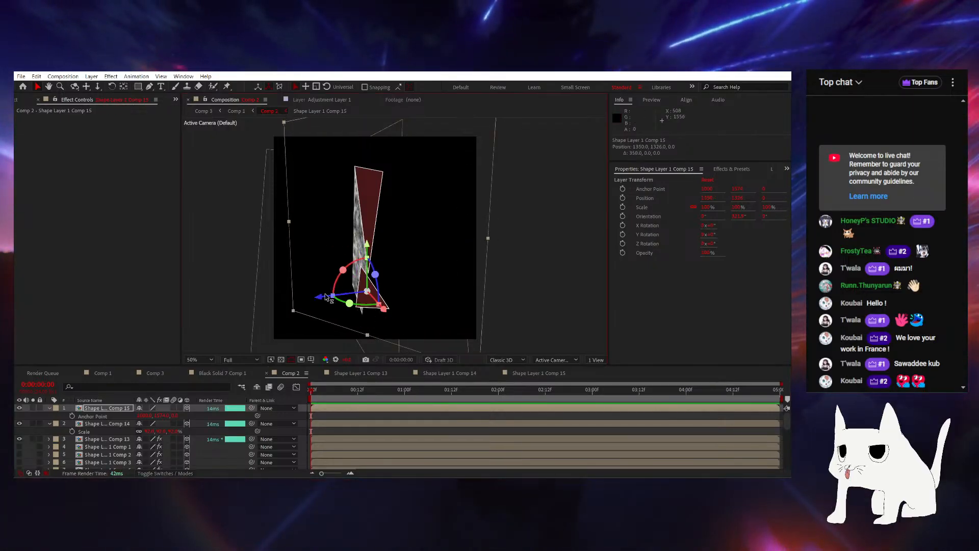
left_click_drag(326, 295, 432, 271)
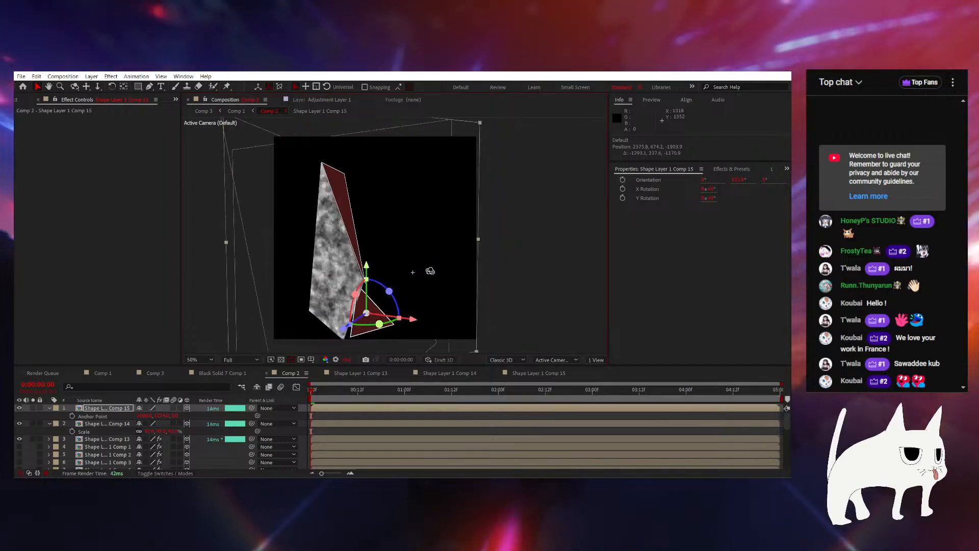
left_click(258, 88)
mouse_move(391, 319)
left_mouse_down()
mouse_move(402, 310)
mouse_move(390, 278)
mouse_move(396, 324)
left_mouse_up()
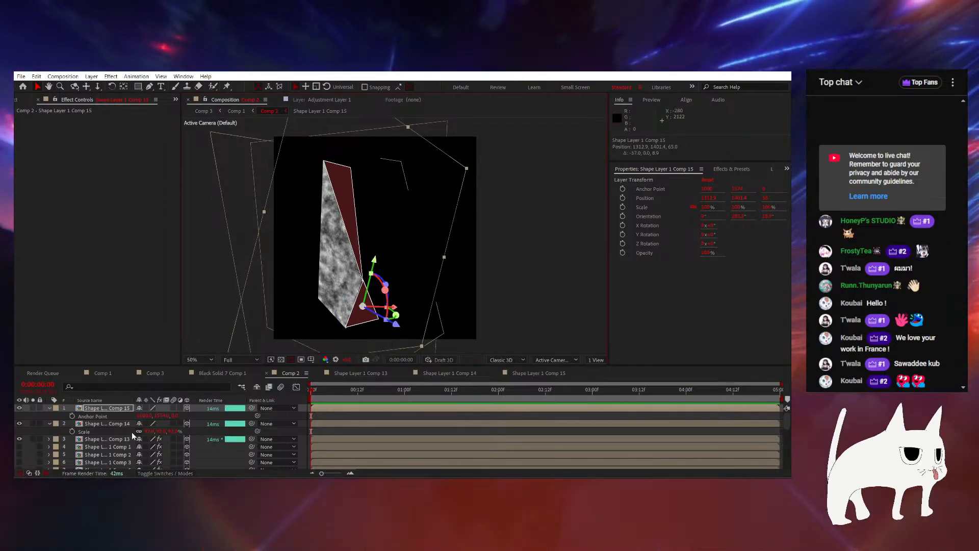
Delete the Shape Layer 1 Comp 13, 14 and 15 layers and make all the original crystal layers visible
left_click(107, 439)
left_click(123, 408, "ctrl")
left_click(128, 424, "ctrl")
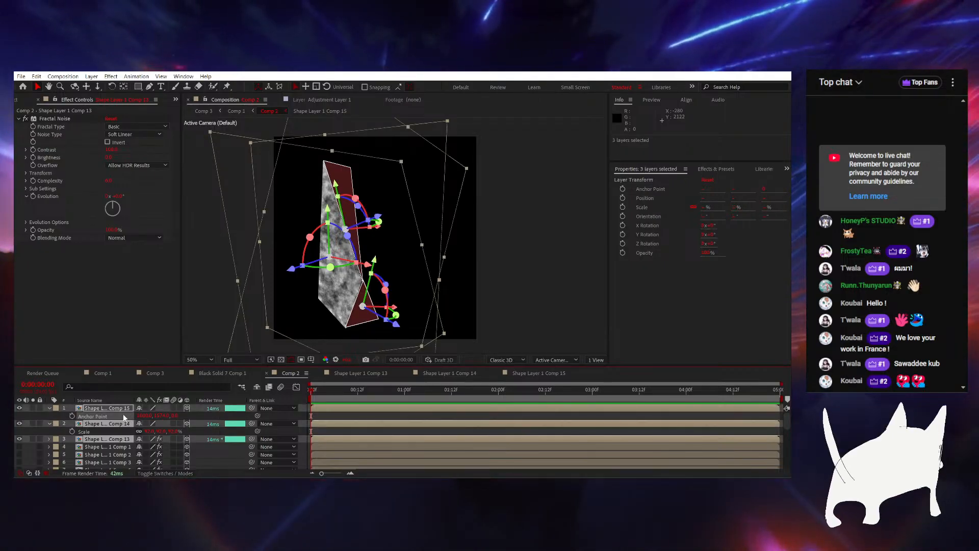
key("Delete")
left_click_drag(20, 407, 19, 472)
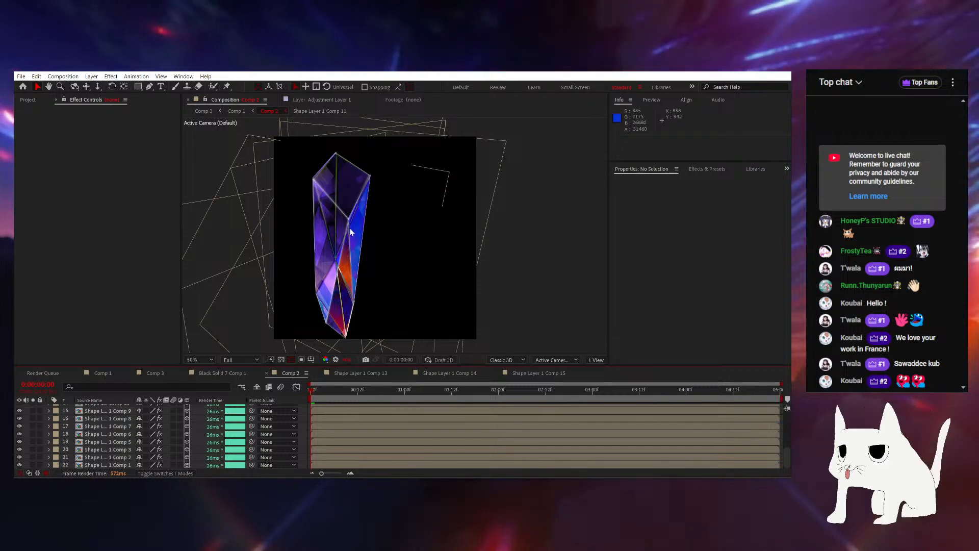
Examine the assembled crystal from several angles and inspect its upper facets and edge lines up close
left_click_drag(351, 232, 391, 229)
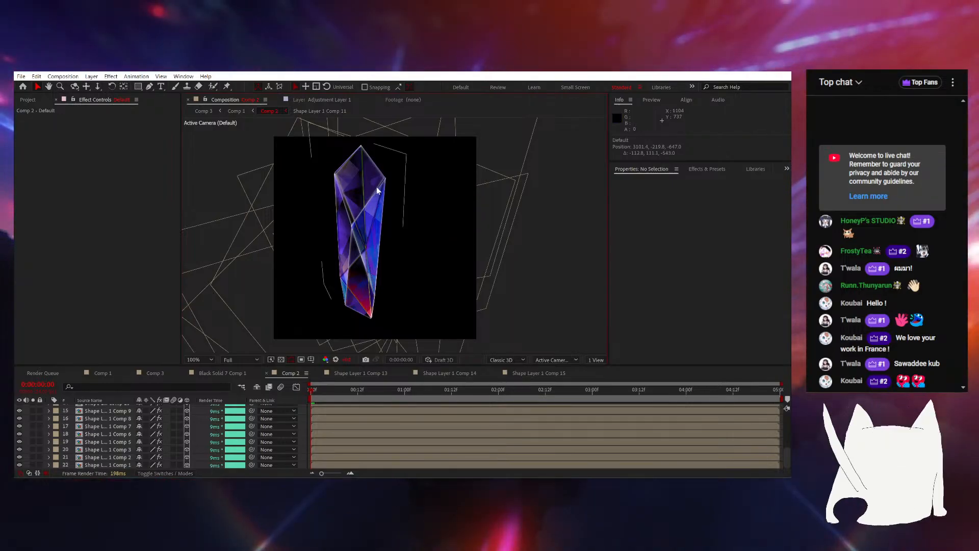
scroll(372, 192, "up", 2)
left_click_drag(373, 154, 382, 212)
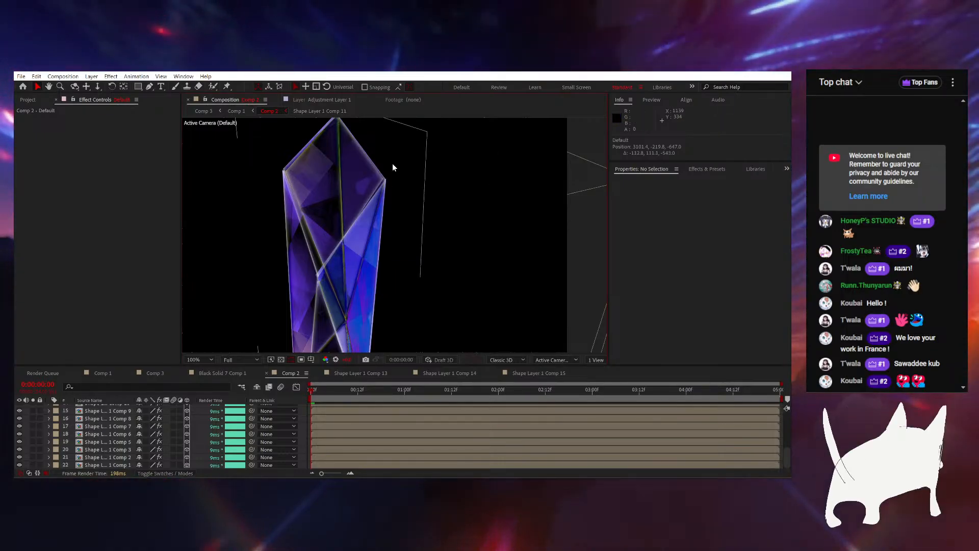
scroll(380, 196, "down", 2)
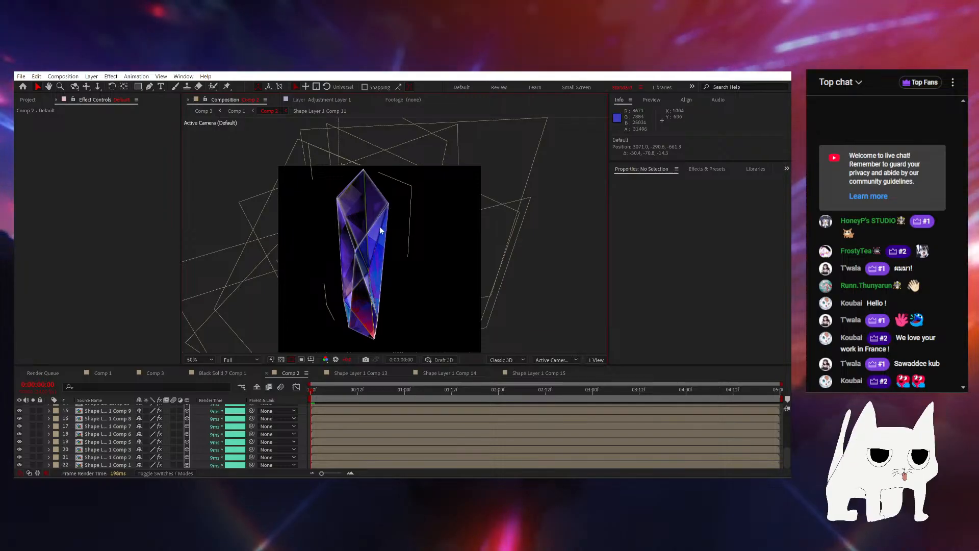
left_click_drag(379, 226, 329, 327)
Hide the upper set of edge layers, from Shape Layer 1 Comp 1 through Comp 7
scroll(50, 433, "up", 5)
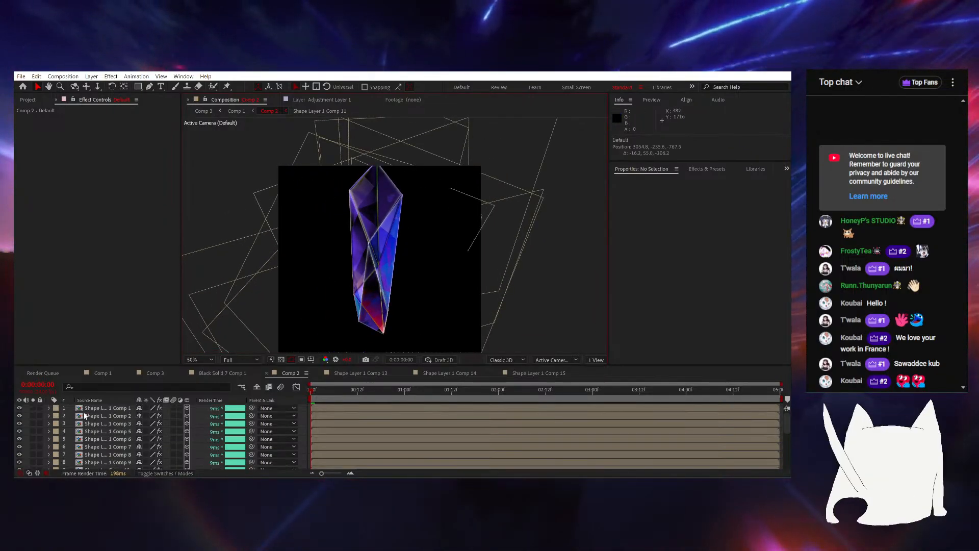
left_click(90, 408)
scroll(97, 445, "down", 2)
scroll(100, 444, "up", 2)
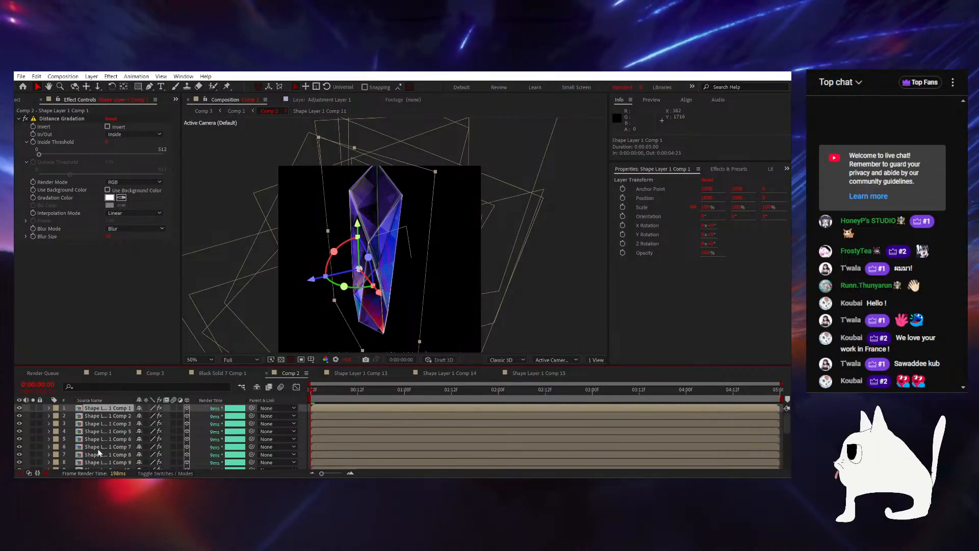
scroll(102, 451, "down", 1)
left_click(100, 432, "shift")
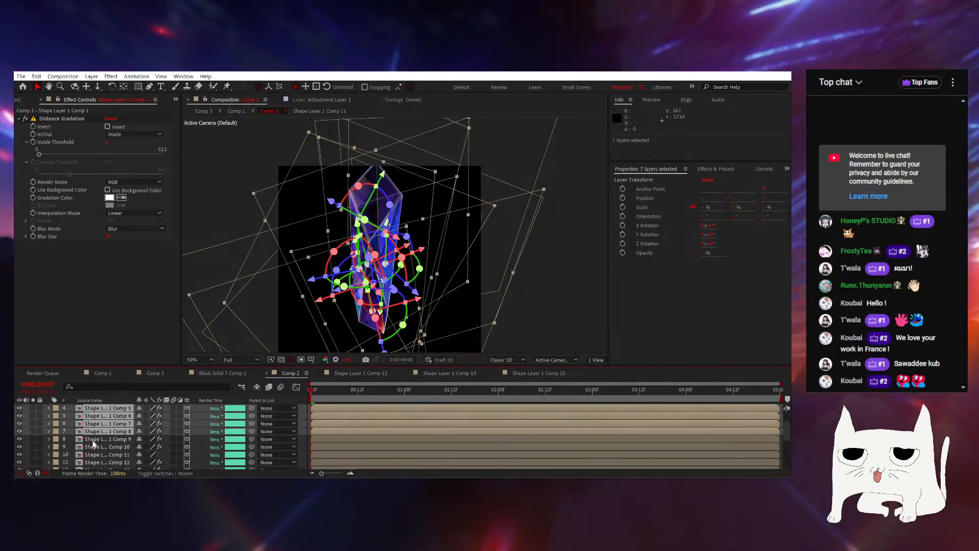
left_click(90, 424)
scroll(90, 425, "up", 1)
left_click(72, 416, "shift")
left_click(72, 408, "shift")
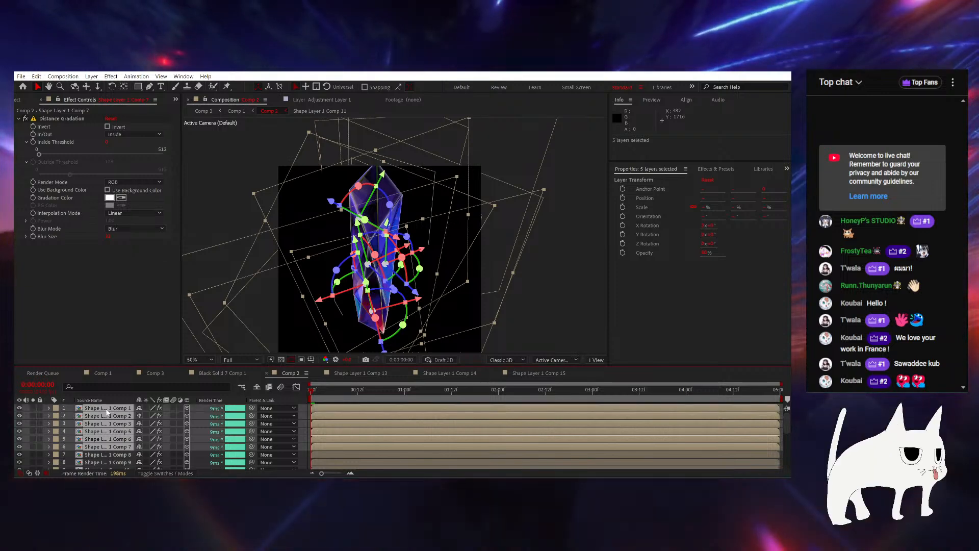
left_click(19, 407)
scroll(97, 429, "down", 1)
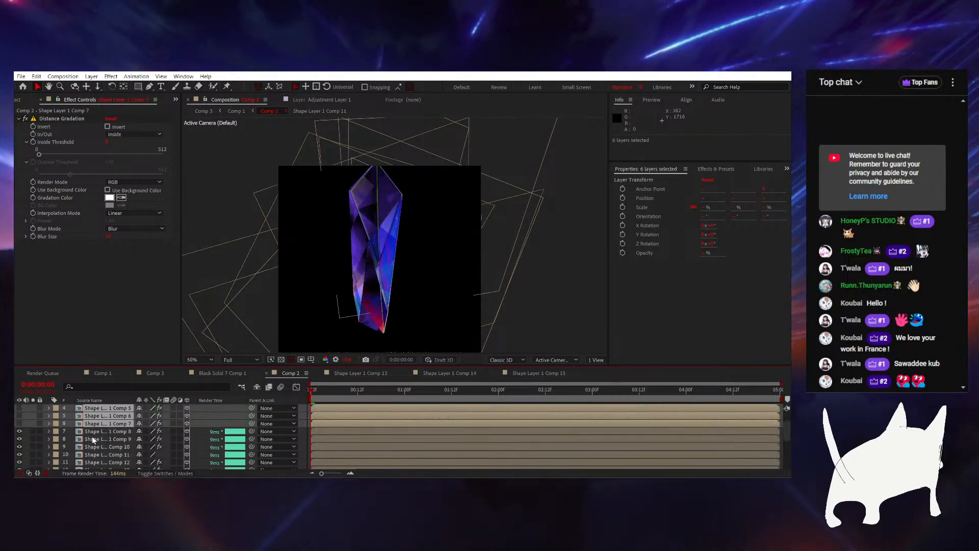
Hide the edge layers Shape Layer 1 Comp 8, 9 and 10 and view the crystal from another angle
left_click(92, 433)
left_click(92, 439)
left_click(93, 448)
left_click(93, 455)
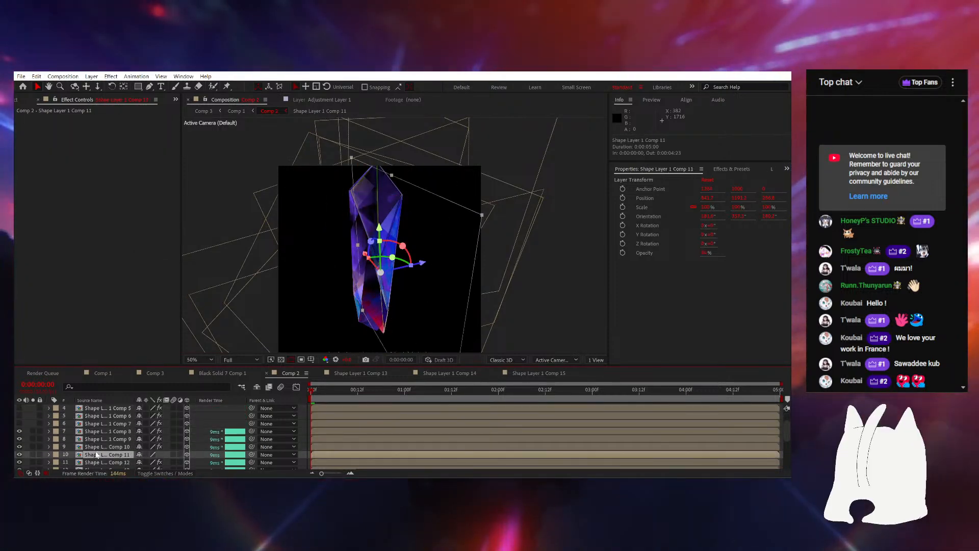
left_click(94, 447)
left_click(96, 432, "shift")
left_click(20, 438)
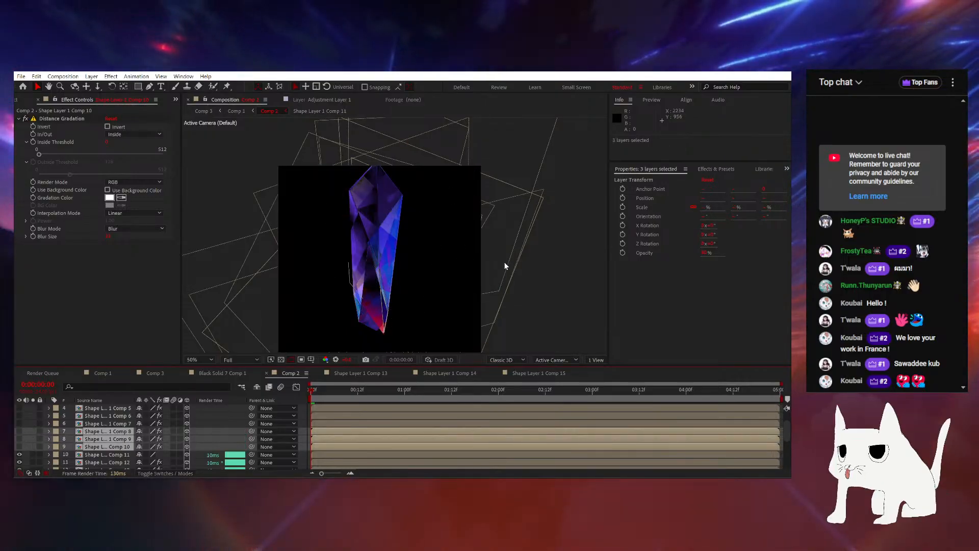
left_click(383, 242)
left_click_drag(383, 243, 403, 249)
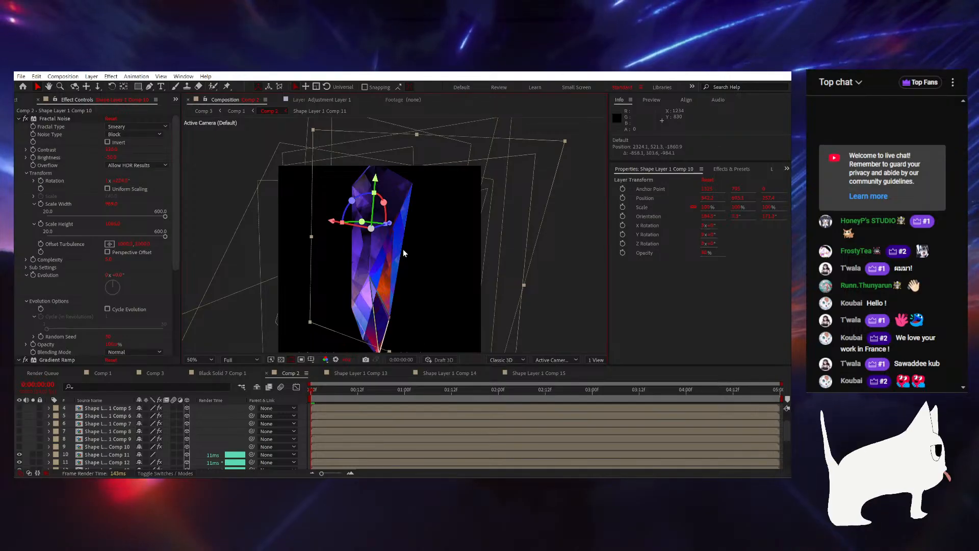
Show the Shape Layer 1 Comp 10 edge layer again and select its Distance Gradation effect
left_click(97, 447)
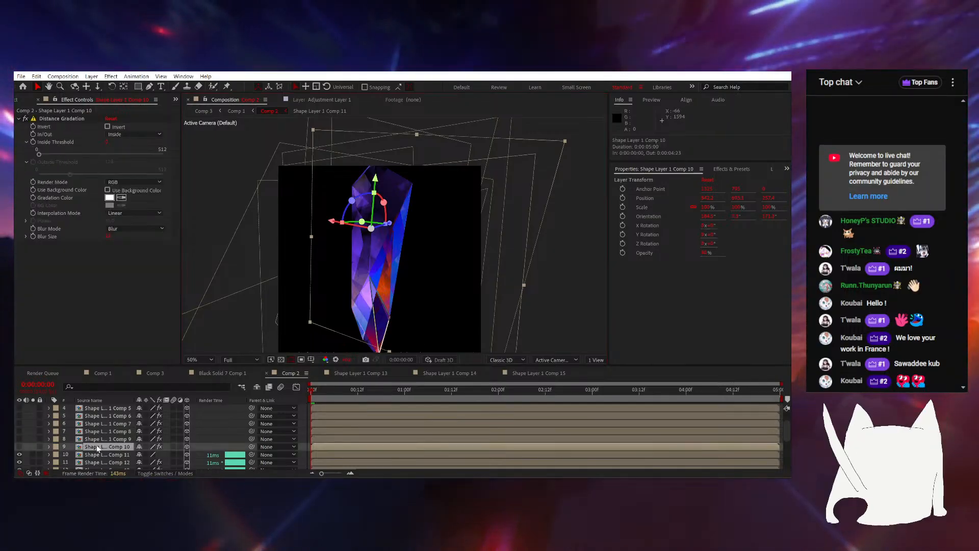
left_click(19, 447)
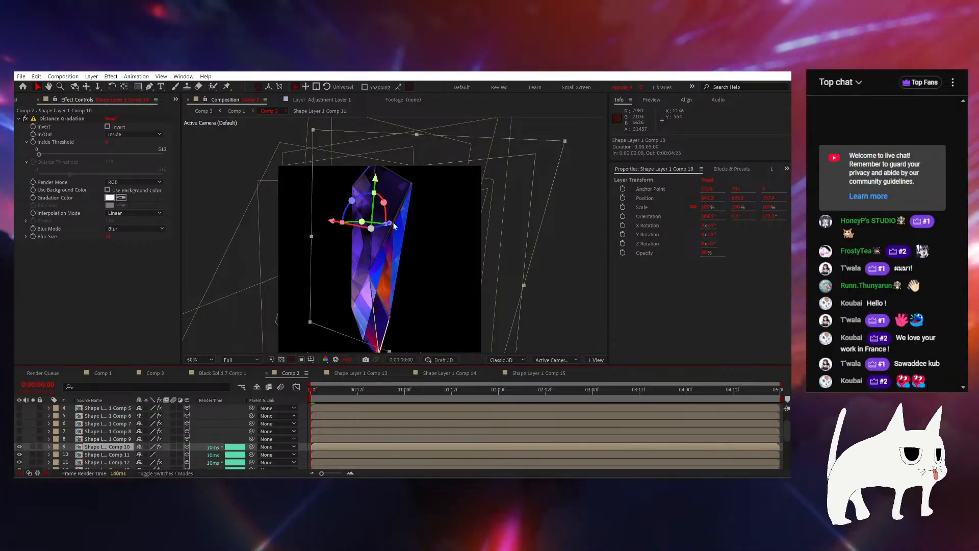
left_click_drag(395, 186, 403, 208)
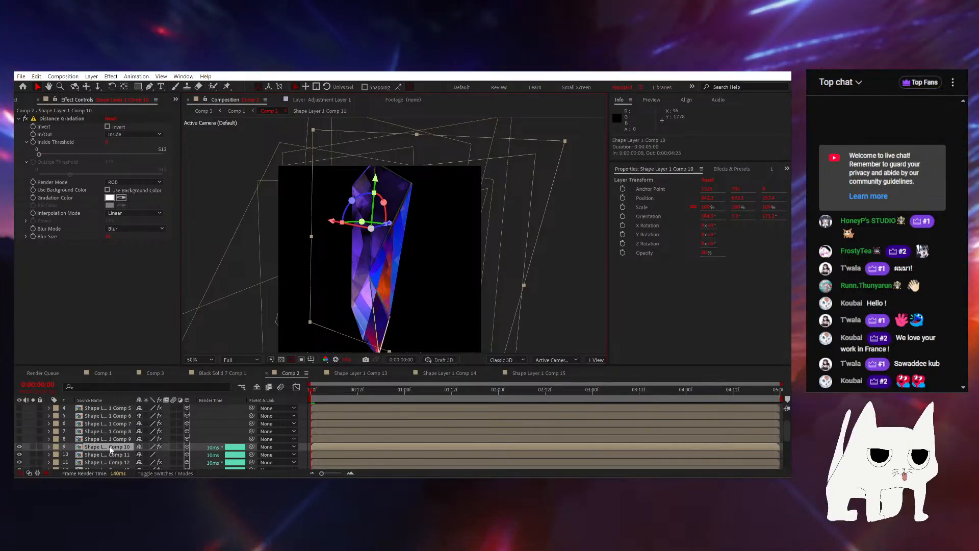
left_click(63, 118)
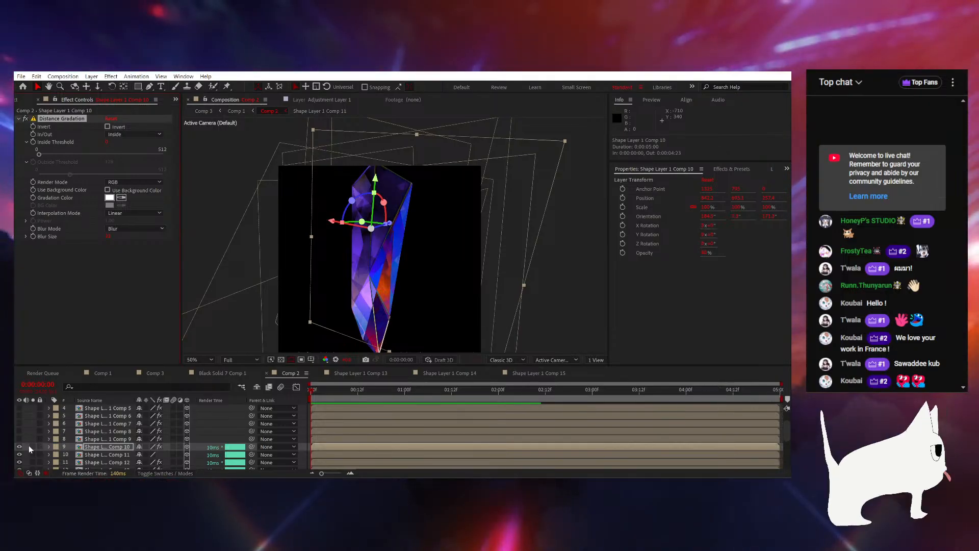
Check the effects on a lower noise facet layer and make all the hidden edge layers visible again
scroll(100, 448, "down", 4)
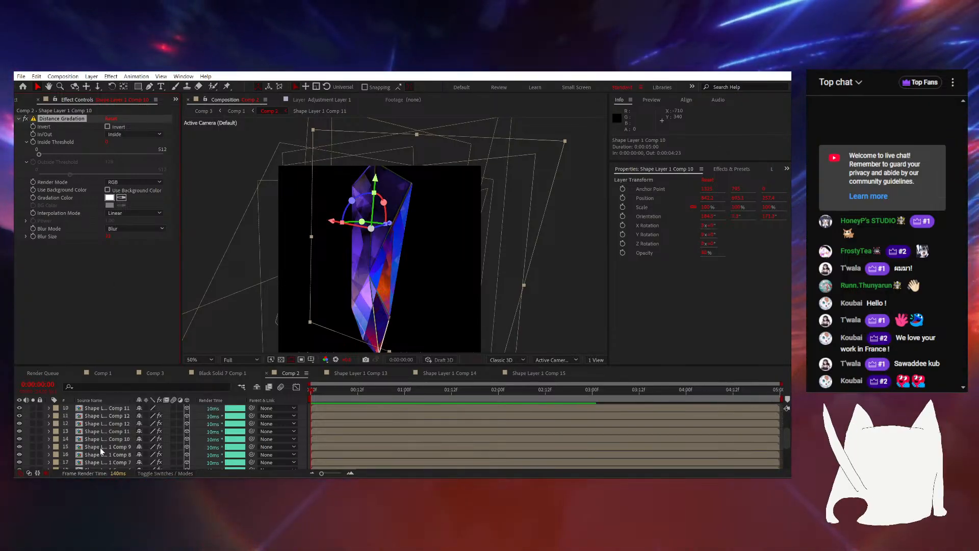
left_click(99, 465)
scroll(102, 424, "up", 5)
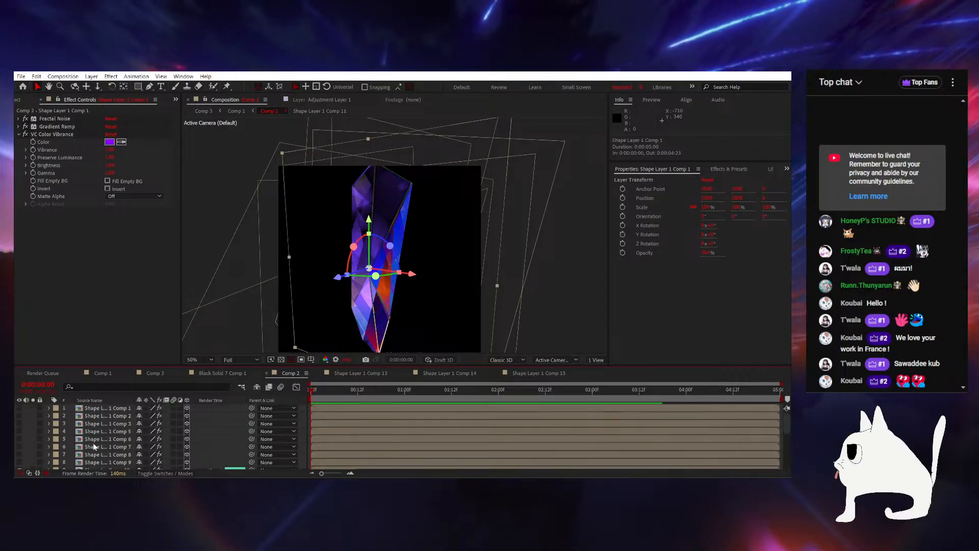
left_click(92, 417)
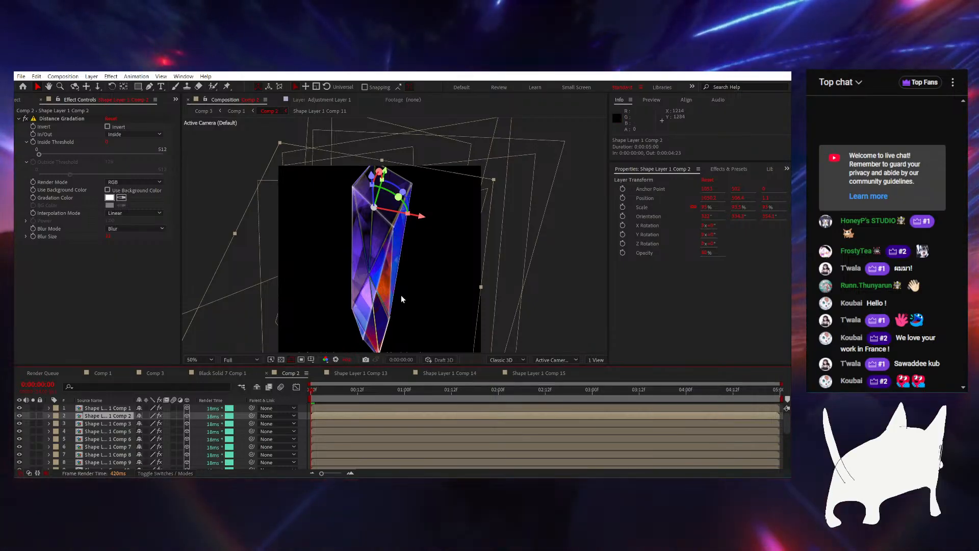
key("h")
left_click_drag(401, 295, 409, 284)
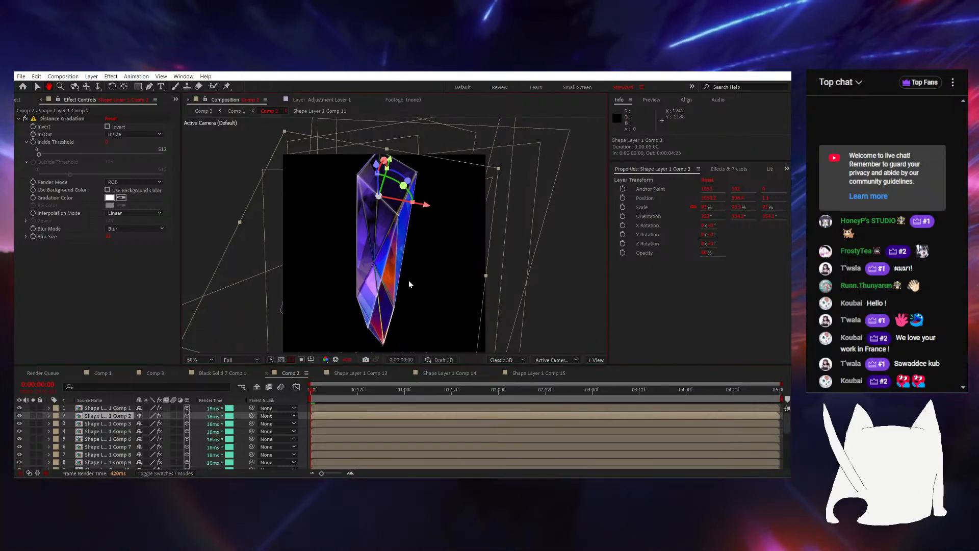
In Comp 1, temporarily solo two of the Comp 2 crystal layers, then check the effects on the Comp 2 copies
left_click(103, 375)
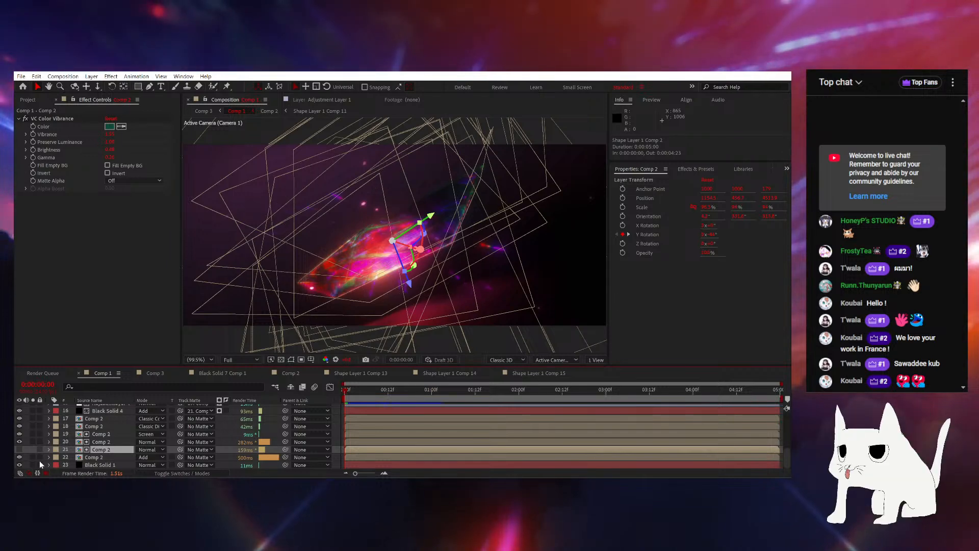
left_click(32, 457)
left_click(32, 442)
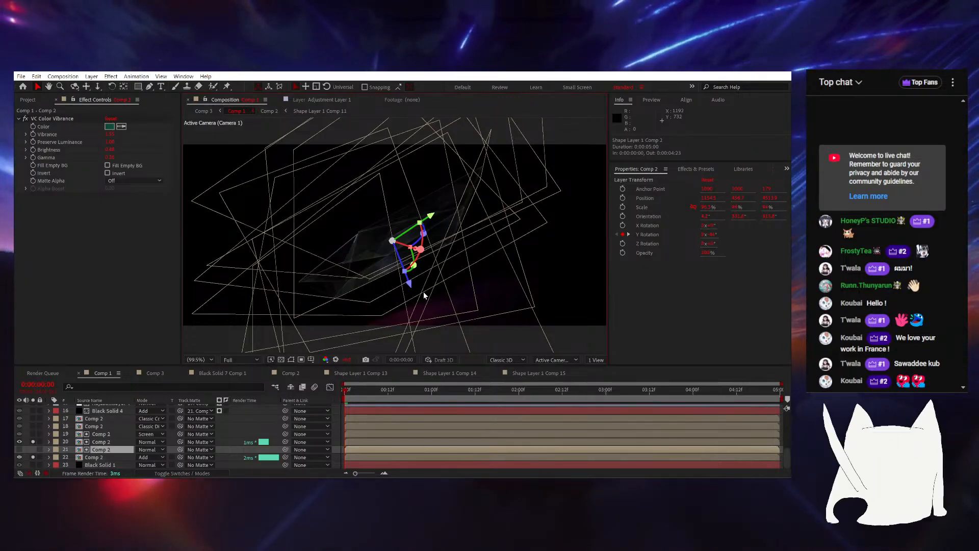
left_click(33, 457)
left_click(32, 442)
left_click(123, 443)
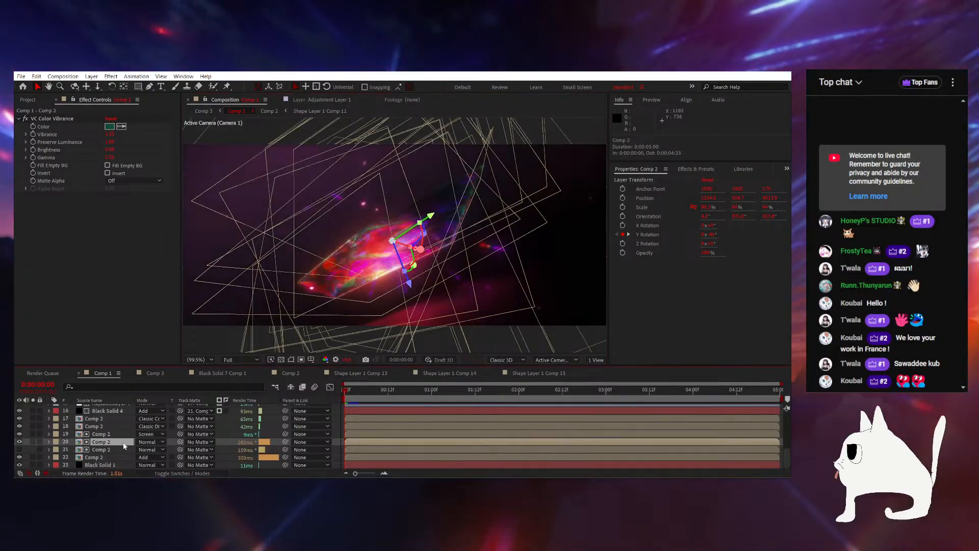
left_click(96, 434)
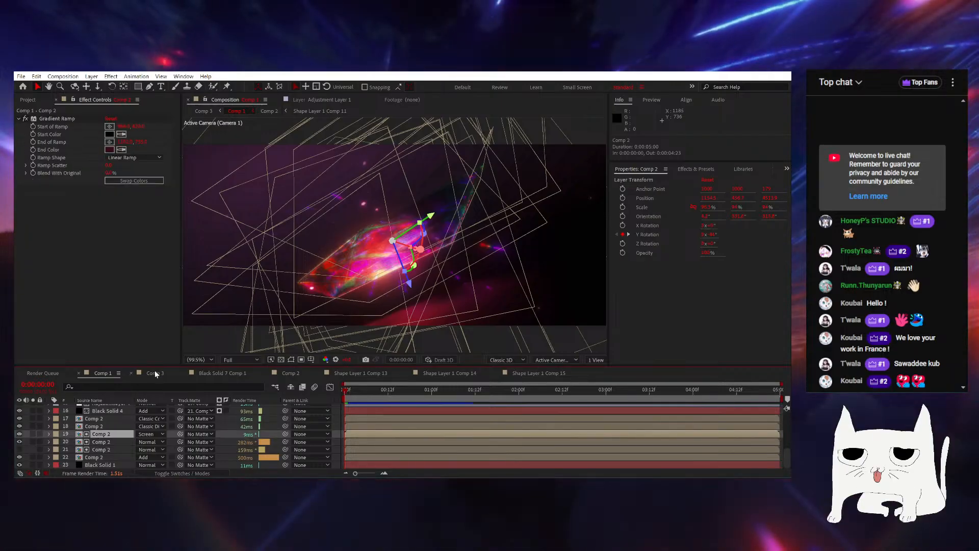
Look through the other open compositions, return to Comp 2 and view the crystal from a different angle
left_click(154, 373)
left_click(217, 374)
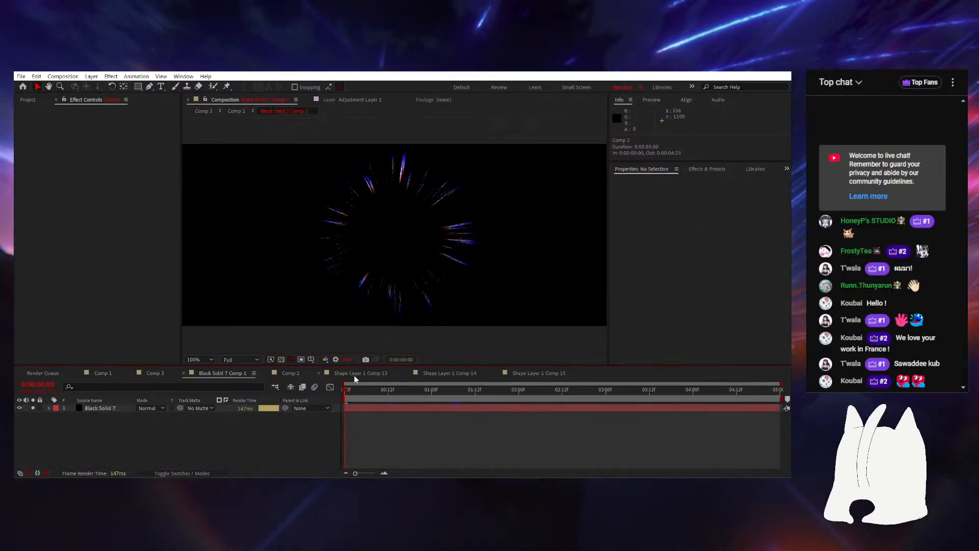
left_click(438, 373)
left_click(553, 373)
left_click(291, 373)
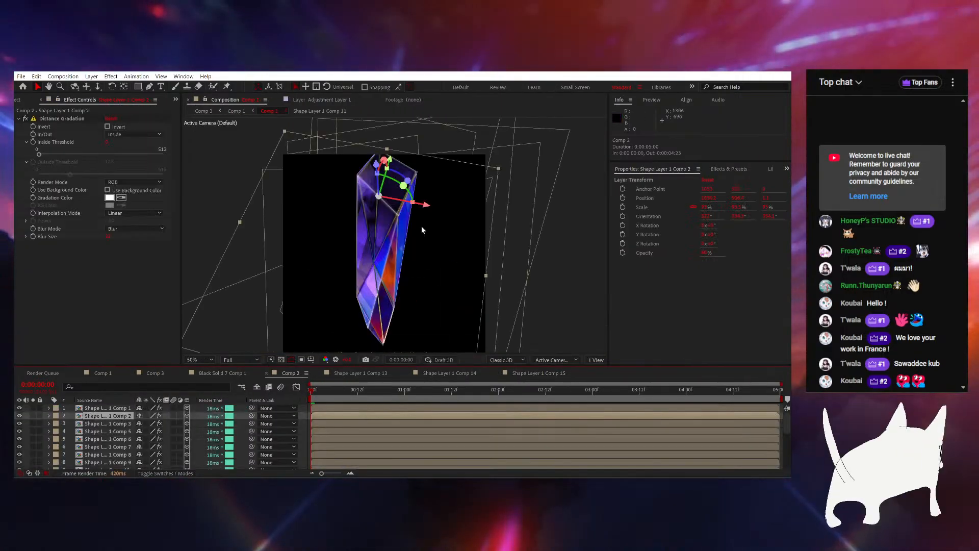
left_click_drag(376, 269, 390, 249)
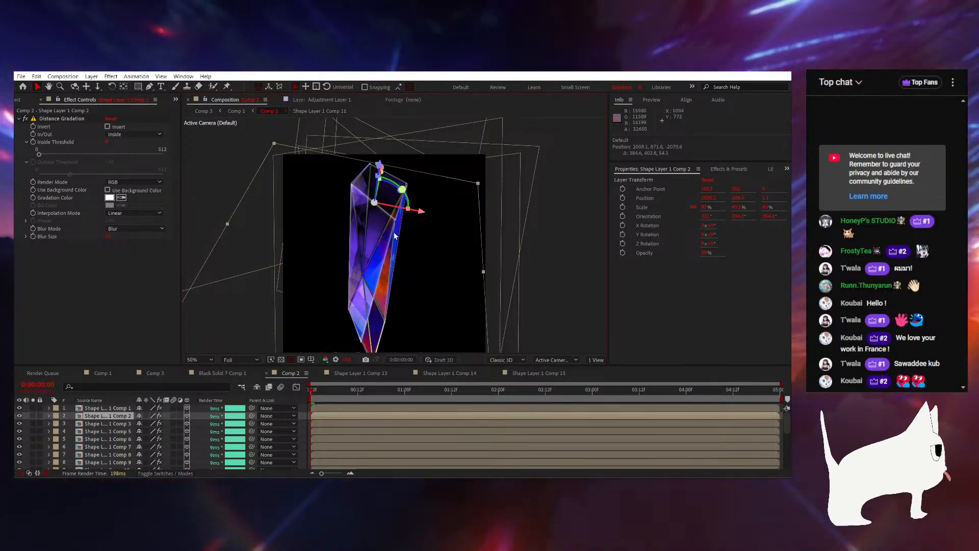
In Comp 1, review the effects on Adjustment Layer 4 and the Displacer Pro settings on Adjustment Layer 1
left_click(102, 373)
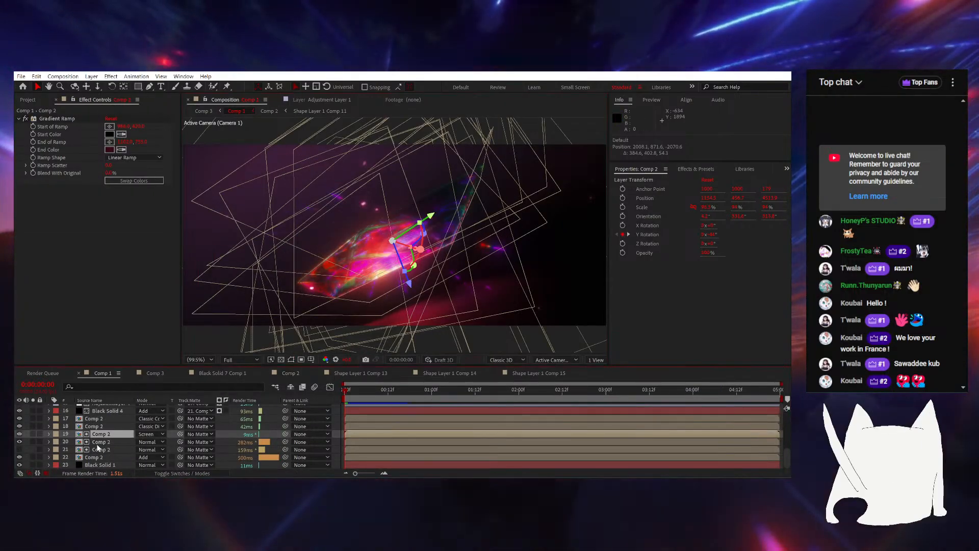
scroll(98, 448, "up", 3)
left_click(104, 427)
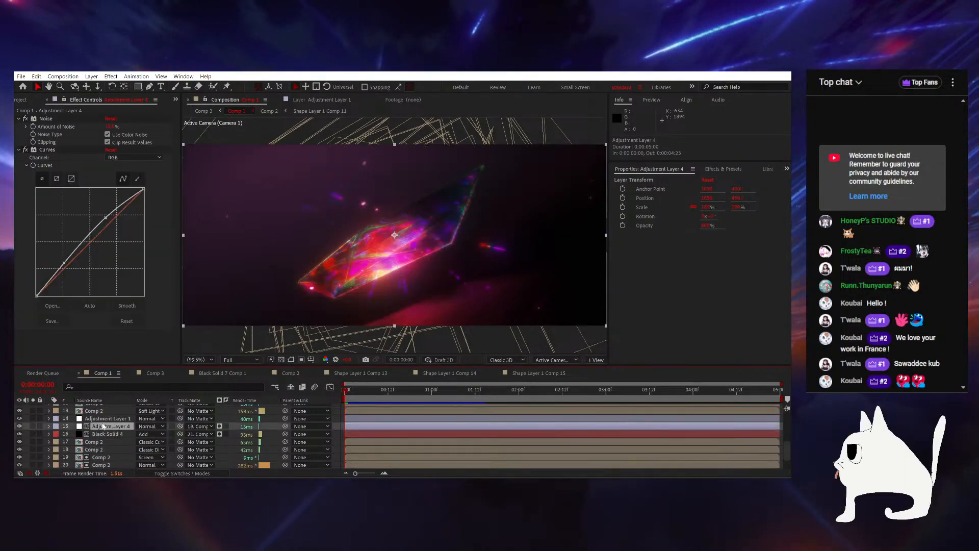
left_click(104, 418)
left_click(48, 118)
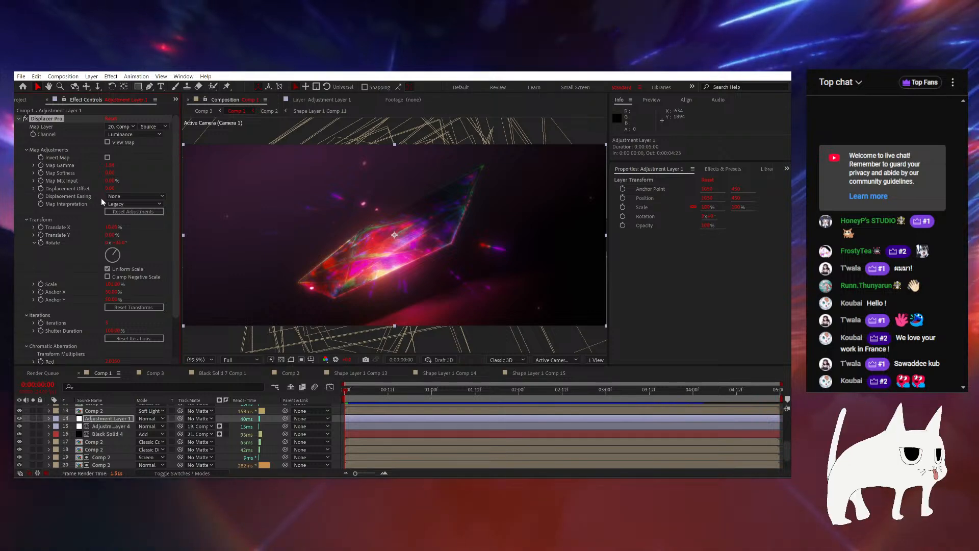
scroll(439, 249, "up", 1)
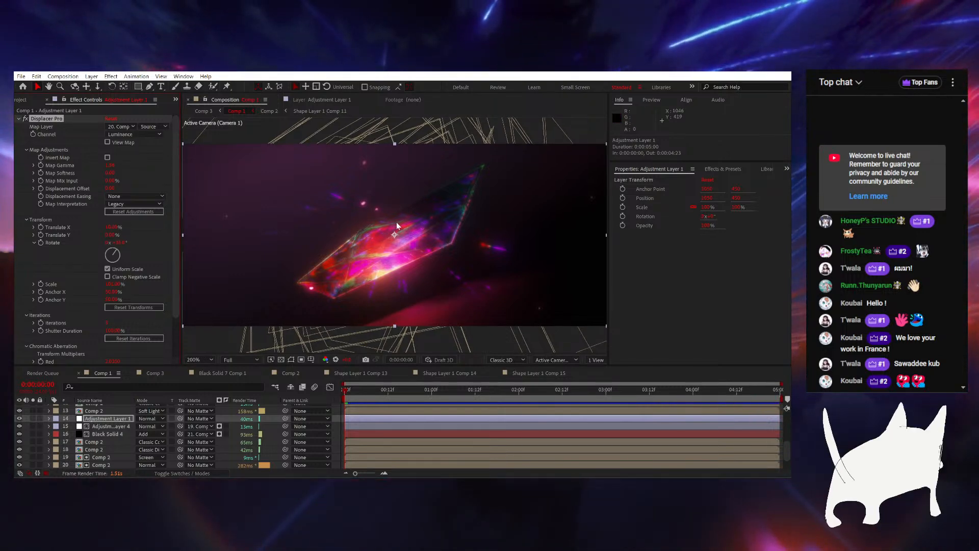
Try a different Map Gamma value in Displacer Pro on Adjustment Layer 1, then undo the change
scroll(401, 235, "up", 1)
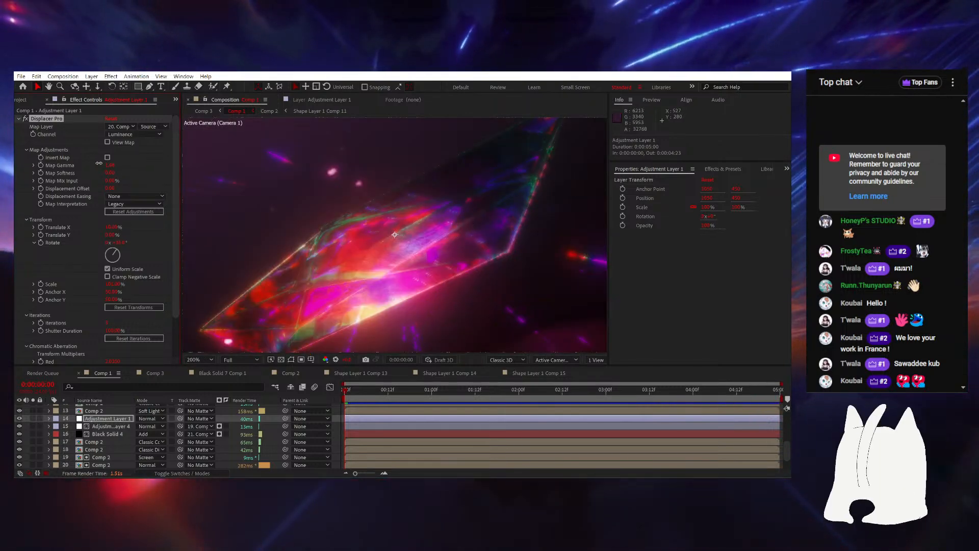
left_click_drag(99, 163, 86, 162)
key("ctrl+z")
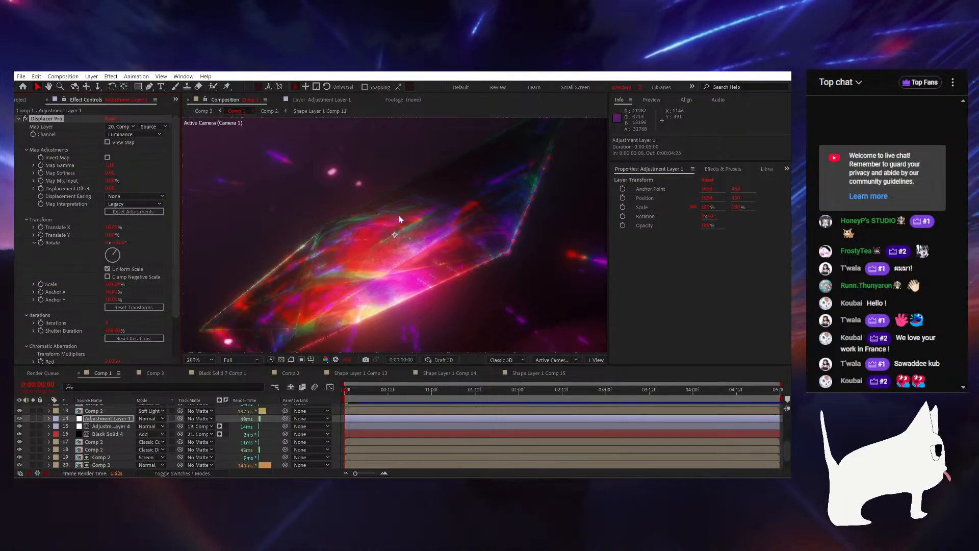
key("ctrl+z")
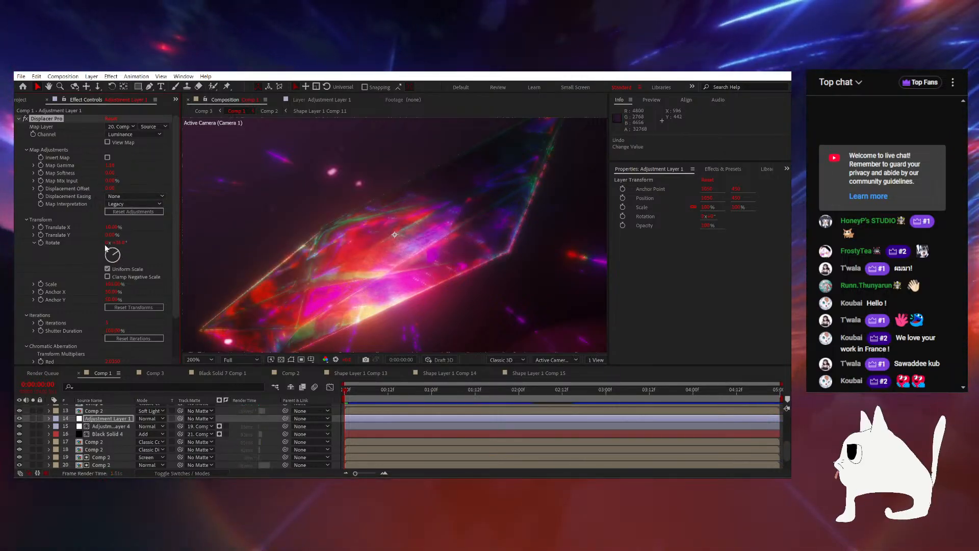
Rotate the Displacer Pro displacement angle on Adjustment Layer 1 and inspect the distorted crystal up close and in full
left_click_drag(107, 256, 107, 252)
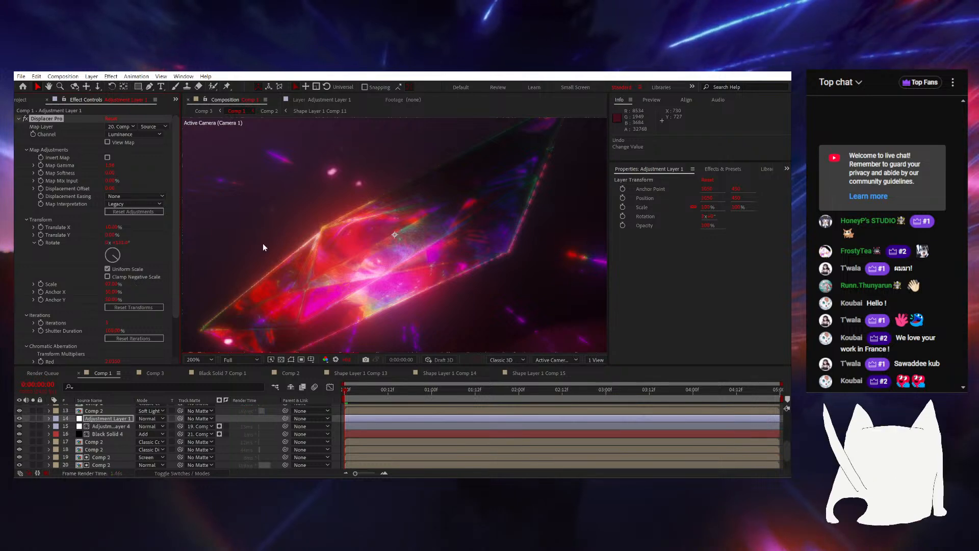
scroll(481, 228, "down", 2)
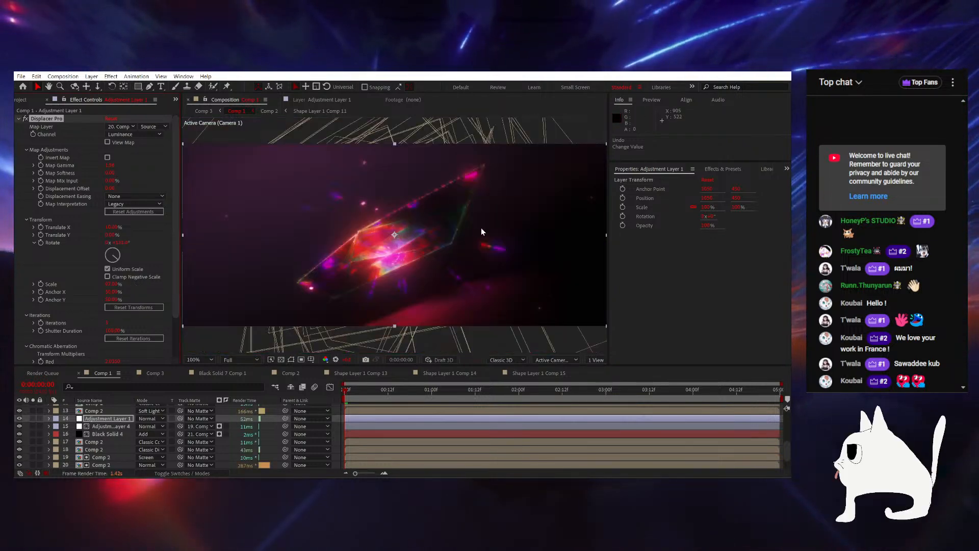
scroll(426, 228, "up", 1)
scroll(427, 227, "up", 1)
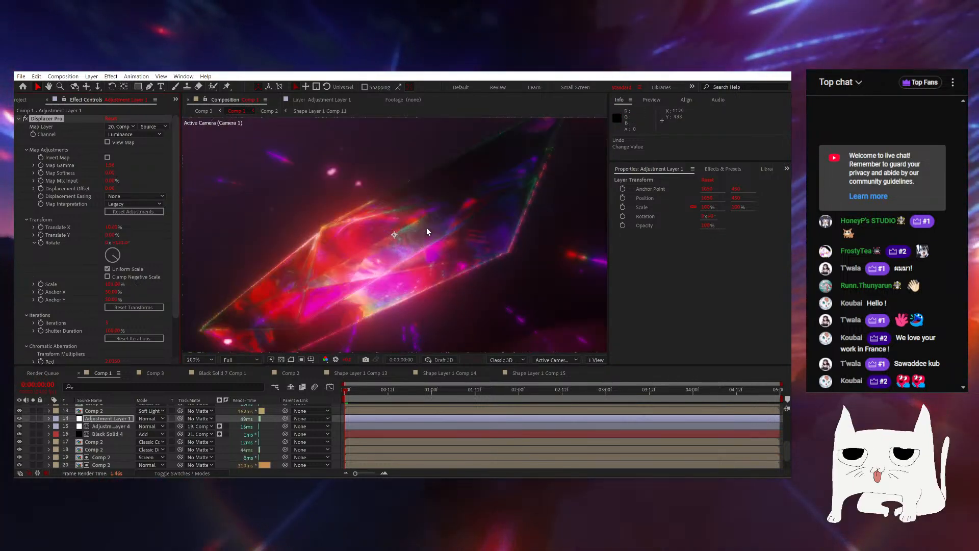
scroll(93, 244, "down", 2)
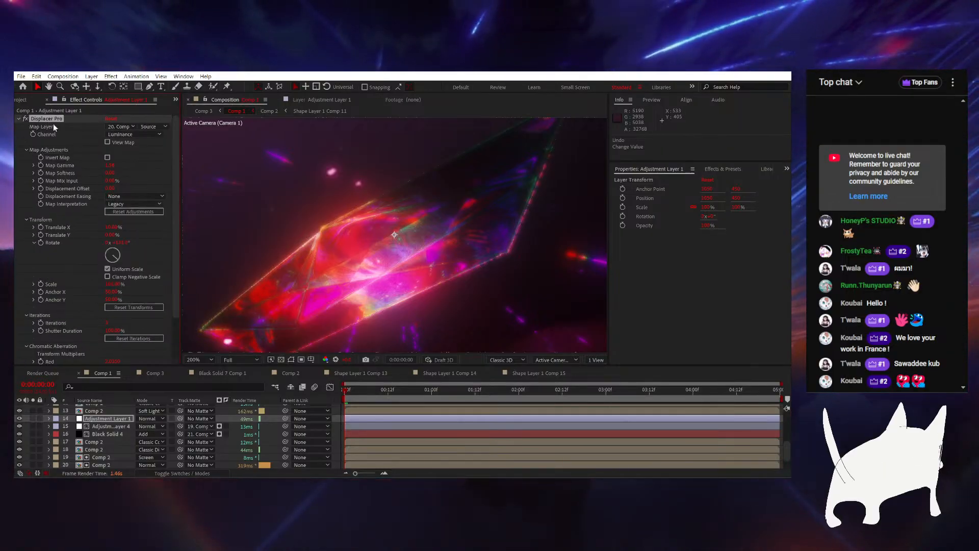
Set Displacer Pro's Edge Behavior to None to compare the crystal's edges, then return it to Repeat
scroll(63, 135, "up", 1)
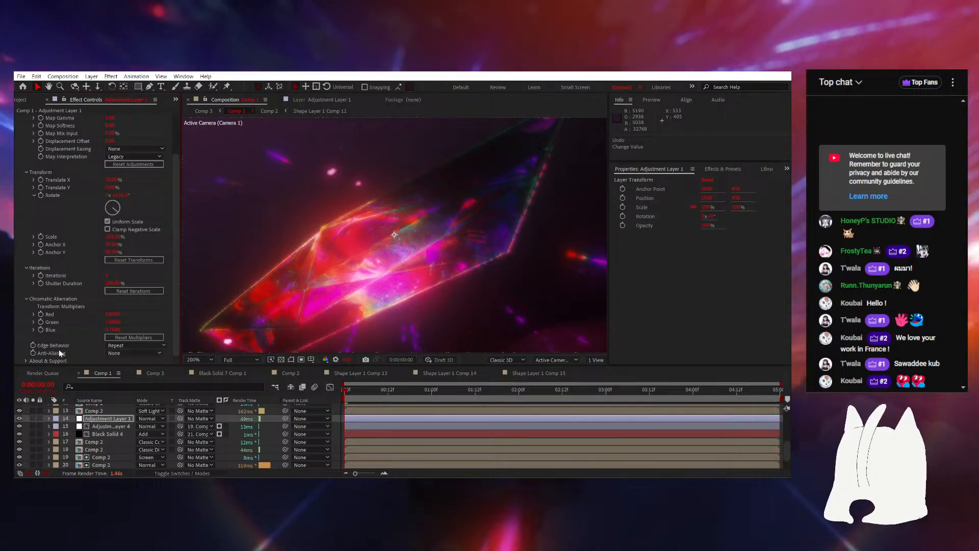
scroll(67, 345, "down", 1)
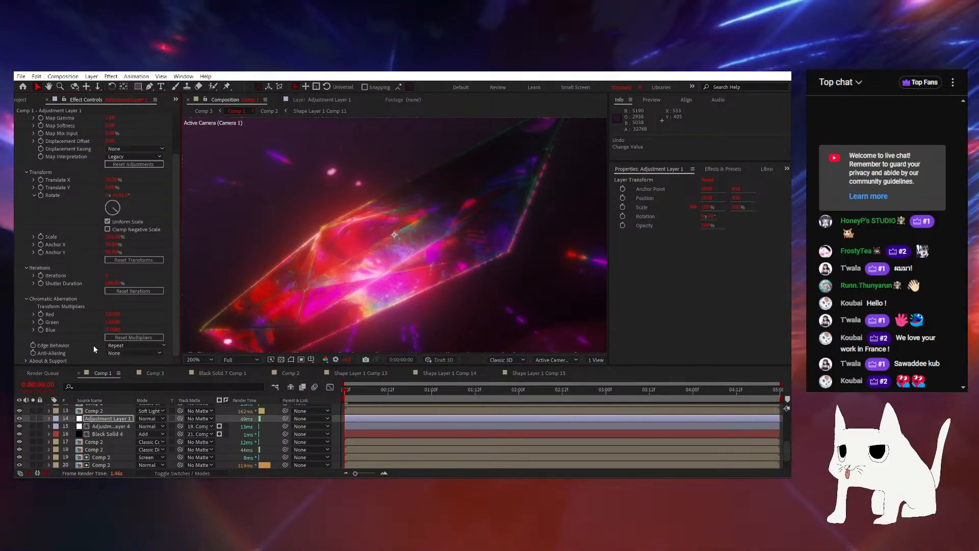
left_click(115, 346)
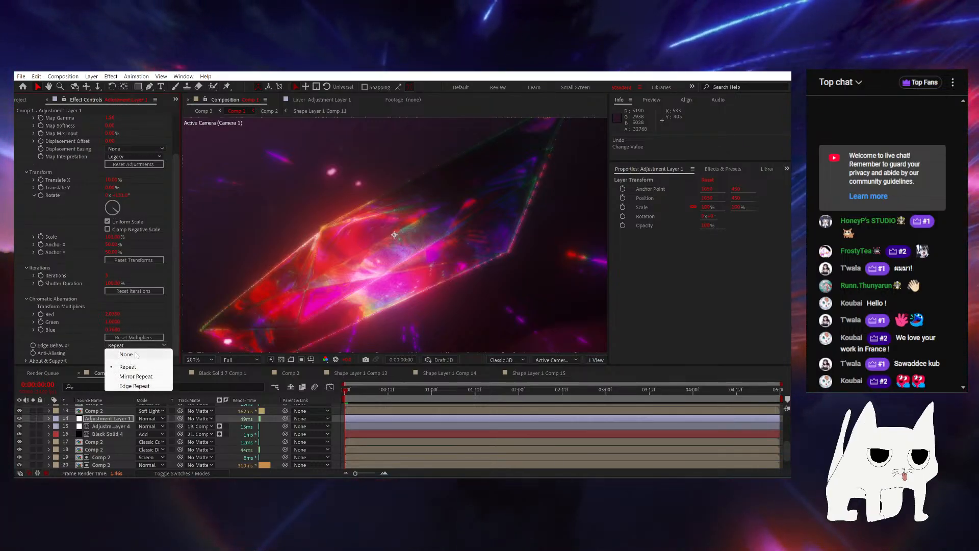
left_click(135, 354)
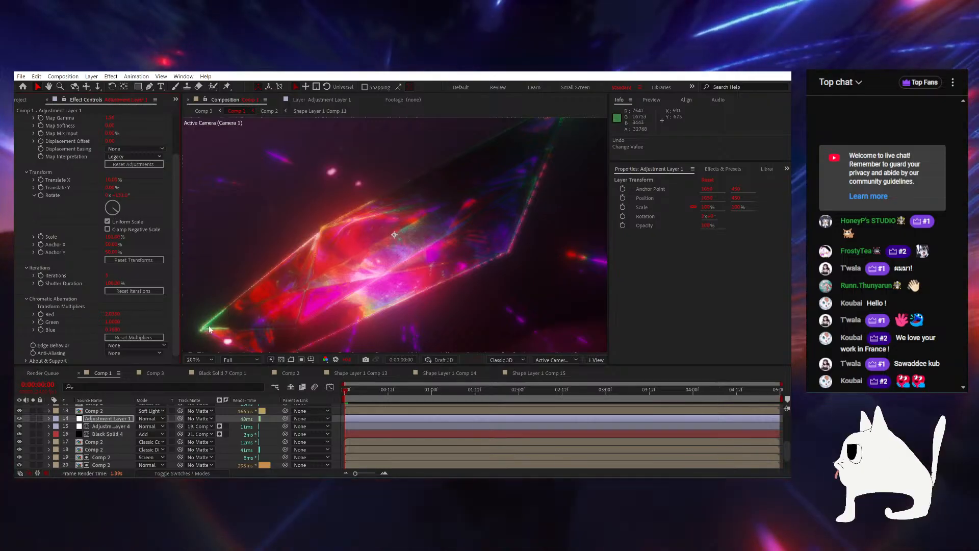
left_click(162, 345)
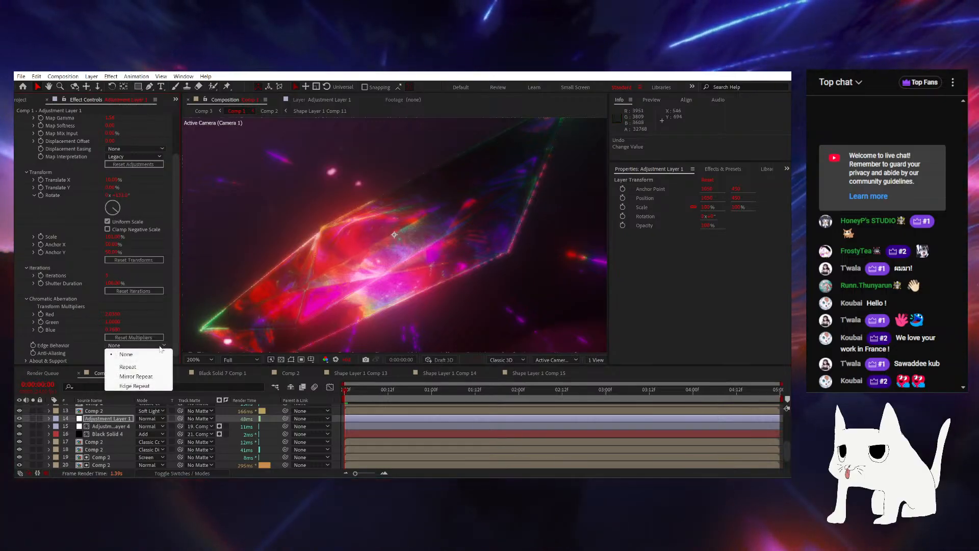
left_click(134, 368)
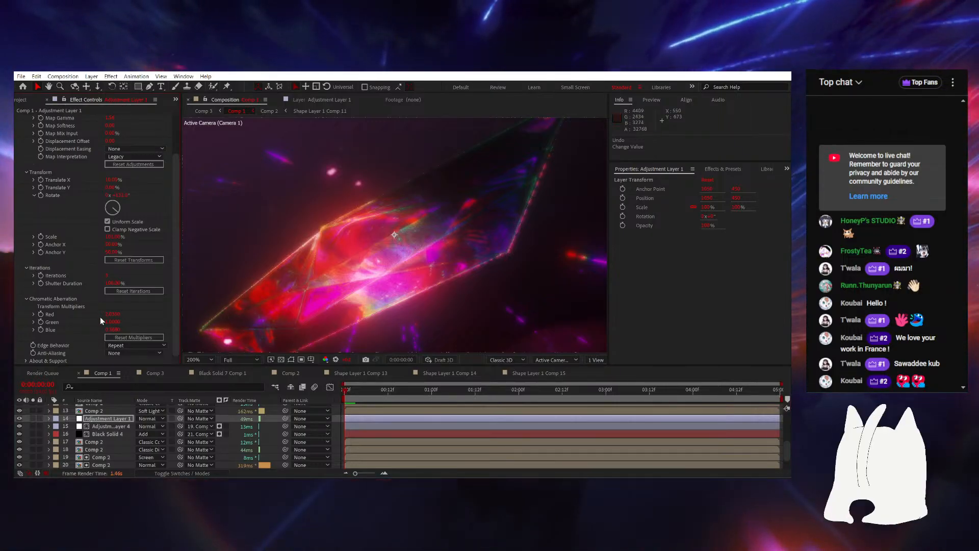
Keep Edge Behavior on Repeat, set Displacer Pro's Anti-Aliasing to 2x and compare the crystal's detail at different magnifications
left_click_drag(112, 330, 72, 327)
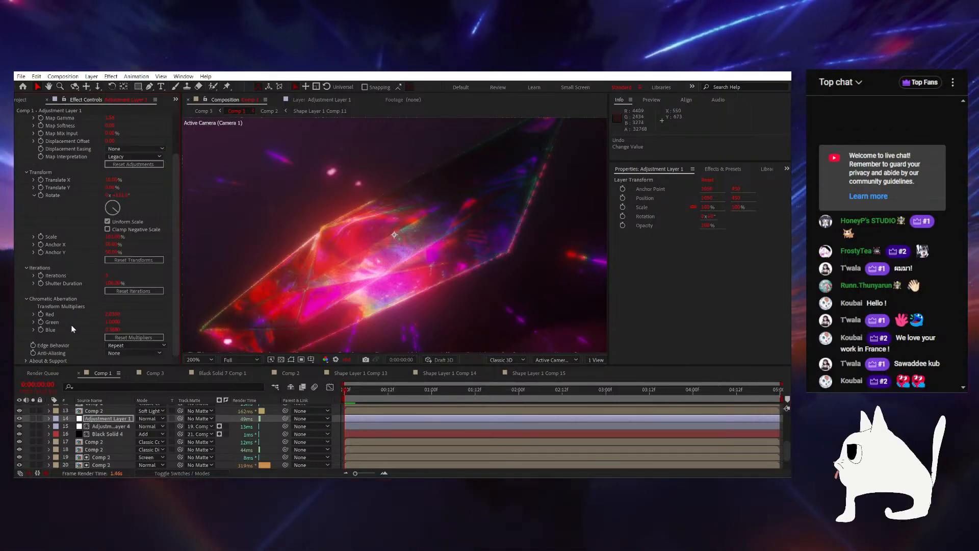
left_click(121, 353)
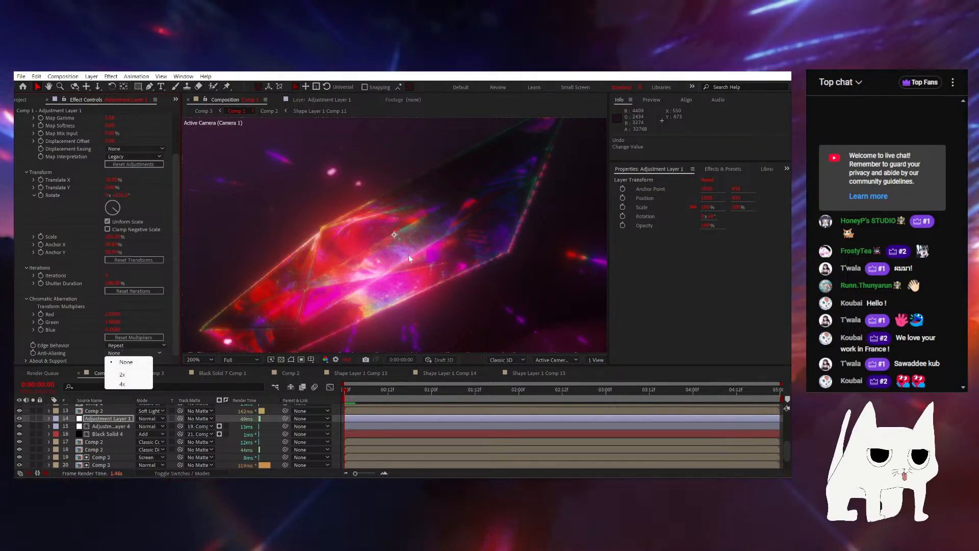
left_click(419, 223)
scroll(419, 223, "up", 1)
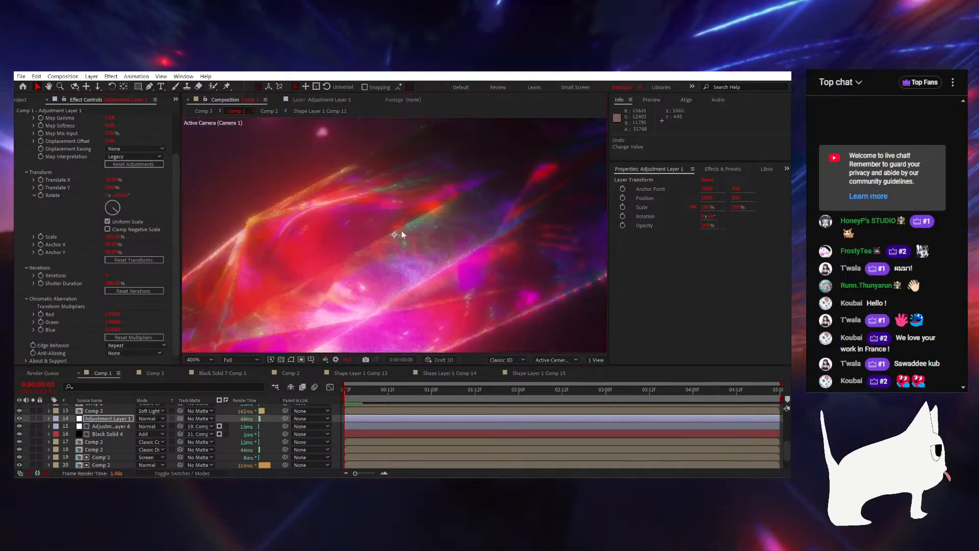
left_click(134, 345)
left_click(128, 366)
left_click(133, 353)
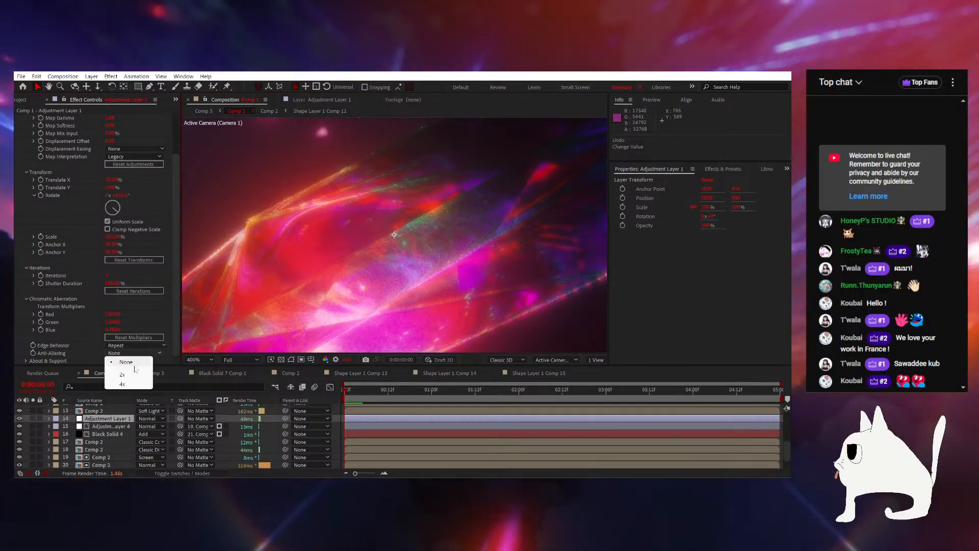
left_click(131, 373)
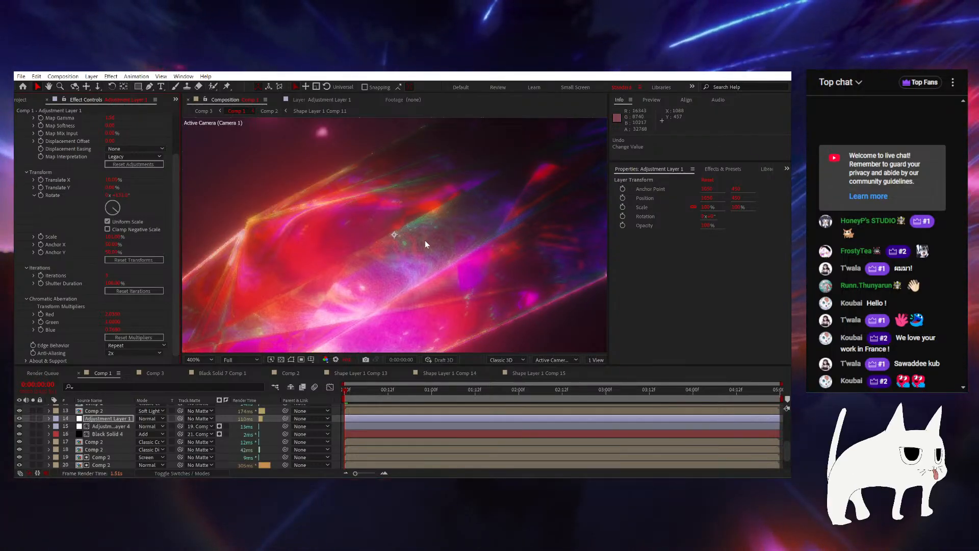
key("comma")
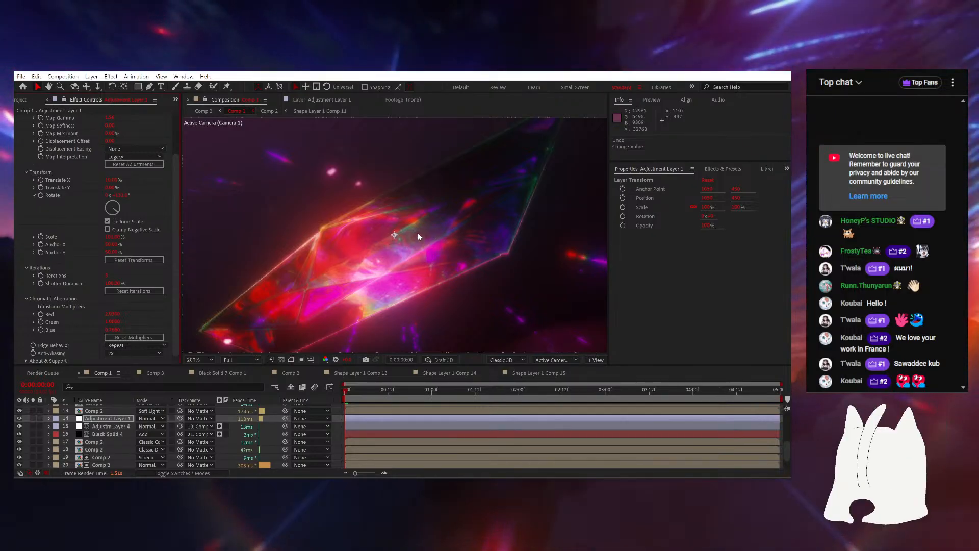
key("period")
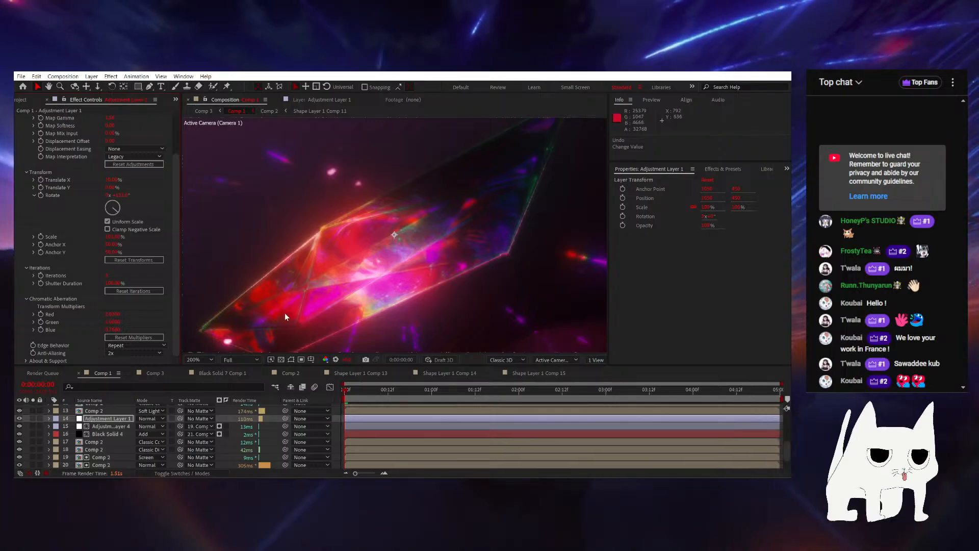
Set Displacer Pro's Anti-Aliasing back to None and inspect the crystal again
left_click(133, 353)
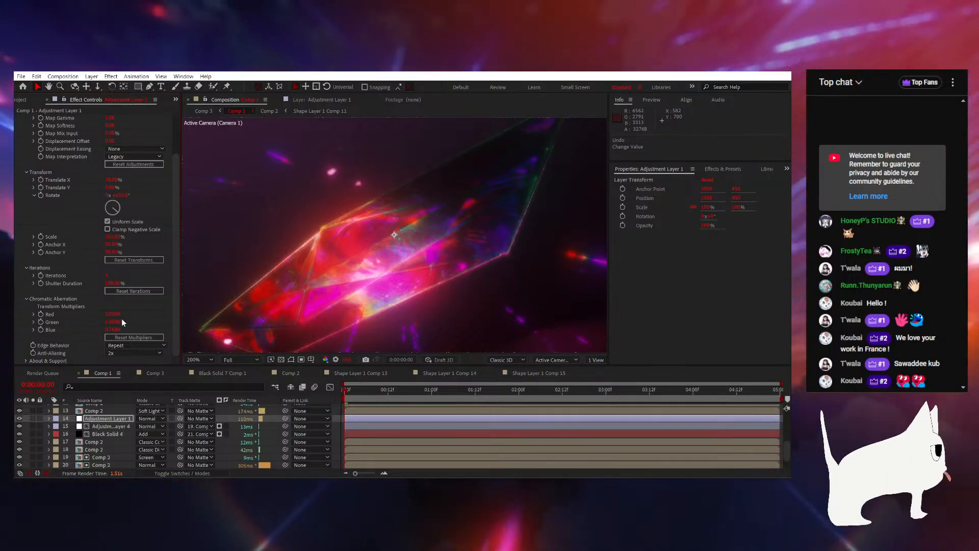
left_click(122, 319)
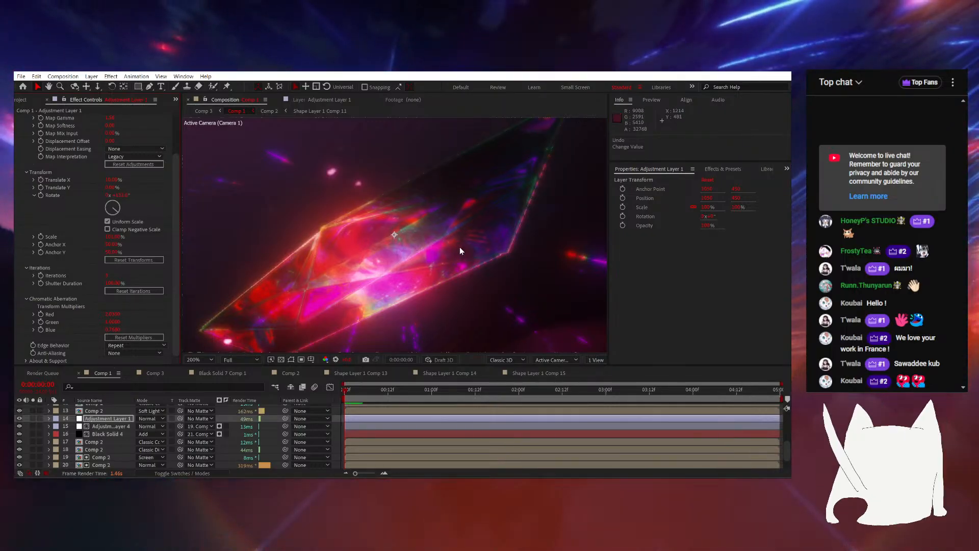
scroll(498, 226, "up", 2)
scroll(406, 239, "down", 2)
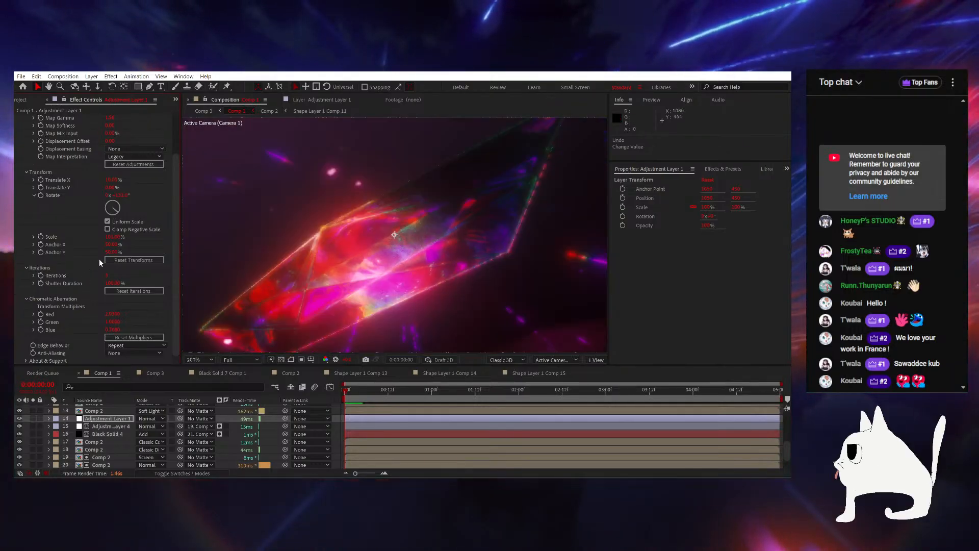
Collapse Displacer Pro and check the effects on the Adjustment Layer 2 copies at the start of the layer stack
scroll(105, 255, "up", 3)
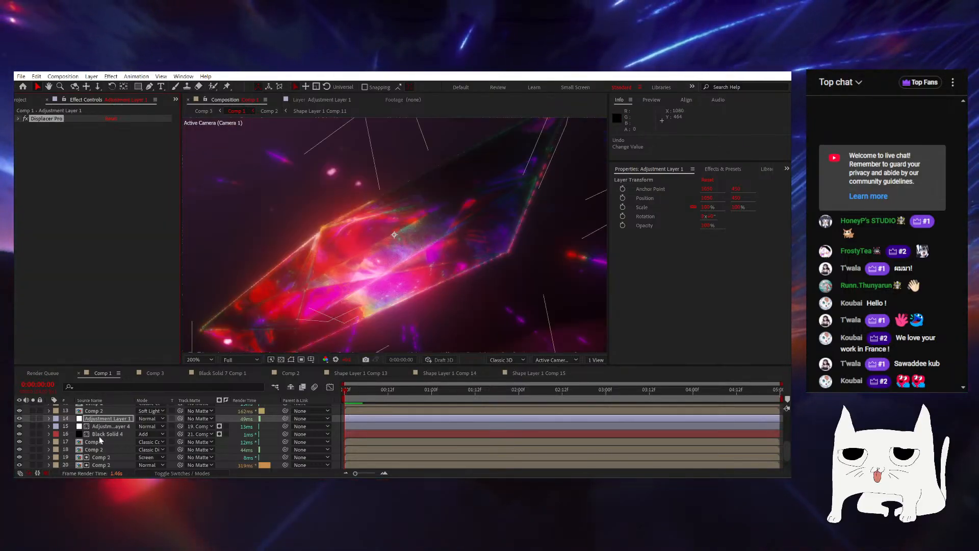
scroll(97, 434, "up", 5)
left_click(98, 417)
left_click(99, 424)
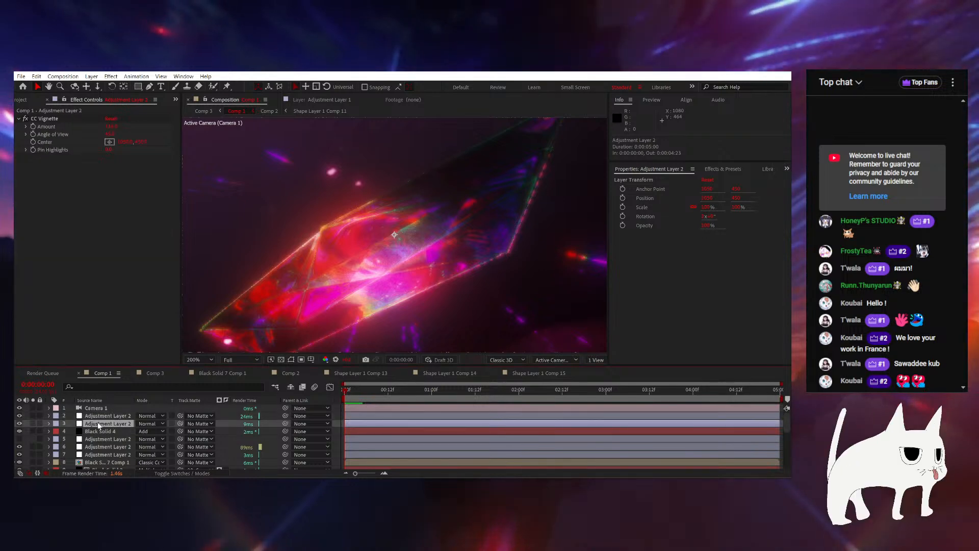
left_click(102, 447)
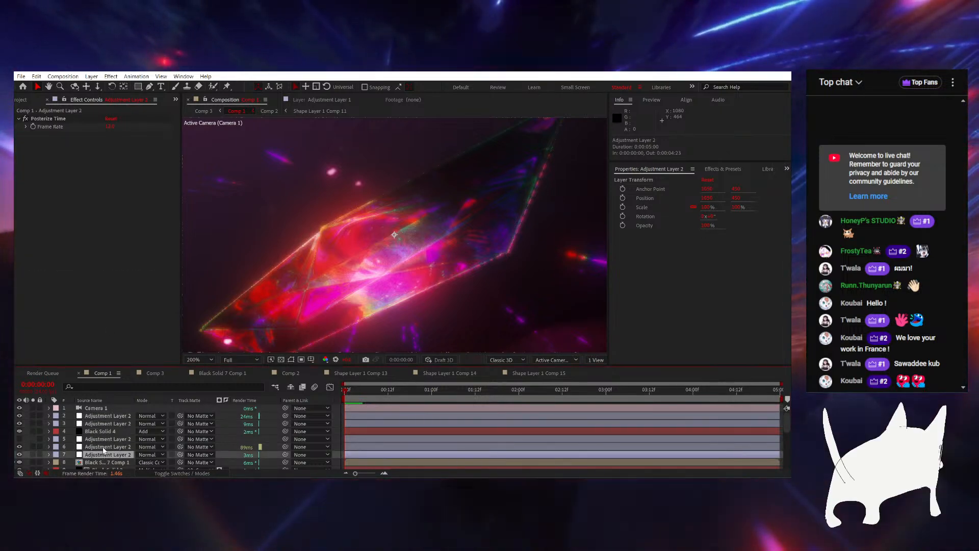
scroll(443, 206, "down", 1)
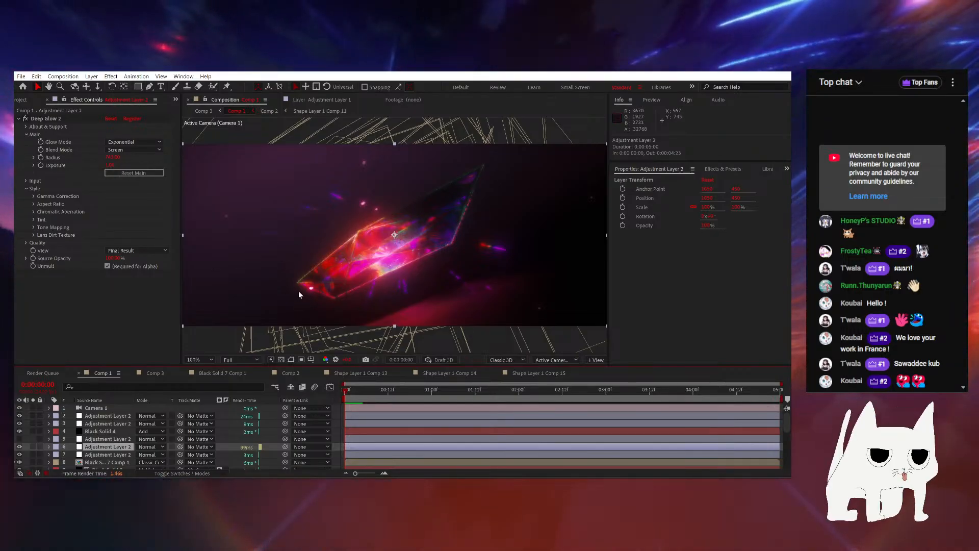
Temporarily disable Deep Glow 2 on the sixth layer, try the standard Glow with an adjusted threshold, then delete it and re-enable Deep Glow 2
left_click(26, 119)
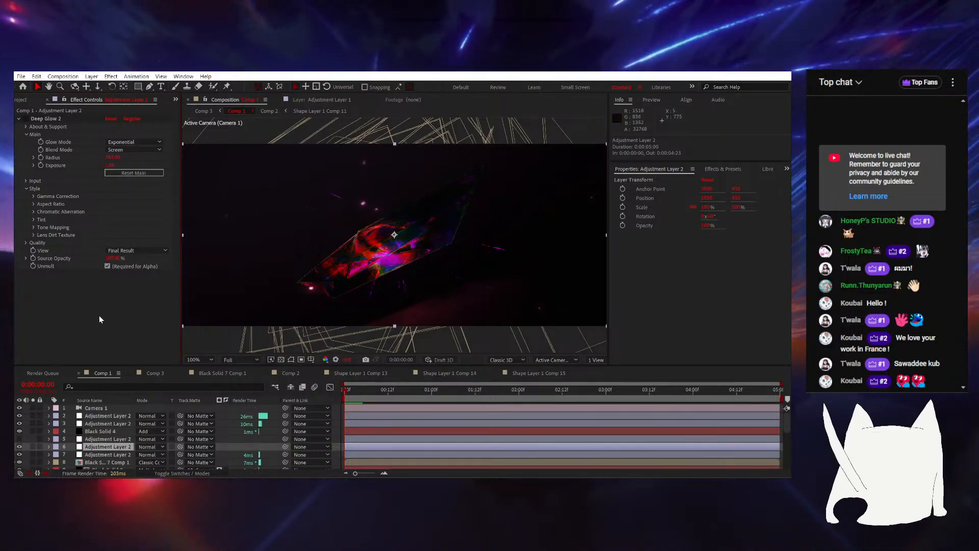
key("ctrl+space")
type("glow")
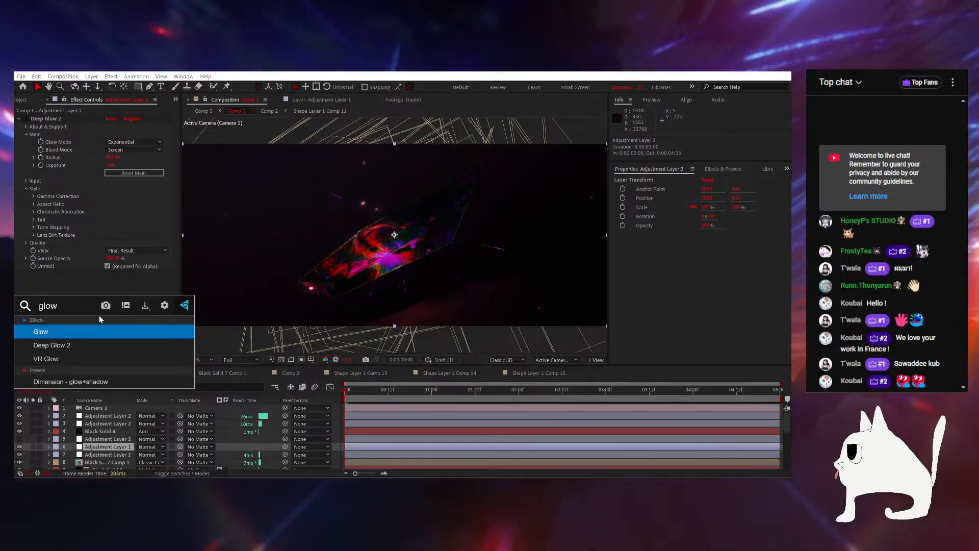
key("Return")
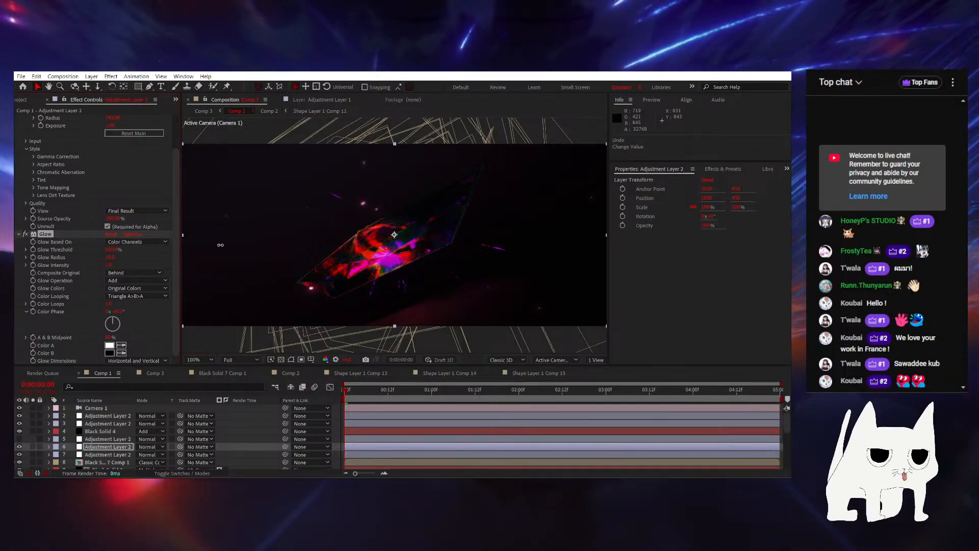
left_click_drag(220, 245, 221, 245)
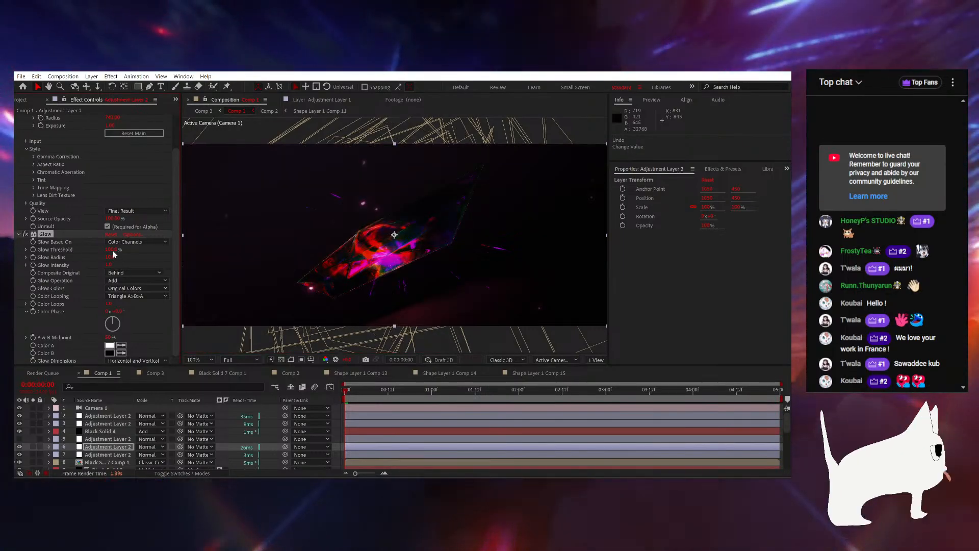
left_click_drag(111, 250, 116, 274)
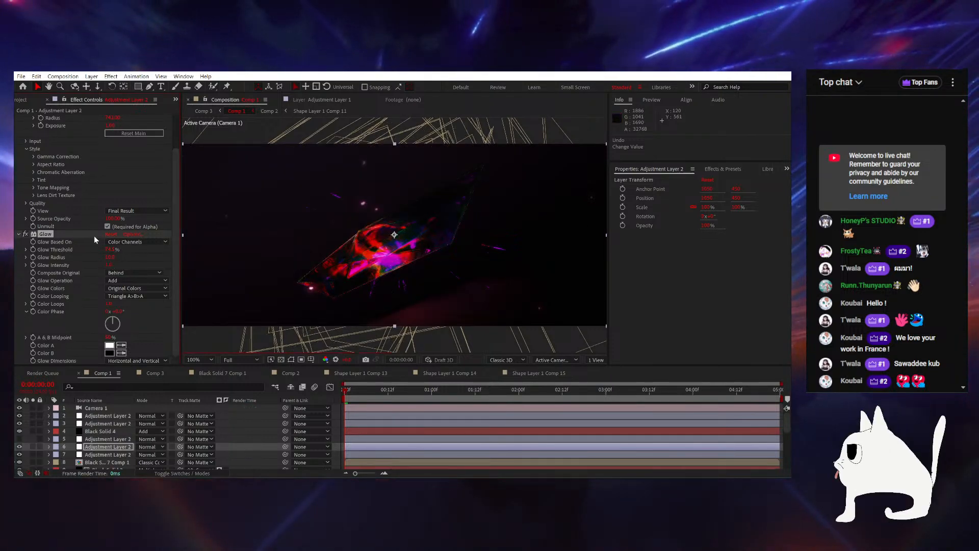
key("Delete")
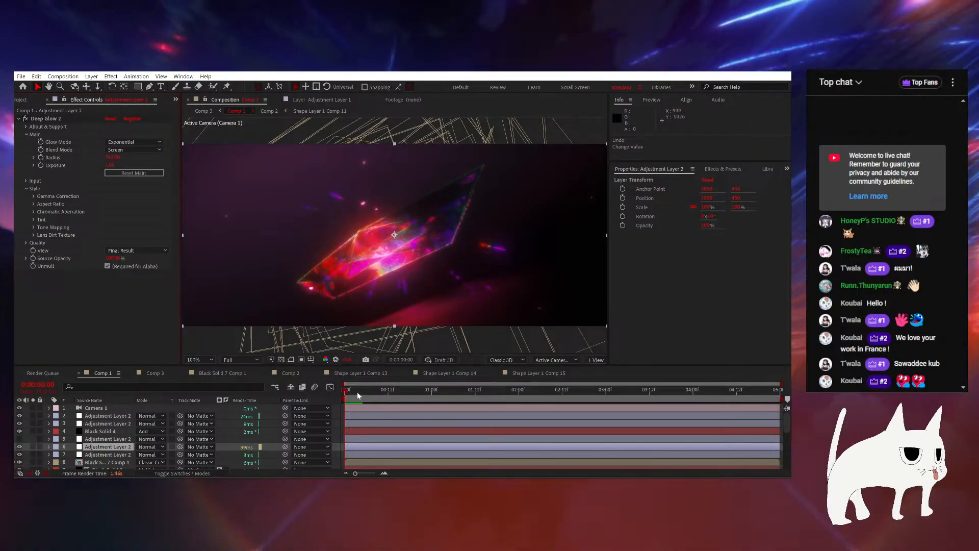
Go to 0:00:00:03 in Comp 1, look briefly at Comp 3 and return to the lower Comp 2 layers
left_click(357, 392)
scroll(197, 424, "down", 5)
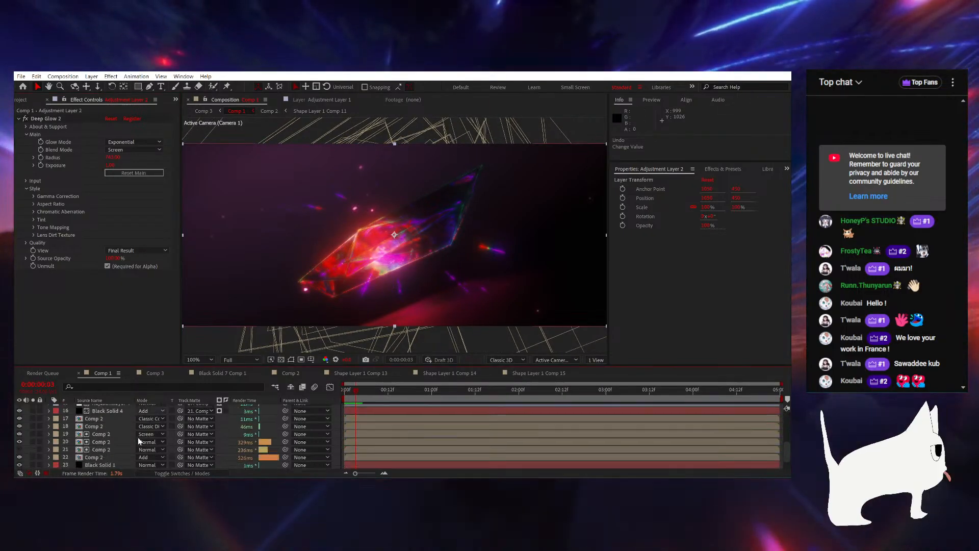
left_click(155, 373)
left_click(102, 373)
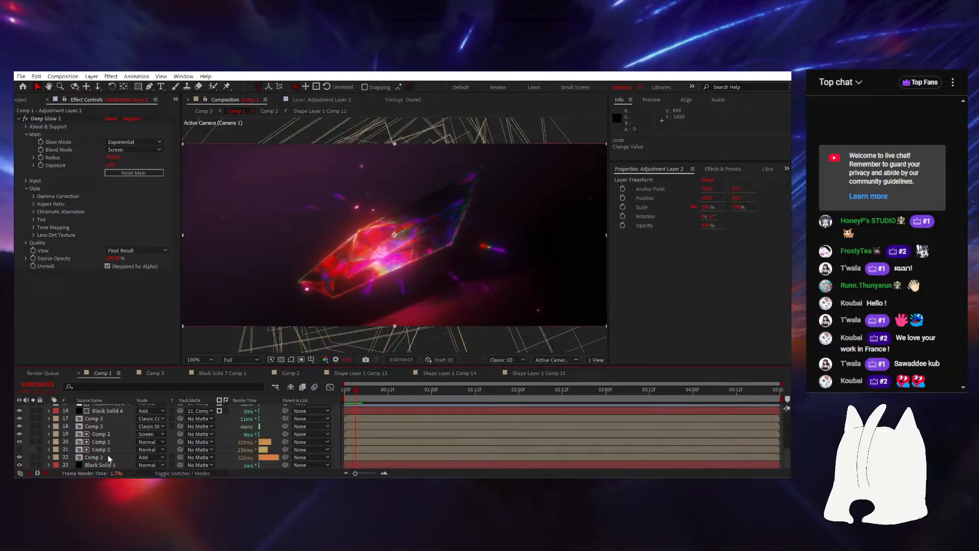
Look briefly at the Comp 2 composition, return to Comp 1 and check the effects on its lower Comp 2 layers
left_click(292, 373)
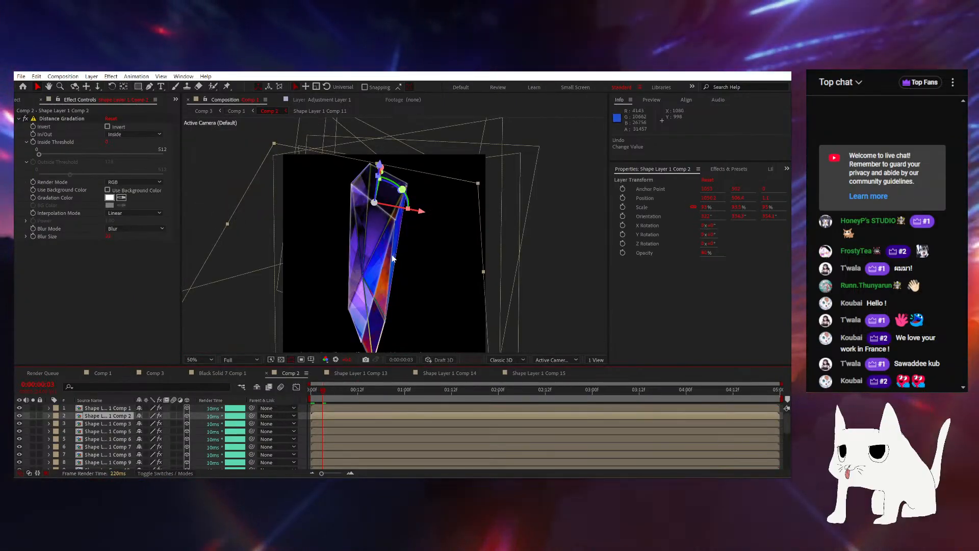
left_click(102, 373)
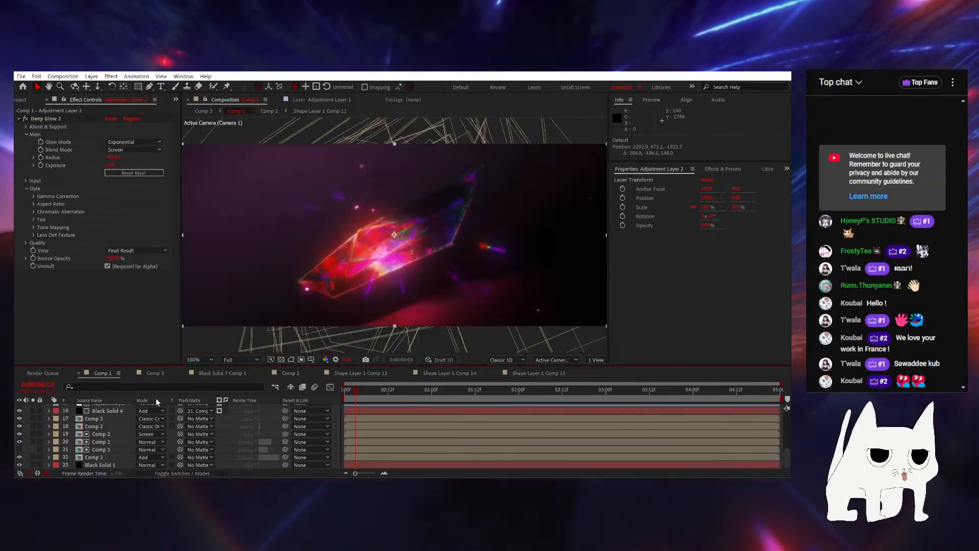
left_click(109, 442)
left_click(104, 435)
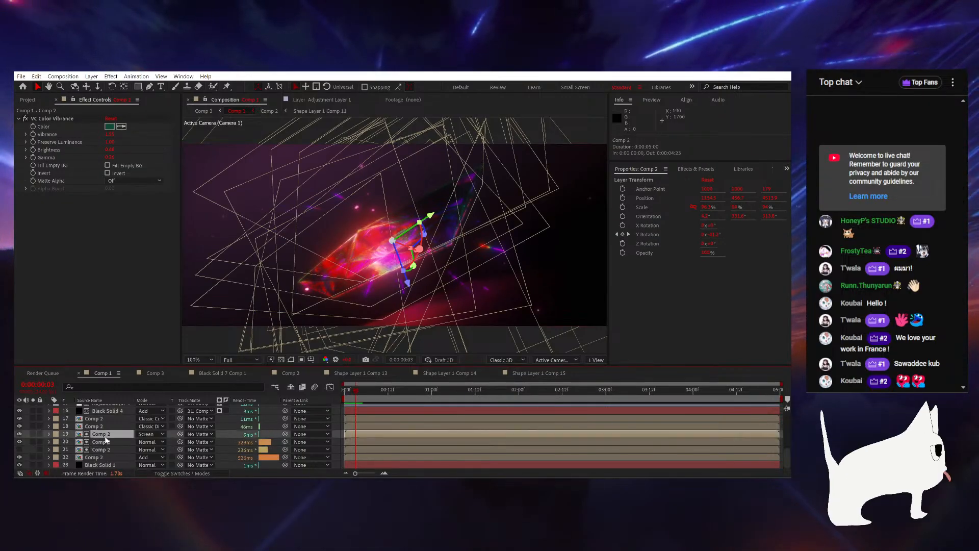
left_click(104, 449)
left_click(104, 434)
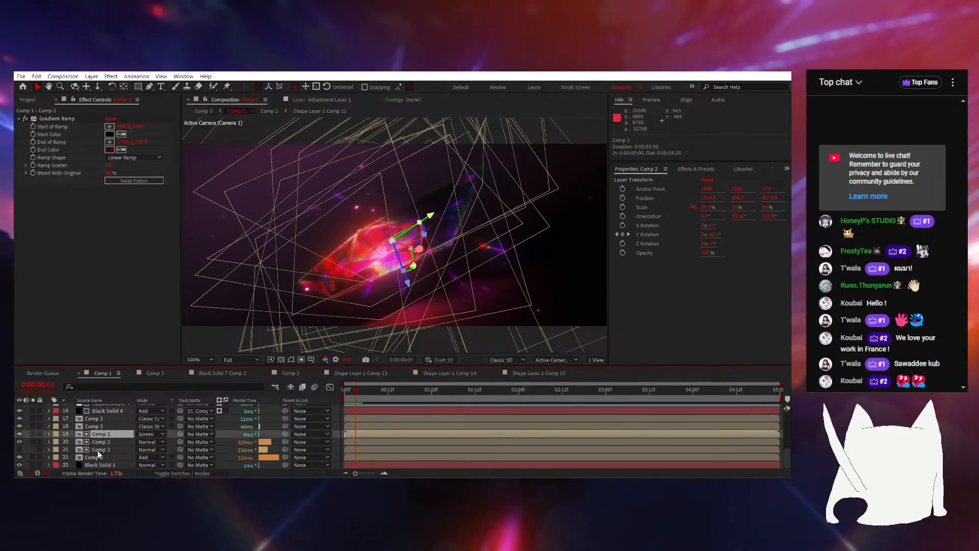
Solo Comp 2 layers 19 and 18 one after the other and show the VC Color Vibrance effect on layer 18
left_click(33, 434)
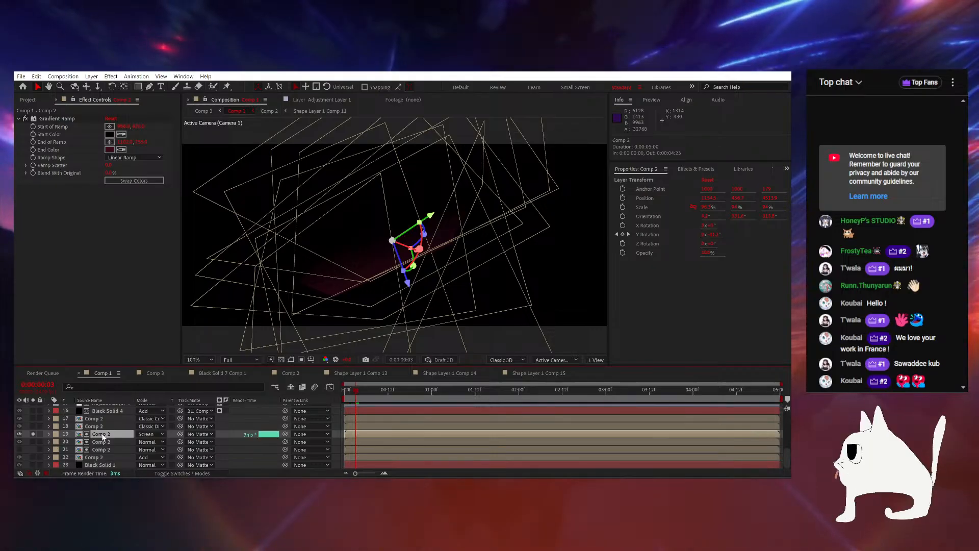
left_click(34, 425)
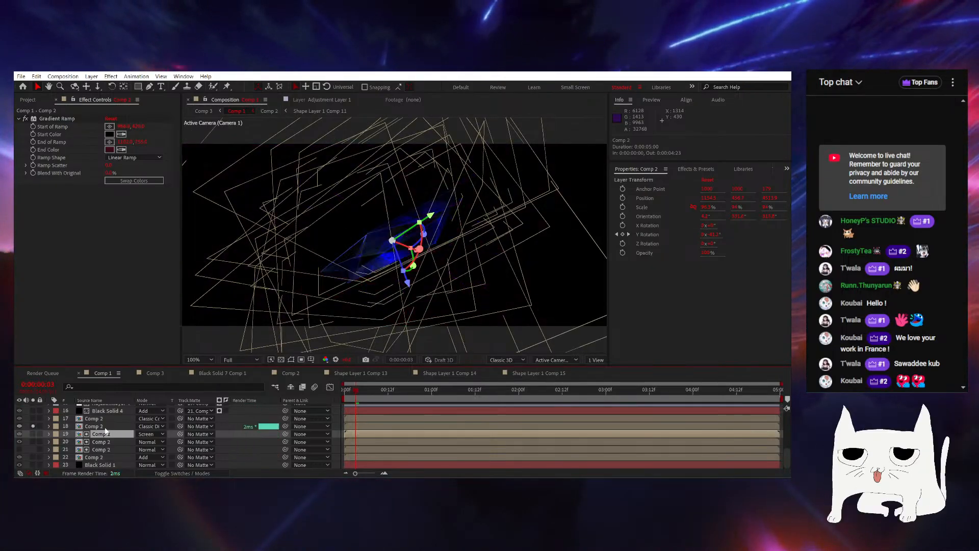
left_click(103, 427)
Try rotating the soloed Comp 2 layer with Collapse Transformations off and on again, undoing each rotation
left_click(166, 474)
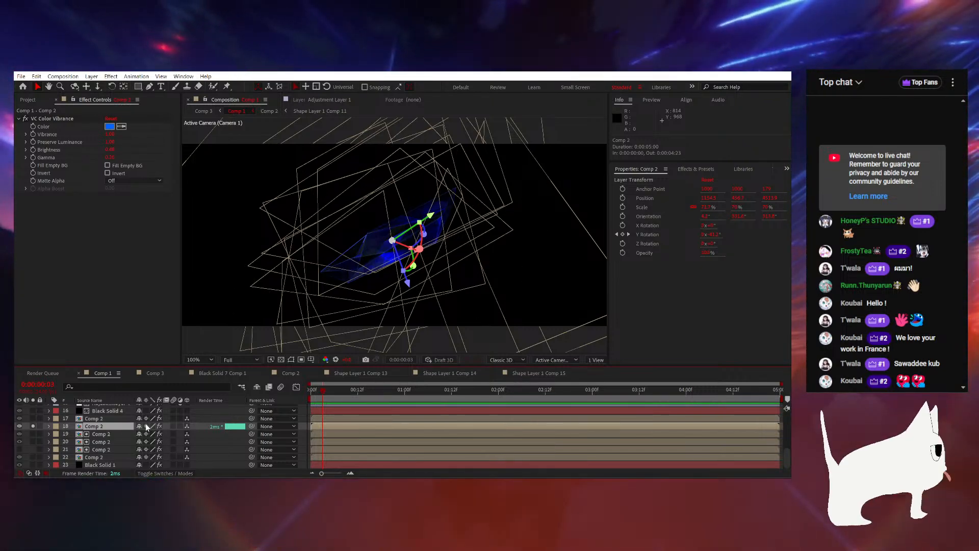
left_click(146, 425)
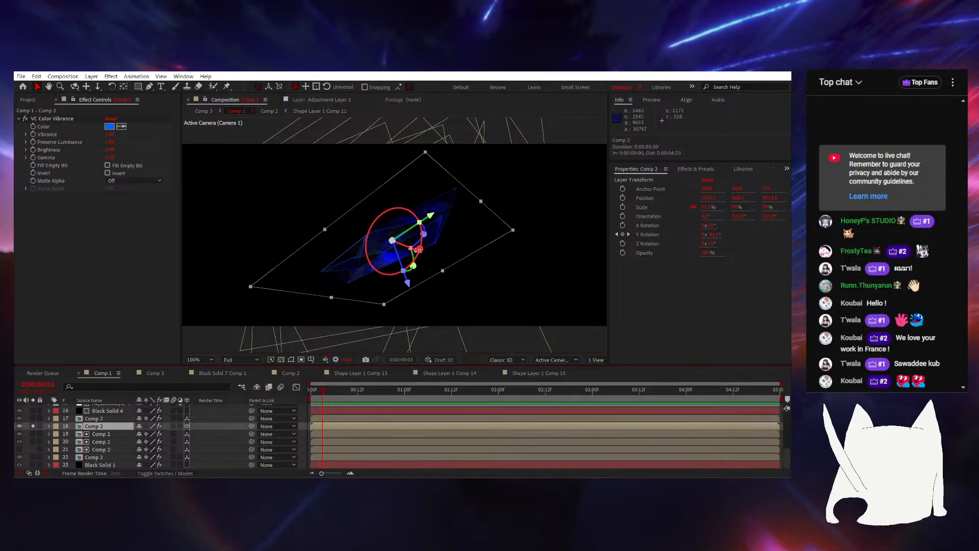
left_click_drag(420, 250, 412, 227)
key("ctrl+z")
key("ctrl+z")
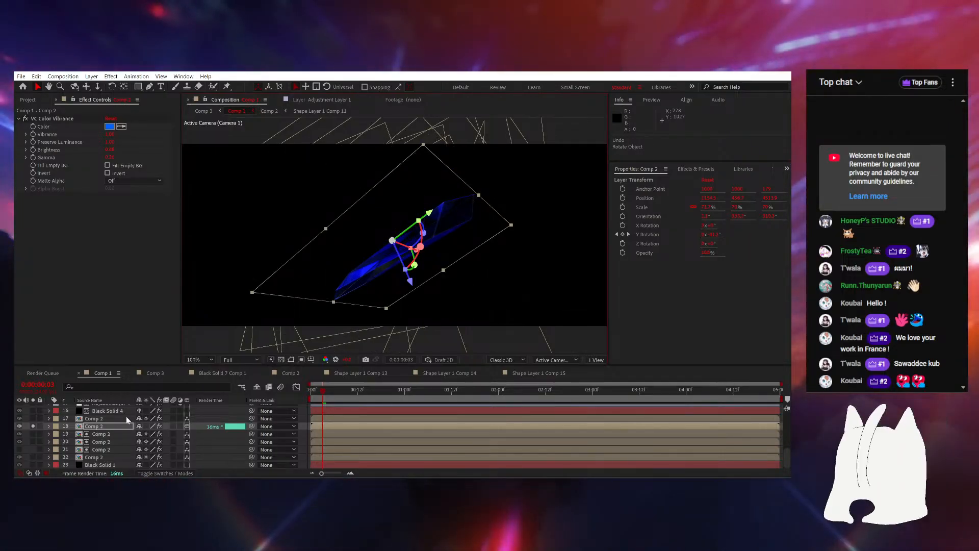
left_click(147, 426)
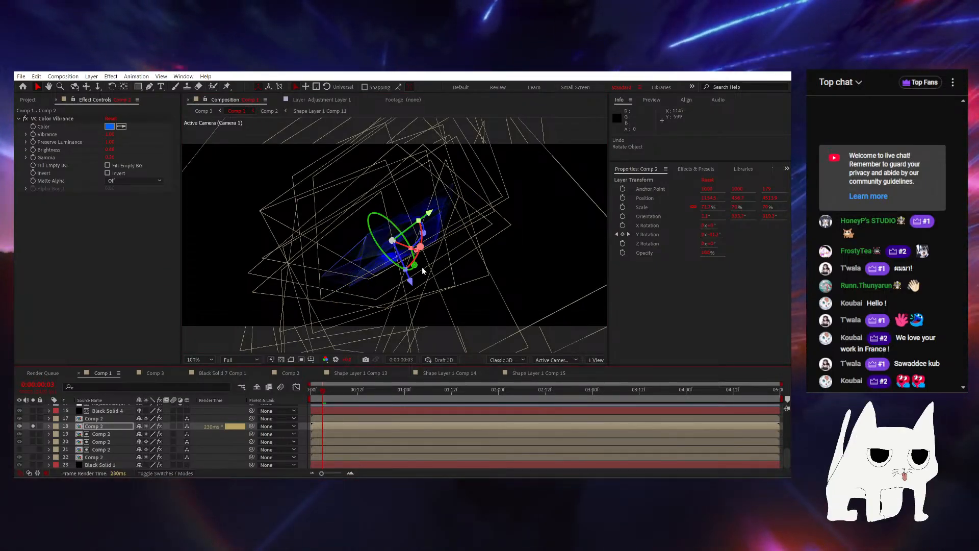
mouse_move(392, 240)
left_mouse_down()
mouse_move(413, 254)
mouse_move(400, 255)
mouse_move(403, 244)
left_mouse_up()
key("ctrl+z")
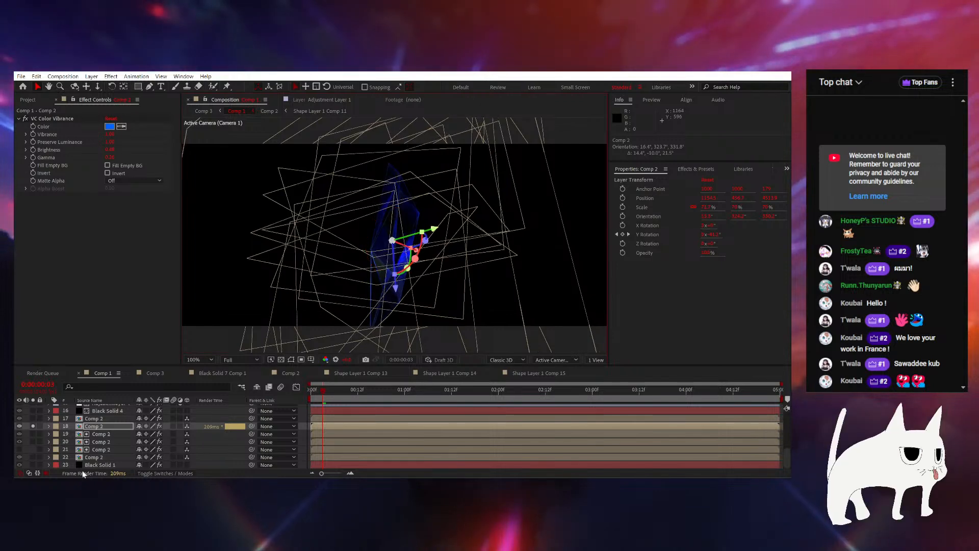
Try a non-uniform scale on the soloed Comp 2 layer, preview its animation and undo the scale change
key("s")
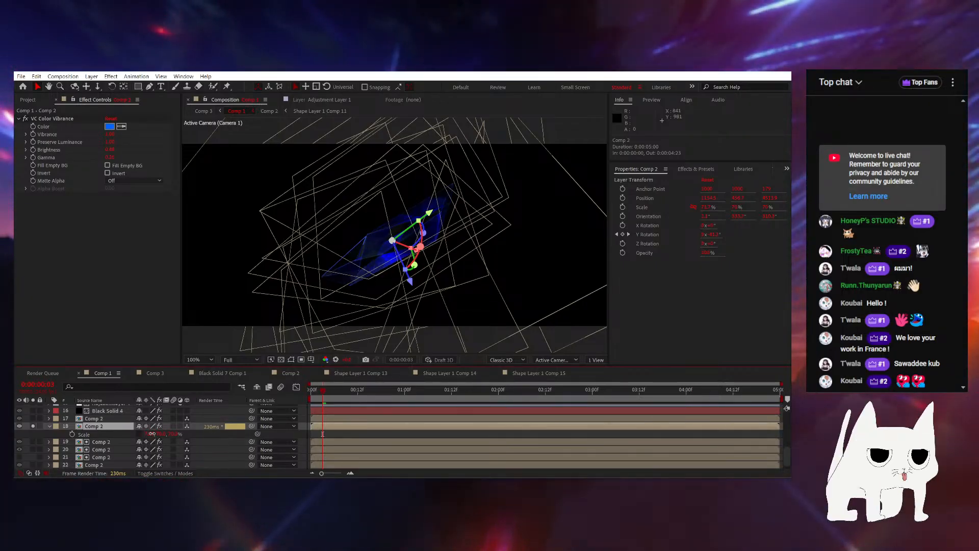
mouse_move(152, 433)
left_mouse_down()
mouse_move(123, 435)
mouse_move(163, 434)
mouse_move(142, 434)
left_mouse_up()
key("ctrl+z")
key("ctrl+z")
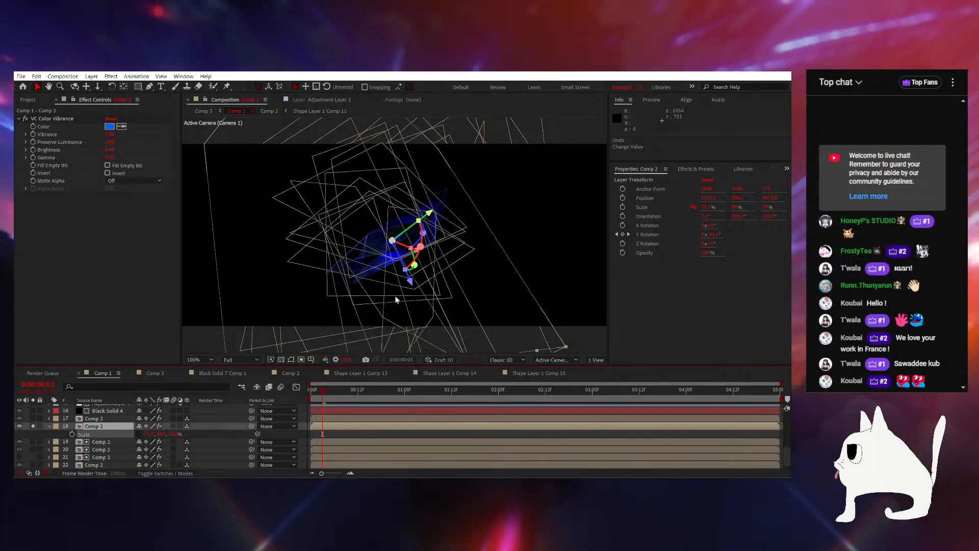
left_click(397, 300)
scroll(412, 250, "up", 1)
key("space")
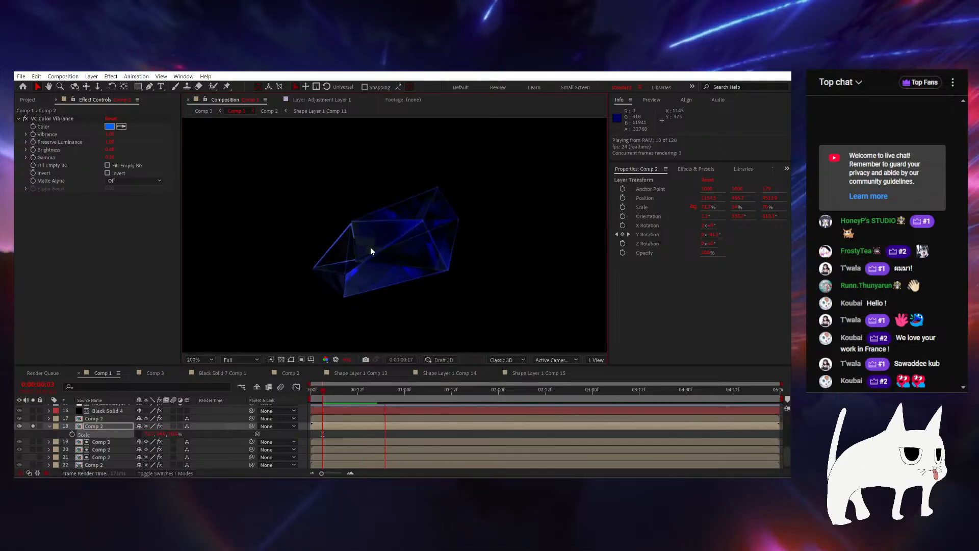
key("space")
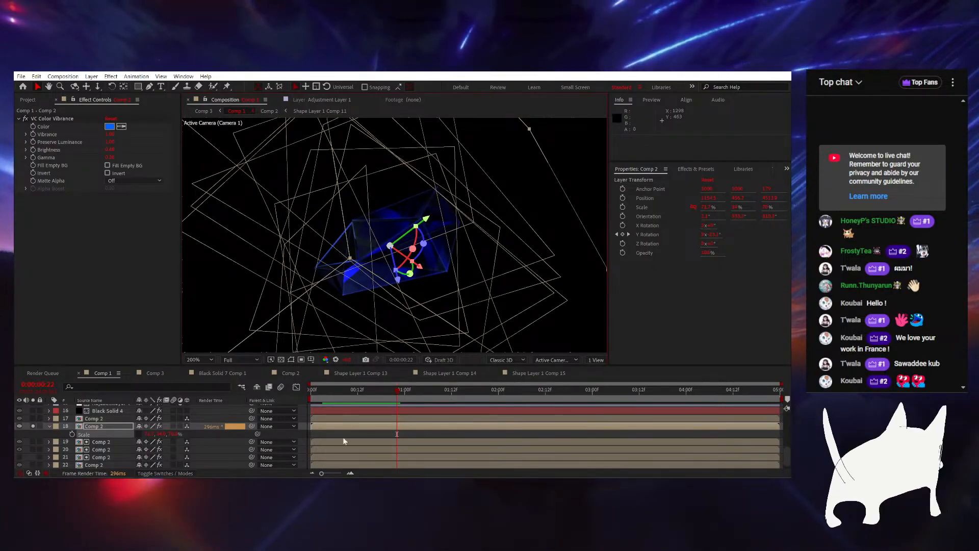
key("ctrl+z")
key("ctrl+z")
Preview the soloed Comp 2 layer at its original scale, move back near the start and unsolo it
scroll(494, 212, "down", 1)
key("space")
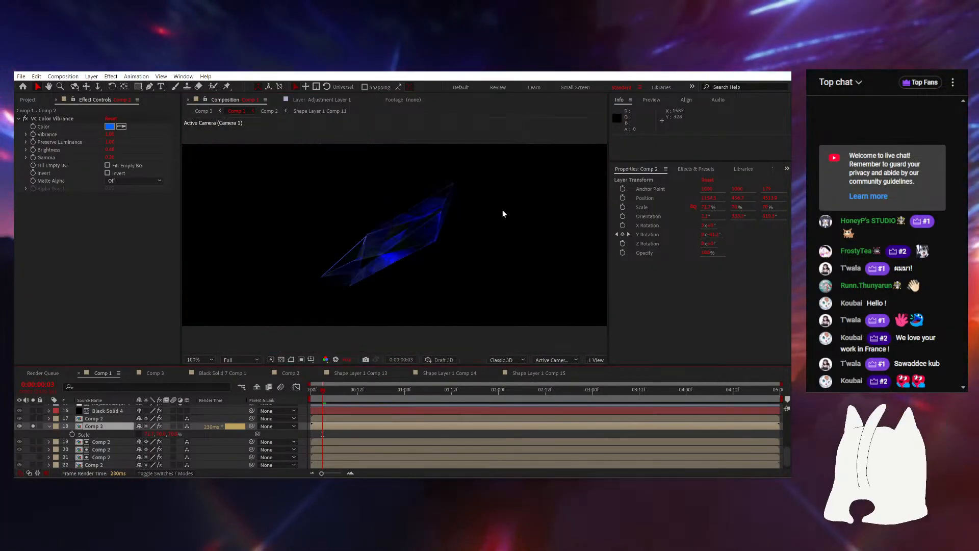
key("space")
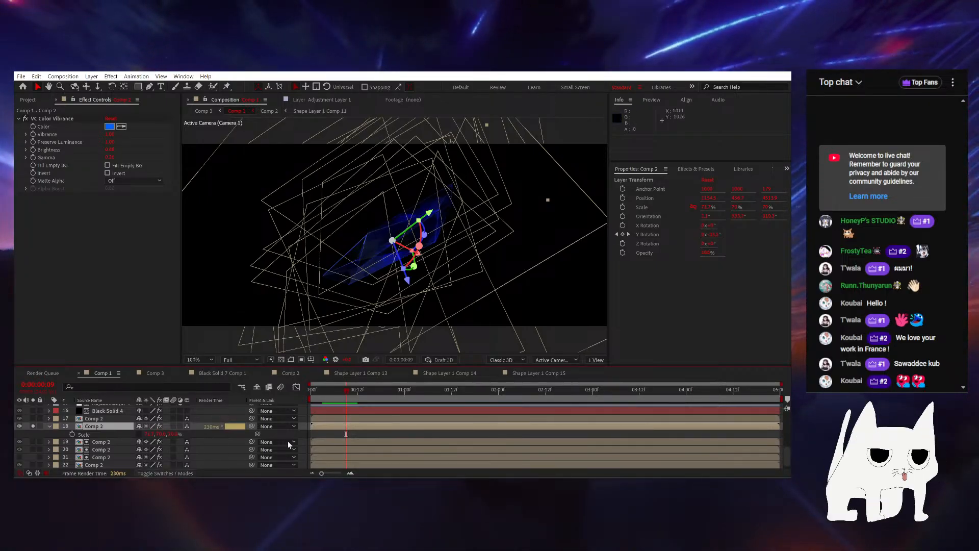
left_click(330, 395)
left_click(33, 426)
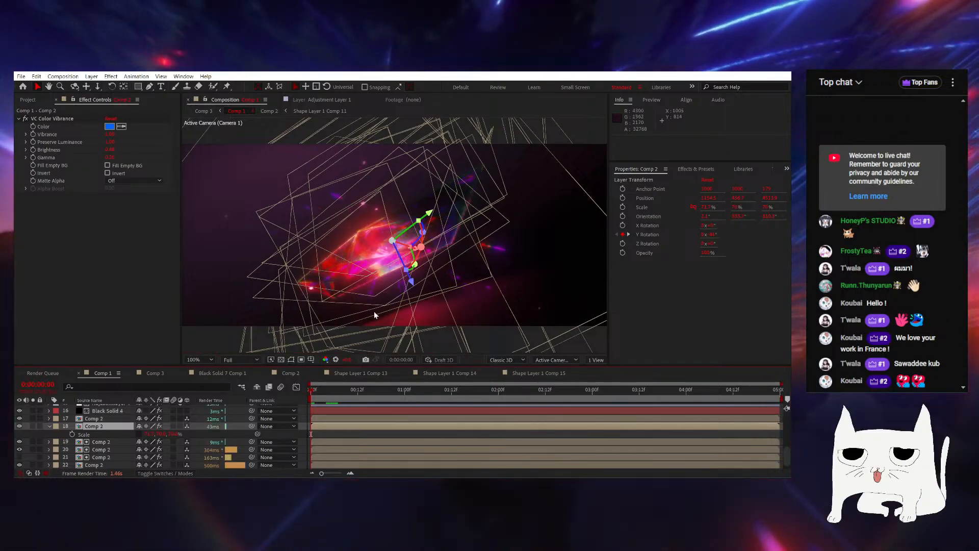
Inspect the full crystal composite up close and compare its look at 0:00:00:06, 0:00:04:22 and 0:00:00:05
scroll(378, 246, "up", 2)
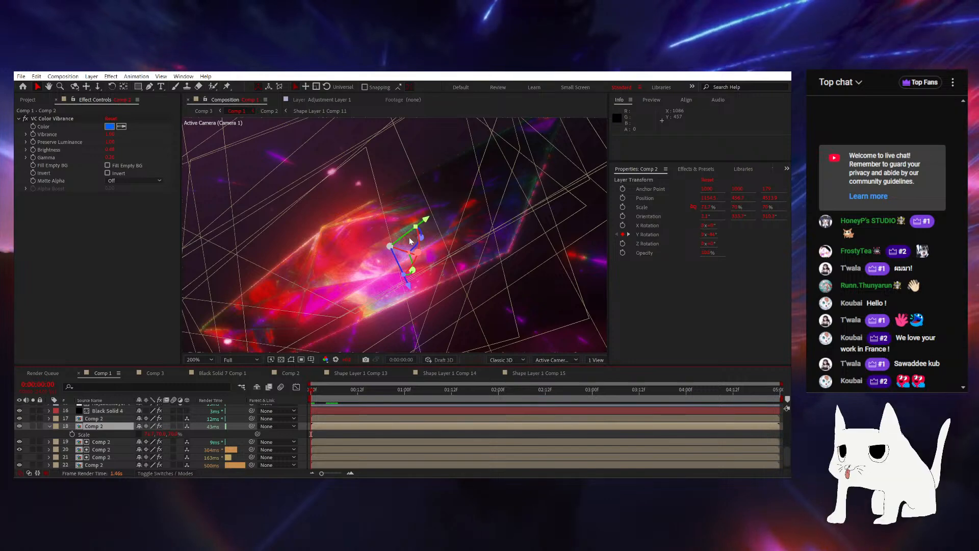
key("comma")
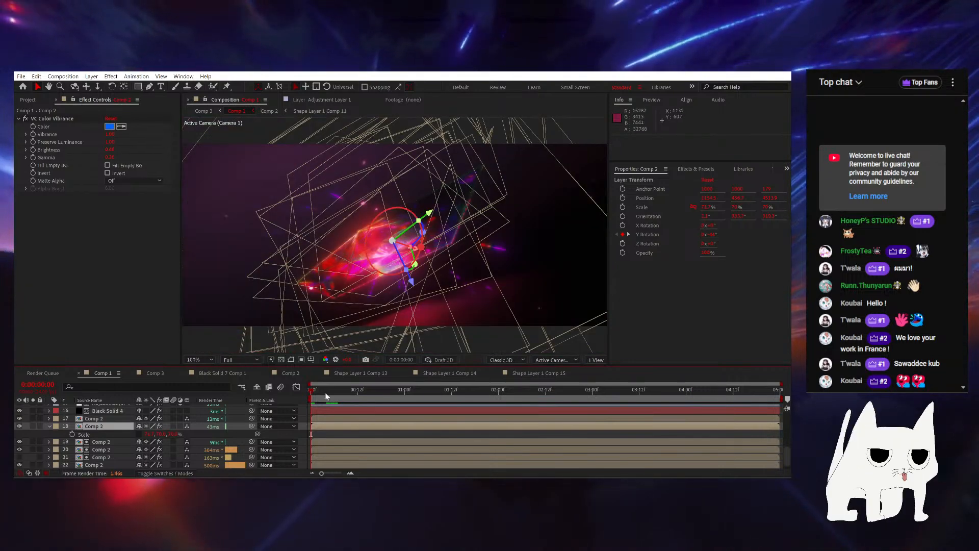
left_click_drag(327, 389, 334, 389)
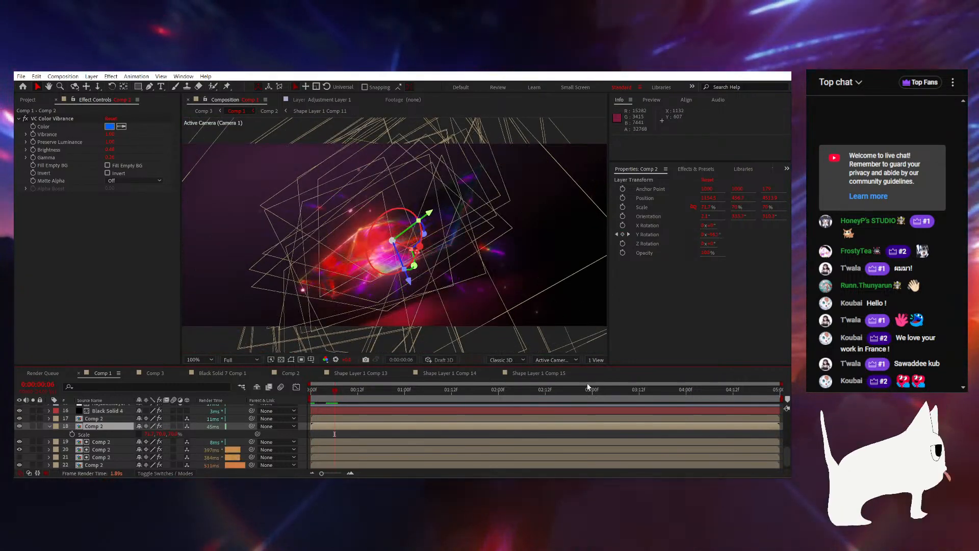
left_click_drag(588, 387, 772, 387)
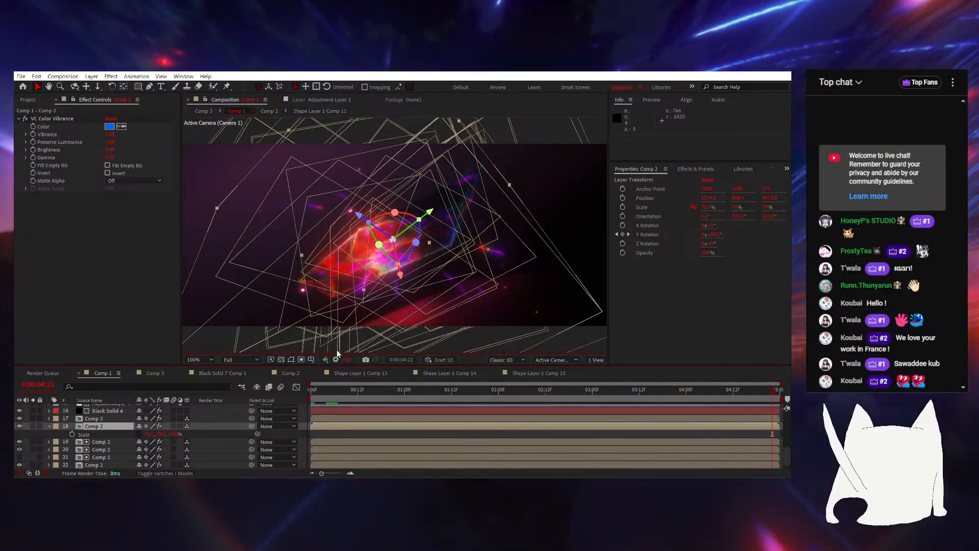
left_click(515, 138)
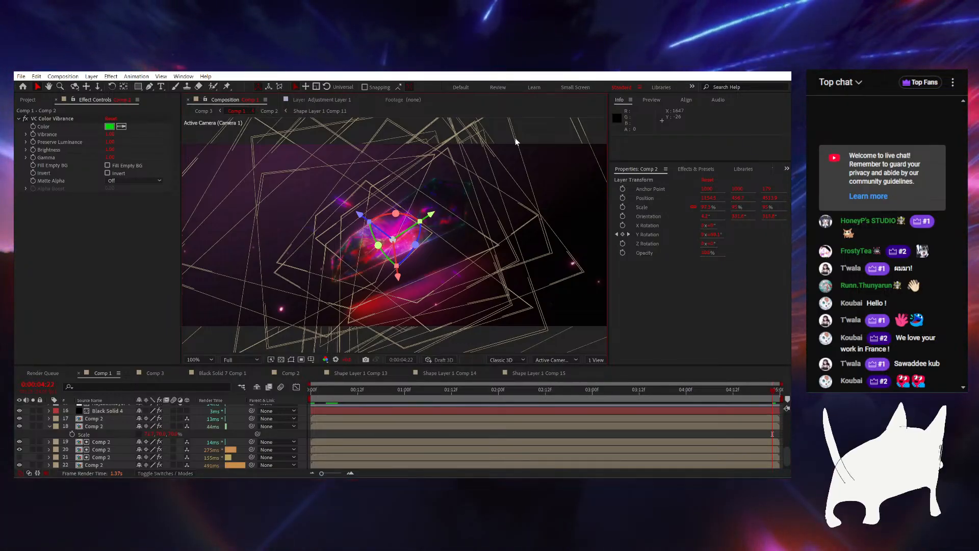
left_click(329, 396)
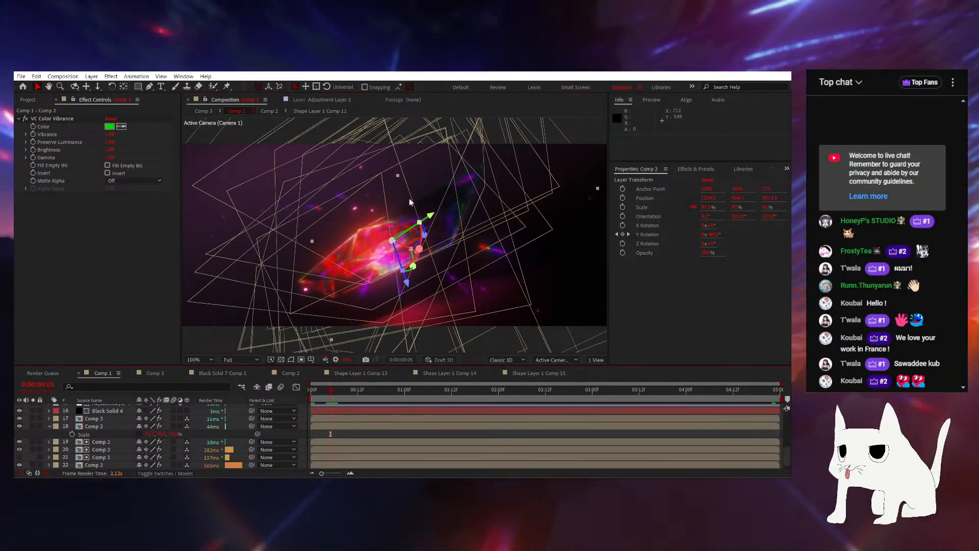
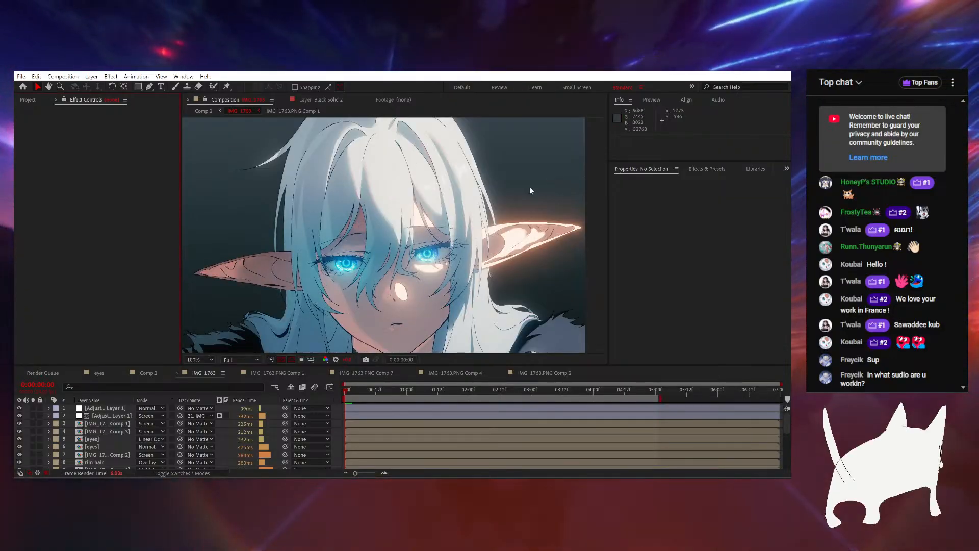
Check the effects on the lowest IMG_1763.PNG layer and on IMG_1763.PNG Comp 7 in the IMG 1763 composition
scroll(98, 458, "down", 5)
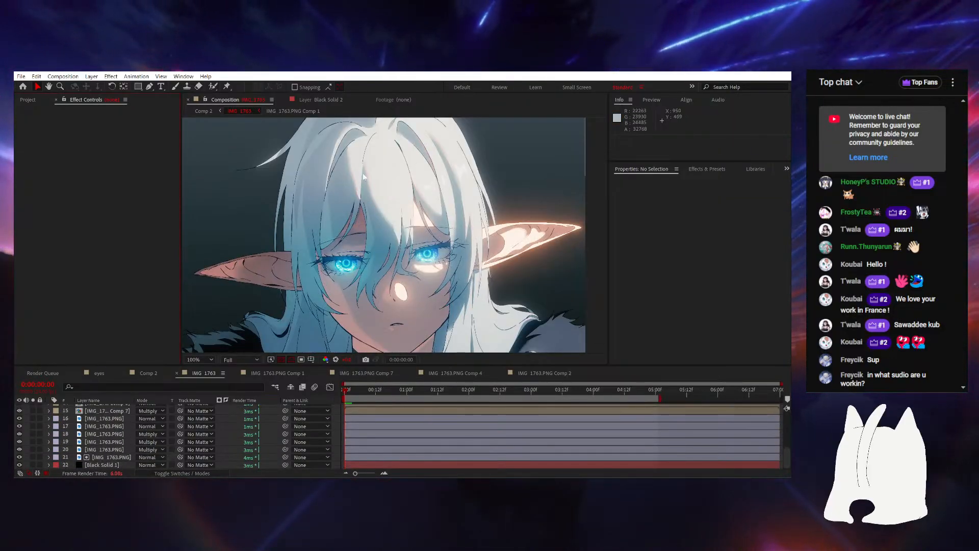
left_click(107, 458)
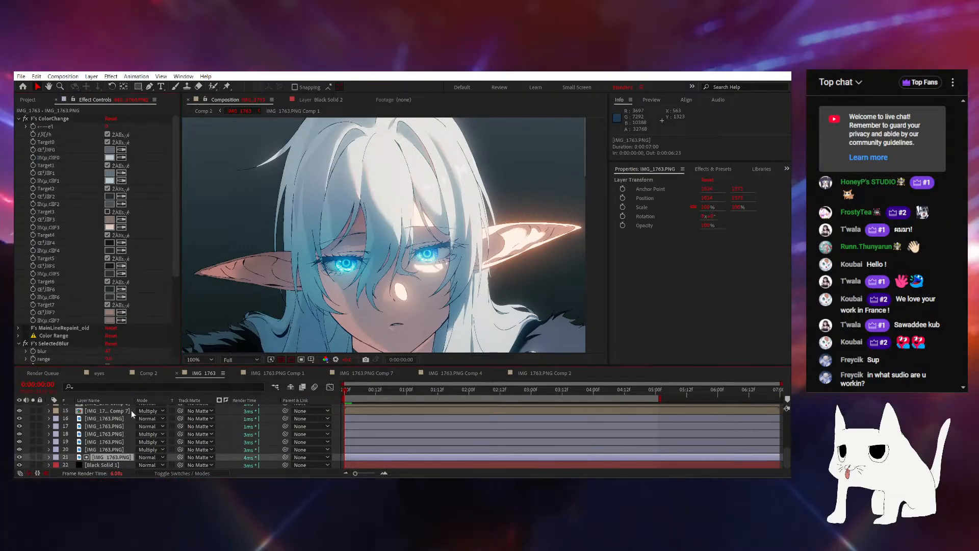
scroll(122, 419, "up", 2)
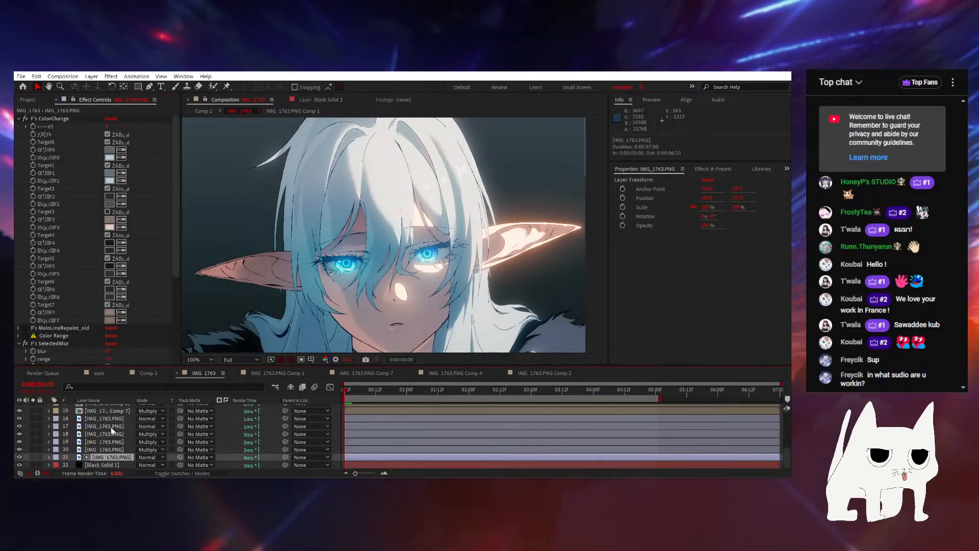
left_click(100, 456)
scroll(69, 437, "down", 2)
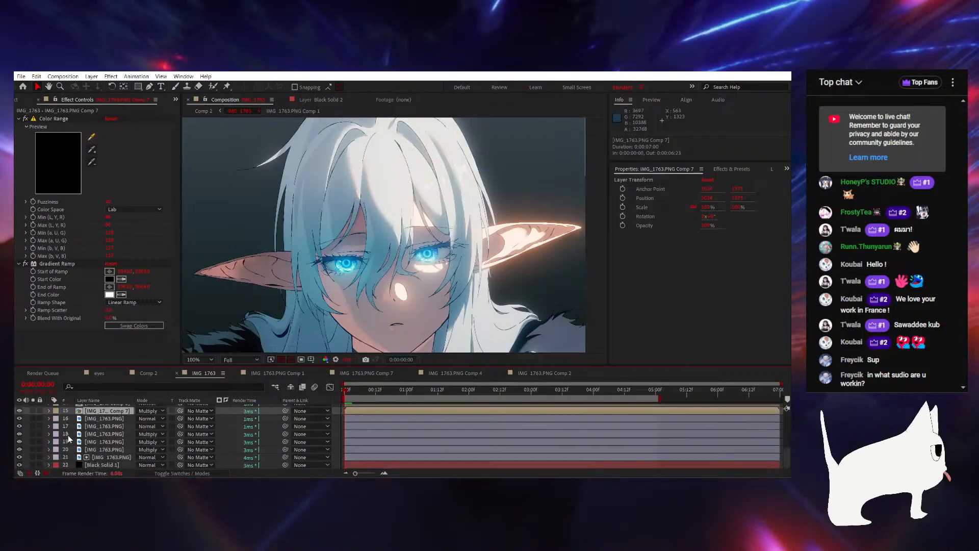
left_click(104, 457)
Solo IMG_1763.PNG layer 21 and collapse its effects, including F's ColorChange and F's SelectedBlur
left_click(32, 458)
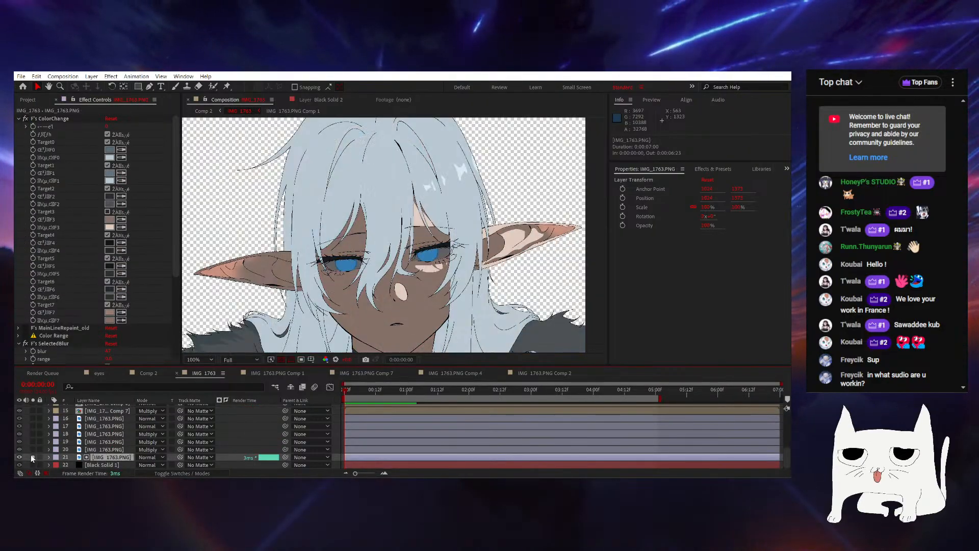
left_click(18, 119)
left_click(18, 142)
left_click(50, 143)
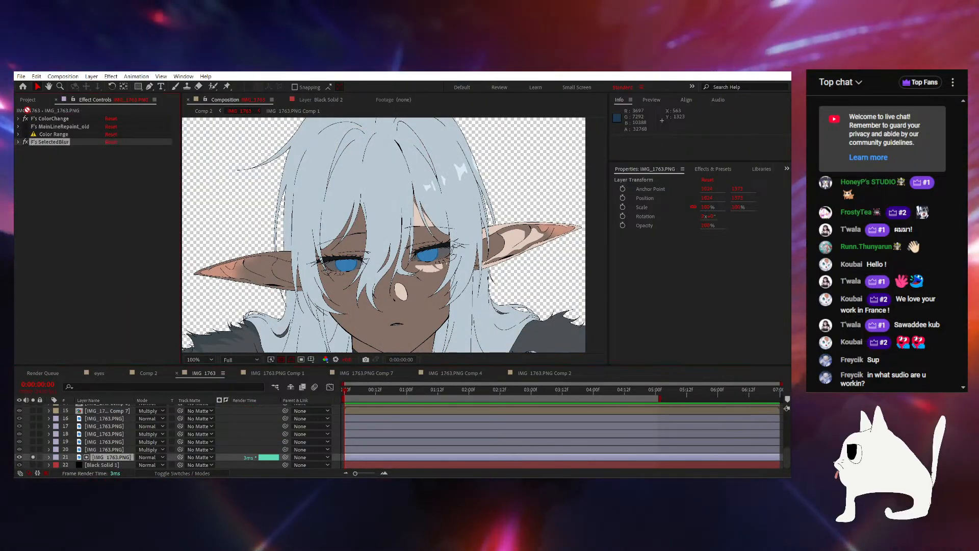
Toggle F's ColorChange and F's SelectedBlur off and back on, and solo the layer again with F's ColorChange disabled
left_click(25, 118)
left_click(25, 143)
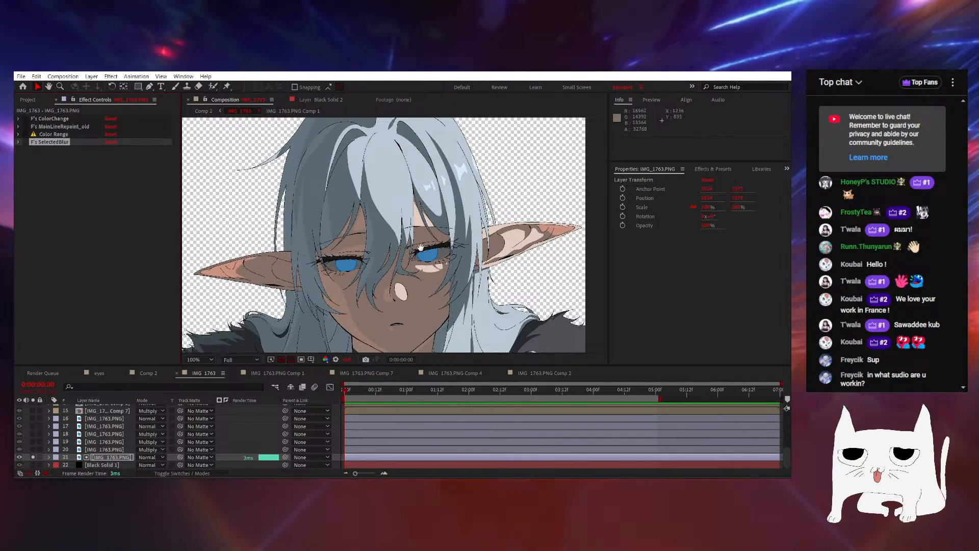
key("ctrl+z")
key("ctrl+z")
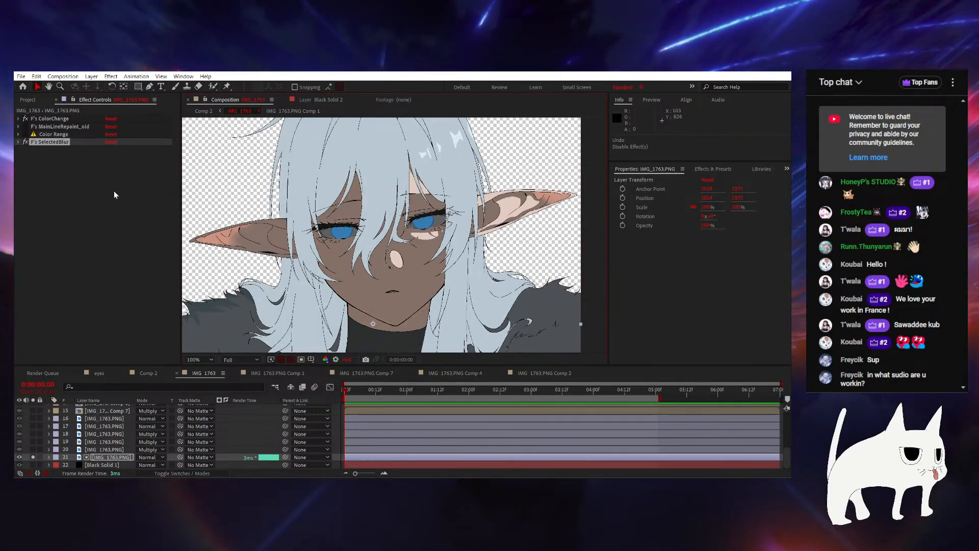
left_click(25, 135)
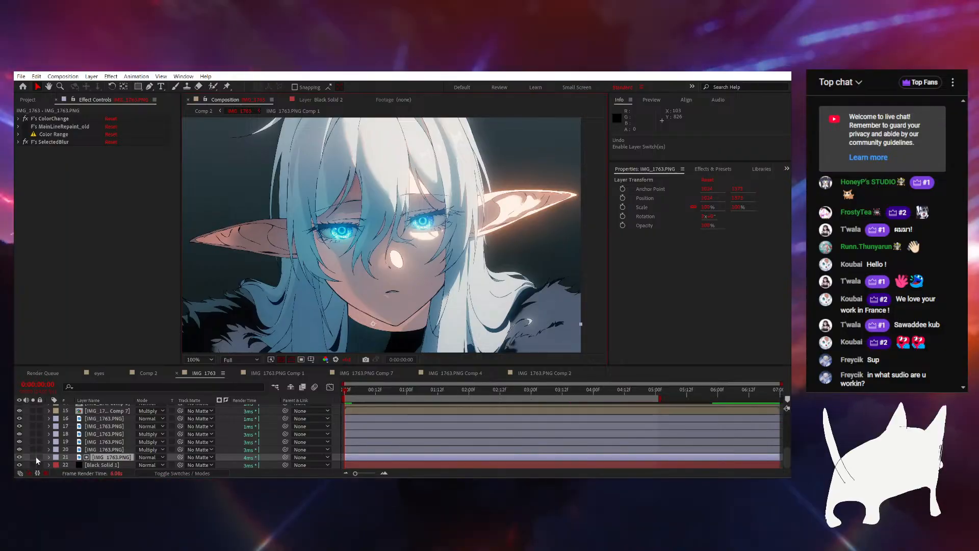
left_click(33, 457)
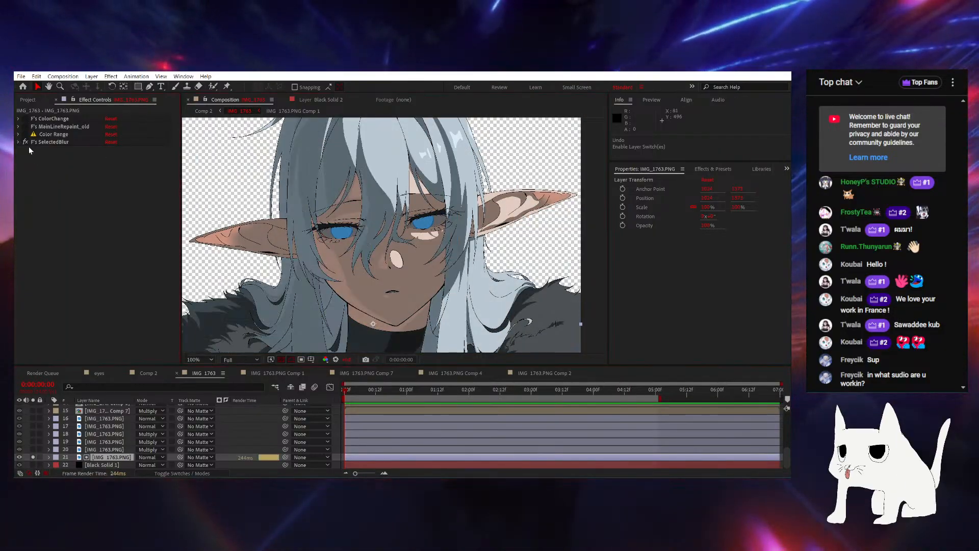
Expand the F's ColorChange settings on the soloed IMG_1763.PNG layer 21 and turn the effect back on
left_click_drag(359, 199, 367, 254)
left_click_drag(369, 145, 371, 185)
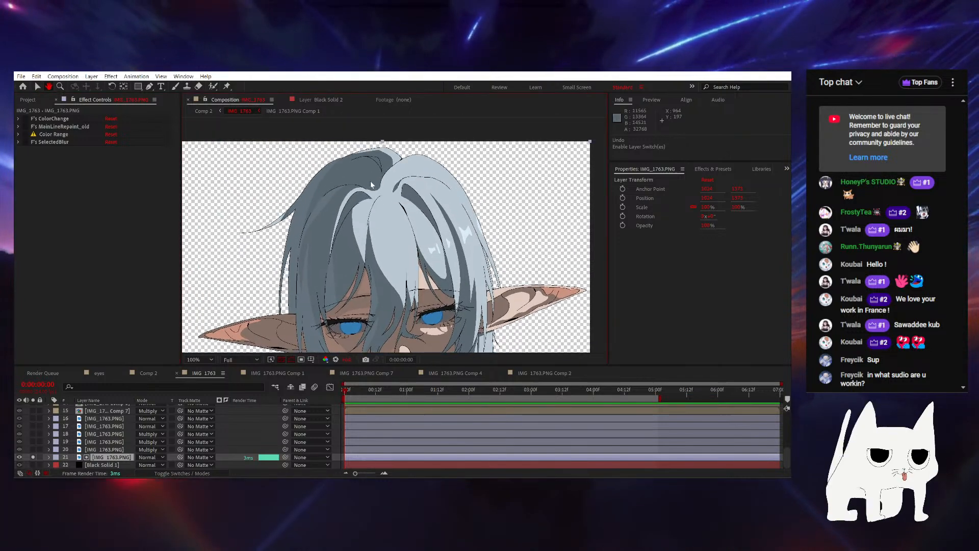
left_click_drag(337, 275, 353, 162)
left_click_drag(423, 189, 444, 238)
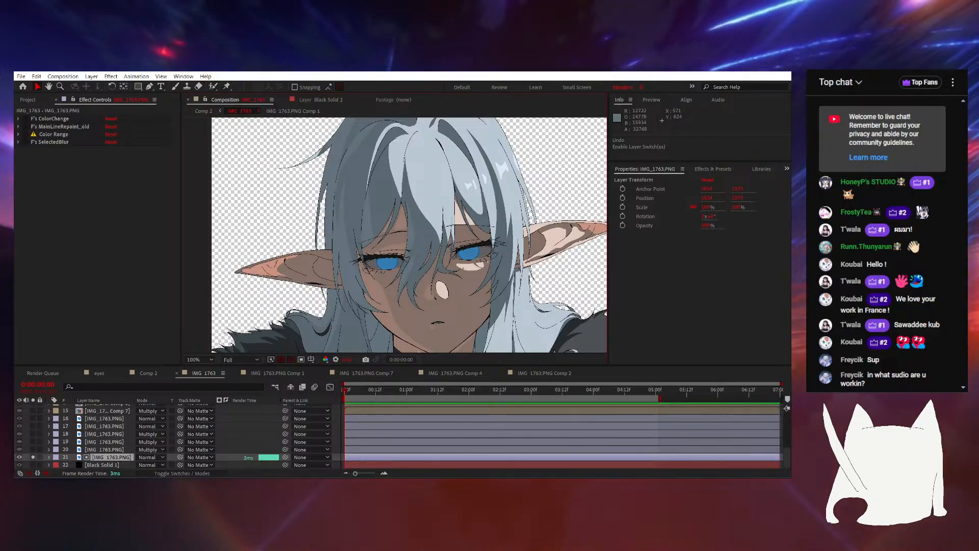
left_click(18, 119)
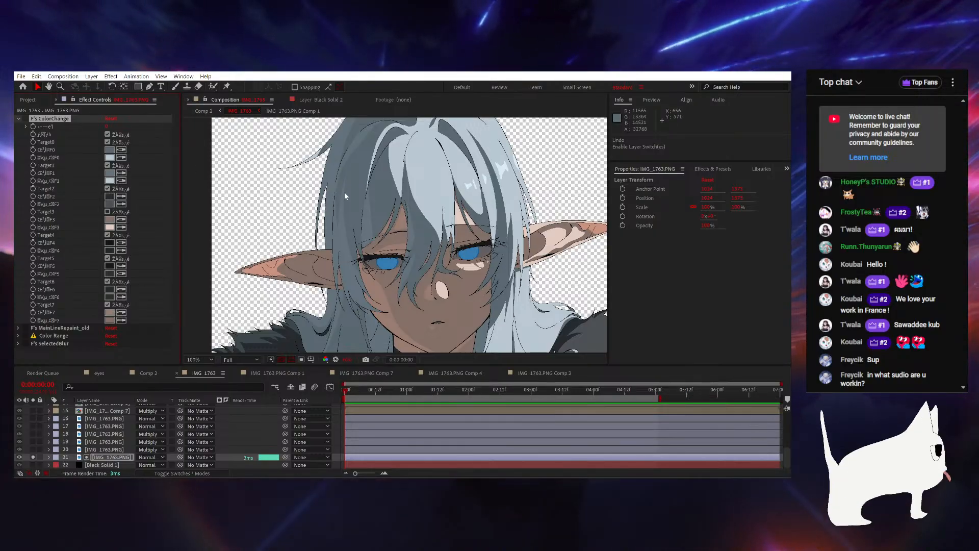
left_click(25, 118)
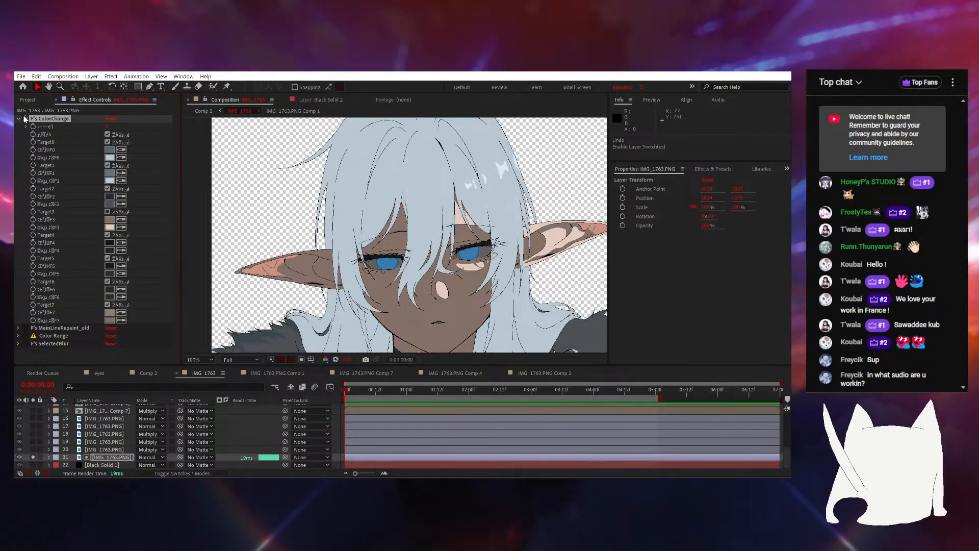
Examine the flattened hair, fur collar, neck and face up close with F's ColorChange enabled
scroll(463, 255, "down", 2)
scroll(463, 255, "up", 3)
left_click_drag(449, 331, 488, 157)
left_click_drag(312, 192, 495, 318)
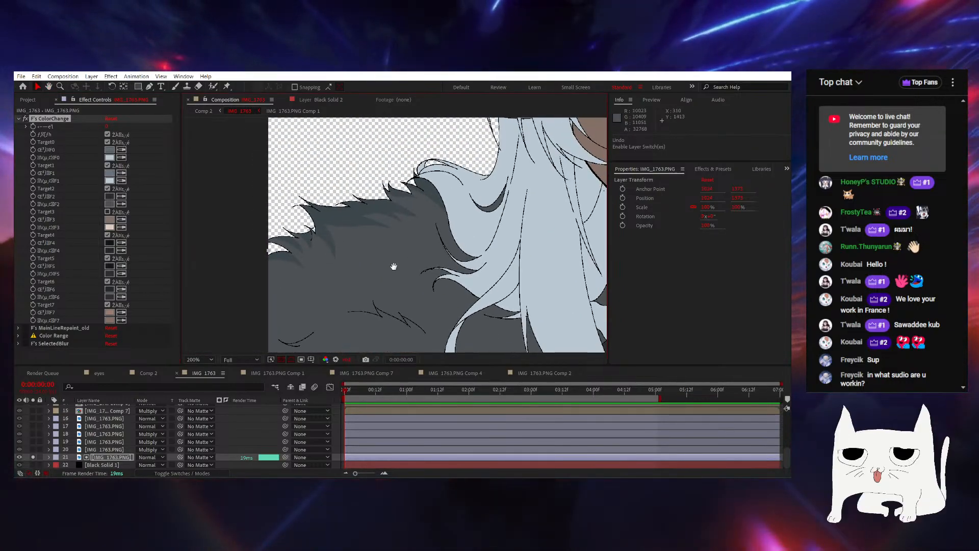
left_click_drag(394, 267, 385, 193)
left_click_drag(470, 326, 343, 262)
left_click_drag(587, 122, 433, 192)
left_click_drag(263, 325, 276, 280)
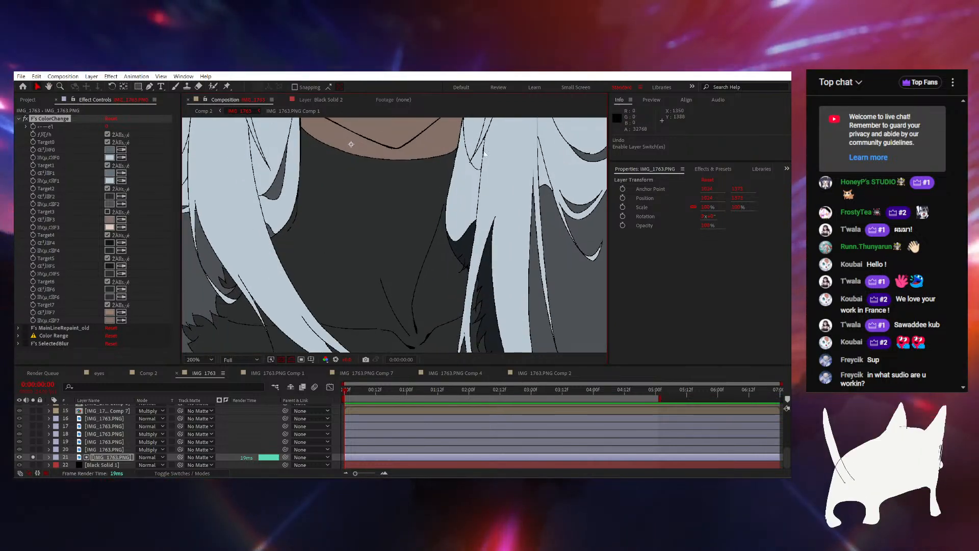
left_click_drag(447, 133, 445, 340)
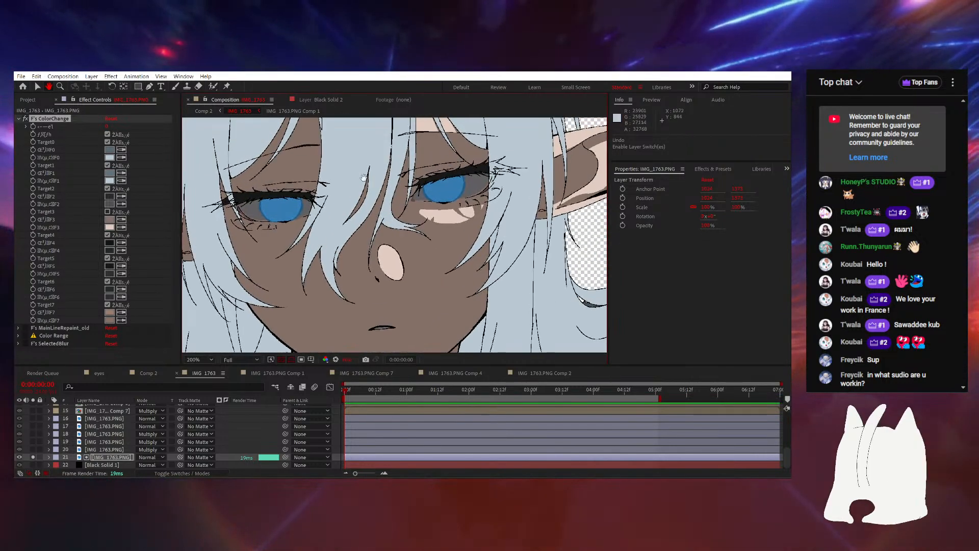
left_click_drag(363, 178, 410, 192)
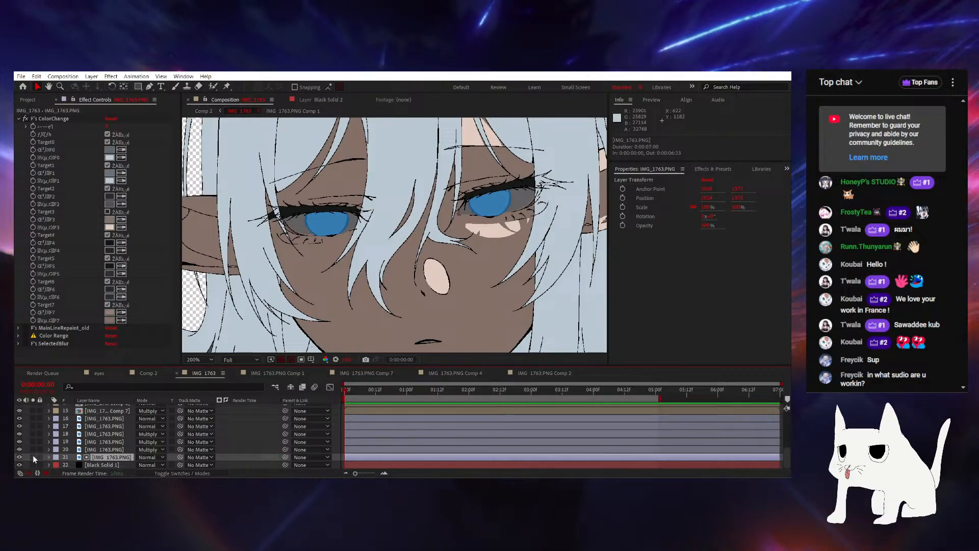
Unsolo IMG_1763.PNG layer 21 to show the full composite, and copy that layer
key("ctrl+z")
scroll(394, 300, "down", 1)
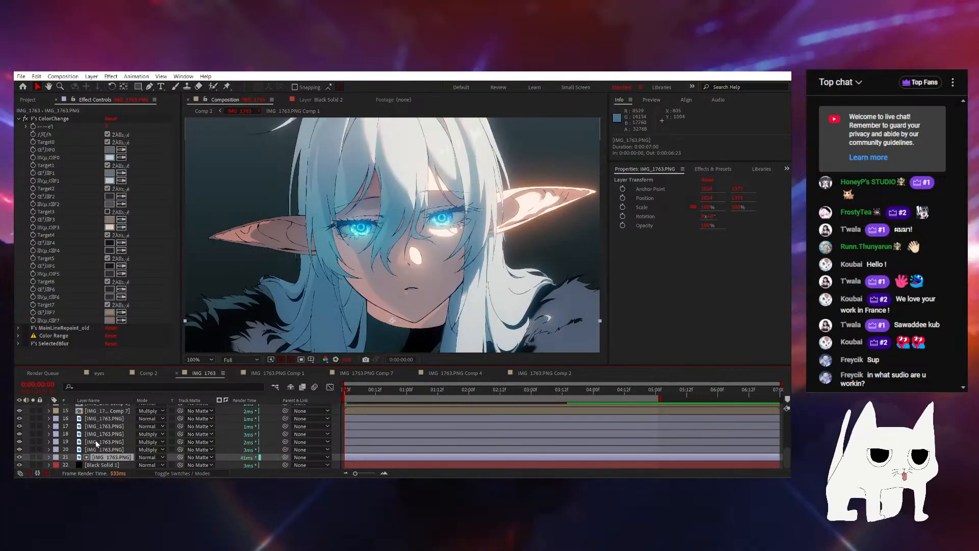
scroll(110, 440, "up", 1)
scroll(110, 439, "down", 1)
left_click(95, 457)
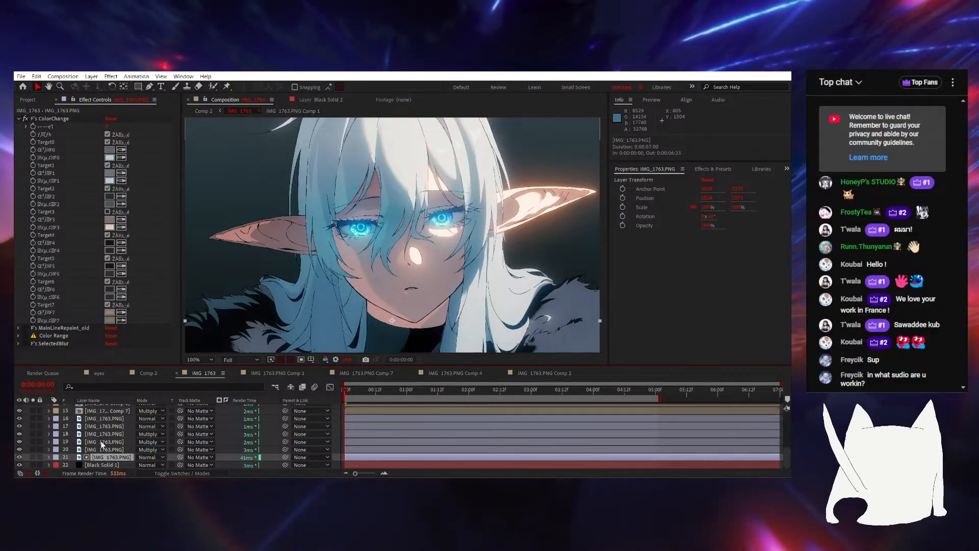
key("ctrl+c")
Create a new 1920 × 1080 composition at 24 fps lasting 0:00:05:00 and paste the copied IMG_1763.PNG layer into it
left_click(28, 100)
key("ctrl+n")
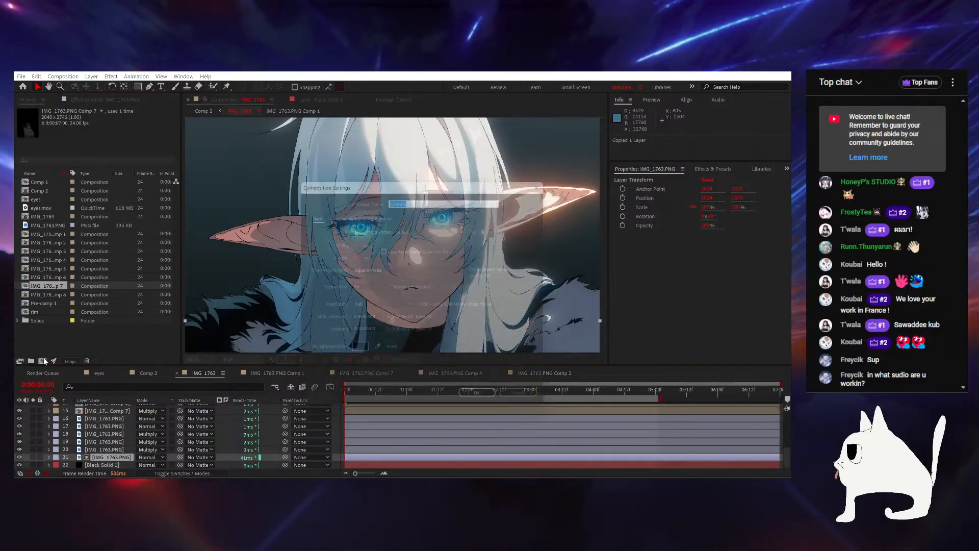
left_click(355, 241)
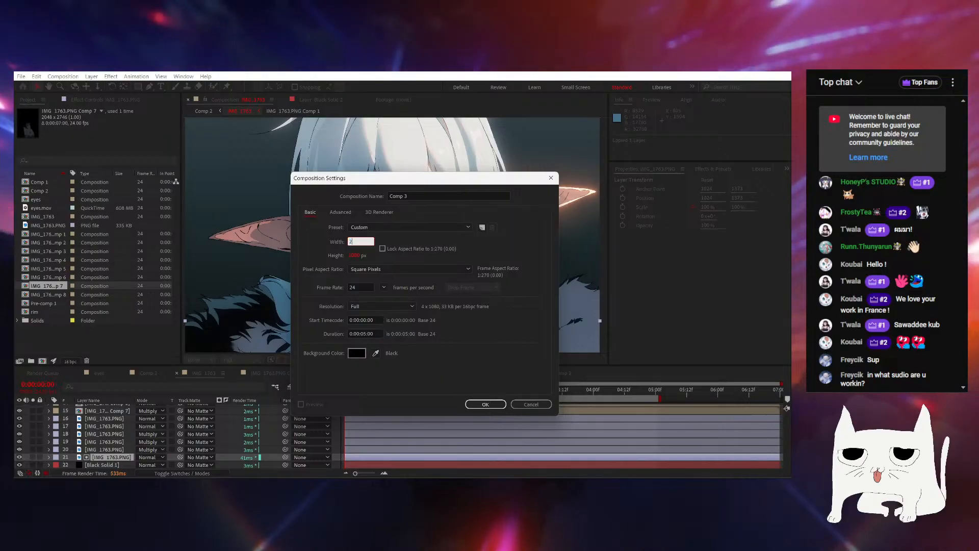
type("4")
left_click(486, 367)
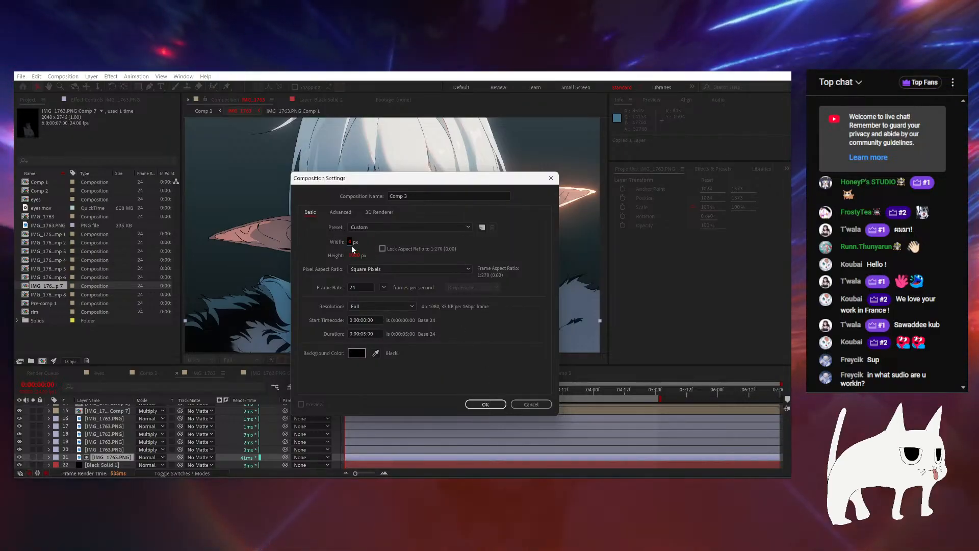
left_click(409, 227)
left_click(398, 253)
left_click(485, 404)
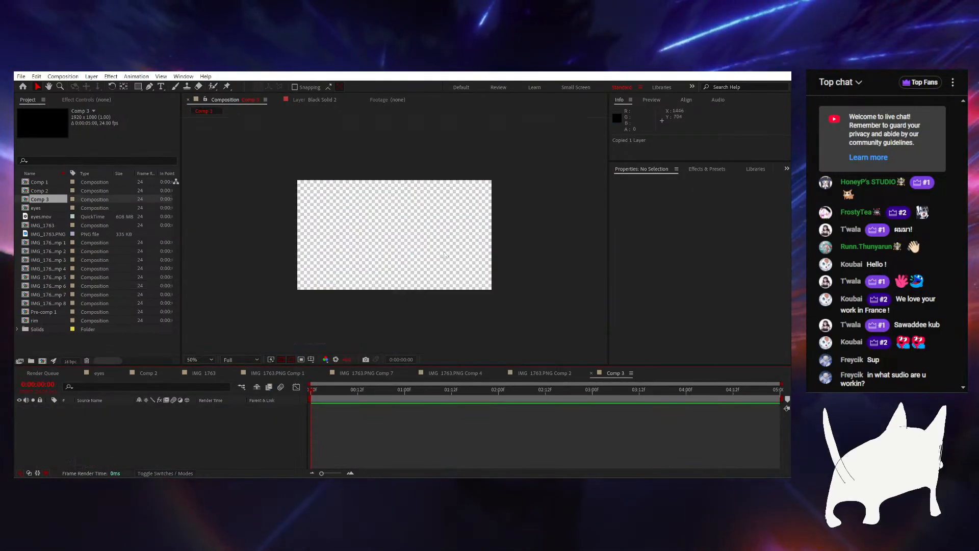
key("ctrl+v")
Try scaling the pasted character layer down to about 60% and raising it in the frame, and undo both changes
key("s")
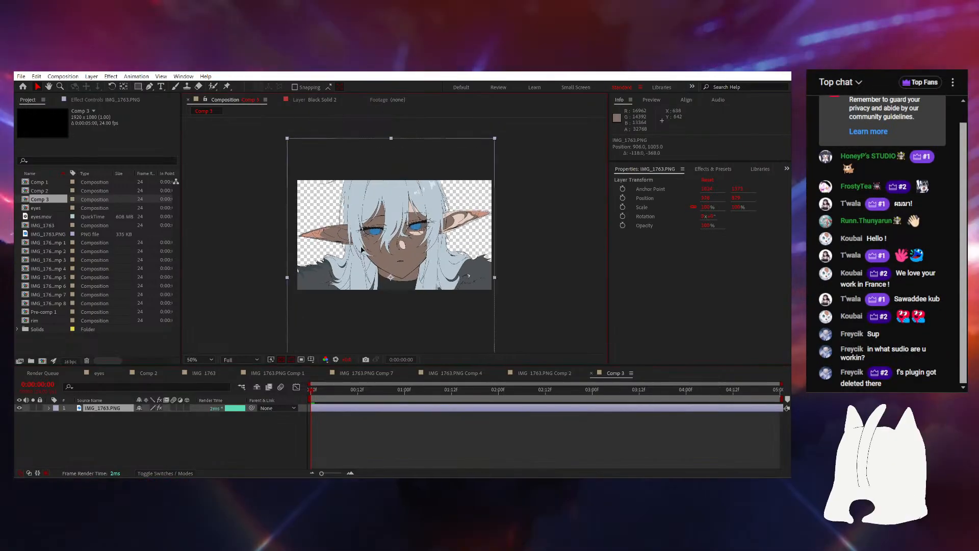
left_click_drag(161, 416, 144, 416)
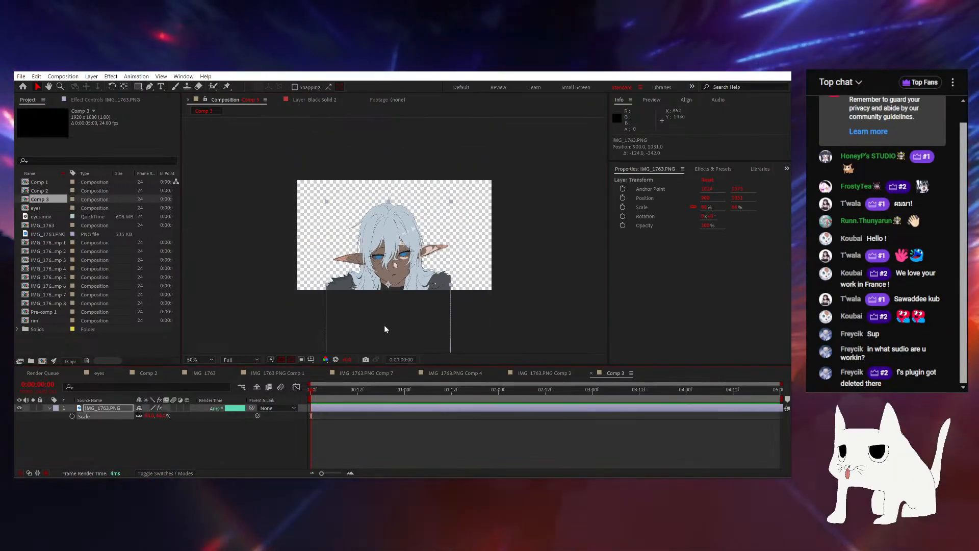
left_click_drag(382, 332, 384, 311)
scroll(396, 232, "up", 2)
scroll(402, 230, "down", 2)
scroll(402, 229, "up", 1)
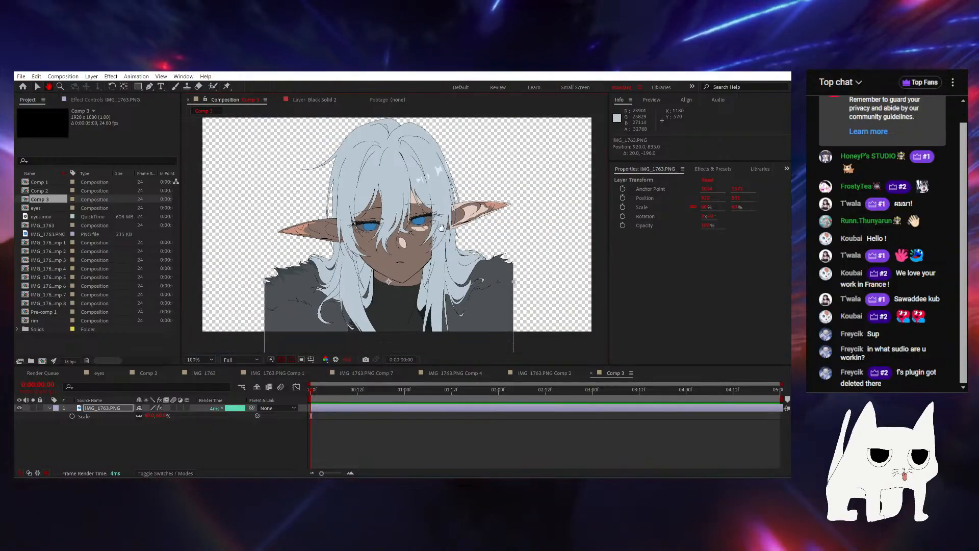
key("ctrl+z")
key("ctrl+z")
Nudge the pasted IMG_1763.PNG layer into place and delete all of its effects
mouse_move(403, 224)
left_mouse_down()
mouse_move(402, 191)
mouse_move(400, 253)
mouse_move(400, 216)
left_mouse_up()
left_click(105, 100)
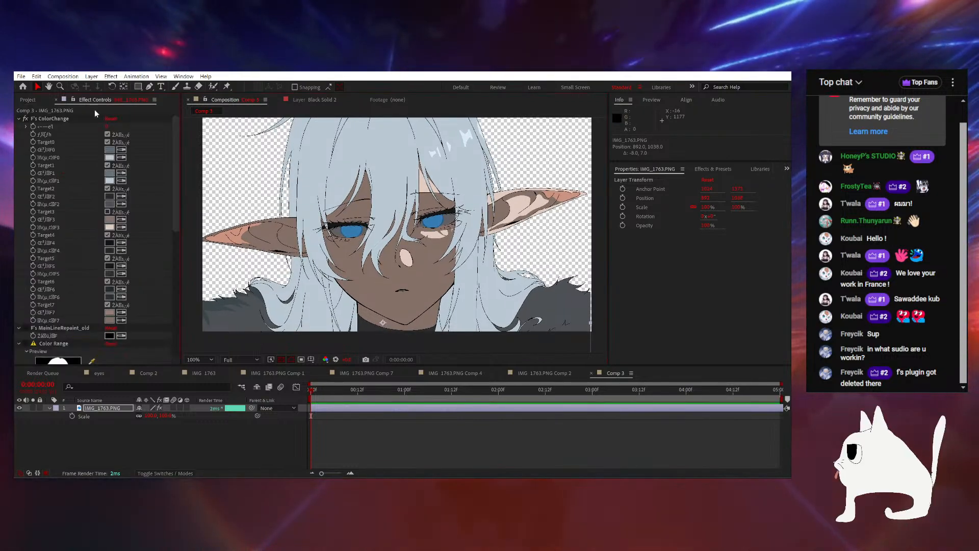
left_click(19, 119)
left_click(19, 119)
left_click(20, 134)
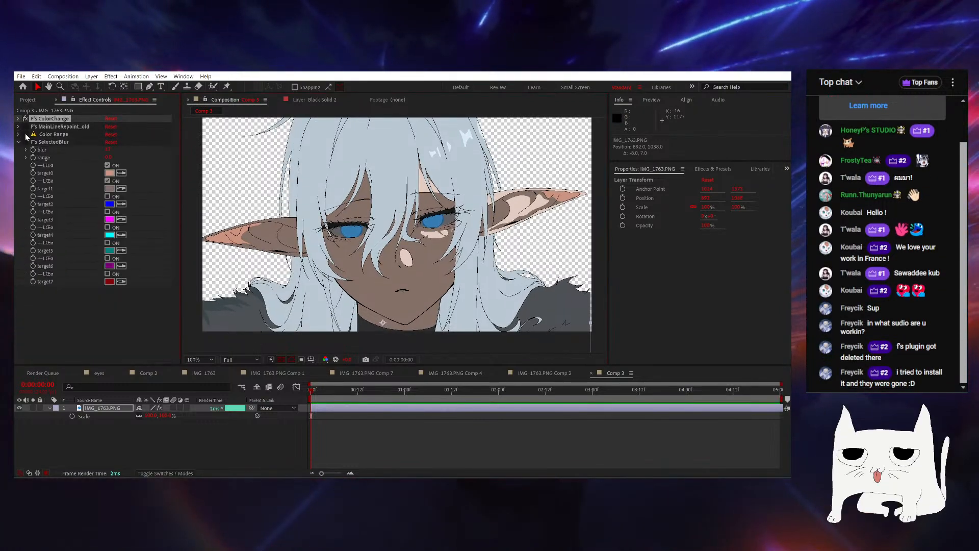
key("Delete")
Search for and apply a fresh F's ColorChange effect to the IMG_1763.PNG layer
key("ctrl+space")
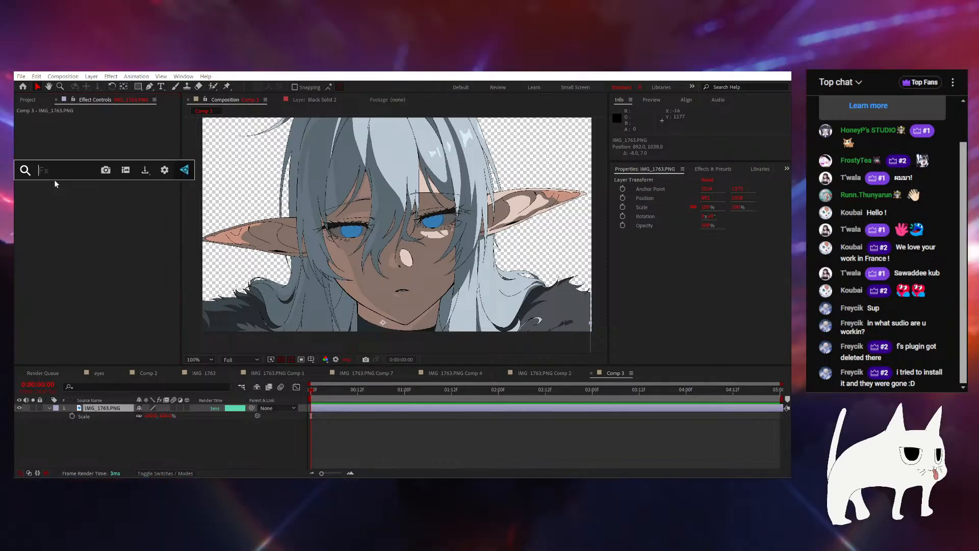
type("s")
key("BackSpace")
type("colorc")
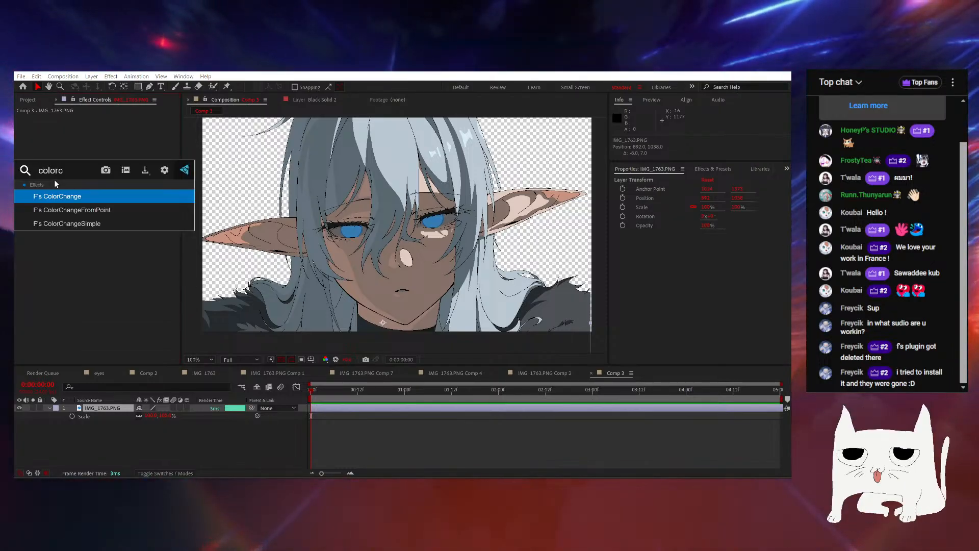
key("Return")
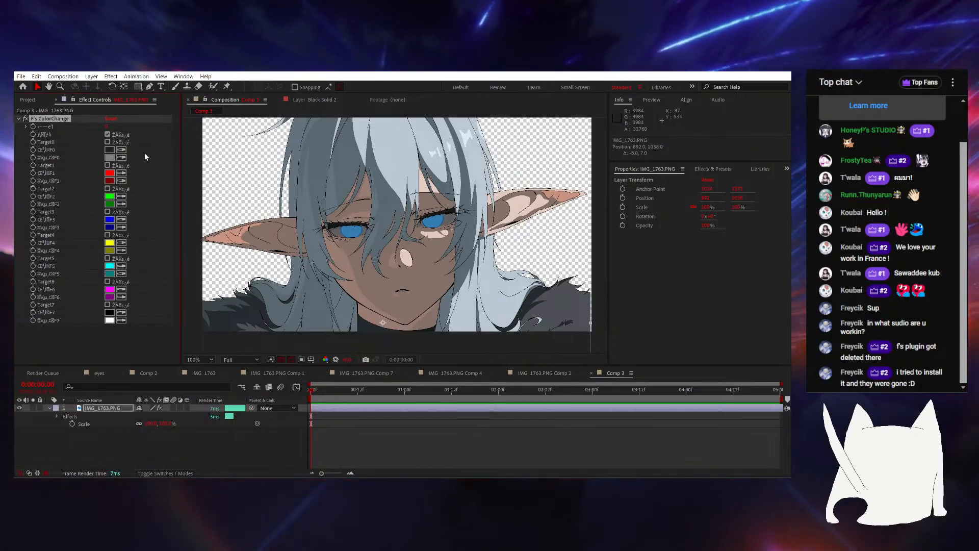
Try replacing the light hair tone with the dark hair tone using Target0 of F's ColorChange
left_click(402, 153)
left_click(108, 142)
left_click(121, 158)
left_click(412, 194)
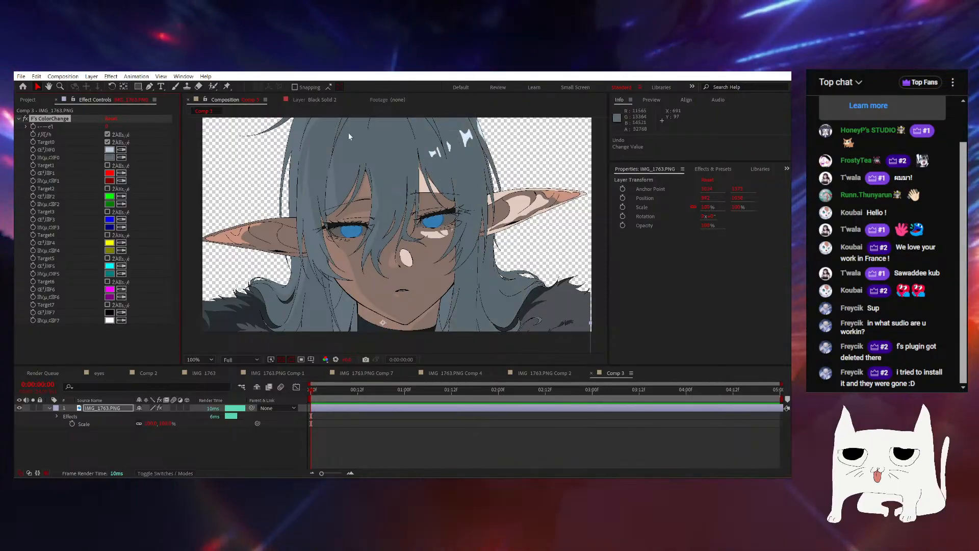
Try Target0 with the dark hair tone as source and the light tone as replacement, and undo the latest changes
left_click(108, 142)
left_click(121, 149)
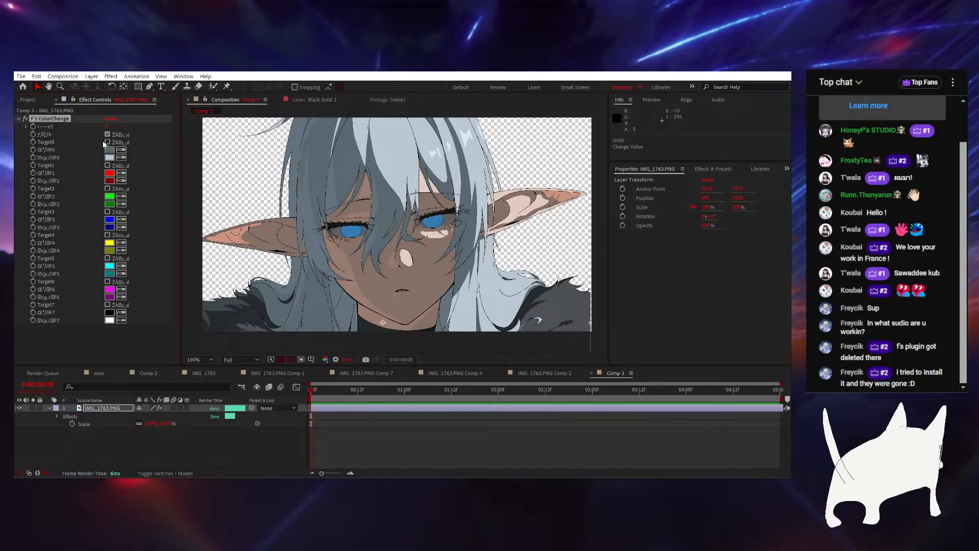
left_click(107, 143)
key("ctrl+z")
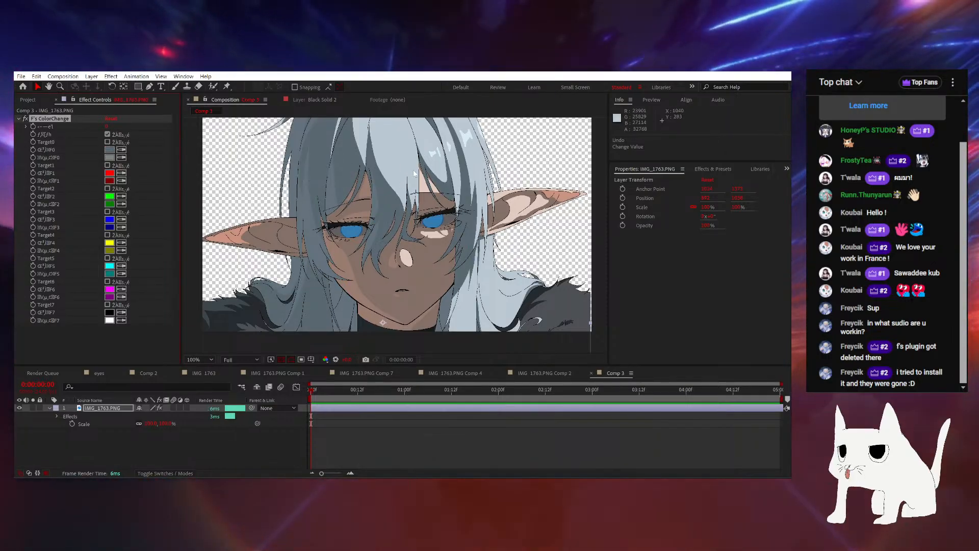
left_click_drag(427, 199, 427, 263)
key("ctrl+z")
key("ctrl+z")
key("ctrl+z")
Move the character layer down to about position 904, 1342 so the whole top of the head is framed
left_click_drag(433, 182, 416, 258)
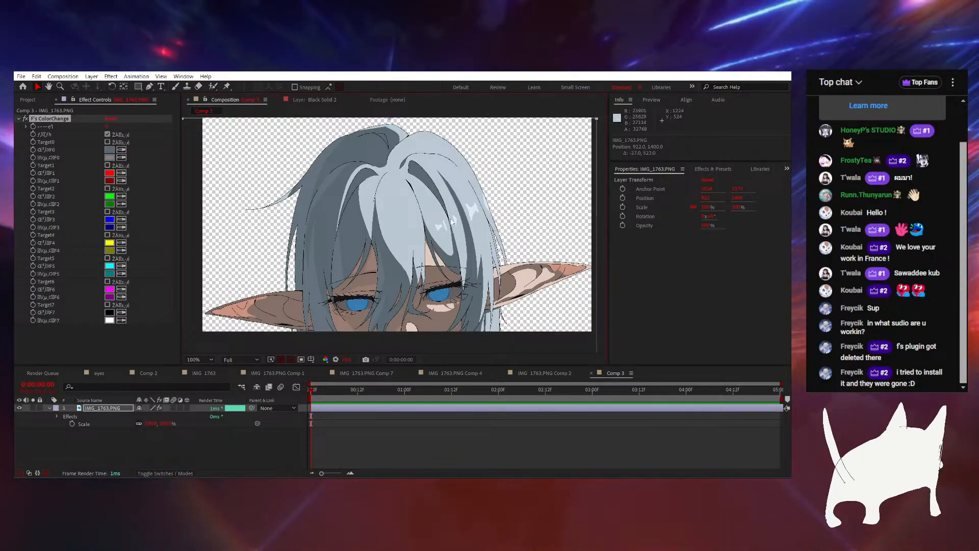
left_click_drag(452, 223, 430, 189)
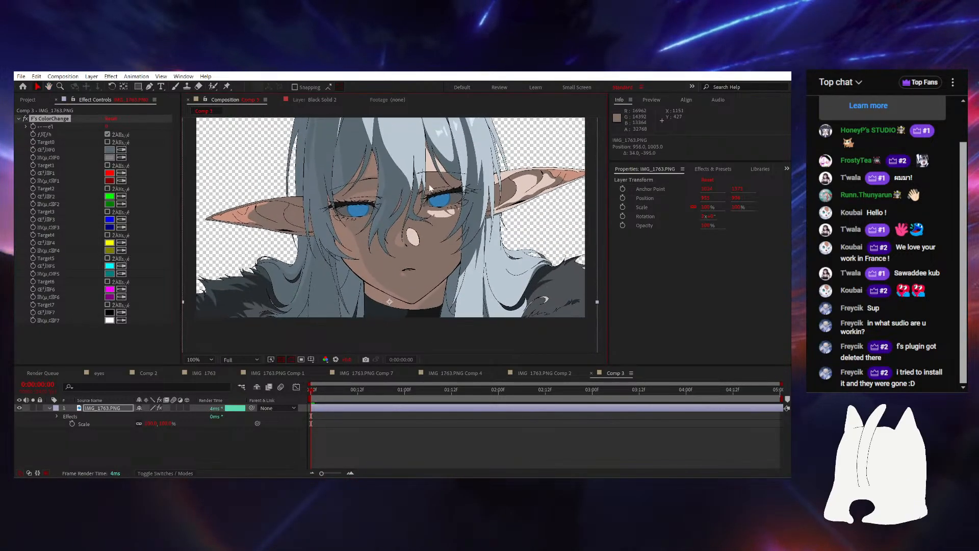
scroll(317, 194, "up", 2)
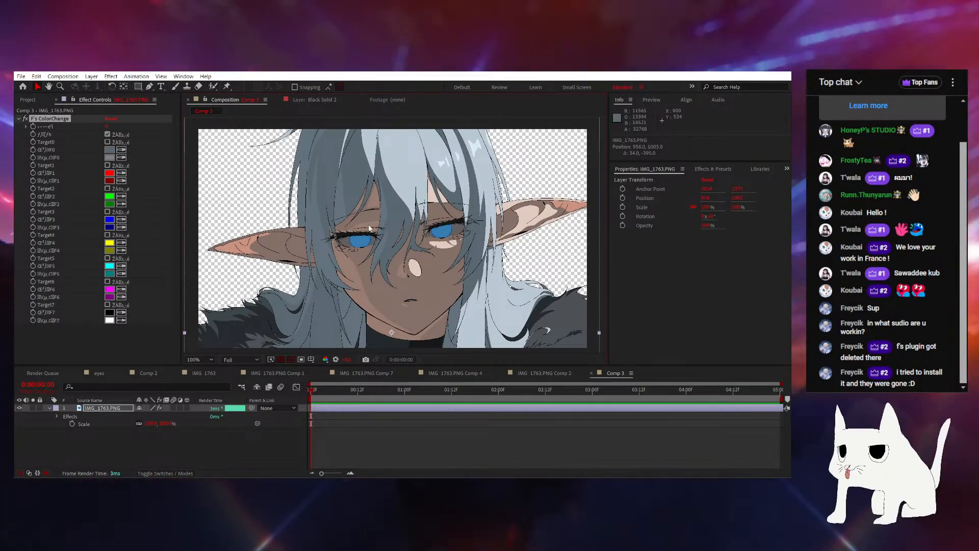
left_click_drag(435, 255, 425, 324)
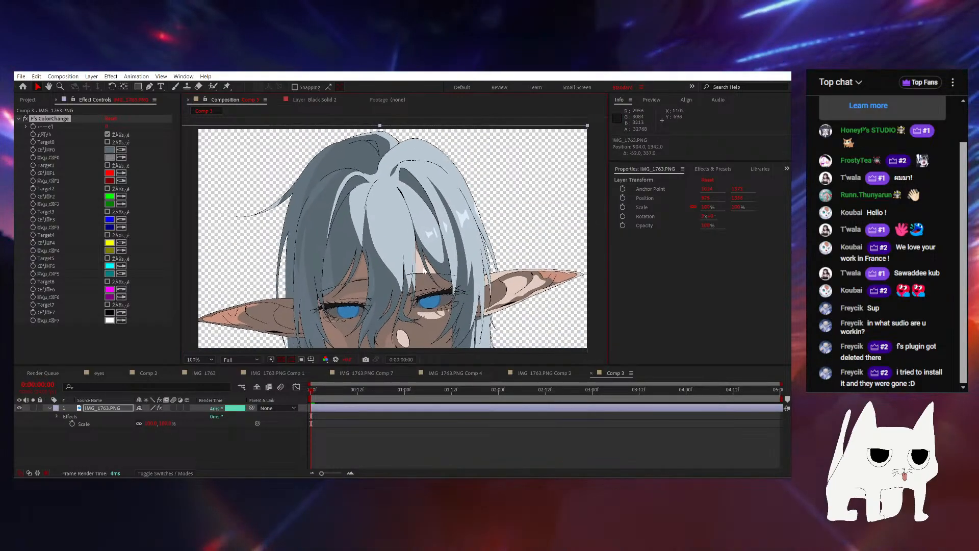
Enable Target0 and sample the light hair as its source color and the dark hair shade as its replacement
left_click(107, 143)
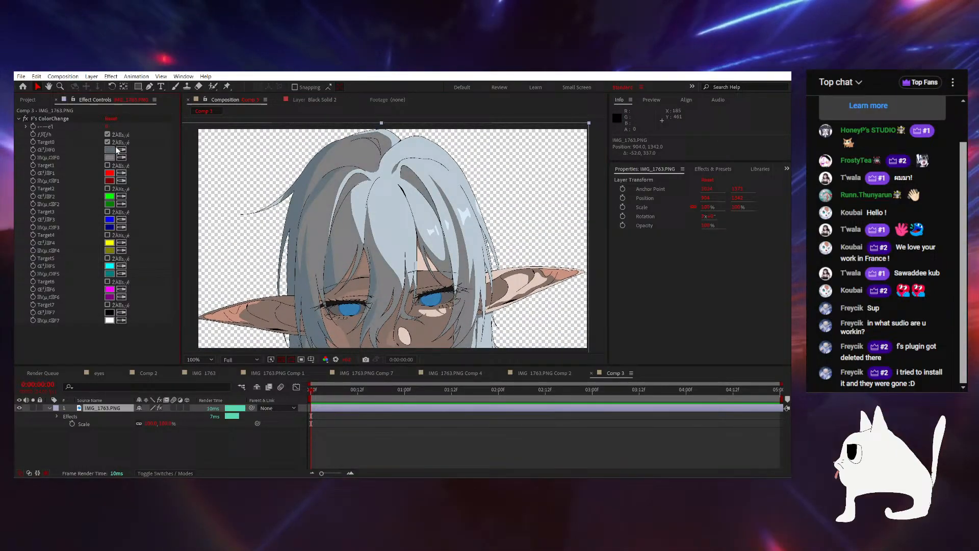
left_click(393, 218)
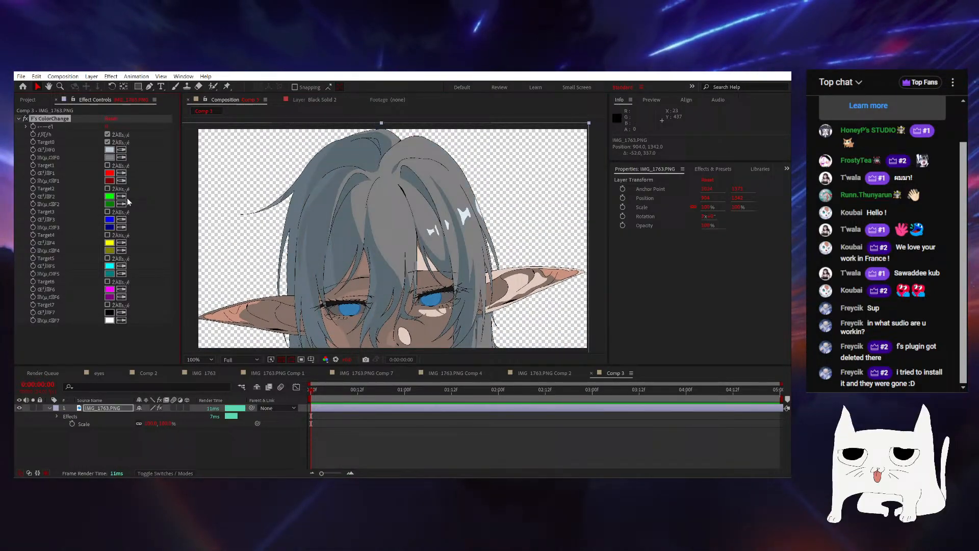
left_click(127, 156)
left_click(423, 219)
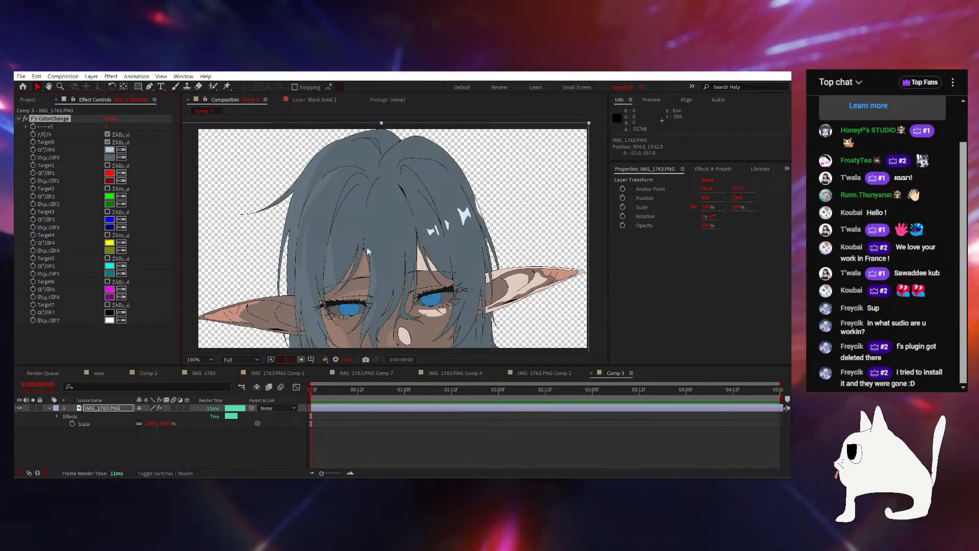
Enable Target1, sampling the white hair highlights as its source color and the dark hair shade as its replacement
mouse_move(368, 247)
left_mouse_down()
mouse_move(380, 202)
mouse_move(370, 245)
left_mouse_up()
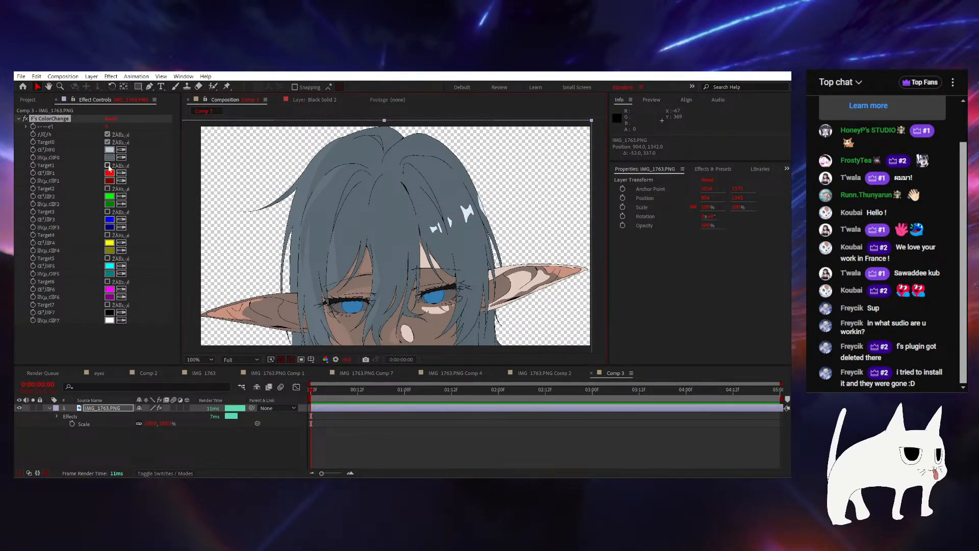
left_click(434, 231)
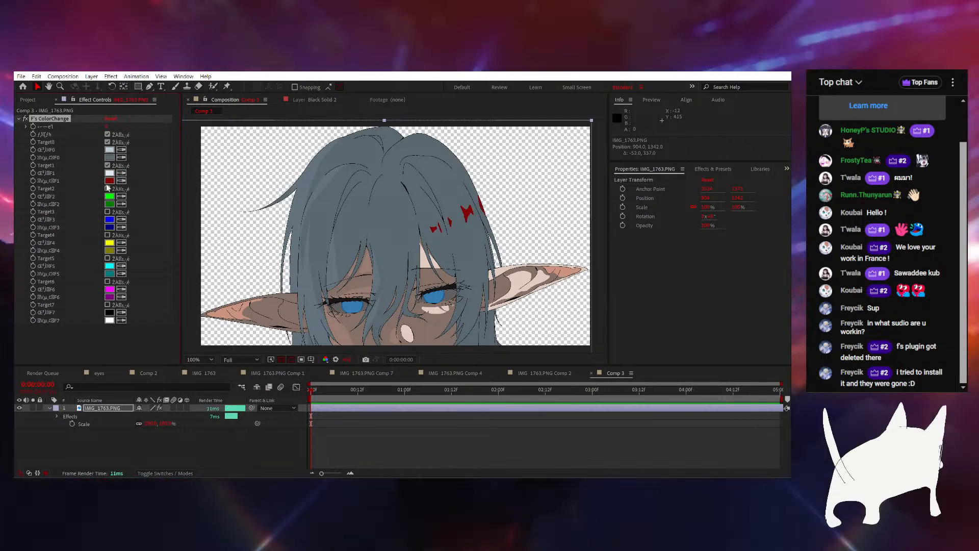
left_click(475, 244)
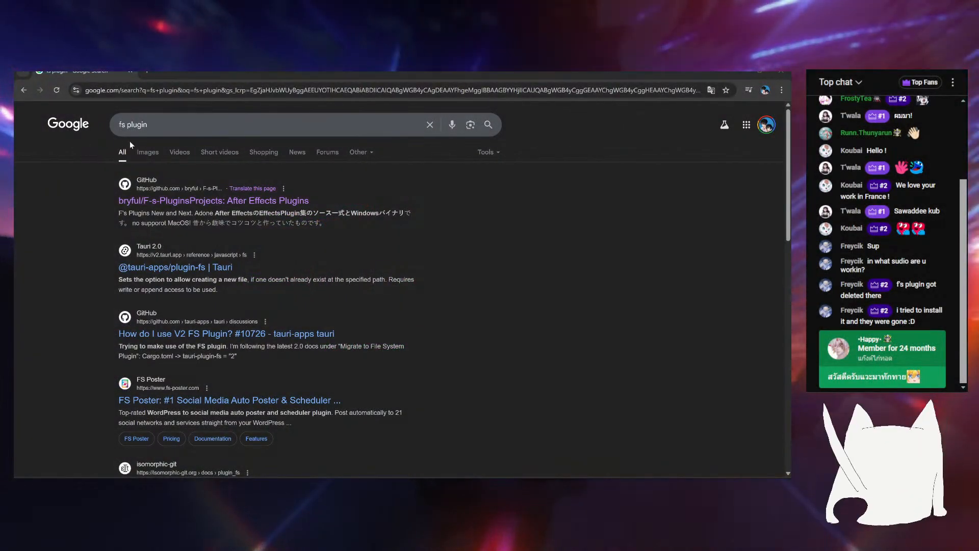
Open the bryful/F-s-PluginsProjects repository from the search results and look over its plugin folders and README
left_click(214, 201)
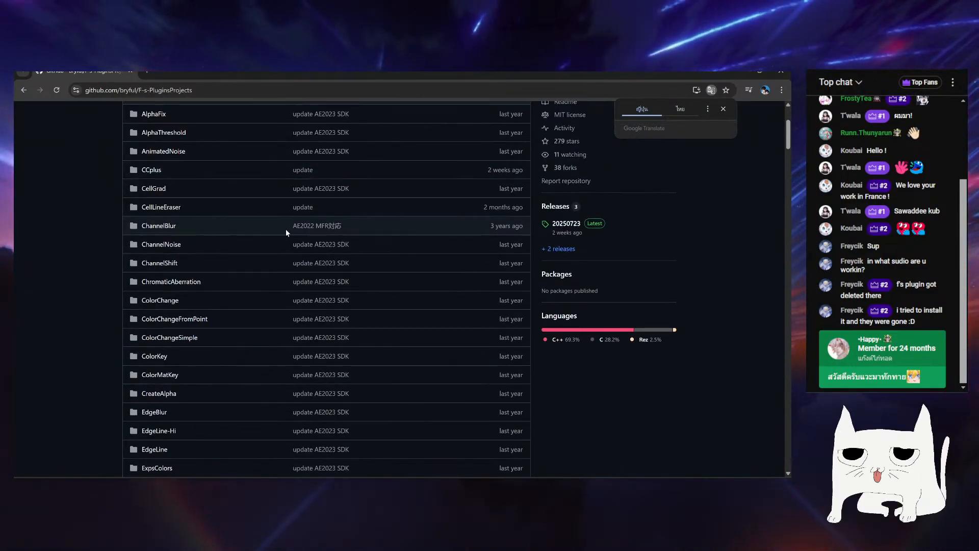
scroll(206, 245, "down", 20)
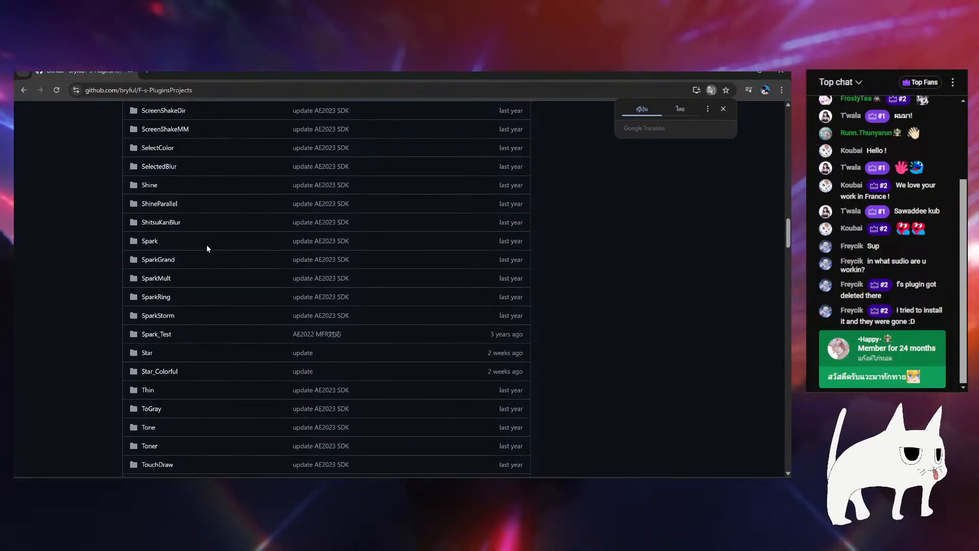
scroll(207, 245, "down", 20)
scroll(252, 247, "up", 6)
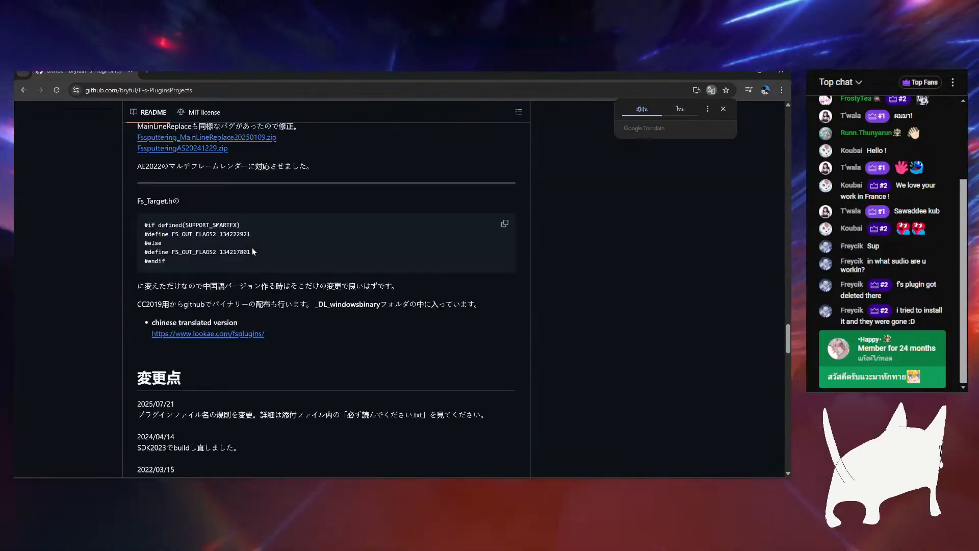
scroll(263, 325, "down", 20)
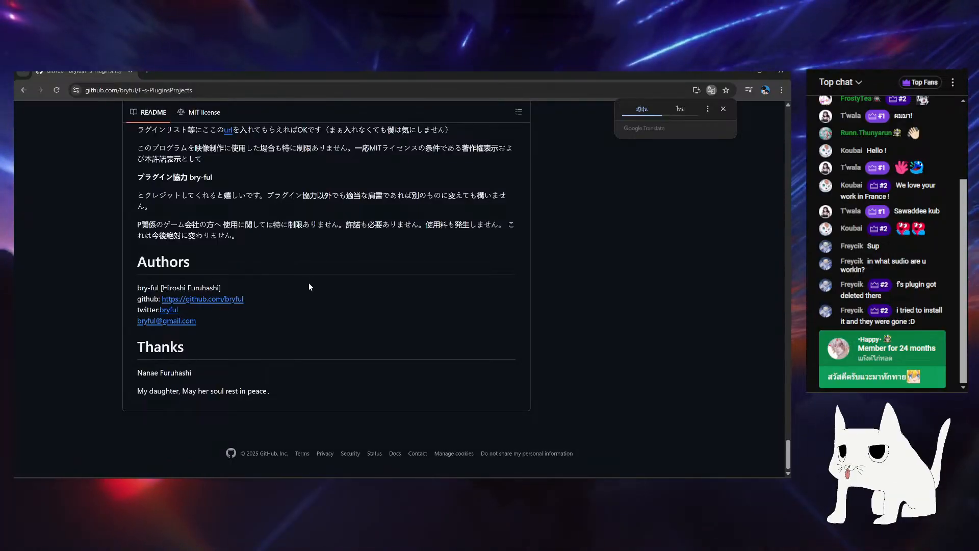
scroll(309, 287, "up", 20)
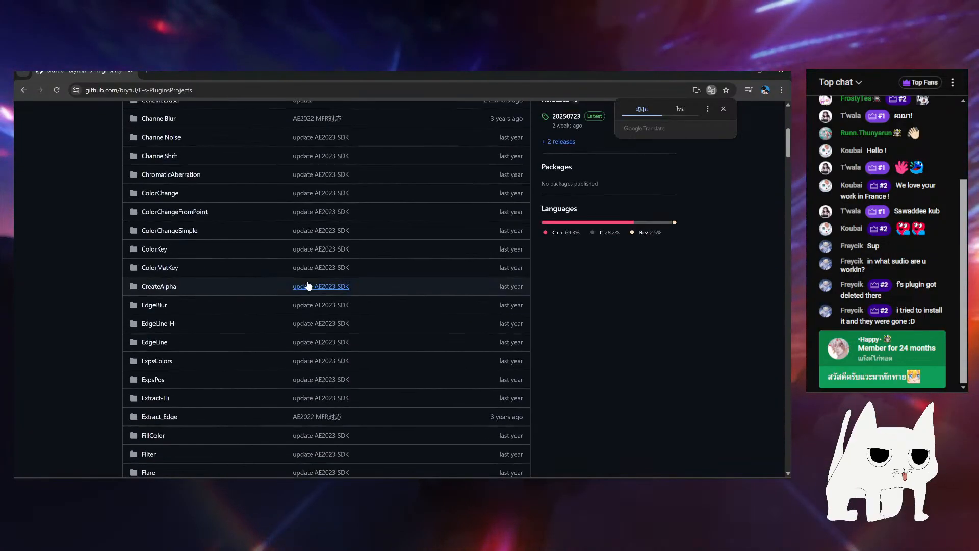
scroll(309, 285, "up", 4)
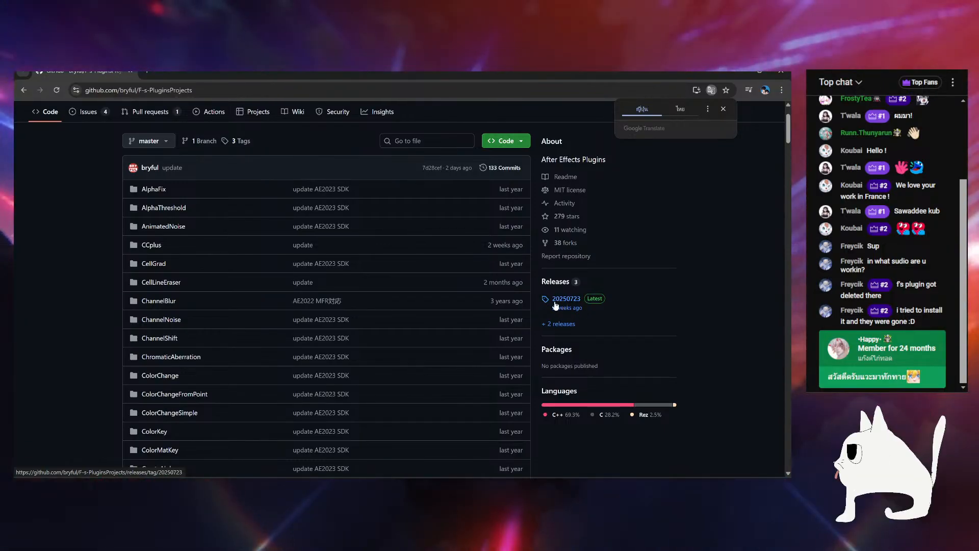
Open the 20250723 release and download FsPlugins20250723.zip, checking it in the recent downloads
left_click(560, 301)
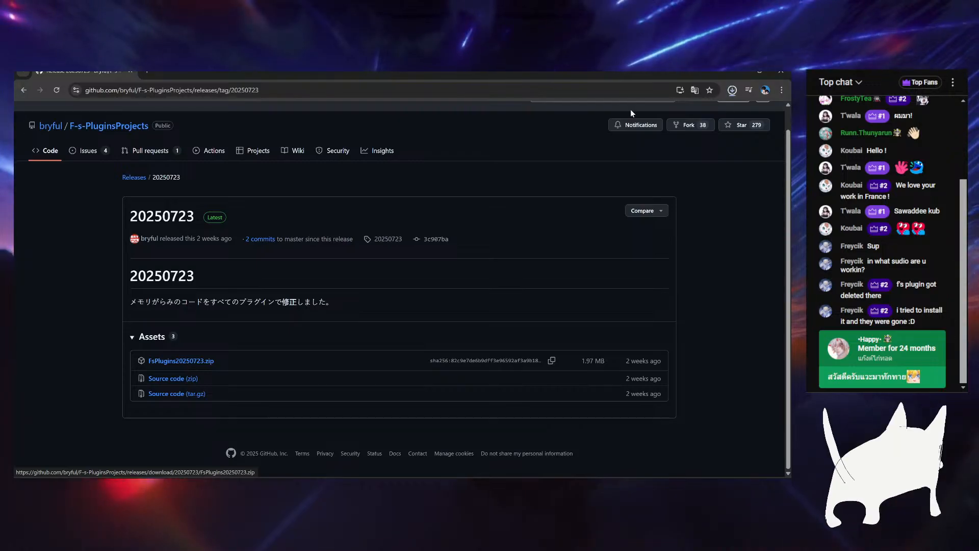
left_click(733, 92)
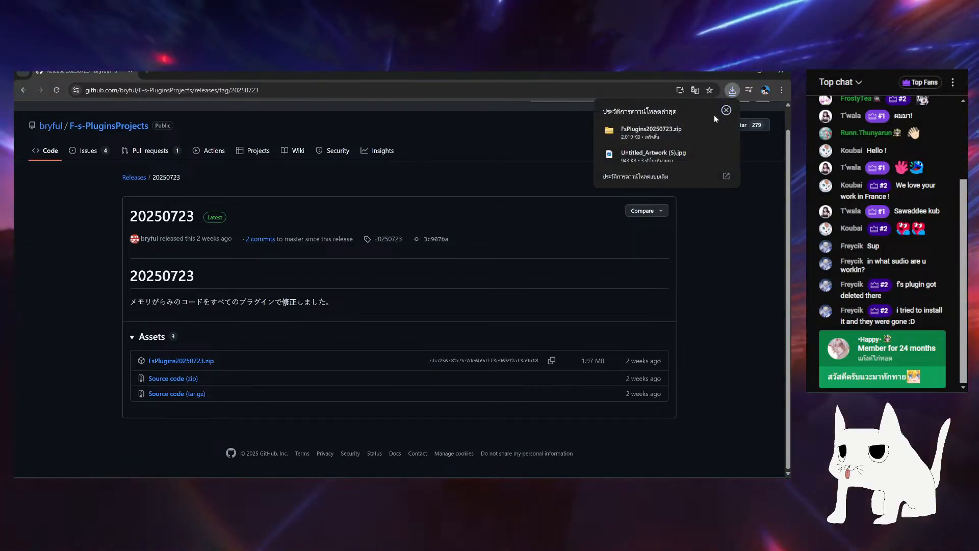
left_click(726, 111)
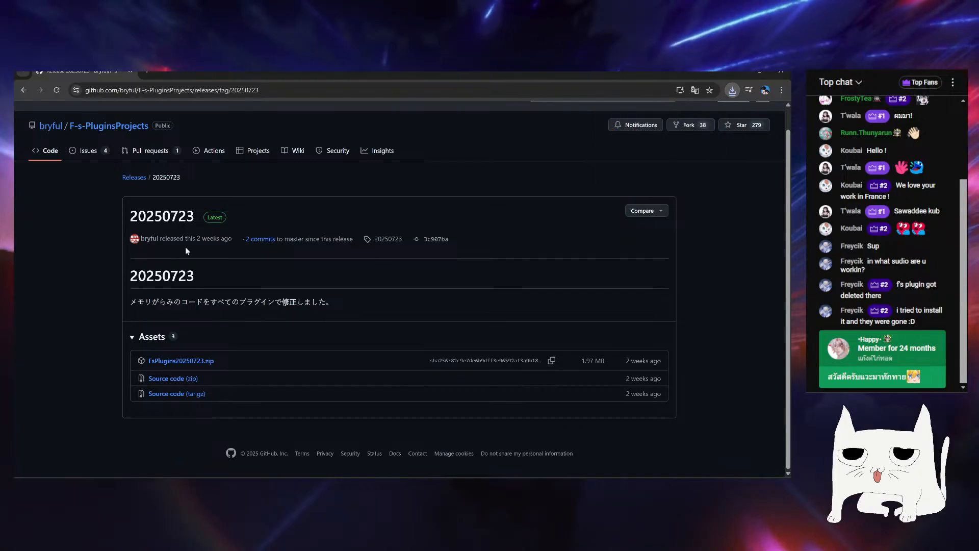
Return to the F-s-PluginsProjects repository page and review its plugin folder list, README and latest release entry
left_click(22, 91)
scroll(265, 255, "down", 5)
scroll(267, 255, "down", 3)
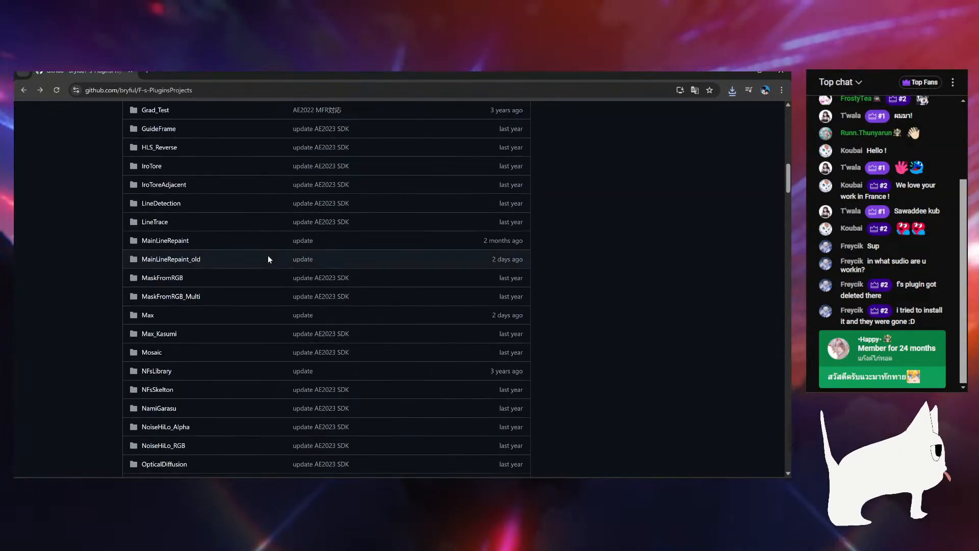
scroll(268, 255, "up", 10)
scroll(189, 245, "down", 20)
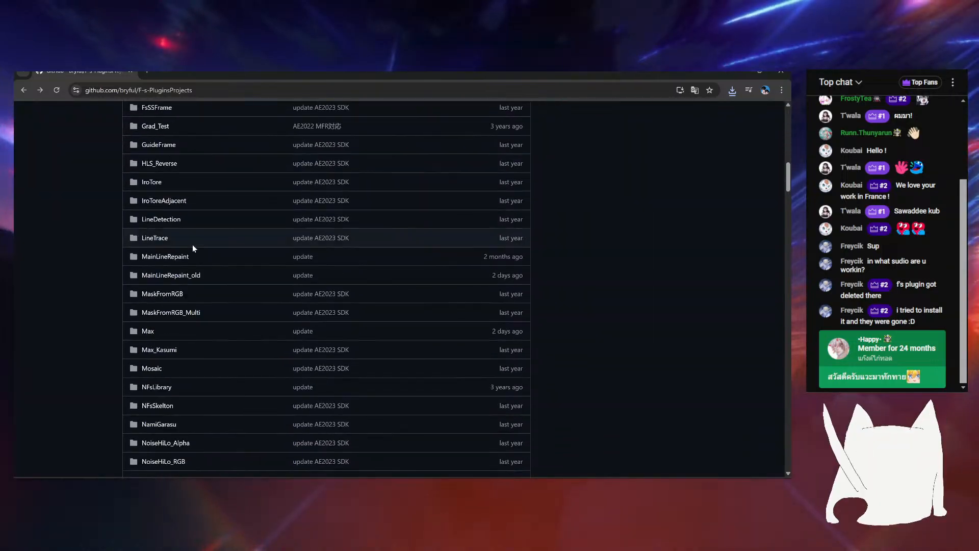
scroll(198, 237, "down", 10)
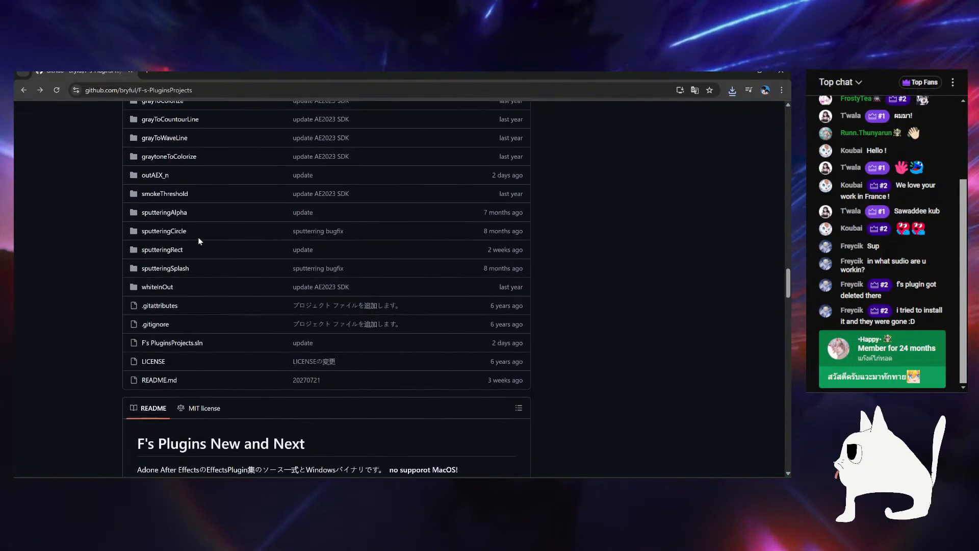
scroll(273, 249, "up", 20)
scroll(333, 250, "up", 12)
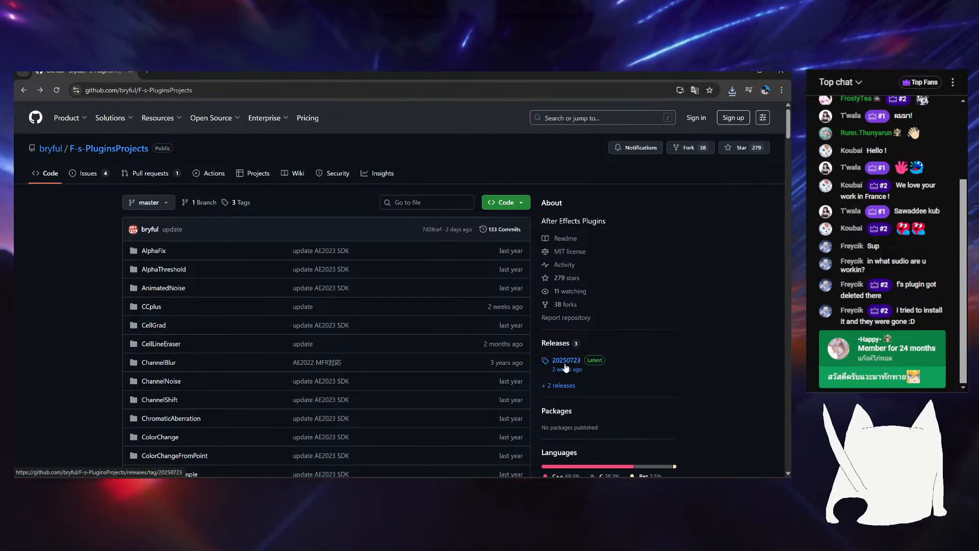
scroll(541, 257, "down", 12)
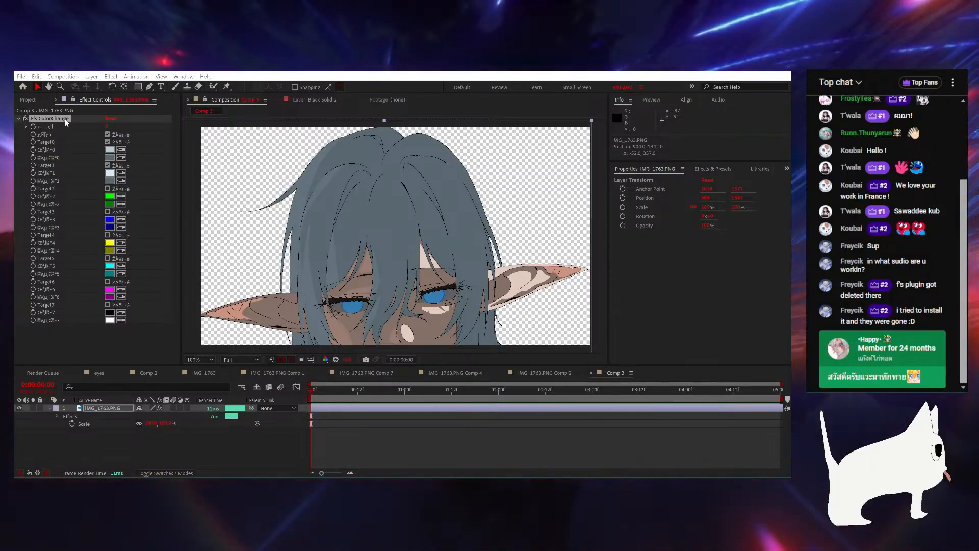
left_click(19, 118)
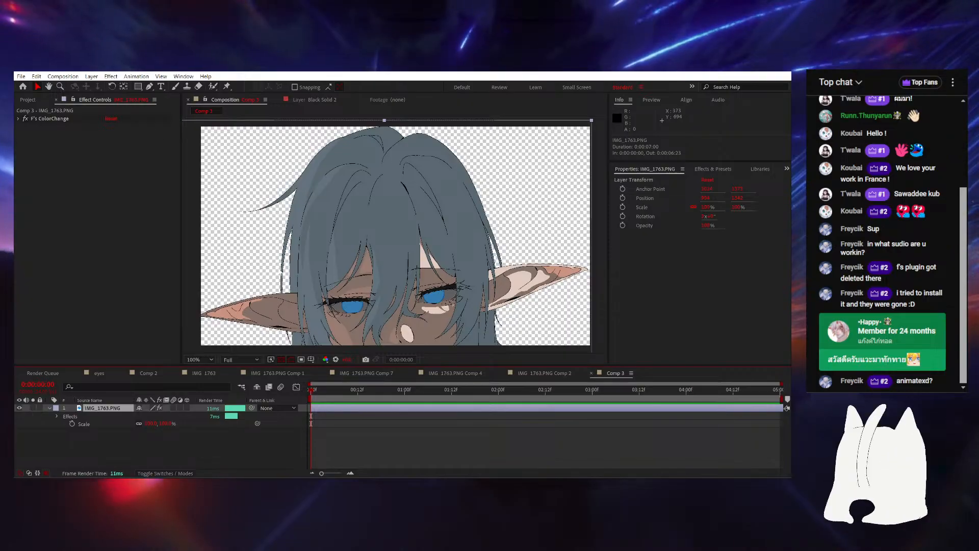
scroll(383, 213, "down", 4)
scroll(403, 207, "up", 2)
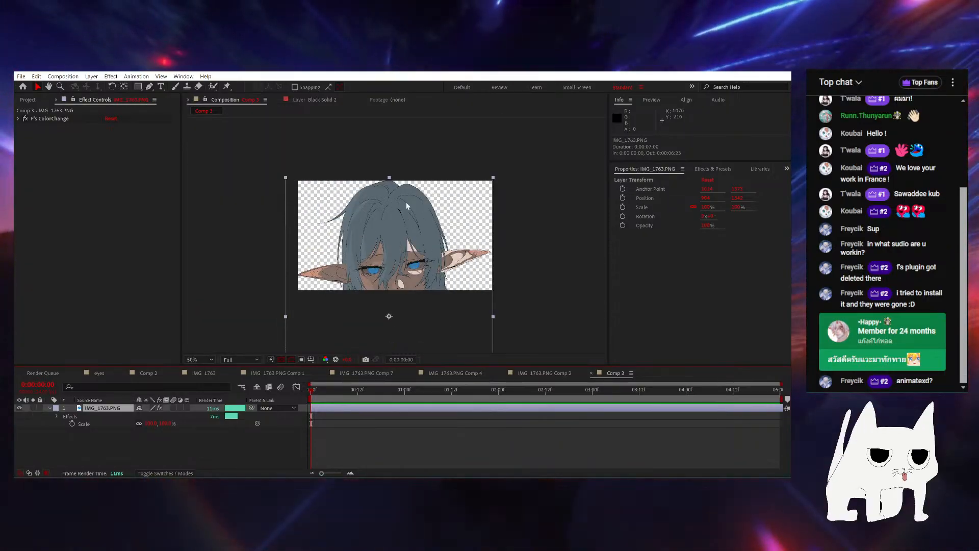
left_click(39, 408)
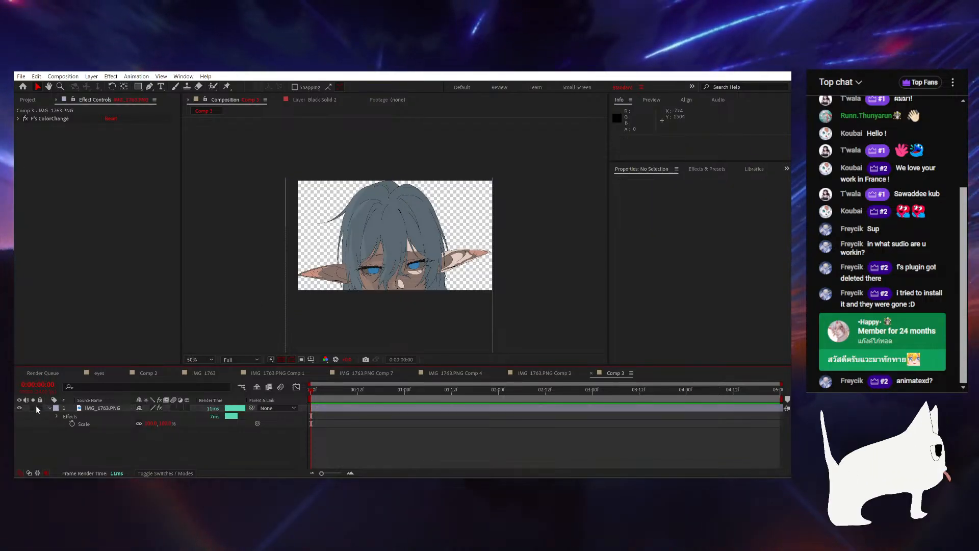
left_click(105, 409)
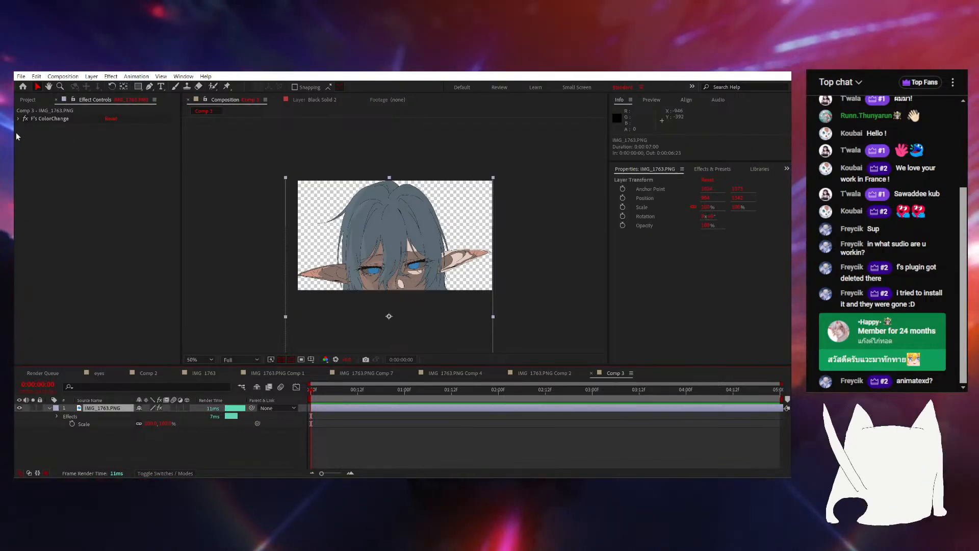
left_click(19, 119)
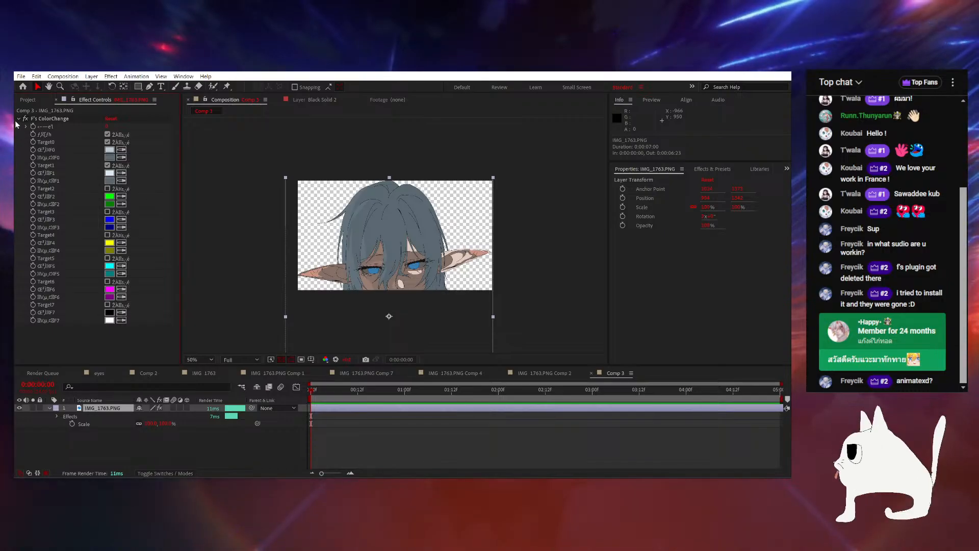
left_click(18, 119)
key("period")
left_click(259, 431)
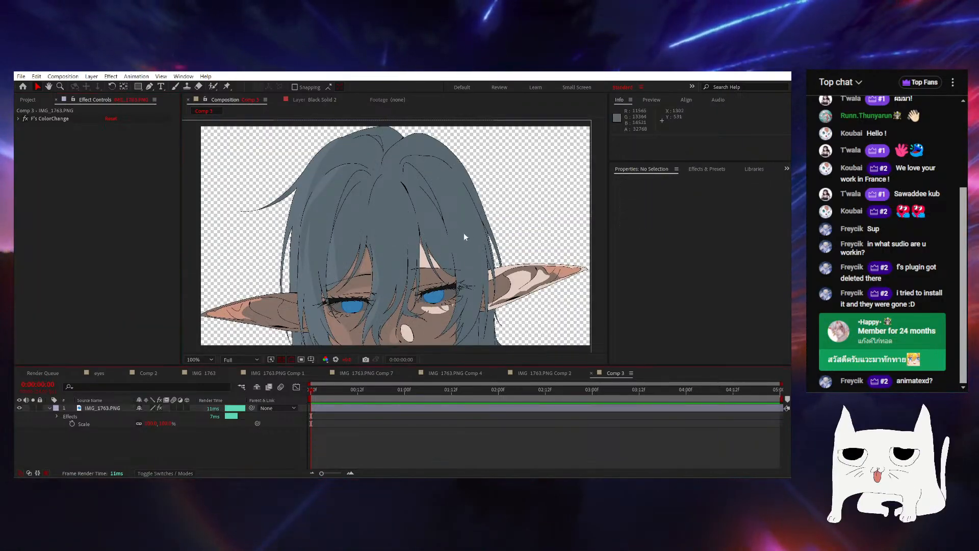
left_click_drag(447, 207, 436, 198)
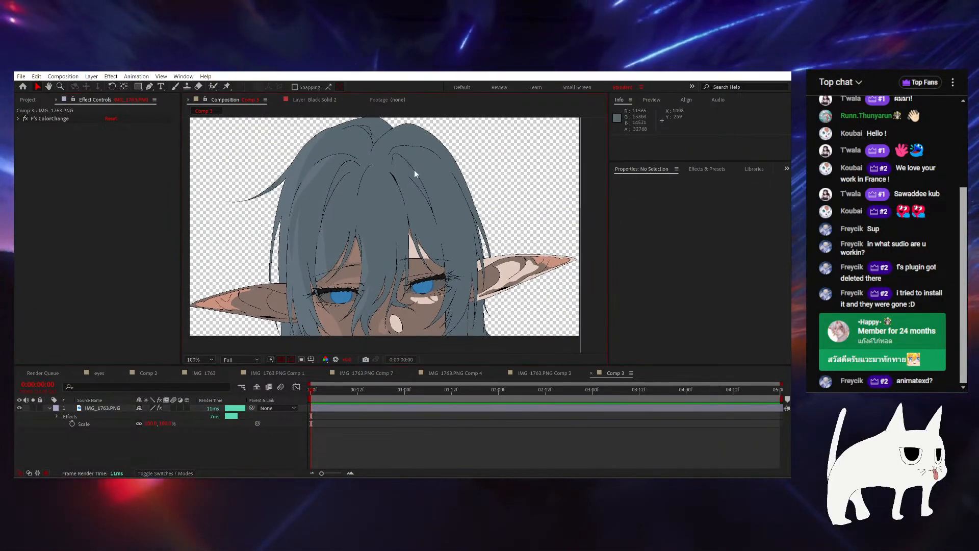
Duplicate the IMG_1763.PNG layer and delete F's ColorChange from the upper copy
left_click(119, 409)
key("ctrl+d")
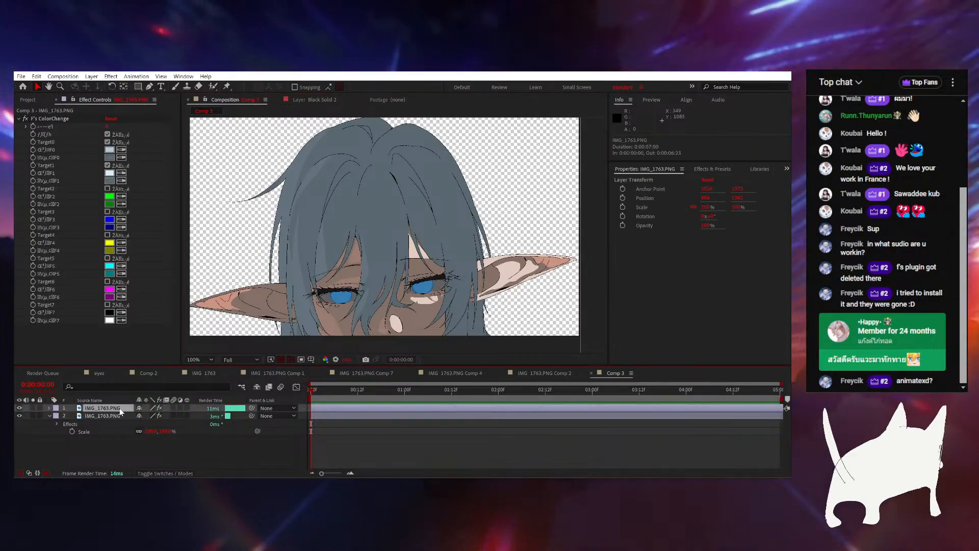
left_click(58, 117)
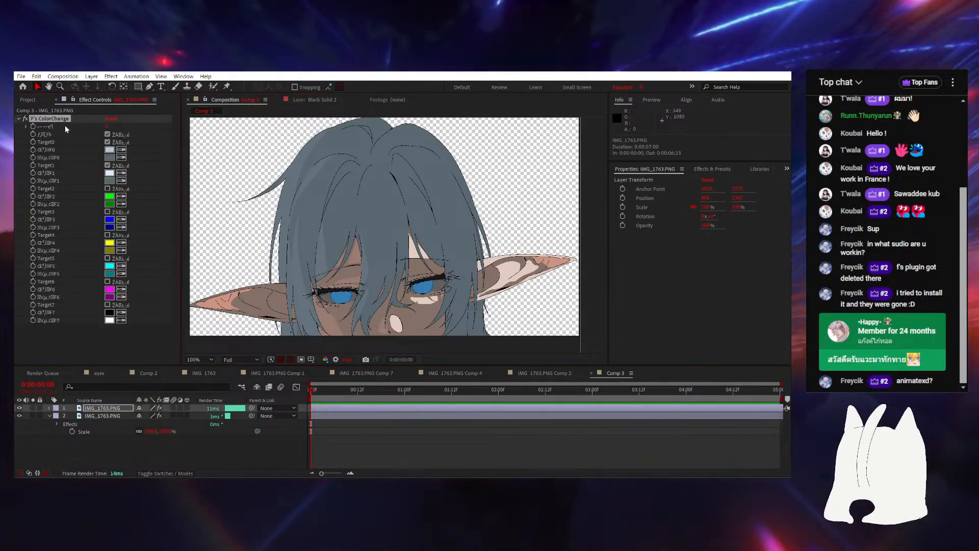
key("Delete")
left_click(93, 415, "shift")
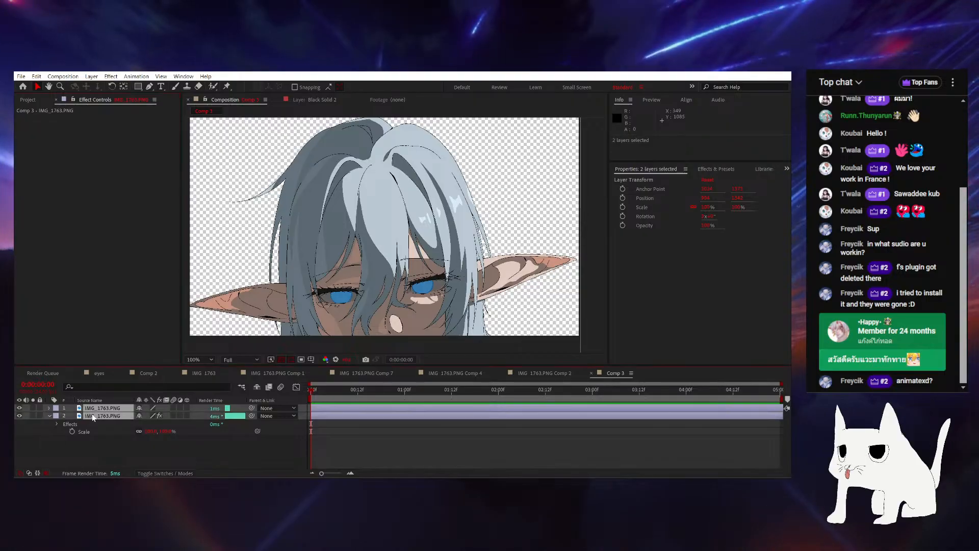
right_click(93, 418)
left_click(107, 422)
Duplicate the IMG_1763.PNG layer carrying F's ColorChange and solo the new copy together with the effect-free layer above it
left_click(106, 415)
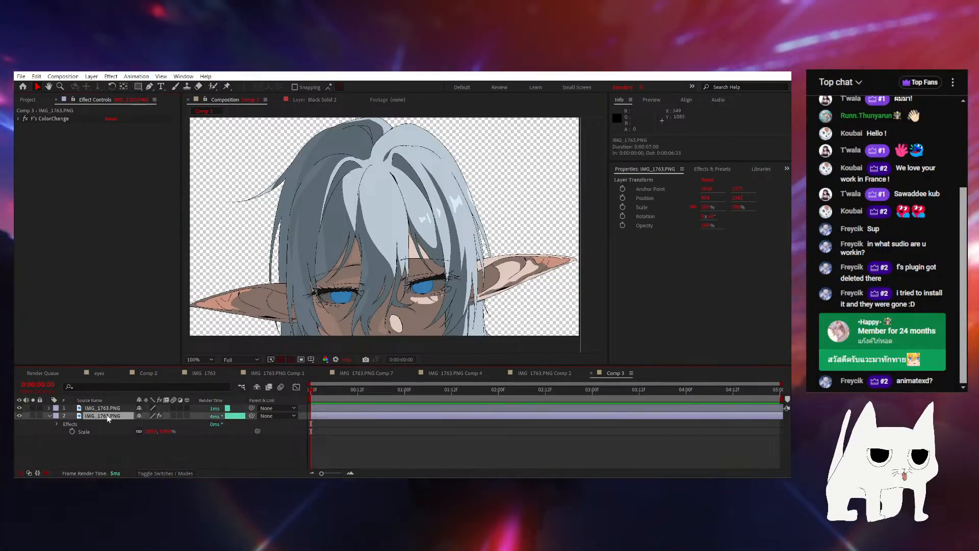
key("ctrl+d")
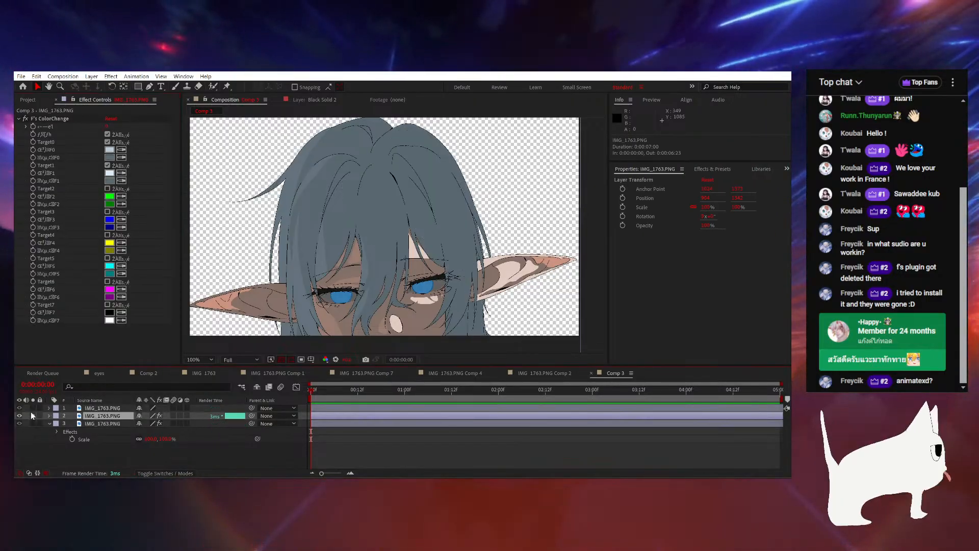
left_click(32, 416)
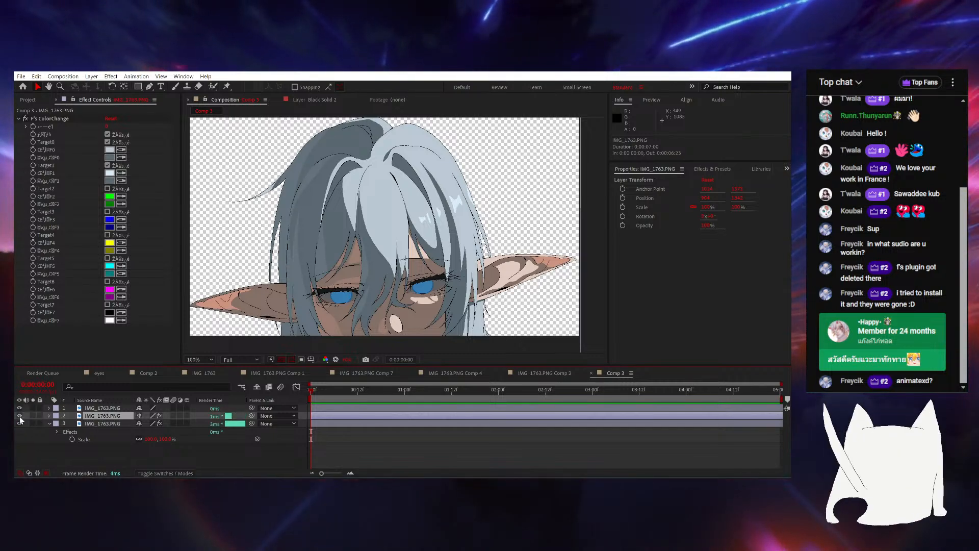
Pre-compose the two soloed IMG_1763.PNG layers, moving all attributes into the new composition and opening it
left_click(95, 408, "shift")
right_click(98, 410)
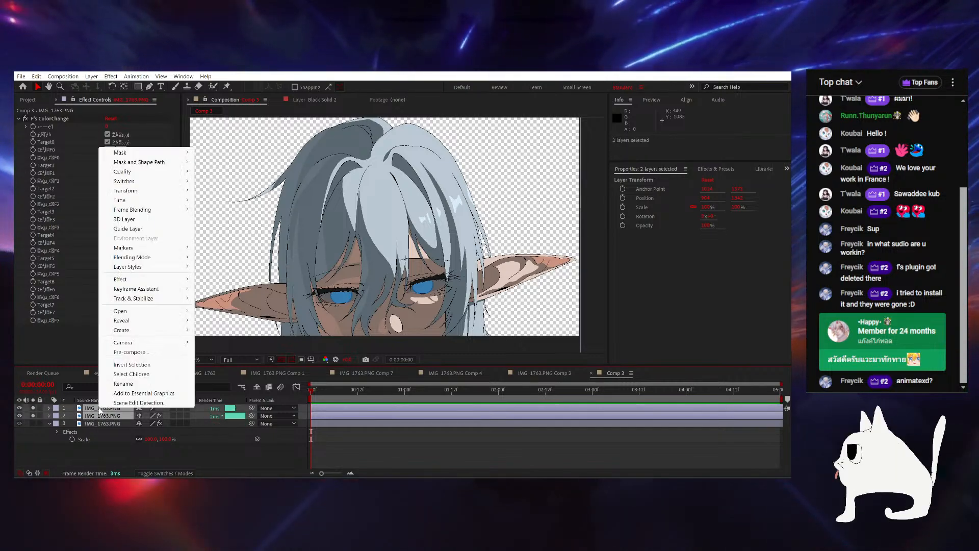
left_click(127, 352)
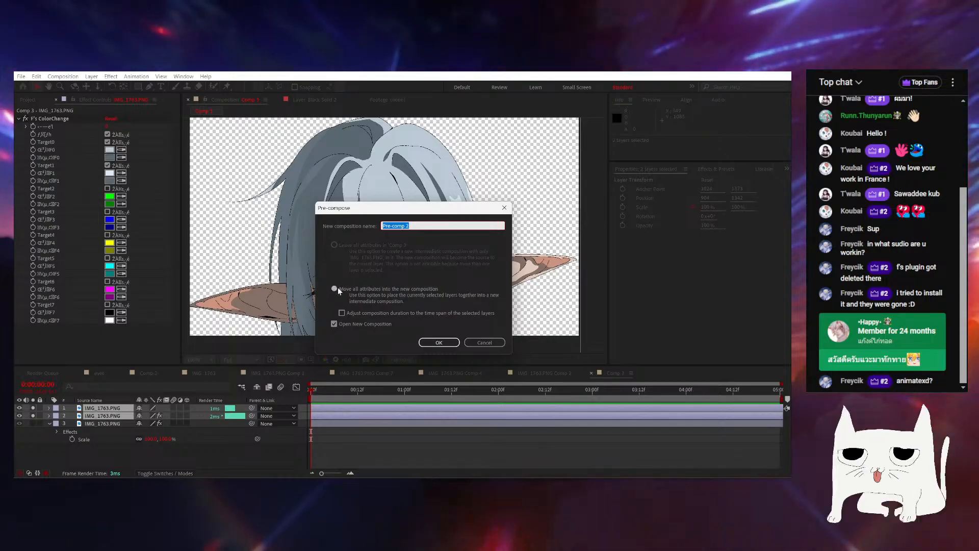
left_click(438, 342)
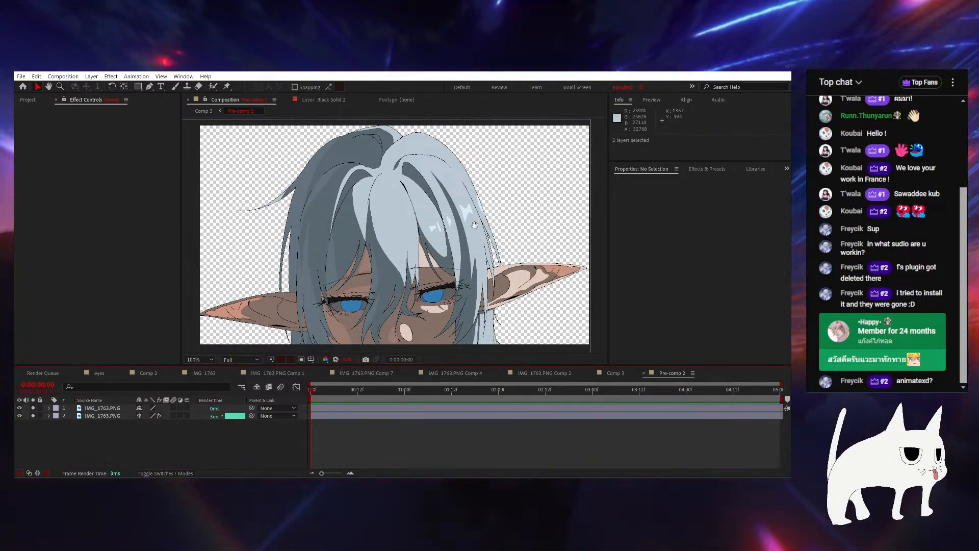
Solo the upper, effect-free IMG_1763.PNG layer and apply the Color Keep effect to it
left_click_drag(476, 193, 441, 155)
scroll(439, 225, "up", 1)
scroll(413, 204, "down", 1)
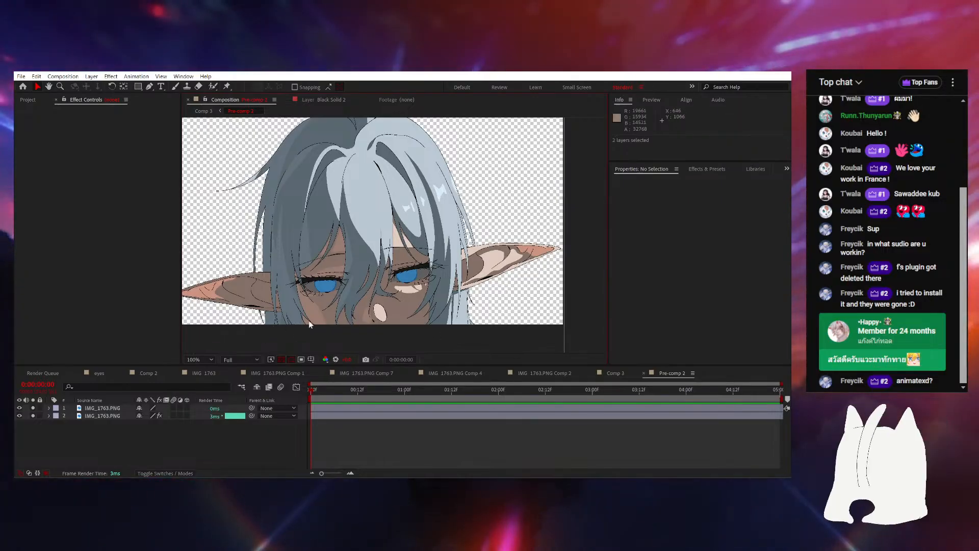
left_click_drag(309, 321, 357, 303)
left_click_drag(463, 238, 411, 295)
left_click(122, 409)
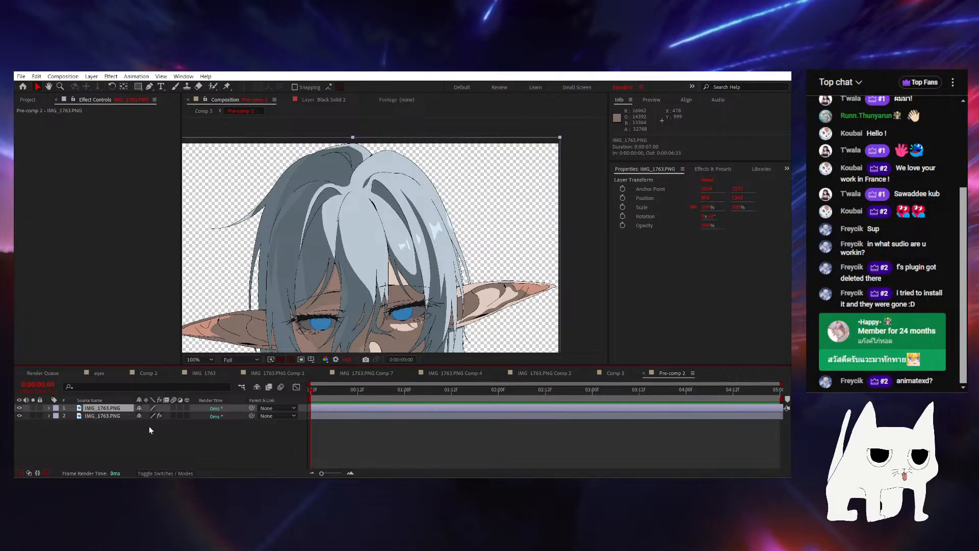
left_click(78, 416)
left_click(83, 409)
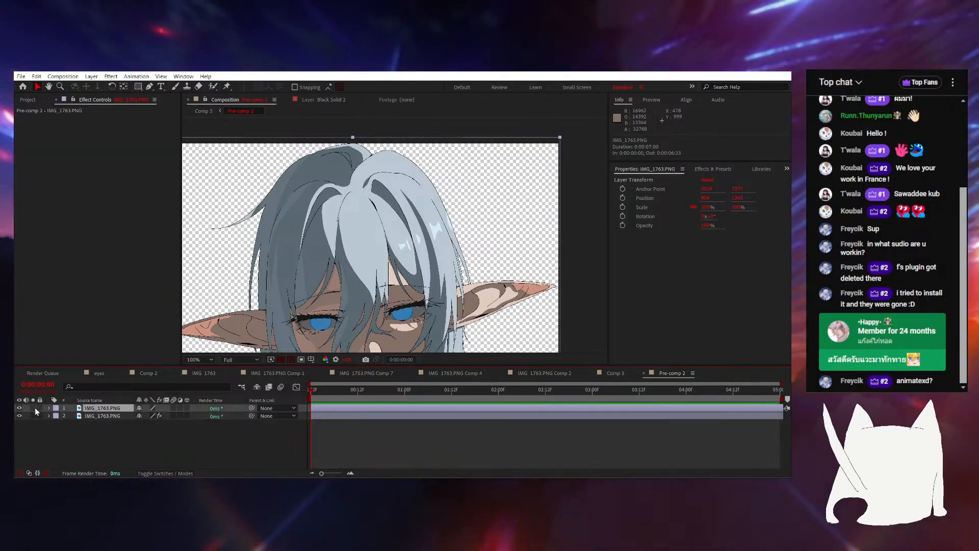
left_click(34, 408)
key("ctrl+space")
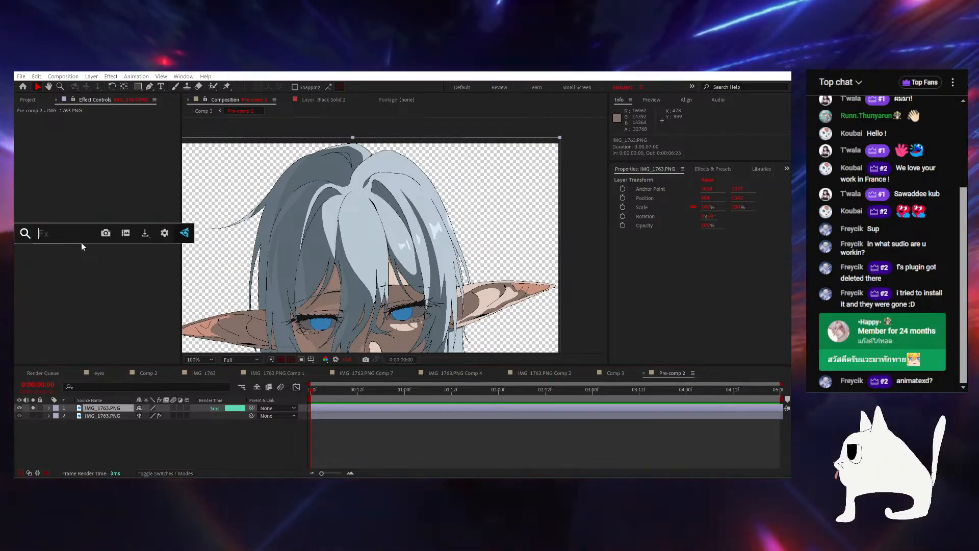
type("color")
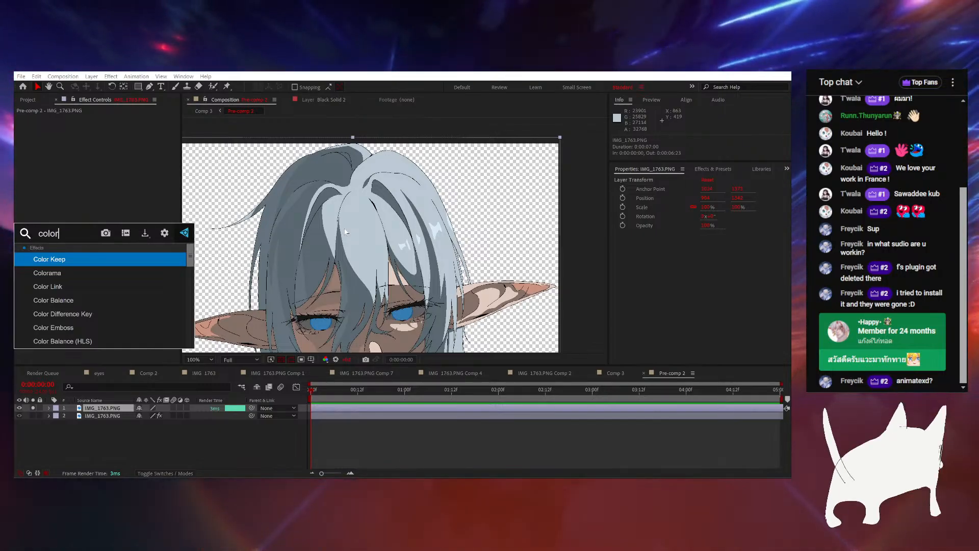
left_click(121, 262)
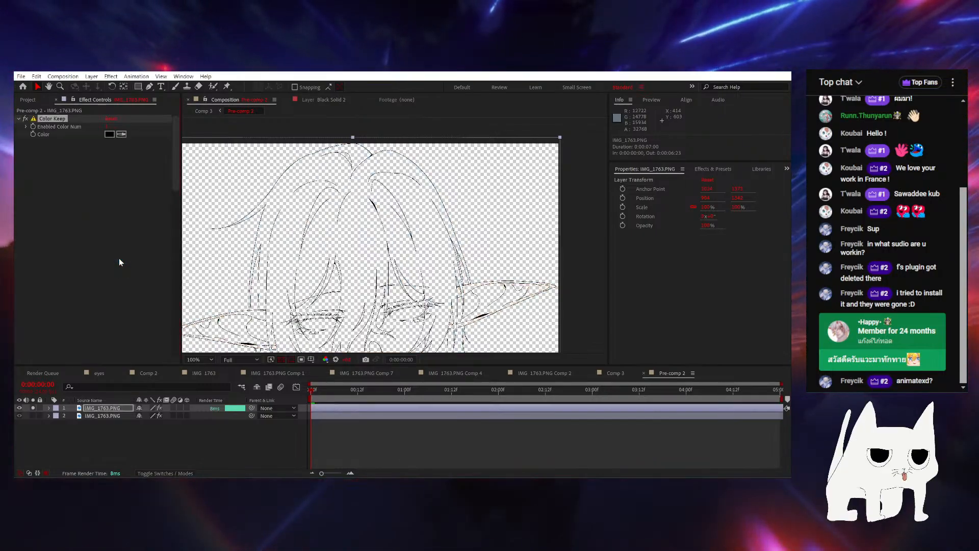
Set Color Keep's Enabled Color Num to 2 and sample the light blue and dark grey-blue hair colors from the image
left_click(25, 119)
left_click(108, 126)
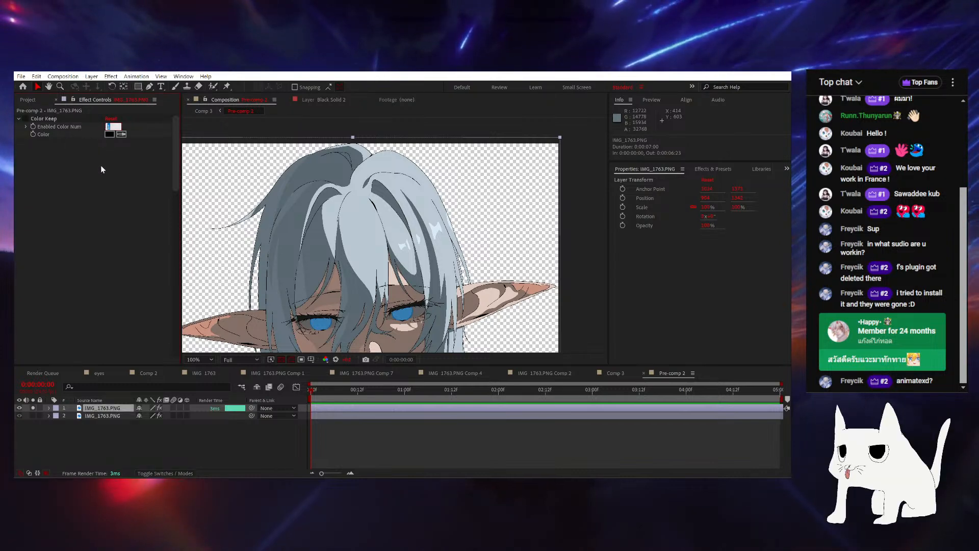
type("2")
key("Return")
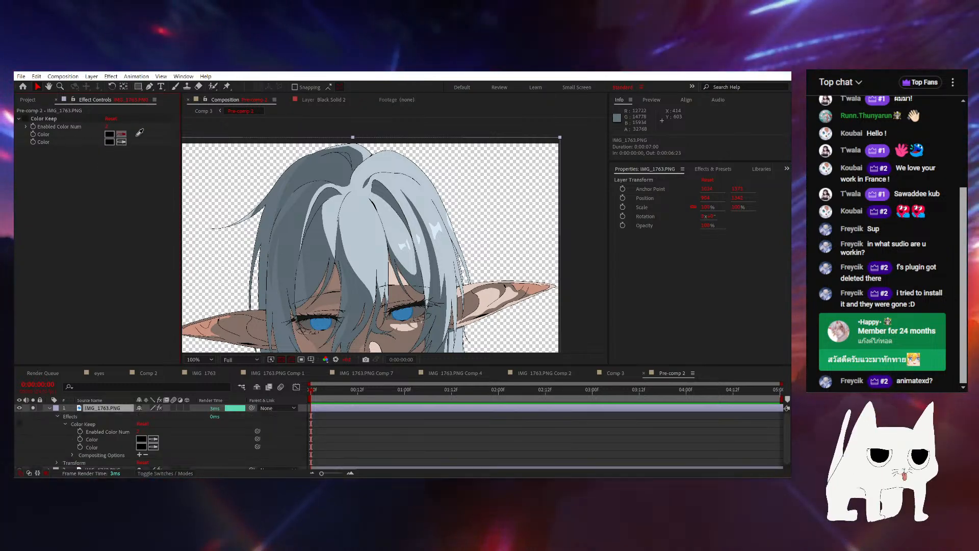
left_click(324, 240)
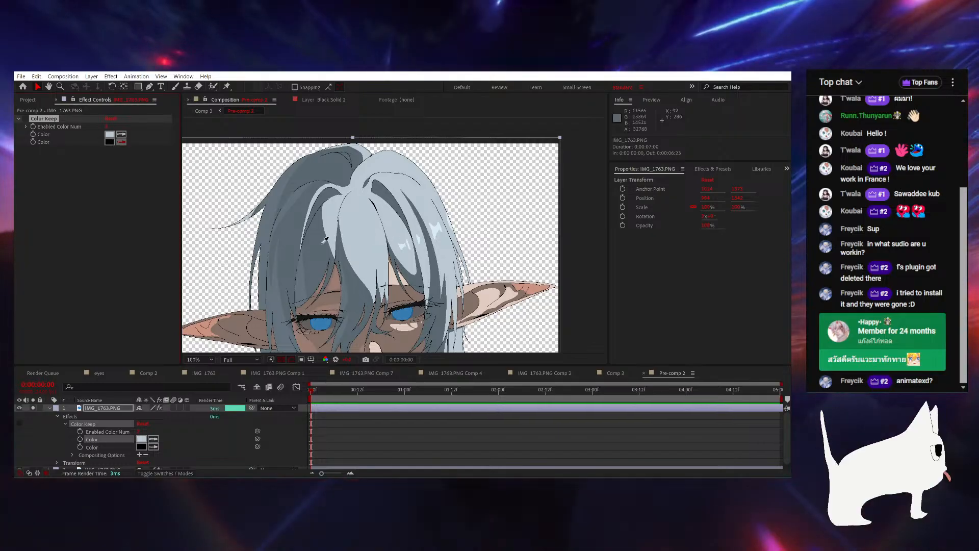
left_click(16, 88)
left_click(26, 119)
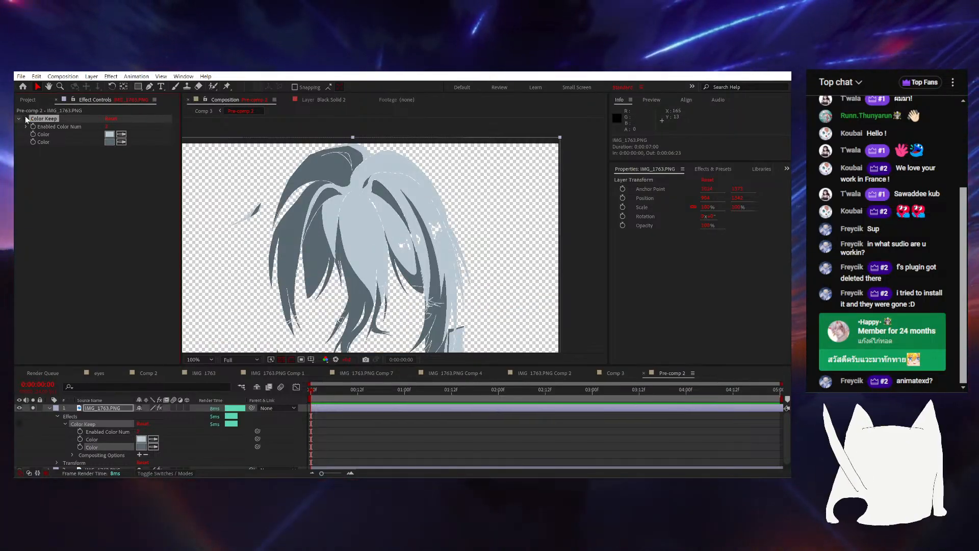
Compare the character's hair with Color Keep switched on and off, leaving the effect enabled
left_click(26, 119)
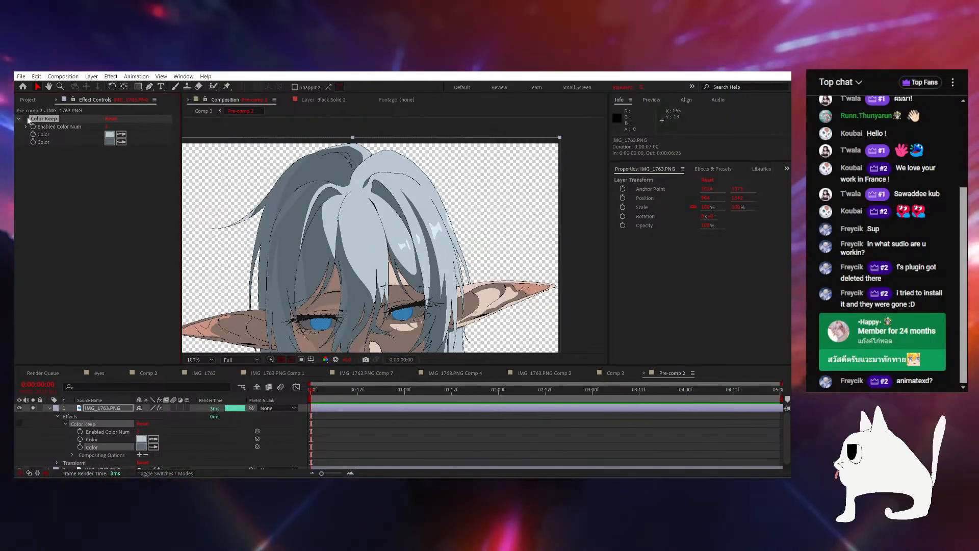
left_click(27, 121)
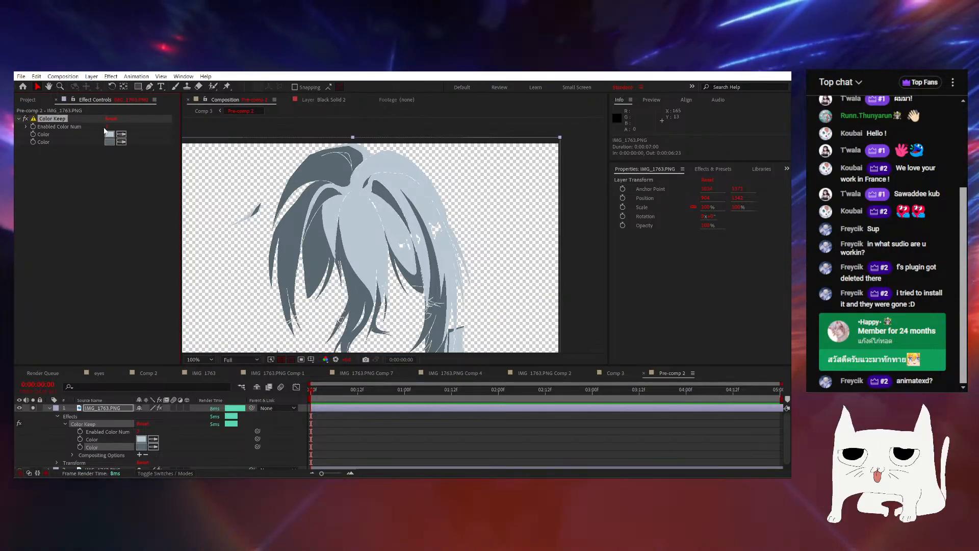
left_click_drag(107, 127, 98, 128)
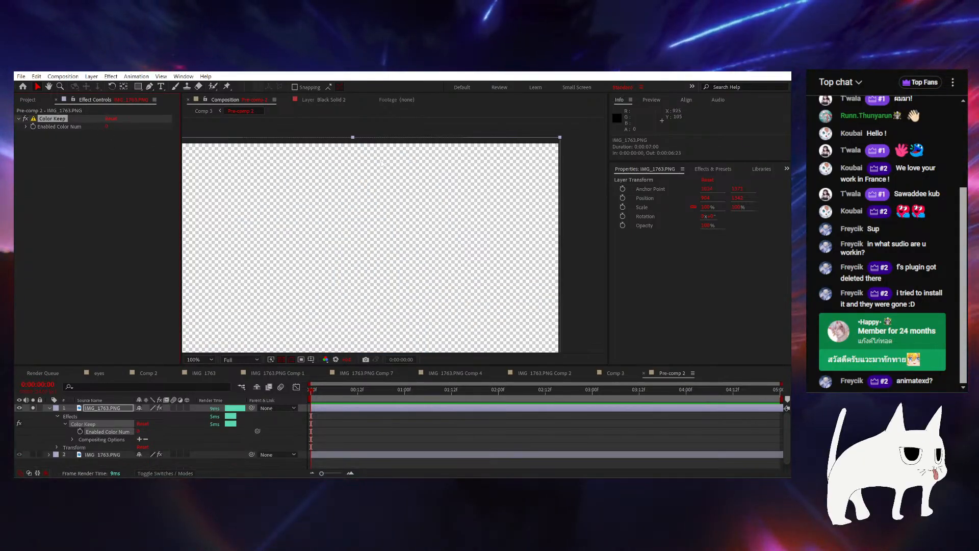
key("ctrl+z")
left_click(25, 119)
left_click(26, 119)
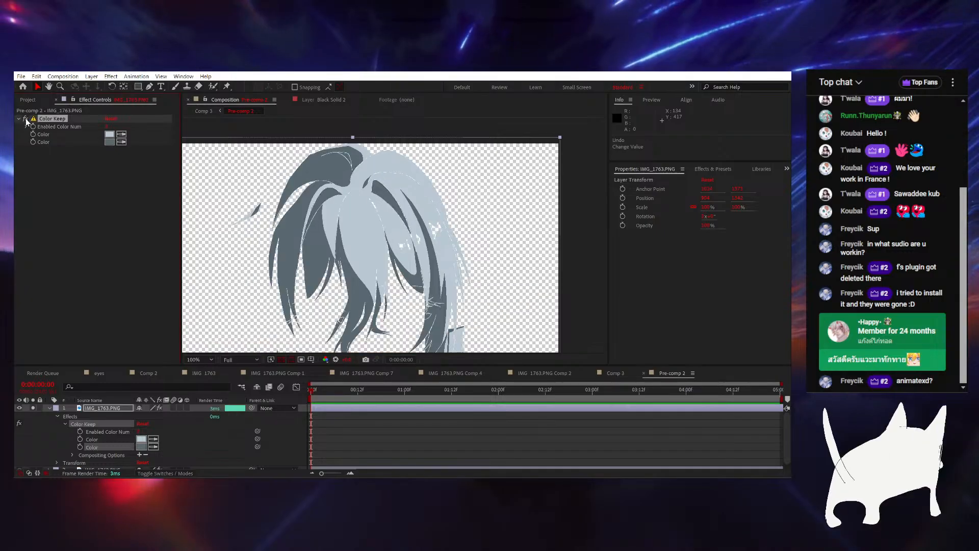
left_click(26, 118)
left_click(26, 118)
left_click(25, 118)
left_click(26, 119)
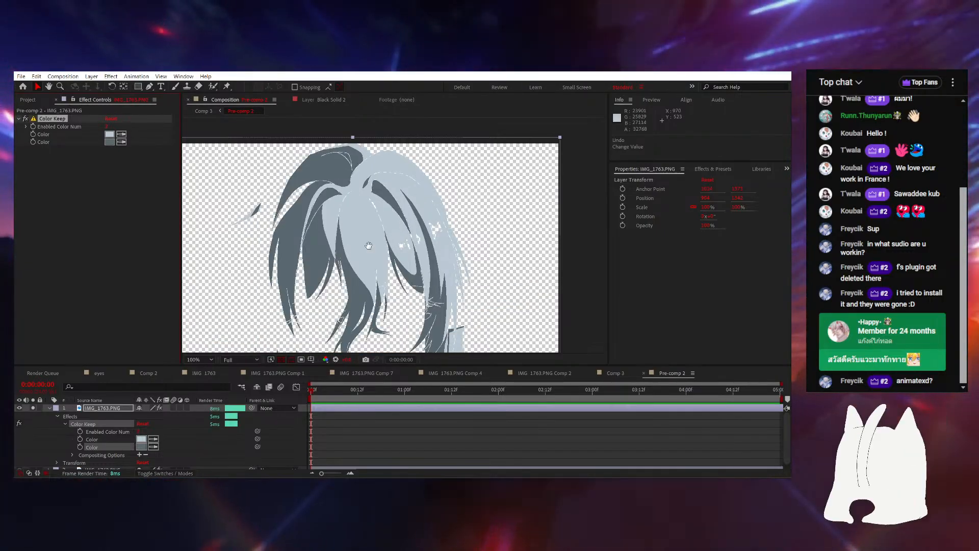
left_click_drag(336, 249, 373, 232)
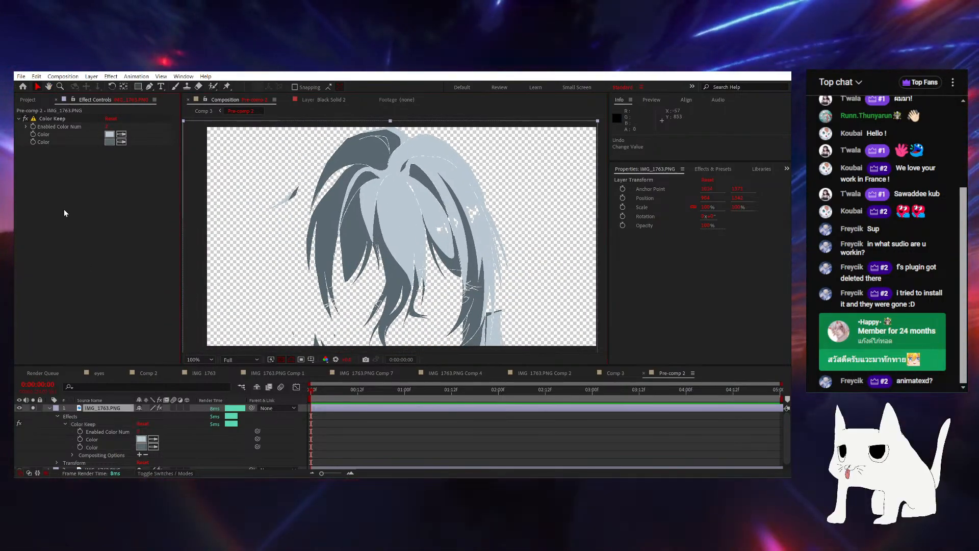
Find F's SelectedBlur in the effect search and add it beneath Color Keep on the soloed layer
key("ctrl+space")
type("selc")
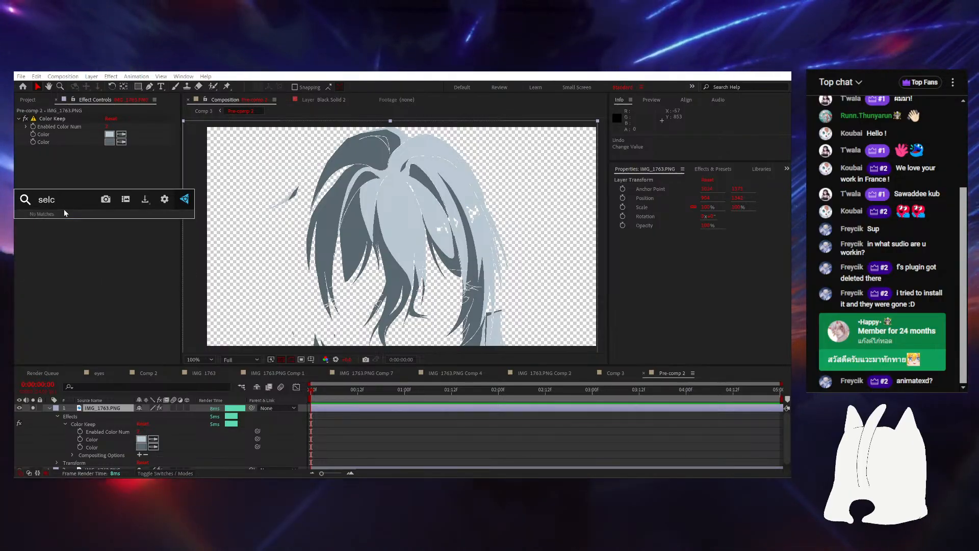
key("BackSpace")
type("ec")
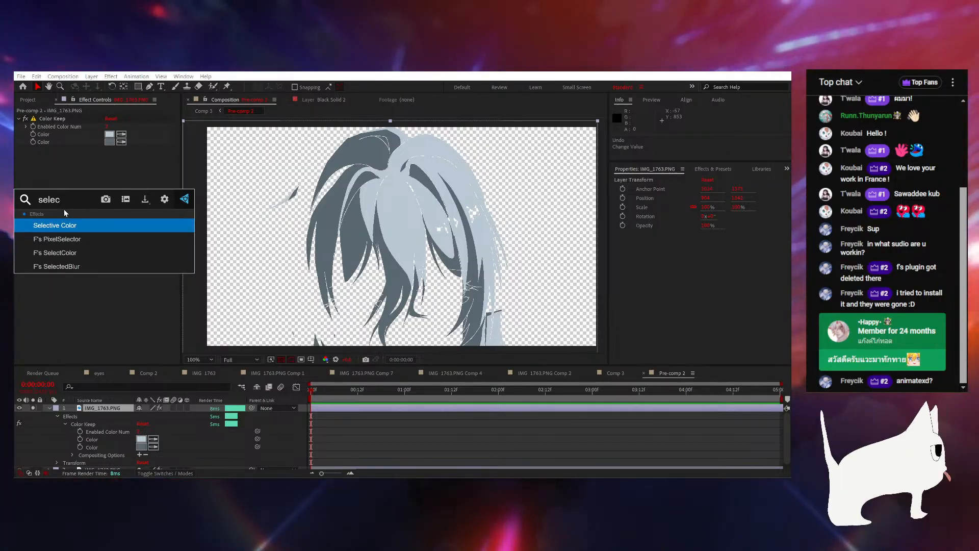
key("Down")
key("Down")
key("Down")
key("Return")
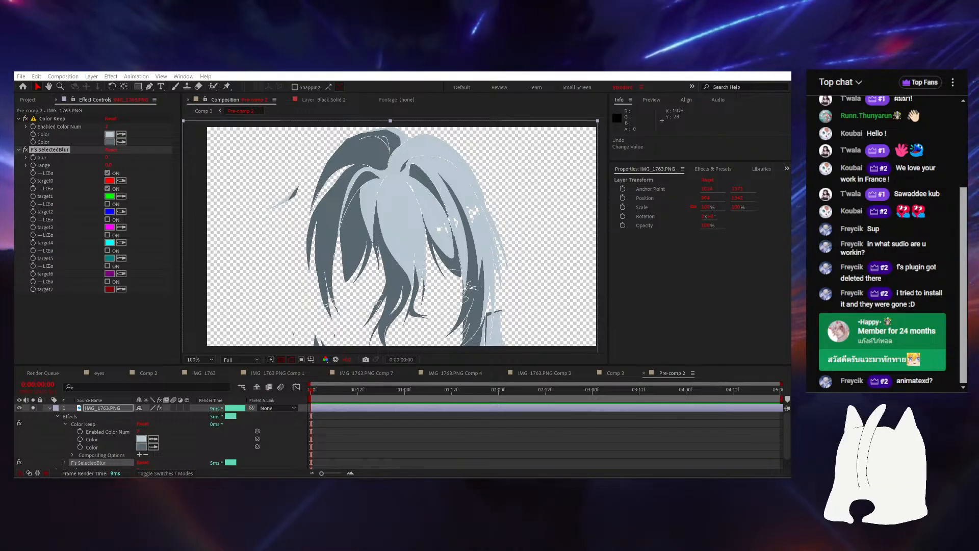
Sample Color Keep's light and dark hair colors into target0 and target1 of F's SelectedBlur
left_click(122, 181)
left_click(110, 134)
left_click(122, 197)
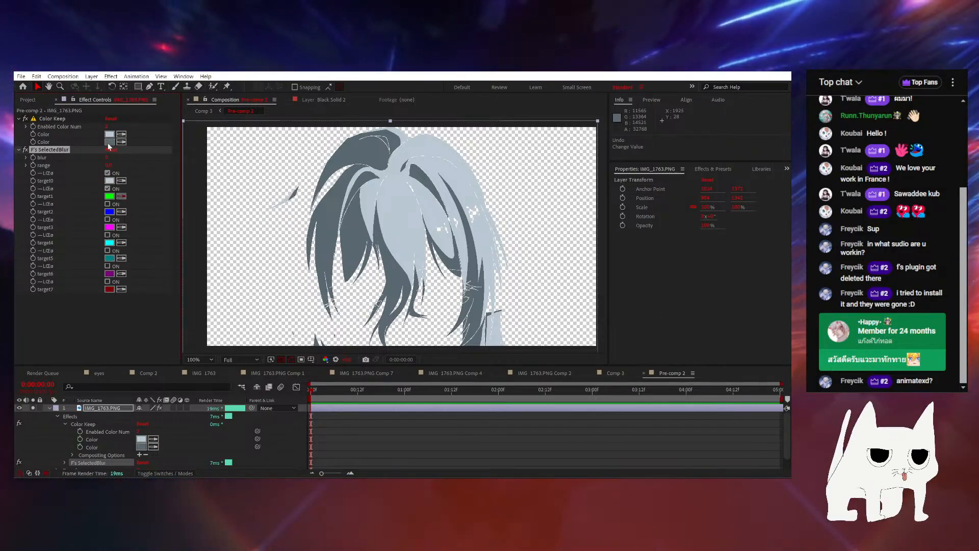
left_click(110, 143)
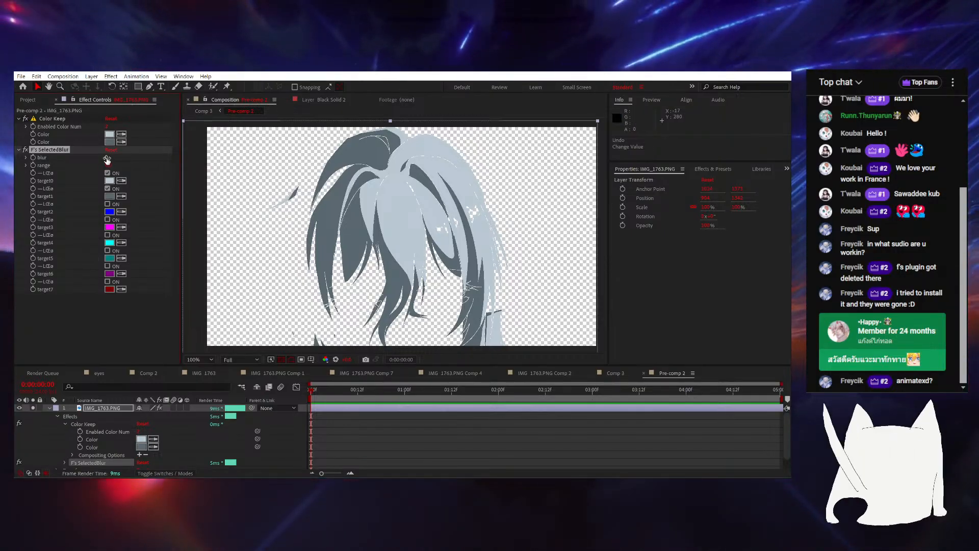
Set the blur amount of F's SelectedBlur to 20 and inspect the softened hair shading up close
left_click(107, 158)
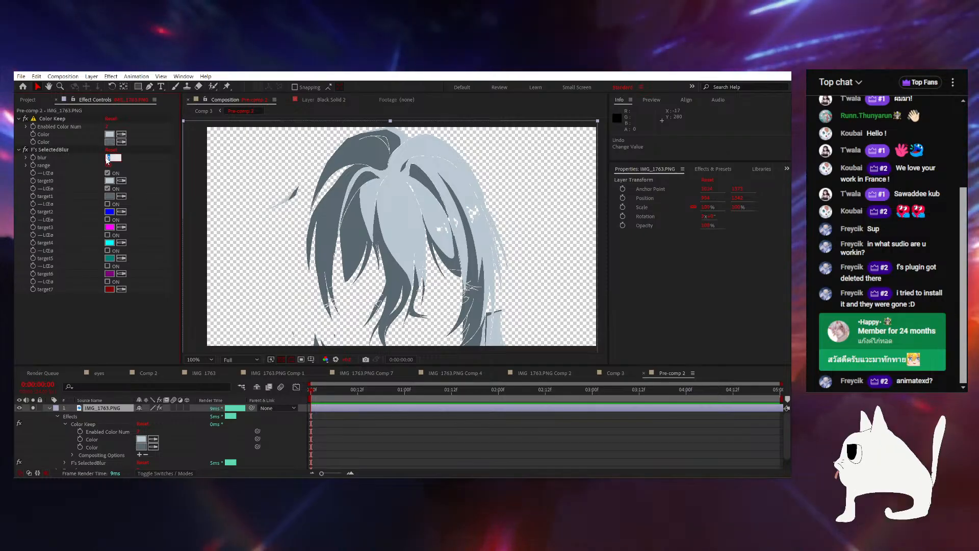
type("20")
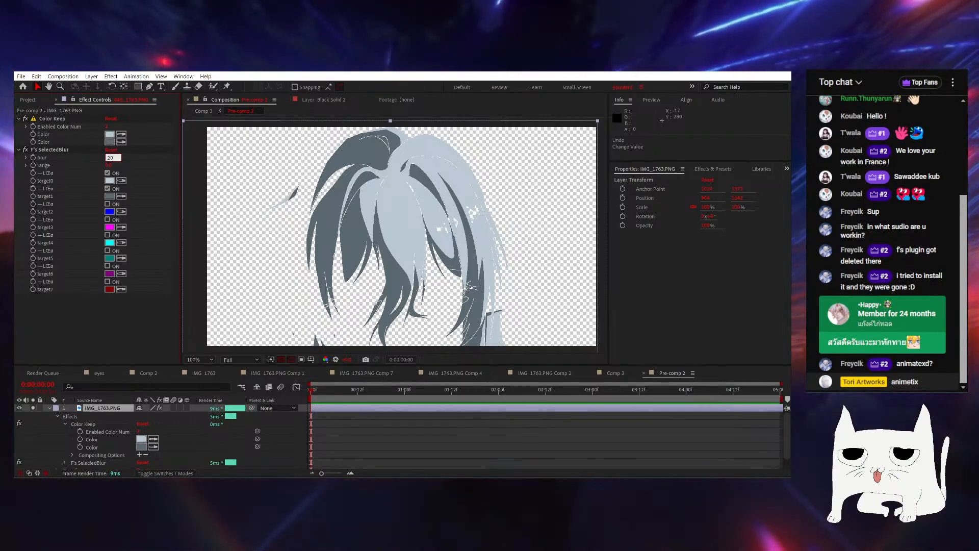
key("Return")
scroll(399, 220, "up", 1)
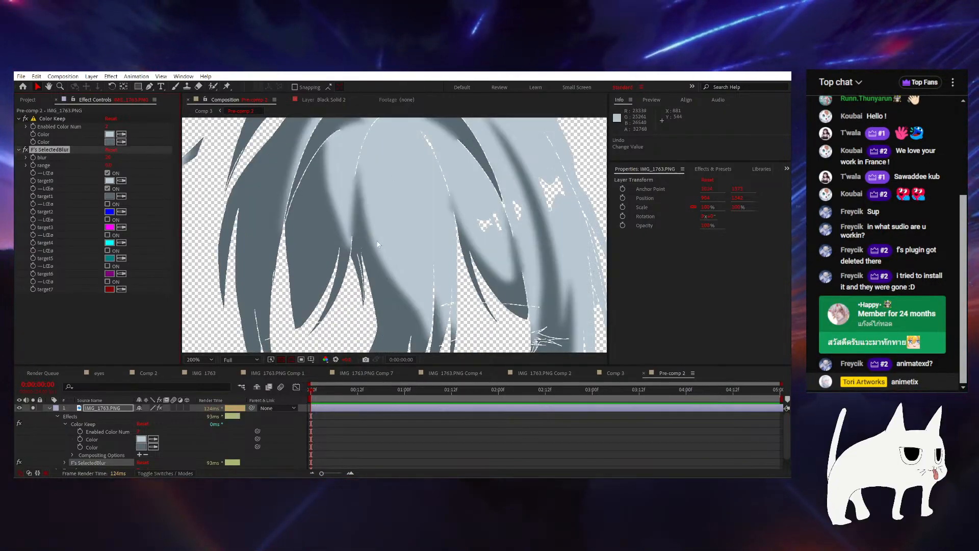
Collapse the upper layer's properties and unsolo it so both IMG_1763.PNG layers display together
left_click(49, 408)
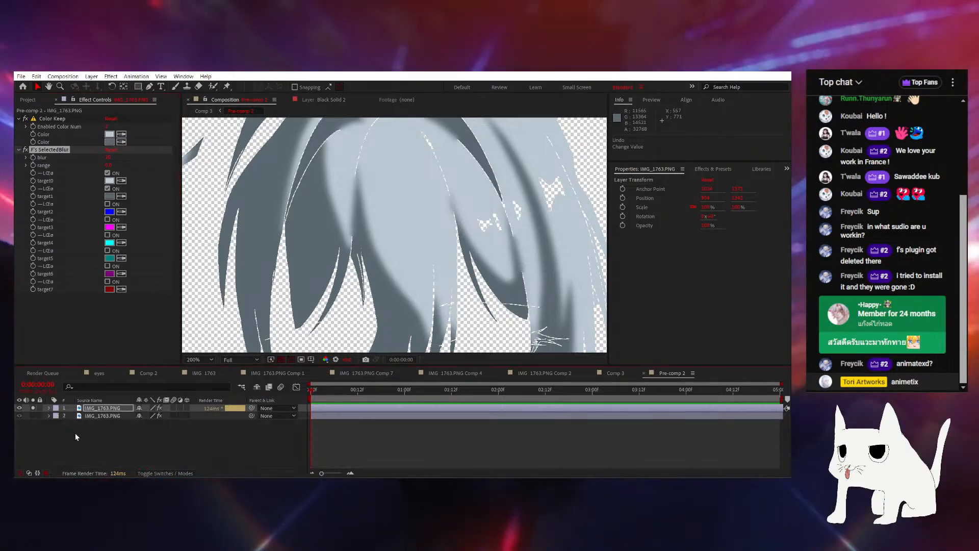
left_click(32, 408)
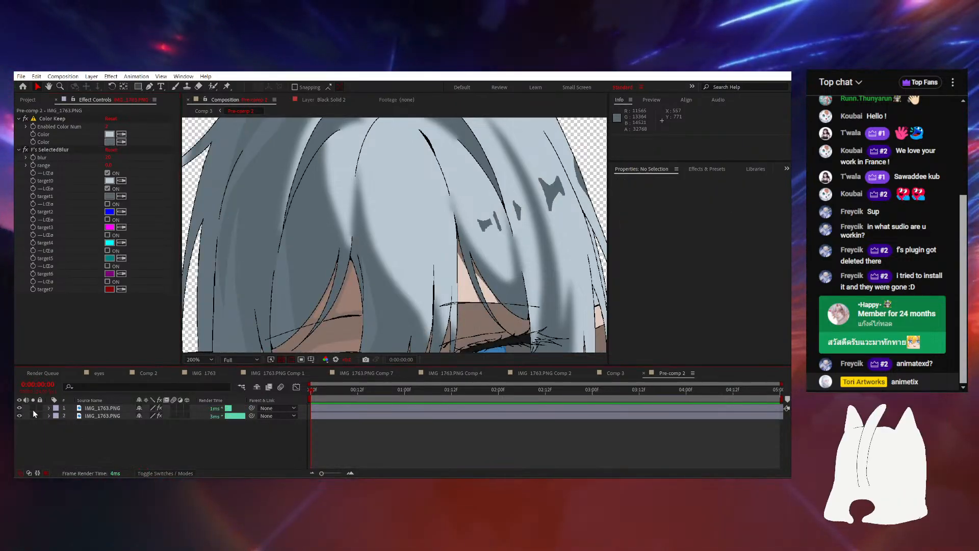
scroll(387, 232, "down", 1)
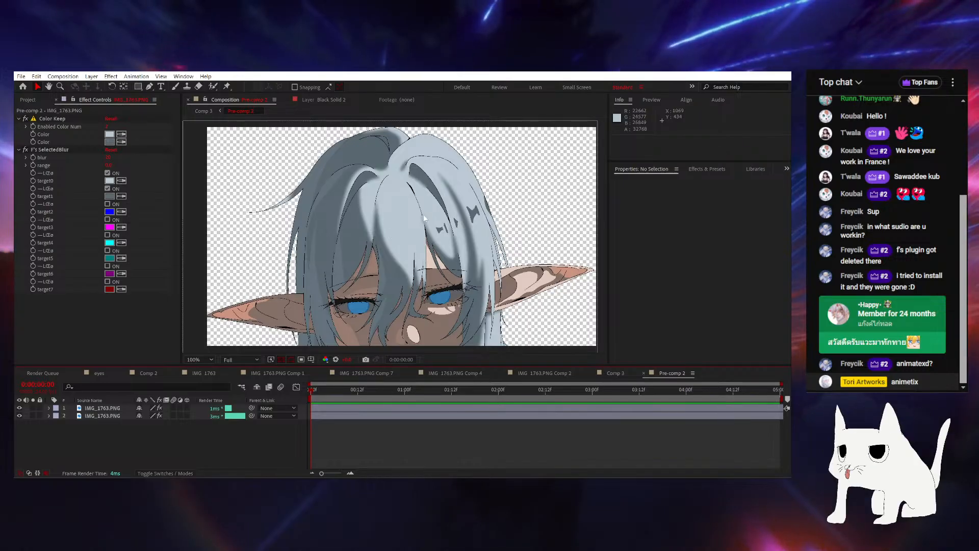
Draw a closed three-point mask with the Pen tool over the central bang's shadow edge on the upper IMG_1763.PNG layer
left_click(151, 87)
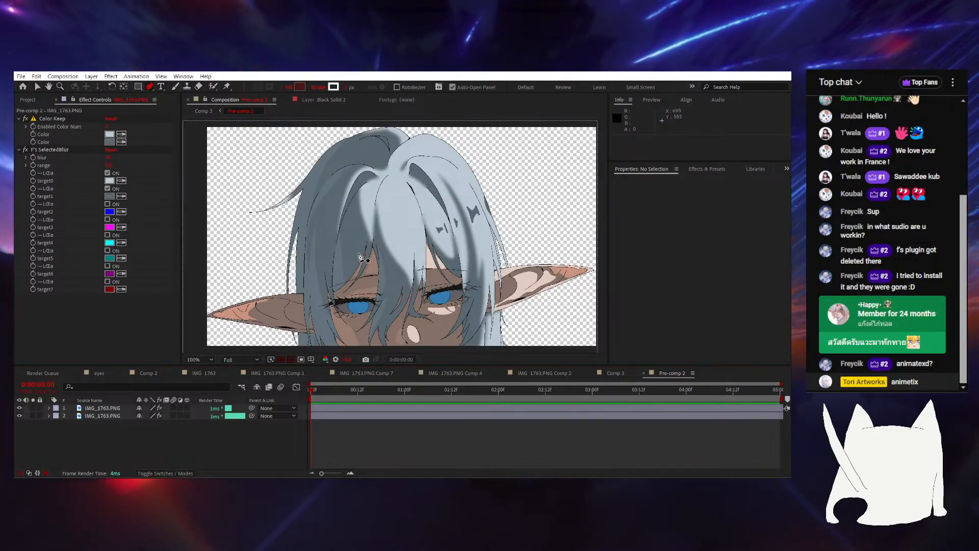
key("v")
left_click(382, 217)
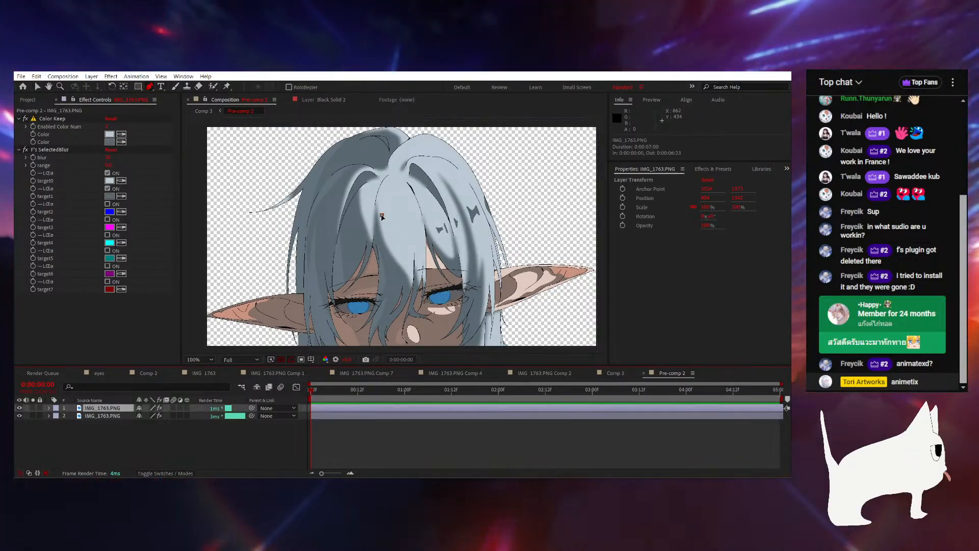
left_click_drag(379, 245, 411, 264)
left_click(381, 215)
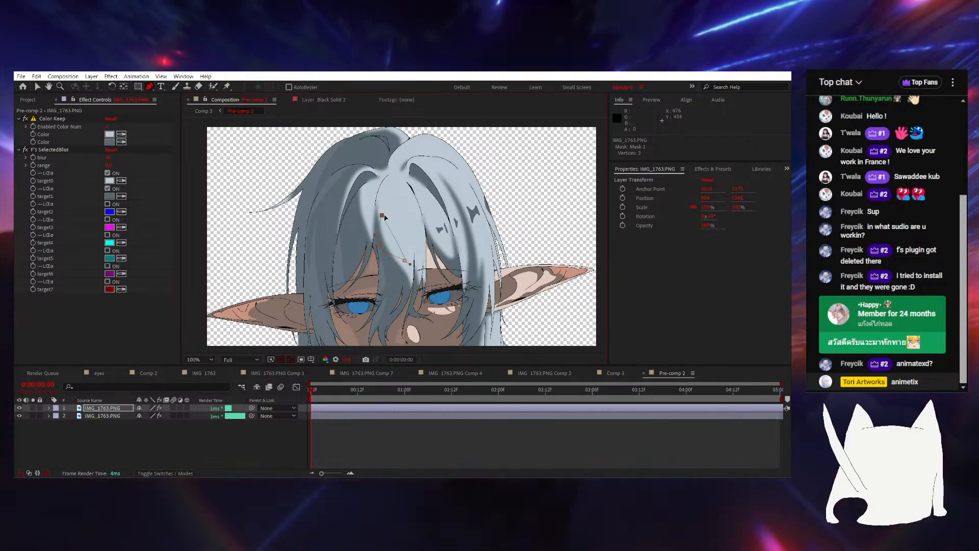
key("period")
Replace F's ColorChange on the lower IMG_1763.PNG layer with a copy of the upper layer's Color Keep effect
left_click(46, 414)
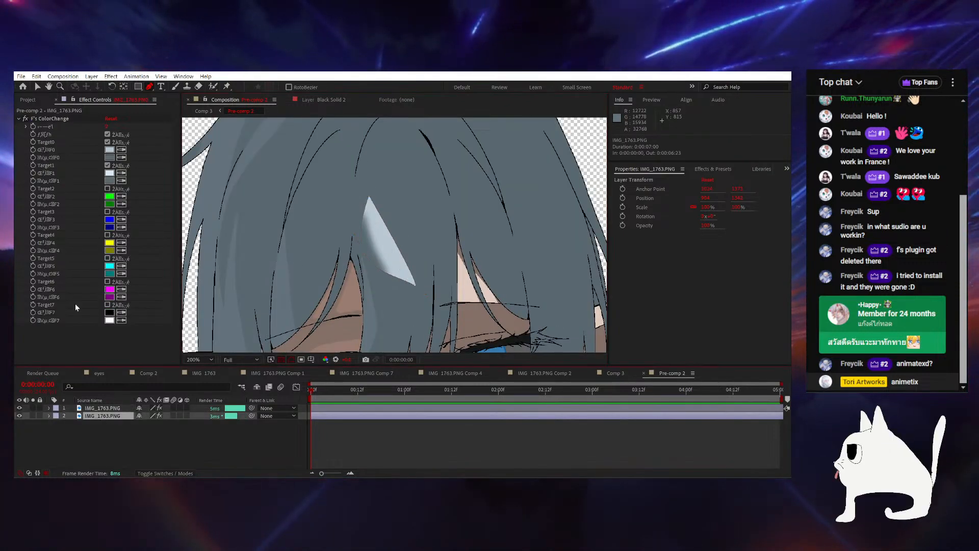
left_click(75, 408)
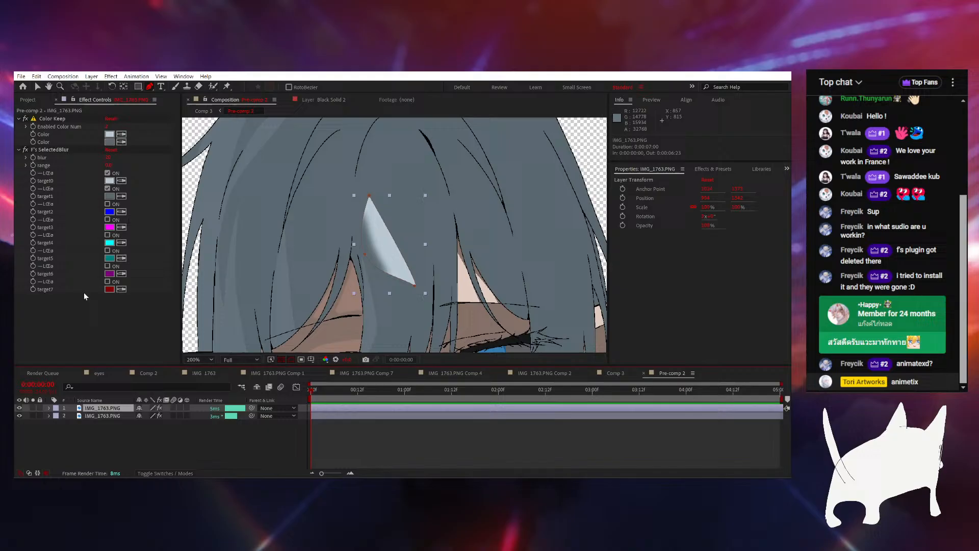
left_click(67, 119)
left_click(76, 416)
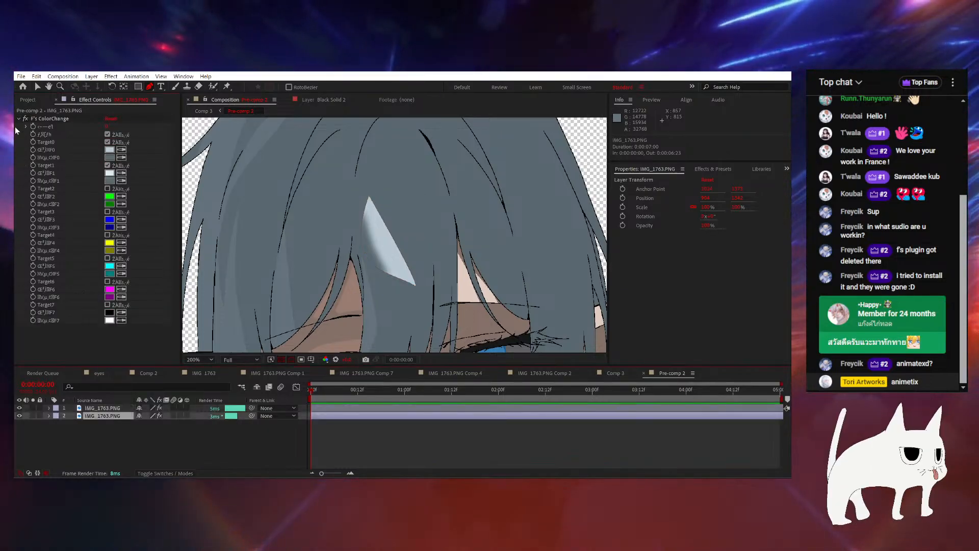
left_click(56, 121)
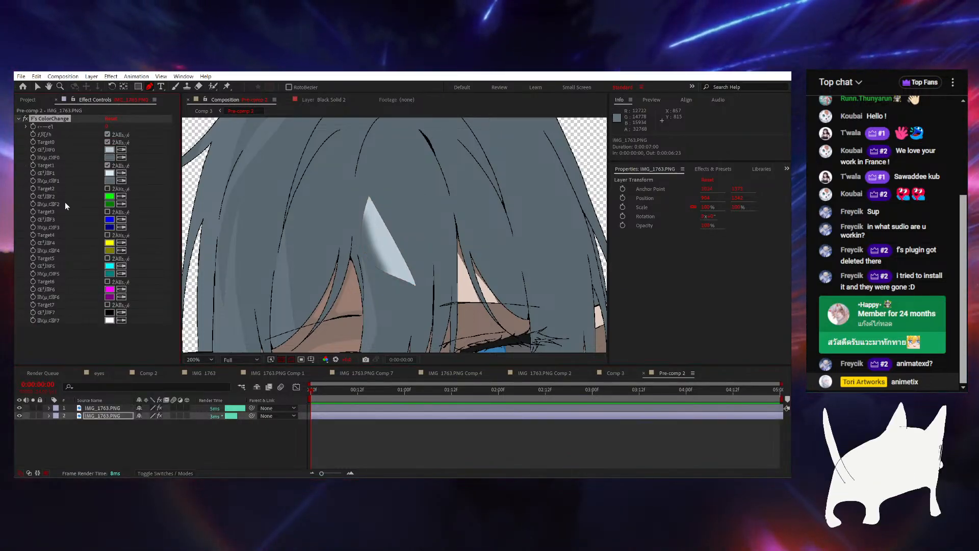
key("Delete")
key("ctrl+v")
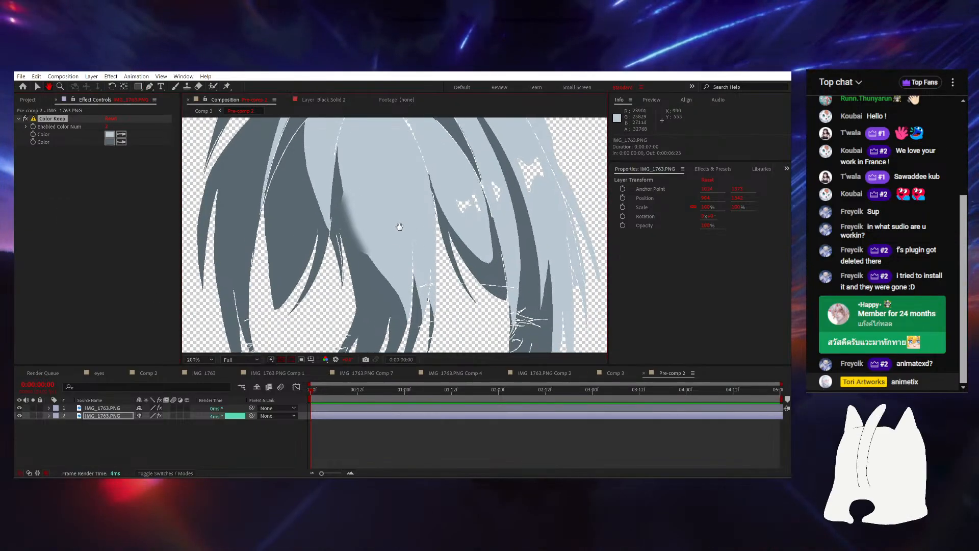
Move the left and top vertices of the upper IMG_1763.PNG layer's mask to fit the central bang's shadow edge
left_click(107, 408)
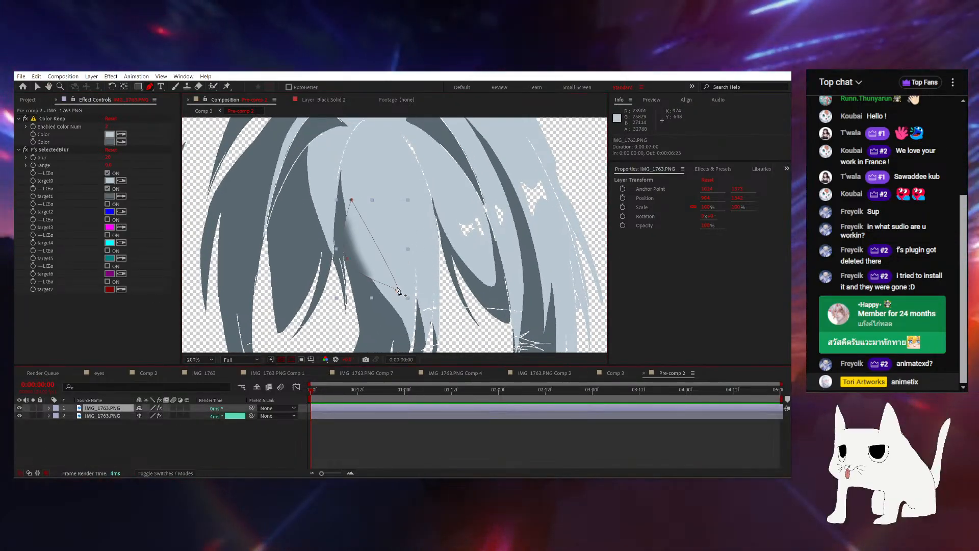
key("v")
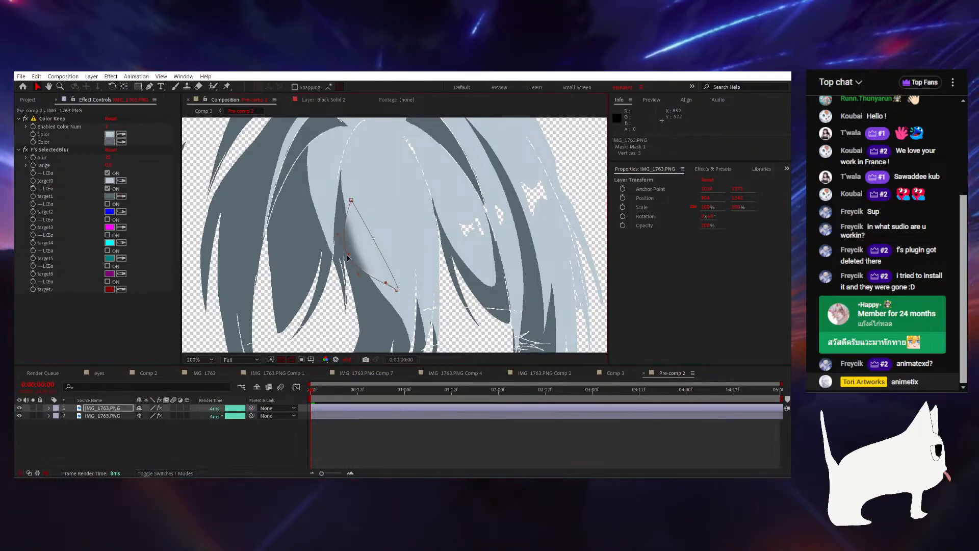
left_click_drag(352, 200, 340, 164)
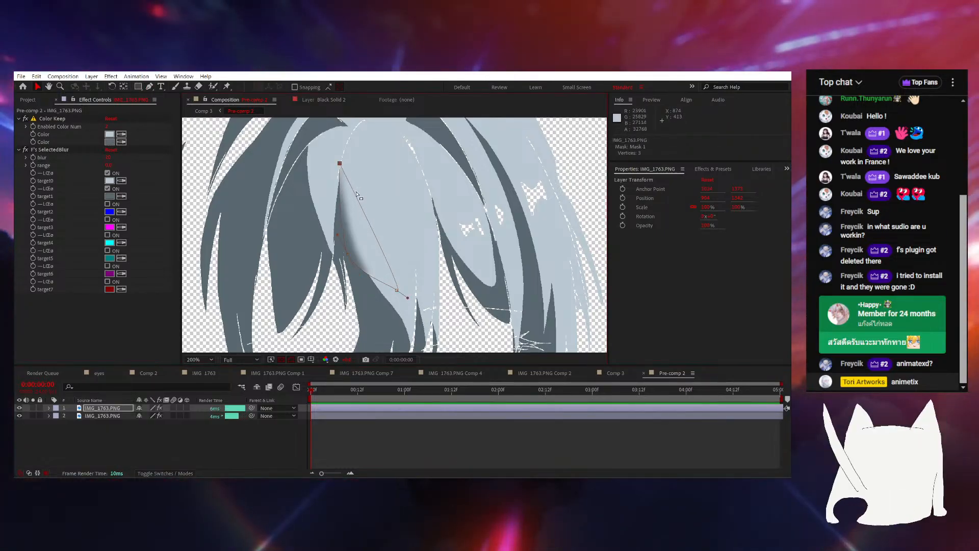
key("ctrl+z")
left_click_drag(474, 204, 461, 187)
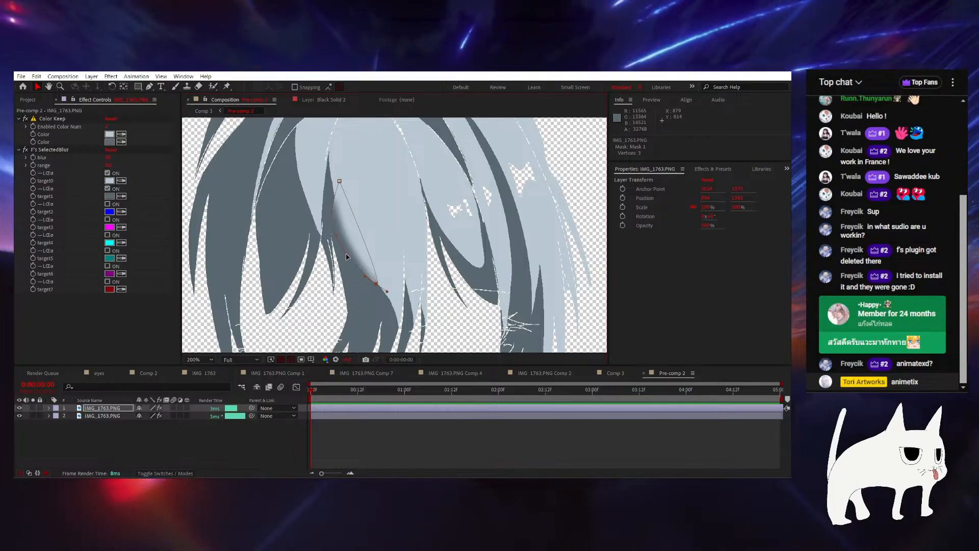
left_click_drag(332, 213, 324, 259)
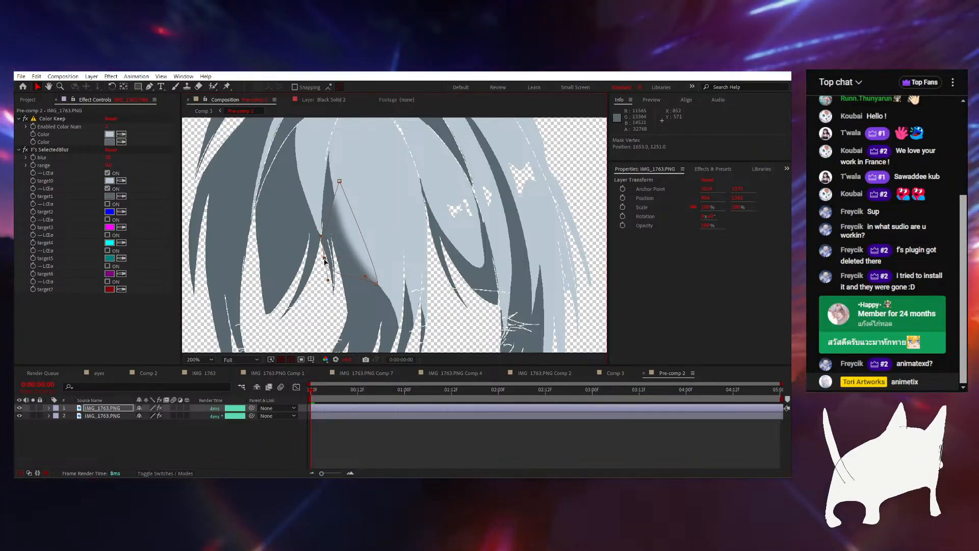
left_click_drag(339, 181, 332, 188)
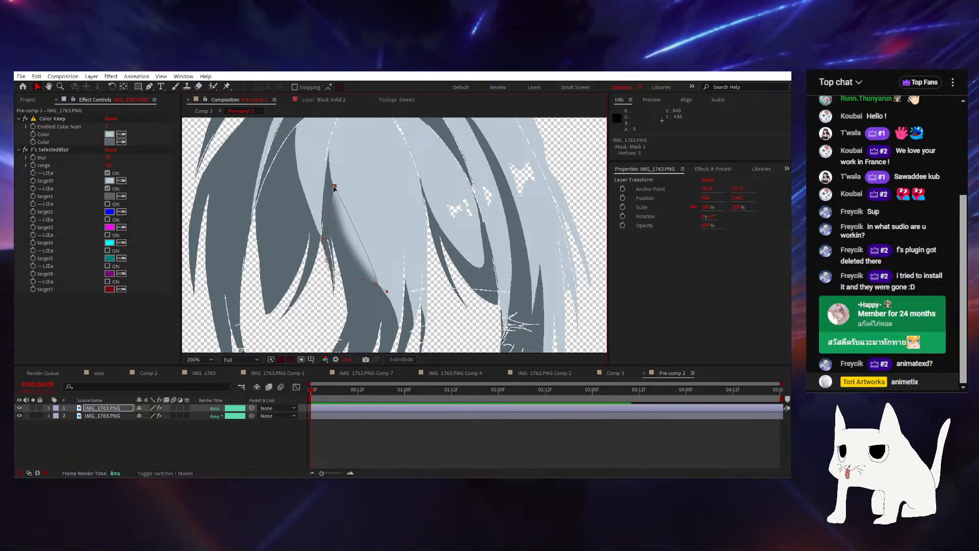
key("ctrl+z")
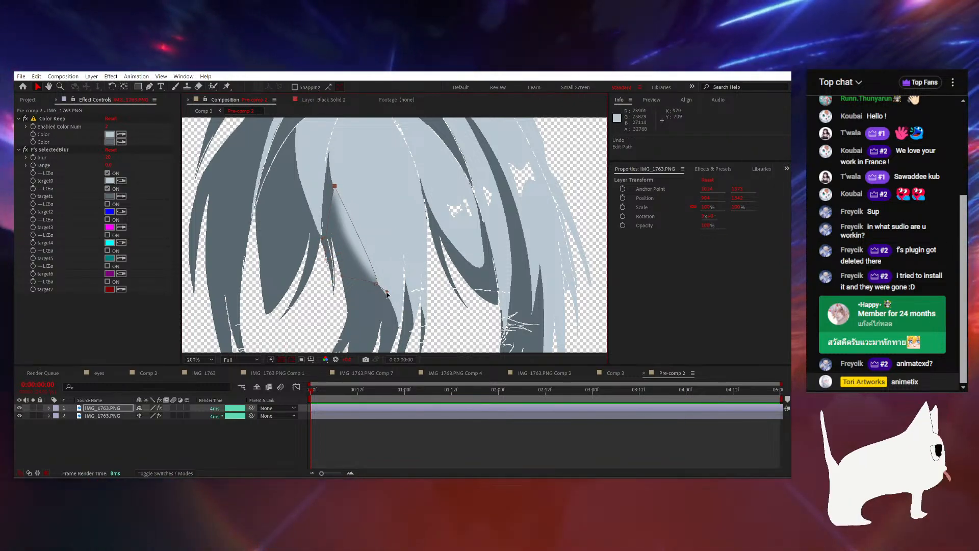
Bow the mask's right side outward with the lower vertex's handle and fine-tune the top vertex on the shadow edge
left_click_drag(376, 284, 423, 266)
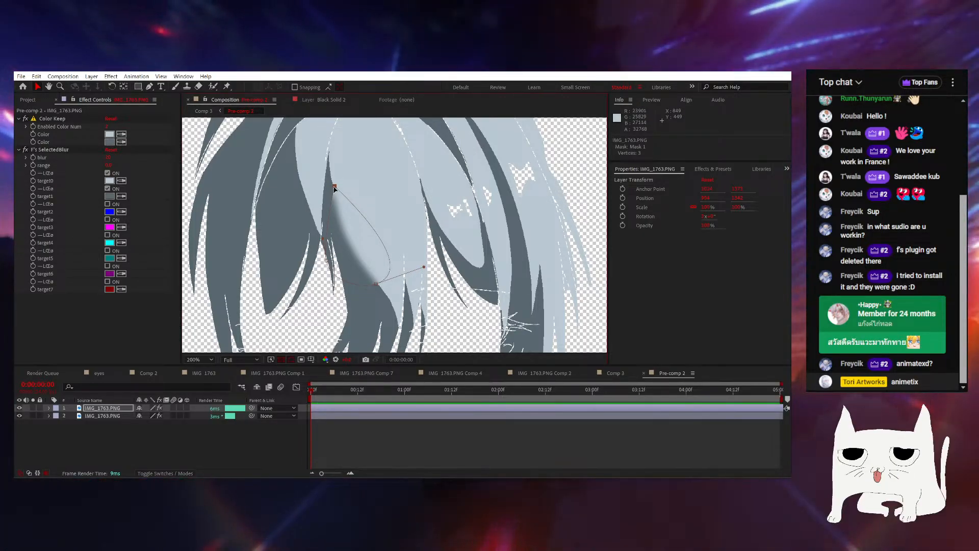
left_click_drag(335, 187, 332, 185)
key("ctrl+z")
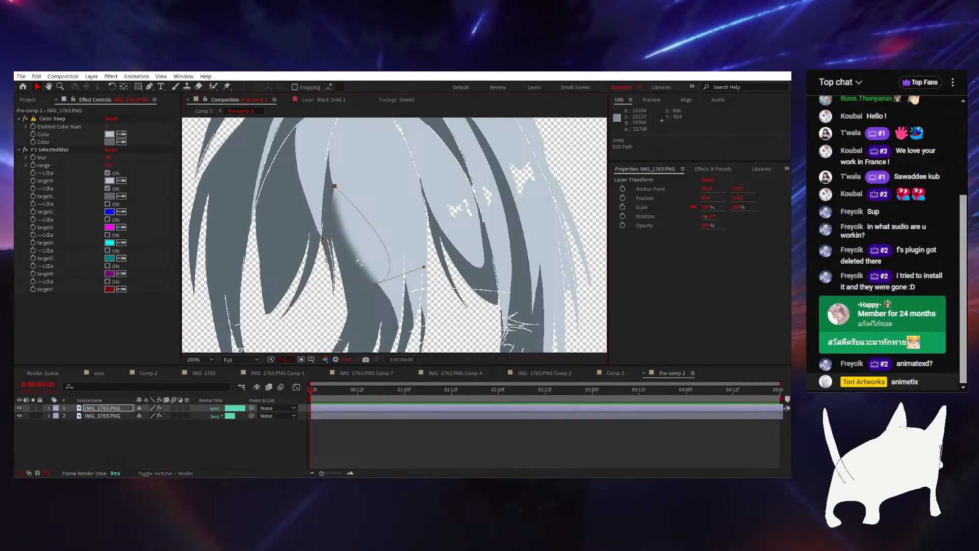
left_click_drag(332, 188, 333, 184)
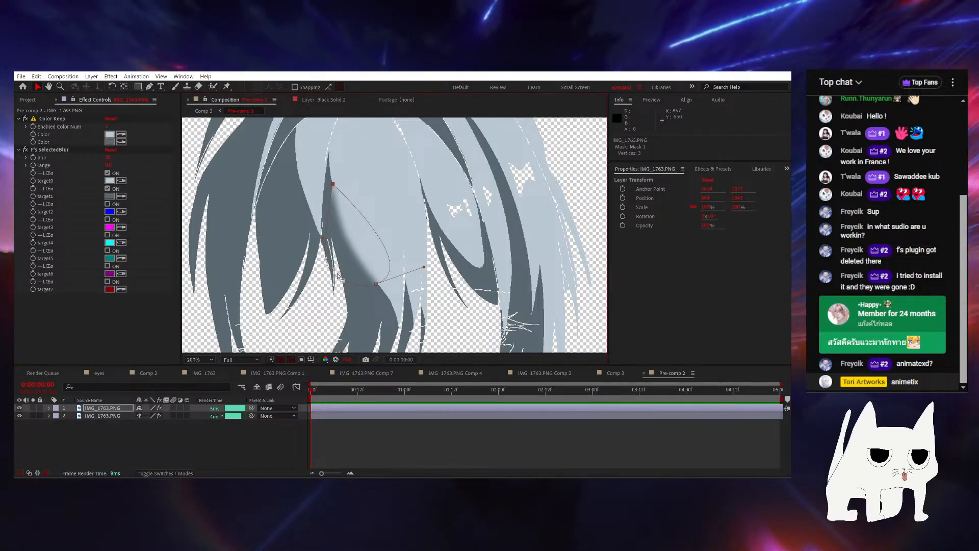
left_click_drag(405, 267, 406, 315)
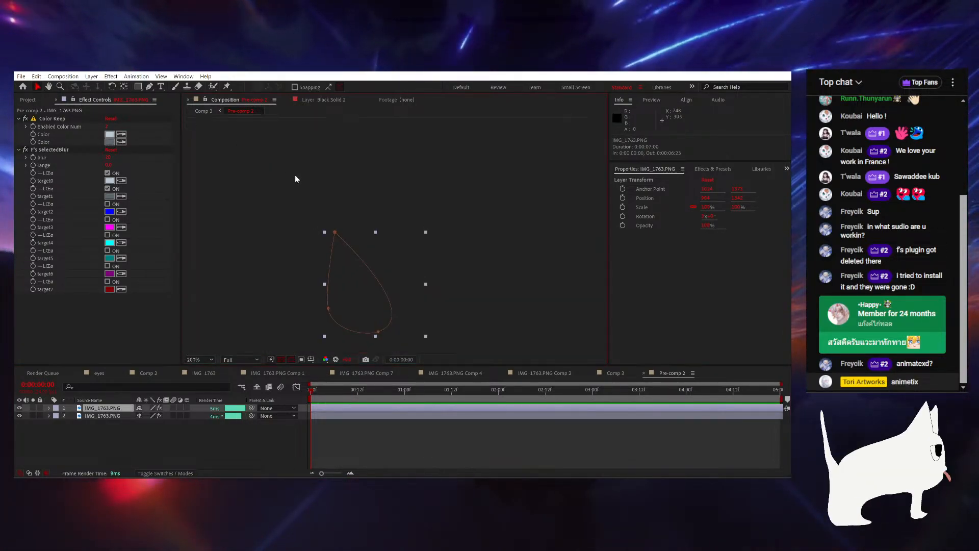
key("ctrl+z")
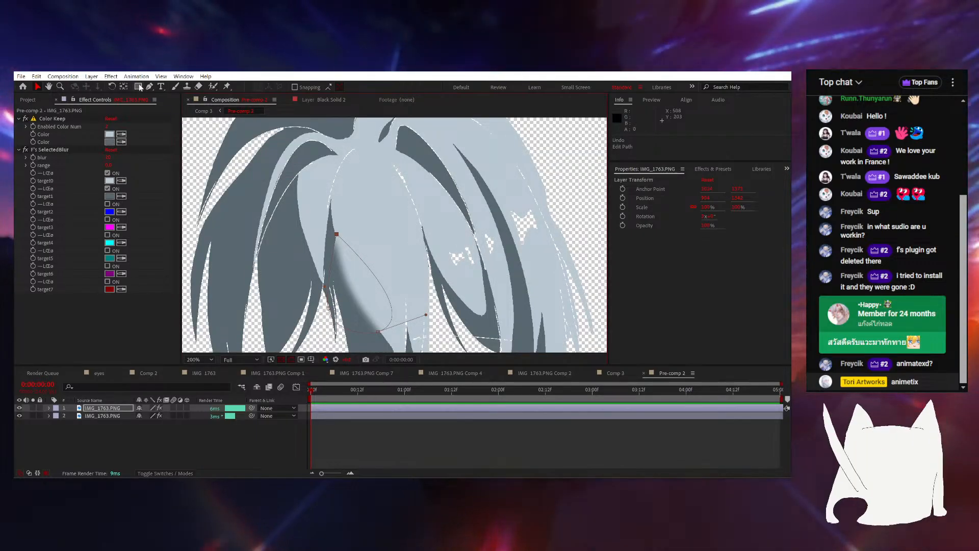
Apply the Scatter effect to the upper IMG_1763.PNG layer and raise its Scatter Amount to grain the blurred shadow edge
key("g")
left_click(120, 408)
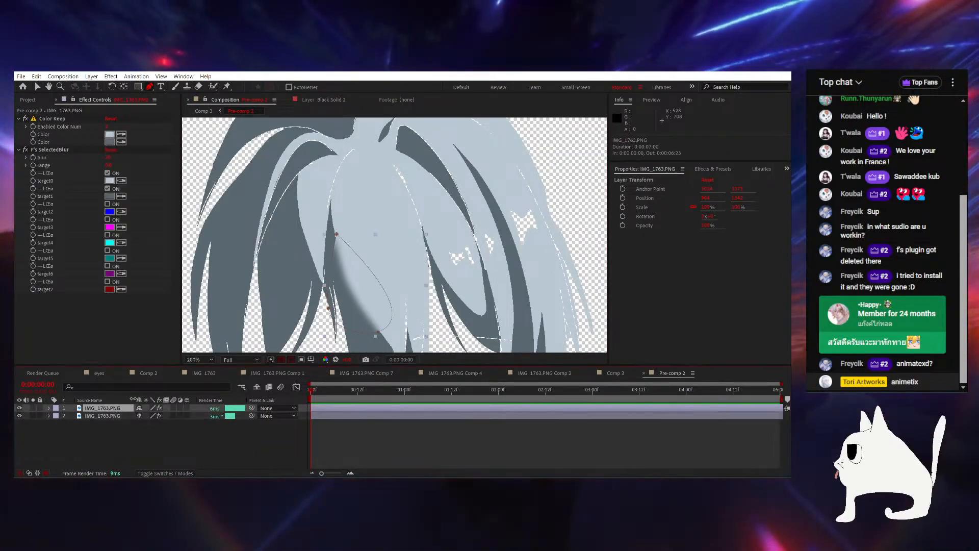
left_click_drag(379, 249, 409, 202)
scroll(405, 219, "up", 2)
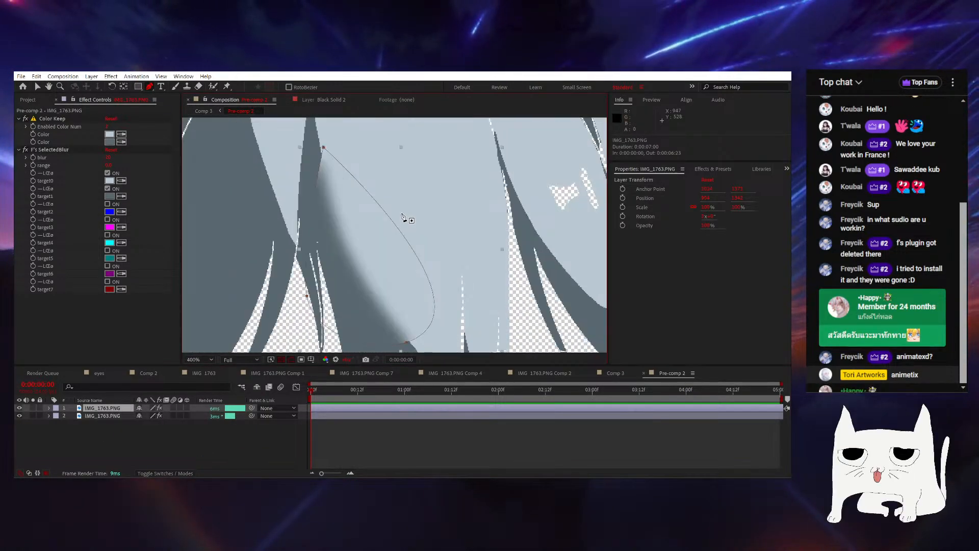
left_click(18, 149)
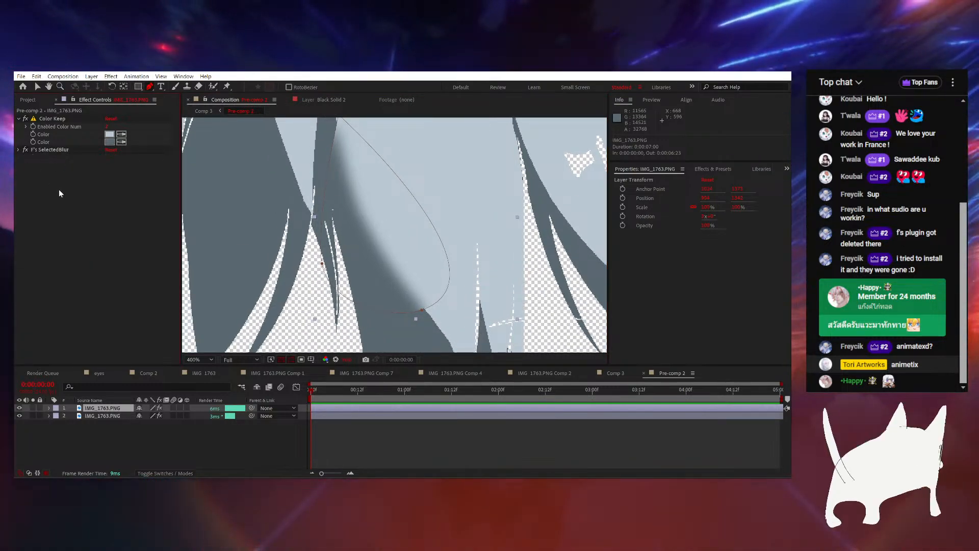
key("ctrl+space")
type("scatt")
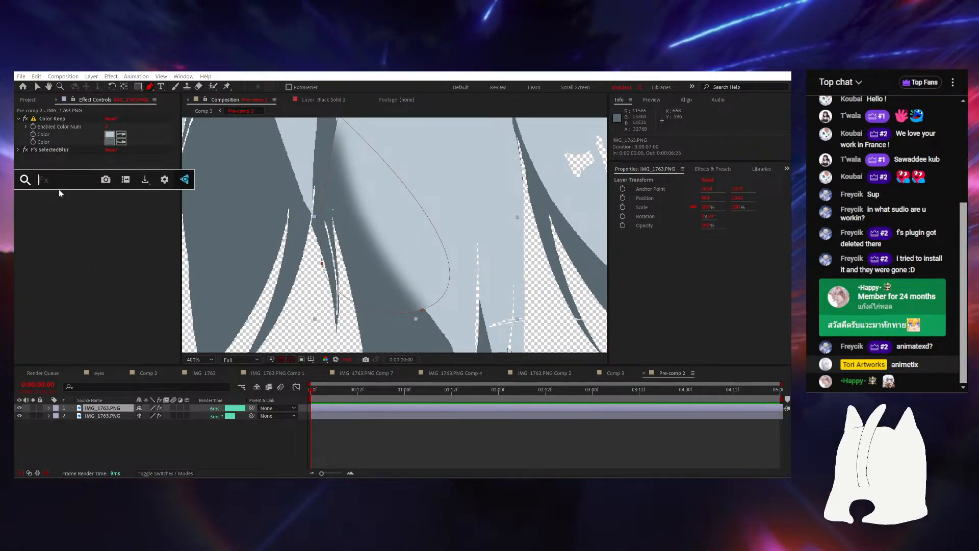
key("Return")
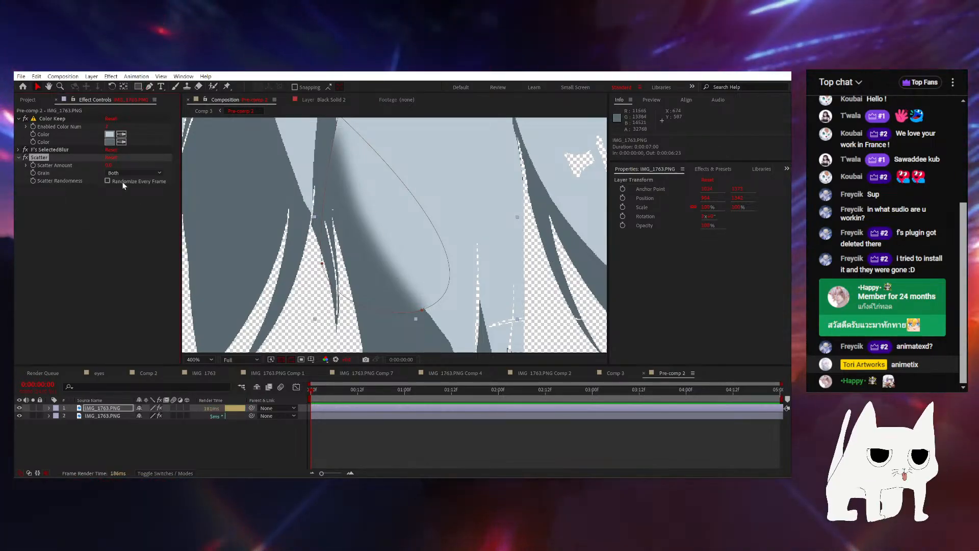
left_click_drag(108, 164, 113, 164)
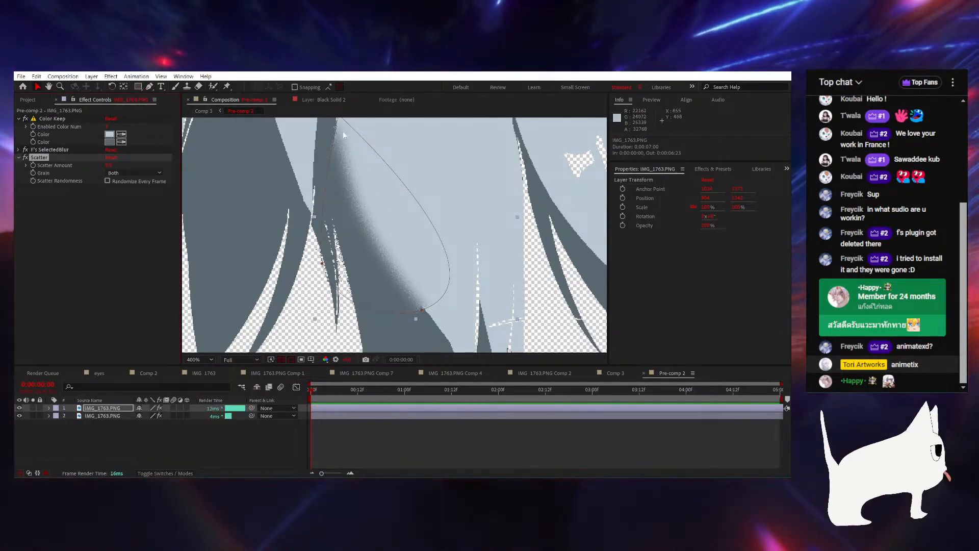
Add the Brush Strokes effect after Scatter on the upper IMG_1763.PNG layer
key("ctrl+space")
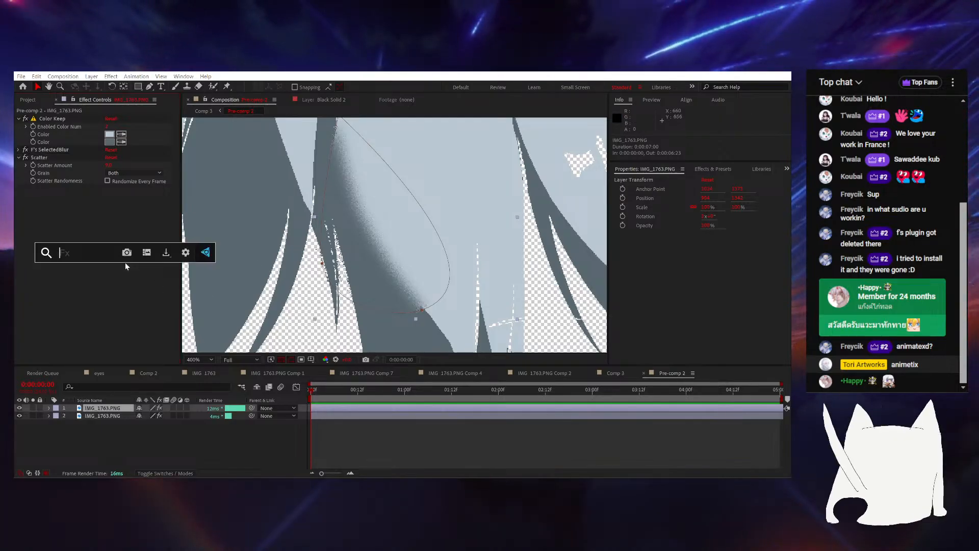
type("brush")
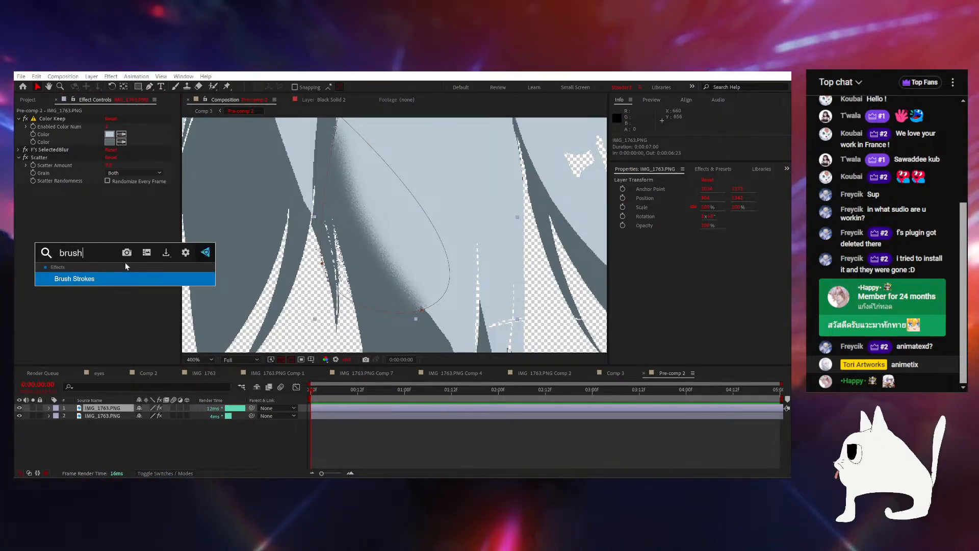
key("Return")
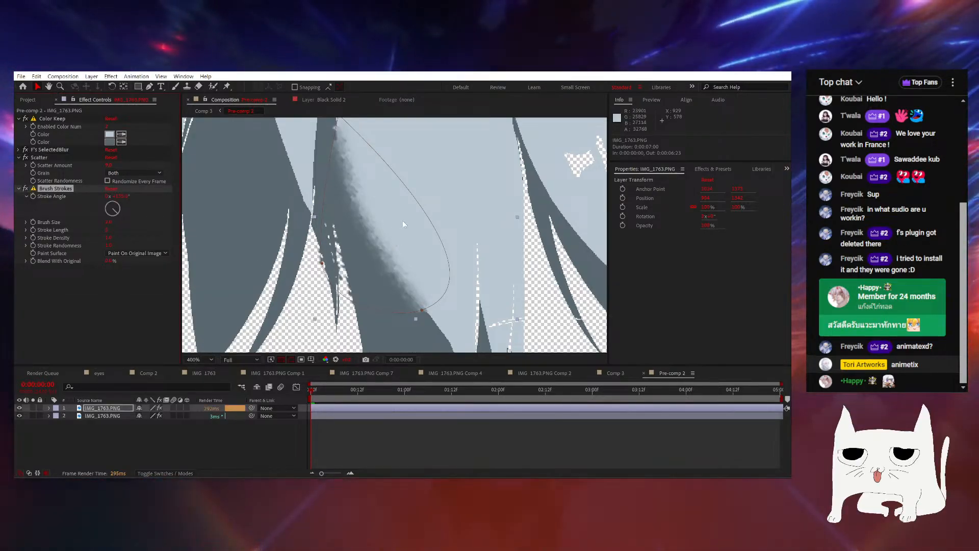
Examine the masked shadow edge up close, comparing it with Brush Strokes disabled and enabled
scroll(403, 222, "up", 1)
left_click_drag(427, 281, 466, 372)
left_click_drag(378, 224, 352, 110)
left_click_drag(490, 325, 464, 264)
key("comma")
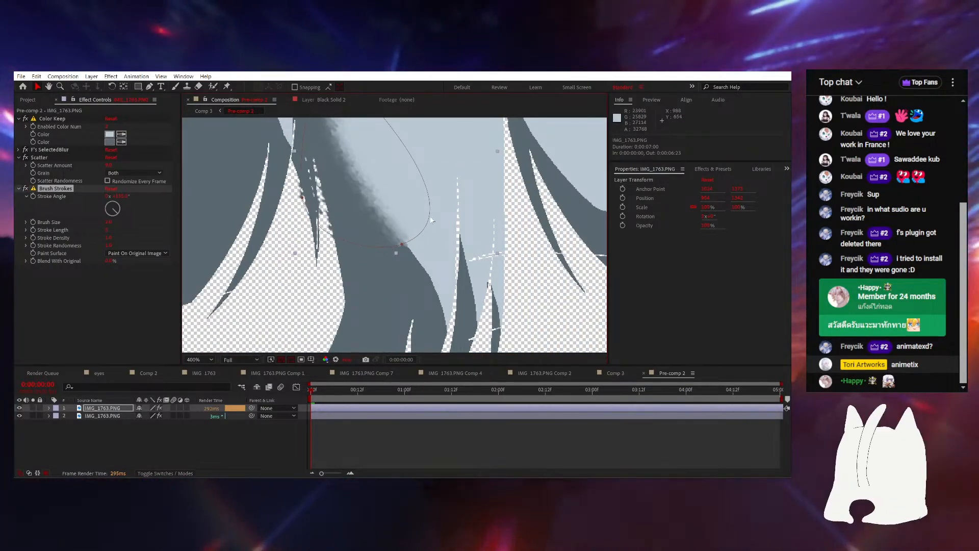
key("period")
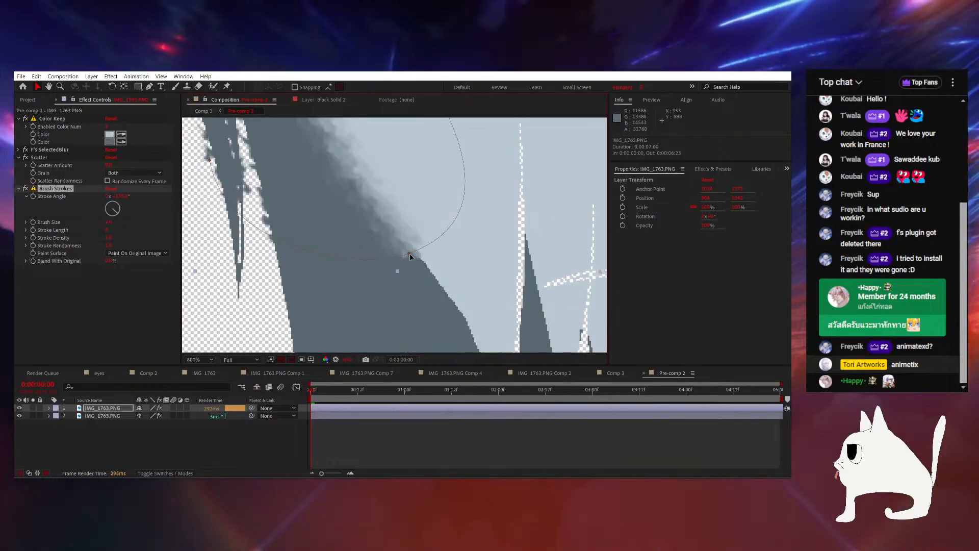
left_click(25, 189)
left_click(25, 189)
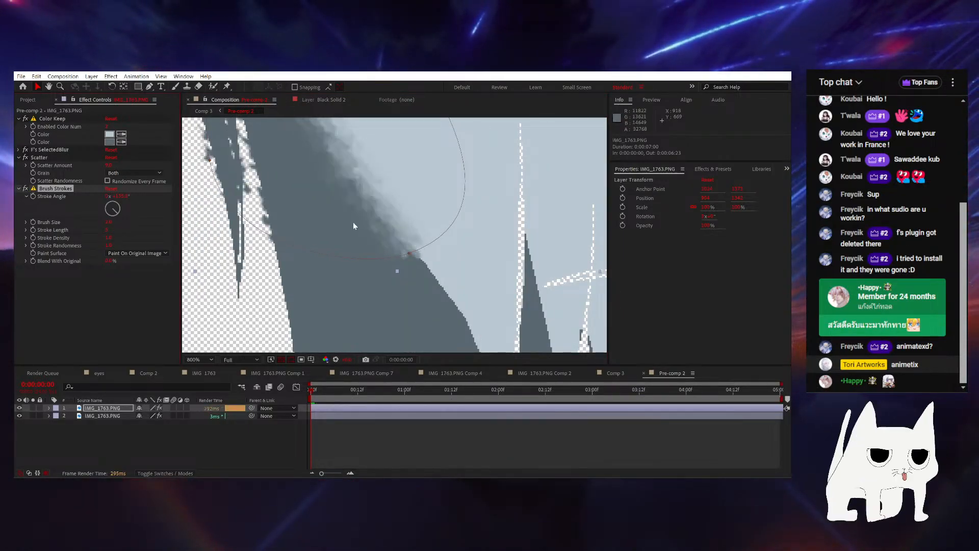
key("comma")
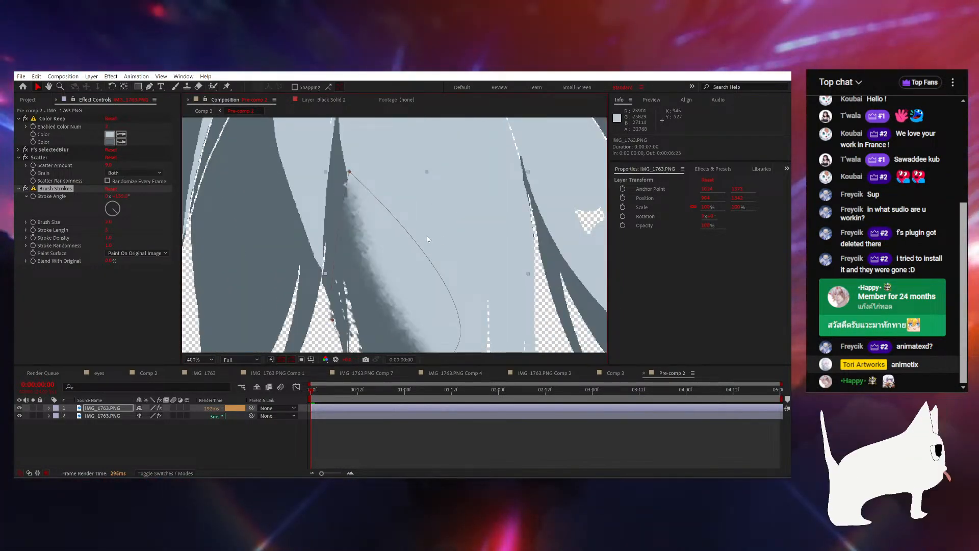
key("comma")
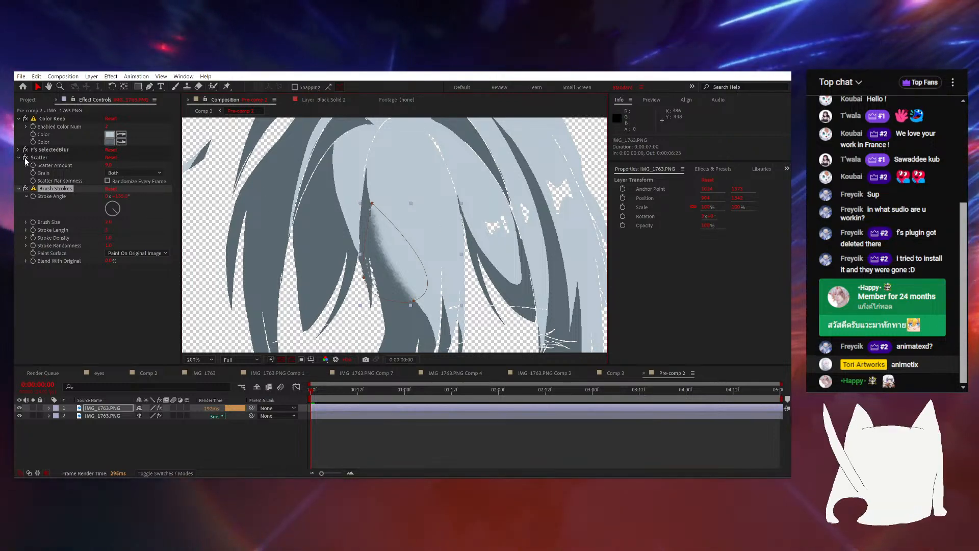
Inspect the plain blurred shadow edge with Scatter and Brush Strokes disabled, and re-enable both effects to compare
left_click(25, 158)
left_click(25, 188)
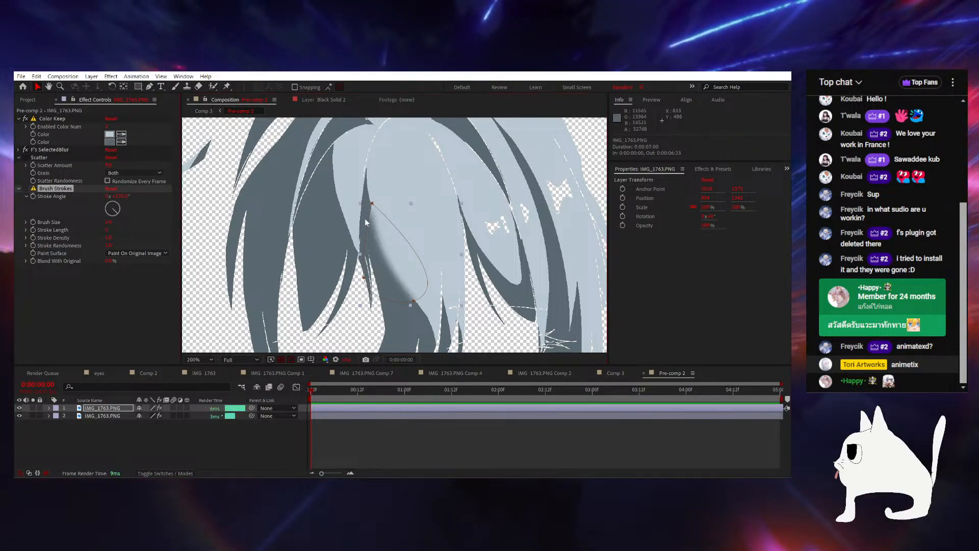
key("period")
left_click(157, 444)
scroll(349, 191, "up", 1)
left_click_drag(363, 231, 400, 291)
left_click_drag(453, 232, 381, 231)
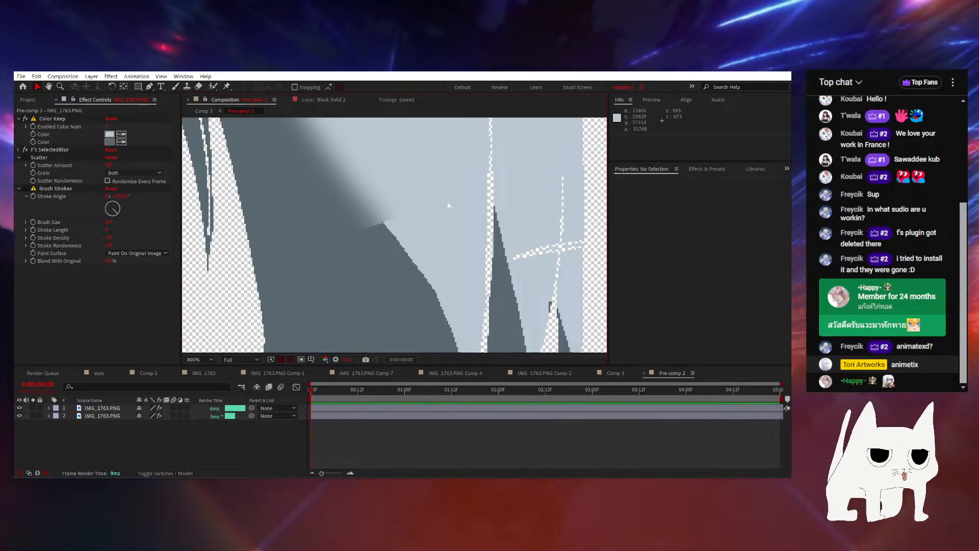
scroll(448, 204, "down", 1)
left_click_drag(396, 224, 401, 303)
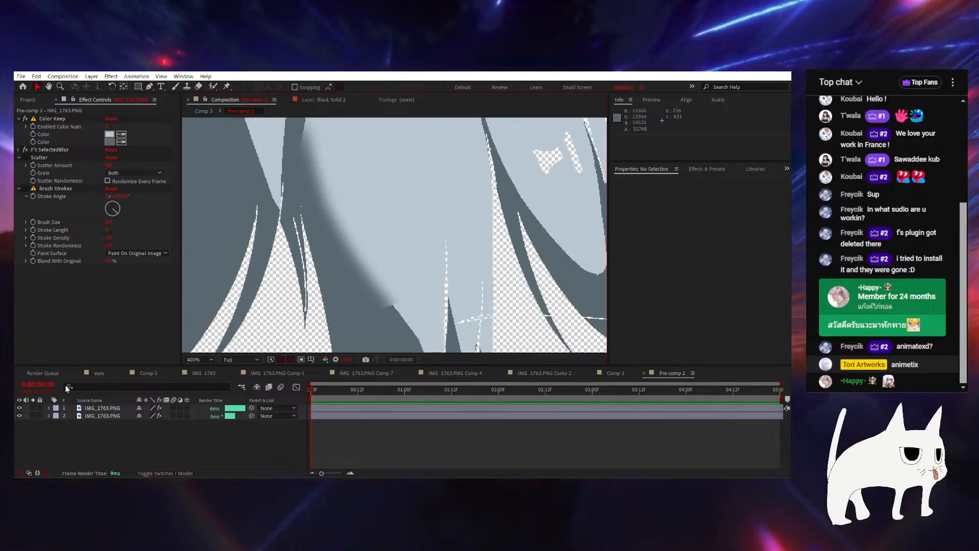
left_click(25, 158)
left_click(25, 188)
left_click_drag(352, 196, 367, 214)
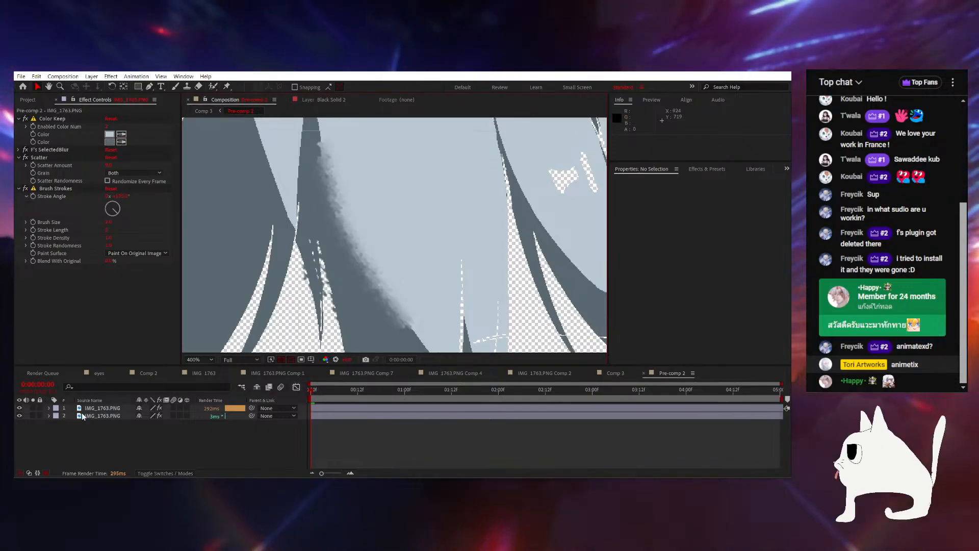
Reduce the Brush Size and Stroke Length of Brush Strokes on the upper IMG_1763.PNG layer for a finer shadow texture
left_click(392, 326)
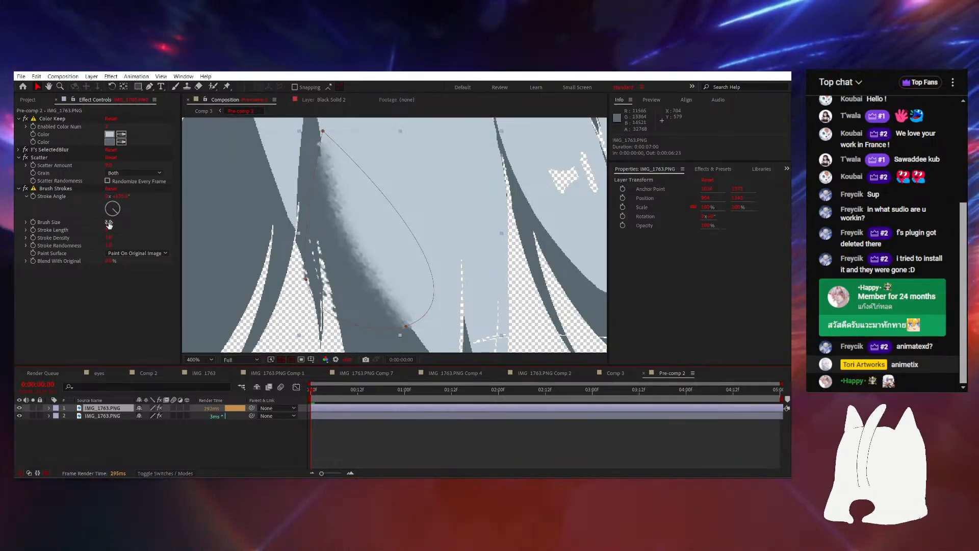
left_click(56, 188)
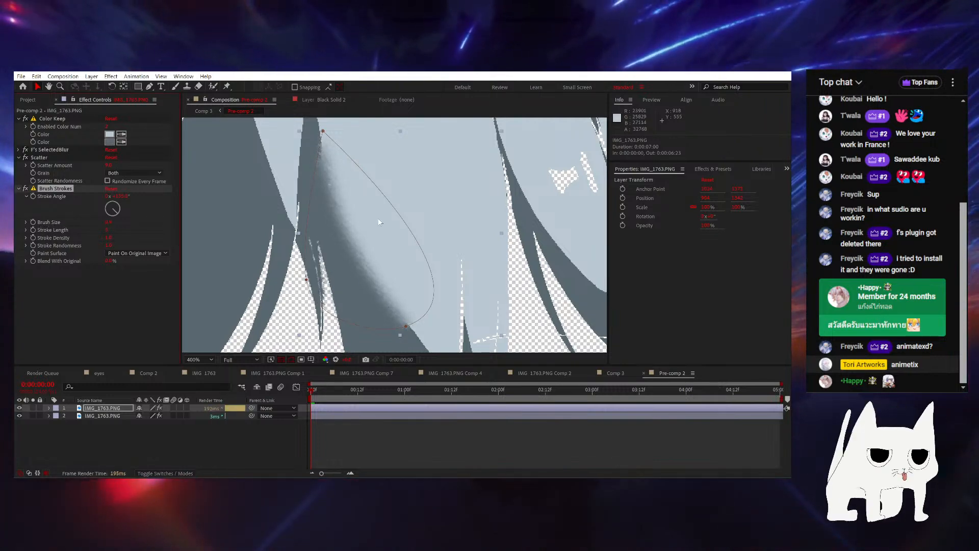
left_click_drag(107, 232, 92, 231)
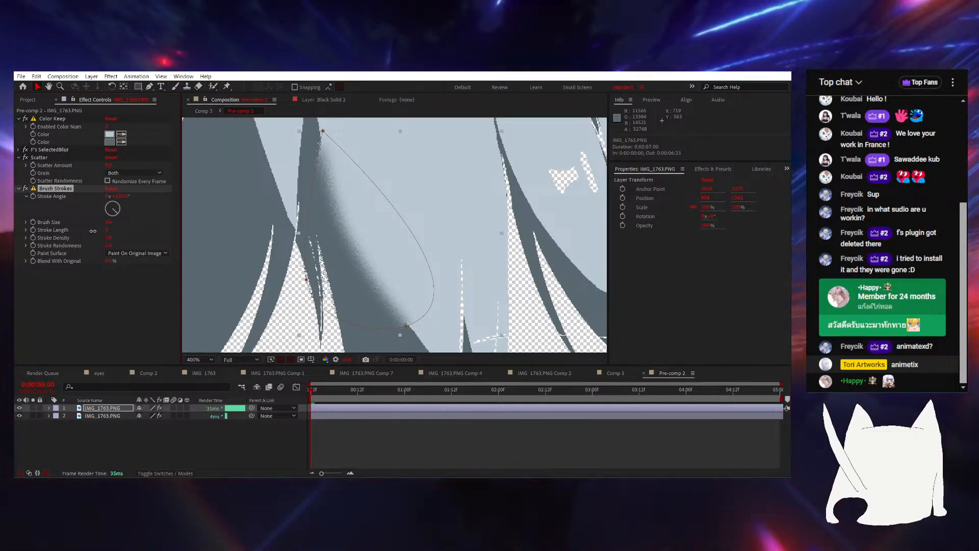
Raise the Stroke Density of Brush Strokes and compare the shadow edge with and without the change
scroll(403, 263, "up", 1)
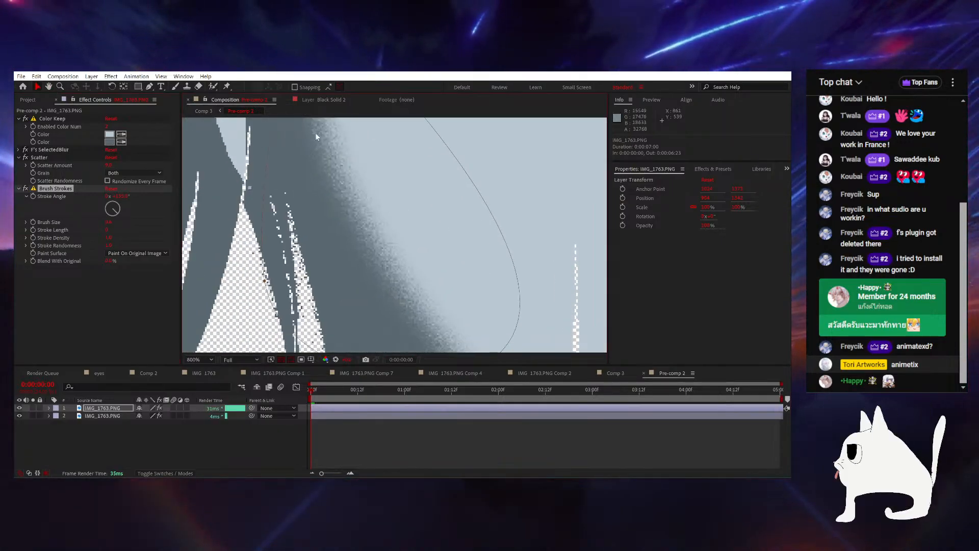
left_click_drag(325, 166, 369, 298)
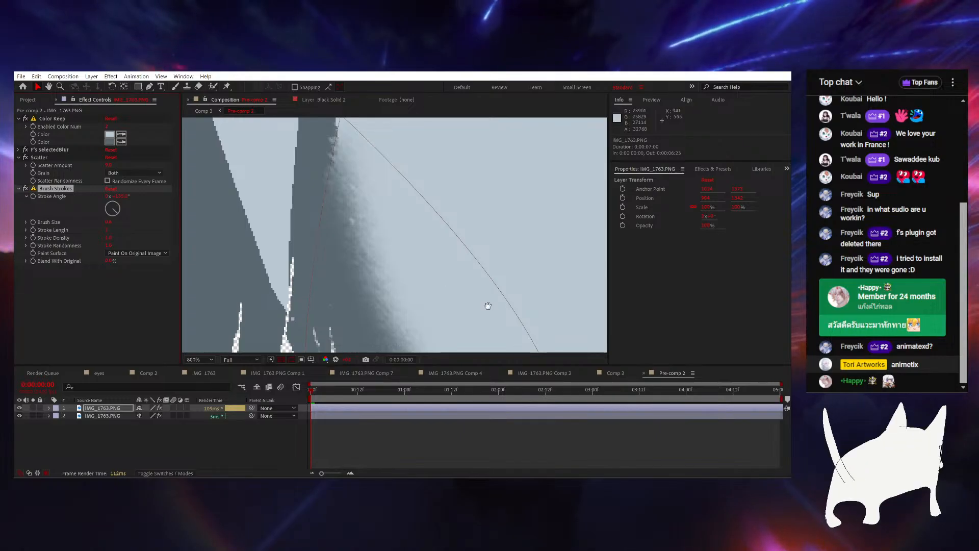
left_click_drag(488, 306, 438, 190)
scroll(440, 161, "down", 1)
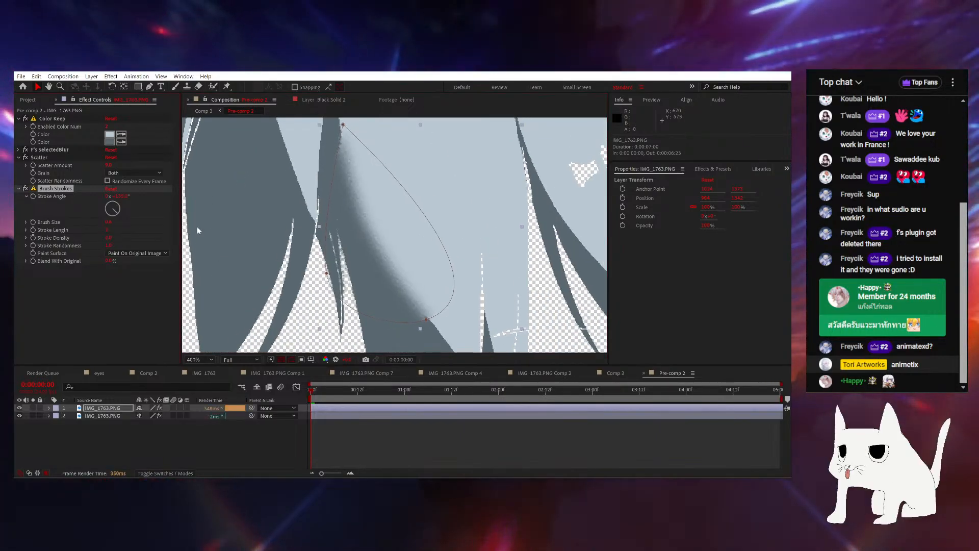
left_click_drag(110, 238, 108, 239)
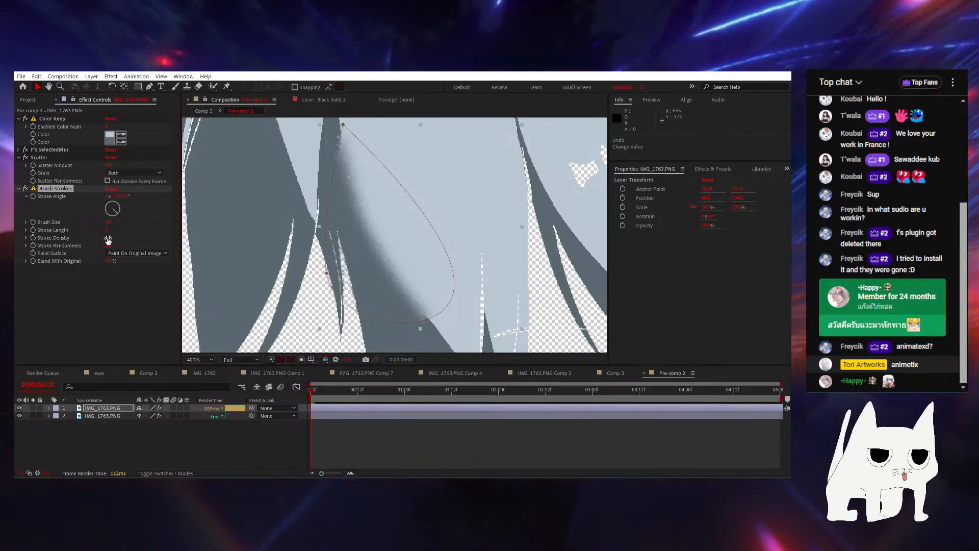
scroll(415, 216, "down", 1)
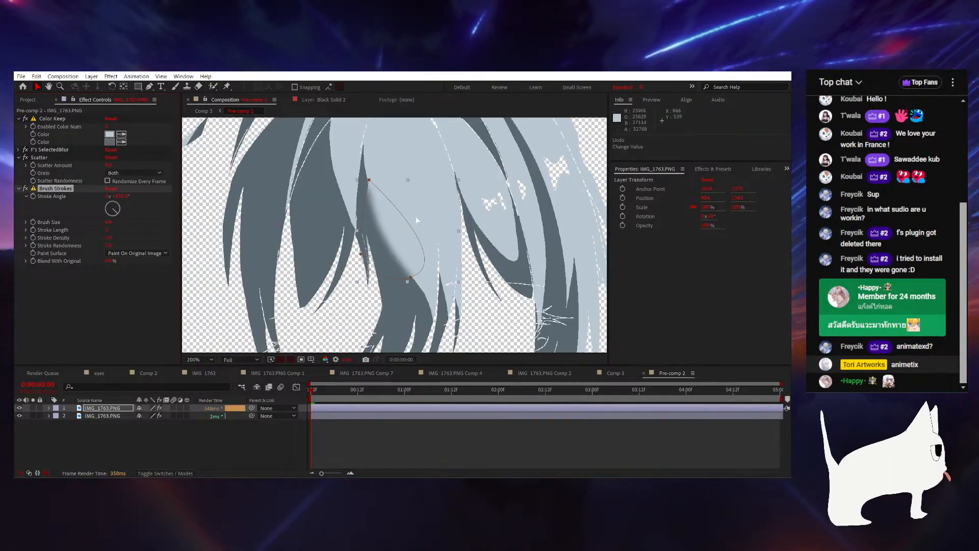
Examine the brush-stroke texture along the masked shadow edge of the central hair strand at several magnifications
scroll(414, 218, "up", 2)
left_click_drag(431, 249, 436, 165)
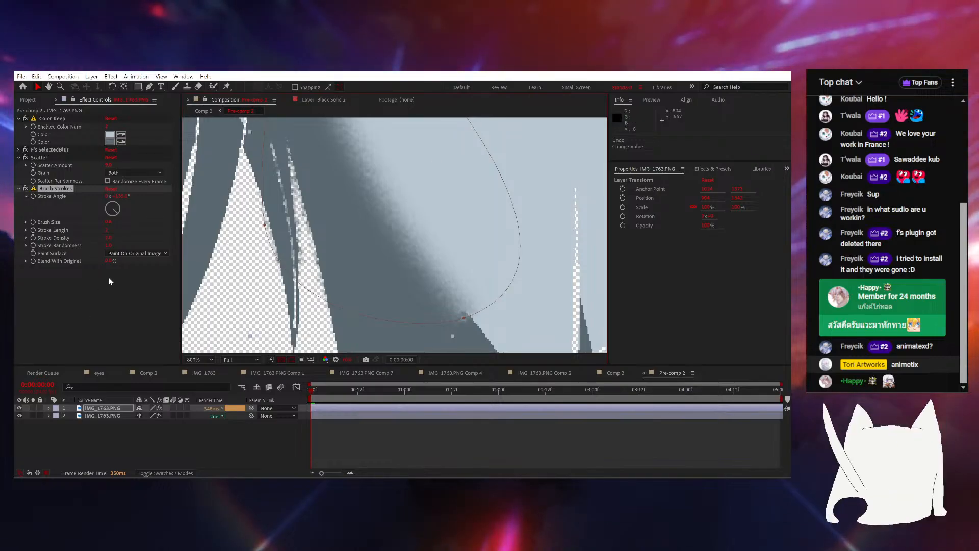
scroll(393, 238, "down", 1)
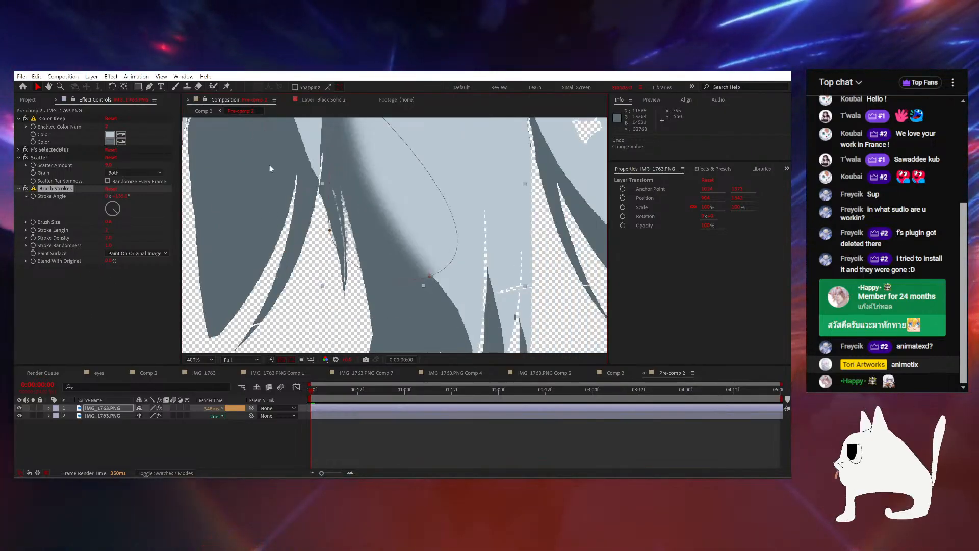
left_click_drag(382, 162, 380, 212)
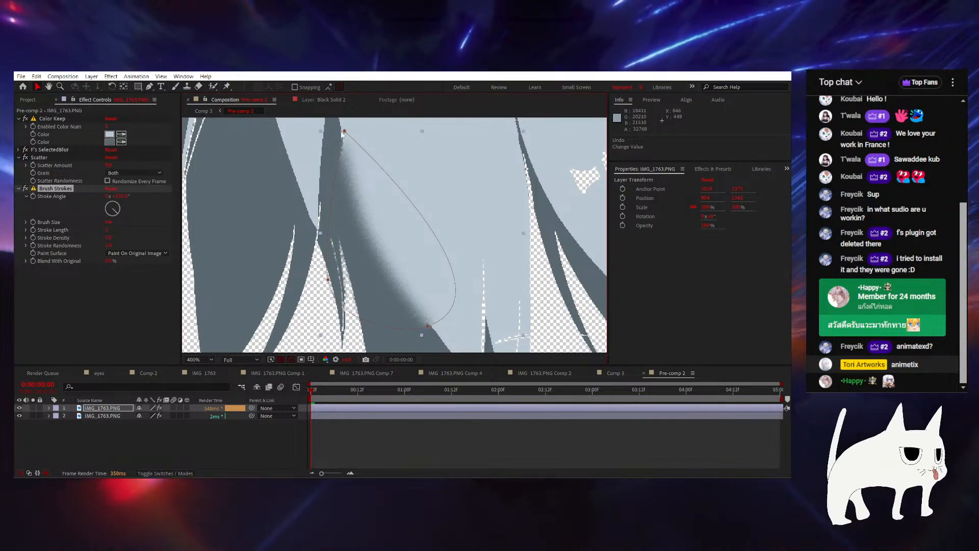
scroll(450, 244, "down", 2)
scroll(452, 245, "up", 2)
scroll(449, 265, "down", 1)
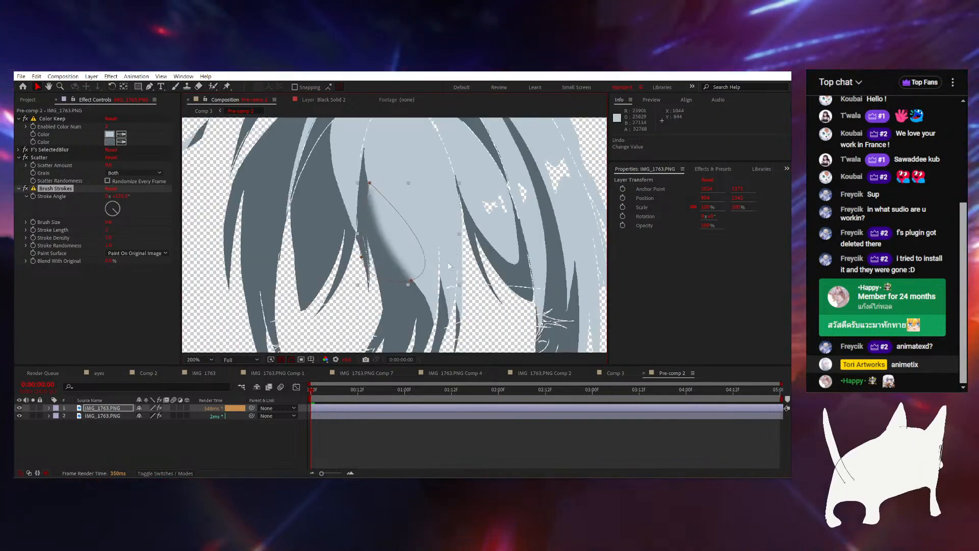
scroll(449, 264, "up", 1)
key("space")
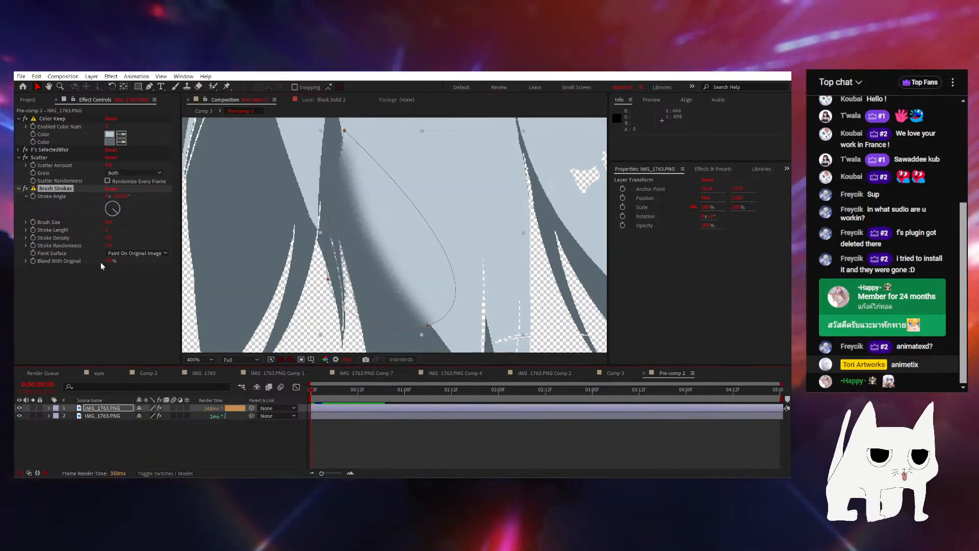
Set the Brush Strokes effect's Blend With Original to 50%, preview the hair shading, and undo the accidental mask path edit
left_click(108, 262)
type("50")
key("Return")
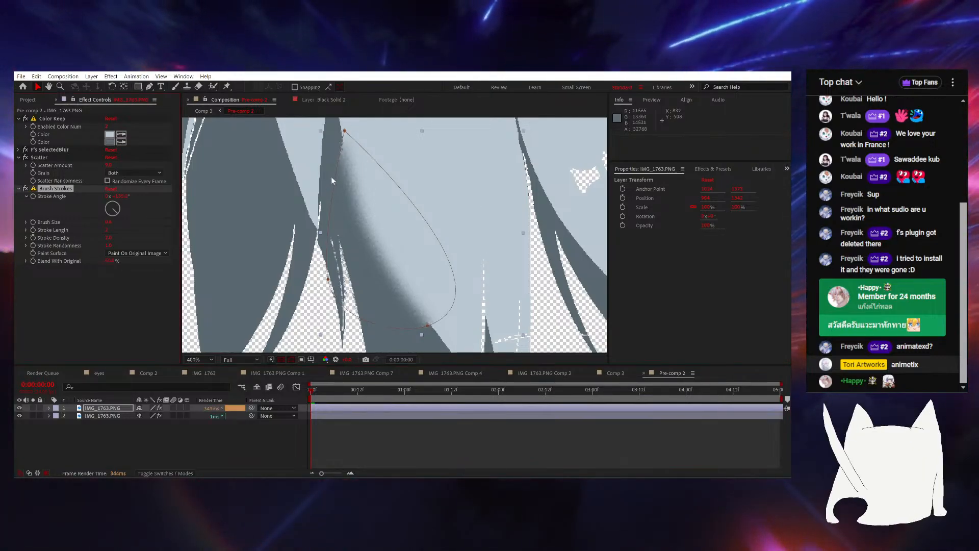
key("comma")
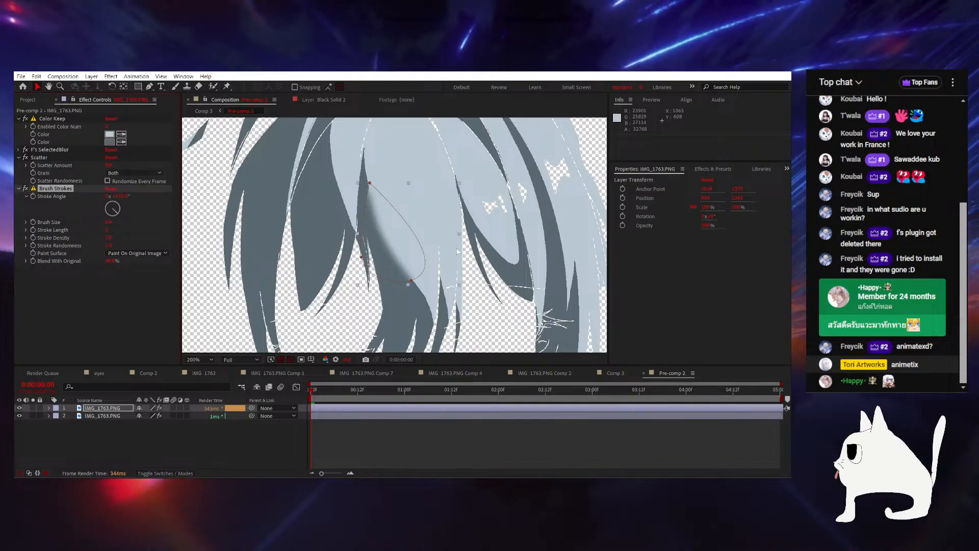
key("space")
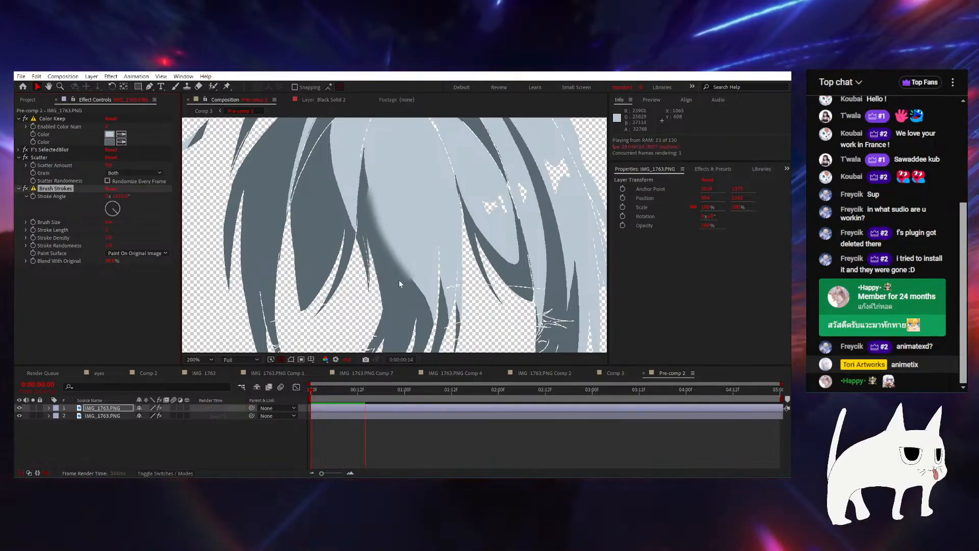
key("comma")
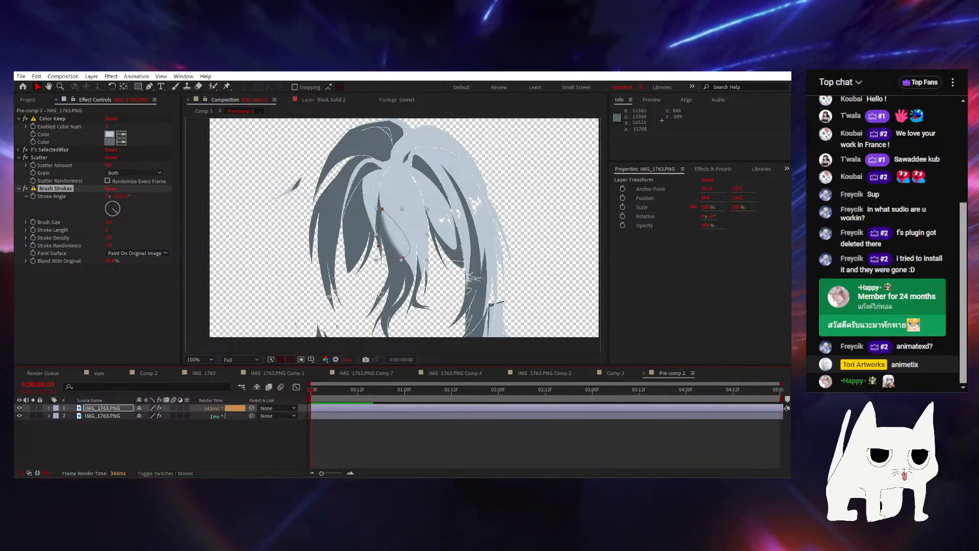
key("period")
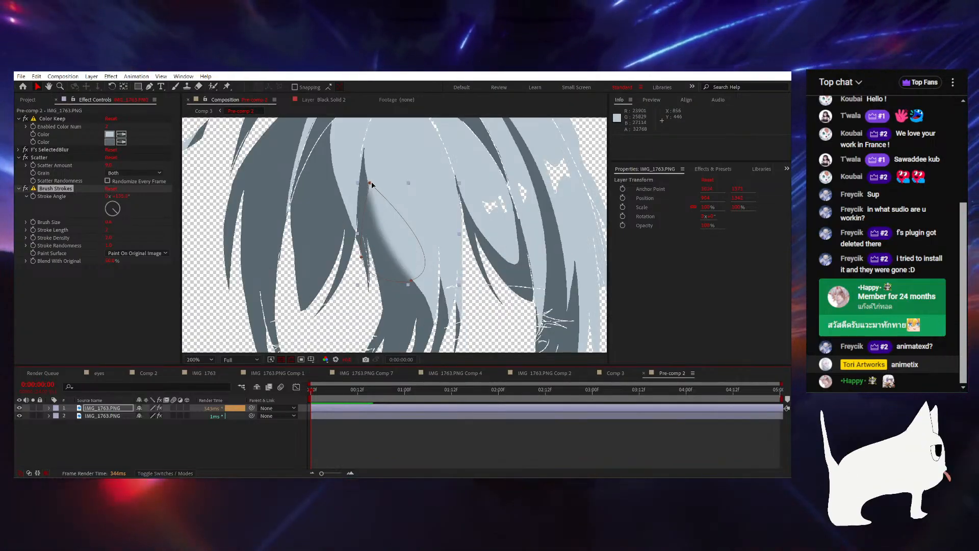
key("ctrl+z")
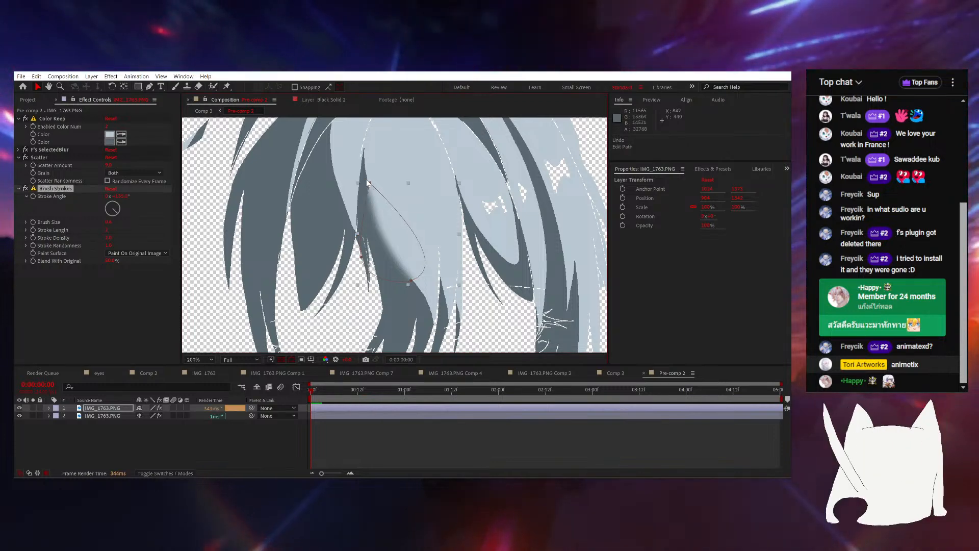
Draw a narrow three-point mask with the Pen tool along the shadow edge of the strand left of the existing mask
left_click_drag(393, 183, 429, 249)
left_click(150, 87)
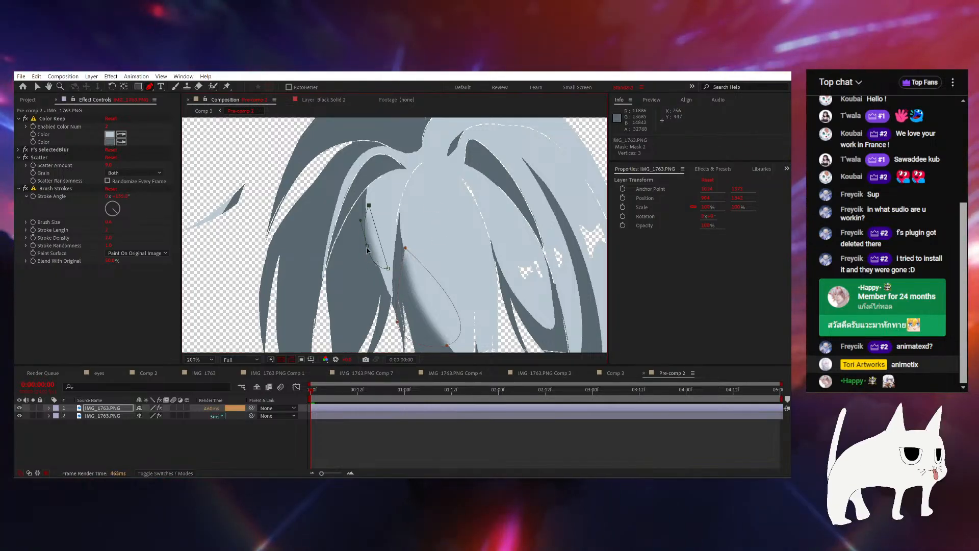
left_click_drag(367, 246, 362, 251)
Draw a four-point mask around the shadow edge at the lower tip of the right bang
left_click_drag(481, 252, 336, 171)
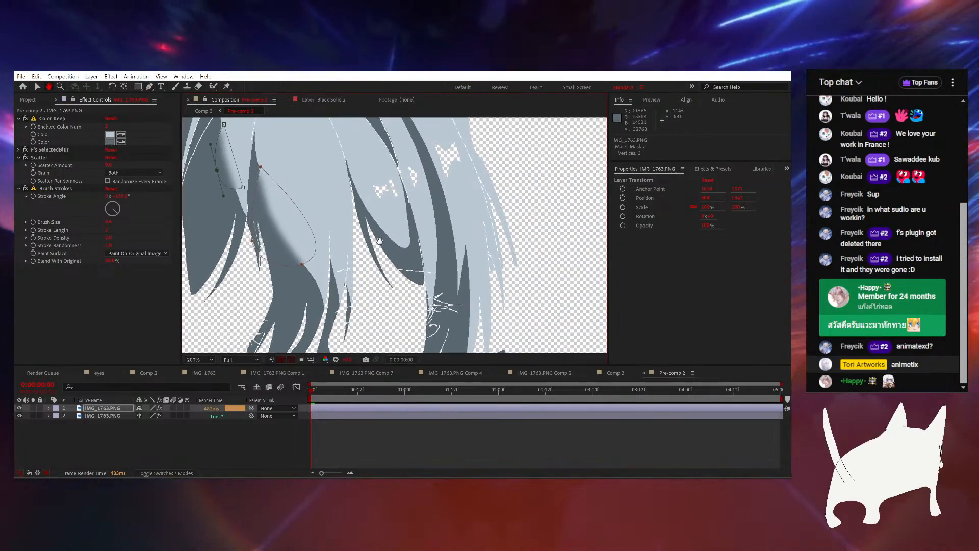
left_click(378, 217)
left_click_drag(386, 241, 400, 254)
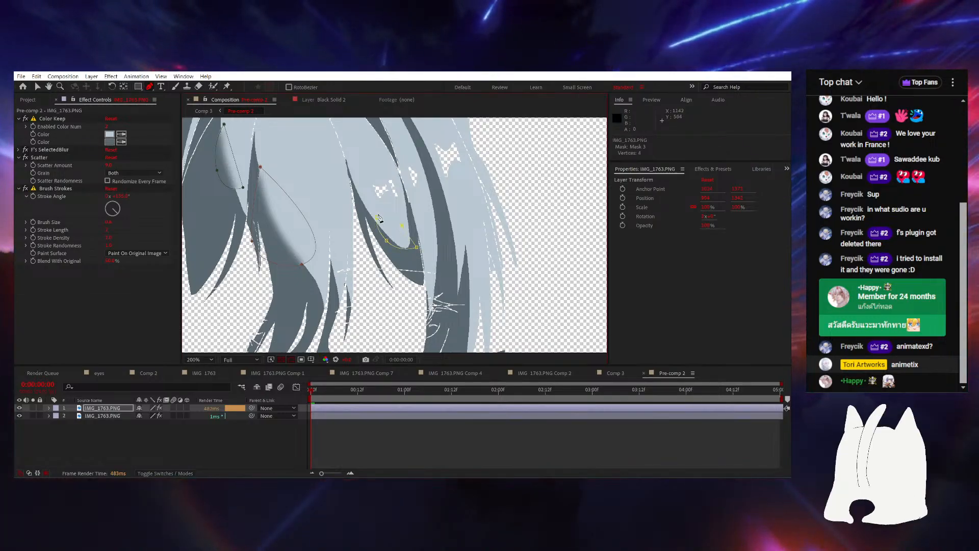
Draw a three-point mask over the vertical shadow edge on the lower right hair and widen it into the dark area
left_click_drag(475, 262, 429, 194)
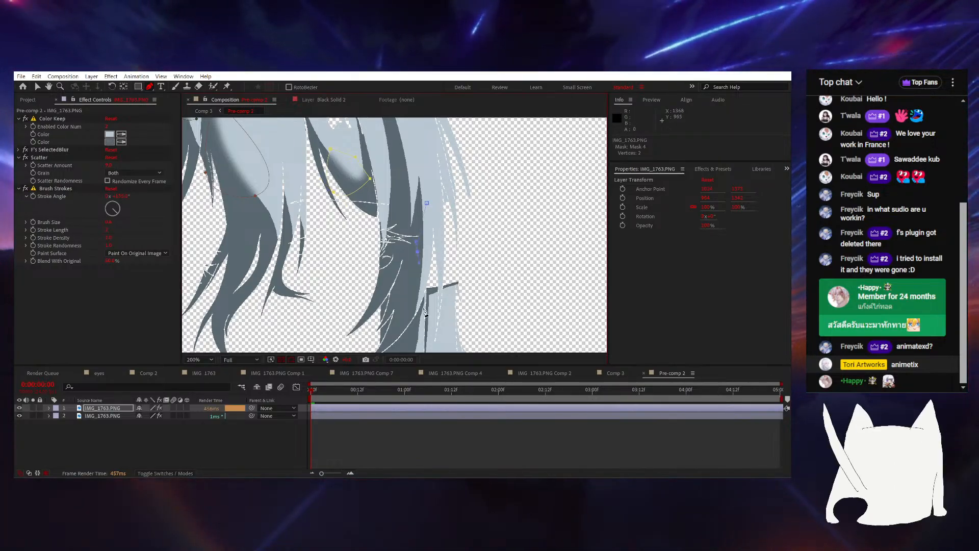
left_click(427, 204)
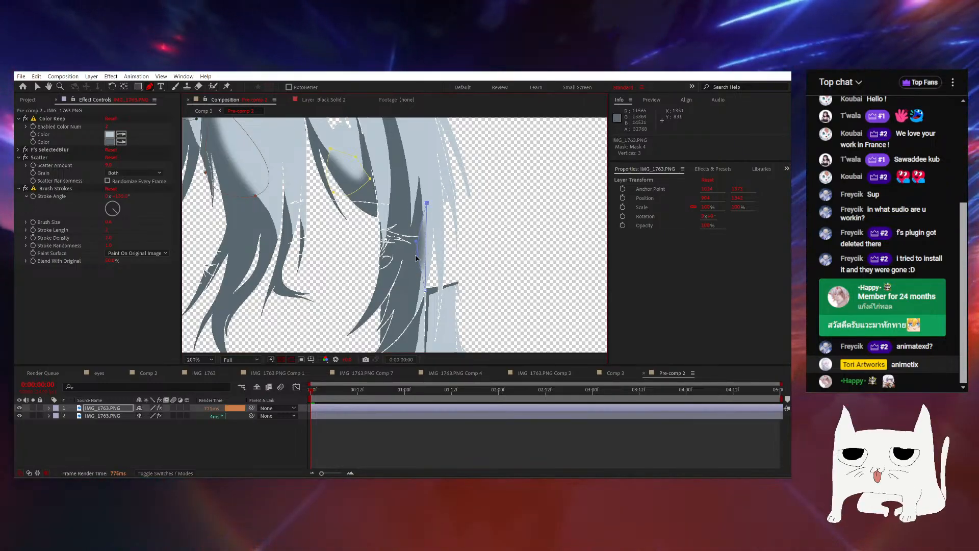
left_click_drag(418, 252, 391, 284)
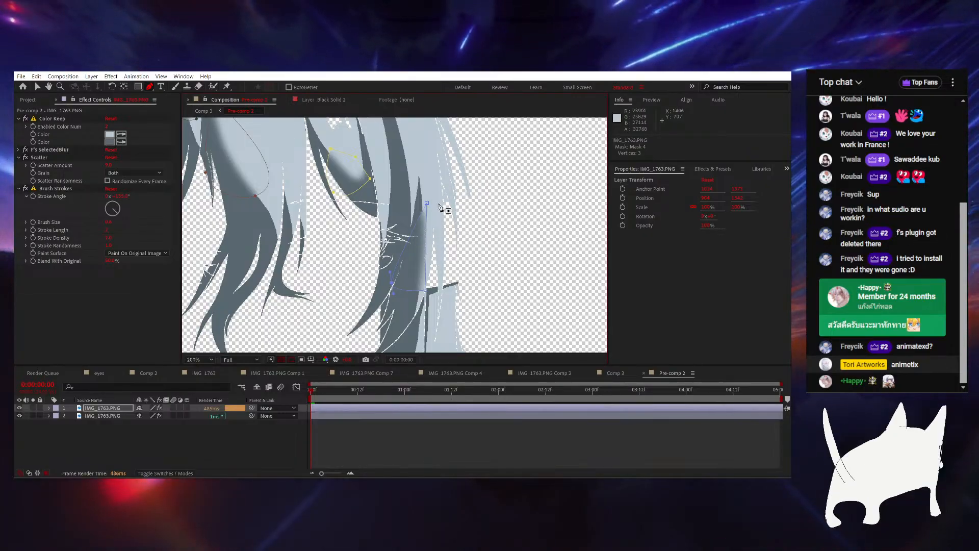
Draw a three-point mask over the thin light strand curving down from the parting on the upper left of the hair
left_click_drag(439, 207, 459, 339)
left_click_drag(348, 148, 350, 173)
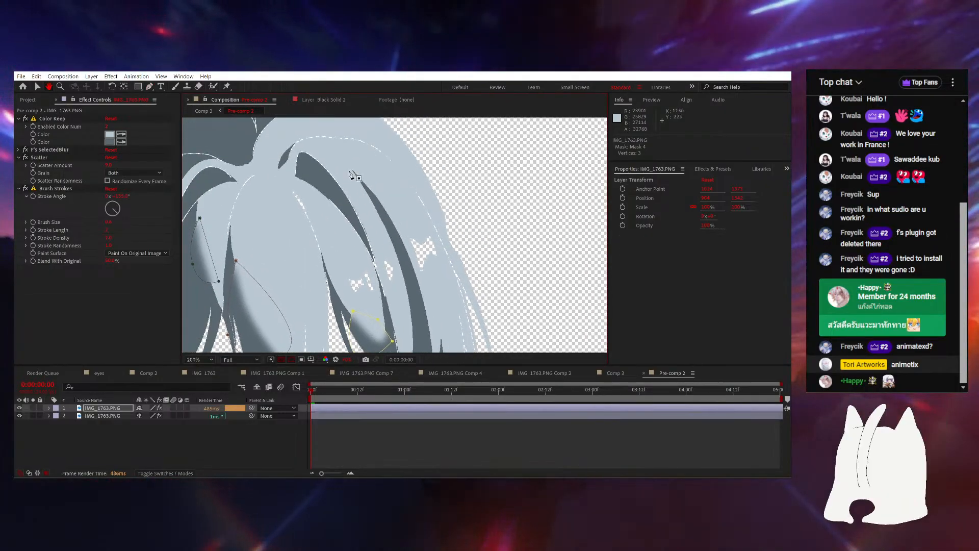
left_click_drag(405, 301, 403, 253)
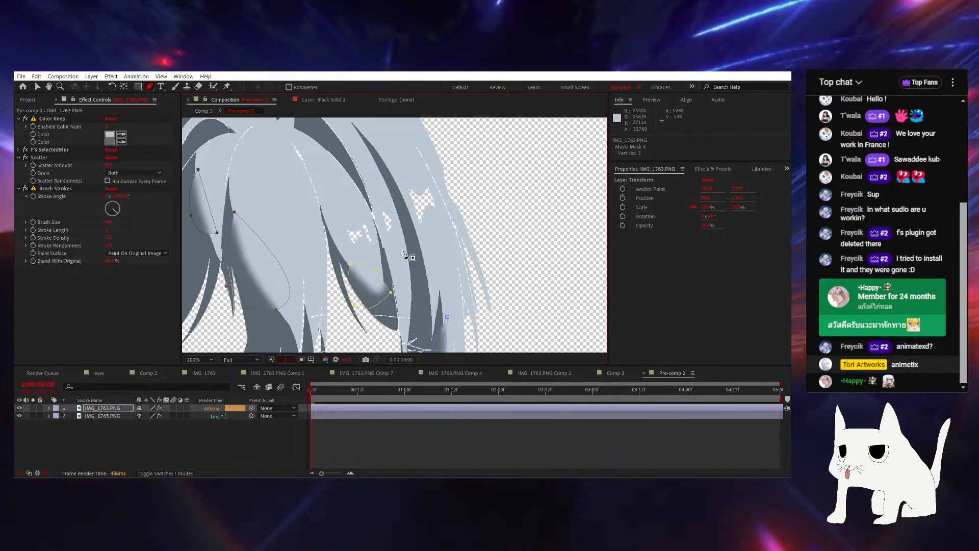
left_click_drag(312, 328, 455, 349)
left_click_drag(404, 223, 416, 247)
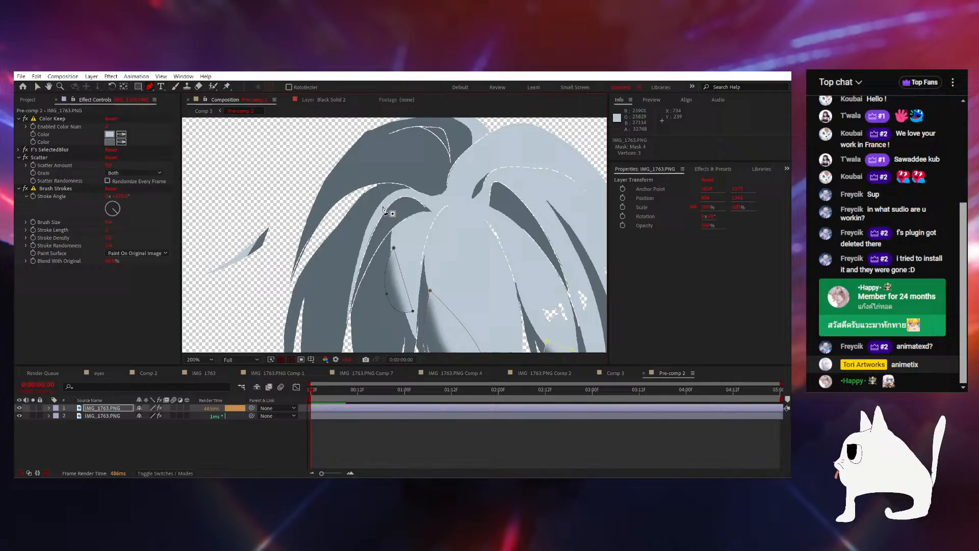
left_click(364, 244)
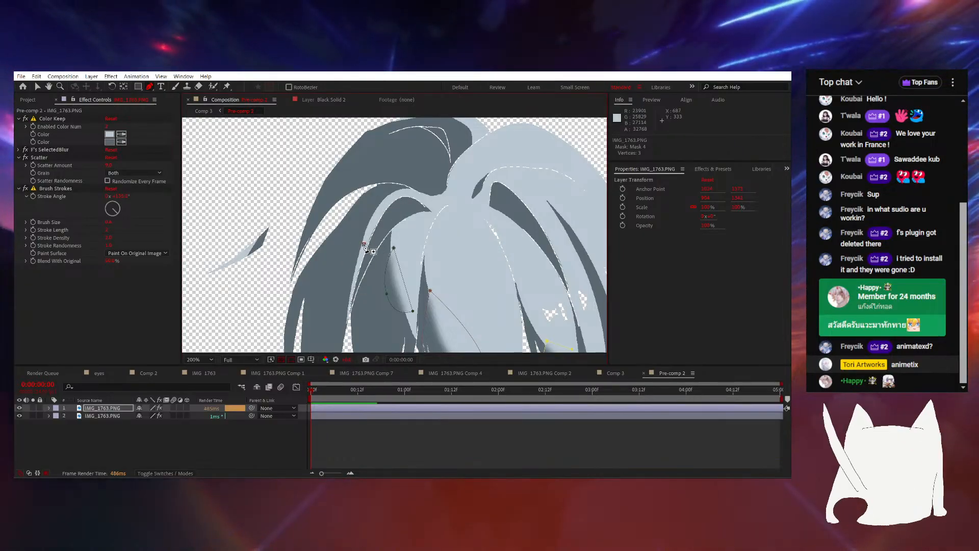
left_click_drag(364, 210, 375, 197)
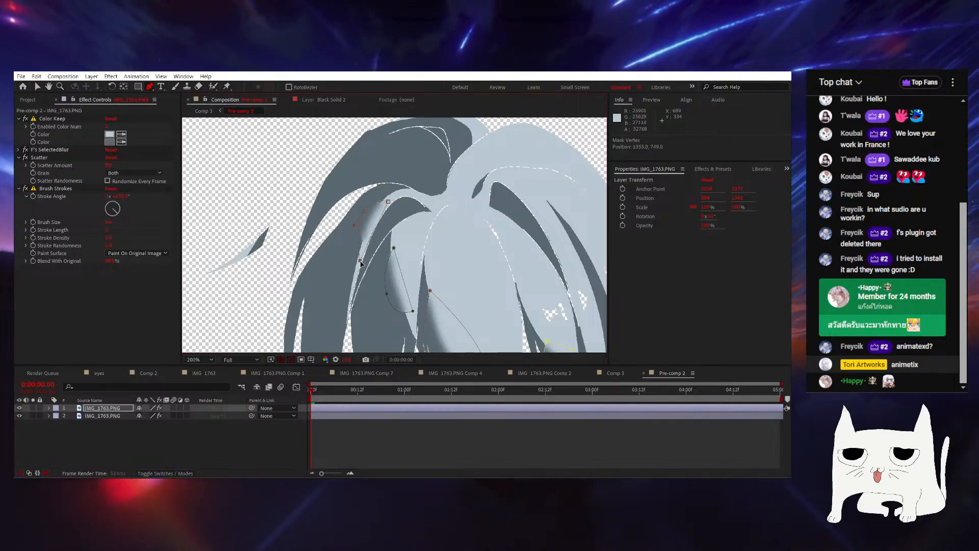
Draw a four-point mask around the light and dark boundary at the top of the left crown tuft
left_click_drag(480, 176, 394, 229)
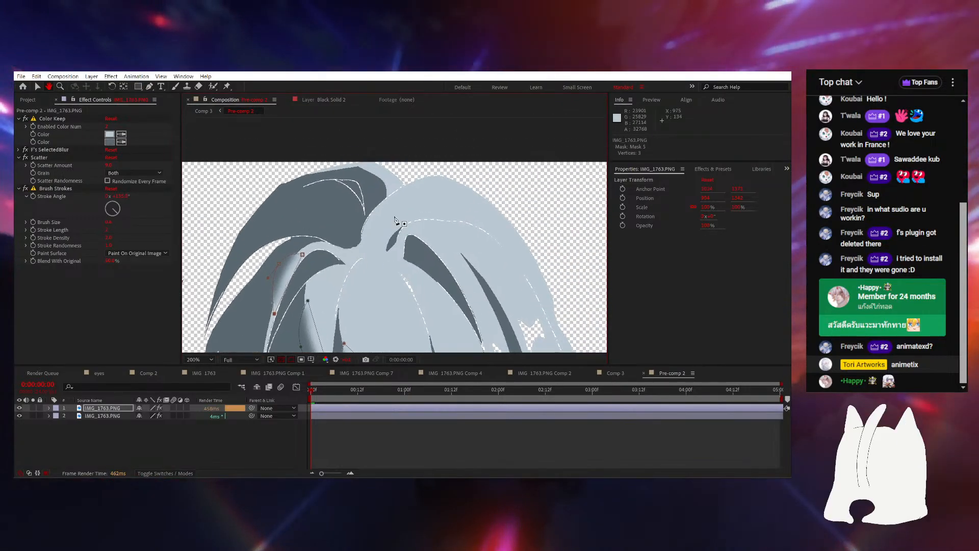
left_click(371, 168)
left_click(387, 202)
mouse_move(377, 183)
left_mouse_down()
mouse_move(379, 191)
mouse_move(393, 176)
left_mouse_up()
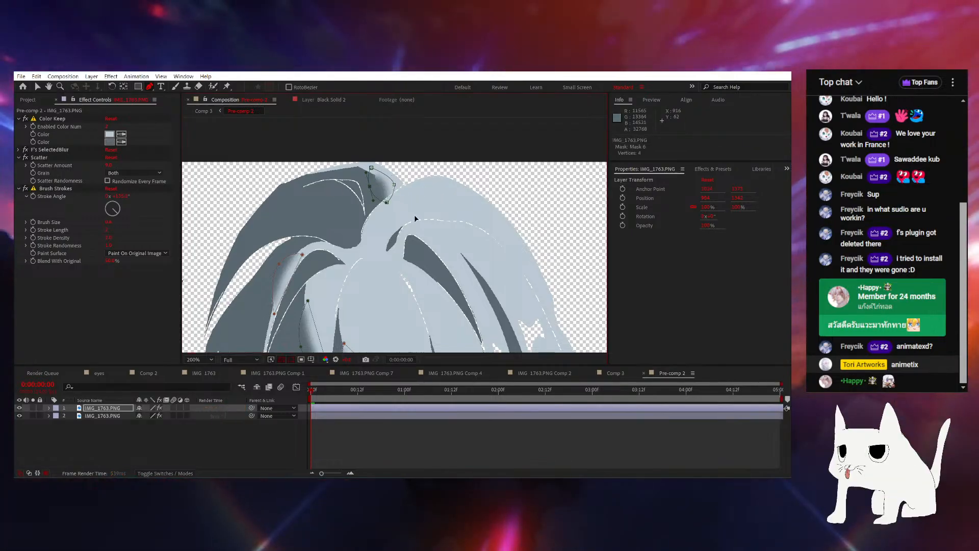
Review the whole softened hair without mask outlines, and reselect the upper IMG_1763.PNG layer
left_click_drag(472, 333, 442, 152)
scroll(489, 214, "down", 2)
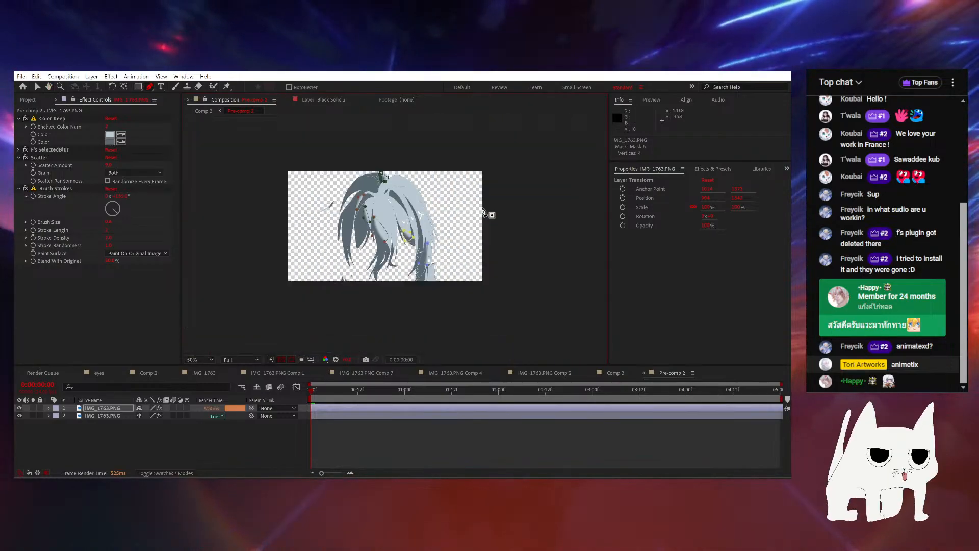
scroll(489, 214, "up", 1)
left_click(153, 451)
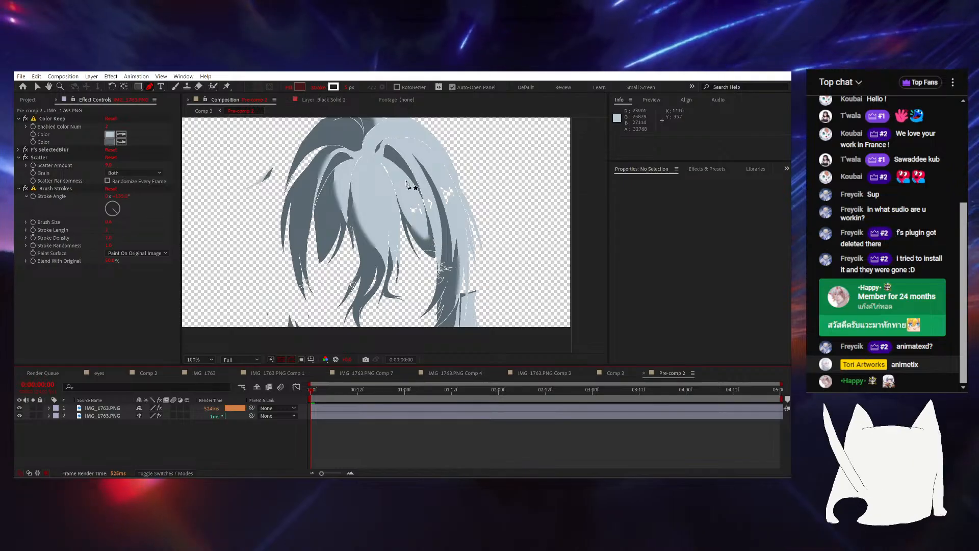
left_click(119, 408)
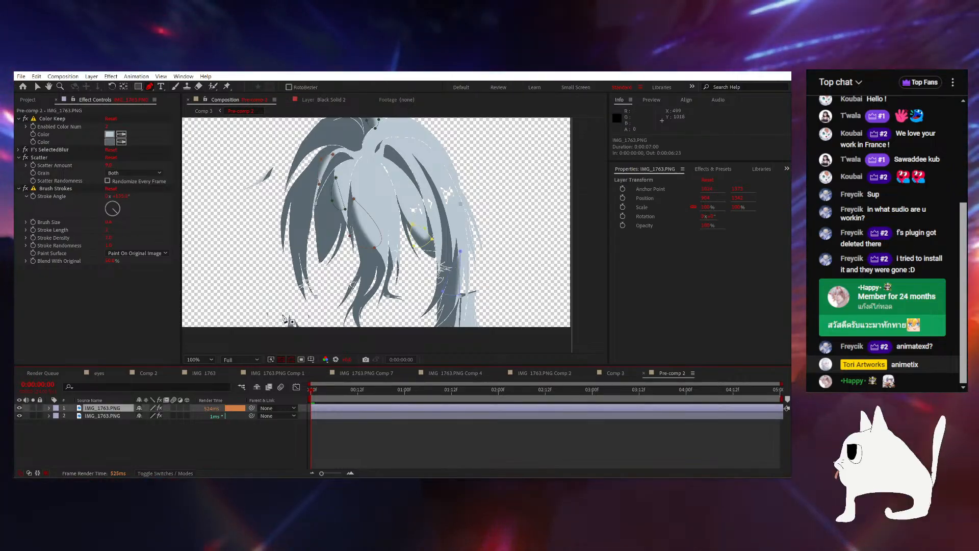
Open Comp 3 and compare the character with the Pre-comp 2 layer hidden and shown
left_click(618, 373)
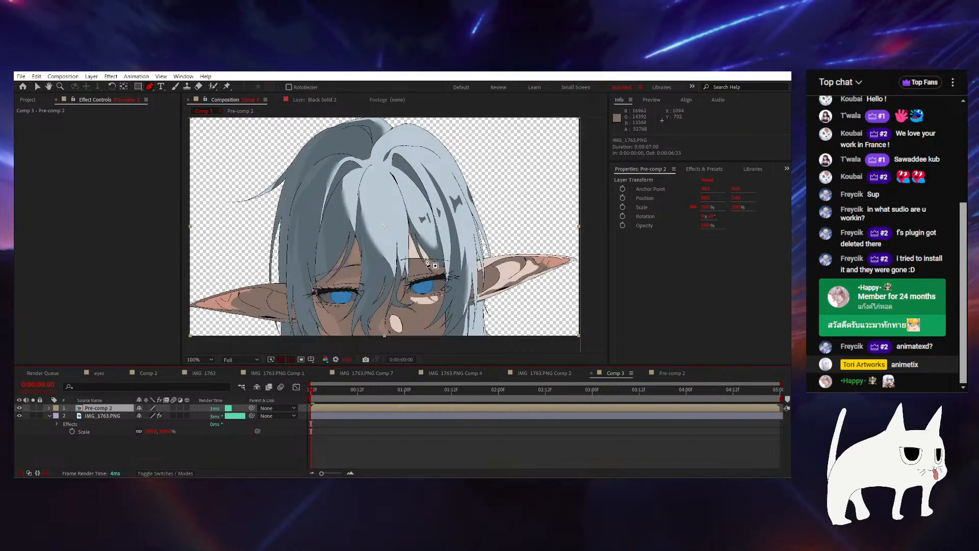
left_click(19, 409)
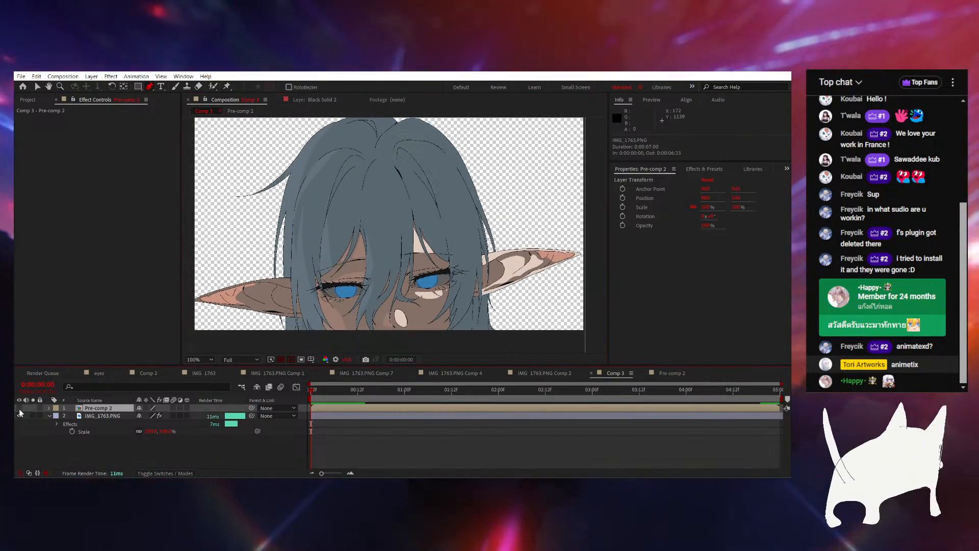
left_click(20, 408)
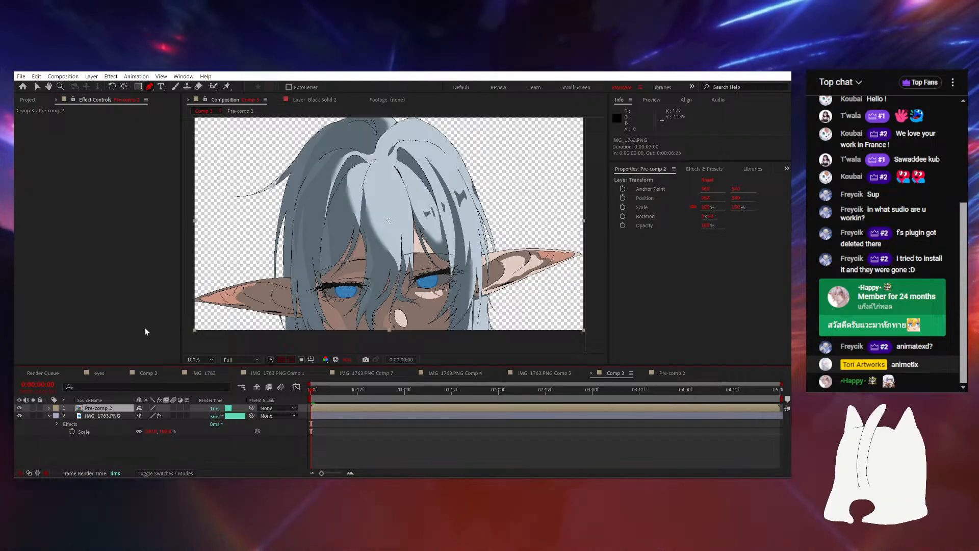
Examine the softened hair shading around the eyes and over the full head, and solo the Pre-comp 2 layer
scroll(378, 261, "up", 1)
key("space")
left_click_drag(434, 261, 420, 164)
key("space")
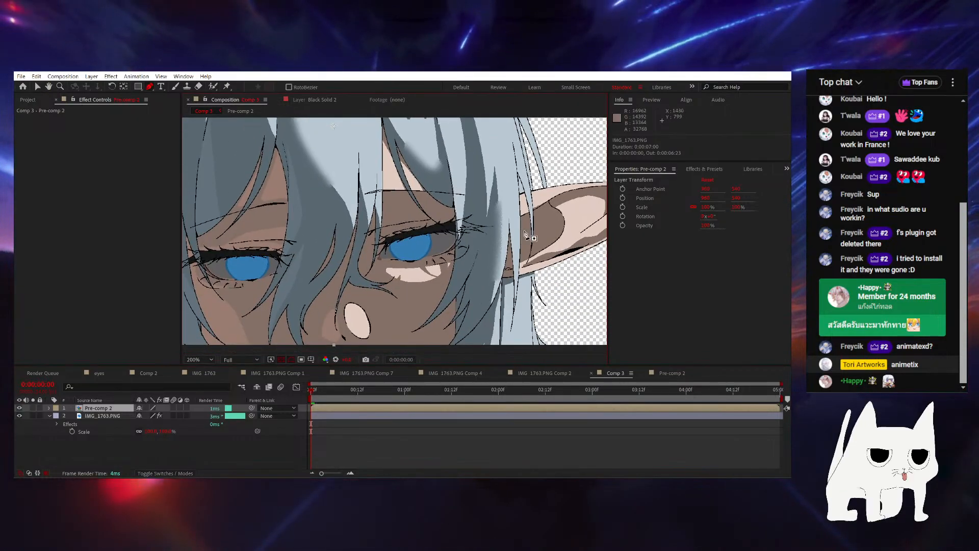
left_click_drag(455, 265, 517, 302)
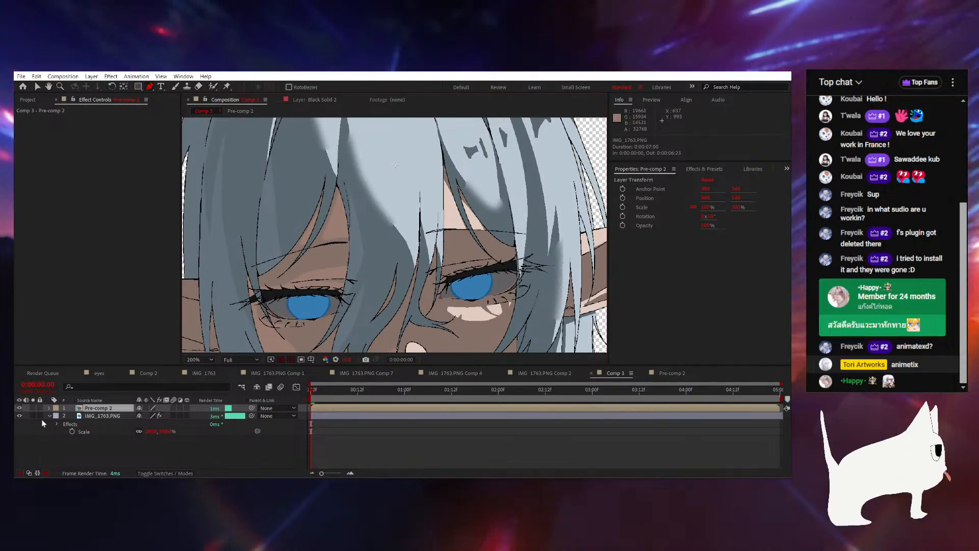
scroll(330, 224, "down", 3)
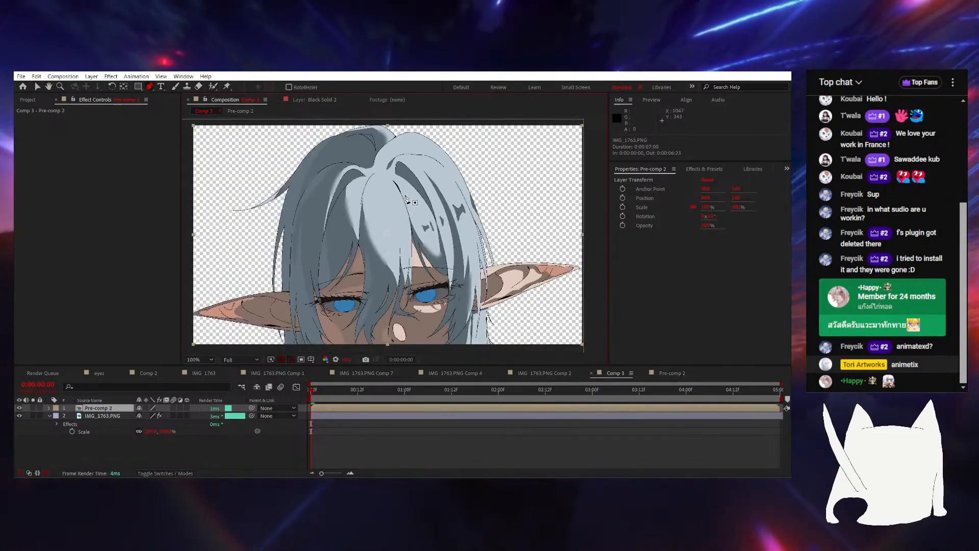
left_click_drag(421, 225, 416, 218)
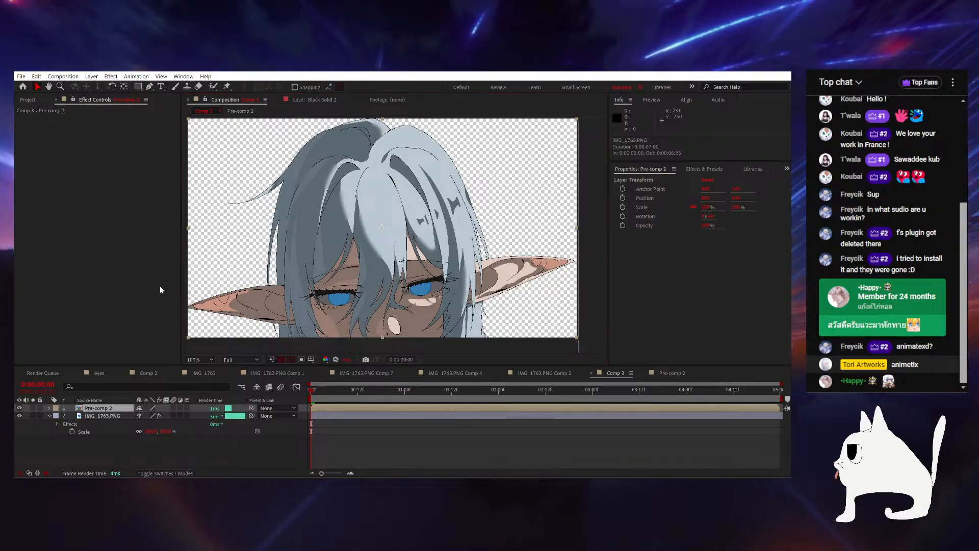
left_click(32, 408)
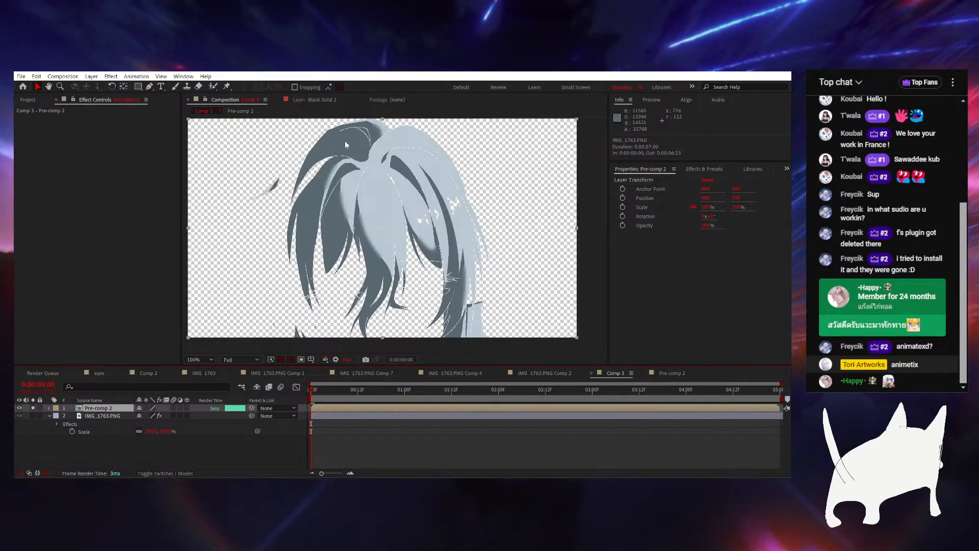
Apply Color Range to the Pre-comp 2 layer and key out the dark hair shadow by sampling its colour
key("ctrl+space")
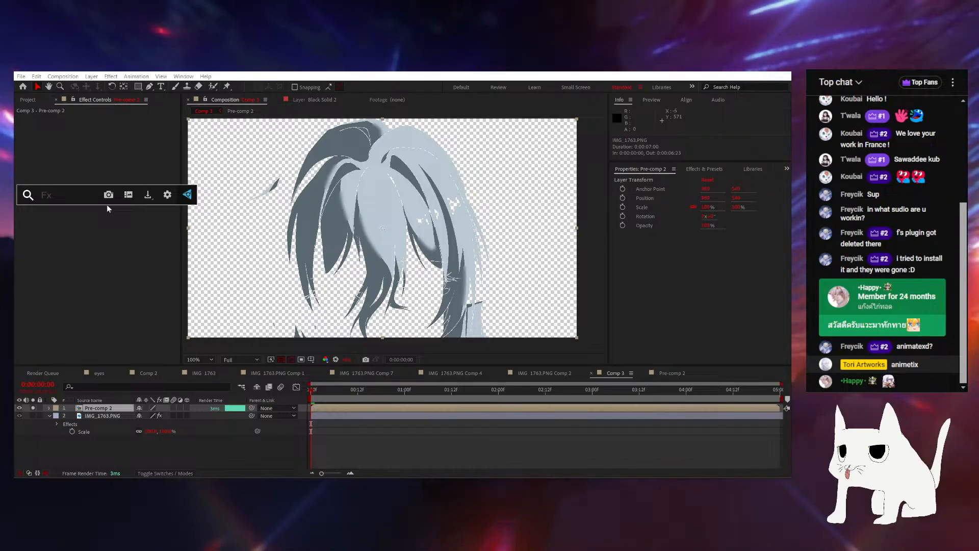
type("color")
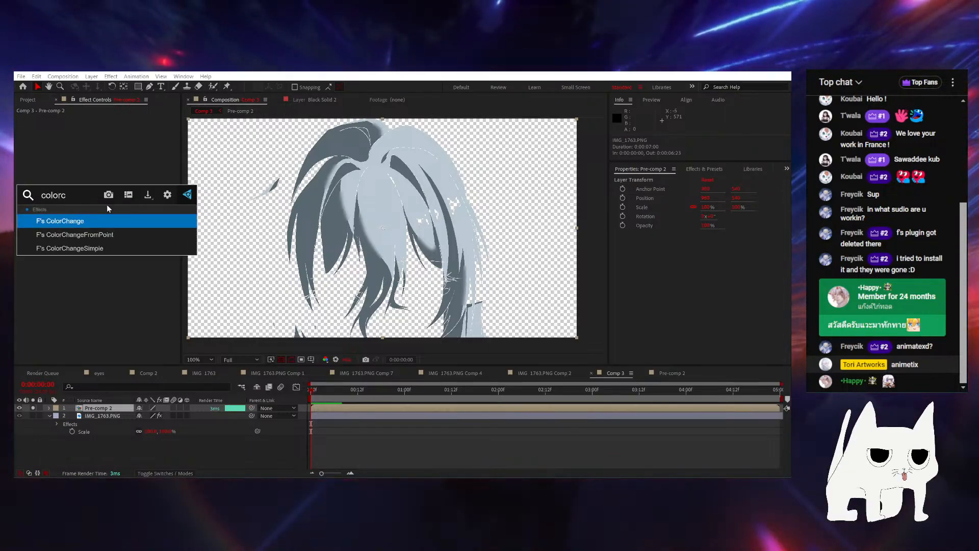
type(" ra")
key("Return")
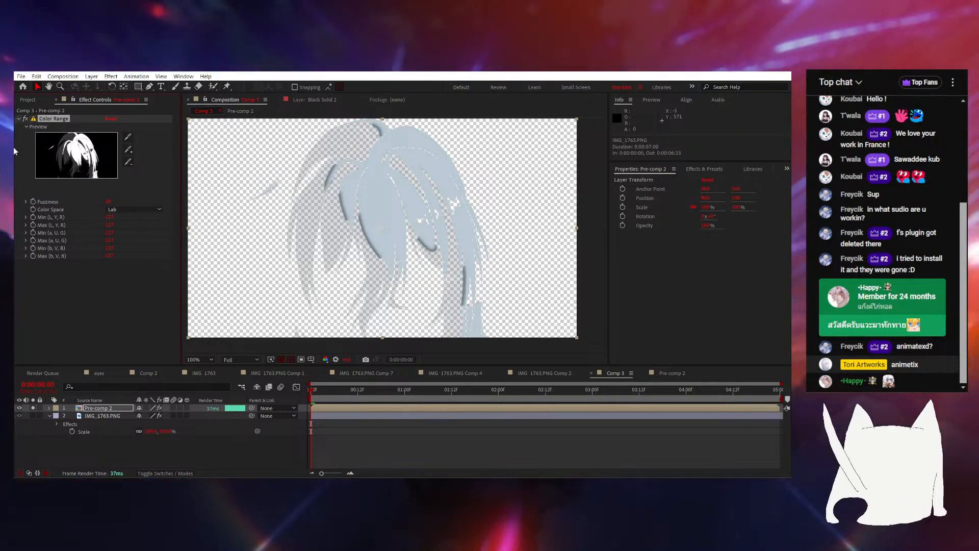
left_click(25, 119)
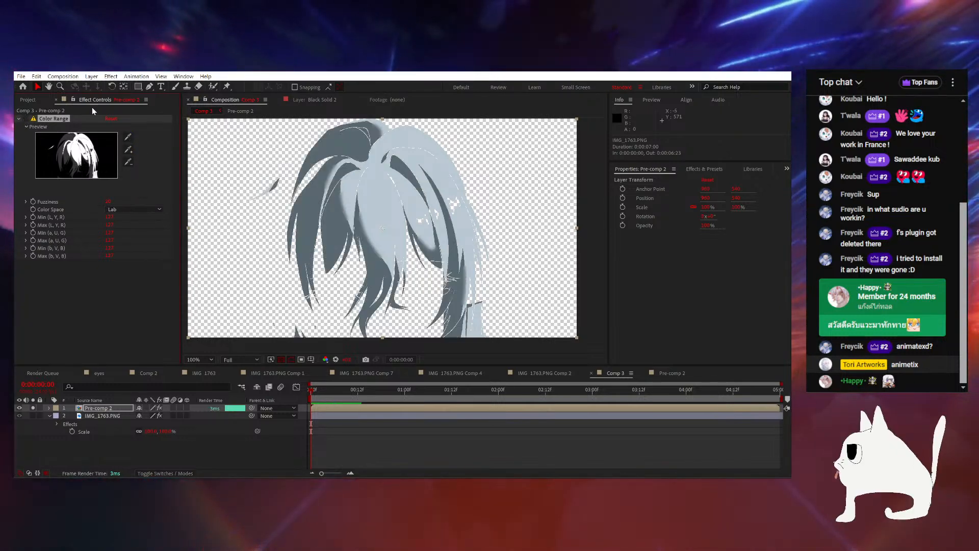
left_click(128, 137)
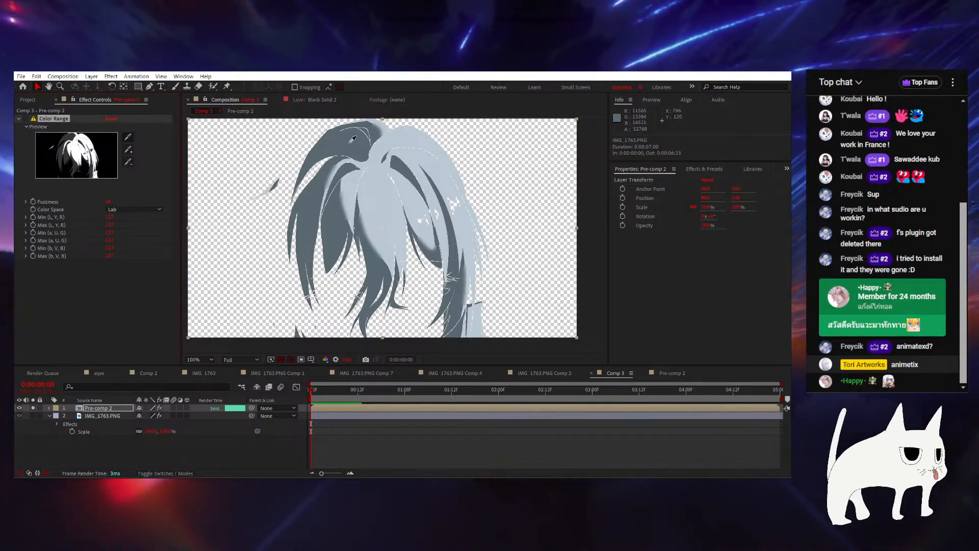
left_click(348, 174)
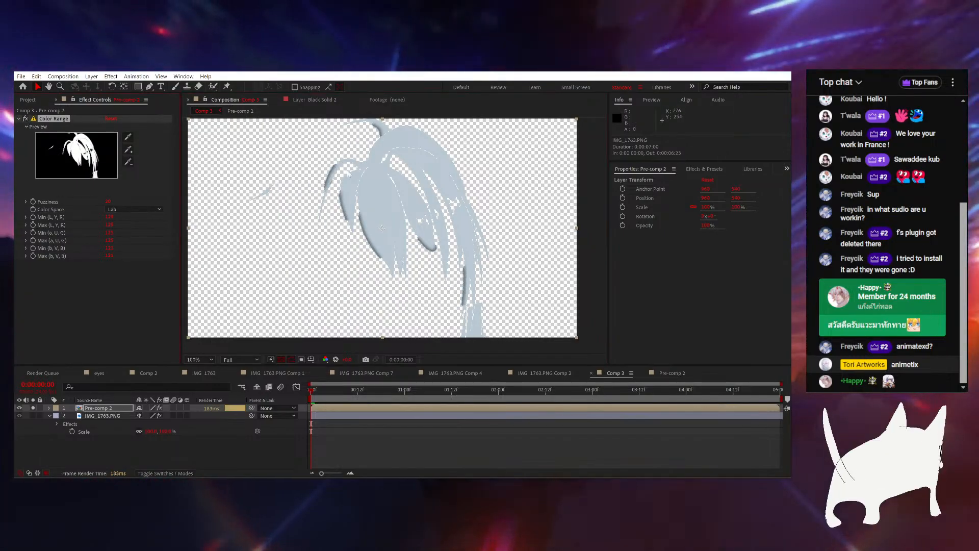
Examine the isolated light hair up close, unsolo Pre-comp 2, and compare the character with that layer hidden and shown
scroll(350, 175, "up", 1)
left_click_drag(429, 251, 446, 336)
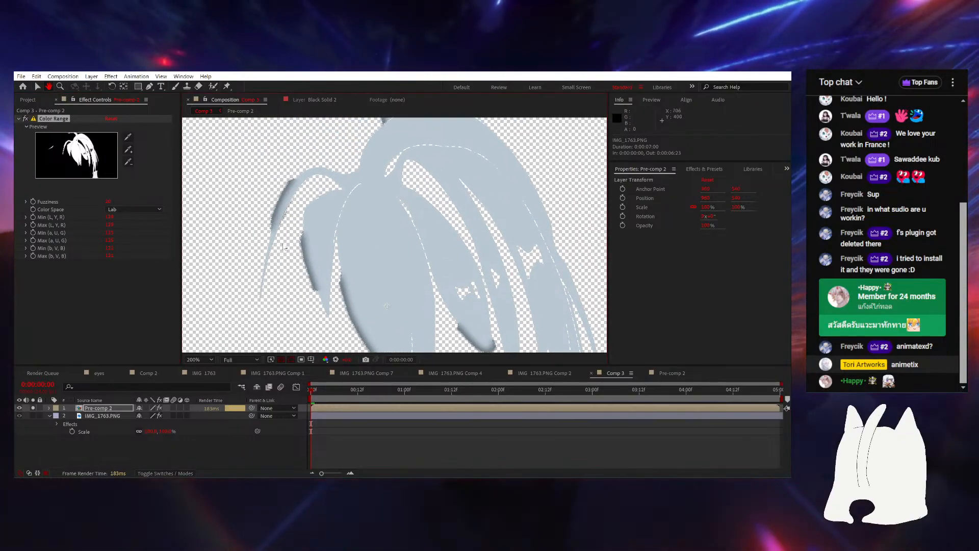
left_click_drag(339, 267, 283, 176)
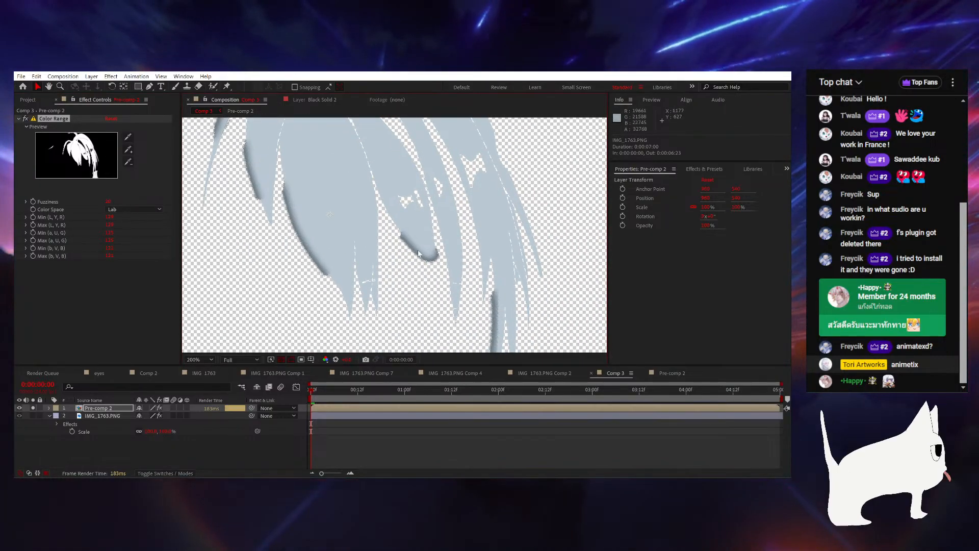
left_click(32, 409)
left_click(20, 406)
left_click(19, 406)
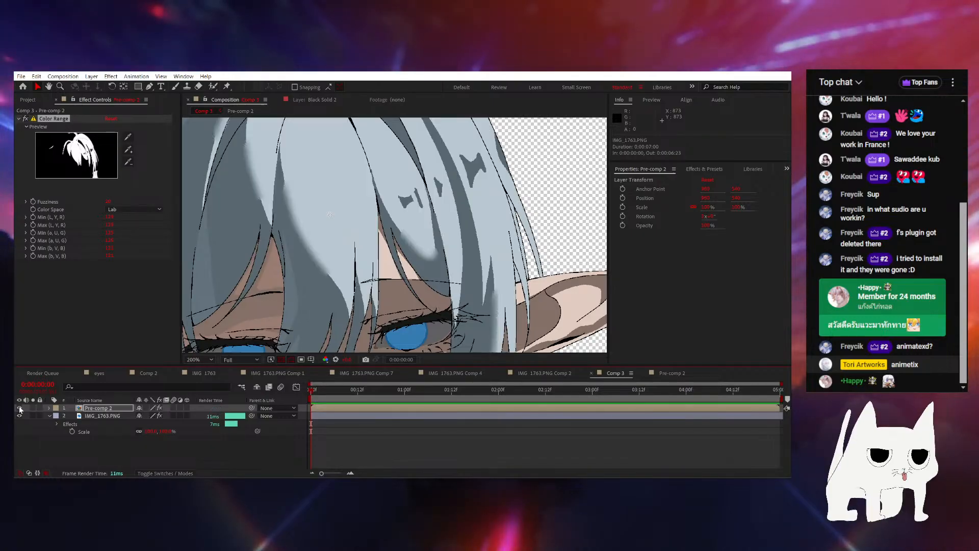
left_click(19, 407)
left_click(20, 406)
Add Deep Glow 2 to the Pre-comp 2 layer and turn off the transparency grid to view it against black
key("ctrl+space")
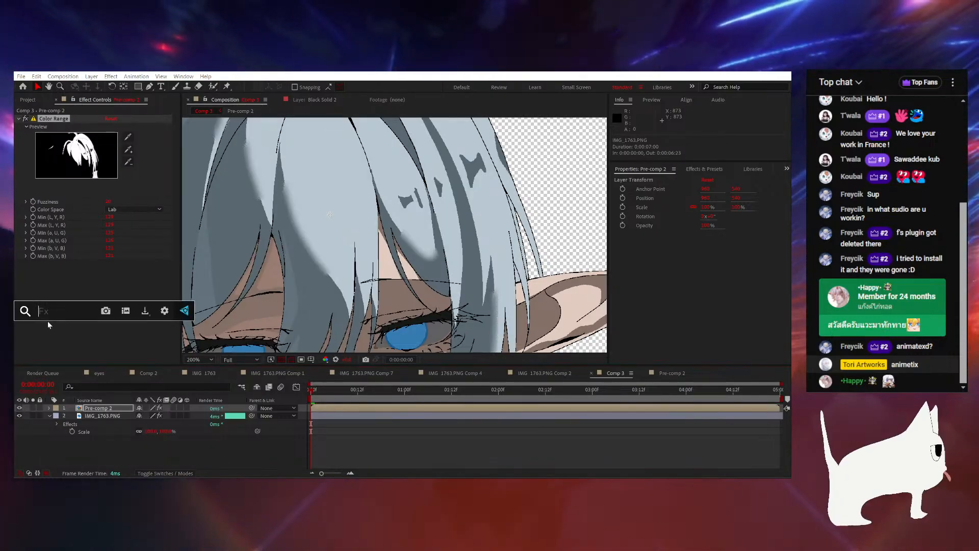
type("d")
key("Return")
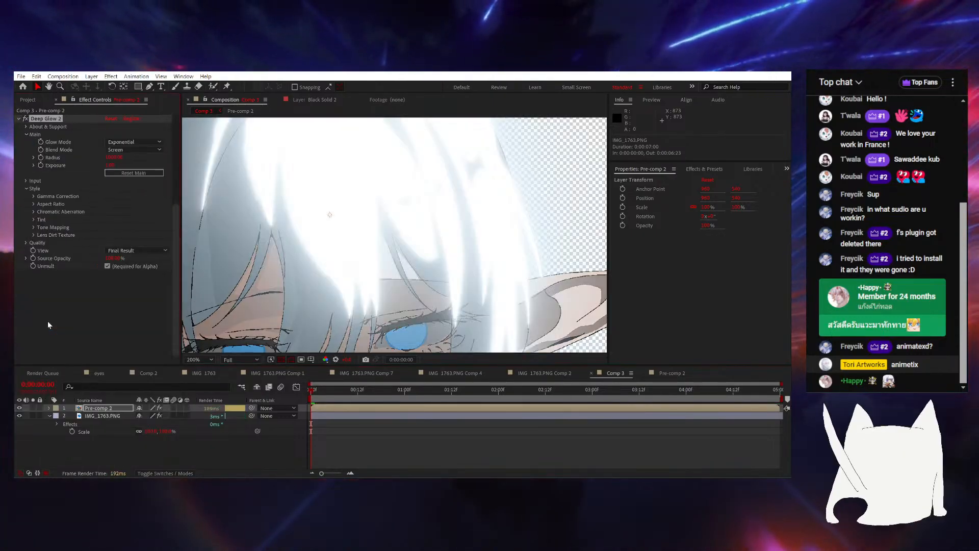
key("comma")
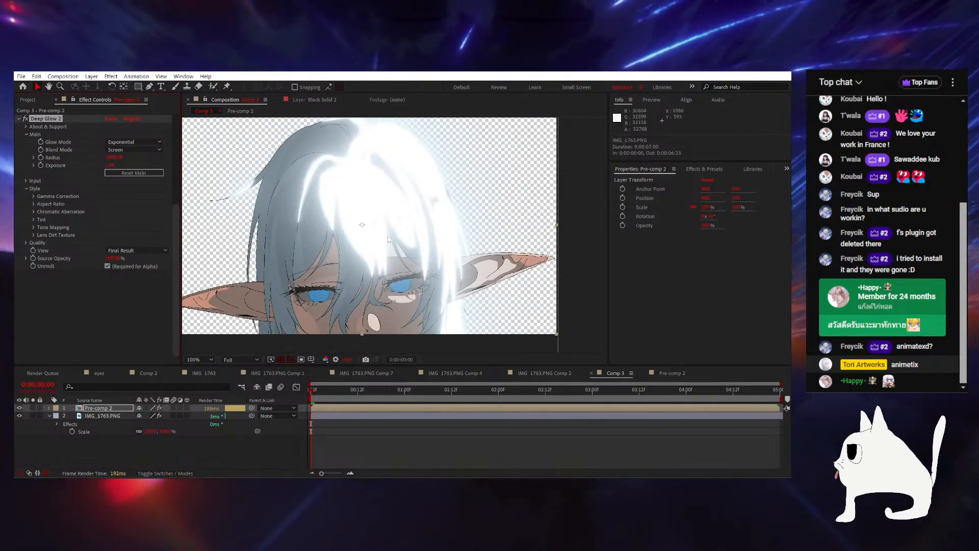
left_click(282, 359)
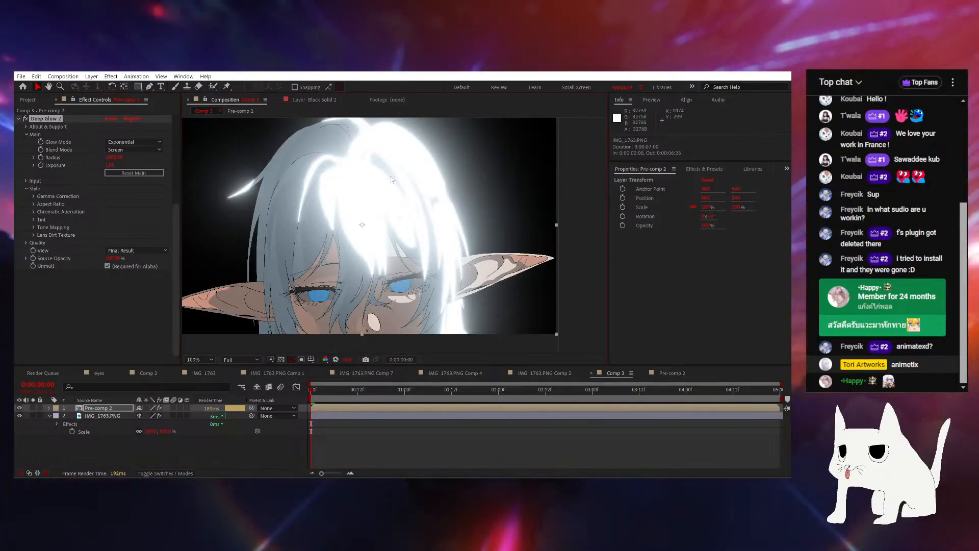
Disable Deep Glow 2 on Pre-comp 2 and compare the hair with the layer hidden and shown
left_click(28, 220)
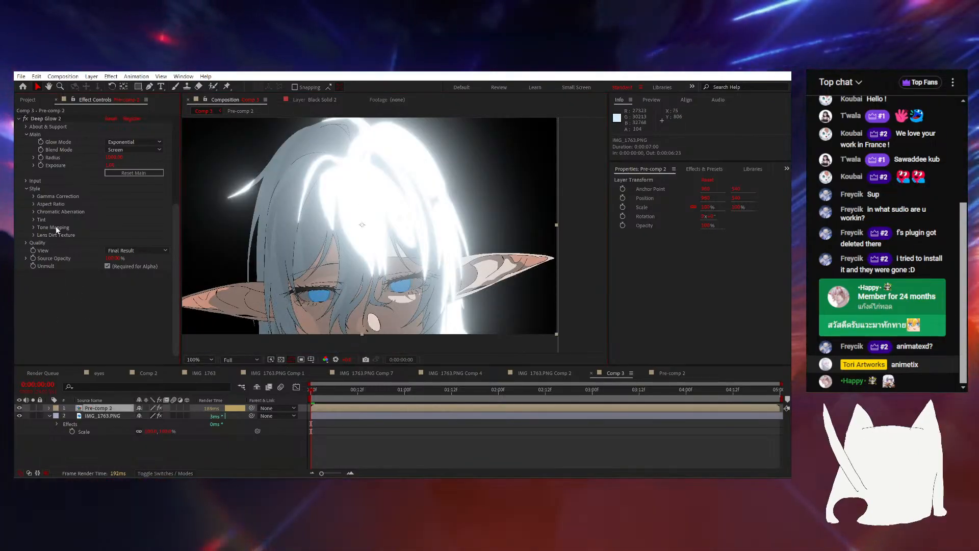
left_click(18, 408)
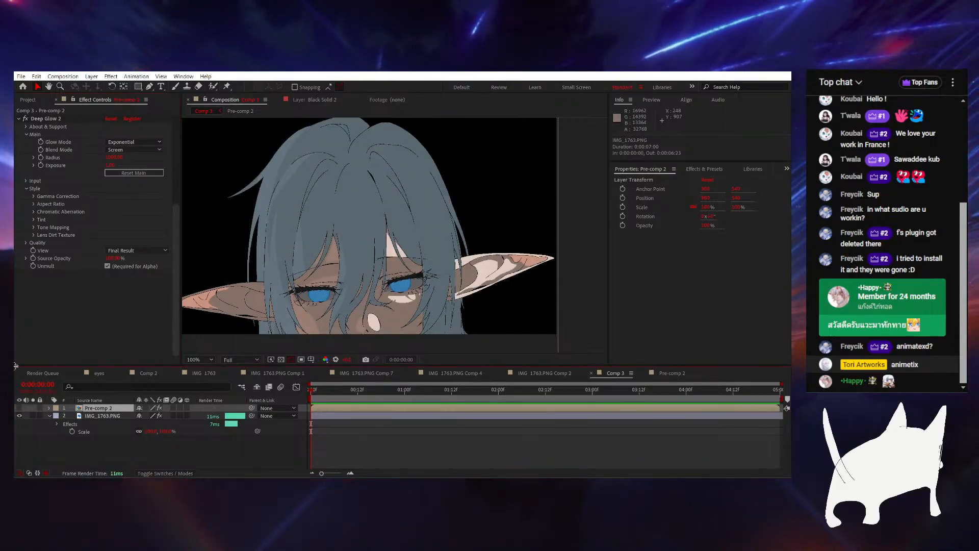
left_click(19, 408)
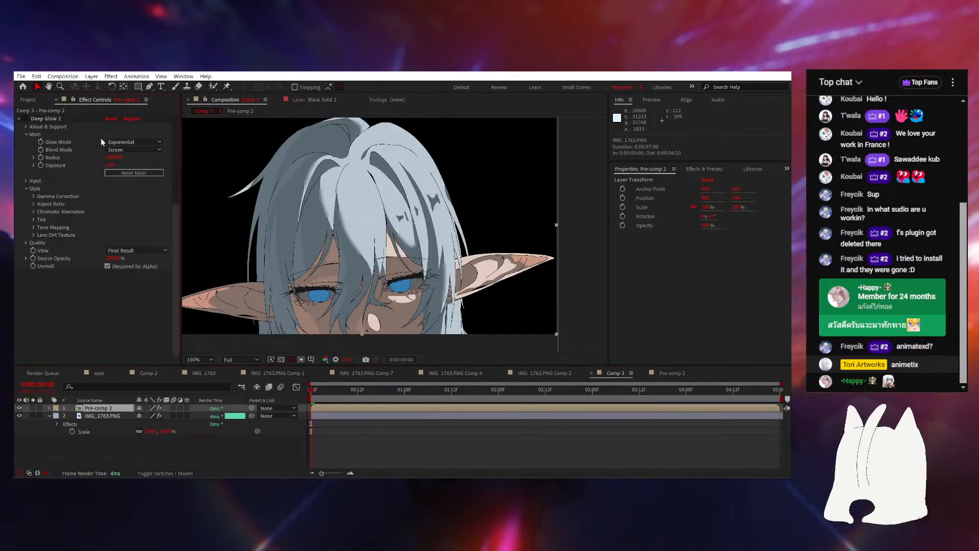
Examine the unglowed hair shading around the eyes and over the whole head against the black background
scroll(388, 319, "up", 2)
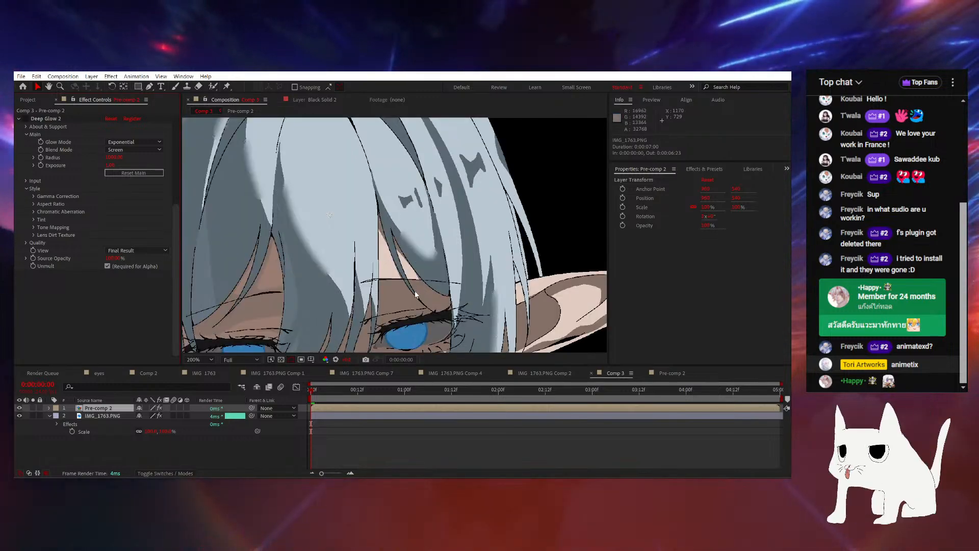
left_click_drag(390, 323, 450, 266)
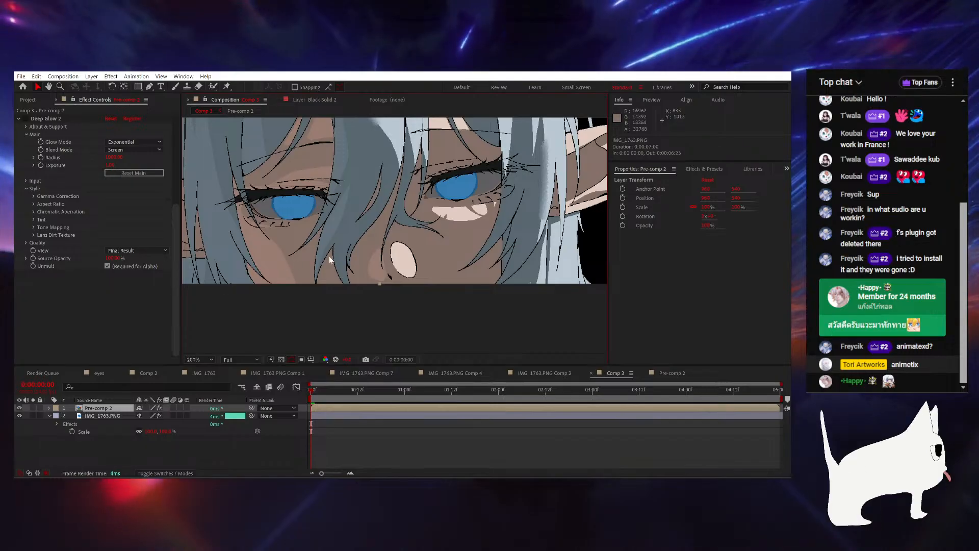
scroll(352, 231, "down", 1)
left_click_drag(405, 218, 416, 304)
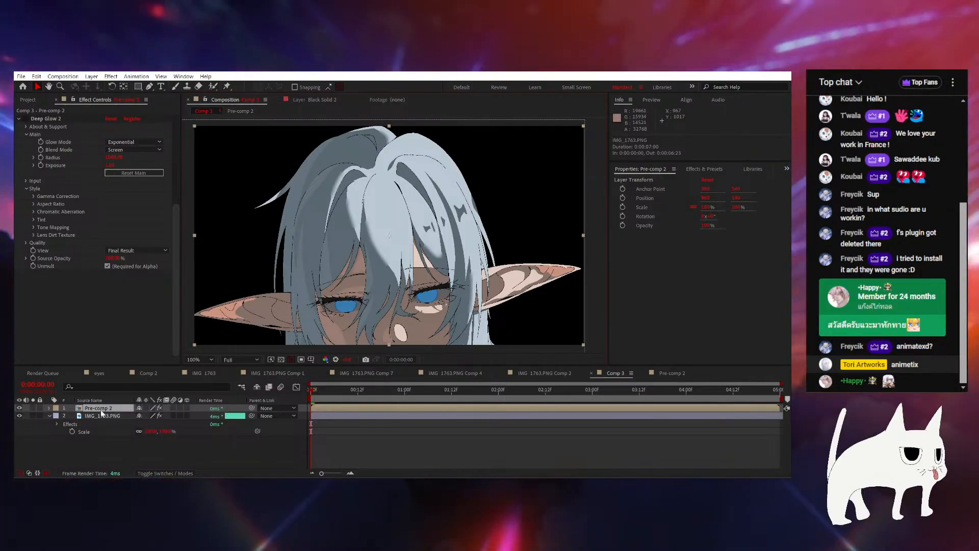
Collapse the Color Range and Deep Glow 2 settings of the Pre-comp 2 layer
scroll(45, 167, "up", 3)
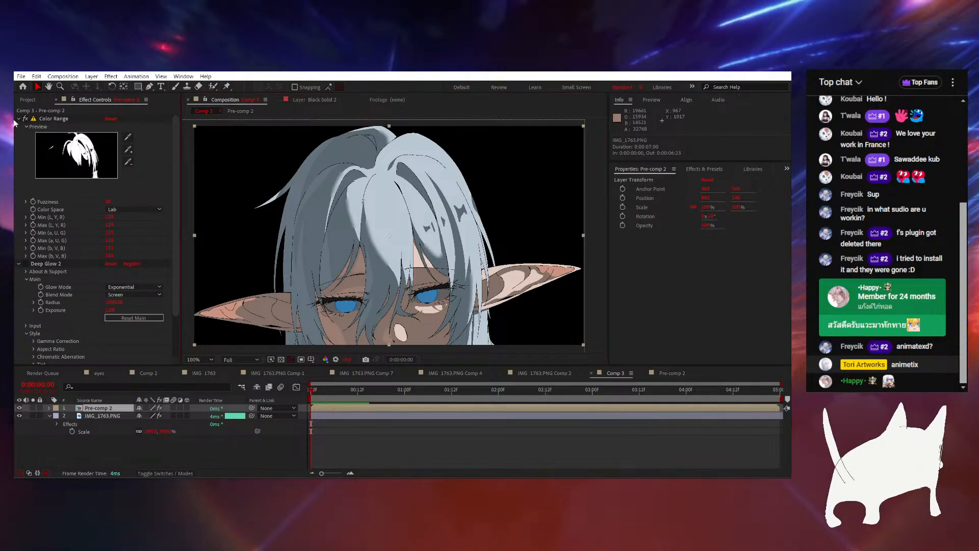
left_click(19, 118)
left_click(18, 126)
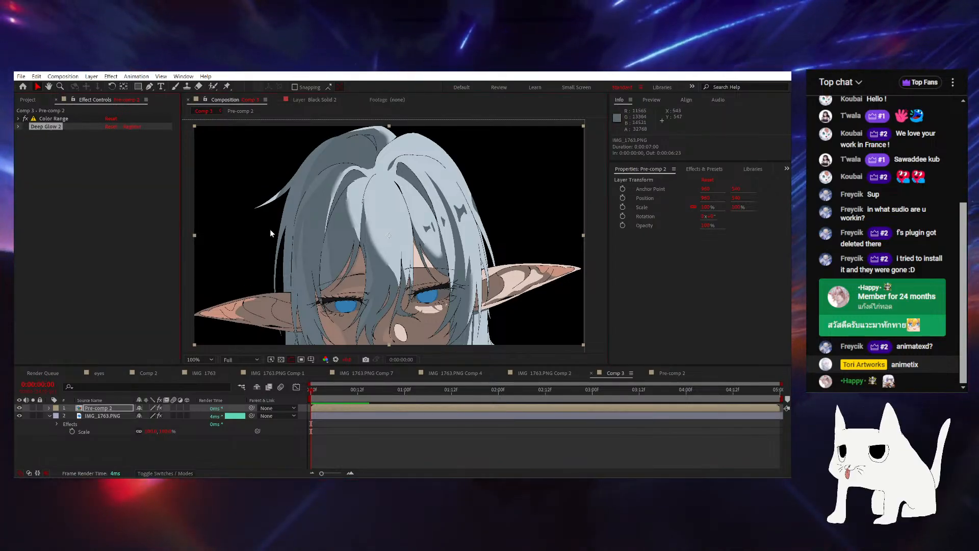
Try duplicating the Color Range effect on Pre-comp 2, and undo the duplicate
left_click(41, 120)
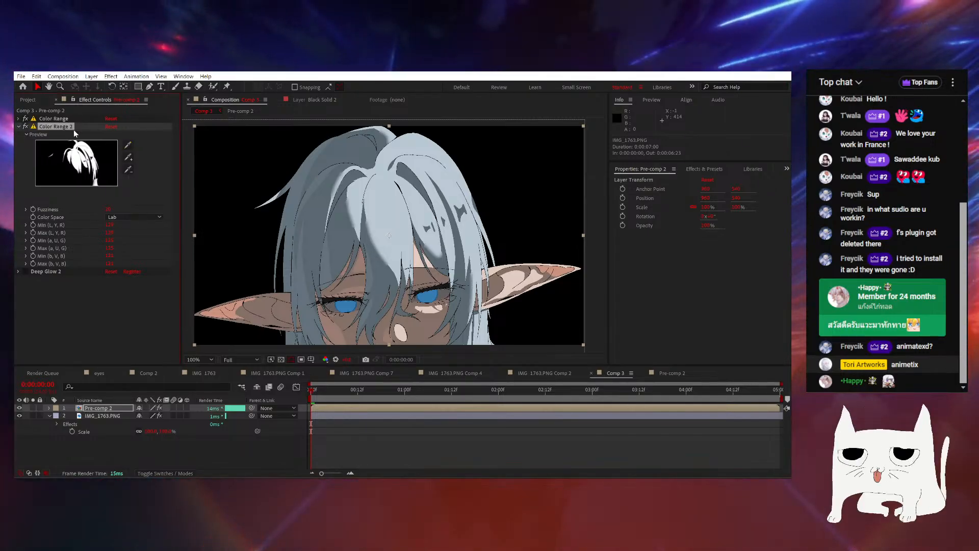
key("ctrl+z")
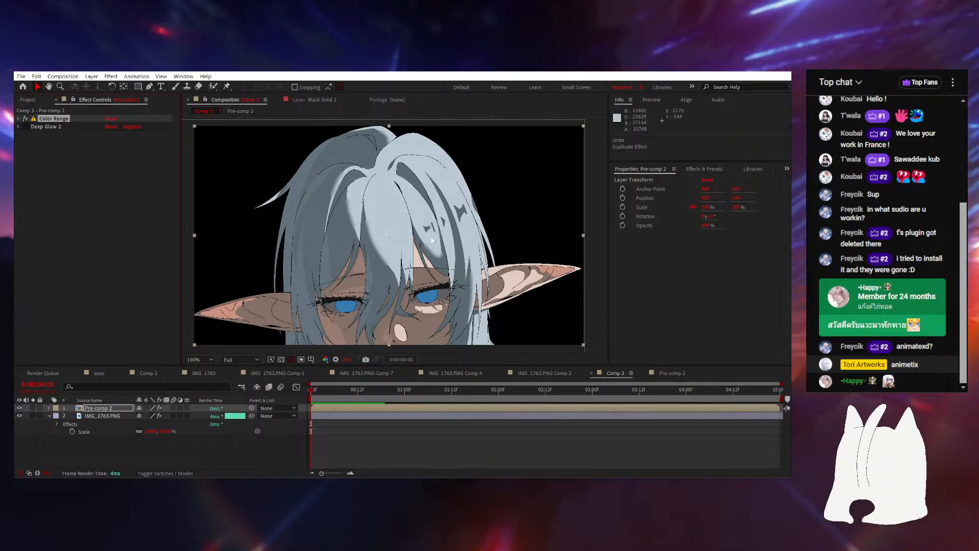
mouse_move(418, 255)
left_mouse_down()
mouse_move(424, 231)
mouse_move(421, 246)
left_mouse_up()
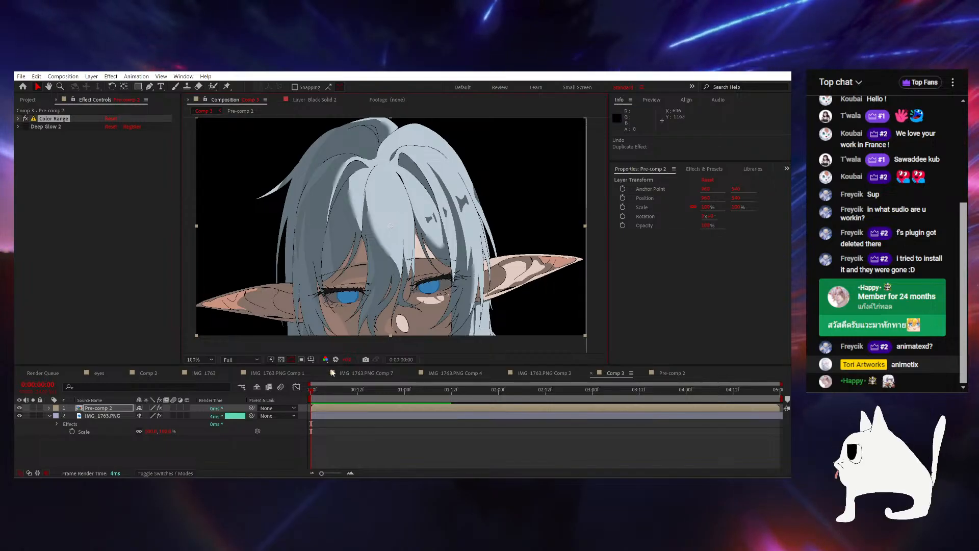
Open Comp 2 and its nested IMG_1763 composition, and view the effects of the lowest IMG_1763.PNG layer
left_click(155, 373)
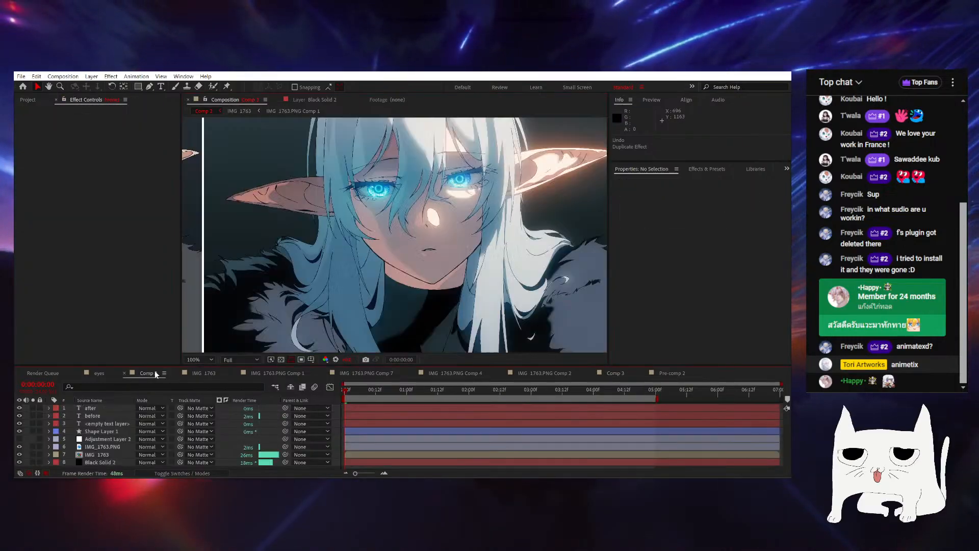
double_click(110, 435)
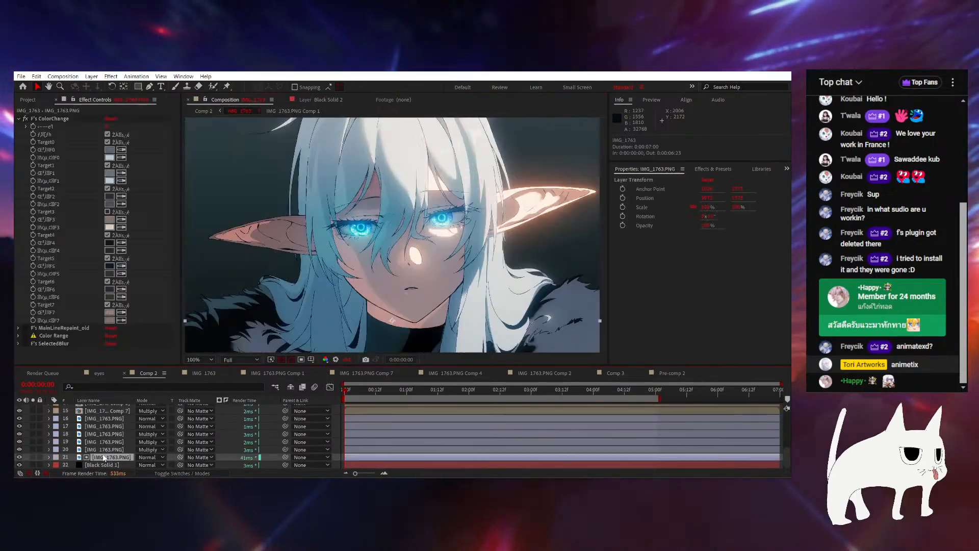
scroll(111, 435, "down", 3)
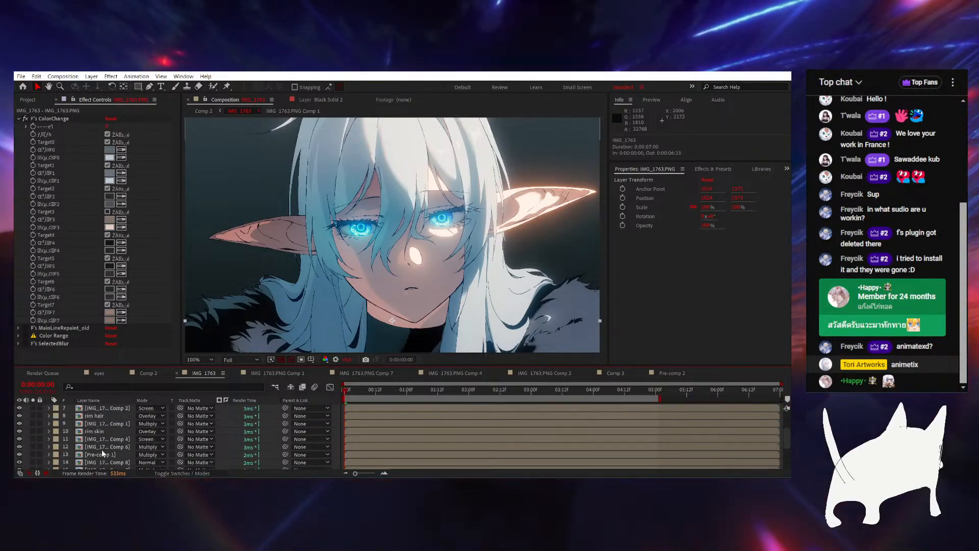
Look through the effects of the middle layers, from IMG_1763.PNG Comp 6 through rim skin and rim hair to Comp 2
left_click(102, 446)
left_click(103, 439)
left_click(104, 424)
scroll(99, 432, "up", 1)
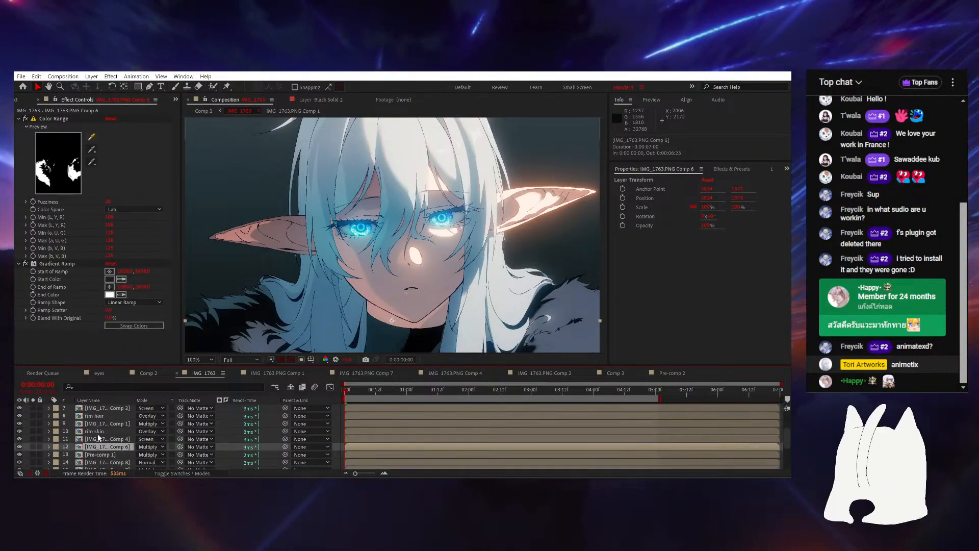
left_click(100, 438)
left_click(101, 431)
left_click(102, 424)
left_click(102, 416)
scroll(101, 423, "up", 1)
left_click(101, 432)
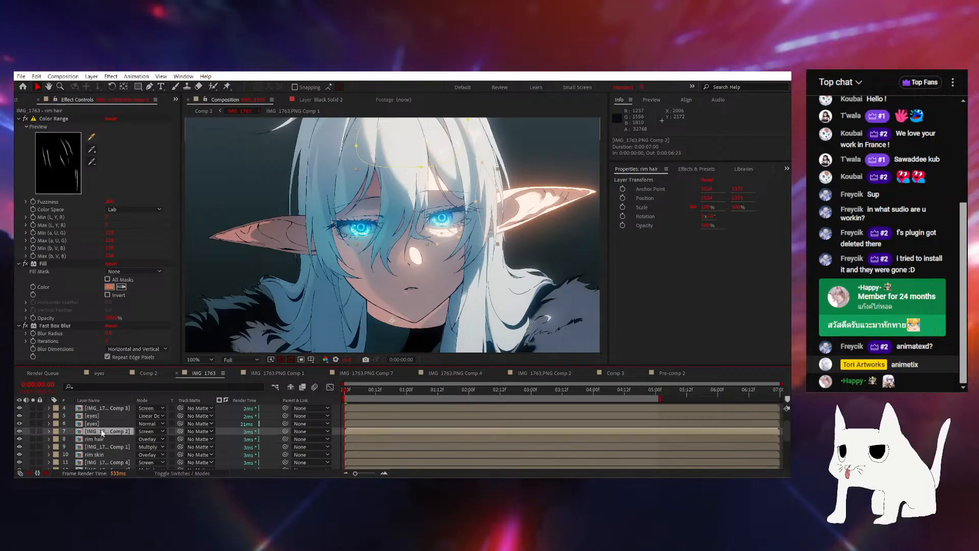
Check the effects of both eyes layers and the IMG_1763.PNG Comp 3 and Comp 1 layers above them
left_click(101, 424)
left_click(101, 417)
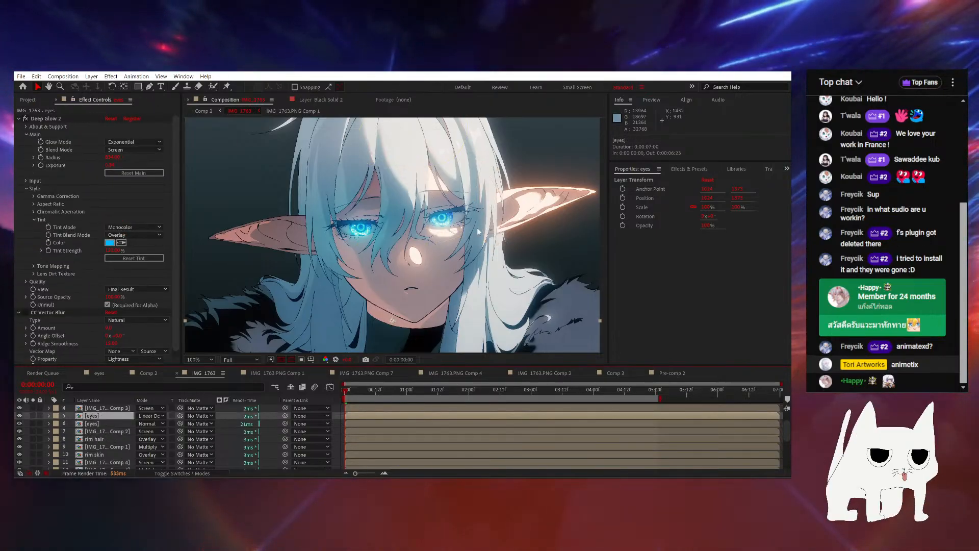
scroll(94, 439, "up", 1)
left_click(113, 432)
left_click(103, 424)
left_click(99, 433)
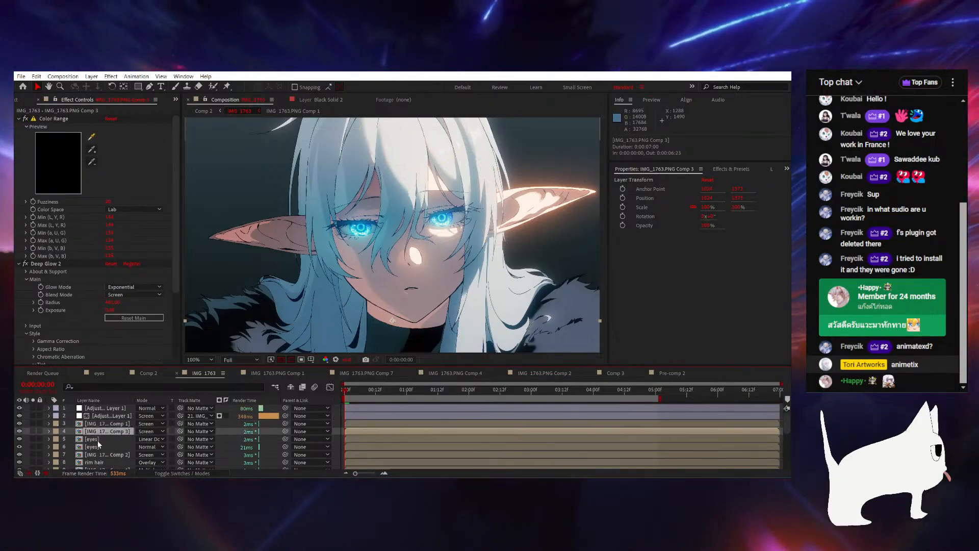
left_click(97, 441)
Examine the finished IMG_1763 artwork over the face, long hair strands, fur collar and torso
scroll(101, 426, "down", 2)
scroll(414, 225, "down", 1)
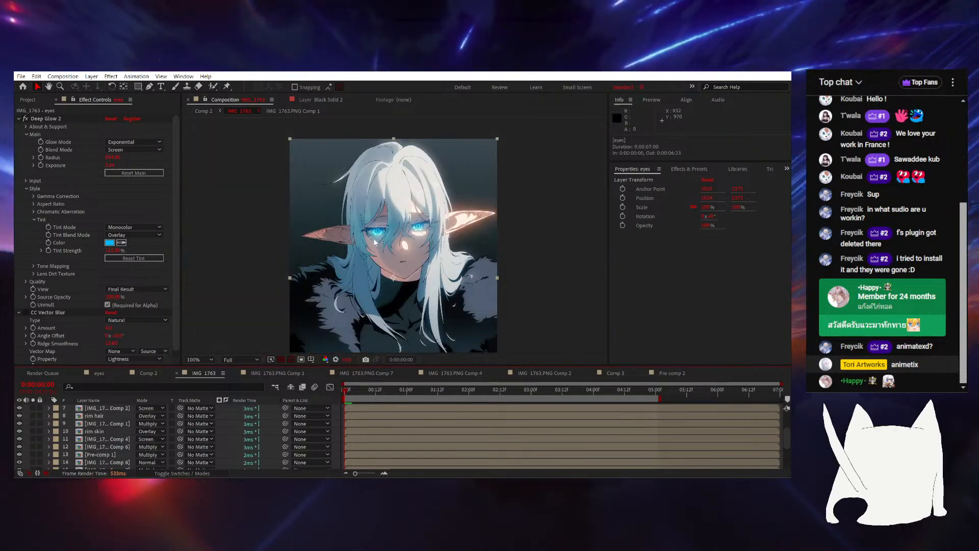
scroll(434, 199, "up", 1)
left_click_drag(441, 197, 426, 164)
left_click_drag(438, 289, 454, 196)
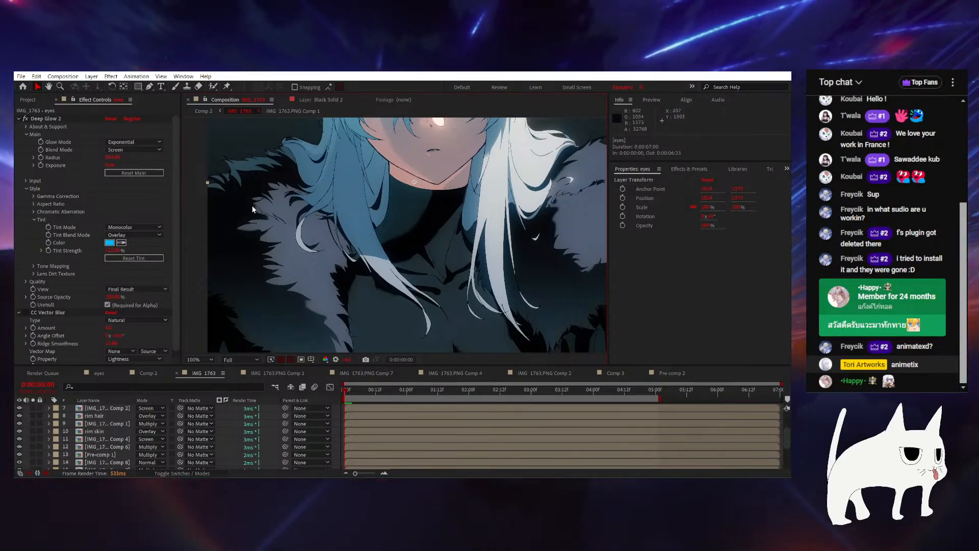
left_click_drag(457, 239, 450, 180)
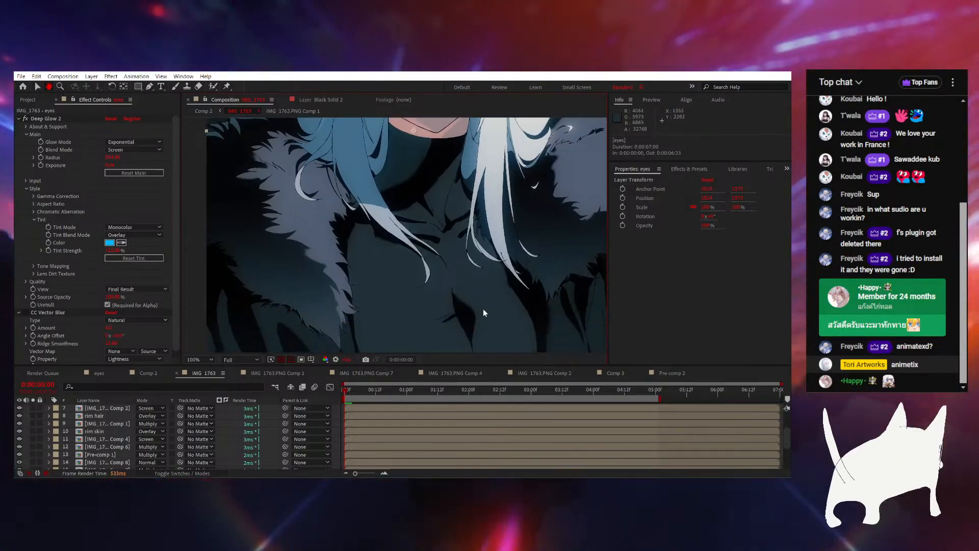
left_click_drag(439, 273, 404, 318)
scroll(115, 427, "up", 3)
scroll(391, 237, "down", 2)
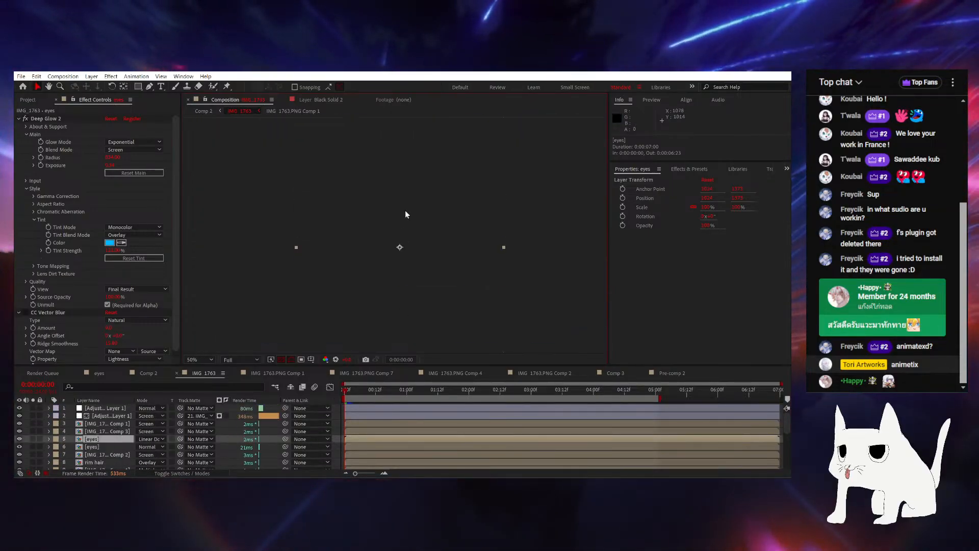
Solo the lower IMG_1763.PNG layers, 21 up through 16, to examine the base artwork on its own
scroll(87, 465, "down", 5)
left_click(103, 443)
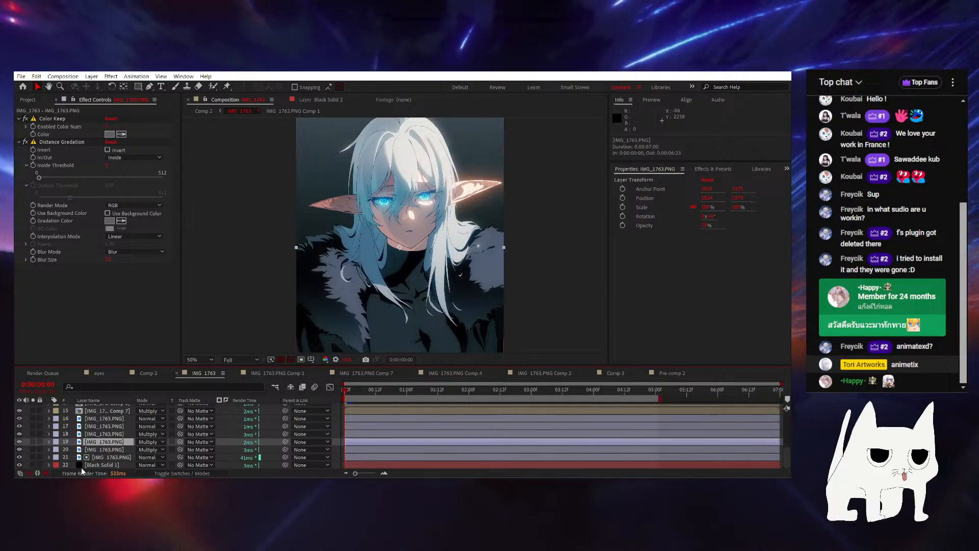
left_click(66, 458)
left_click(32, 457)
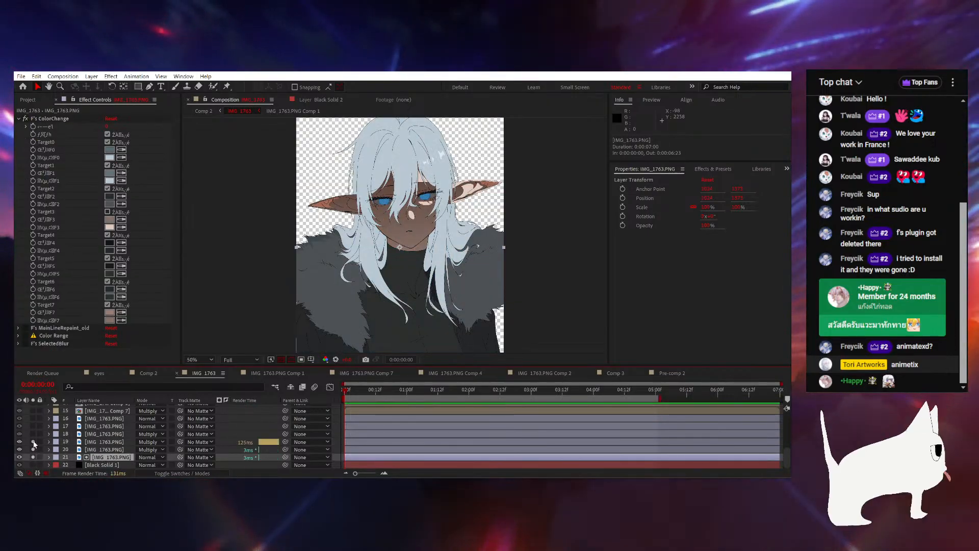
left_click(34, 434)
left_click(33, 426)
left_click(34, 419)
Compare the base artwork with and without the IMG_1763.PNG Comp 7 layer soloed, and clear all solos
scroll(96, 434, "up", 1)
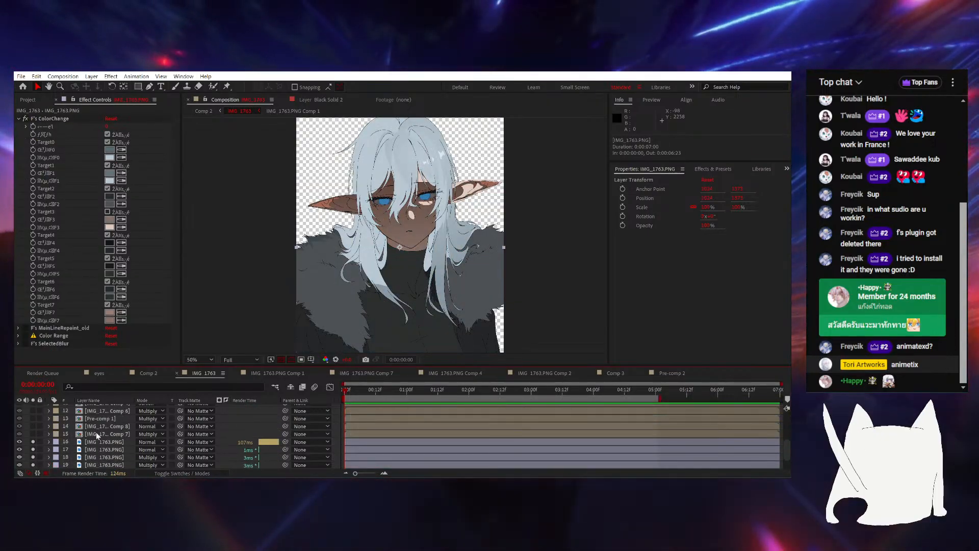
left_click(96, 434)
left_click(33, 434)
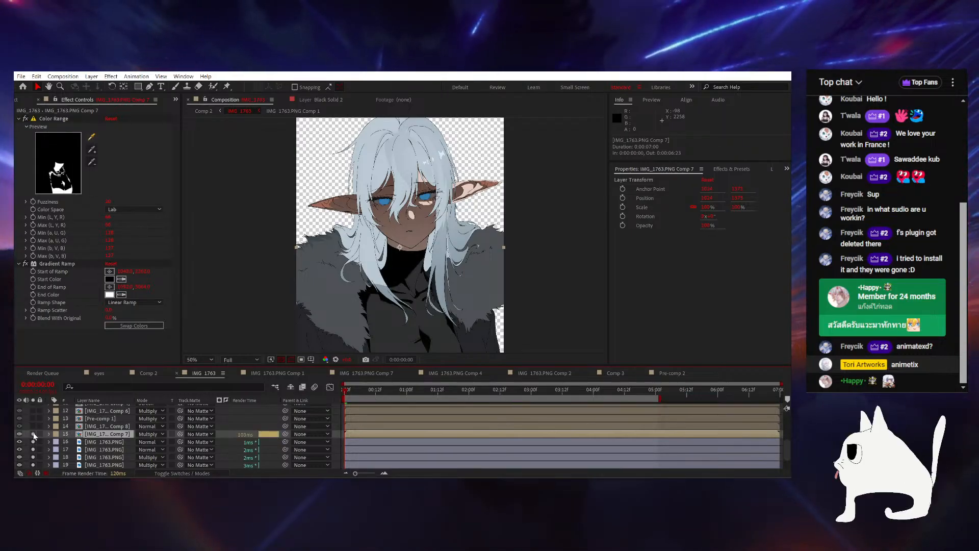
left_click(34, 434)
scroll(94, 438, "down", 1)
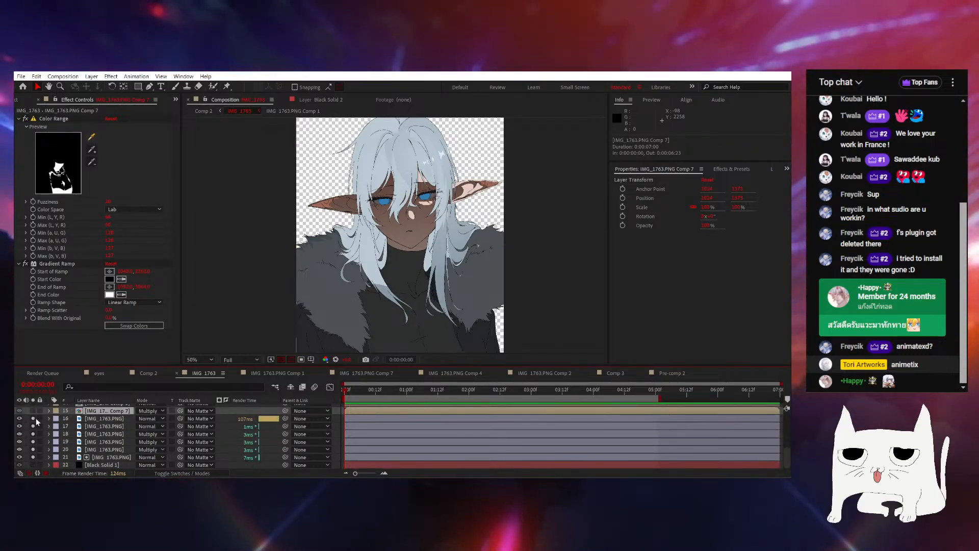
left_click_drag(34, 418, 34, 460)
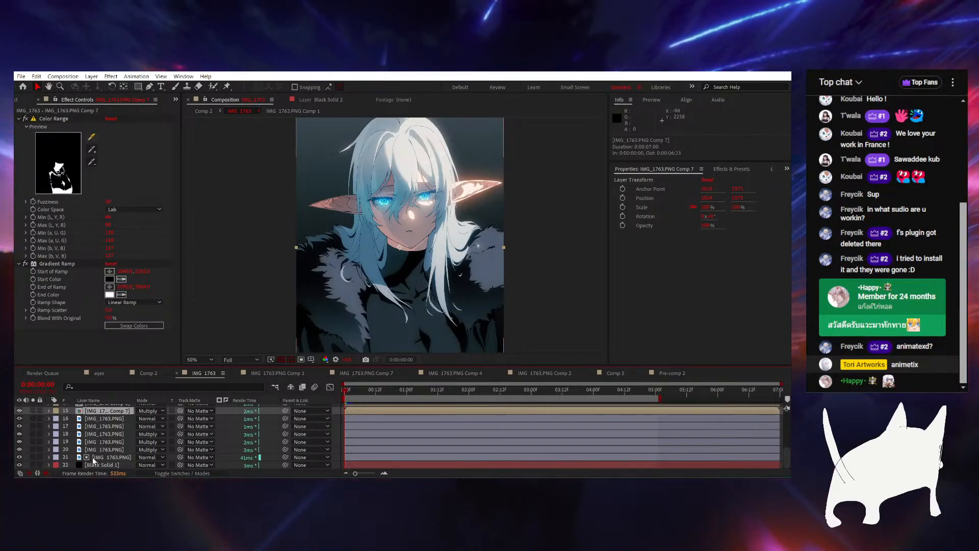
Isolate the IMG_1763.PNG Comp 7 clothing shadow and examine its Color Range and Gradient Ramp effects
scroll(93, 457, "up", 1)
left_click(34, 434)
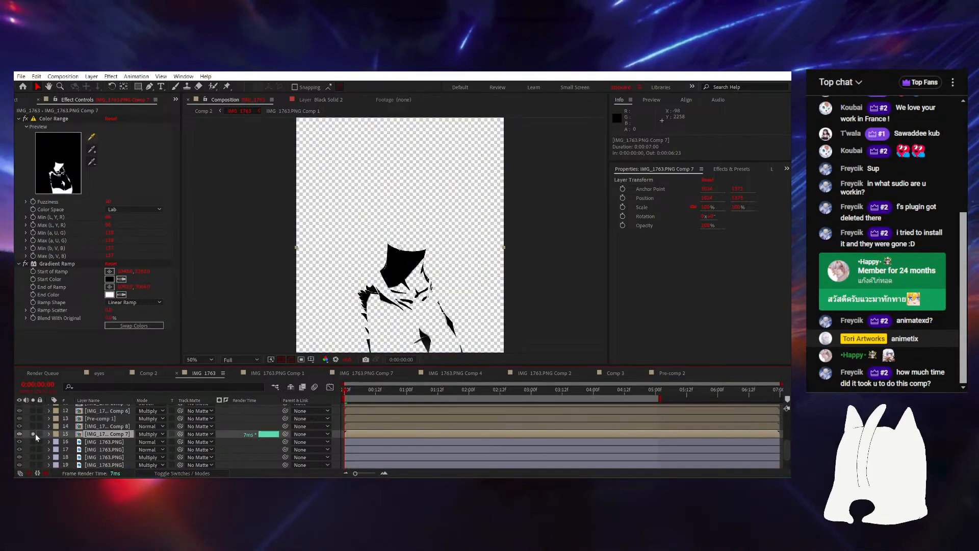
left_click(18, 265)
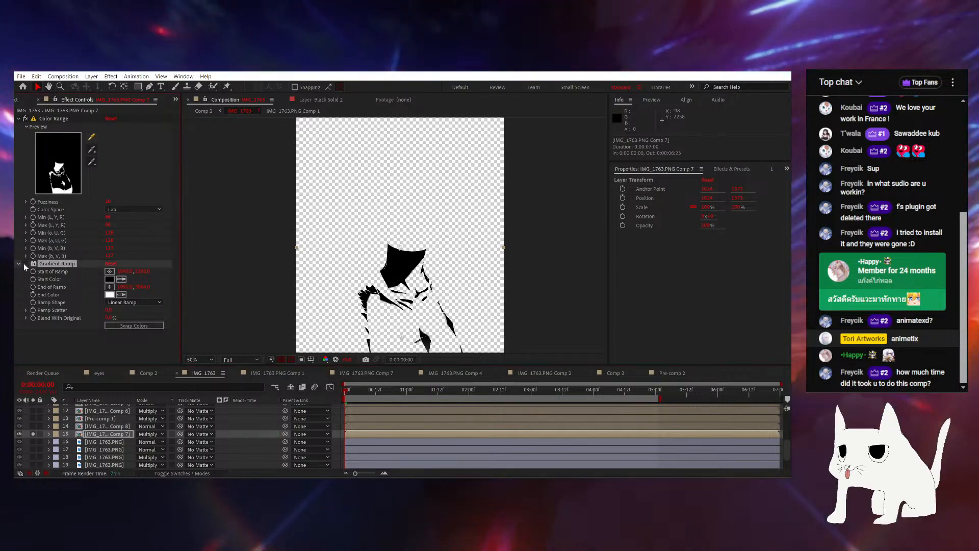
left_click(25, 263)
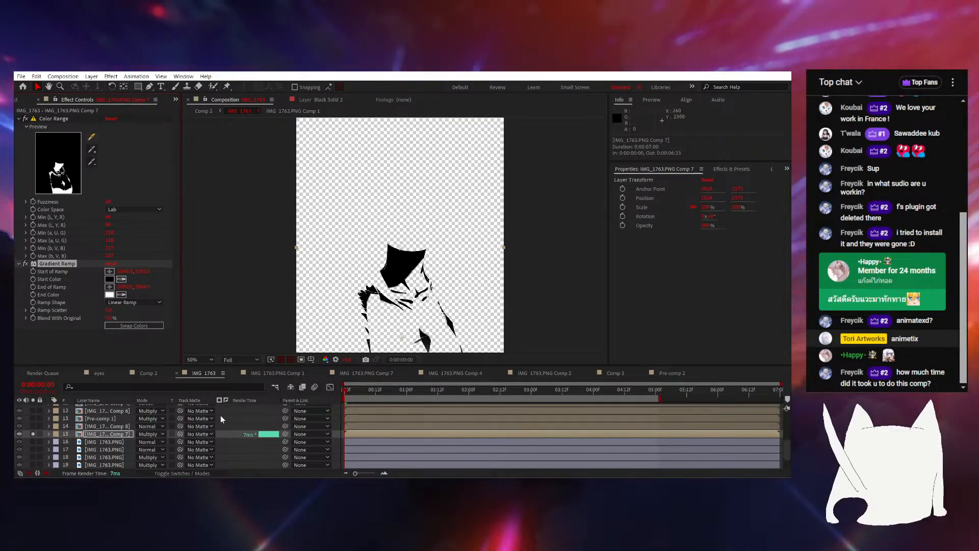
Solo IMG_1763.PNG Comp 8 and Pre-comp 1 in turn to check their effects, and return to the full composite
left_click(34, 426)
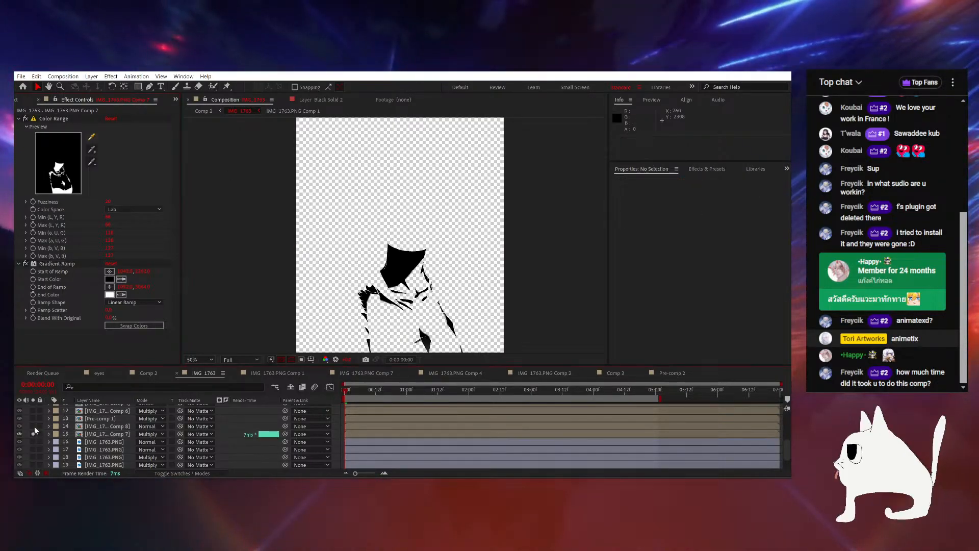
left_click(68, 427)
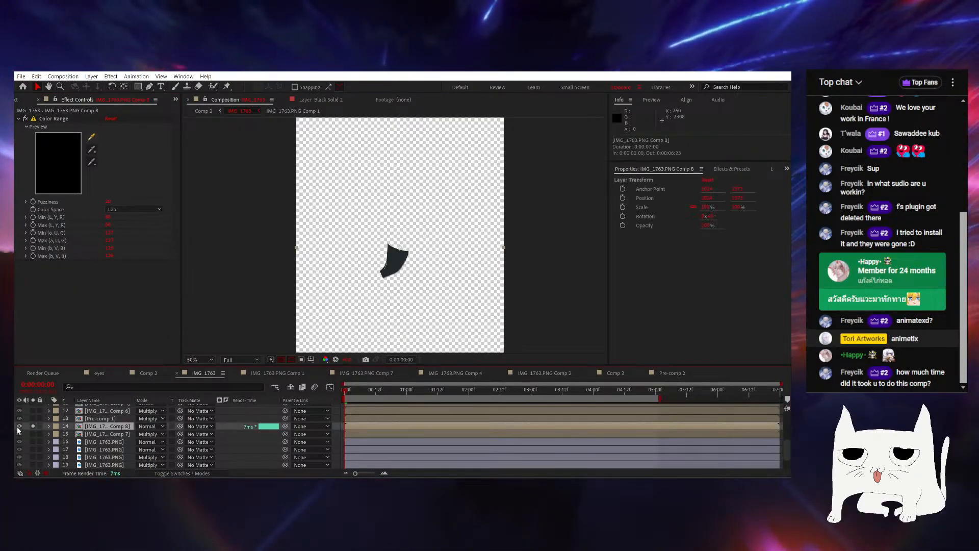
left_click(33, 427)
left_click(33, 418)
scroll(51, 428, "up", 1)
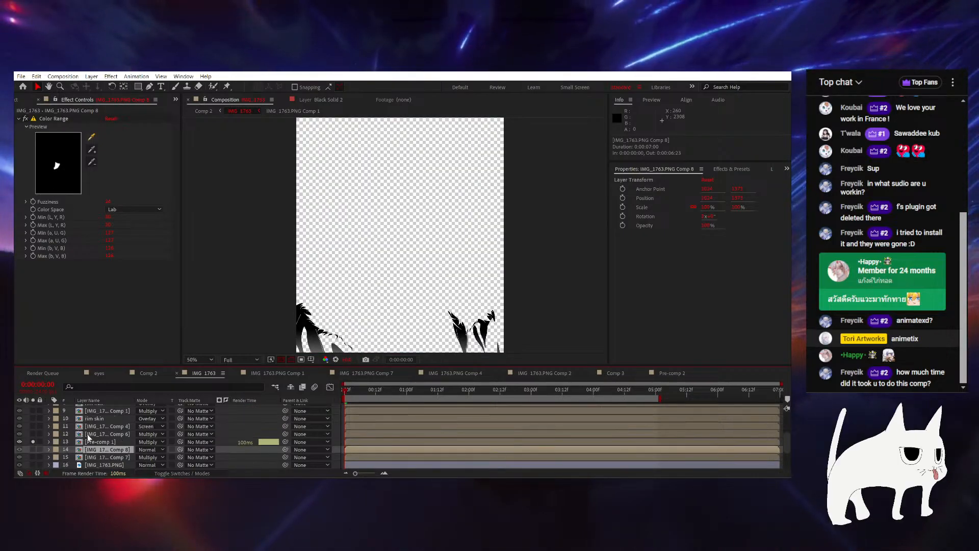
left_click(81, 435)
left_click(98, 442)
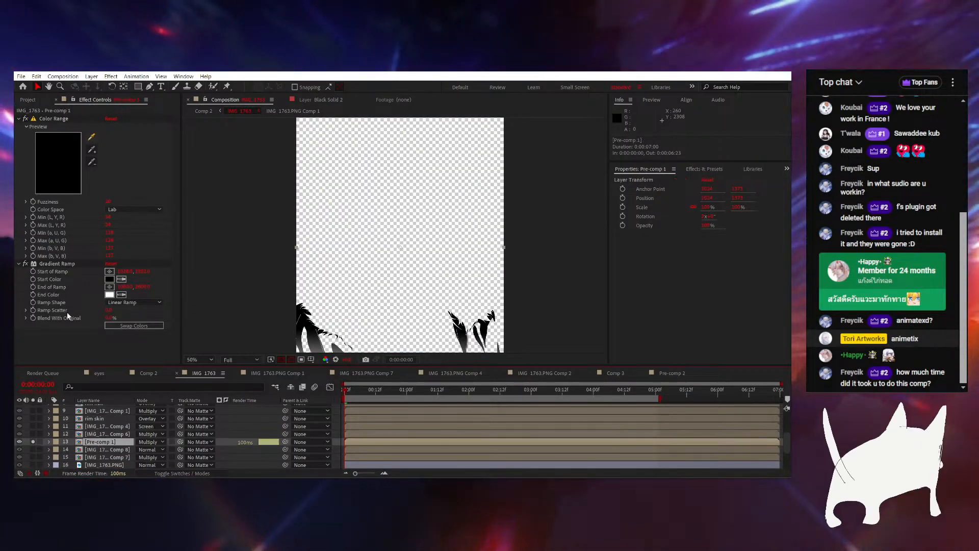
left_click(33, 441)
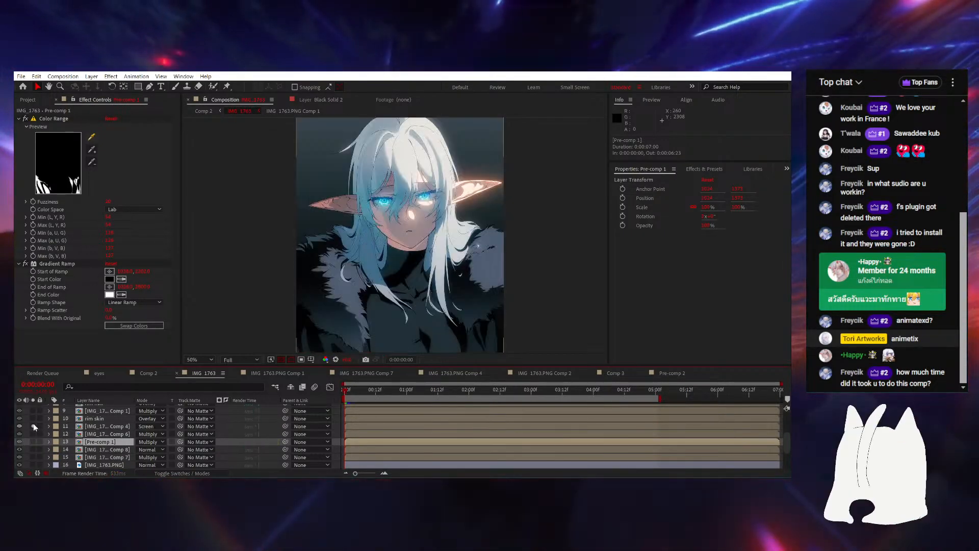
Isolate the IMG_1763.PNG Comp 4 face shadow and view its effects
left_click(34, 426)
left_click(100, 434)
left_click(100, 426)
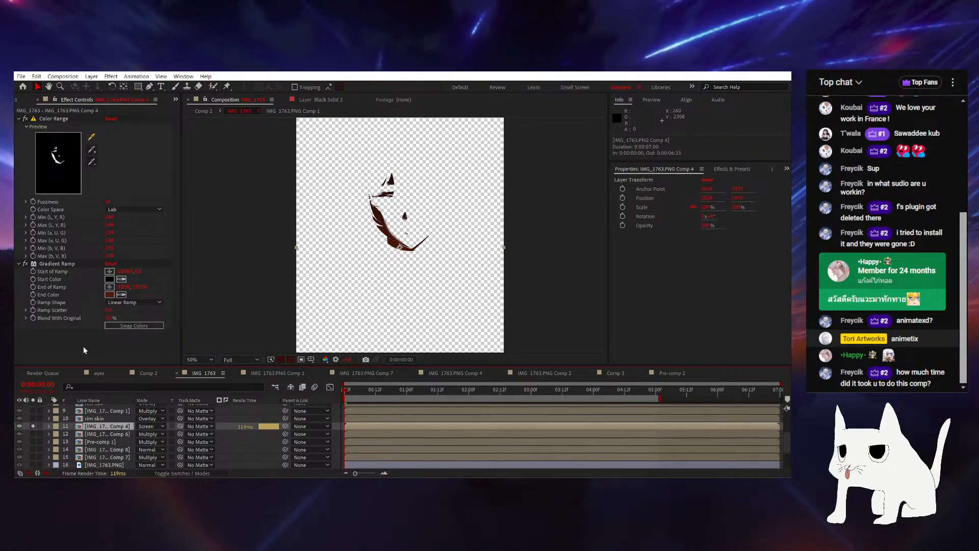
Try the Distance Gradation effect on the IMG_1763.PNG Comp 4 layer and undo it
key("ctrl+space")
type("dis")
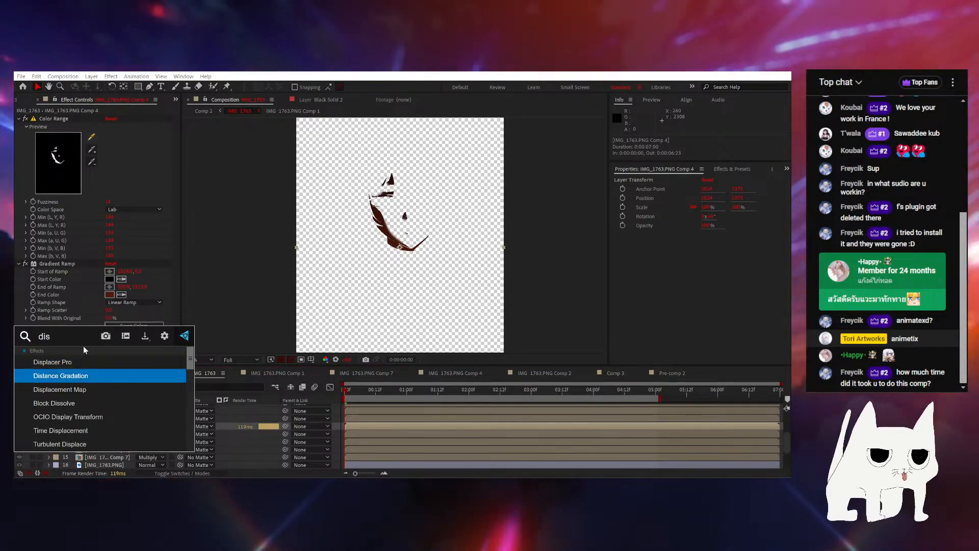
key("Return")
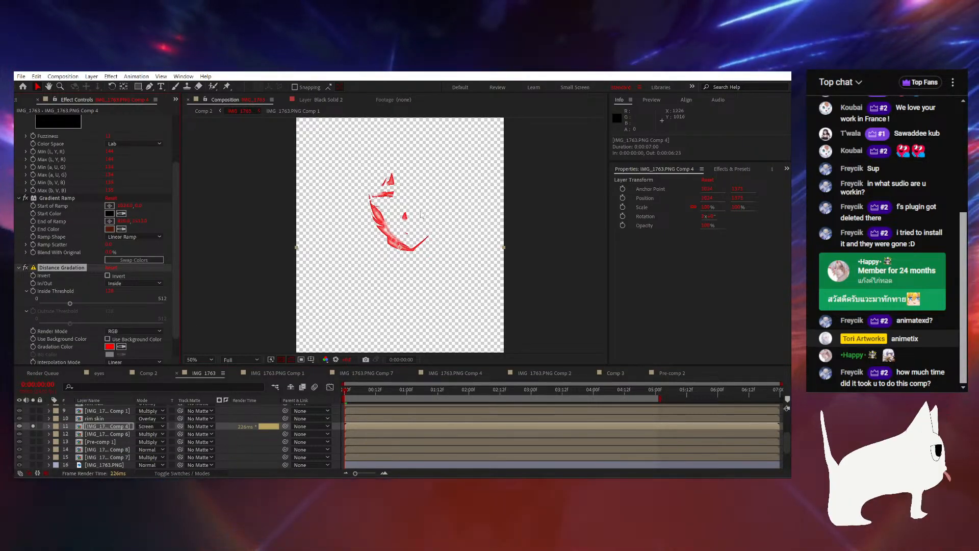
scroll(421, 215, "up", 1)
key("ctrl+z")
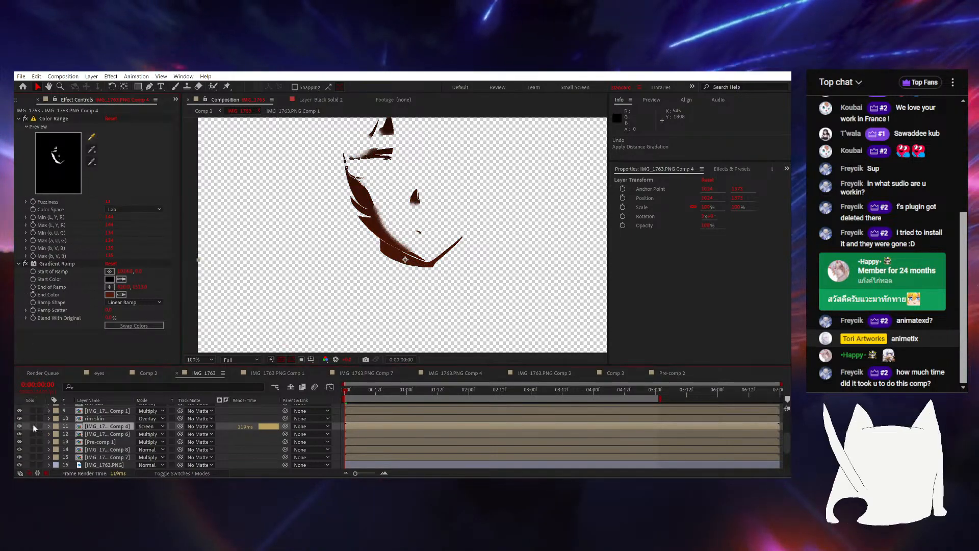
Turn off the solo on IMG_1763.PNG Comp 4 and examine the full artwork around the face
left_click(32, 425)
scroll(448, 202, "down", 1)
scroll(411, 197, "up", 1)
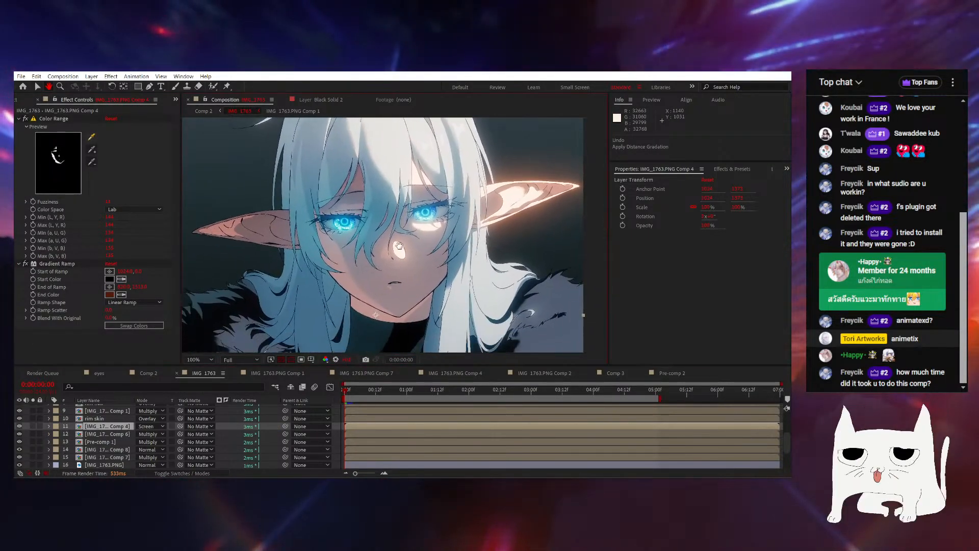
scroll(436, 199, "down", 1)
left_click_drag(466, 261, 462, 243)
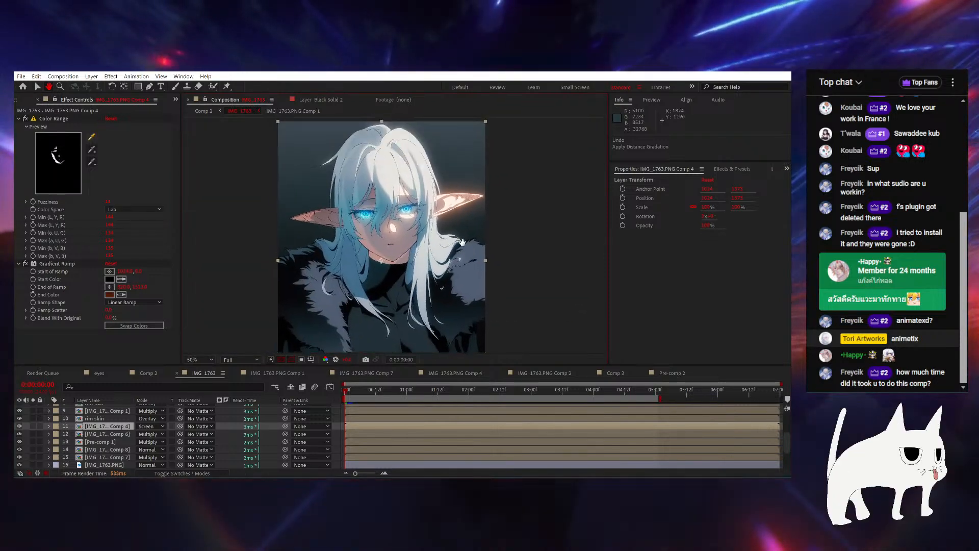
left_click_drag(386, 213, 402, 209)
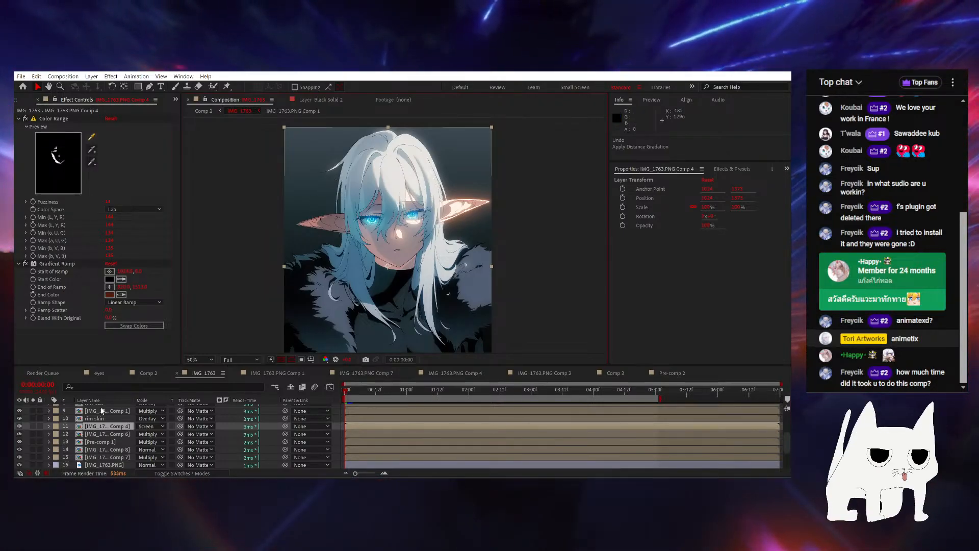
Close the extra nested compositions, keeping only eyes, Comp 2 and IMG_1763 open in the timeline
left_click(141, 377)
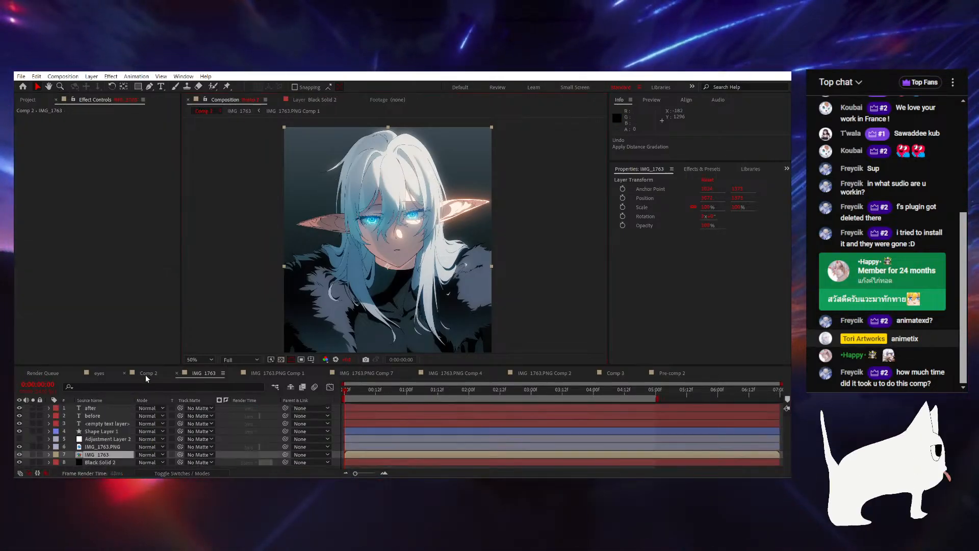
left_click(197, 373)
left_click(278, 373)
left_click(234, 372)
left_click(234, 372)
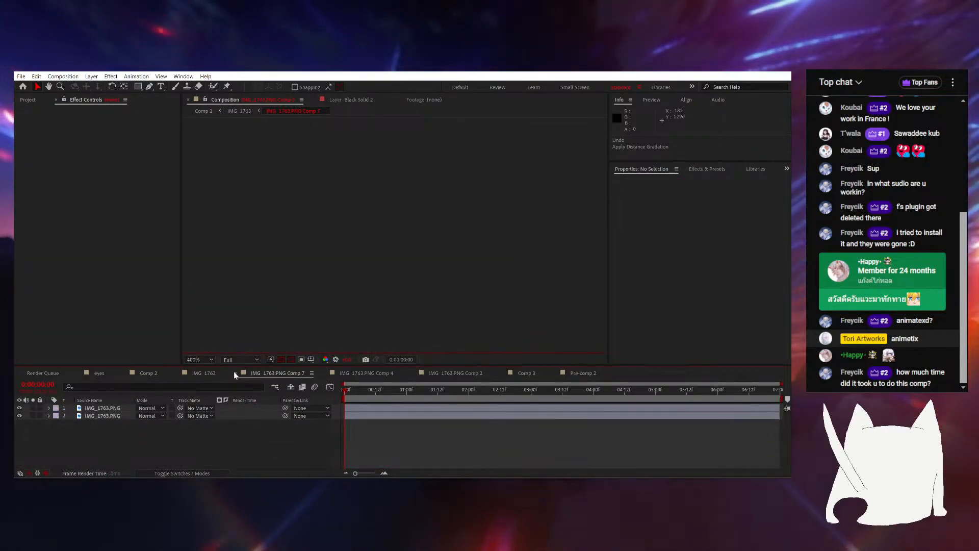
left_click(234, 372)
left_click(235, 372)
left_click(235, 372)
left_click(236, 373)
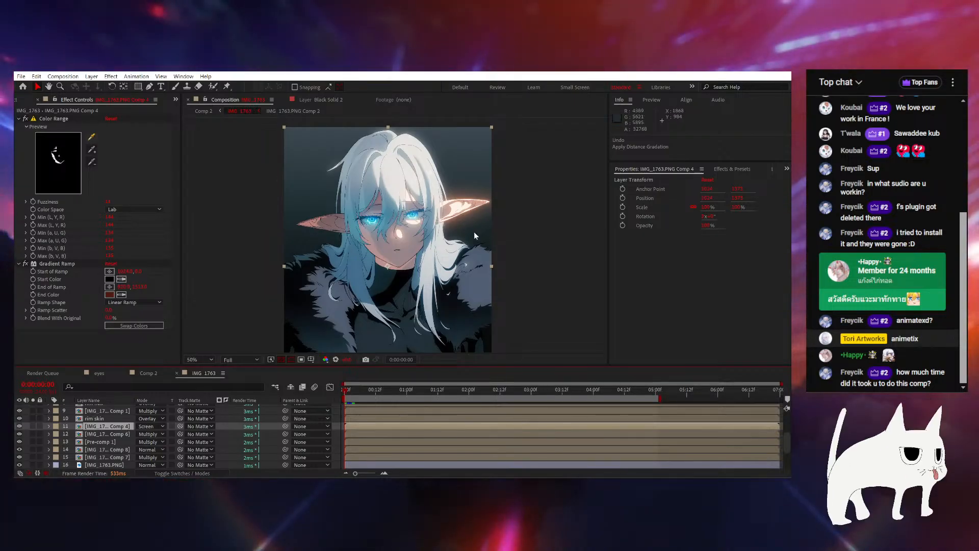
Inspect the face in IMG_1763 up close, and view the whole before-and-after comparison in Comp 2
scroll(412, 182, "down", 1)
scroll(406, 217, "up", 3)
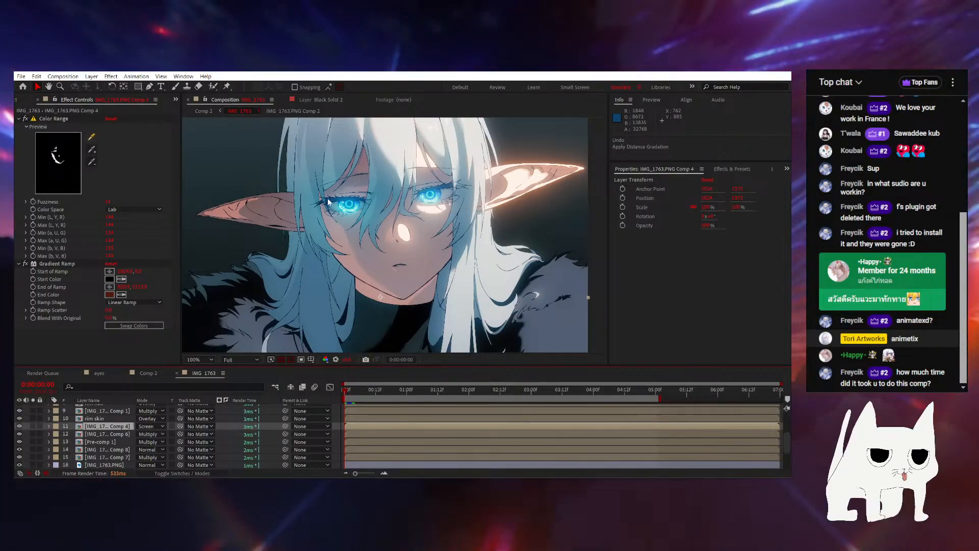
left_click(149, 374)
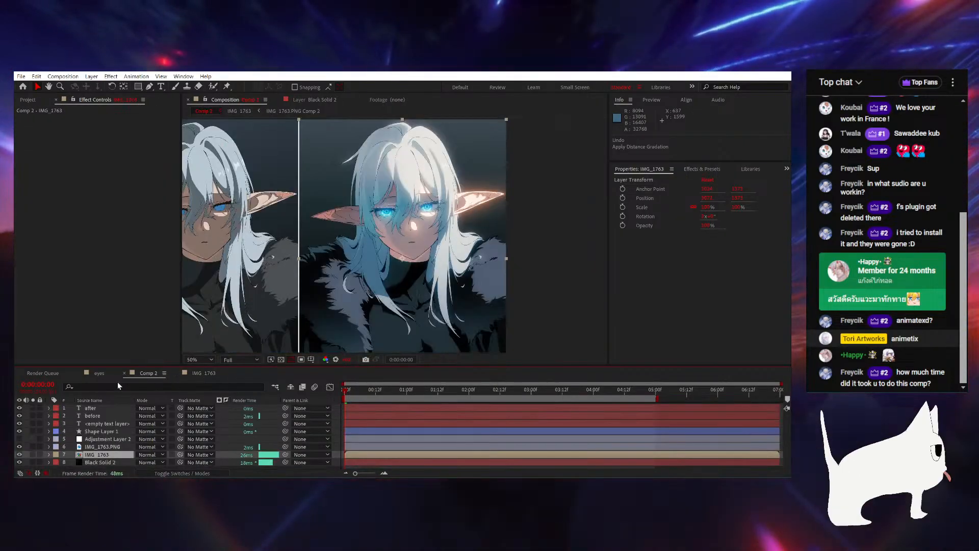
left_click(112, 373)
left_click(149, 373)
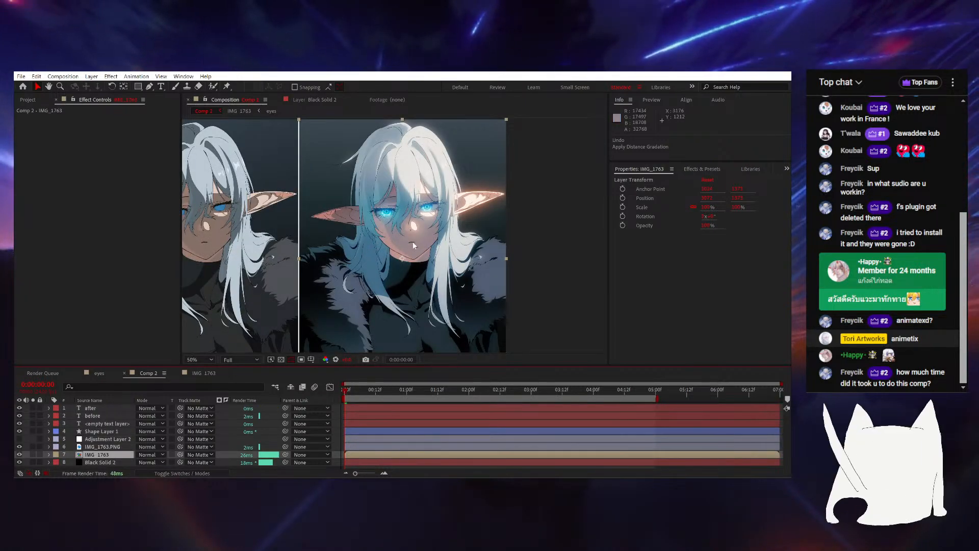
left_click(533, 220)
left_click_drag(441, 229, 499, 220)
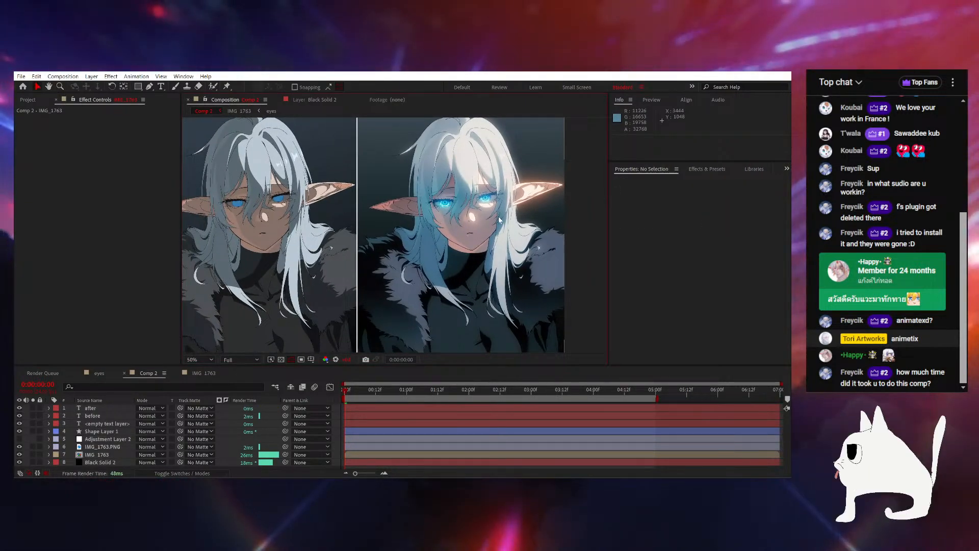
key("shift+slash")
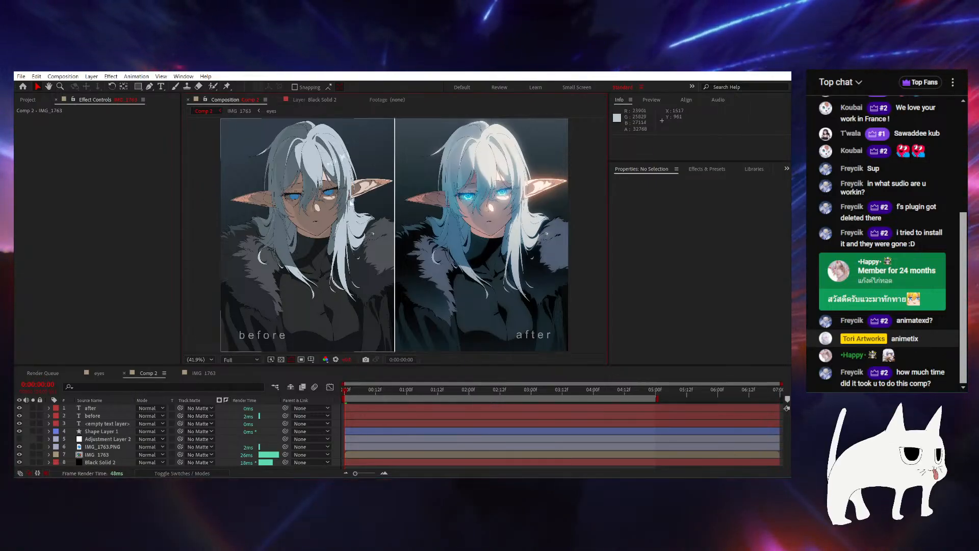
Return to IMG_1763 and review the effects and blending modes of its Comp 2, eyes, Comp 6 and rim skin layers
left_click(219, 373)
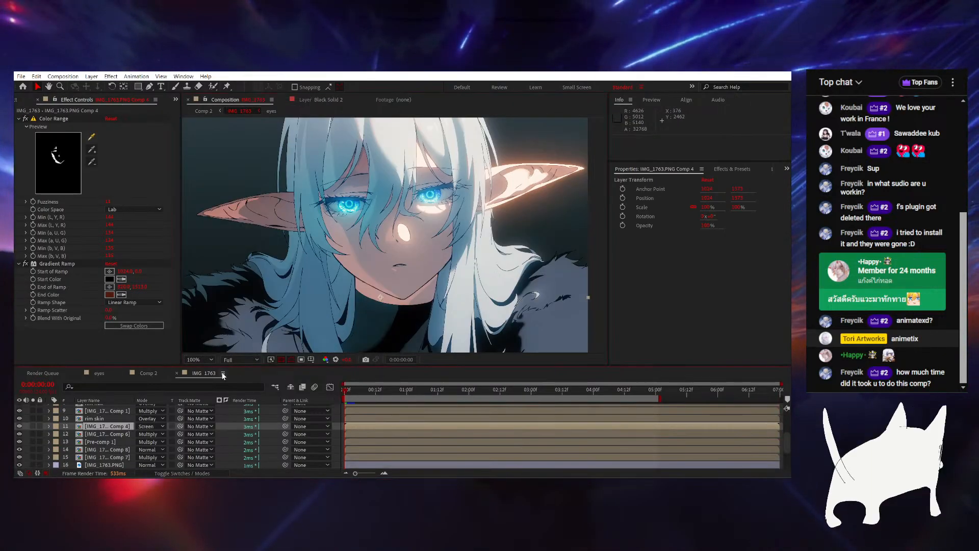
key("comma")
scroll(111, 432, "up", 4)
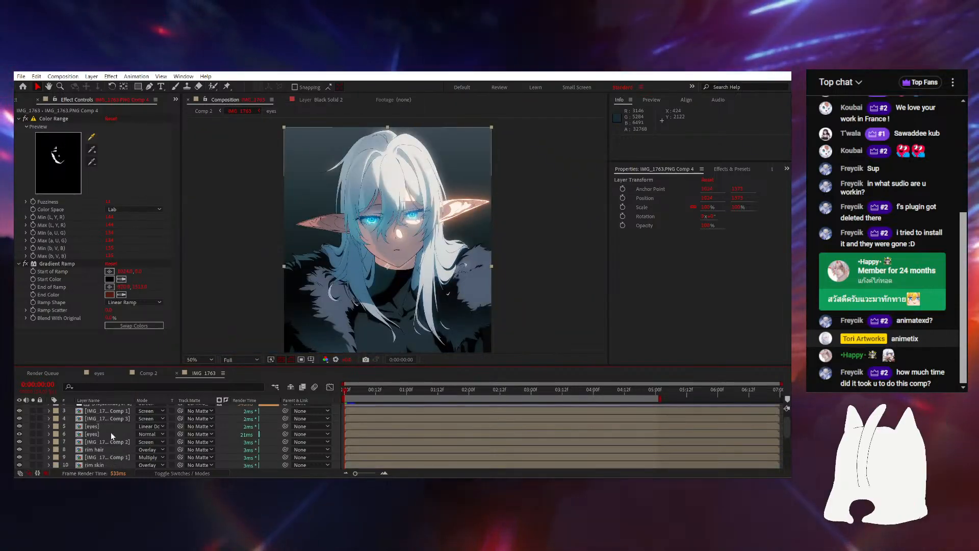
left_click(111, 454)
left_click(110, 439)
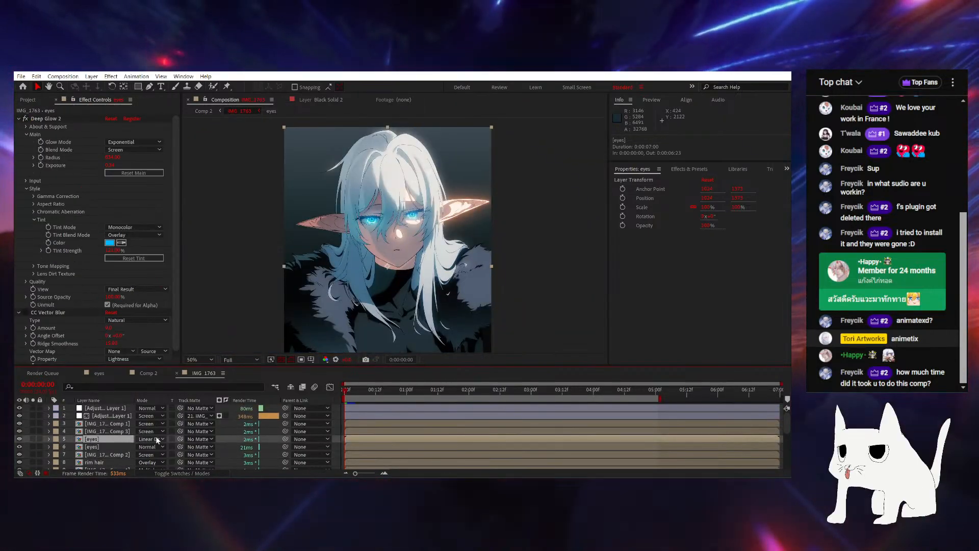
left_click(123, 431)
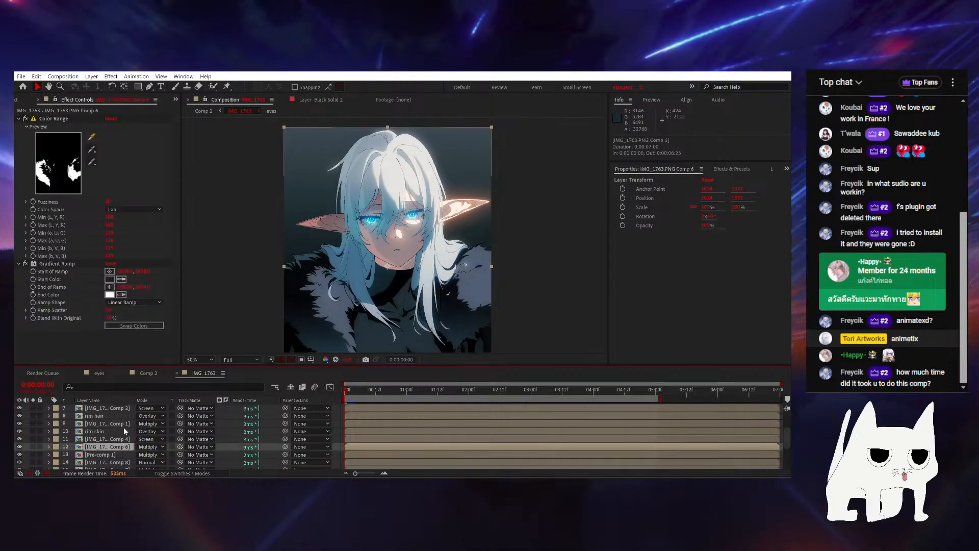
left_click(124, 431)
Check the effects on the two IMG_1763.PNG Comp 1 layers and the blending mode choices for layer 3
left_click(115, 424)
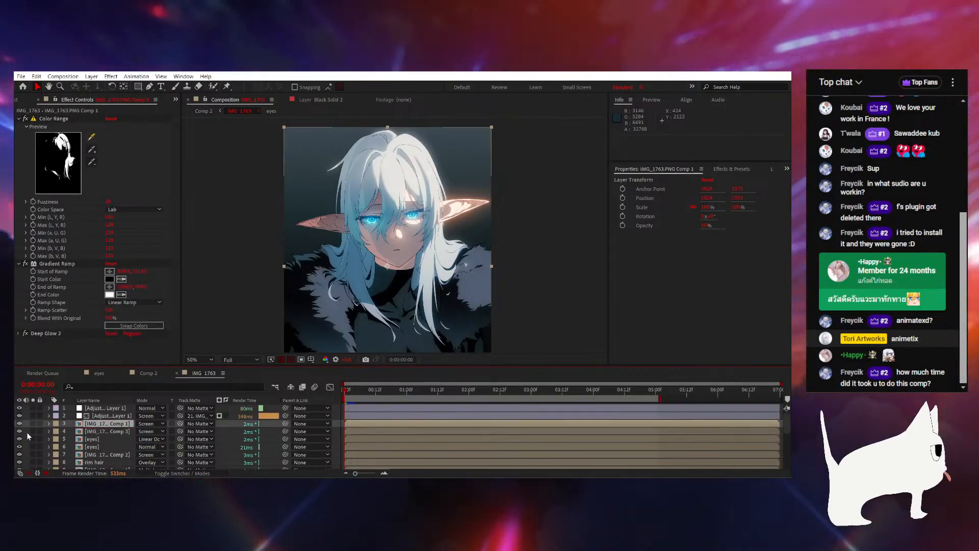
left_click(146, 424)
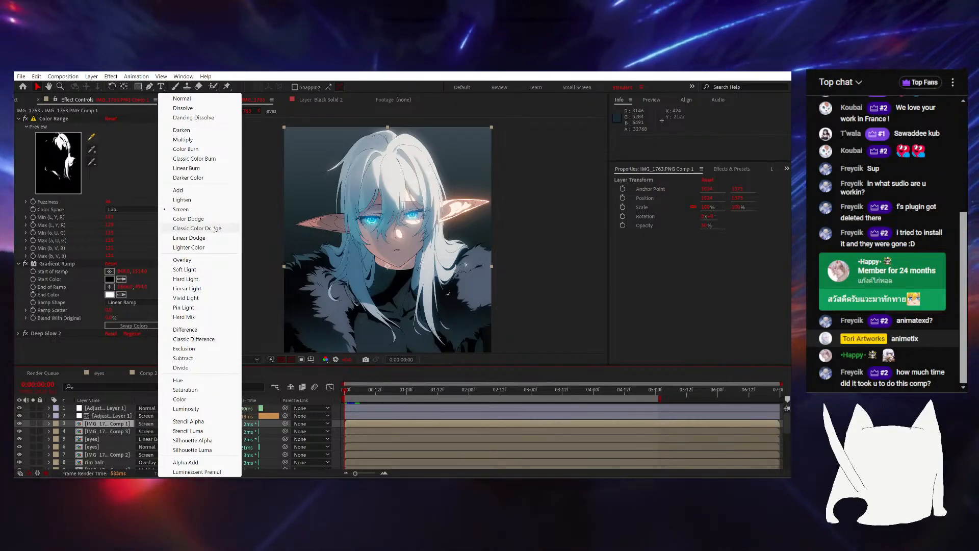
left_click(565, 189)
Examine the face, eyes, hair and glowing ear up close in IMG_1763, and look through the layer stack
scroll(486, 207, "up", 1)
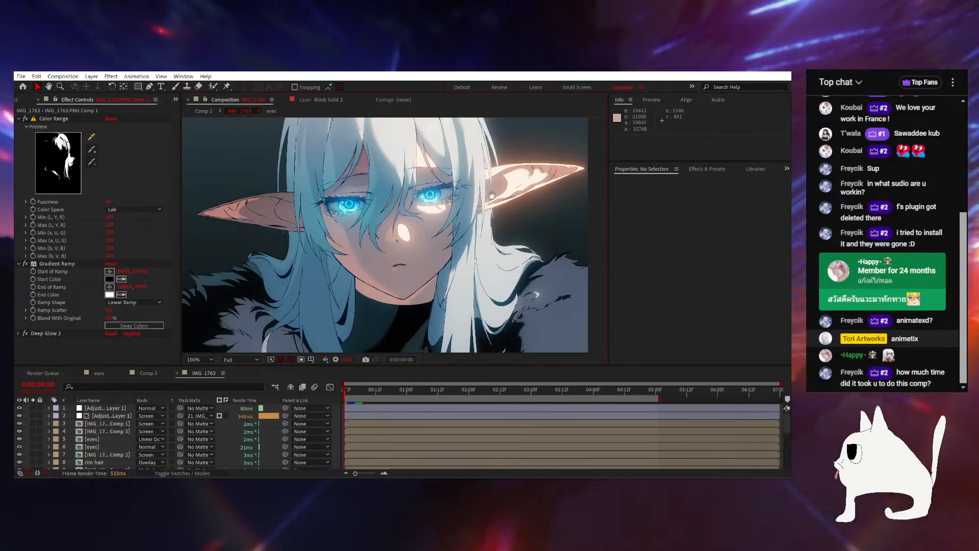
left_click_drag(492, 195, 361, 230)
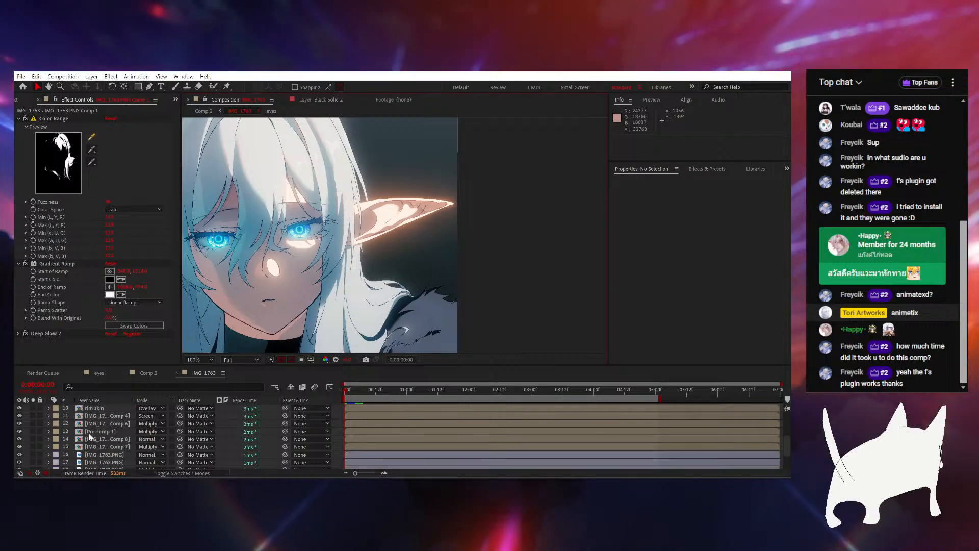
scroll(103, 430, "down", 3)
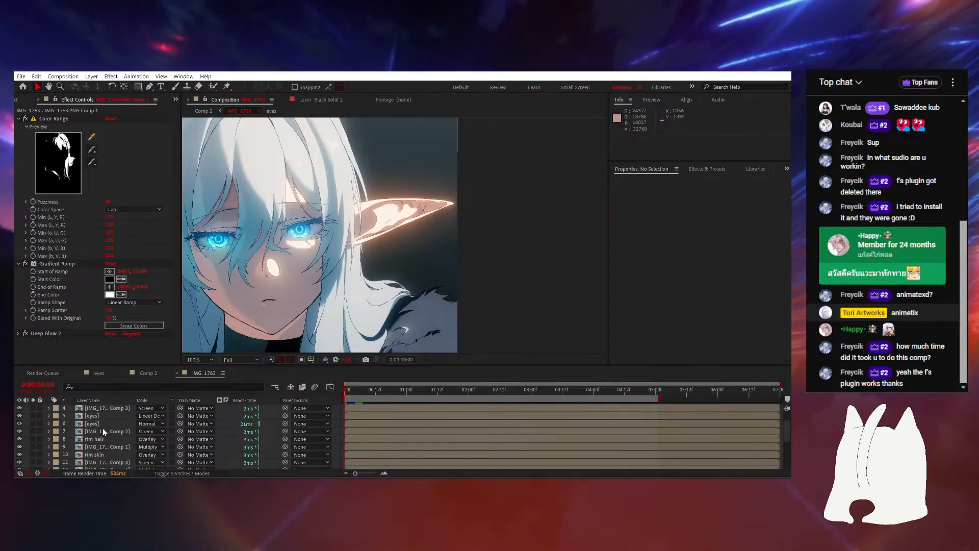
scroll(108, 435, "up", 3)
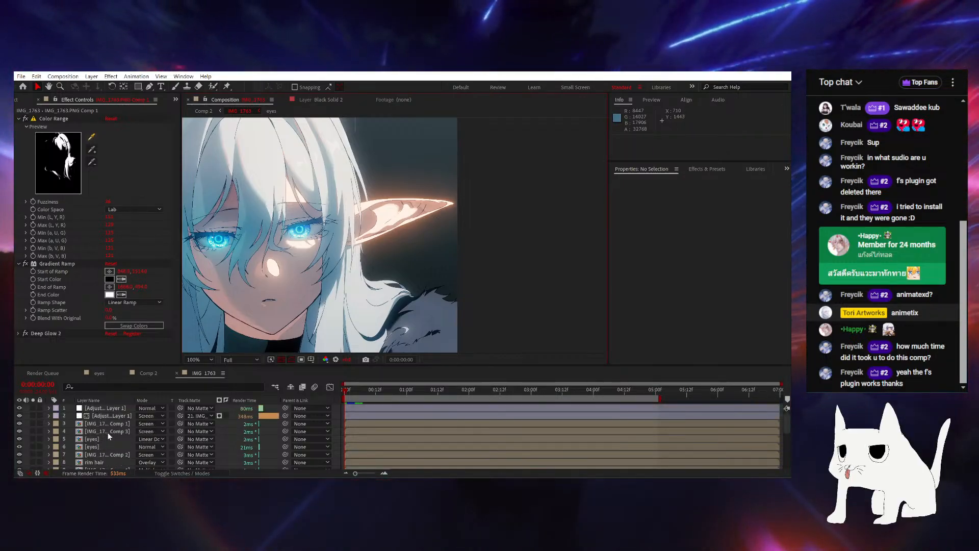
key("period")
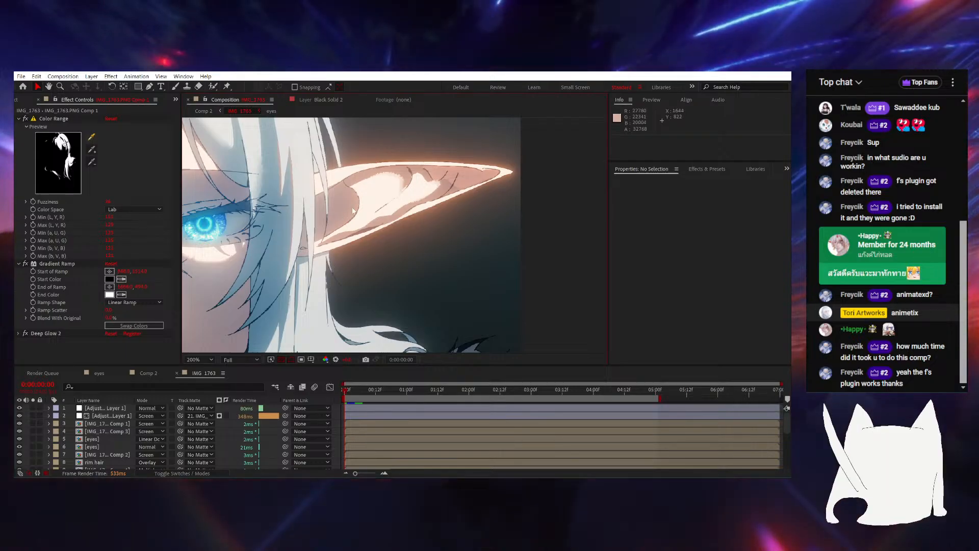
key("comma")
left_click_drag(379, 239, 461, 270)
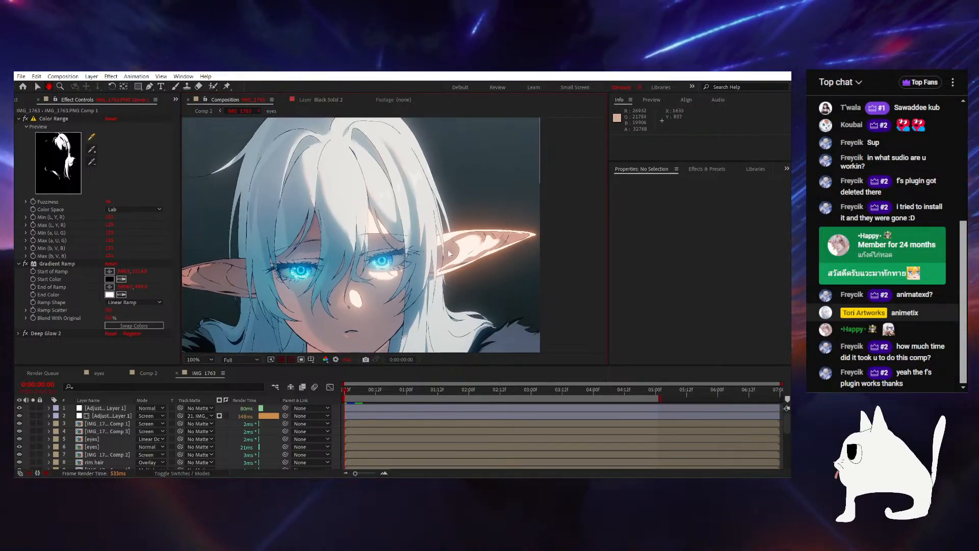
scroll(398, 230, "down", 1)
scroll(396, 229, "up", 1)
left_click_drag(396, 229, 411, 228)
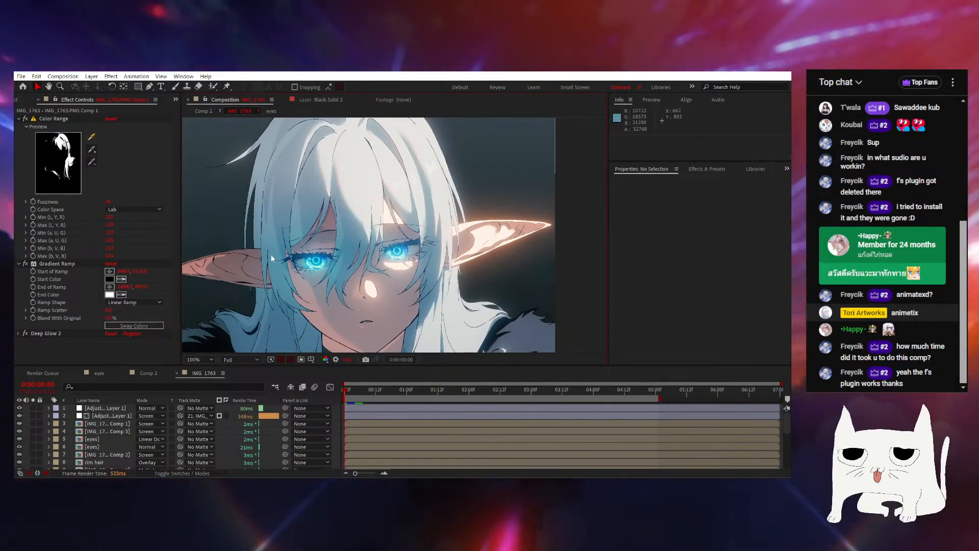
left_click_drag(271, 255, 328, 237)
left_click_drag(352, 276, 332, 303)
left_click_drag(422, 240, 416, 247)
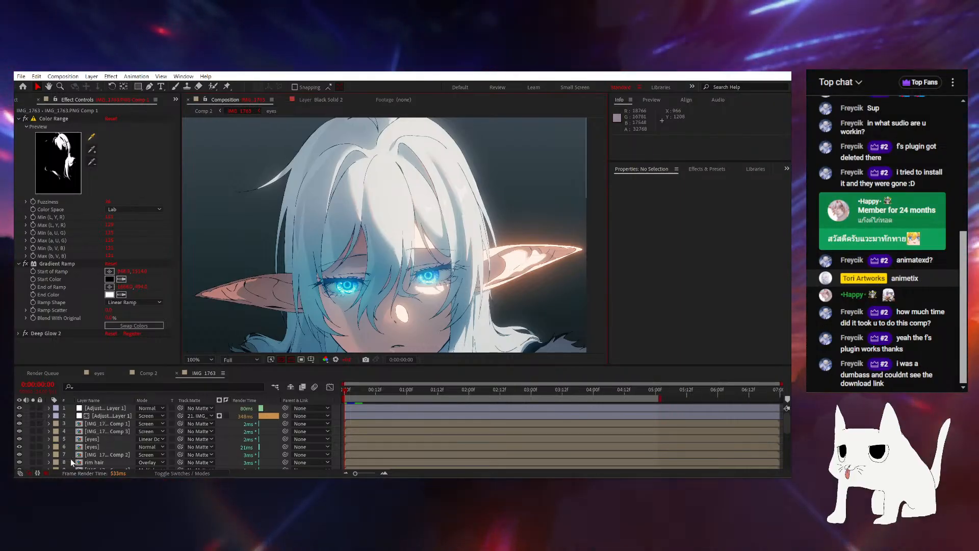
View the before-and-after comparison in Comp 2 up close, and open the glowing crystal project
scroll(118, 442, "down", 2)
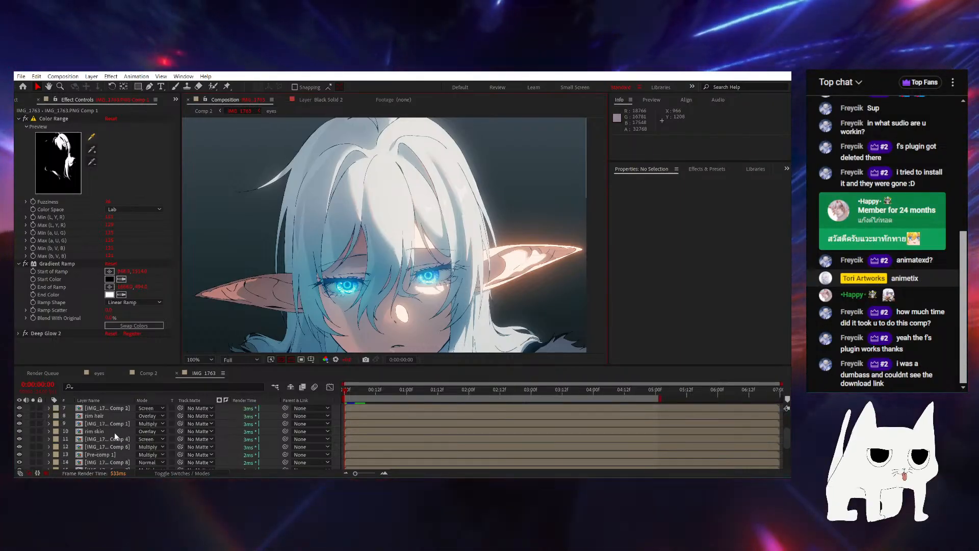
left_click(150, 373)
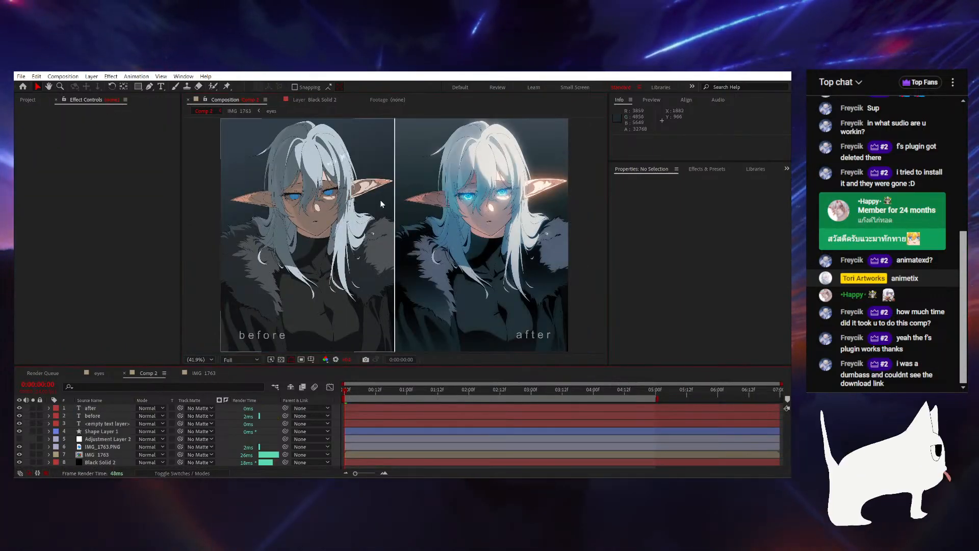
scroll(381, 204, "up", 1)
left_click(21, 76)
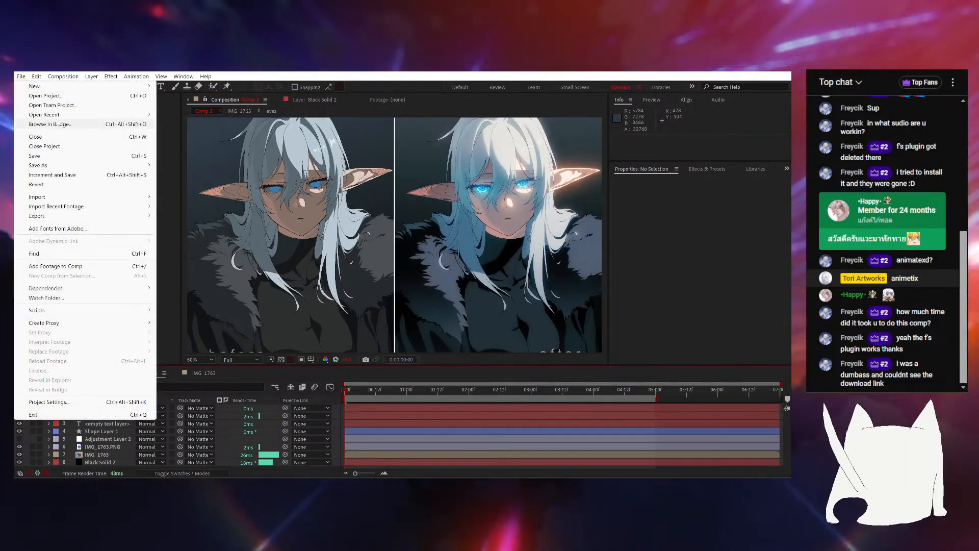
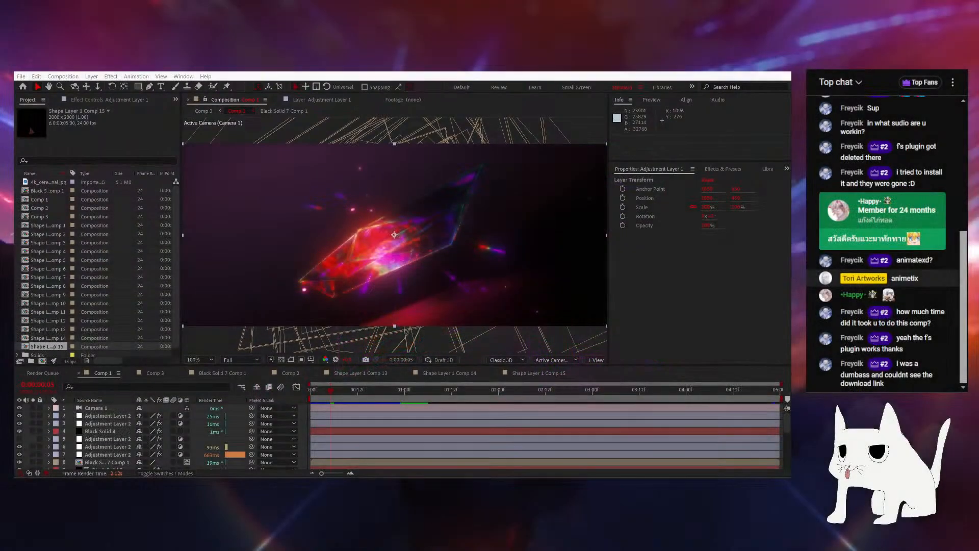
Preview Comp 1's animation up to frame 0:00:00:17, and display the effects of the topmost Adjustment Layer 2
left_click_drag(352, 394, 377, 395)
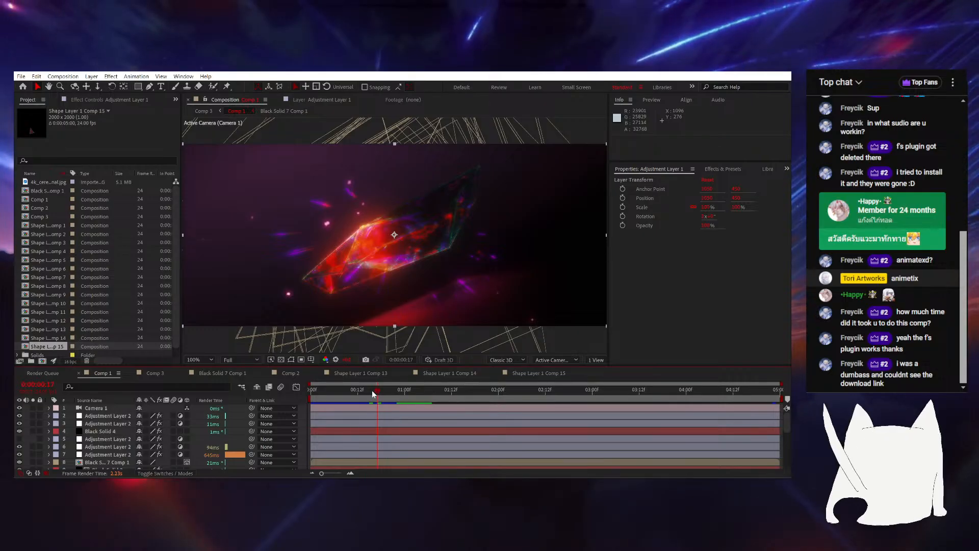
mouse_move(372, 390)
left_mouse_down()
mouse_move(391, 390)
mouse_move(276, 400)
mouse_move(378, 390)
left_mouse_up()
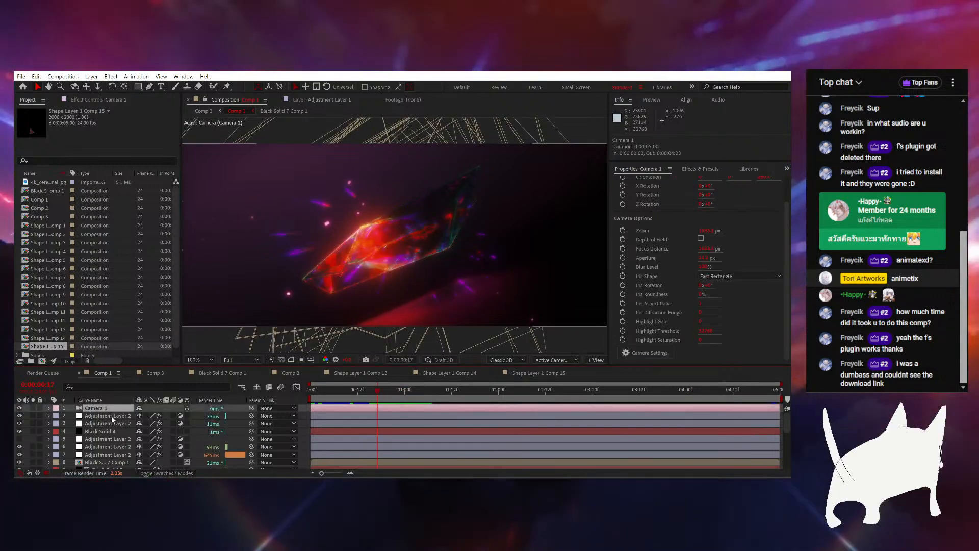
left_click(111, 415)
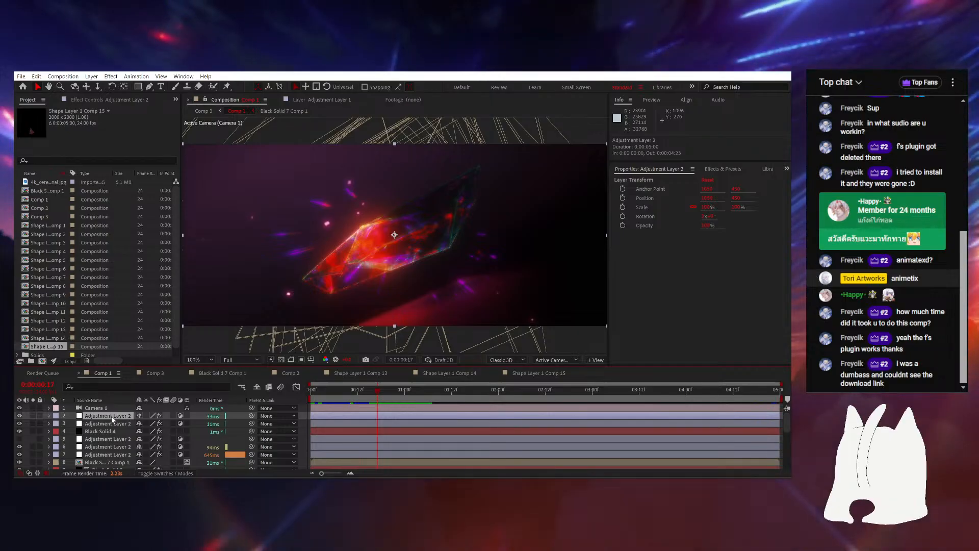
left_click(87, 100)
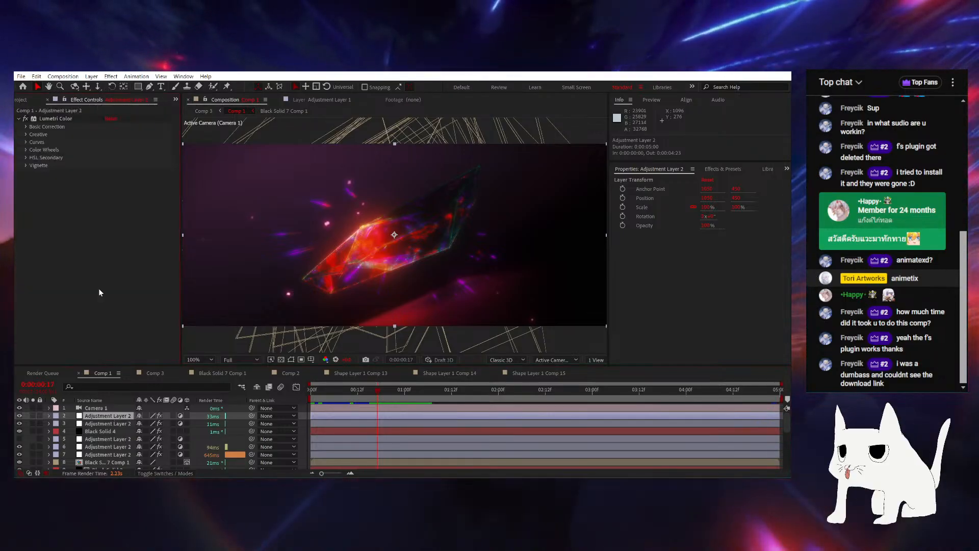
View the radial particle burst in the Black Solid 7 Comp 1 composition
left_click(176, 375)
left_click(193, 373)
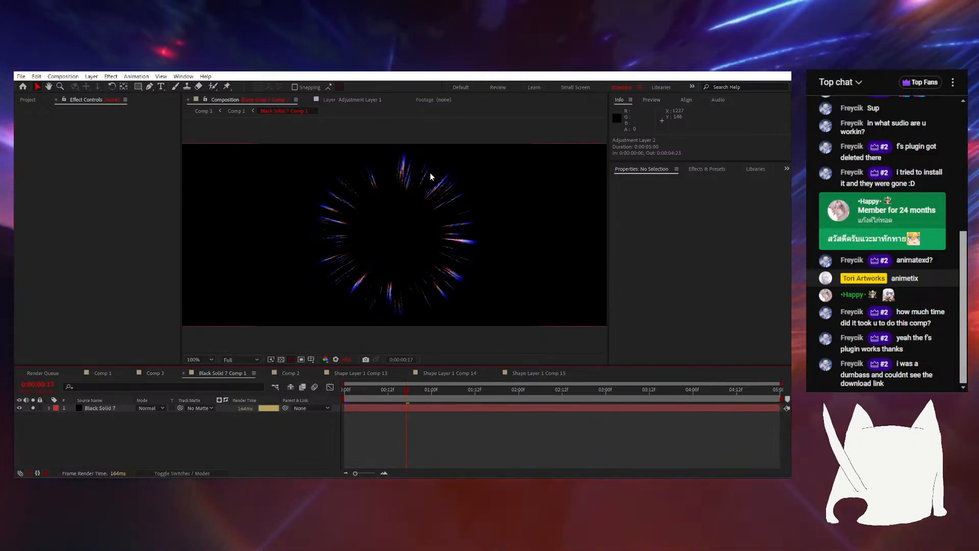
key("period")
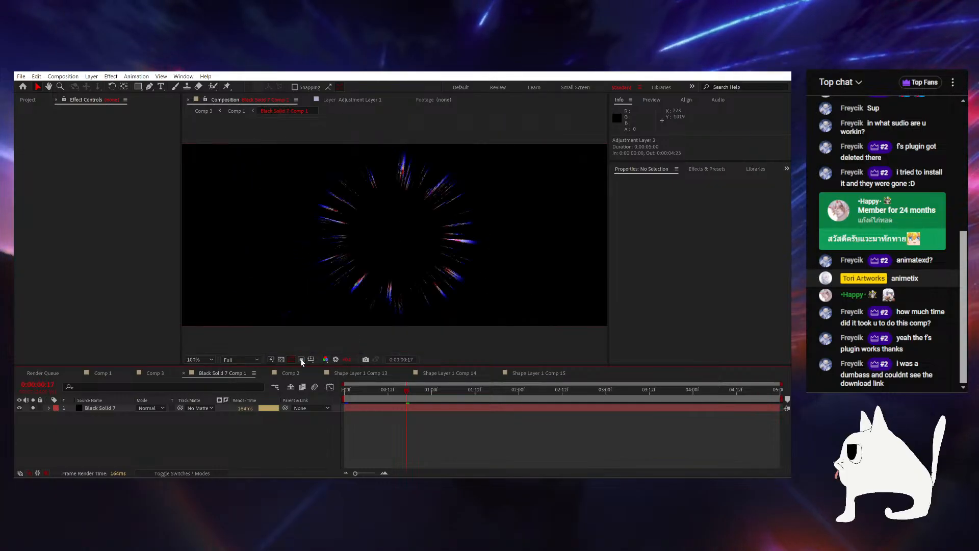
Return to Comp 1, solo Comp 2 layer 20 with the blending mode columns displayed, and inspect the crystal up close
left_click(102, 373)
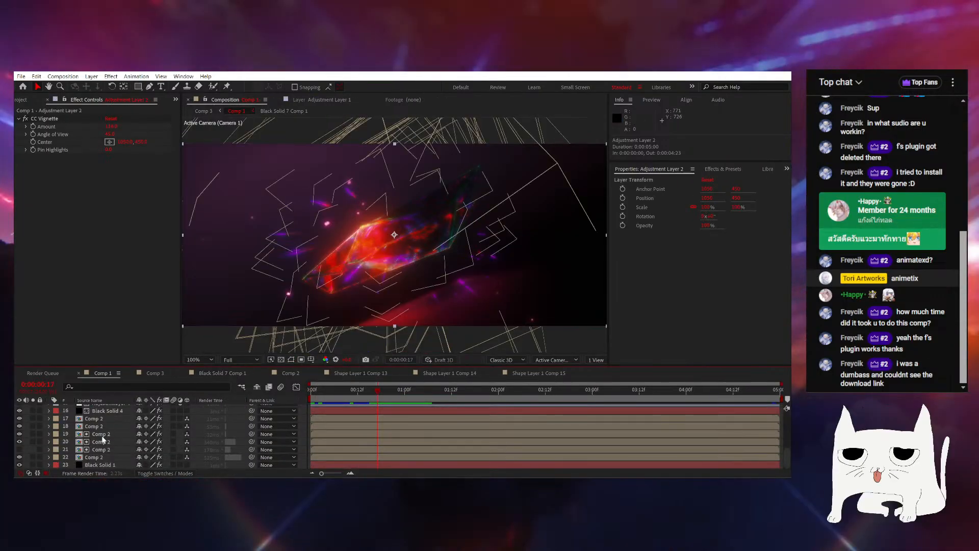
left_click(94, 442)
left_click(33, 441)
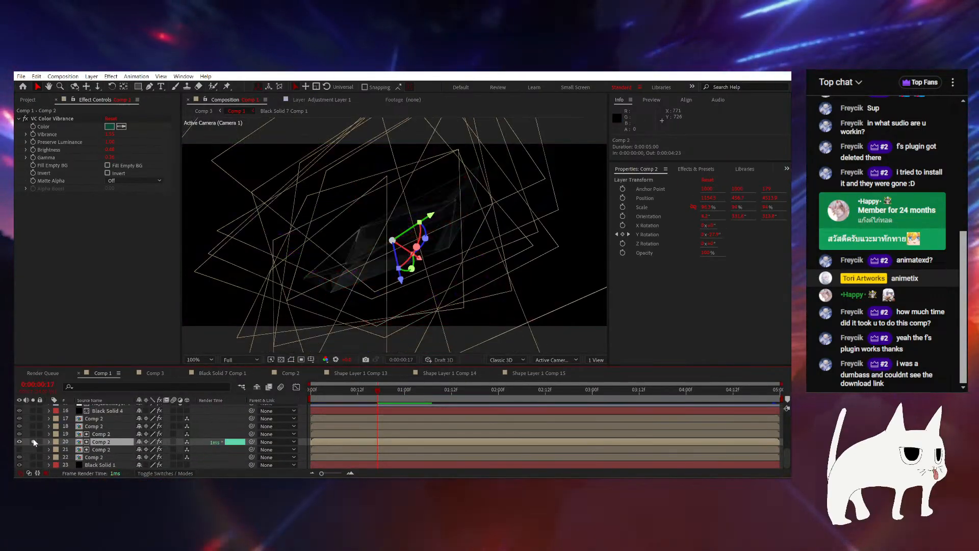
key("F4")
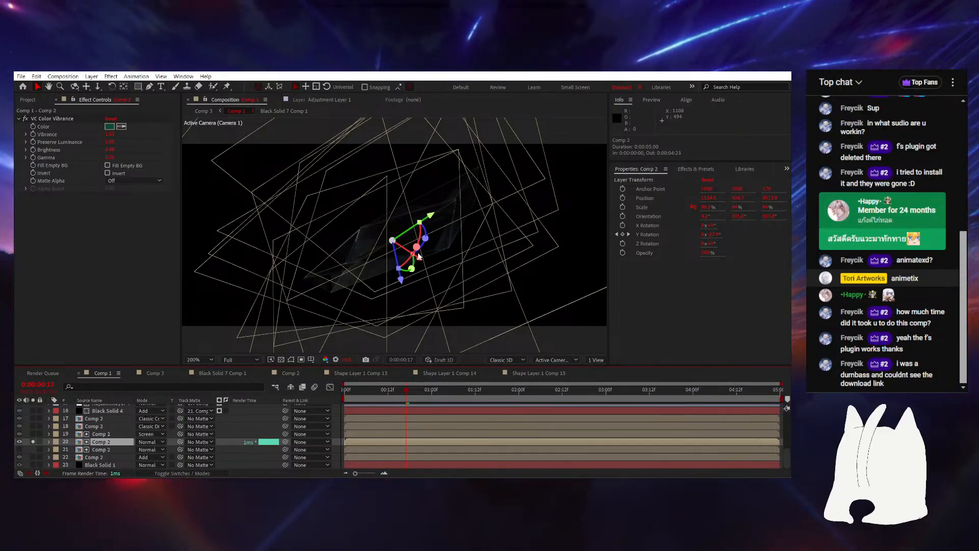
scroll(418, 256, "up", 2)
scroll(416, 258, "down", 1)
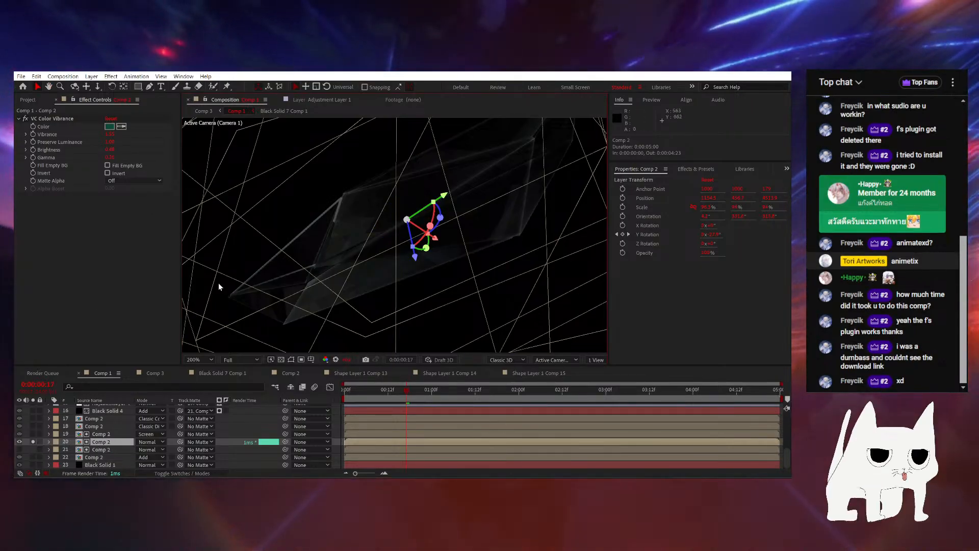
scroll(415, 252, "down", 2)
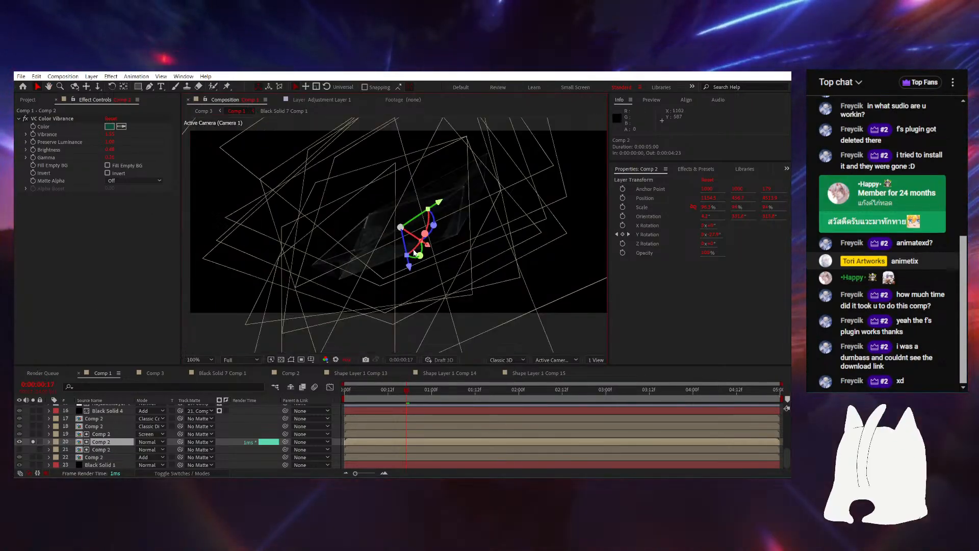
Compare the effects applied to the Comp 2 layers 18, 19 and 20
left_click(104, 434)
left_click(106, 427)
left_click(106, 435)
left_click(104, 442)
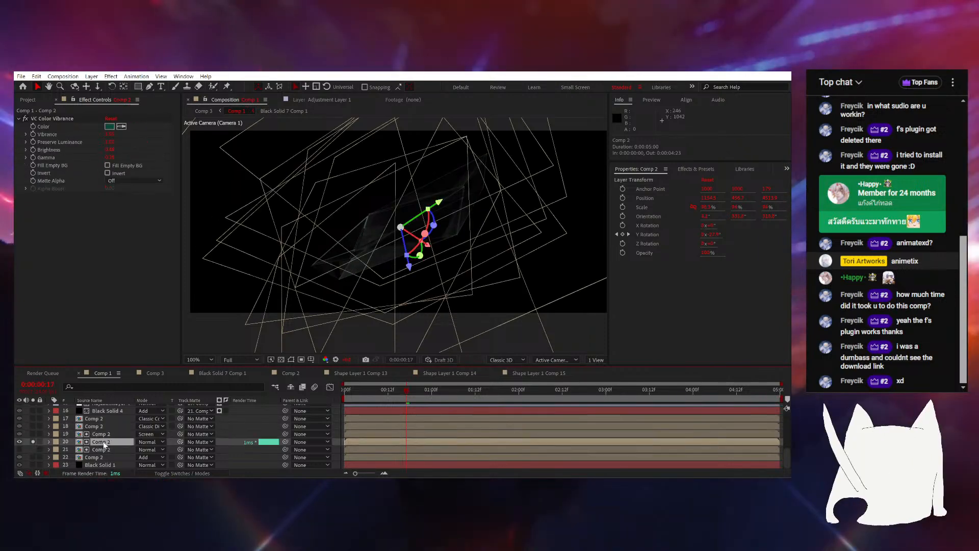
left_click(103, 435)
Look through Comp 3, Black Solid 7 Comp 1 and Comp 2, and view the crystal's source model
left_click(156, 373)
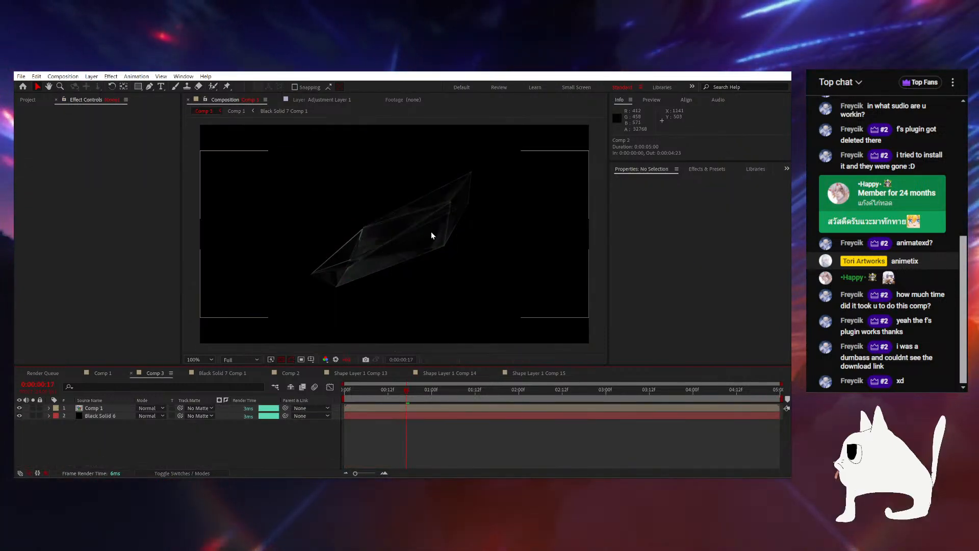
left_click(233, 373)
left_click(298, 373)
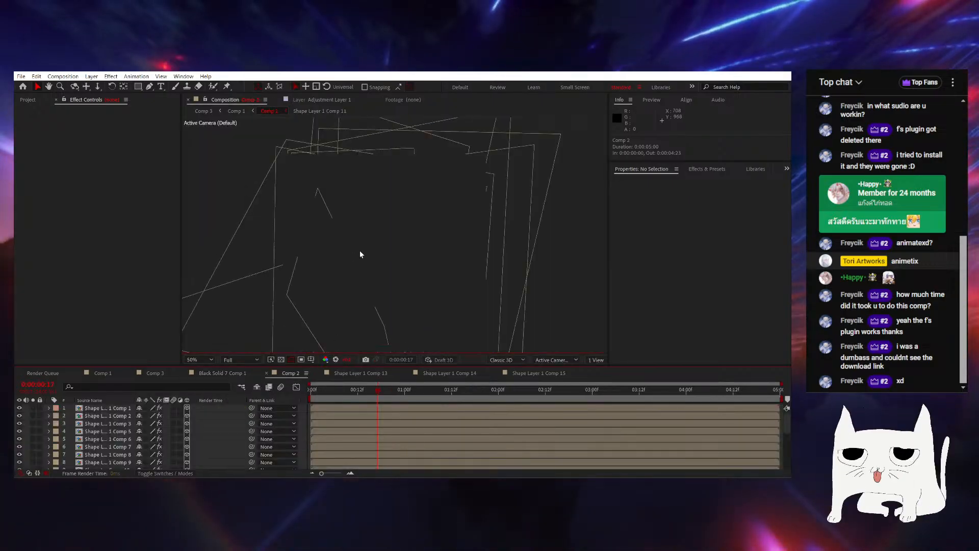
left_click_drag(384, 243, 367, 262)
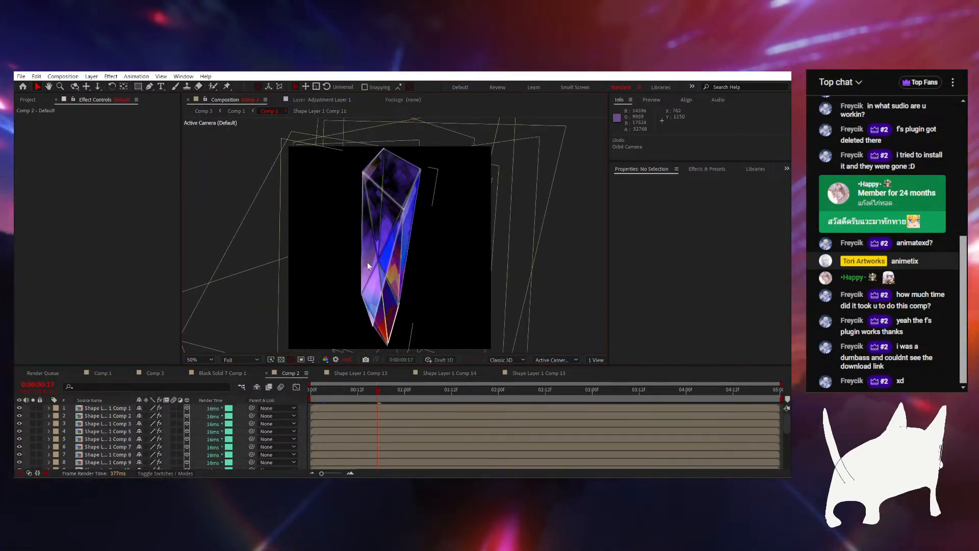
Return to Comp 1, check the effects on Comp 2 layers 20 and 19, and turn off layer 20's solo
left_click(103, 373)
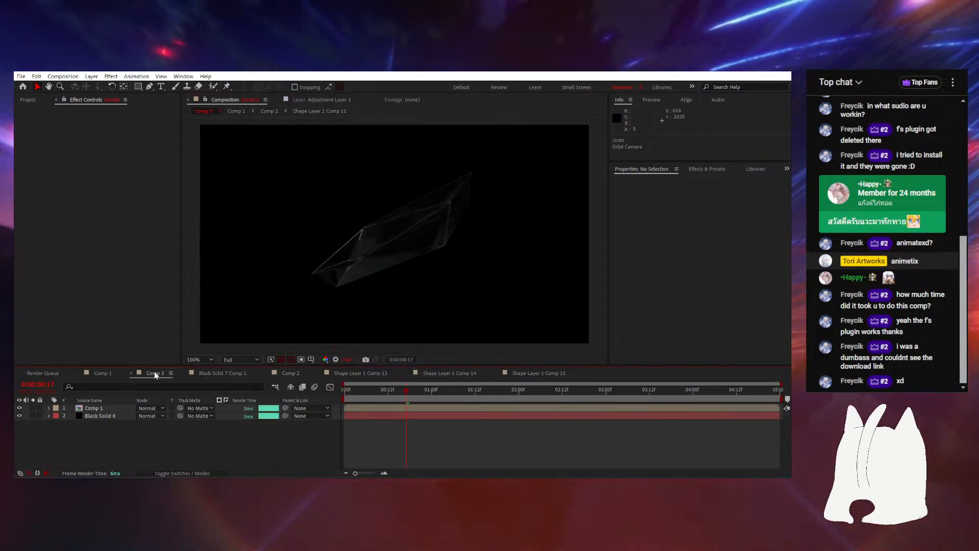
left_click(106, 443)
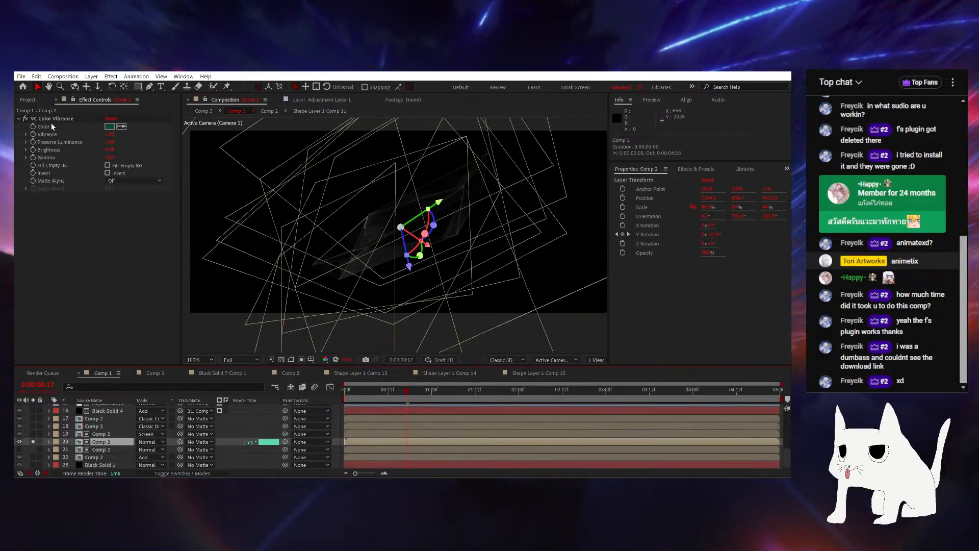
left_click(95, 435)
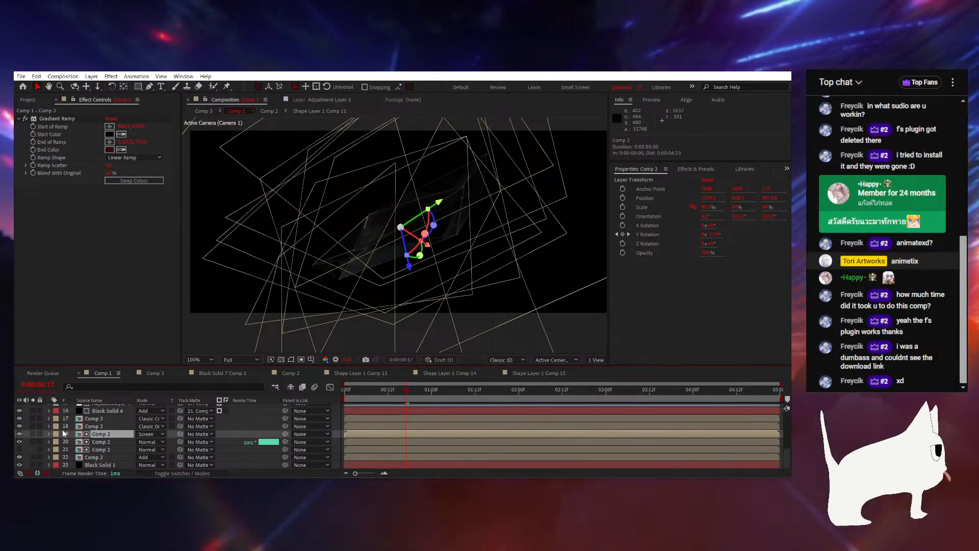
left_click(33, 442)
Inspect the crystal with Comp 2 layer 18 selected, and hide that layer to compare the look
left_click(51, 427)
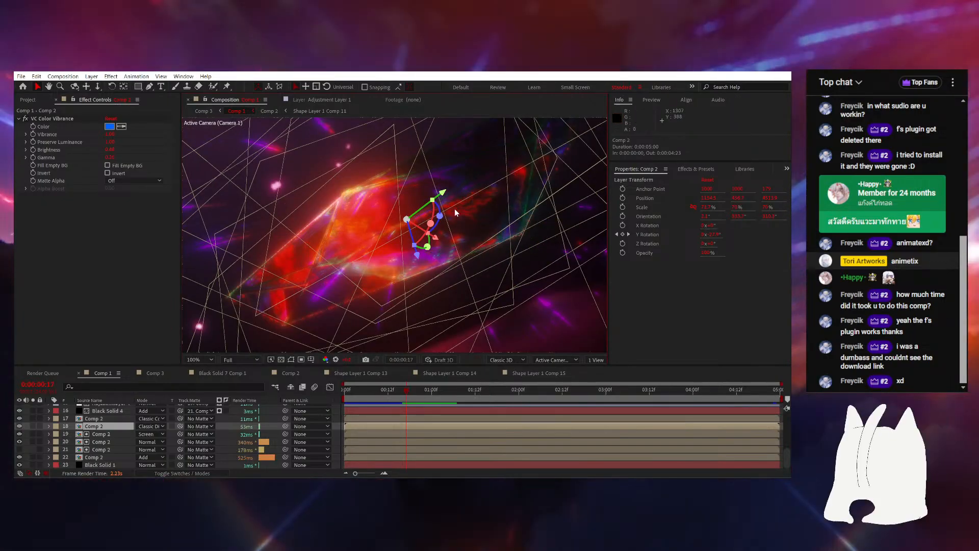
scroll(522, 192, "down", 1)
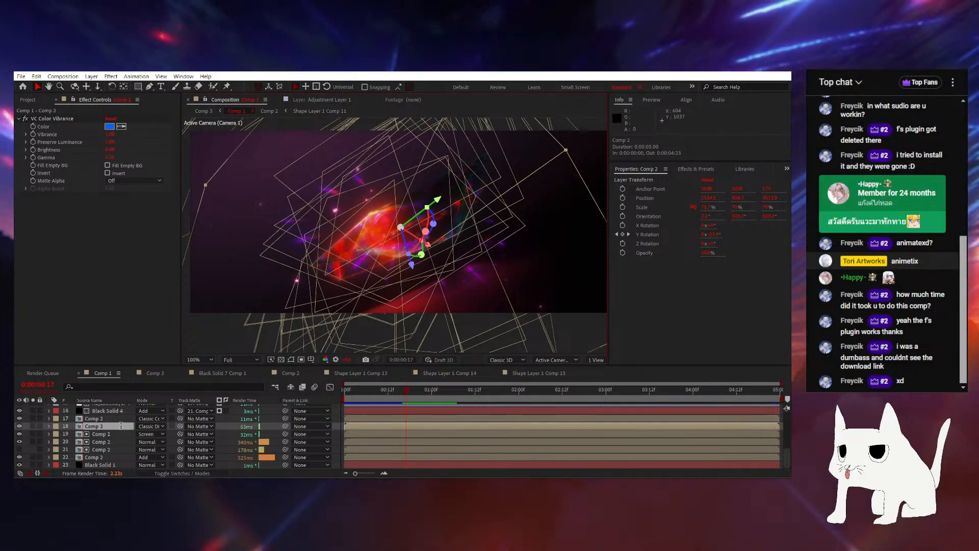
left_click(19, 426)
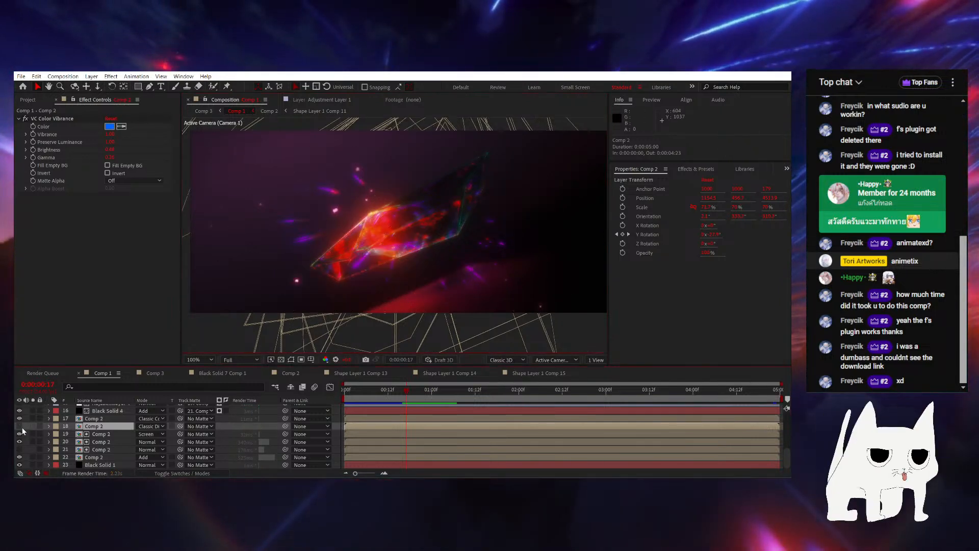
Toggle the visibility of Comp 2 layer 18 repeatedly to compare the crystal with and without it
left_click(20, 426)
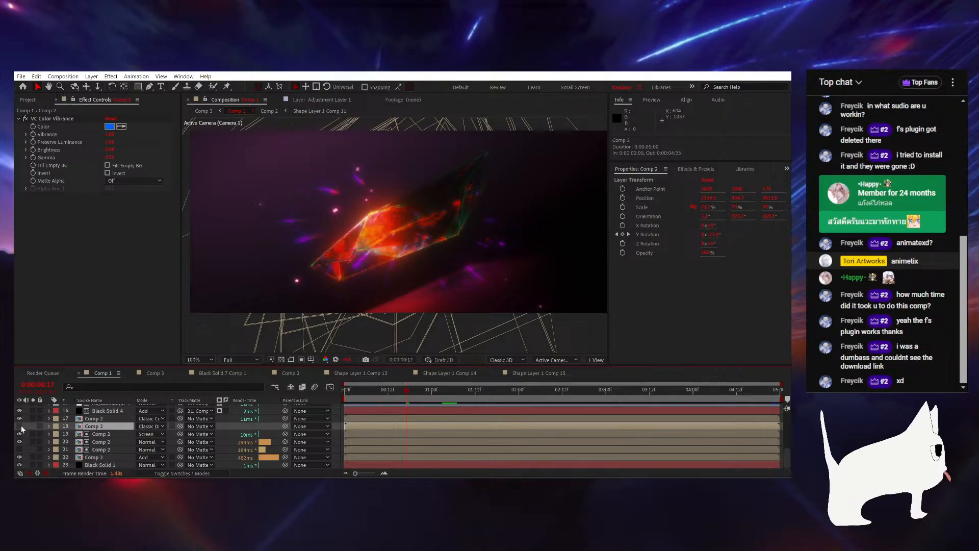
left_click(20, 426)
left_click(21, 426)
left_click(20, 426)
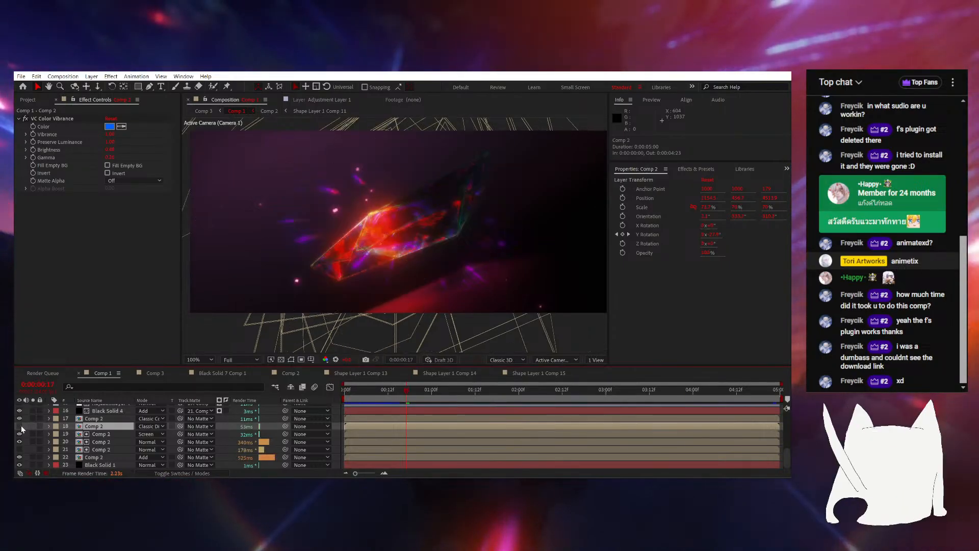
left_click(21, 426)
Check the effects on Comp 2 layers 17 and 18, and switch off layer 18's VC Color Vibrance to compare the crystal up close
left_click(110, 419)
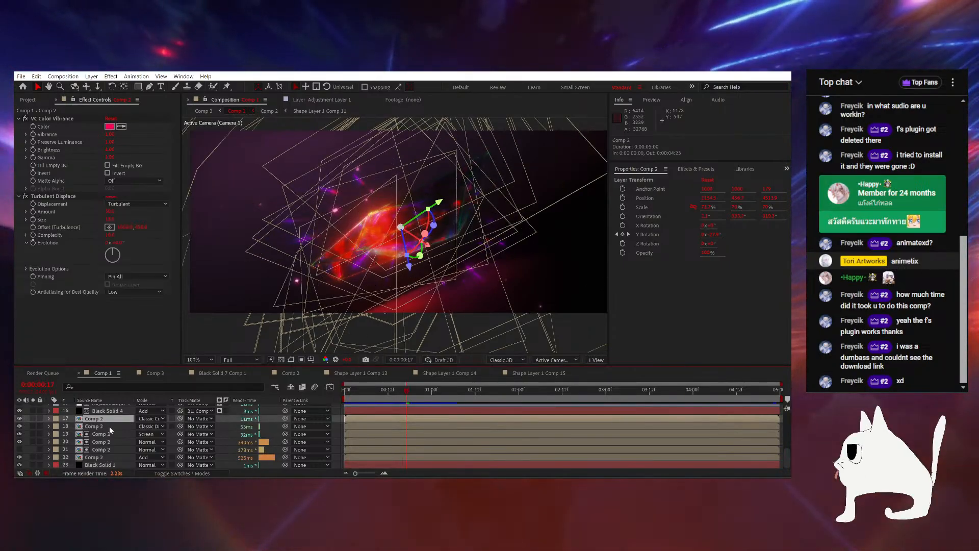
scroll(108, 439, "up", 3)
left_click(108, 447)
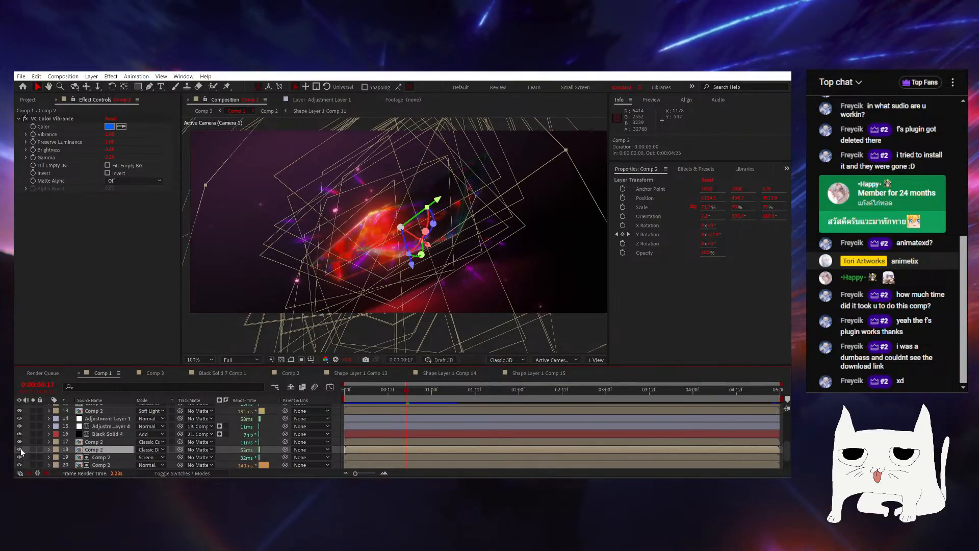
left_click(25, 118)
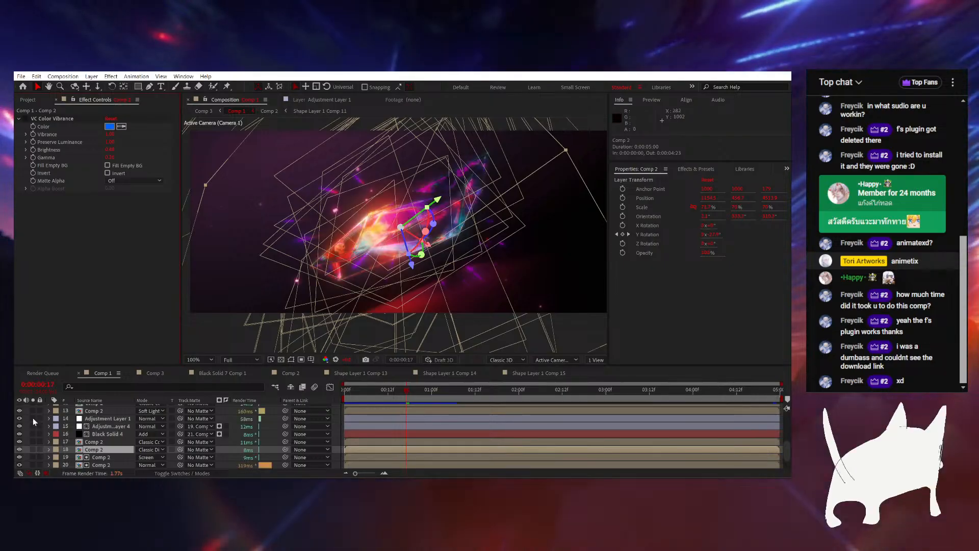
scroll(463, 232, "down", 1)
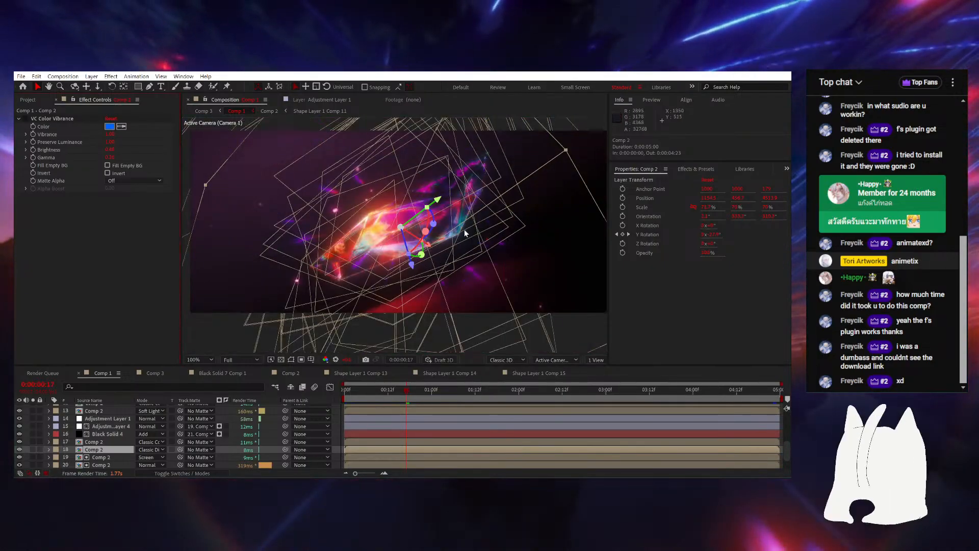
scroll(472, 238, "up", 1)
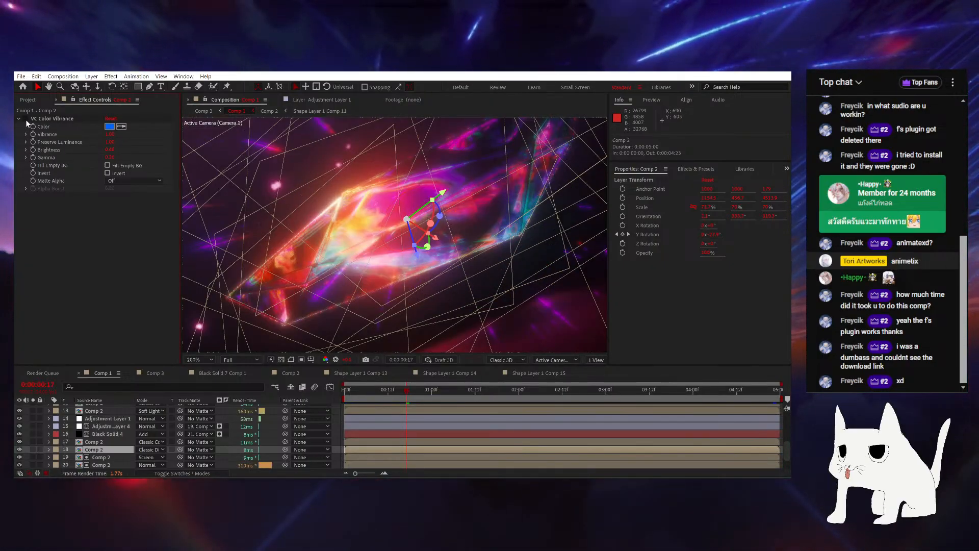
View the blending mode options of Comp 2 layer 18, and hide that layer to compare
left_click(158, 451)
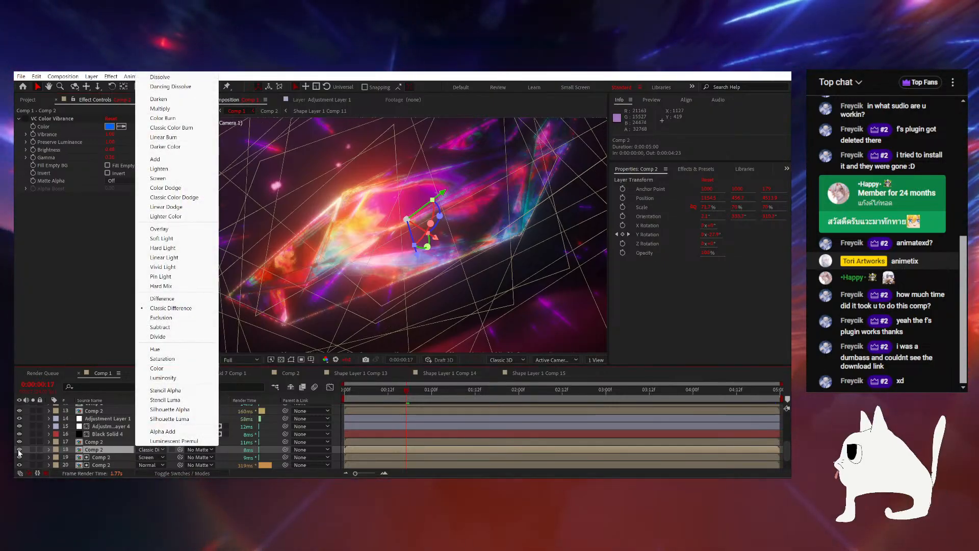
left_click(19, 451)
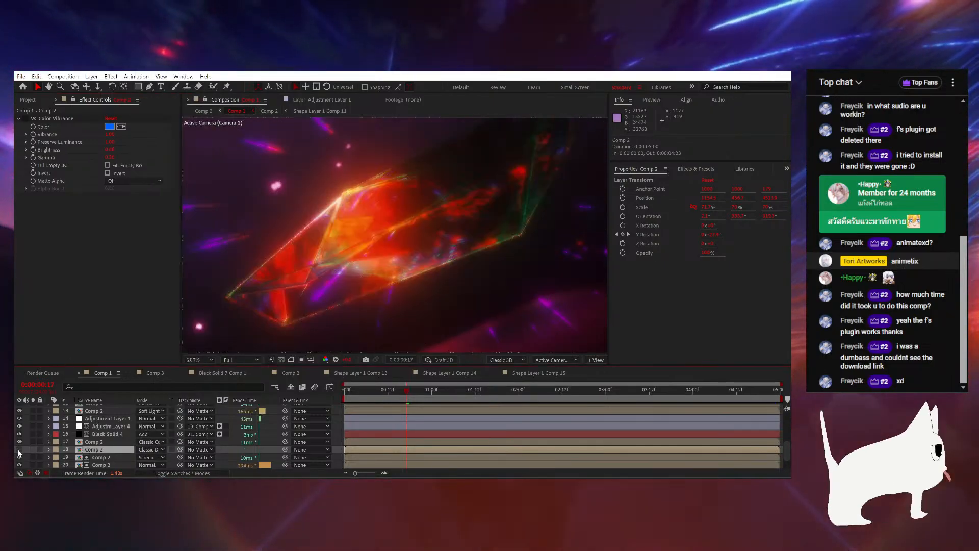
left_click(20, 450)
Look through the effects on the Comp 2 layers from 20 up to 11 and on Black Solid 7 Comp 1
scroll(92, 447, "down", 1)
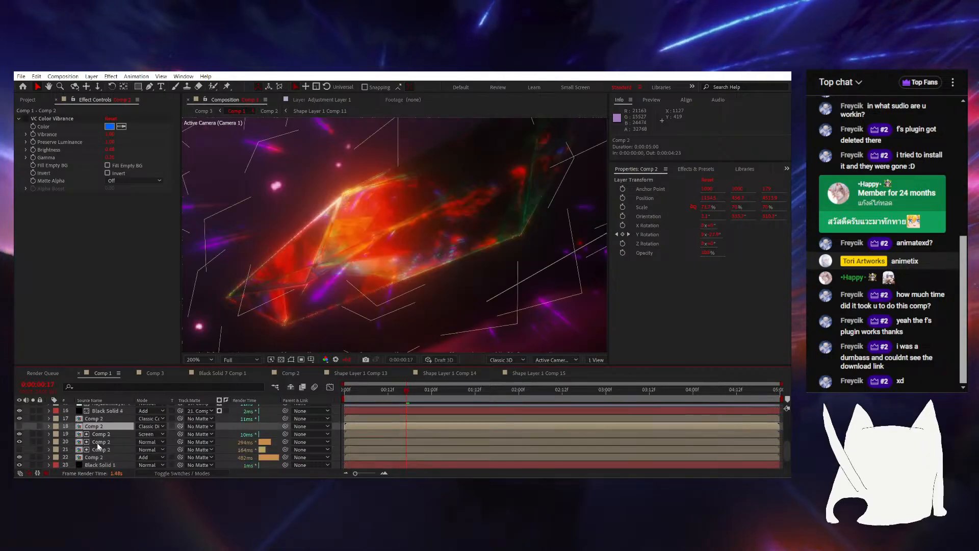
left_click(100, 442)
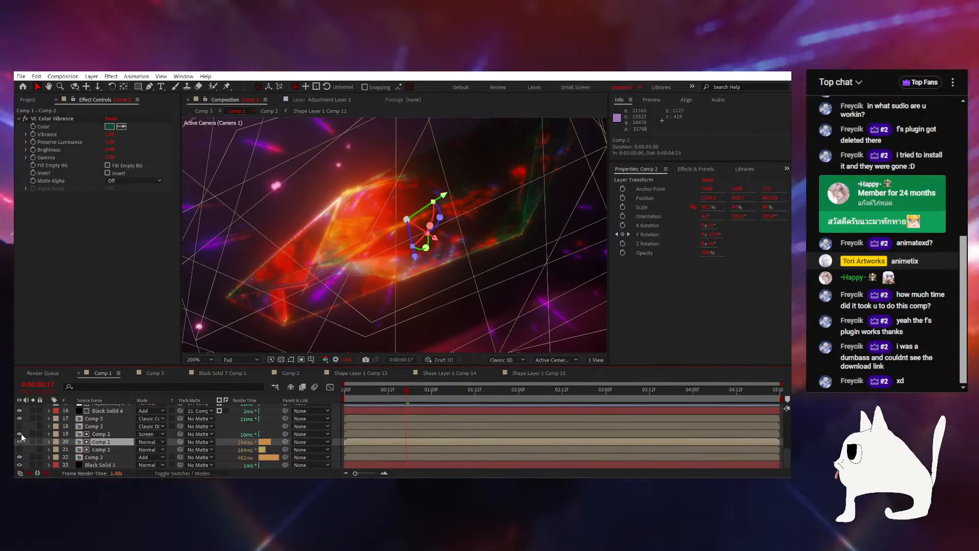
scroll(134, 433, "up", 1)
left_click(95, 441)
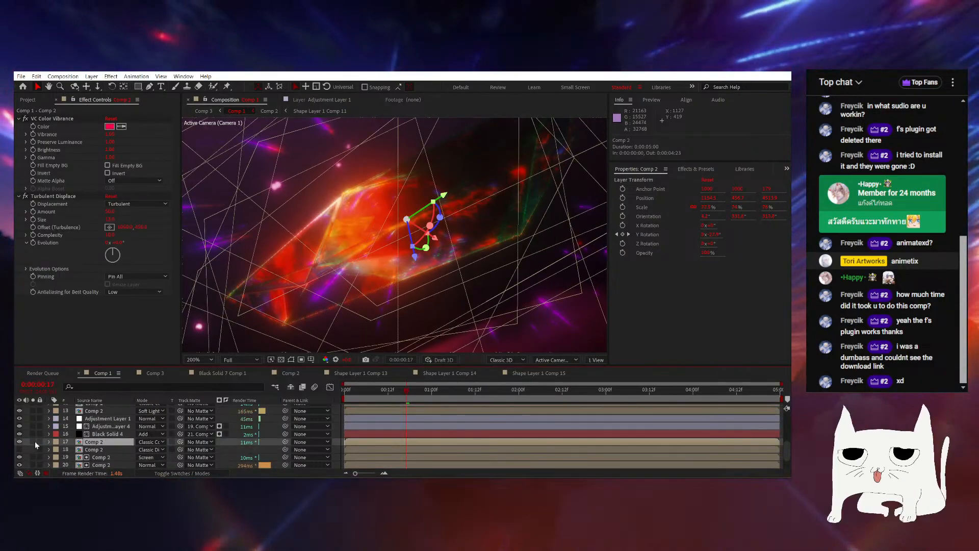
scroll(105, 433, "up", 1)
left_click(106, 433)
left_click(108, 425)
left_click(93, 420)
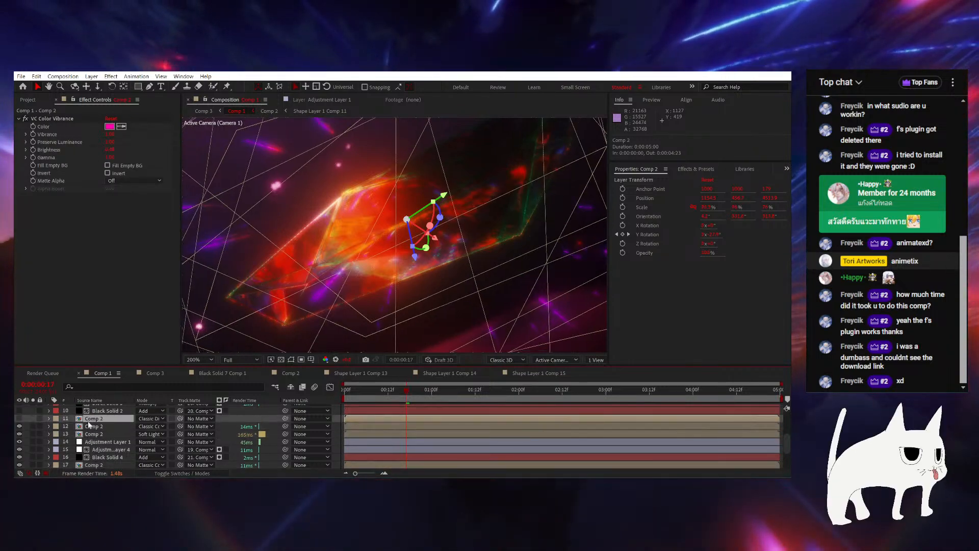
left_click(114, 427)
scroll(110, 436, "up", 2)
left_click(108, 441)
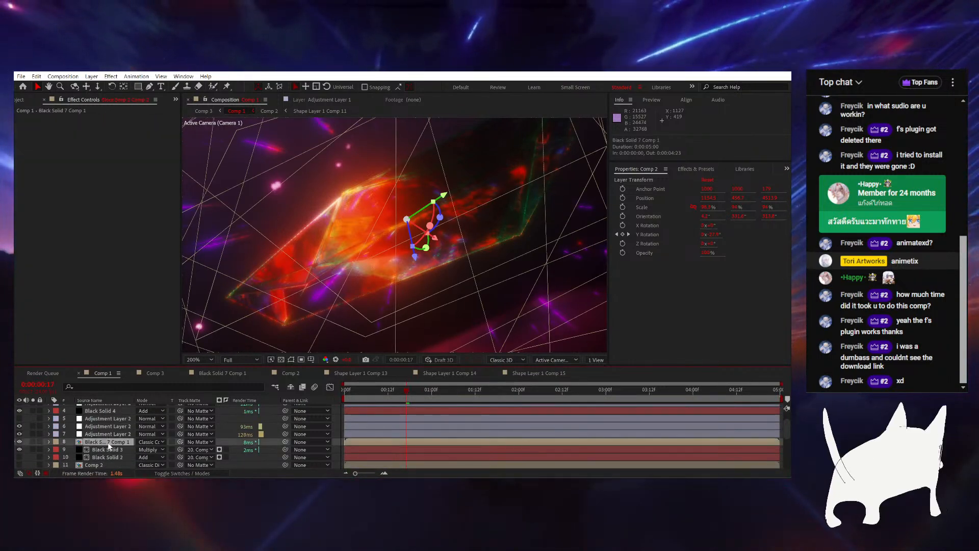
scroll(102, 445, "down", 1)
left_click(92, 442)
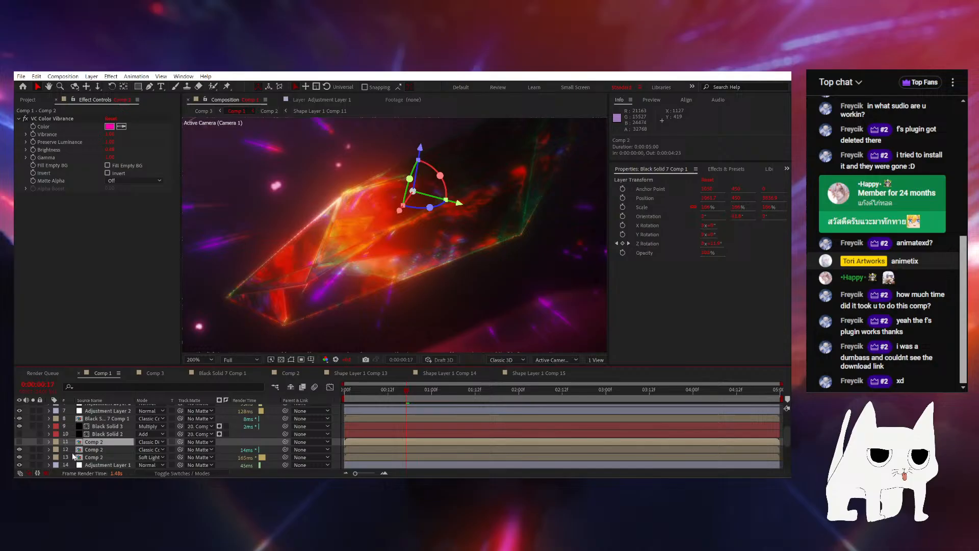
Hide the Comp 2 layers 12, 13, 17, 19 and 20 to strip the crystal down to its base
scroll(65, 446, "down", 2)
left_click(20, 442)
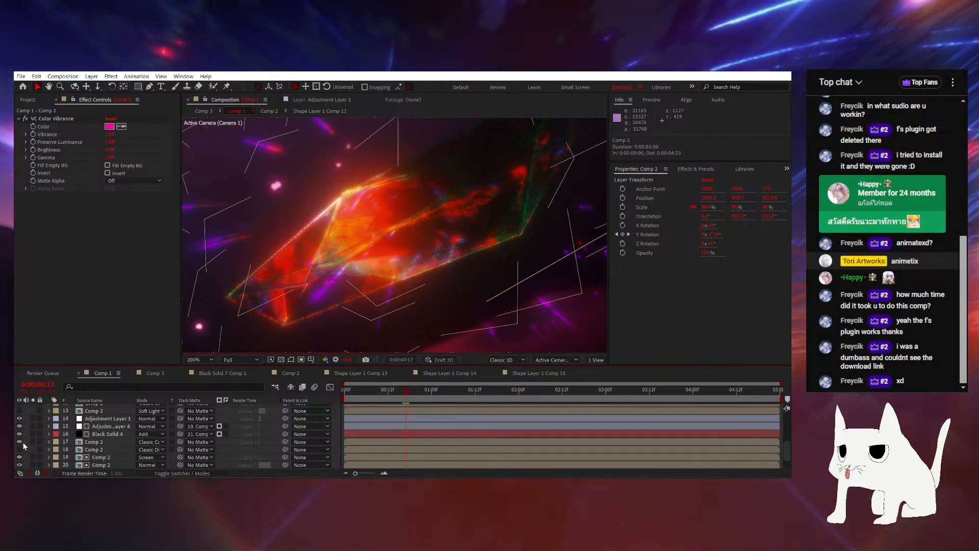
scroll(90, 439, "down", 1)
left_click(94, 435)
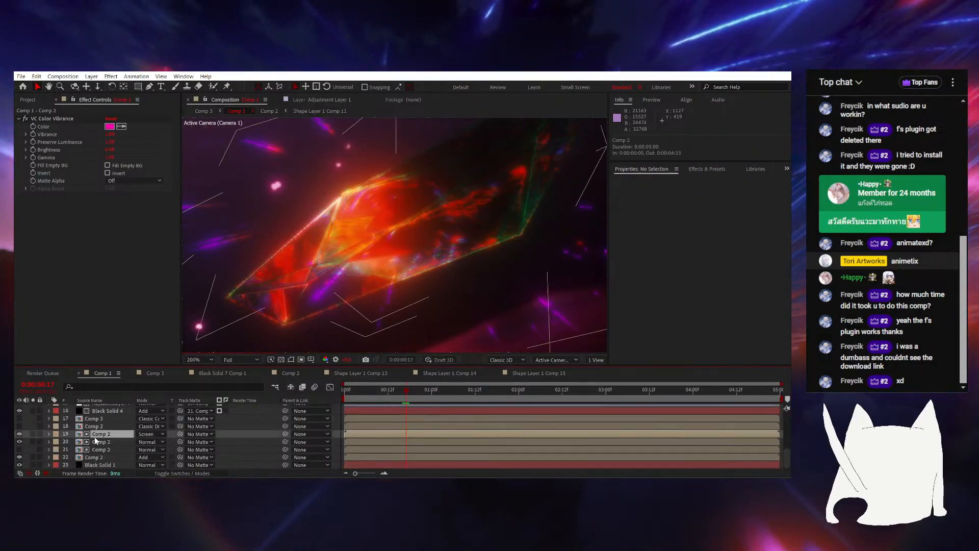
left_click(20, 434)
left_click(20, 442)
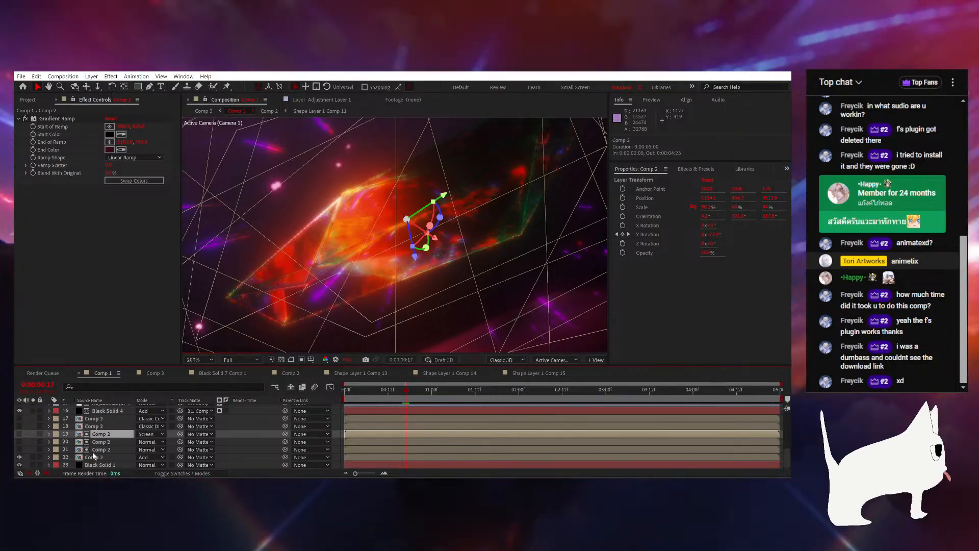
scroll(490, 211, "down", 2)
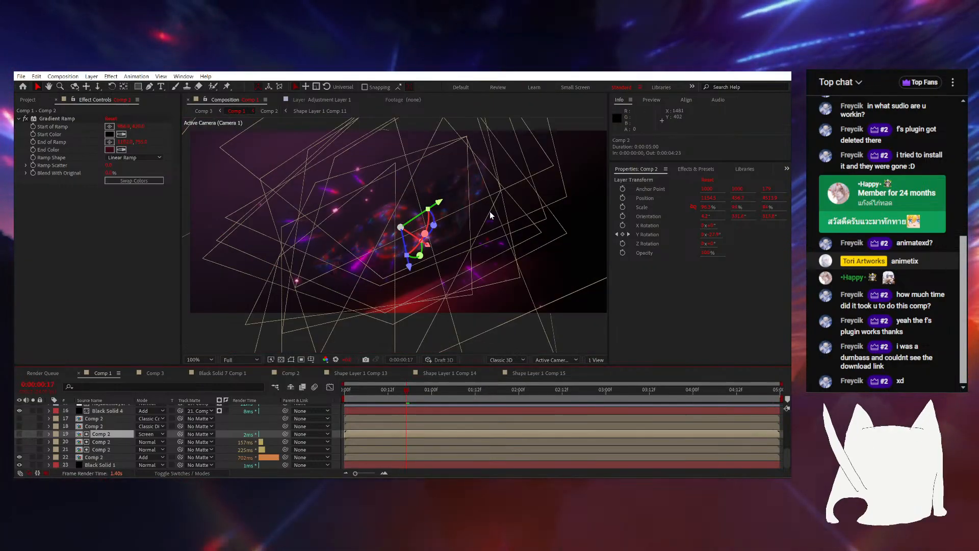
Reveal Comp 2 layers 21, 20 and 19 one by one, inspecting how each builds up the crystal
left_click(101, 441)
left_click(107, 450)
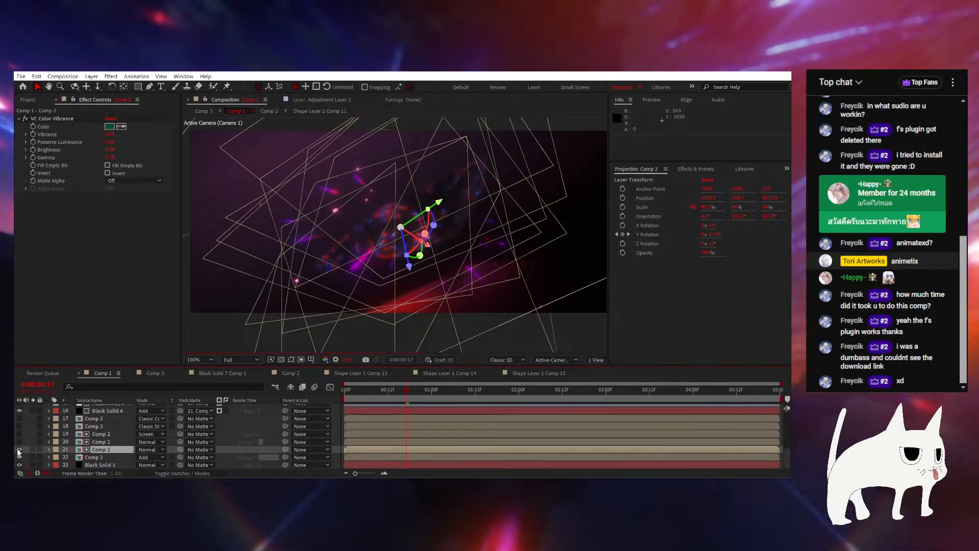
left_click(19, 449)
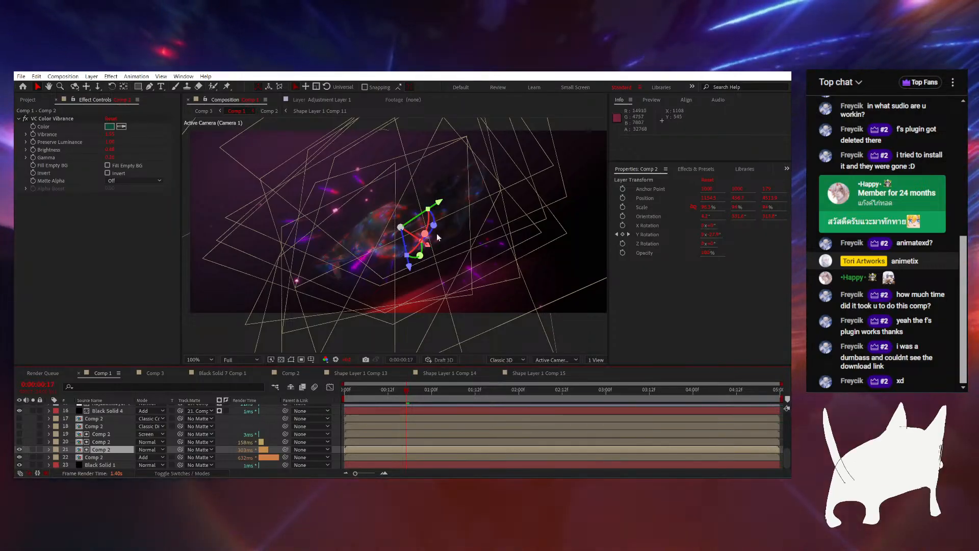
left_click(111, 441)
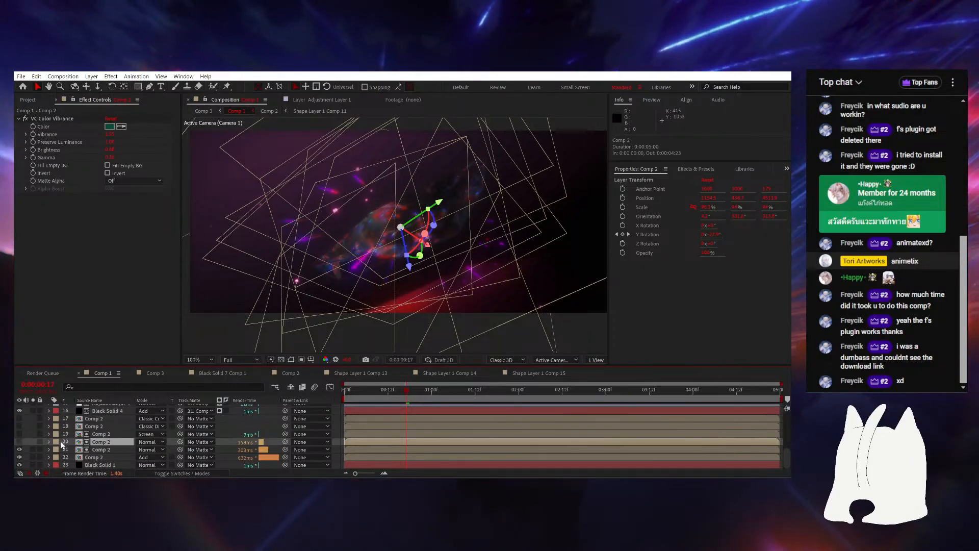
left_click(20, 443)
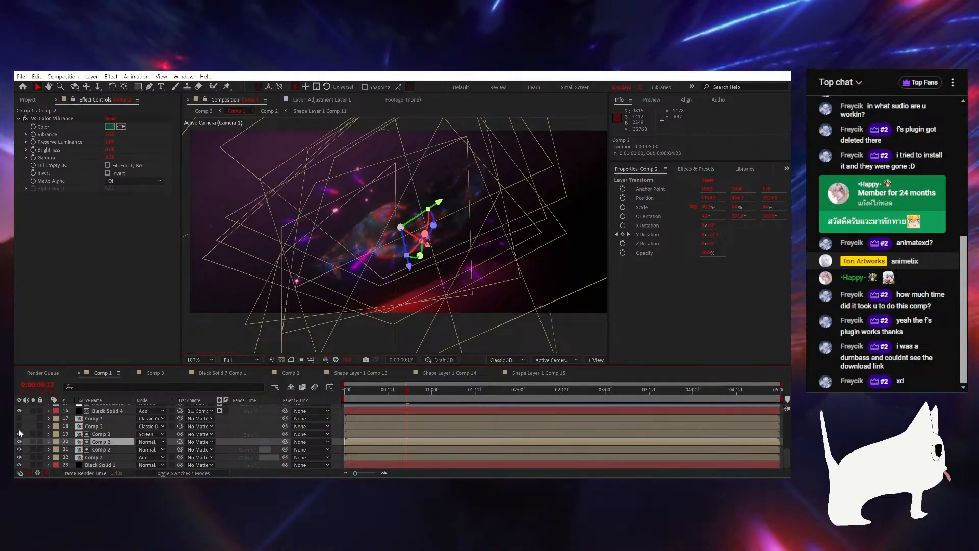
left_click(20, 434)
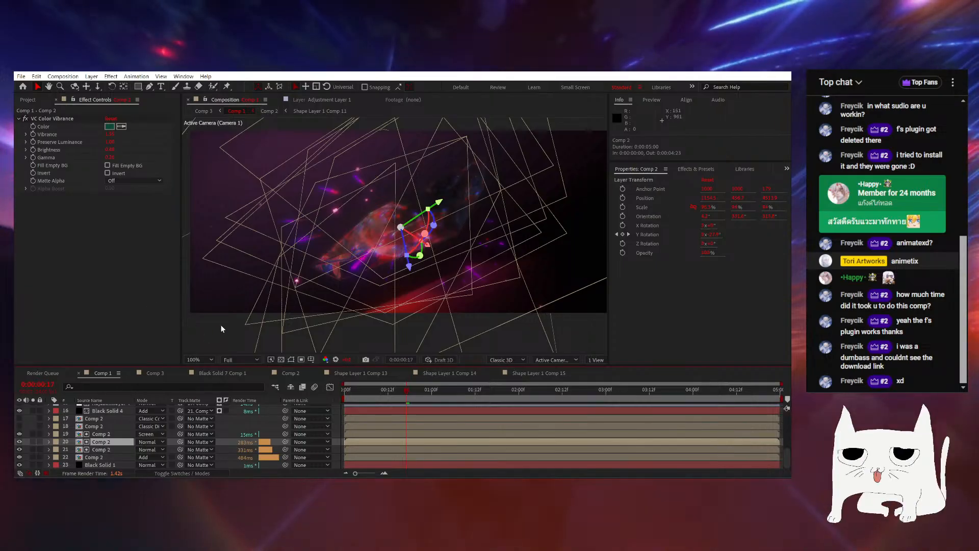
scroll(444, 241, "up", 2)
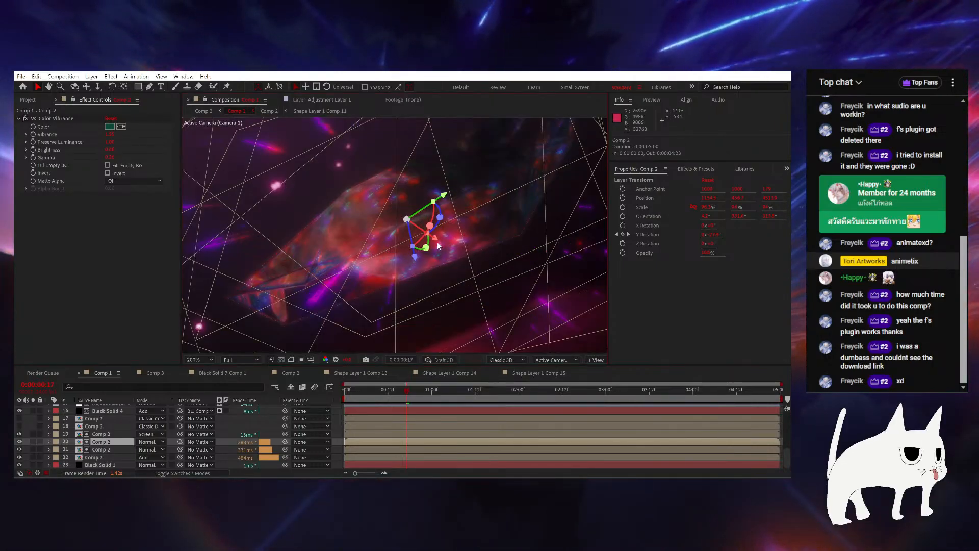
key("shift+slash")
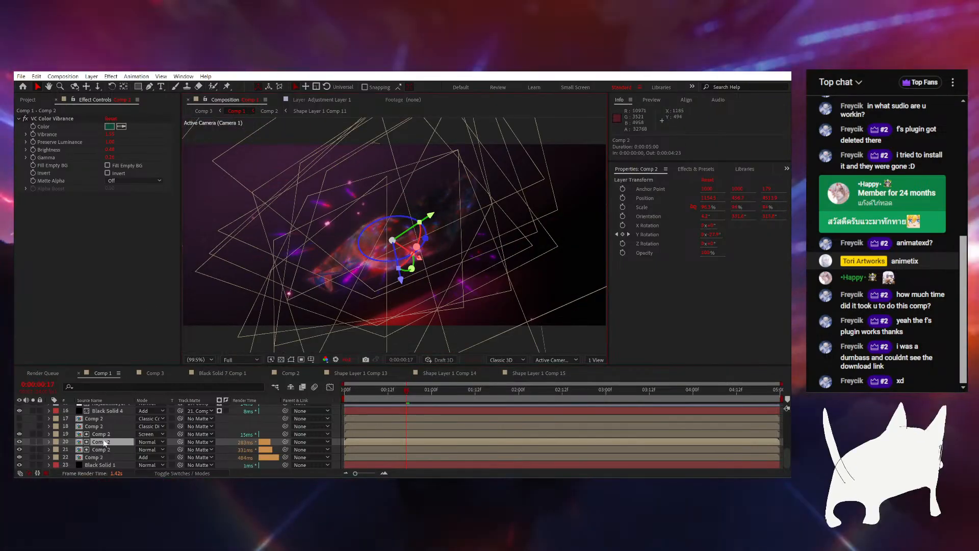
Show Comp 2 layer 18 again, and check the effects on layer 17
left_click(97, 433)
left_click(81, 426)
left_click(19, 426)
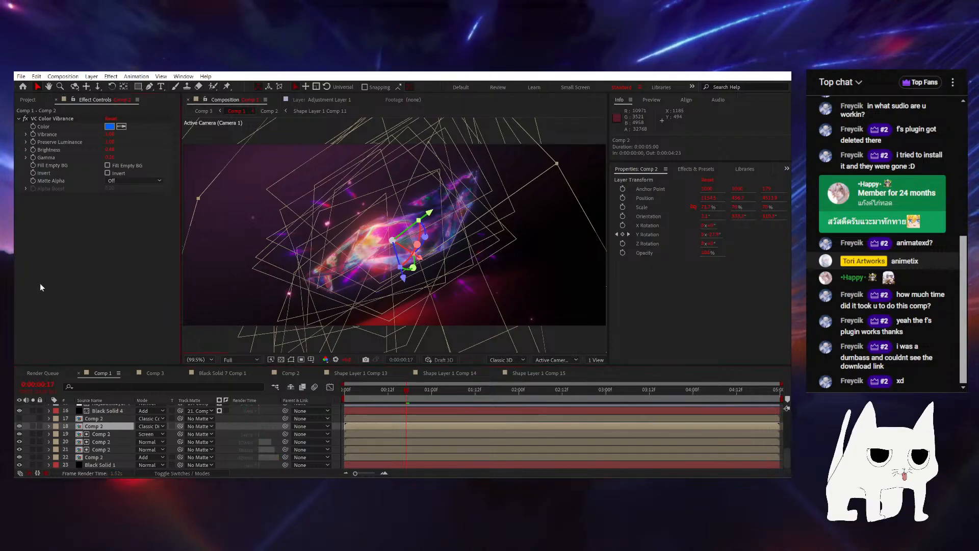
left_click(90, 419)
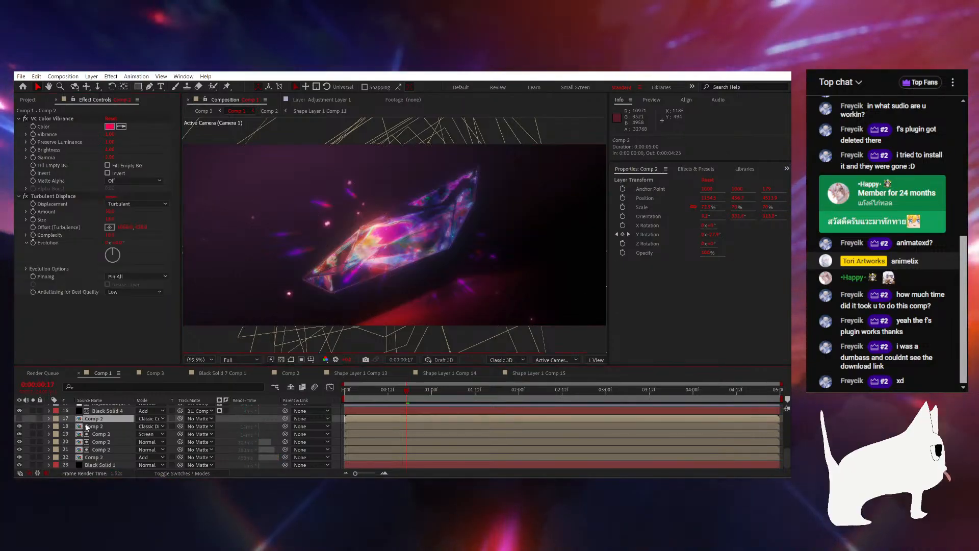
Show Comp 2 layers 13 and 12 again, with Comp 2 layer 11 selected
scroll(91, 428, "up", 3)
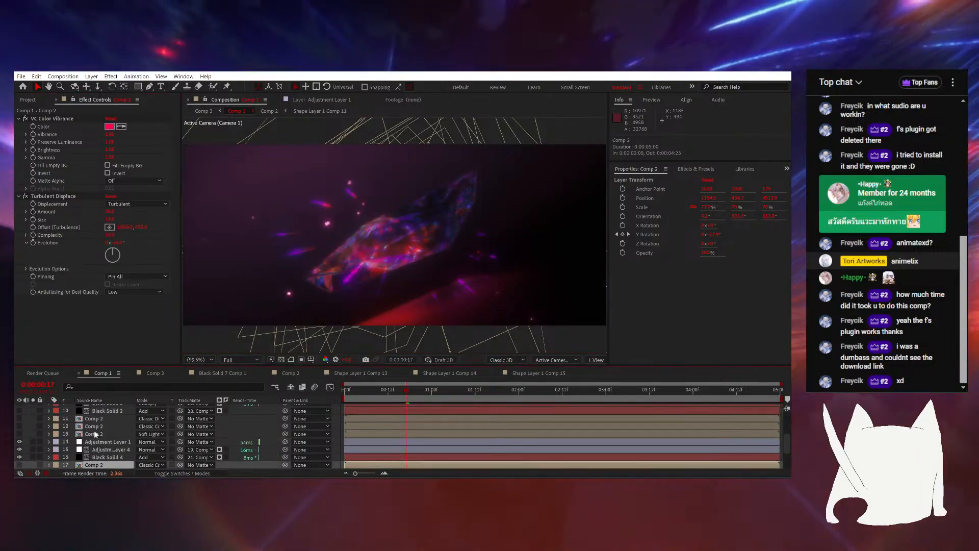
left_click(94, 419)
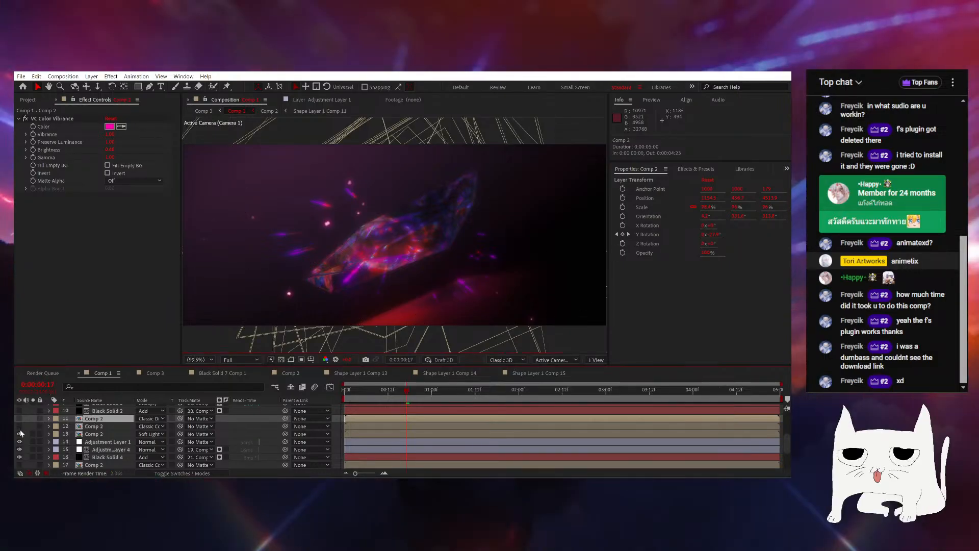
left_click(20, 426)
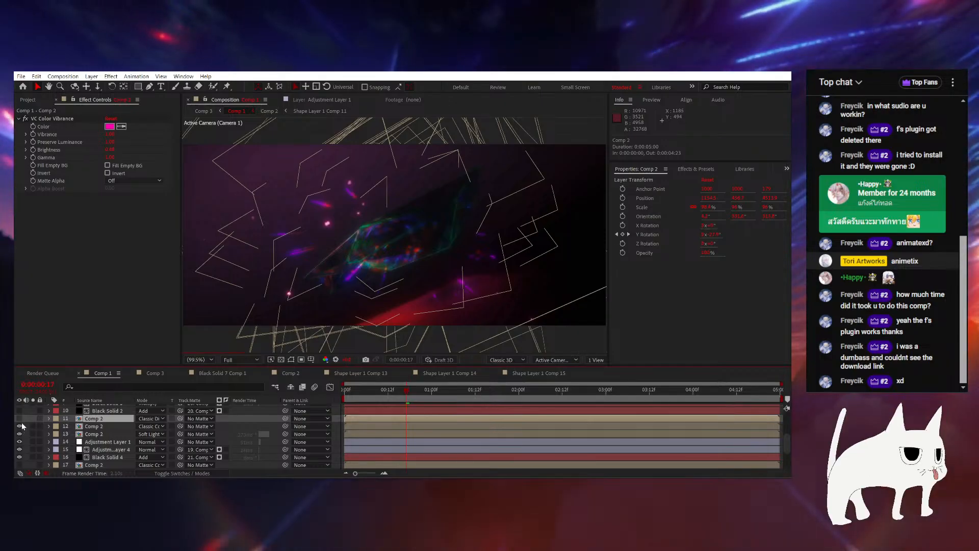
left_click(20, 426)
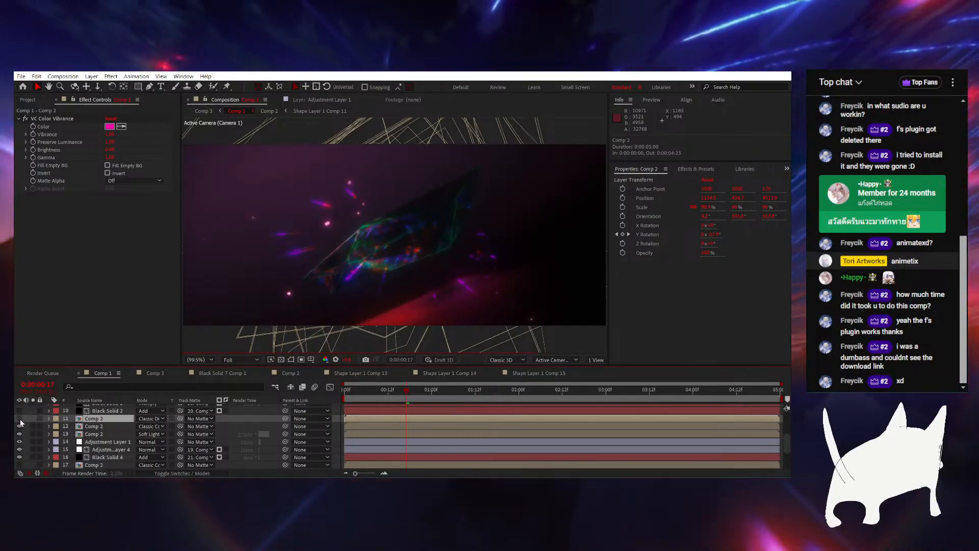
Compare the crystal with Comp 2 layer 11 shown and hidden, and view the Fractal Noise effect on Black Solid 3
left_click(19, 418)
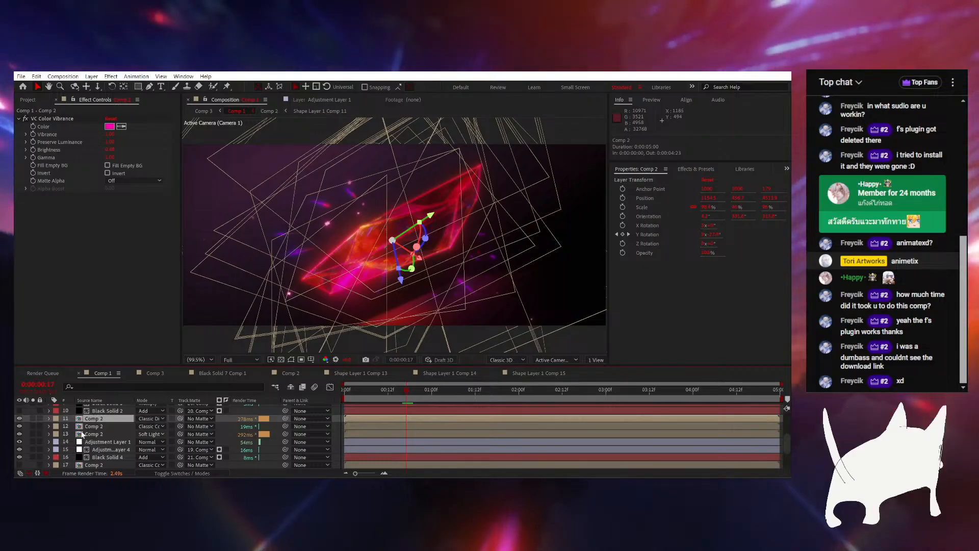
left_click(20, 418)
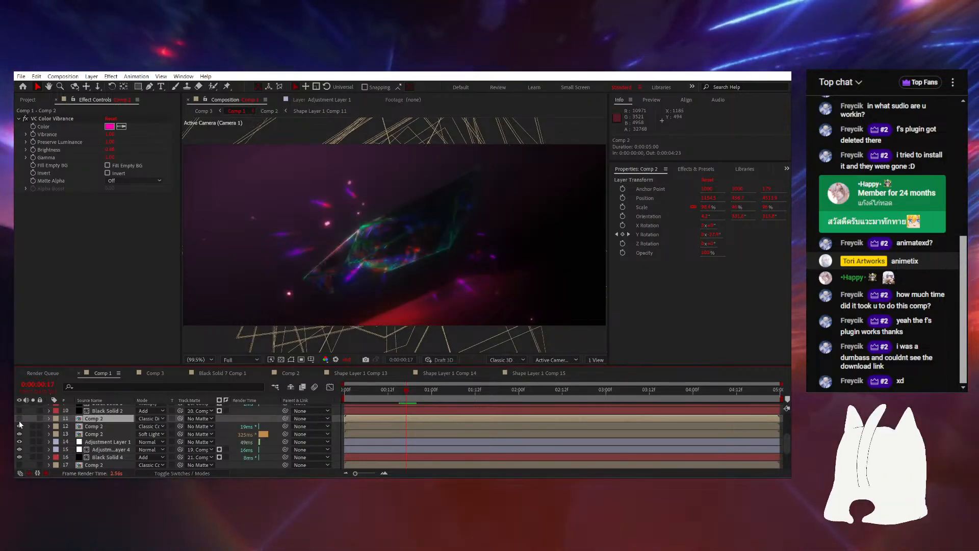
scroll(69, 432, "up", 2)
left_click(104, 427)
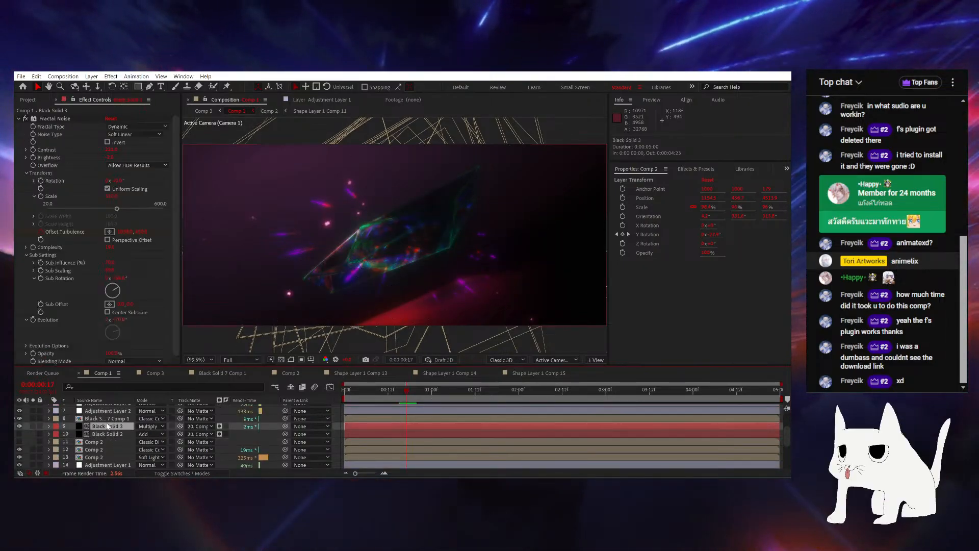
Check the effects on Black Solid 7 Comp 1 and on Comp 2 layer 21
left_click(107, 419)
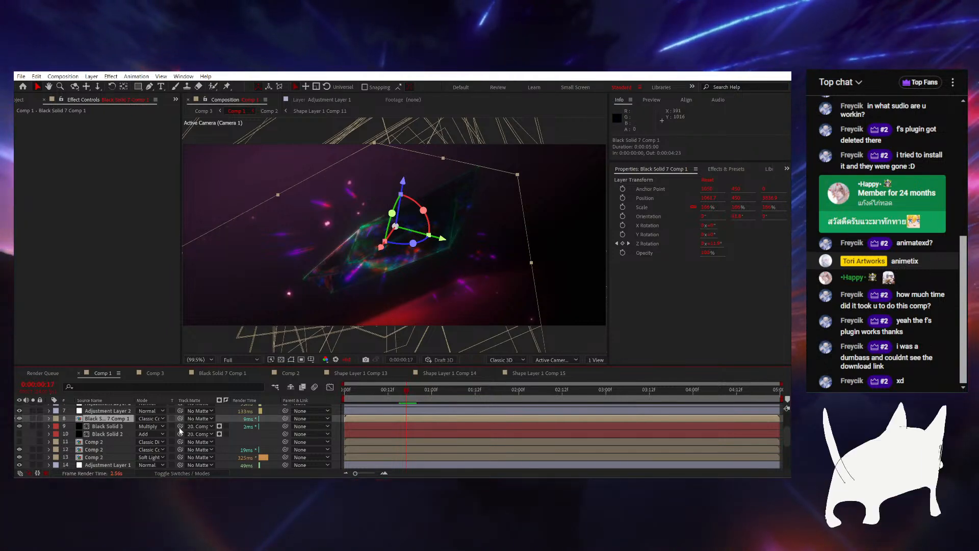
scroll(97, 453, "down", 3)
left_click(44, 453)
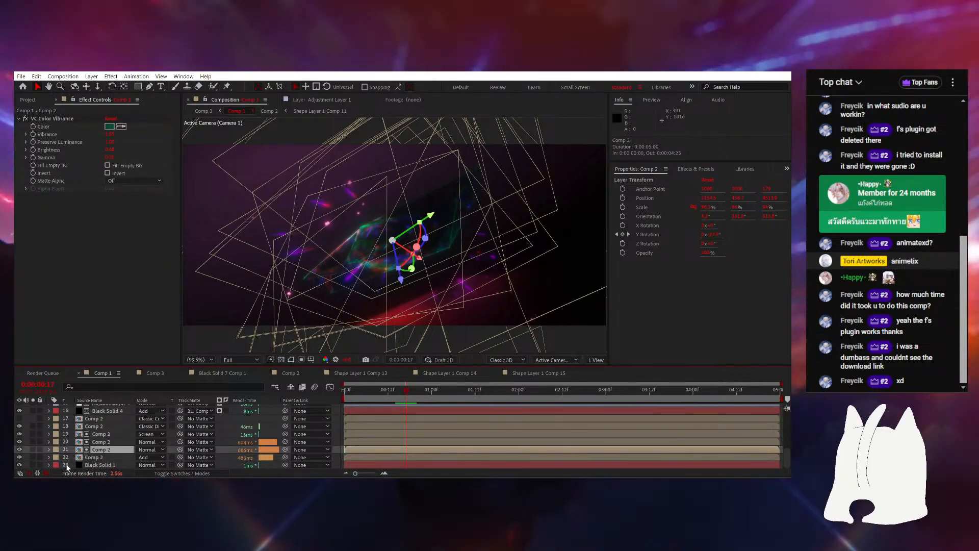
Solo the Comp 2 layers between 18 and 22 to examine how they combine, and clear the solos again
left_click(33, 457)
left_click(33, 449)
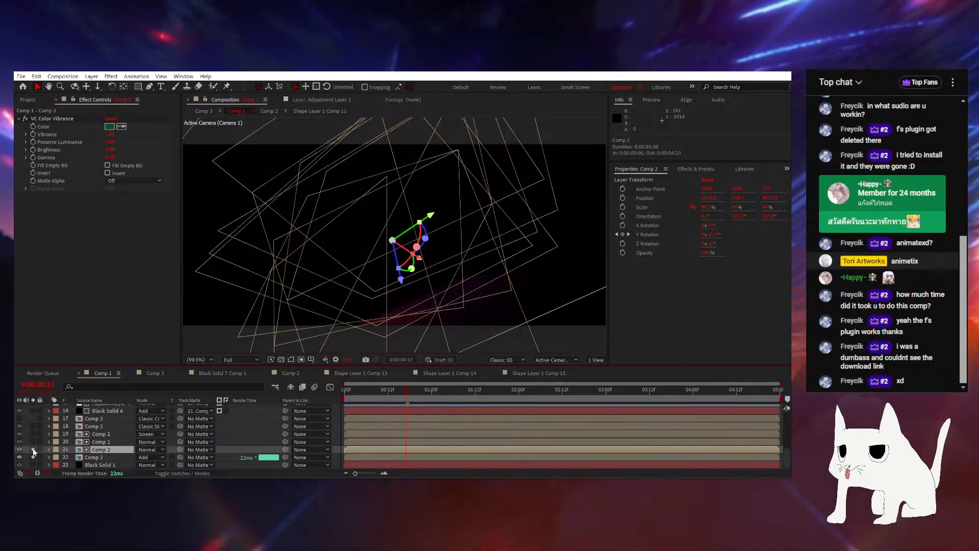
left_click(33, 434)
left_click(33, 426)
left_click(32, 441)
left_click(33, 434)
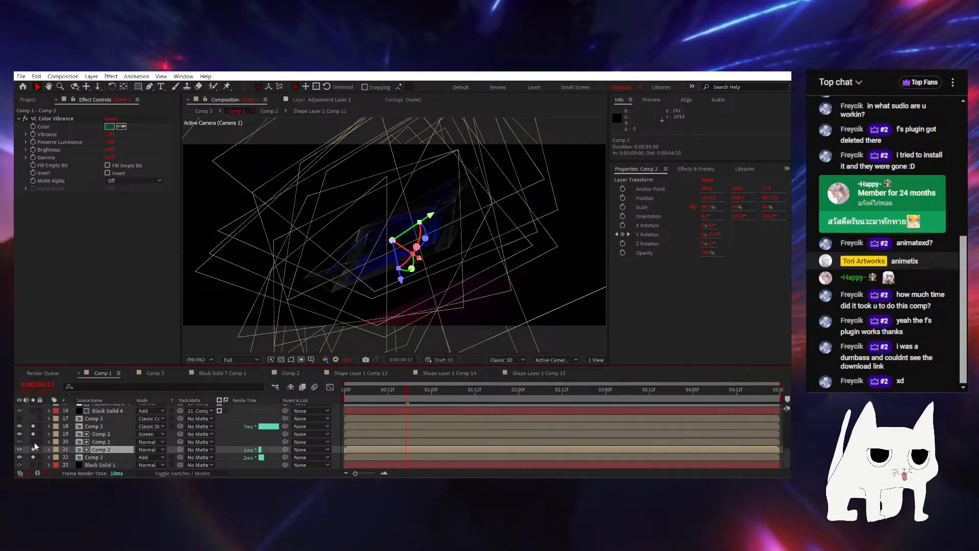
left_click_drag(34, 427, 34, 462)
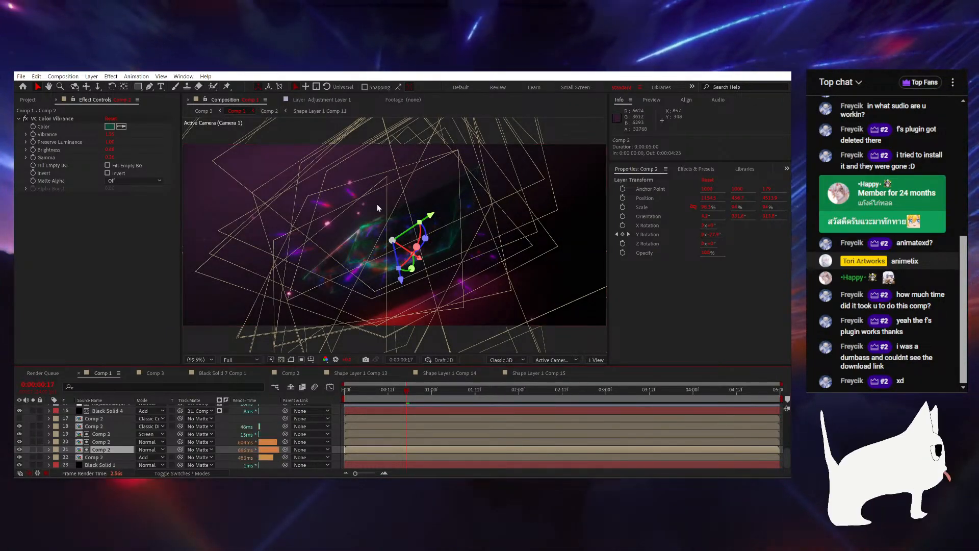
View the Distance Gradation effect on Comp 2 layer 12, and show Comp 2 layer 11 again
scroll(94, 429, "up", 2)
left_click(94, 427)
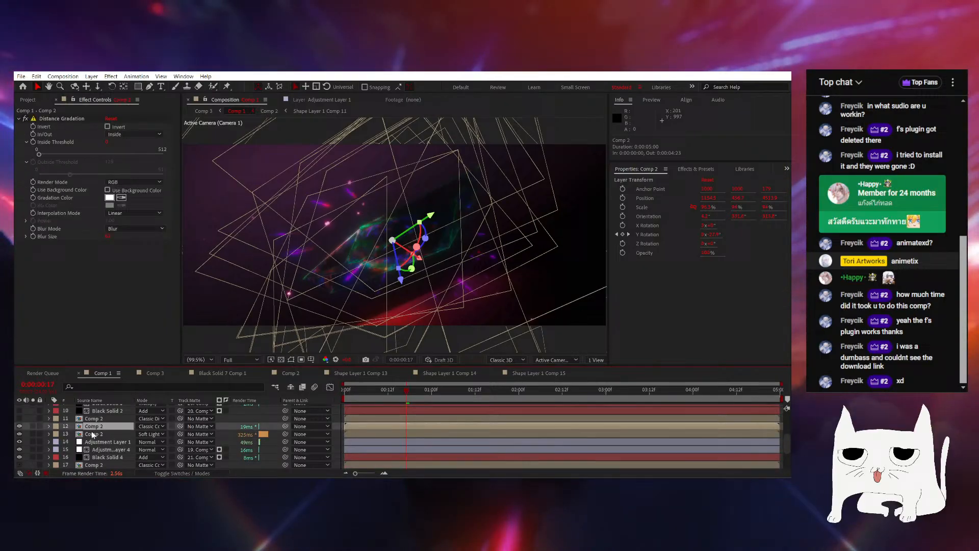
left_click(20, 418)
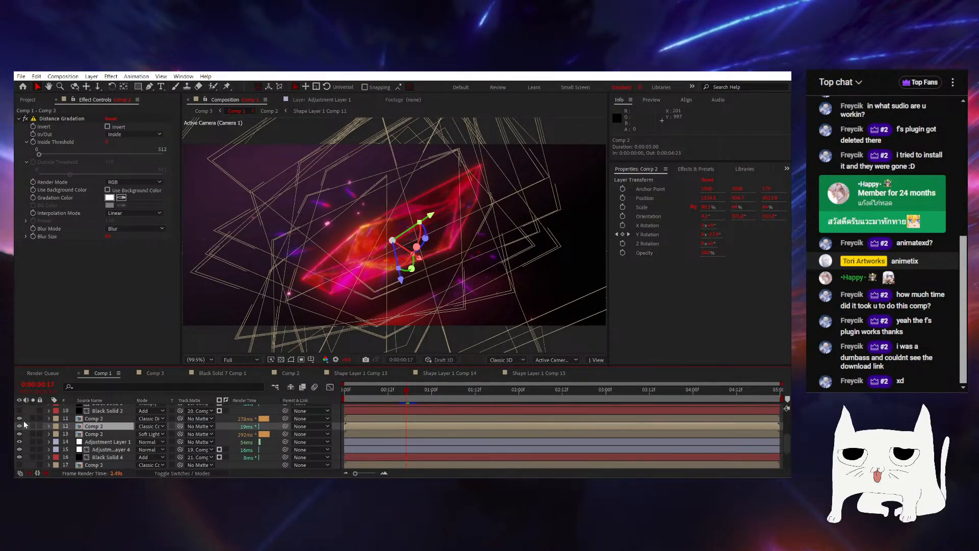
left_click(22, 422)
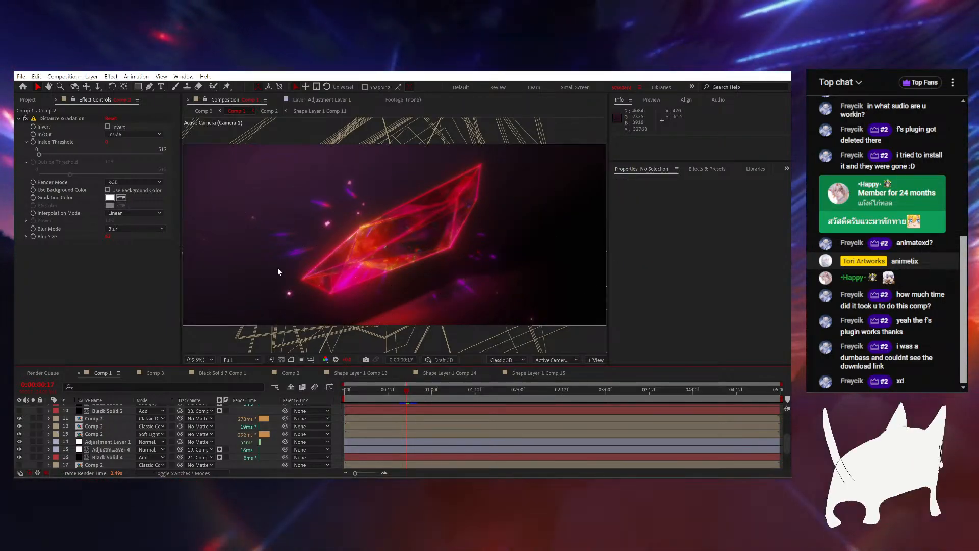
Compare the crystal up close with Comp 2 layer 11 shown and hidden, and move the playhead to frame 1
scroll(437, 187, "up", 2)
scroll(438, 187, "down", 1)
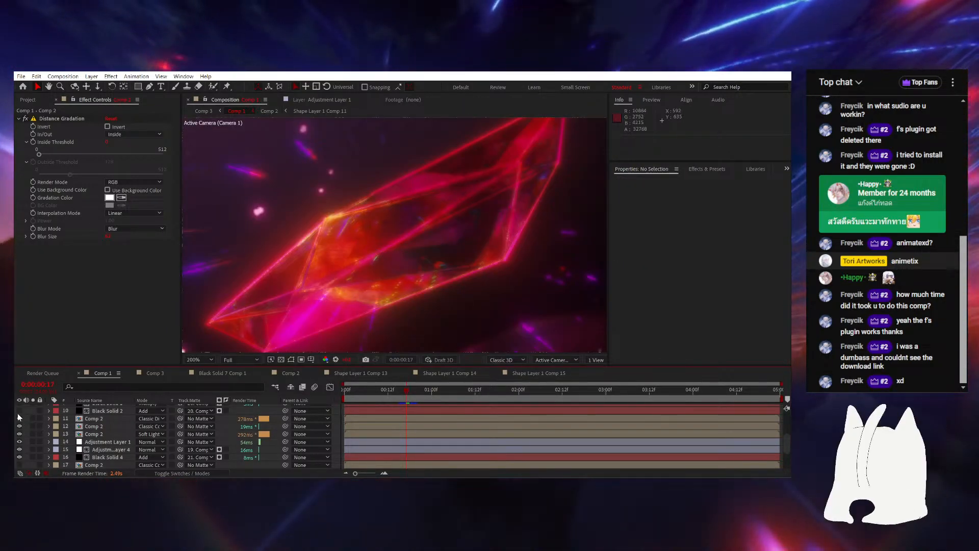
left_click(105, 418)
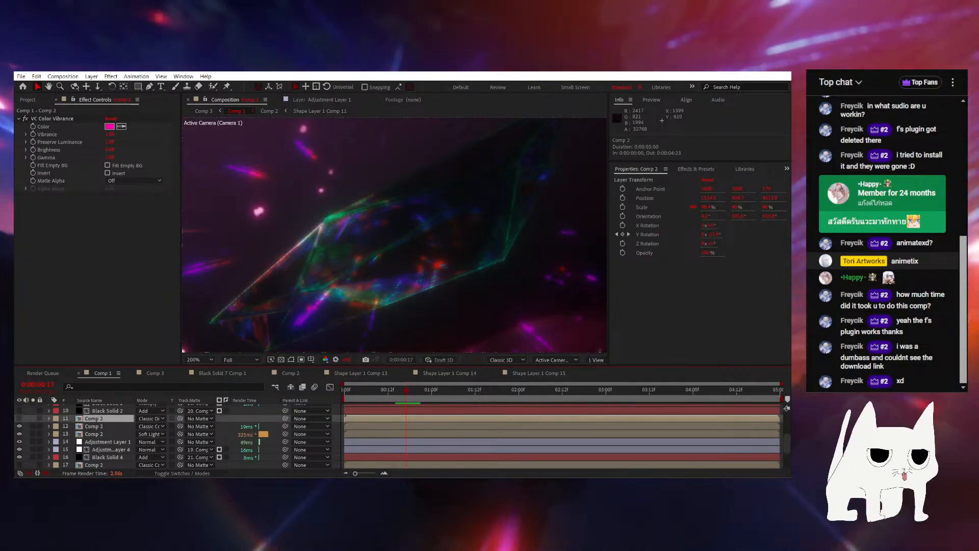
scroll(521, 192, "down", 1)
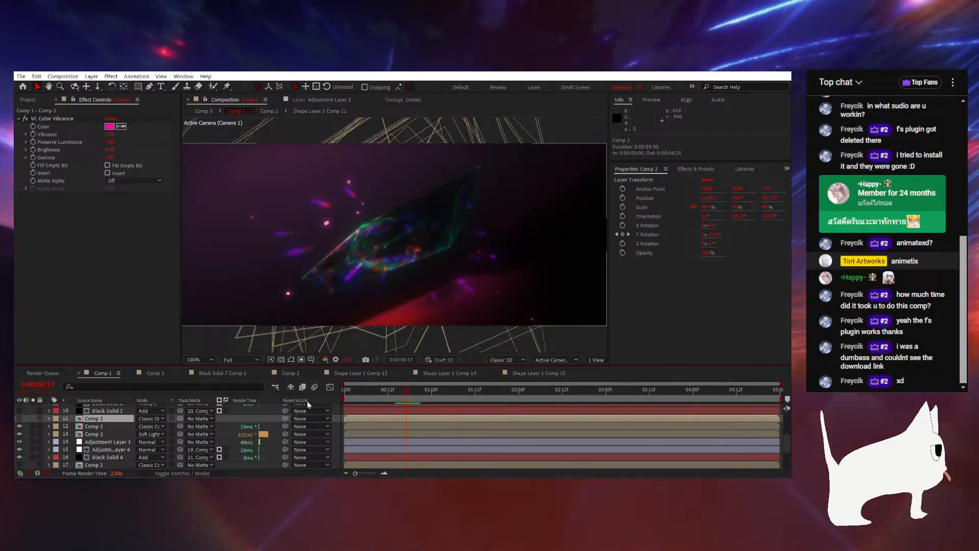
left_click_drag(414, 390, 350, 388)
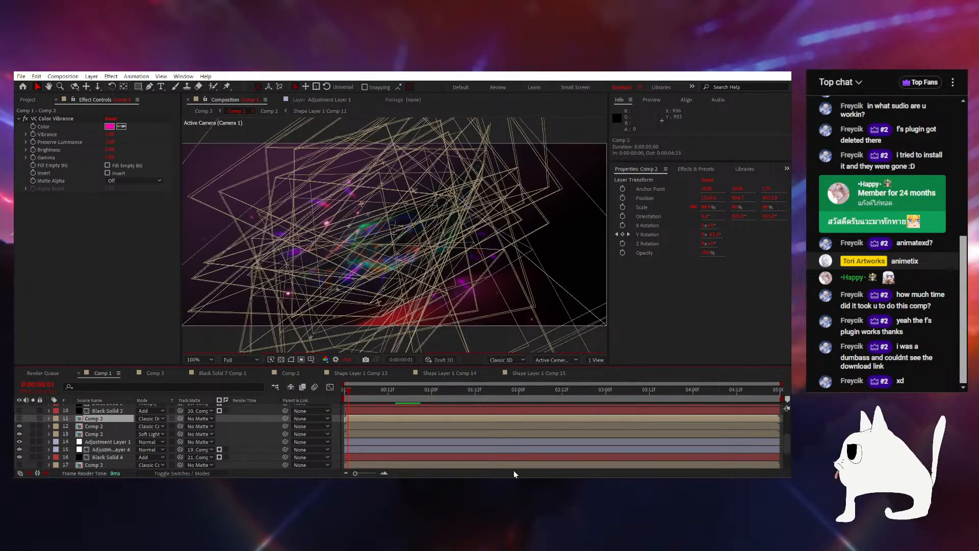
Switch to Clip Studio Paint, bring up the long-eared character's face animation, and go to frame 8
left_click(511, 482)
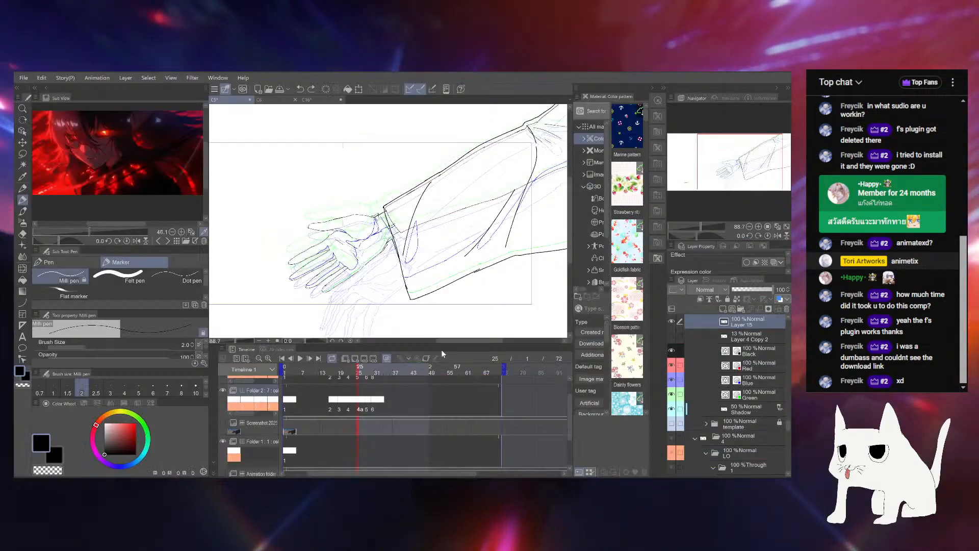
left_click(326, 100)
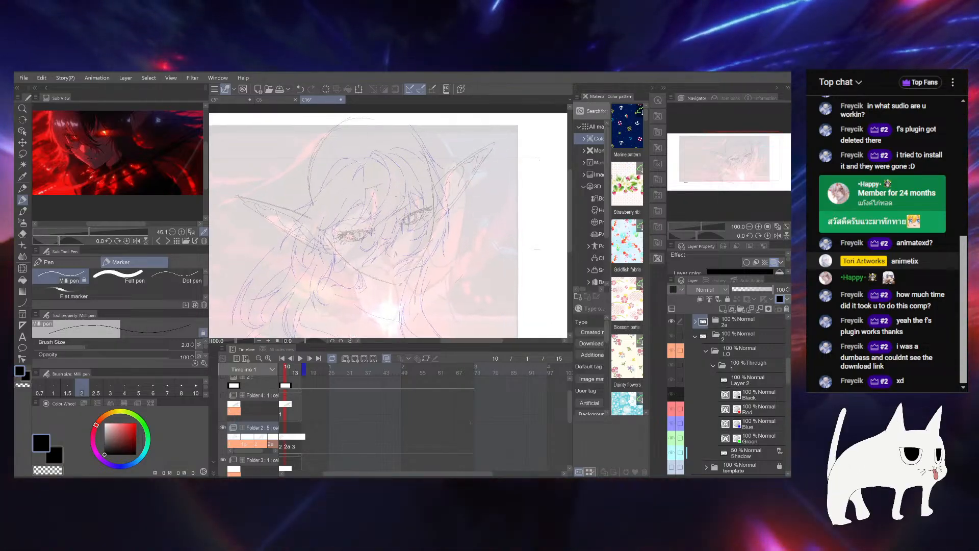
left_click_drag(413, 186, 429, 168)
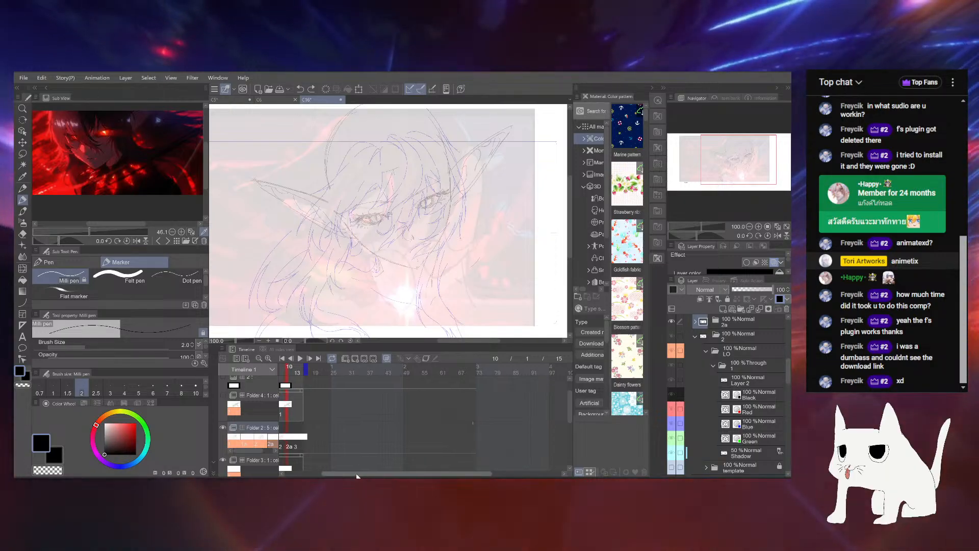
scroll(338, 404, "left", 3)
left_click_drag(346, 367, 342, 371)
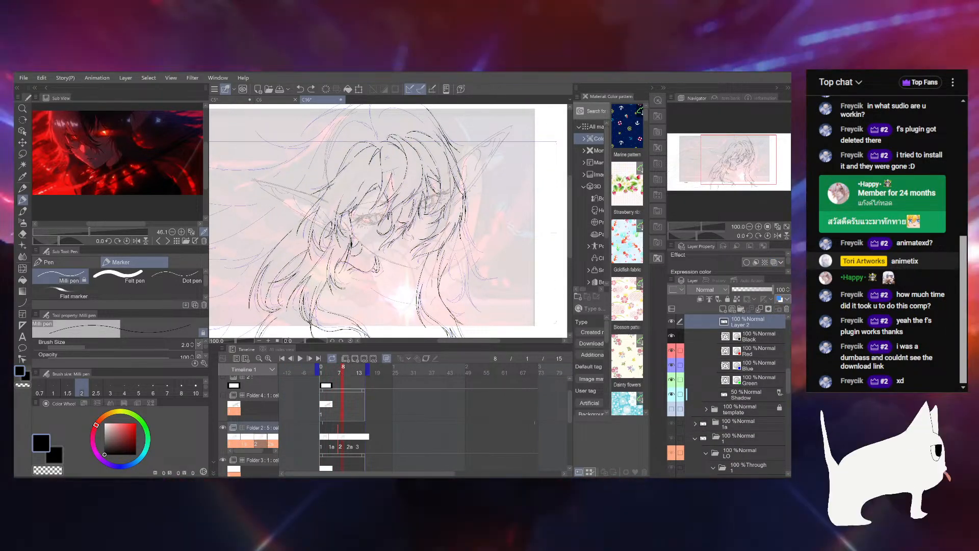
Examine the inked hair around the face in cel 2 against the blue onion skin, both close up and as a whole
key("ctrl+y")
key("ctrl+y")
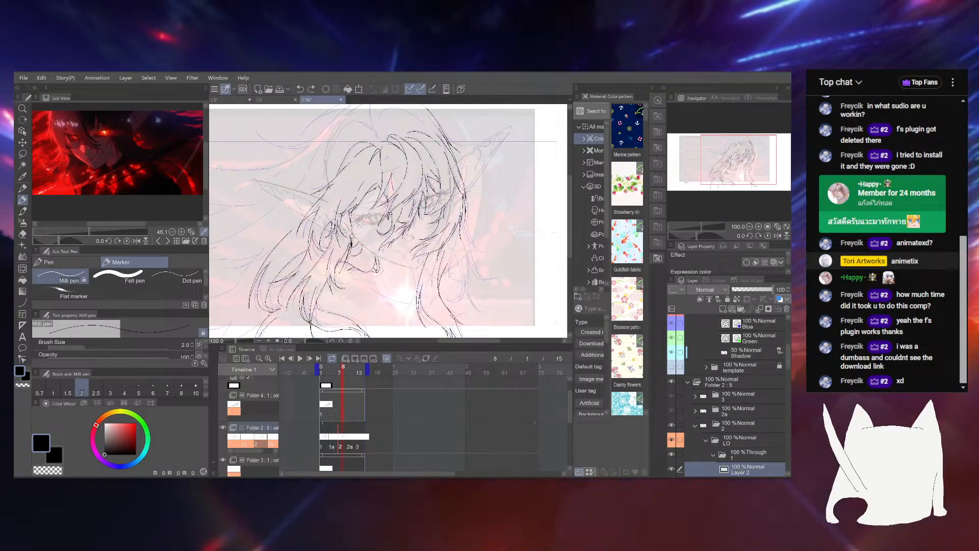
left_click(704, 225)
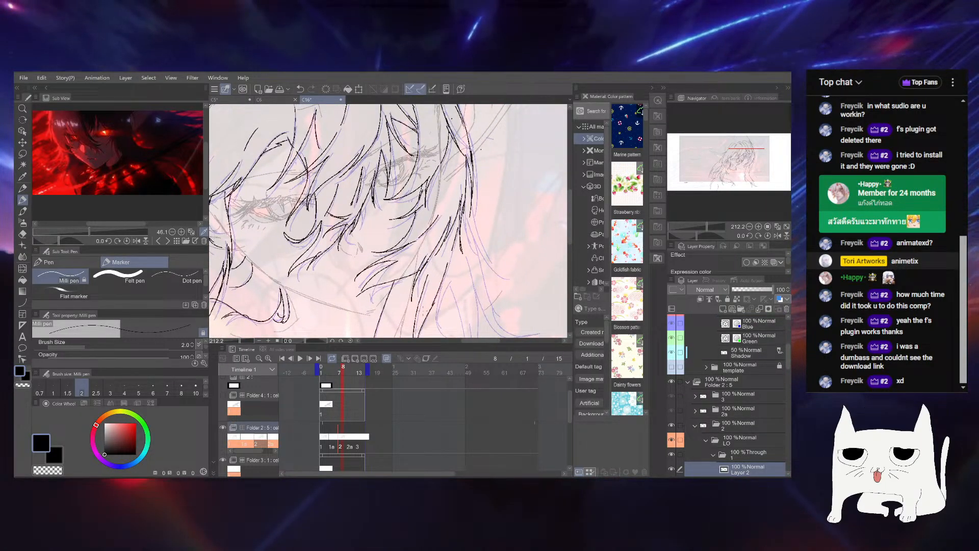
scroll(388, 220, "down", 3)
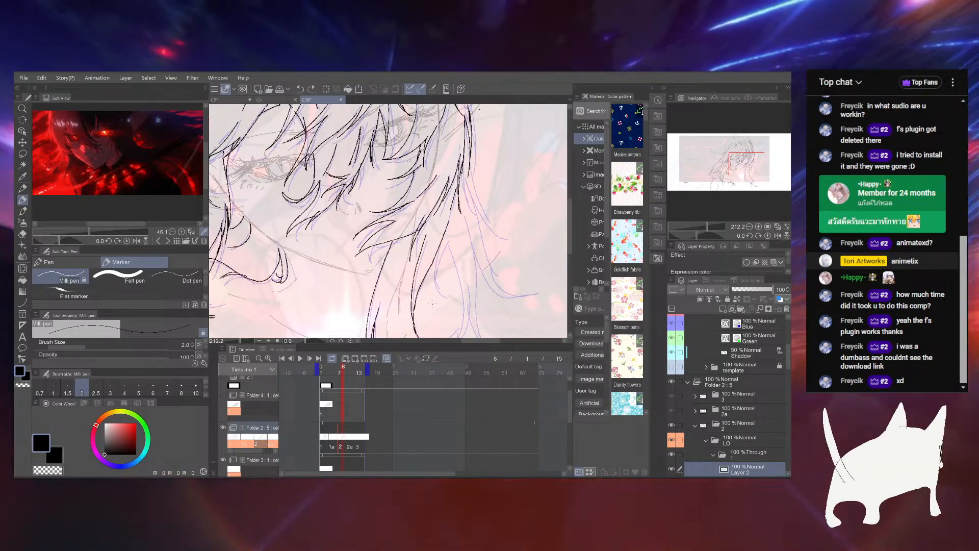
left_click(699, 225)
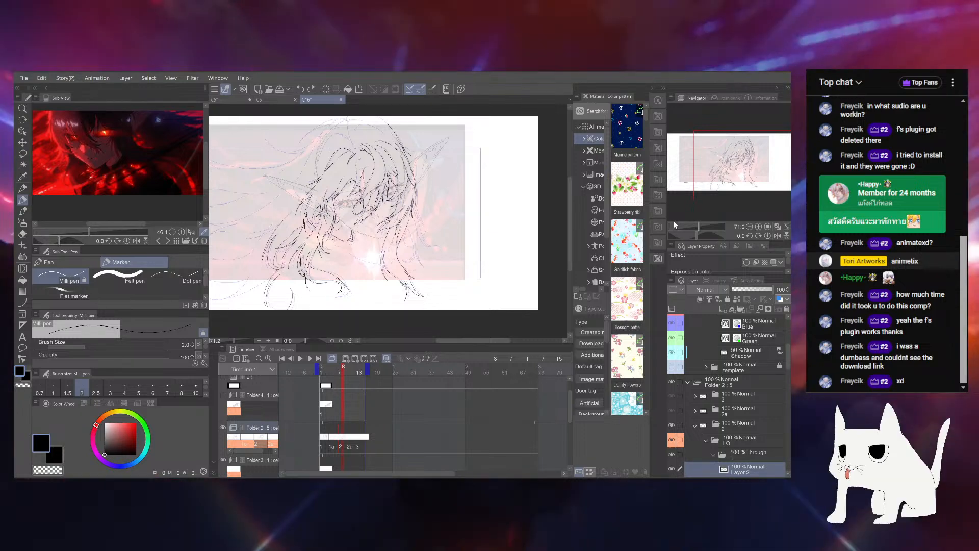
left_click(702, 226)
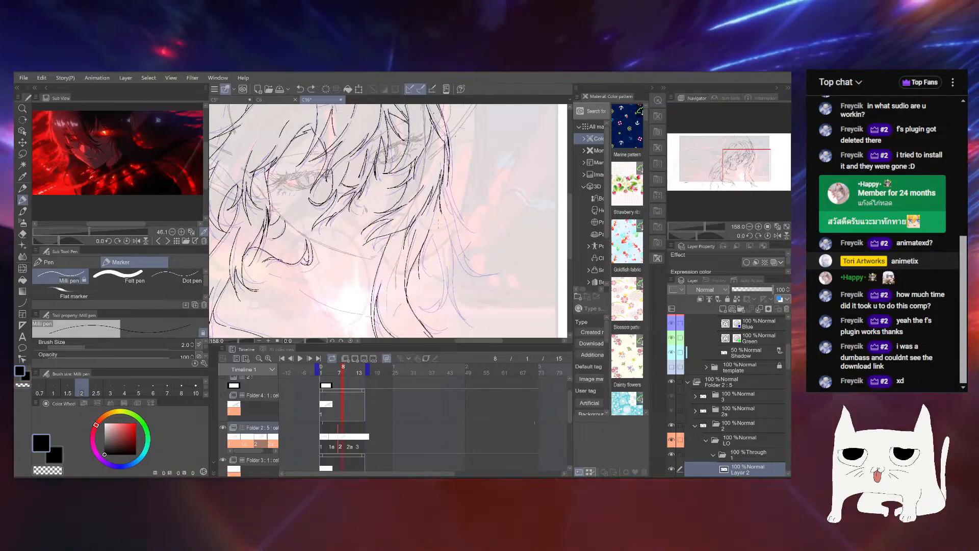
left_click(702, 226)
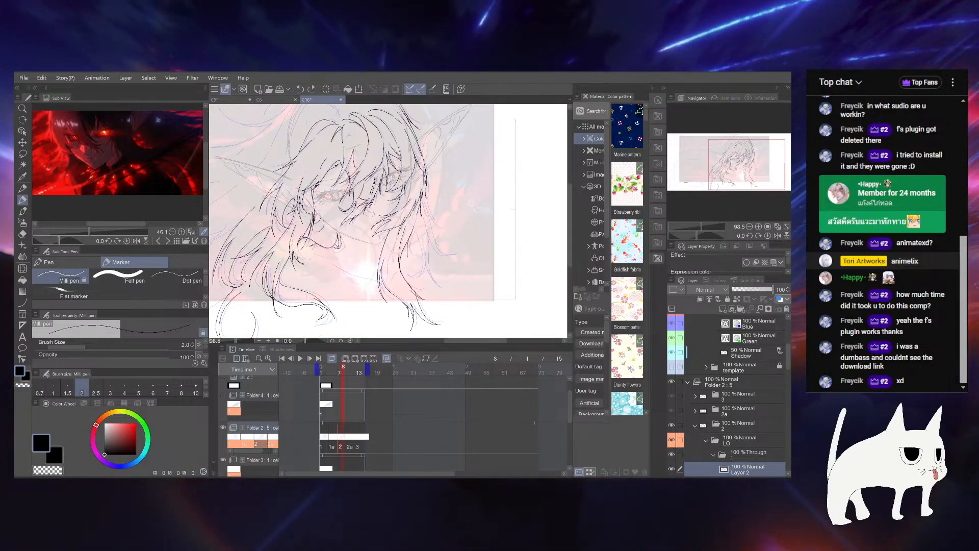
scroll(405, 237, "up", 9)
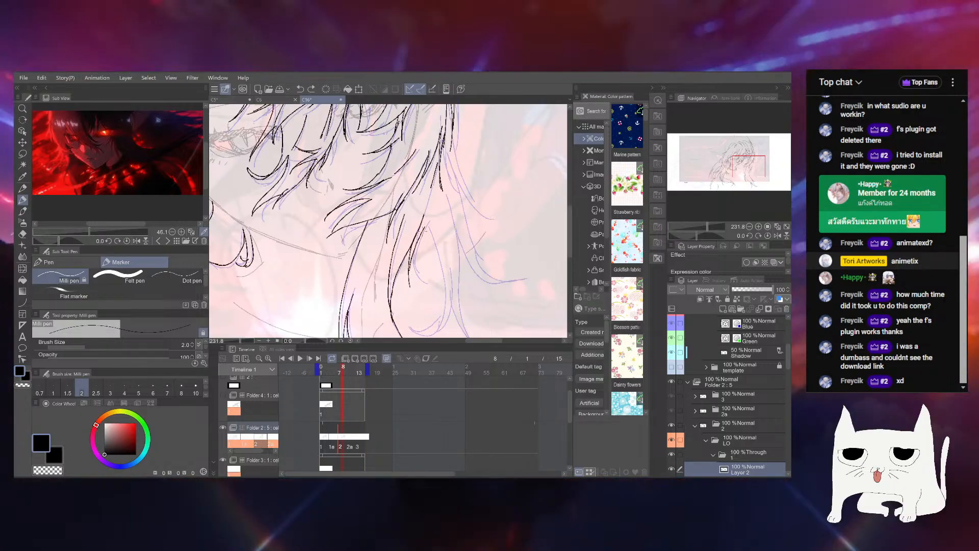
Ink the long hair strands hanging beside the face on Layer 2 of cel 2 with the Milli pen
mouse_move(431, 213)
left_mouse_down()
mouse_move(422, 236)
mouse_move(436, 246)
mouse_move(428, 219)
mouse_move(433, 272)
left_mouse_up()
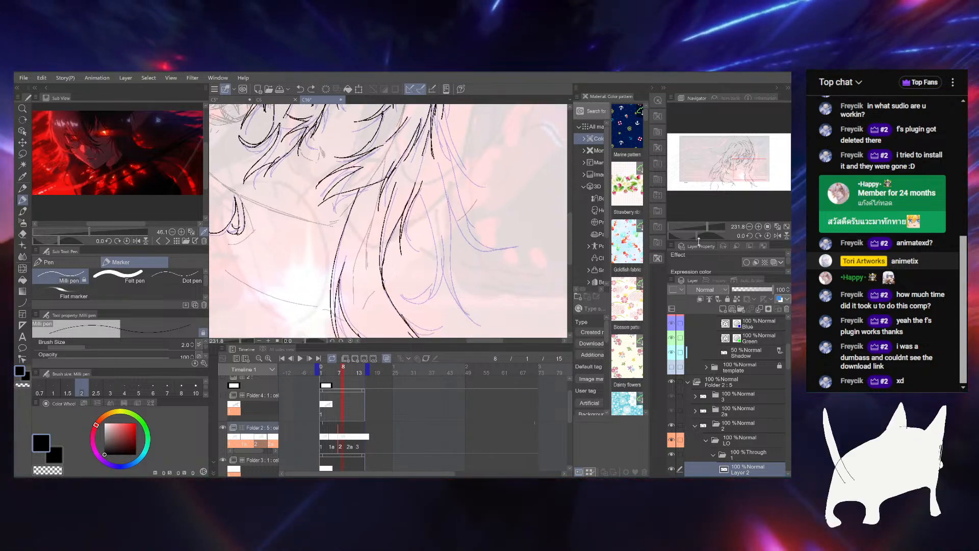
mouse_move(699, 238)
left_mouse_down()
mouse_move(673, 237)
mouse_move(693, 233)
left_mouse_up()
left_click_drag(467, 236, 472, 325)
left_click_drag(398, 269, 391, 226)
left_click_drag(406, 247, 409, 270)
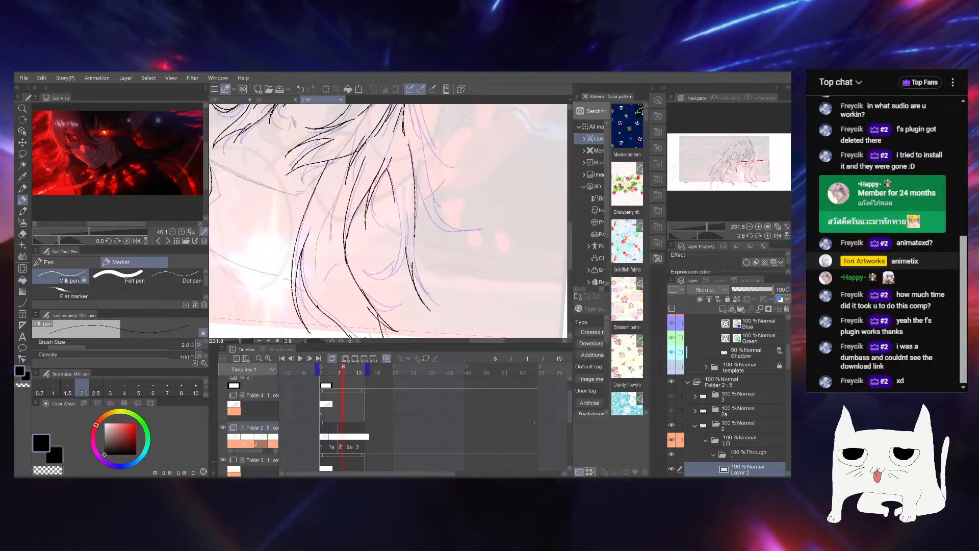
left_click_drag(416, 209, 391, 266)
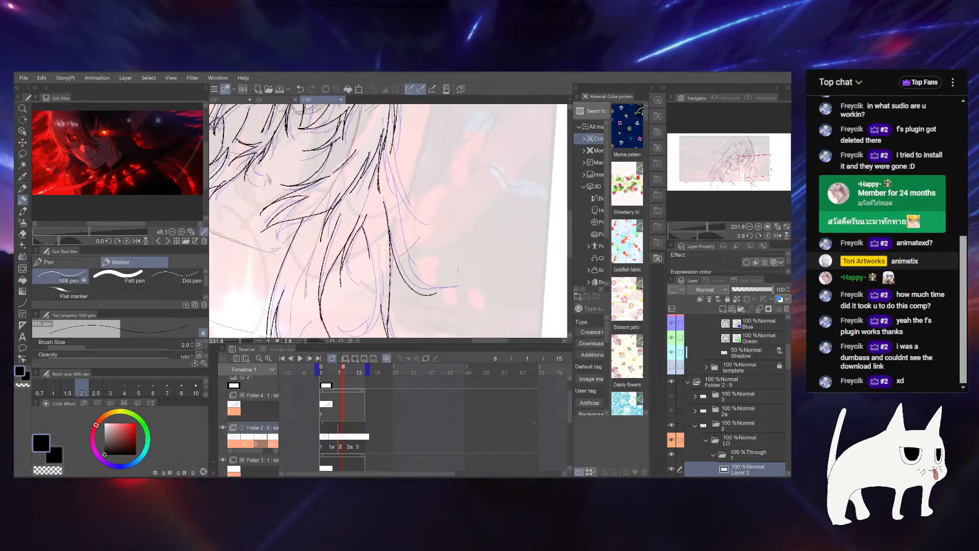
Rotate the canvas and ink the curved tips of the outer hair strands, following the blue onion-skin lines
left_click_drag(703, 235, 705, 235)
left_click_drag(387, 307, 443, 289)
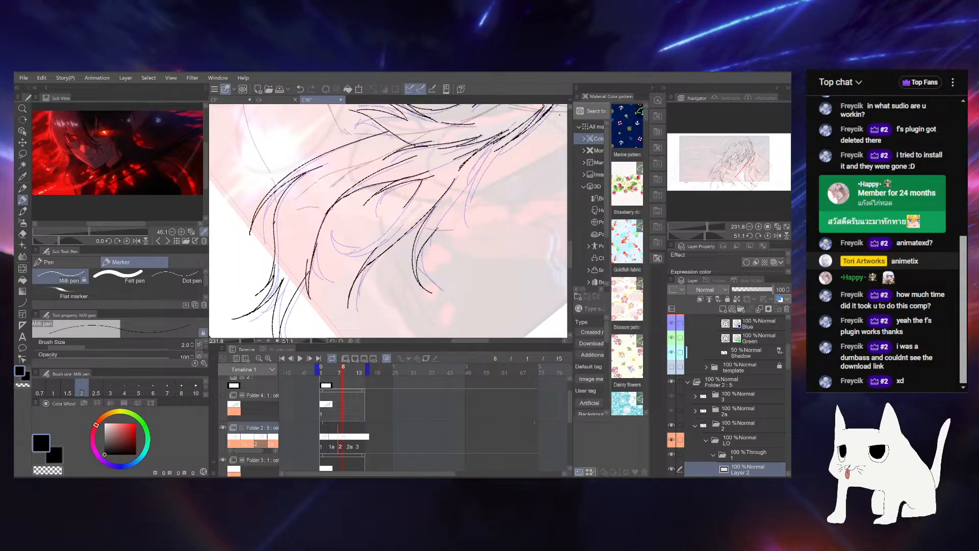
left_click_drag(497, 193, 479, 230)
left_click_drag(710, 232, 704, 232)
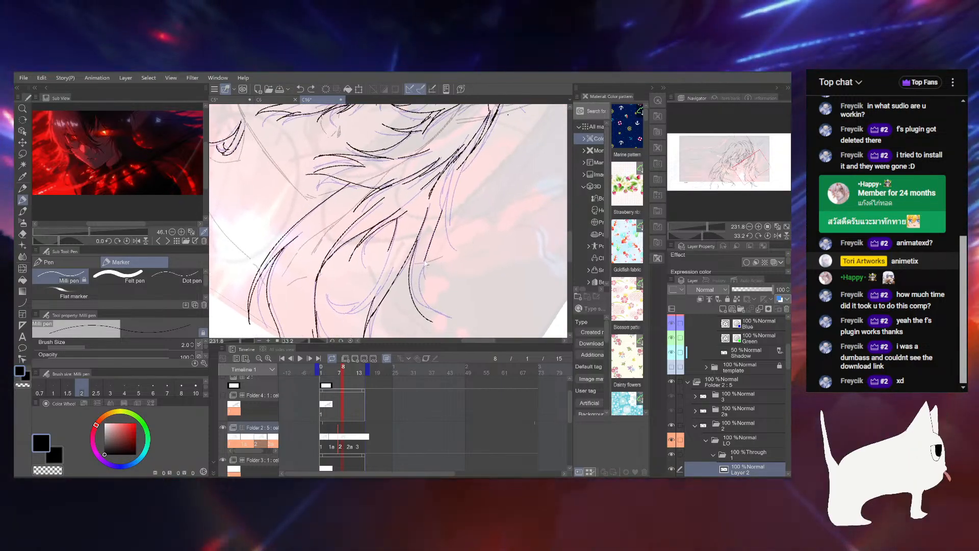
left_click_drag(419, 284, 436, 322)
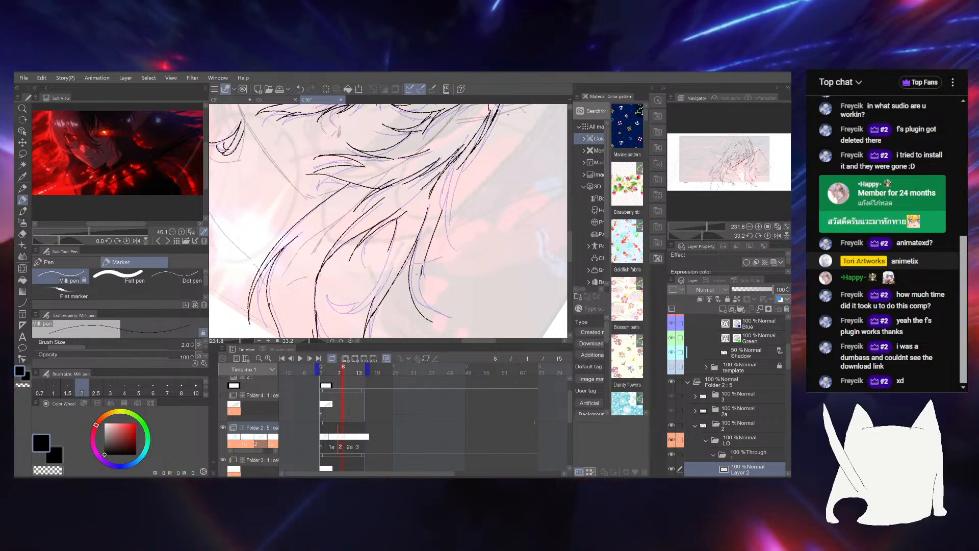
left_click_drag(398, 204, 381, 249)
Compare the hair strands with the drawing on frame 1, and return to frame 9
left_click_drag(342, 375, 319, 364)
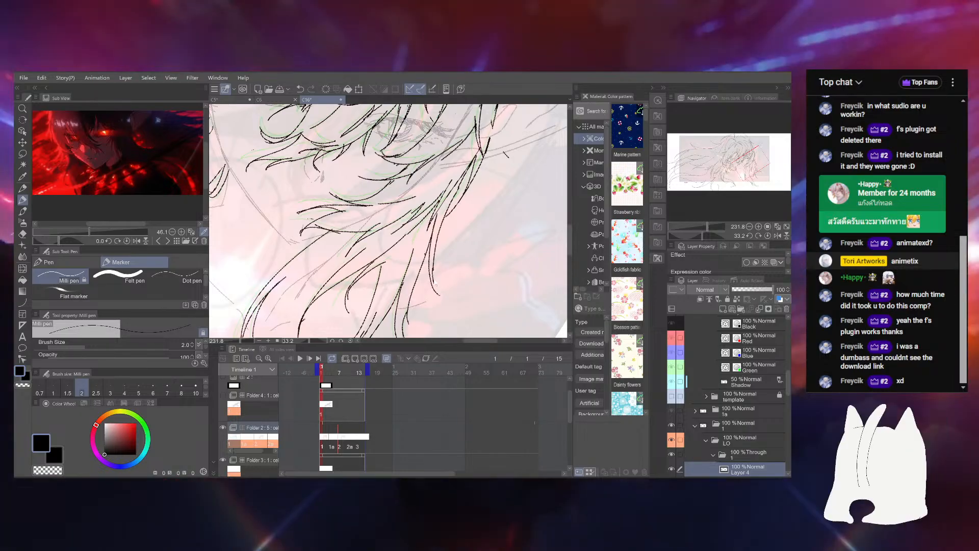
left_click_drag(438, 263, 442, 223)
left_click(343, 373)
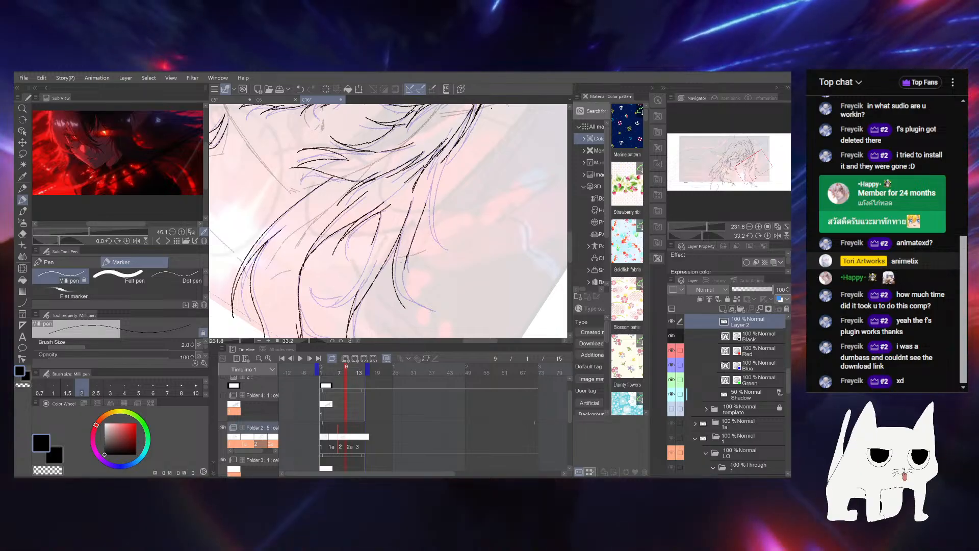
Refine the outer hair strands beside the face on cel 2, undoing one stroke, and reset the canvas rotation
left_click_drag(445, 204, 412, 313)
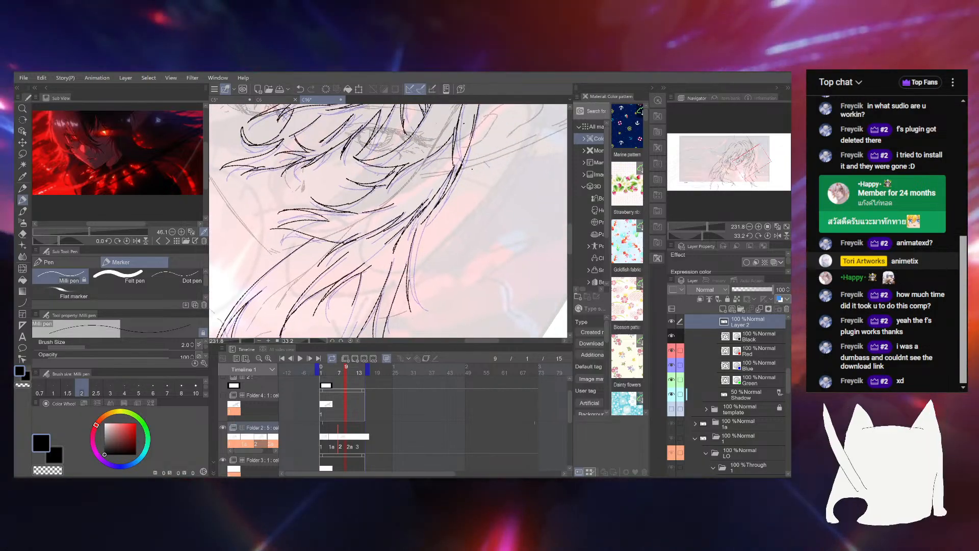
key("ctrl+z")
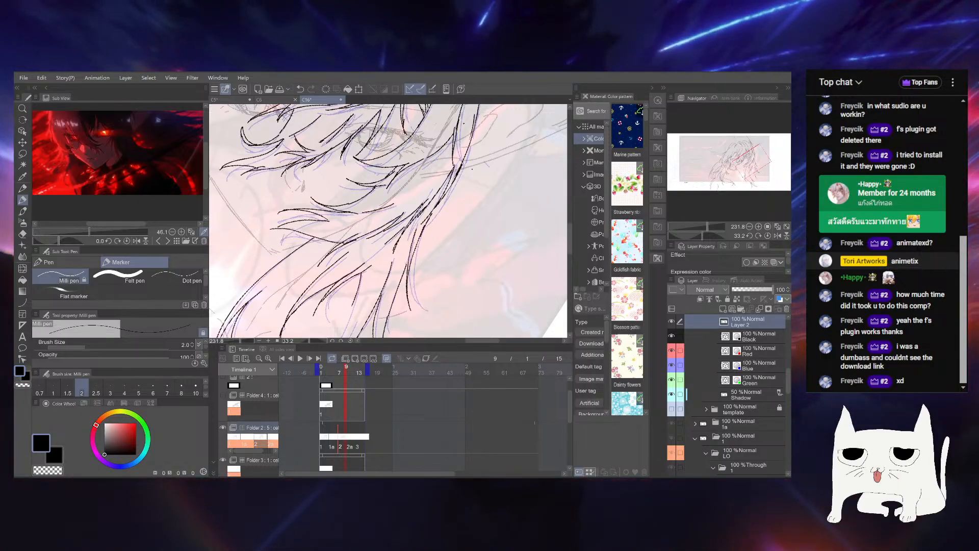
left_click_drag(428, 222, 464, 176)
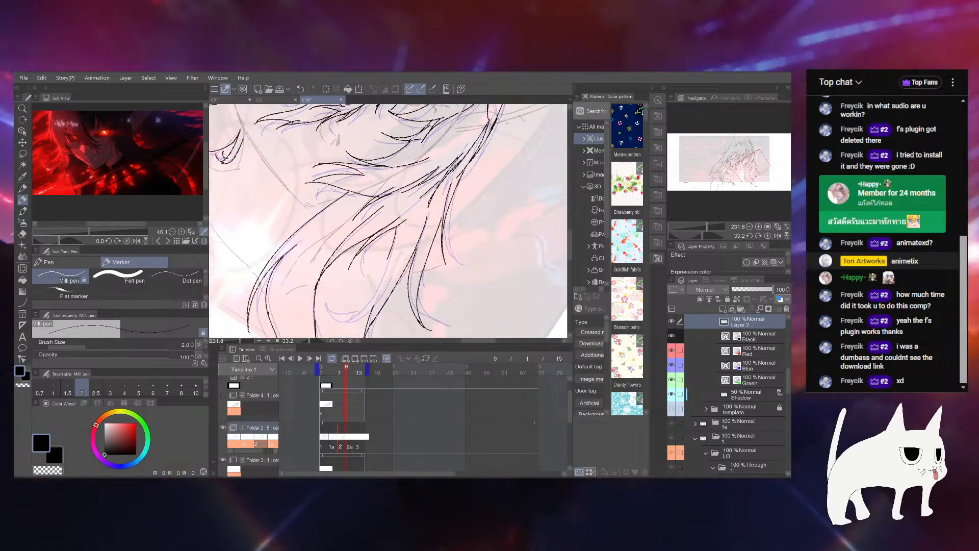
left_click(767, 235)
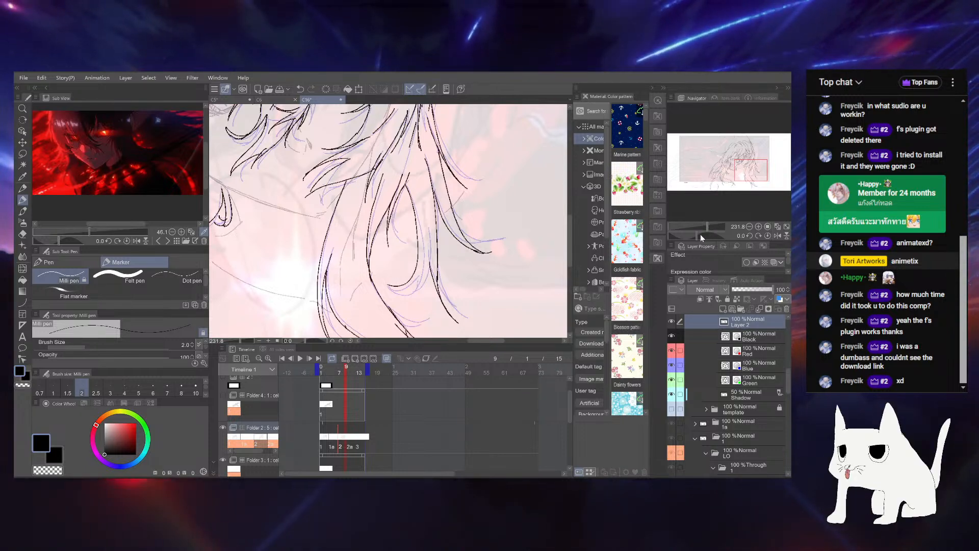
Examine the curved tips of the outer hair strands on cel 2 at several canvas rotations, and reset the rotation
left_click_drag(701, 235, 719, 236)
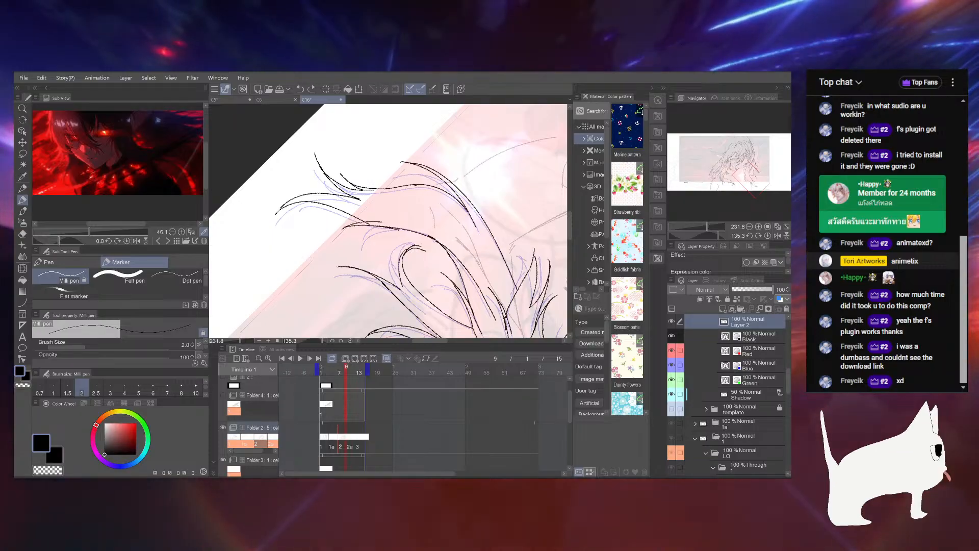
left_click_drag(718, 236, 710, 234)
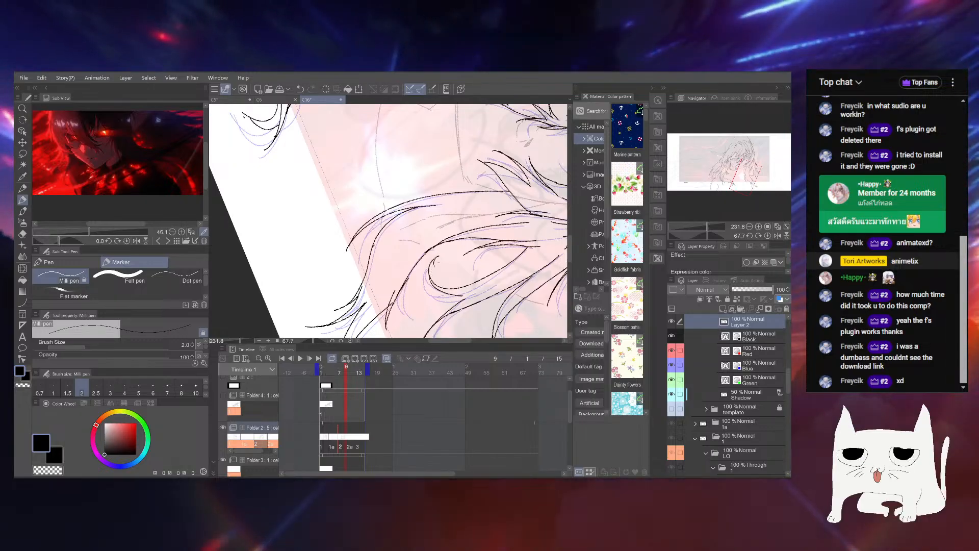
left_click_drag(469, 297, 490, 228)
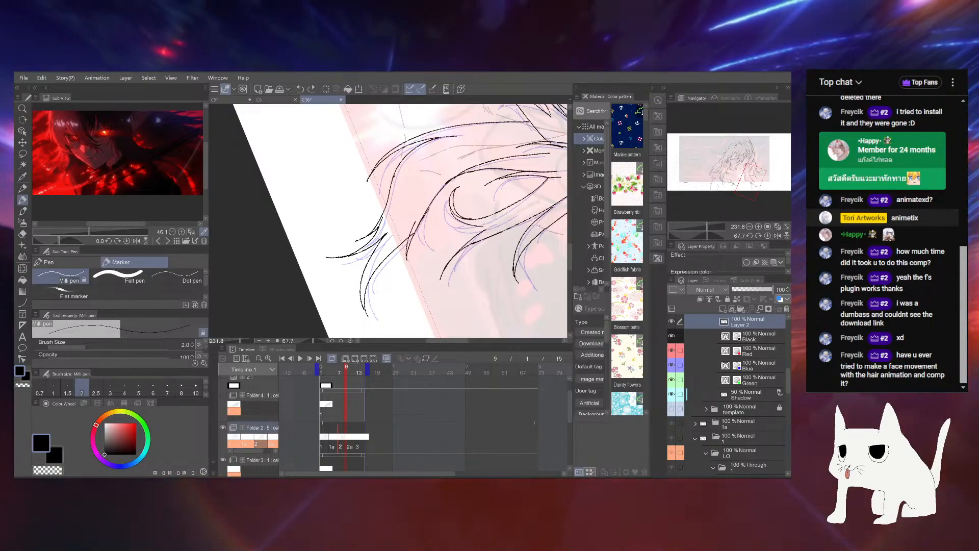
left_click(768, 236)
left_click_drag(702, 224, 693, 223)
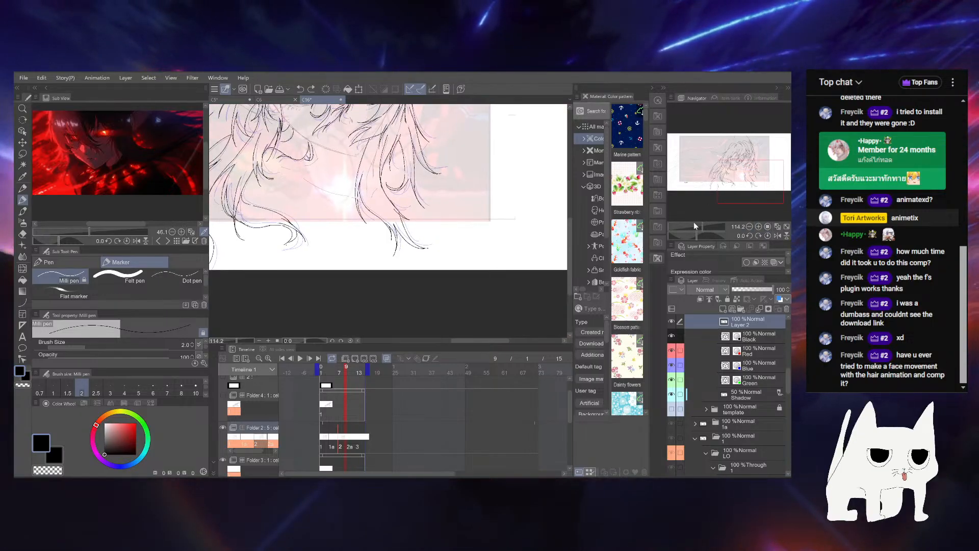
left_click_drag(455, 247, 469, 306)
scroll(480, 173, "up", 1)
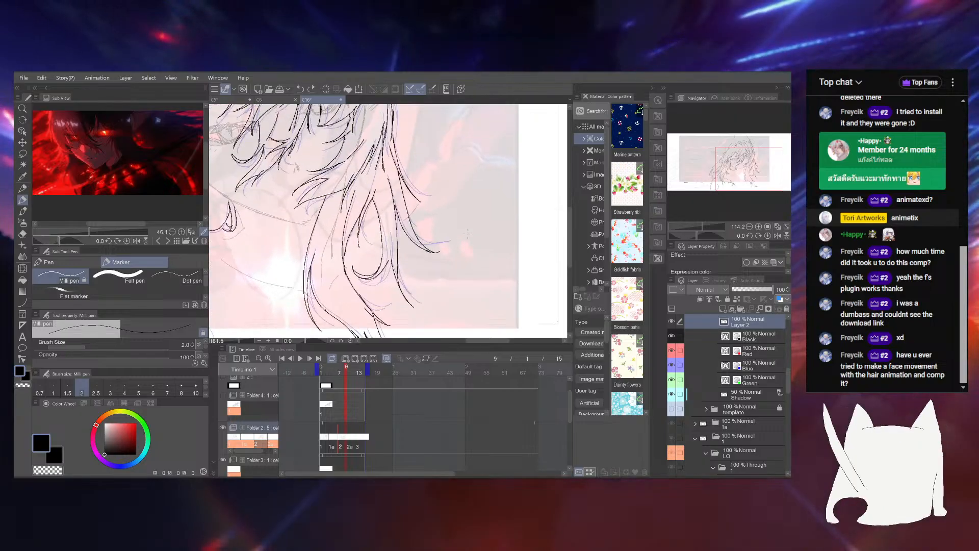
Review the sleeved arm drawing and scrub through the fur-collared elf's head turn in the other open documents, and return to the hair animation
left_click(230, 100)
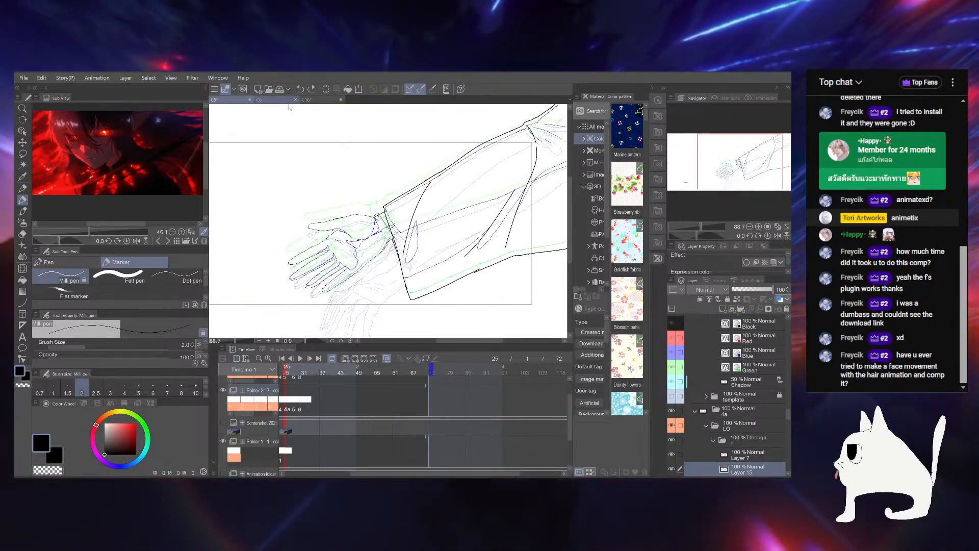
left_click(287, 101)
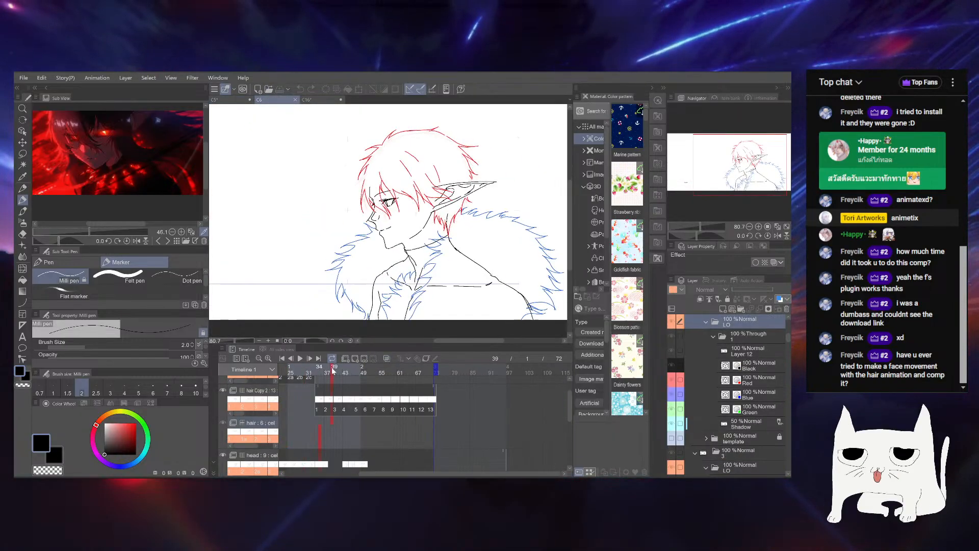
mouse_move(317, 374)
left_mouse_down()
mouse_move(269, 389)
mouse_move(325, 378)
mouse_move(274, 383)
mouse_move(315, 378)
mouse_move(294, 383)
left_mouse_up()
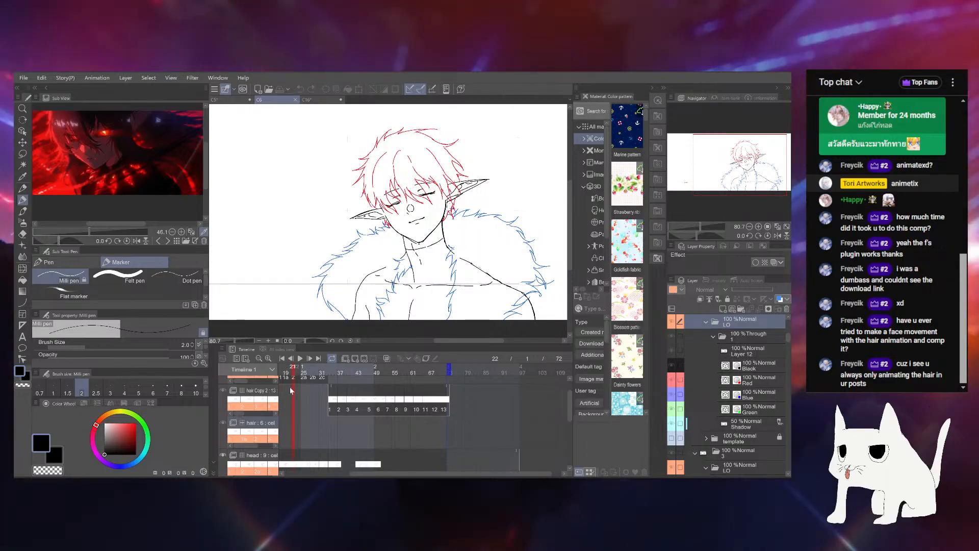
mouse_move(290, 380)
left_mouse_down()
mouse_move(322, 377)
mouse_move(245, 379)
mouse_move(320, 378)
mouse_move(329, 380)
mouse_move(307, 381)
mouse_move(358, 391)
mouse_move(335, 391)
mouse_move(352, 392)
mouse_move(368, 369)
left_mouse_up()
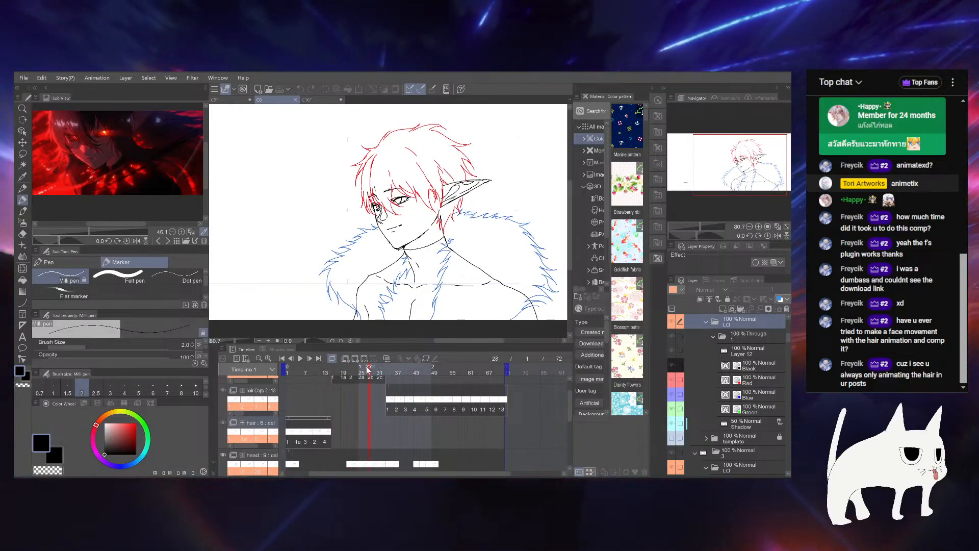
mouse_move(367, 370)
left_mouse_down()
mouse_move(398, 374)
mouse_move(379, 370)
left_mouse_up()
left_click(316, 100)
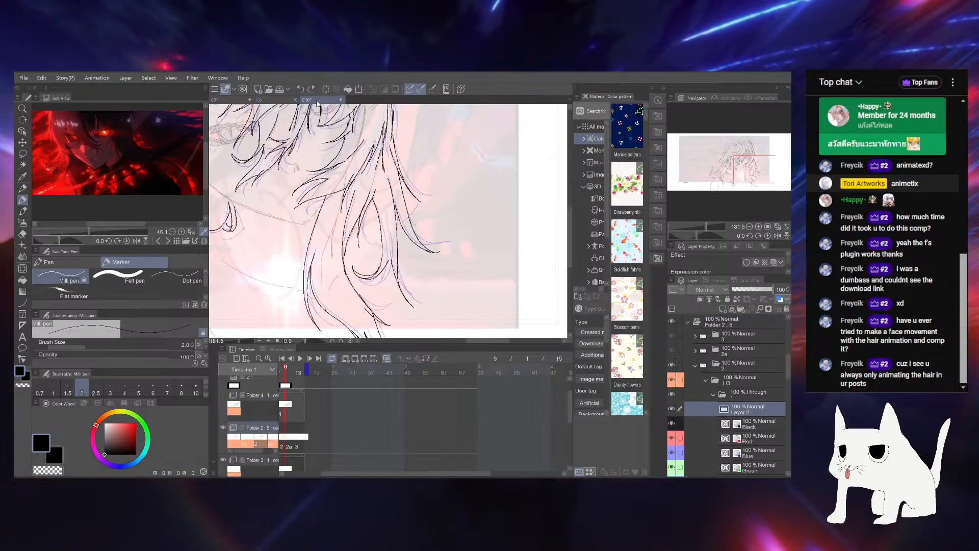
Ink the outer hair strands beside the face on Layer 2 of cel 2, using a rotated canvas, and reset the rotation
left_click_drag(419, 217, 403, 272)
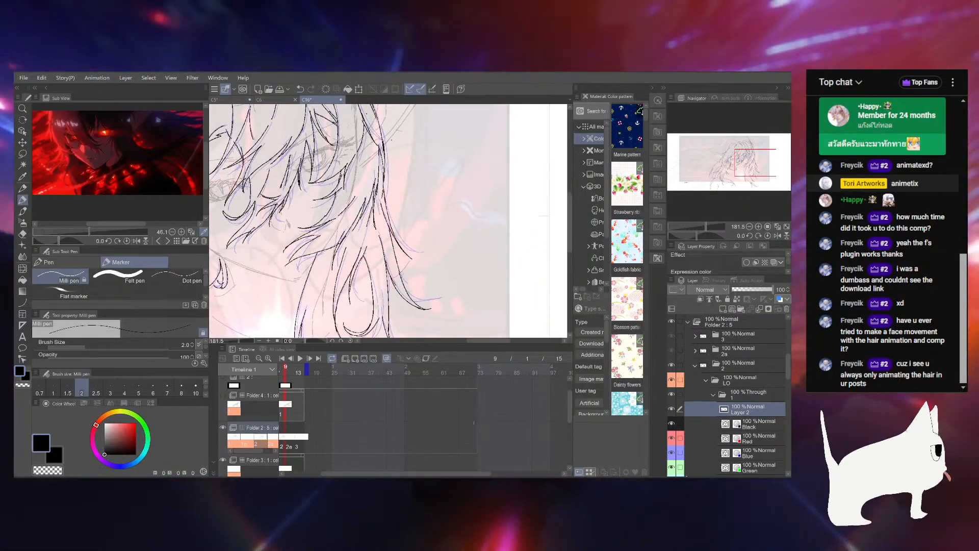
left_click_drag(392, 280, 385, 276)
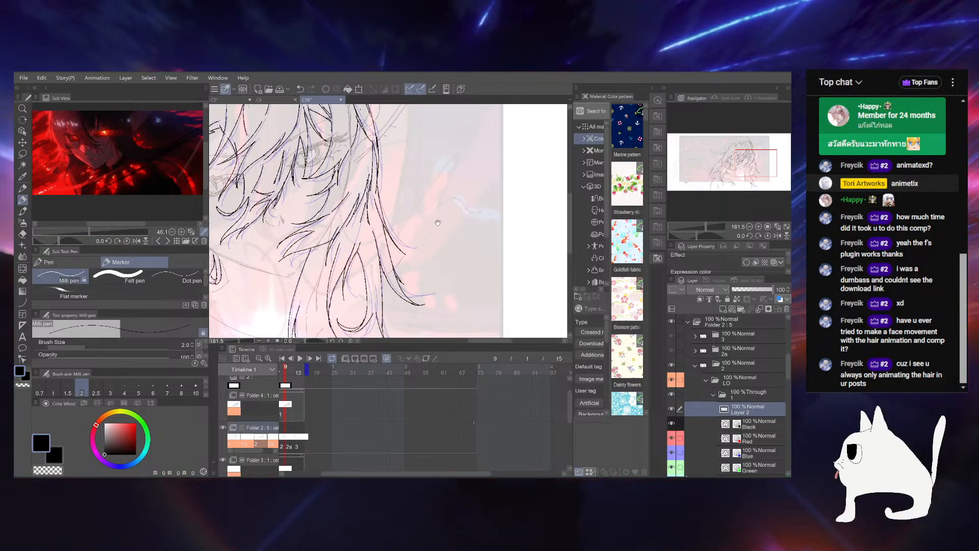
left_click_drag(438, 223, 441, 228)
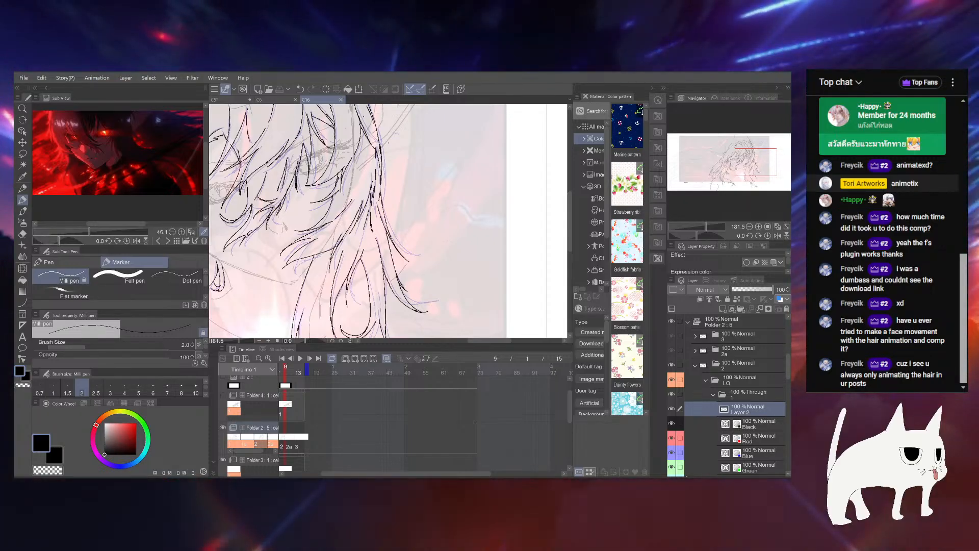
mouse_move(437, 251)
left_mouse_down()
mouse_move(442, 262)
mouse_move(422, 256)
left_mouse_up()
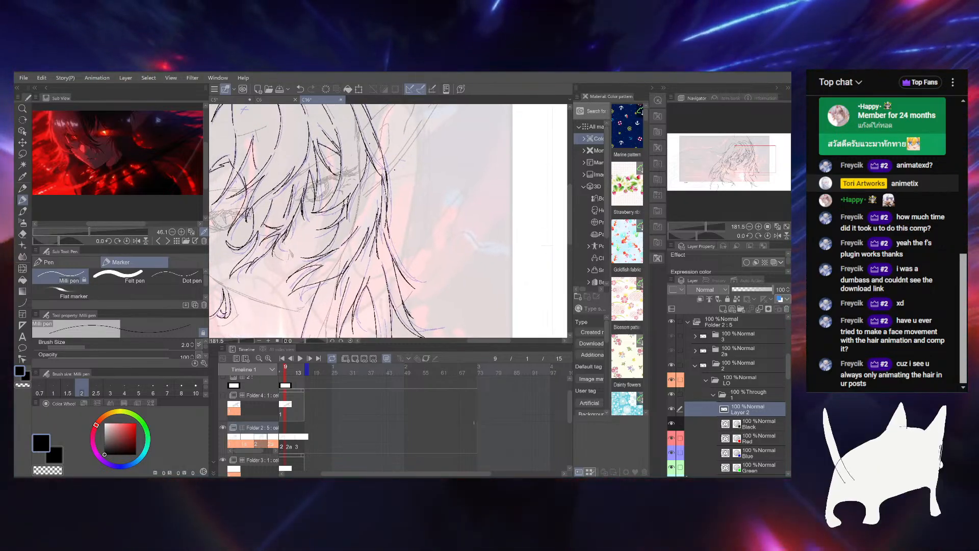
left_click_drag(690, 235, 706, 236)
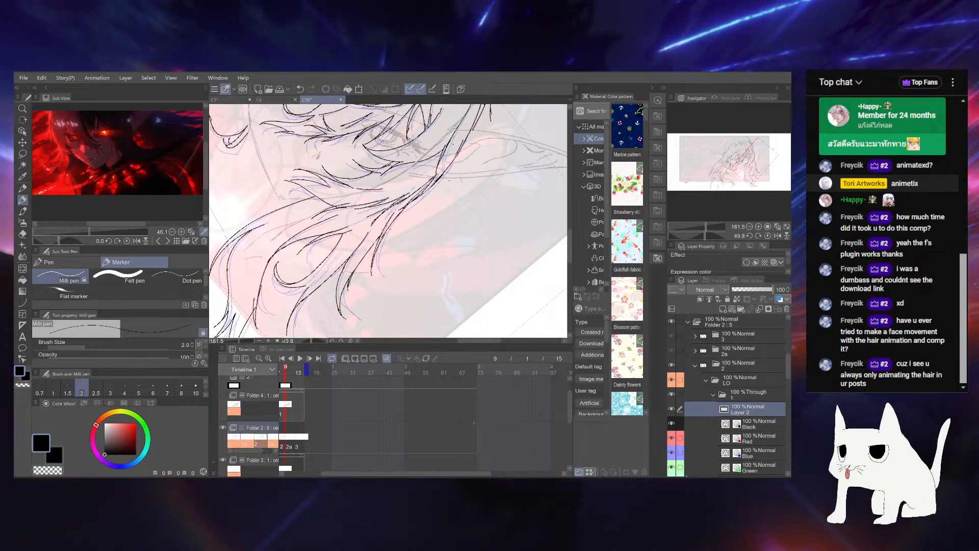
left_click_drag(388, 219, 423, 200)
left_click(766, 235)
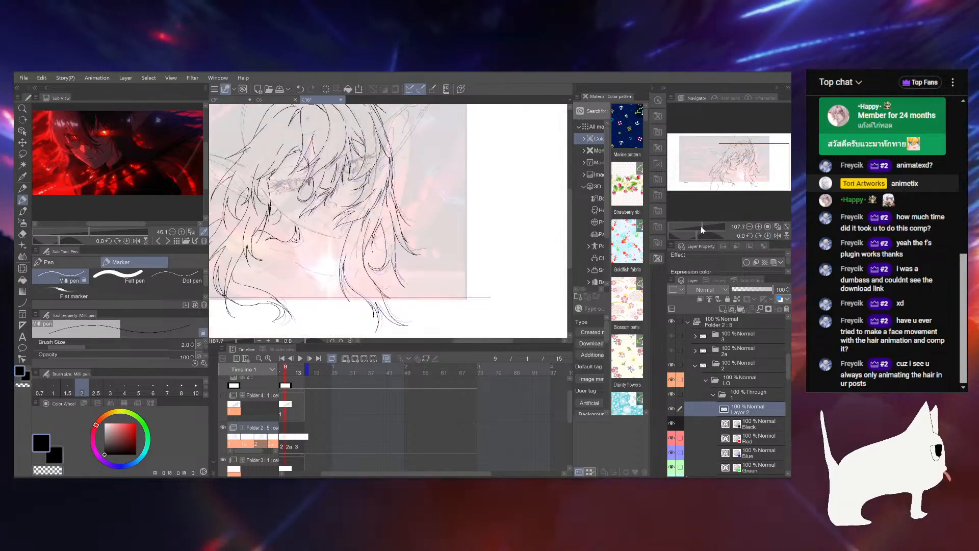
Check the bangs over the eyes on cel 2 up close and undo the last stroke
scroll(515, 206, "down", 3)
left_click_drag(451, 225, 477, 209)
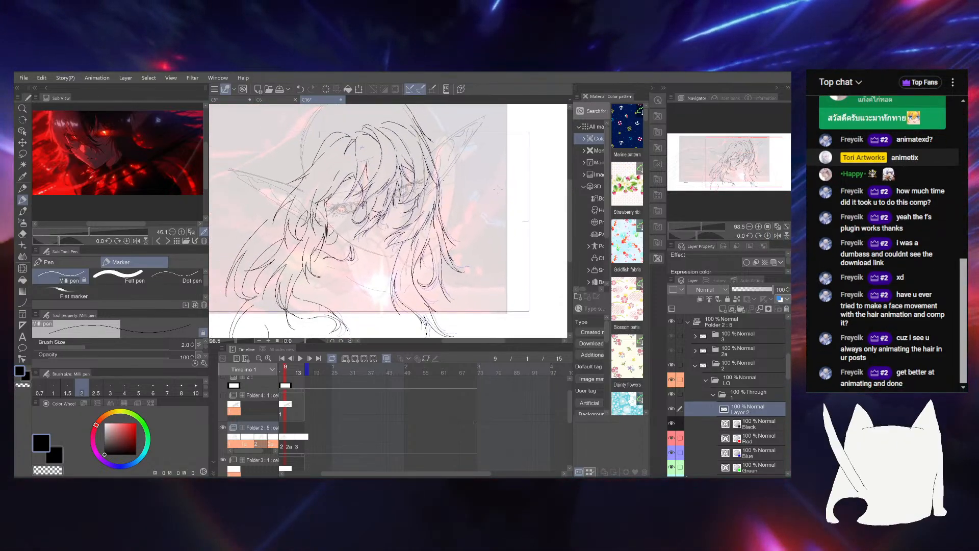
left_click(709, 229)
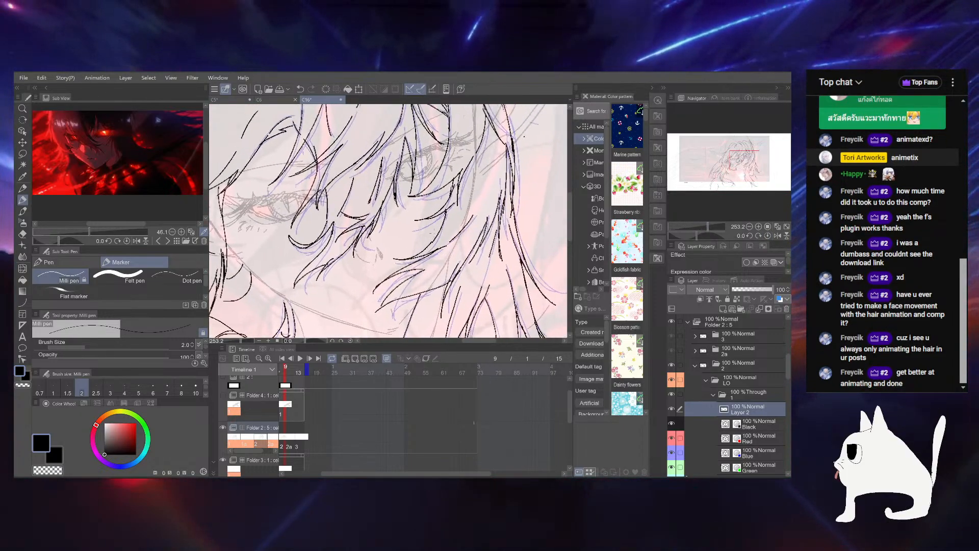
key("ctrl+z")
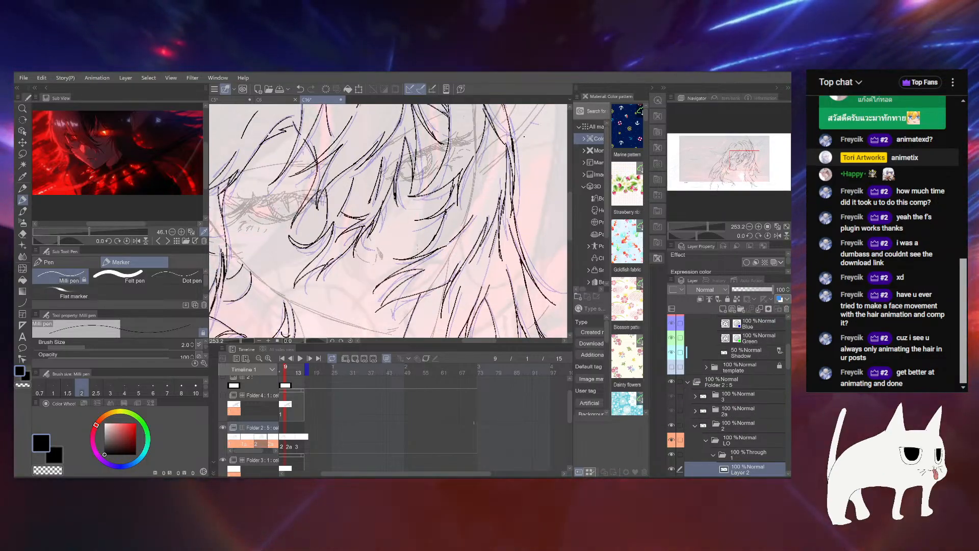
left_click_drag(408, 242, 459, 278)
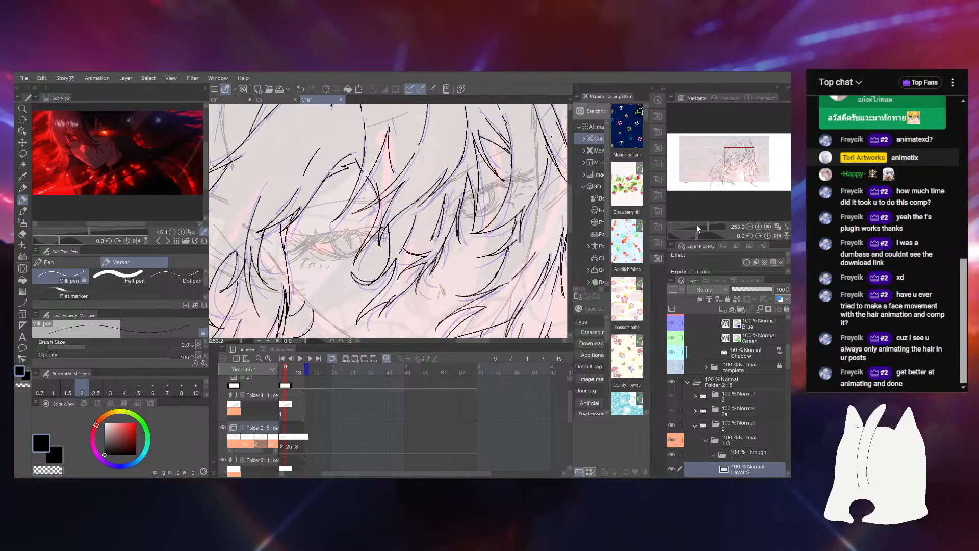
Compare the hair on cel 2 with cel 1a in the timeline, and stop at frame 8 to inspect the bangs around the eye
left_click(699, 226)
left_click_drag(461, 234, 464, 243)
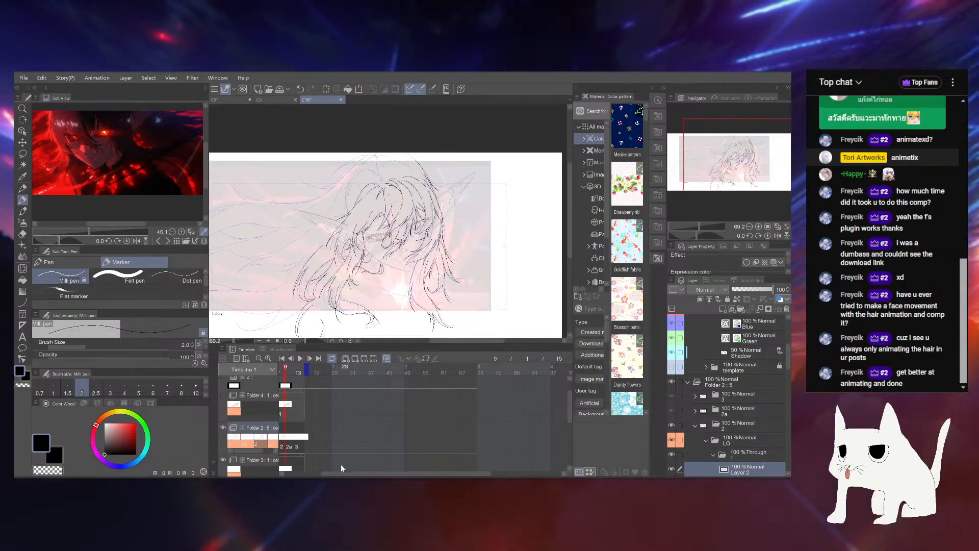
left_click_drag(345, 473, 309, 473)
mouse_move(345, 369)
left_mouse_down()
mouse_move(327, 369)
mouse_move(339, 372)
left_mouse_up()
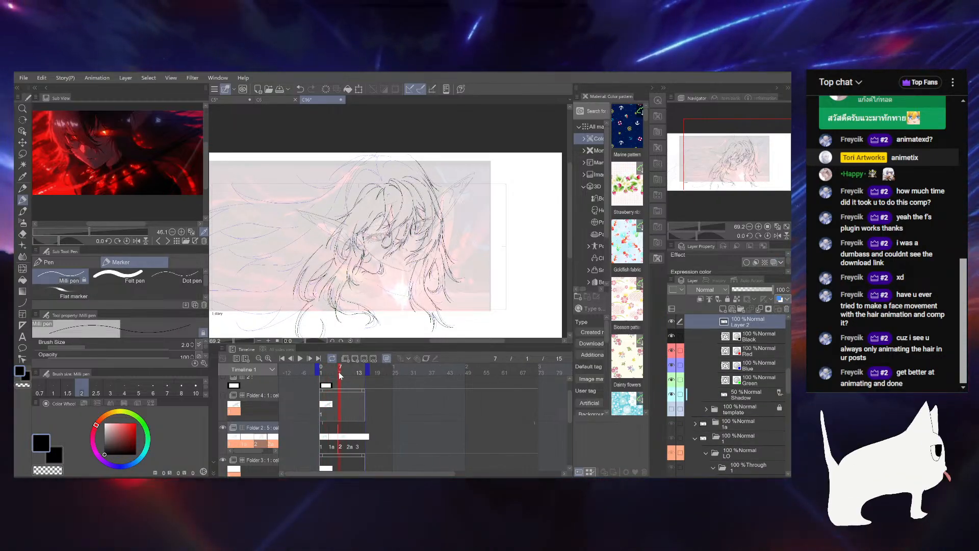
left_click_drag(339, 375, 337, 371)
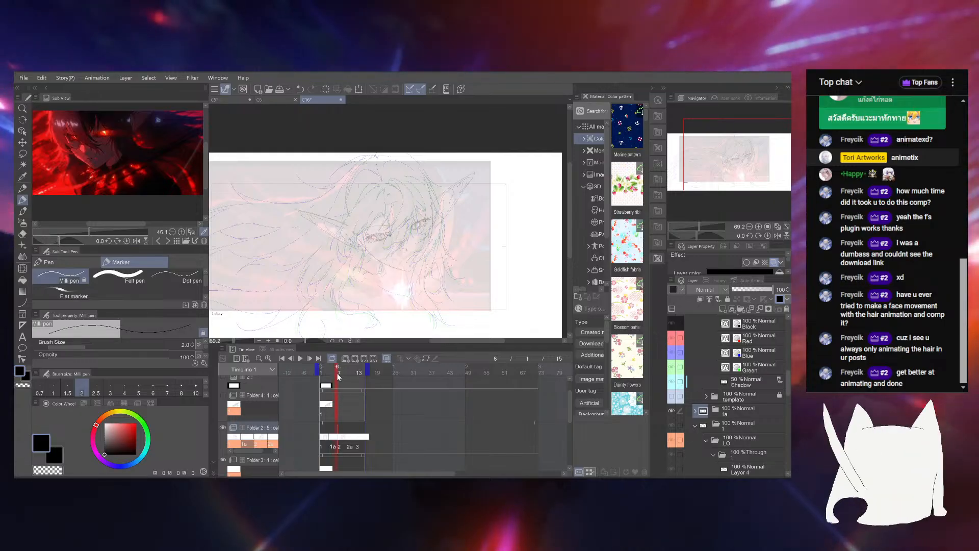
left_click(344, 371)
scroll(450, 216, "up", 4)
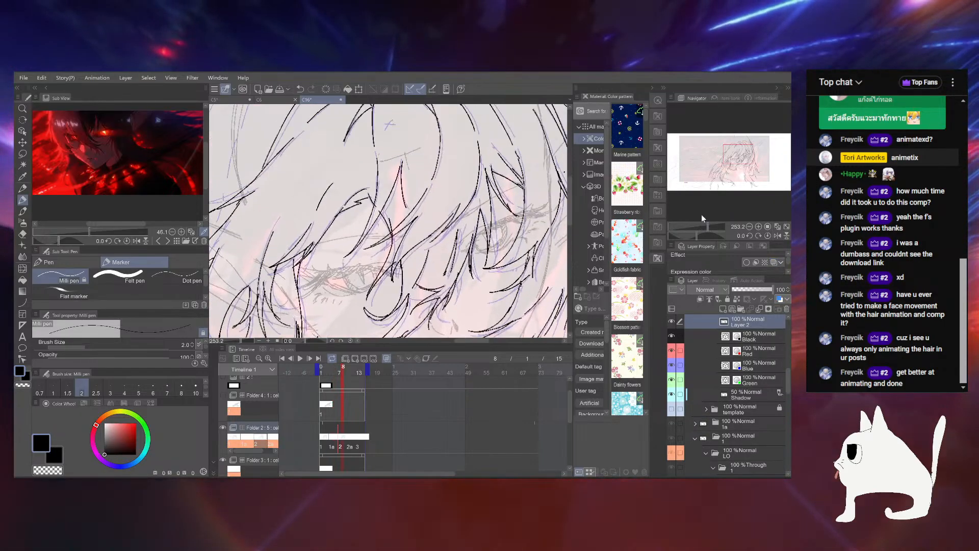
left_click_drag(451, 216, 465, 199)
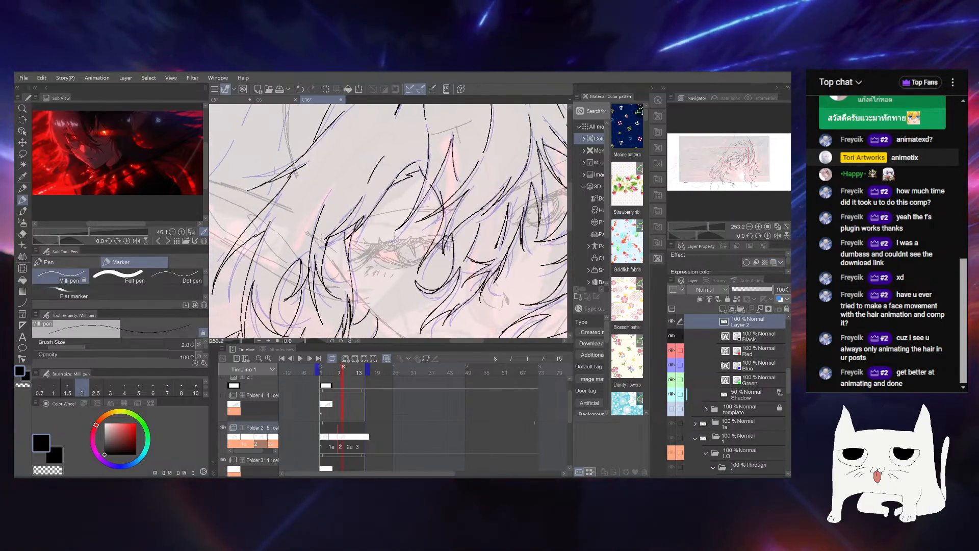
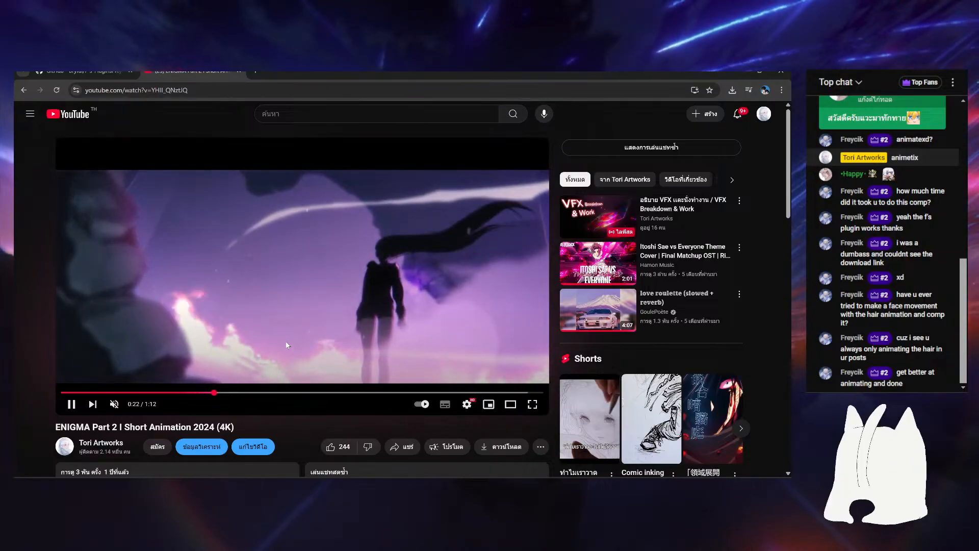
Skim through the ENIGMA Part 2 short animation on YouTube, pause it near 1:01, and look over its description and comments
left_click(289, 392)
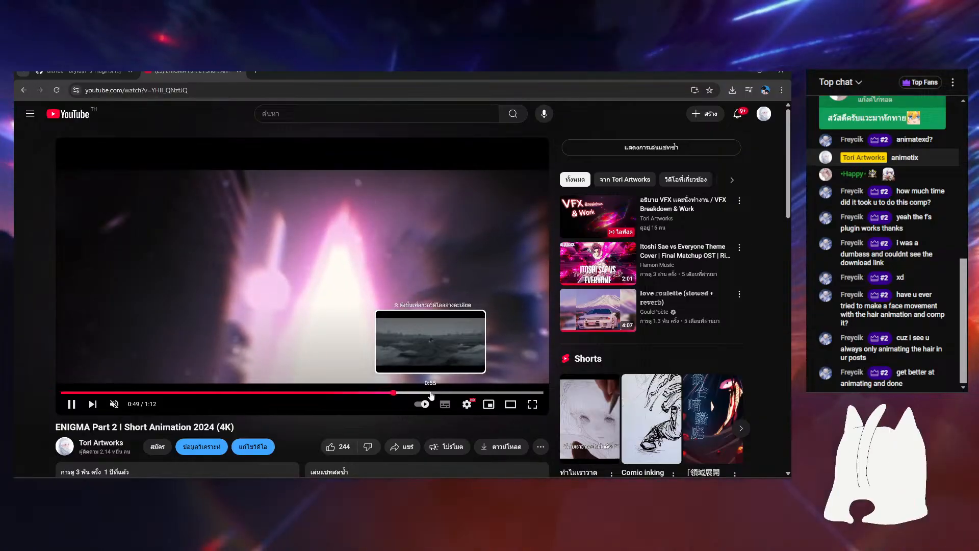
left_click(455, 392)
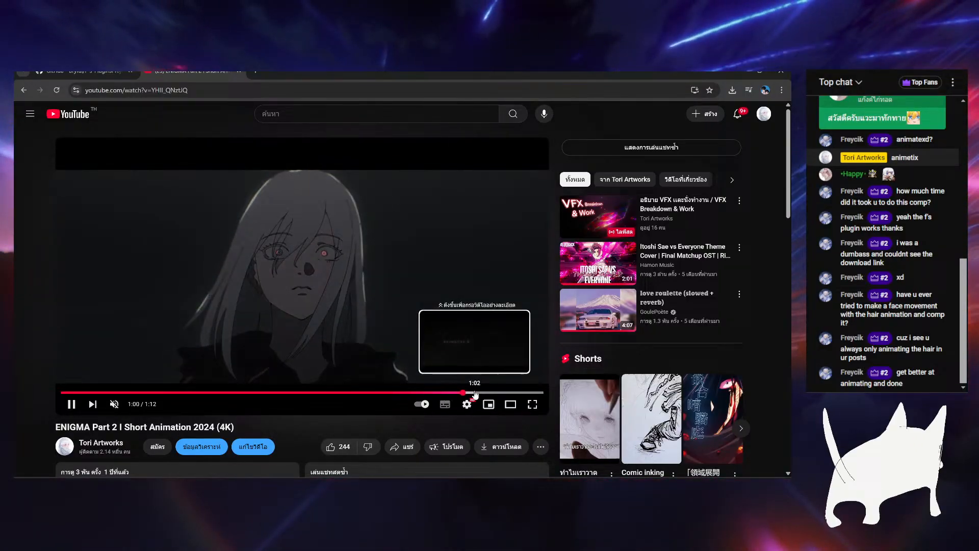
left_click(73, 405)
scroll(186, 394, "down", 3)
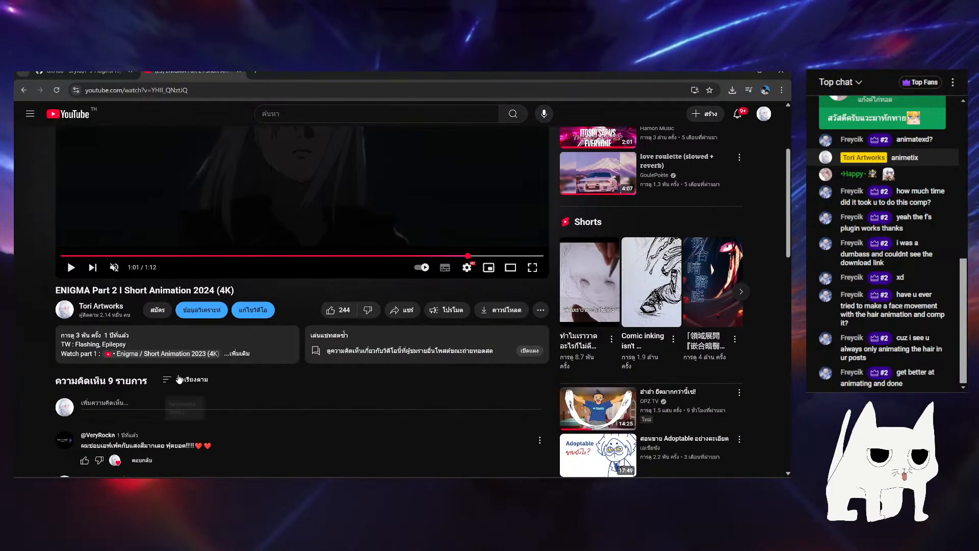
scroll(249, 354, "up", 3)
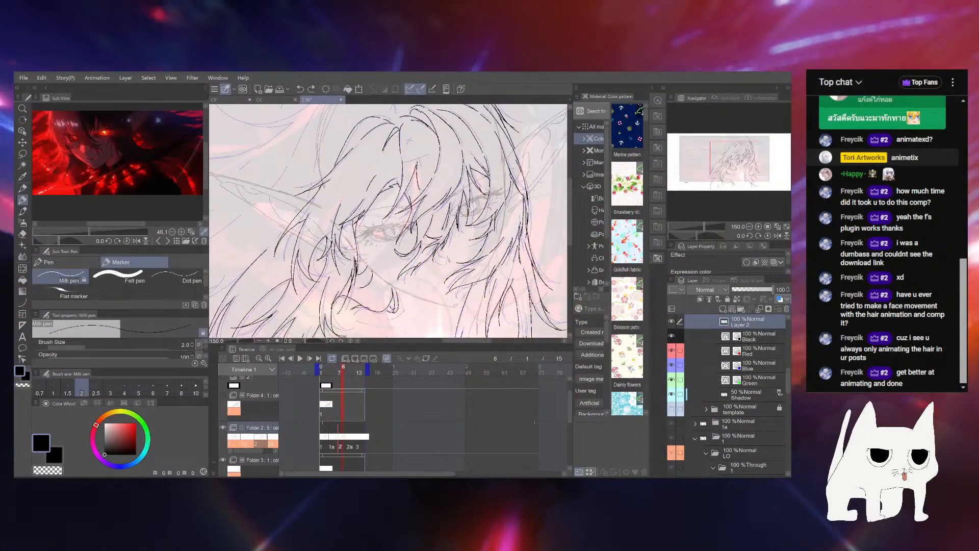
left_click_drag(687, 225, 701, 224)
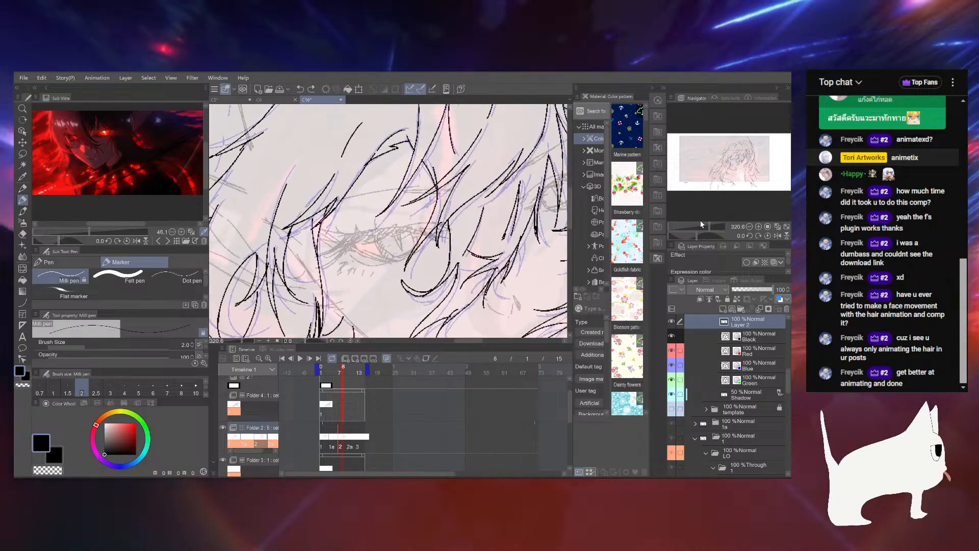
left_click_drag(386, 209, 408, 257)
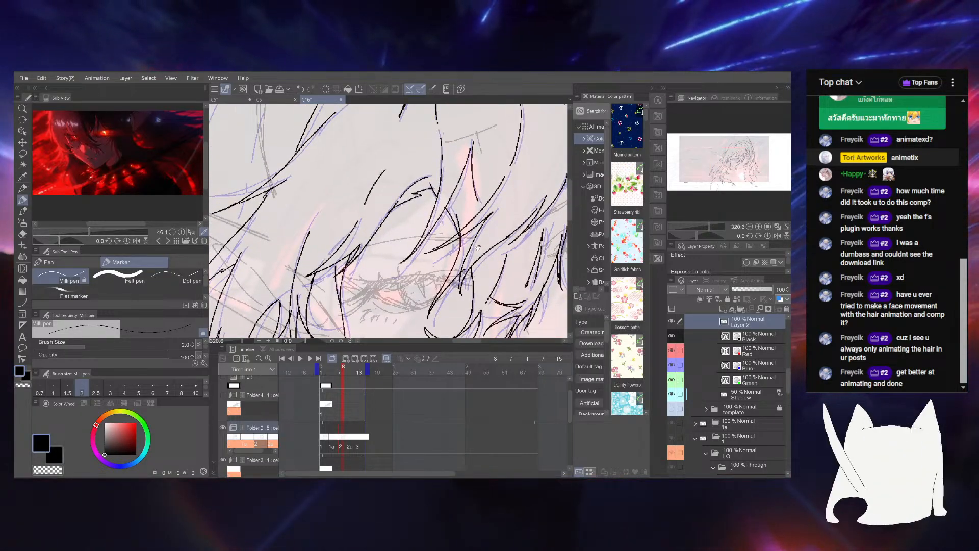
scroll(478, 247, "down", 6)
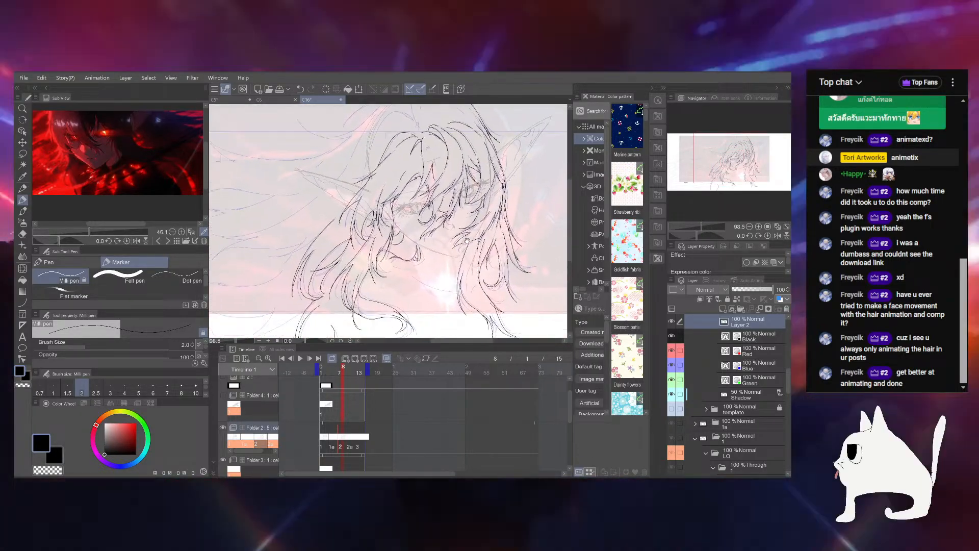
left_click_drag(467, 240, 472, 248)
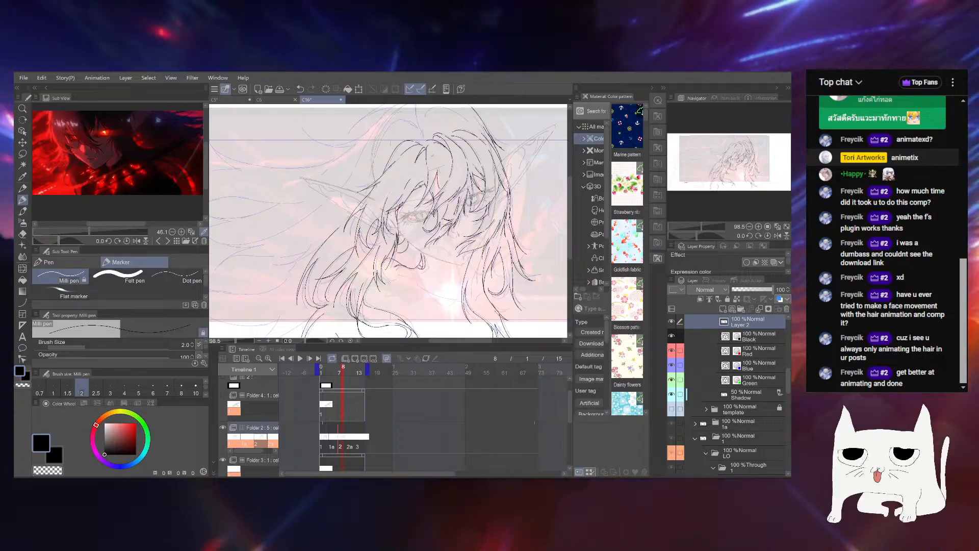
Ink the curved hair strand hanging below the frame's lower edge on Layer 2 of cel 2, undoing and redrawing the strokes that miss
left_click_drag(448, 226, 512, 186)
left_click(685, 234)
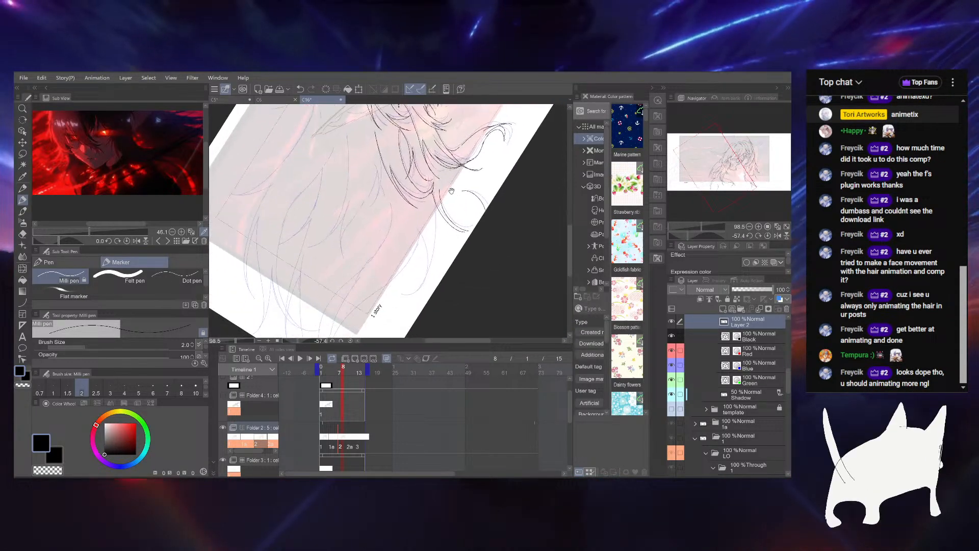
left_click_drag(420, 229, 424, 249)
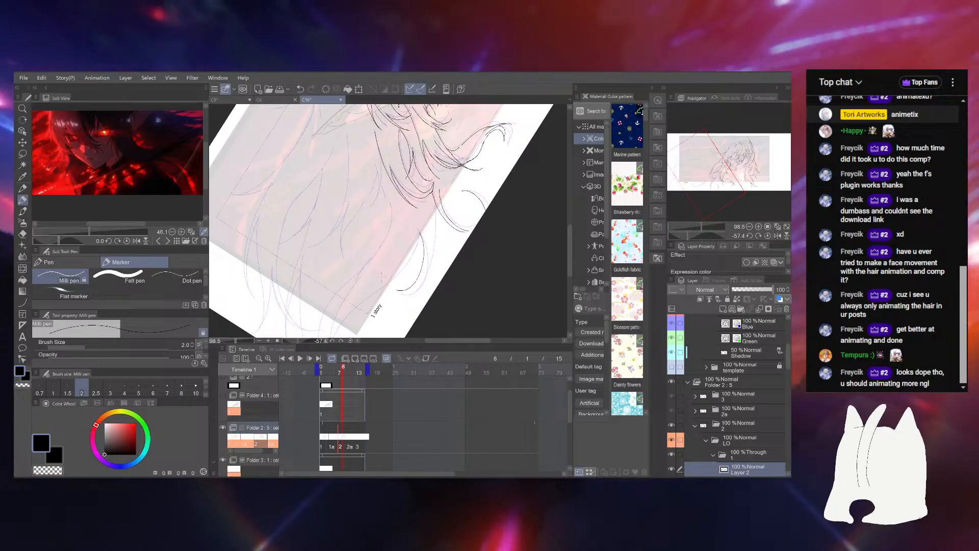
key("ctrl+z")
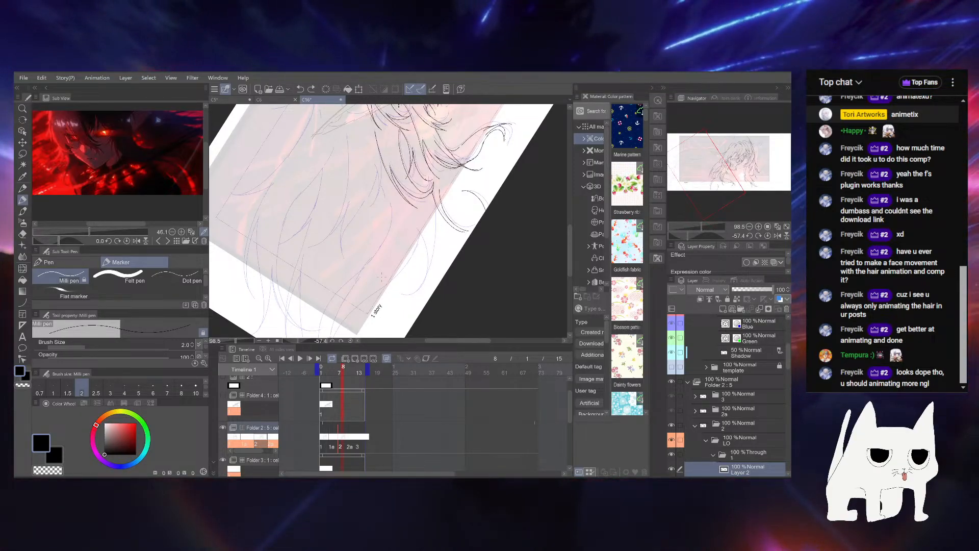
left_click_drag(382, 277, 354, 176)
mouse_move(421, 251)
left_mouse_down()
mouse_move(427, 272)
mouse_move(542, 163)
left_mouse_up()
left_click_drag(702, 228, 708, 227)
left_click_drag(709, 236, 696, 235)
left_click_drag(429, 210, 410, 242)
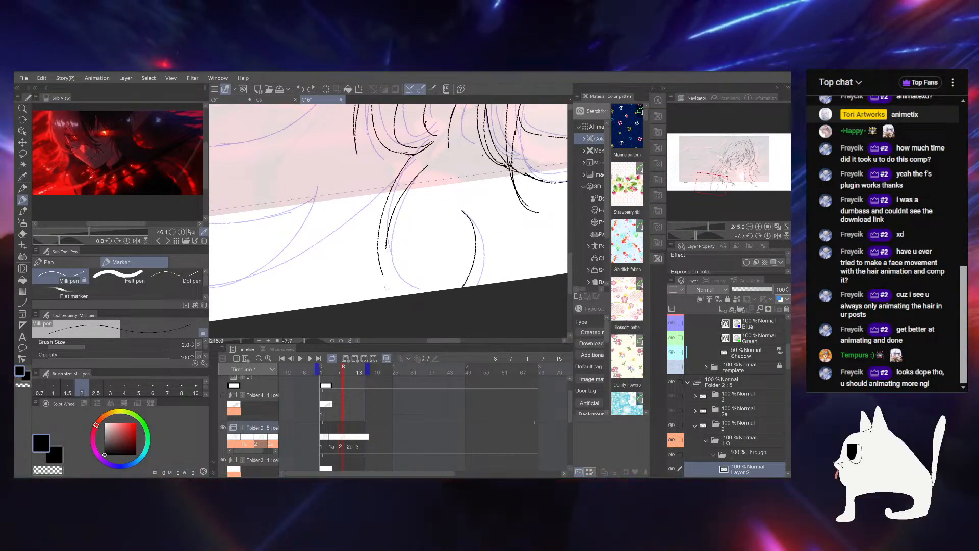
key("ctrl+z")
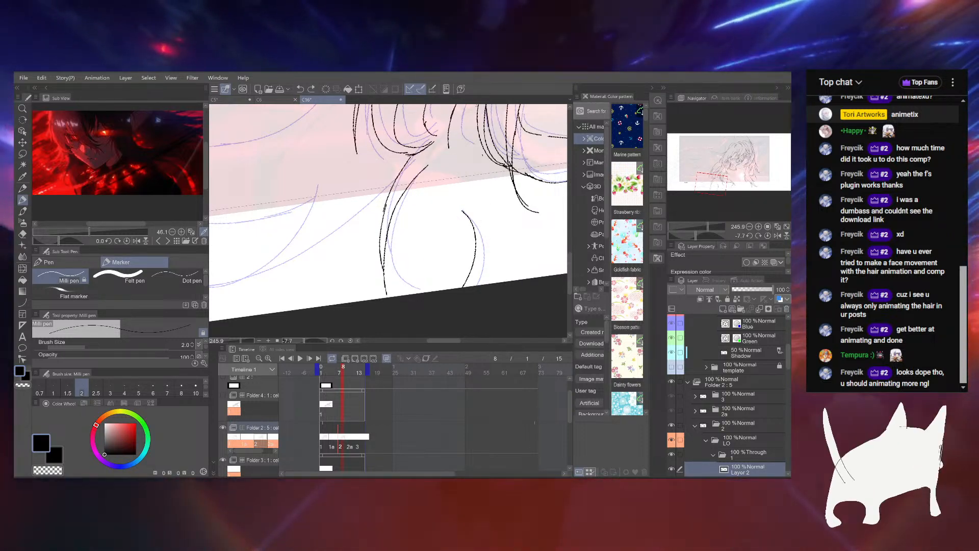
left_click_drag(386, 204, 383, 266)
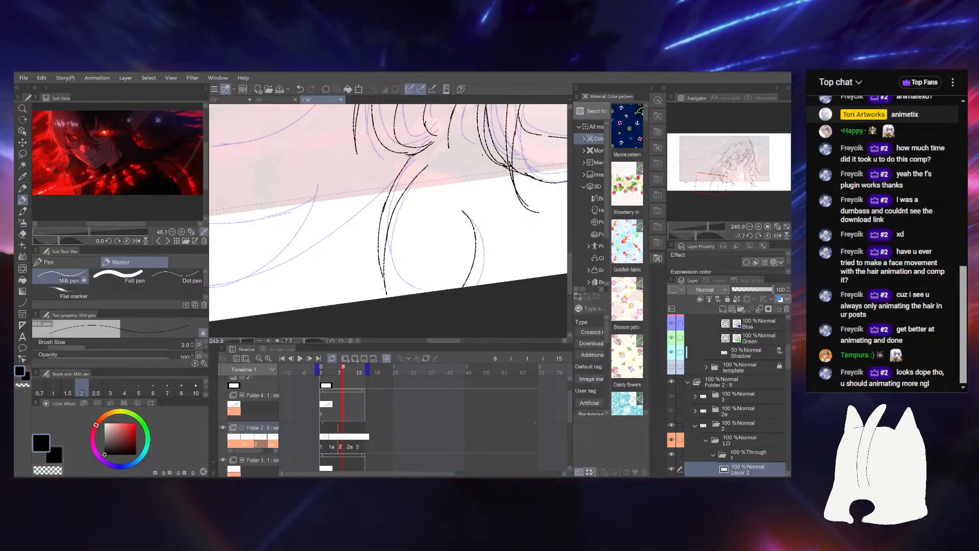
left_click_drag(494, 167, 473, 194)
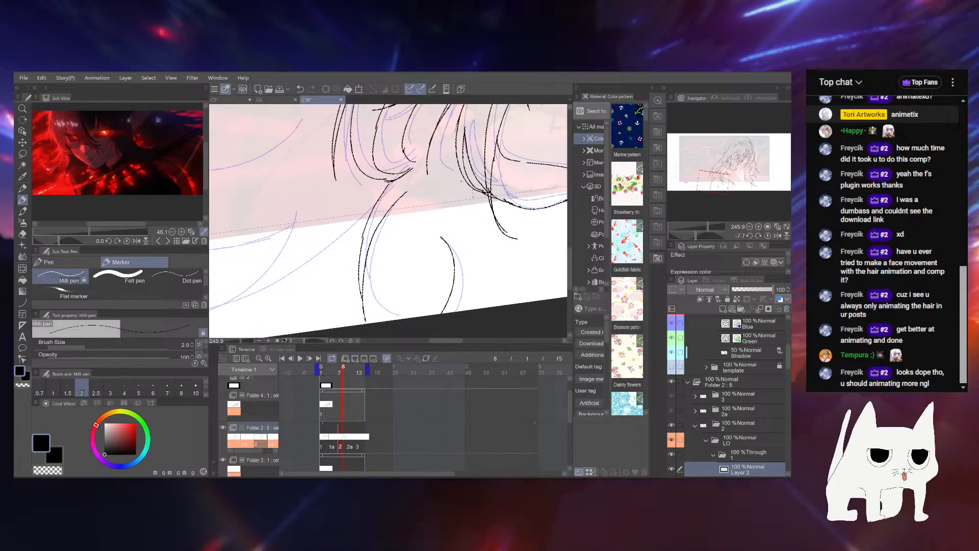
Compare the new lower strands on cel 2 with the earlier cels in the timeline, and stop at frame 9
mouse_move(695, 234)
left_mouse_down()
mouse_move(687, 227)
mouse_move(702, 223)
left_mouse_up()
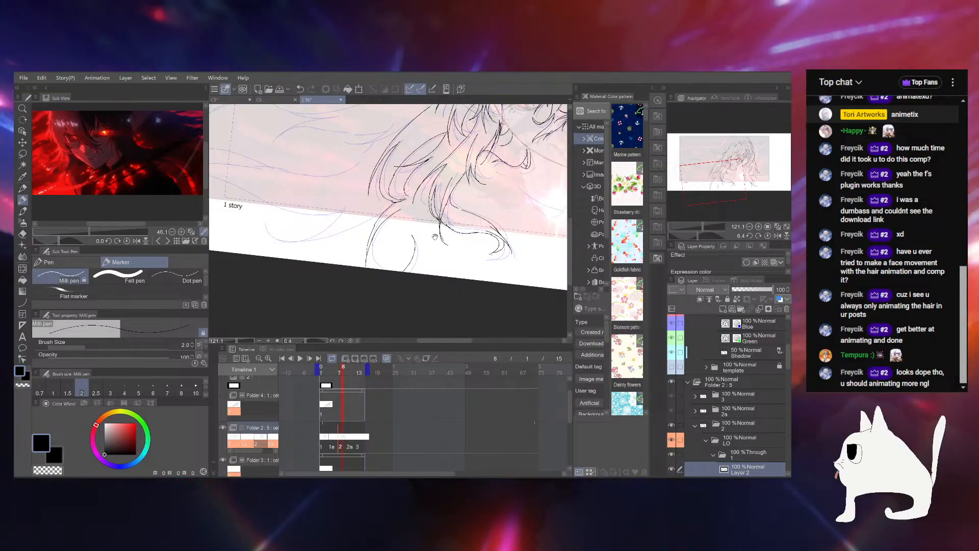
left_click_drag(435, 237, 431, 270)
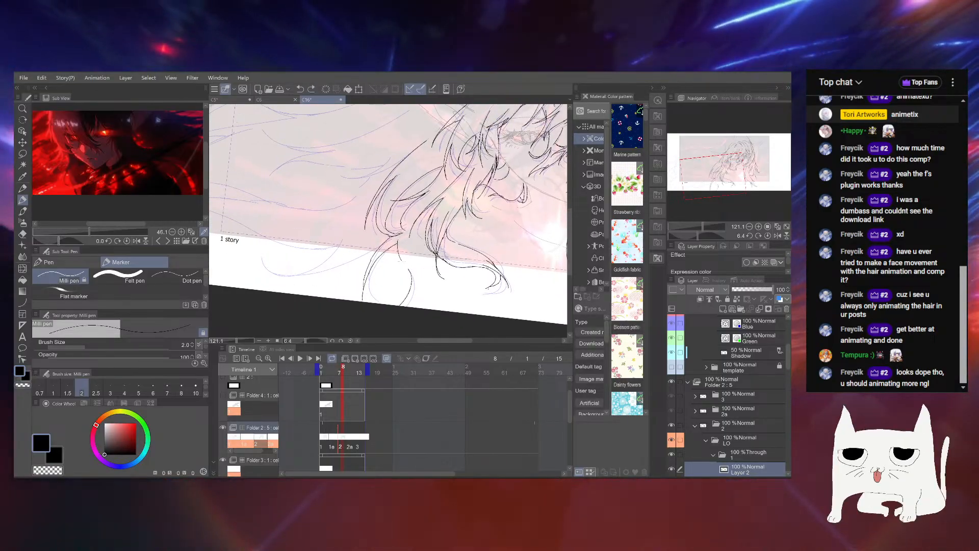
left_click_drag(341, 371, 321, 370)
left_click_drag(694, 228, 703, 224)
left_click(343, 368)
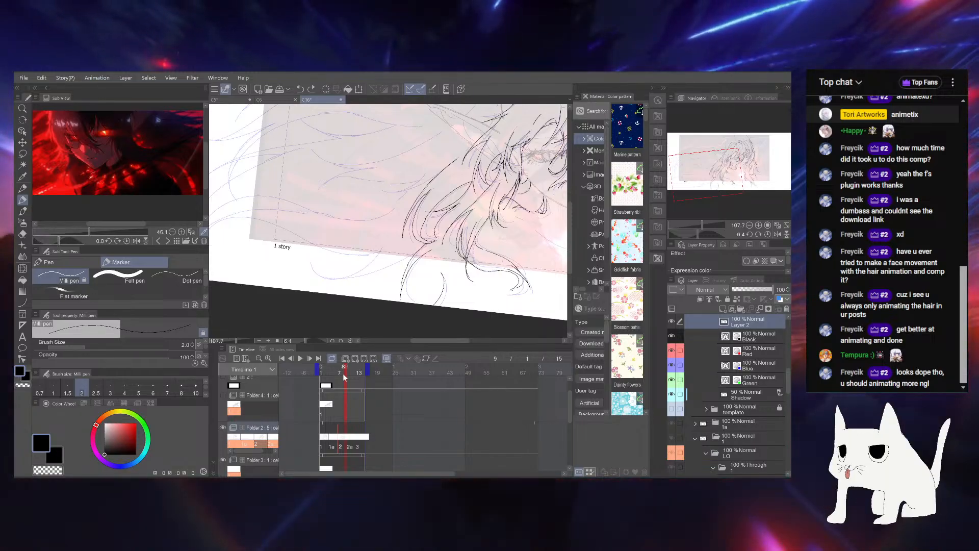
Ink the curled strand tip below the frame and the long strand sweeping past the frame corner near the "1 story" label, rotating the canvas
mouse_move(703, 230)
left_mouse_down()
mouse_move(657, 235)
mouse_move(719, 234)
left_mouse_up()
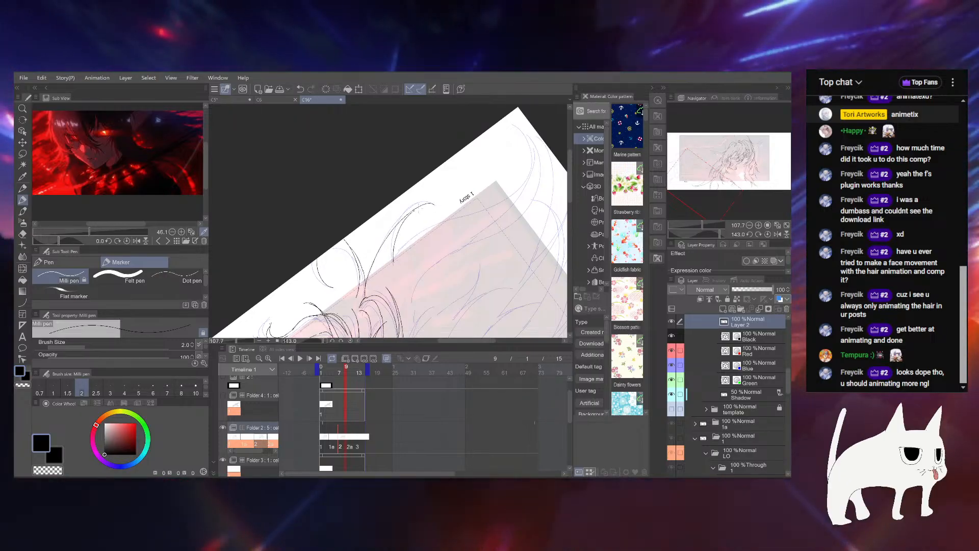
left_click_drag(432, 203, 436, 211)
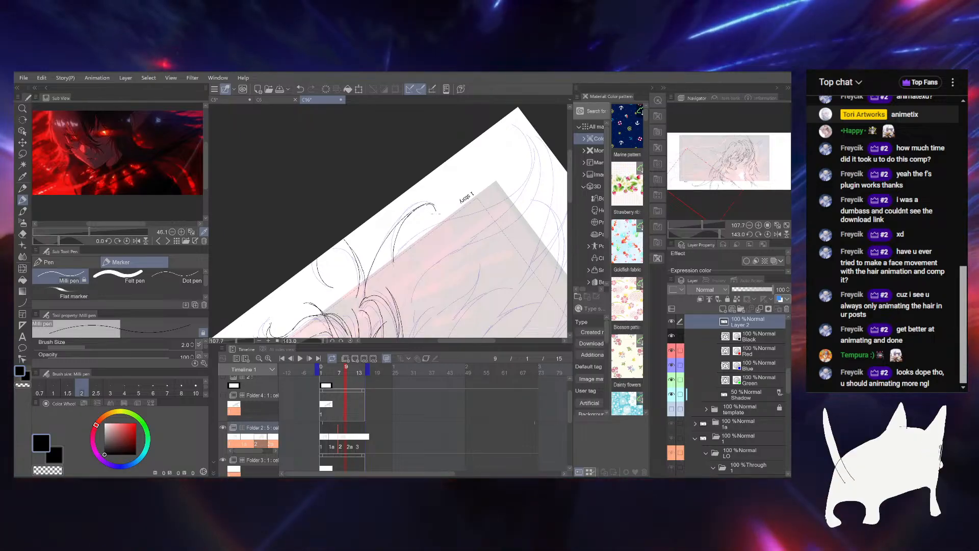
left_click_drag(706, 235, 689, 235)
left_click_drag(420, 243, 528, 216)
left_click_drag(422, 184, 406, 197)
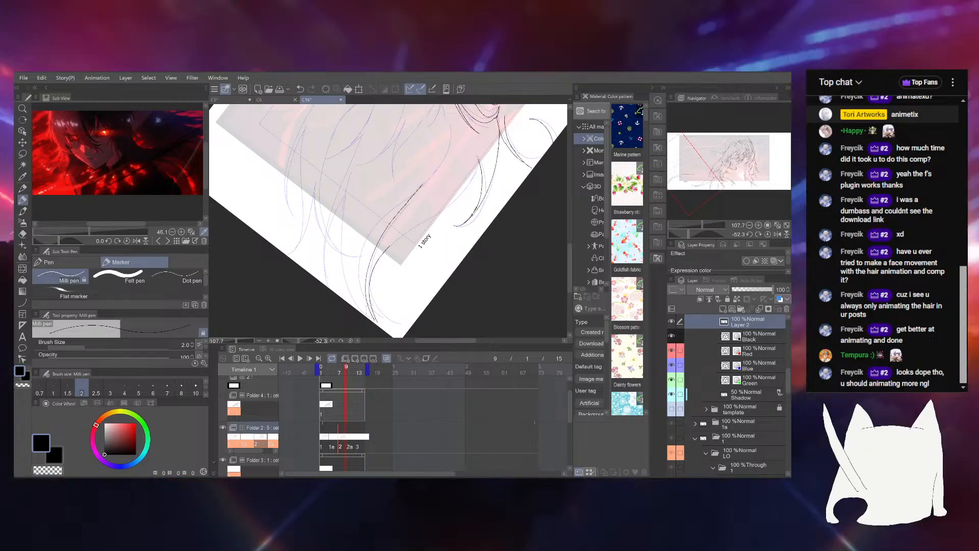
Add the second contour lines to the long strands around the "1 story" label and start the short strands inside the frame
left_click_drag(688, 234, 716, 233)
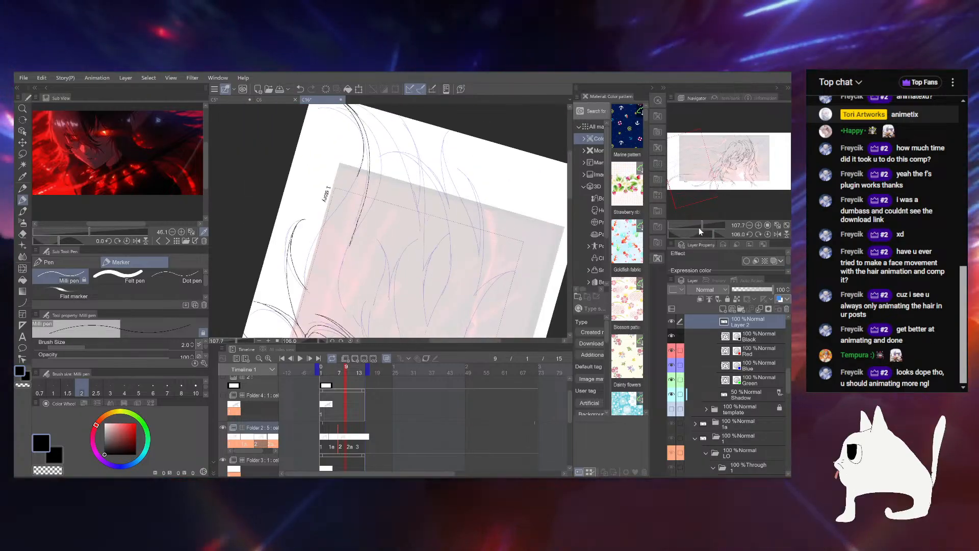
left_click_drag(421, 247, 489, 250)
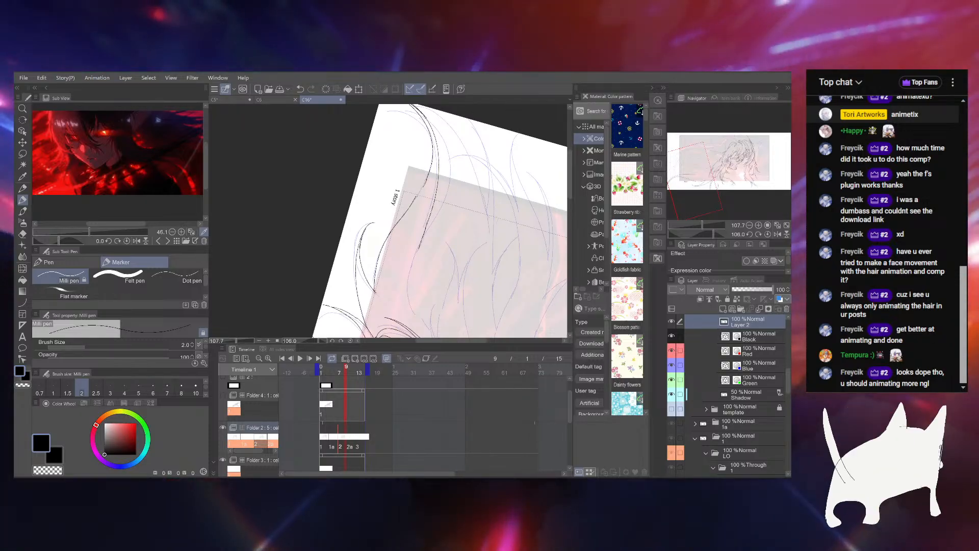
mouse_move(712, 234)
left_mouse_down()
mouse_move(694, 234)
mouse_move(719, 234)
left_mouse_up()
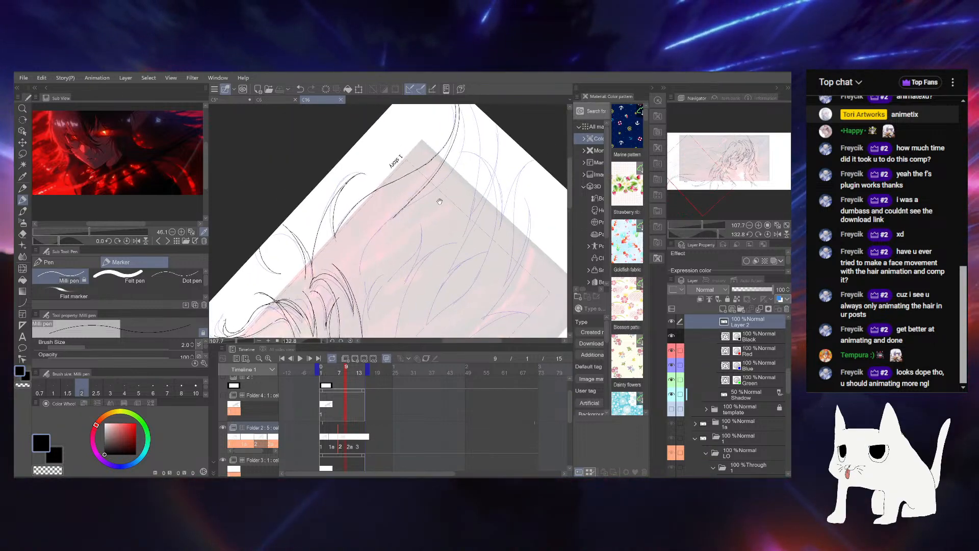
left_click_drag(439, 201, 462, 191)
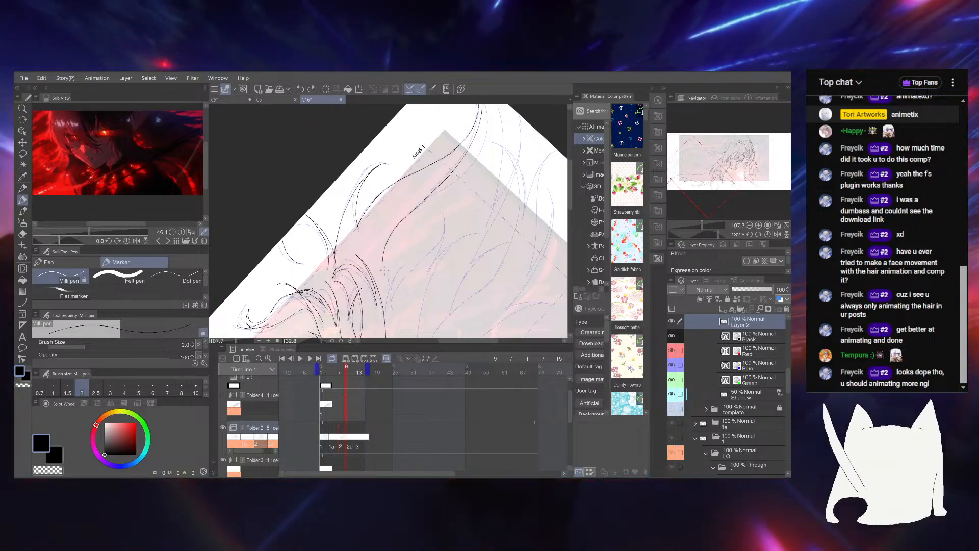
left_click_drag(405, 261, 403, 220)
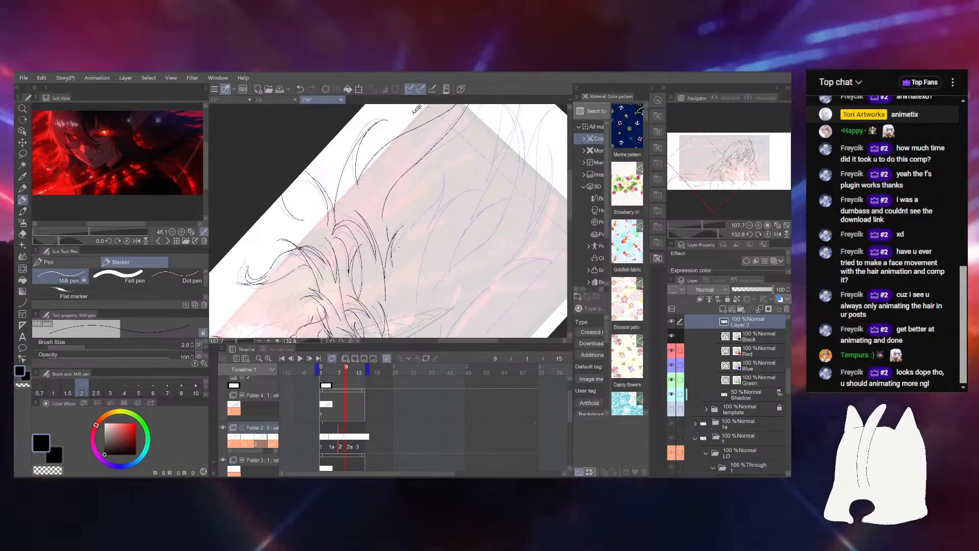
Ink the flowing strands between the ear and the frame's lower edge on cel 2, using a rotated canvas
left_click_drag(717, 233, 687, 234)
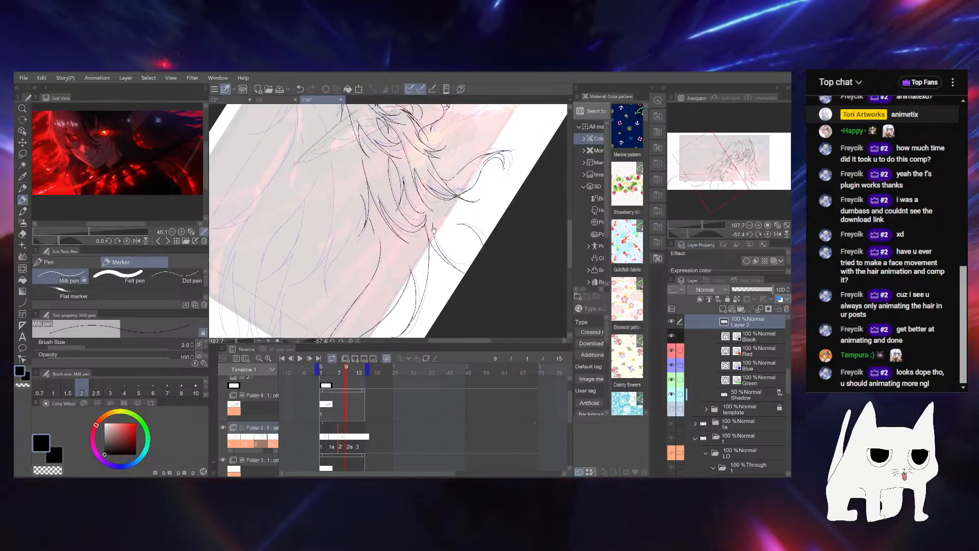
left_click_drag(425, 190, 453, 233)
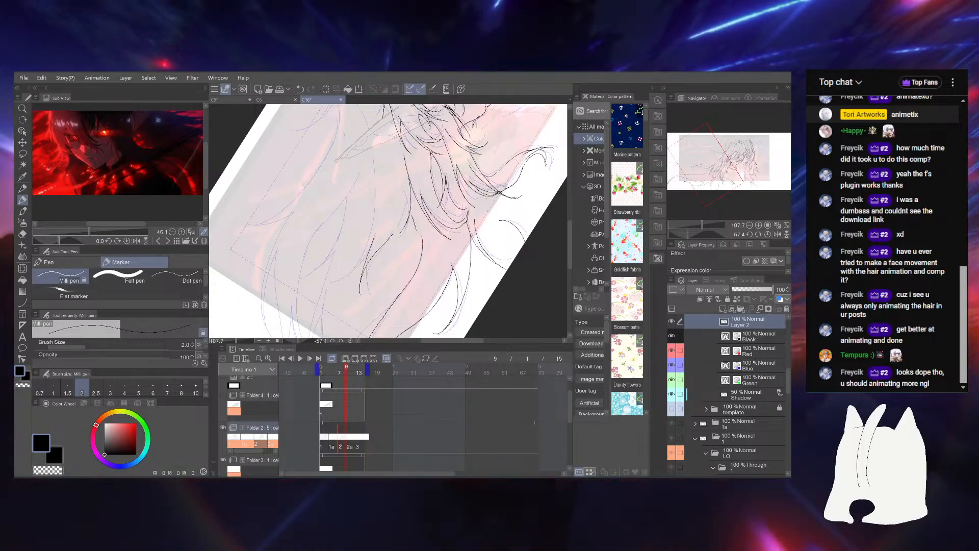
left_click_drag(401, 202, 394, 249)
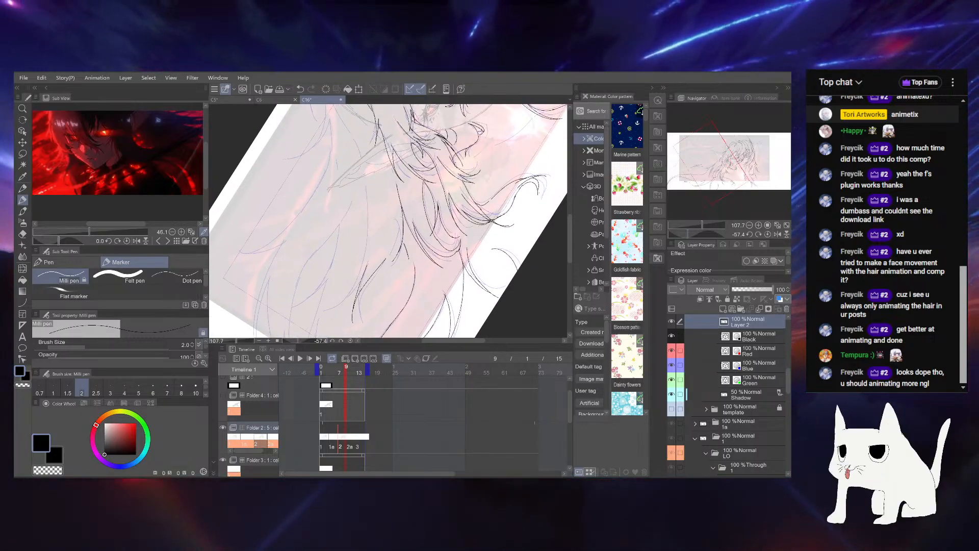
left_click_drag(396, 204, 387, 247)
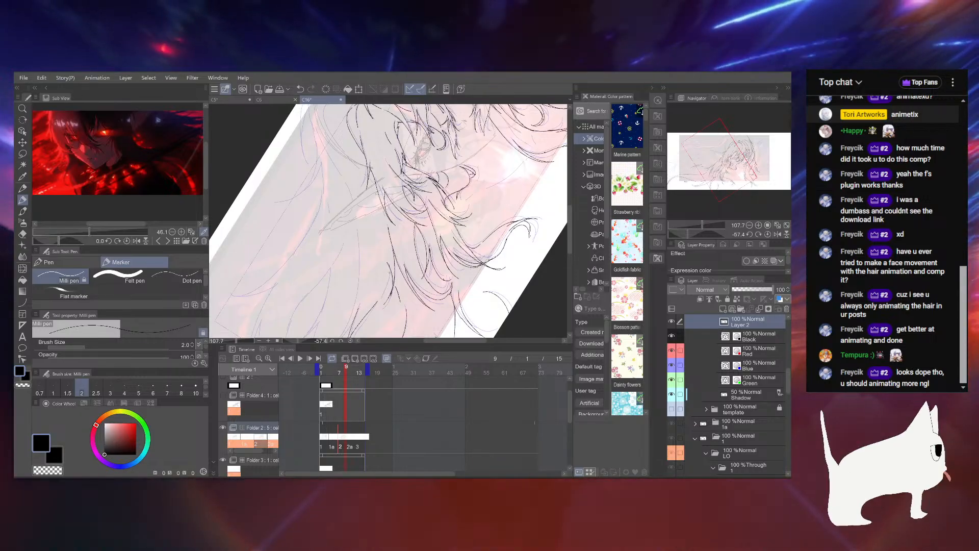
left_click_drag(383, 295, 392, 243)
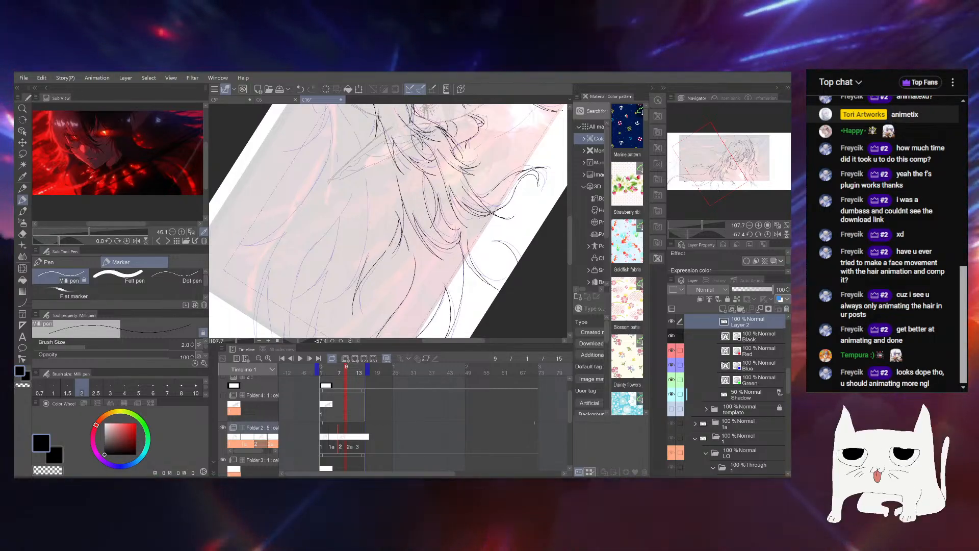
left_click_drag(439, 245, 463, 229)
Ink the forked strand tips in the middle of the trailing hair on a rotated canvas, and save the file
left_click_drag(690, 234, 713, 234)
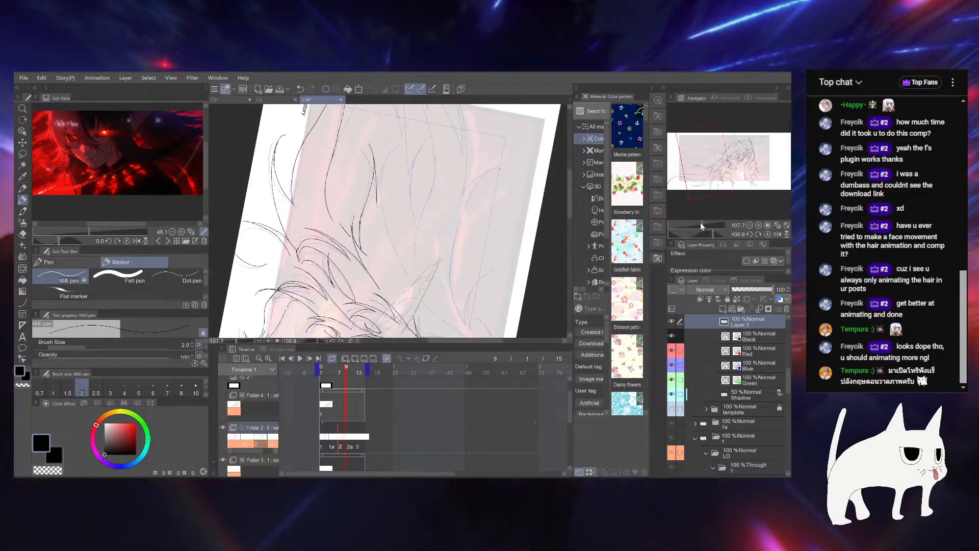
left_click_drag(424, 224, 423, 284)
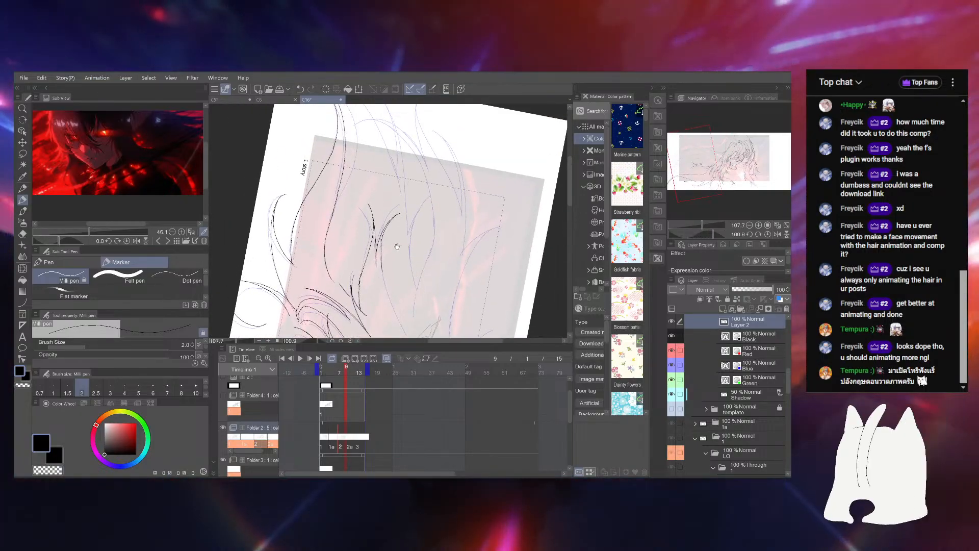
left_click_drag(397, 247, 399, 233)
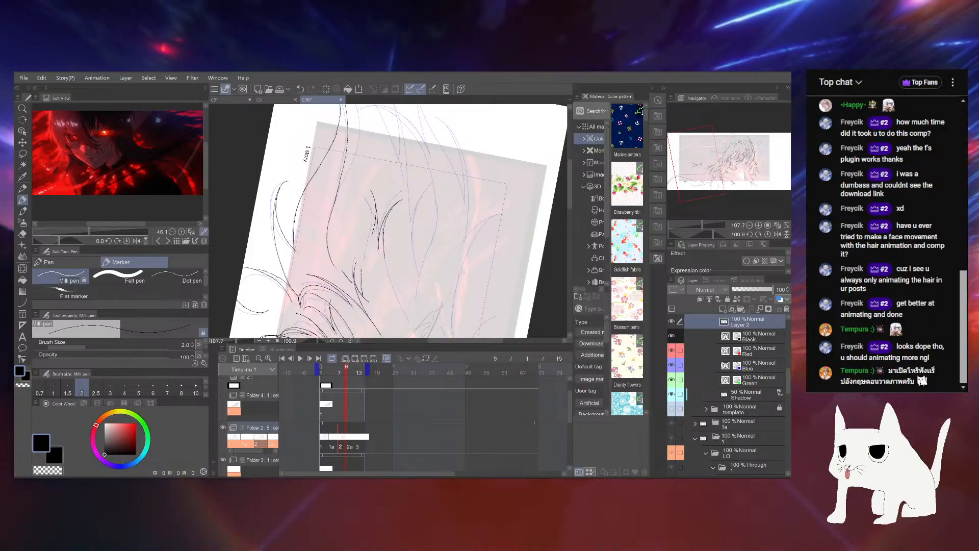
mouse_move(431, 254)
left_mouse_down()
mouse_move(398, 207)
mouse_move(368, 231)
left_mouse_up()
key("ctrl+s")
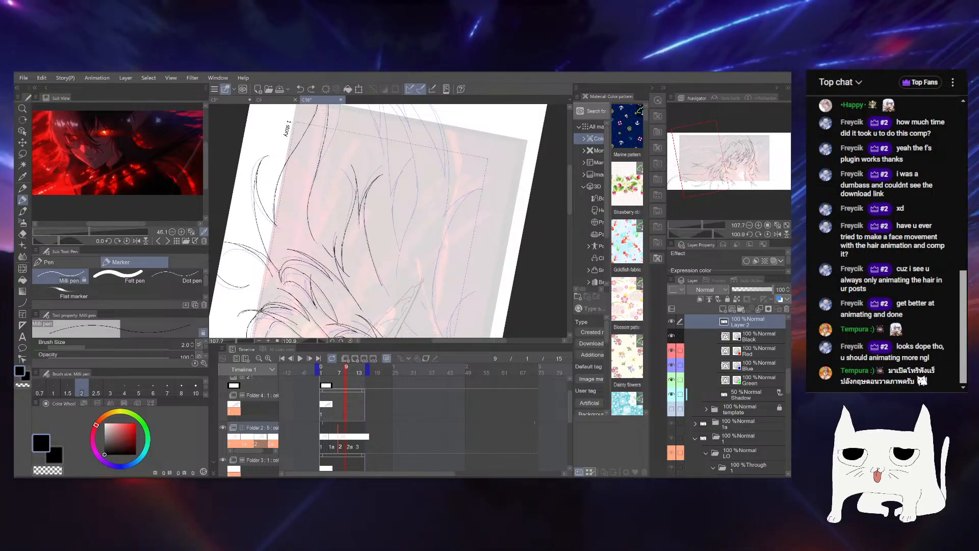
Undo the last stroke and ink the long trailing strands that cross the frame's side border above the "1 story" corner
key("ctrl+z")
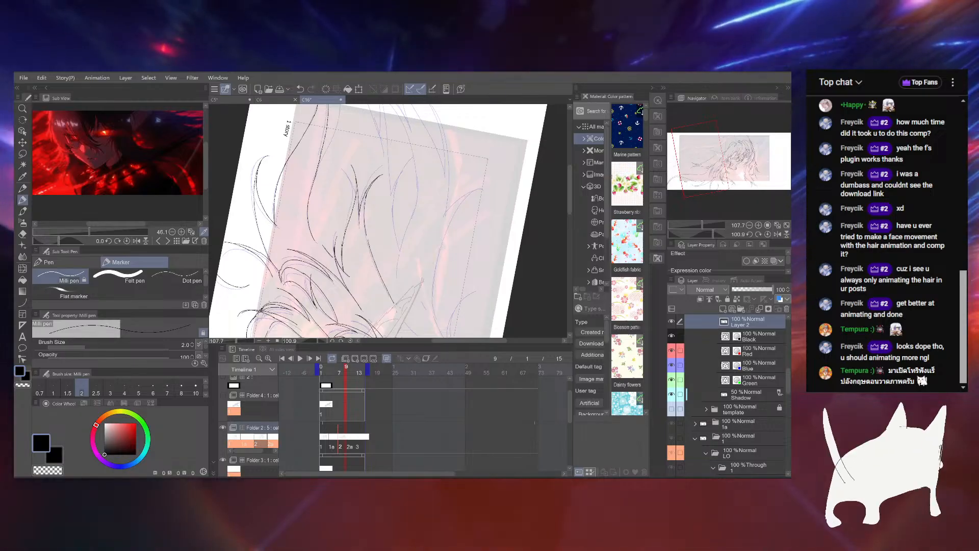
left_click_drag(699, 236, 699, 235)
left_click_drag(699, 233, 691, 230)
left_click_drag(459, 295, 337, 334)
mouse_move(343, 371)
left_mouse_down()
mouse_move(322, 372)
mouse_move(346, 377)
left_mouse_up()
left_click_drag(352, 301, 458, 211)
key("ctrl+z")
mouse_move(391, 219)
left_mouse_down()
mouse_move(400, 169)
mouse_move(396, 207)
mouse_move(395, 197)
left_mouse_up()
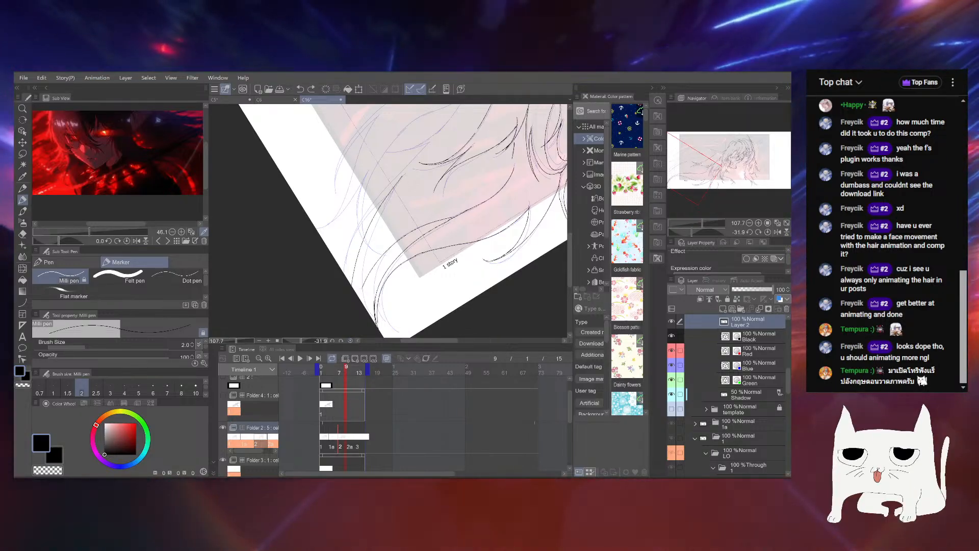
left_click_drag(451, 215, 445, 223)
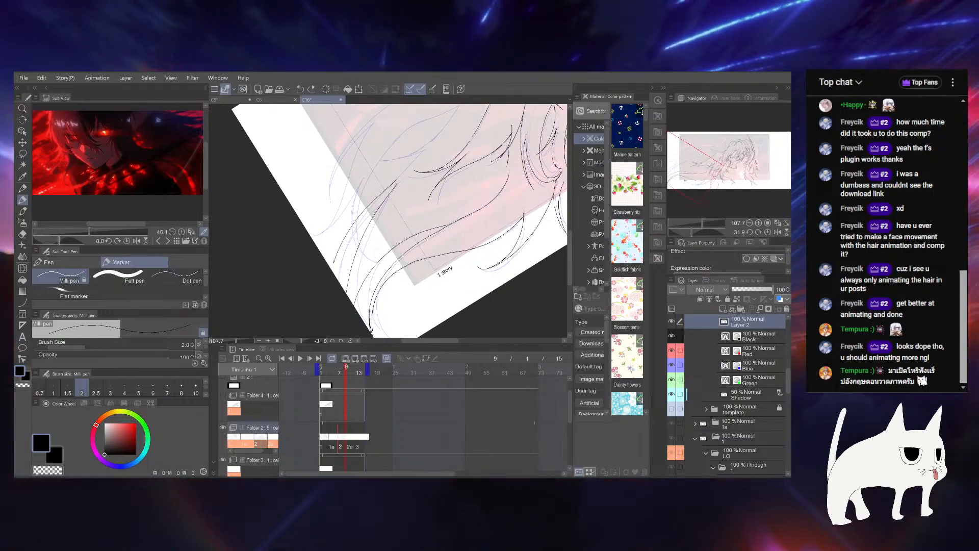
left_click_drag(390, 198, 333, 271)
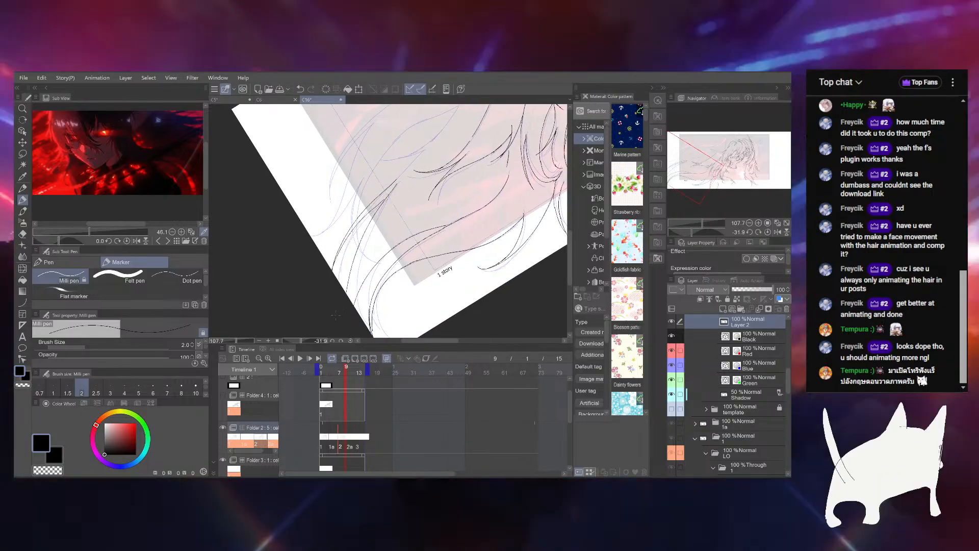
Save the file and continue inking the forked strands in the middle of the trailing hair on cel 2, undoing the last stroke
left_click_drag(428, 187, 409, 253)
key("ctrl+s")
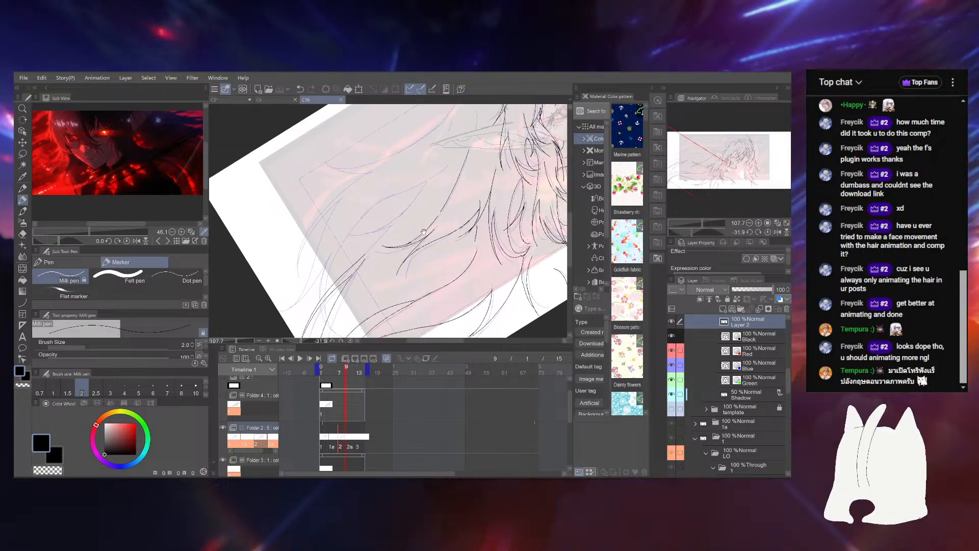
left_click_drag(306, 166, 678, 204)
mouse_move(432, 208)
left_mouse_down()
mouse_move(422, 262)
mouse_move(391, 216)
mouse_move(382, 238)
mouse_move(390, 220)
left_mouse_up()
key("ctrl+z")
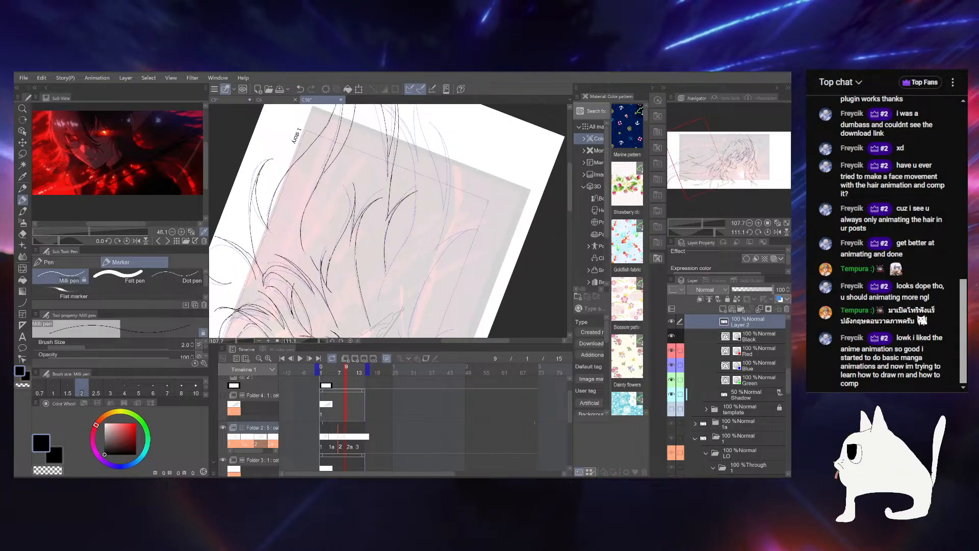
key("Right")
key("Left")
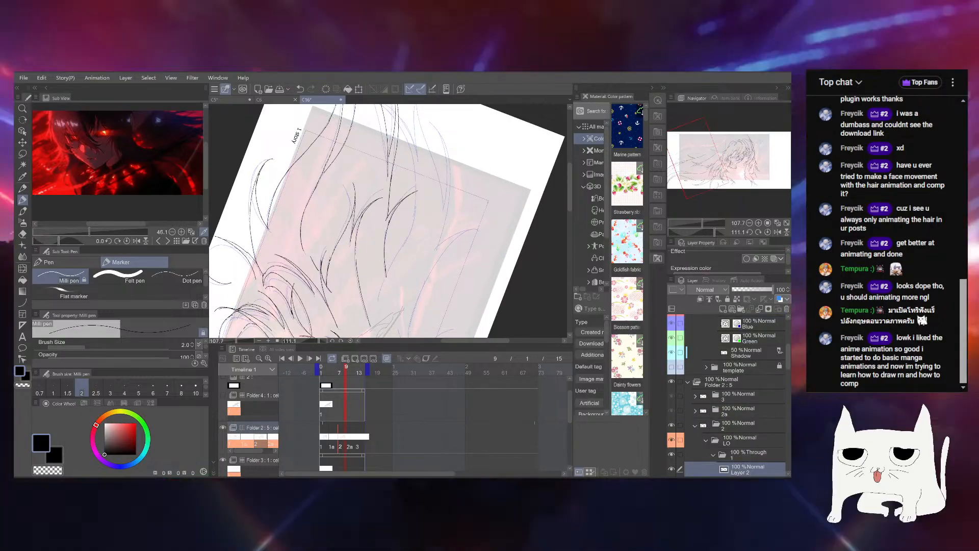
Ink the long strands that cross the frame's side border and fan out into the white margin, and save the file
left_click_drag(704, 233, 690, 232)
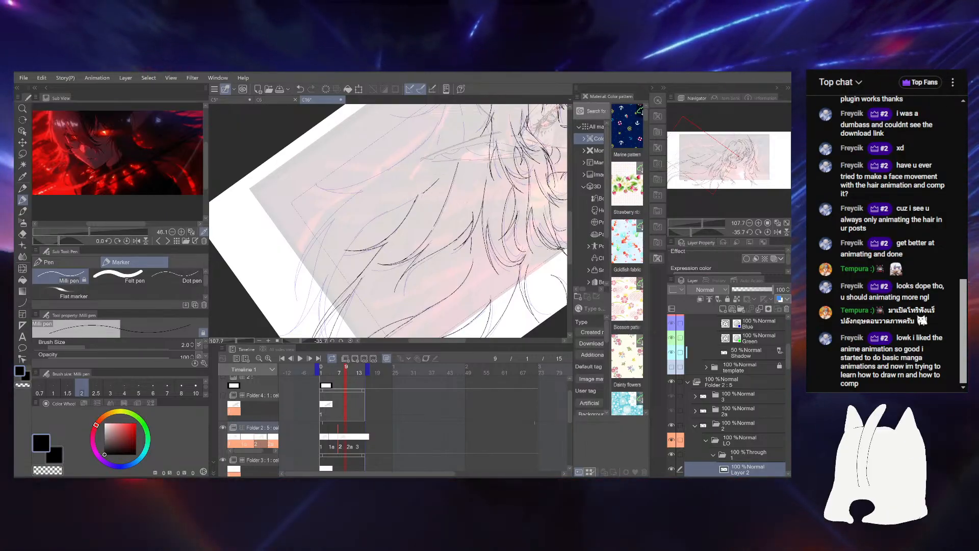
mouse_move(410, 201)
left_mouse_down()
mouse_move(455, 172)
mouse_move(378, 179)
mouse_move(339, 210)
mouse_move(325, 250)
left_mouse_up()
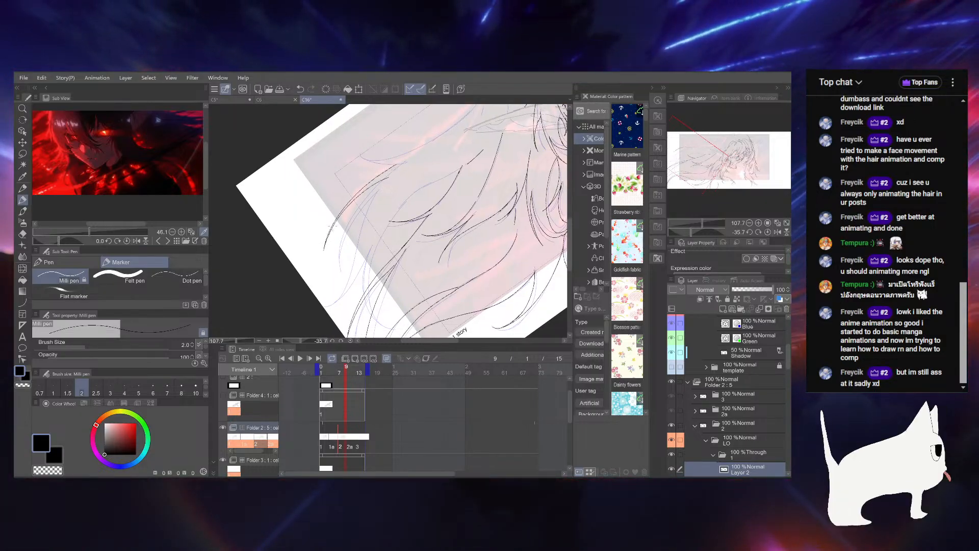
left_click_drag(387, 183, 390, 176)
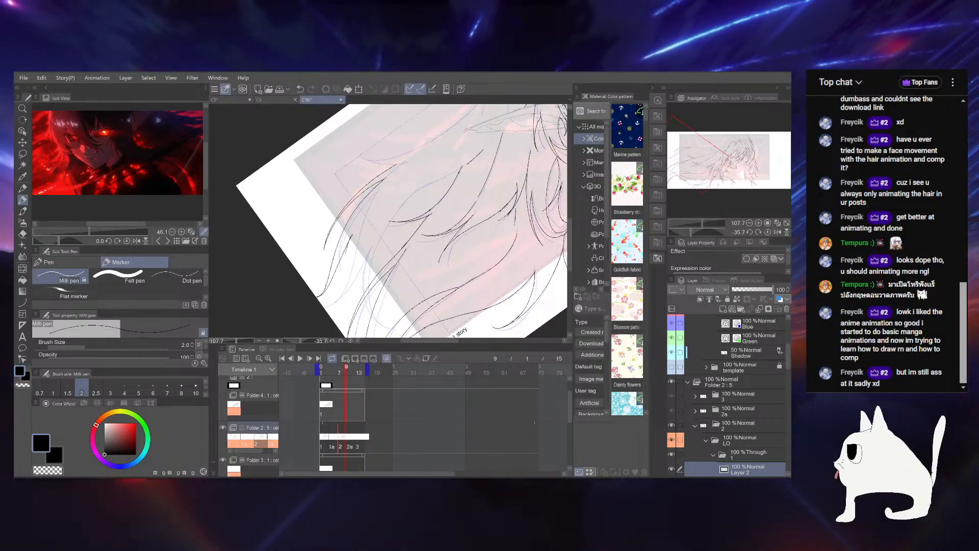
key("ctrl+z")
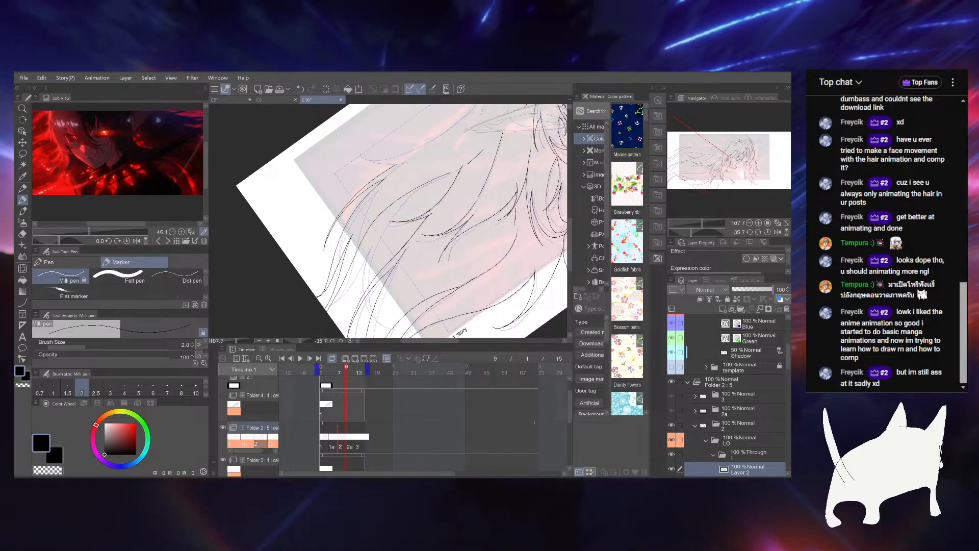
left_click_drag(481, 192, 472, 204)
key("ctrl+s")
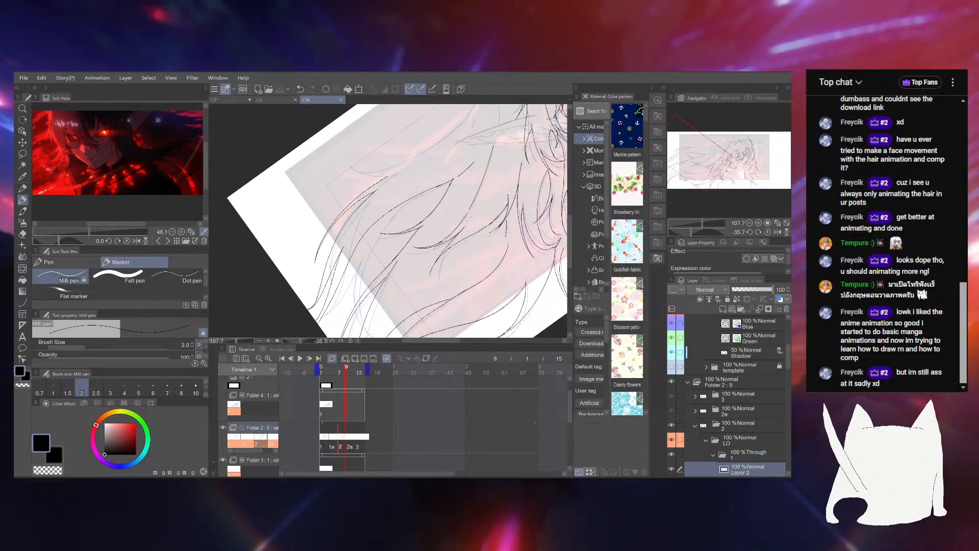
Undo the curved tip drawn near the frame's upper corner and redraw it as a small forked tip on a rotated, enlarged canvas
left_click(706, 223)
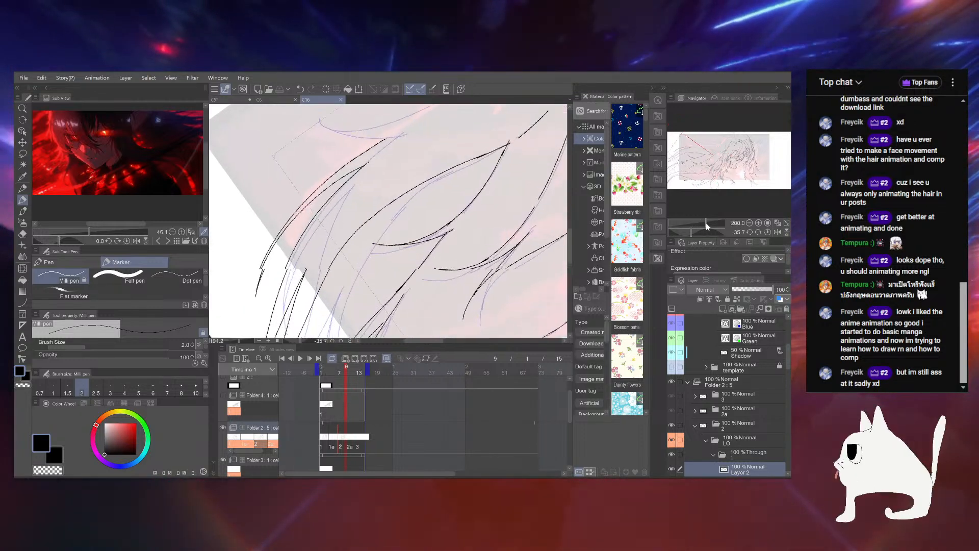
left_click_drag(702, 232, 706, 231)
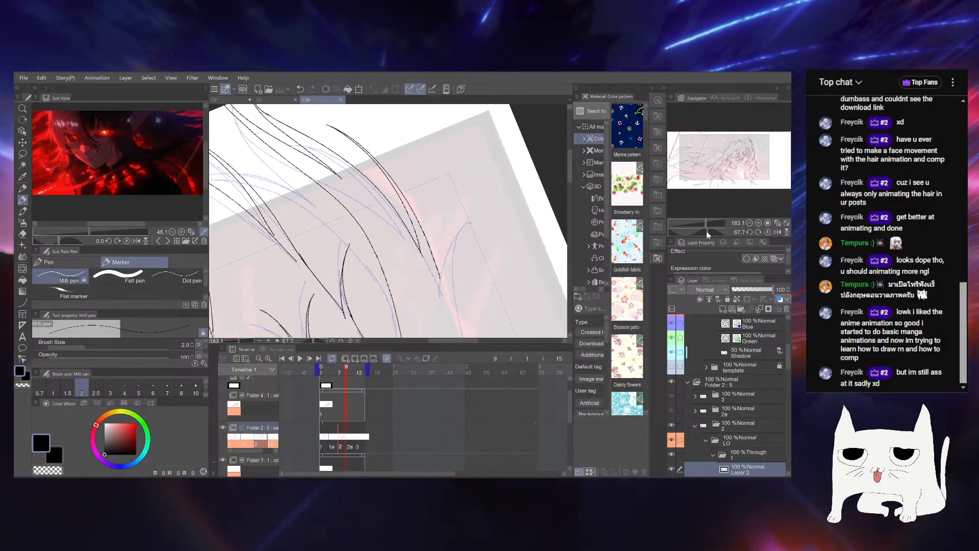
left_click_drag(506, 245, 481, 249)
left_click_drag(425, 277, 456, 211)
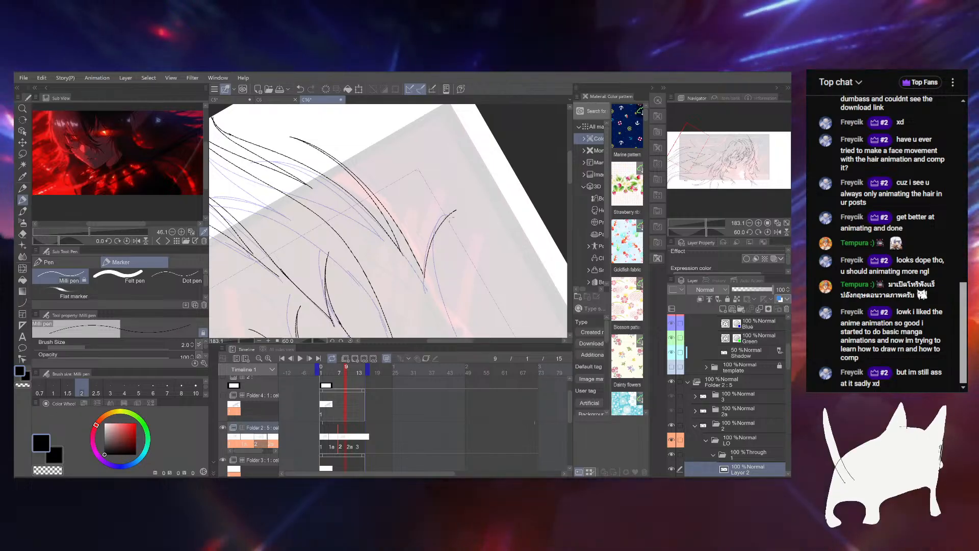
left_click_drag(706, 232, 702, 223)
key("ctrl+z")
key("ctrl+z")
left_click_drag(491, 248, 474, 310)
left_click_drag(400, 251, 415, 295)
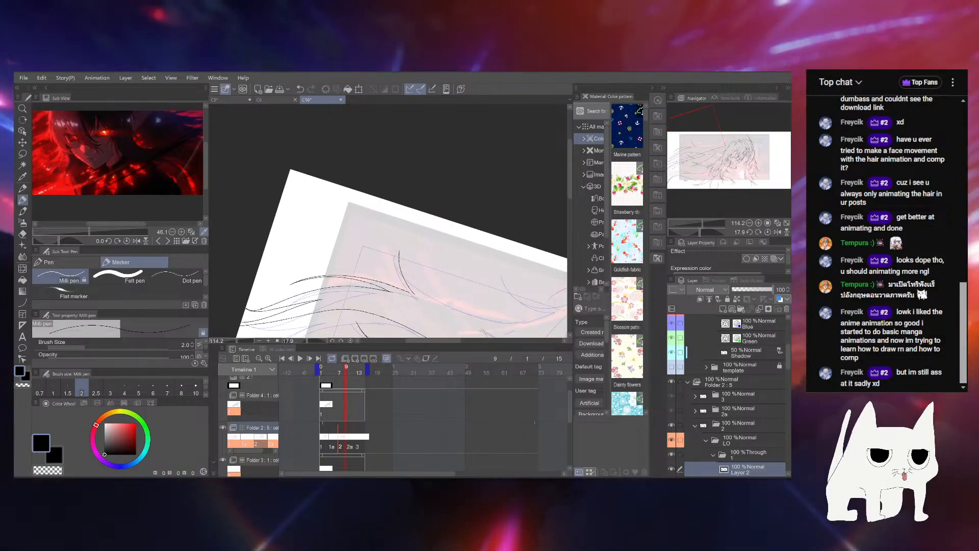
left_click_drag(400, 255, 402, 272)
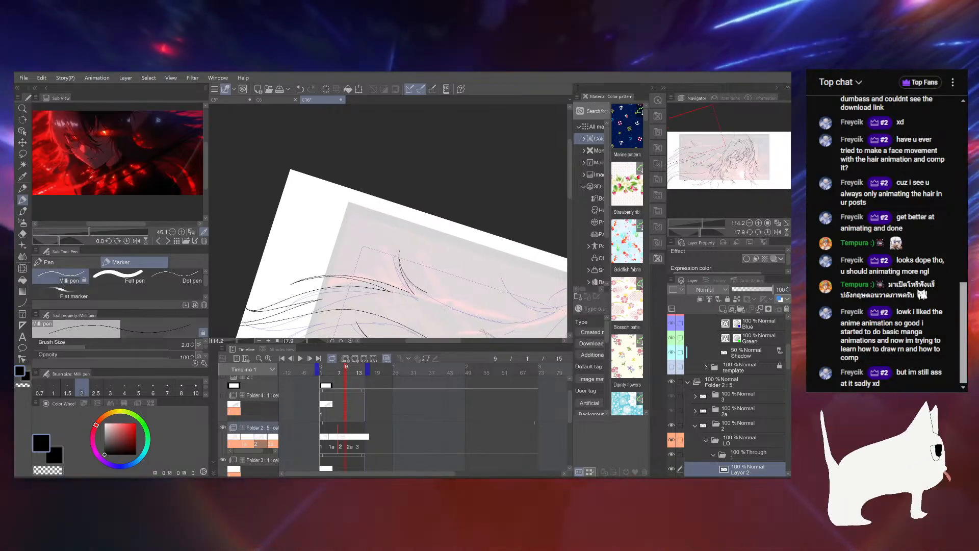
Ink the strands sweeping back from the crown along the frame's upper border, with a forked tip, undoing unsuitable strokes
left_click_drag(693, 232, 686, 232)
left_click_drag(465, 204, 456, 236)
left_click_drag(688, 228, 690, 229)
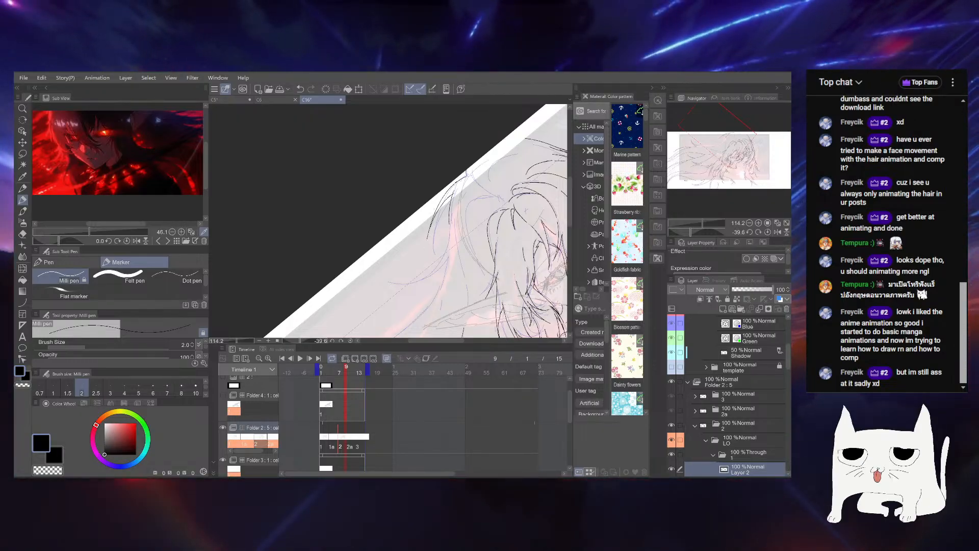
key("ctrl+z")
left_click_drag(443, 198, 428, 239)
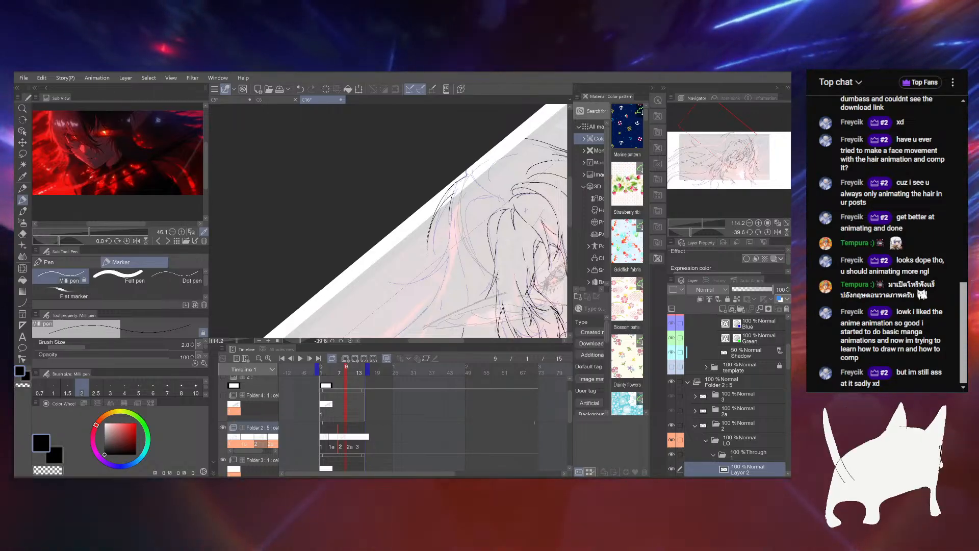
key("ctrl+z")
left_click_drag(695, 232, 708, 232)
left_click_drag(441, 233, 482, 261)
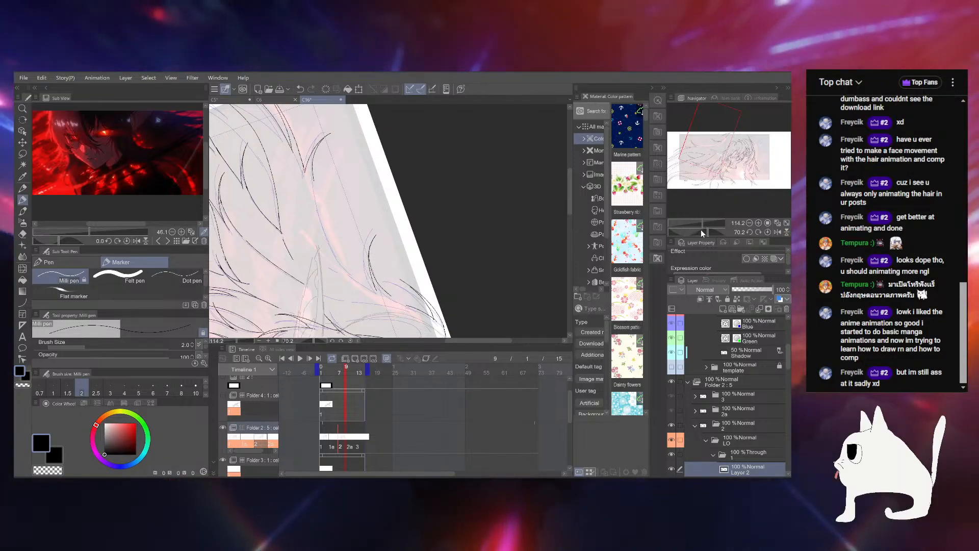
left_click_drag(699, 231, 672, 224)
left_click_drag(464, 178, 451, 235)
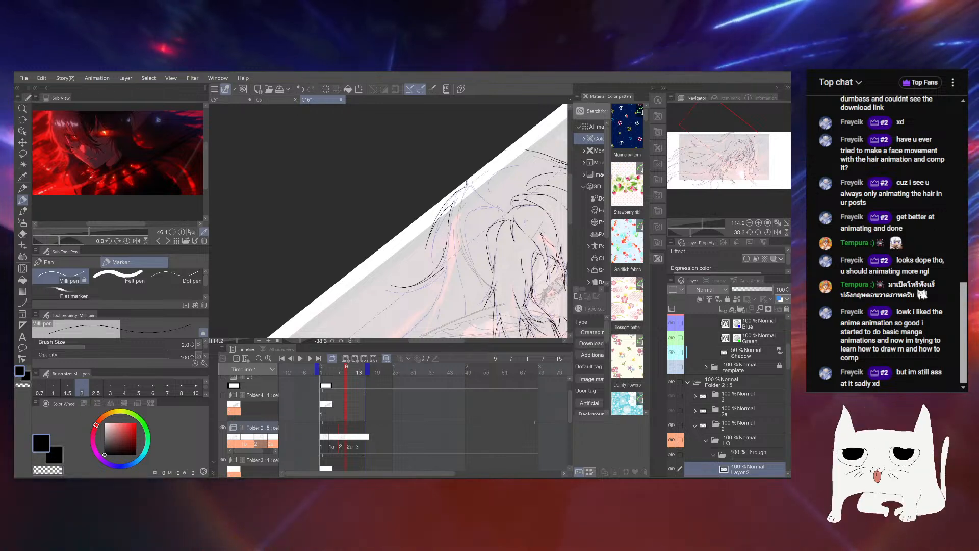
mouse_move(475, 251)
left_mouse_down()
mouse_move(485, 200)
mouse_move(440, 244)
left_mouse_up()
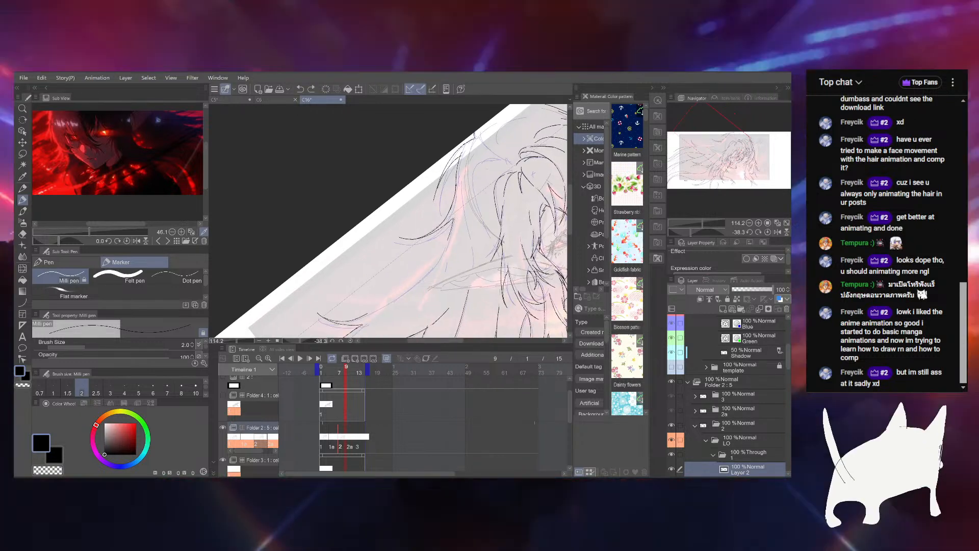
Ink the long upper strand toward its curved corner tip and another strand across the frame's side border, undoing the last stroke
left_click_drag(695, 232, 714, 232)
left_click_drag(493, 245, 472, 298)
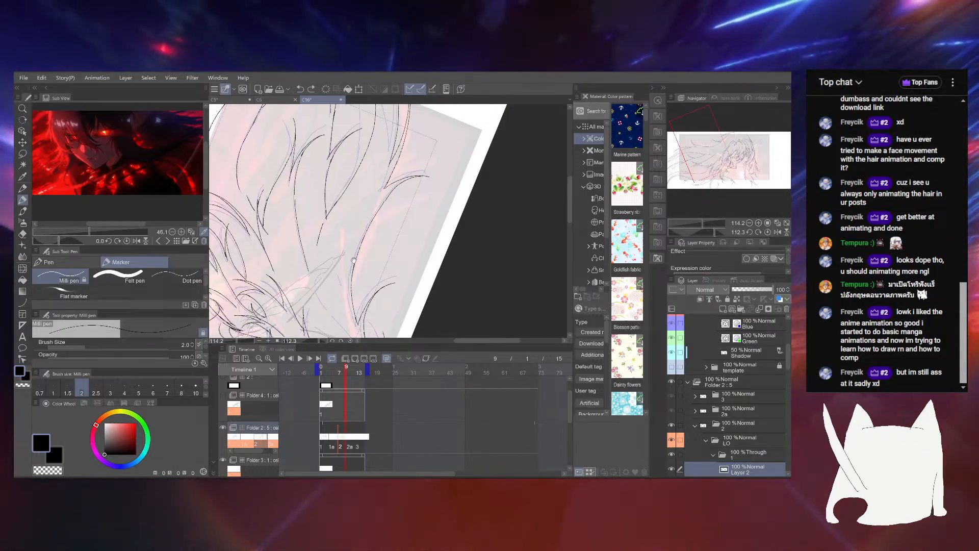
left_click_drag(354, 260, 363, 303)
left_click_drag(713, 232, 689, 233)
mouse_move(467, 269)
left_mouse_down()
mouse_move(482, 215)
mouse_move(426, 233)
left_mouse_up()
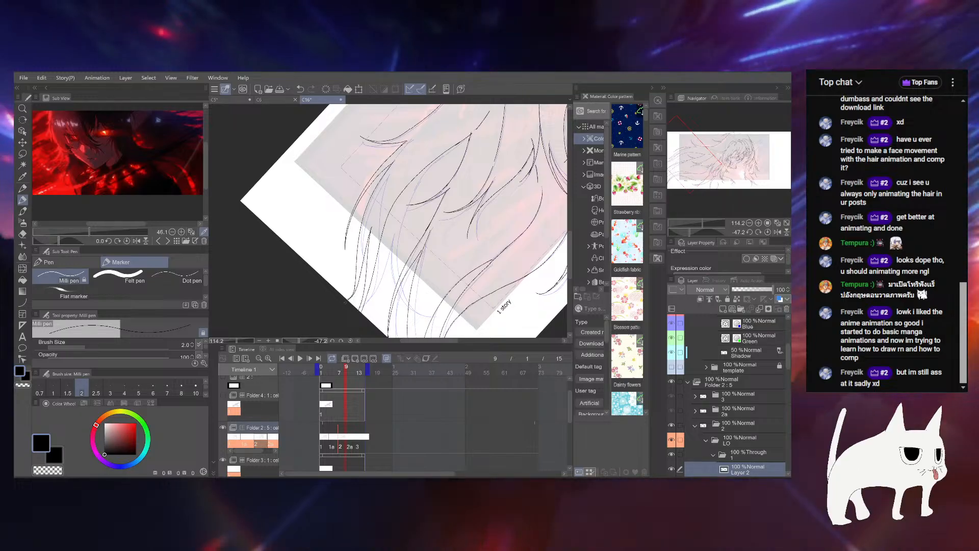
left_click_drag(450, 240, 448, 209)
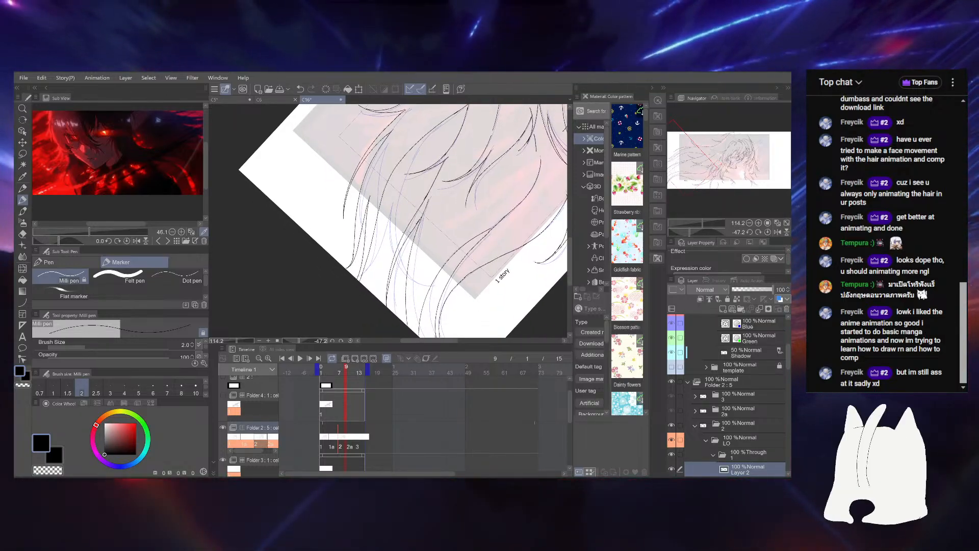
left_click_drag(439, 185, 415, 180)
key("ctrl+z")
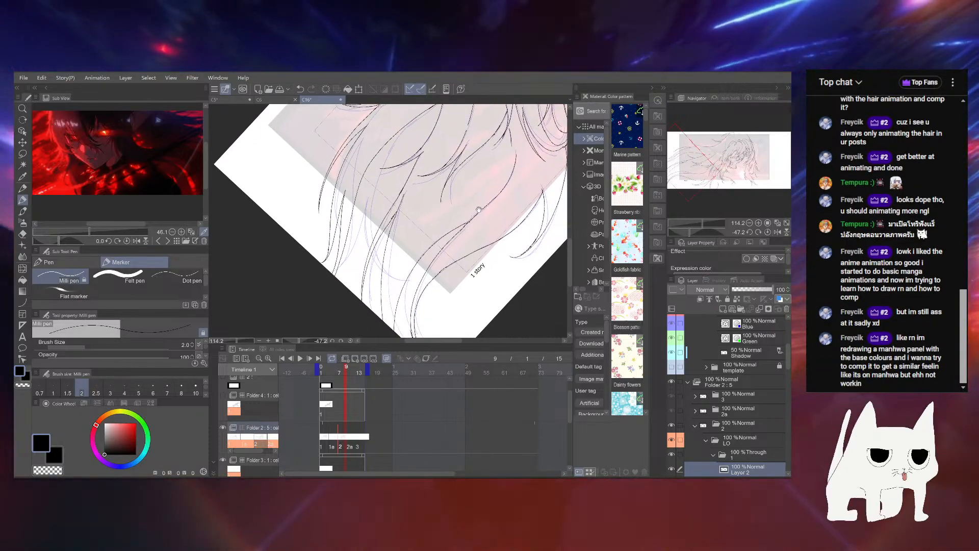
Refine the strands in the middle of the trailing hair, undoing the unsuitable strokes, and save the file
left_click_drag(479, 209, 464, 241)
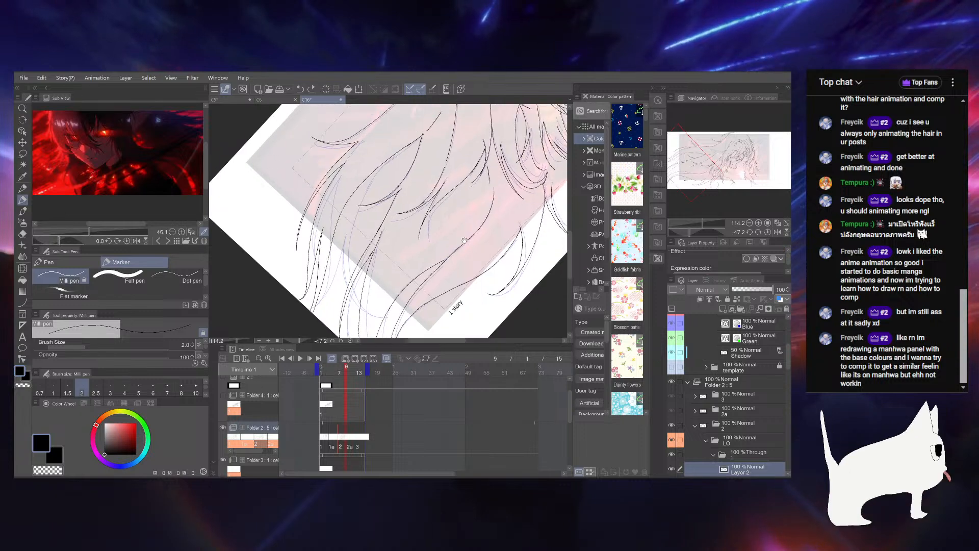
left_click_drag(434, 198, 404, 265)
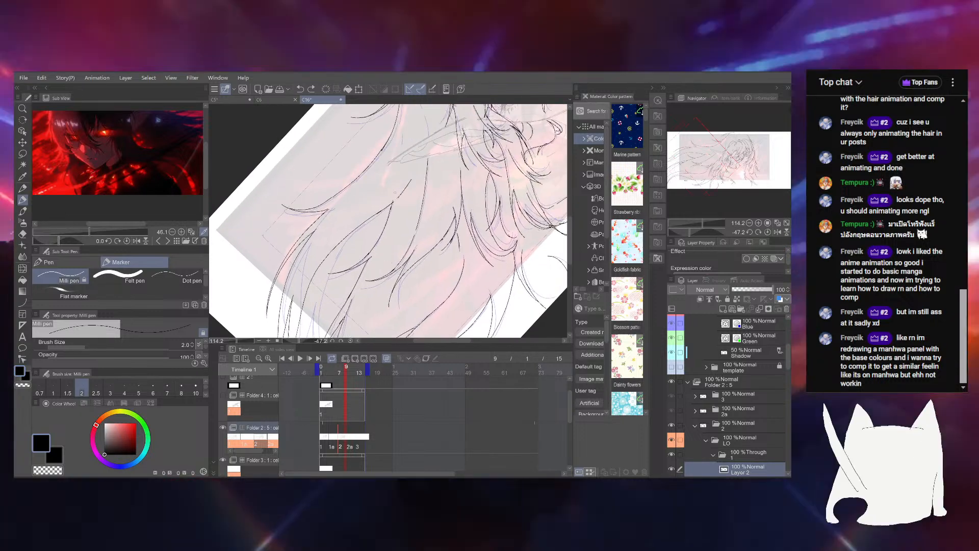
left_click_drag(411, 180, 390, 206)
key("ctrl+z")
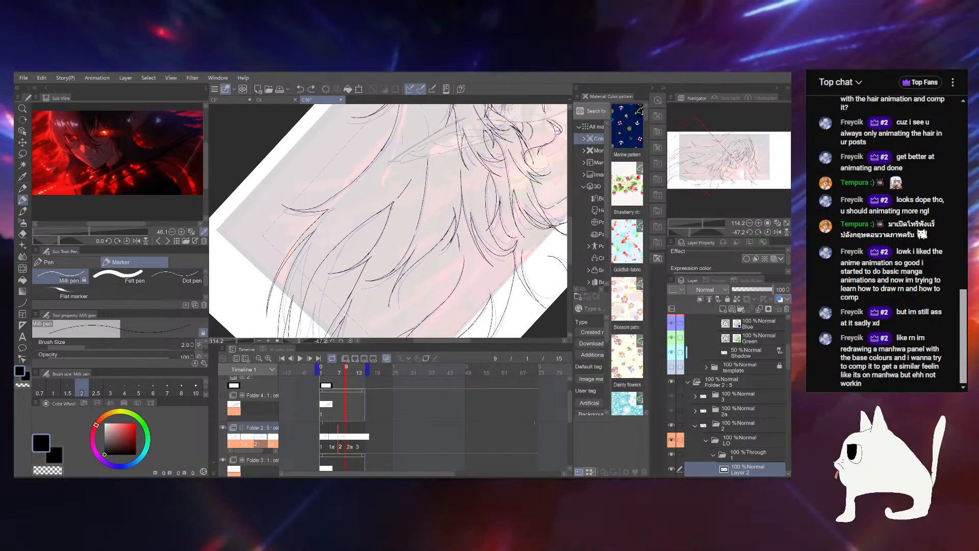
key("ctrl+z")
left_click_drag(439, 184, 394, 268)
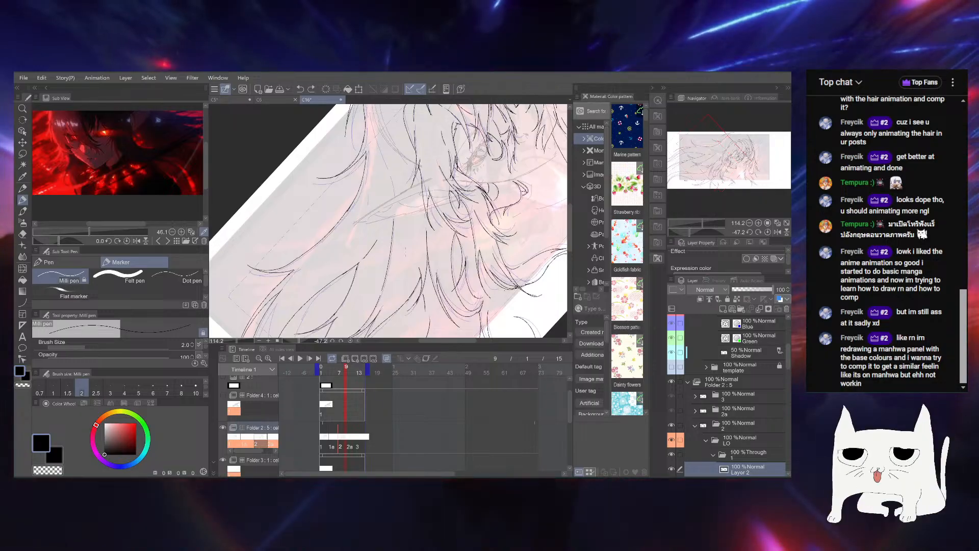
left_click_drag(690, 232, 695, 232)
left_click_drag(470, 231, 466, 319)
left_click_drag(448, 174, 427, 205)
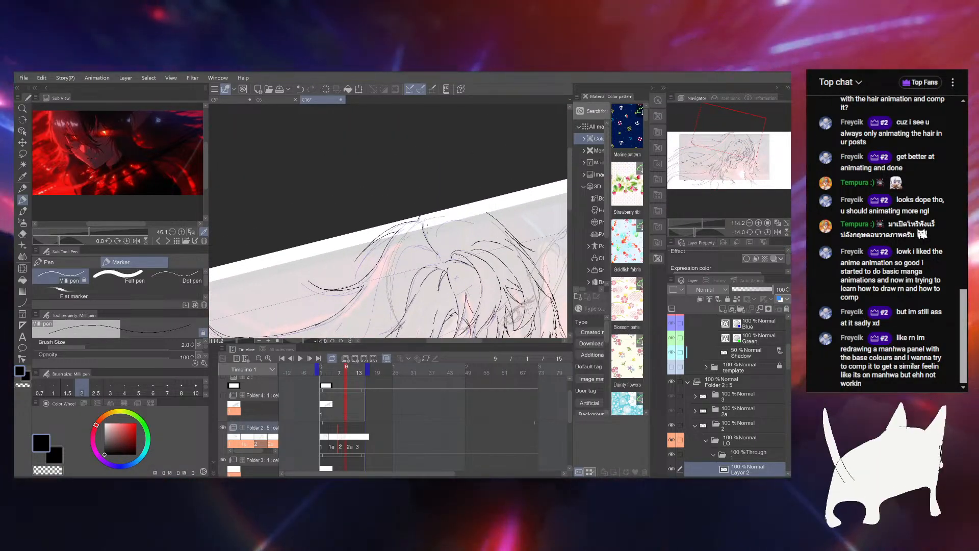
key("ctrl+s")
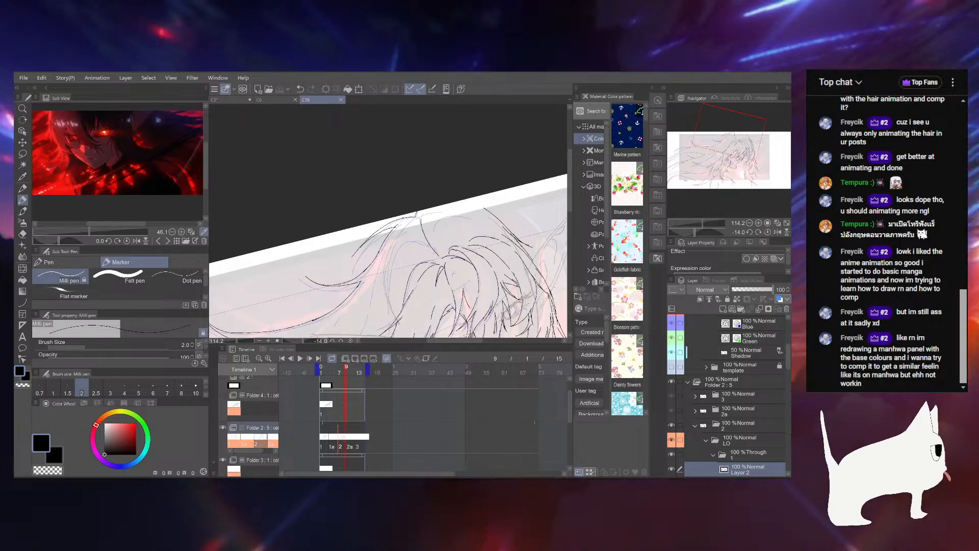
Ink the outer crown contour of the hair from the parting toward the far ear on a rotated canvas, undoing one stroke
left_click_drag(454, 204, 461, 180)
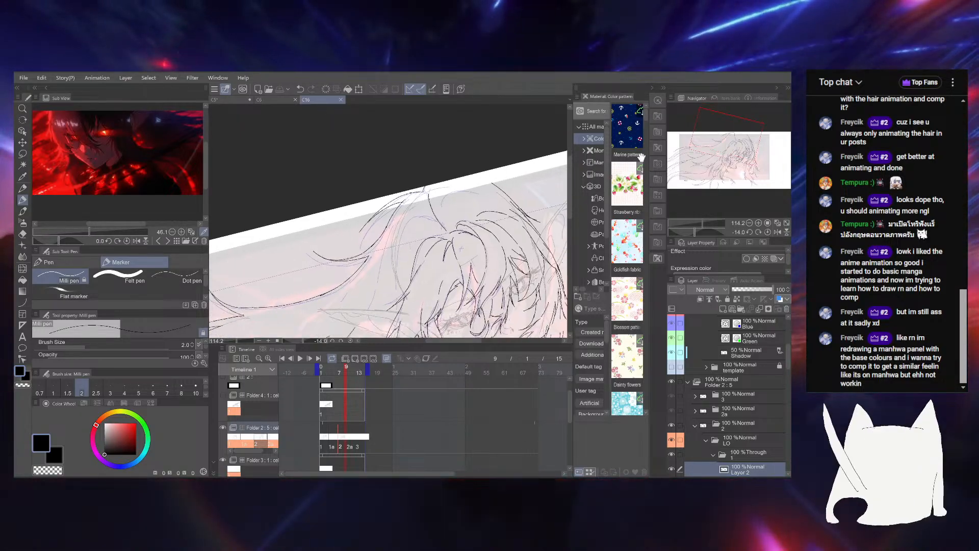
left_click_drag(694, 232, 705, 232)
left_click_drag(390, 229, 391, 220)
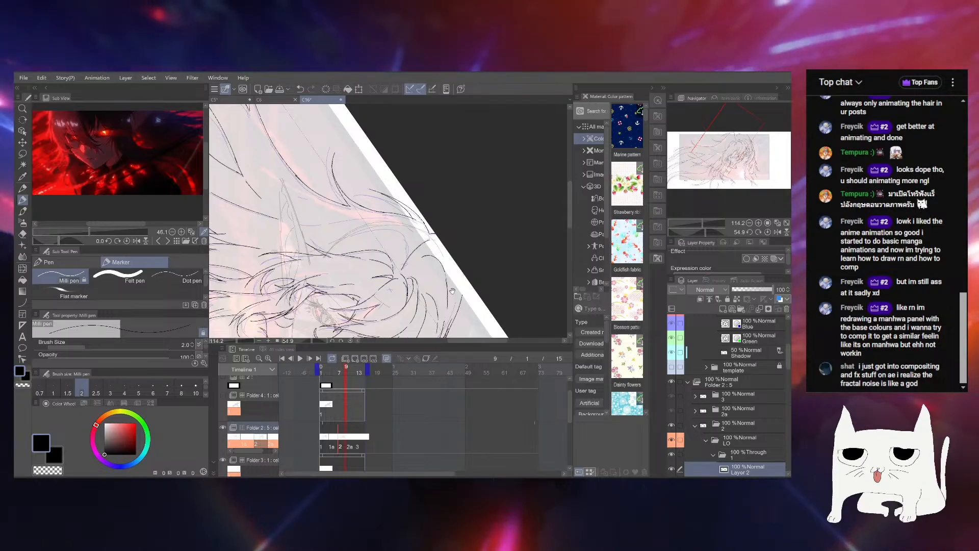
left_click_drag(453, 291, 474, 290)
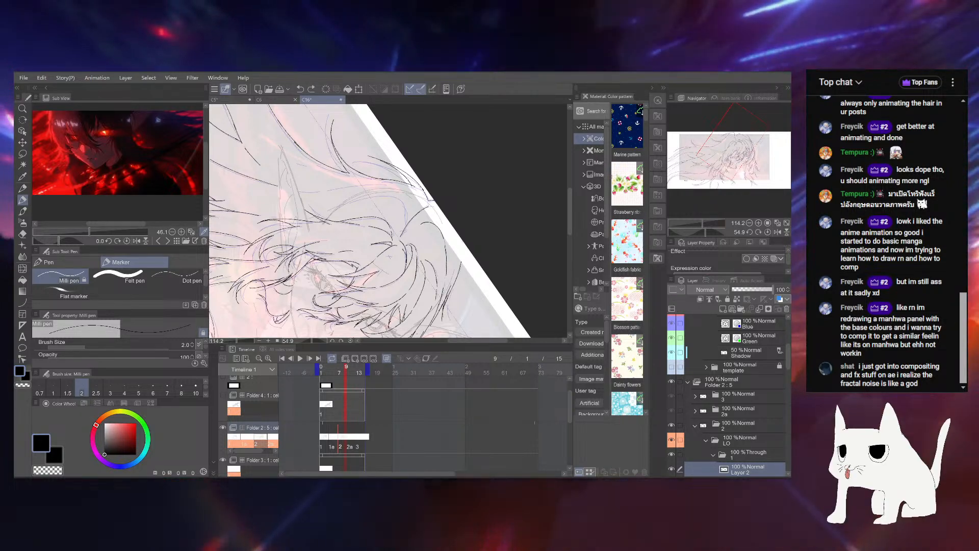
left_click_drag(459, 235, 465, 224)
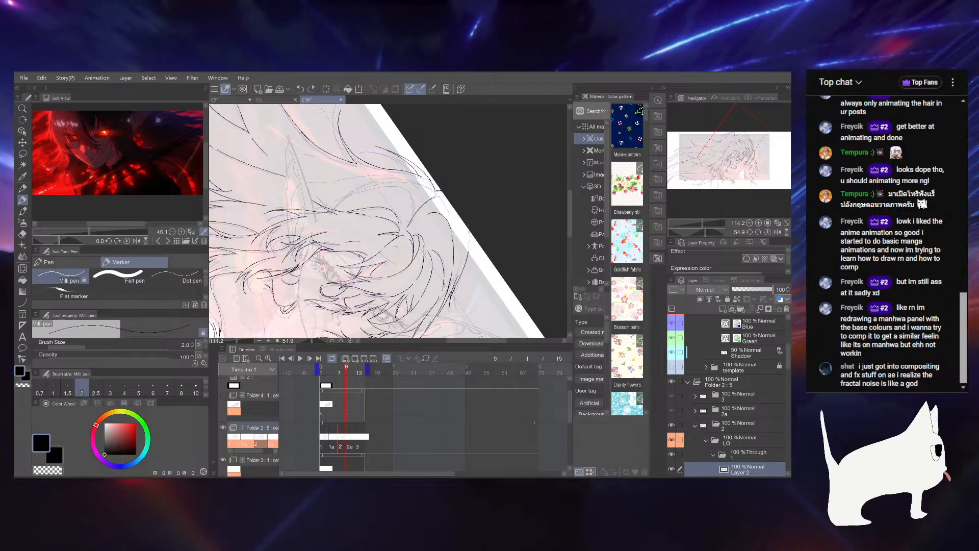
left_click_drag(470, 233, 452, 292)
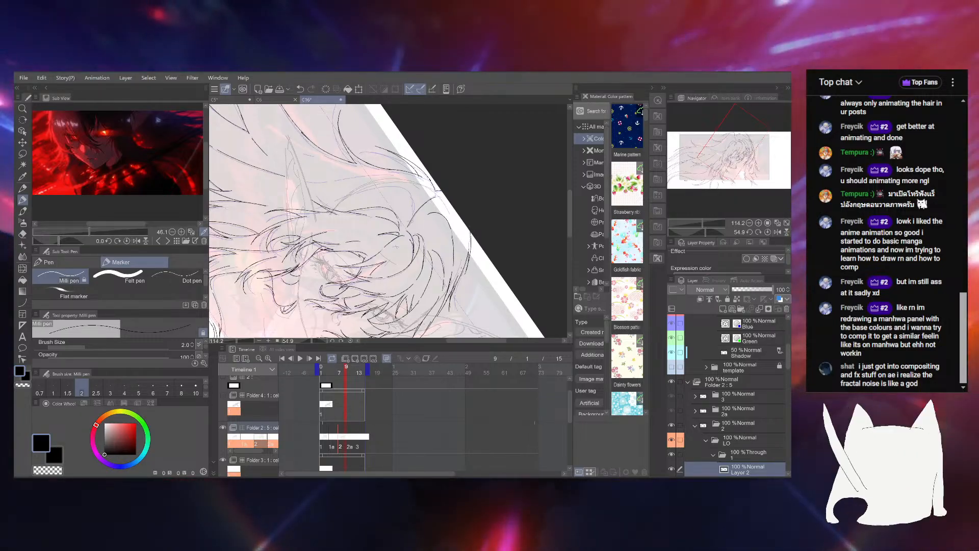
left_click_drag(492, 248, 492, 228)
key("ctrl+z")
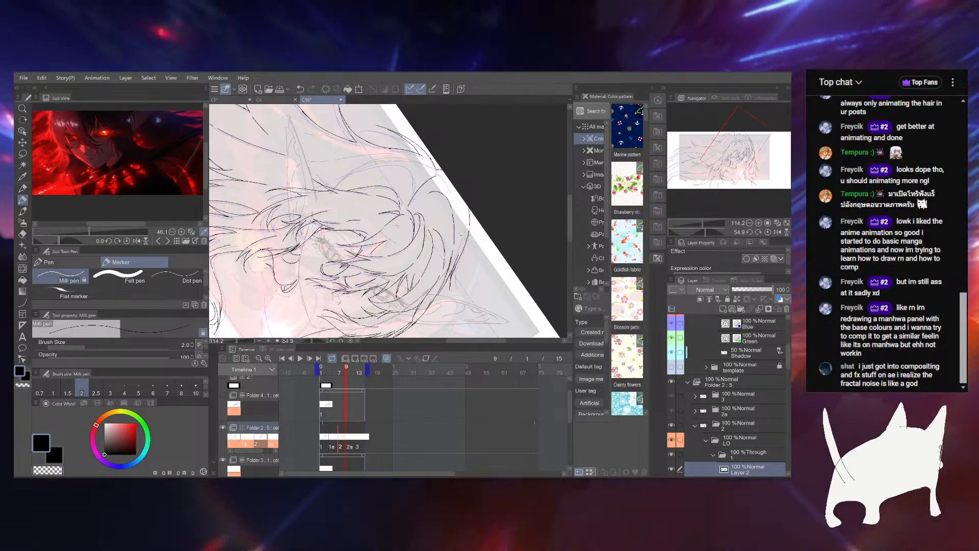
left_click_drag(697, 232, 687, 230)
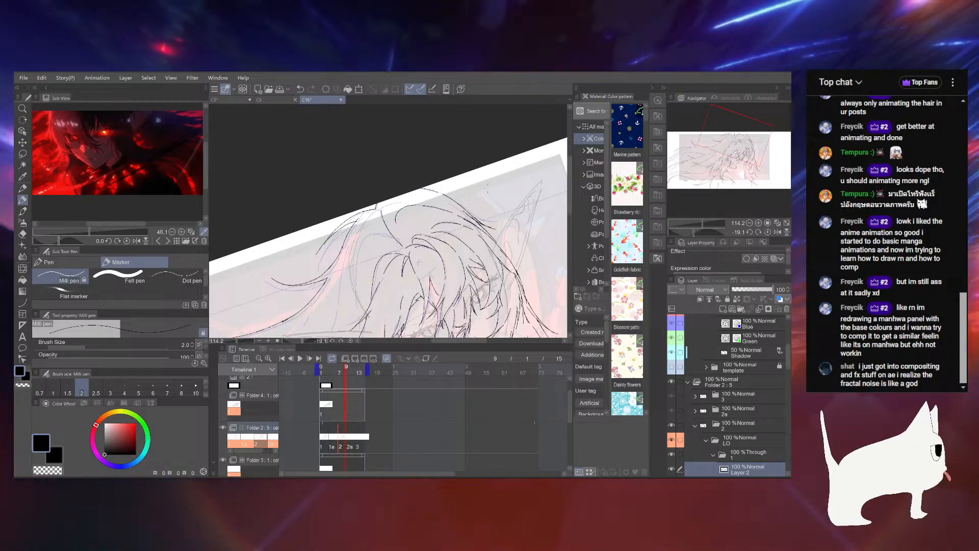
left_click_drag(490, 192, 427, 245)
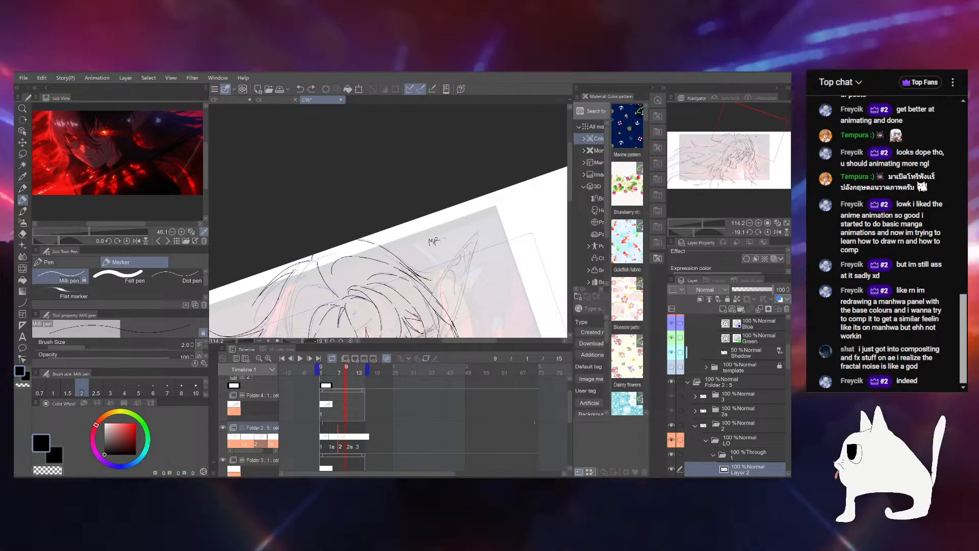
left_click(441, 244)
left_click_drag(448, 239, 459, 237)
left_click(461, 235)
left_click(464, 234)
left_click_drag(455, 236, 469, 233)
left_click_drag(469, 228, 475, 232)
left_click_drag(474, 226, 478, 231)
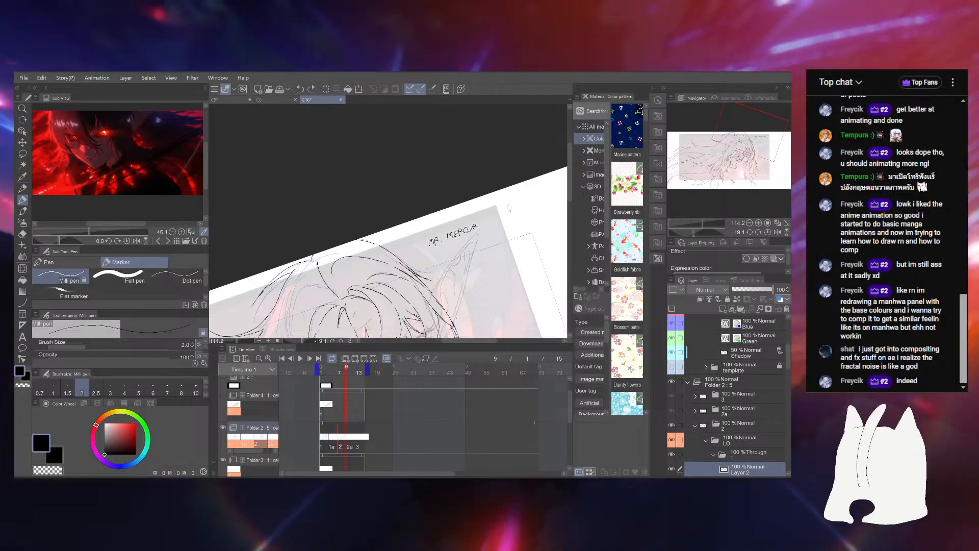
key("ctrl+z")
key("ctrl+z")
key("ctrl+z")
key("ctrl+z")
key("ctrl+z")
key("ctrl+z")
key("ctrl+z")
key("ctrl+z")
key("ctrl+z")
key("ctrl+z")
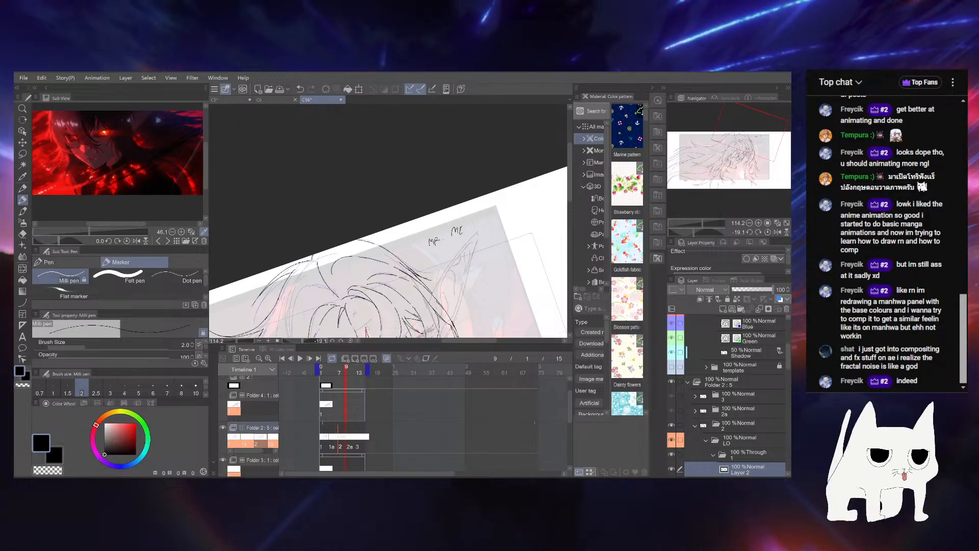
key("ctrl+z")
key("ctrl+z")
key("ctrl+z")
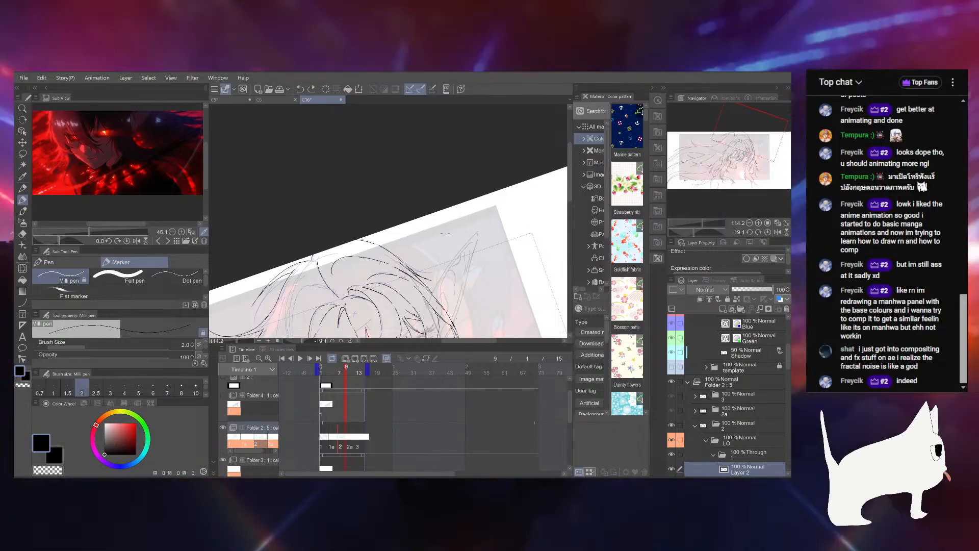
Examine the inked hair on cel 2 from the crown to the trailing strands at different zoom levels and canvas rotations
left_click_drag(377, 298, 453, 225)
left_click_drag(369, 235, 368, 254)
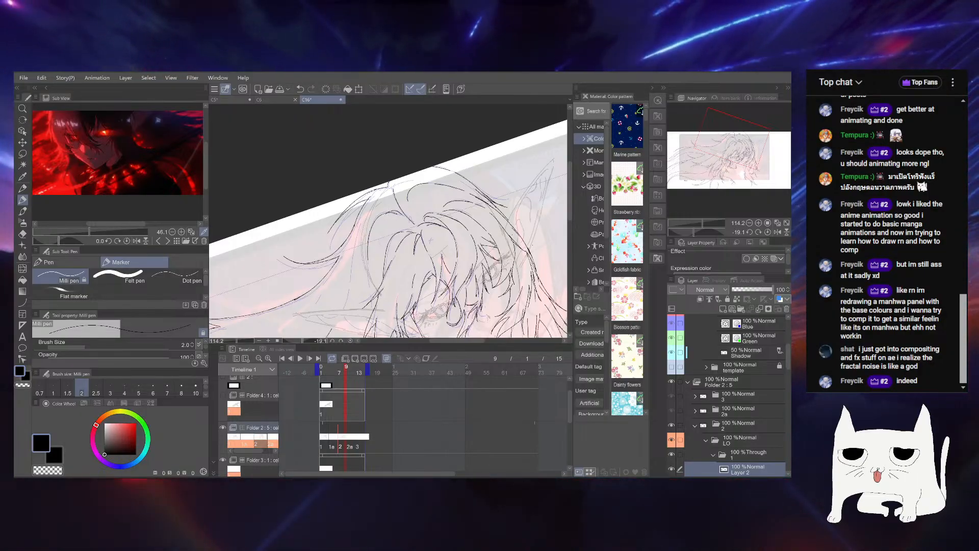
key("ctrl+z")
mouse_move(373, 261)
left_mouse_down()
mouse_move(391, 207)
mouse_move(385, 236)
left_mouse_up()
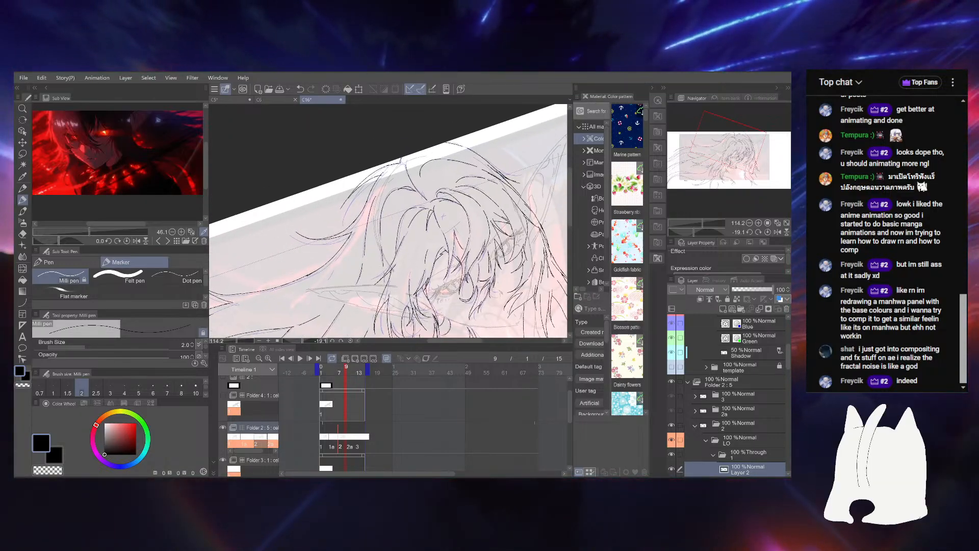
left_click_drag(383, 286, 407, 145)
left_click_drag(702, 223, 698, 222)
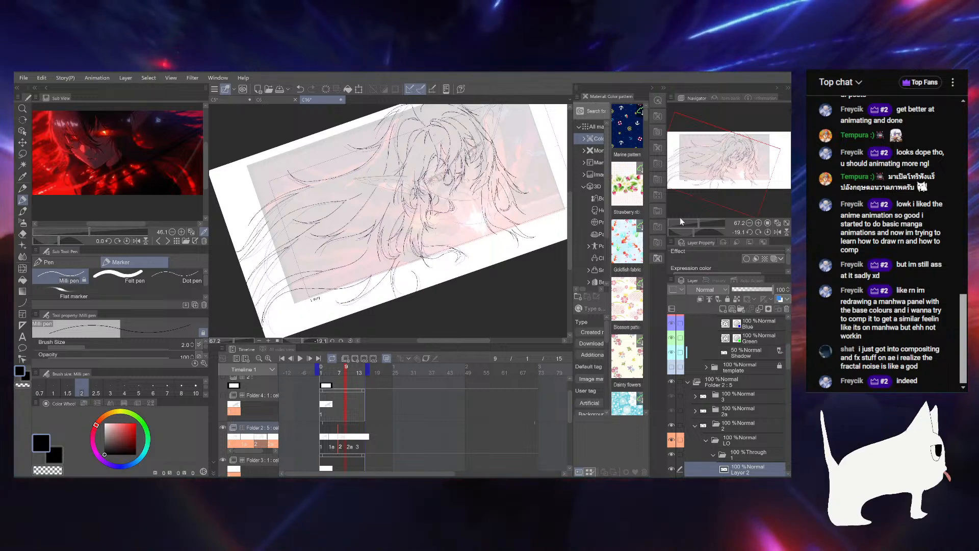
left_click_drag(403, 197, 378, 260)
left_click_drag(693, 232, 698, 232)
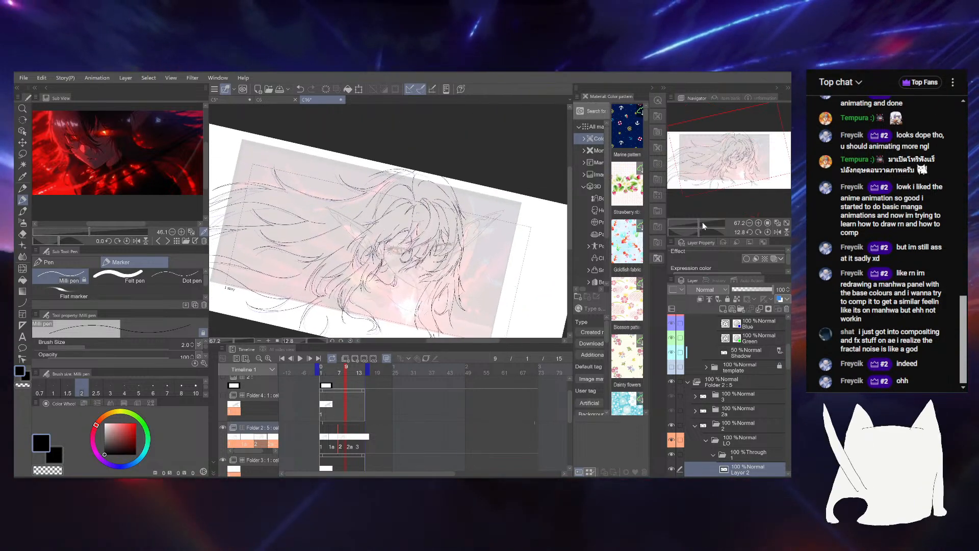
left_click(703, 222)
mouse_move(403, 204)
left_mouse_down()
mouse_move(384, 214)
mouse_move(388, 199)
left_mouse_up()
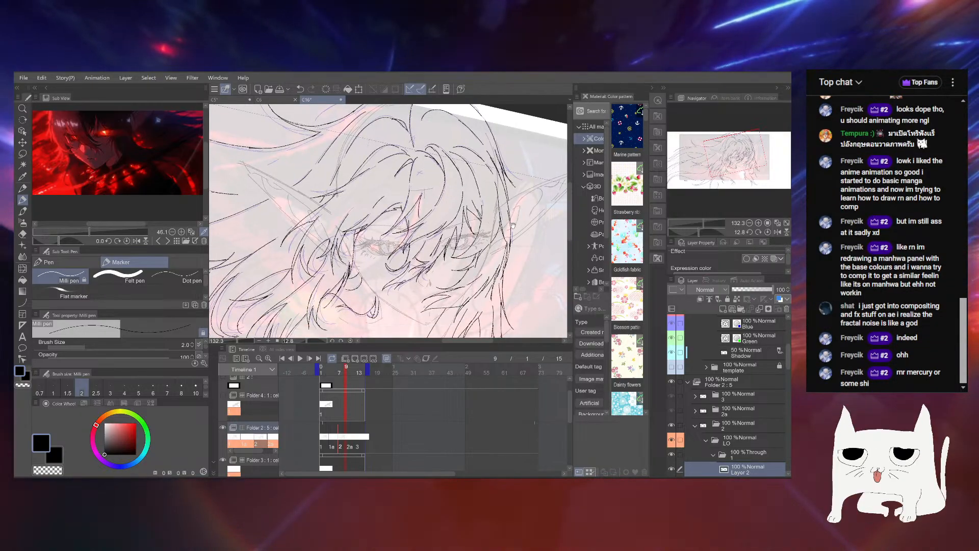
left_click_drag(513, 225, 414, 219)
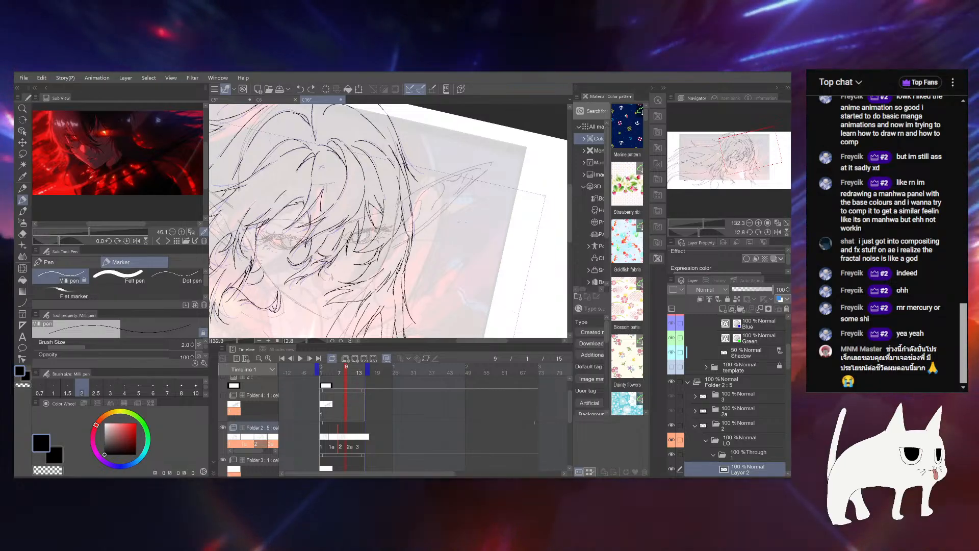
left_click_drag(474, 223, 475, 226)
left_click_drag(478, 217, 481, 226)
left_click_drag(488, 223, 490, 227)
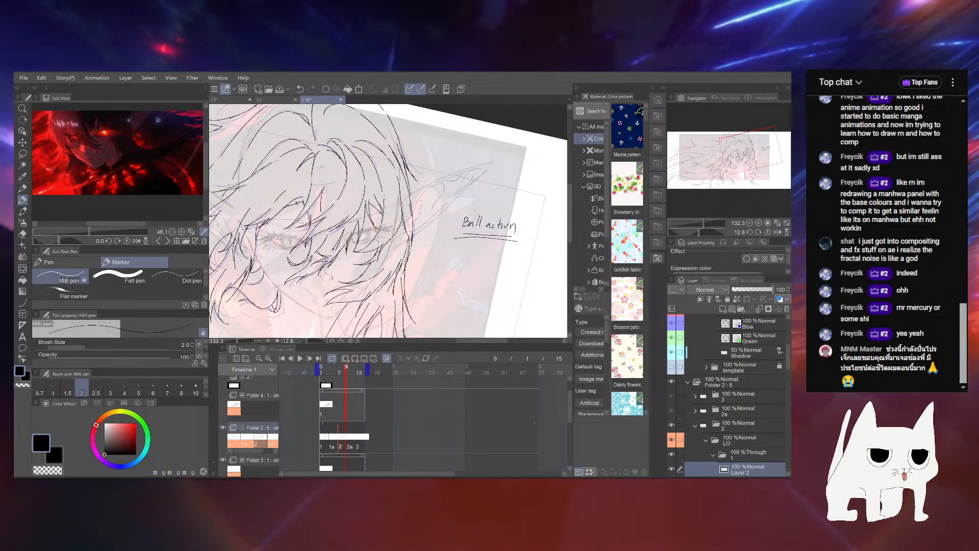
key("ctrl+z")
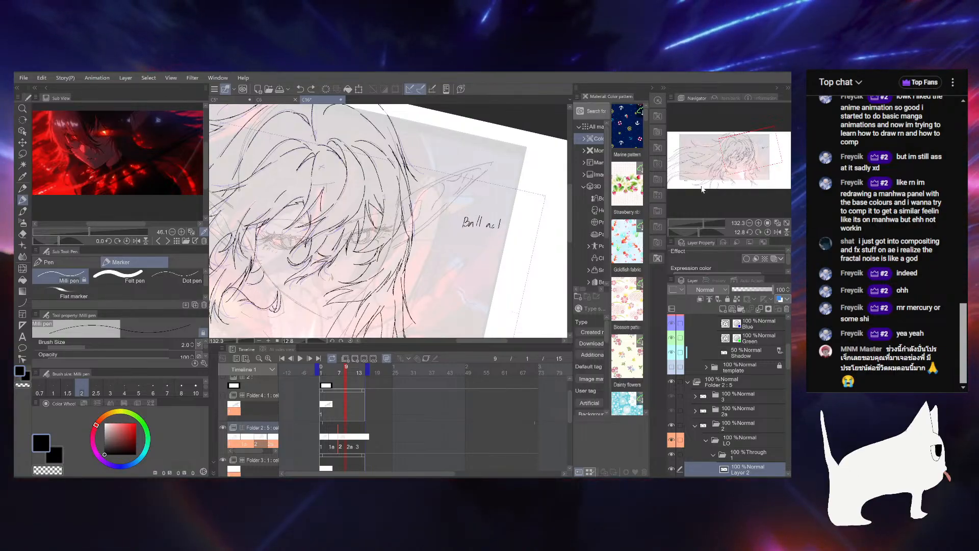
key("ctrl+z")
key("ctrl+z")
key("ctrl+z")
key("ctrl+z")
key("ctrl+z")
key("ctrl+z")
key("ctrl+z")
key("ctrl+z")
Save the file and check the lower hair strands on cel 2
left_click_drag(415, 247, 499, 238)
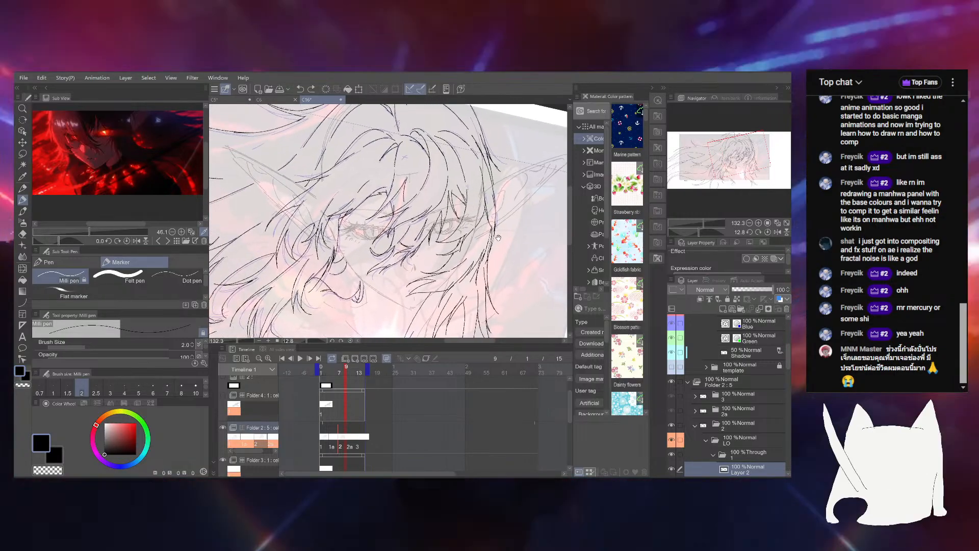
key("ctrl+s")
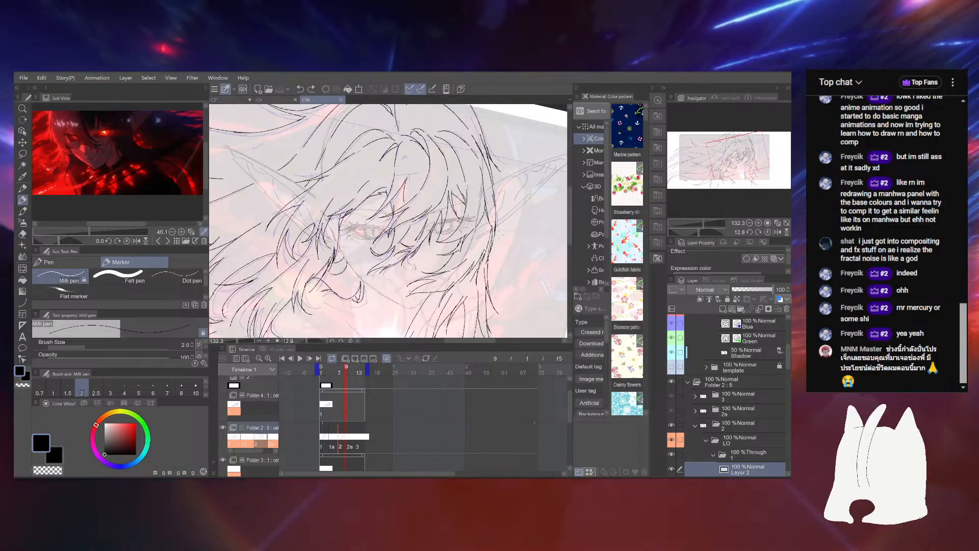
left_click_drag(704, 222, 705, 223)
left_click_drag(458, 309, 538, 202)
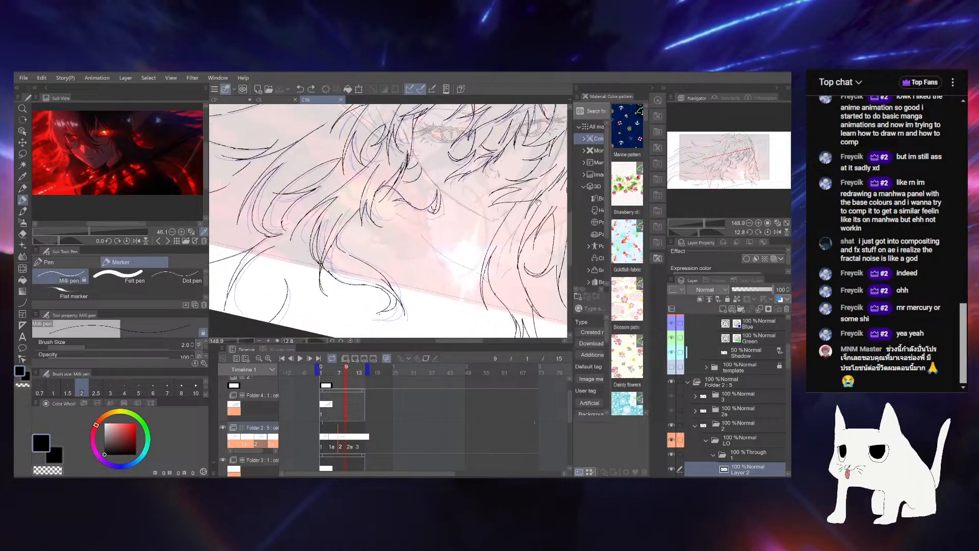
mouse_move(699, 222)
left_mouse_down()
mouse_move(689, 231)
mouse_move(700, 223)
left_mouse_up()
left_click_drag(464, 149, 397, 199)
Reset the canvas rotation and copy the inked hair layer, Layer 4, of cel 1 on frame 1
mouse_move(345, 373)
left_mouse_down()
mouse_move(326, 374)
mouse_move(360, 377)
left_mouse_up()
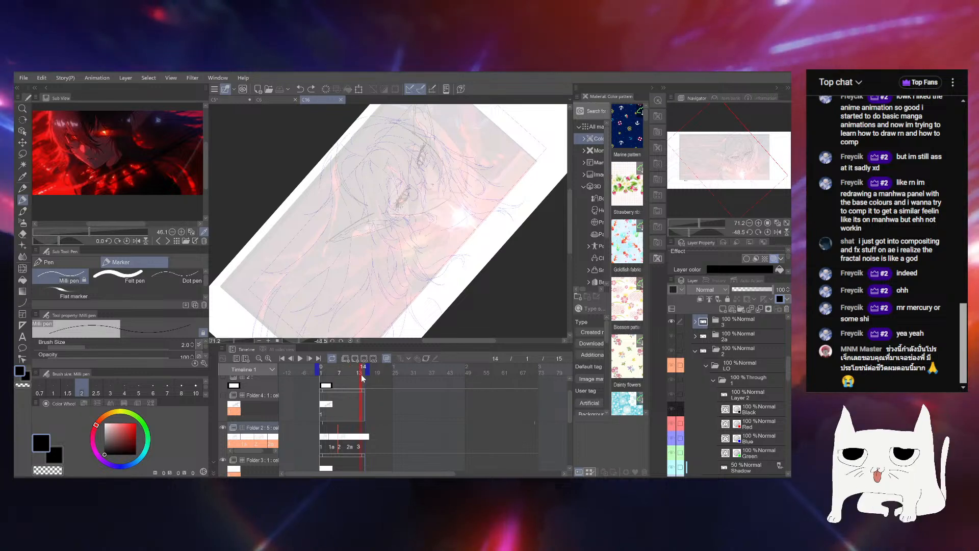
mouse_move(388, 209)
left_mouse_down()
mouse_move(379, 230)
mouse_move(388, 220)
left_mouse_up()
left_click(768, 232)
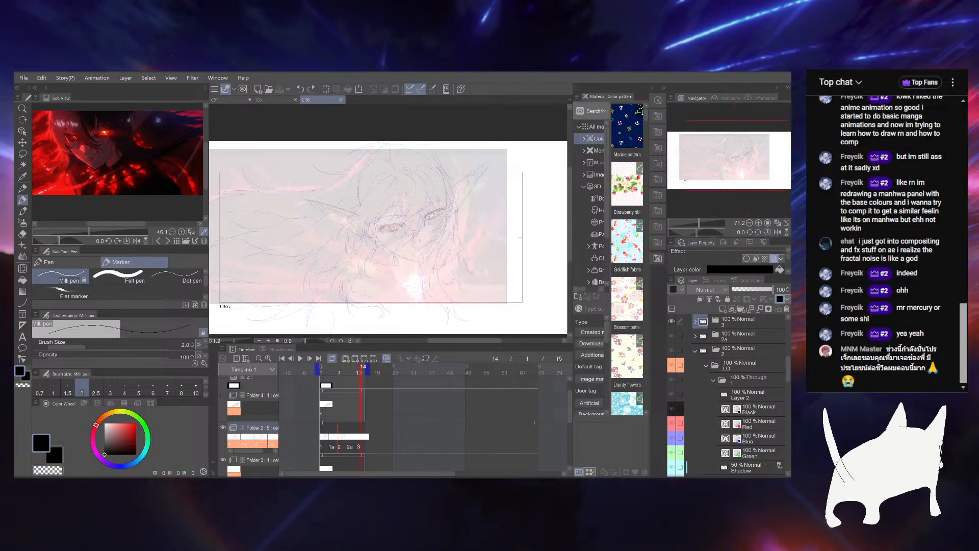
left_click(768, 222)
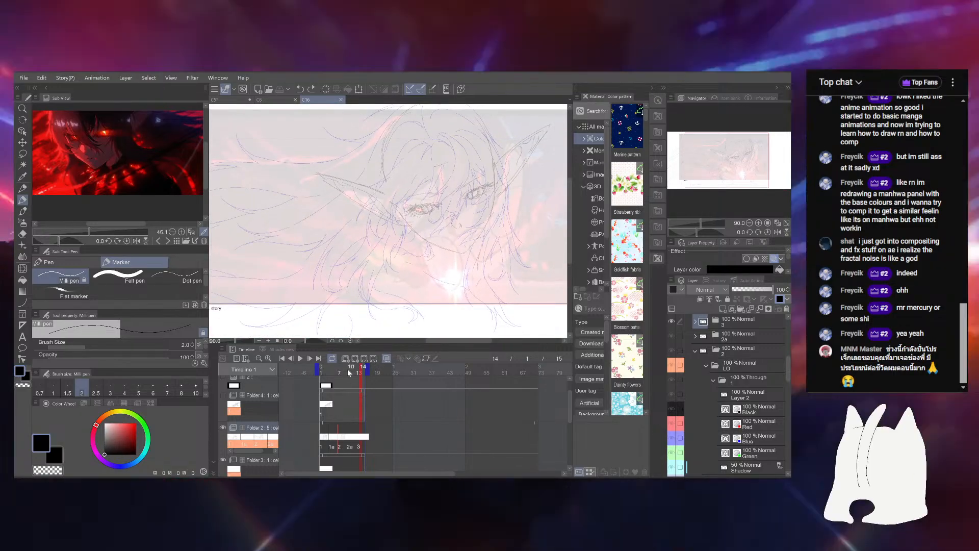
left_click(322, 369)
scroll(686, 395, "down", 2)
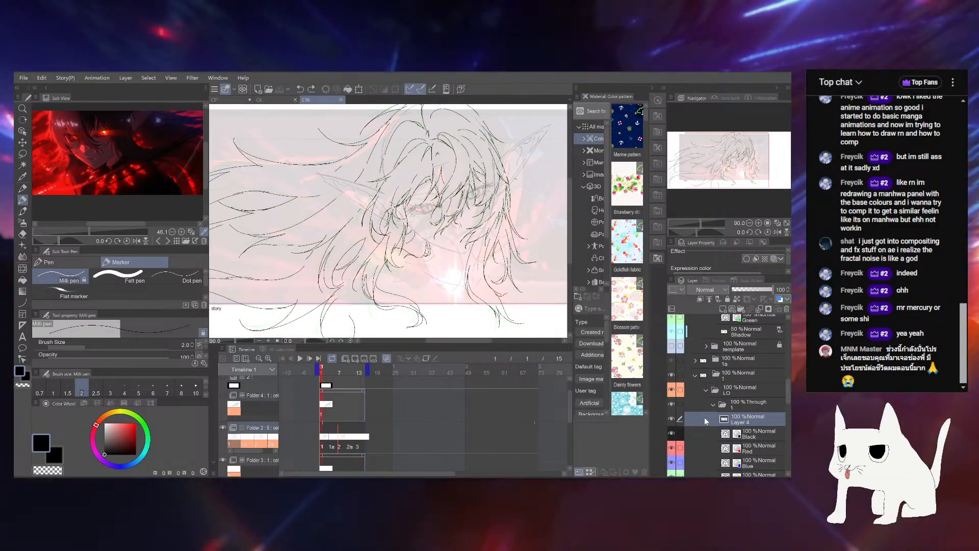
Paste the copied hair layer above the Black layer in folder 1 of cel 3's LO folder and set its opacity to 40%
left_click(359, 447)
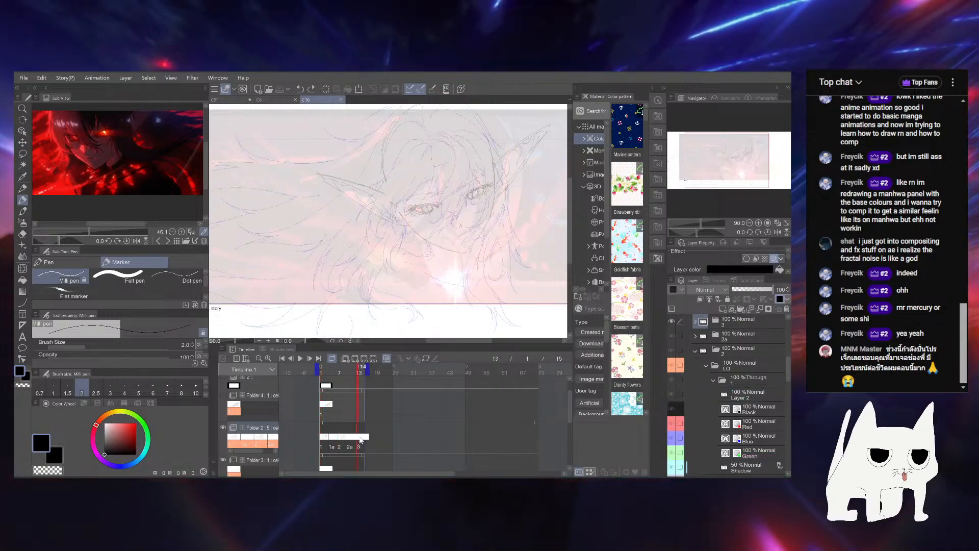
left_click(695, 384)
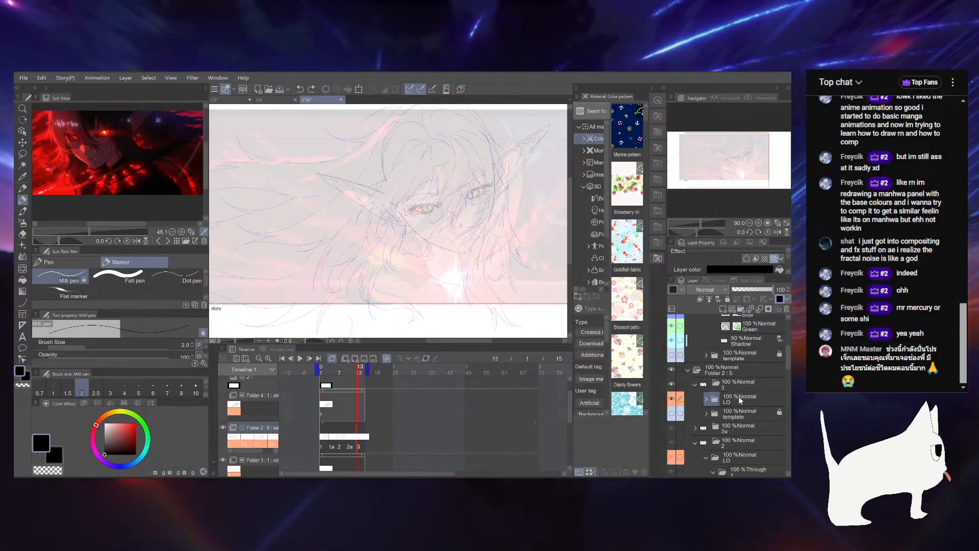
left_click(739, 415)
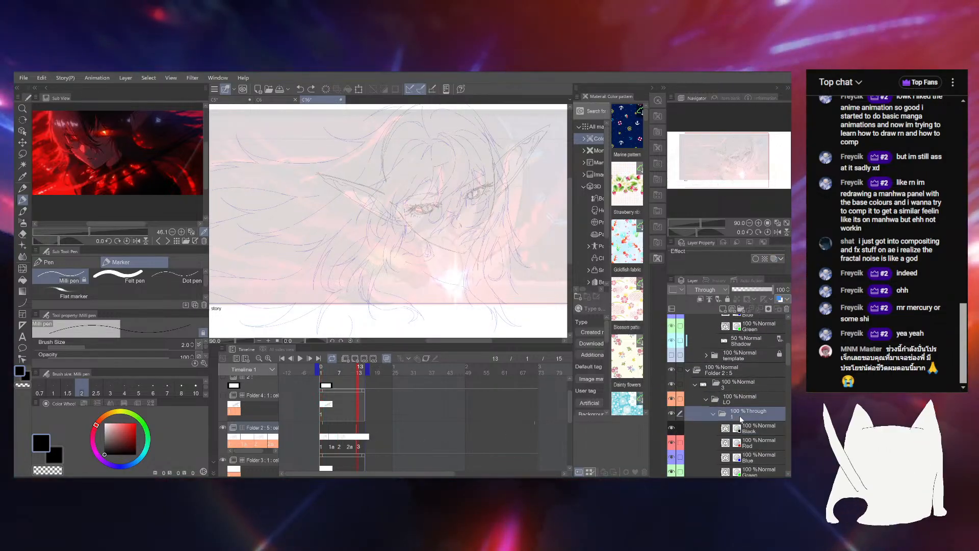
key("ctrl+v")
left_click_drag(744, 428, 743, 414)
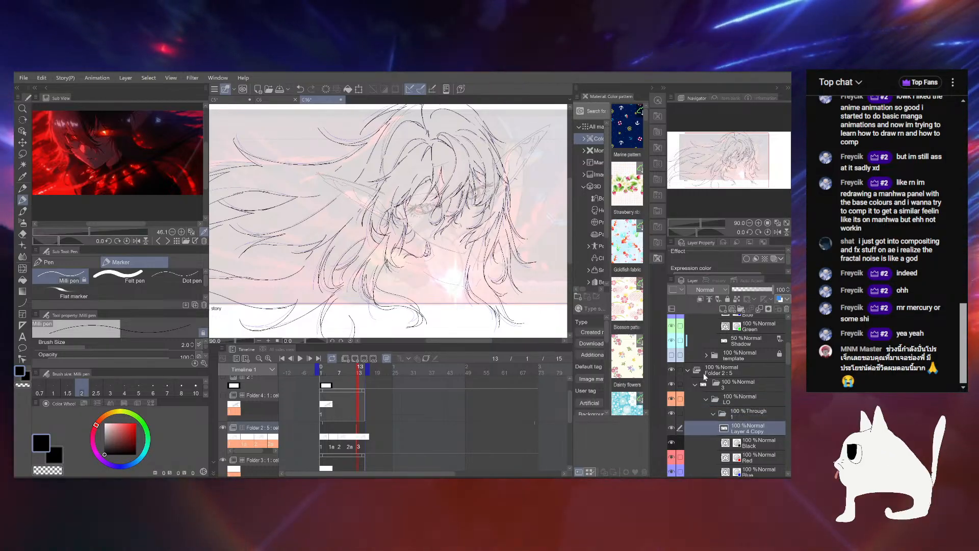
scroll(414, 238, "down", 2)
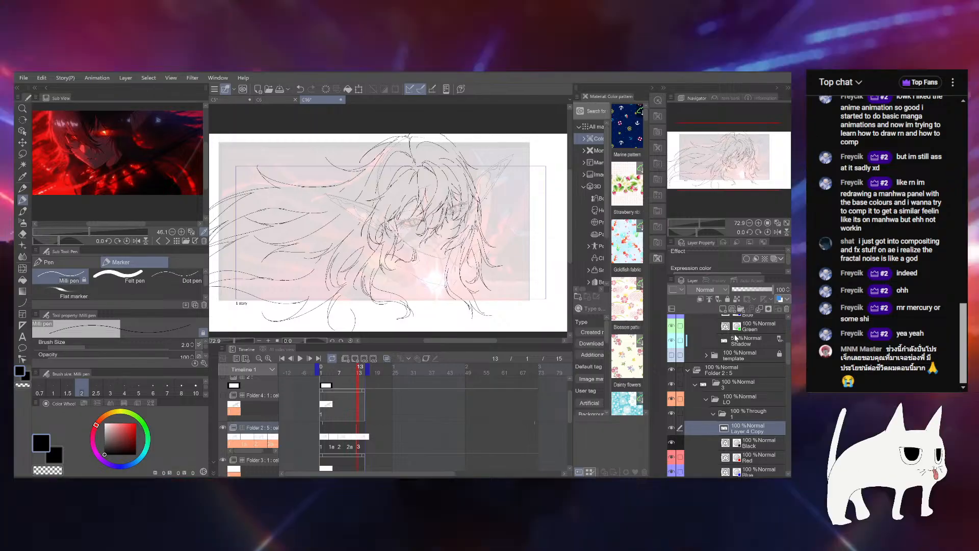
left_click(749, 290)
left_click_drag(370, 323, 374, 315)
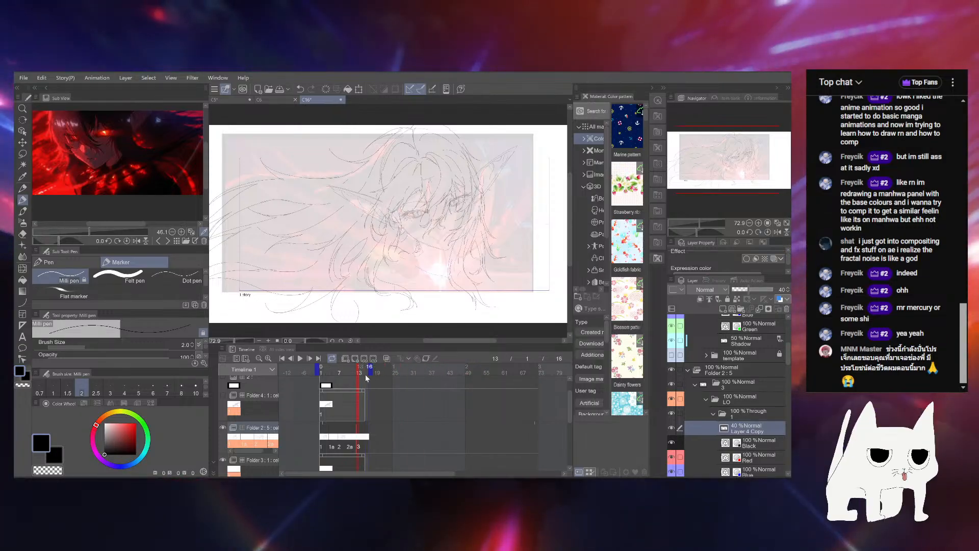
left_click_drag(367, 367, 372, 367)
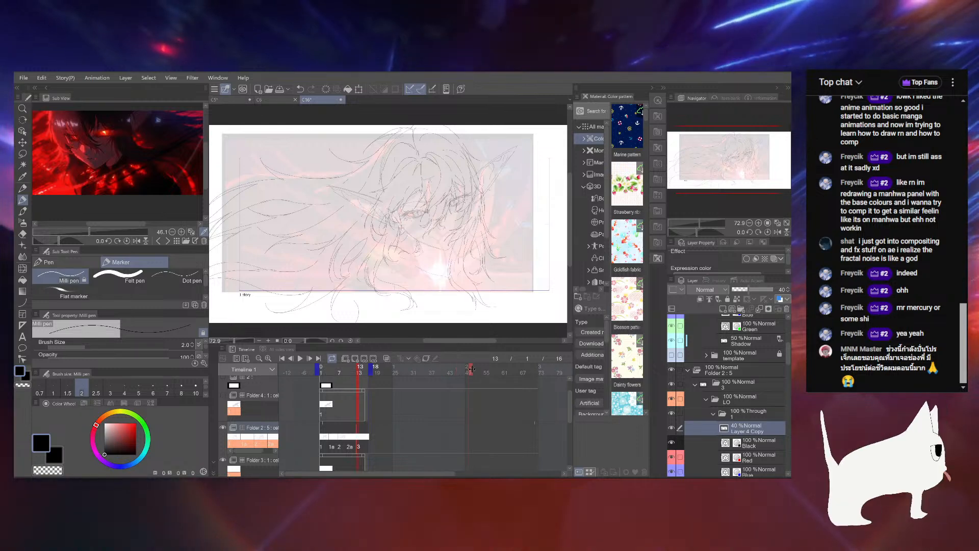
left_click_drag(472, 369, 470, 368)
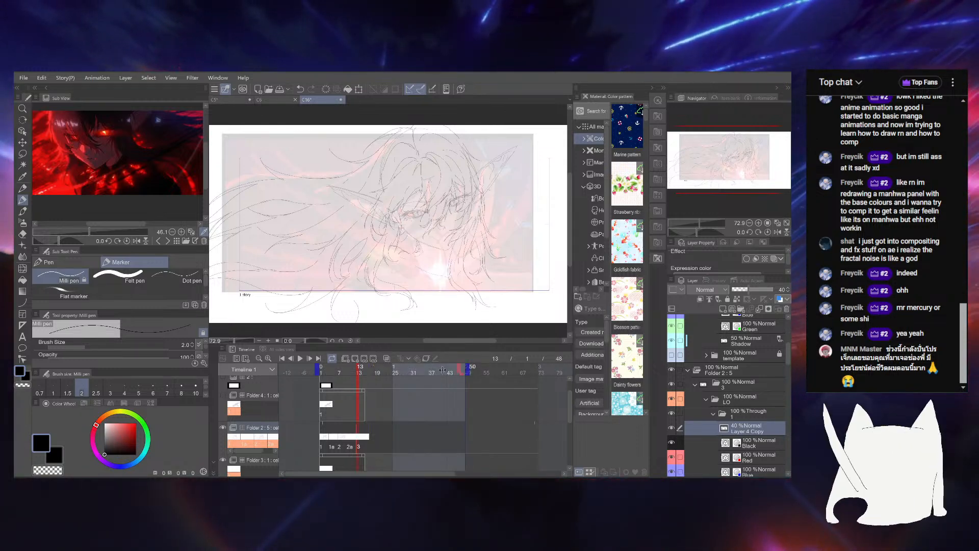
left_click_drag(370, 375, 369, 375)
Add a new layer above the faded hair copy in cel 3 at frame 14
scroll(442, 245, "up", 5)
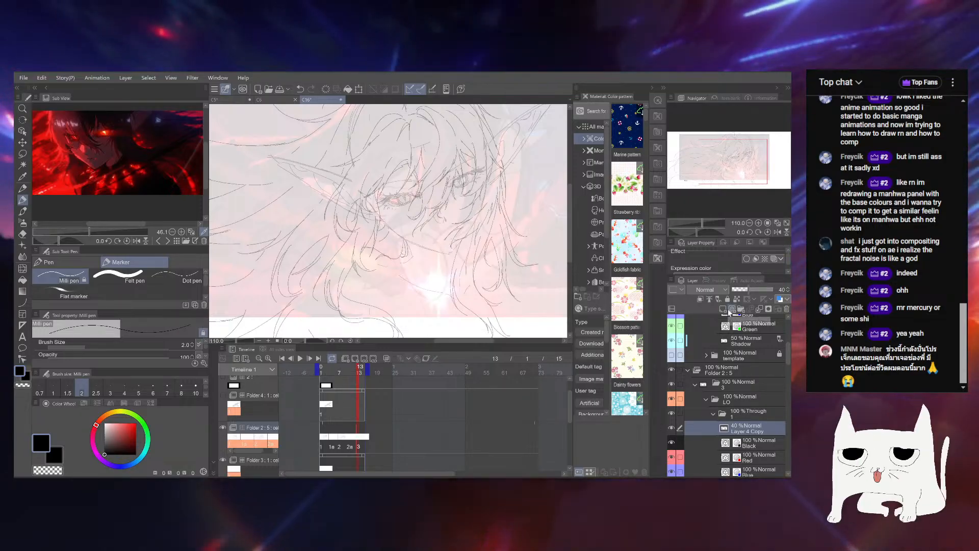
mouse_move(354, 372)
left_mouse_down()
mouse_move(311, 381)
mouse_move(362, 375)
left_mouse_up()
scroll(737, 336, "up", 2)
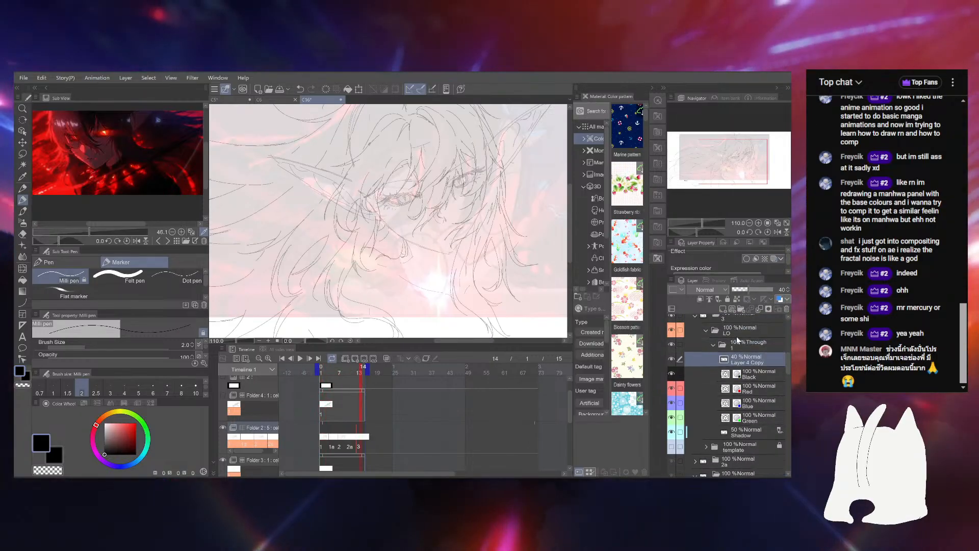
left_click(671, 360)
left_click(671, 360)
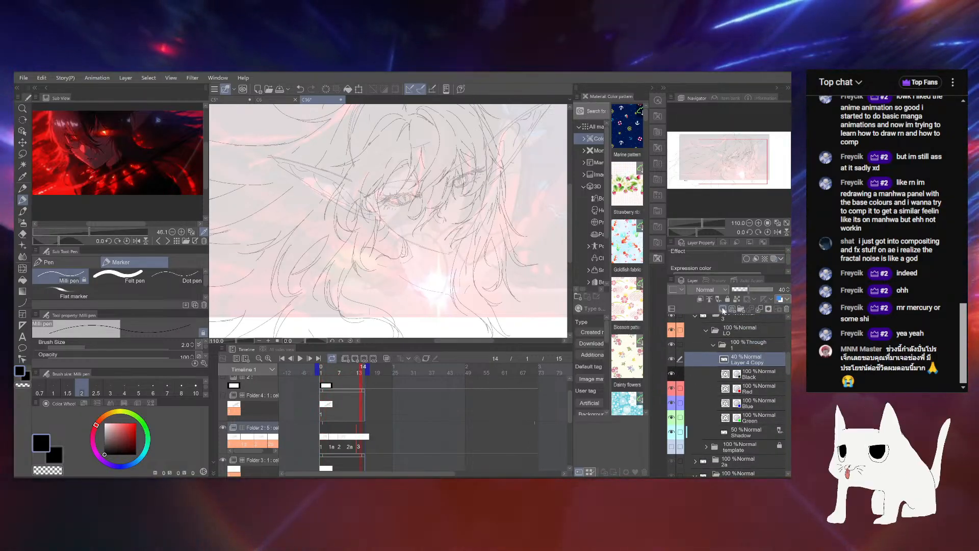
left_click(723, 310)
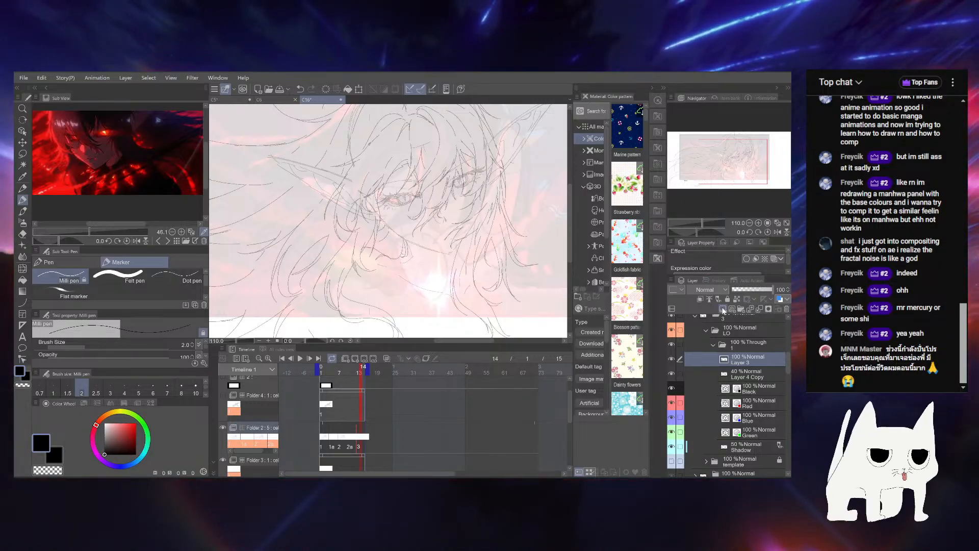
Examine the faded hair reference around the eyes and fringe on cel 3, scrubbing frames 13 to 15 on a rotated canvas
left_click(705, 223)
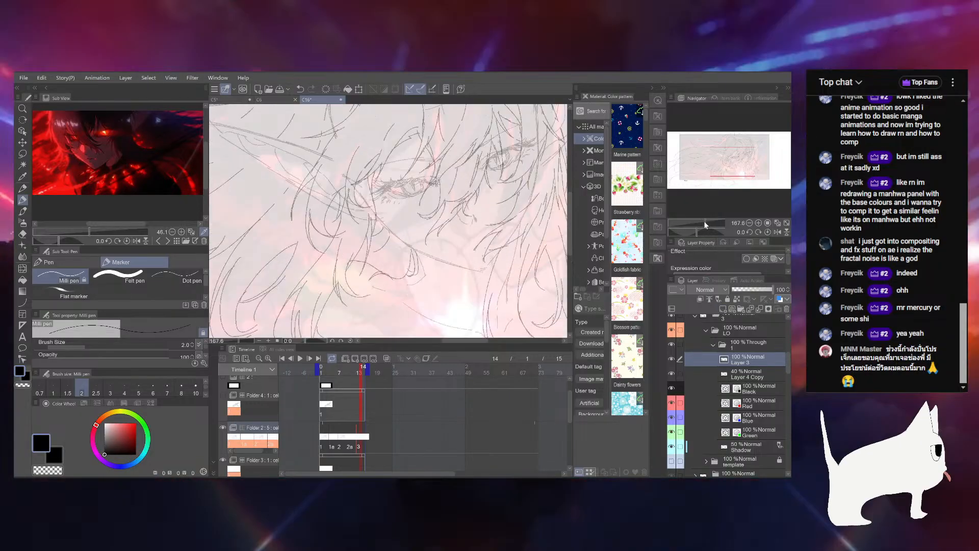
left_click_drag(408, 189, 377, 278)
left_click_drag(697, 231, 697, 232)
left_click_drag(735, 151, 732, 148)
left_click_drag(698, 232, 724, 230)
left_click_drag(460, 237, 503, 300)
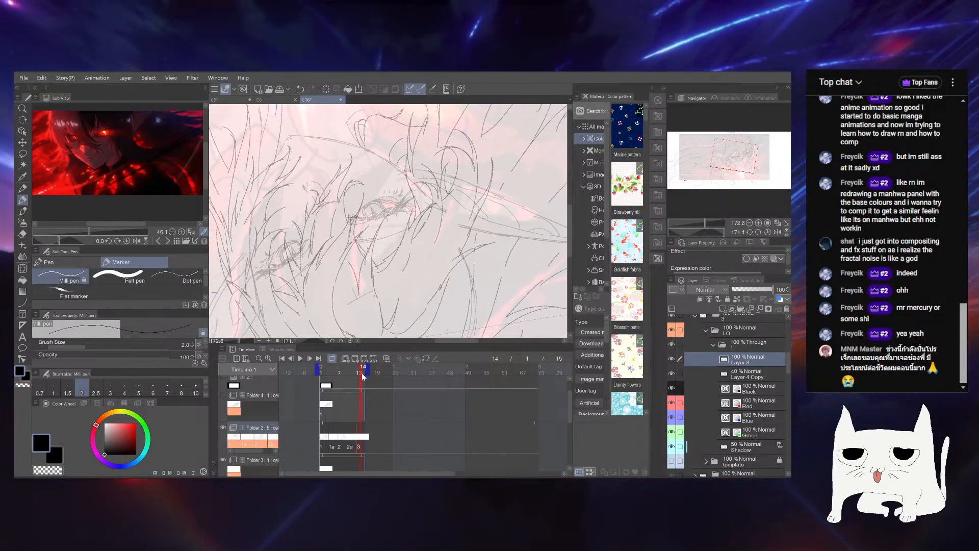
mouse_move(362, 376)
left_mouse_down()
mouse_move(338, 371)
mouse_move(357, 374)
left_mouse_up()
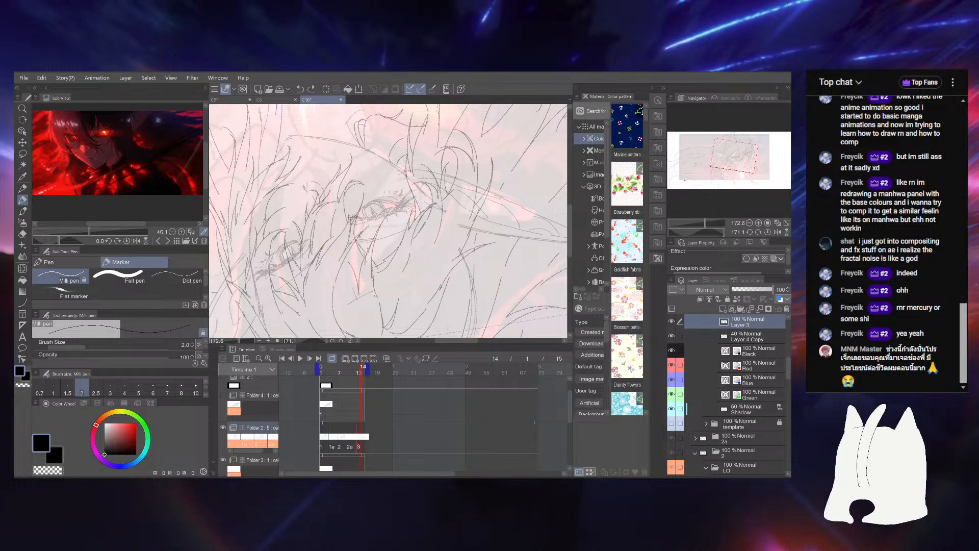
left_click_drag(721, 232, 689, 221)
mouse_move(357, 377)
left_mouse_down()
mouse_move(325, 372)
mouse_move(360, 375)
left_mouse_up()
mouse_move(700, 232)
left_mouse_down()
mouse_move(719, 226)
mouse_move(687, 230)
left_mouse_up()
mouse_move(355, 376)
left_mouse_down()
mouse_move(336, 378)
mouse_move(338, 387)
mouse_move(365, 392)
left_mouse_up()
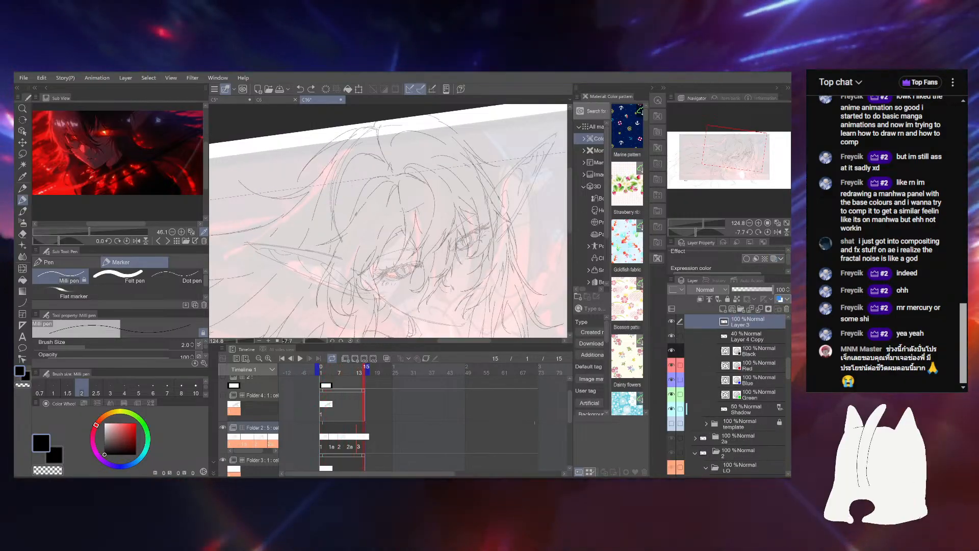
Start inking the central fringe strand above the near eye on cel 3's new layer, undoing the first attempt and redrawing its hooked tip
left_click_drag(403, 213, 391, 266)
left_click_drag(405, 229, 397, 263)
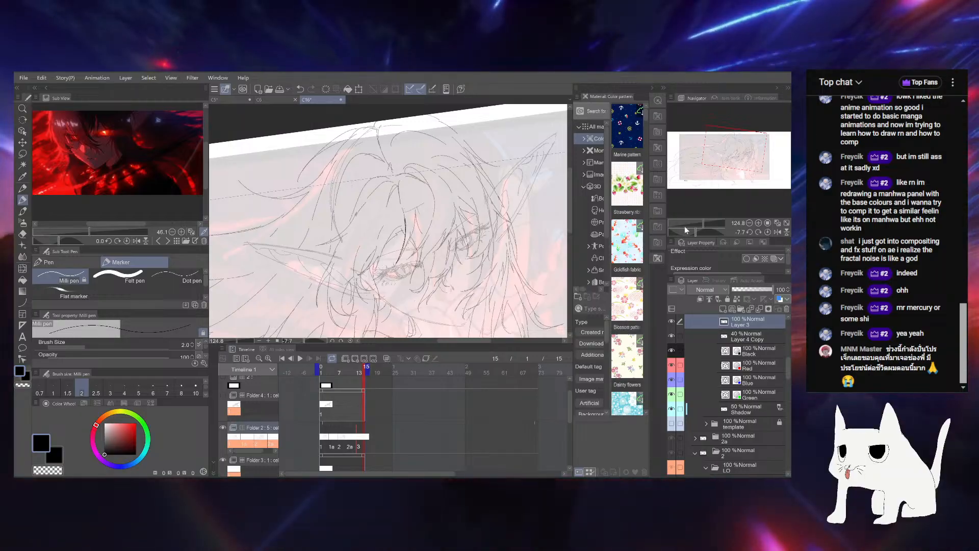
mouse_move(300, 211)
left_mouse_down()
mouse_move(436, 162)
mouse_move(478, 221)
left_mouse_up()
left_click_drag(478, 221, 483, 282)
key("ctrl+z")
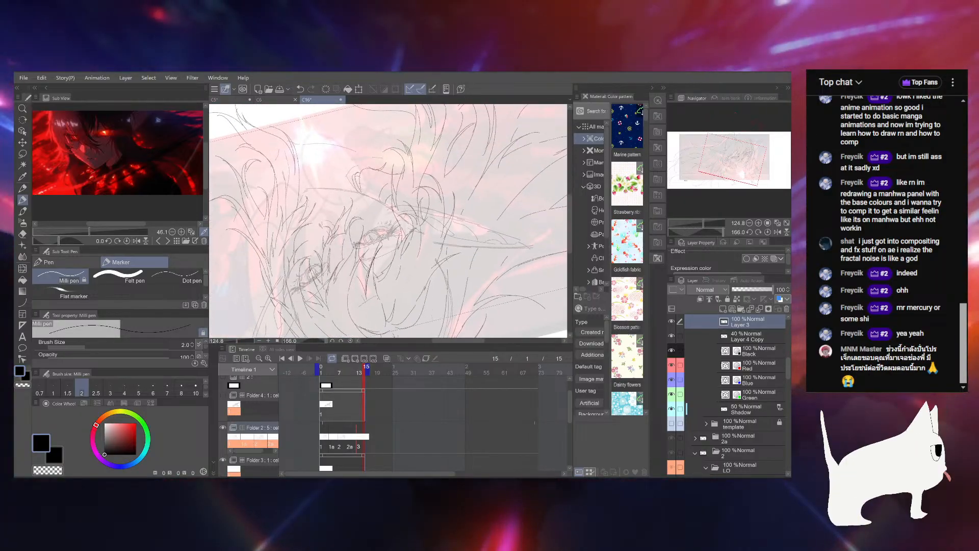
left_click_drag(384, 243, 374, 269)
left_click_drag(398, 229, 404, 221)
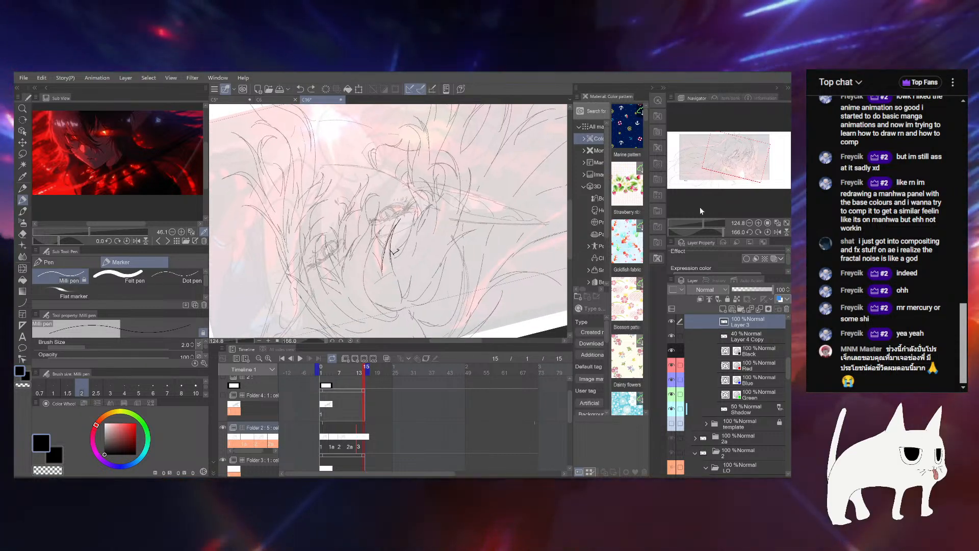
left_click_drag(722, 232, 691, 231)
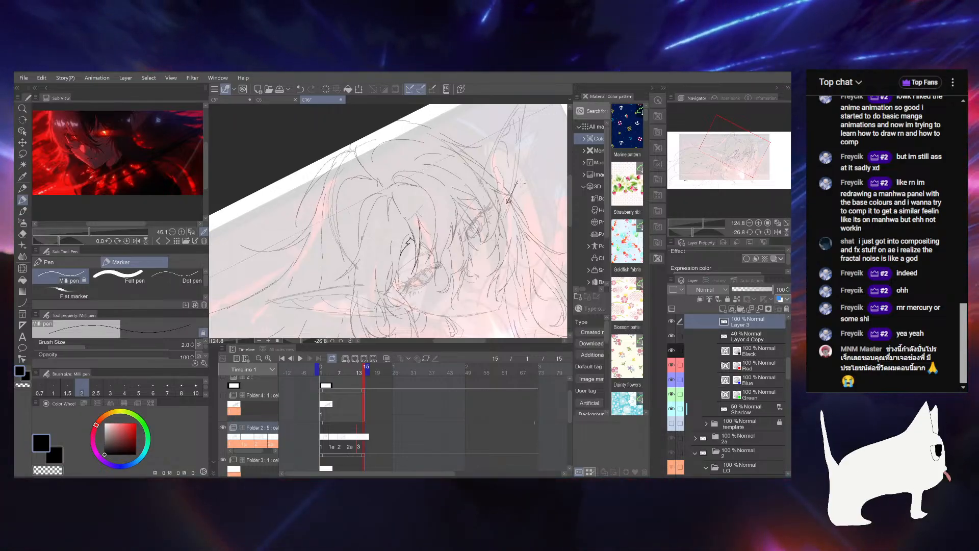
Undo the last strokes near the ear on cel 3 and check the hair drawing of cel 2 at frame 7
key("ctrl+z")
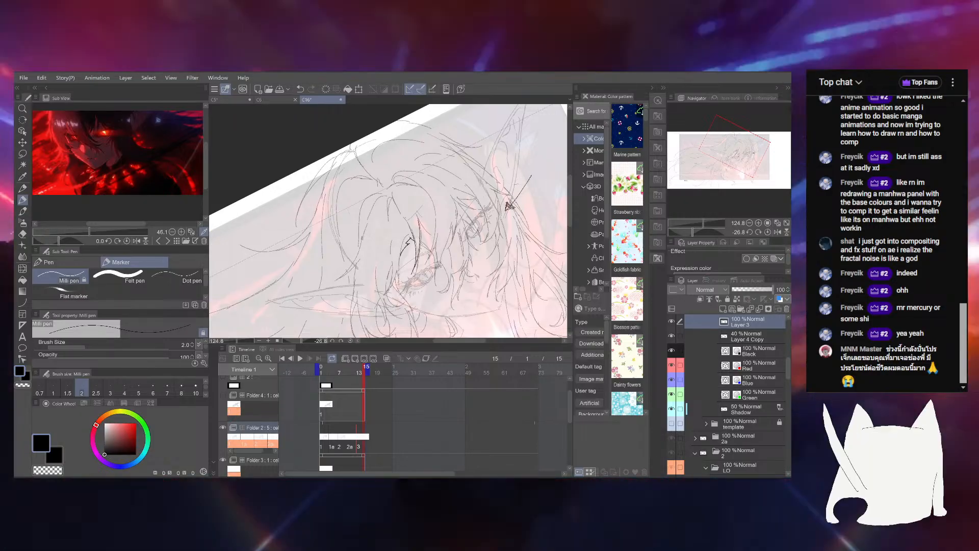
key("ctrl+z")
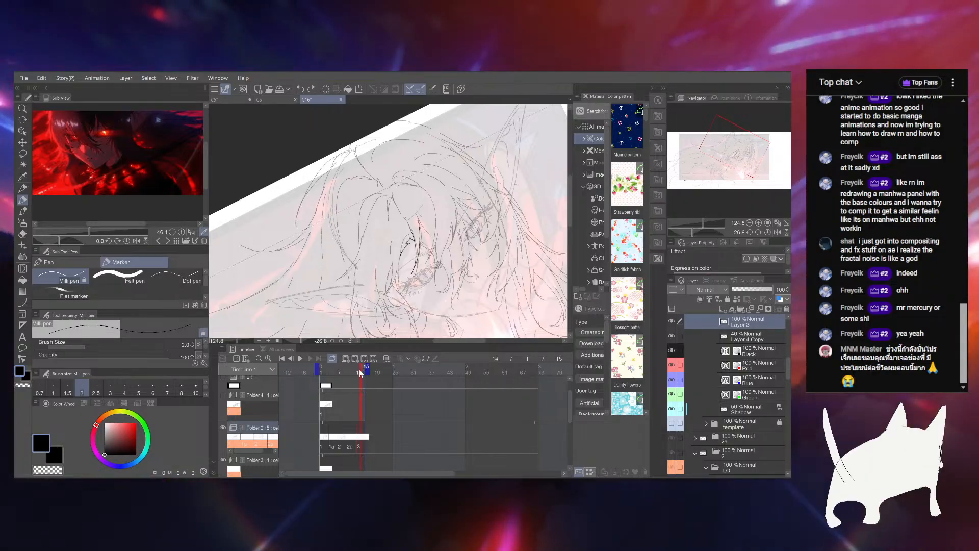
mouse_move(360, 373)
left_mouse_down()
mouse_move(322, 373)
mouse_move(337, 377)
left_mouse_up()
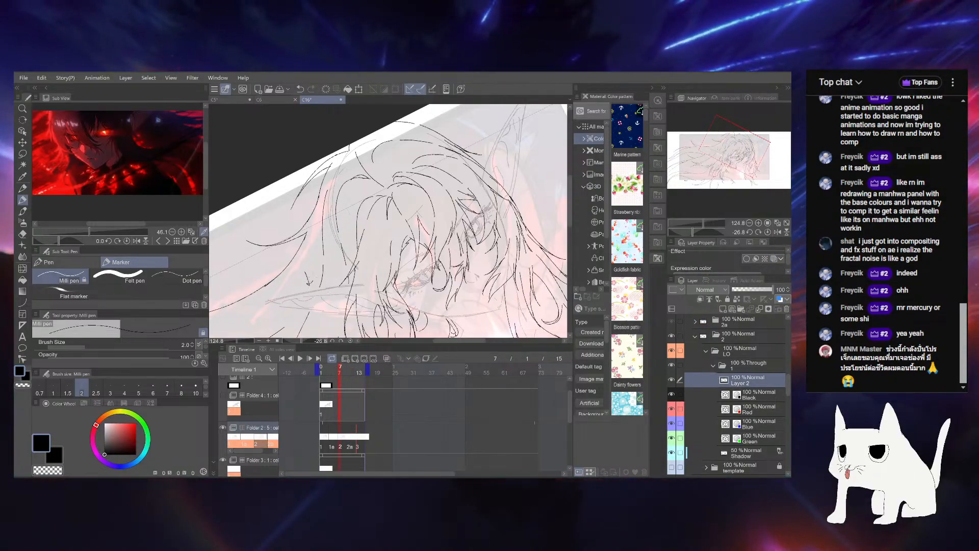
left_click_drag(418, 204, 367, 247)
mouse_move(498, 168)
left_mouse_down()
mouse_move(479, 186)
mouse_move(496, 140)
left_mouse_up()
key("ctrl+z")
key("ctrl+z")
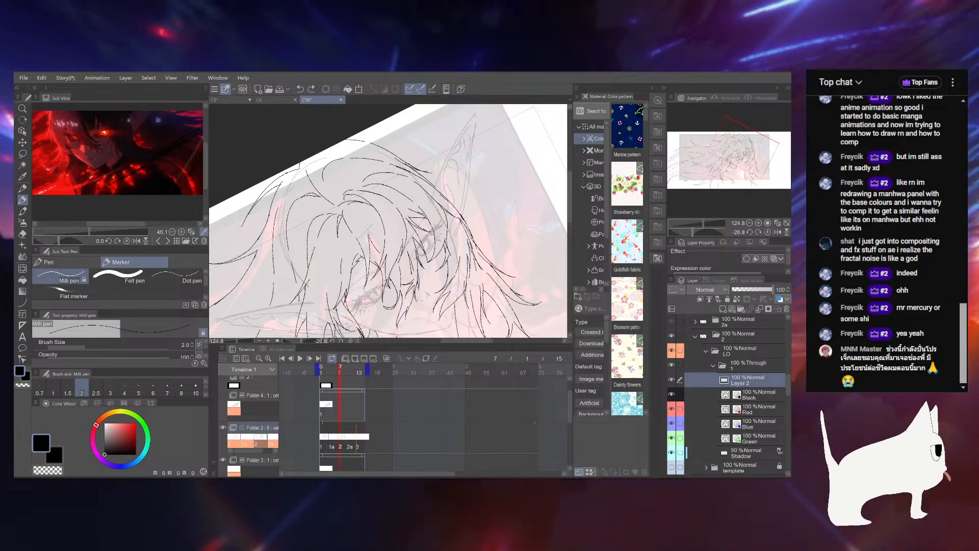
key("ctrl+z")
key("ctrl+z")
left_click_drag(463, 217, 474, 195)
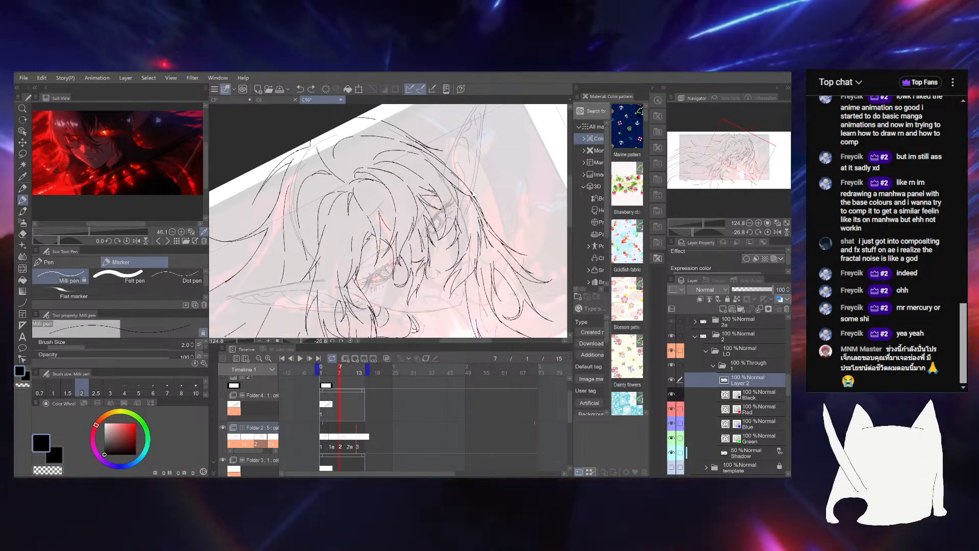
Return to cel 3 at frame 14, draw the pointed fringe strands between the eyes on Layer 3, and save the file
left_click(361, 368)
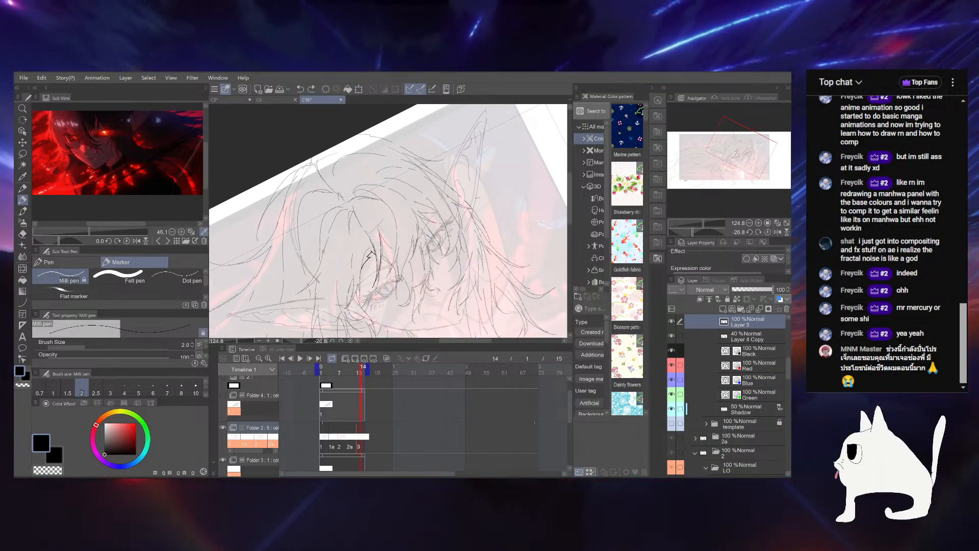
left_click_drag(696, 233, 697, 232)
left_click_drag(702, 223, 704, 221)
left_click_drag(377, 240, 409, 246)
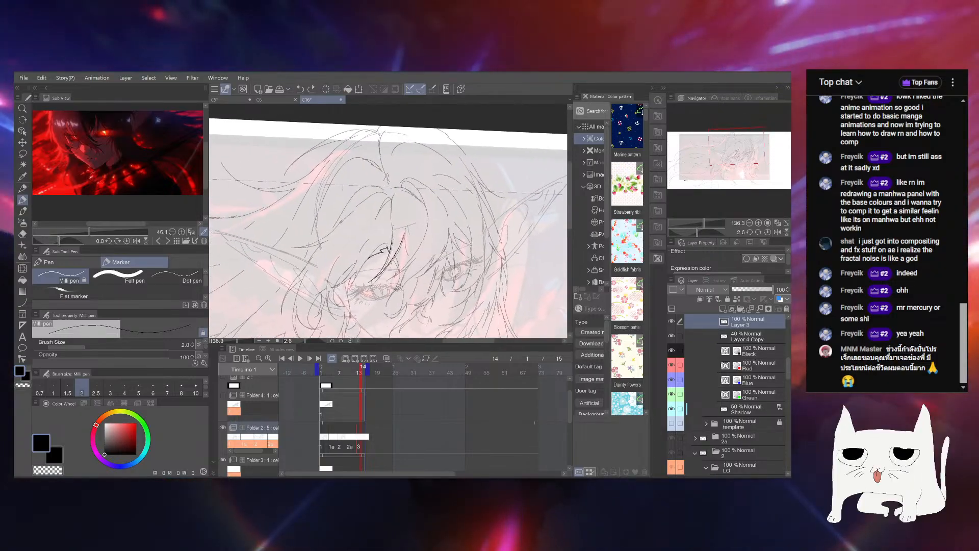
left_click_drag(695, 230, 687, 230)
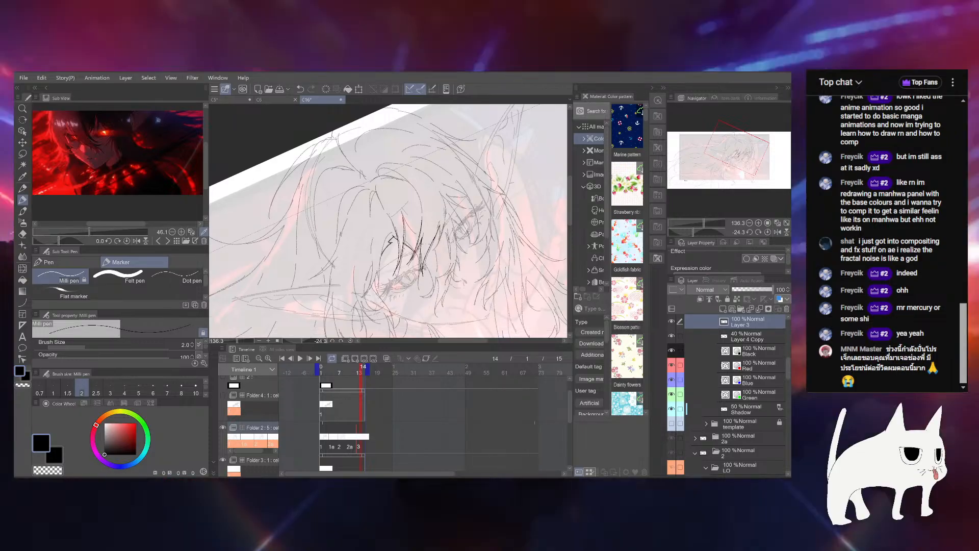
key("ctrl+s")
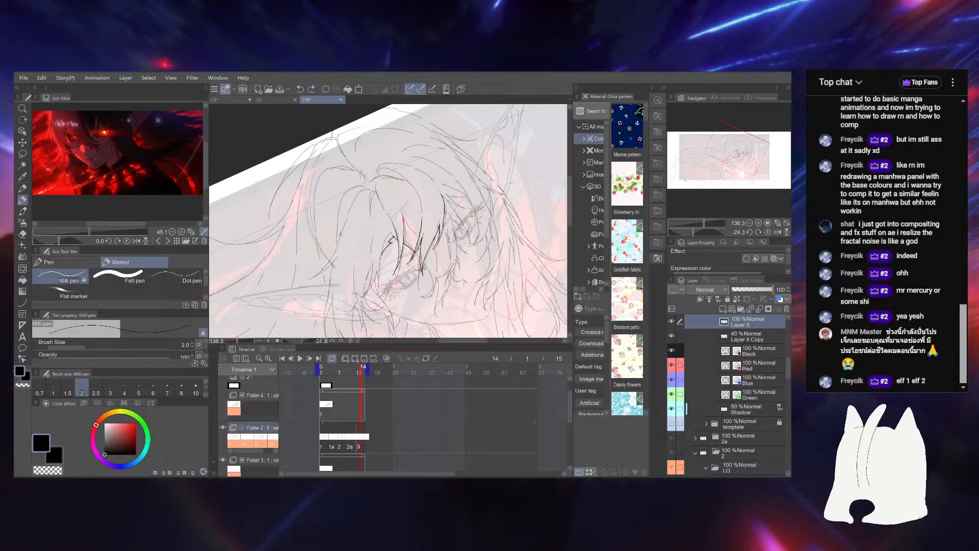
Draw the curled fringe lock hanging between the eyes on Layer 3 of cel 3
left_click_drag(393, 239, 380, 245)
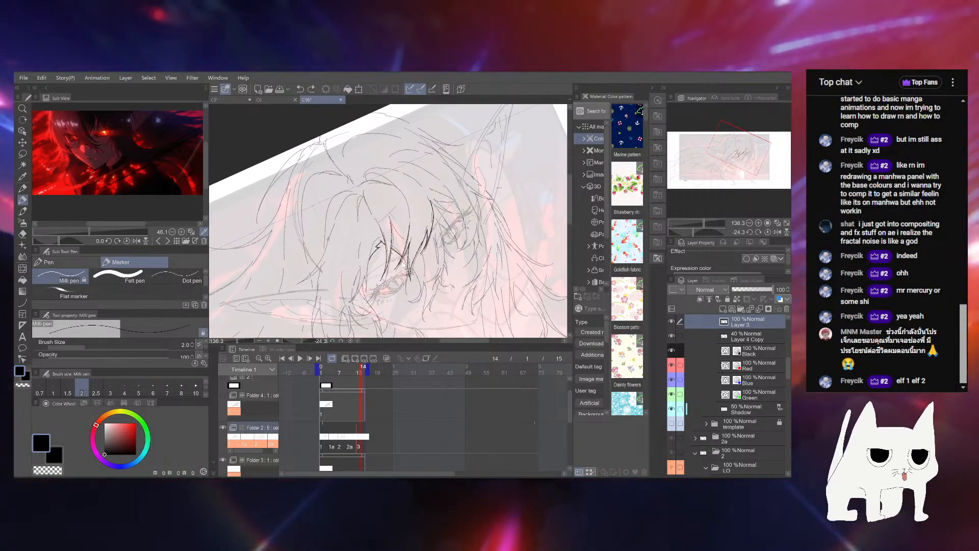
left_click_drag(396, 249, 404, 293)
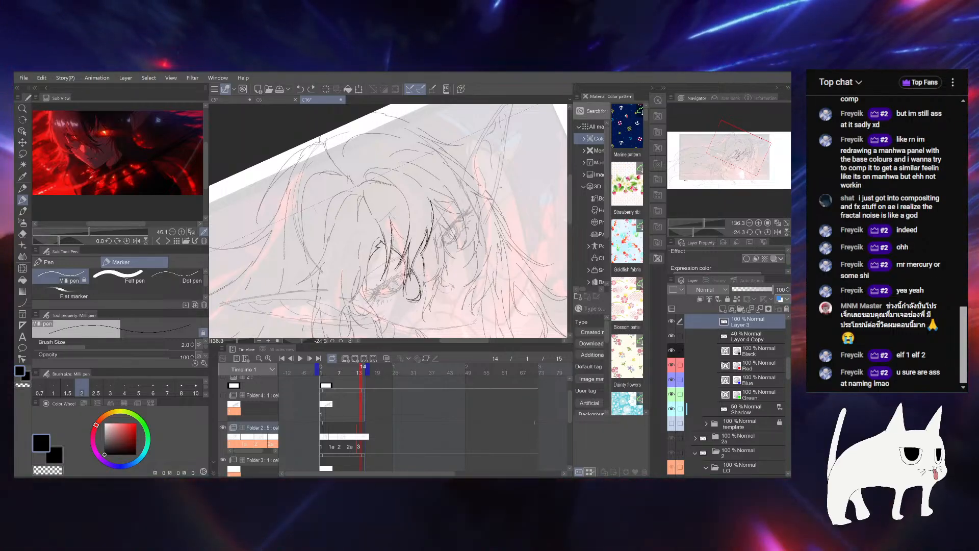
left_click_drag(427, 286, 425, 266)
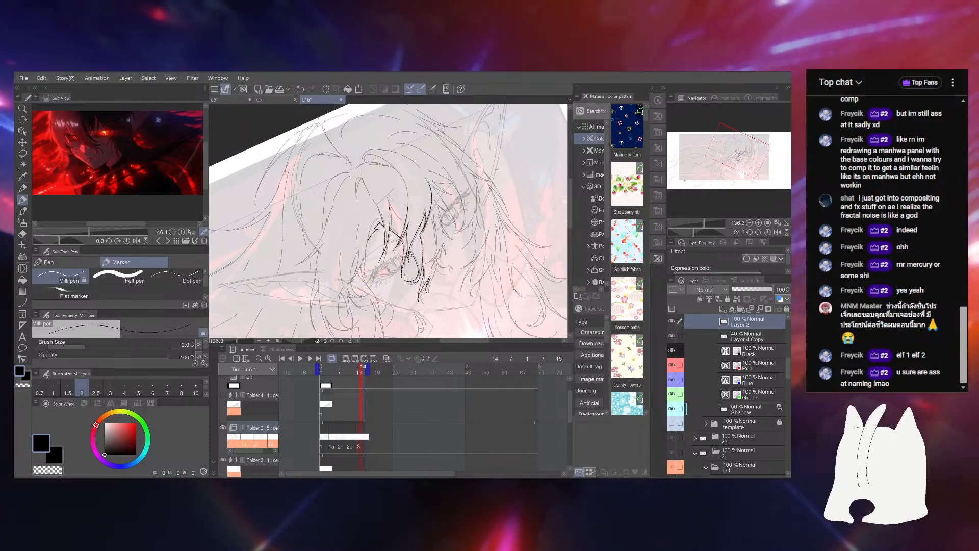
left_click_drag(429, 245, 406, 249)
left_click_drag(704, 222, 708, 220)
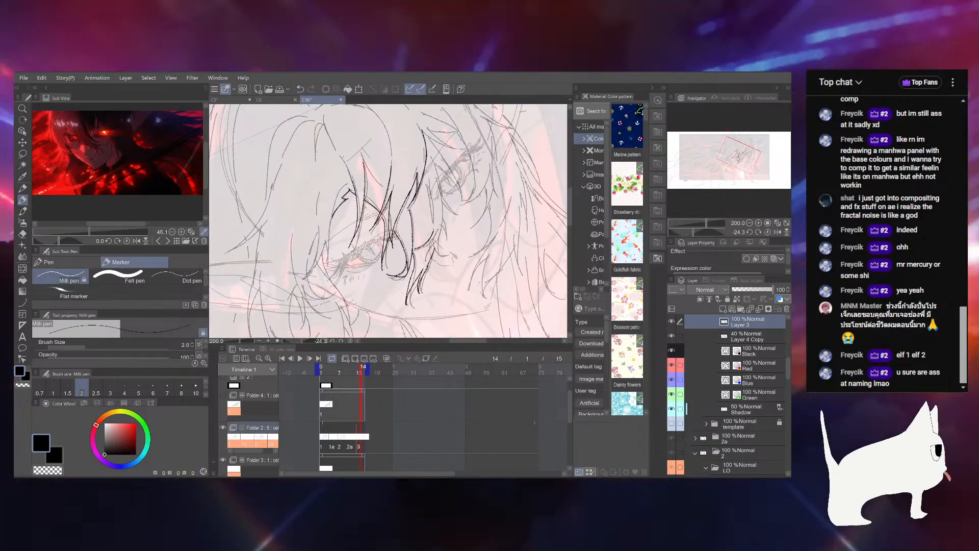
Add the thin hair strands falling beside the nose on Layer 3 of cel 3 and save the file
left_click_drag(408, 224, 397, 243)
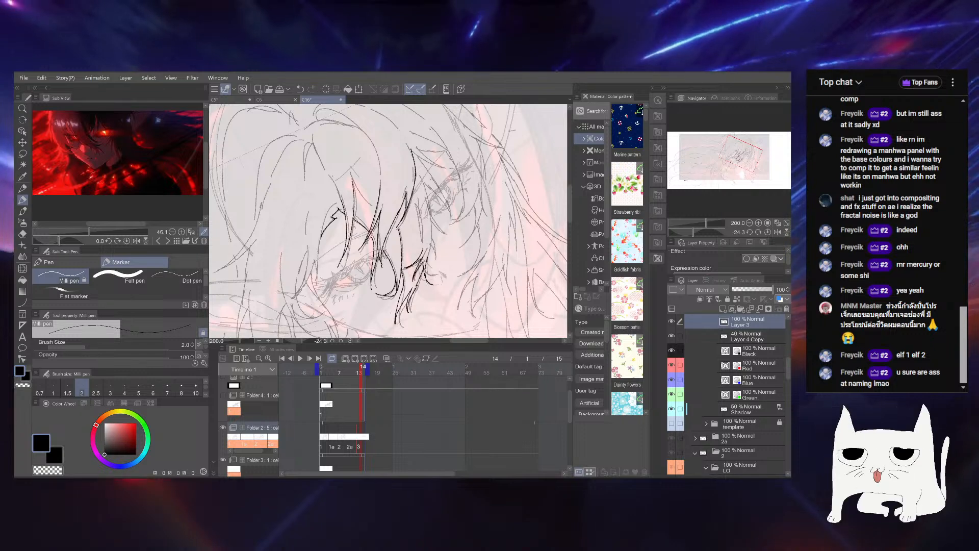
left_click_drag(398, 214, 388, 252)
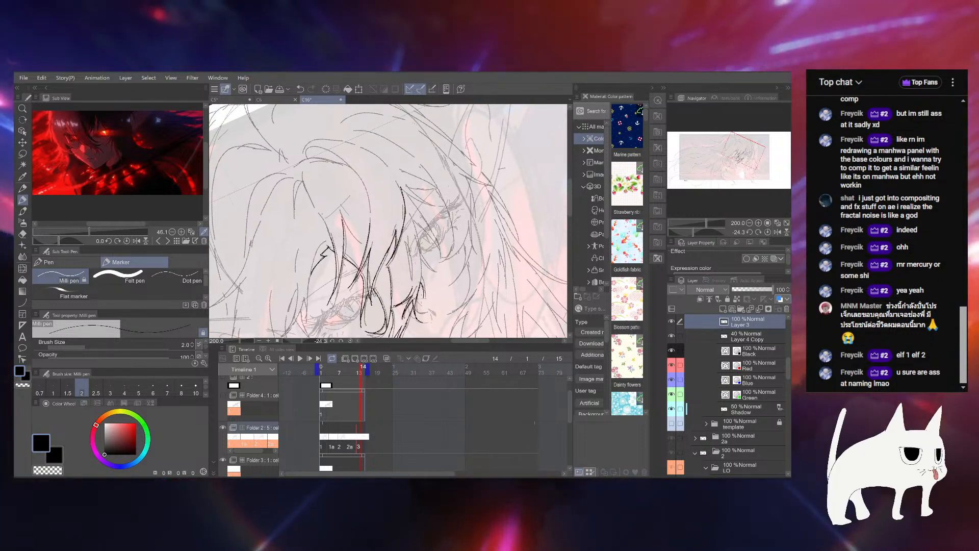
left_click_drag(398, 235, 373, 218)
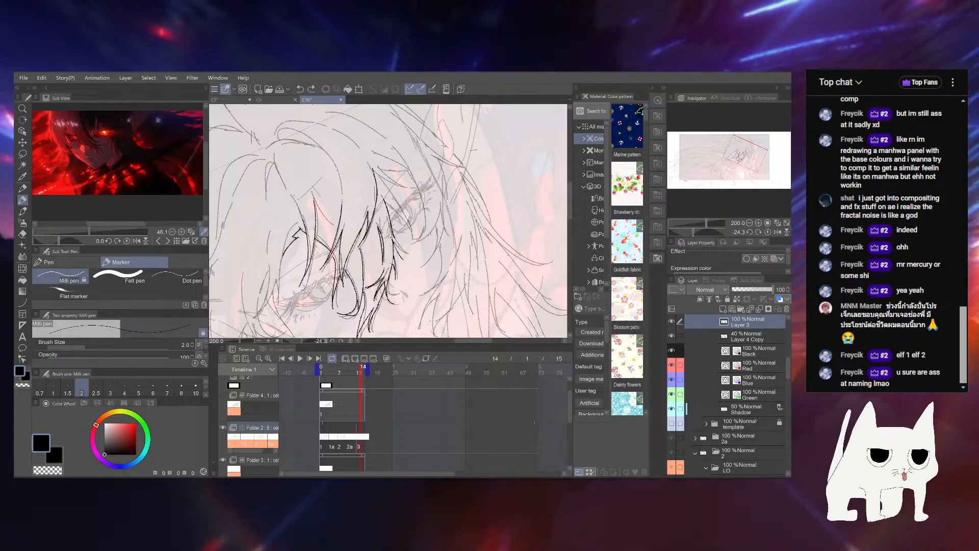
key("ctrl+s")
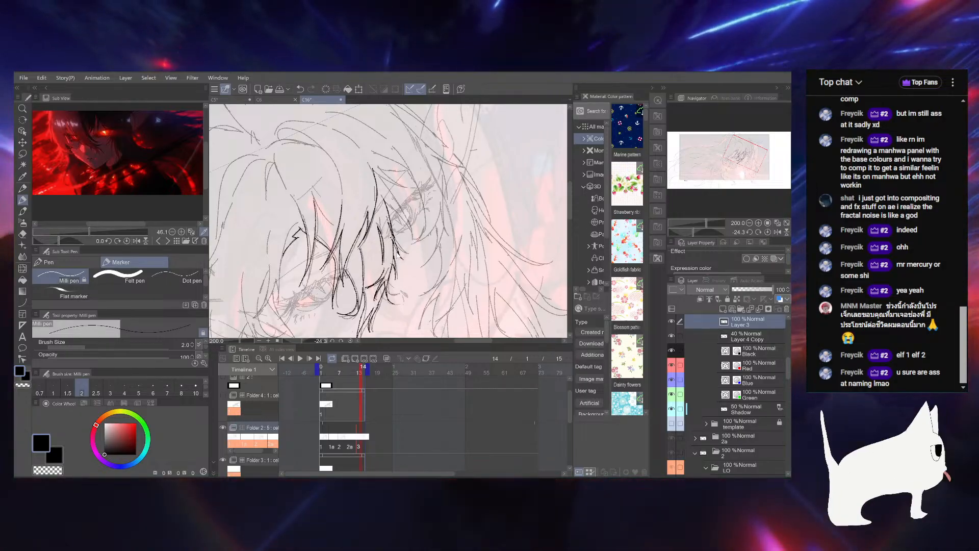
Play back the hair animation and examine the fringe drawing of cel 1 up close with the canvas rotation reset
left_click_drag(693, 232, 668, 226)
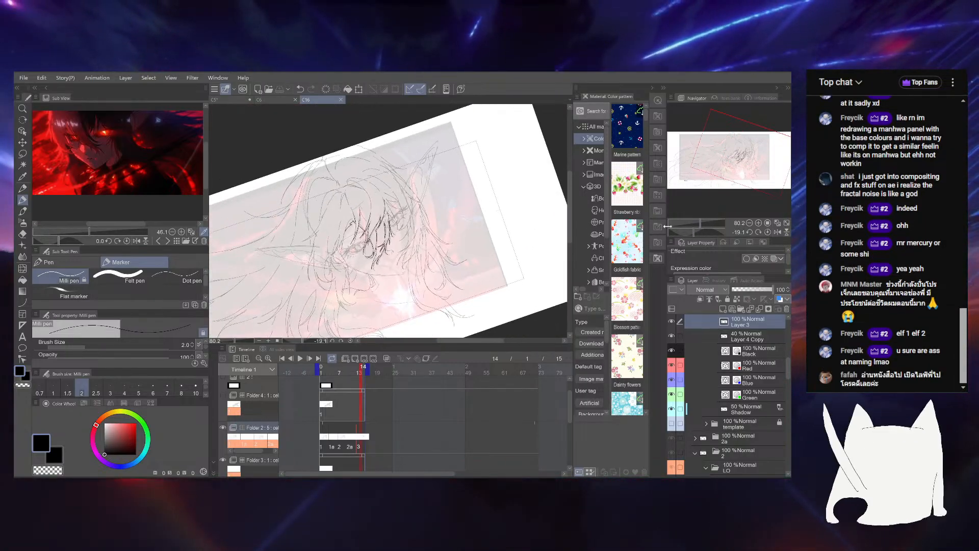
left_click(299, 359)
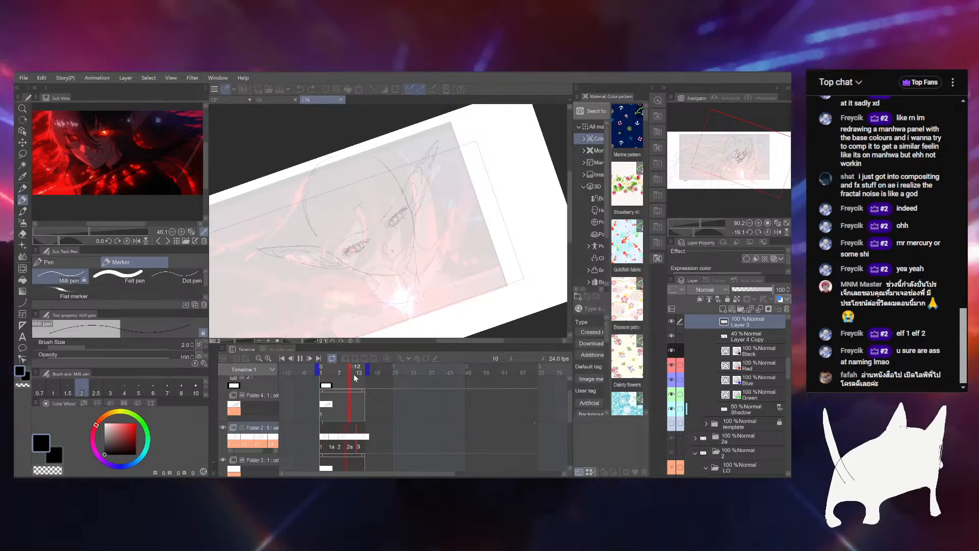
mouse_move(353, 374)
left_mouse_down()
mouse_move(323, 376)
mouse_move(364, 374)
mouse_move(321, 373)
left_mouse_up()
scroll(421, 225, "down", 4)
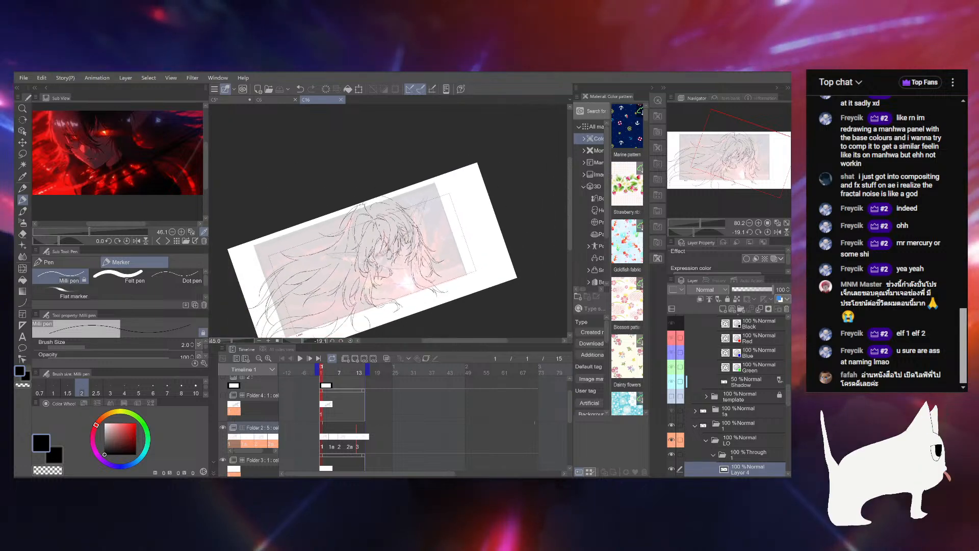
scroll(424, 217, "up", 4)
left_click_drag(419, 220, 445, 195)
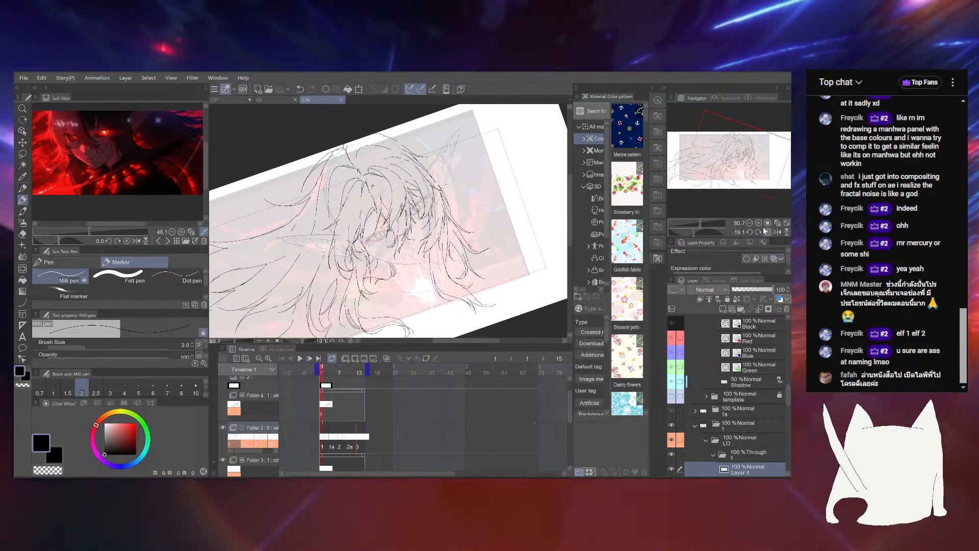
left_click(767, 230)
left_click_drag(415, 214, 436, 229)
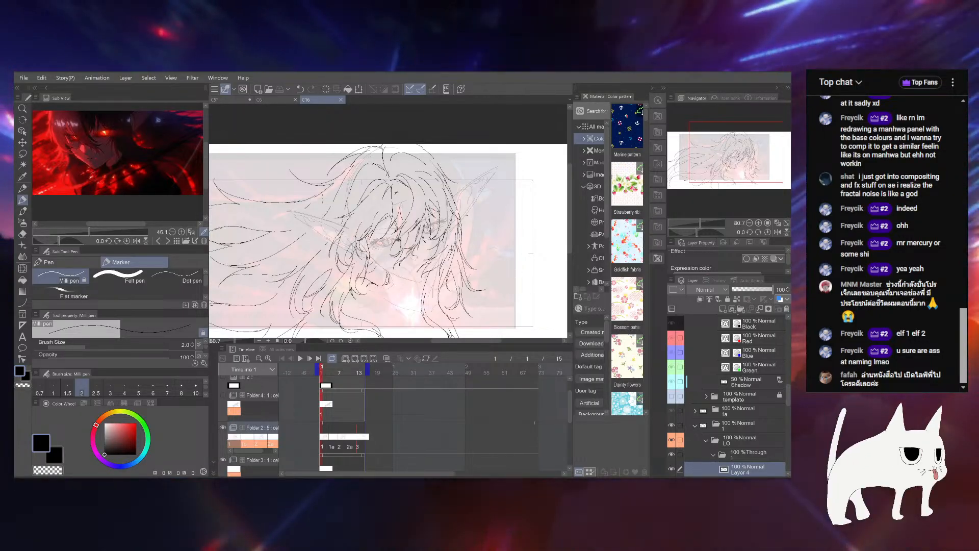
left_click_drag(700, 225, 706, 225)
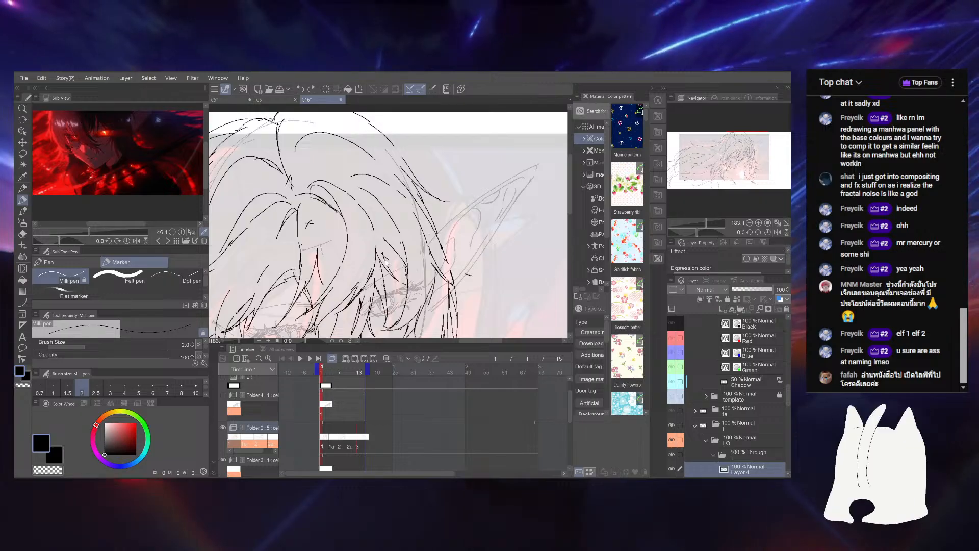
left_click_drag(380, 286, 378, 250)
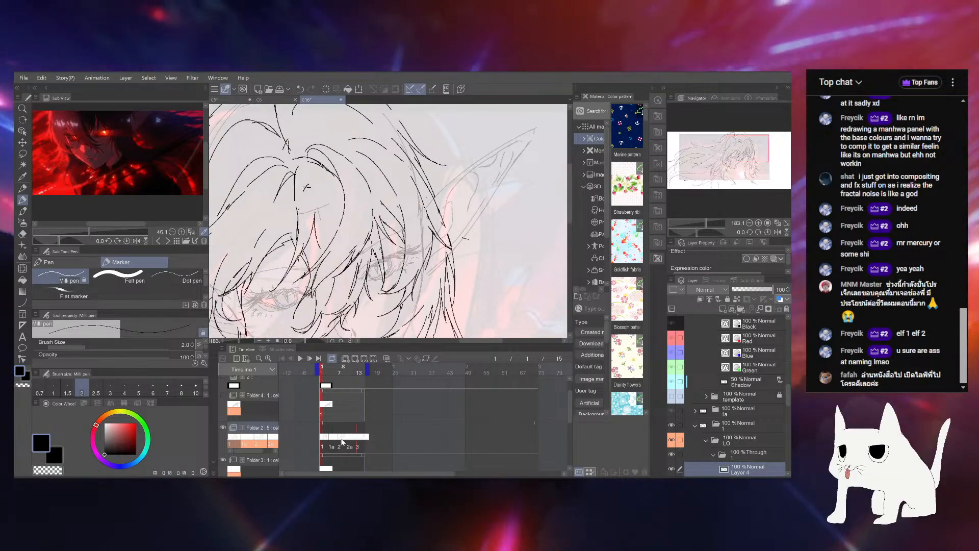
Compare the hair of cel 2 and cel 3 at frame 13 using a temporary onion skin overlay
left_click(342, 441)
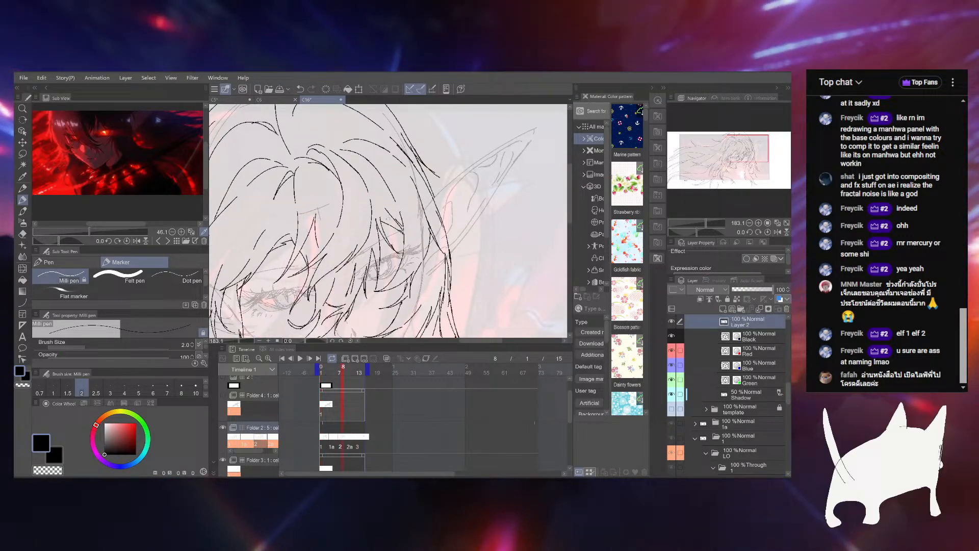
left_click(386, 359)
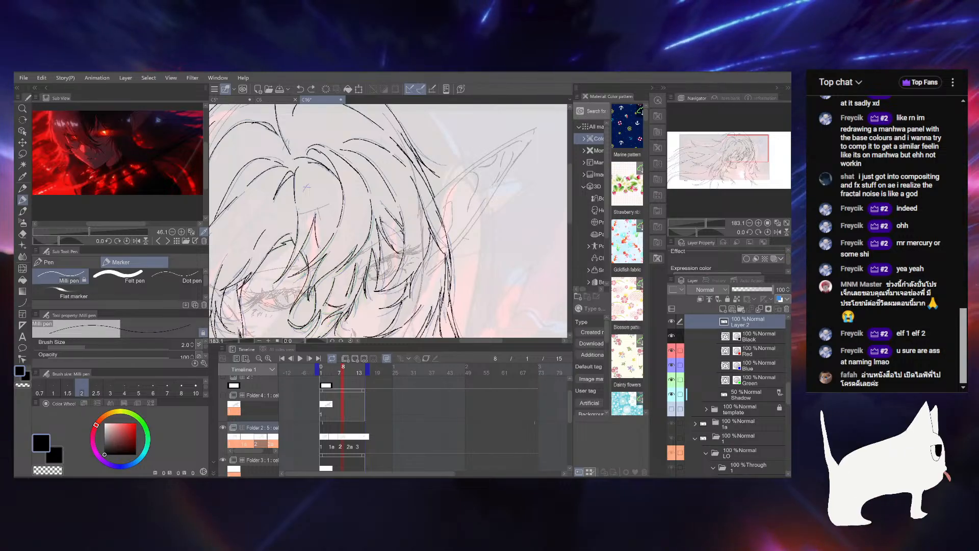
left_click(359, 374)
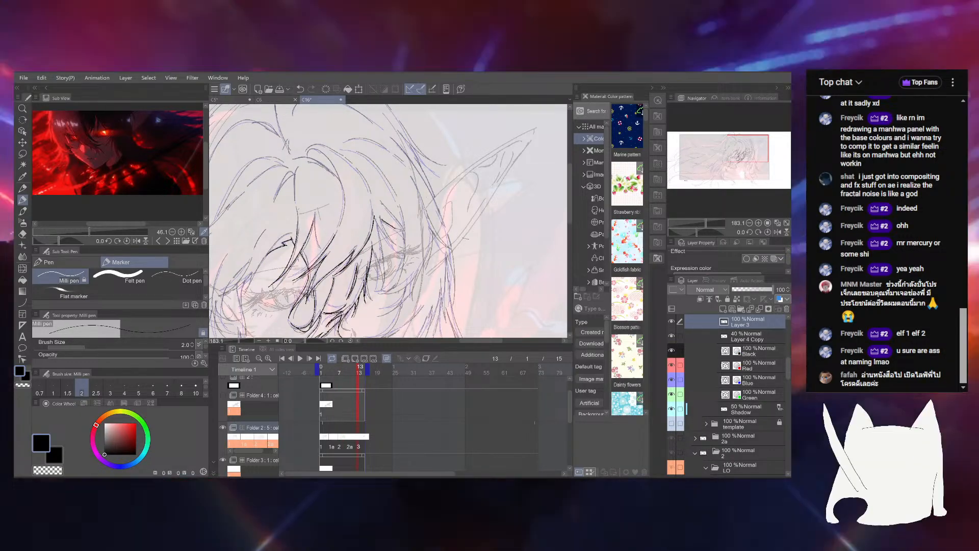
left_click(387, 358)
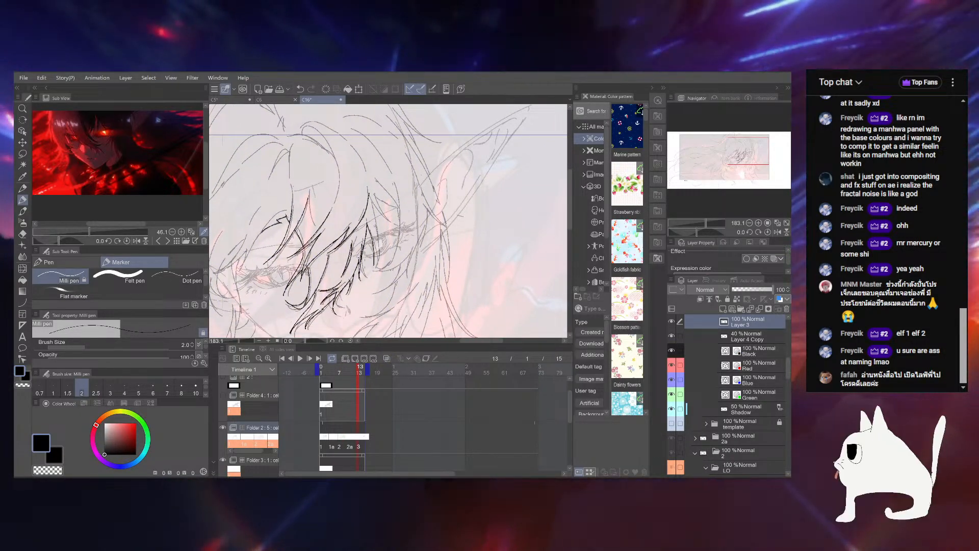
Draw the fringe strands falling over the eye nearest the raised ear on Layer 3 of cel 3
left_click_drag(405, 268, 403, 245)
key("ctrl+z")
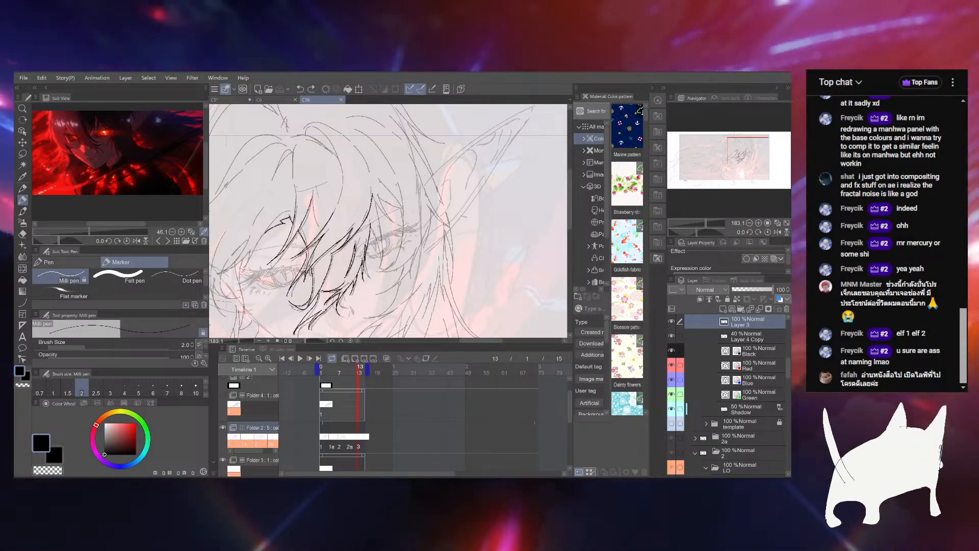
left_click_drag(372, 225, 378, 270)
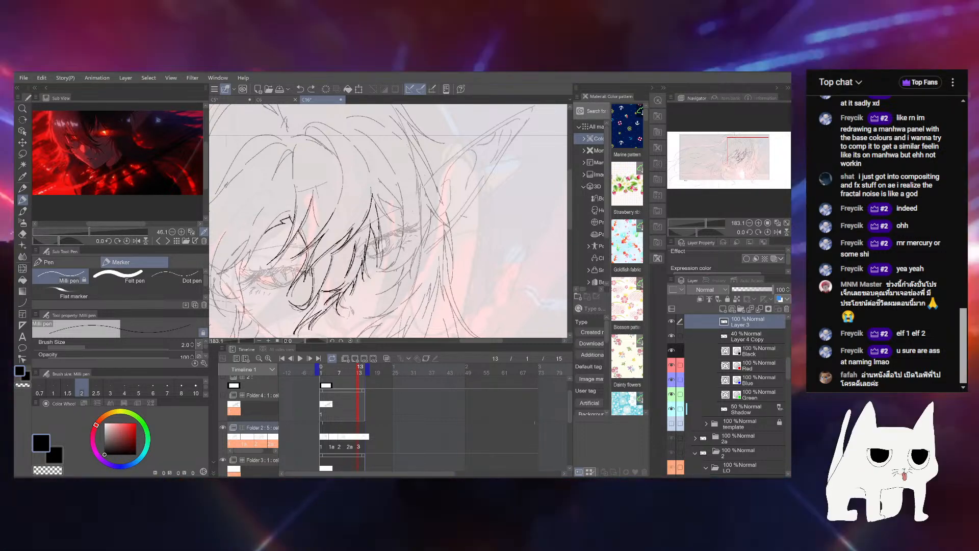
left_click_drag(374, 206, 372, 234)
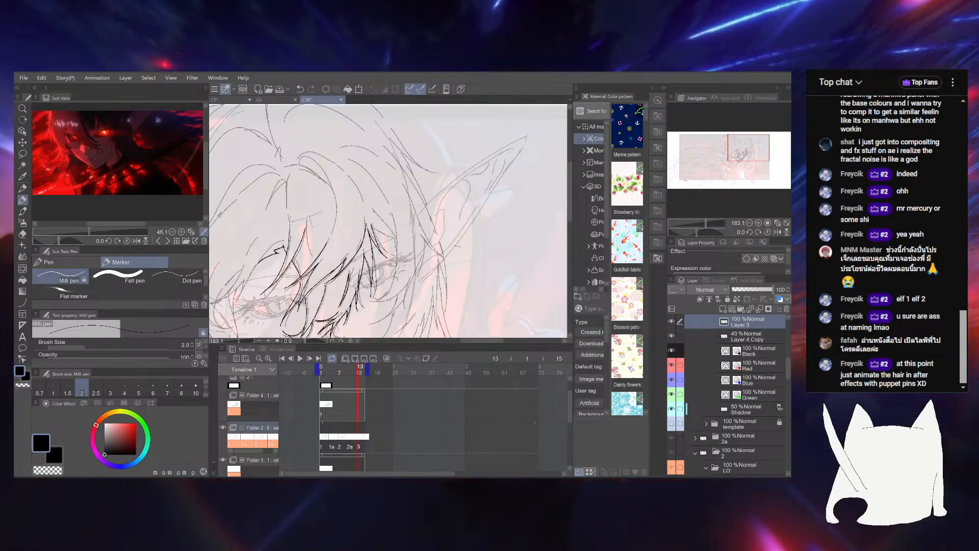
left_click_drag(377, 245, 381, 226)
left_click_drag(696, 232, 711, 232)
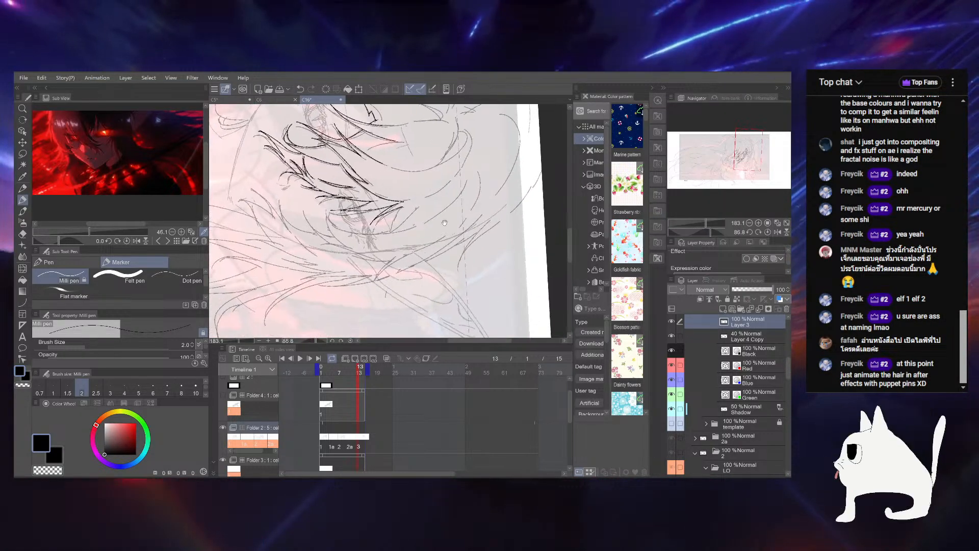
left_click_drag(380, 220, 392, 221)
Draw the long curved strand sweeping down from the hair parting on Layer 3 of cel 3
left_click_drag(710, 232, 678, 228)
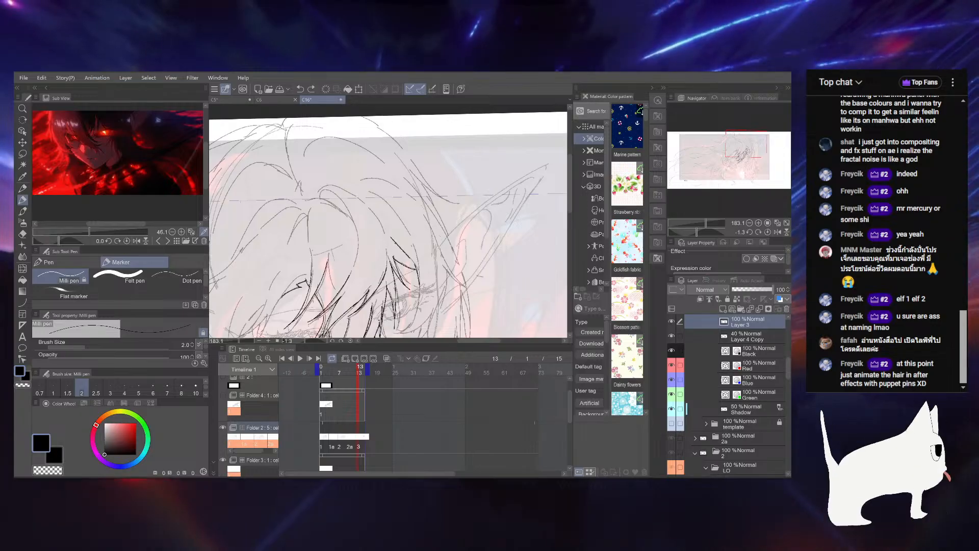
mouse_move(399, 208)
left_mouse_down()
mouse_move(424, 227)
mouse_move(376, 291)
left_mouse_up()
left_click_drag(388, 245, 388, 273)
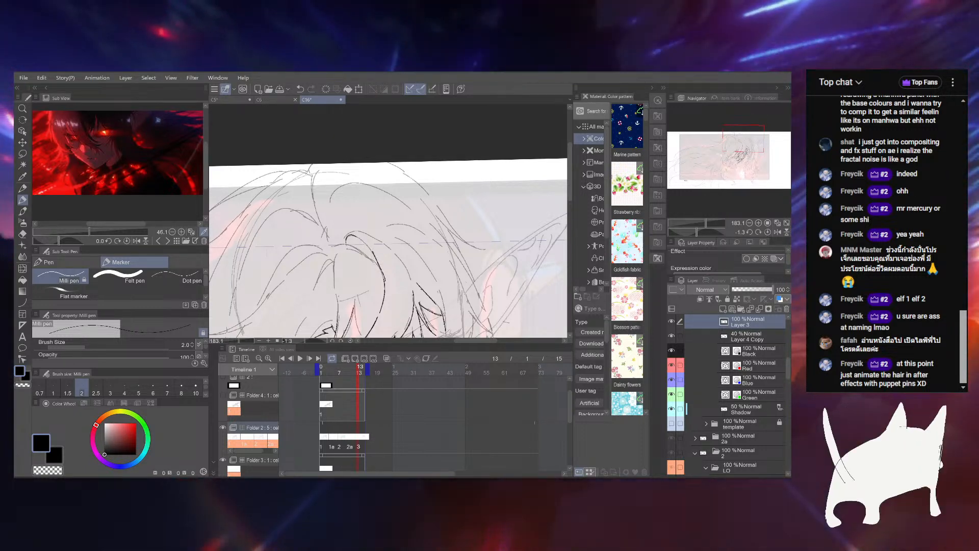
left_click_drag(375, 260, 384, 286)
left_click_drag(349, 231, 352, 250)
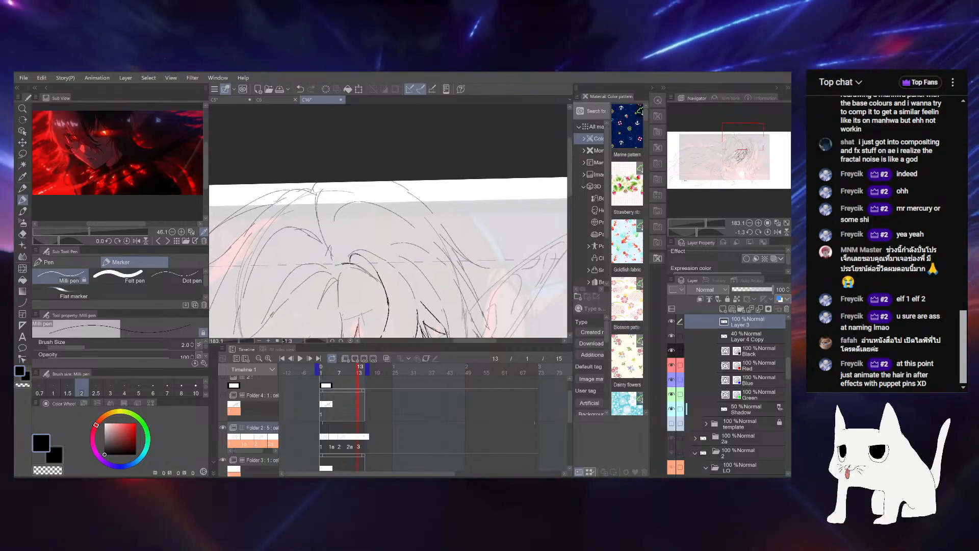
Undo the last stroke and rework the curved strand arching from the hair parting on Layer 3 of cel 3
key("ctrl+z")
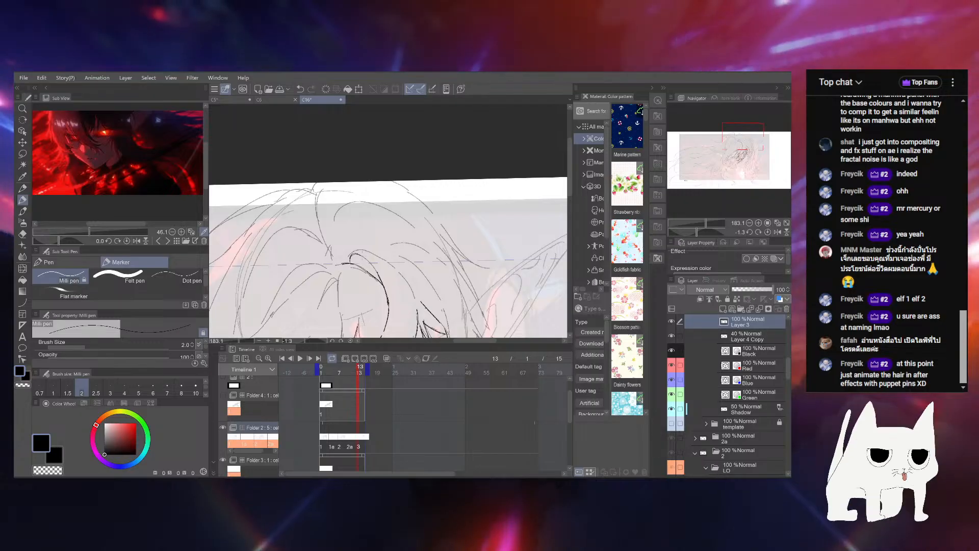
left_click_drag(387, 286, 374, 259)
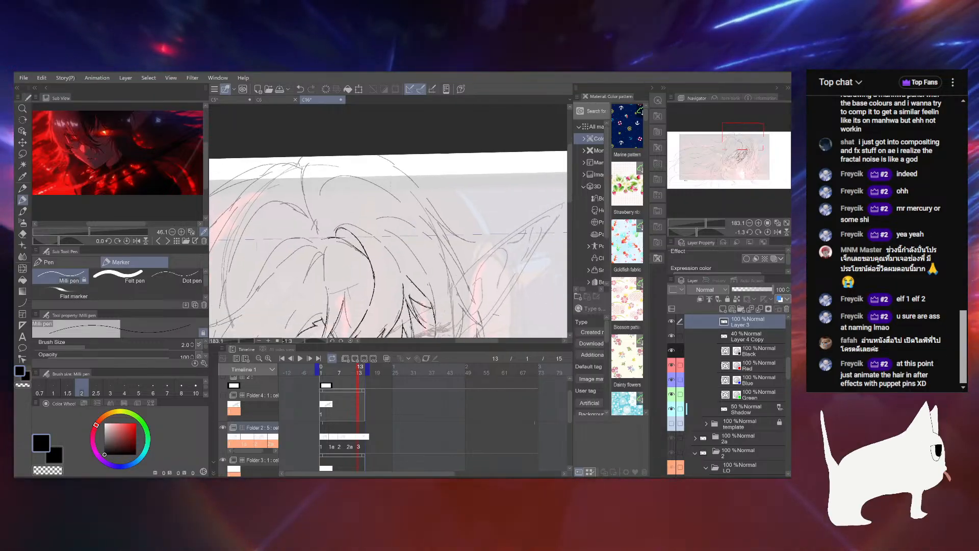
key("minus")
key("minus")
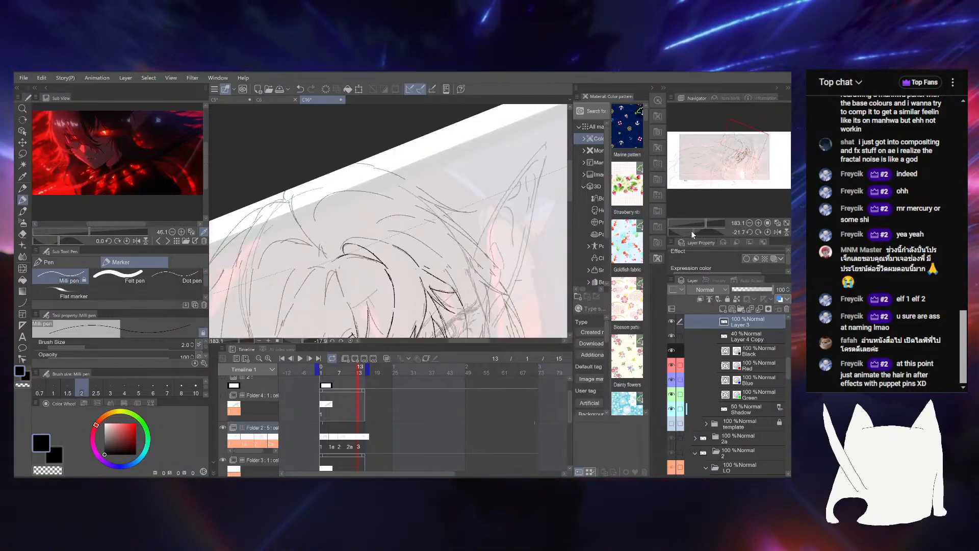
mouse_move(388, 235)
left_mouse_down()
mouse_move(415, 209)
mouse_move(432, 210)
left_mouse_up()
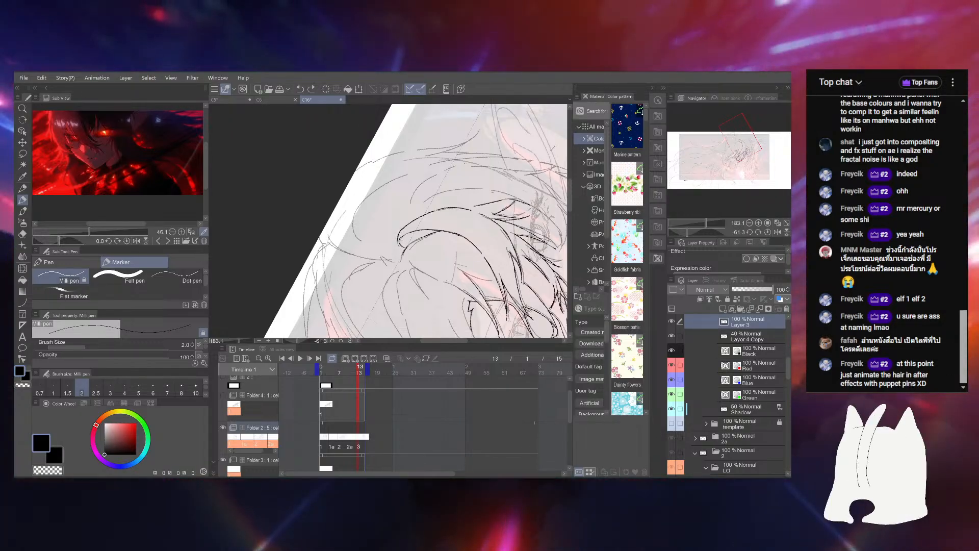
Draw the pointed strand tips crossing the outer corner of the eye nearest the raised ear on cel 3
left_click_drag(689, 232, 699, 232)
left_click_drag(474, 302, 490, 171)
left_click_drag(696, 234, 709, 232)
left_click_drag(425, 251, 461, 258)
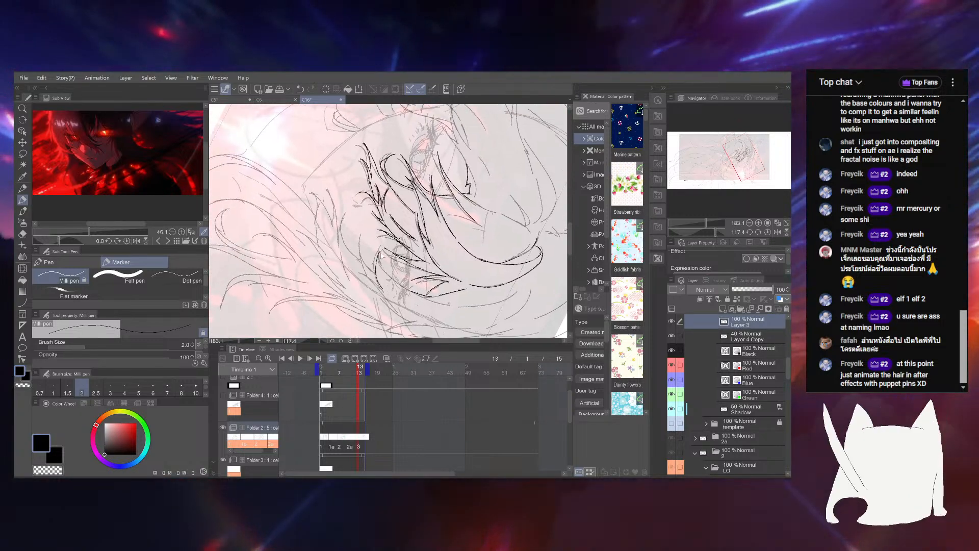
key(".")
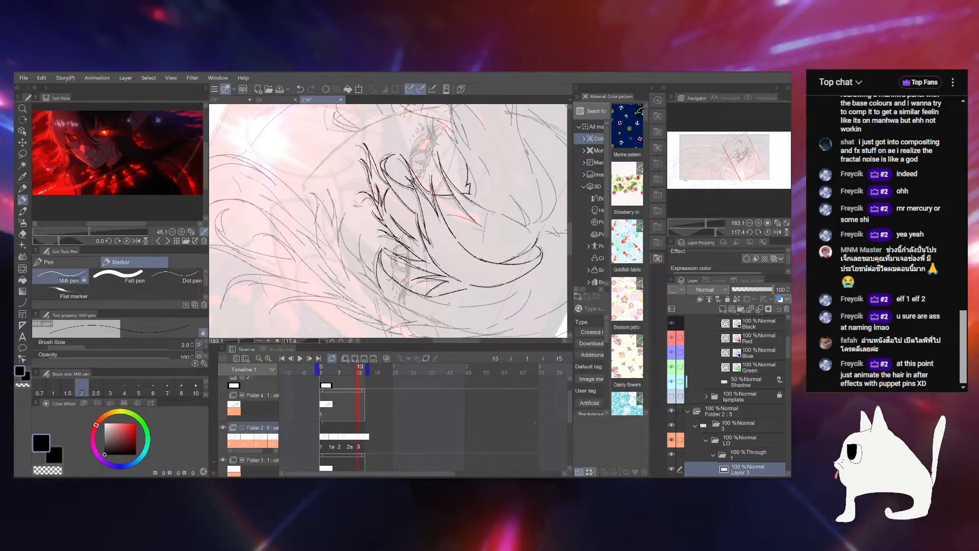
Examine the hair around the face in the Sub View reference image at different magnifications
mouse_move(90, 231)
left_mouse_down()
mouse_move(109, 196)
mouse_move(92, 232)
left_mouse_up()
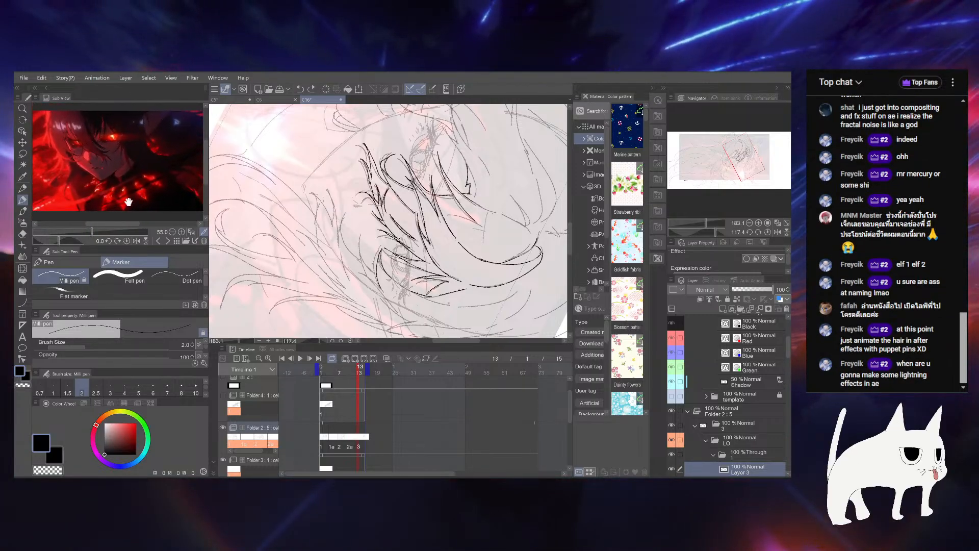
left_click_drag(128, 202, 180, 171)
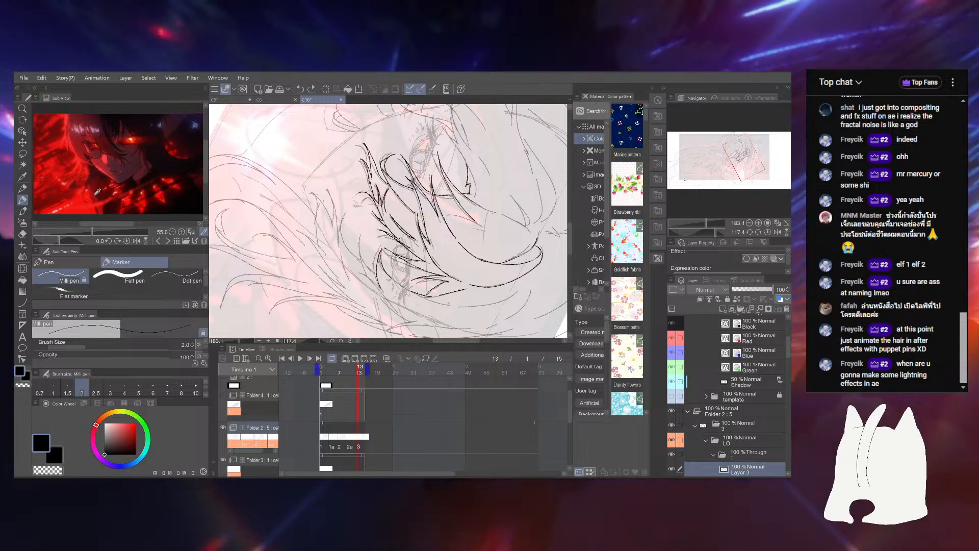
mouse_move(97, 192)
left_mouse_down()
mouse_move(153, 194)
mouse_move(94, 193)
left_mouse_up()
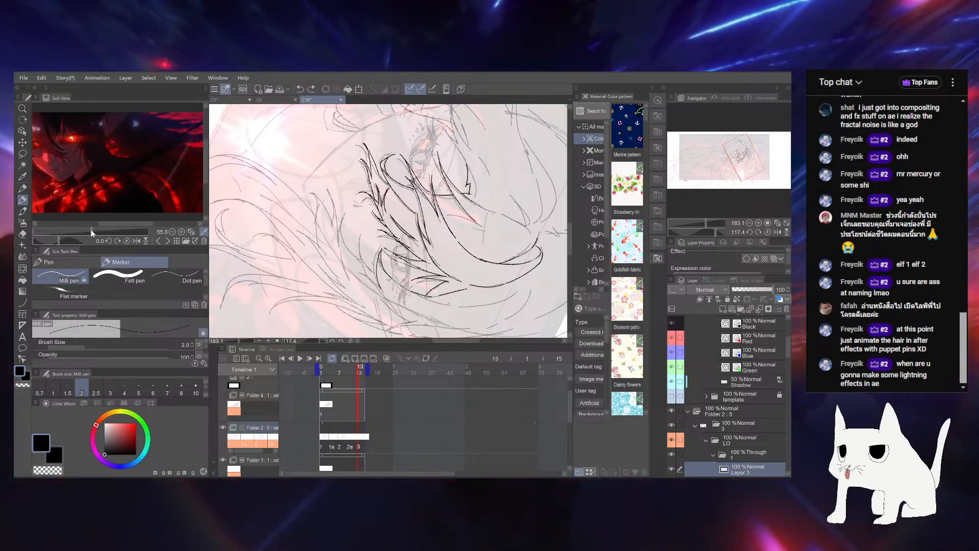
left_click_drag(92, 232, 86, 231)
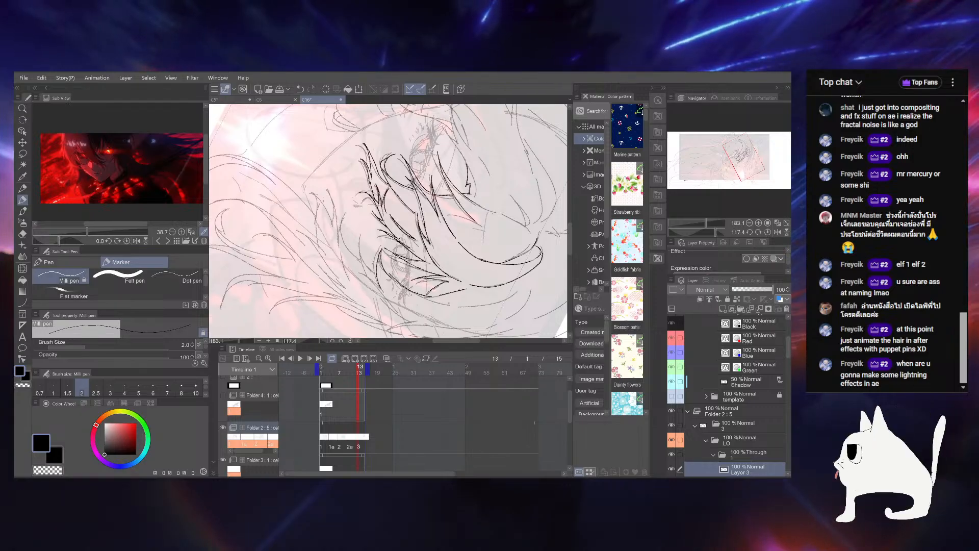
Draw the outer curved fringe strand running from beside the parting toward the eye nearest the raised ear
left_click_drag(706, 228, 700, 232)
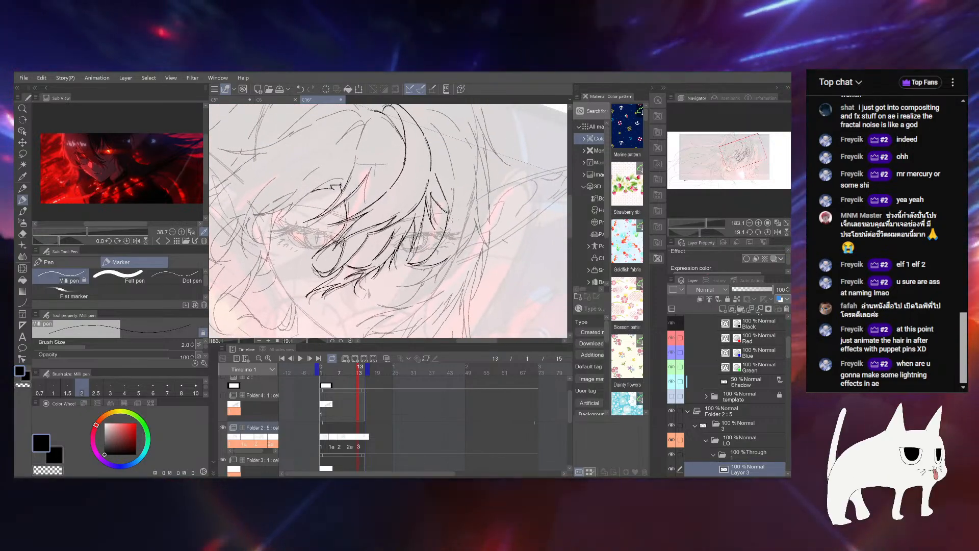
left_click_drag(398, 204, 381, 254)
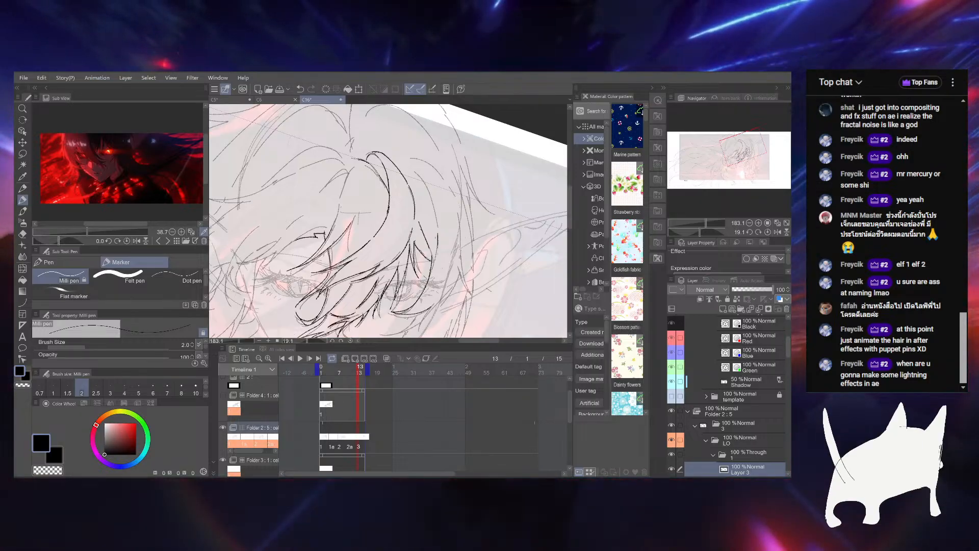
left_click_drag(439, 241, 438, 251)
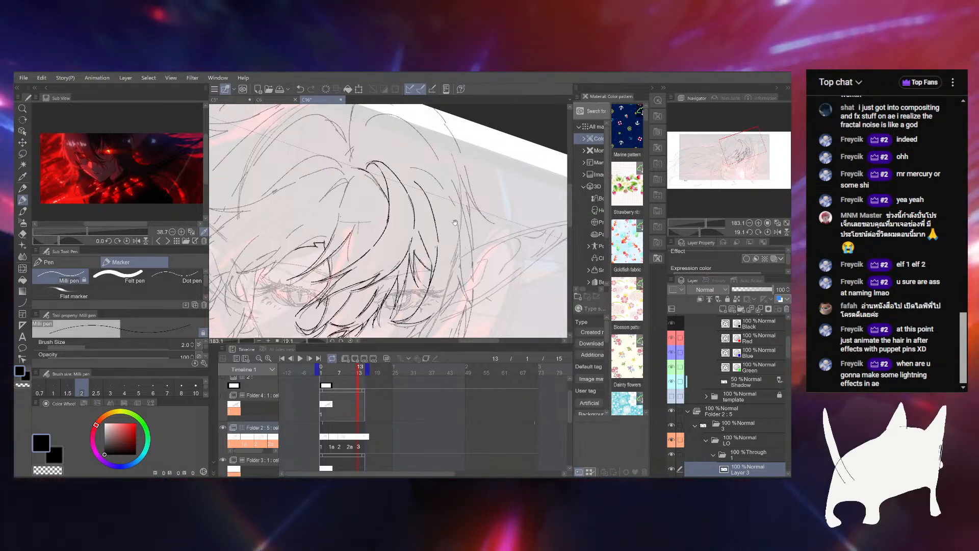
left_click_drag(455, 222, 451, 214)
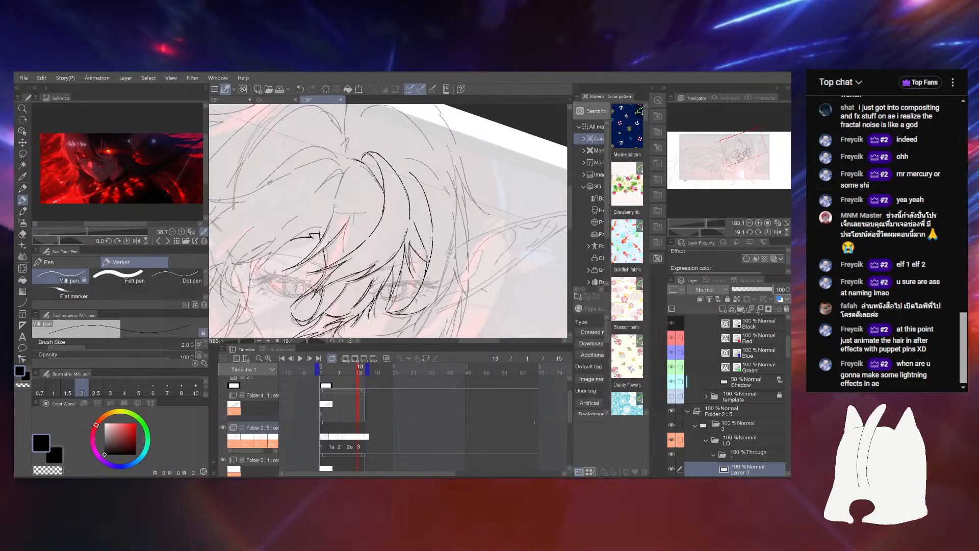
Refine the lower end of the outer fringe strand past the eye nearest the raised ear, and save the file
left_click_drag(461, 238, 472, 152)
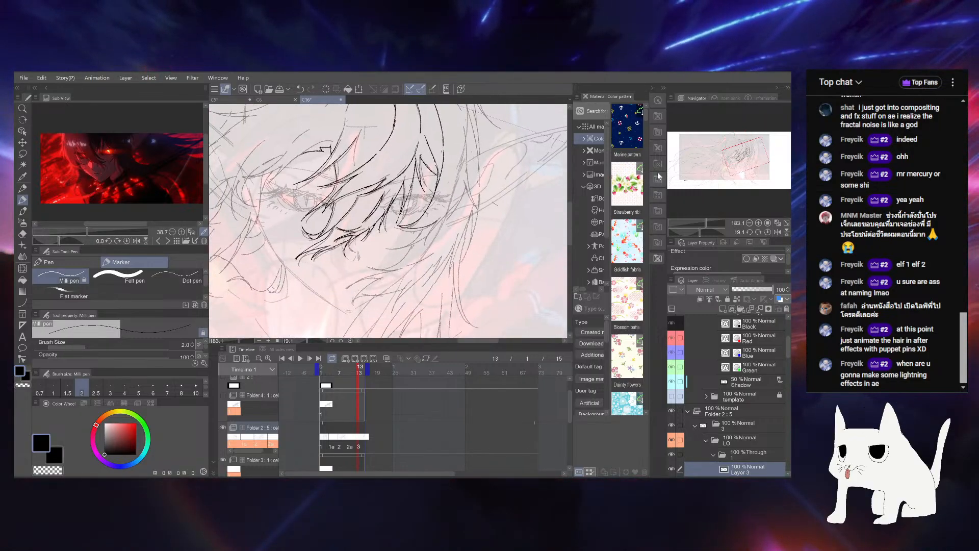
left_click_drag(700, 233, 485, 233)
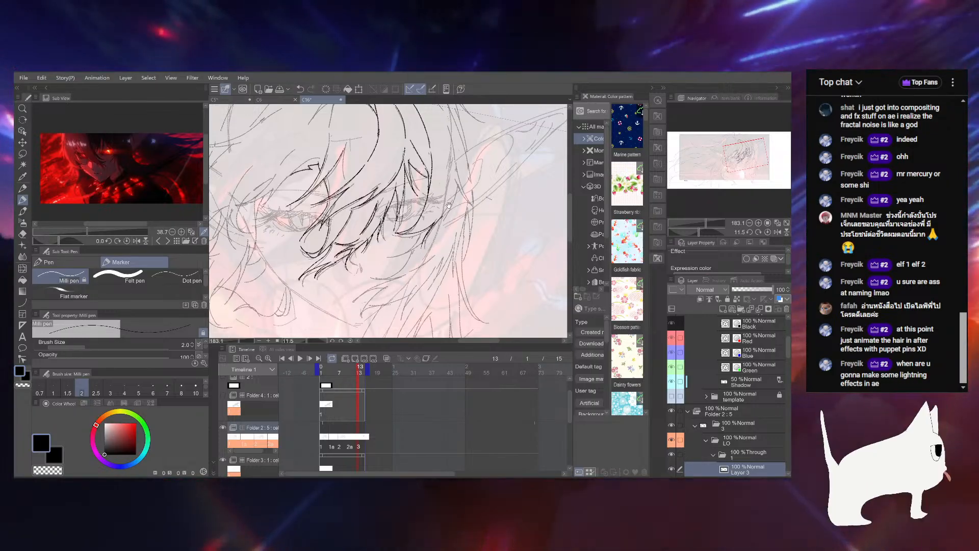
left_click_drag(453, 204, 443, 219)
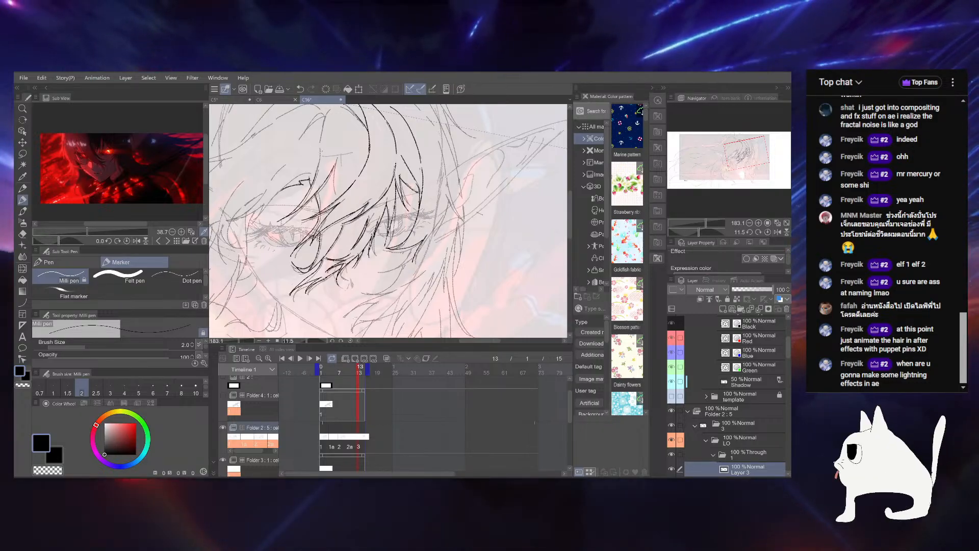
key("ctrl+z")
left_click_drag(442, 222, 434, 235)
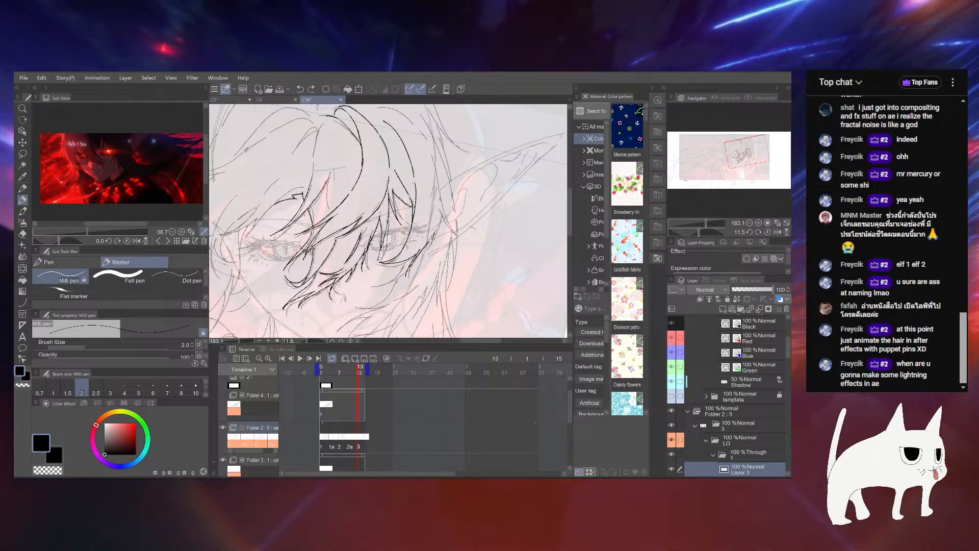
left_click_drag(364, 247, 357, 265)
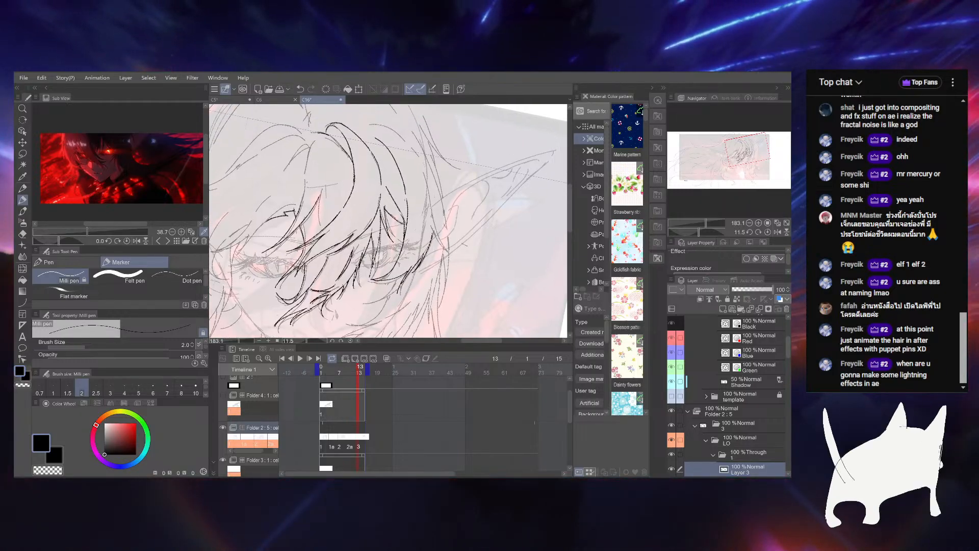
left_click_drag(458, 243, 462, 226)
key("ctrl+s")
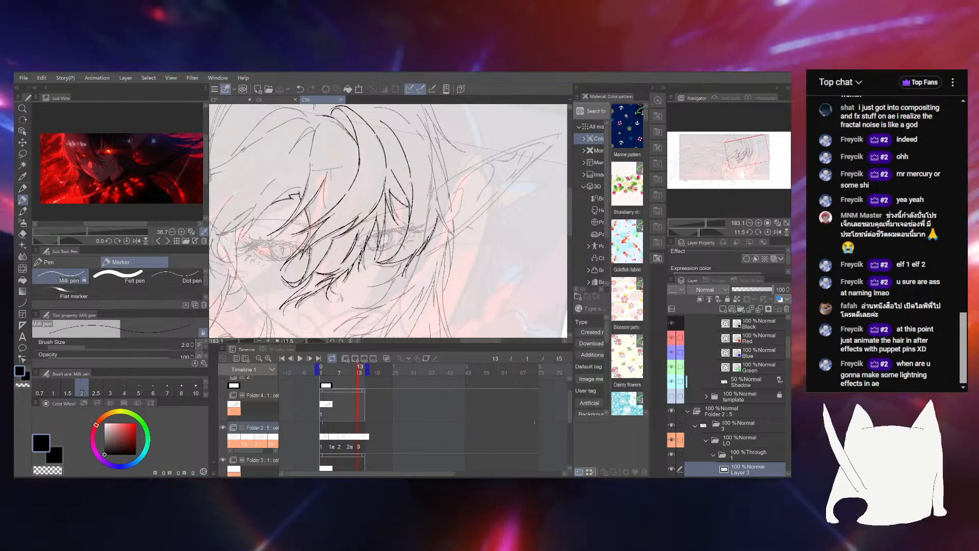
Draw the side strand hanging between the fringe and the base of the raised ear on Layer 3
scroll(380, 260, "down", 3)
scroll(380, 260, "up", 4)
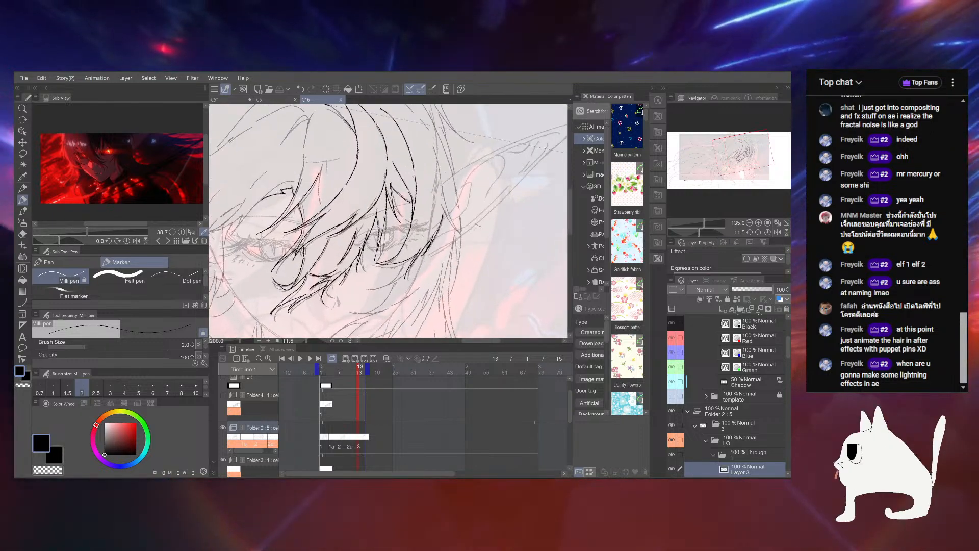
scroll(387, 221, "up", 4)
left_click_drag(433, 250, 436, 288)
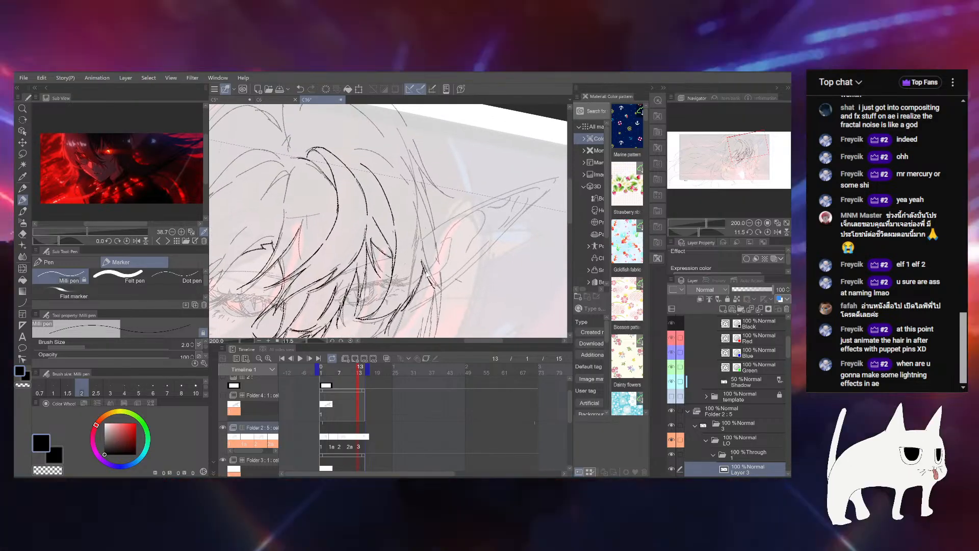
left_click_drag(429, 255, 425, 305)
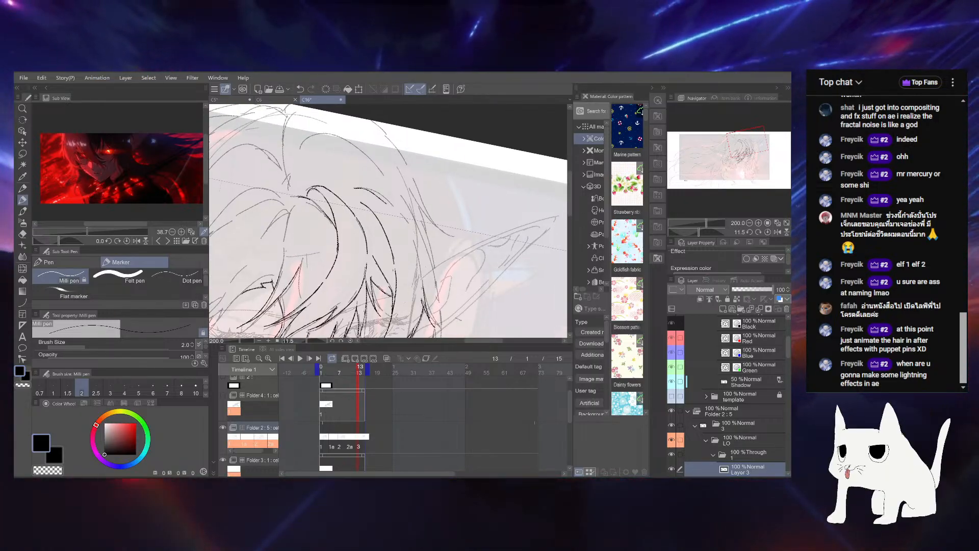
left_click_drag(699, 223, 677, 231)
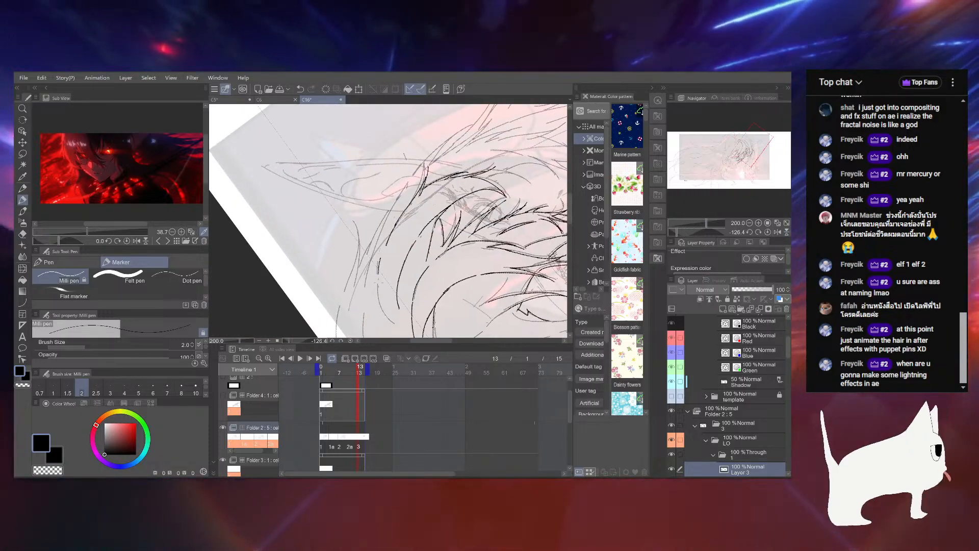
left_click(767, 232)
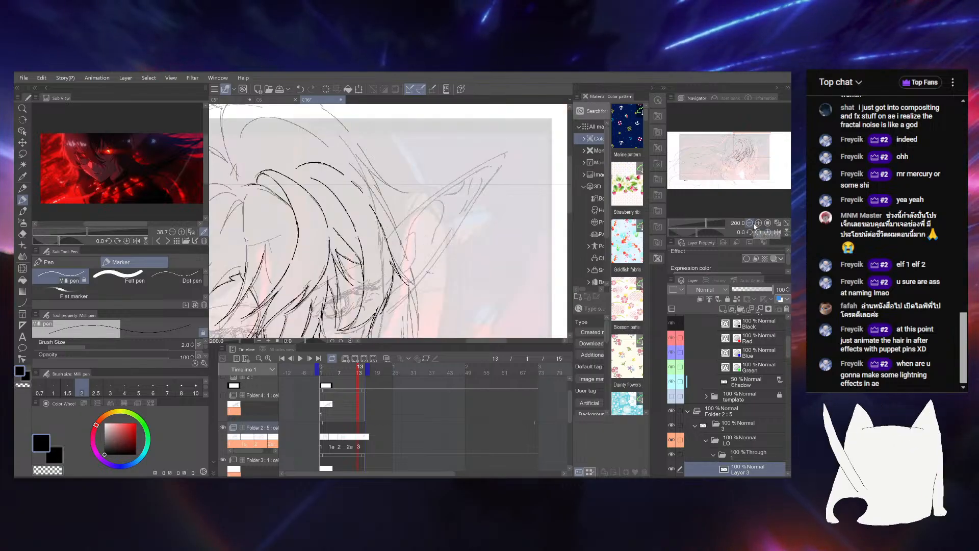
left_click_drag(388, 250, 441, 156)
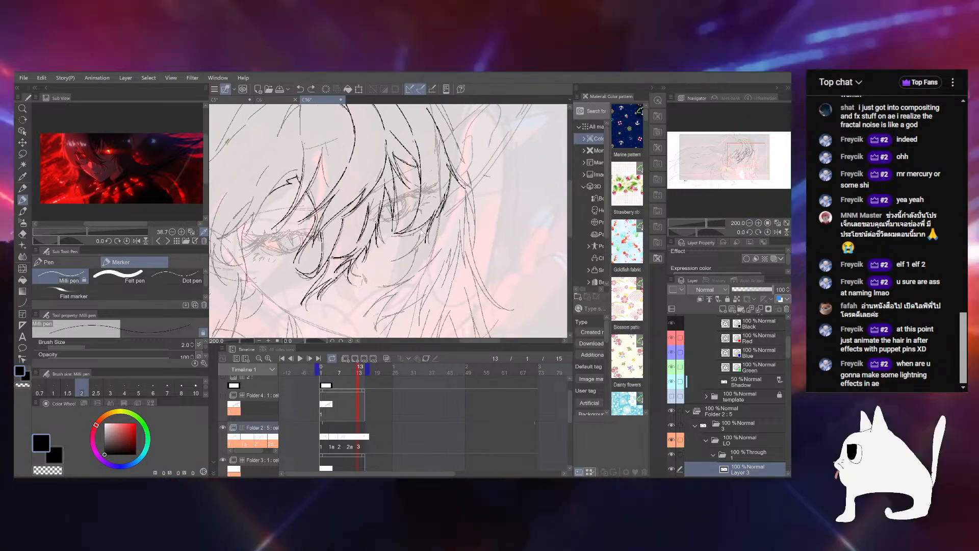
Undo the unwanted strokes and redraw the side strand in front of the raised ear
key("ctrl+z")
left_click_drag(704, 232, 716, 232)
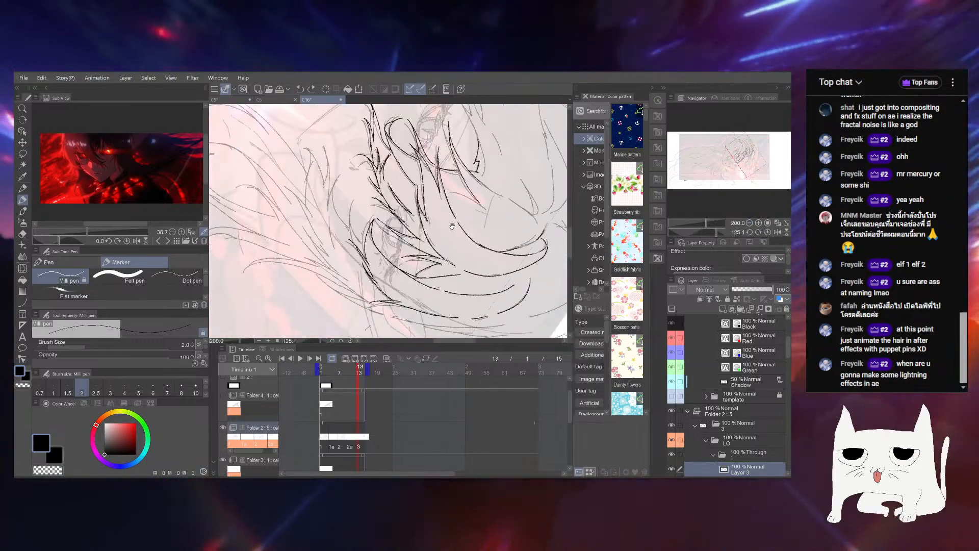
left_click_drag(395, 207, 414, 260)
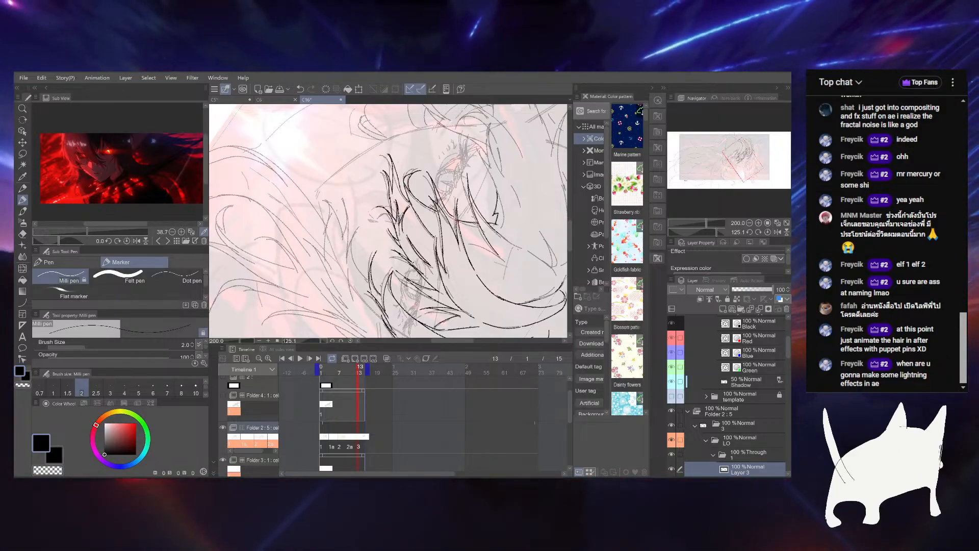
key("ctrl+z")
left_click_drag(716, 232, 697, 231)
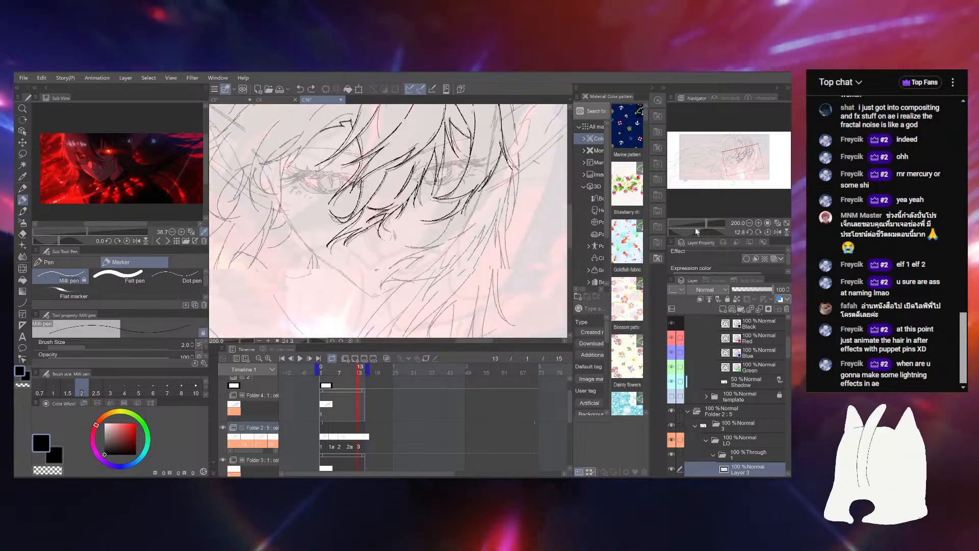
left_click_drag(476, 216, 477, 247)
left_click_drag(477, 185, 462, 220)
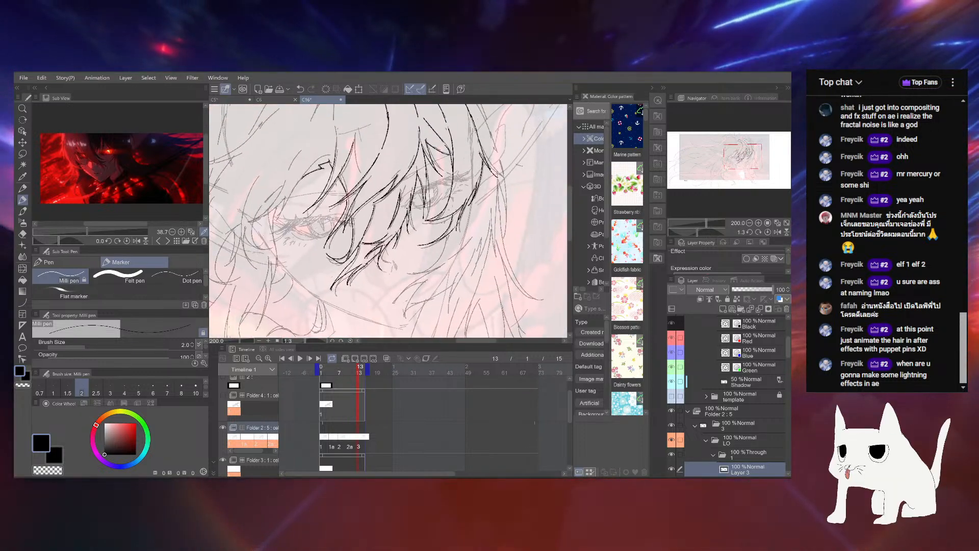
Draw the fringe strands sweeping over the brow and outer corner of the opposite eye on Layer 3 of cel 3
left_click_drag(384, 193, 470, 235)
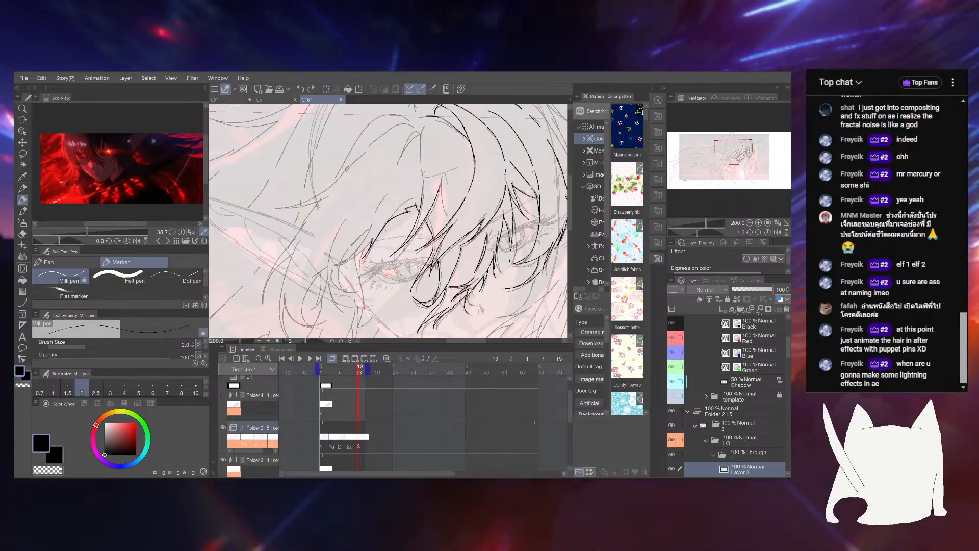
left_click_drag(372, 201, 386, 196)
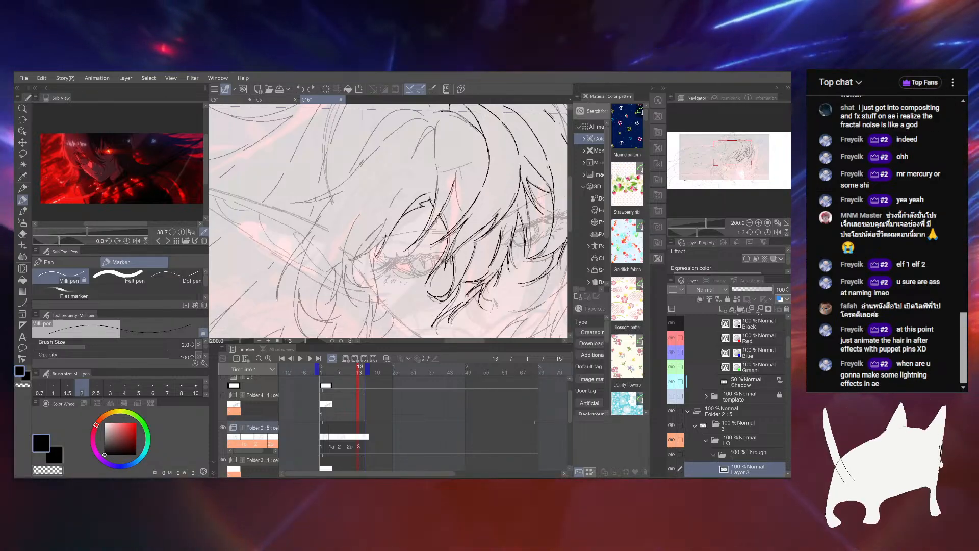
left_click_drag(697, 232, 714, 232)
left_click_drag(418, 231, 419, 299)
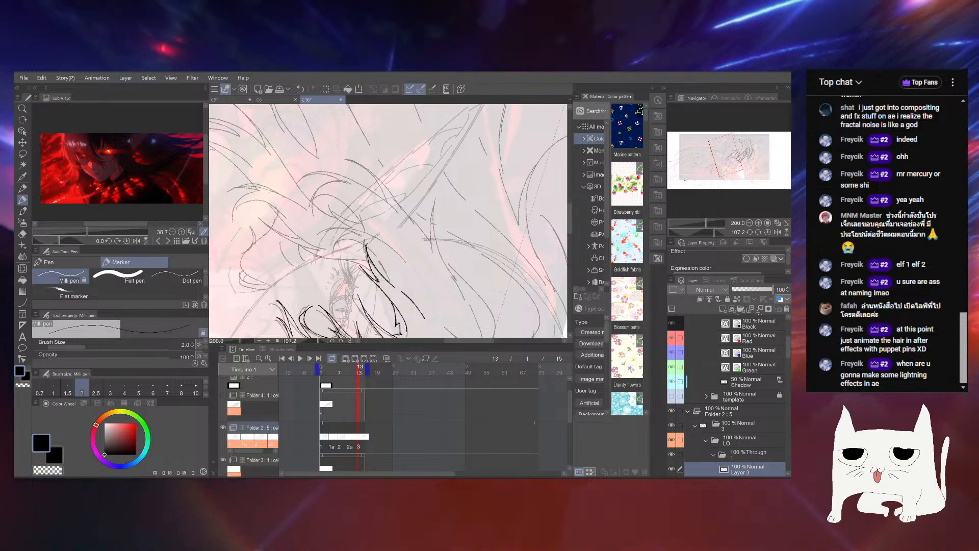
left_click_drag(710, 229, 678, 229)
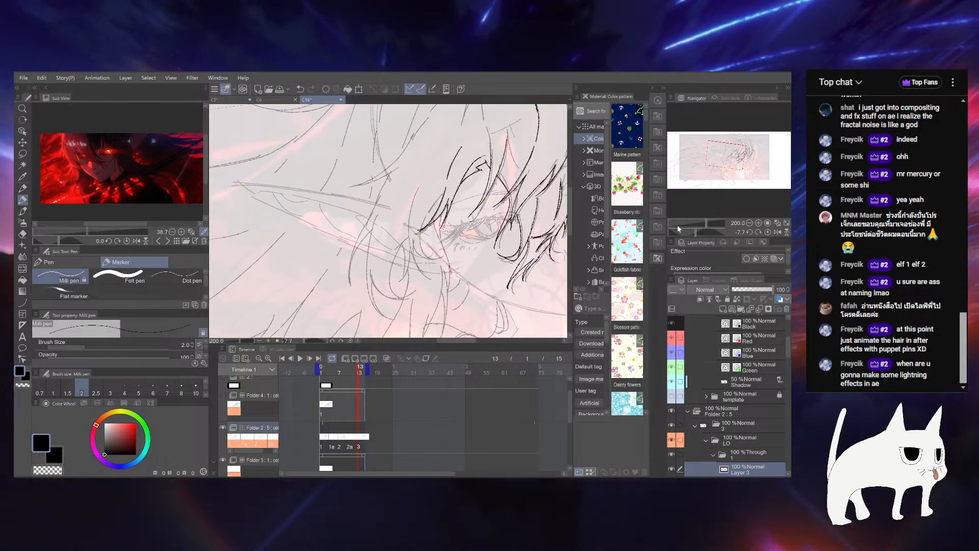
left_click_drag(432, 190, 421, 198)
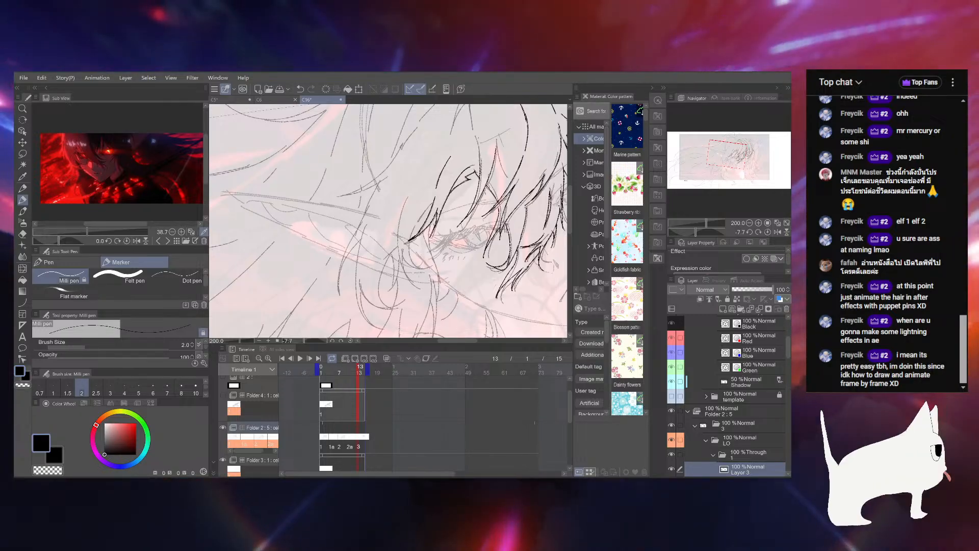
Scrub the timeline between the first cels and cel 3 to compare the movement of the hair
left_click_drag(463, 245, 459, 231)
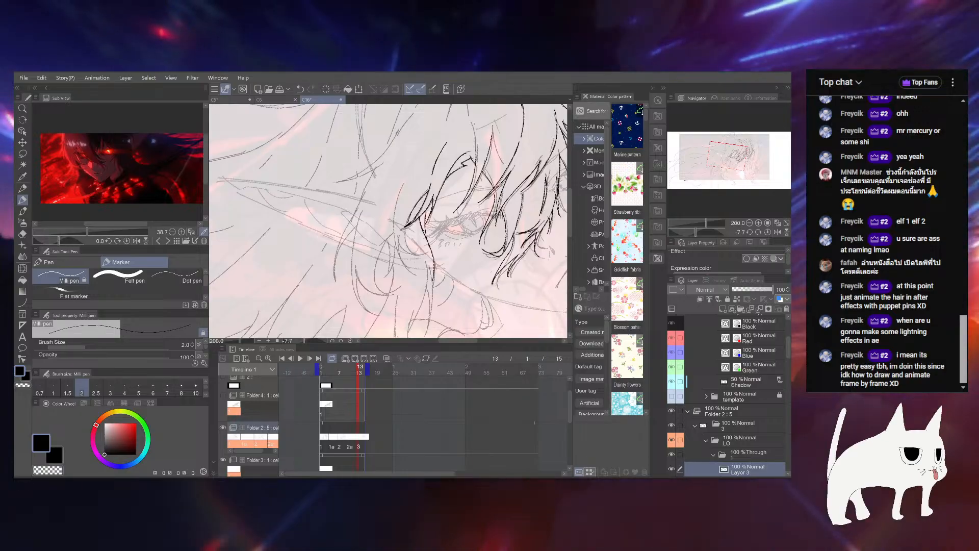
left_click_drag(490, 188, 436, 227)
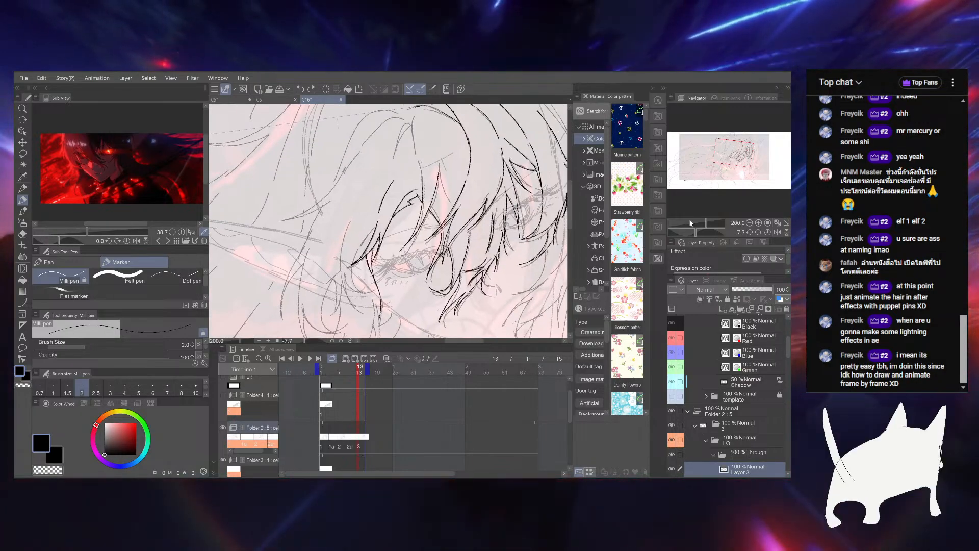
mouse_move(695, 232)
left_mouse_down()
mouse_move(705, 225)
mouse_move(693, 225)
mouse_move(697, 232)
left_mouse_up()
left_click_drag(359, 373, 321, 372)
left_click(343, 437)
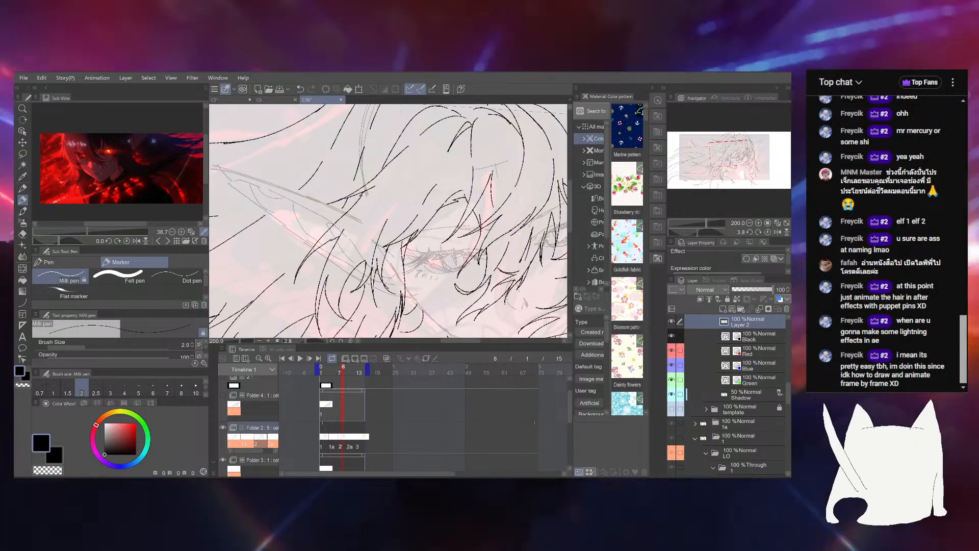
left_click_drag(320, 374, 361, 383)
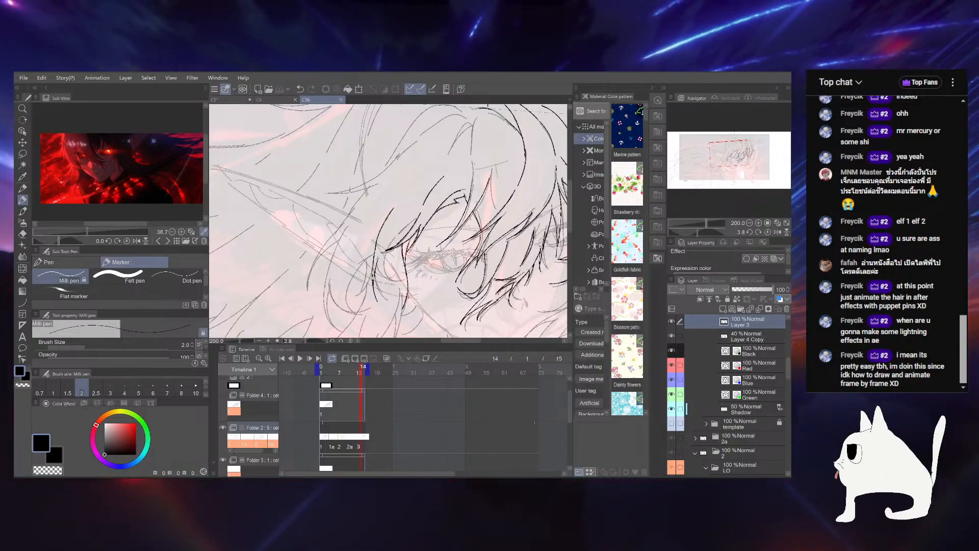
Draw the inner curves and lower tip of the side strand beside the eye nearest the raised ear, undoing the unwanted strokes
left_click_drag(378, 254, 400, 285)
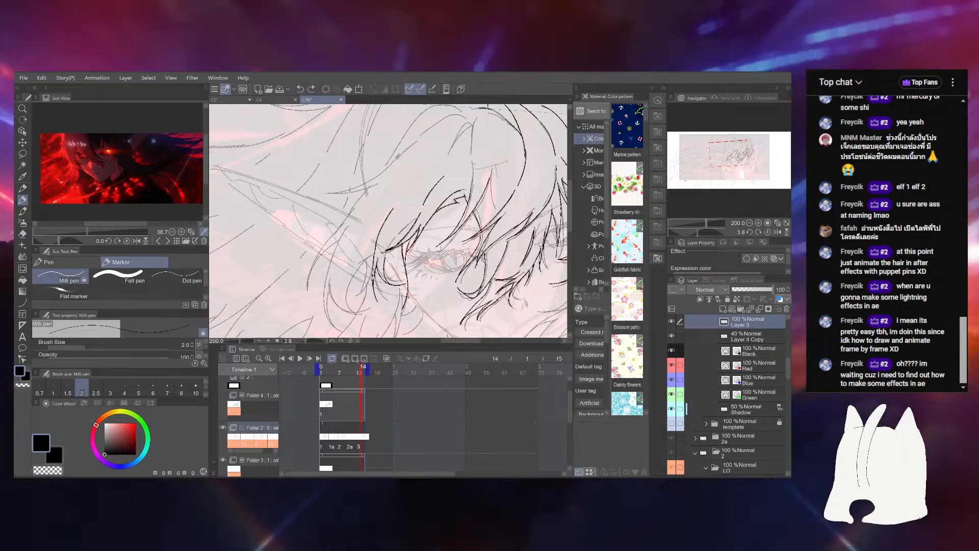
left_click_drag(386, 250, 398, 285)
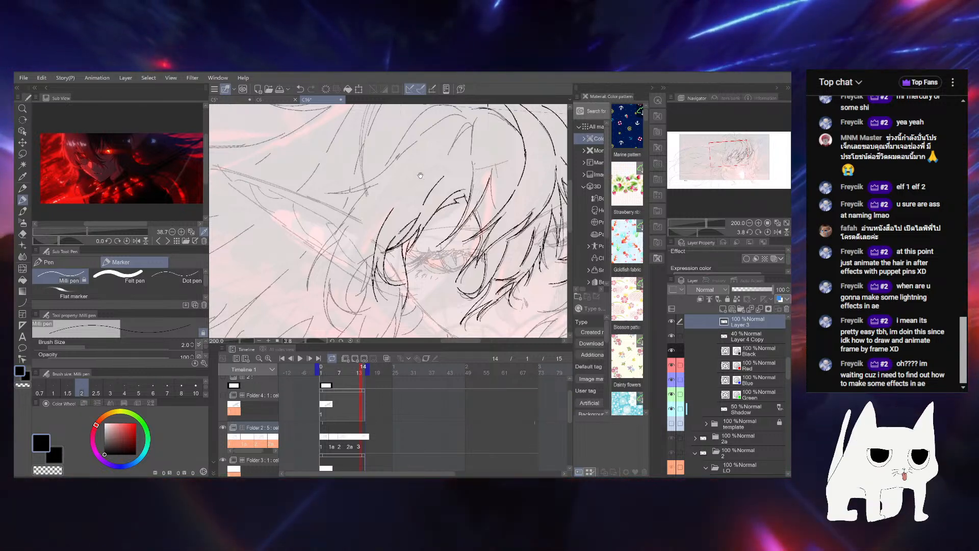
left_click_drag(403, 233, 411, 217)
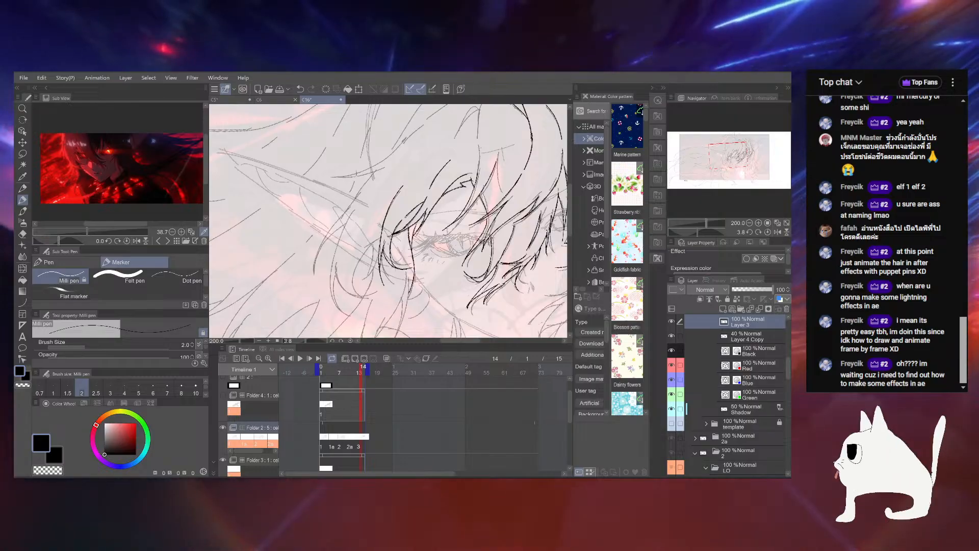
key("ctrl+z")
mouse_move(401, 302)
left_mouse_down()
mouse_move(403, 248)
mouse_move(397, 281)
left_mouse_up()
key("ctrl+z")
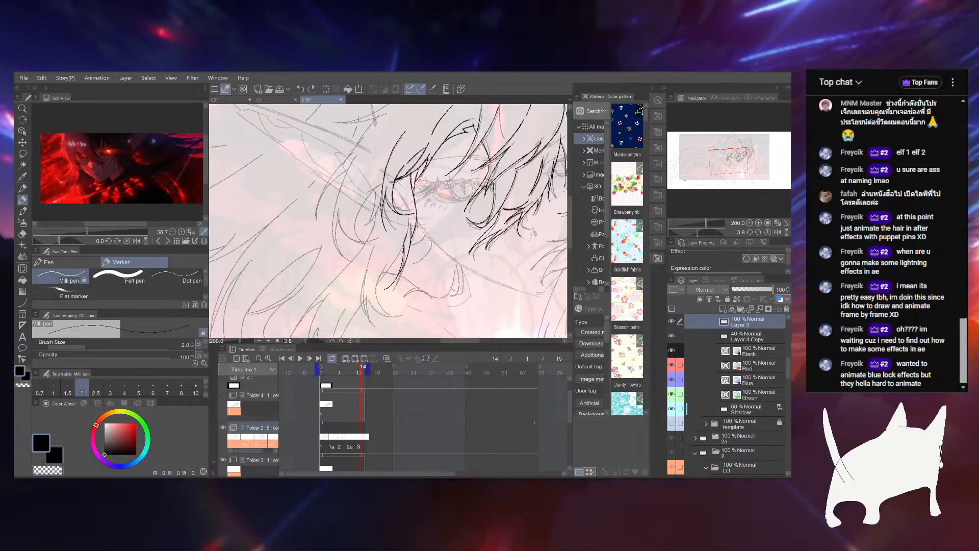
Draw the outer side strand sweeping down across the base of the raised ear on Layer 3 of cel 3
left_click_drag(377, 198, 378, 237)
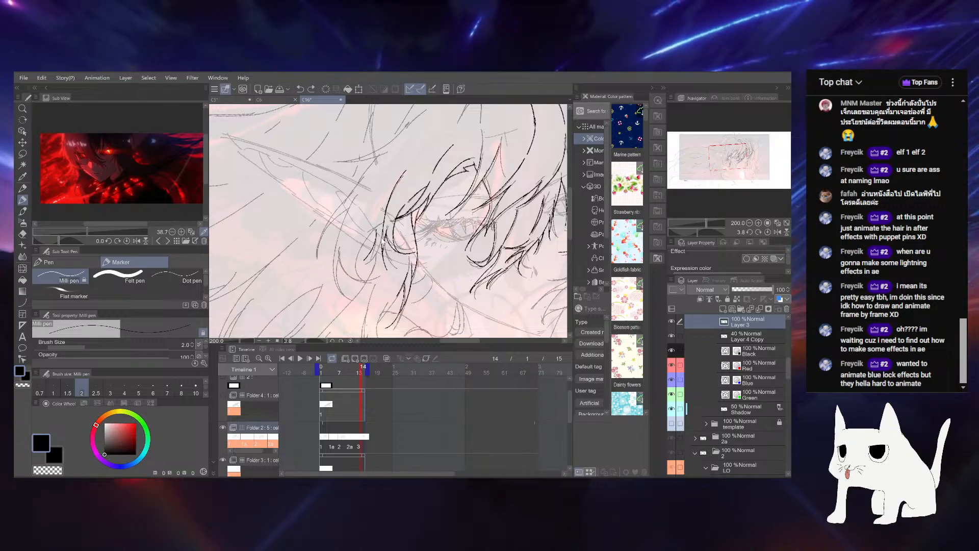
left_click_drag(359, 263, 384, 280)
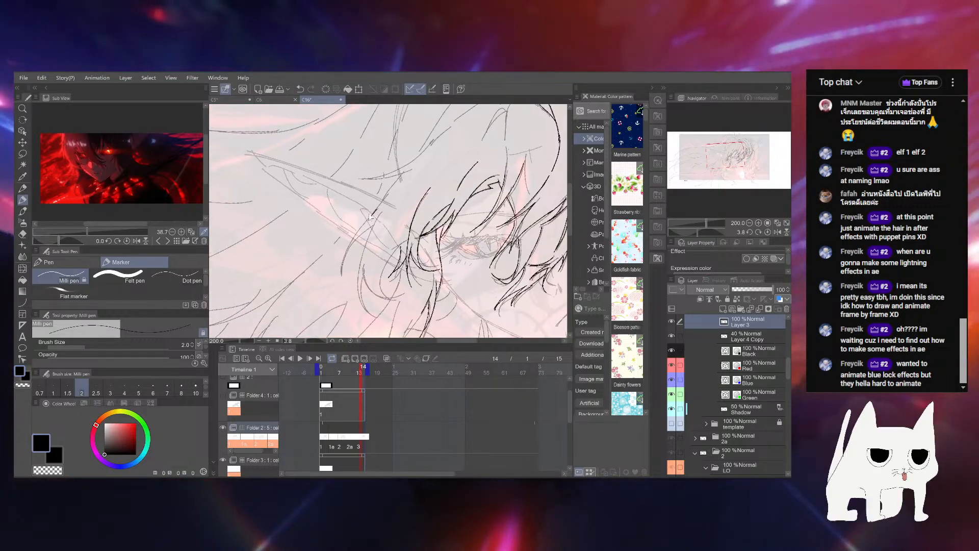
left_click_drag(378, 208, 335, 261)
key("ctrl+z")
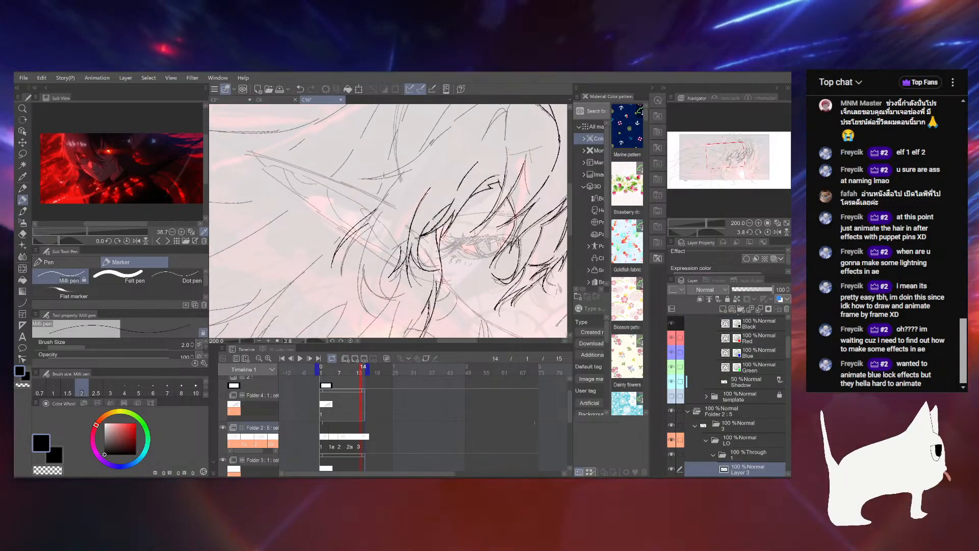
Play the animation to check the hair motion, and return to frame 15
left_click(696, 222)
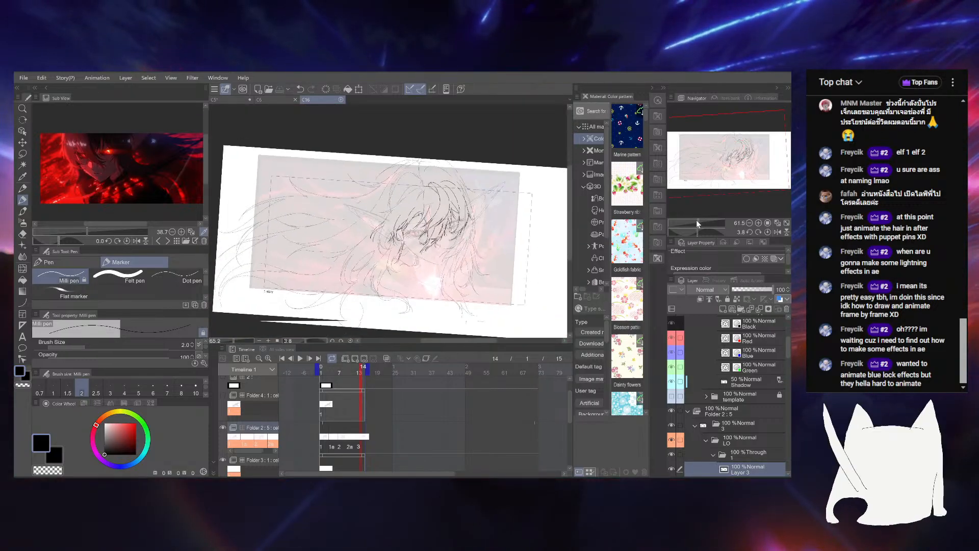
left_click_drag(696, 223, 698, 223)
left_click(300, 359)
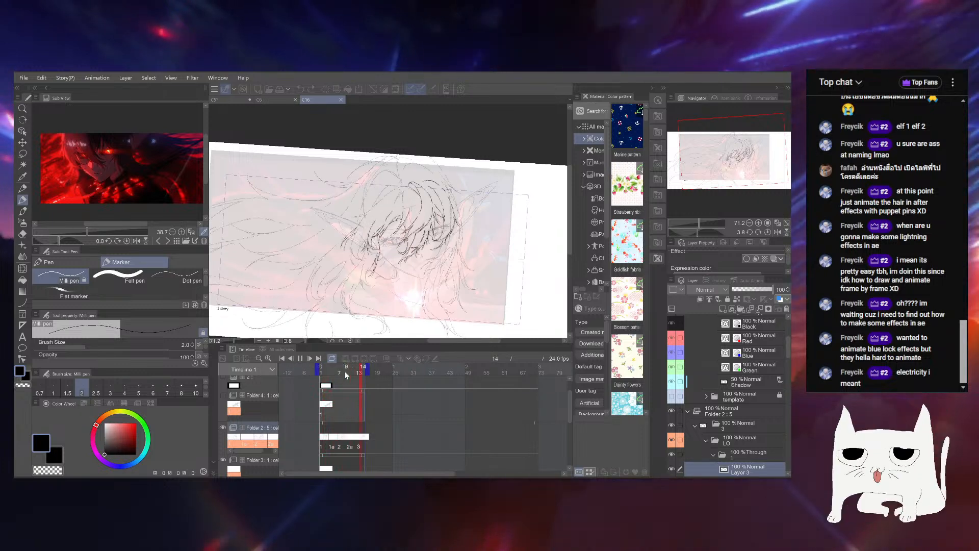
left_click(362, 371)
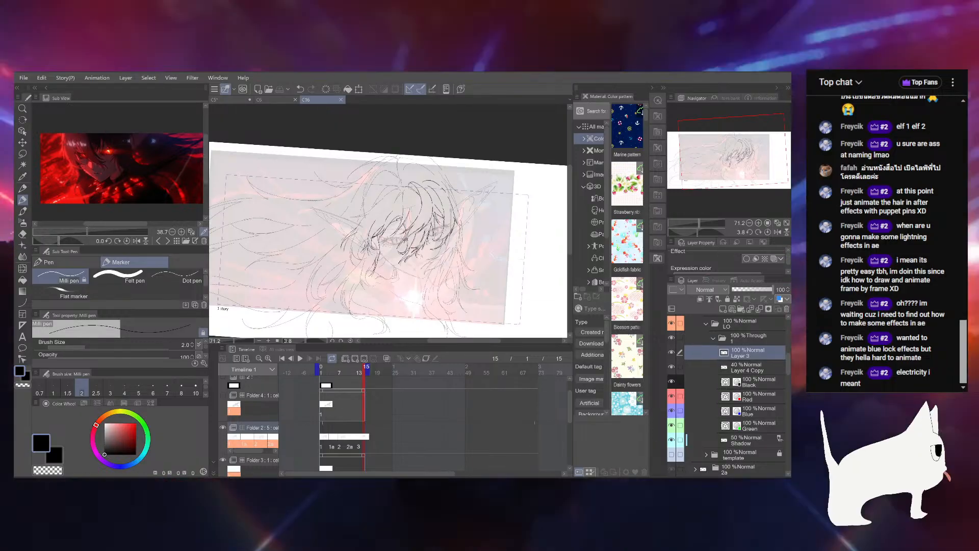
Refine the strand crossing the base of the raised ear, undoing and redrawing its outer edge on Layer 3
scroll(400, 225, "up", 5)
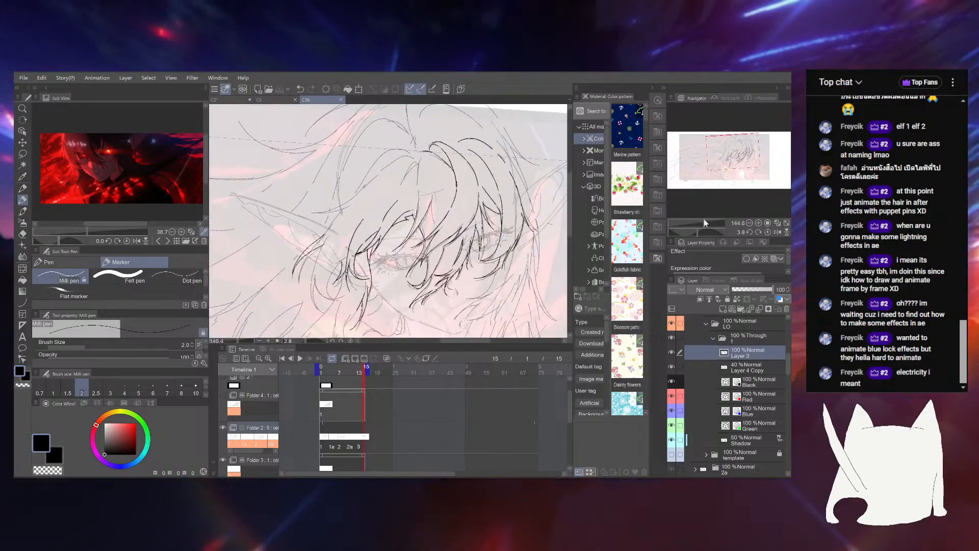
left_click_drag(390, 229, 465, 225)
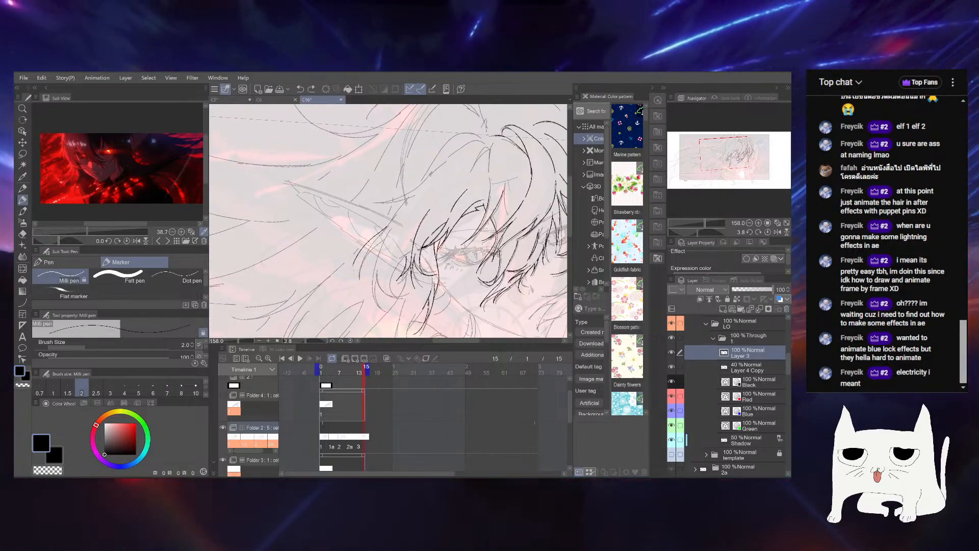
left_click_drag(386, 227, 351, 272)
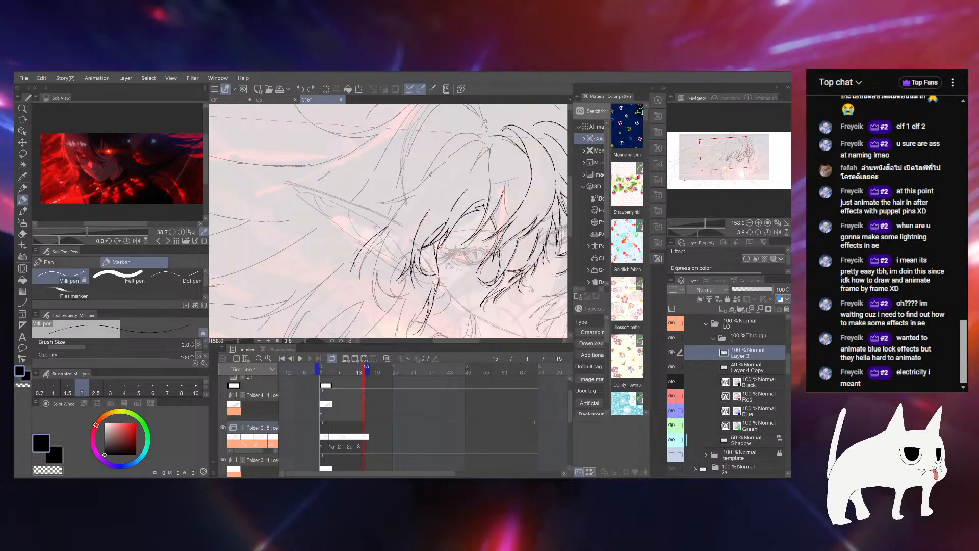
key("ctrl+z")
left_click_drag(390, 214, 380, 244)
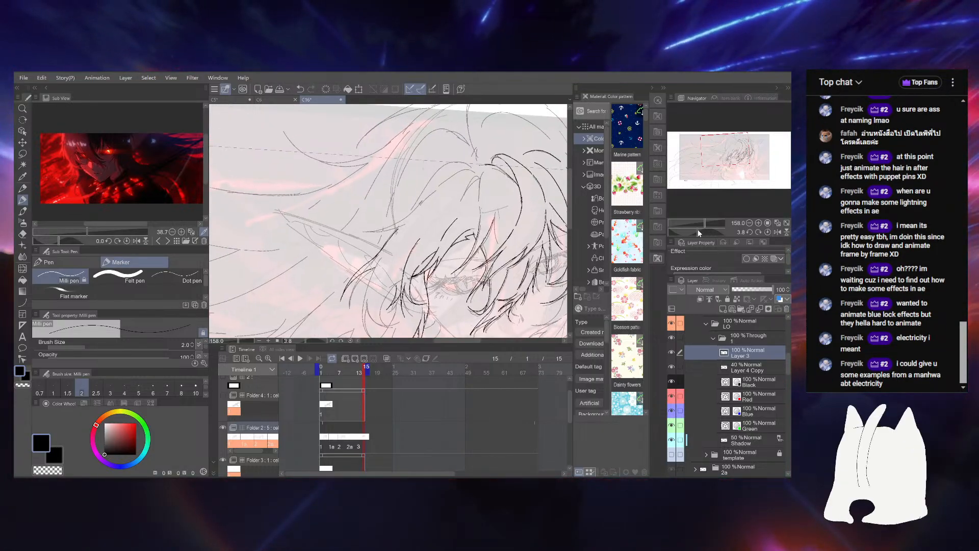
Draw the strands flowing from the crown toward the raised ear on Layer 3 of cel 3, and save the file
left_click_drag(698, 230, 686, 232)
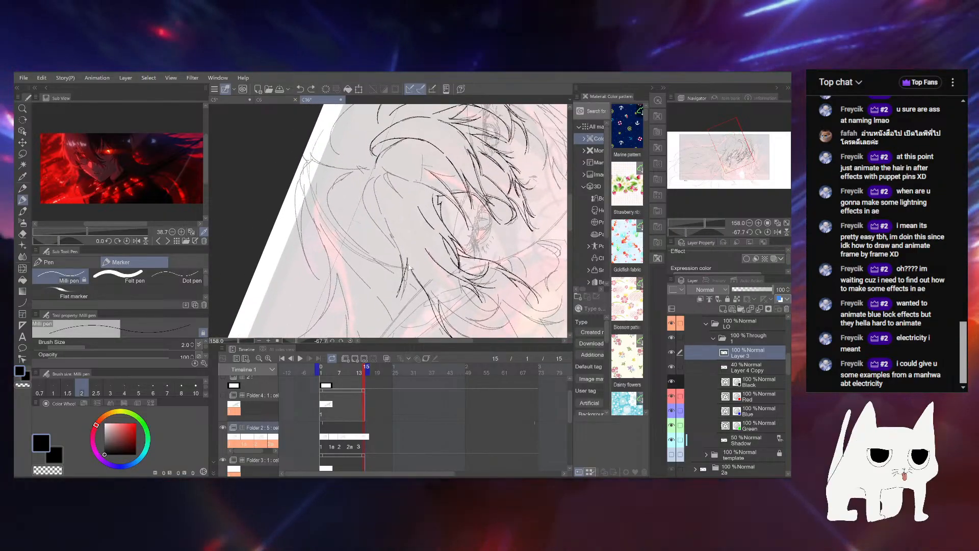
left_click_drag(405, 281, 403, 296)
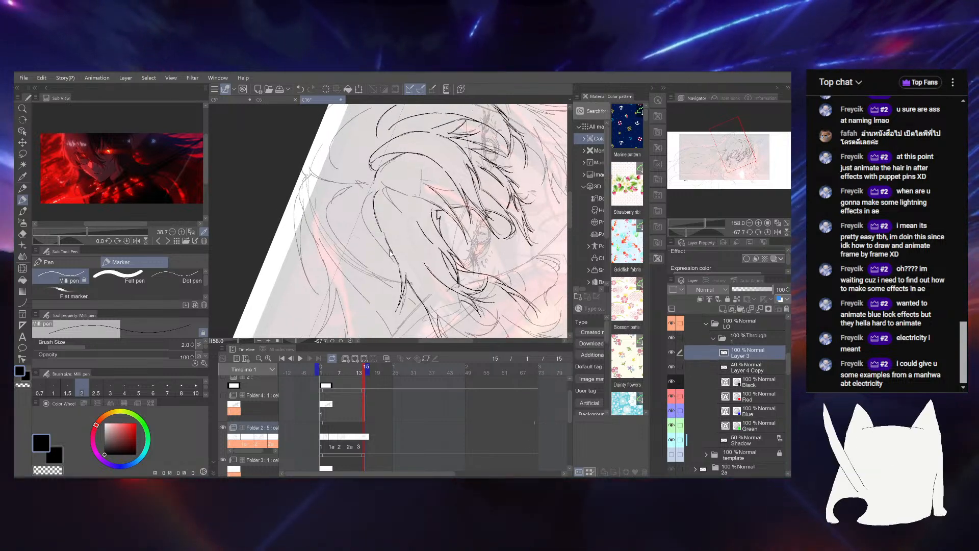
left_click_drag(387, 242, 398, 257)
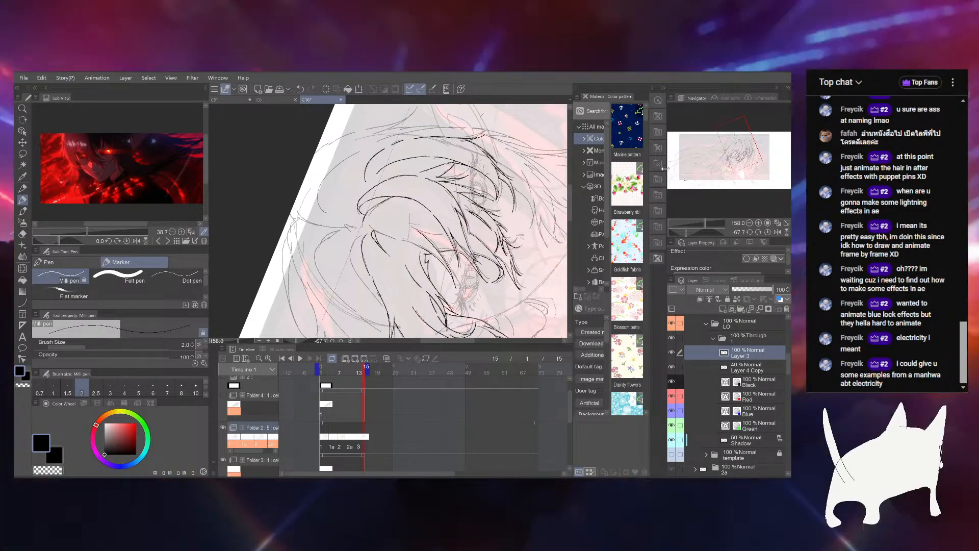
left_click_drag(397, 233, 499, 236)
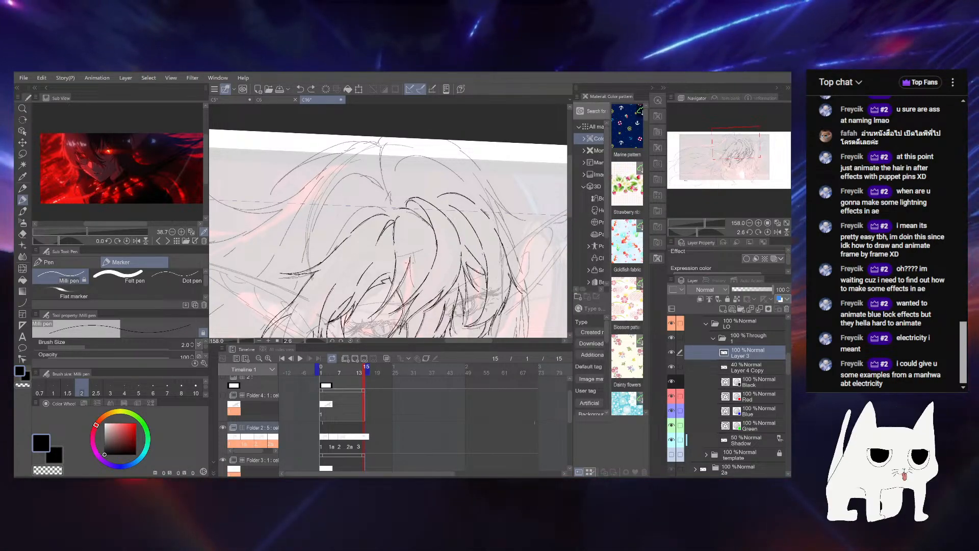
left_click_drag(440, 261, 449, 210)
left_click_drag(705, 223, 701, 223)
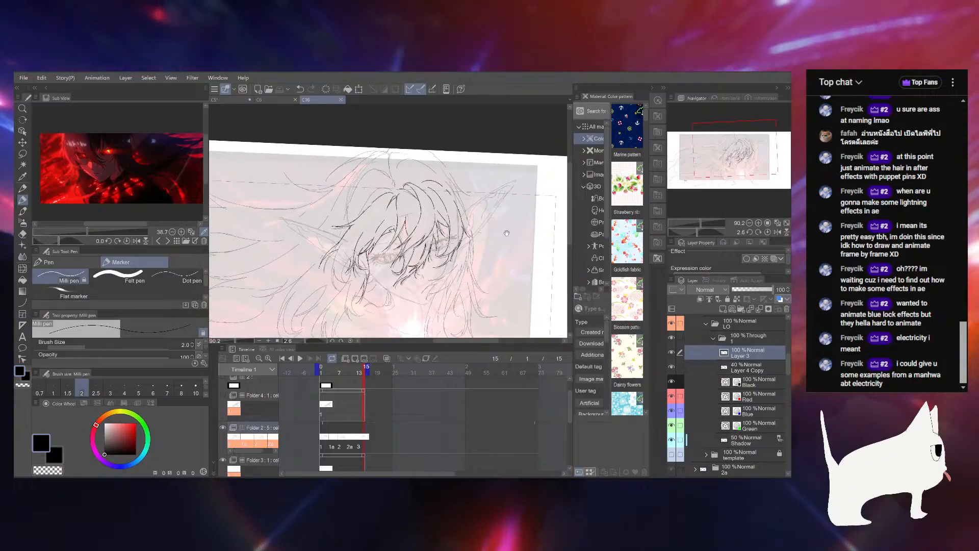
left_click_drag(523, 200, 546, 175)
key("ctrl+s")
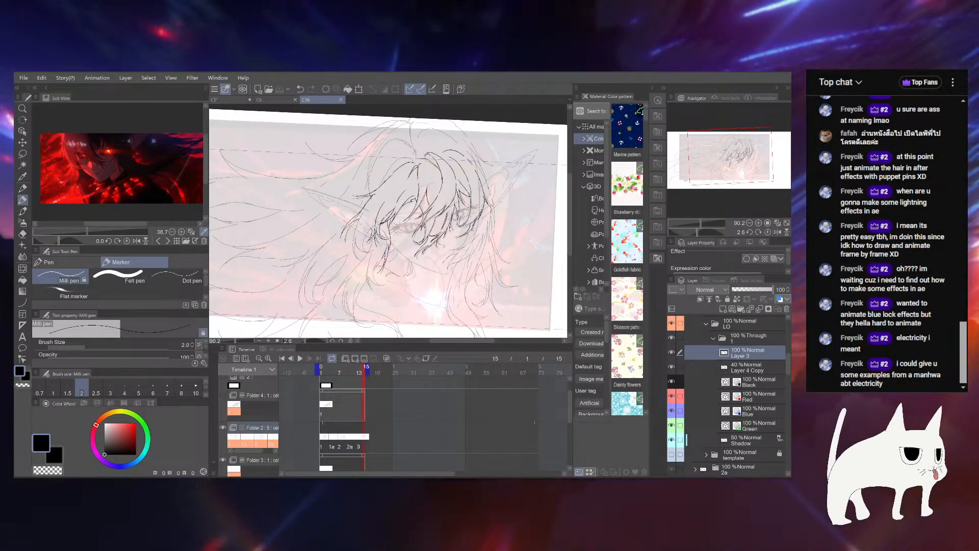
left_click_drag(527, 208, 516, 262)
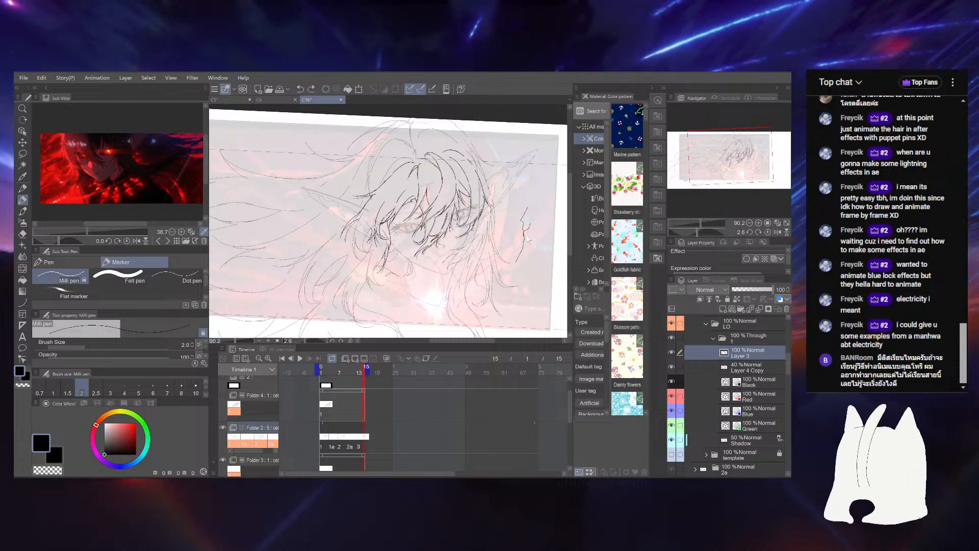
left_click(701, 222)
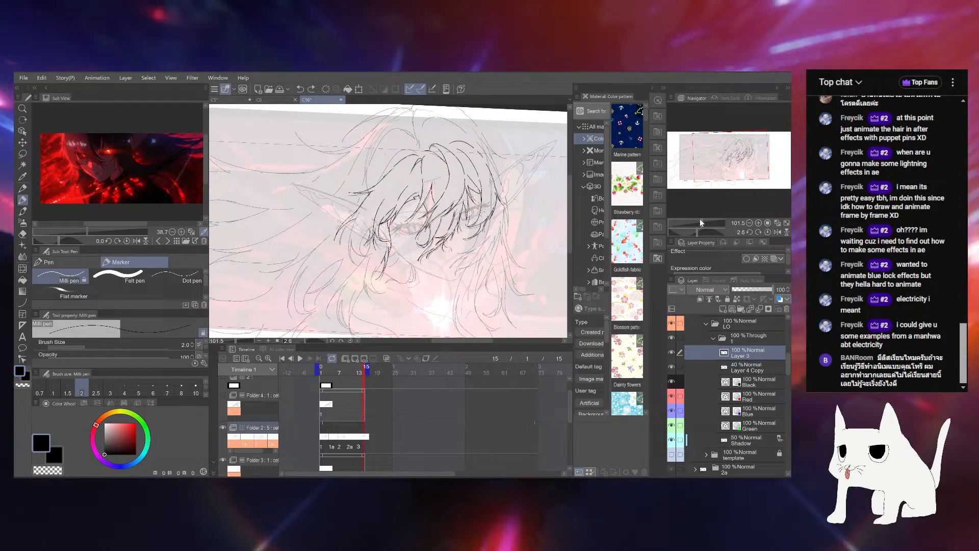
key("ctrl+z")
Draw the curled lower strands below the base of the raised ear and extend the strand ends above it, undoing unwanted strokes
left_click_drag(499, 202, 527, 214)
left_click(706, 221)
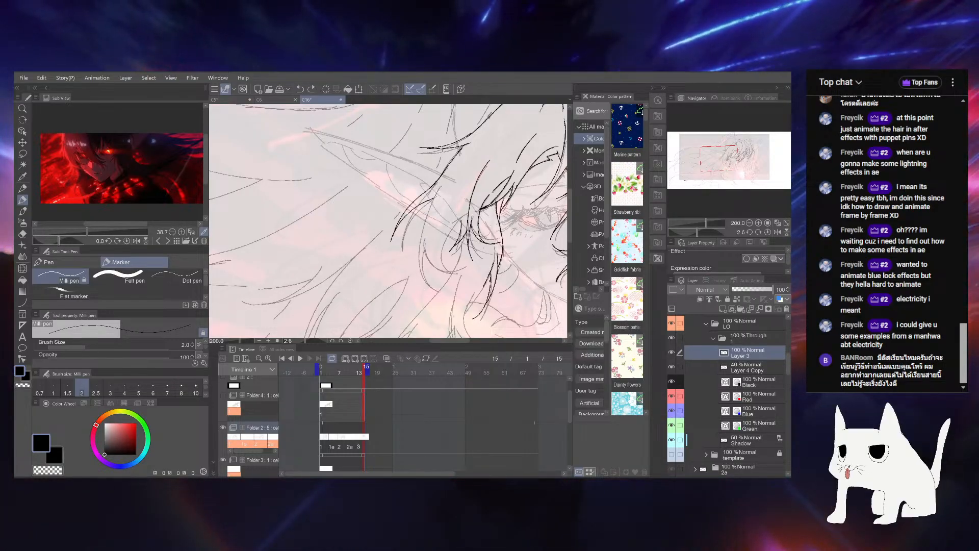
key("ctrl+z")
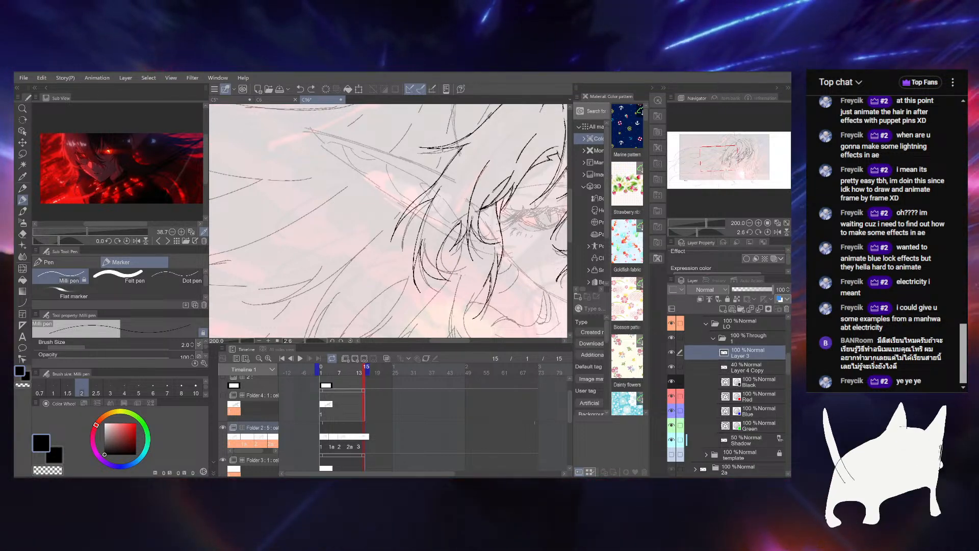
key("ctrl+z")
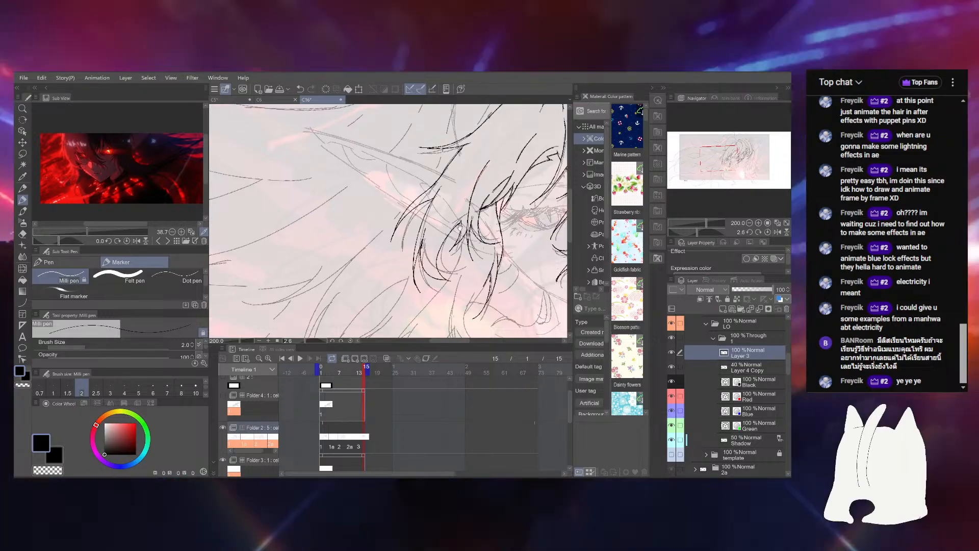
Handwrite the note "after effects" above the raised ear, and erase it with the vector eraser
scroll(388, 221, "up", 1)
left_click_drag(707, 222, 678, 227)
left_click_drag(346, 169, 343, 181)
left_click_drag(351, 168, 349, 179)
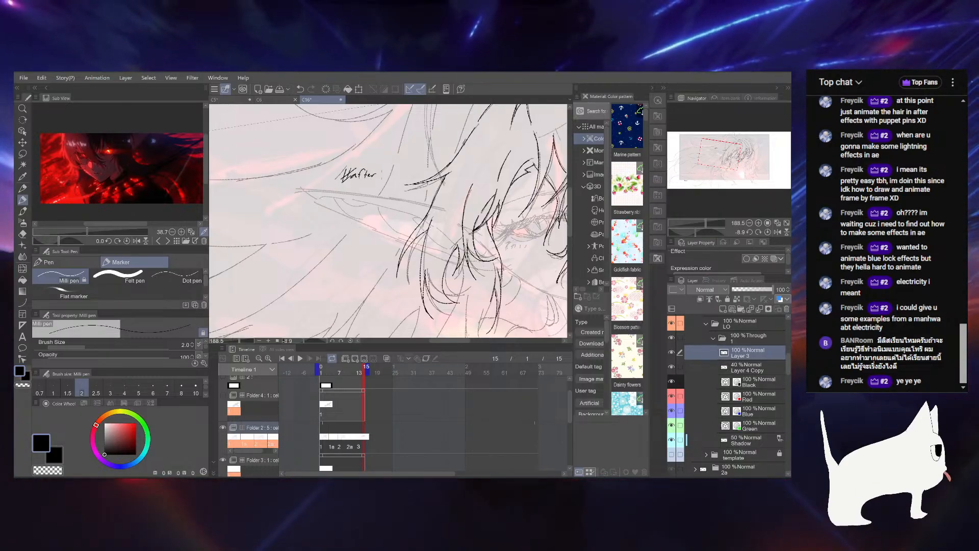
left_click_drag(378, 176, 383, 177)
mouse_move(389, 169)
left_mouse_down()
mouse_move(386, 180)
mouse_move(404, 176)
left_mouse_up()
left_click_drag(408, 169, 409, 179)
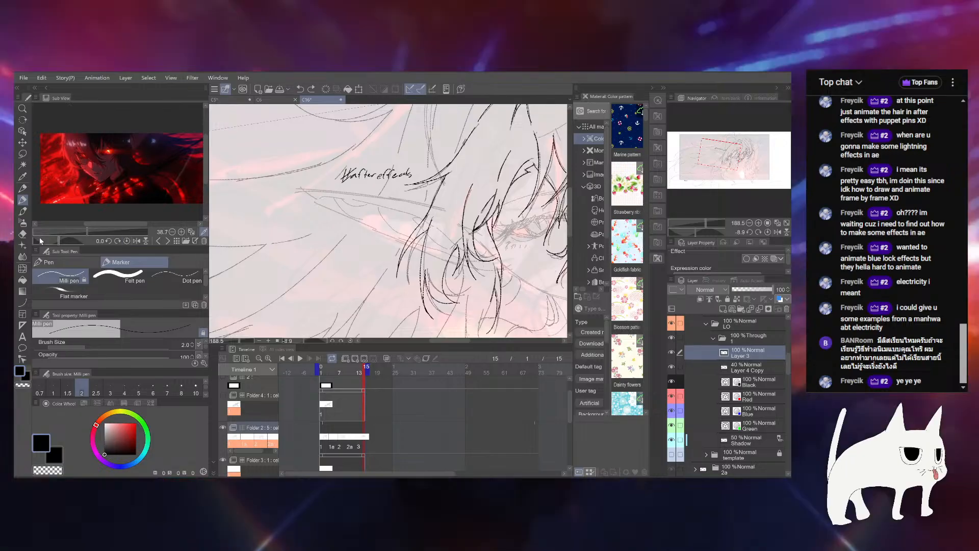
left_click(22, 234)
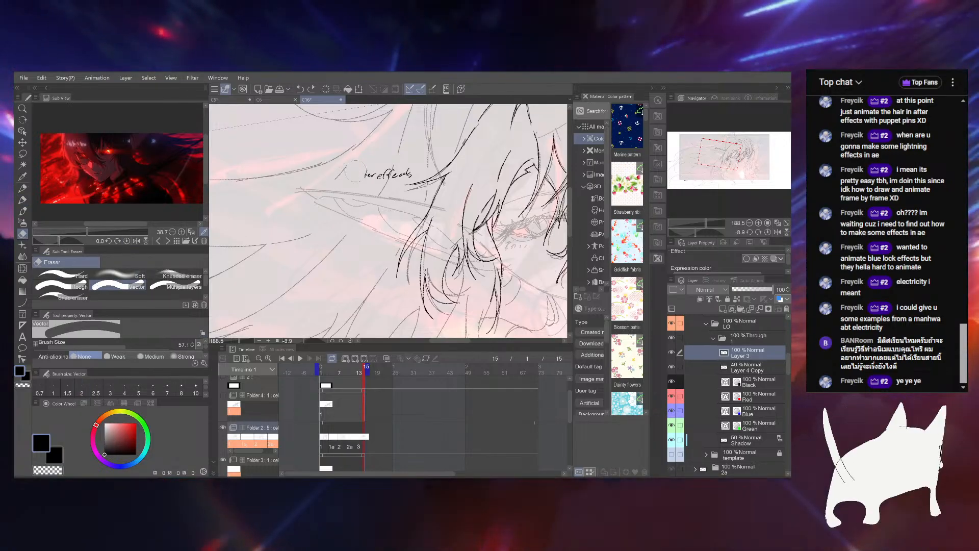
left_click_drag(341, 177, 404, 170)
left_click(22, 200)
left_click(22, 189)
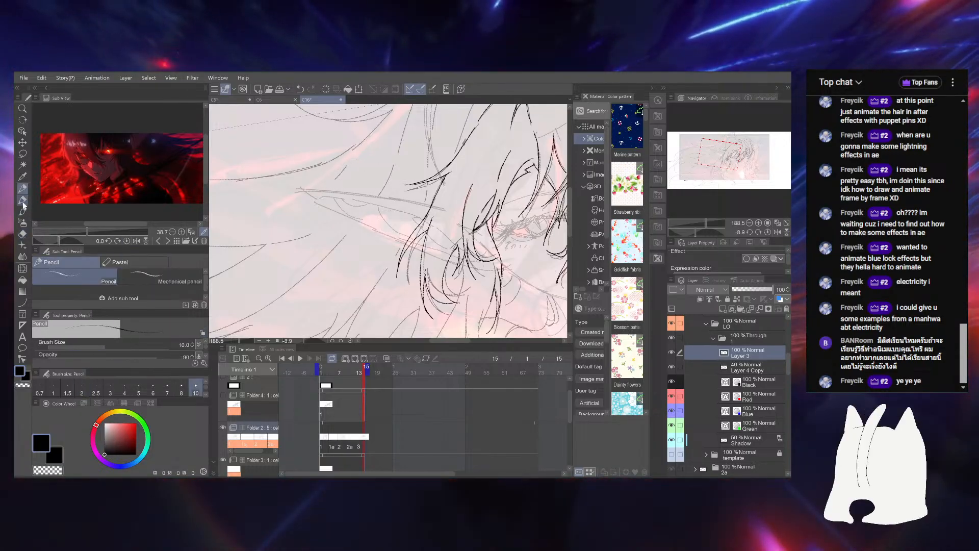
left_click(22, 200)
left_click_drag(481, 207, 484, 195)
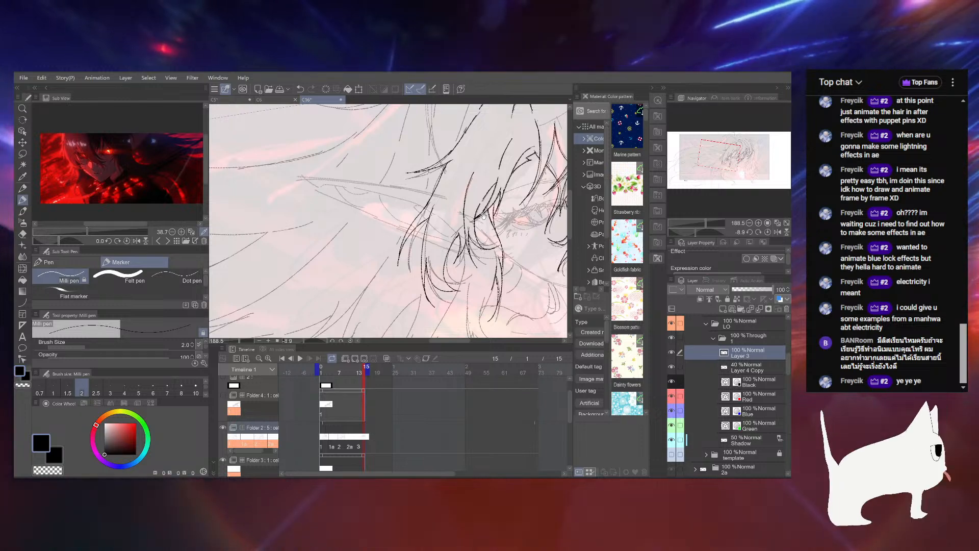
left_click_drag(483, 216, 479, 227)
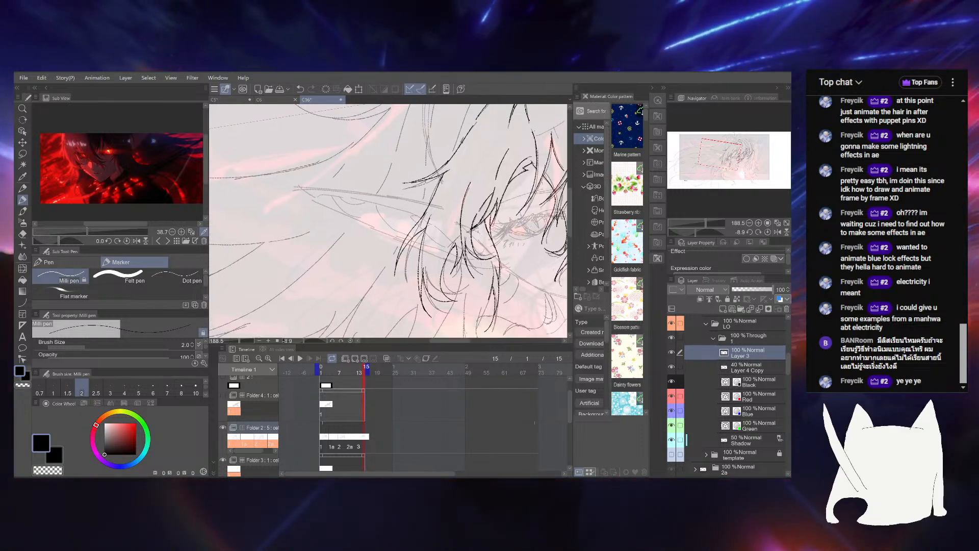
Undo the stray strokes beside the left ear's hair strands on Layer 3 and save the file
key("ctrl+z")
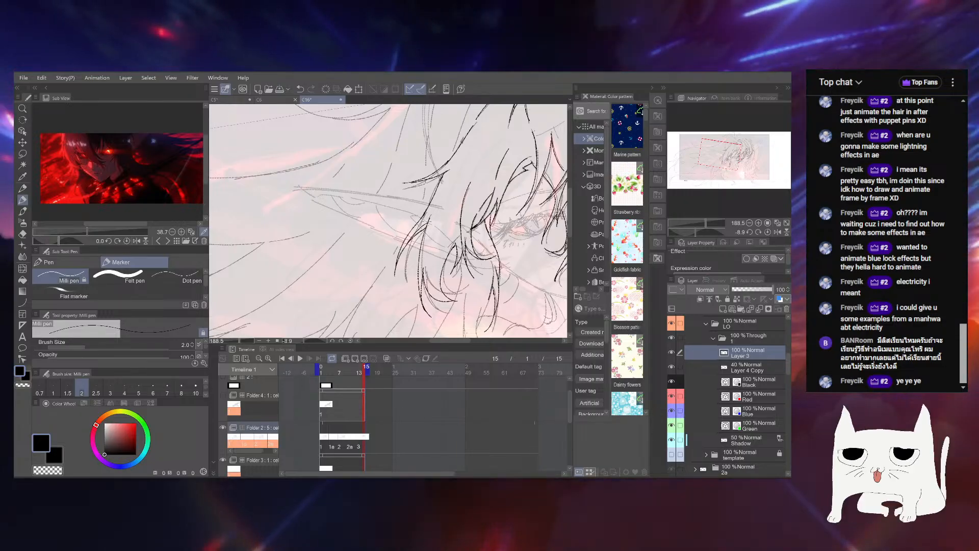
mouse_move(428, 220)
left_mouse_down()
mouse_move(403, 249)
mouse_move(423, 233)
mouse_move(403, 220)
left_mouse_up()
key("ctrl+z")
left_click_drag(695, 223, 700, 223)
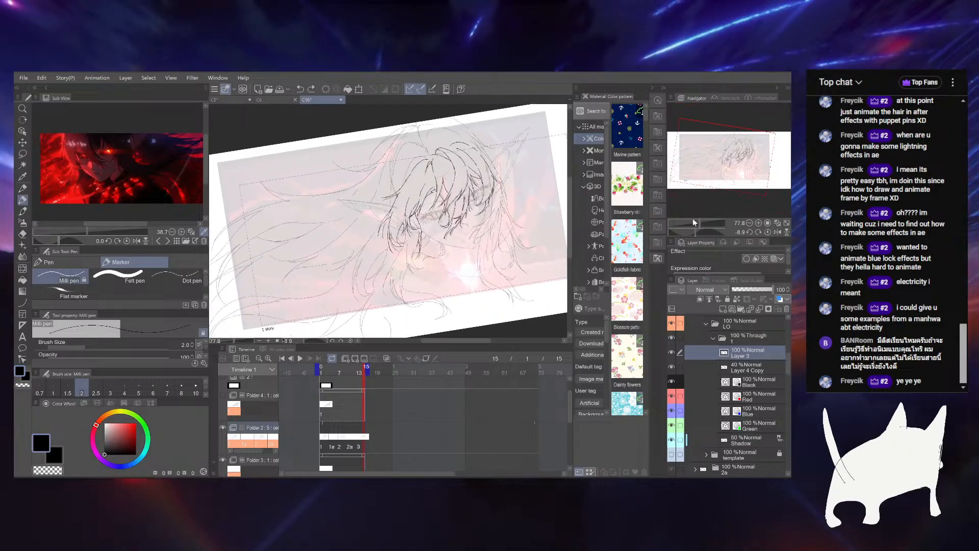
key("ctrl+s")
left_click_drag(518, 221, 510, 232)
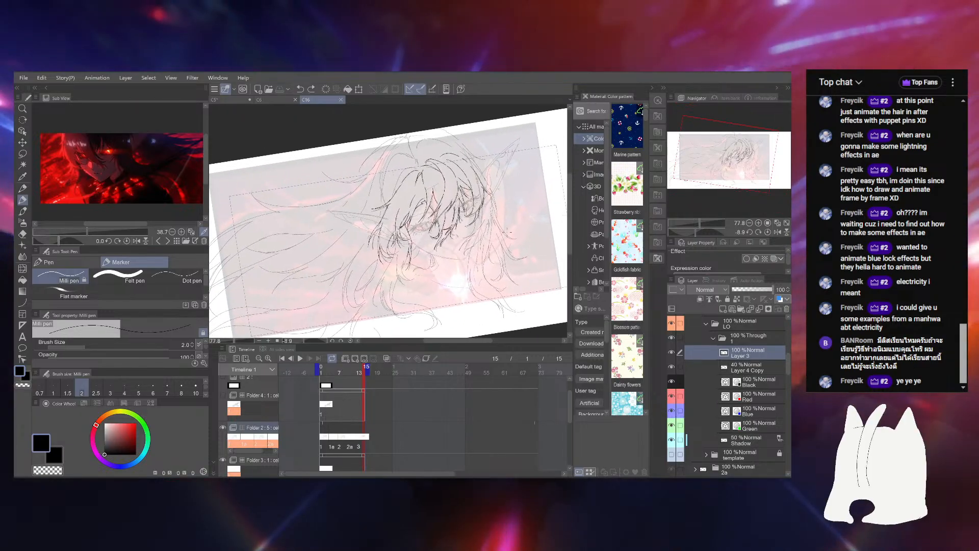
Handwrite the note "Lightning 2.5" in the empty area beside the right-hand ear
left_click_drag(699, 223, 703, 225)
left_click_drag(524, 221, 500, 234)
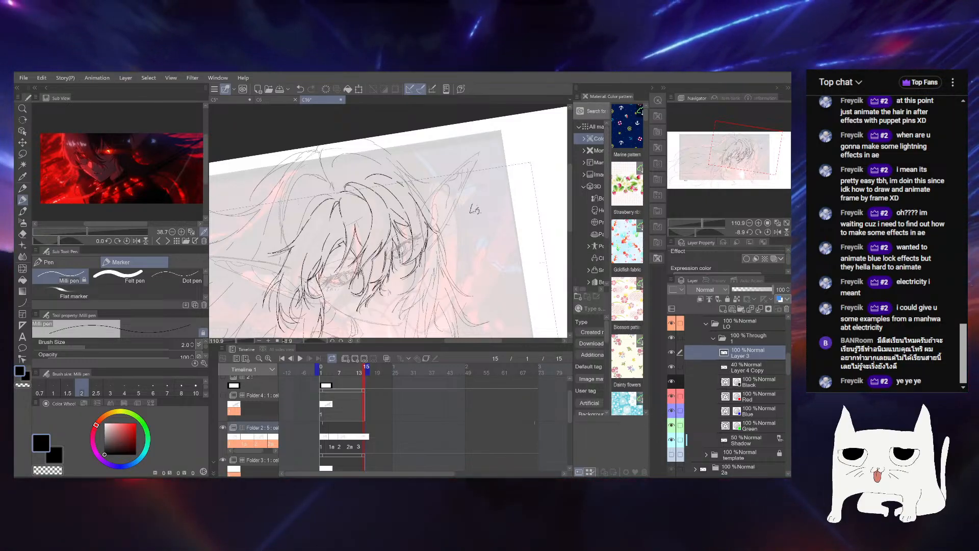
left_click_drag(480, 205, 485, 212)
left_click_drag(482, 208, 492, 214)
left_click_drag(494, 207, 505, 209)
left_click(507, 209)
left_click_drag(511, 204, 518, 204)
left_click(518, 207)
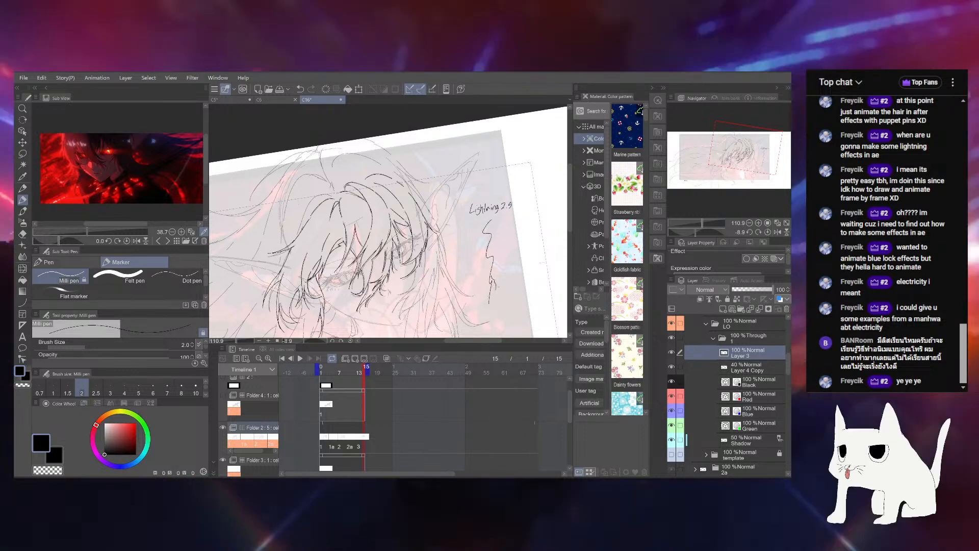
Sketch zigzag lightning bolts beside the right-hand ear, undoing the first attempt and clearing the handwritten note
left_click_drag(492, 278, 504, 284)
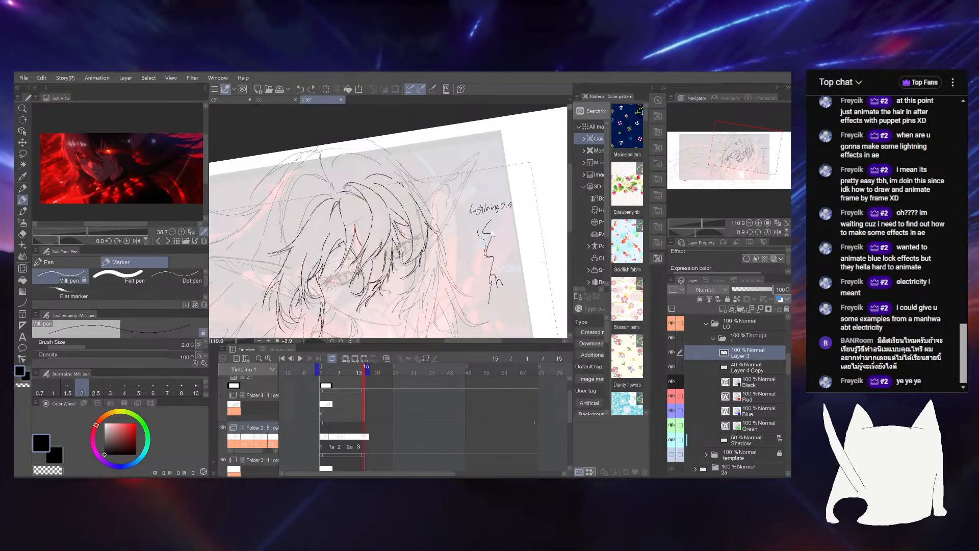
left_click_drag(501, 258, 493, 205)
key("ctrl+z")
key("ctrl+z")
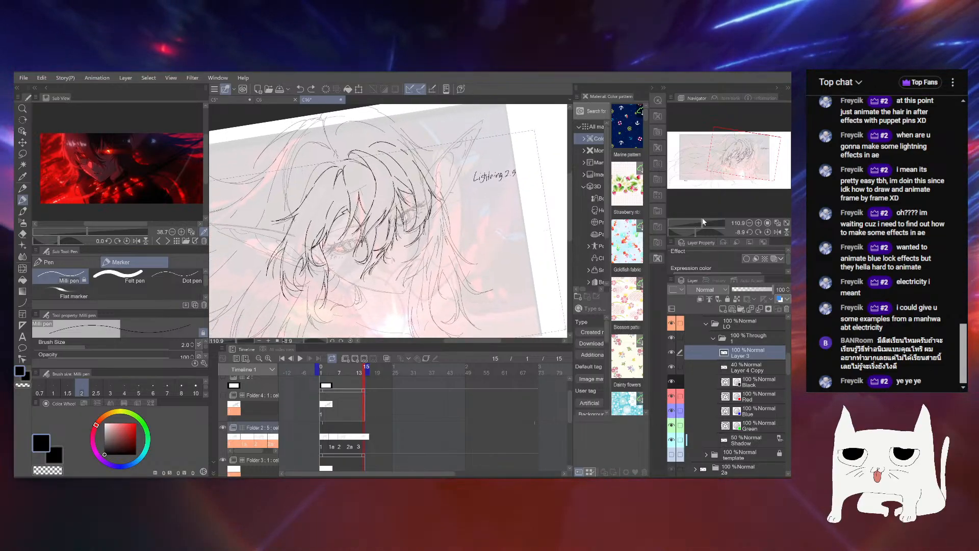
mouse_move(518, 152)
left_mouse_down()
mouse_move(519, 162)
mouse_move(481, 173)
left_mouse_up()
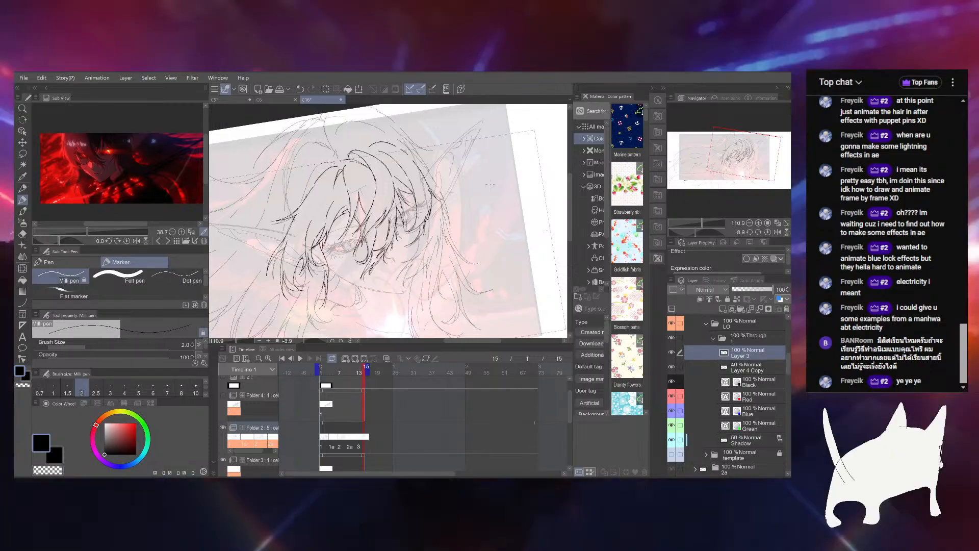
left_click_drag(496, 170, 491, 251)
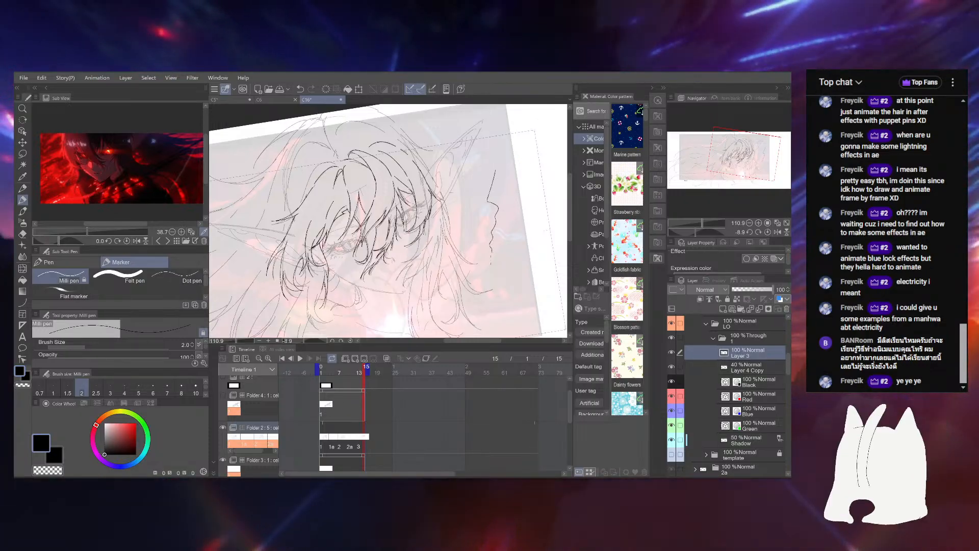
mouse_move(703, 224)
left_mouse_down()
mouse_move(695, 232)
mouse_move(716, 232)
mouse_move(697, 230)
left_mouse_up()
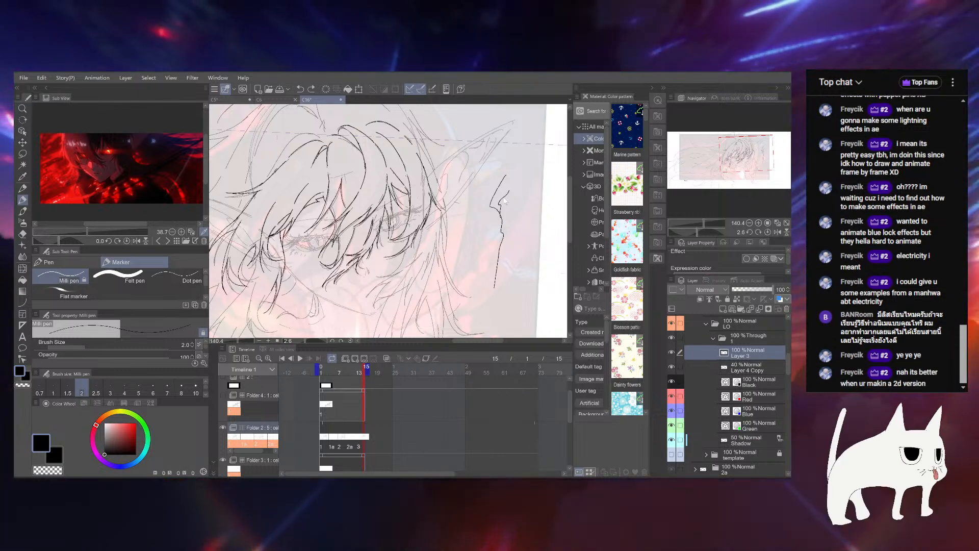
Draw the hair strands falling along the cheek in front of the right-hand ear on Layer 3, undoing an unwanted stroke
left_click_drag(696, 231, 709, 231)
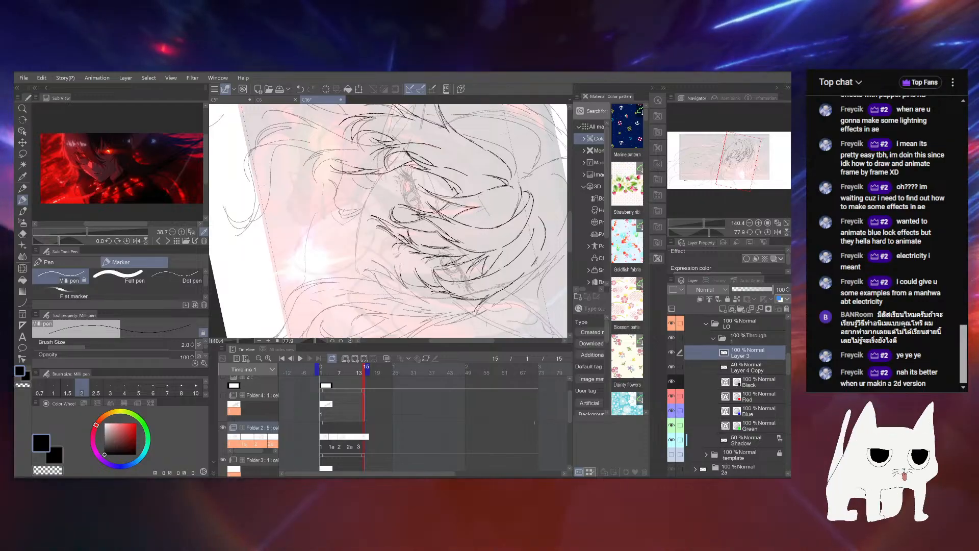
mouse_move(711, 231)
left_mouse_down()
mouse_move(695, 231)
mouse_move(720, 232)
left_mouse_up()
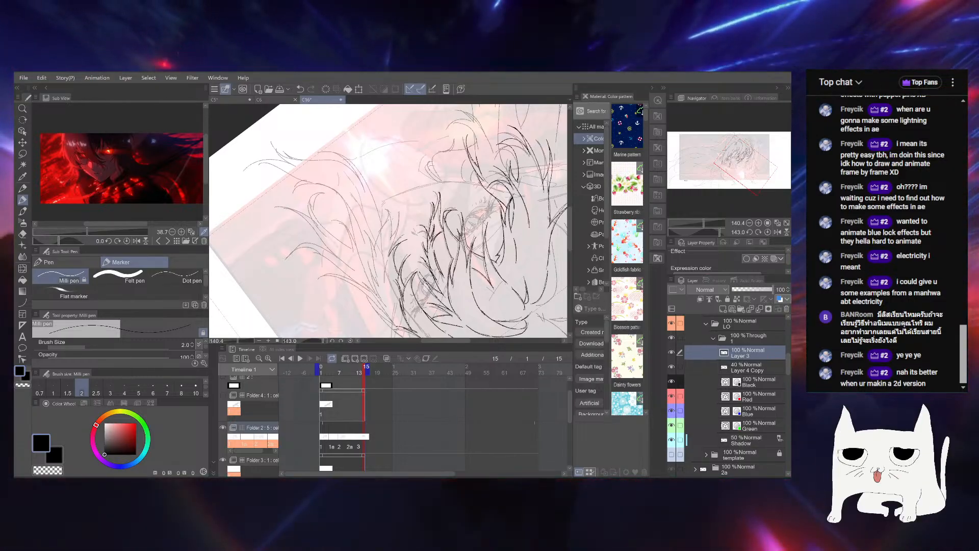
left_click_drag(719, 232, 690, 222)
mouse_move(365, 189)
left_mouse_down()
mouse_move(400, 245)
mouse_move(411, 293)
left_mouse_up()
key("ctrl+z")
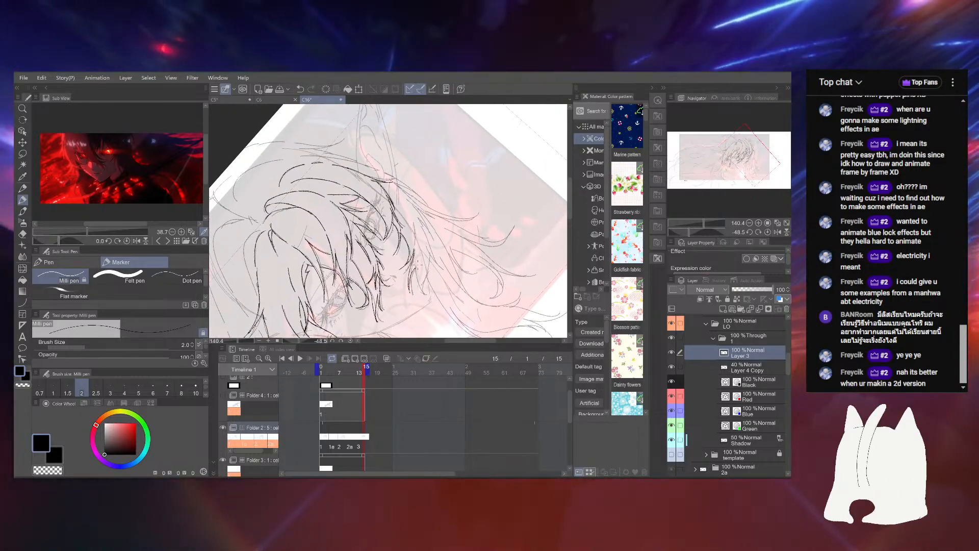
left_click_drag(418, 265, 446, 231)
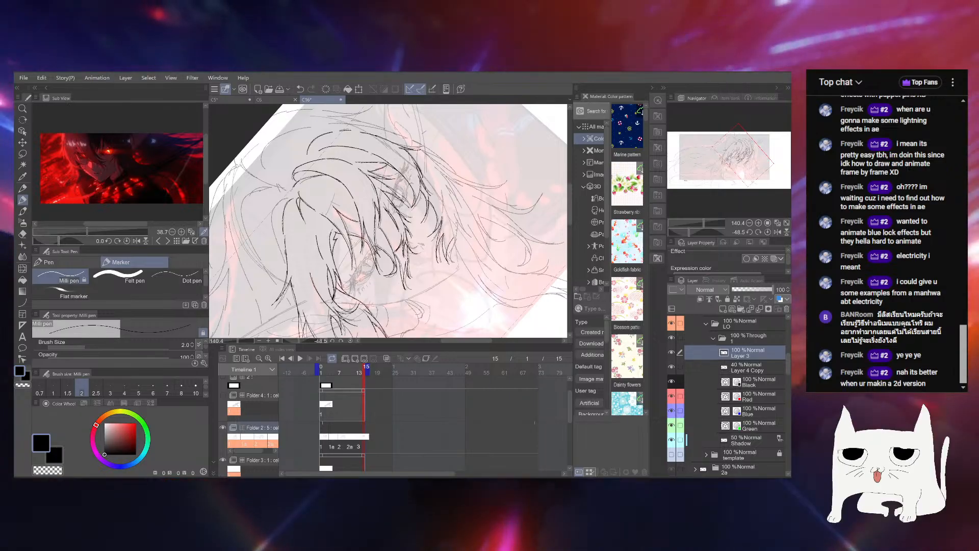
left_click_drag(461, 234, 460, 246)
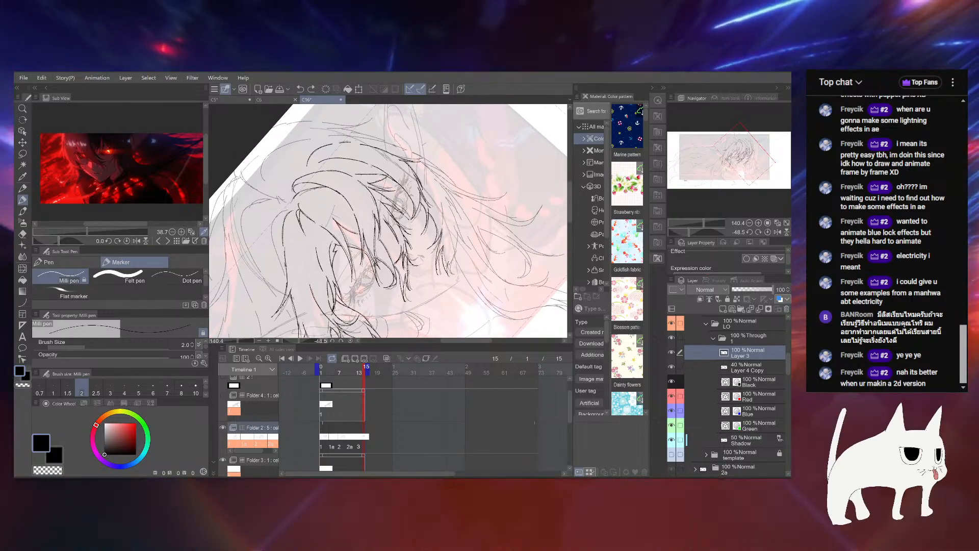
left_click_drag(358, 221, 355, 232)
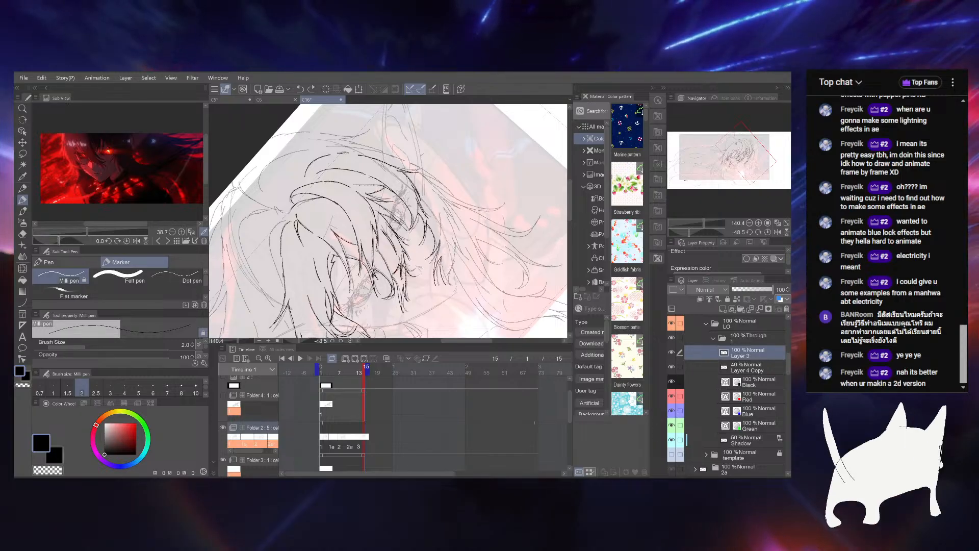
left_click_drag(450, 234, 449, 265)
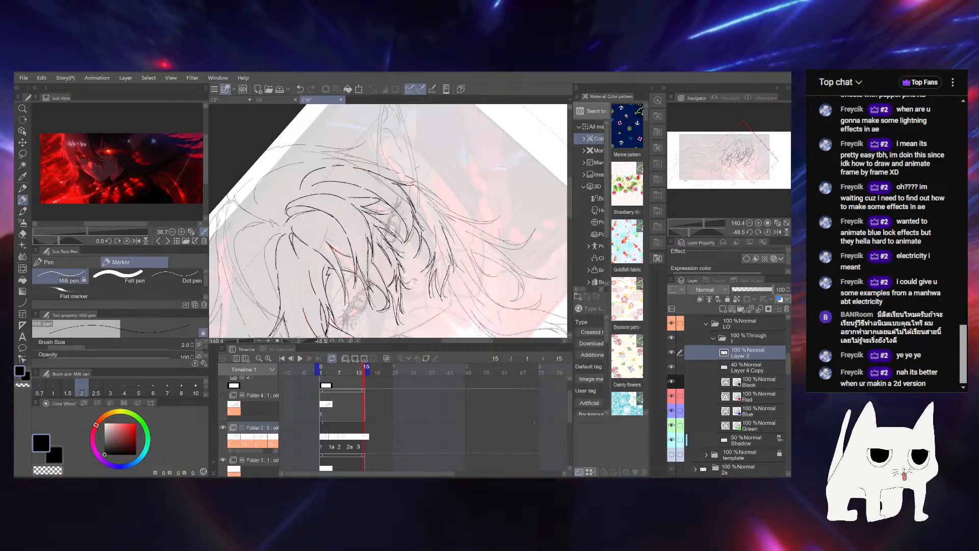
left_click_drag(446, 271, 440, 243)
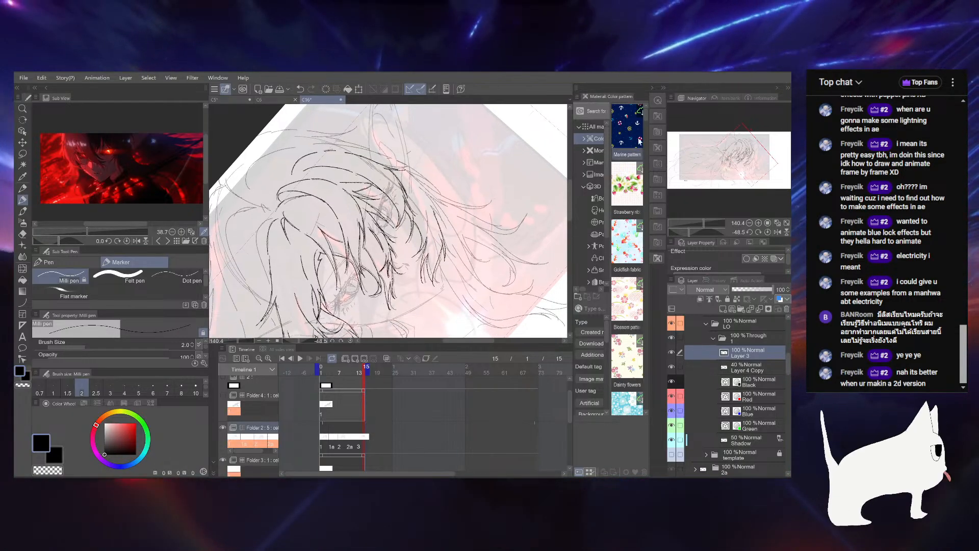
Extend the side strands sweeping down below the right-hand ear on Layer 3, and save the file
left_click_drag(689, 232, 693, 232)
left_click_drag(478, 237, 470, 271)
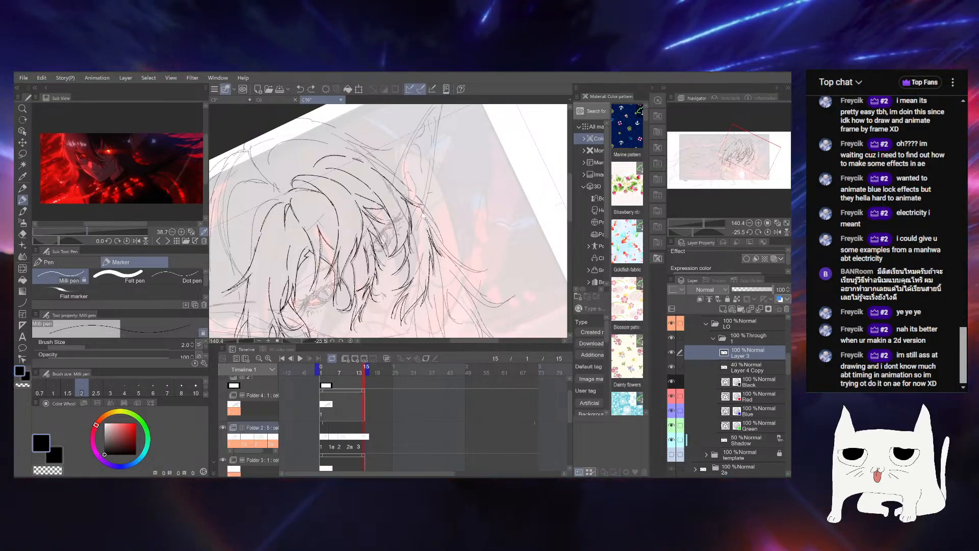
scroll(734, 395, "up", 4)
left_click_drag(460, 227, 461, 240)
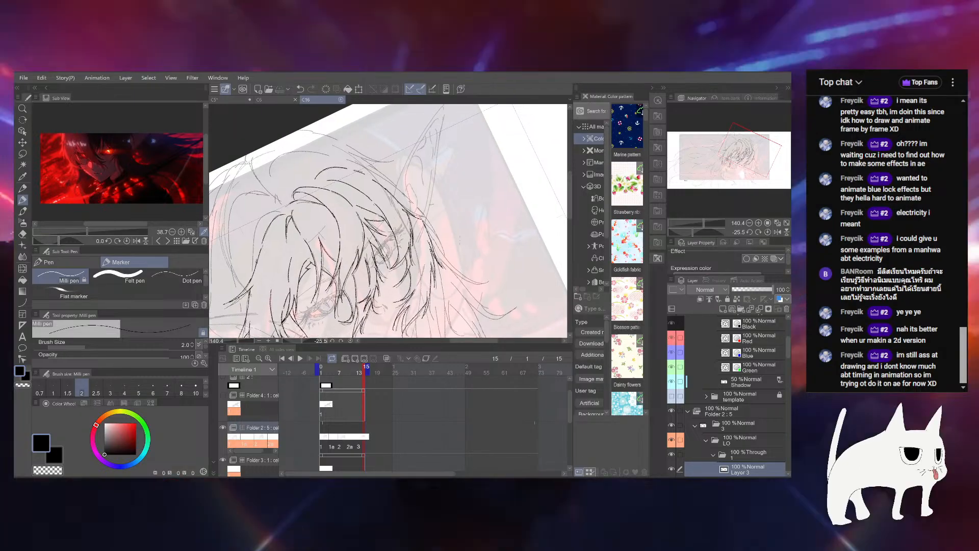
key("ctrl+s")
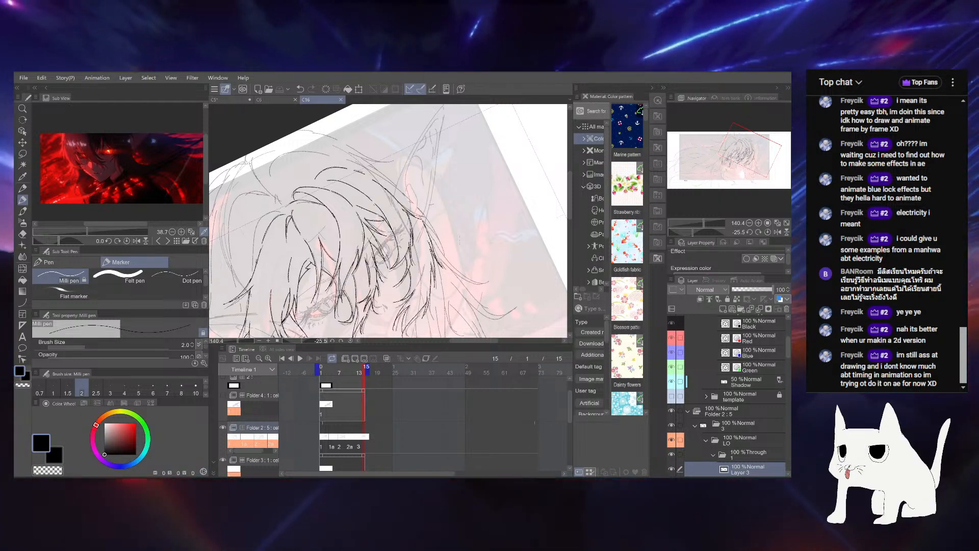
Add a strand line at the outer edge of the hair where it meets the base of the right-hand ear
left_click_drag(704, 223, 707, 222)
left_click_drag(694, 231, 701, 225)
left_click_drag(747, 152, 751, 155)
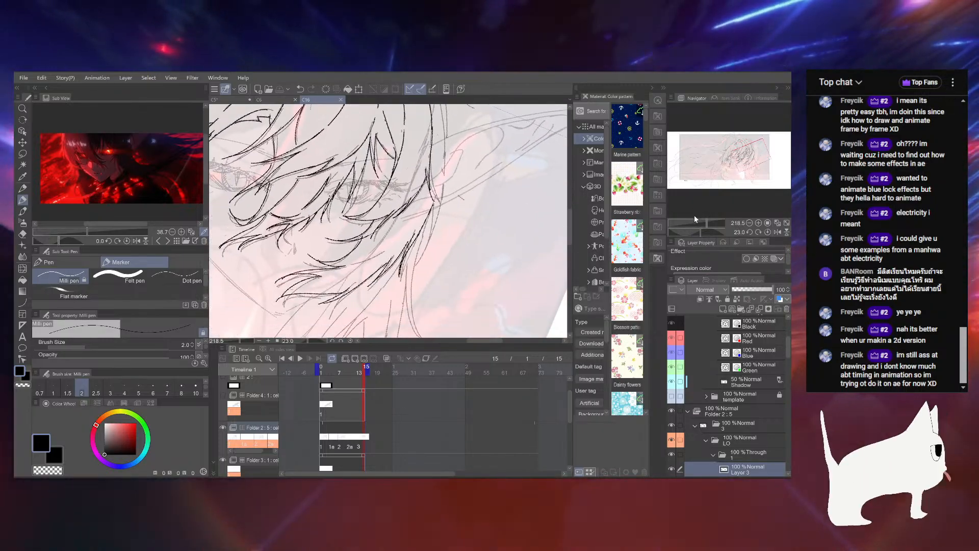
left_click_drag(695, 220, 704, 224)
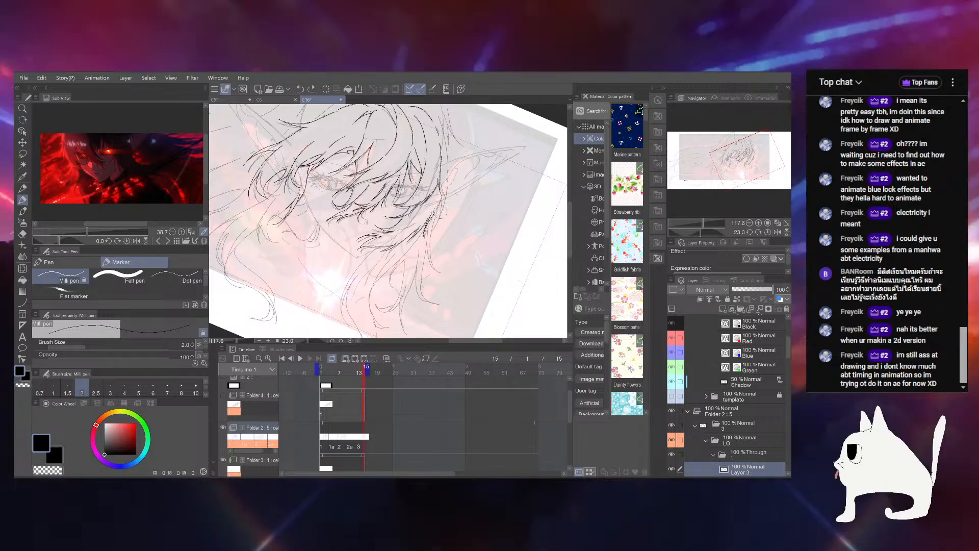
left_click_drag(440, 178, 445, 210)
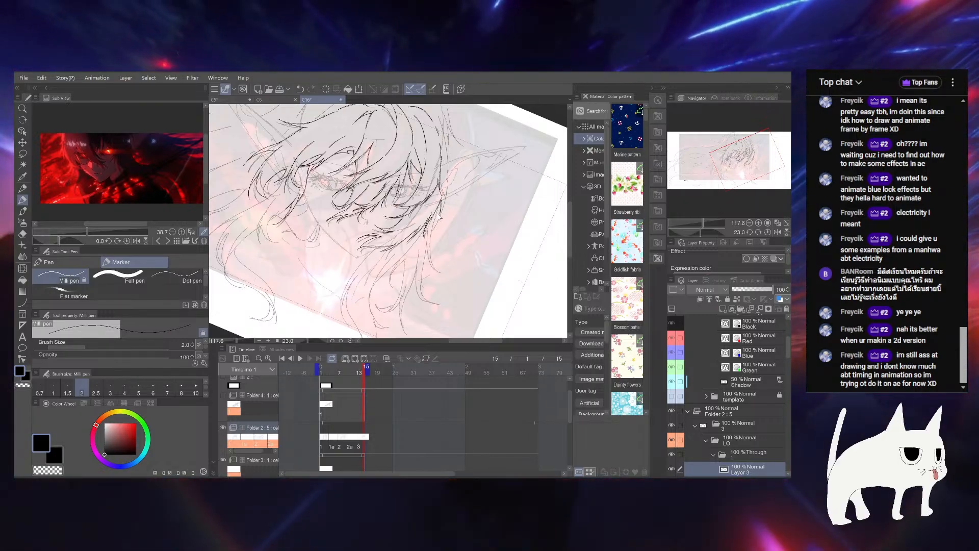
left_click_drag(449, 196, 438, 238)
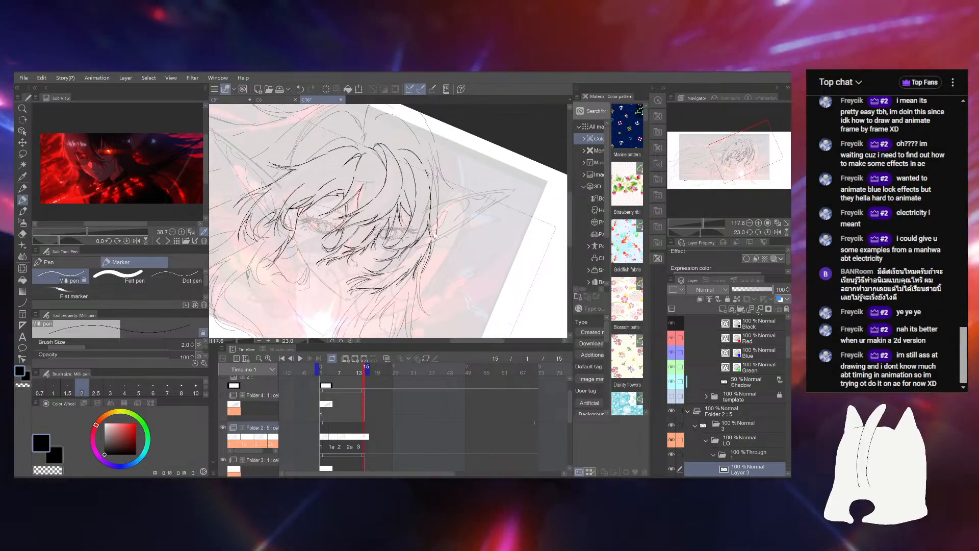
left_click_drag(439, 208, 426, 251)
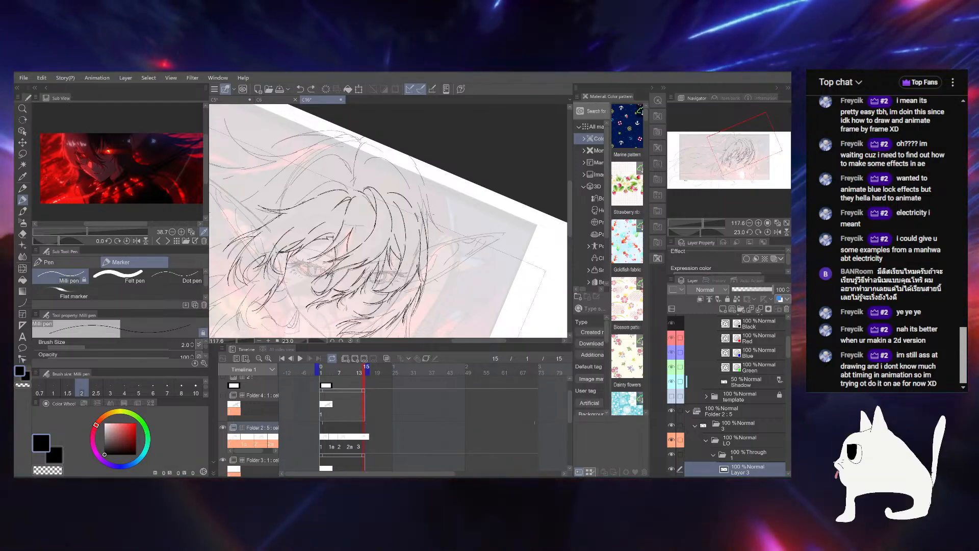
Sketch a long zigzag lightning bolt beside the right-hand ear, undoing and redrawing unwanted strokes
left_click_drag(388, 250, 387, 189)
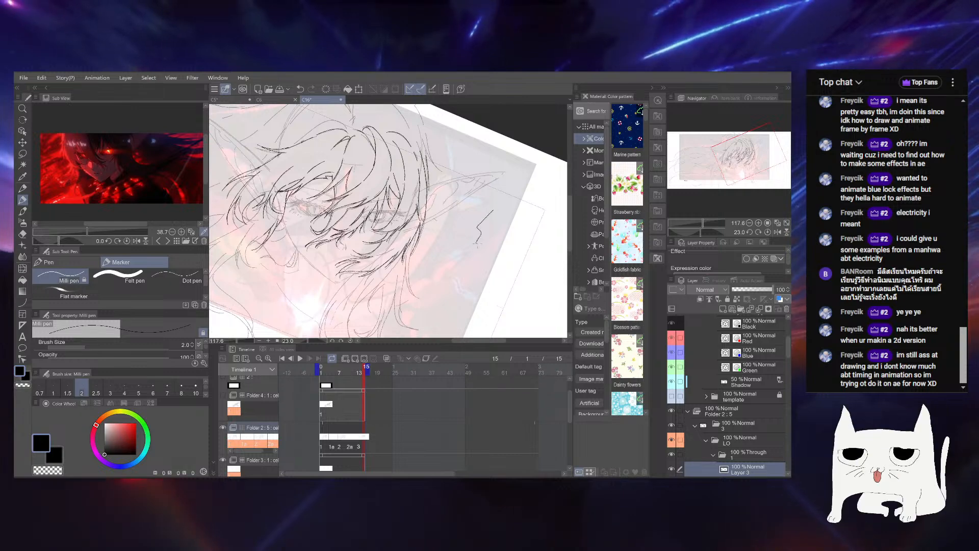
key("ctrl+z")
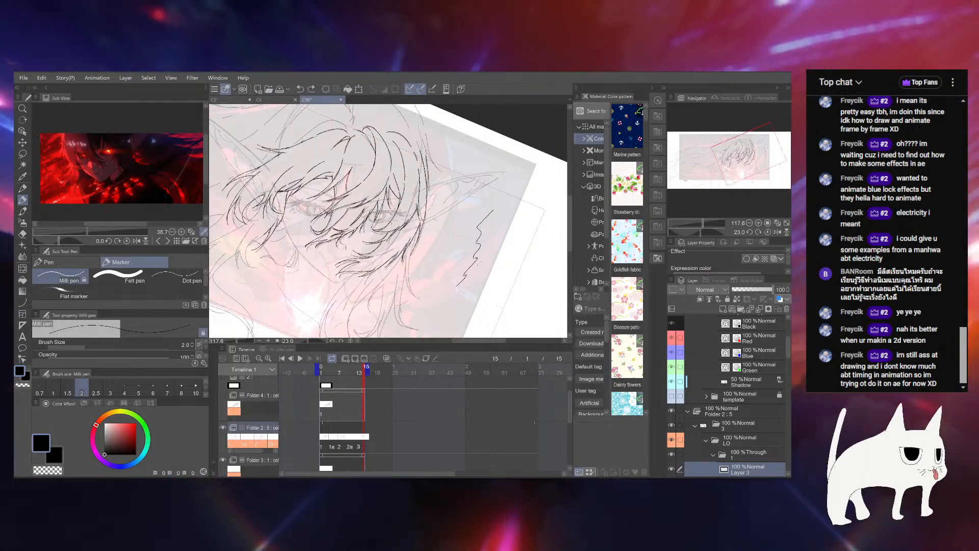
left_click_drag(474, 263, 472, 282)
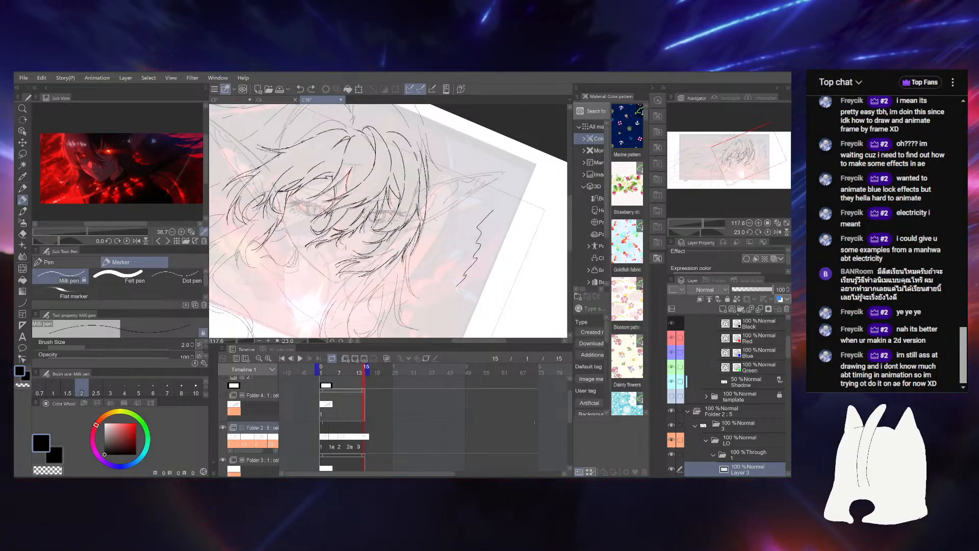
left_click_drag(701, 231, 694, 230)
left_click_drag(482, 195, 482, 233)
key("ctrl+z")
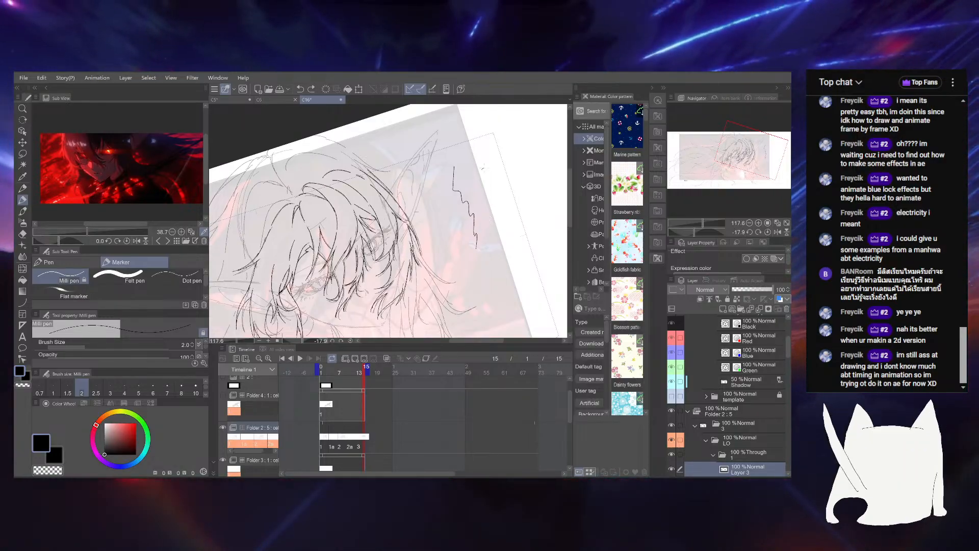
Handwrite the note "24 FPS" next to the lightning bolt, underline it, and undo the surplus line
left_click_drag(491, 165, 506, 167)
mouse_move(512, 163)
left_mouse_down()
mouse_move(483, 180)
mouse_move(520, 167)
left_mouse_up()
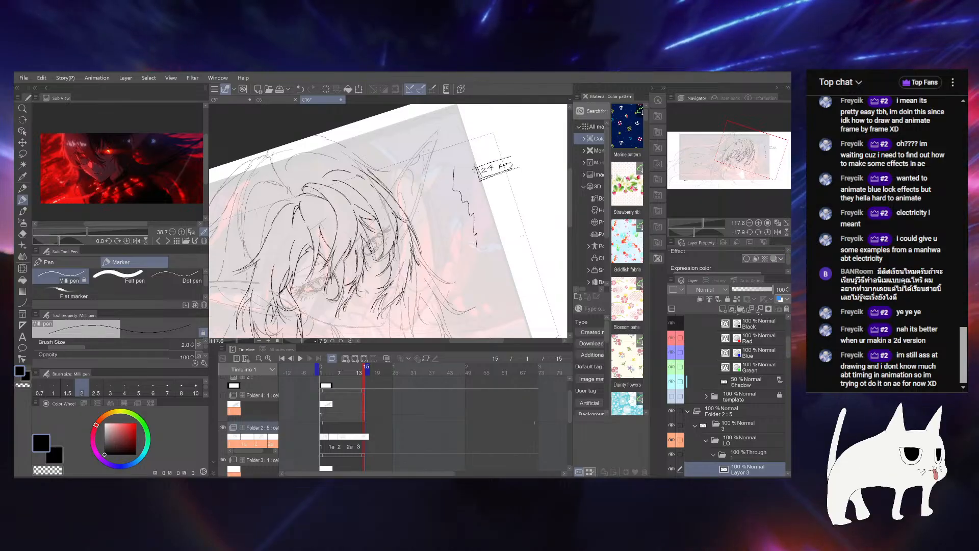
key("ctrl+z")
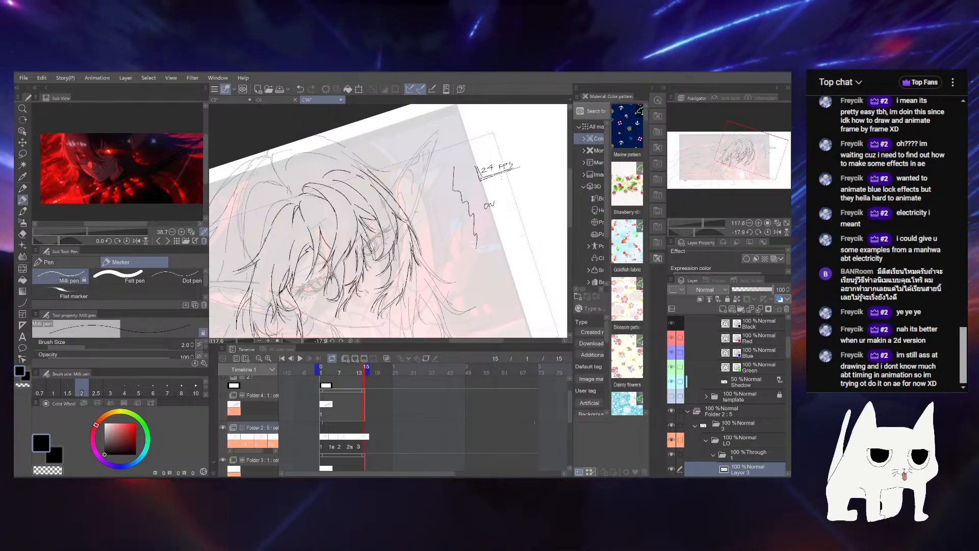
Handwrite an underlined "ON 2" below the "24 FPS" note, and undo it
left_click_drag(506, 202, 509, 205)
left_click_drag(486, 213, 508, 207)
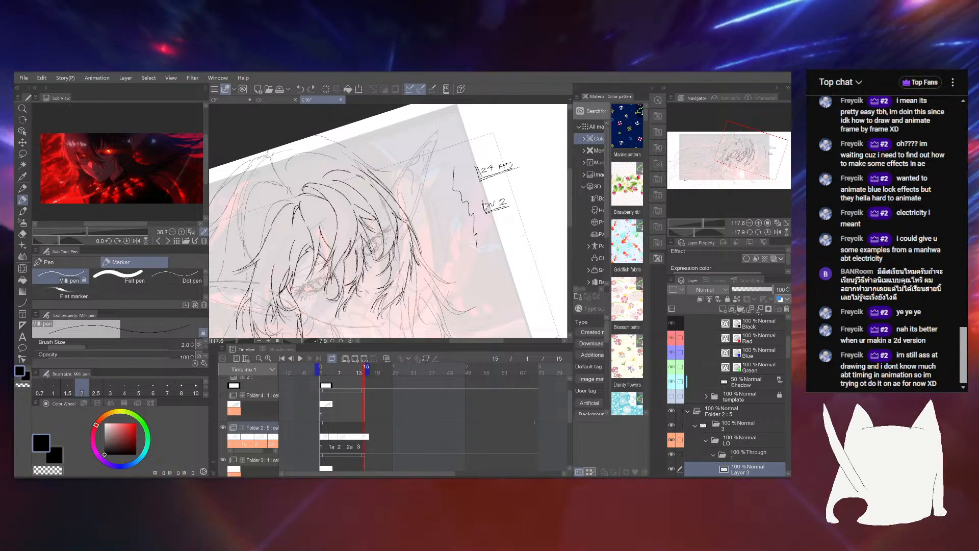
key("ctrl+z")
key("ctrl+z")
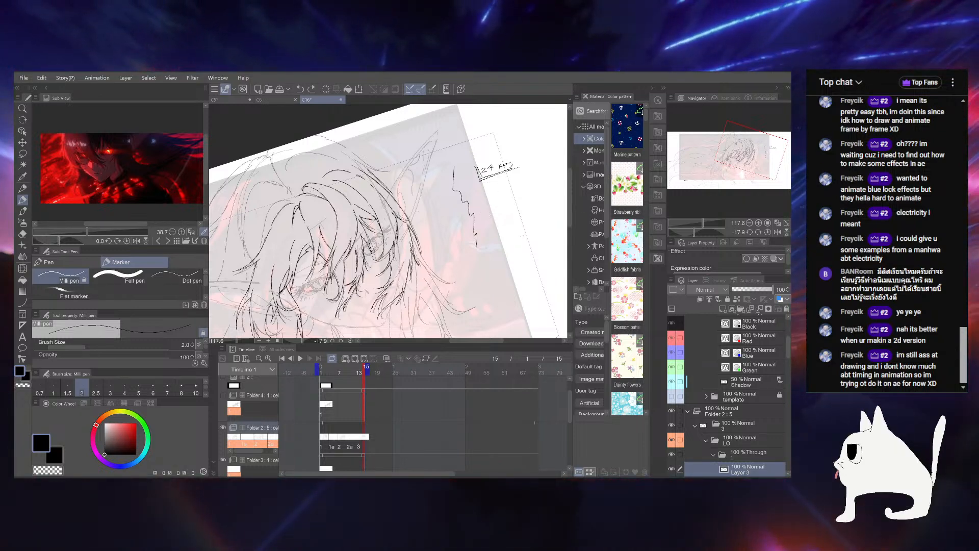
Handwrite the note "12 DRAWINGS" below "24 FPS", underline it, and undo the surplus marks after it
left_click_drag(502, 190, 503, 195)
left_click_drag(502, 189, 508, 193)
left_click_drag(507, 188, 516, 191)
left_click_drag(512, 190, 520, 189)
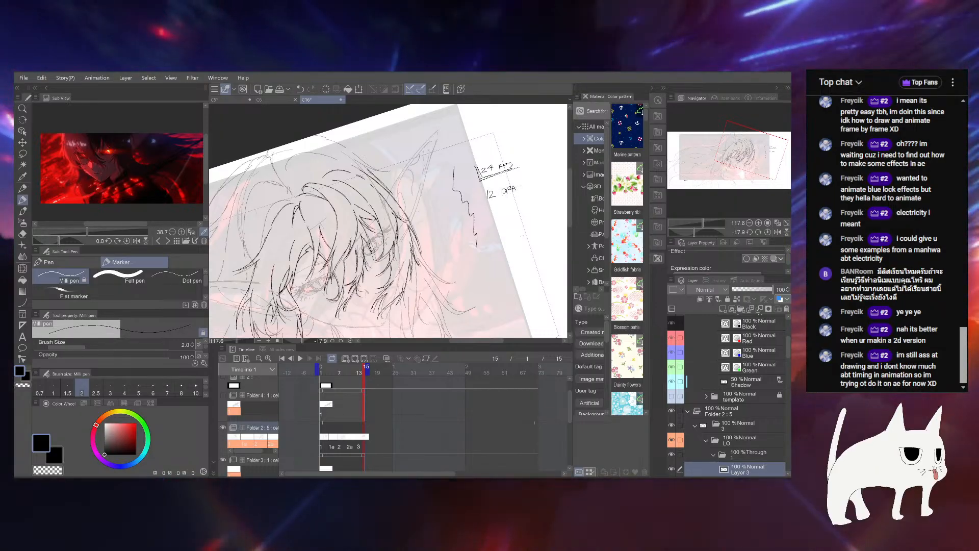
key("ctrl+z")
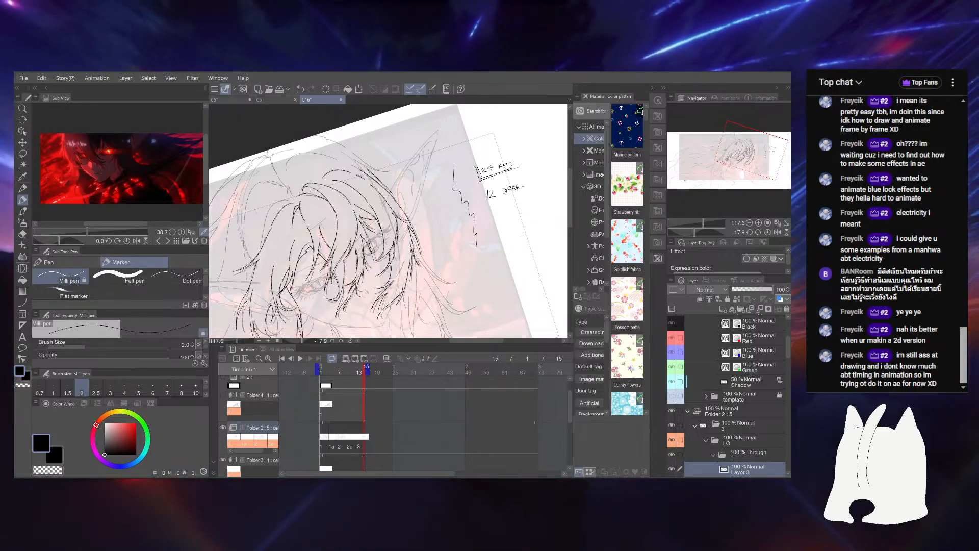
left_click_drag(529, 184, 540, 190)
left_click(540, 184)
left_click(543, 185)
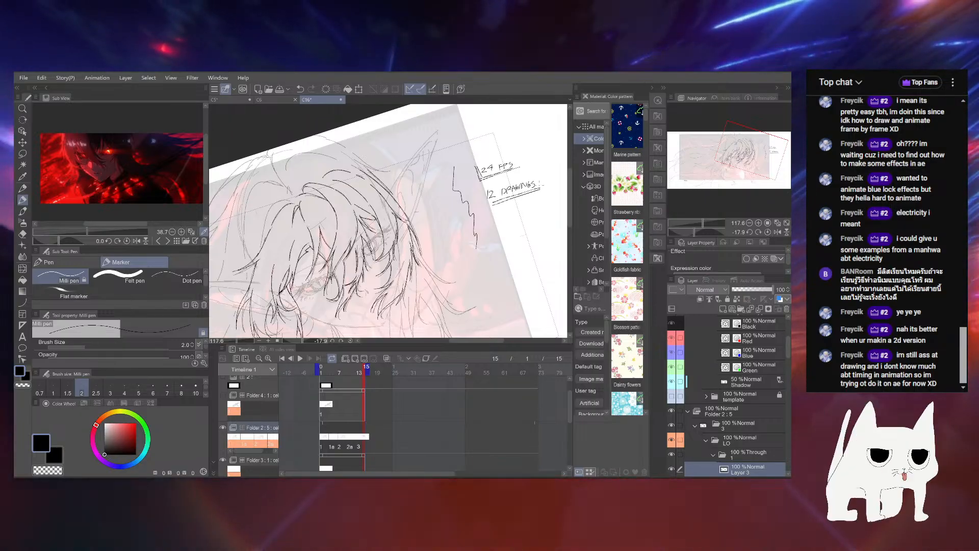
key("ctrl+z")
key("ctrl+z")
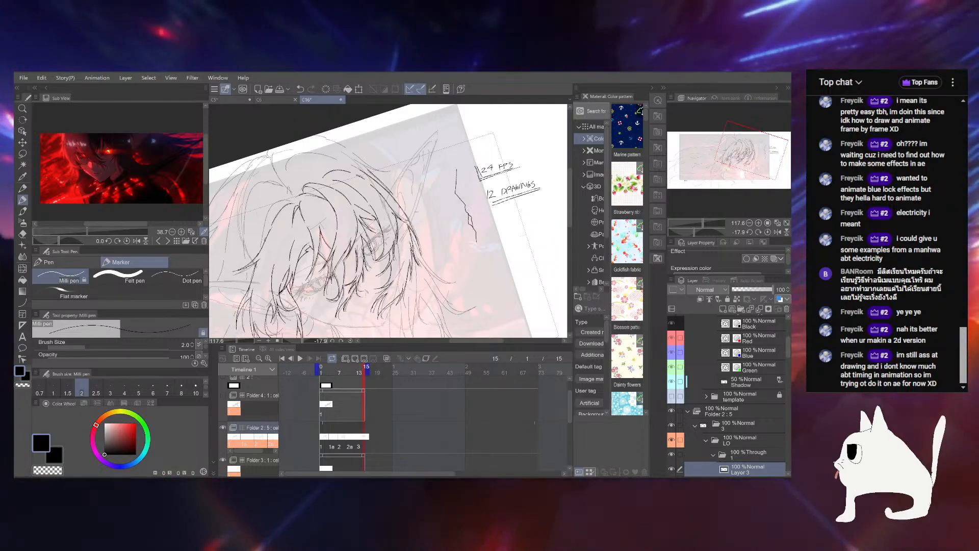
Cap the lightning bolt with short end lines and handwrite an underlined "3 FRAMES" below the "12 DRAWINGS" note
left_click_drag(450, 172, 468, 165)
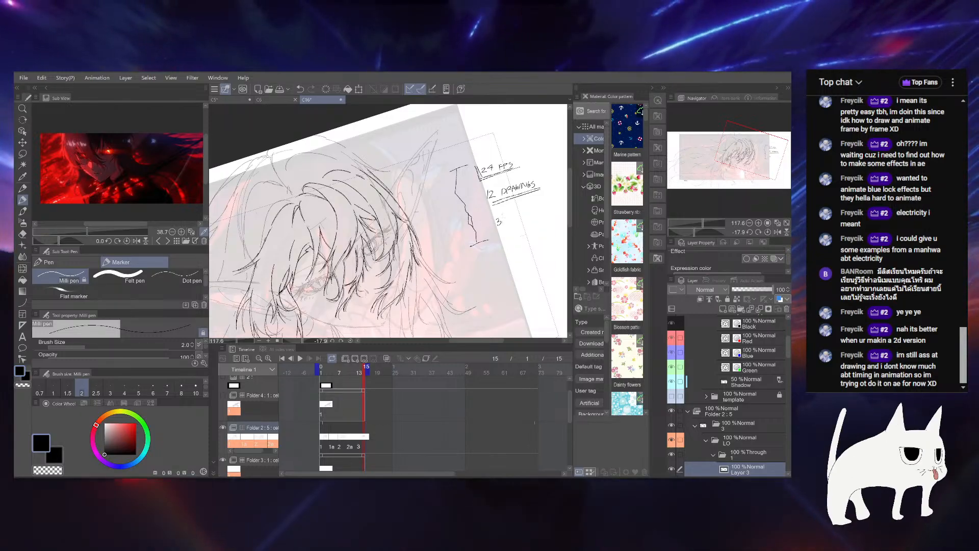
left_click_drag(512, 217, 533, 219)
left_click_drag(529, 214, 535, 219)
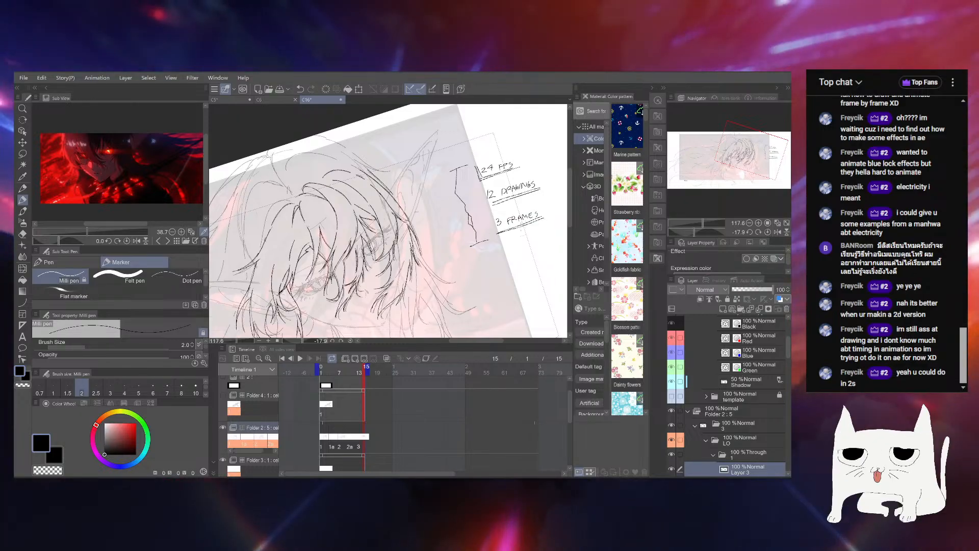
left_click_drag(497, 235, 542, 219)
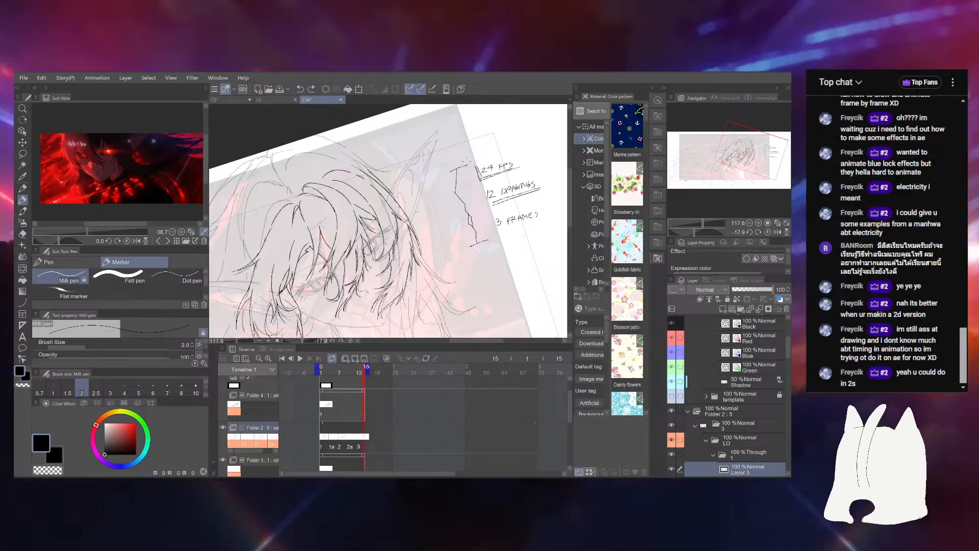
Remove the handwritten frame-rate notes and the lightning bolt sketch beside the right-hand ear
left_click_drag(452, 173, 463, 165)
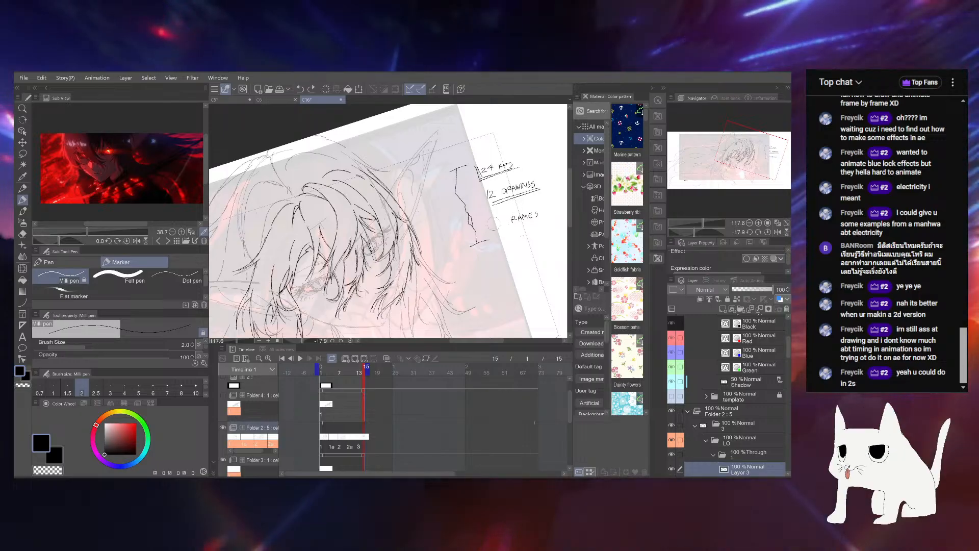
key("ctrl+y")
left_click_drag(498, 228, 503, 226)
left_click_drag(508, 225, 521, 221)
left_click_drag(525, 220, 530, 219)
left_click_drag(533, 217, 539, 216)
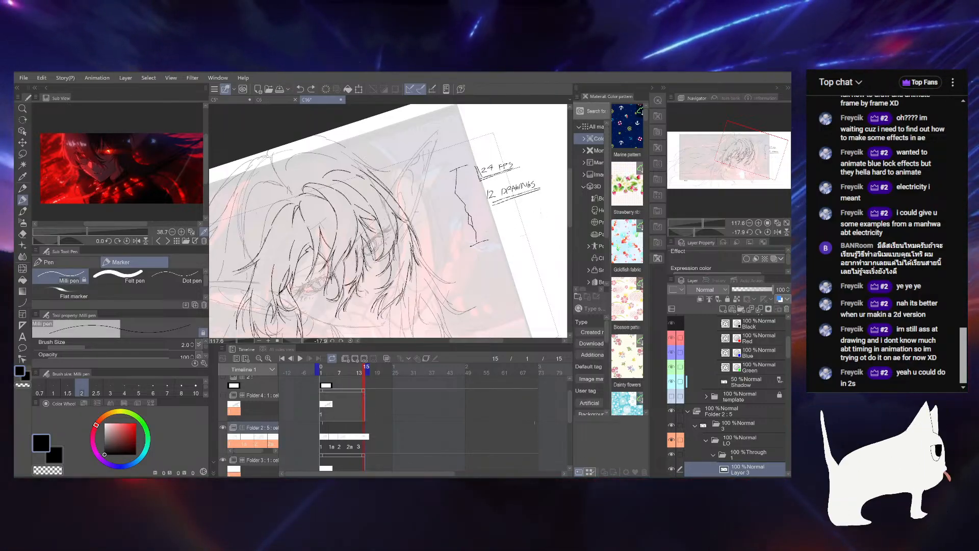
mouse_move(469, 229)
left_mouse_down()
mouse_move(459, 174)
mouse_move(468, 208)
mouse_move(483, 211)
mouse_move(528, 170)
mouse_move(488, 172)
mouse_move(511, 184)
left_mouse_up()
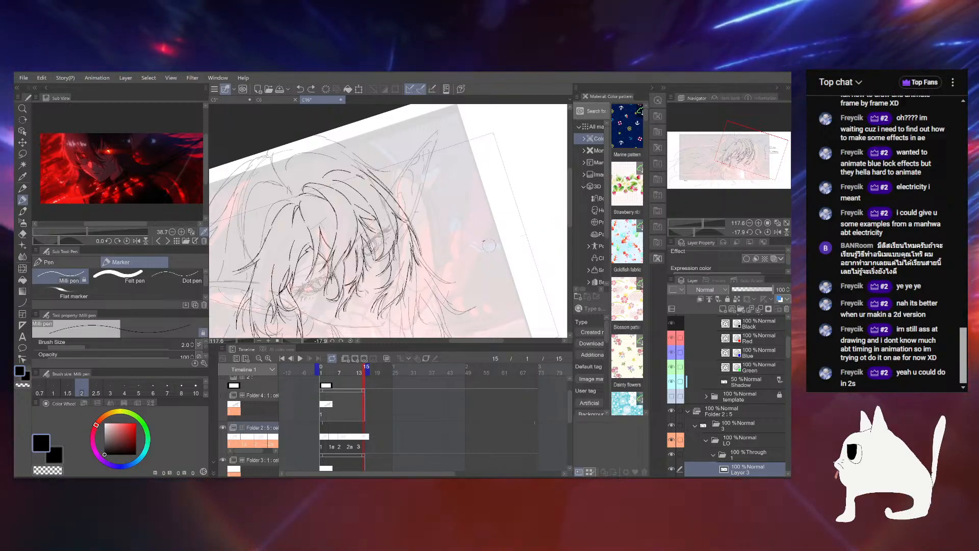
left_click_drag(496, 224, 505, 239)
Handwrite a small "ON 1" note above the tip of the right-hand ear, and undo it
left_click_drag(693, 234, 700, 234)
left_click_drag(415, 292, 414, 303)
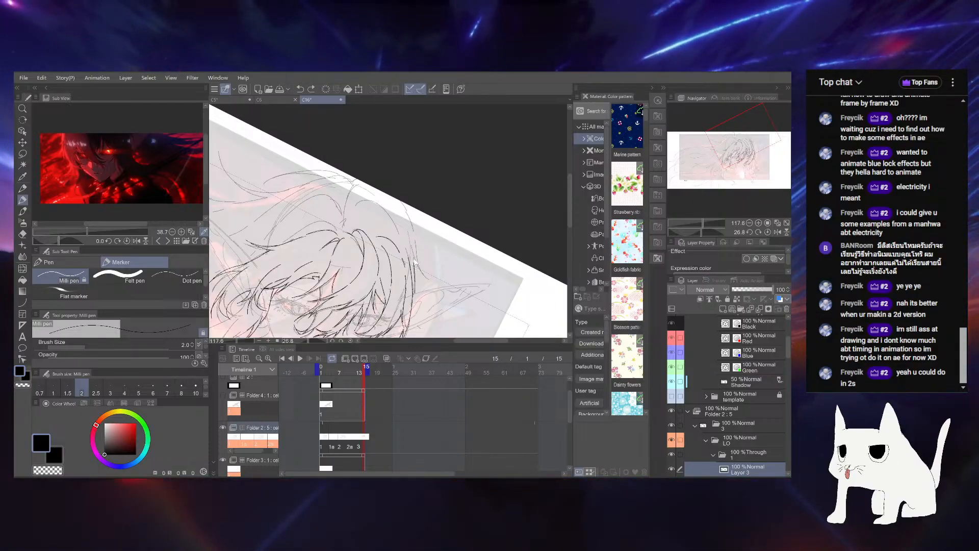
left_click_drag(458, 264, 474, 270)
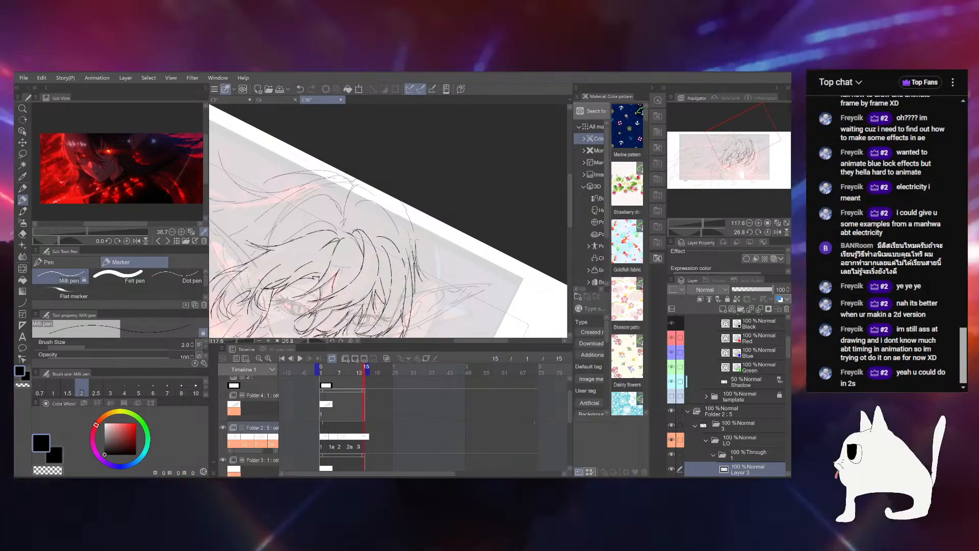
key("ctrl+z")
left_click_drag(485, 262, 499, 209)
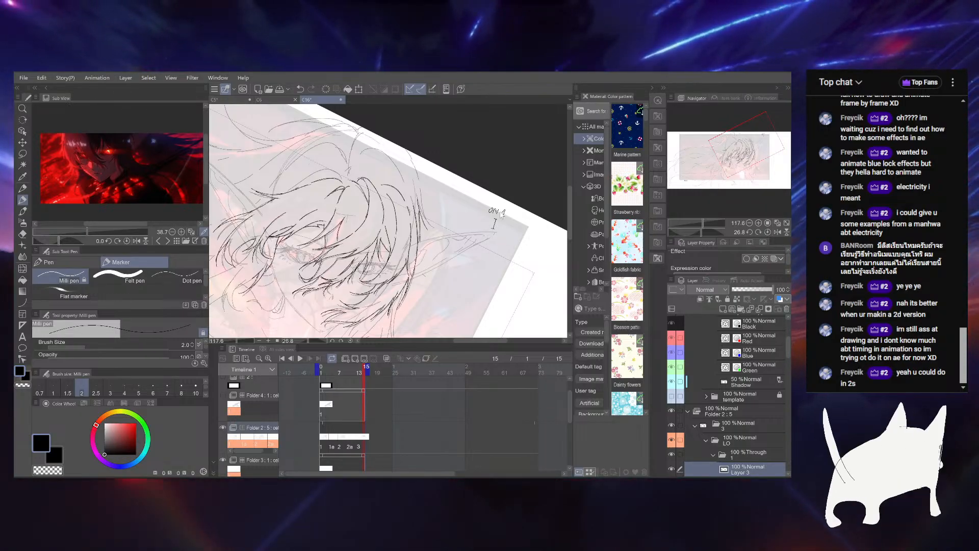
key("ctrl+z")
key("ctrl+z")
key("ctrl+z")
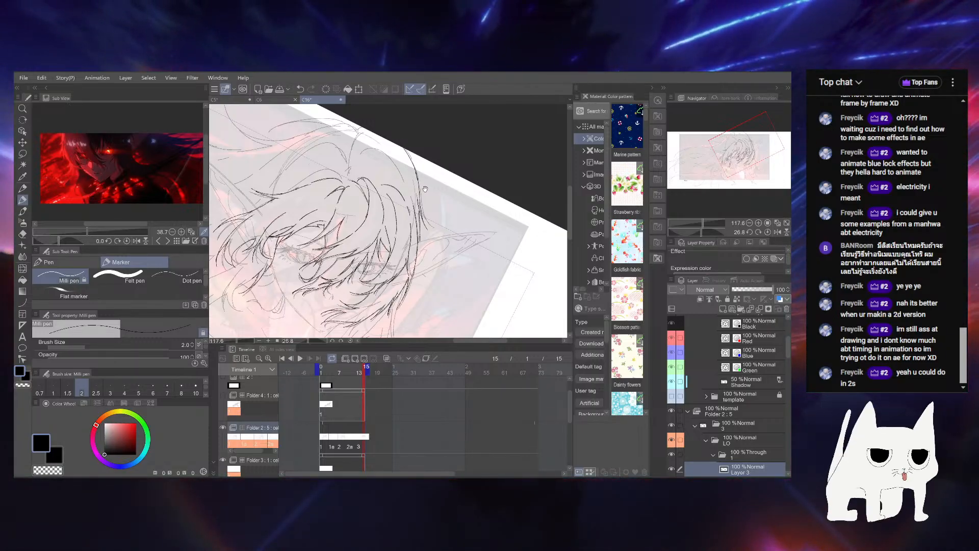
Examine the hair strands around the left-hand ear and cheek from several canvas rotations
left_click_drag(702, 232, 676, 232)
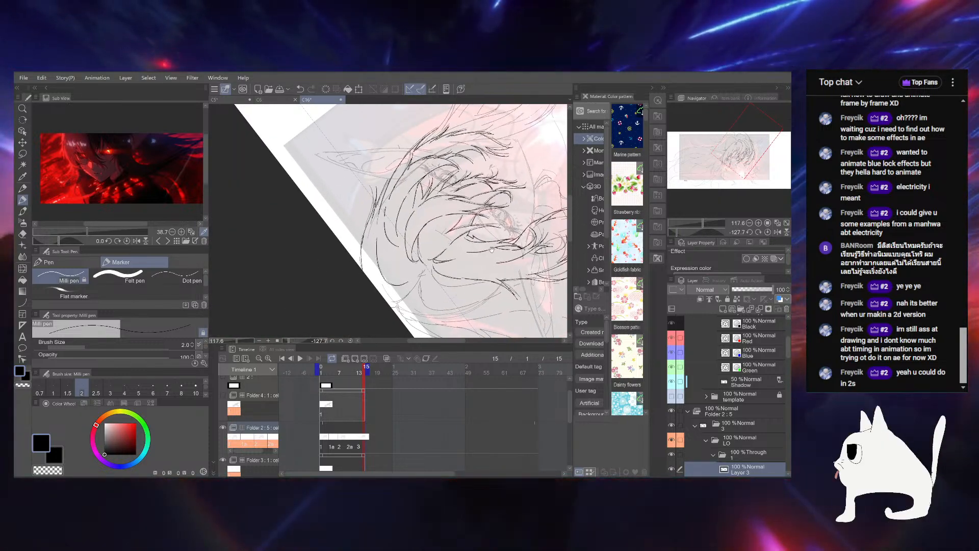
mouse_move(704, 223)
left_mouse_down()
mouse_move(694, 225)
mouse_move(703, 223)
left_mouse_up()
left_click_drag(677, 232, 692, 232)
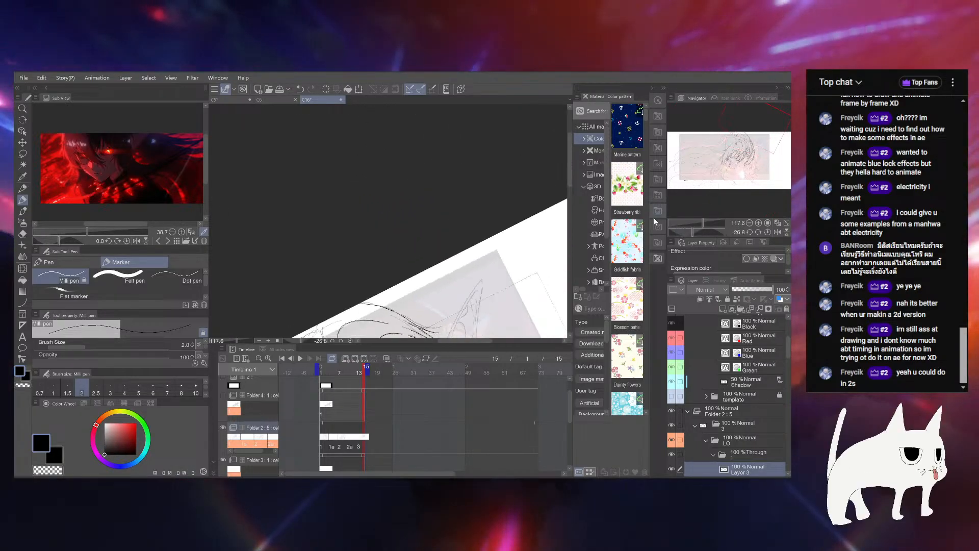
left_click_drag(398, 322, 449, 107)
left_click_drag(403, 255, 419, 181)
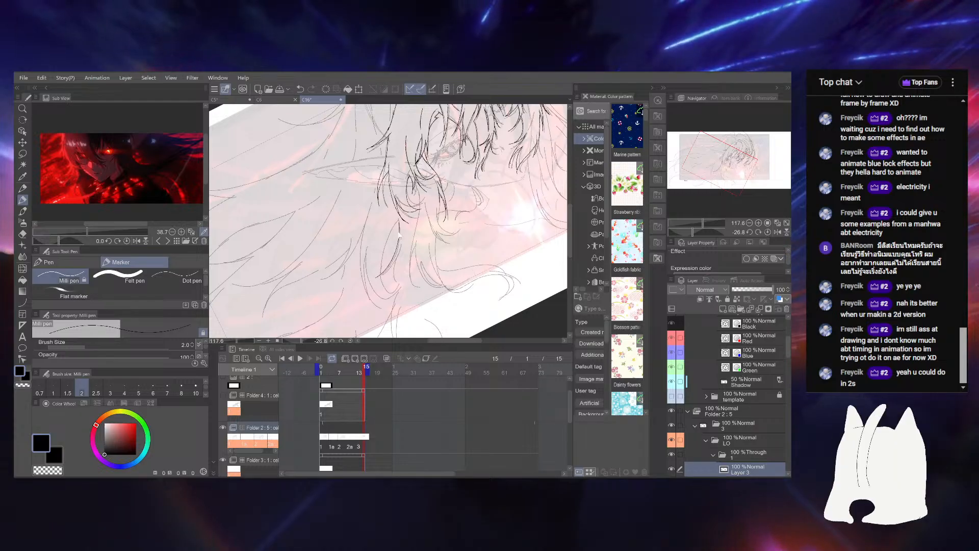
left_click_drag(695, 228, 719, 230)
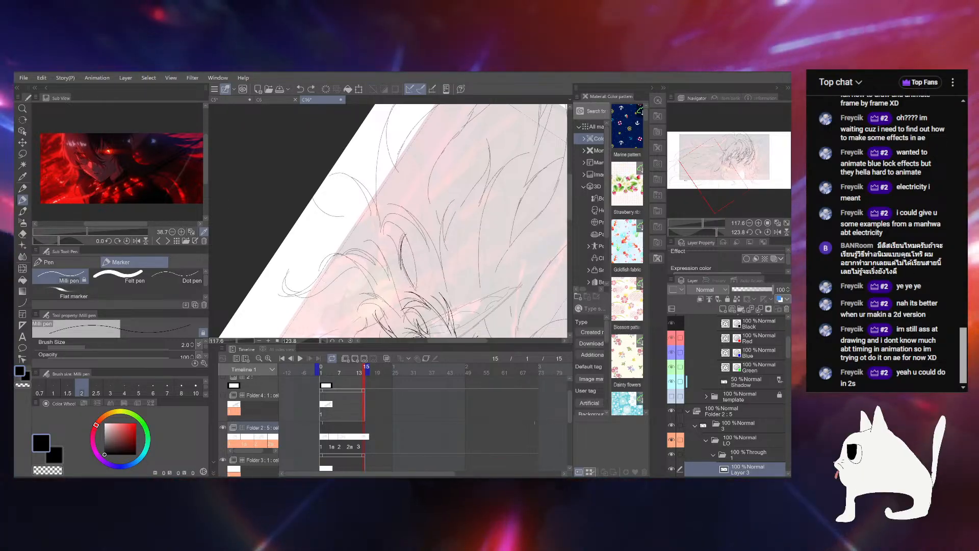
left_click_drag(713, 232, 698, 233)
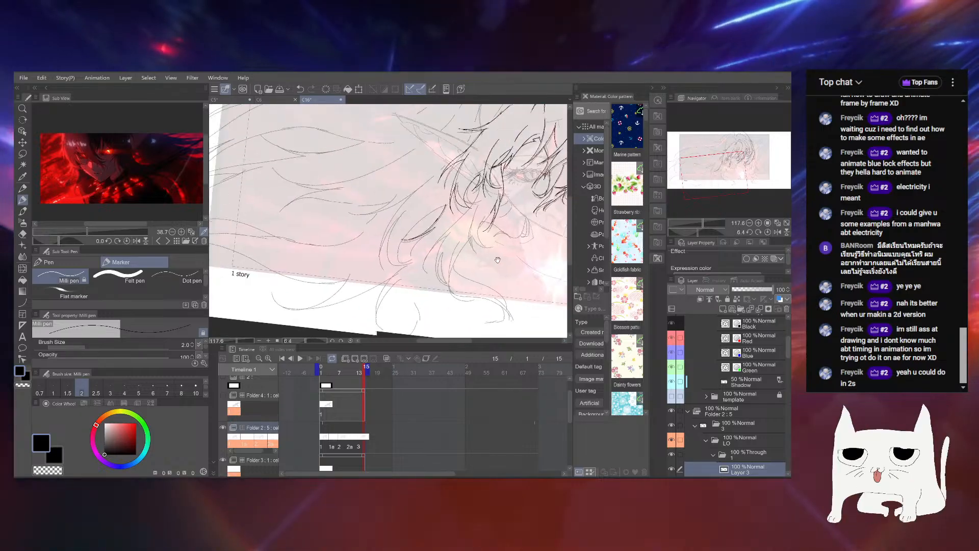
left_click_drag(498, 260, 499, 263)
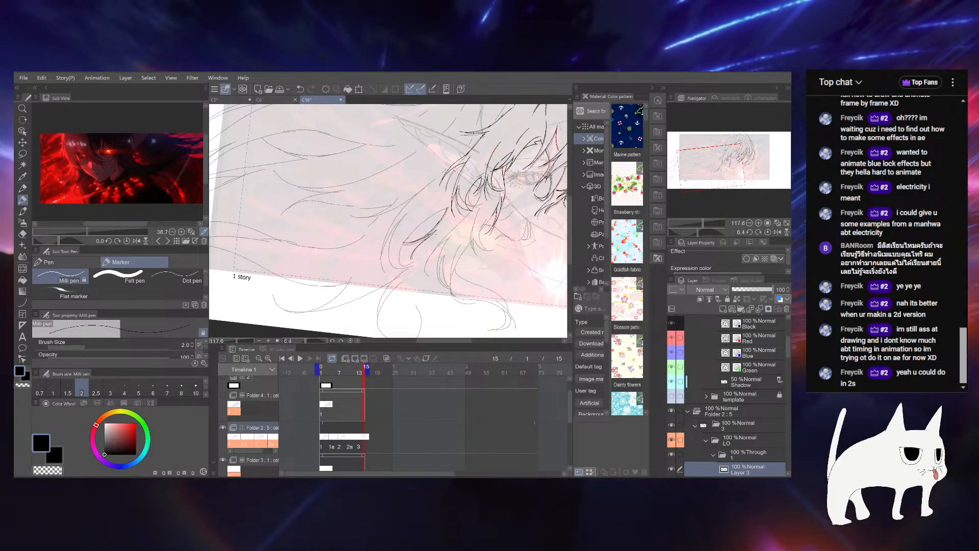
left_click_drag(483, 208, 450, 231)
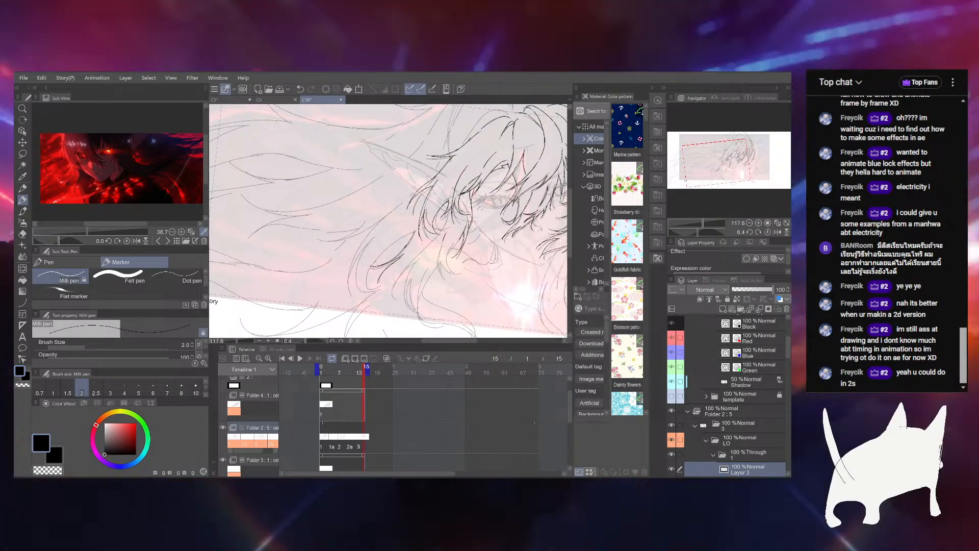
Play back the hair animation with more of the canvas in view, and set the playback range to end at frame 15
left_click(341, 370)
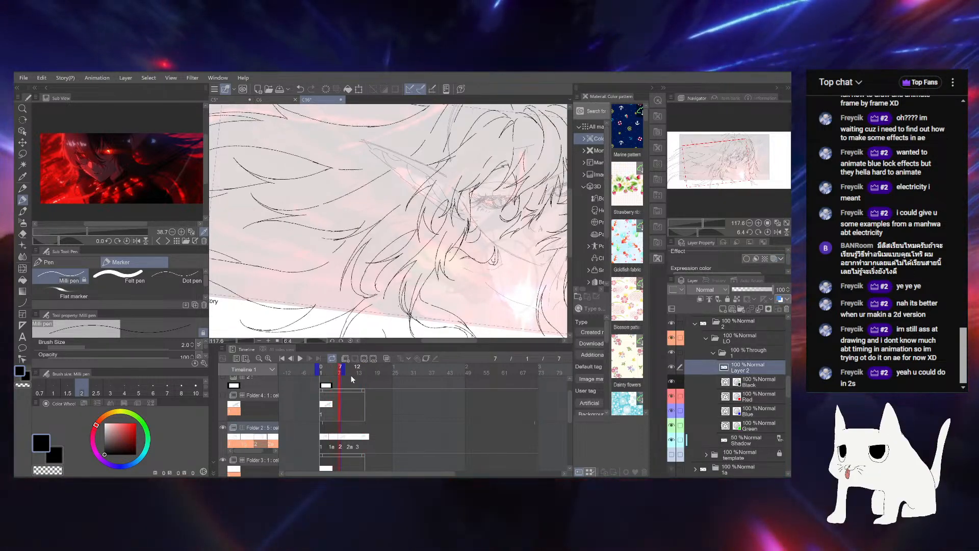
left_click(303, 358)
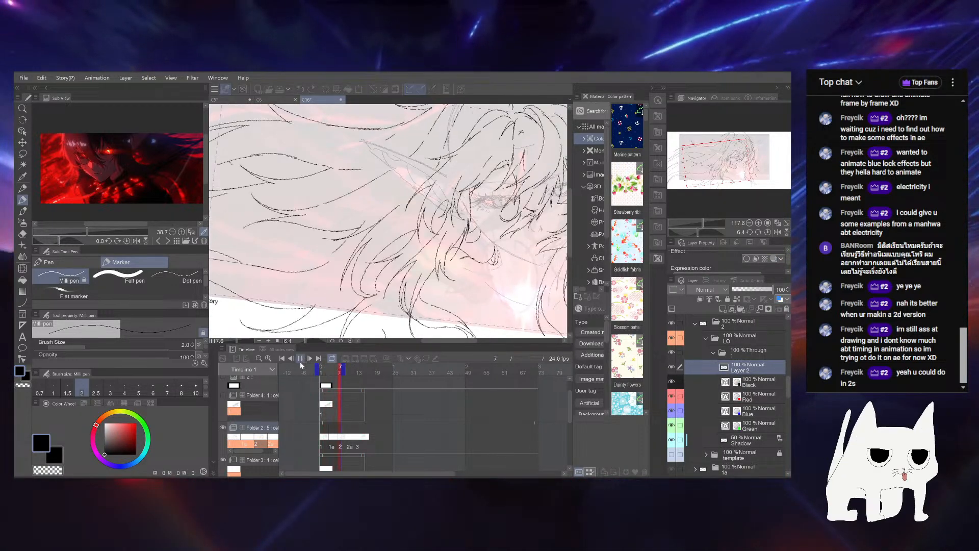
left_click_drag(704, 223, 699, 221)
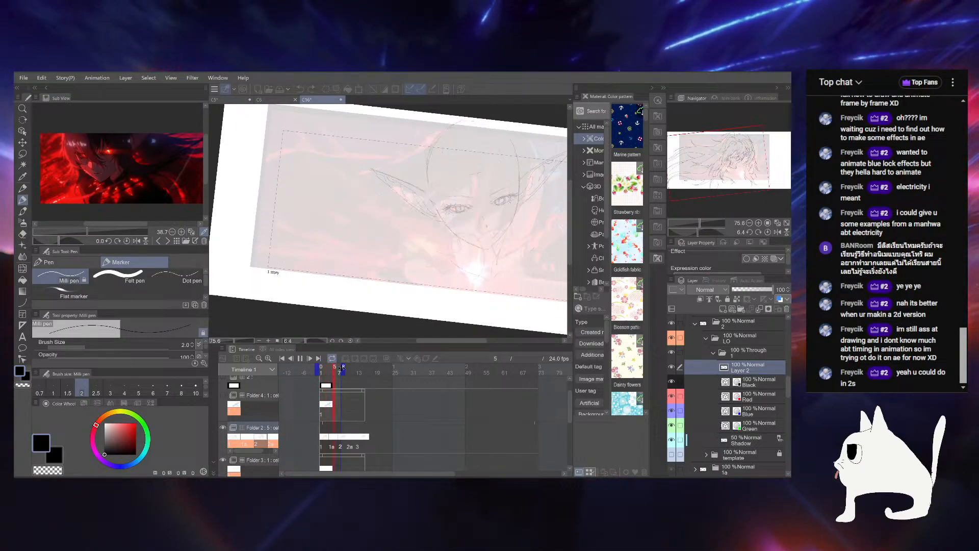
left_click_drag(344, 371, 368, 372)
left_click(311, 358)
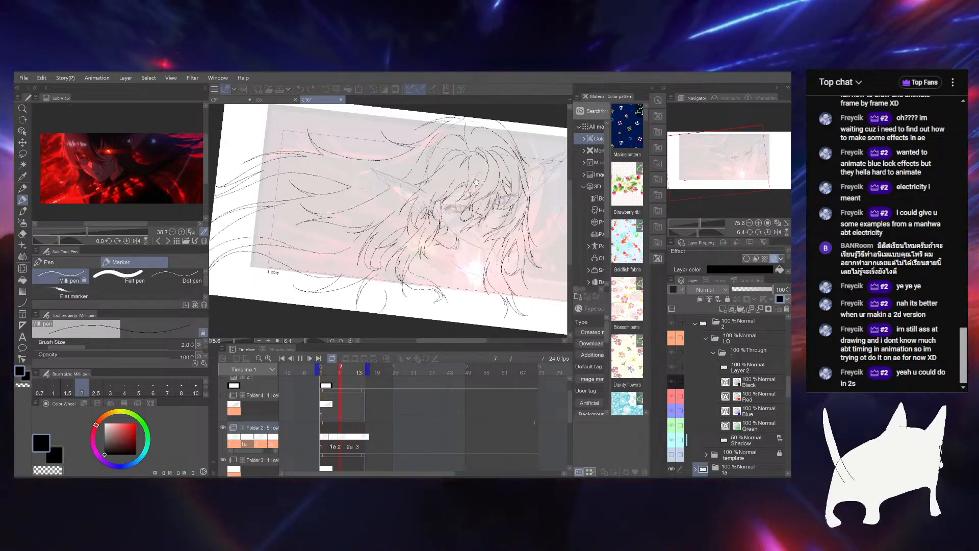
Compare the hair and face drawings at frames 14 and 4, and return to frame 14
left_click(360, 369)
scroll(411, 246, "up", 4)
scroll(411, 246, "up", 2)
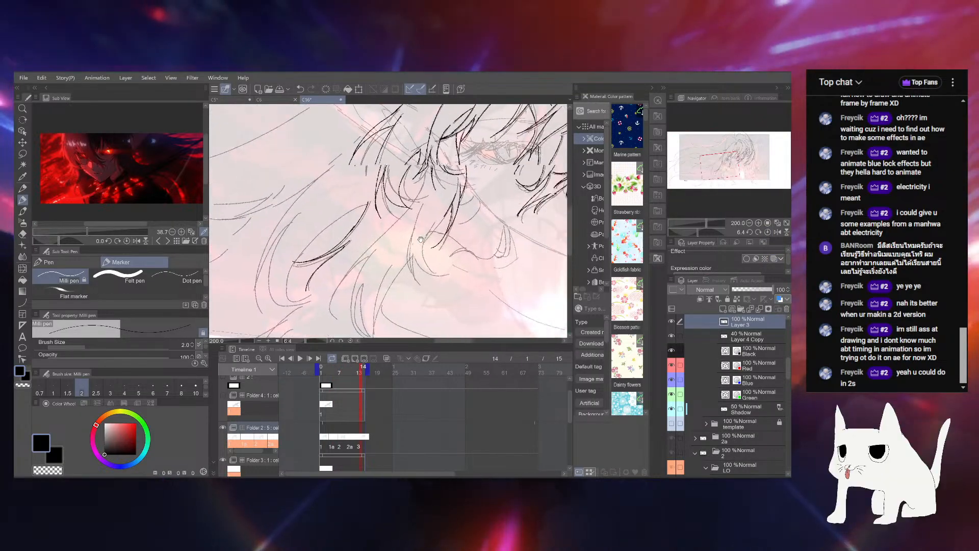
left_click(345, 370)
mouse_move(346, 370)
left_mouse_down()
mouse_move(321, 371)
mouse_move(363, 371)
mouse_move(332, 372)
left_mouse_up()
scroll(411, 250, "down", 3)
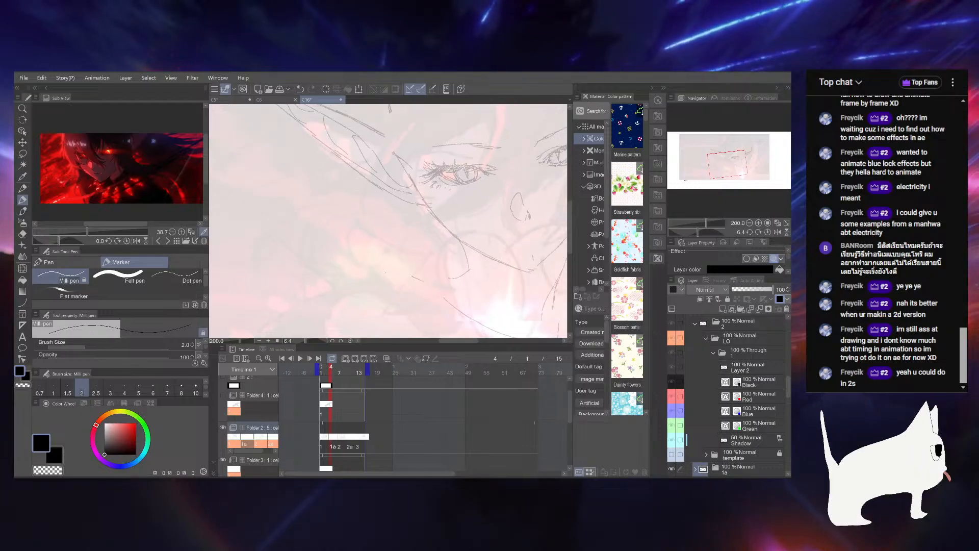
left_click(361, 371)
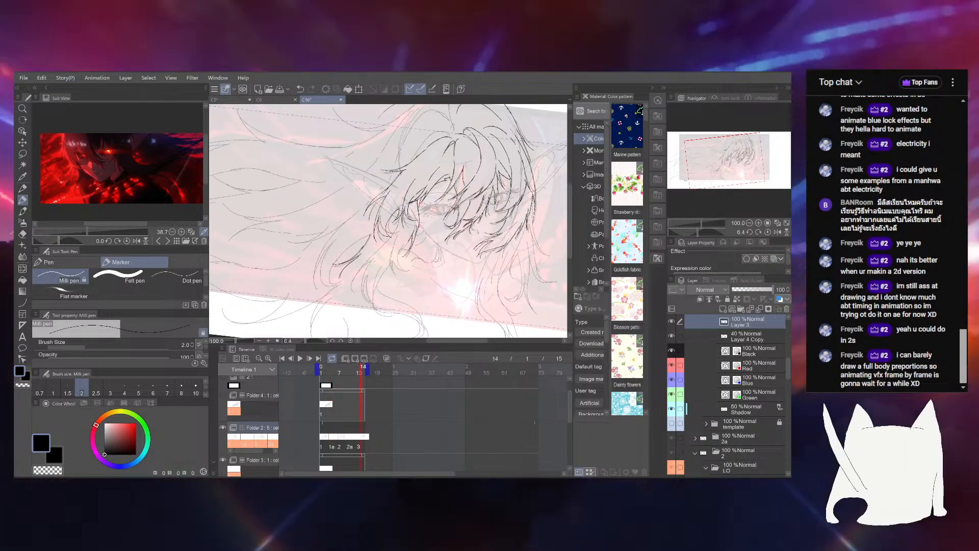
scroll(388, 220, "down", 1)
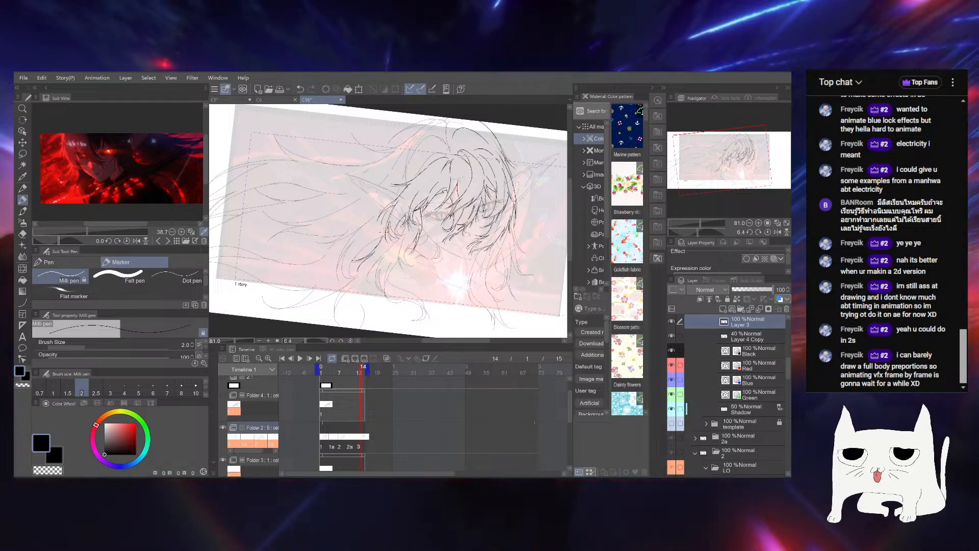
Trace hair strands between the left-hand ear and the cheek at frame 13, undoing unwanted strokes
left_click_drag(702, 224, 706, 224)
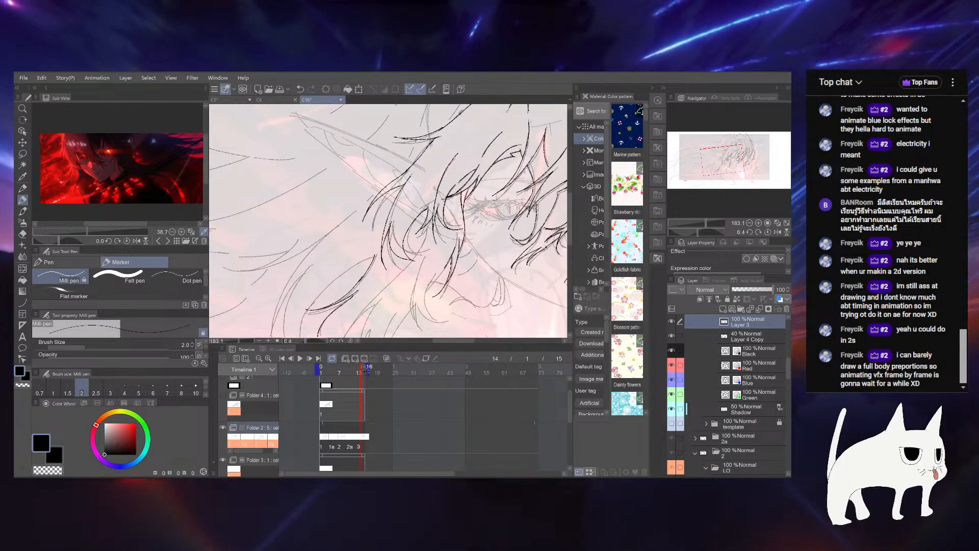
mouse_move(359, 370)
left_mouse_down()
mouse_move(347, 375)
mouse_move(359, 378)
left_mouse_up()
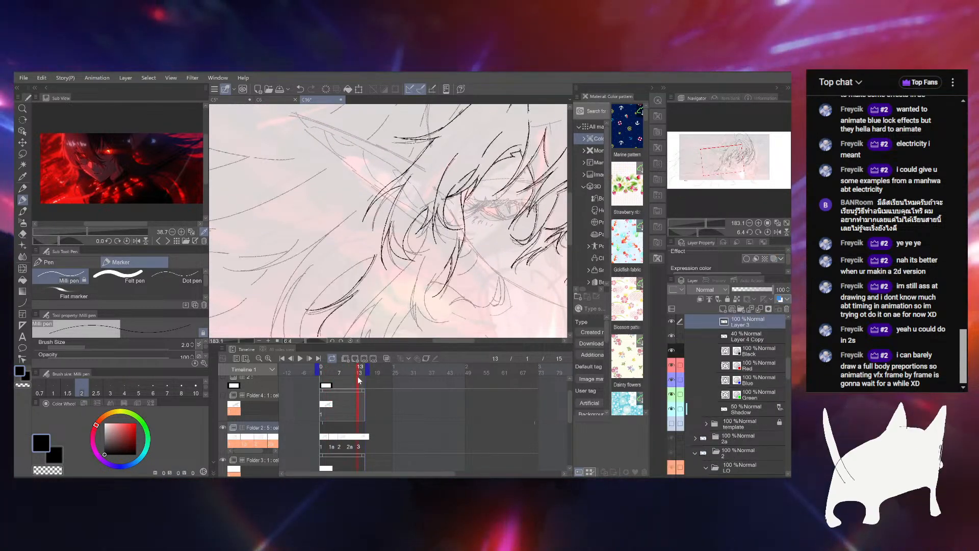
left_click_drag(421, 266, 411, 246)
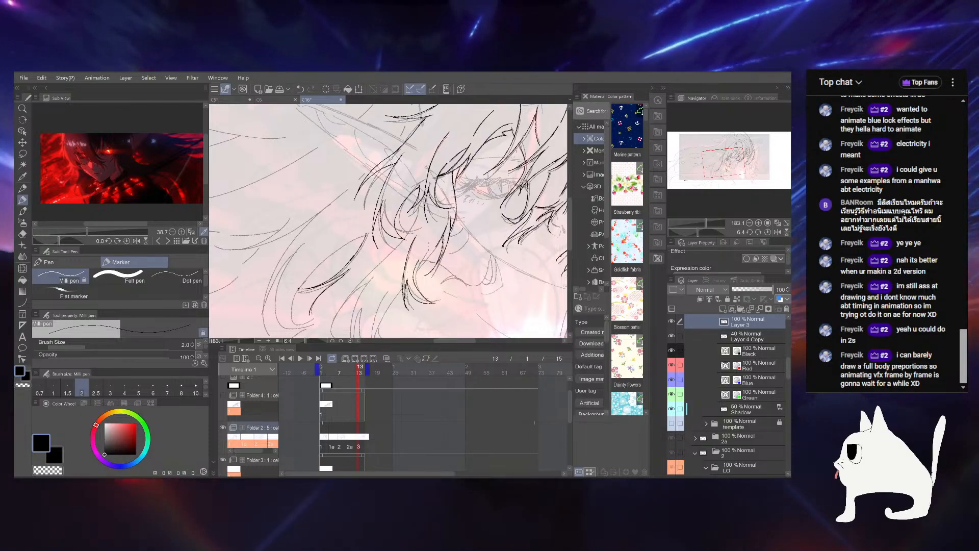
key("ctrl+z")
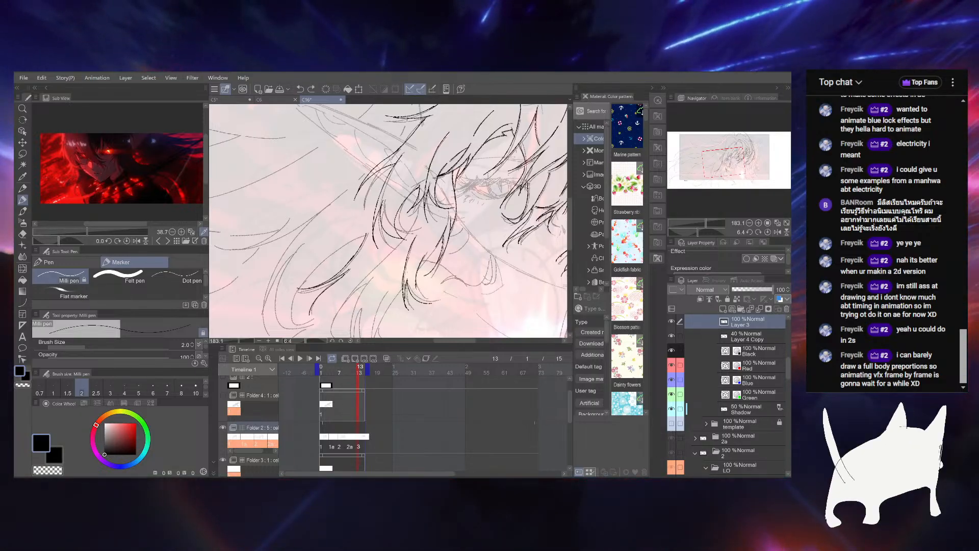
key("ctrl+z")
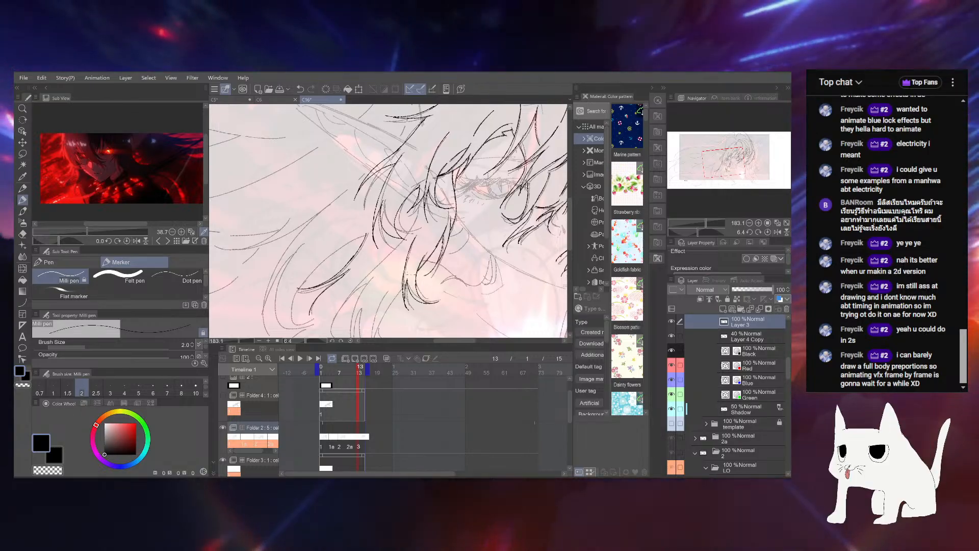
Draw the long strands hanging below the left-hand ear with the canvas rotated, and save the file
left_click_drag(698, 232, 692, 232)
scroll(425, 252, "up", 1)
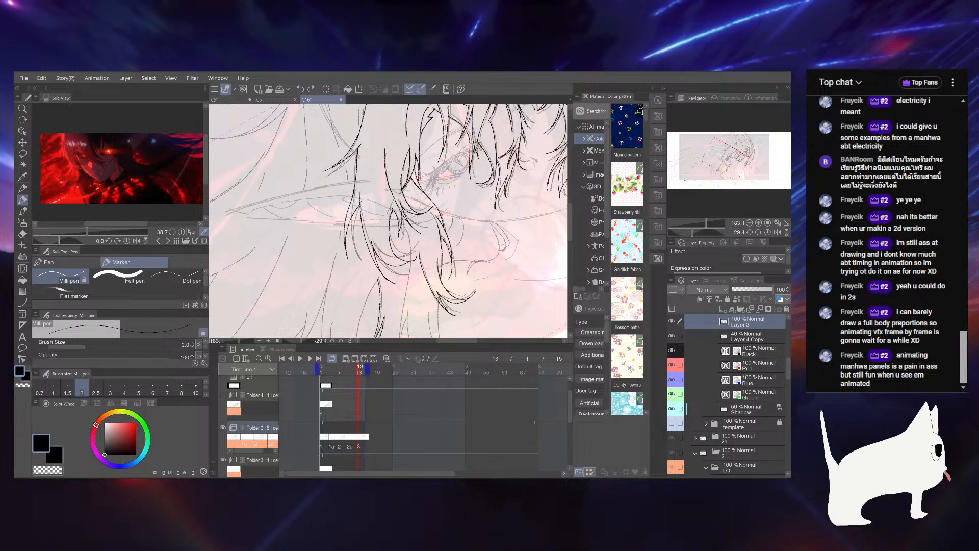
scroll(402, 184, "down", 2)
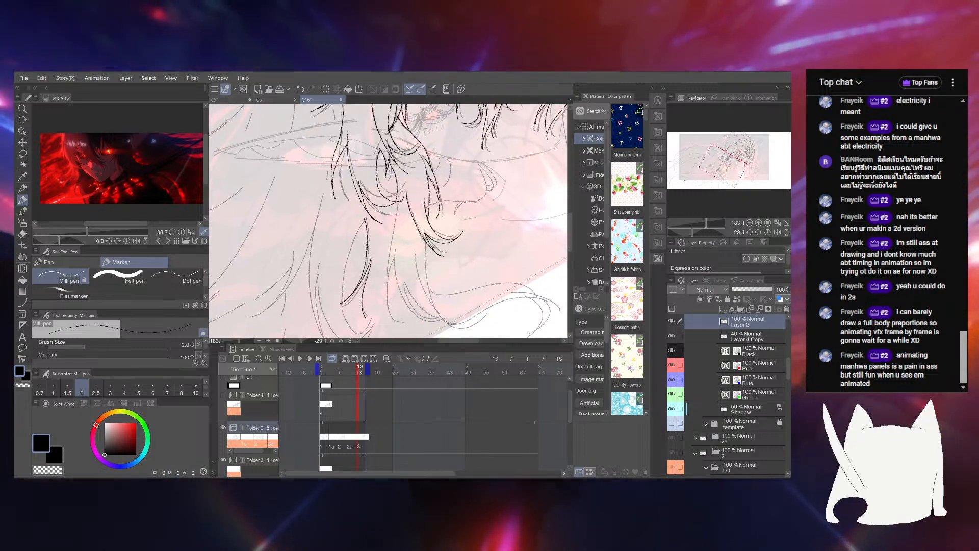
key("ctrl+s")
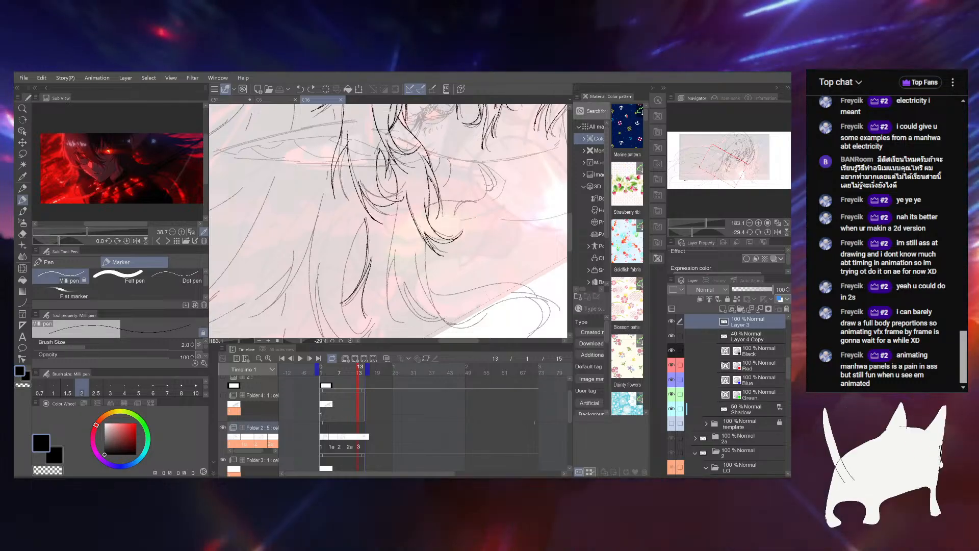
Undo the last stroke on the locks below the left-hand ear and redraw their tapering ends
left_click_drag(376, 205, 399, 201)
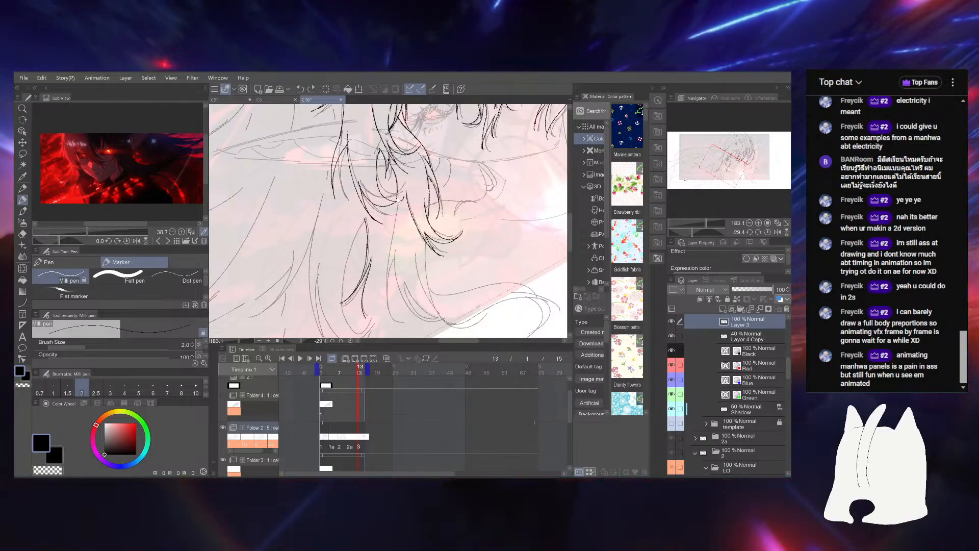
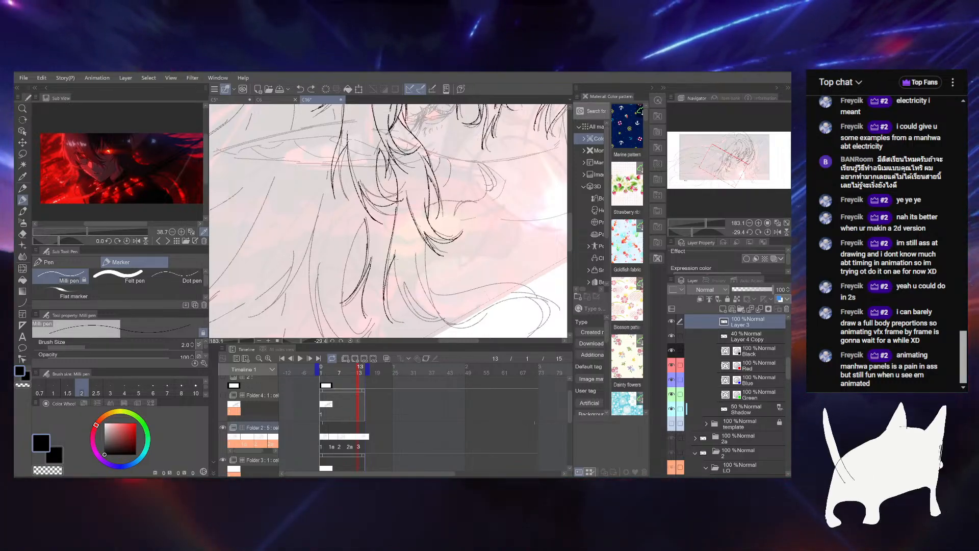
key("ctrl+z")
mouse_move(444, 308)
left_mouse_down()
mouse_move(382, 323)
mouse_move(419, 282)
left_mouse_up()
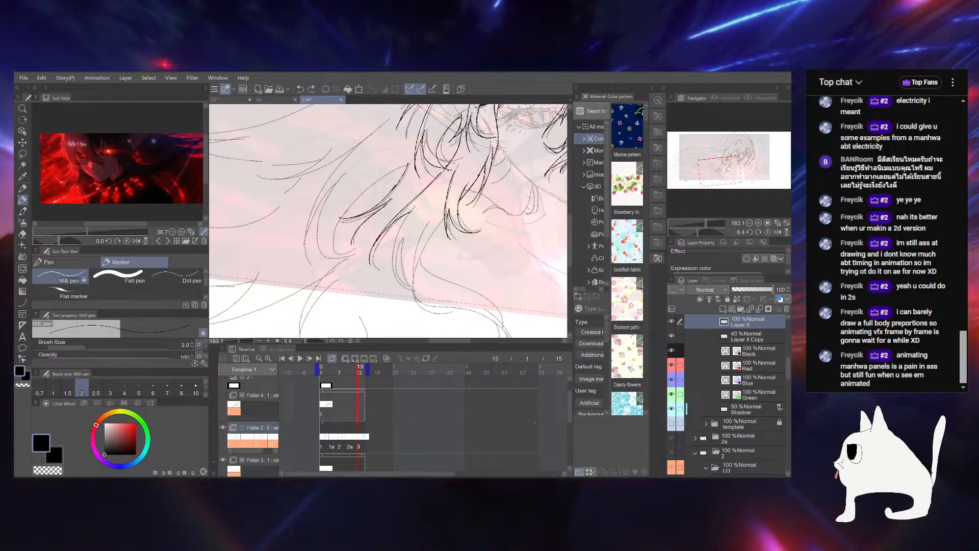
left_click_drag(434, 235, 447, 217)
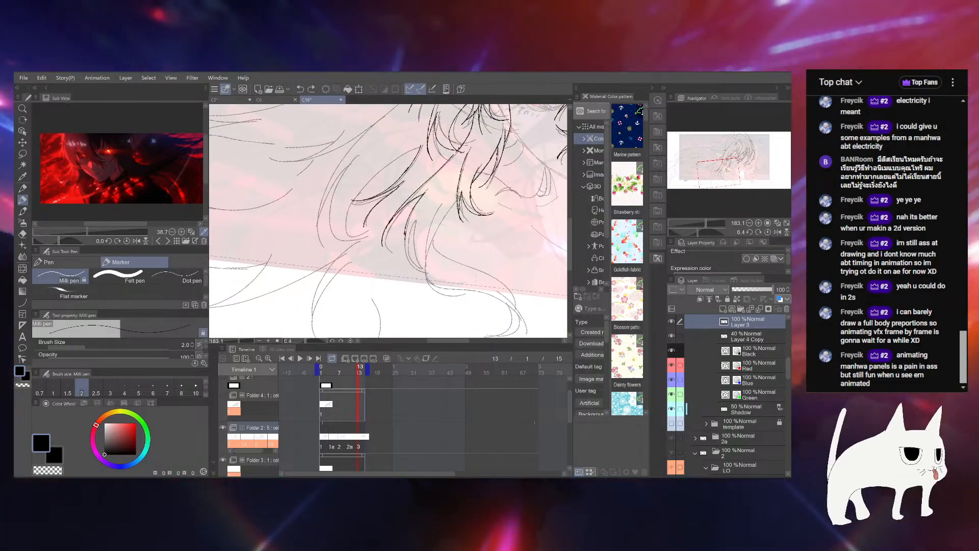
Trace the curved lock sweeping down from below the left-hand ear to the frame's lower border
left_click_drag(698, 232, 704, 232)
left_click_drag(706, 224, 712, 224)
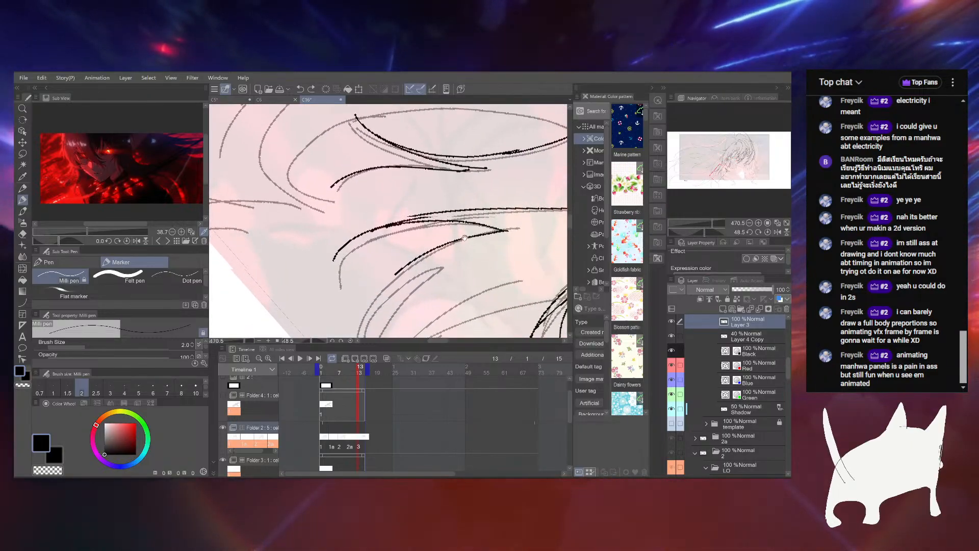
left_click_drag(465, 237, 498, 149)
left_click_drag(396, 292, 441, 172)
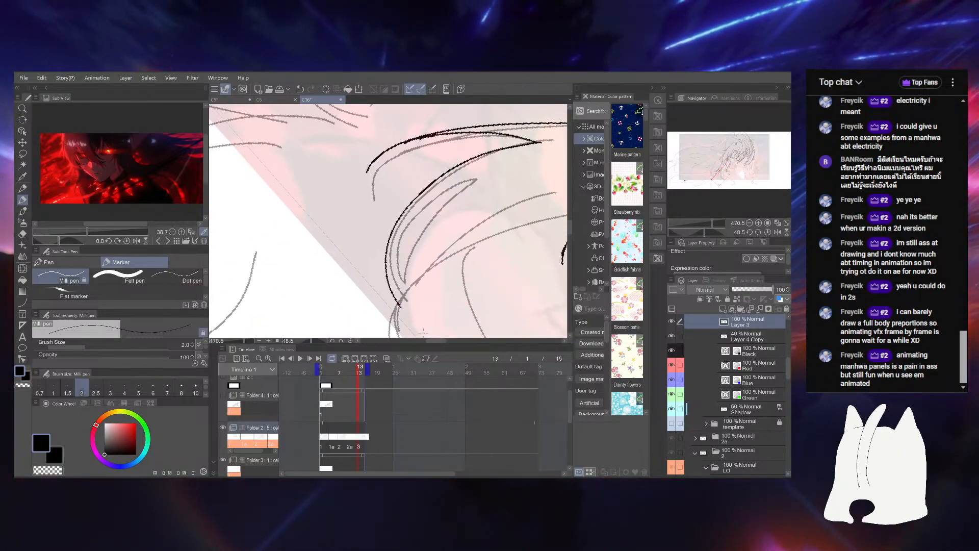
left_click_drag(705, 235, 705, 234)
left_click_drag(704, 231, 708, 221)
left_click_drag(408, 204, 404, 250)
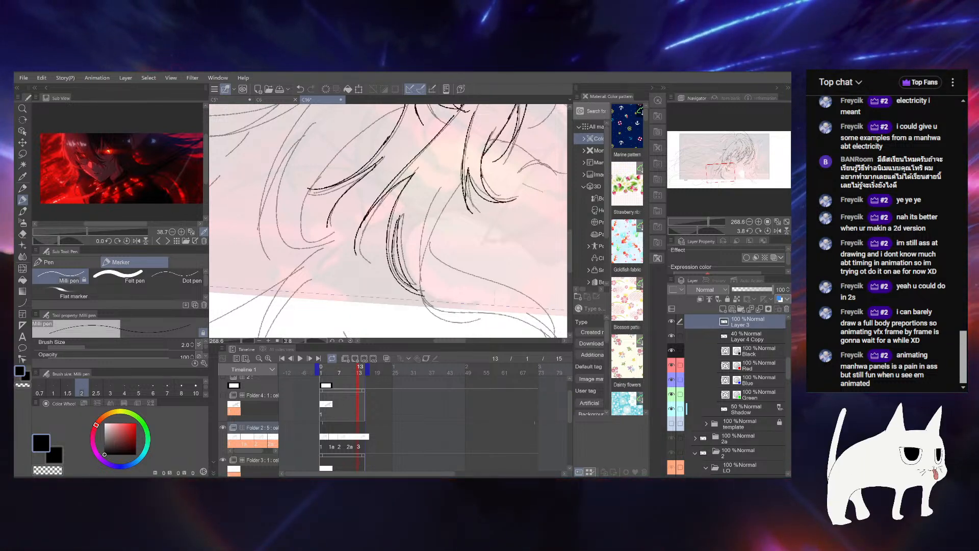
Add fine strands to the locks hanging beside the chin, and save the file
left_click_drag(449, 232, 450, 245)
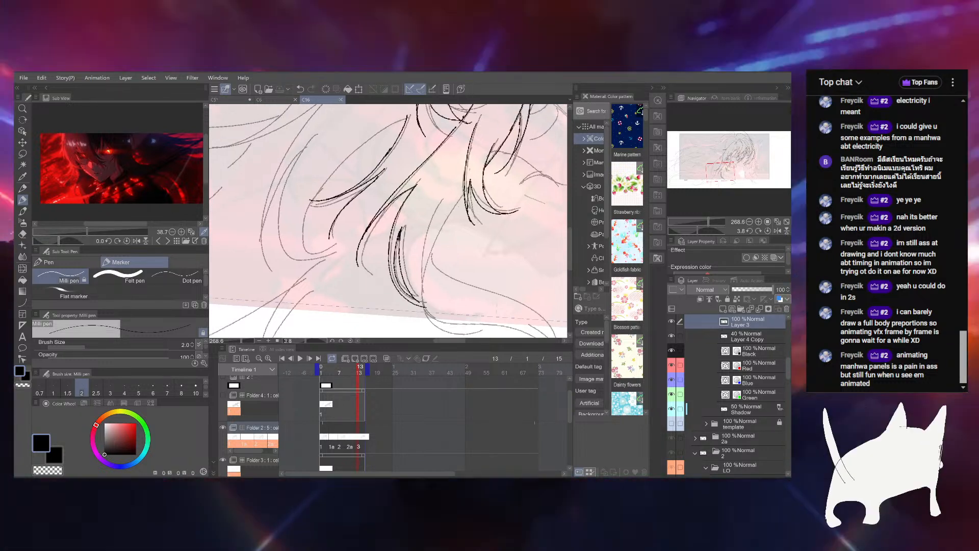
left_click_drag(469, 181, 465, 196)
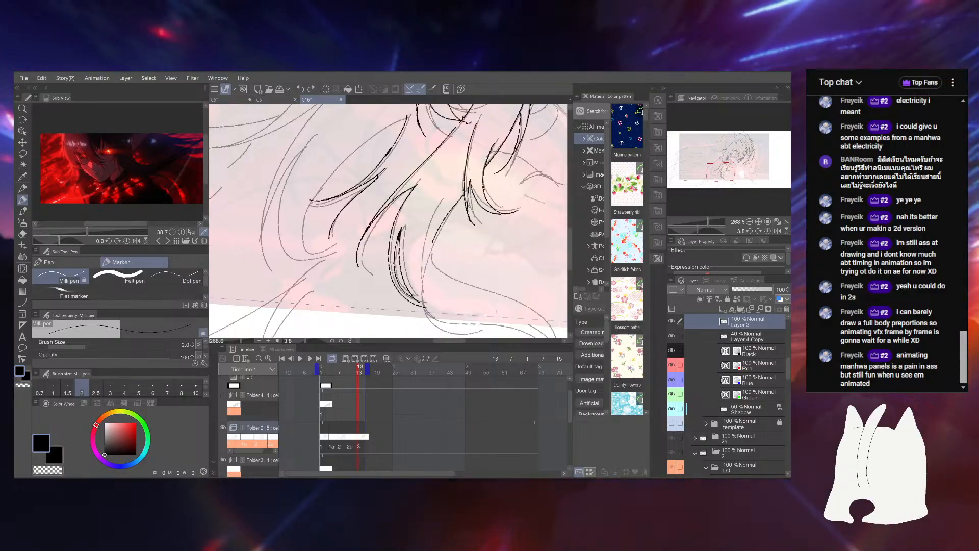
left_click_drag(442, 198, 422, 276)
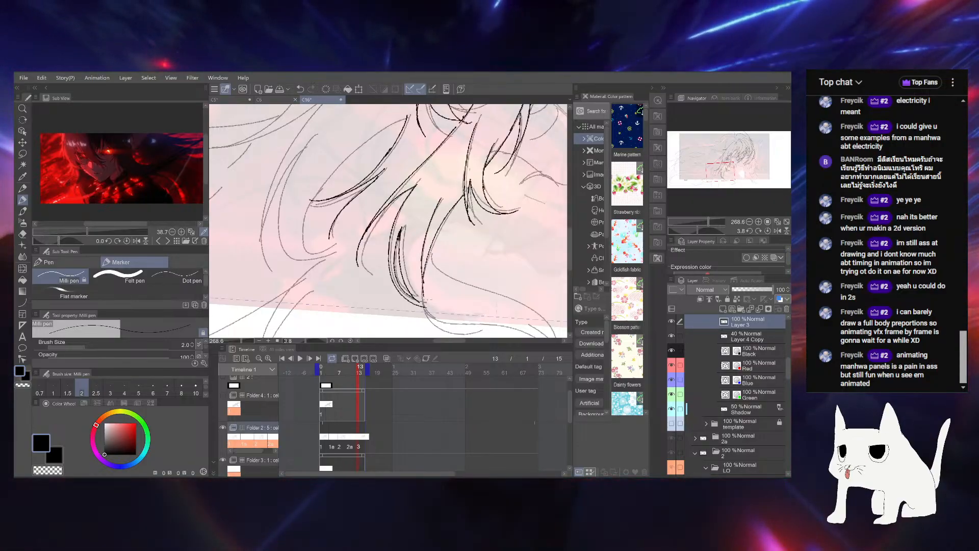
left_click(698, 221)
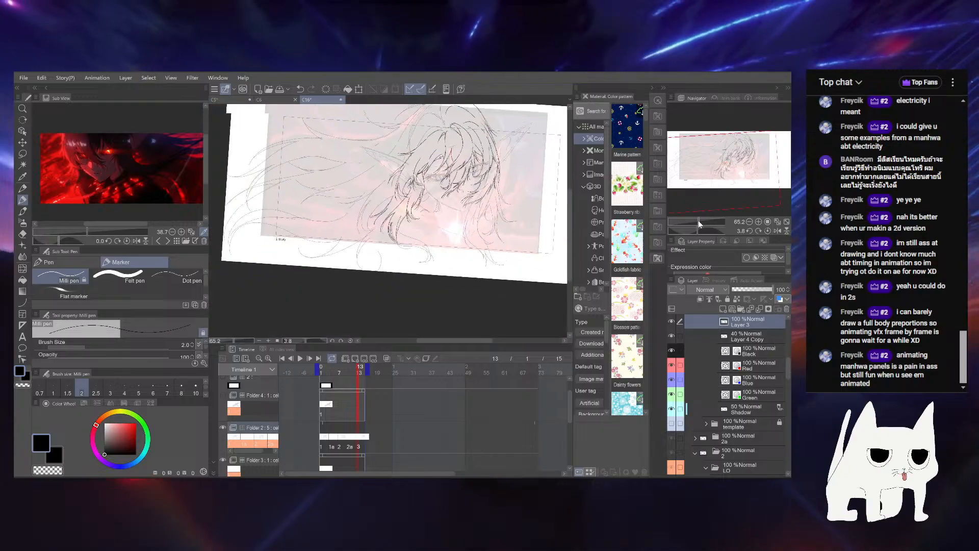
key("ctrl+s")
Trace the long front lock hanging just right of the white glow, and save the file
mouse_move(459, 217)
left_mouse_down()
mouse_move(452, 247)
mouse_move(424, 230)
mouse_move(461, 201)
mouse_move(410, 255)
left_mouse_up()
scroll(424, 230, "up", 8)
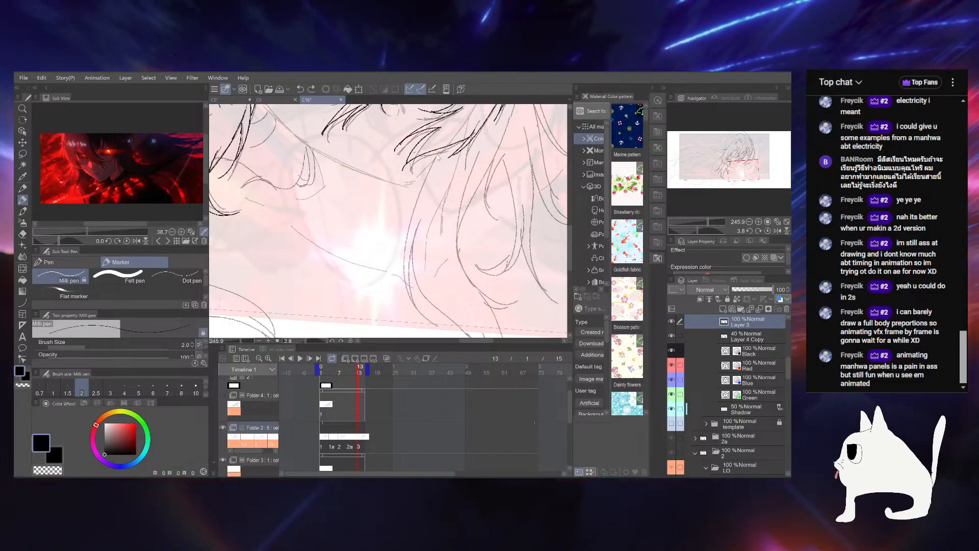
left_click_drag(438, 153, 404, 258)
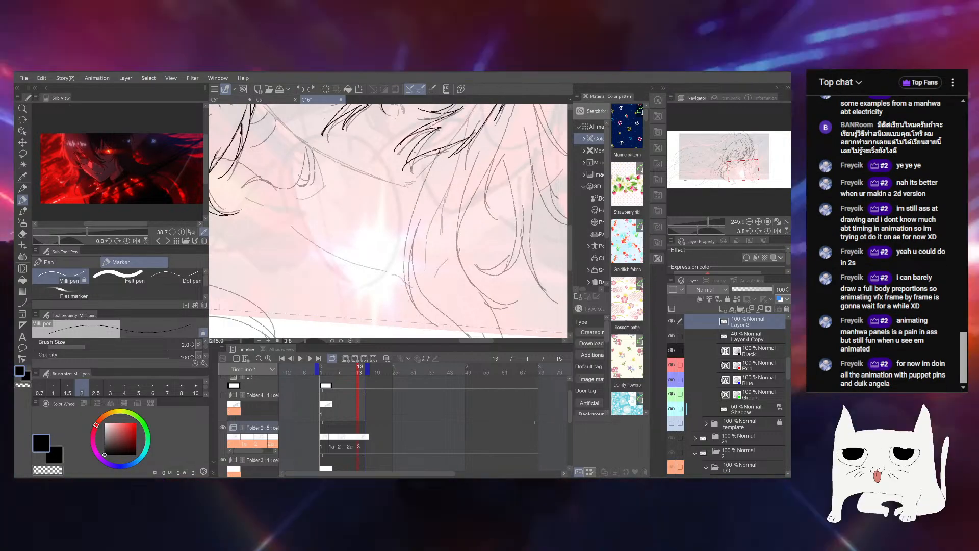
left_click_drag(440, 151, 420, 197)
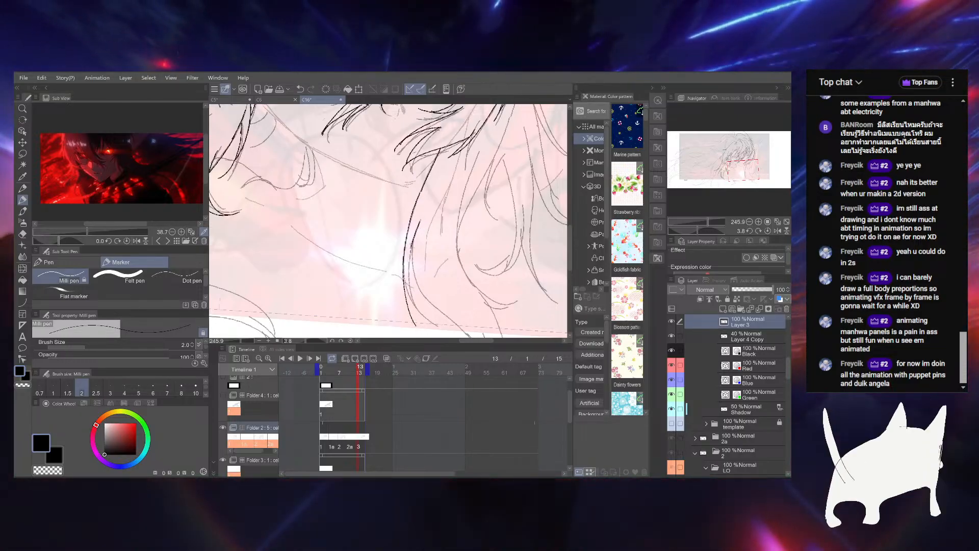
key("ctrl+s")
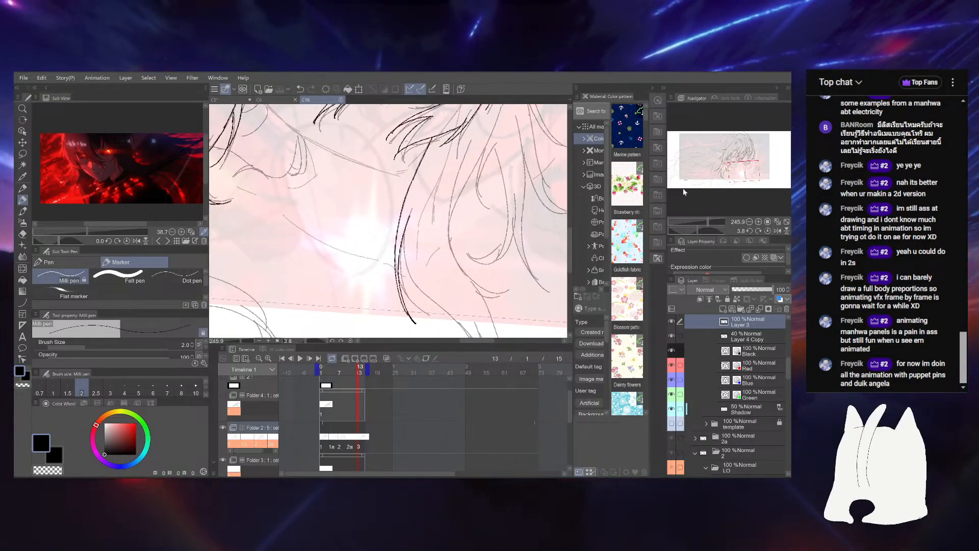
Play back the hair animation with the whole head in view, and stop it
left_click(694, 220)
left_click_drag(693, 219, 700, 221)
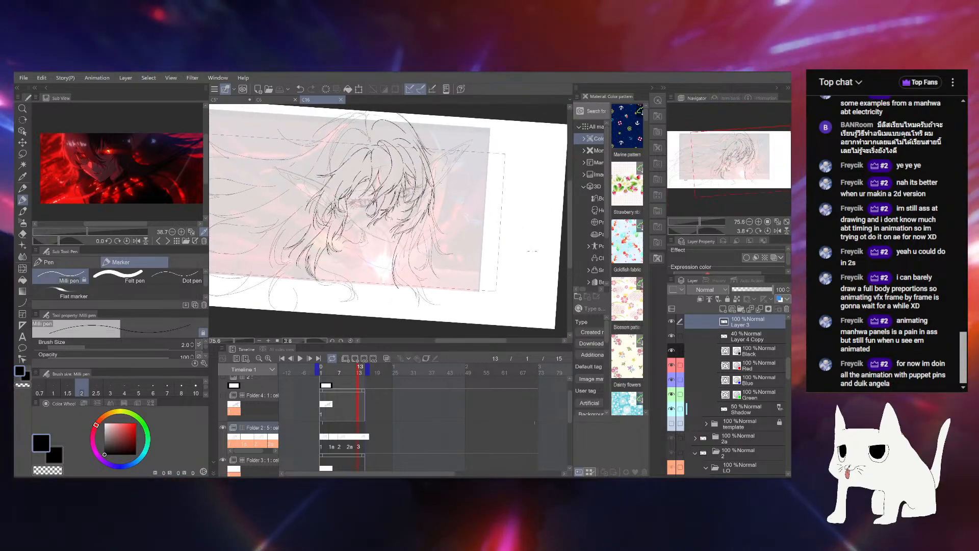
left_click(300, 358)
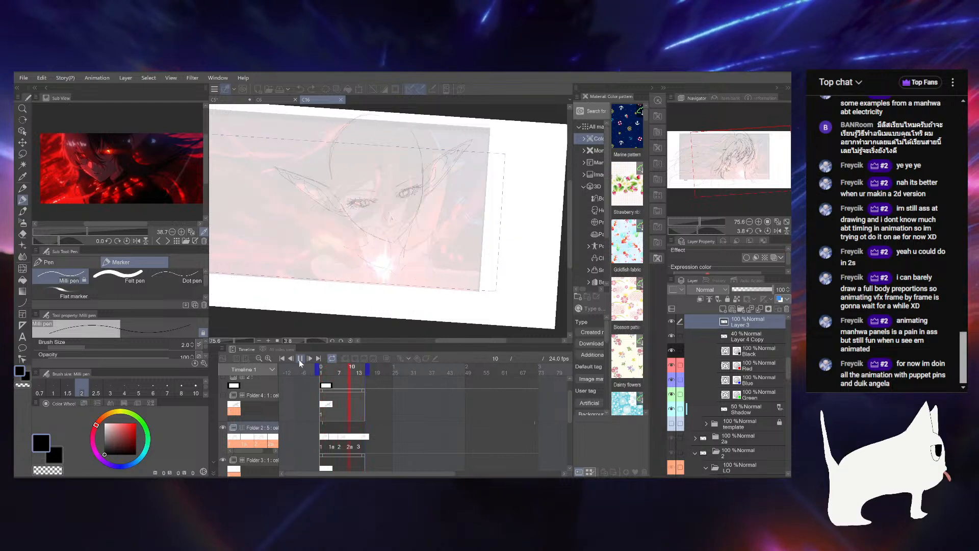
left_click(300, 359)
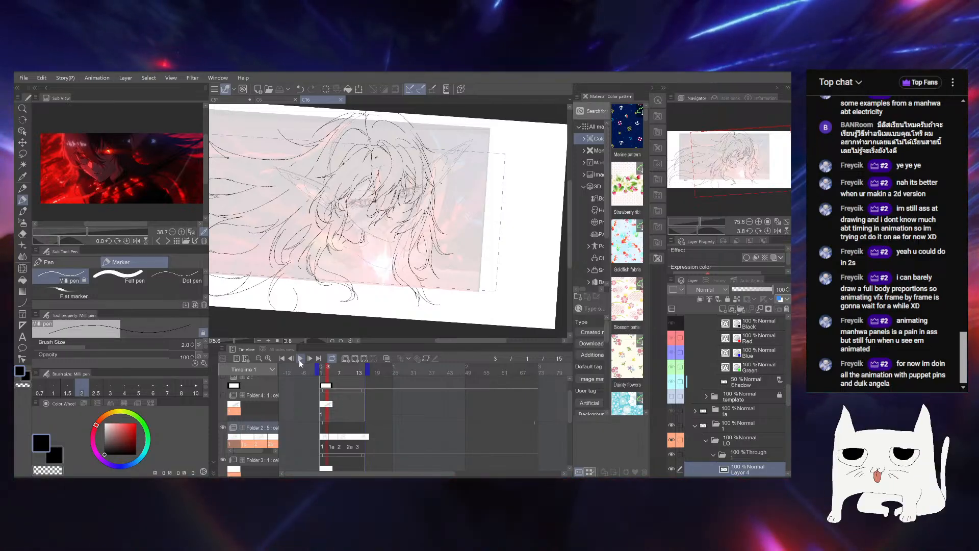
Extend the front lock right of the white glow at frame 15, and undo the last stroke
left_click_drag(701, 222, 704, 222)
left_click_drag(355, 369, 365, 368)
left_click_drag(403, 285, 382, 204)
left_click_drag(697, 232, 706, 222)
left_click_drag(492, 229, 484, 204)
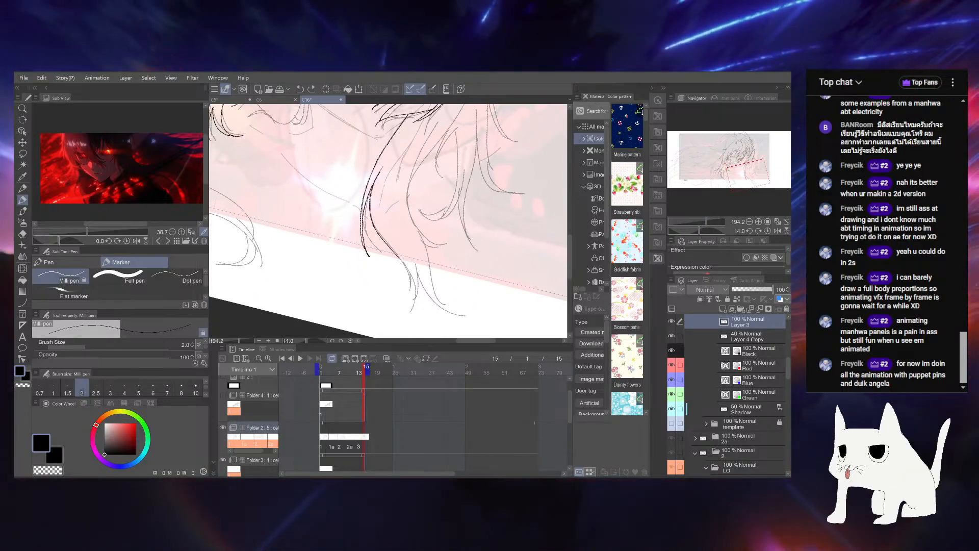
left_click_drag(397, 253, 402, 263)
key("Left")
key("Right")
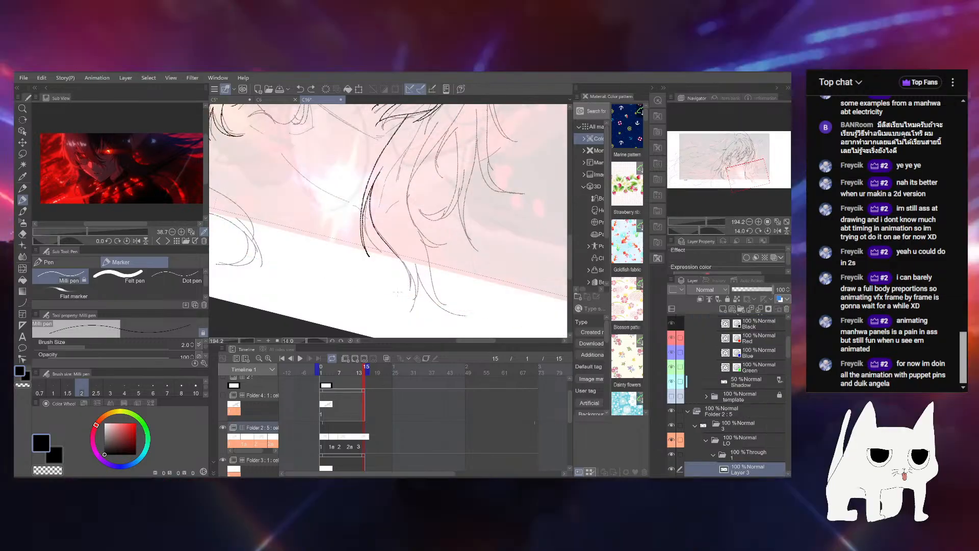
key("ctrl+z")
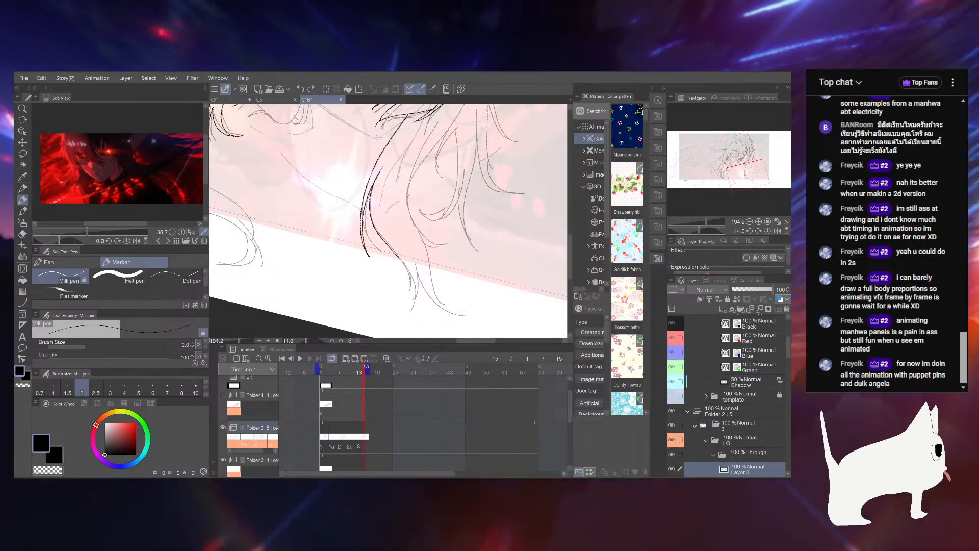
Trace the tapering, forked tip of the right-hand front lock past the frame's lower border at frame 14
scroll(458, 167, "down", 5)
mouse_move(507, 141)
left_mouse_down()
mouse_move(509, 262)
mouse_move(513, 247)
left_mouse_up()
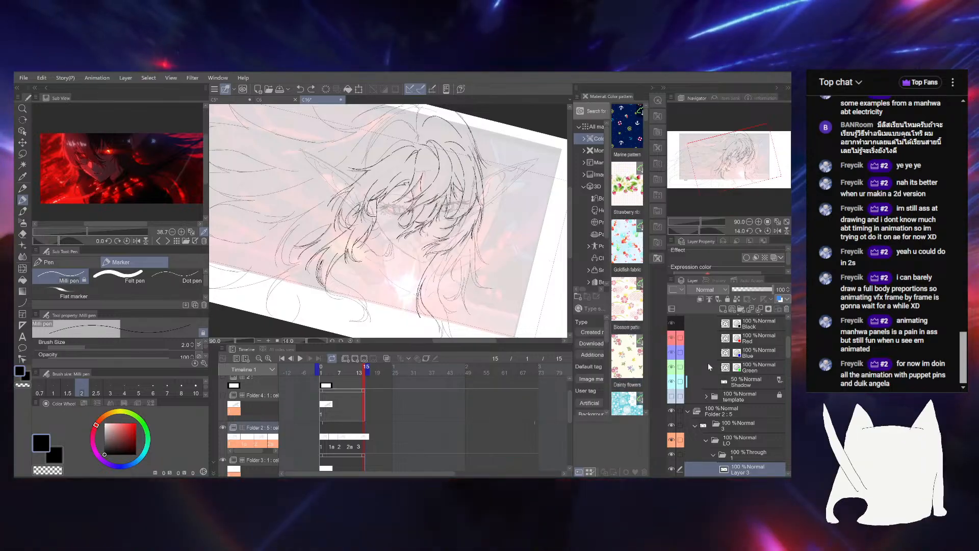
scroll(736, 377, "up", 4)
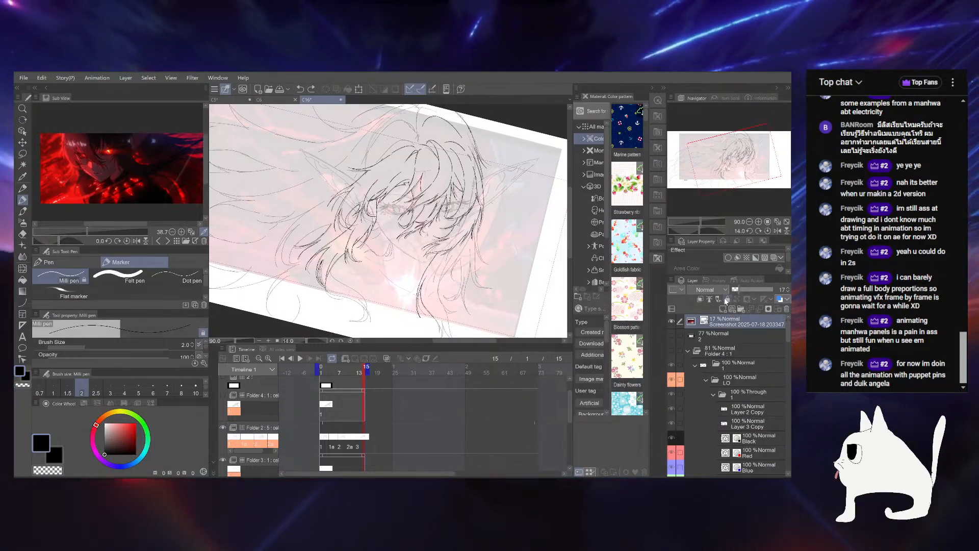
left_click(363, 437)
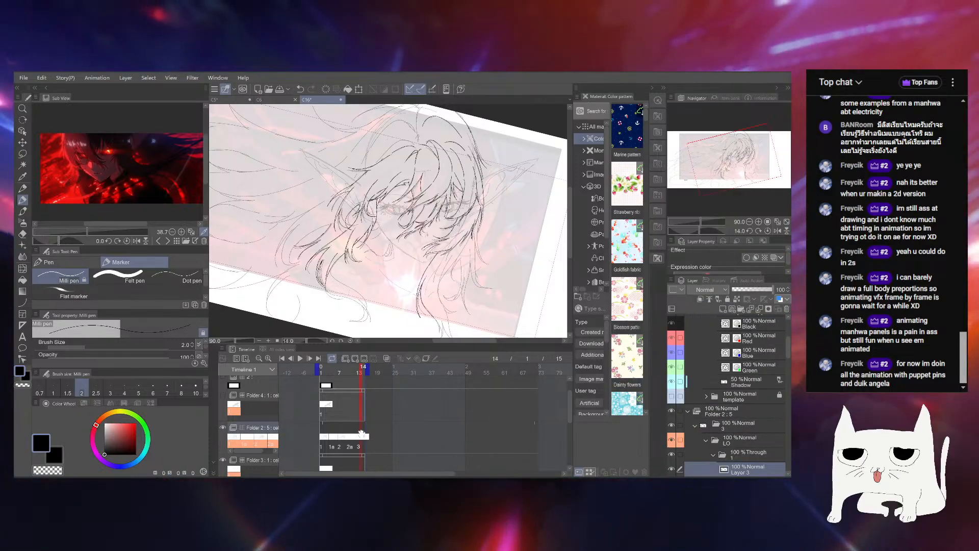
scroll(463, 276, "down", 1)
scroll(463, 276, "up", 2)
left_click_drag(464, 276, 466, 210)
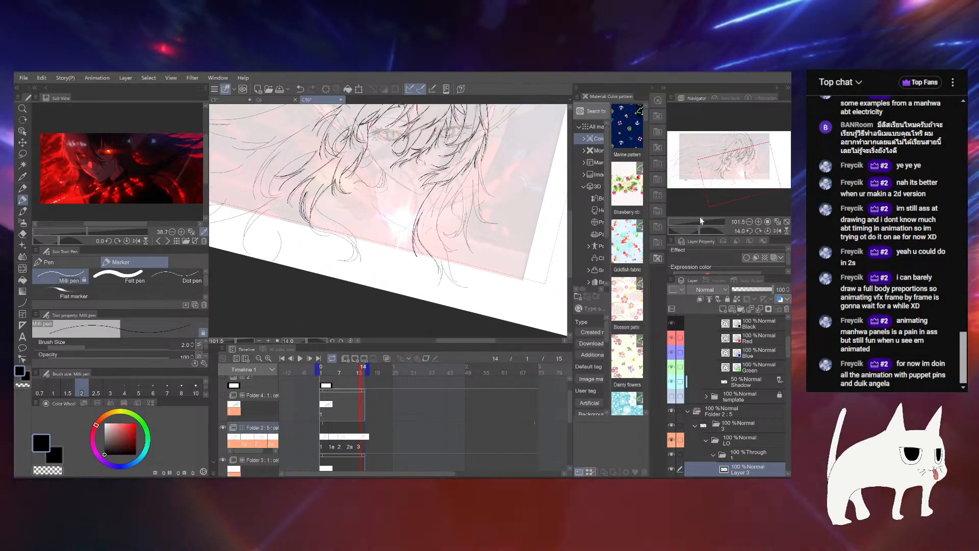
left_click_drag(701, 220, 710, 222)
left_click_drag(546, 291, 442, 199)
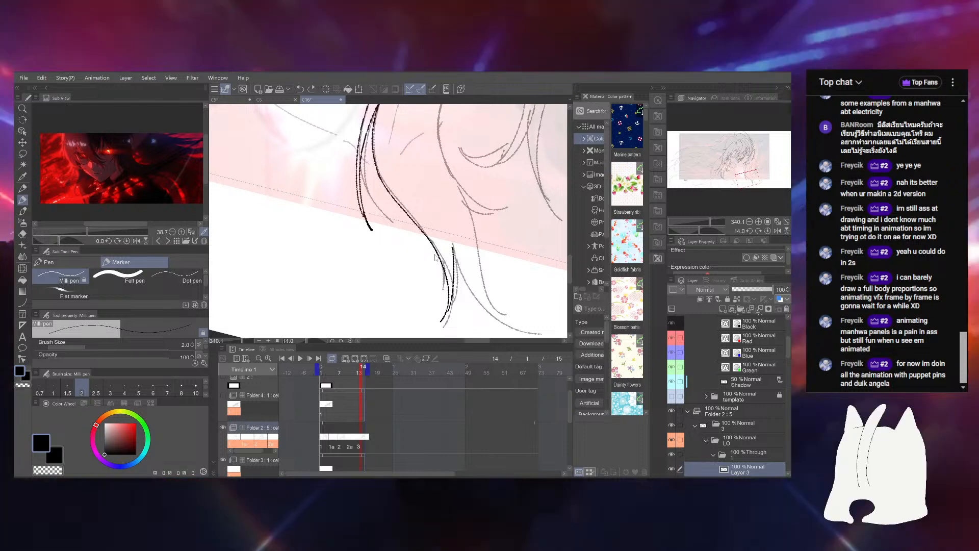
mouse_move(431, 241)
left_mouse_down()
mouse_move(439, 284)
mouse_move(444, 251)
mouse_move(377, 236)
left_mouse_up()
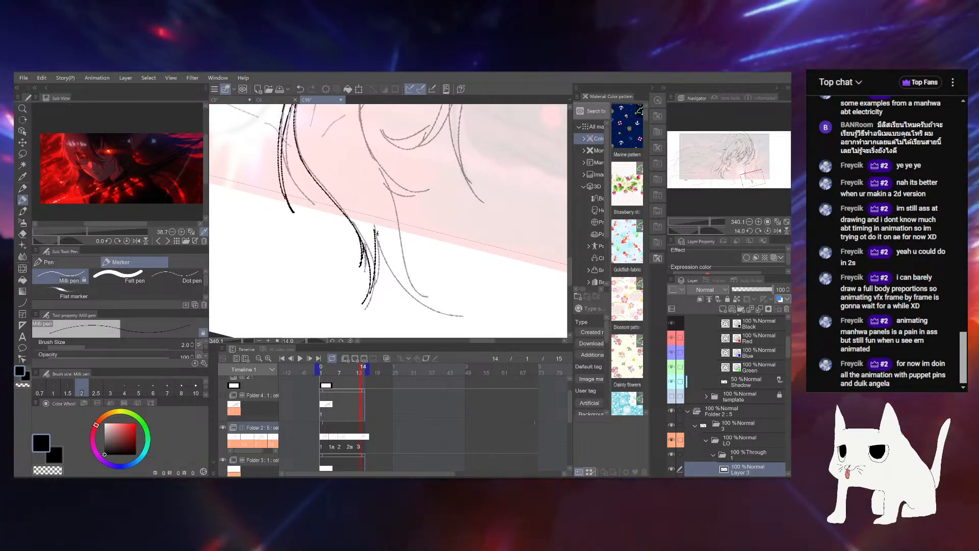
Trace the outer branch of the right-hand front lock's forked tip below the frame border at frame 14, and save the file
left_click_drag(454, 320, 419, 309)
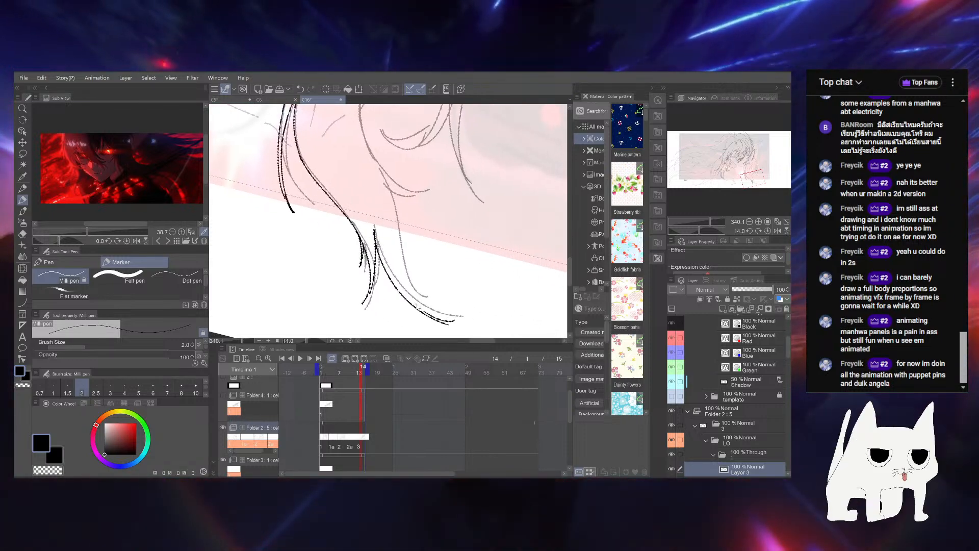
left_click_drag(395, 258, 402, 278)
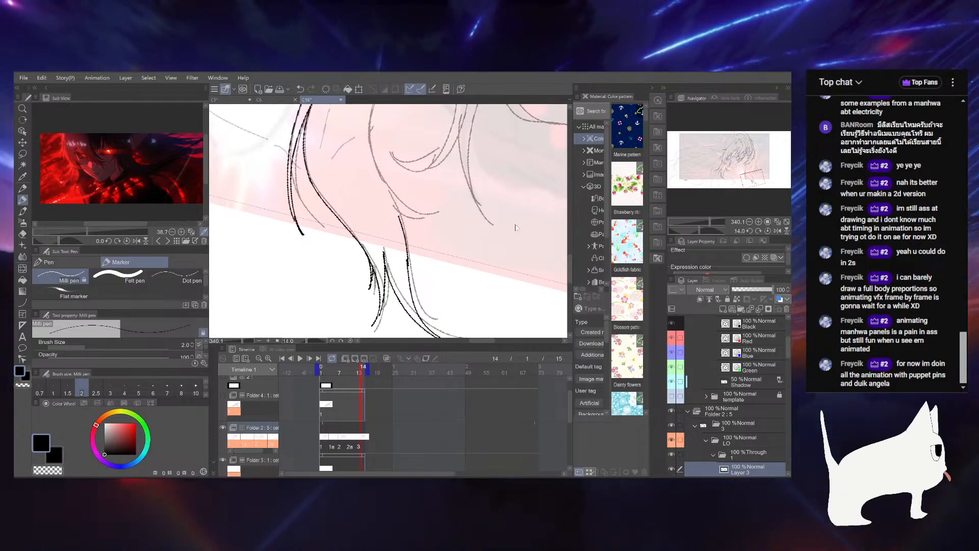
key("ctrl+s")
Trace the locks flicking outward along the right-hand side of the face at frame 14, and save the file
left_click_drag(709, 221, 706, 222)
left_click_drag(701, 230, 706, 231)
left_click_drag(375, 281, 443, 198)
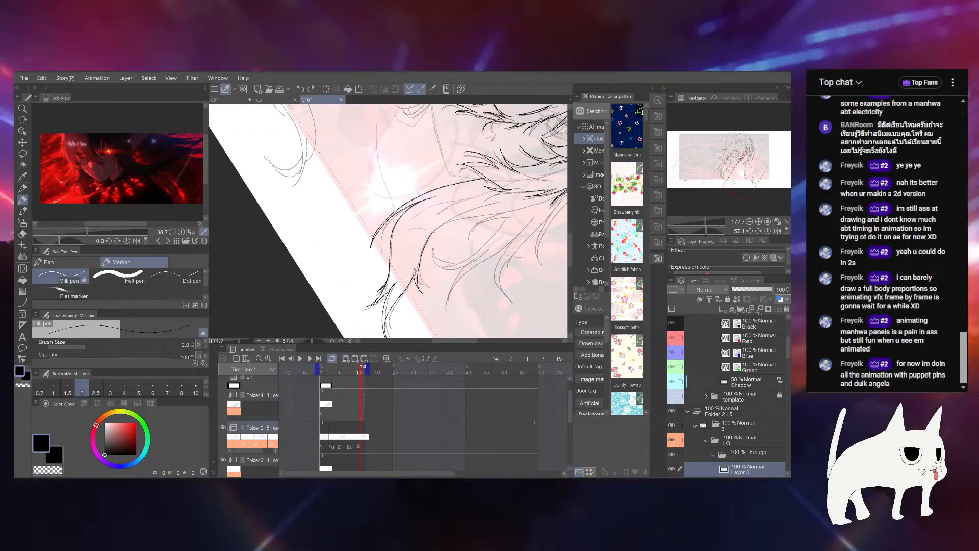
left_click_drag(706, 230, 692, 230)
left_click_drag(488, 234, 523, 353)
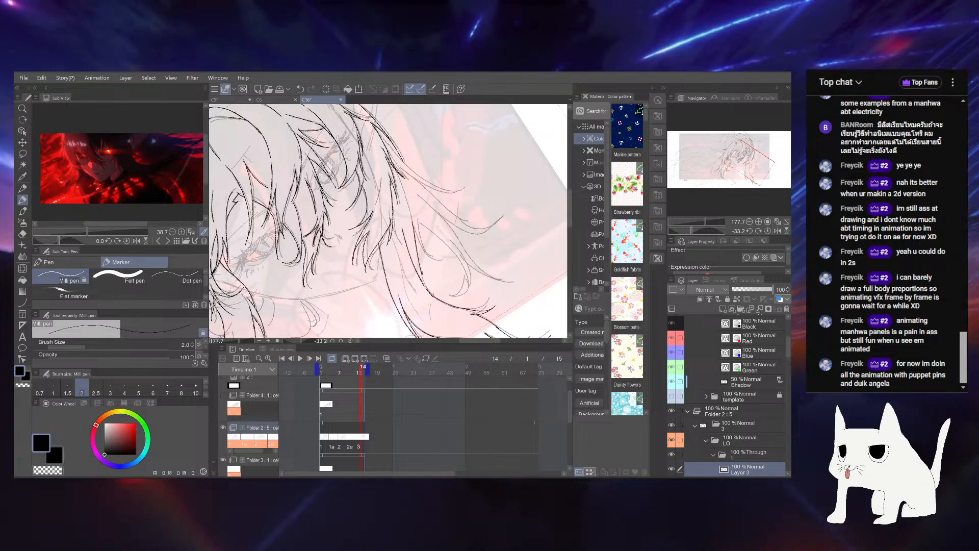
left_click_drag(427, 243, 433, 278)
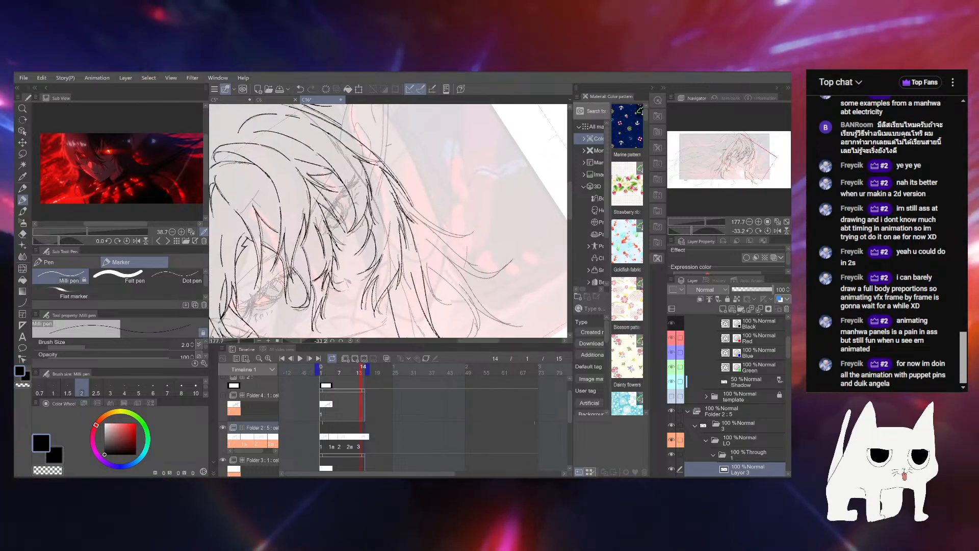
left_click_drag(409, 225, 433, 326)
left_click_drag(433, 276, 412, 234)
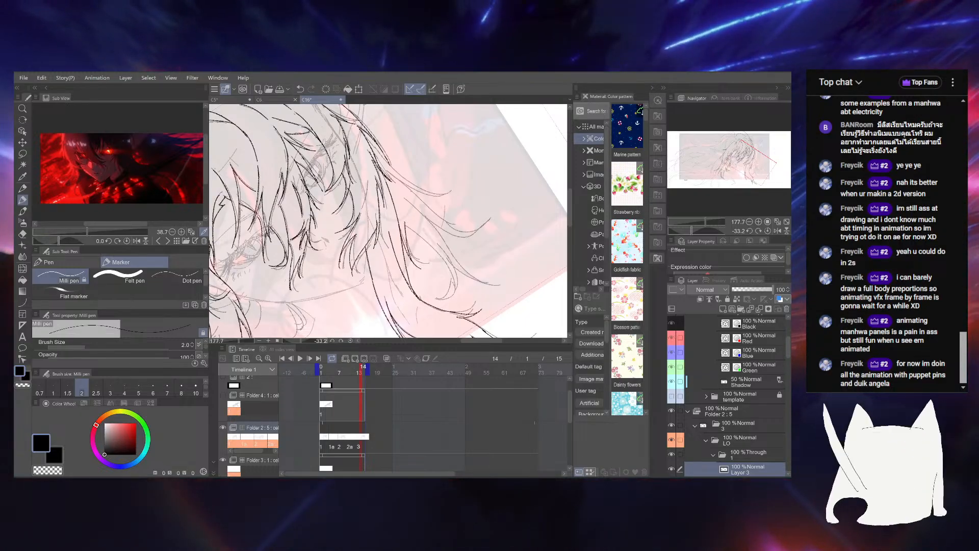
left_click_drag(426, 215, 422, 208)
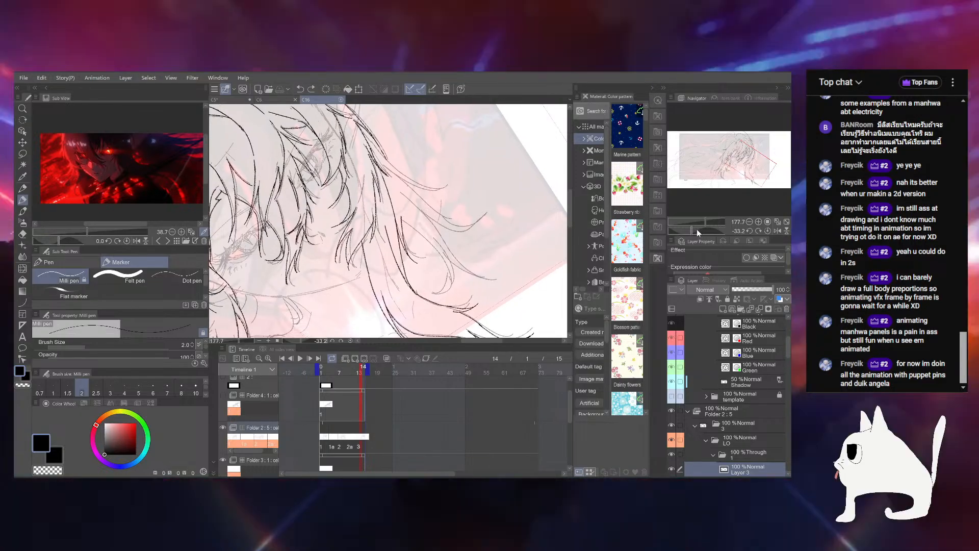
Trace the tapering outer side lock that hangs below the right-hand ear
left_click(696, 230)
left_click_drag(452, 256, 433, 281)
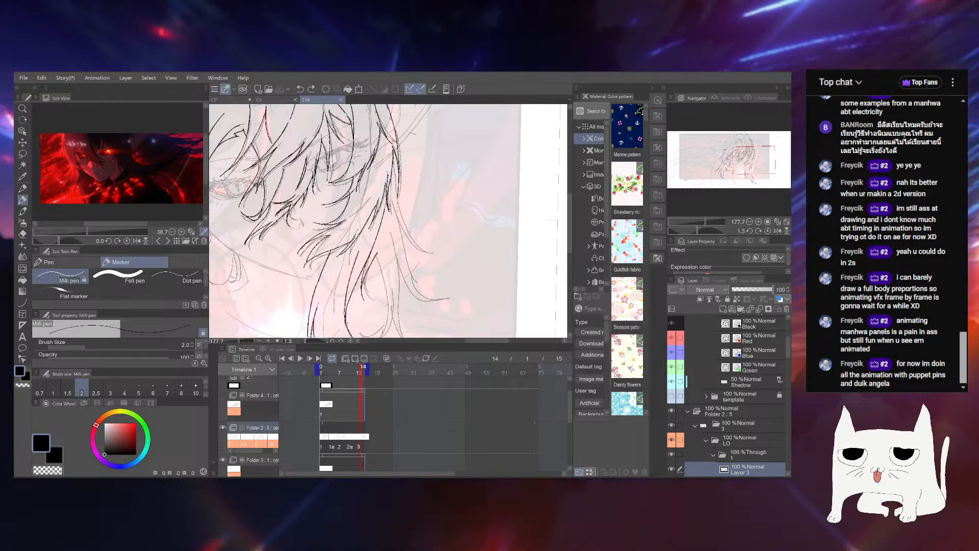
left_click_drag(378, 253, 352, 305)
left_click_drag(409, 255, 412, 275)
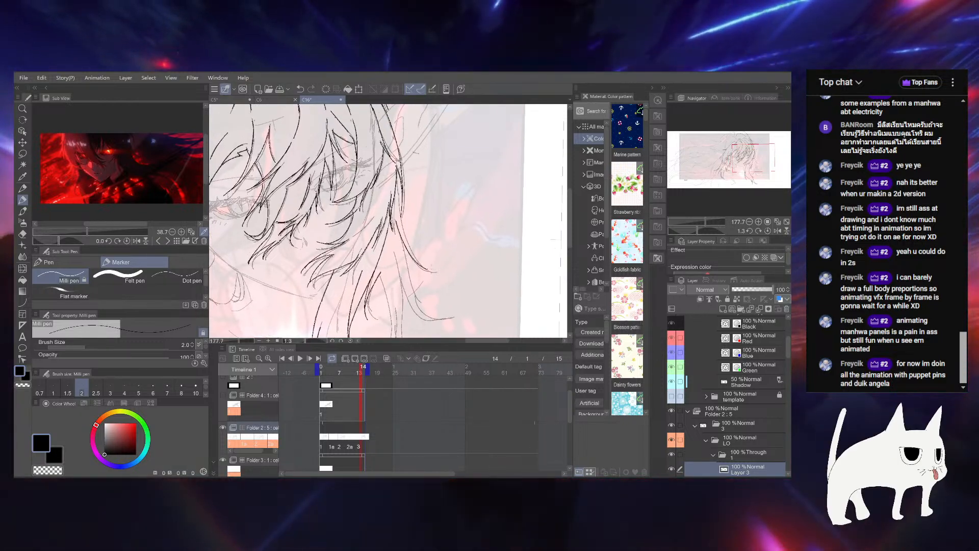
left_click_drag(497, 239, 535, 249)
left_click_drag(699, 235, 708, 227)
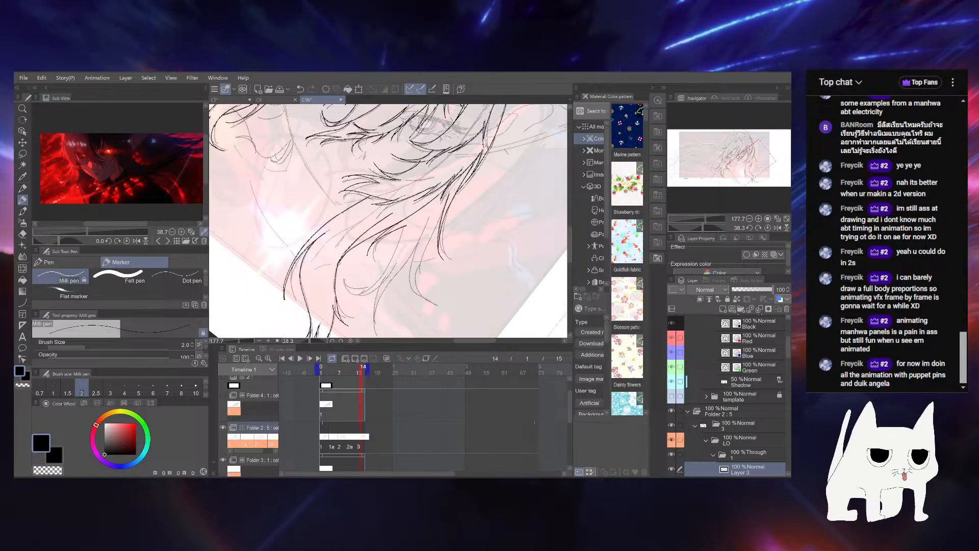
Trace the neighbouring side lock with its forked, outward-curving tip, and save the file
left_click_drag(470, 194, 495, 162)
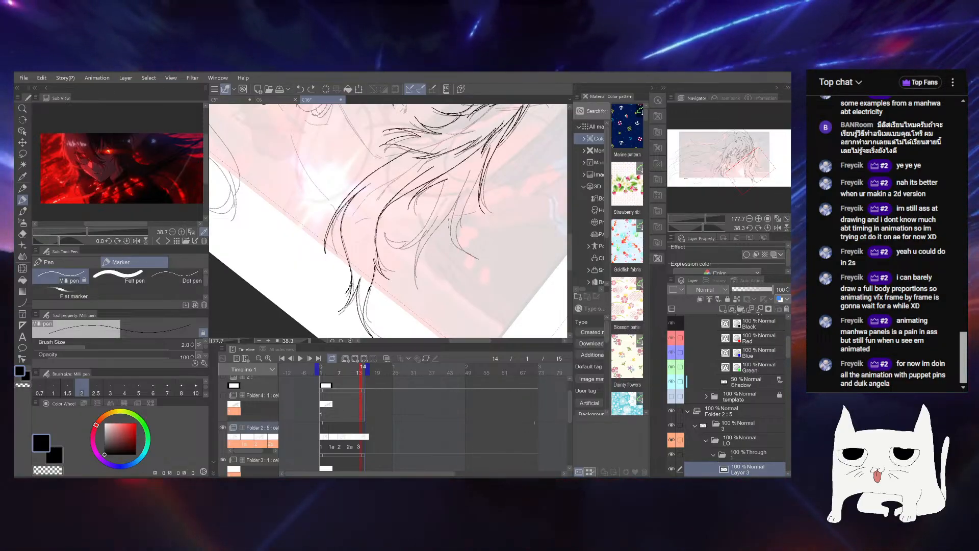
left_click_drag(449, 223, 398, 271)
left_click_drag(705, 218, 710, 218)
left_click_drag(277, 293, 300, 220)
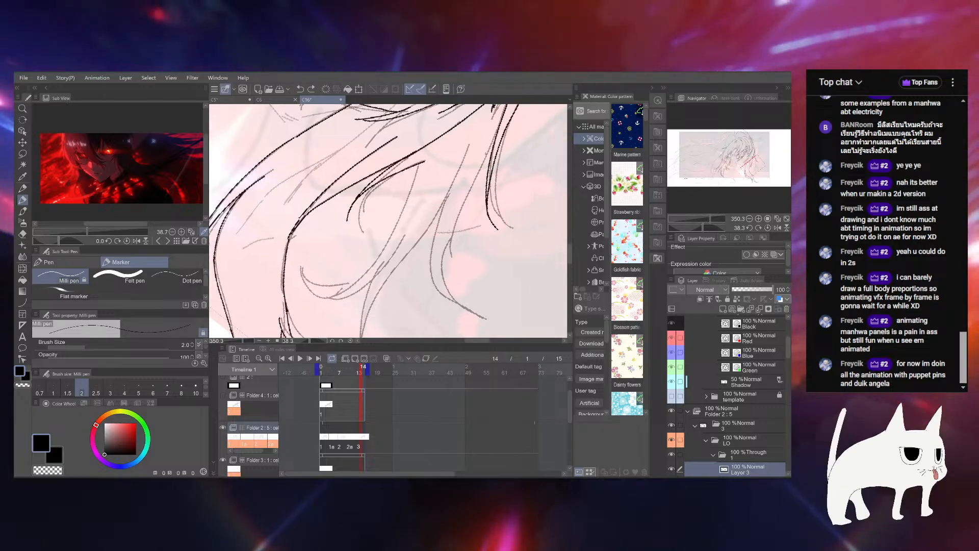
left_click_drag(448, 224, 454, 267)
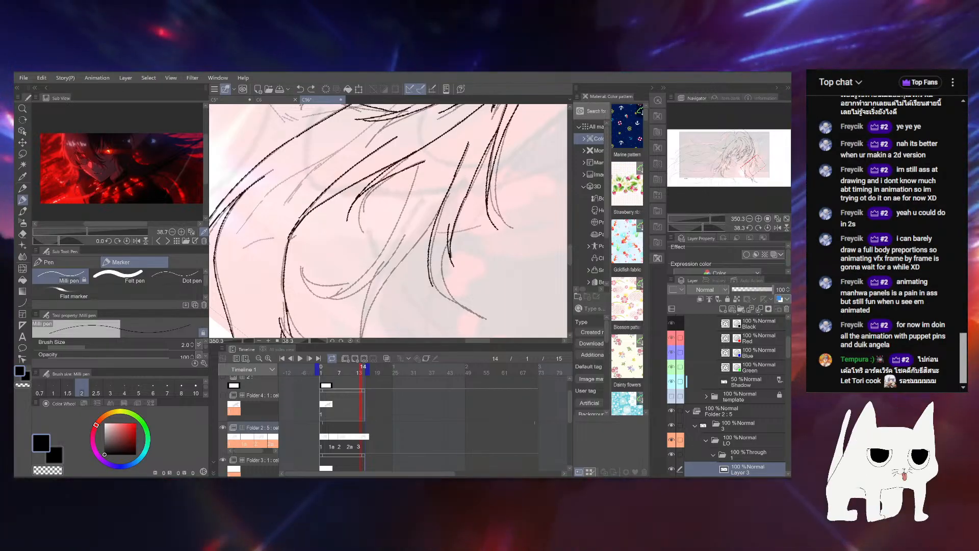
left_click_drag(429, 252, 434, 290)
mouse_move(434, 290)
left_mouse_down()
mouse_move(413, 269)
mouse_move(457, 296)
left_mouse_up()
left_click_drag(419, 231, 436, 283)
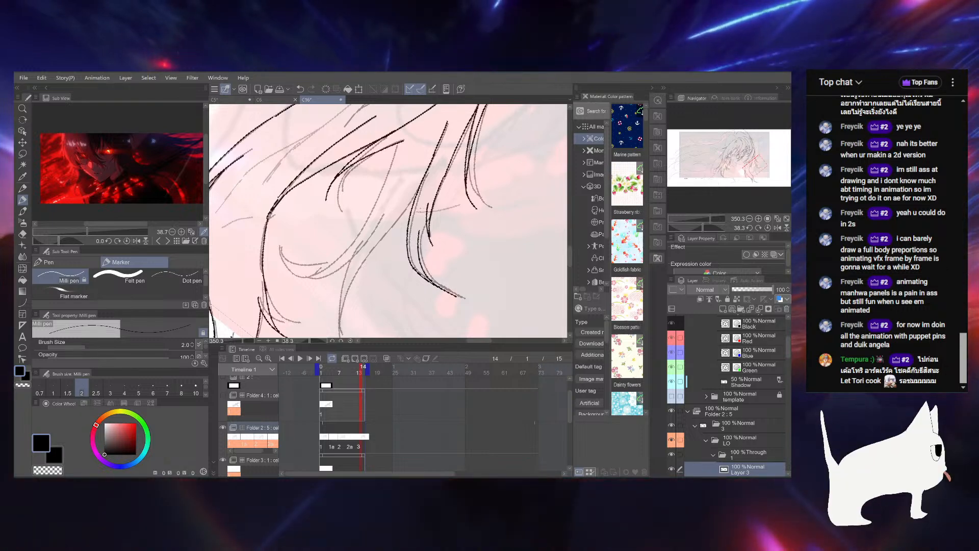
left_click(705, 218)
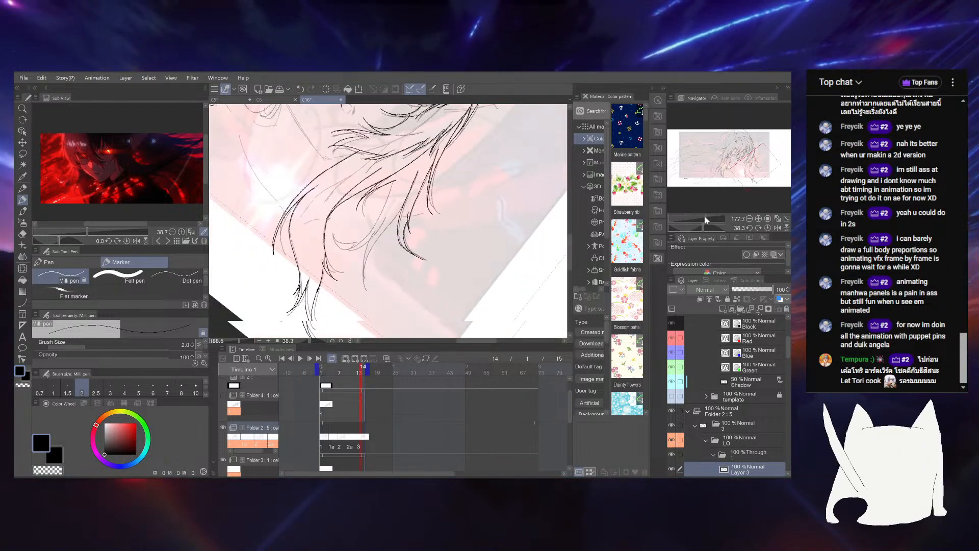
key("ctrl+s")
Trace the narrow, straight lock between the long front lock and the outward-curving side lock
left_click_drag(462, 233, 515, 246)
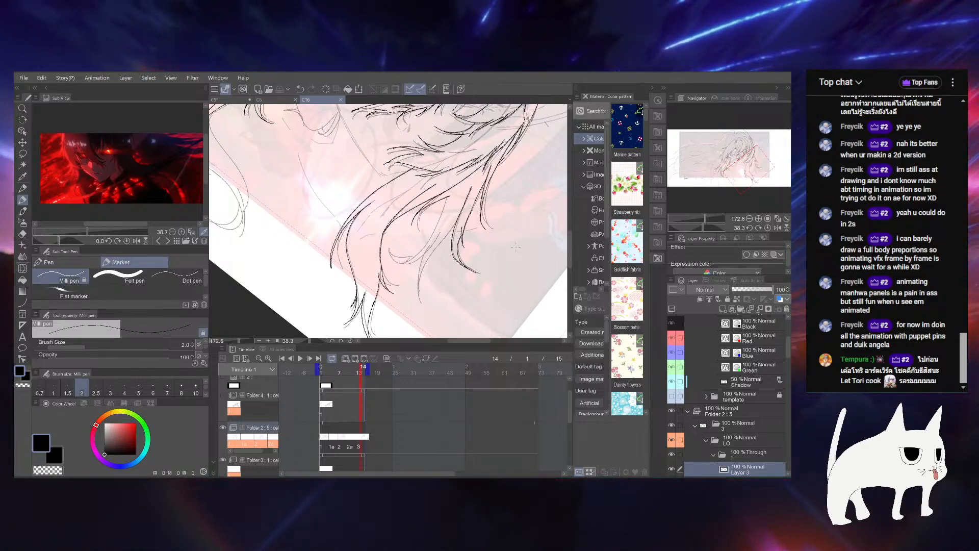
left_click_drag(703, 226, 700, 225)
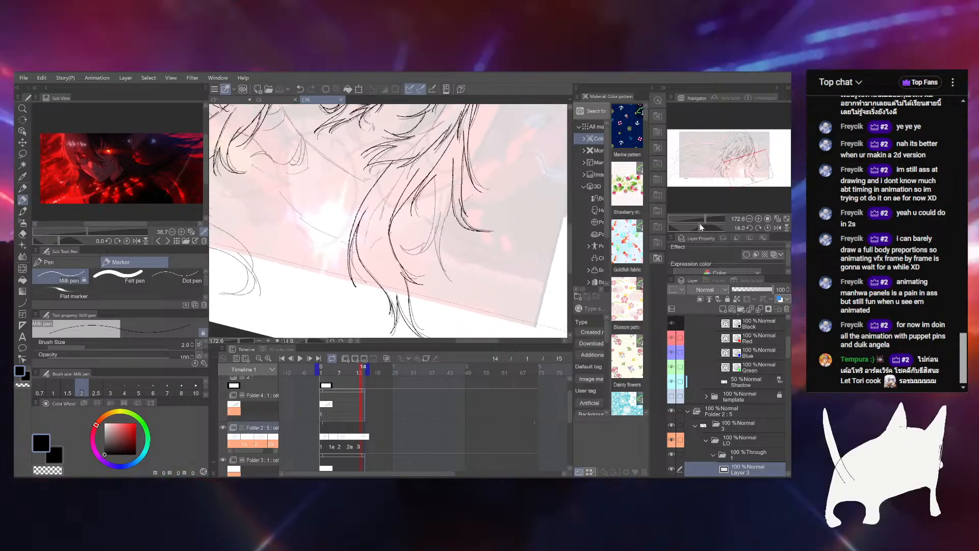
left_click_drag(496, 236, 498, 261)
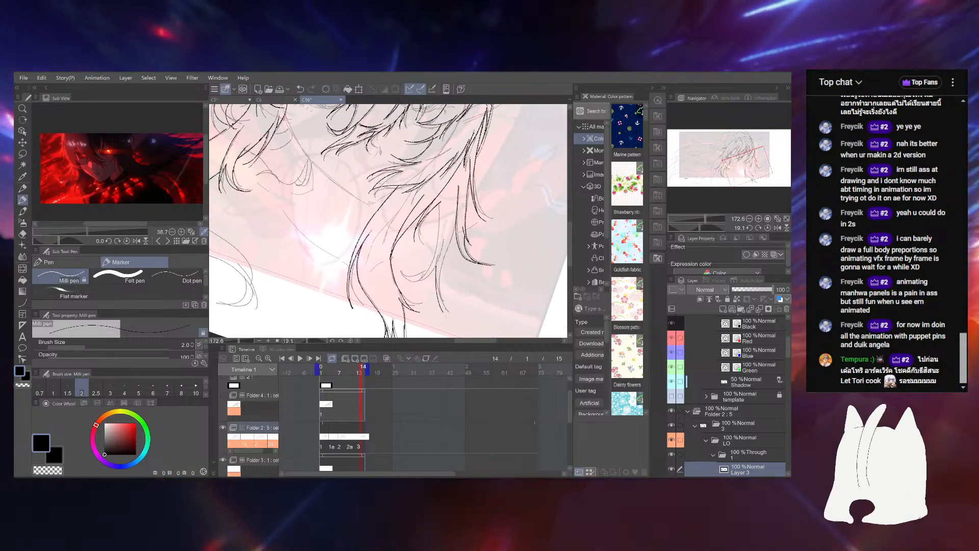
left_click_drag(438, 263, 443, 305)
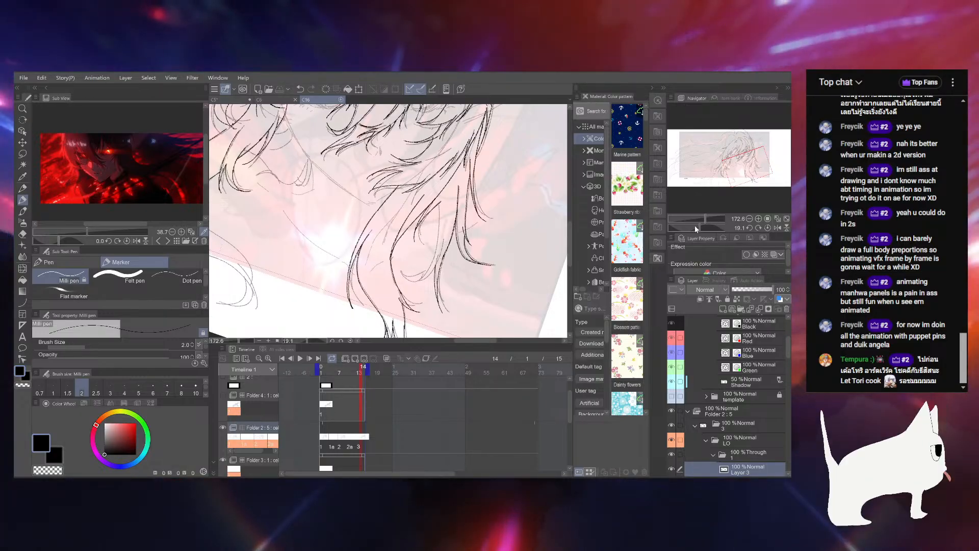
Trace the hooked curl and its inner strands beside the long front lock, undoing a misplaced stroke
left_click_drag(695, 225, 725, 220)
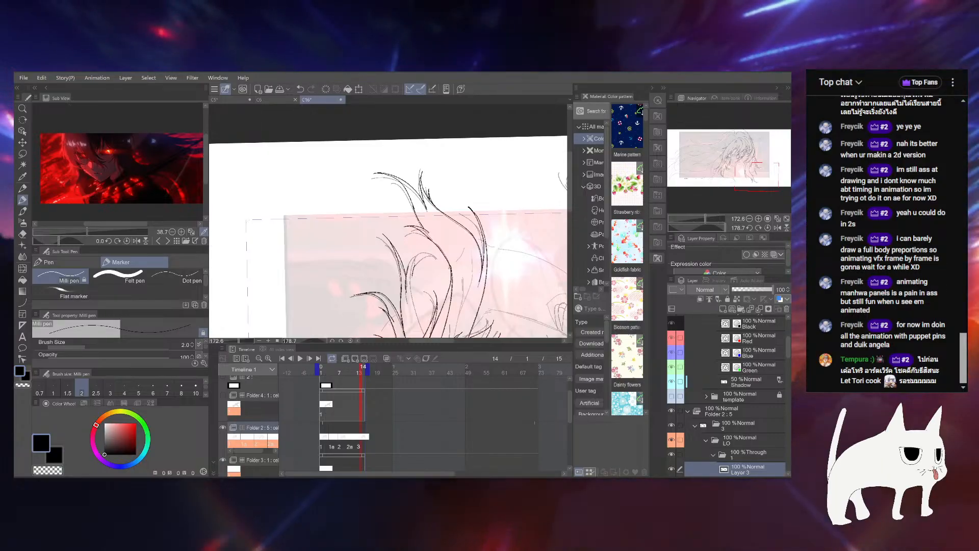
left_click_drag(428, 332, 434, 307)
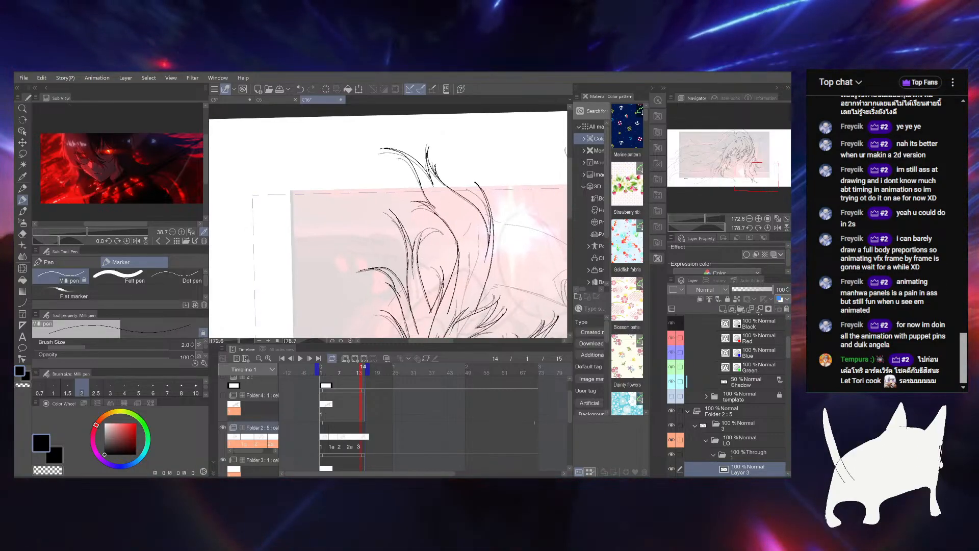
left_click_drag(715, 228, 708, 227)
left_click(711, 218)
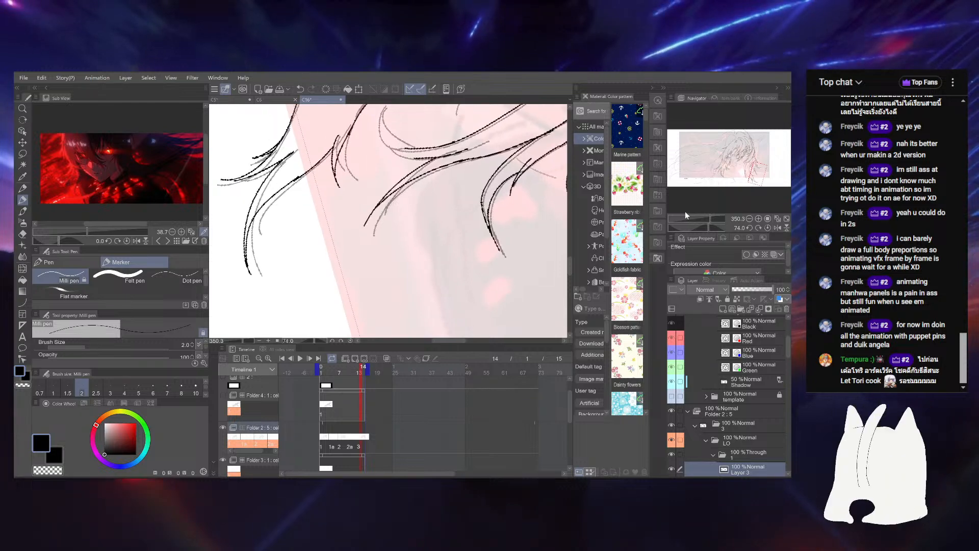
key("ctrl+z")
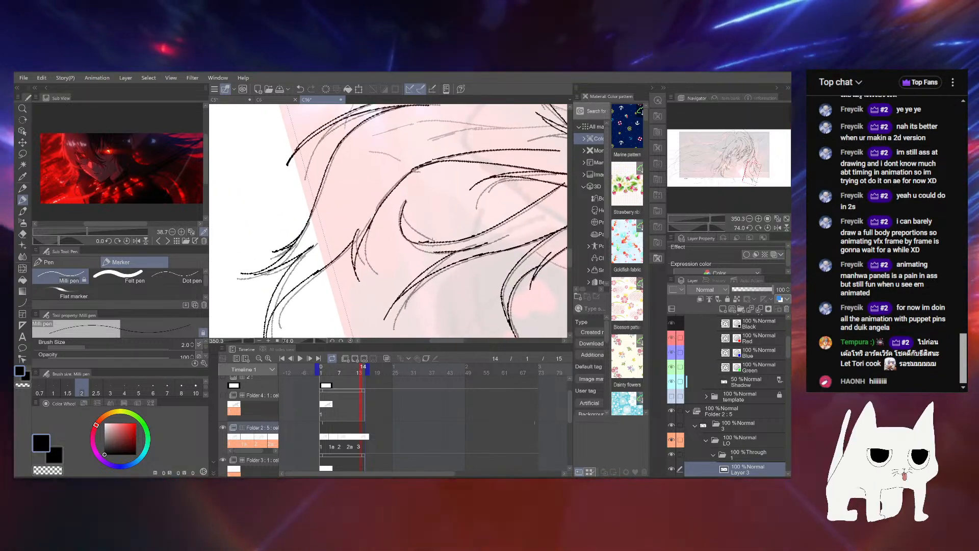
left_click_drag(458, 218, 460, 233)
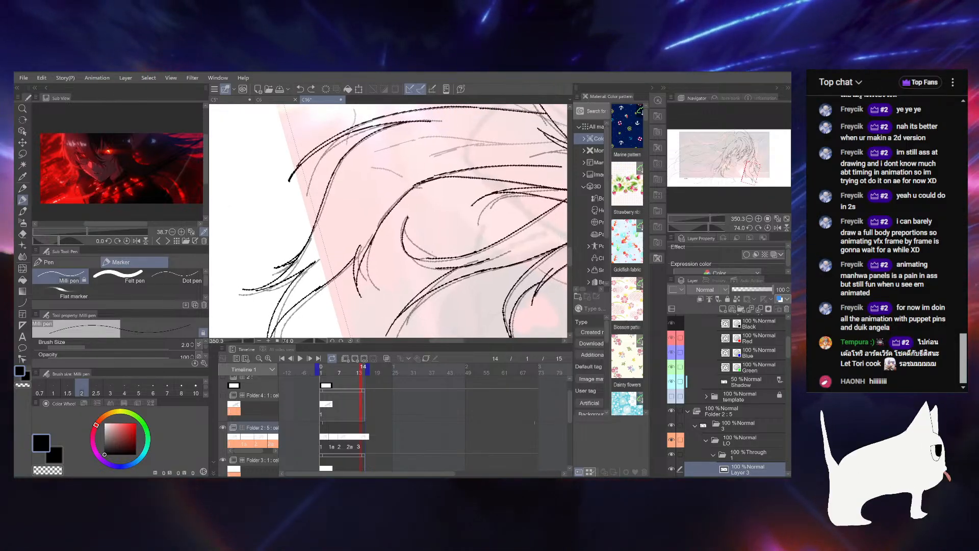
left_click_drag(432, 229, 433, 240)
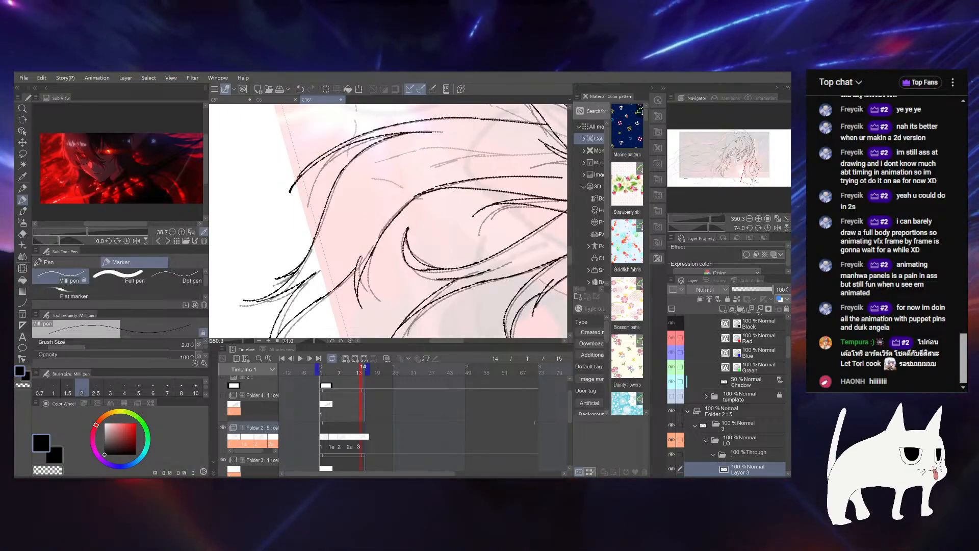
mouse_move(425, 206)
left_mouse_down()
mouse_move(427, 228)
mouse_move(441, 209)
left_mouse_up()
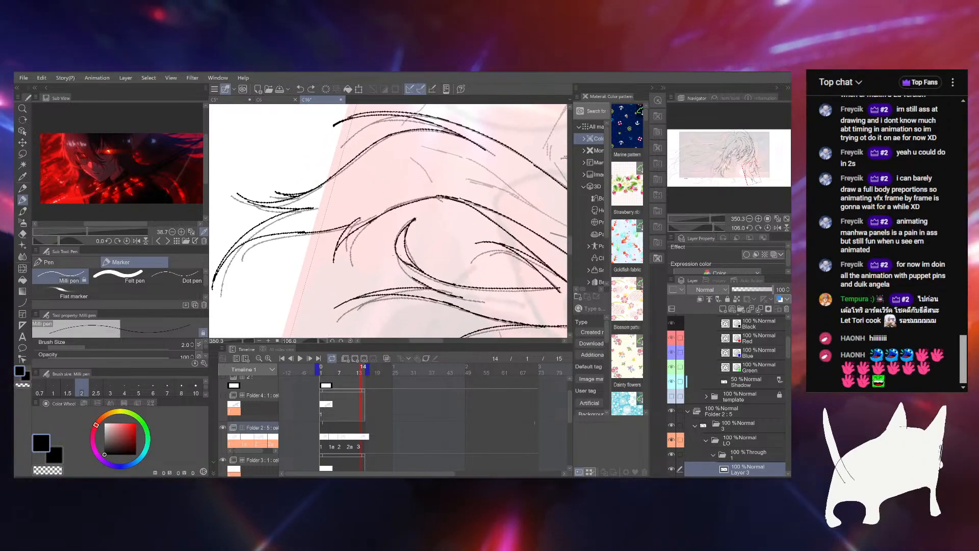
Play back the hair animation with the whole head in view, stop it, and go to frame 13
left_click(768, 228)
left_click_drag(711, 219, 702, 219)
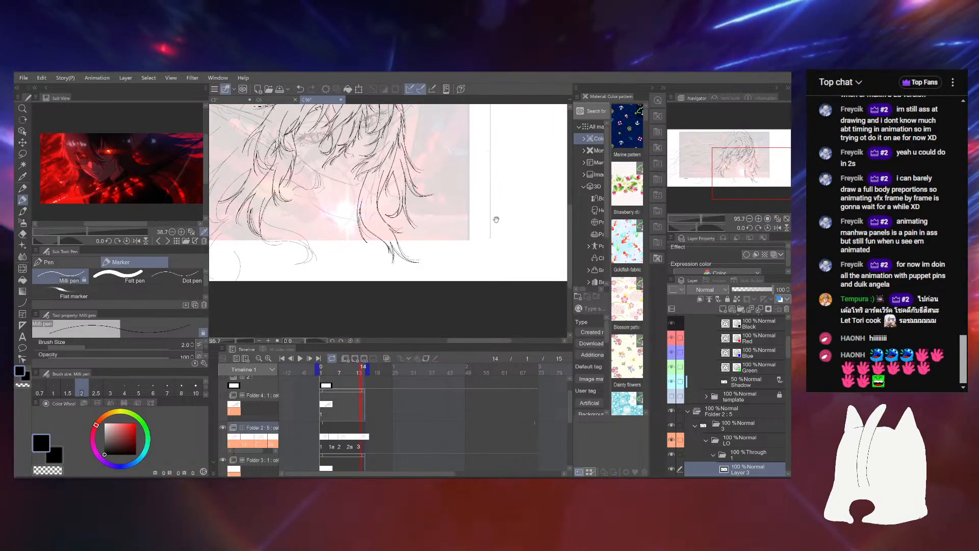
left_click_drag(496, 219, 528, 271)
left_click_drag(508, 216, 511, 221)
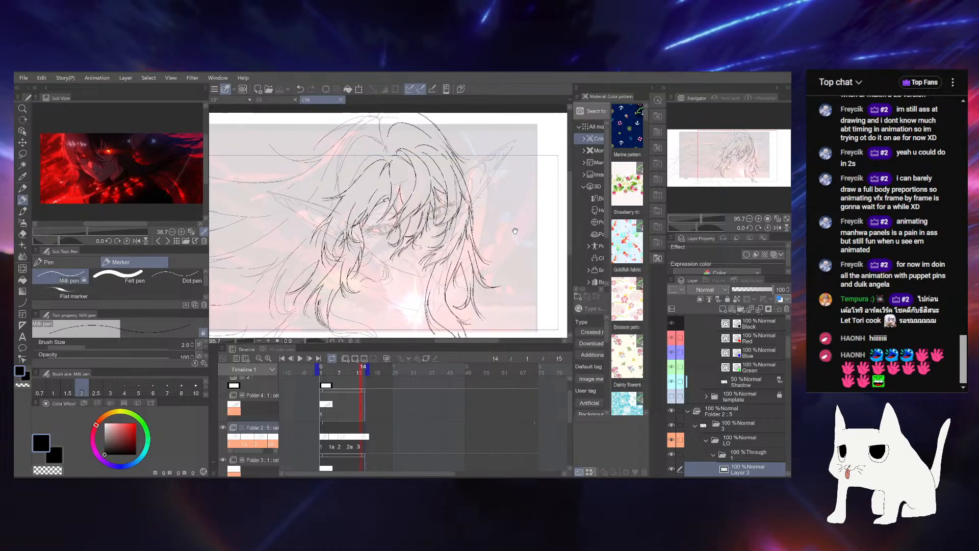
left_click_drag(702, 218, 693, 220)
left_click(300, 358)
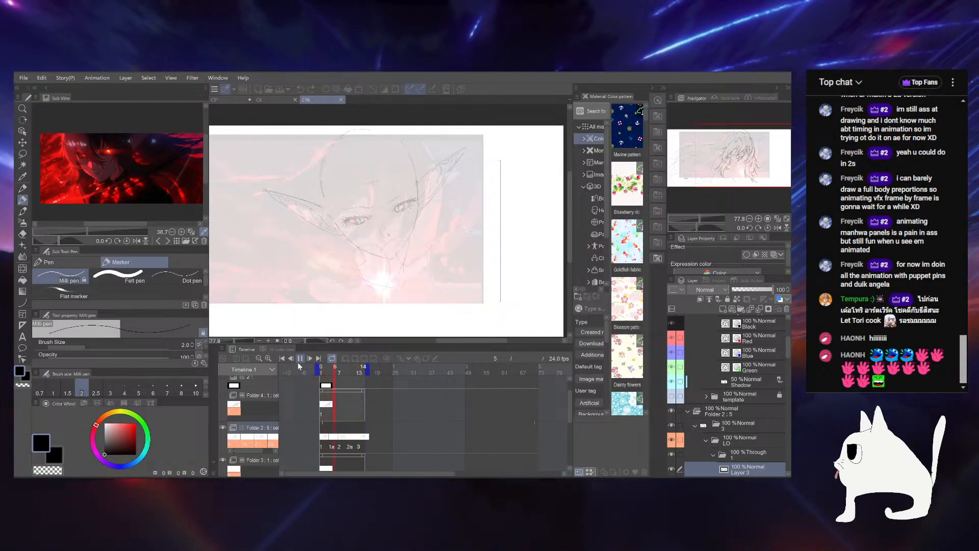
left_click(318, 370)
left_click_drag(318, 371, 358, 369)
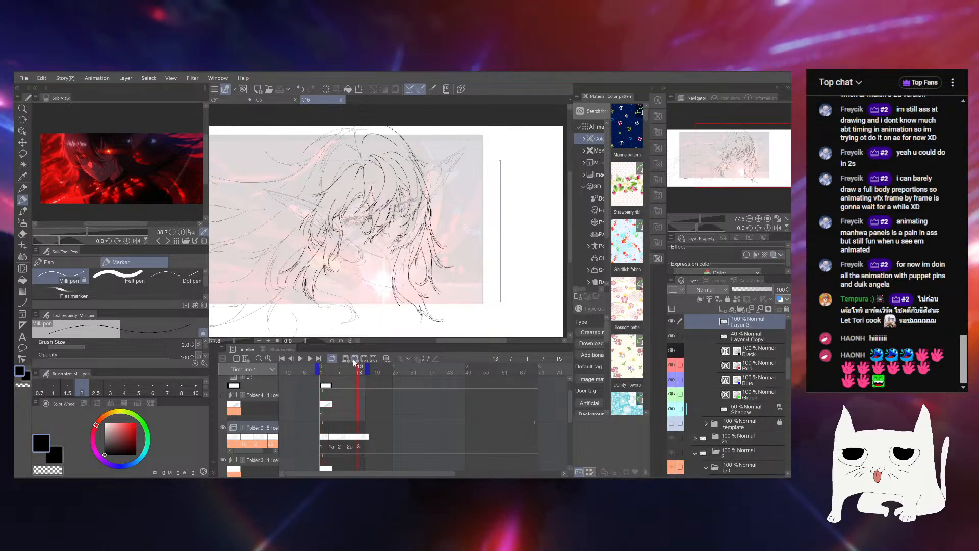
Add strands to the lower part of the long trailing hair at frame 13, undo the misplaced strokes, and save the file
left_click_drag(723, 160, 714, 161)
left_click(704, 219)
left_click_drag(704, 219, 704, 218)
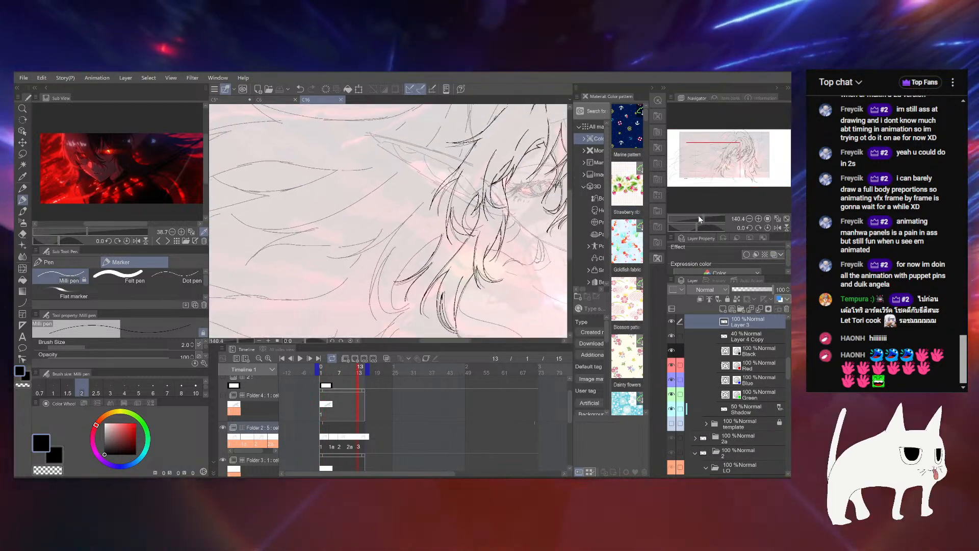
left_click_drag(712, 161, 708, 164)
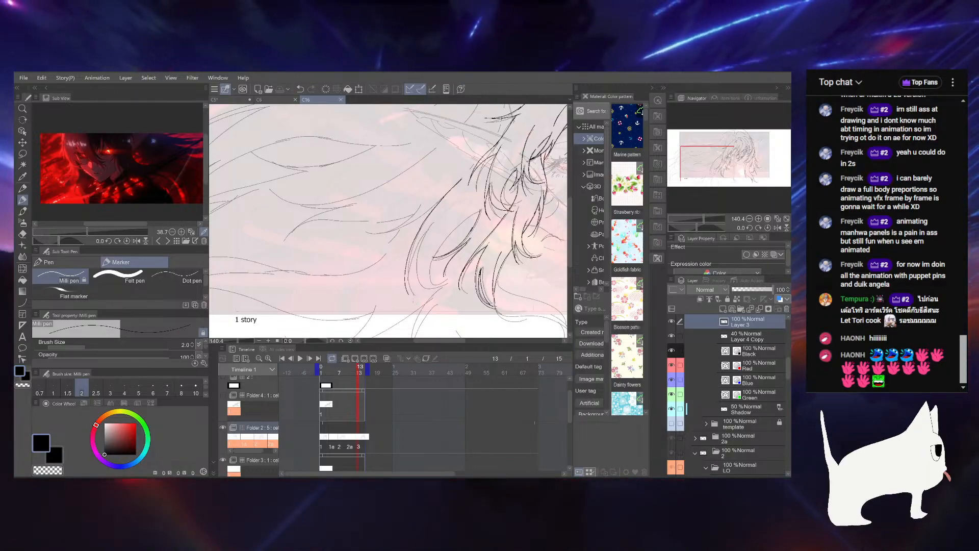
key("ctrl+z")
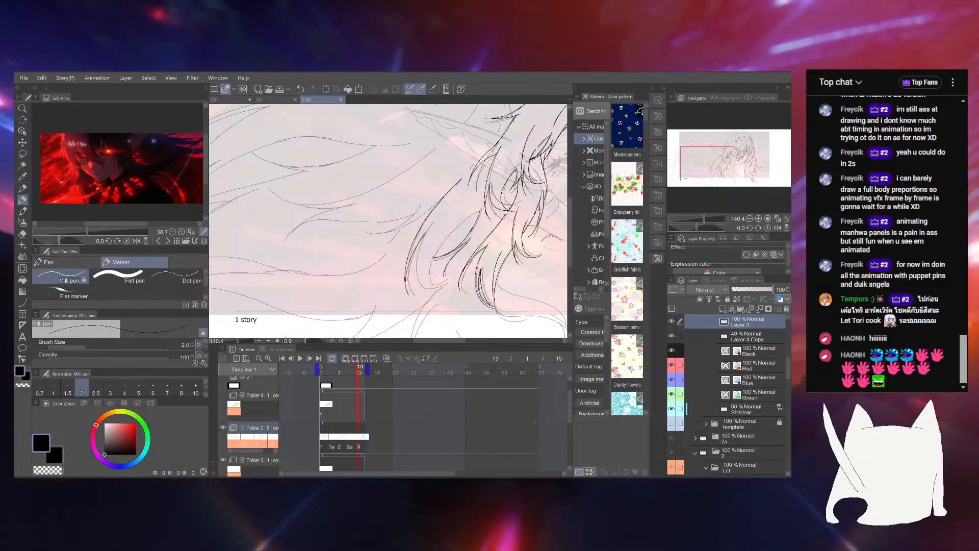
key("ctrl+z")
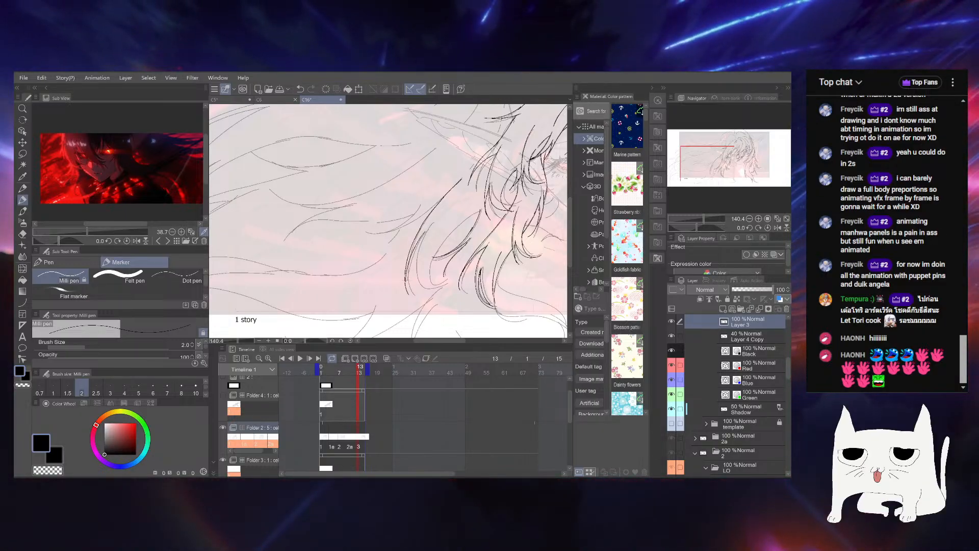
key("ctrl+s")
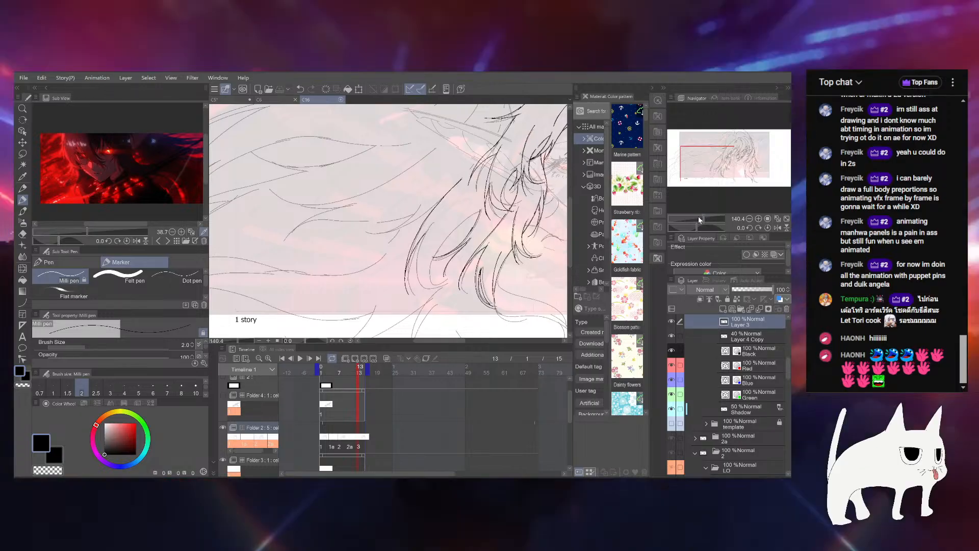
Examine the whole head and the fringe, side and trailing locks at frame 13
left_click_drag(700, 218, 697, 219)
left_click_drag(484, 241, 456, 275)
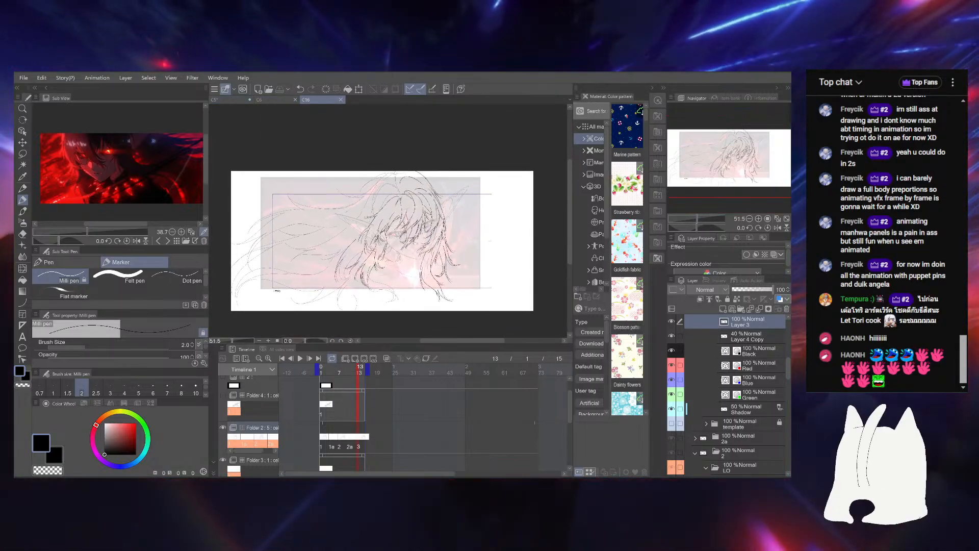
scroll(438, 219, "up", 4)
scroll(444, 225, "up", 3)
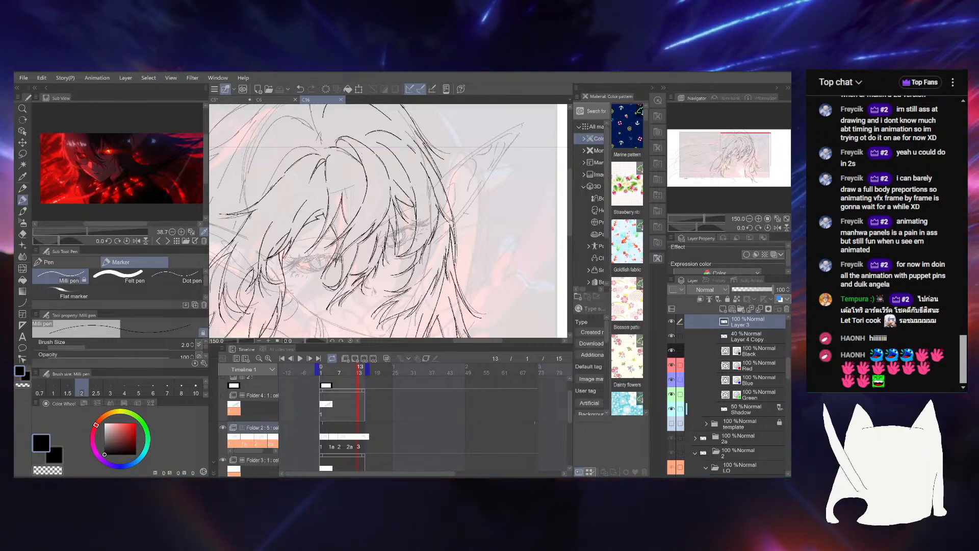
scroll(367, 194, "down", 3)
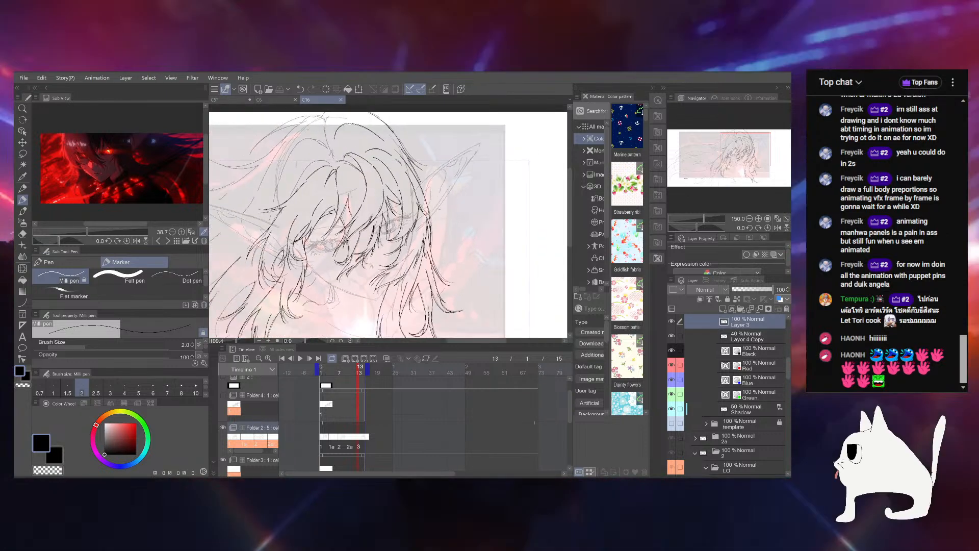
scroll(369, 199, "down", 2)
scroll(375, 222, "up", 4)
scroll(375, 222, "down", 5)
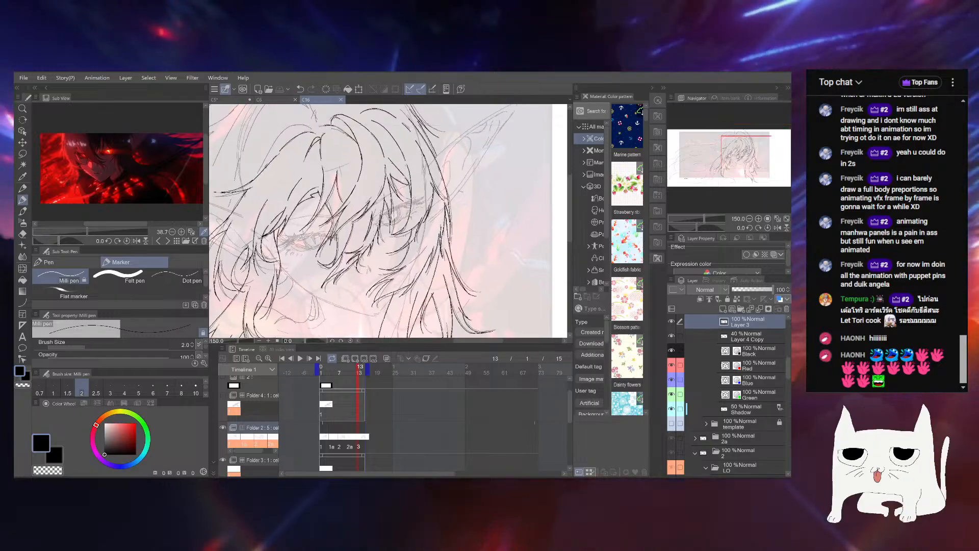
scroll(375, 222, "up", 3)
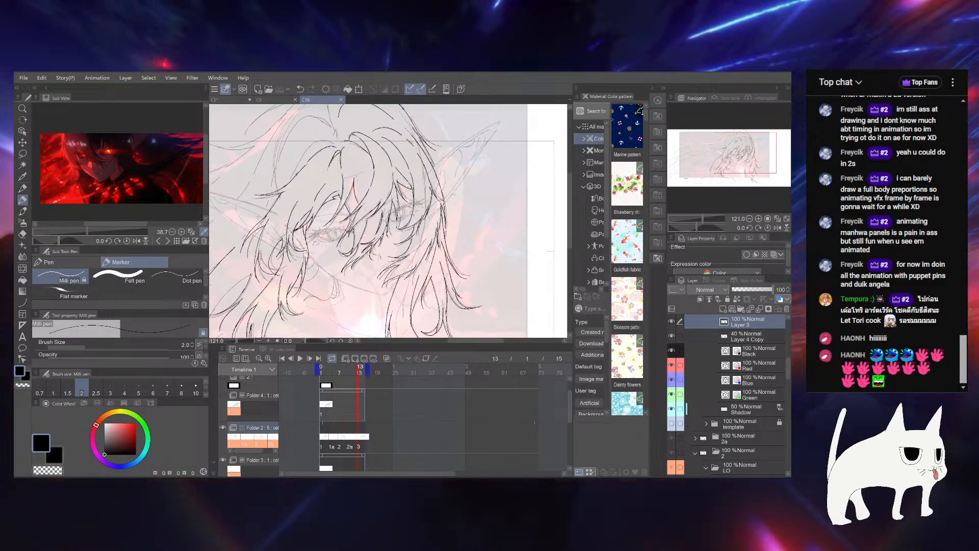
scroll(375, 222, "down", 3)
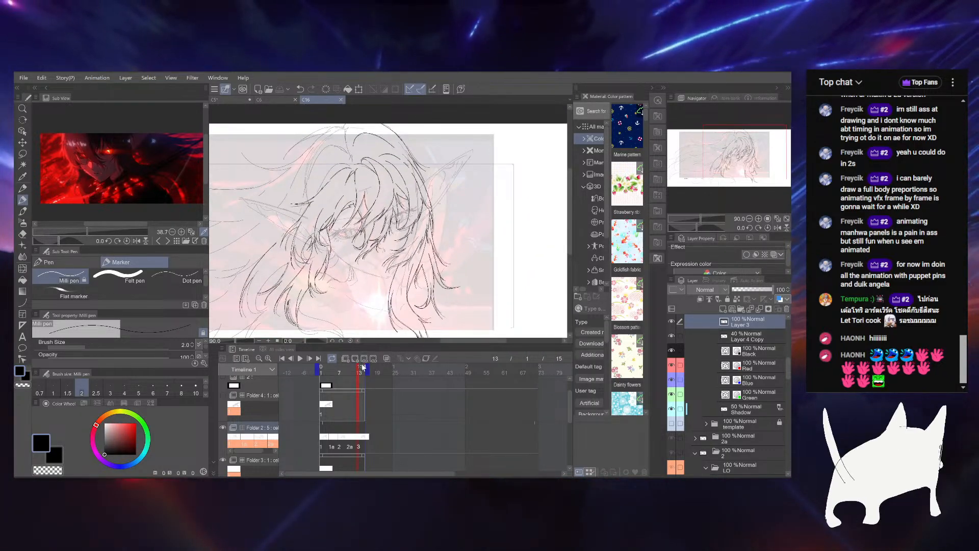
Go to frame 9 and examine the fringe, side locks and lower hair ends for comparison
mouse_move(363, 367)
left_mouse_down()
mouse_move(325, 371)
mouse_move(346, 372)
left_mouse_up()
left_click(707, 219)
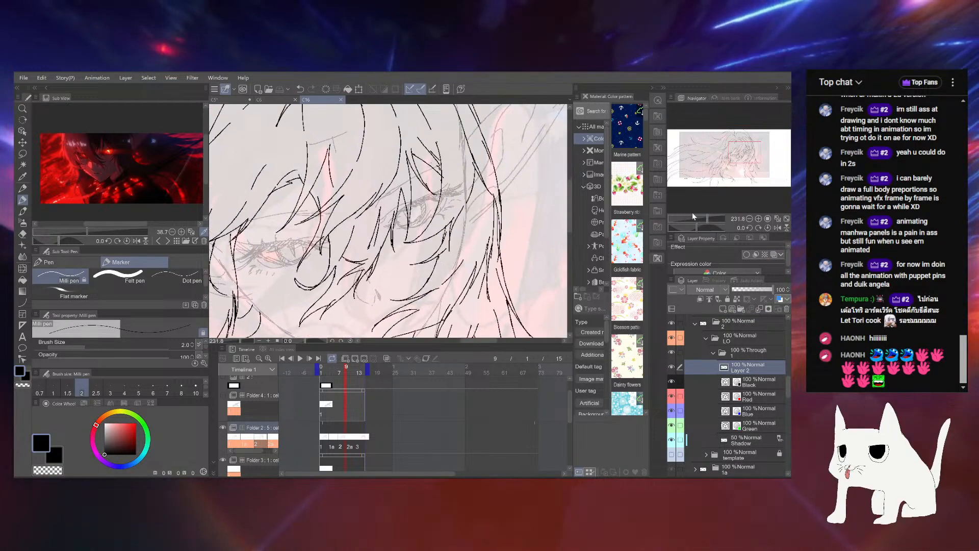
left_click_drag(368, 224, 432, 209)
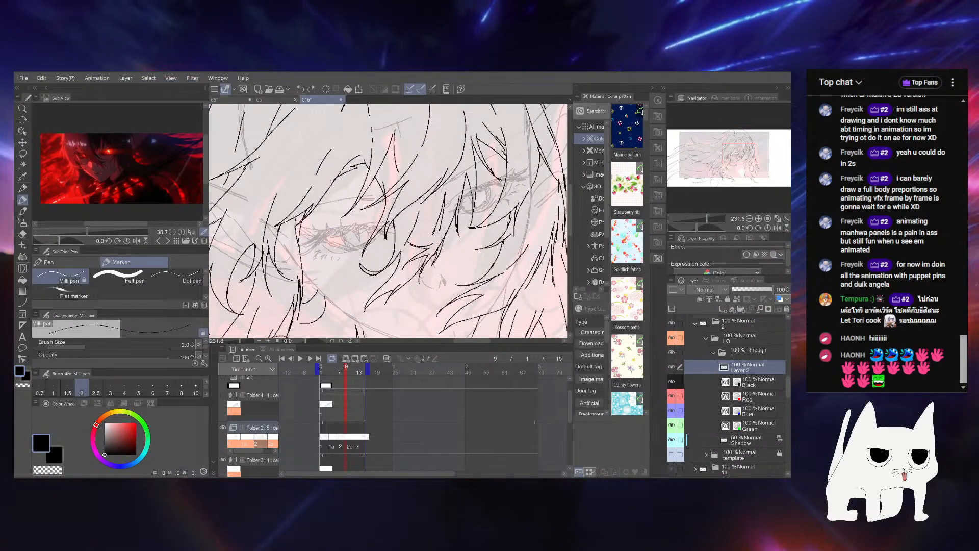
left_click_drag(486, 210, 521, 202)
left_click_drag(707, 220, 702, 219)
left_click_drag(433, 225, 444, 242)
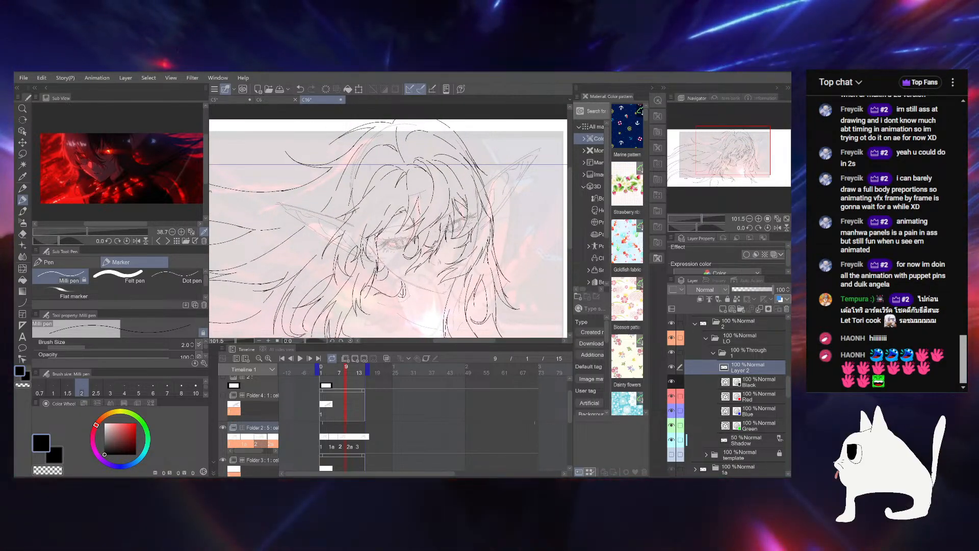
left_click_drag(453, 234, 478, 186)
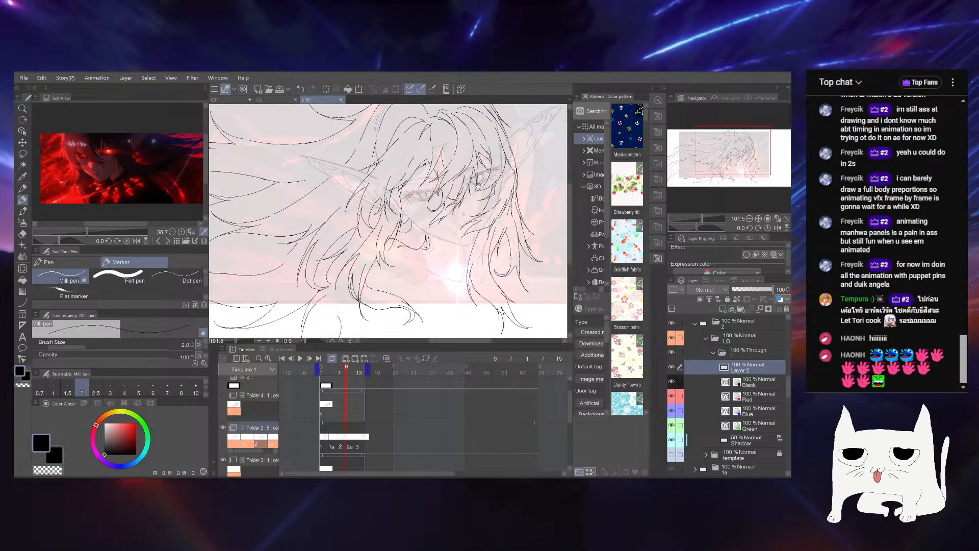
left_click_drag(359, 300, 430, 287)
Trace the lock hanging past the picture's lower edge at frame 15, undo a misplaced stroke, and save the file
left_click(365, 366)
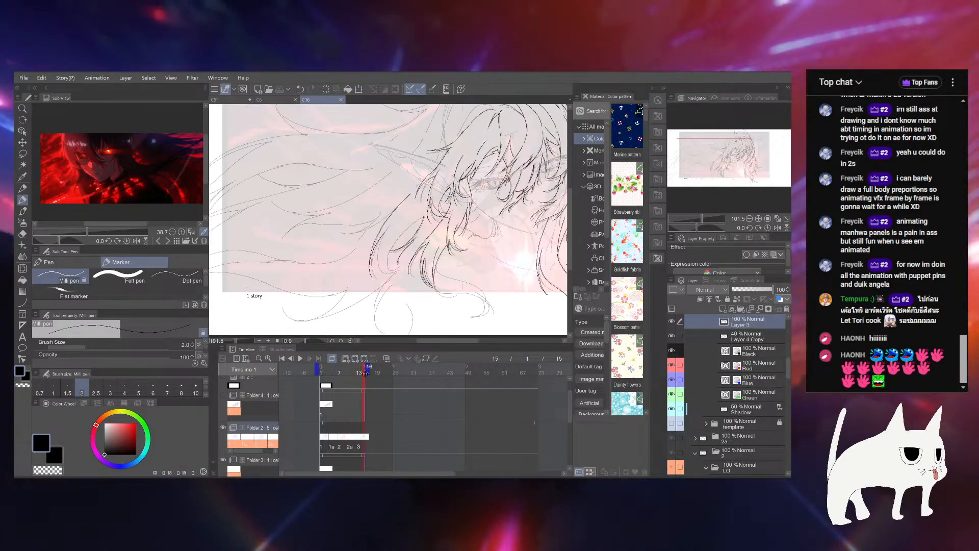
left_click_drag(489, 245, 509, 201)
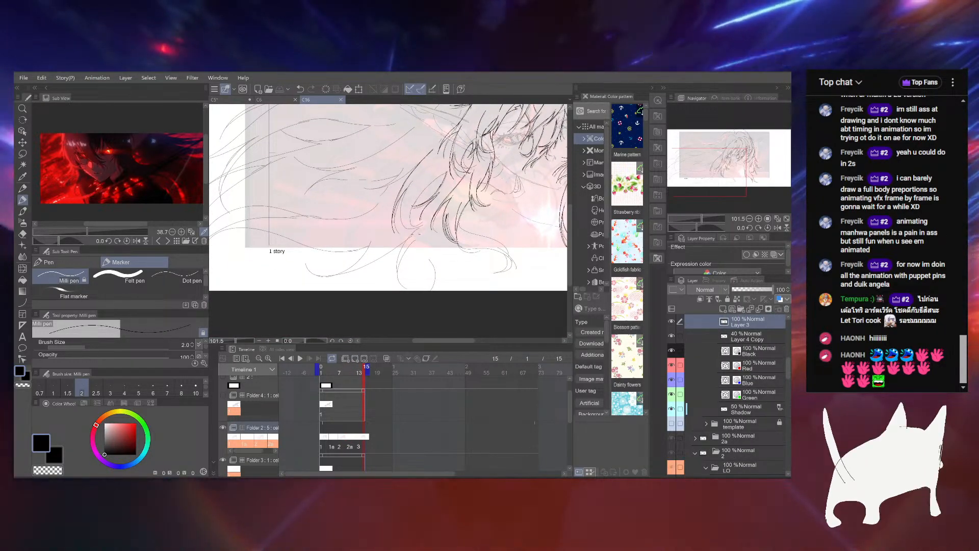
key("ctrl+z")
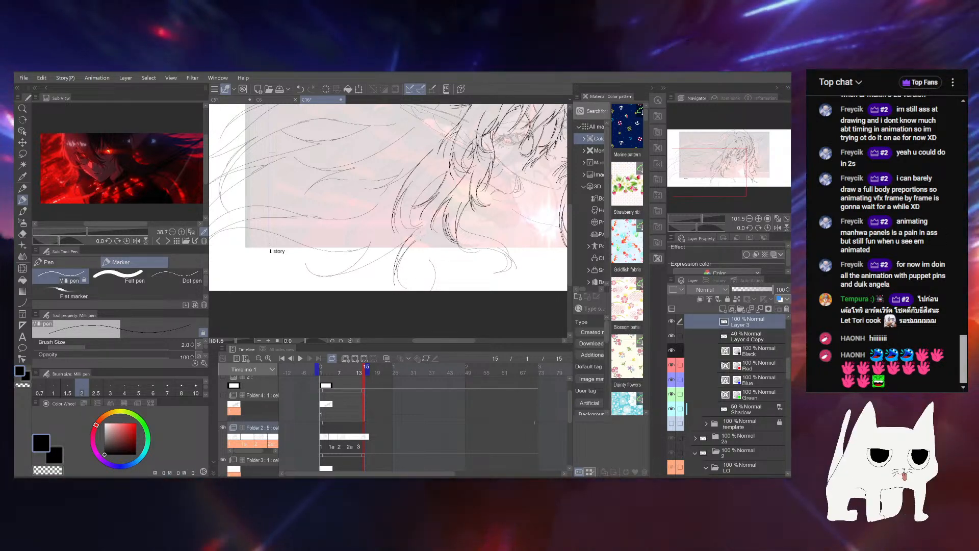
mouse_move(361, 373)
left_mouse_down()
mouse_move(335, 372)
mouse_move(387, 375)
left_mouse_up()
mouse_move(697, 217)
left_mouse_down()
mouse_move(691, 210)
mouse_move(702, 218)
left_mouse_up()
left_click_drag(697, 228, 701, 227)
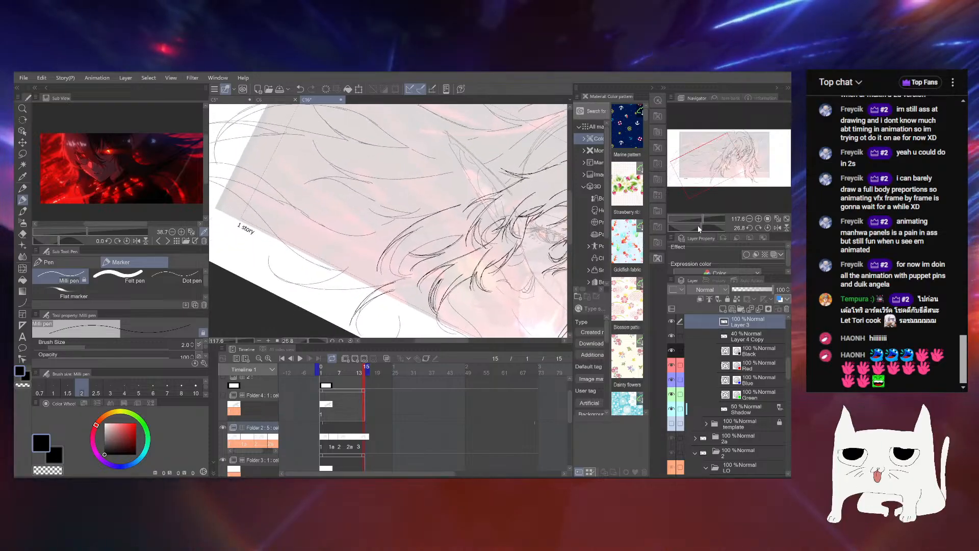
key("ctrl+s")
Add strands around the lower lock and the side hair above it, undo a misplaced stroke, and save the file
left_click_drag(430, 207, 440, 198)
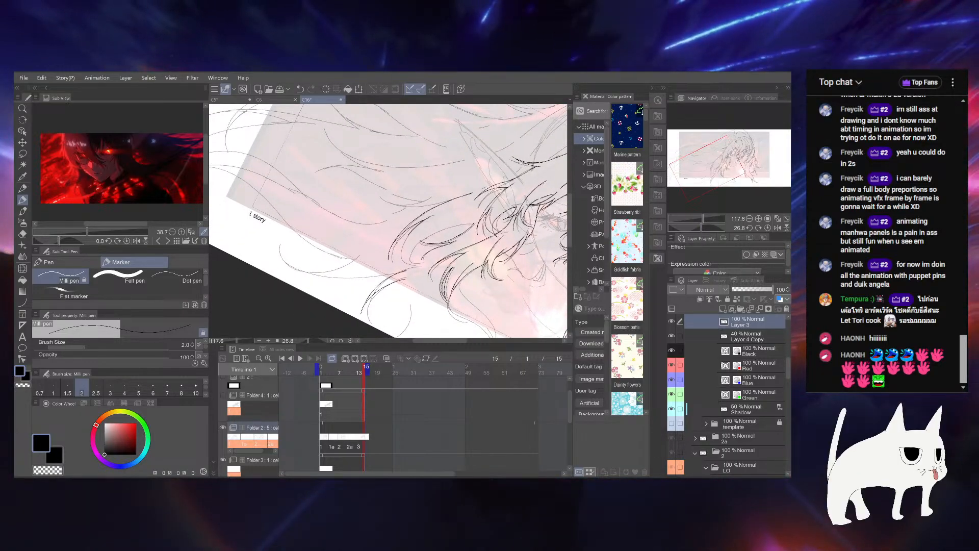
key("ctrl+z")
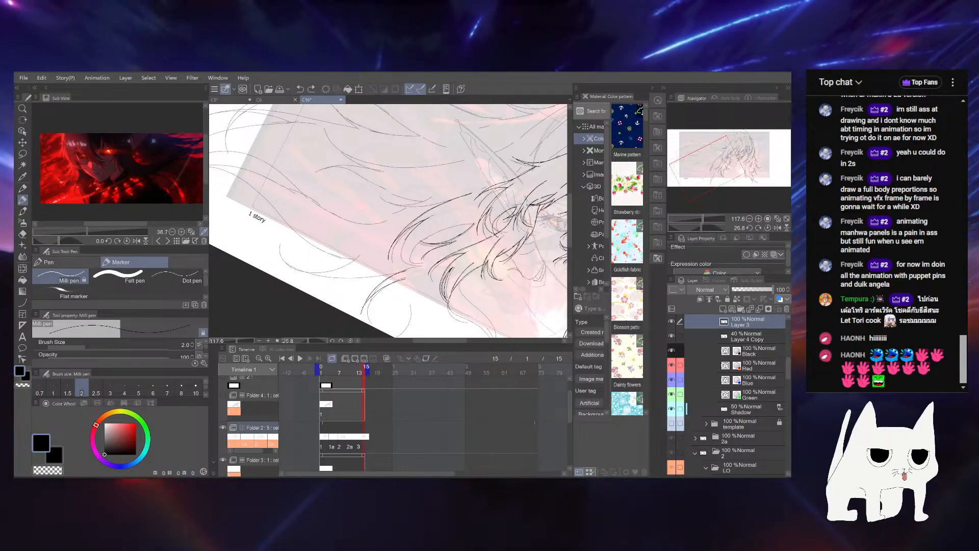
left_click_drag(704, 223, 705, 223)
left_click_drag(449, 255, 453, 246)
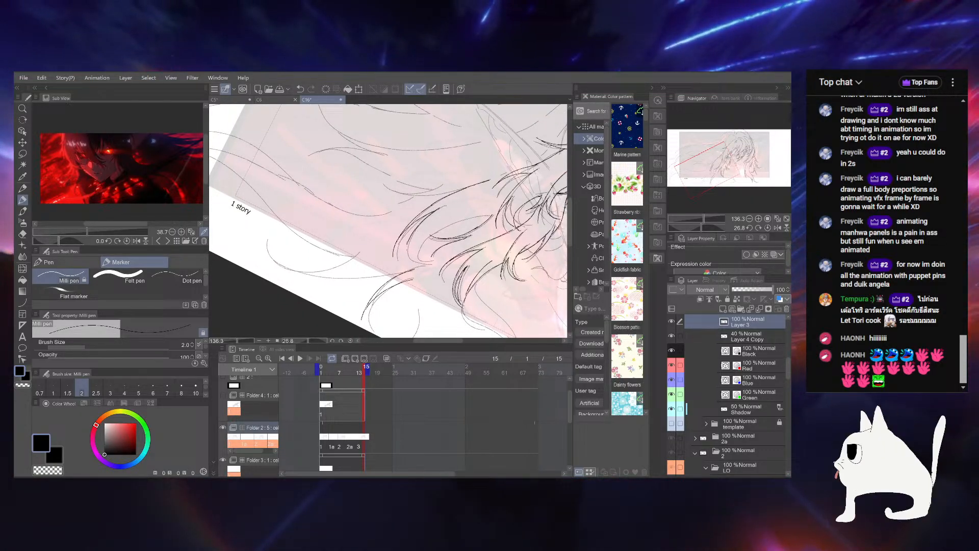
left_click_drag(698, 227, 701, 230)
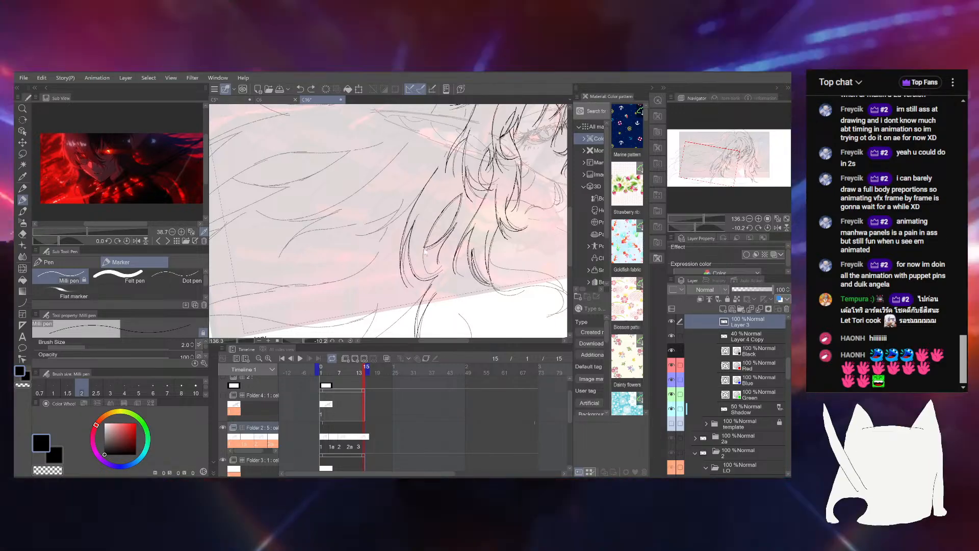
key("ctrl+s")
Trace the parting and the curved strands over the crown, straighten the canvas, and save the file
left_click_drag(442, 215, 514, 207)
left_click_drag(521, 145, 498, 281)
mouse_move(514, 196)
left_mouse_down()
mouse_move(493, 224)
mouse_move(459, 232)
mouse_move(476, 208)
mouse_move(415, 261)
left_mouse_up()
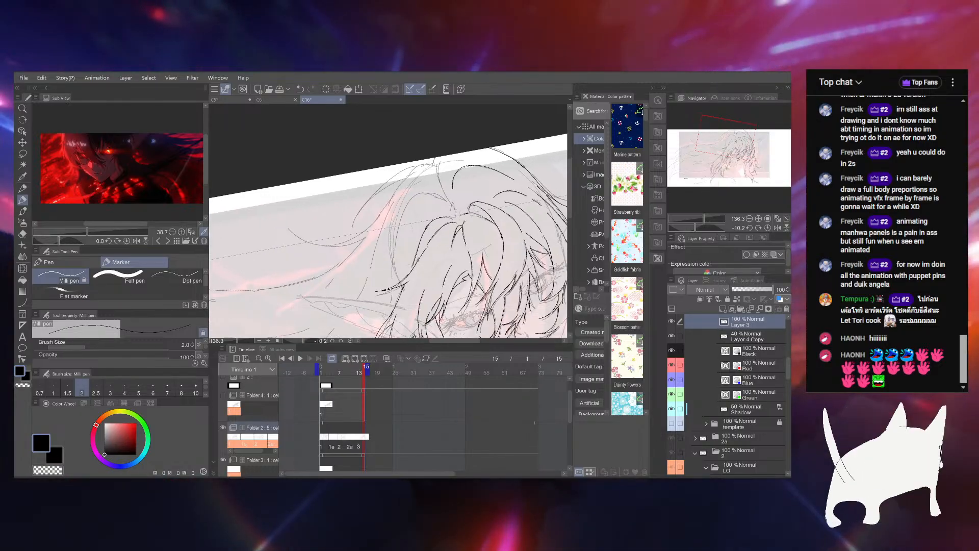
left_click_drag(689, 229, 727, 229)
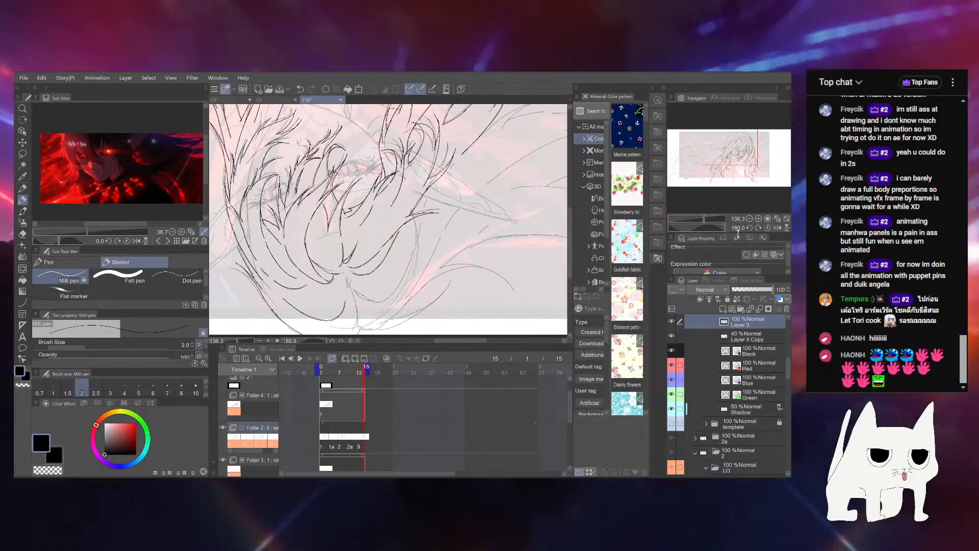
left_click(768, 228)
left_click_drag(474, 165, 479, 262)
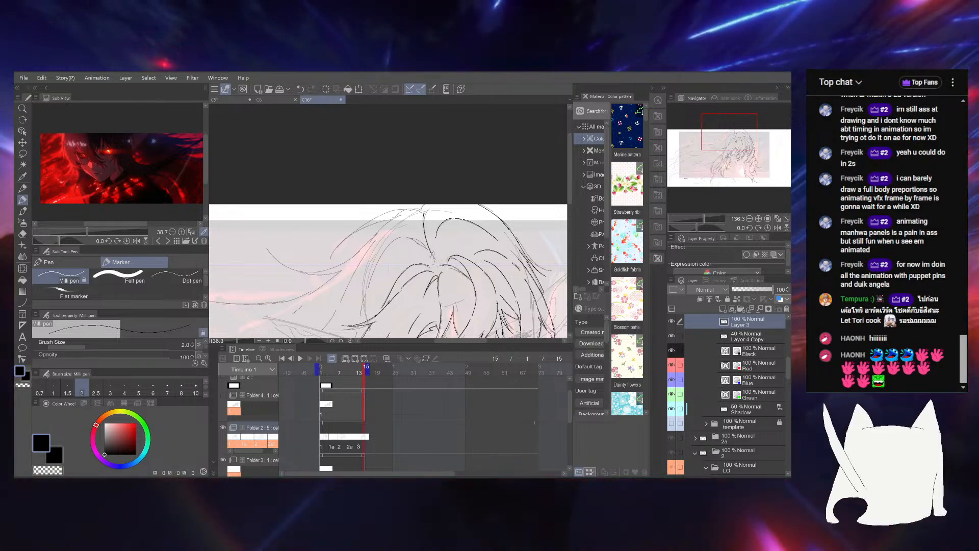
left_click_drag(436, 215, 438, 172)
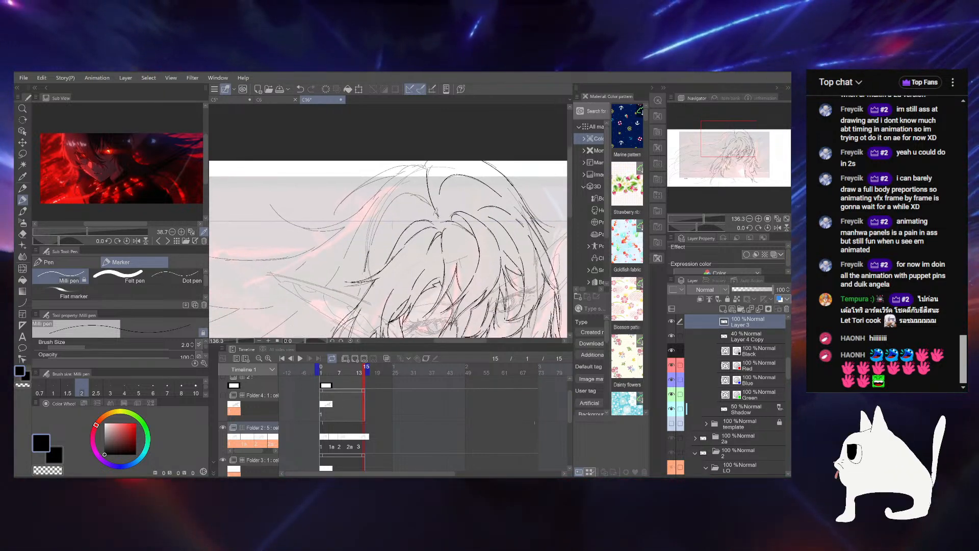
key("ctrl+s")
Refine the crown outline and the strands radiating from the parting, reset the canvas rotation, and save the file
left_click_drag(693, 222, 704, 219)
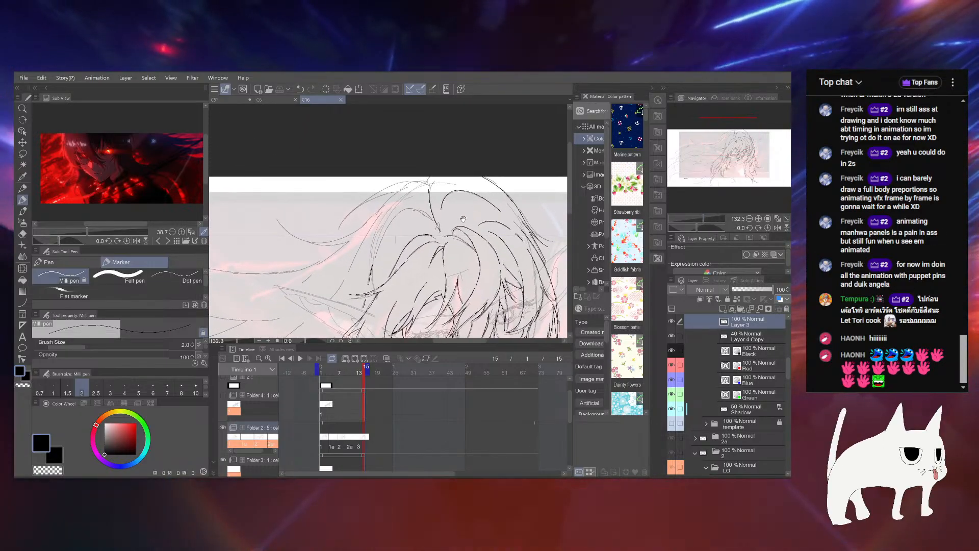
left_click_drag(463, 219, 470, 209)
left_click_drag(379, 257, 386, 238)
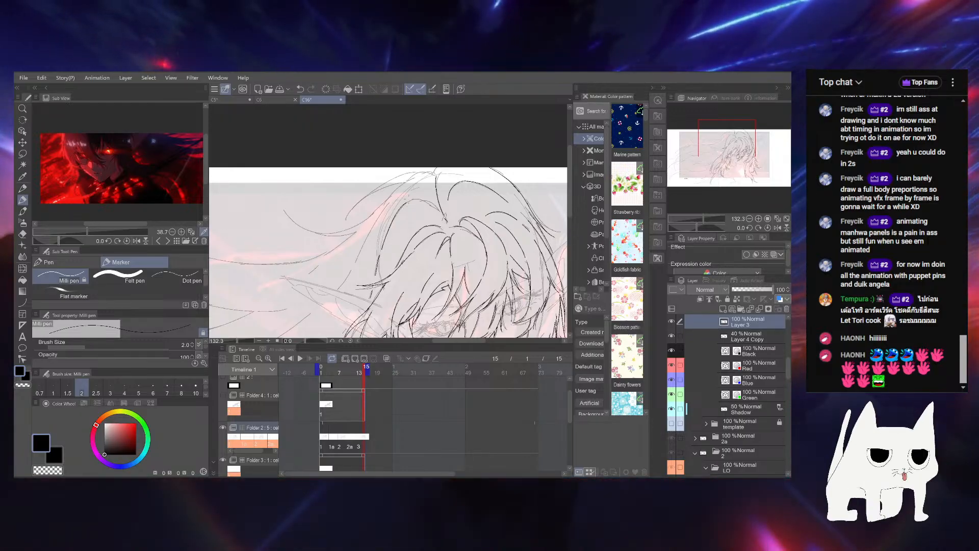
left_click_drag(696, 227, 681, 224)
left_click(703, 220)
left_click_drag(413, 178, 445, 266)
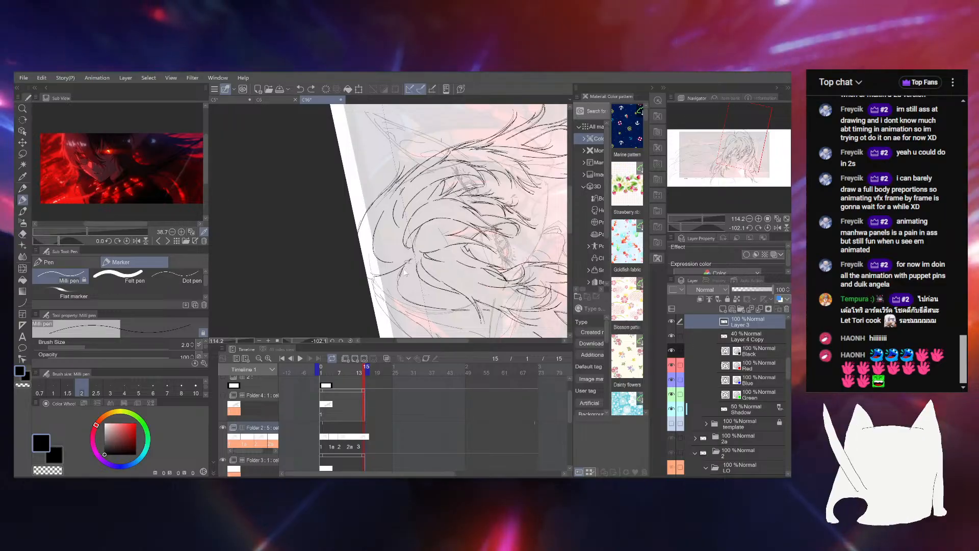
left_click_drag(428, 264, 431, 253)
left_click_drag(425, 243, 446, 251)
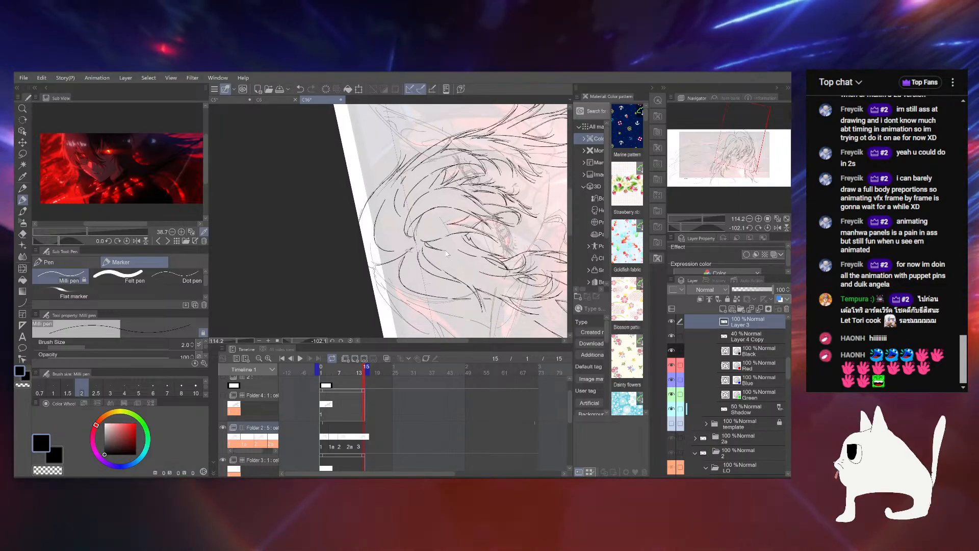
left_click(768, 228)
key("ctrl+s")
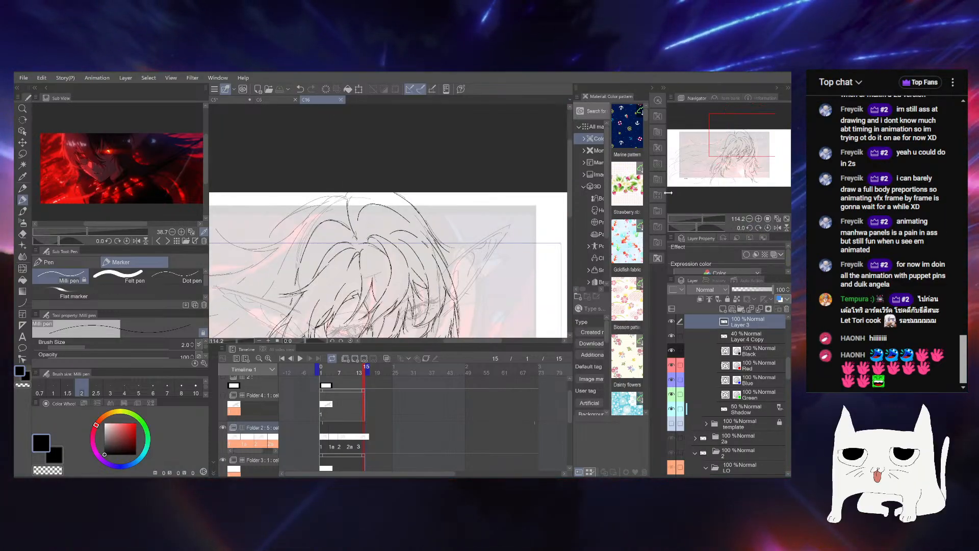
Trace the back contour of the crown, go to frame 13, and undo the misplaced stroke
left_click_drag(367, 255, 485, 269)
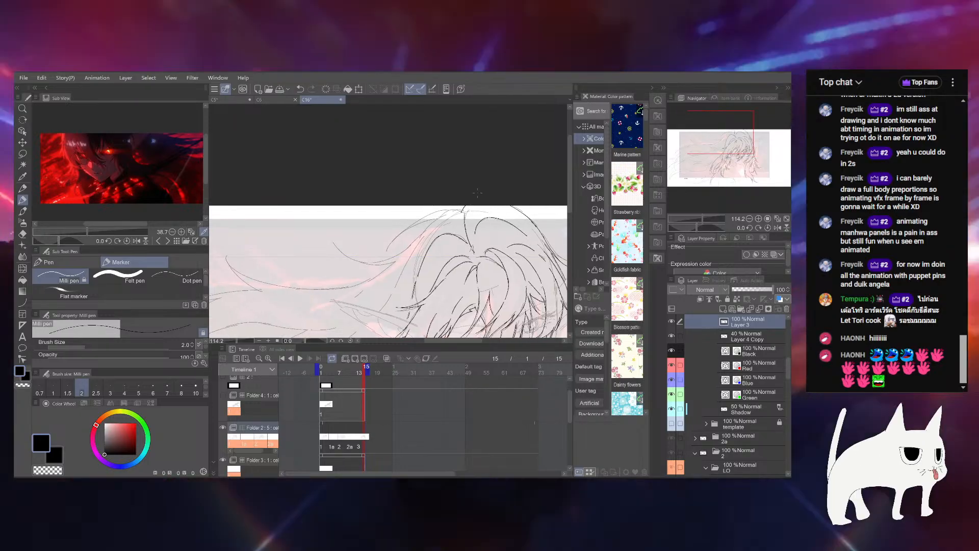
left_click_drag(697, 228, 686, 227)
mouse_move(495, 229)
left_mouse_down()
mouse_move(506, 304)
mouse_move(512, 257)
left_mouse_up()
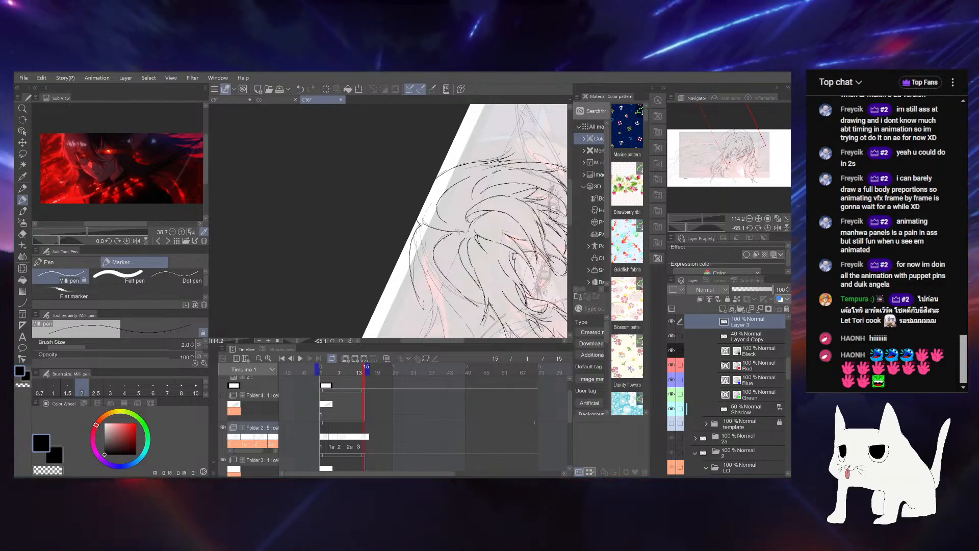
mouse_move(365, 371)
left_mouse_down()
mouse_move(341, 371)
mouse_move(361, 371)
left_mouse_up()
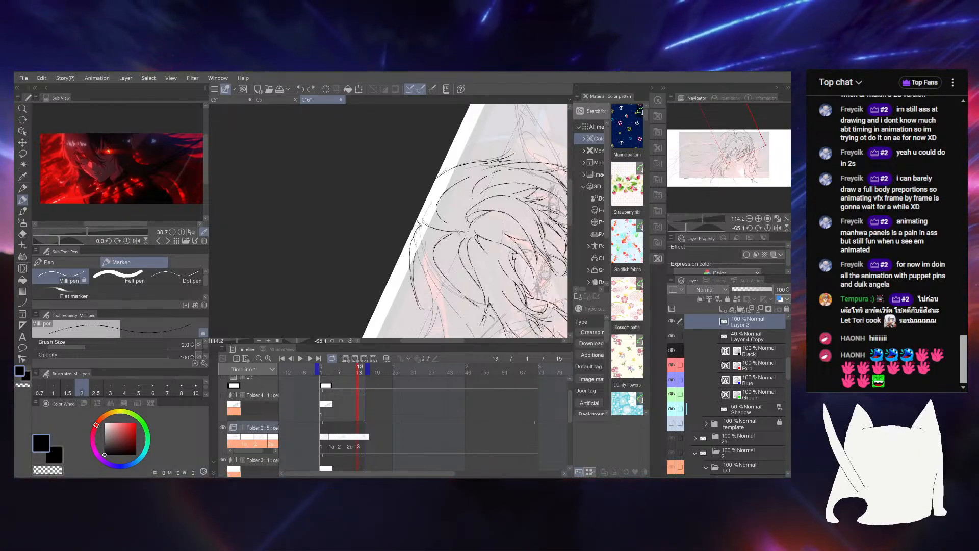
key("ctrl+z")
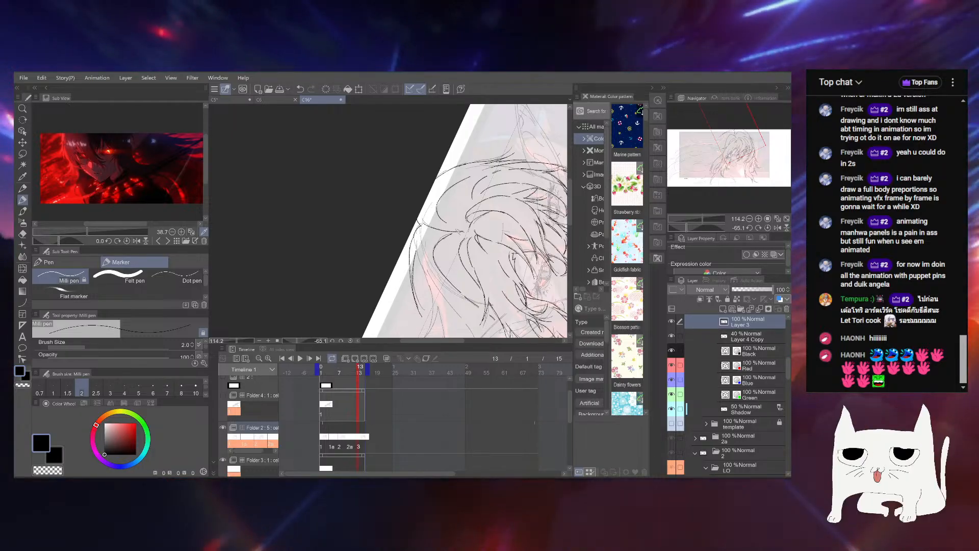
Compare the nearby frames, go to frame 14, and trace the curved flick of hair behind the crown
left_click_drag(460, 312, 439, 212)
left_click_drag(686, 227, 717, 222)
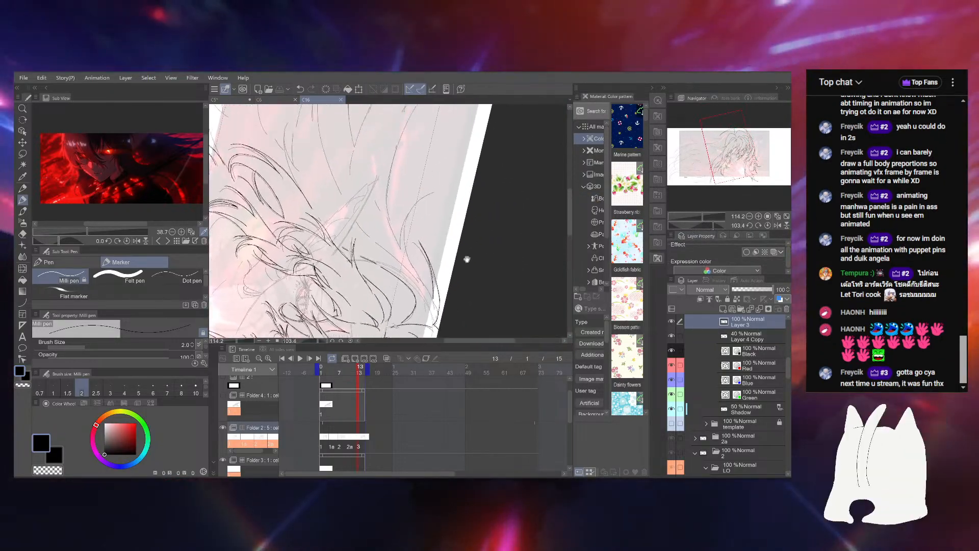
left_click(334, 367)
left_click_drag(334, 367, 362, 369)
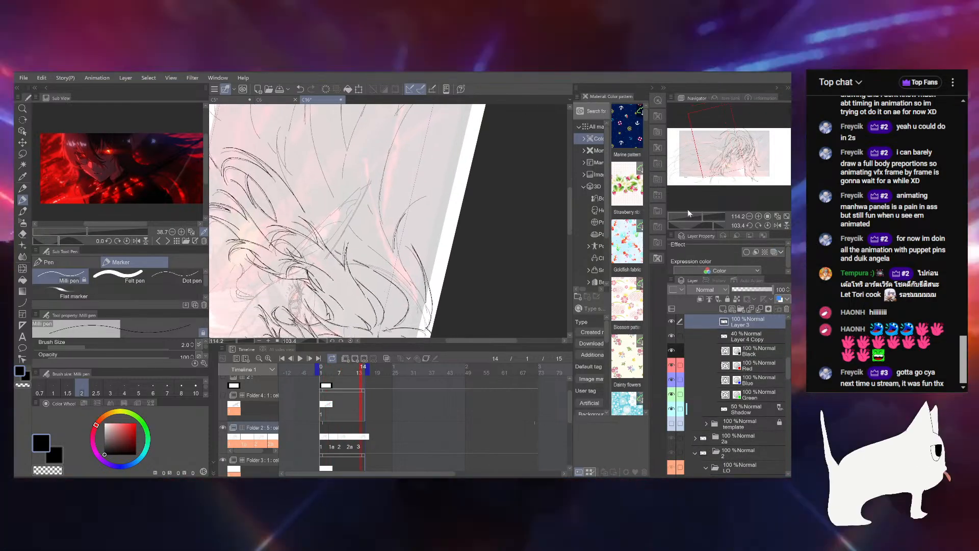
left_click_drag(706, 216, 706, 225)
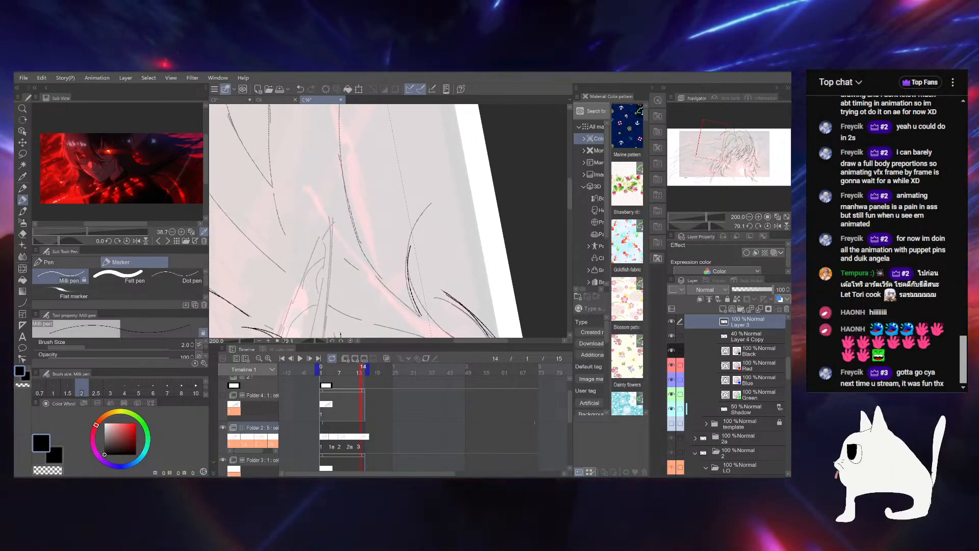
left_click_drag(406, 266, 380, 194)
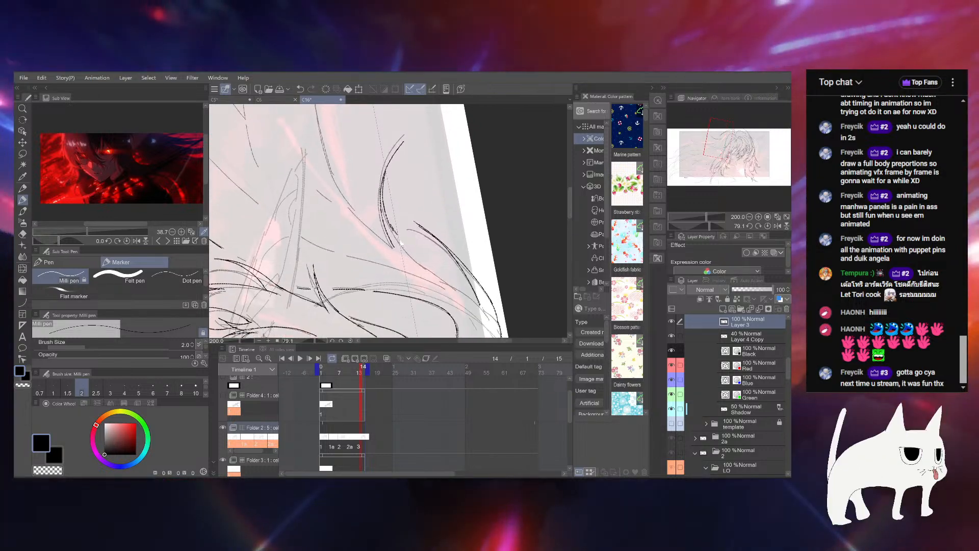
Refine the back contour of the crown on cel 3, straighten the canvas, and save the file
left_click_drag(694, 225, 720, 226)
left_click_drag(359, 274, 416, 193)
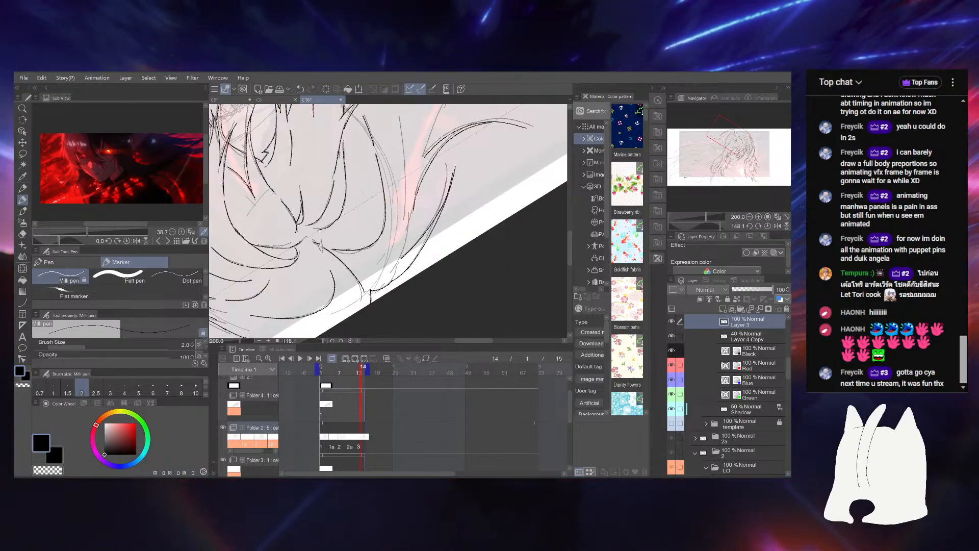
left_click(769, 226)
left_click_drag(707, 217, 700, 216)
left_click_drag(377, 270, 407, 242)
key("ctrl+s")
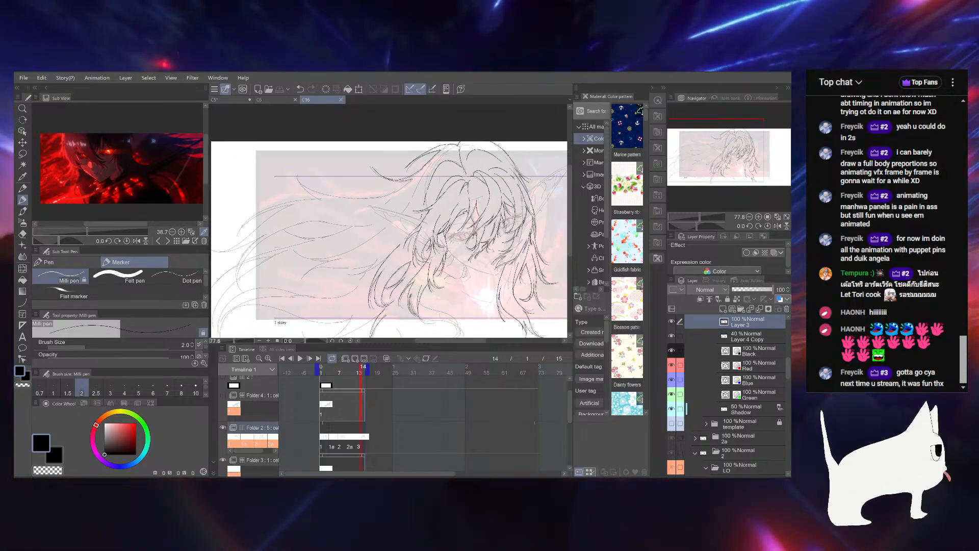
Trace the long strand running into the flick behind the crown, reset the canvas rotation, and save the file
left_click_drag(700, 217, 706, 216)
left_click_drag(388, 189, 396, 270)
left_click_drag(712, 225, 704, 225)
left_click_drag(421, 229, 419, 236)
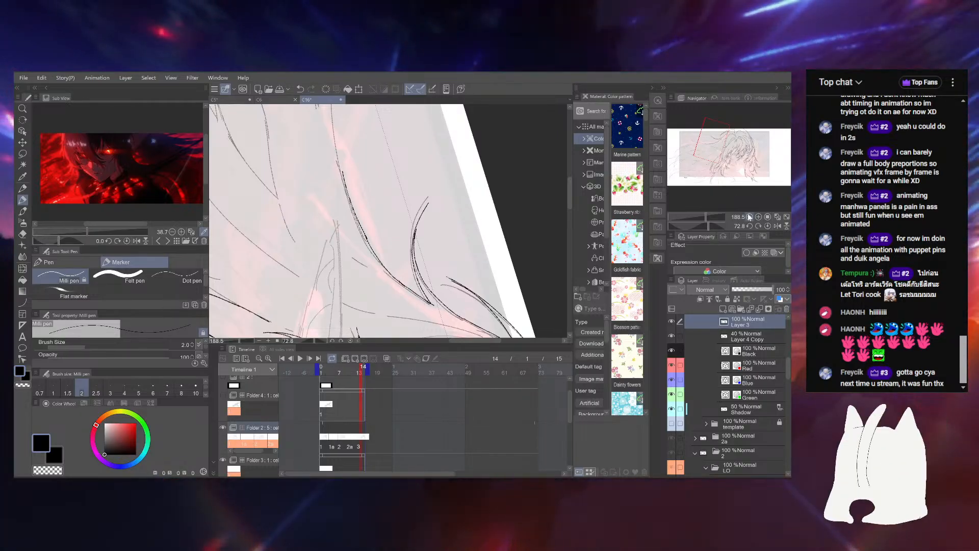
left_click(768, 226)
left_click_drag(713, 217, 695, 224)
left_click(708, 148)
key("ctrl+s")
left_click_drag(699, 217, 693, 216)
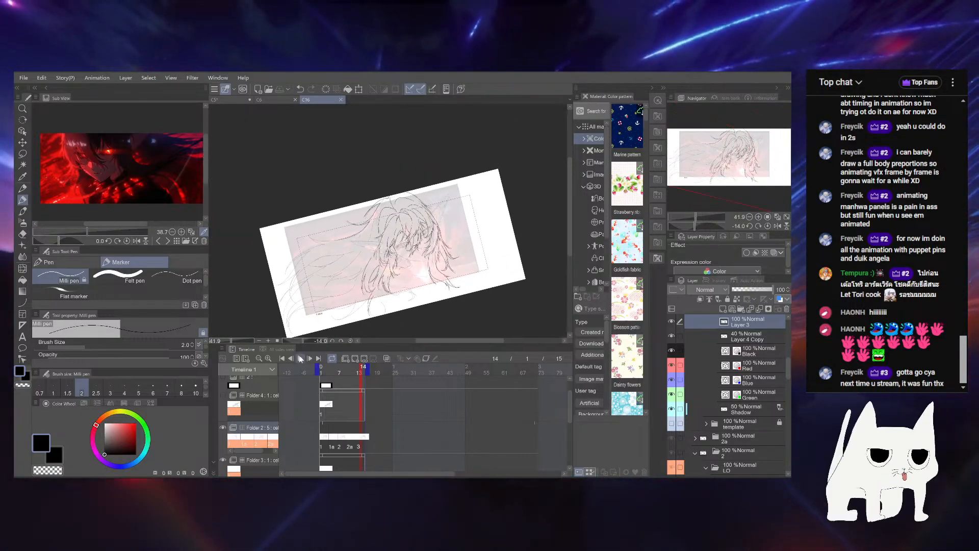
Play the animation to check the hair movement, and go to frame 1
left_click(300, 359)
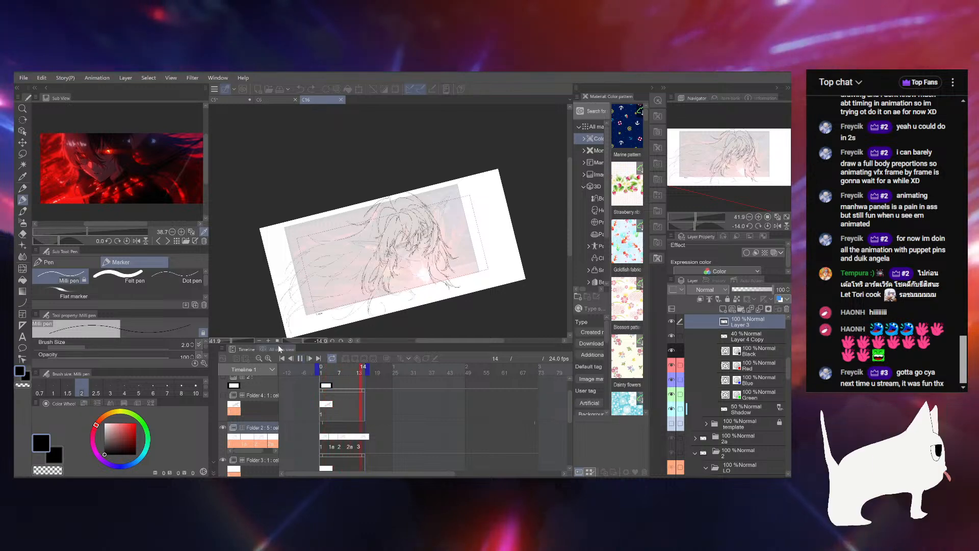
scroll(422, 242, "up", 4)
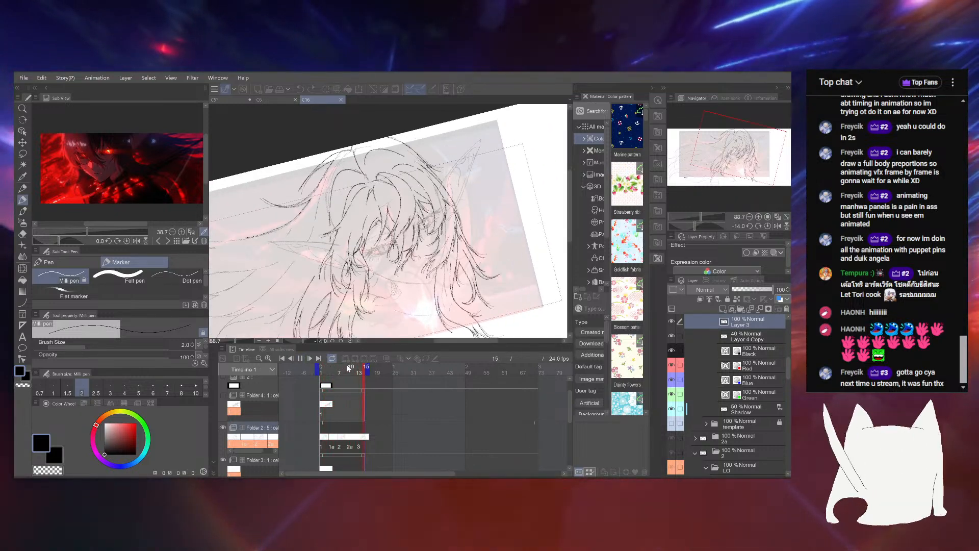
left_click(322, 366)
scroll(406, 177, "up", 3)
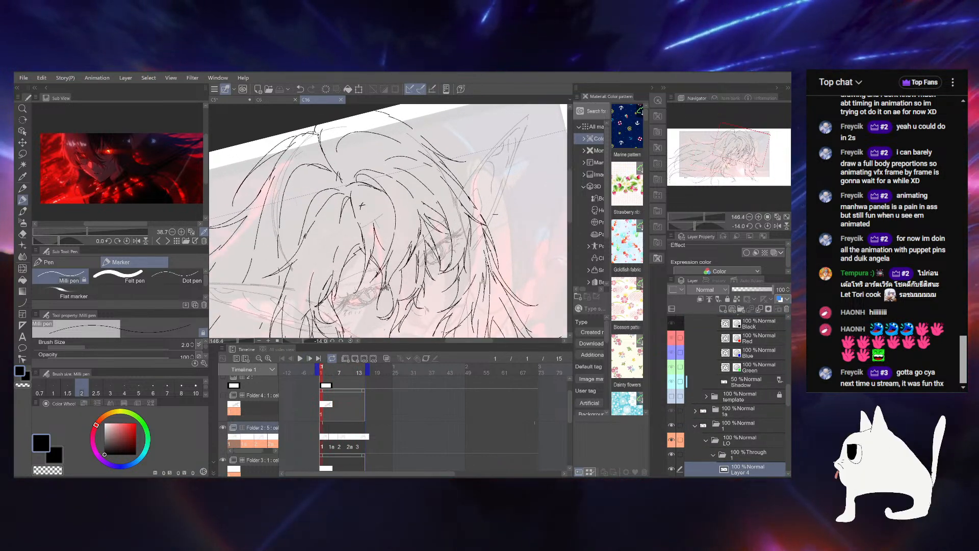
Undo the last change on frame 1, select cel 1's Black layer, and save the file
key("ctrl+z")
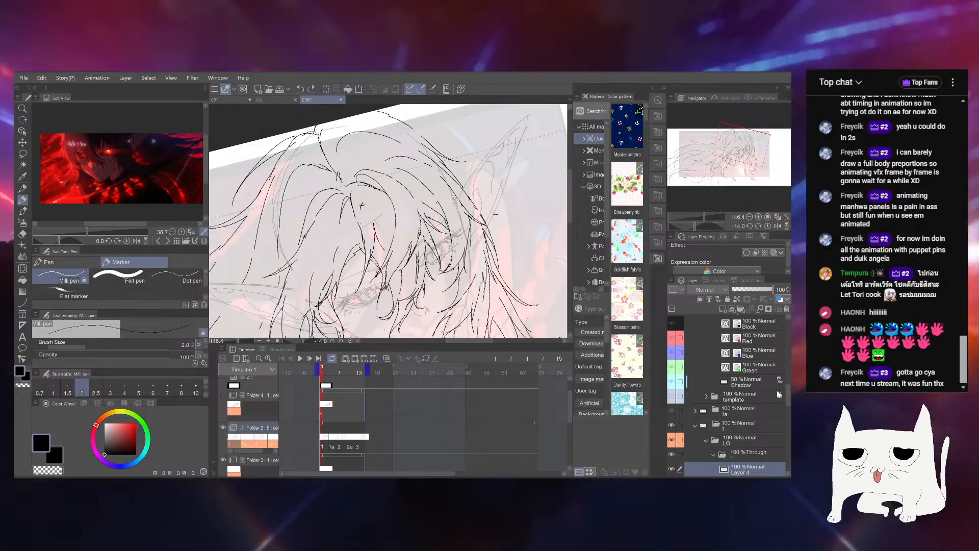
left_click_drag(789, 400, 790, 406)
left_click(748, 441)
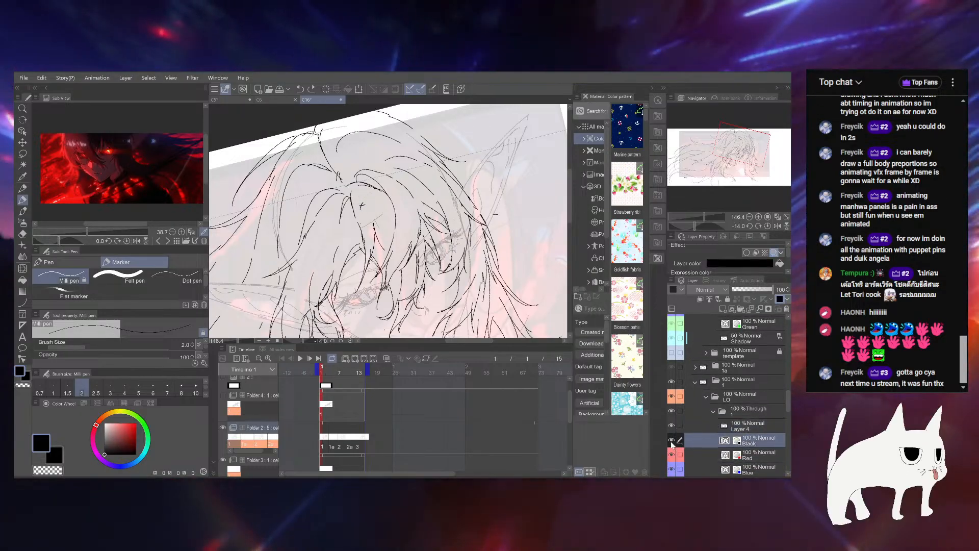
left_click_drag(362, 205, 414, 140)
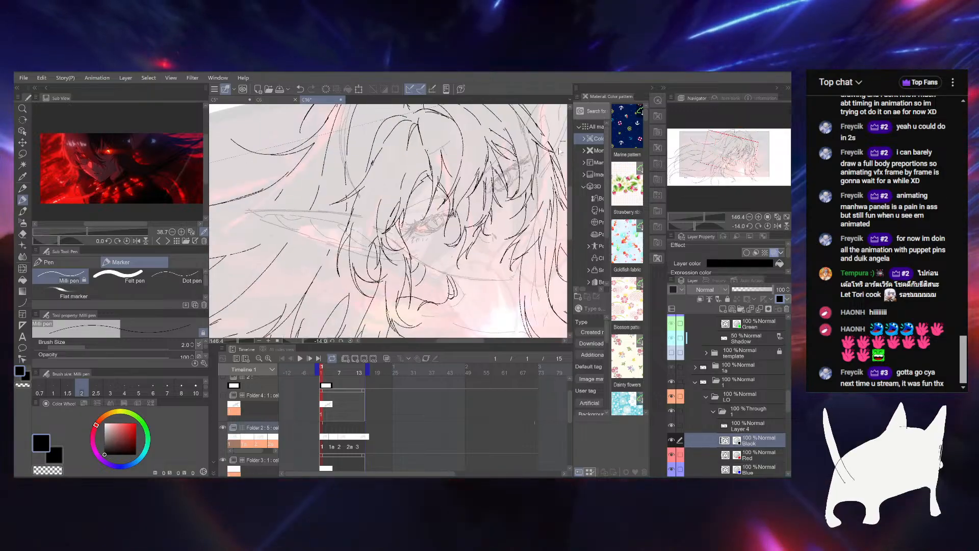
scroll(408, 163, "down", 4)
key("ctrl+s")
Play back the hair animation and scrub through the frames to frame 15
left_click(300, 359)
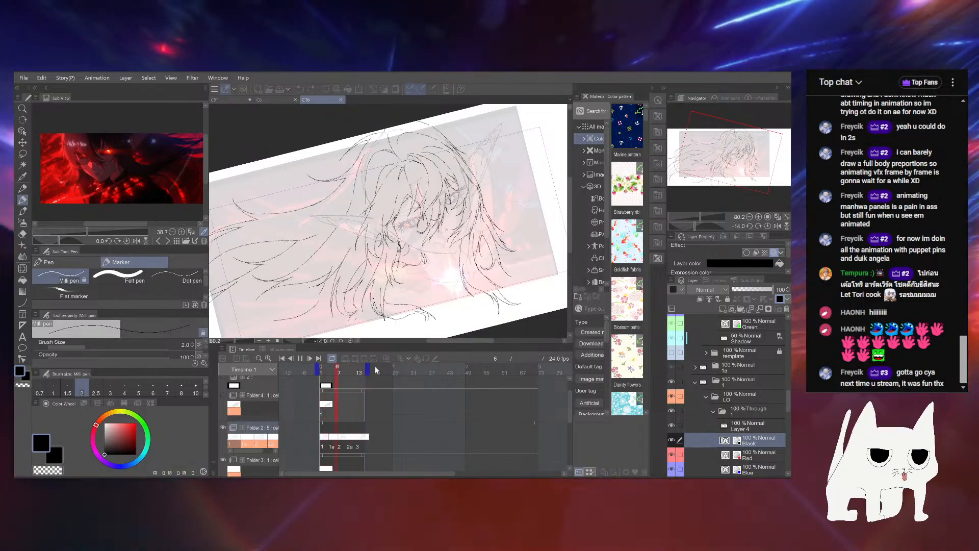
left_click(327, 377)
left_click_drag(327, 377, 382, 373)
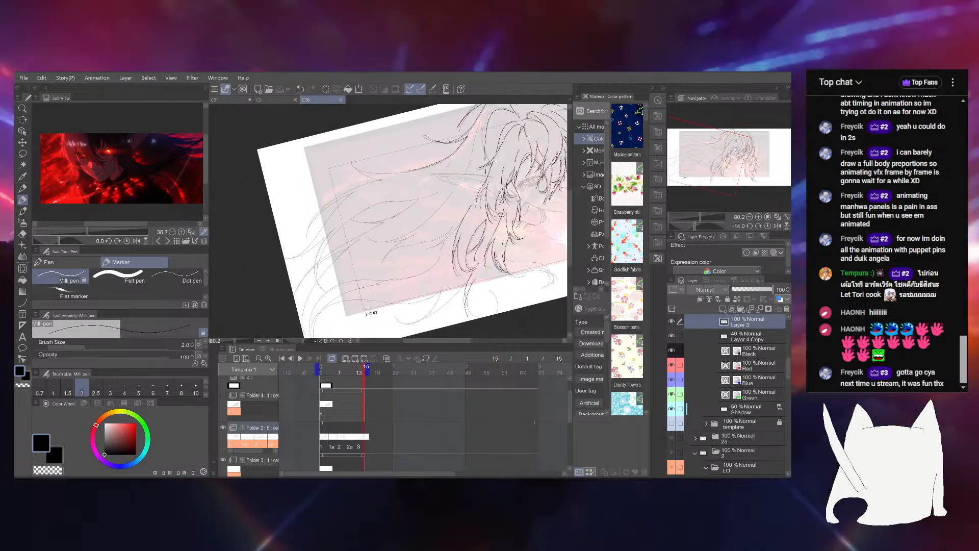
Add a short stroke to the trailing strands on cel 3 at frame 15
left_click(702, 216)
left_click_drag(697, 226, 717, 225)
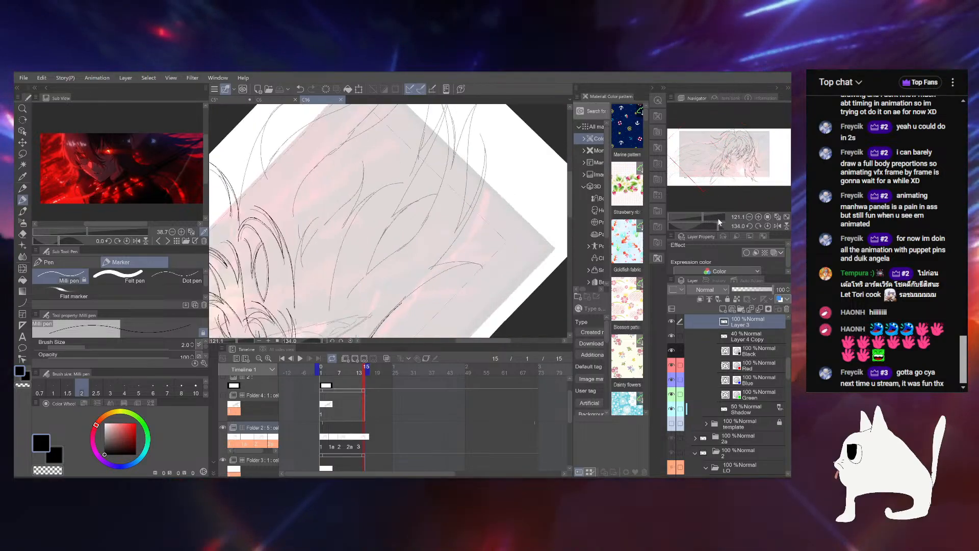
left_click_drag(352, 214, 446, 226)
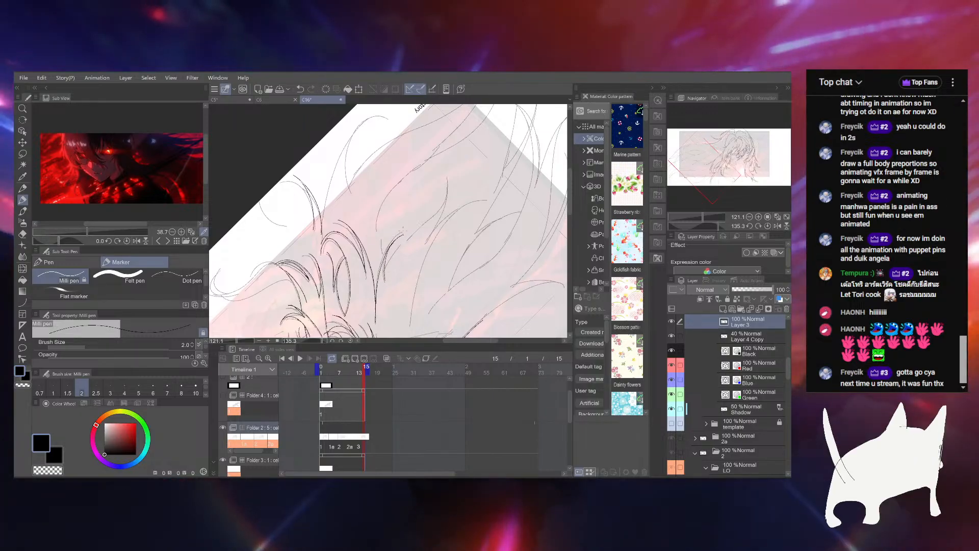
left_click_drag(403, 231, 406, 210)
Compare the trailing strands on frame 9 with the neighbouring cels using onion skin, and turn onion skin off
left_click_drag(365, 374, 324, 372)
left_click_drag(716, 226, 654, 219)
left_click(348, 373)
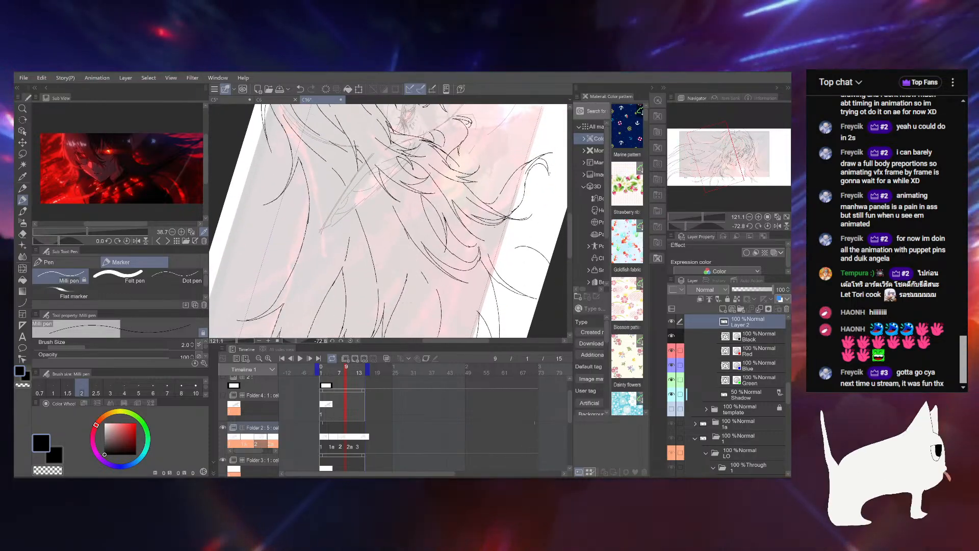
left_click(387, 359)
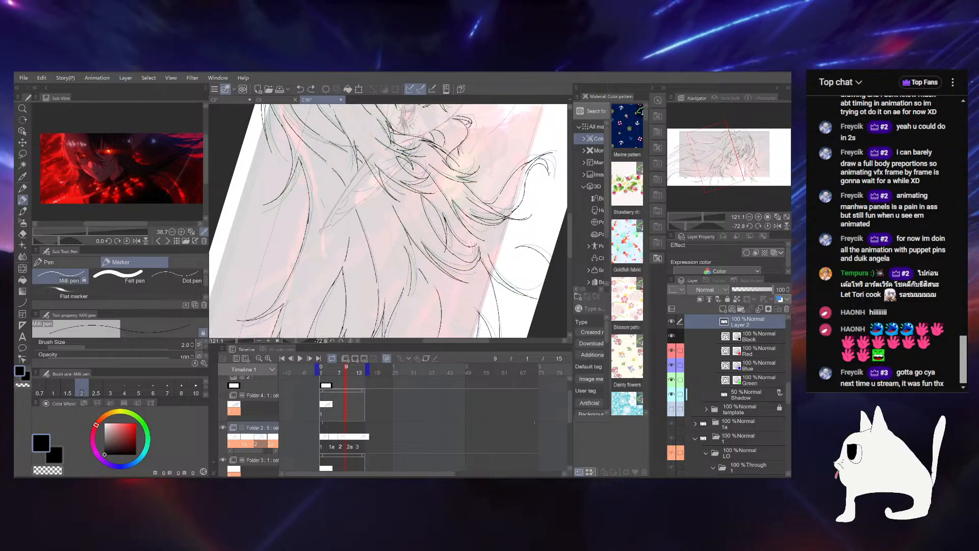
left_click_drag(405, 247, 413, 290)
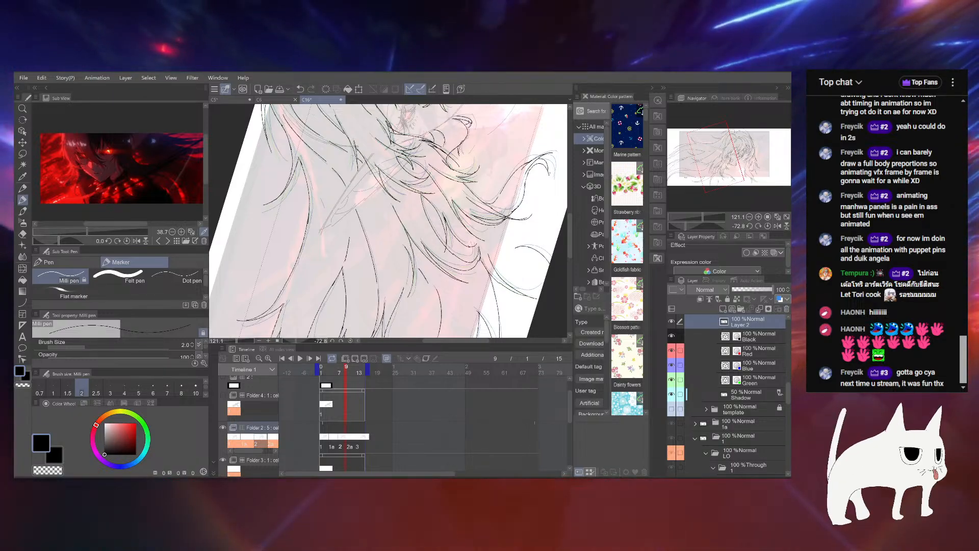
left_click_drag(408, 240, 390, 214)
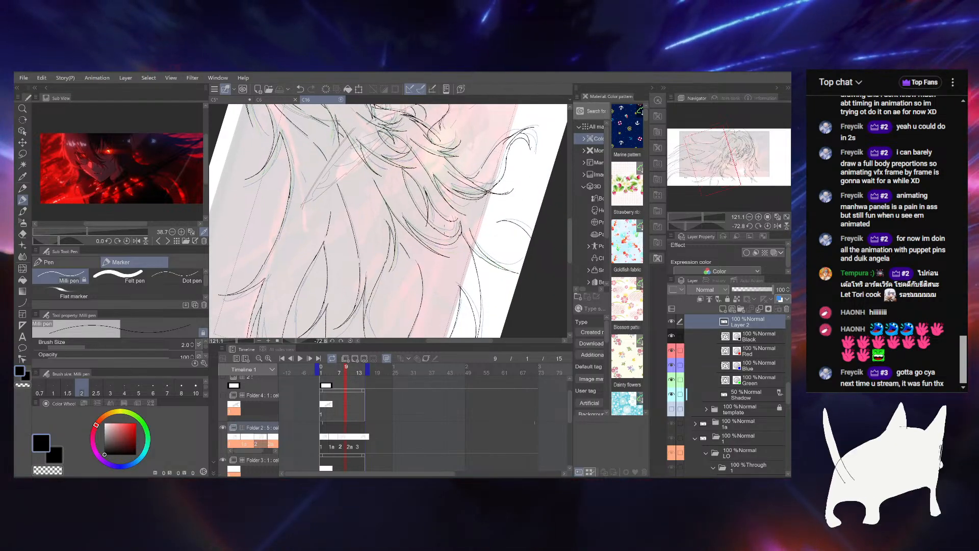
left_click(386, 358)
Go to frame 13 and trace the S-curved lock among cel 3's trailing strands
left_click(359, 371)
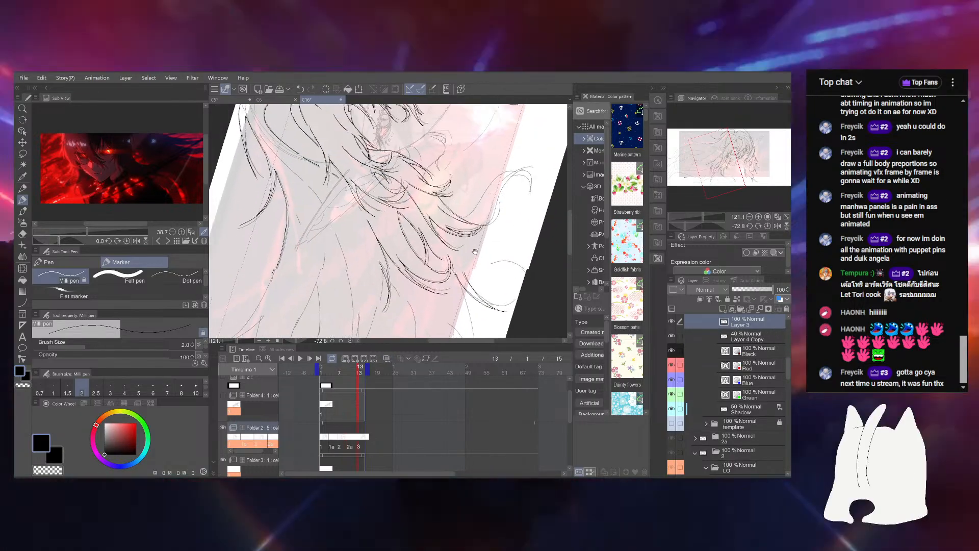
left_click_drag(455, 241, 487, 196)
left_click_drag(398, 229, 408, 297)
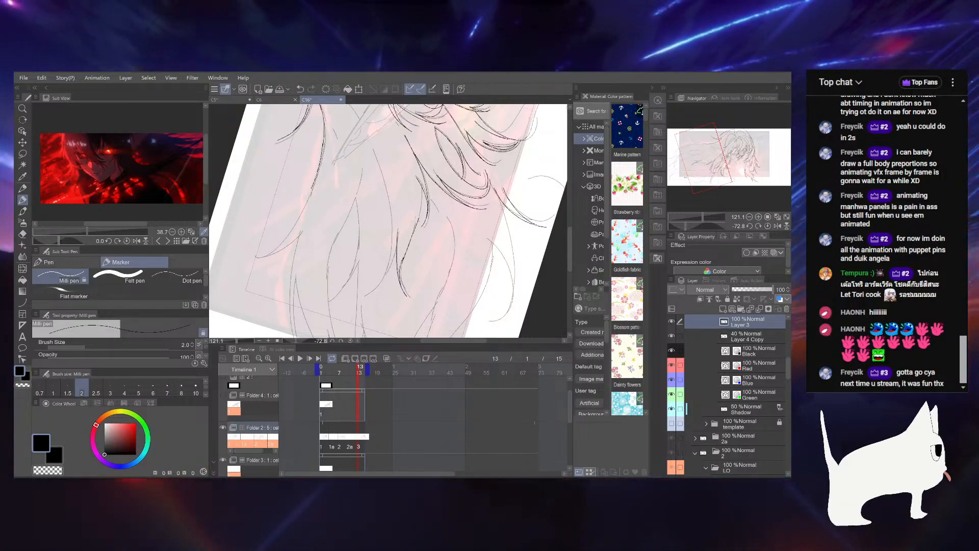
left_click_drag(420, 216, 409, 254)
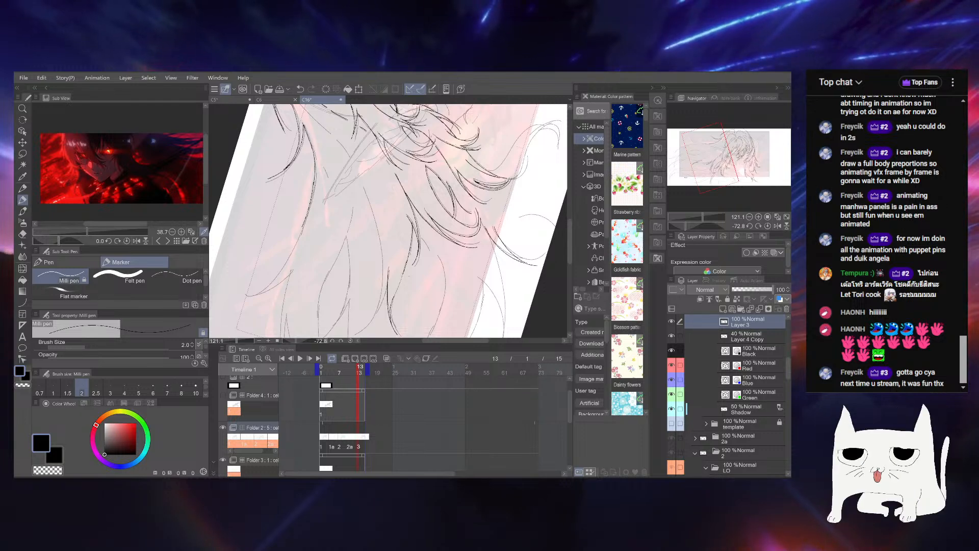
left_click_drag(704, 219, 707, 218)
left_click(702, 159)
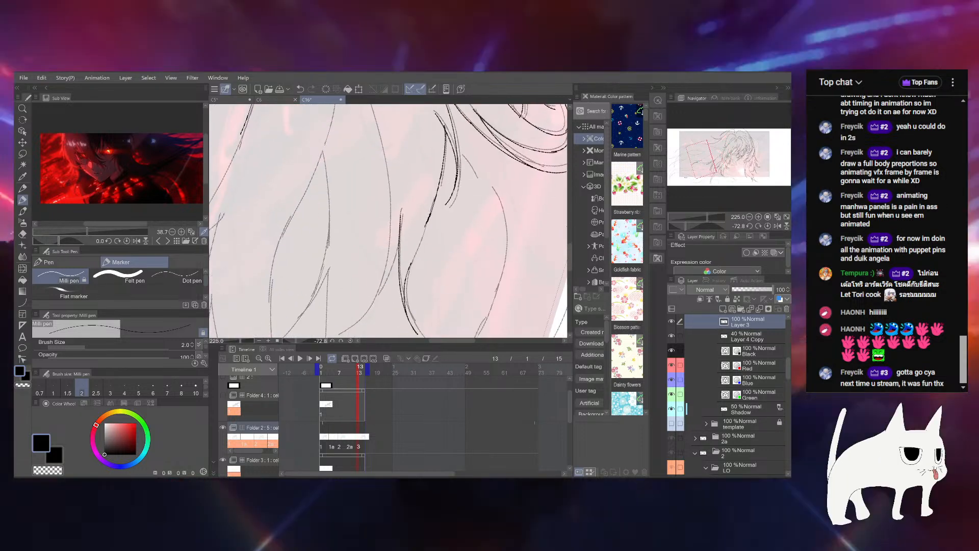
left_click_drag(426, 236, 450, 204)
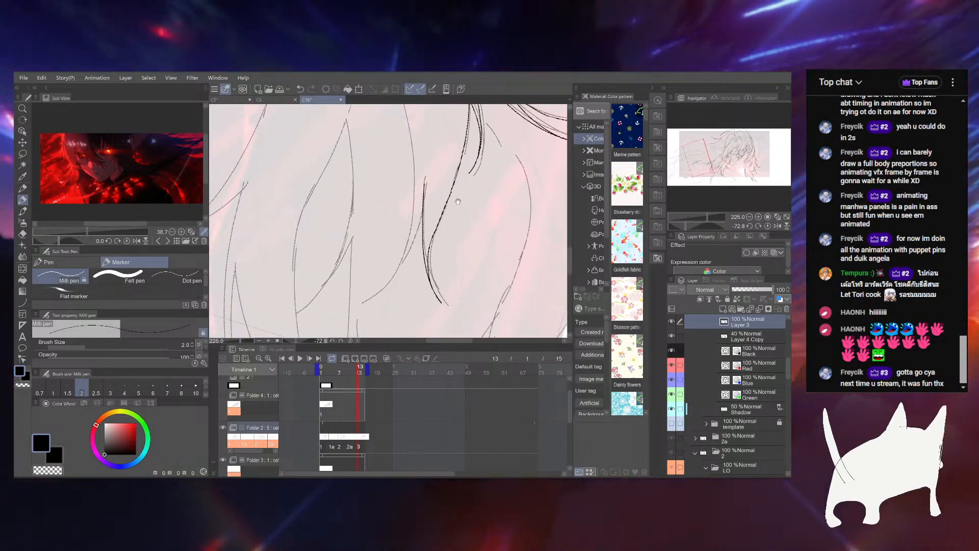
Add a parallel line along the curved tip of the trailing lock on frame 13
left_click_drag(689, 226, 712, 225)
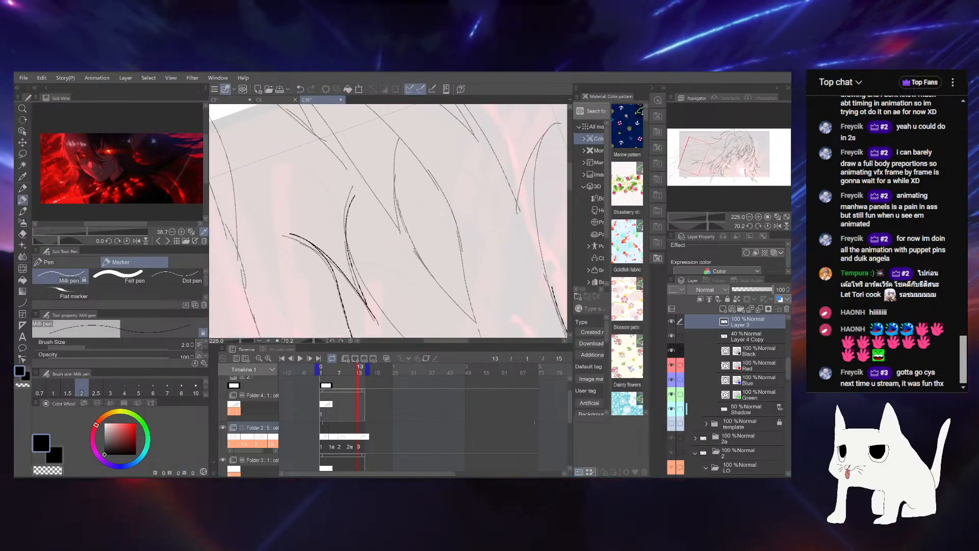
left_click_drag(356, 197, 350, 227)
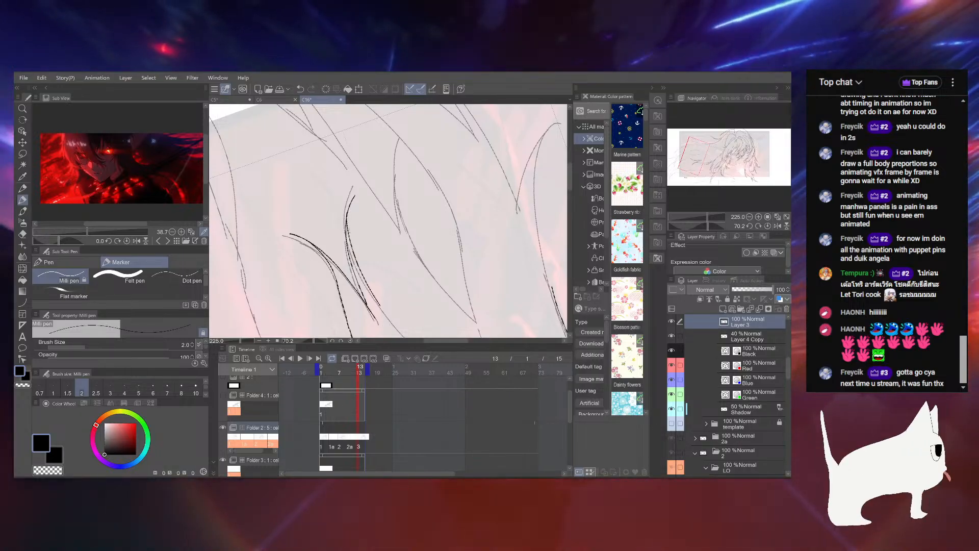
left_click_drag(390, 315, 351, 237)
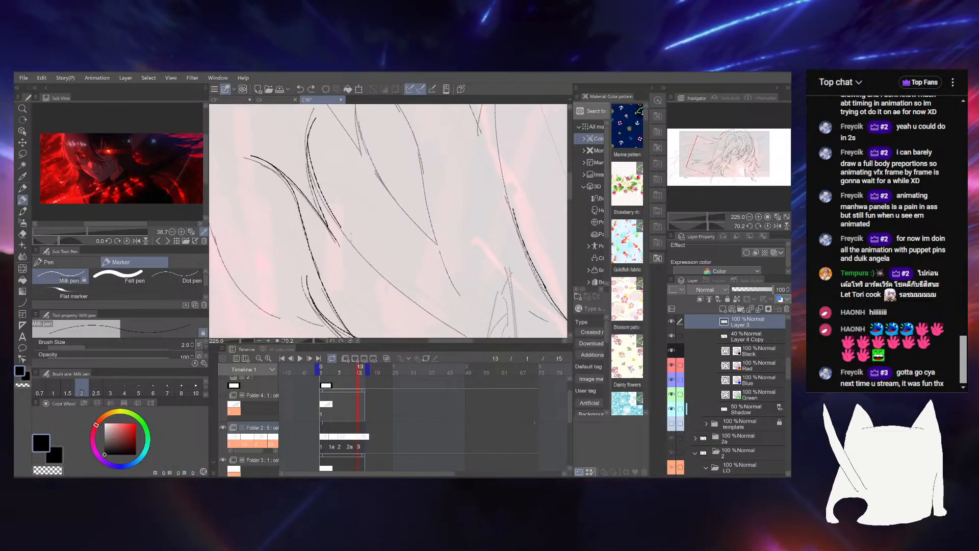
Trace the long thin strands beside the trailing lock, and reset the canvas rotation to view the whole drawing
left_click_drag(703, 224, 717, 225)
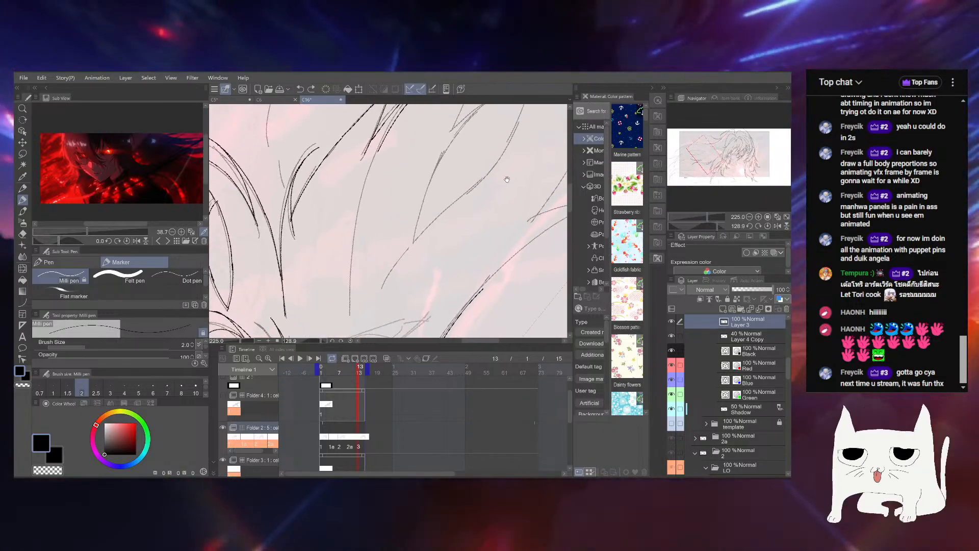
left_click_drag(475, 187, 477, 199)
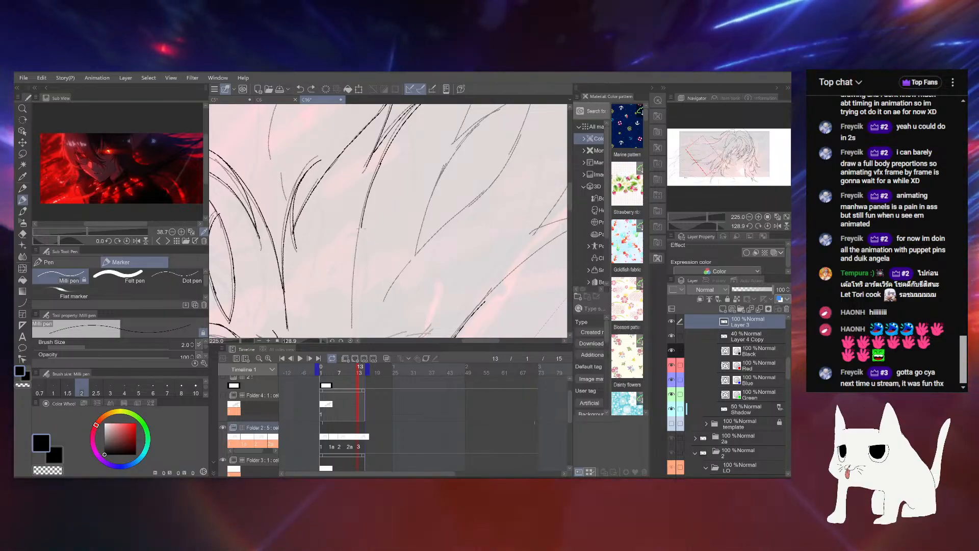
left_click_drag(362, 228, 353, 331)
left_click(768, 226)
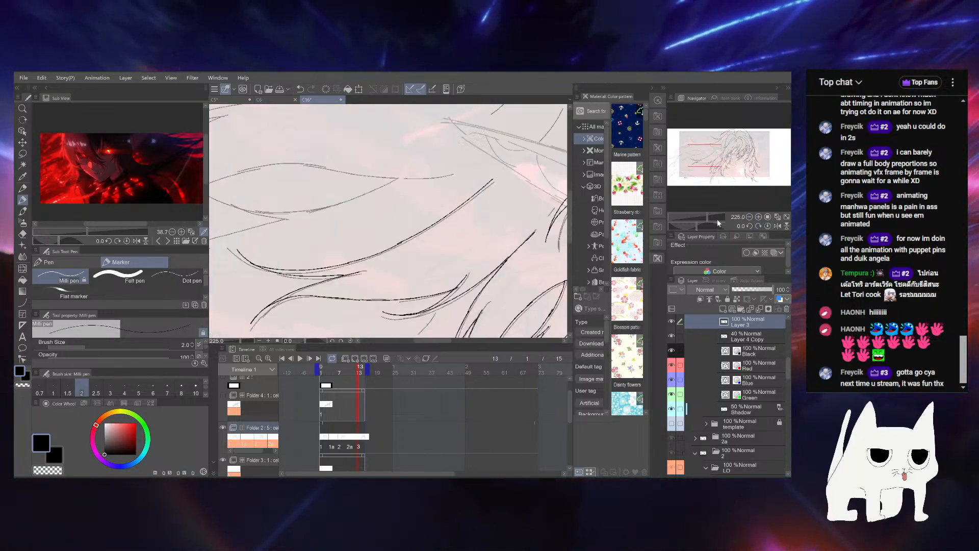
left_click_drag(718, 220, 703, 212)
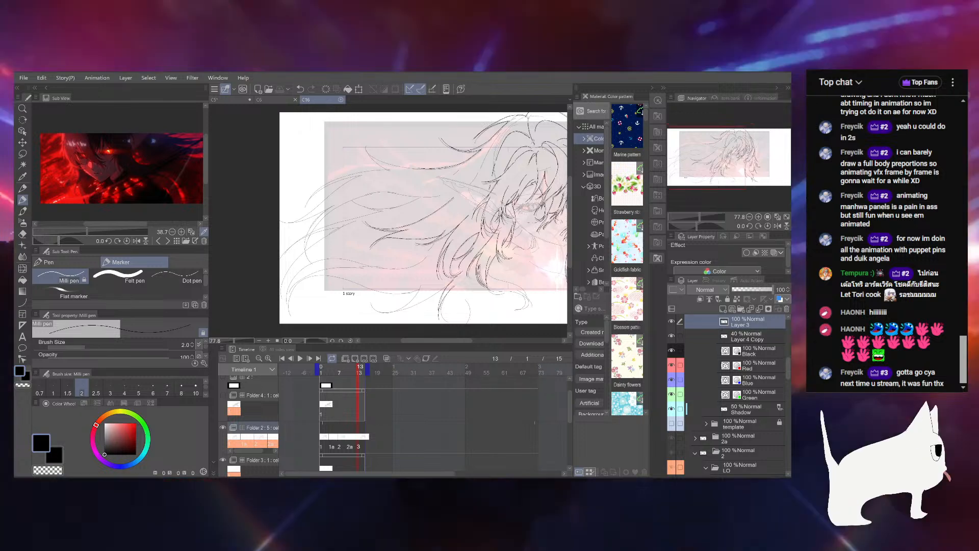
left_click_drag(696, 225, 685, 225)
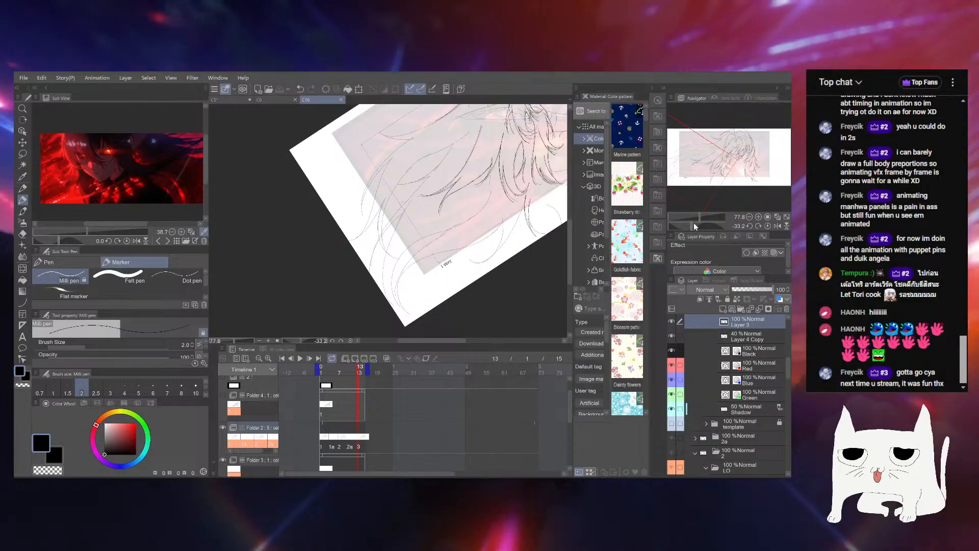
Thicken the short curved tip of the trailing lock near the upper-left corner of the frame on cel 3
scroll(505, 196, "up", 5)
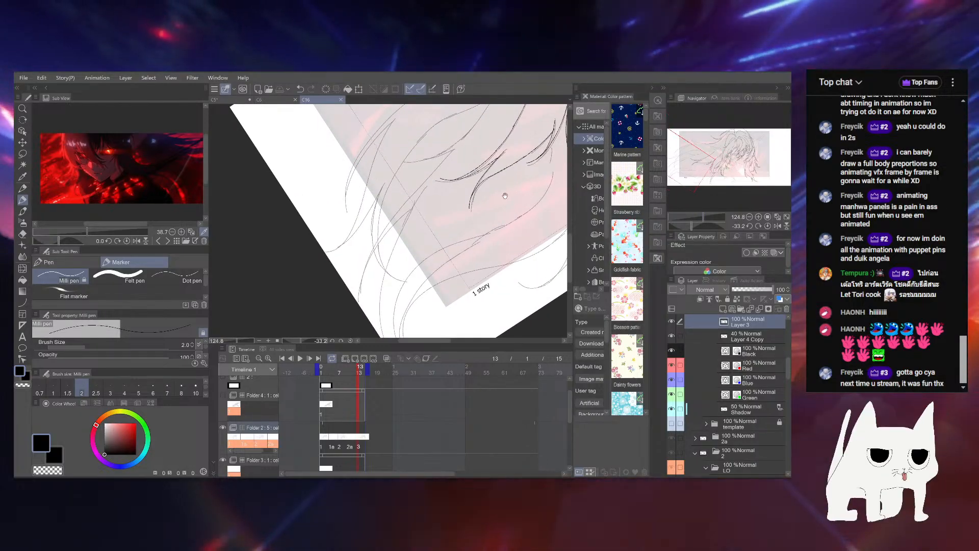
left_click_drag(505, 196, 410, 331)
left_click_drag(695, 226, 710, 224)
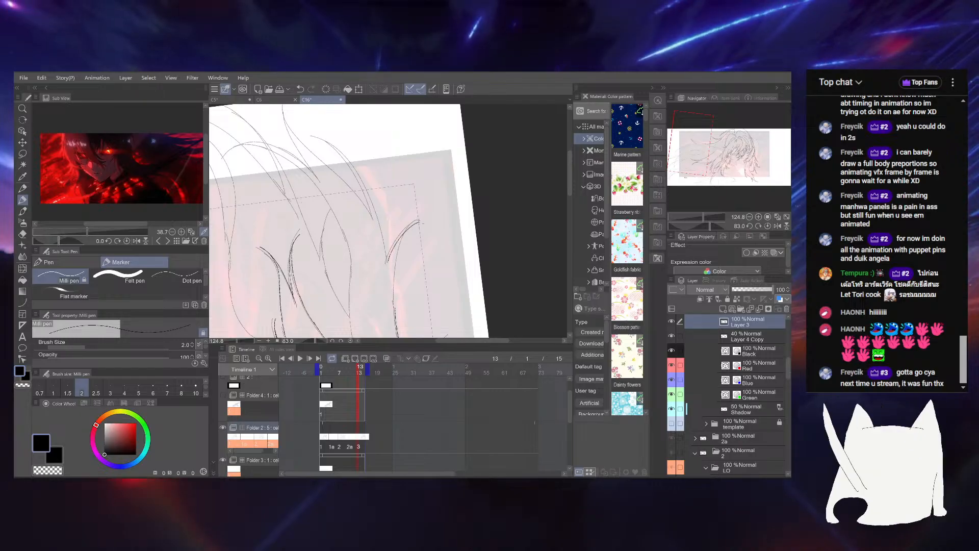
left_click_drag(390, 262, 418, 220)
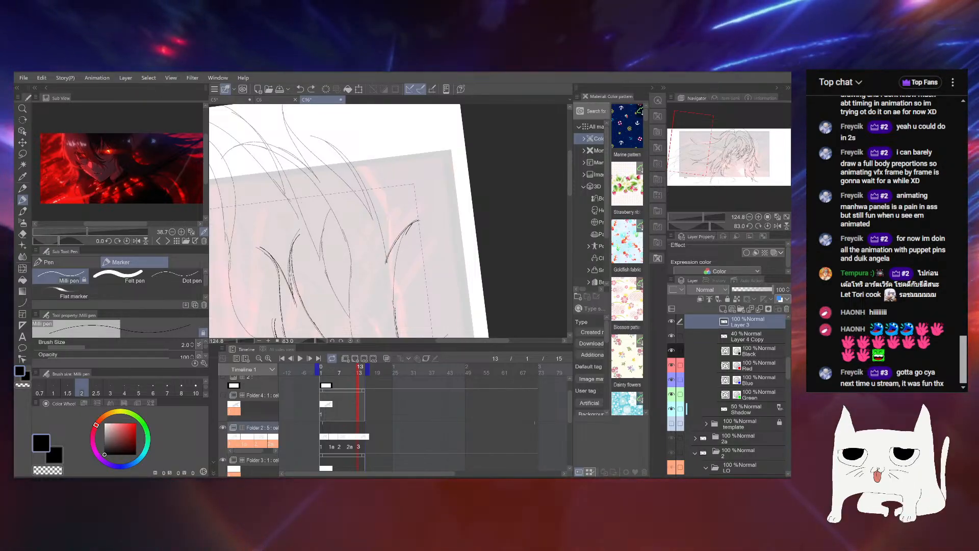
left_click_drag(418, 221, 400, 241)
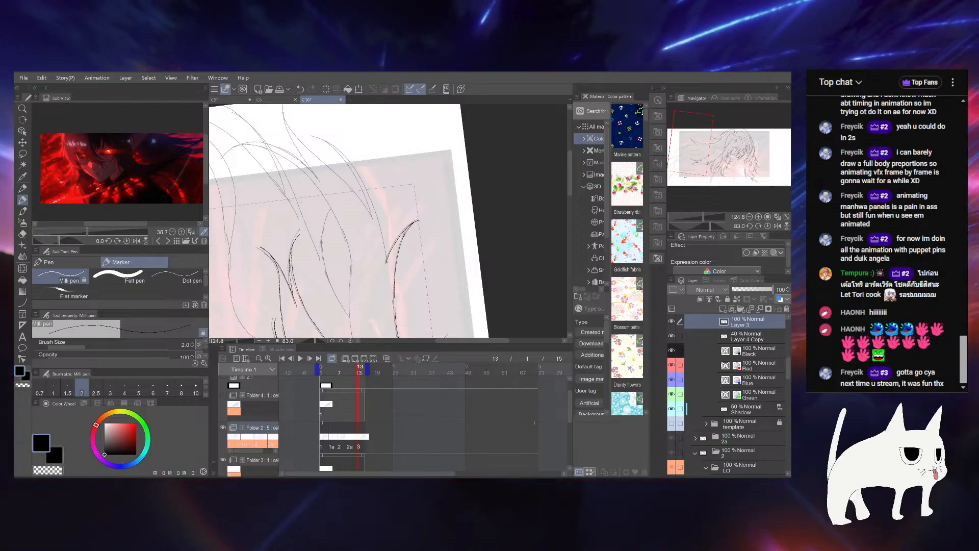
Trace the outer trailing lock where it crosses the left edge of the frame, and save the file
left_click_drag(473, 195, 507, 170)
left_click_drag(710, 226, 690, 226)
left_click_drag(473, 194, 516, 189)
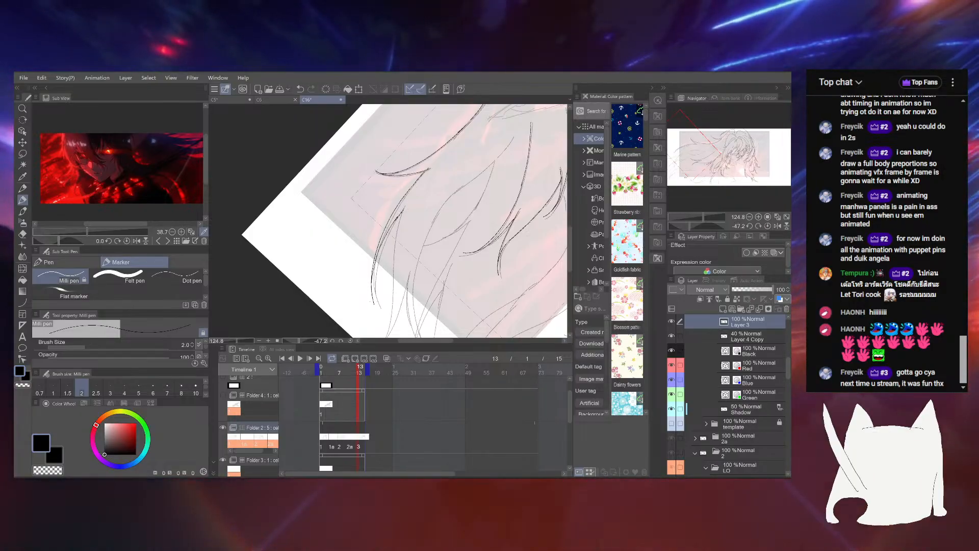
left_click_drag(408, 245, 410, 214)
key("ctrl+s")
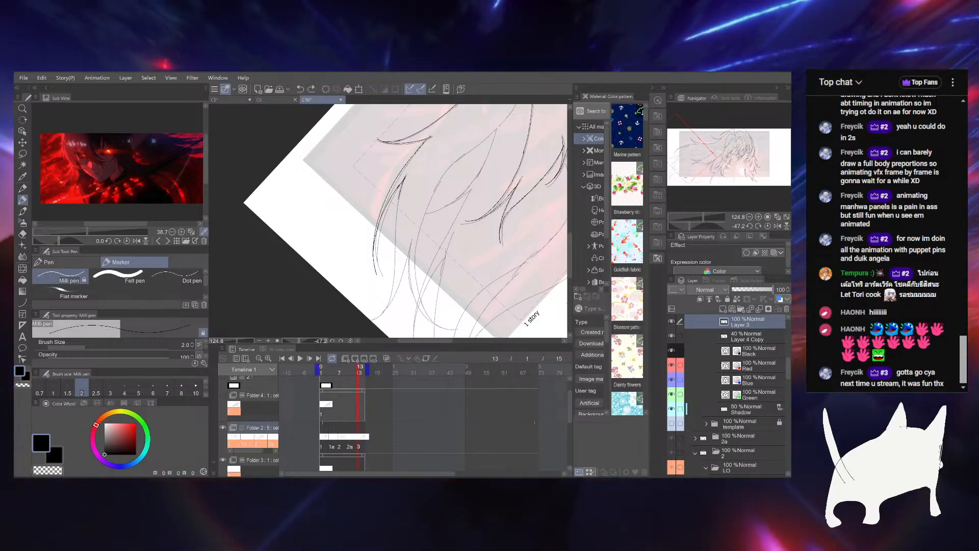
Redraw the neighbouring lock across the frame's left edge with tapered strands reaching into the margin, undoing a faulty stroke
left_click_drag(416, 227, 397, 224)
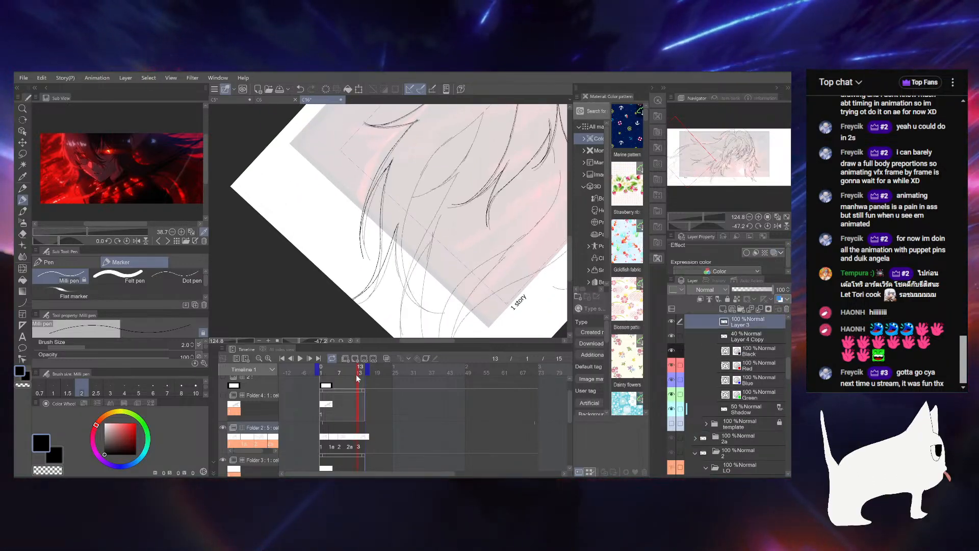
key("ctrl+z")
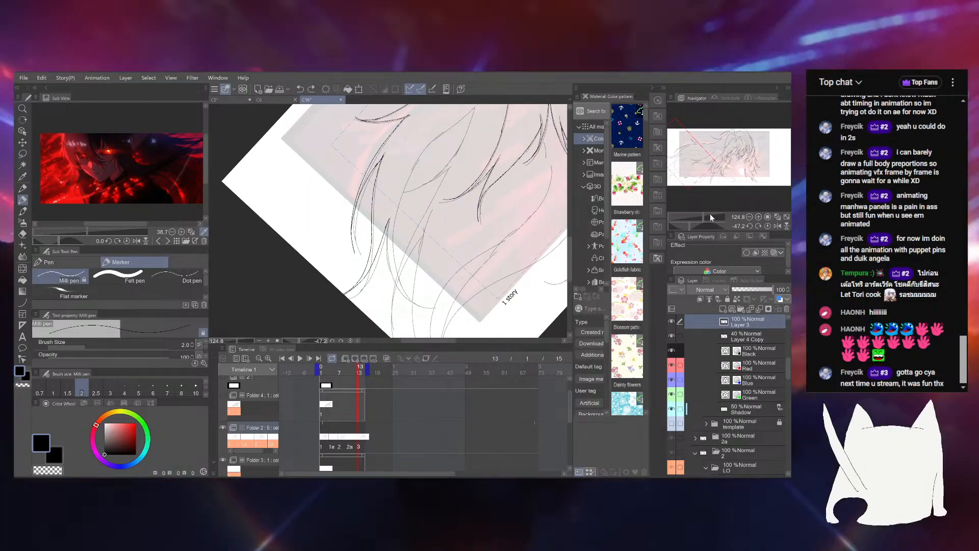
left_click(693, 225)
left_click_drag(694, 225, 695, 225)
left_click_drag(389, 220, 431, 193)
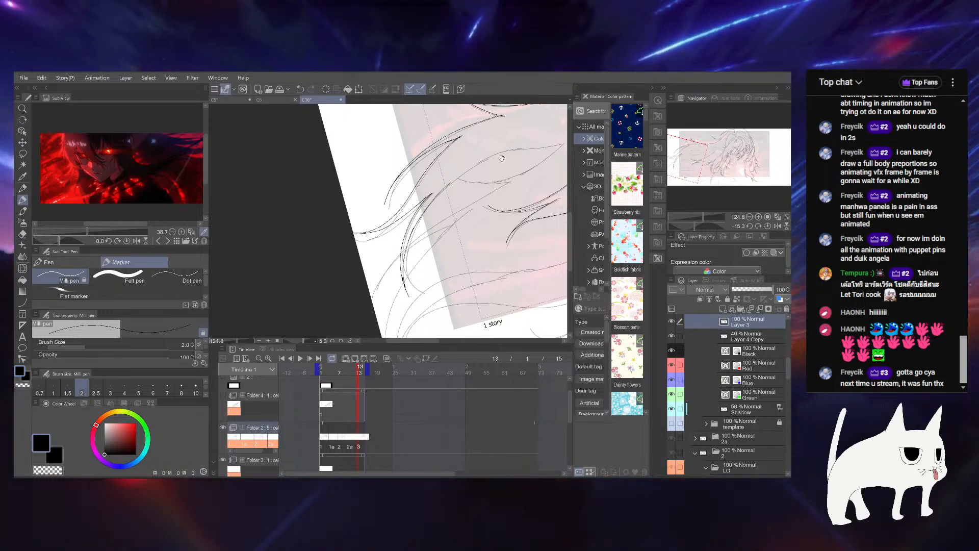
Trace the long contours of the leaf-shaped lock in the middle of the trailing hair, undoing a faulty stroke
mouse_move(695, 224)
left_mouse_down()
mouse_move(714, 222)
mouse_move(687, 225)
left_mouse_up()
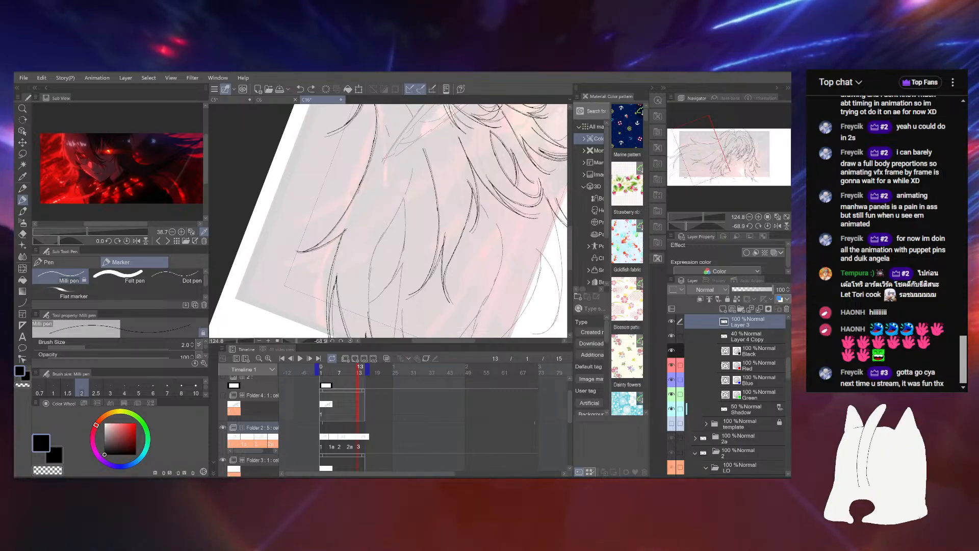
mouse_move(412, 168)
left_mouse_down()
mouse_move(404, 193)
mouse_move(421, 137)
left_mouse_up()
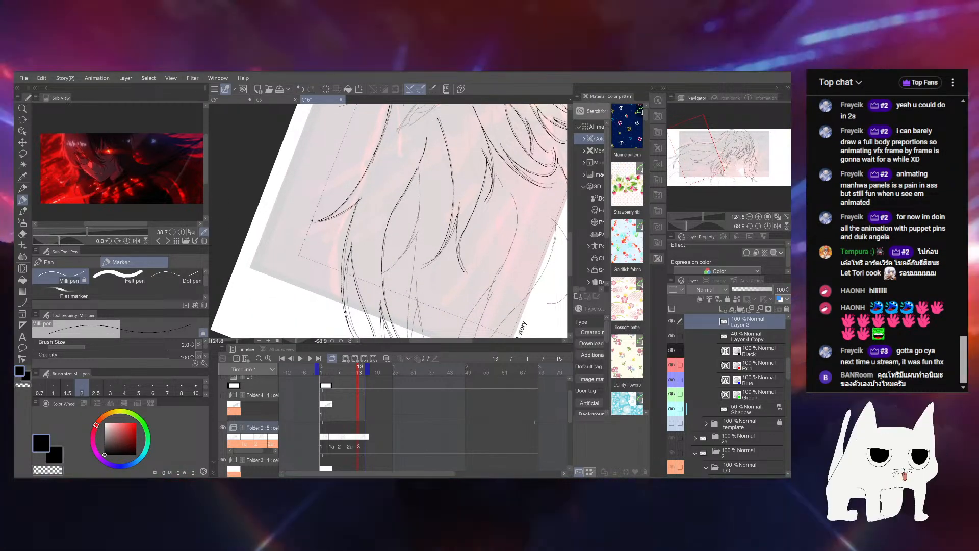
left_click_drag(421, 137, 406, 171)
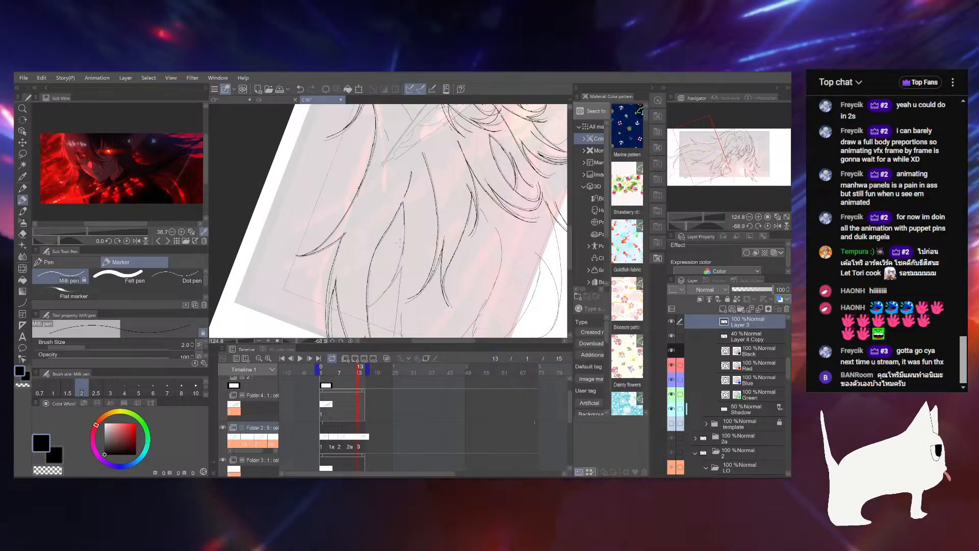
left_click_drag(688, 225, 696, 223)
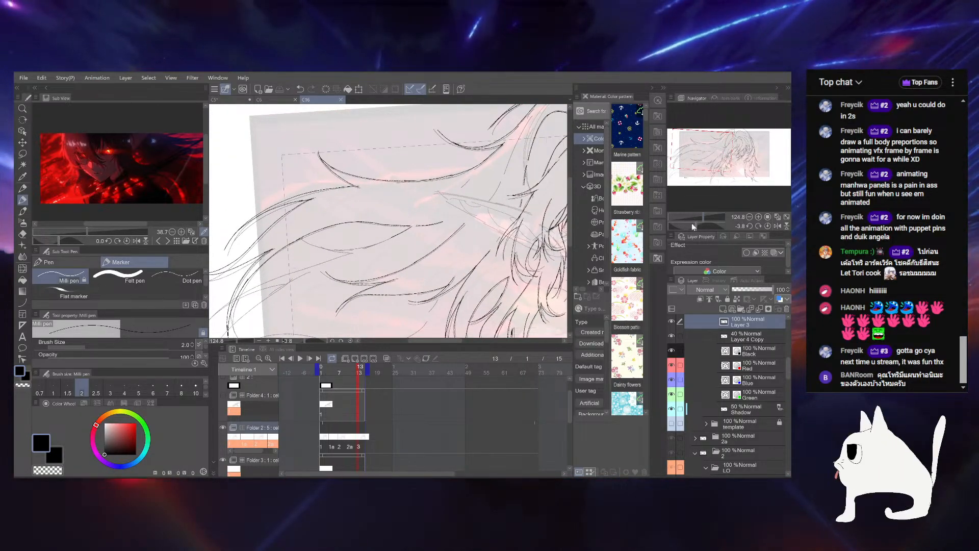
left_click_drag(691, 222, 710, 224)
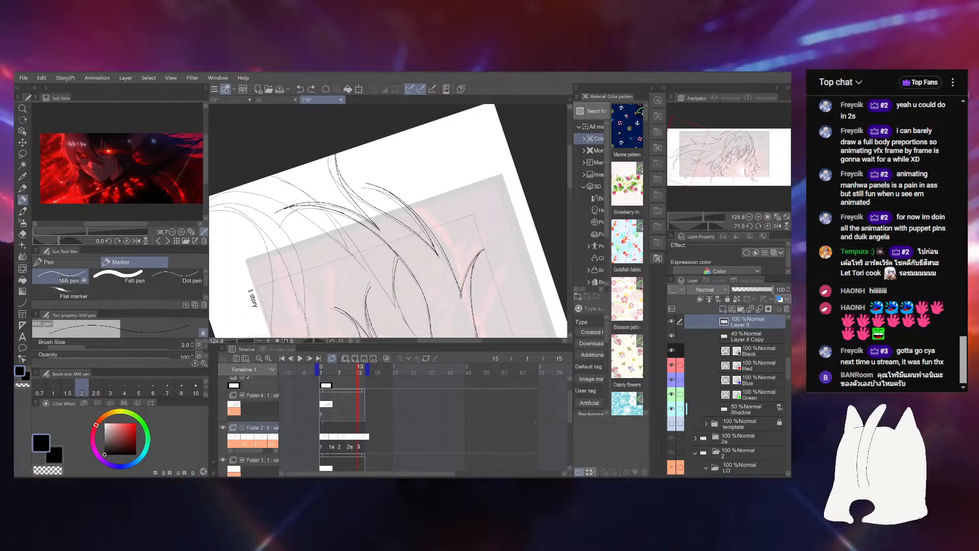
key("ctrl+z")
mouse_move(399, 256)
left_mouse_down()
mouse_move(396, 308)
mouse_move(397, 241)
left_mouse_up()
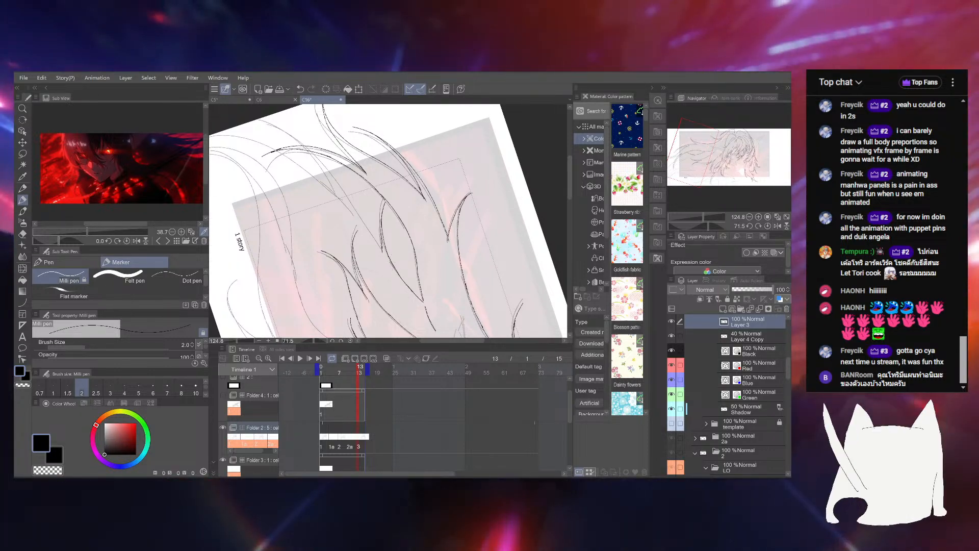
Draw the strand running down from the short hooked tip below the leaf-shaped lock, undoing a faulty stroke
mouse_move(704, 224)
left_mouse_down()
mouse_move(685, 220)
mouse_move(691, 225)
left_mouse_up()
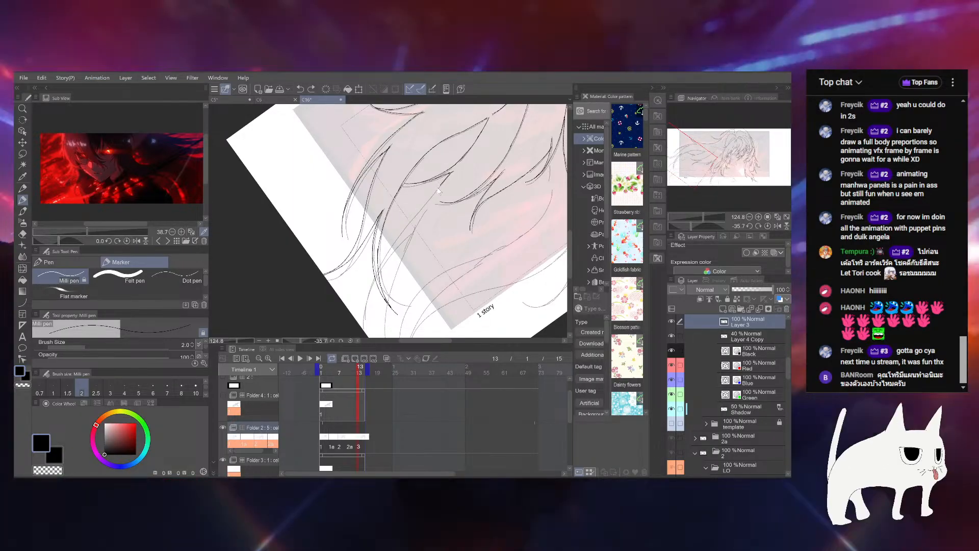
left_click_drag(451, 174, 418, 215)
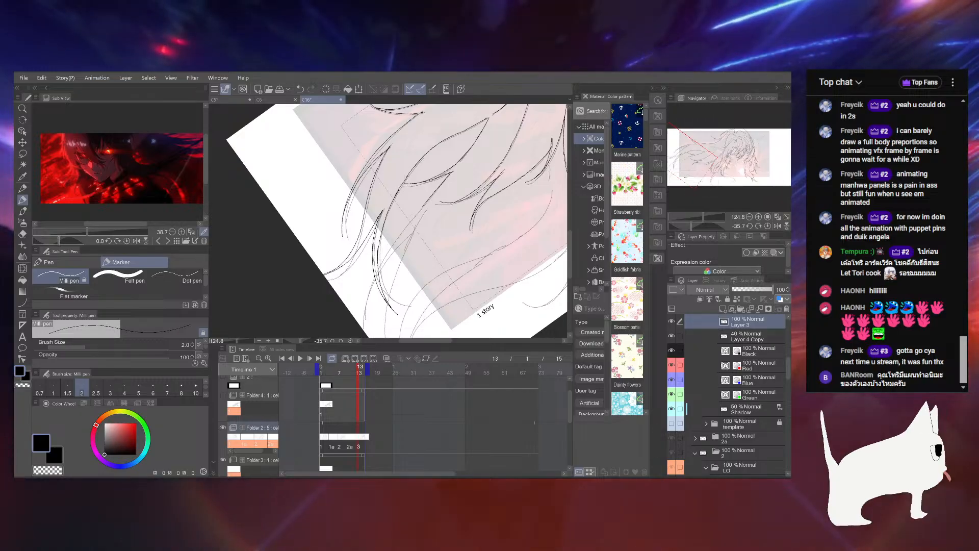
key("ctrl+z")
left_click_drag(419, 196, 430, 174)
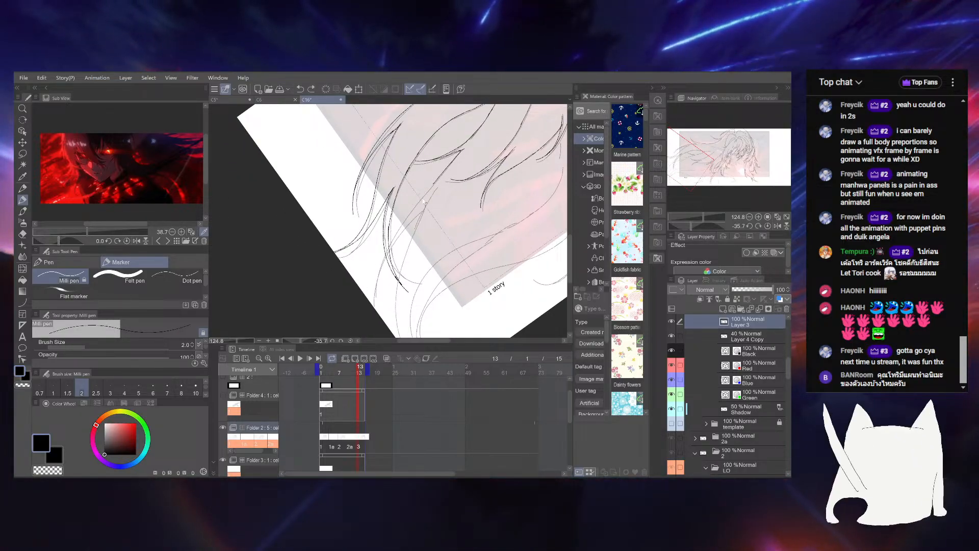
Extend that lock past the frame edge into the margin and clean up its line ends with the Vector eraser
left_click_drag(368, 300, 367, 303)
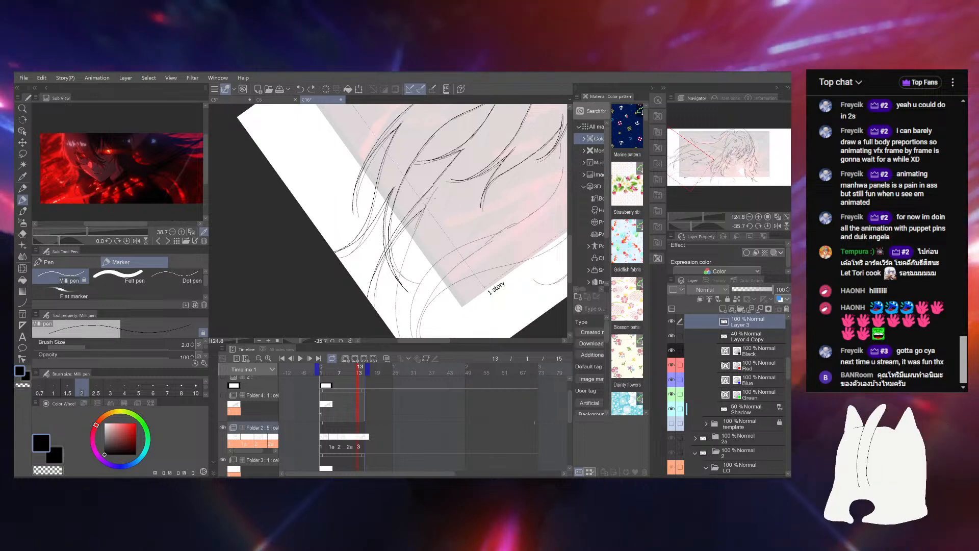
left_click_drag(424, 205, 418, 179)
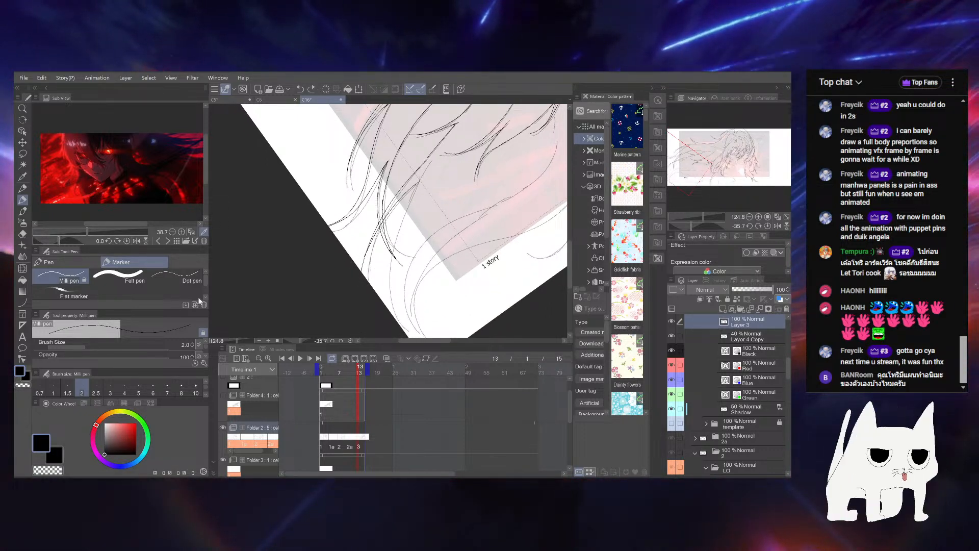
left_click(22, 235)
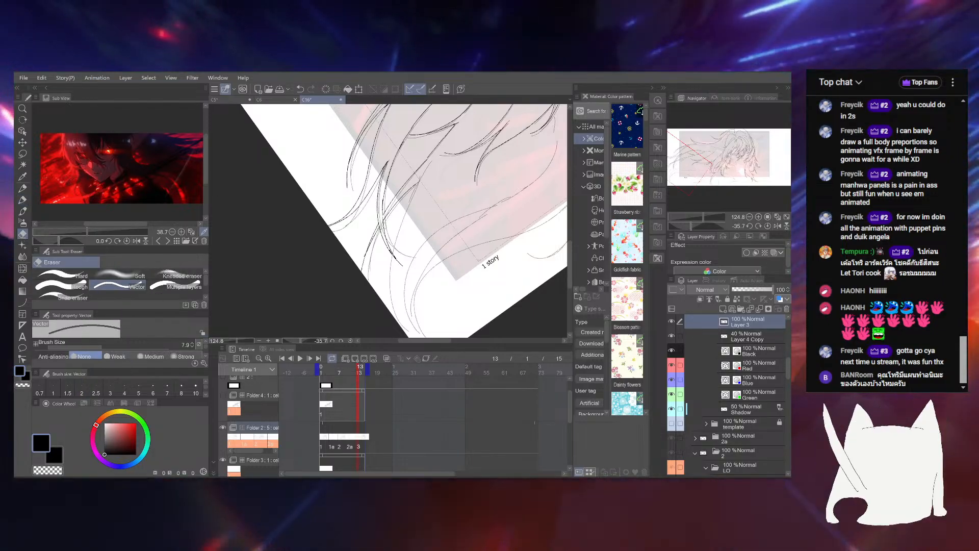
left_click(22, 200)
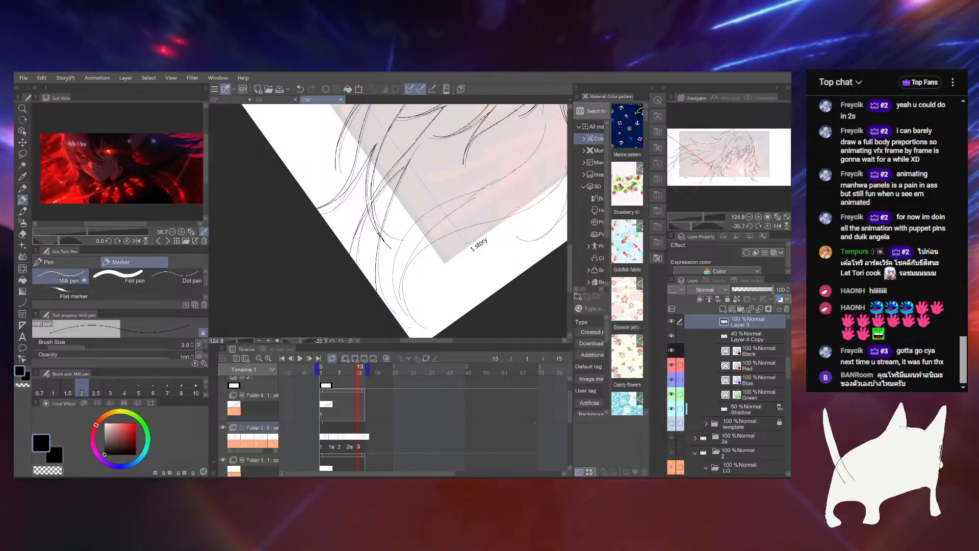
left_click_drag(398, 214, 391, 227)
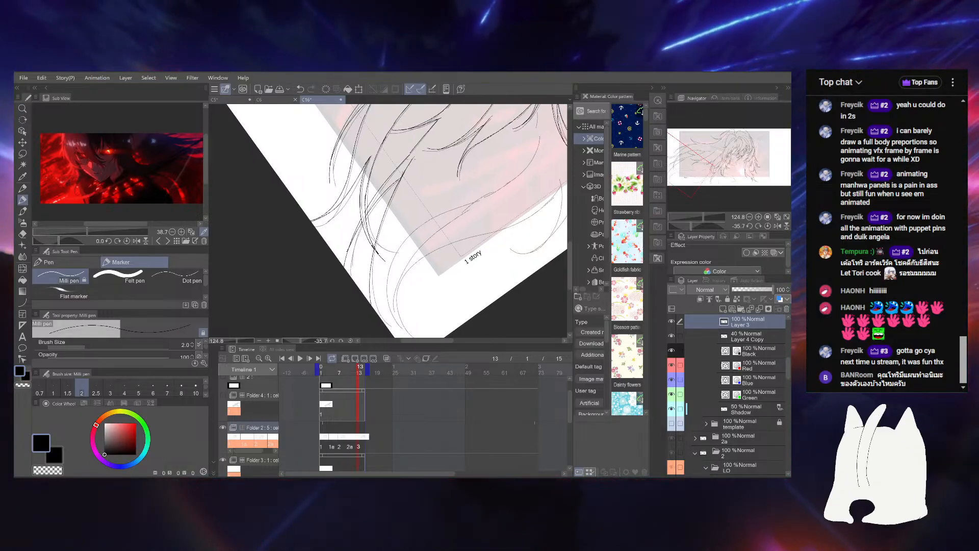
Trace the long S-curved strand near the lower-left corner of the frame down into the margin with the Milli pen
left_click_drag(427, 160, 394, 132)
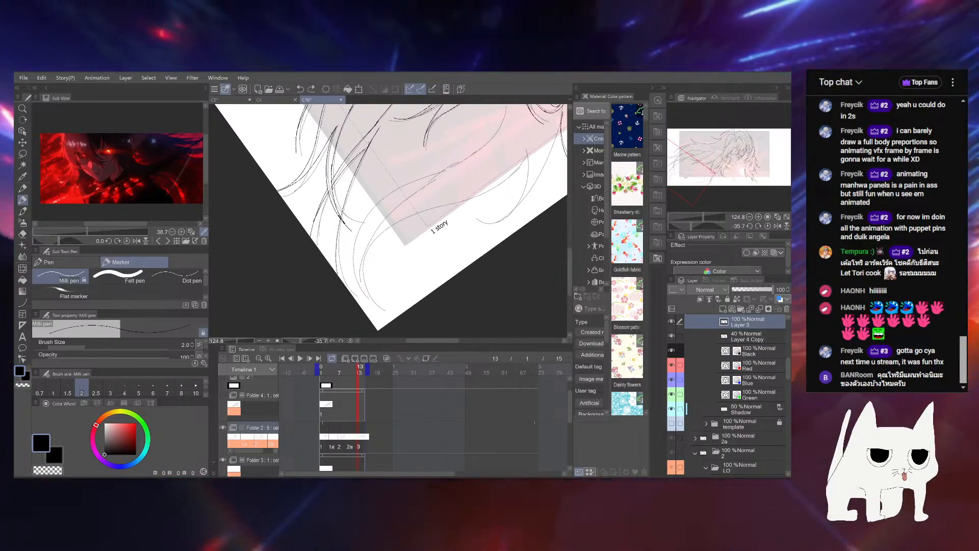
left_click_drag(696, 225, 401, 273)
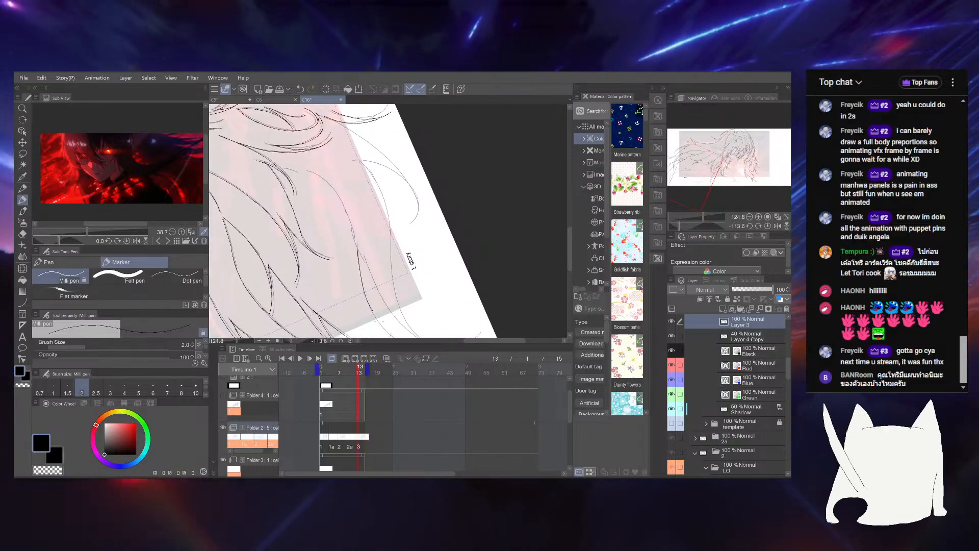
left_click_drag(379, 321, 379, 297)
left_click_drag(480, 203, 493, 146)
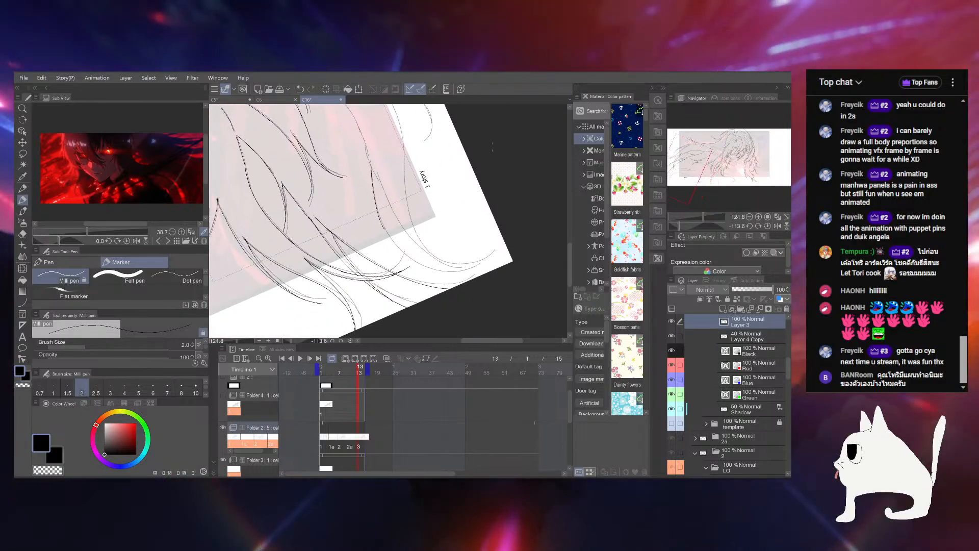
left_click_drag(685, 223, 683, 225)
left_click_drag(392, 224, 397, 236)
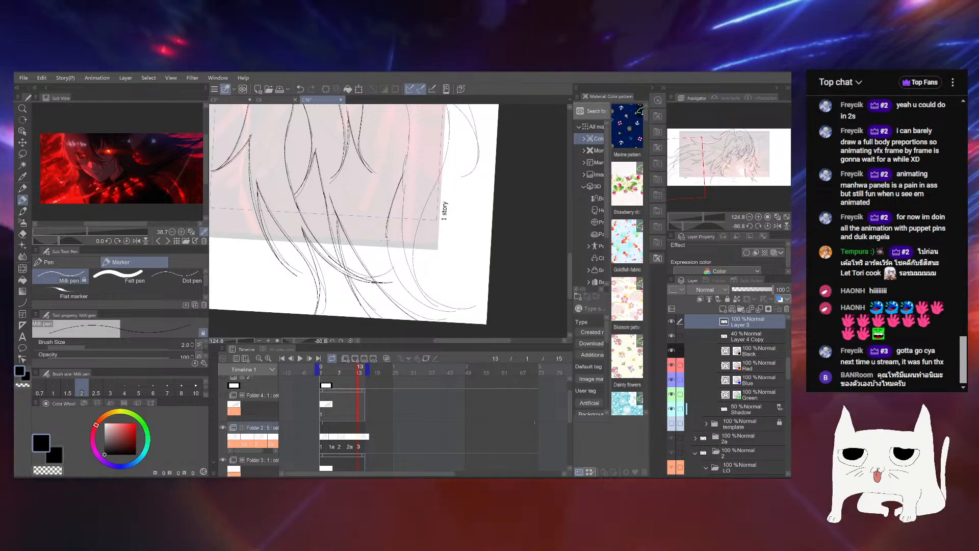
left_click_drag(687, 226, 691, 226)
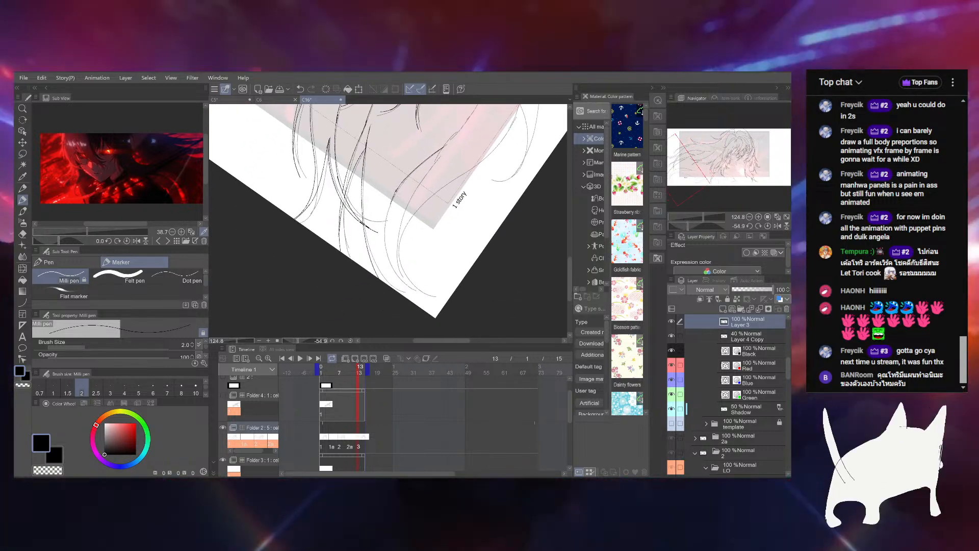
left_click_drag(412, 174, 387, 256)
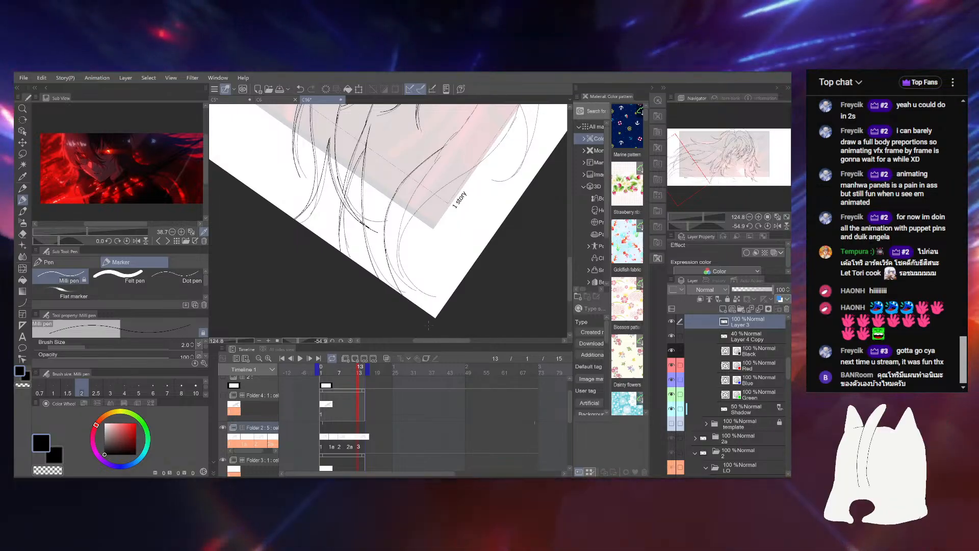
Review the hair from crown to tips, undo the last stroke and retrace the curved strand at the lower-left corner
left_click_drag(456, 205, 449, 249)
left_click_drag(401, 126, 413, 210)
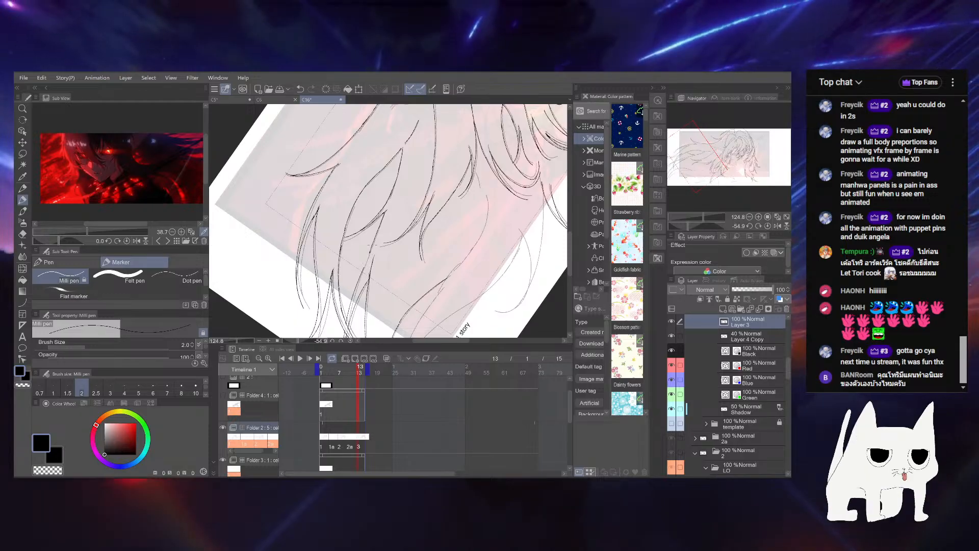
left_click_drag(370, 256, 356, 312)
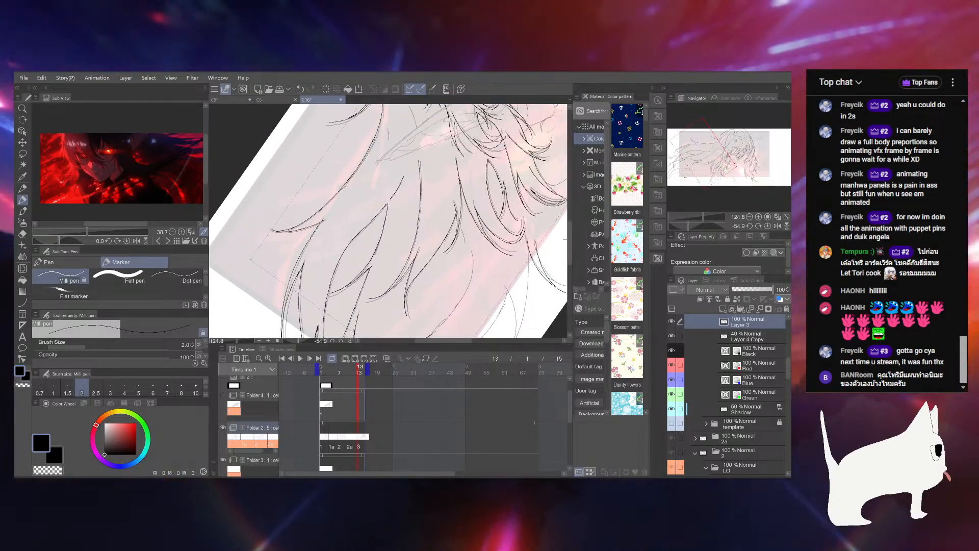
left_click_drag(379, 209, 369, 241)
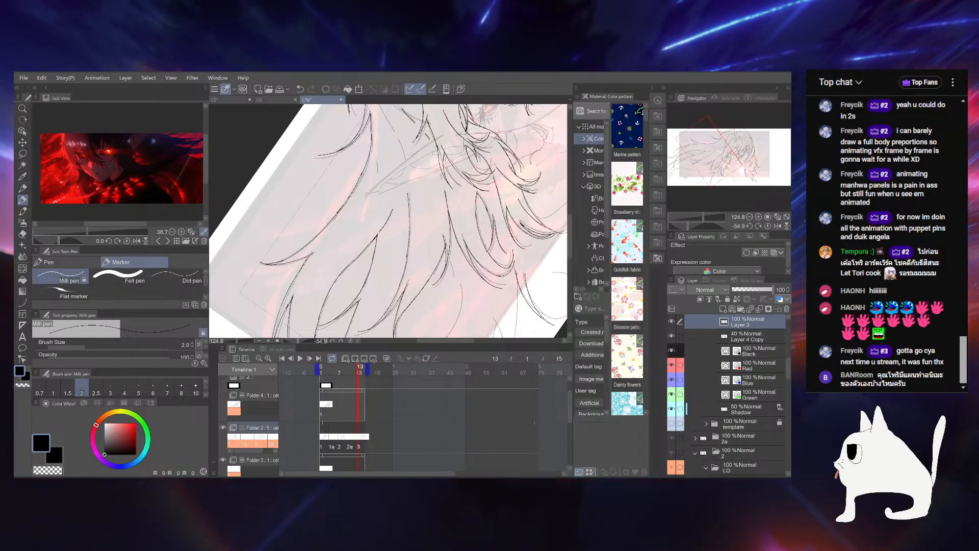
left_click_drag(396, 211, 403, 302)
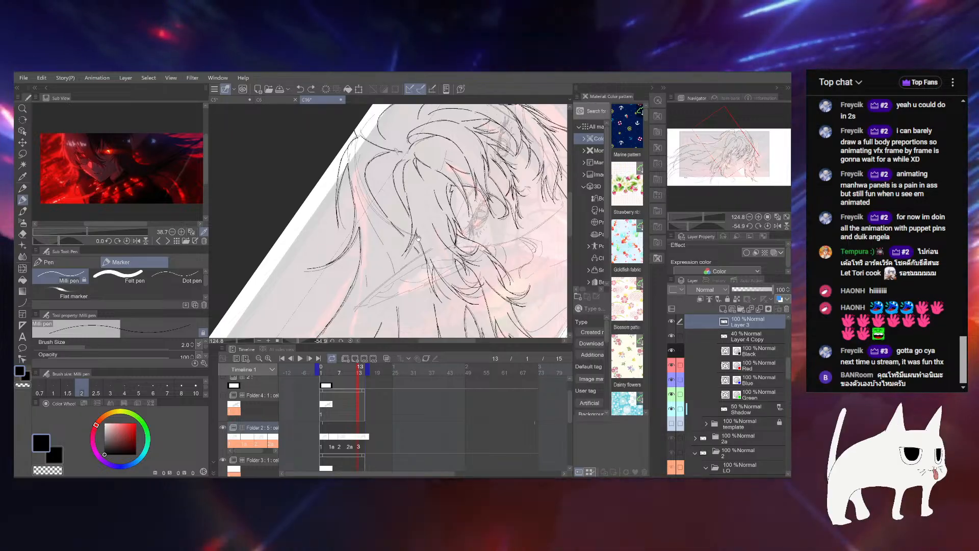
left_click_drag(433, 321, 471, 162)
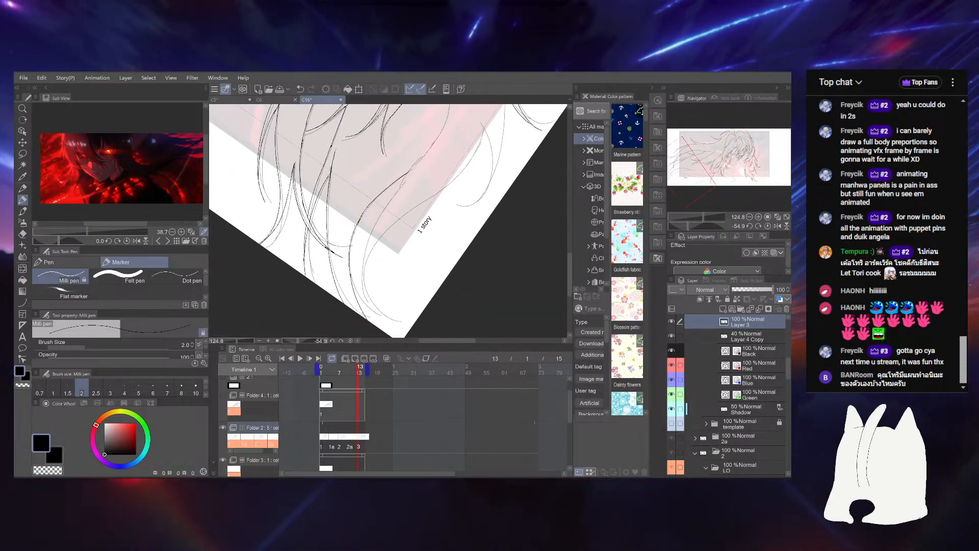
key("ctrl+z")
left_click_drag(352, 229, 360, 202)
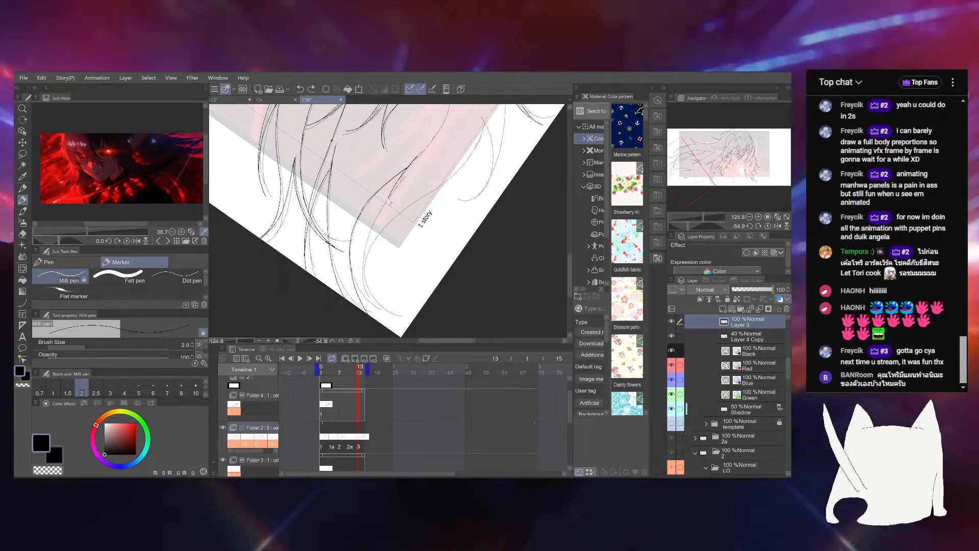
Refine the long curved strand running into the margin at the frame's lower-left corner with the Milli pen, undoing a faulty stroke
left_click_drag(369, 239, 379, 315)
key("ctrl+z")
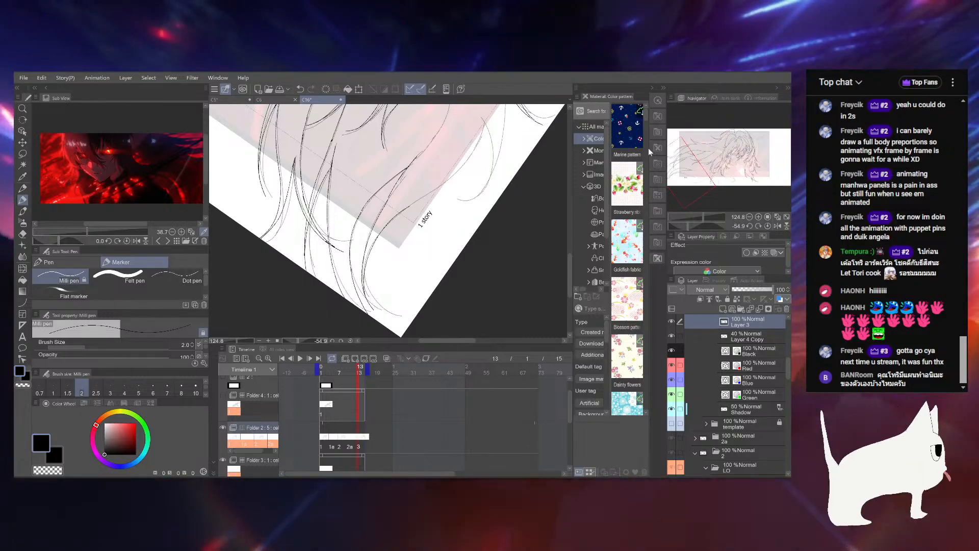
Trace the curled strand tip extending into the bottom margin near the frame's lower-left corner, undoing a faulty stroke
left_click_drag(690, 226, 708, 226)
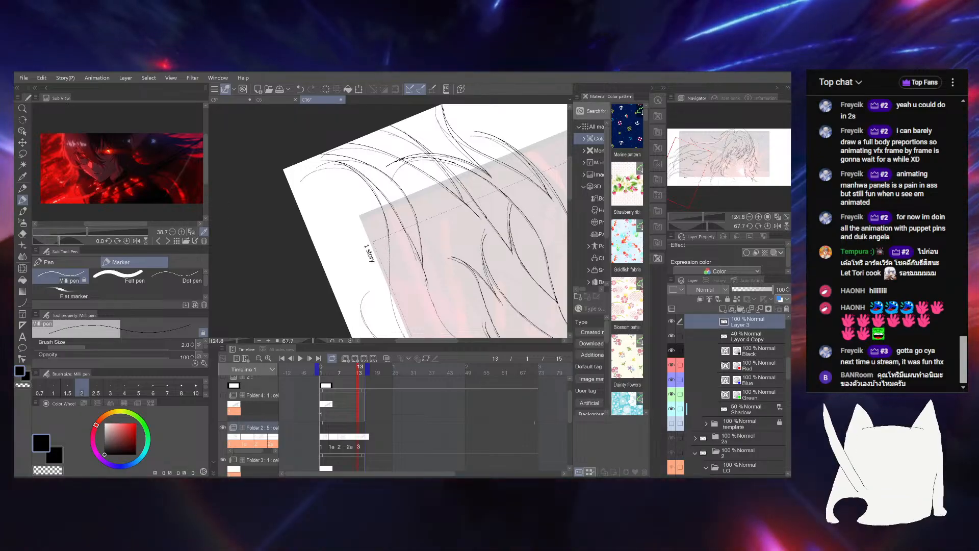
left_click_drag(484, 326, 474, 276)
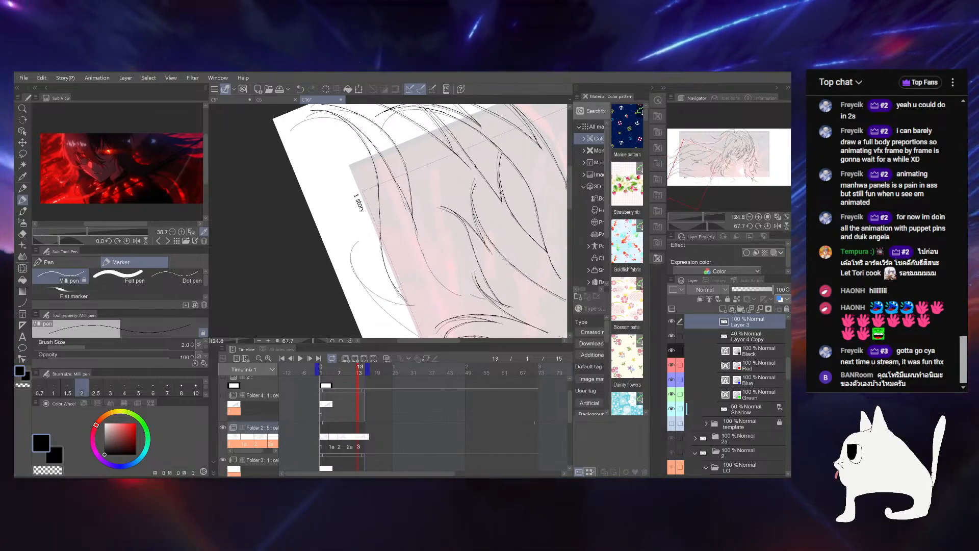
left_click_drag(407, 306, 412, 307)
left_click_drag(707, 226, 721, 224)
left_click_drag(444, 222, 503, 214)
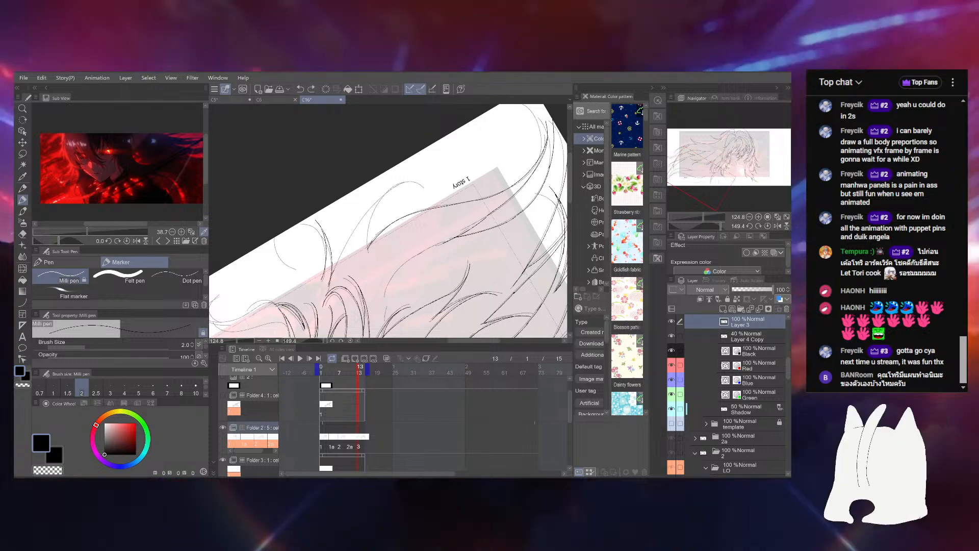
key("ctrl+z")
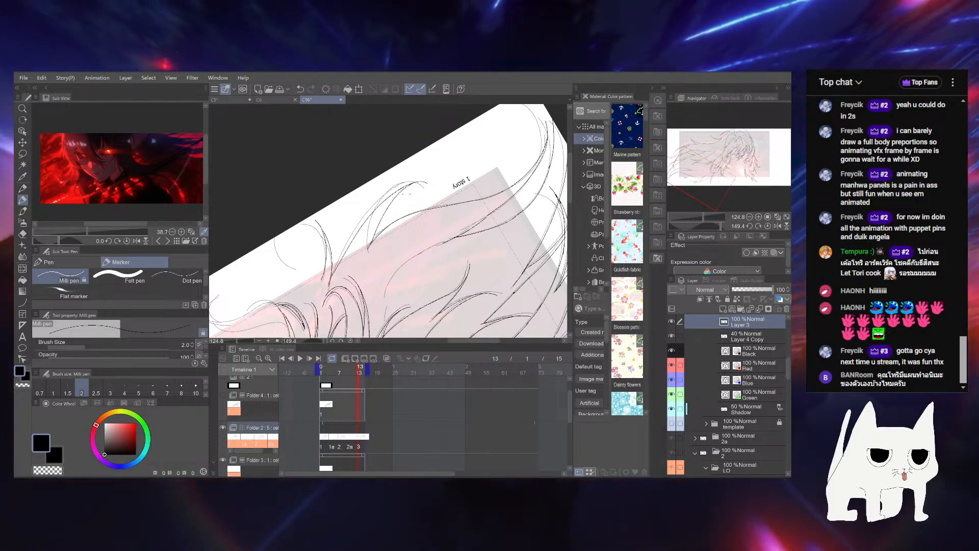
Check the hair lines from the crown to the trailing tips and save the file
mouse_move(708, 215)
left_mouse_down()
mouse_move(712, 224)
mouse_move(684, 215)
mouse_move(694, 220)
left_mouse_up()
left_click(694, 217)
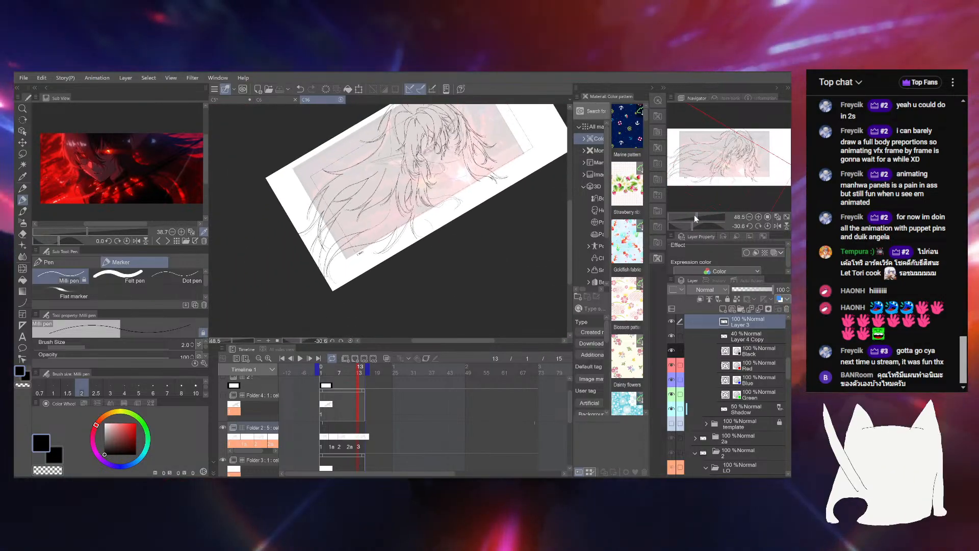
left_click_drag(419, 210, 424, 307)
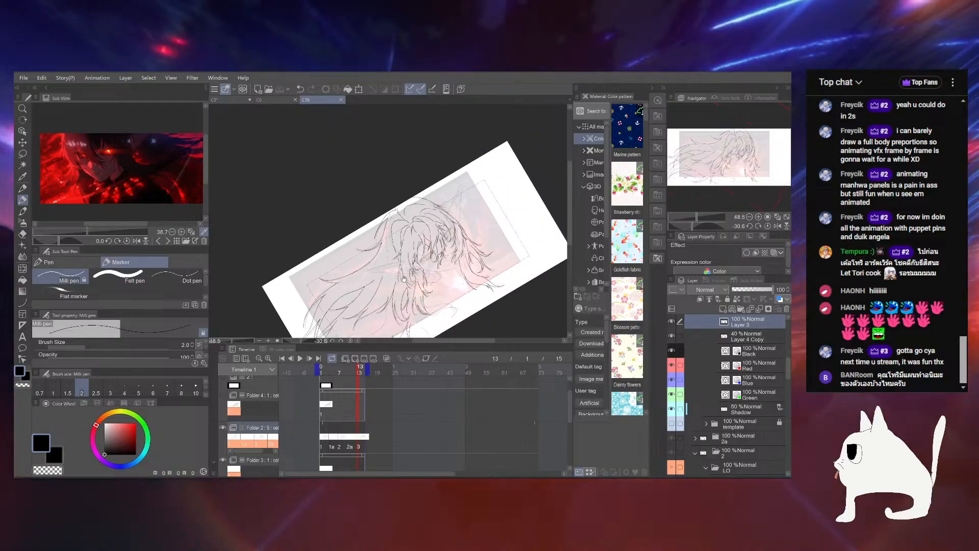
left_click(699, 213)
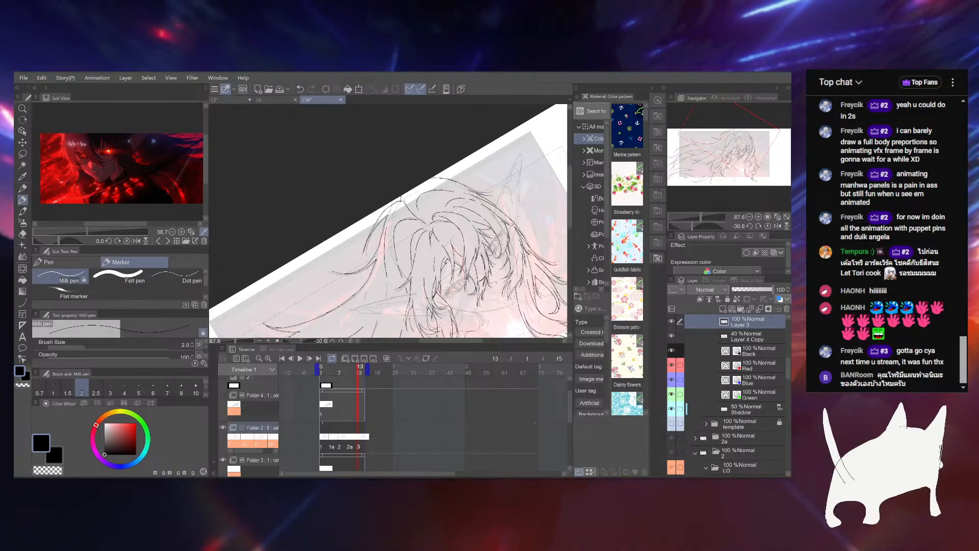
left_click_drag(413, 319, 427, 203)
key("ctrl+s")
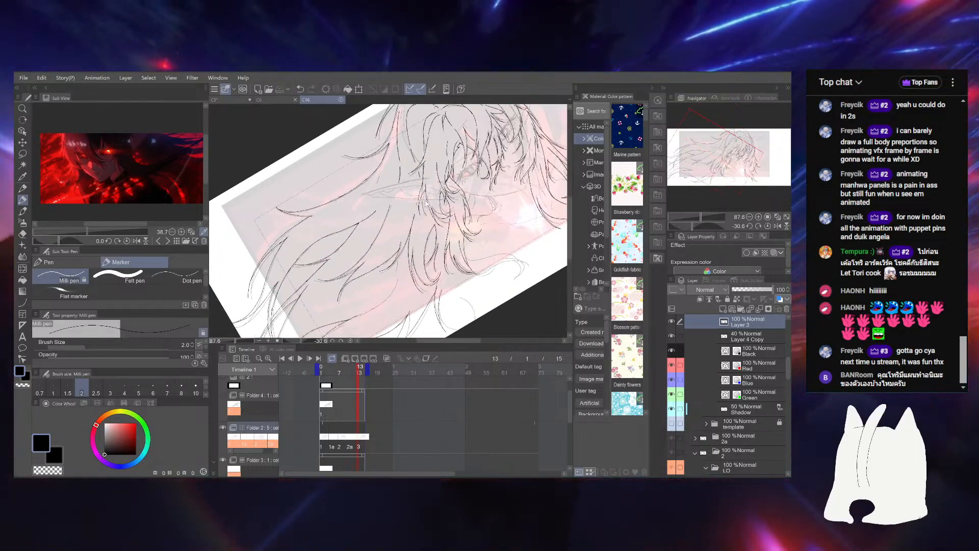
Ink the outer edge of the long curling hair strand beneath the face on Layer 3 of cel 3
left_click_drag(482, 246, 480, 217)
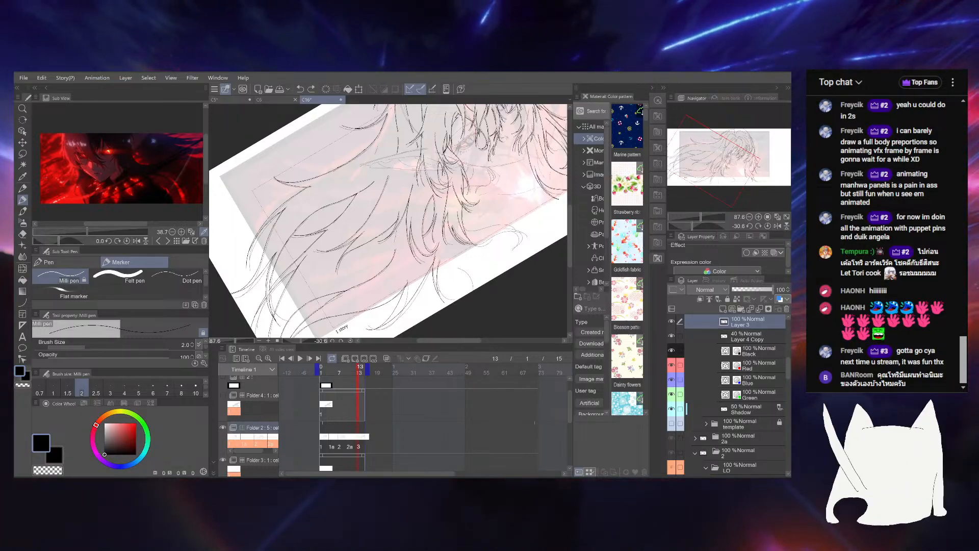
left_click_drag(498, 199, 427, 233)
left_click_drag(696, 224, 707, 215)
left_click_drag(257, 270, 364, 236)
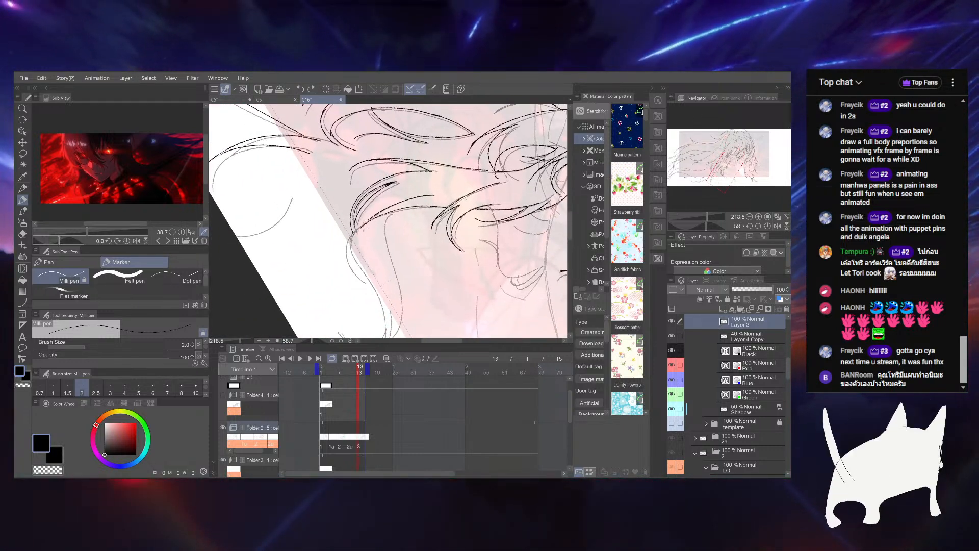
mouse_move(355, 229)
left_mouse_down()
mouse_move(373, 292)
mouse_move(399, 219)
left_mouse_up()
left_click_drag(381, 151, 379, 184)
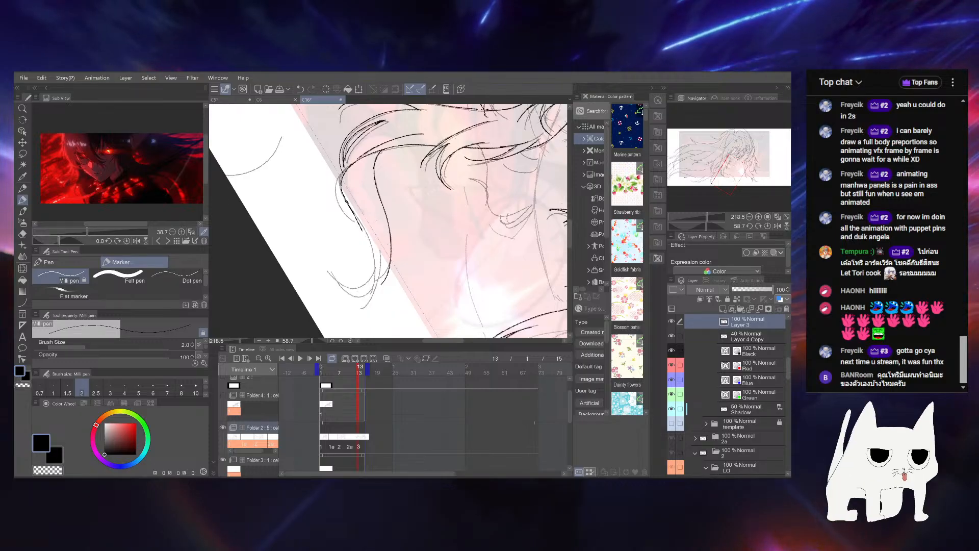
key("ctrl+z")
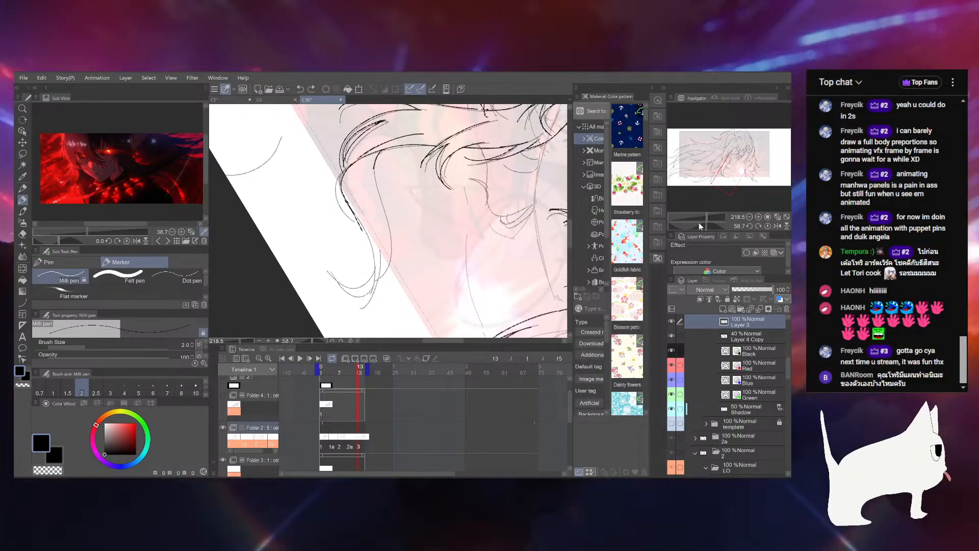
left_click_drag(700, 226, 703, 226)
left_click_drag(707, 218, 693, 223)
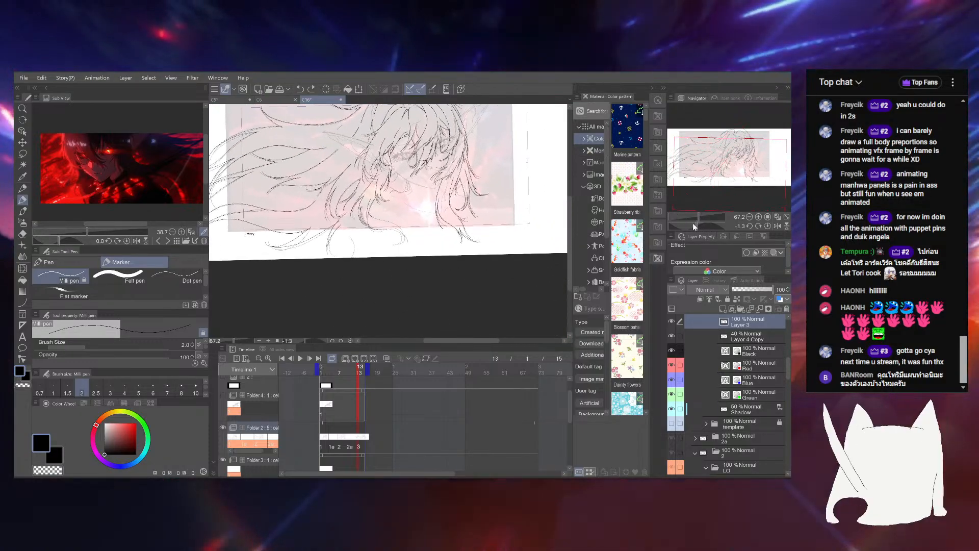
Ink the curled tip of the hair strand that crosses the lower frame edge on Layer 3, redoing the last stroke
left_click_drag(488, 269, 486, 235)
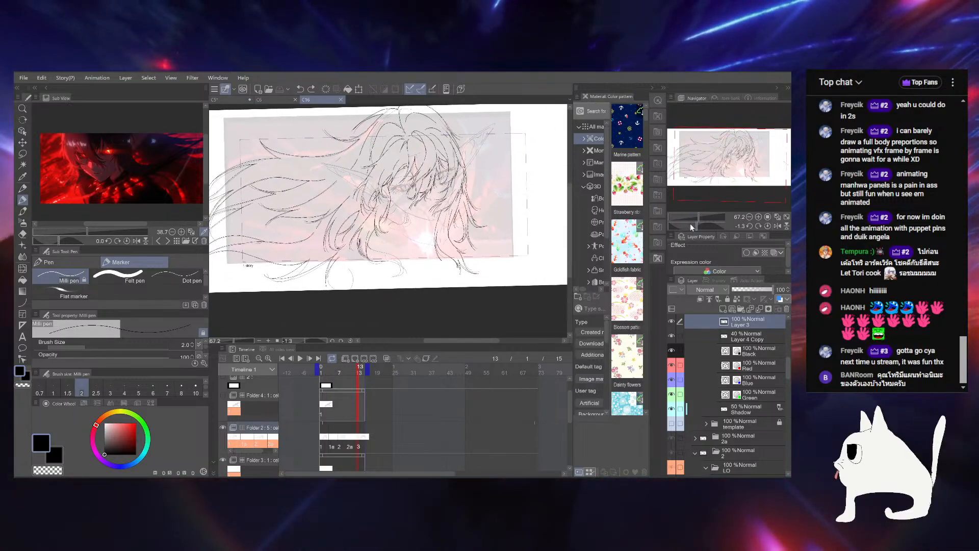
left_click_drag(692, 225, 681, 227)
left_click_drag(498, 223, 449, 257)
left_click_drag(700, 217, 707, 216)
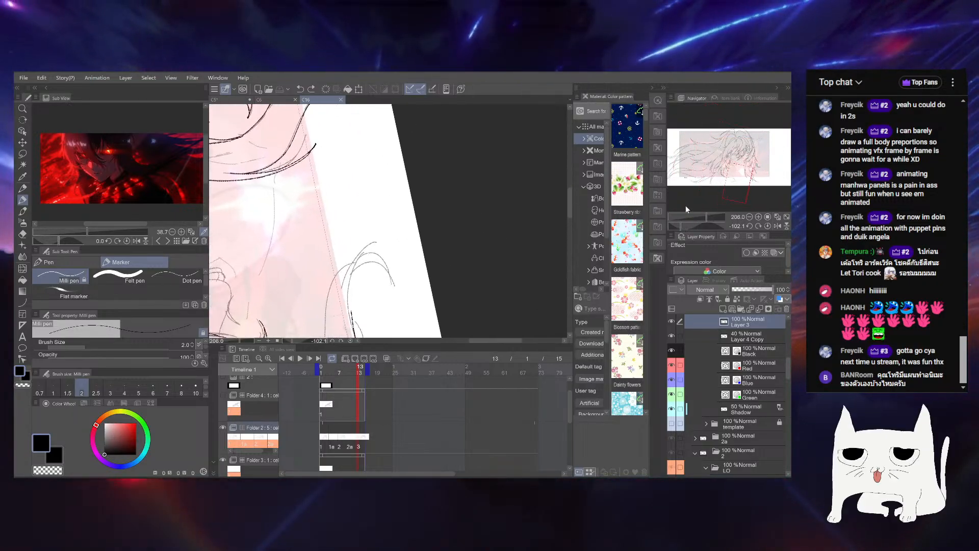
left_click_drag(460, 239, 507, 193)
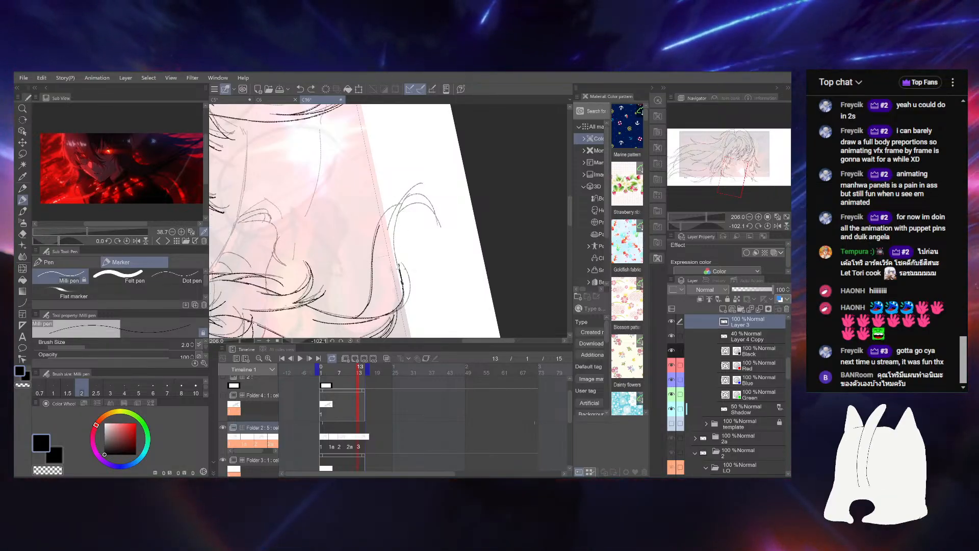
key("ctrl+z")
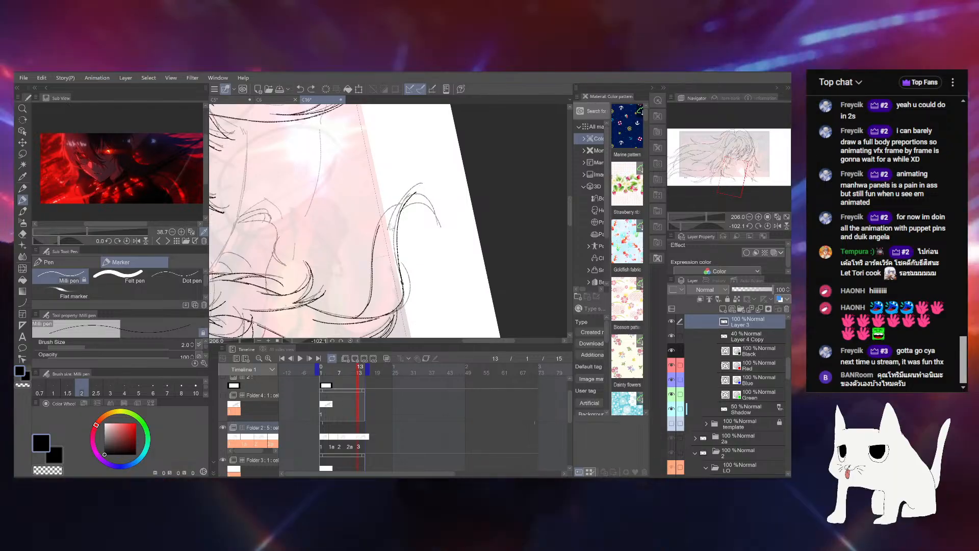
left_click_drag(389, 228, 431, 184)
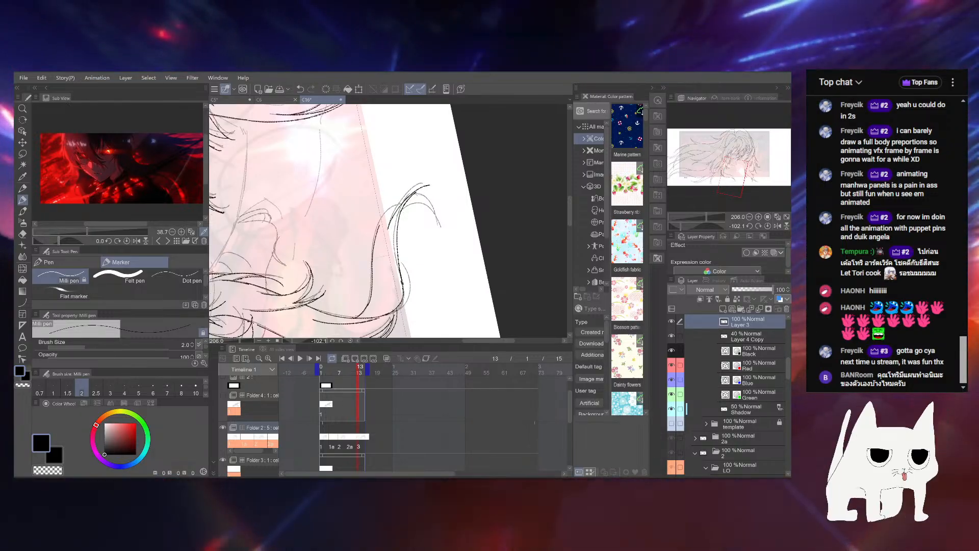
Add the inner hooked lines to the hair strand tip near the canvas's lower edge
left_click_drag(683, 225, 694, 225)
left_click_drag(496, 224, 494, 259)
left_click_drag(686, 224, 669, 227)
left_click_drag(452, 259, 452, 370)
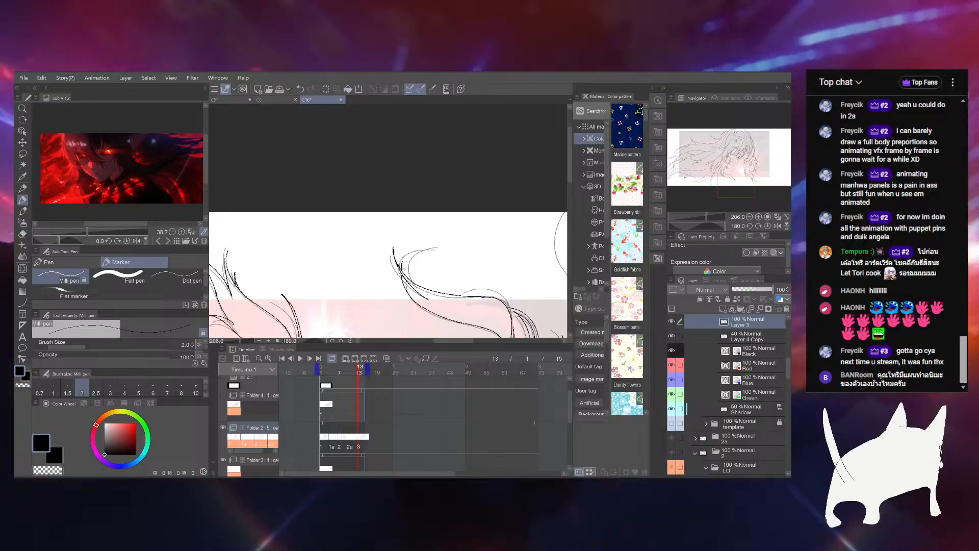
left_click_drag(401, 269, 435, 250)
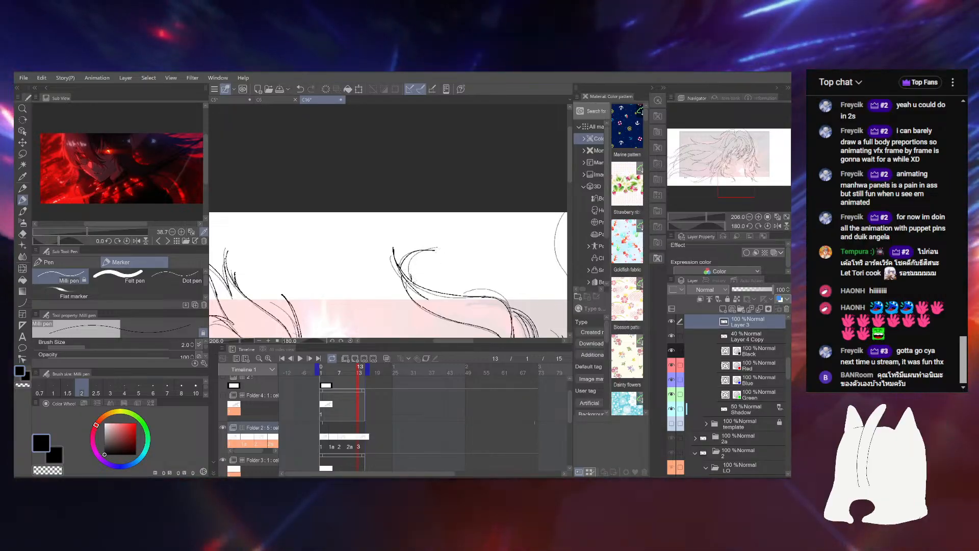
left_click_drag(413, 283, 434, 251)
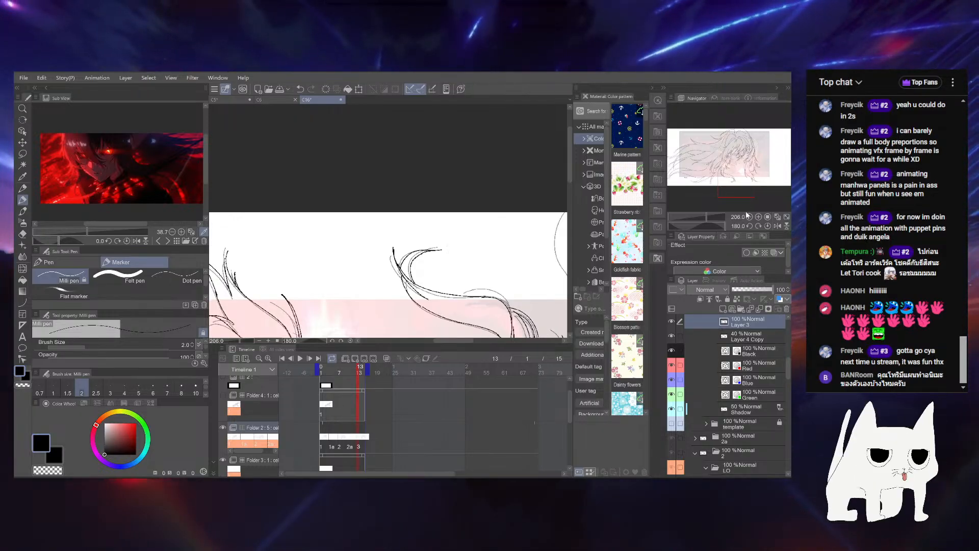
Reset the canvas rotation, view the whole drawing and save the file
left_click(768, 226)
left_click_drag(706, 217, 697, 217)
left_click_drag(488, 225, 513, 309)
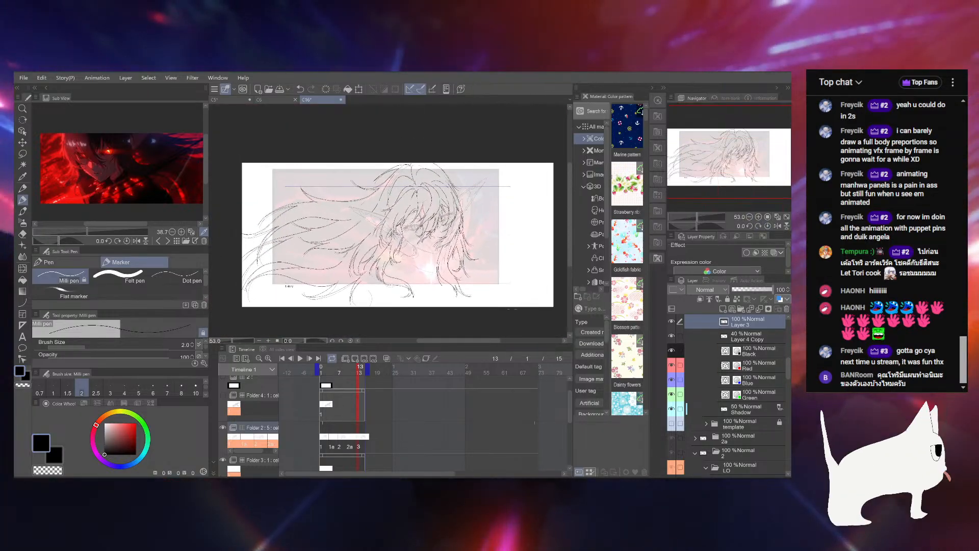
key("ctrl+s")
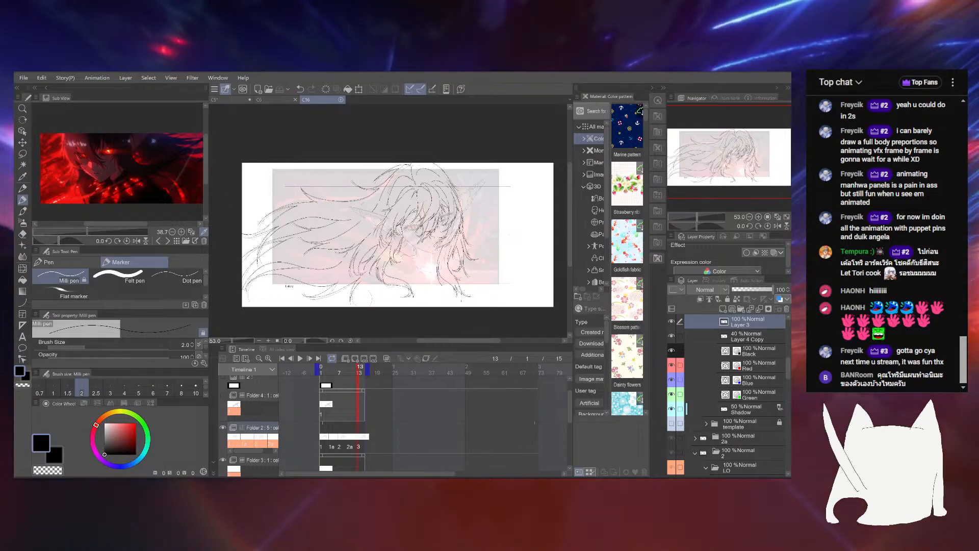
Compare the head and hair drawings at frames 13, 7 and 1 of the animation
scroll(421, 180, "up", 2)
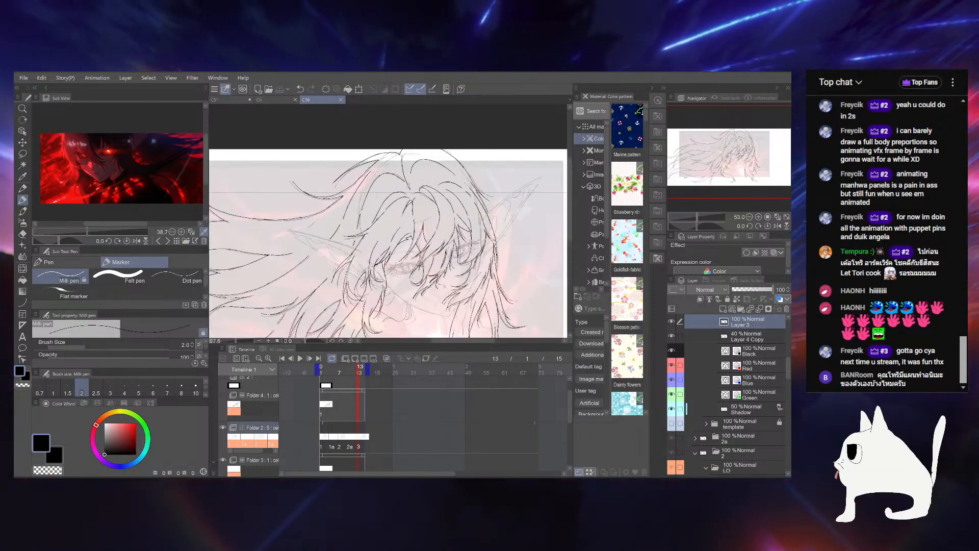
left_click_drag(365, 190, 356, 229)
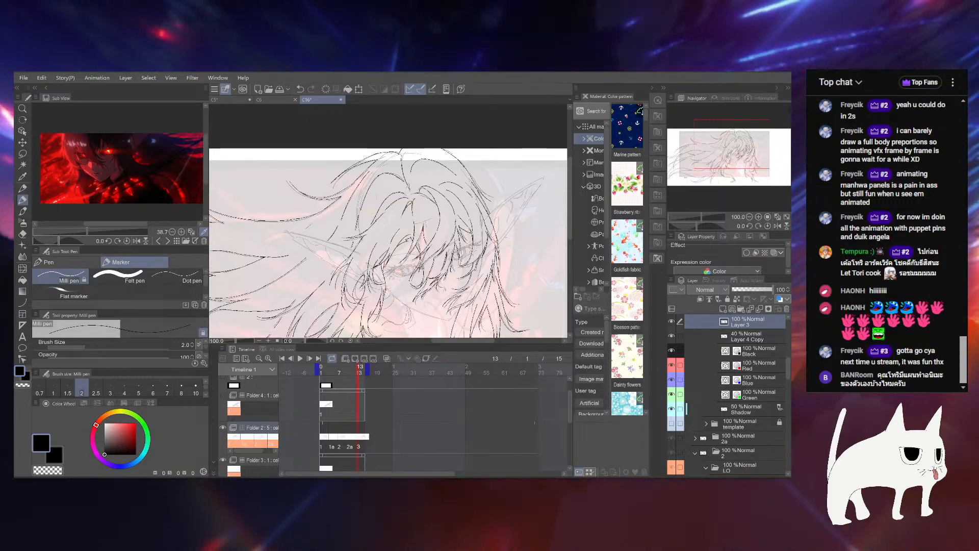
left_click_drag(388, 224, 386, 245)
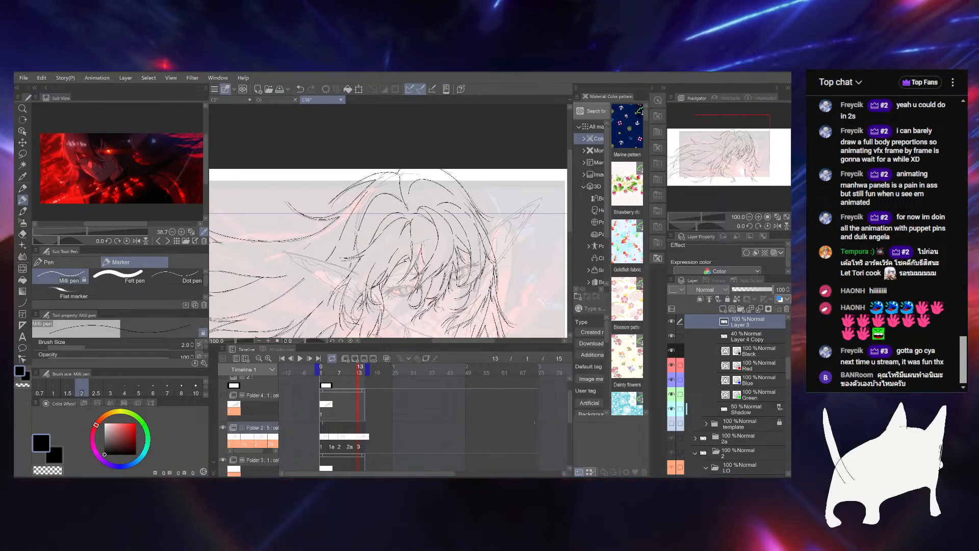
left_click_drag(497, 267, 487, 221)
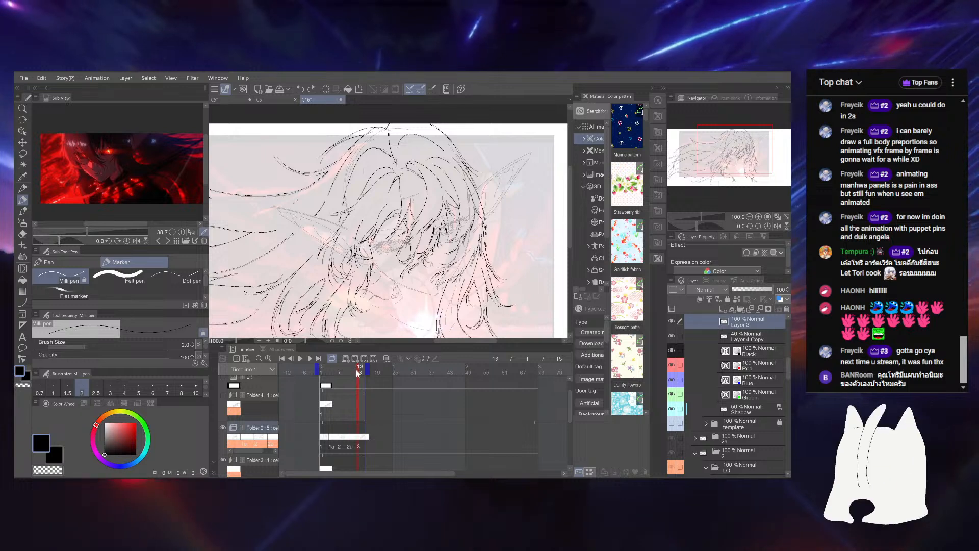
left_click(339, 372)
left_click_drag(387, 204, 388, 265)
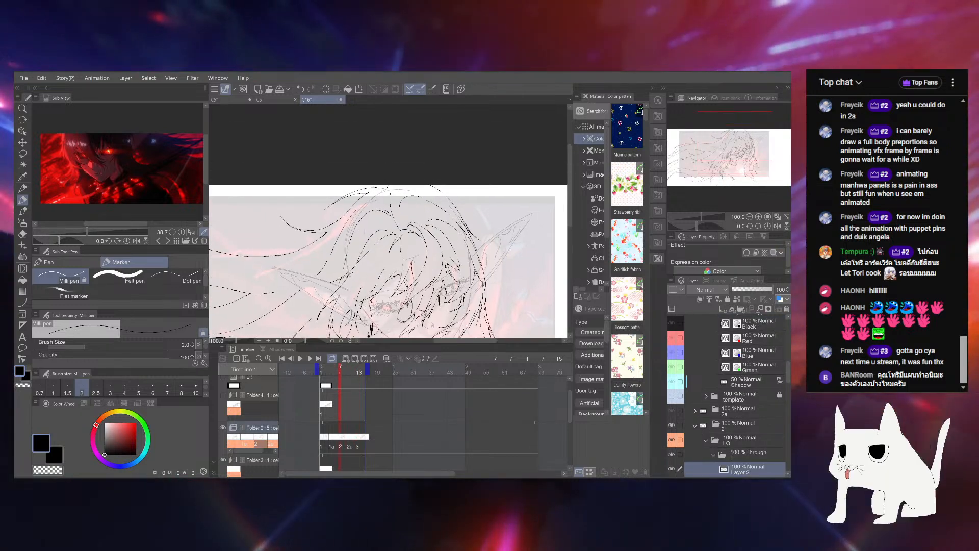
key("ctrl+z")
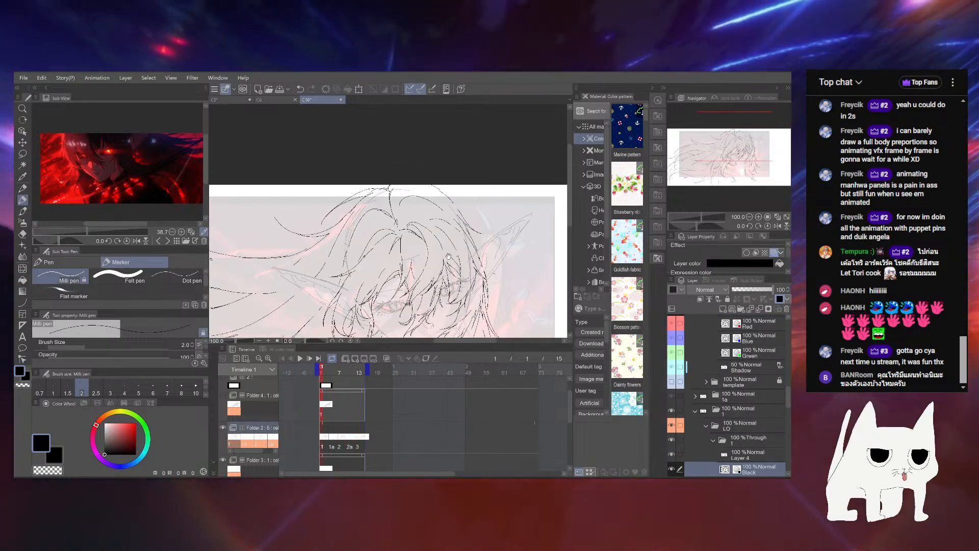
left_click_drag(448, 256, 448, 238)
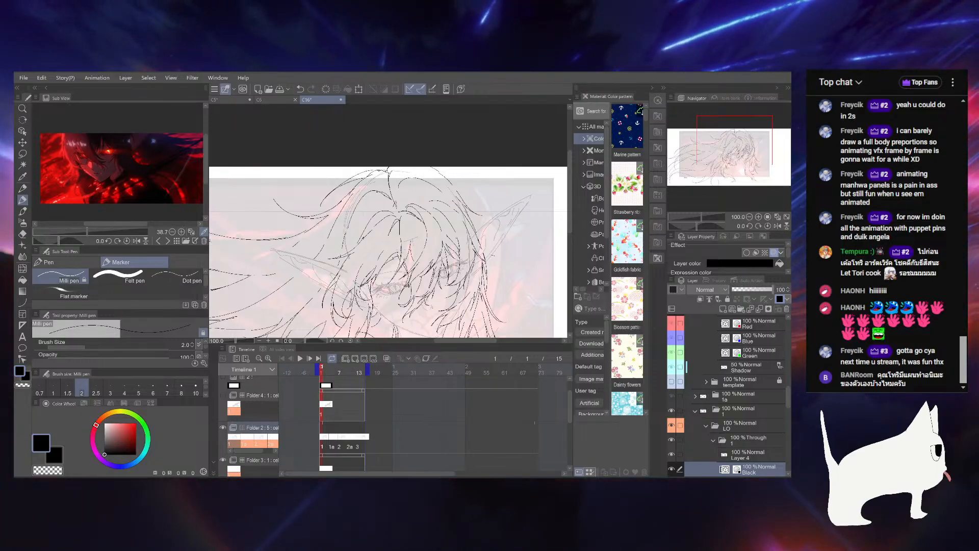
left_click_drag(428, 269, 428, 236)
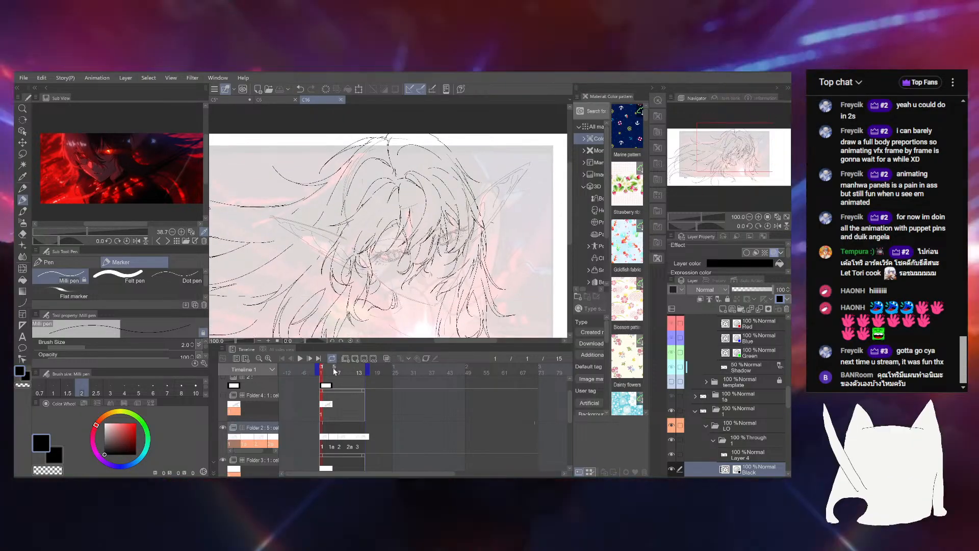
Go to cel 1a in Folder 2 and turn on onion skin for the neighbouring drawings
left_click(336, 369)
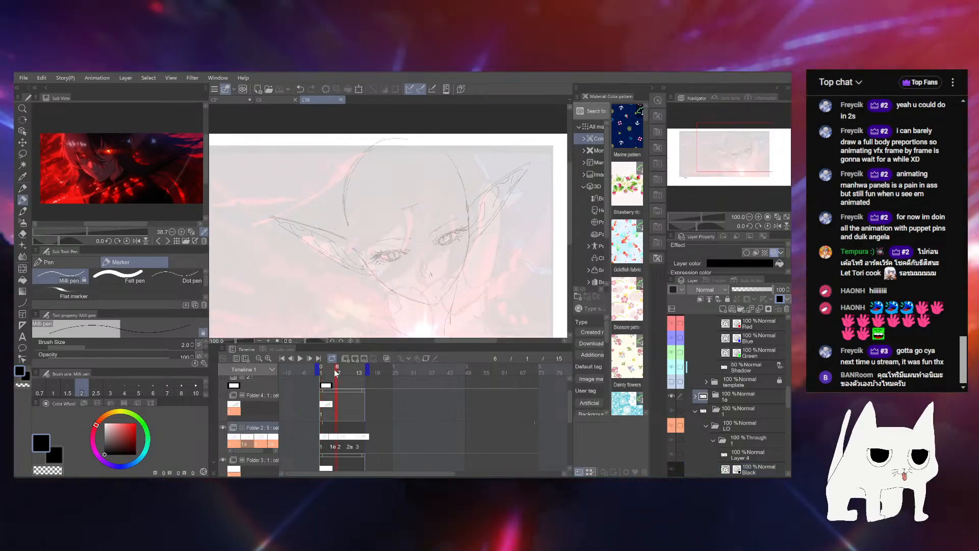
left_click(386, 359)
scroll(411, 242, "up", 1)
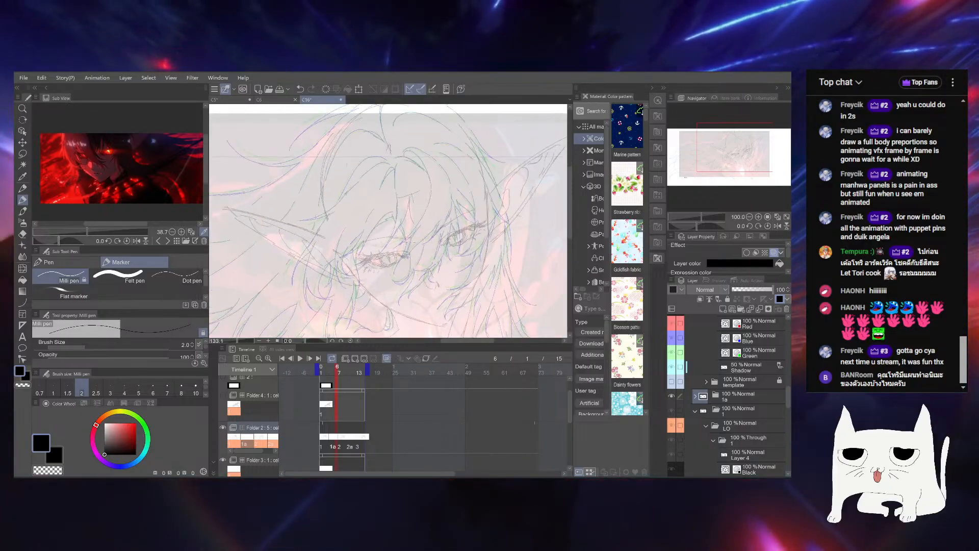
Play the animation with the whole head in view, then stop on cel 1a at frame 5
scroll(412, 242, "down", 3)
left_click(300, 359)
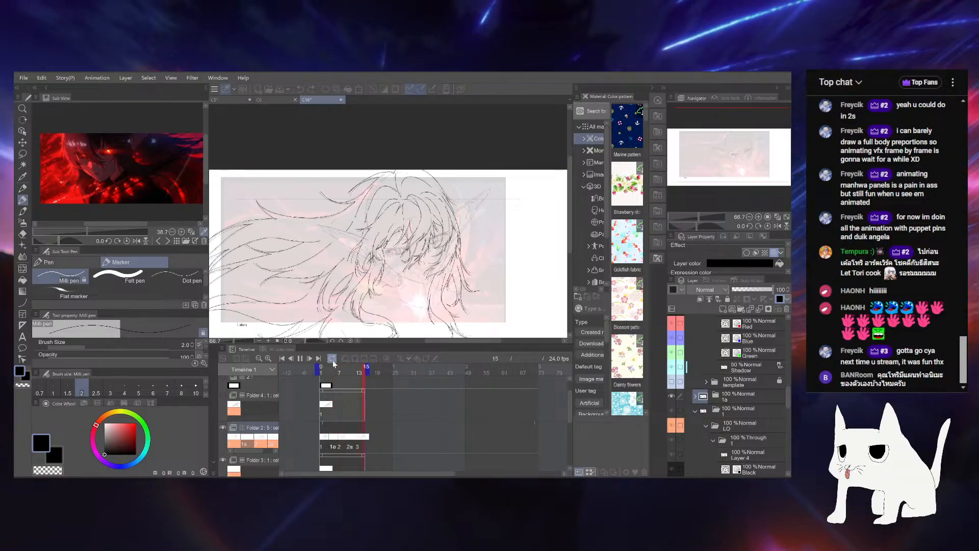
left_click(336, 373)
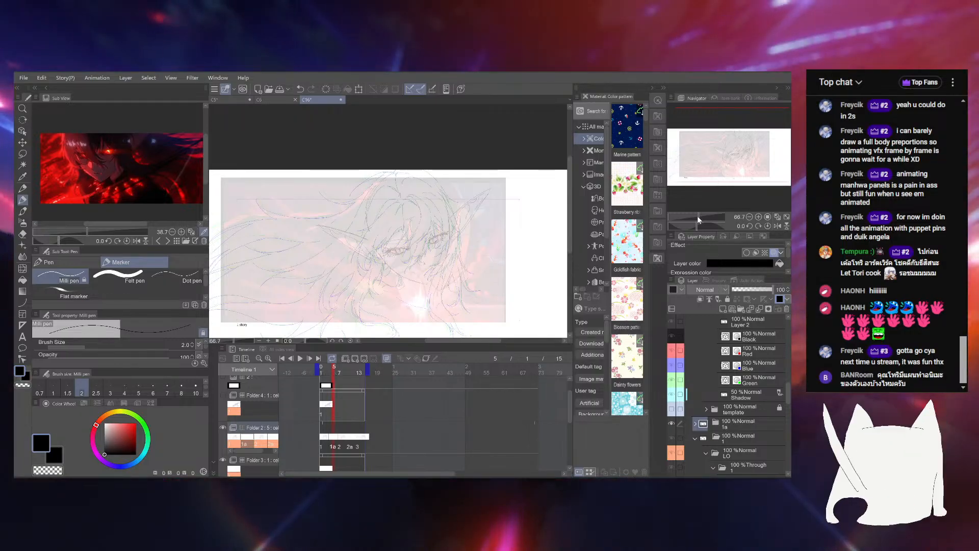
Draw the tapering central fringe strand on cel 1a between the onion-skin lines, redoing its edge stroke
left_click_drag(696, 216, 703, 216)
left_click_drag(732, 146, 733, 149)
left_click_drag(697, 226, 722, 226)
left_click_drag(428, 222, 429, 261)
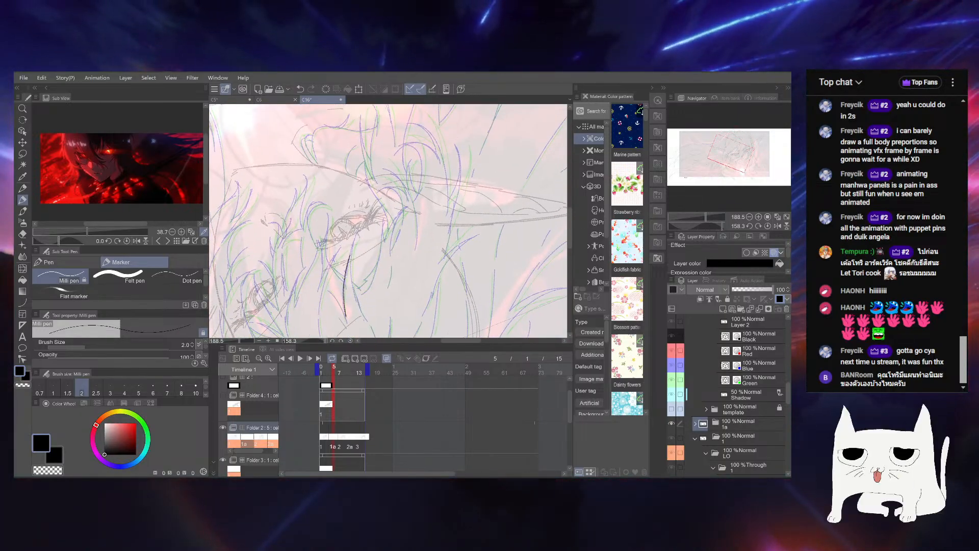
left_click_drag(354, 248, 346, 322)
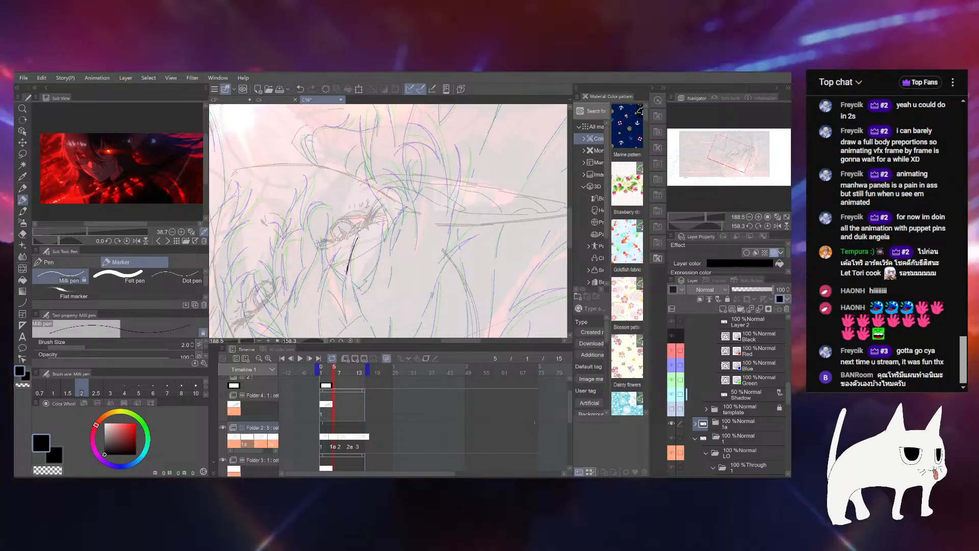
key("ctrl+z")
left_click_drag(358, 237, 347, 325)
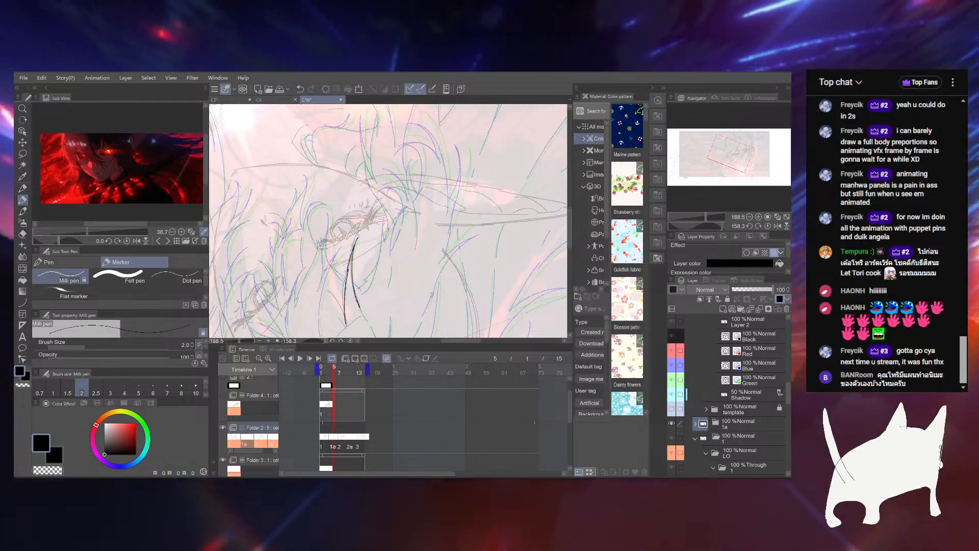
left_click_drag(355, 239, 365, 321)
With the view upright, draw the neighbouring fringe strand above the eye on cel 1a, redoing its inner line
left_click(768, 226)
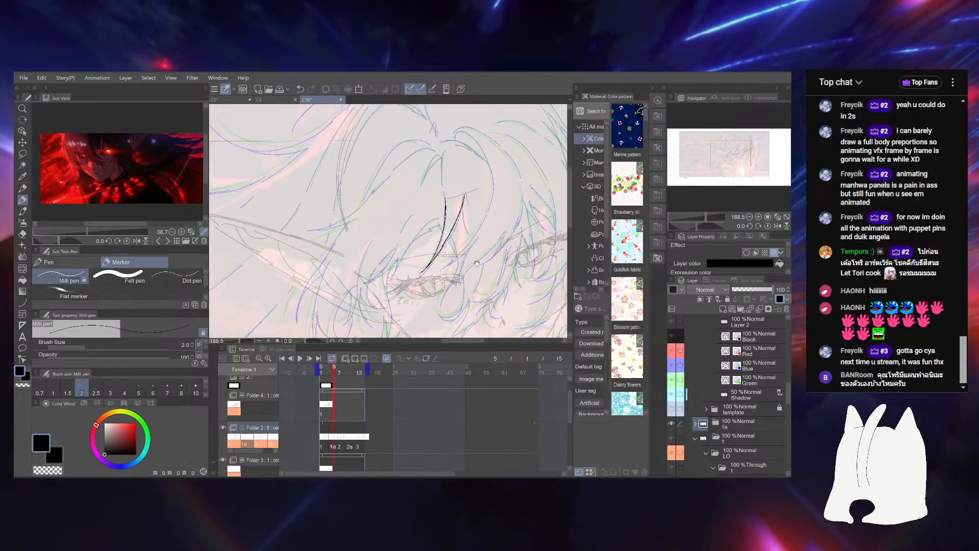
left_click_drag(475, 262, 483, 248)
left_click_drag(406, 247, 397, 265)
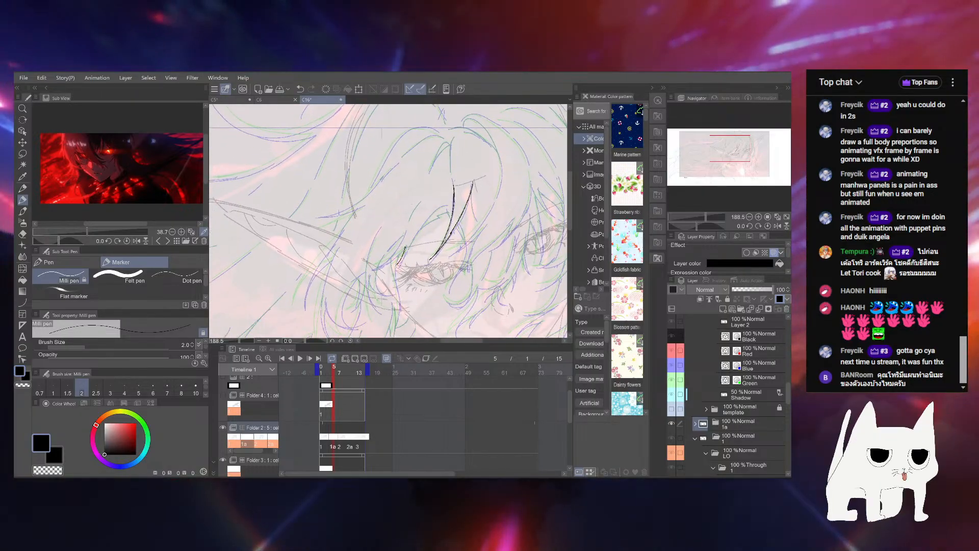
left_click_drag(445, 207, 406, 254)
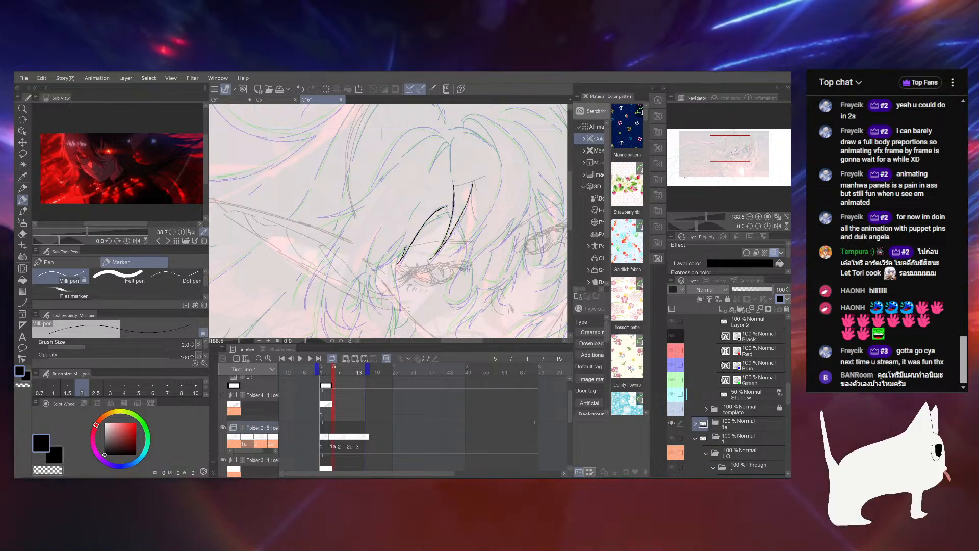
left_click_drag(443, 216, 420, 234)
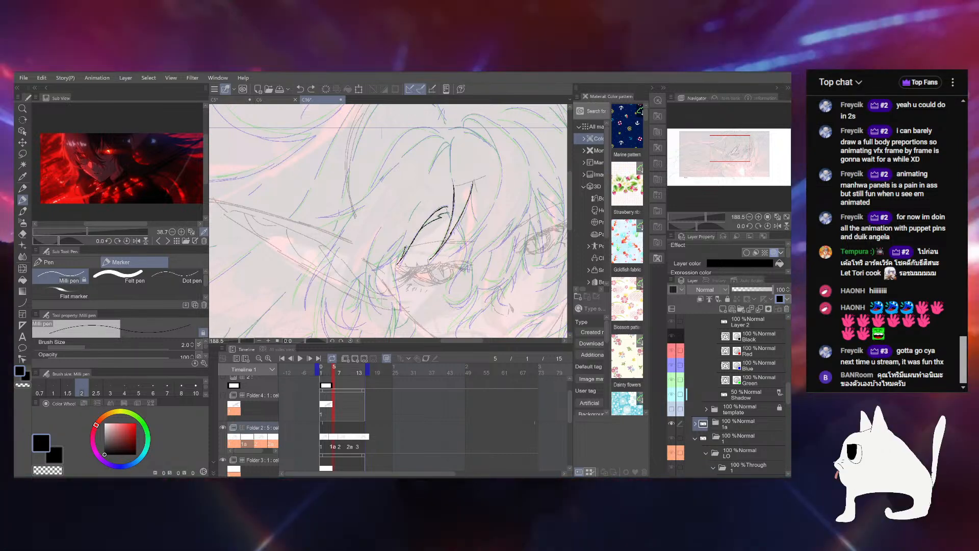
key("ctrl+z")
mouse_move(434, 219)
left_mouse_down()
mouse_move(422, 272)
mouse_move(434, 290)
mouse_move(428, 246)
left_mouse_up()
Draw the long curved fringe strand that tapers down between the eyes on cel 1a, following the onion-skin lines
left_click_drag(697, 226, 719, 225)
mouse_move(357, 214)
left_mouse_down()
mouse_move(391, 265)
mouse_move(356, 289)
mouse_move(350, 220)
left_mouse_up()
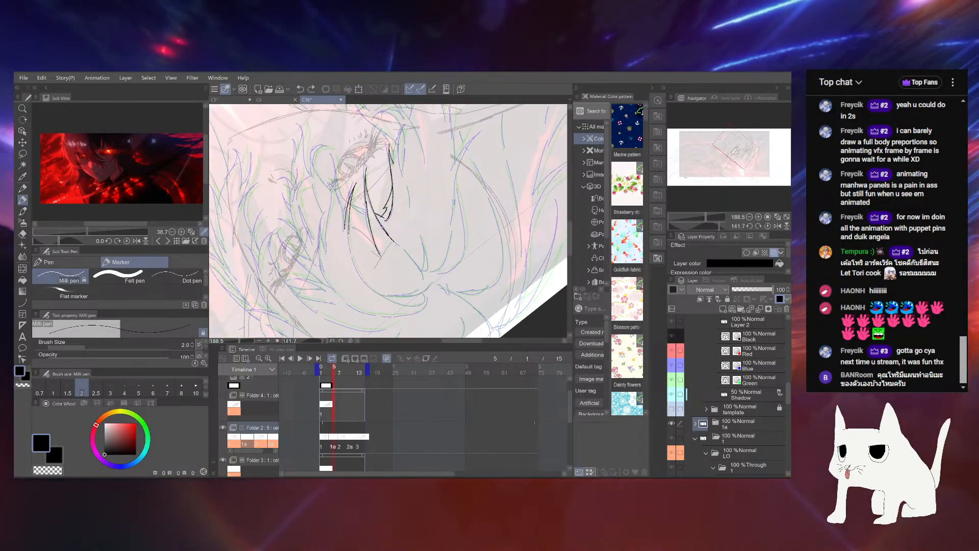
left_click_drag(348, 152, 360, 223)
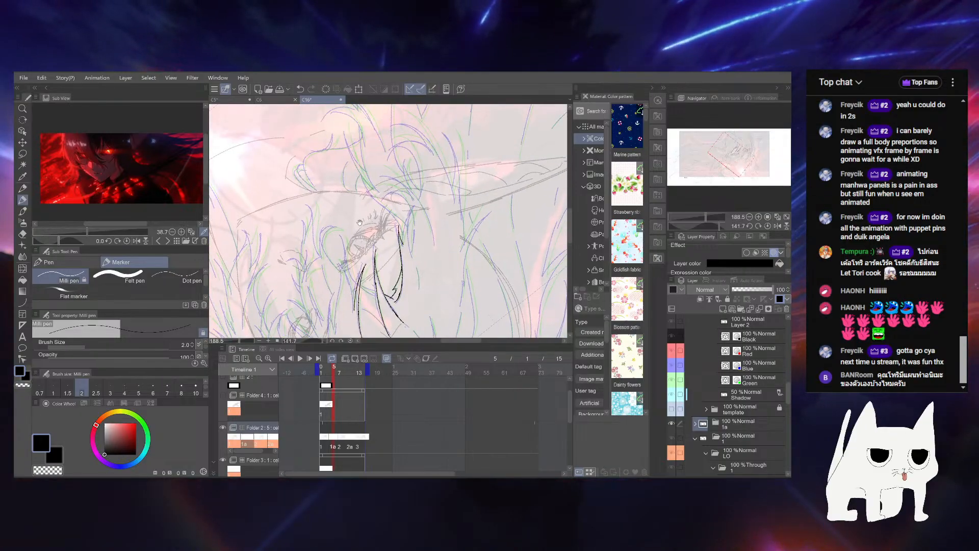
left_click_drag(720, 226, 695, 222)
mouse_move(490, 188)
left_mouse_down()
mouse_move(450, 262)
mouse_move(444, 247)
mouse_move(410, 232)
mouse_move(406, 268)
left_mouse_up()
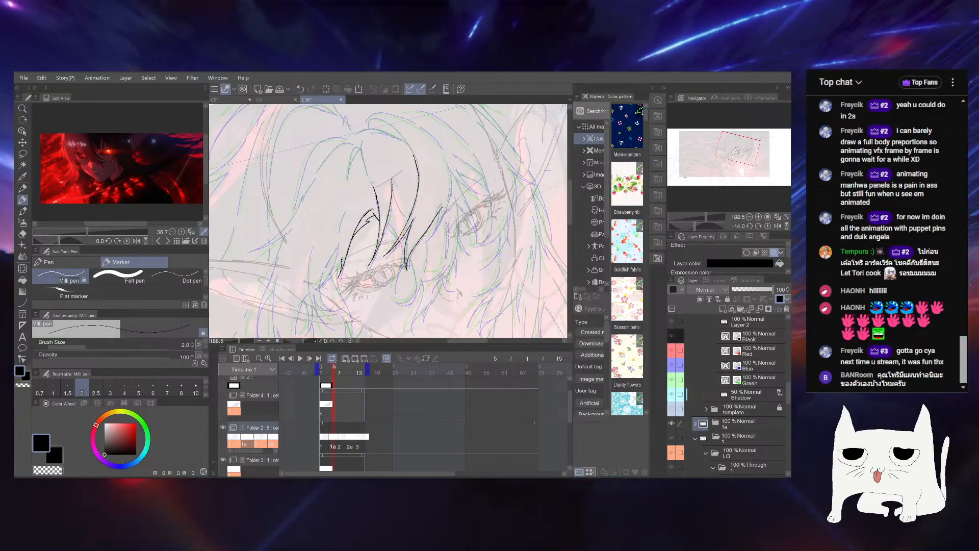
Draw the outer edge of the fringe strand next to the second eye on cel 1a, redoing its stroke and extending it upward
left_click_drag(435, 216, 414, 247)
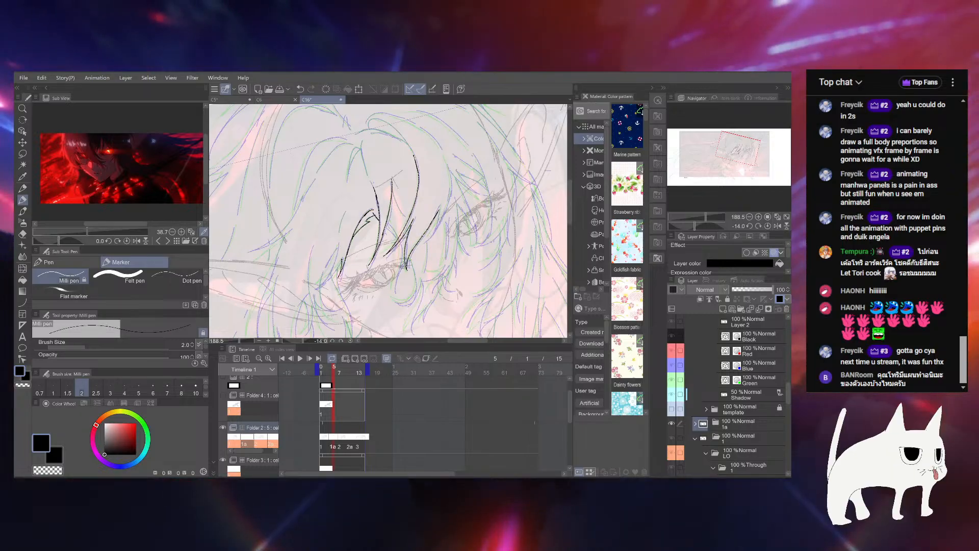
key("ctrl+z")
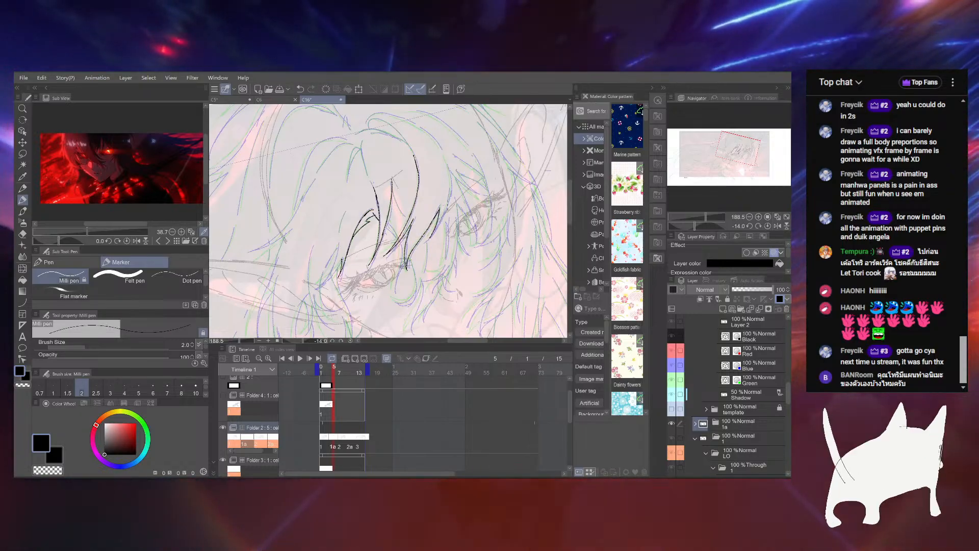
mouse_move(408, 204)
left_mouse_down()
mouse_move(390, 240)
mouse_move(420, 285)
left_mouse_up()
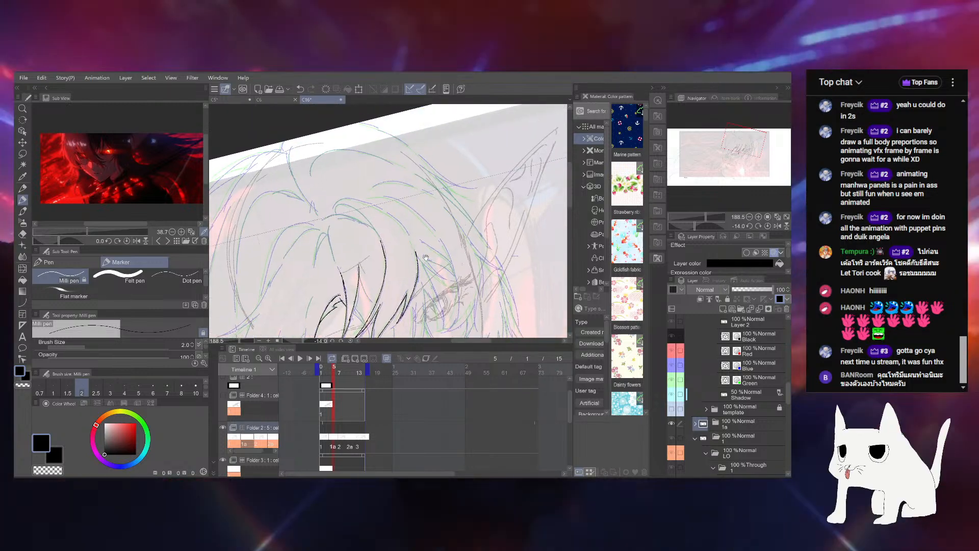
left_click_drag(390, 214, 387, 238)
left_click_drag(693, 223, 698, 224)
left_click_drag(387, 220, 401, 257)
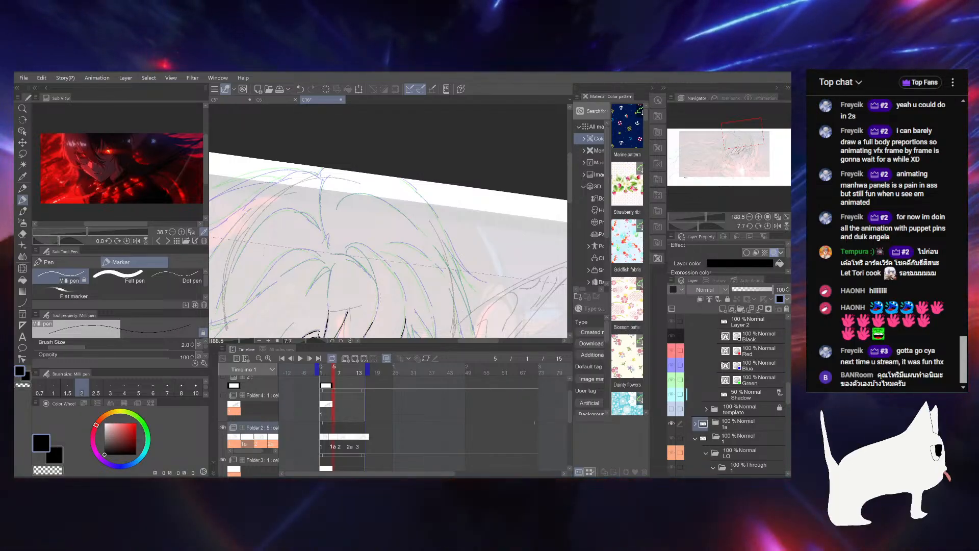
left_click_drag(382, 259, 391, 256)
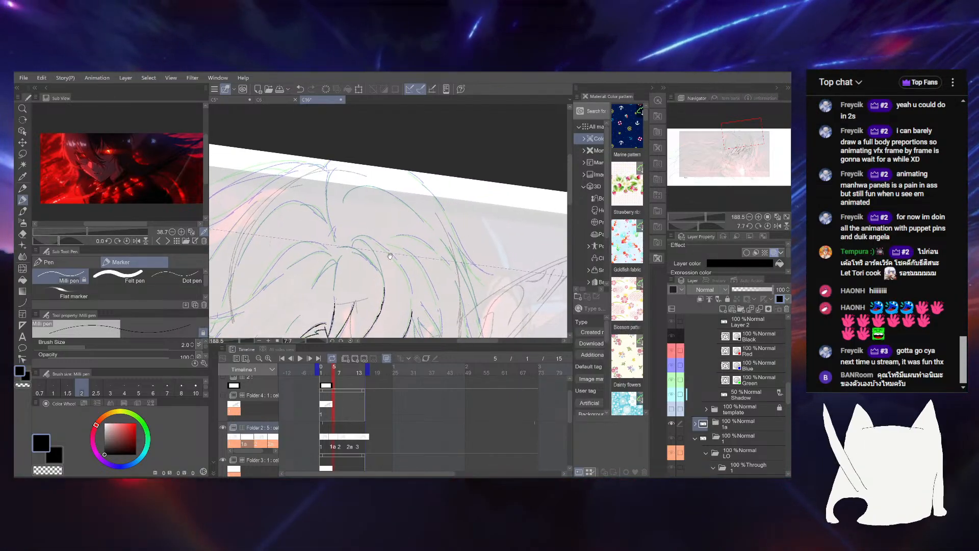
In the LO folder of cel 1a, duplicate the Black line layer
left_click(695, 423)
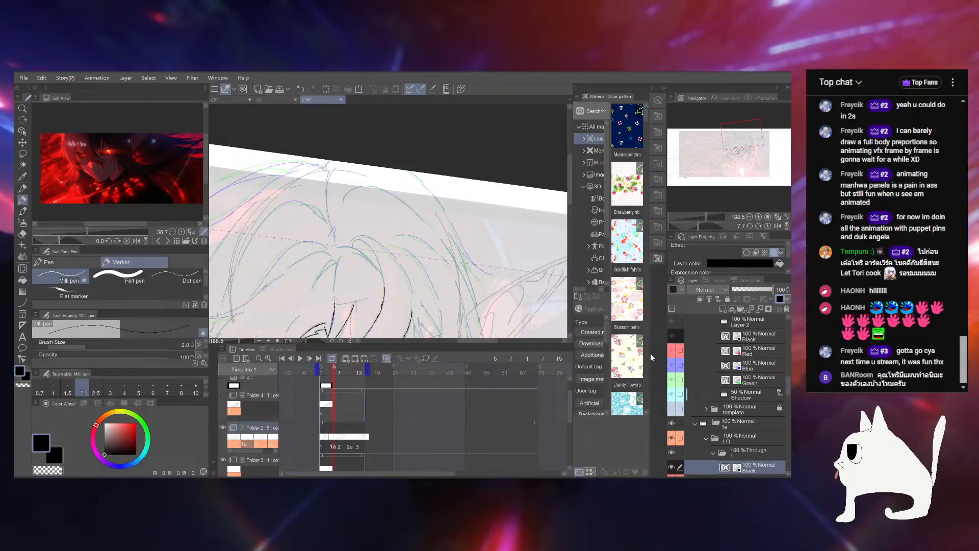
left_click_drag(391, 256, 392, 145)
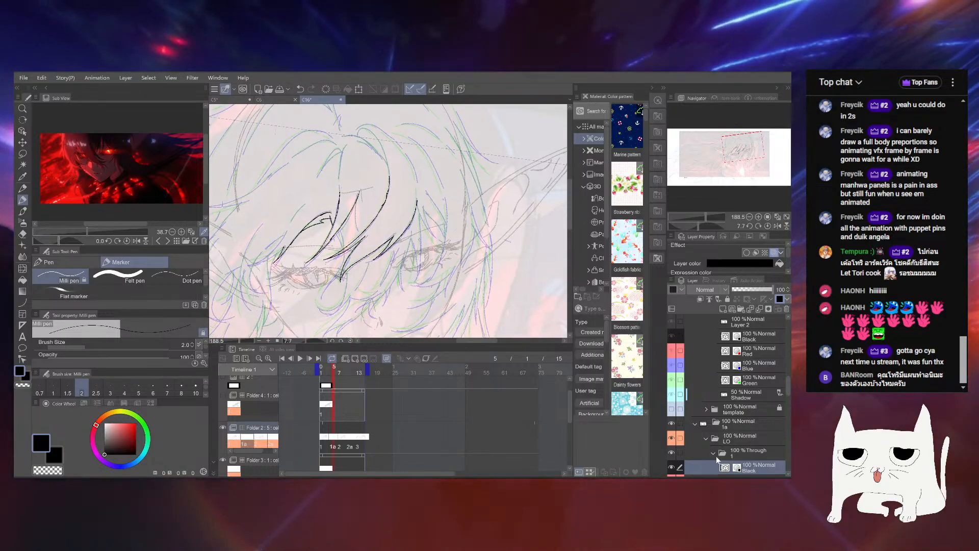
scroll(716, 456, "down", 2)
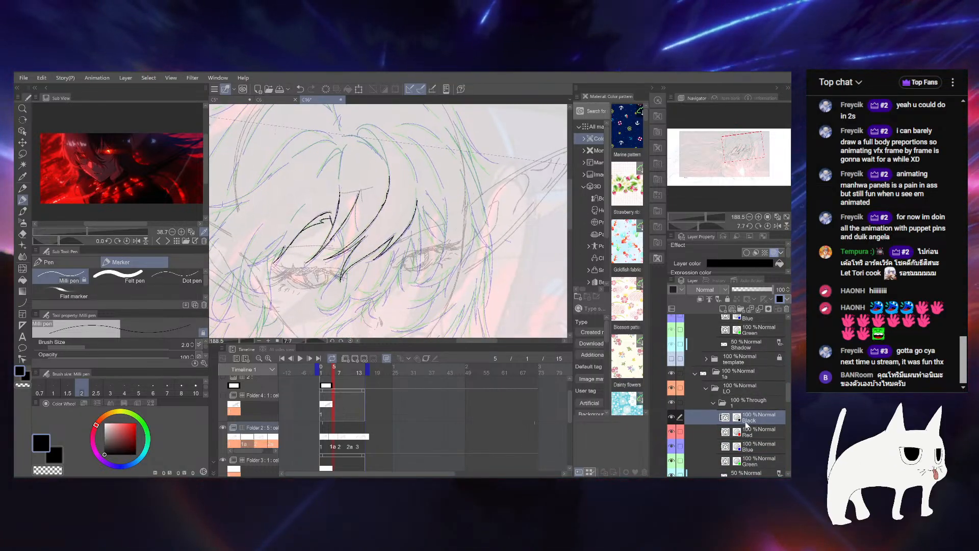
left_click(754, 434)
left_click_drag(699, 218, 704, 218)
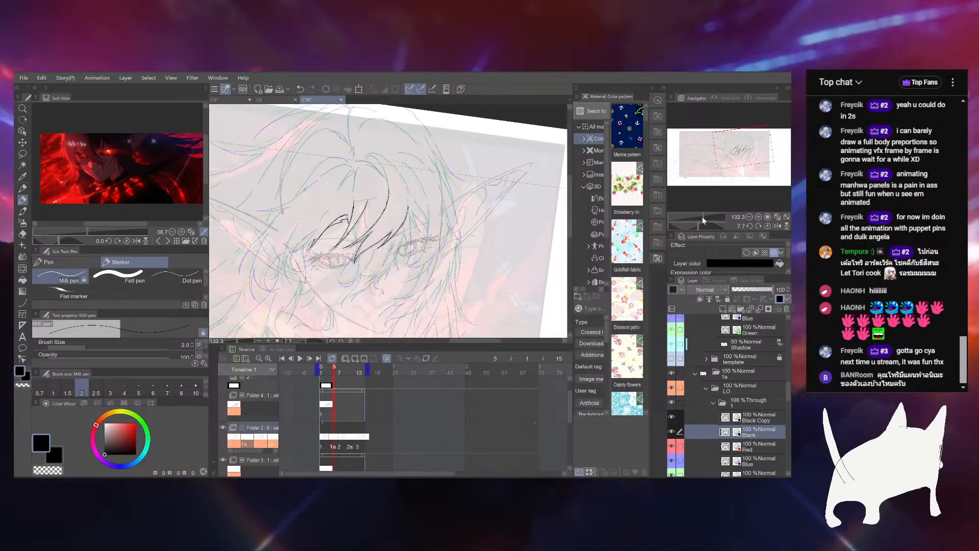
Place the Black Copy layer below the Black layer in cel 1a and rasterize it
left_click(23, 234)
left_click(153, 348)
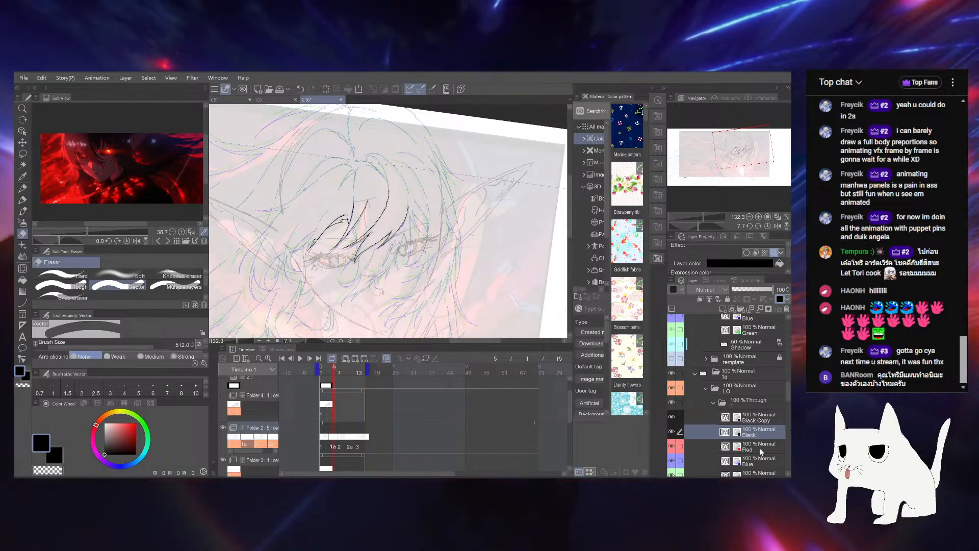
left_click_drag(751, 422, 750, 414)
left_click(751, 433)
right_click(750, 433)
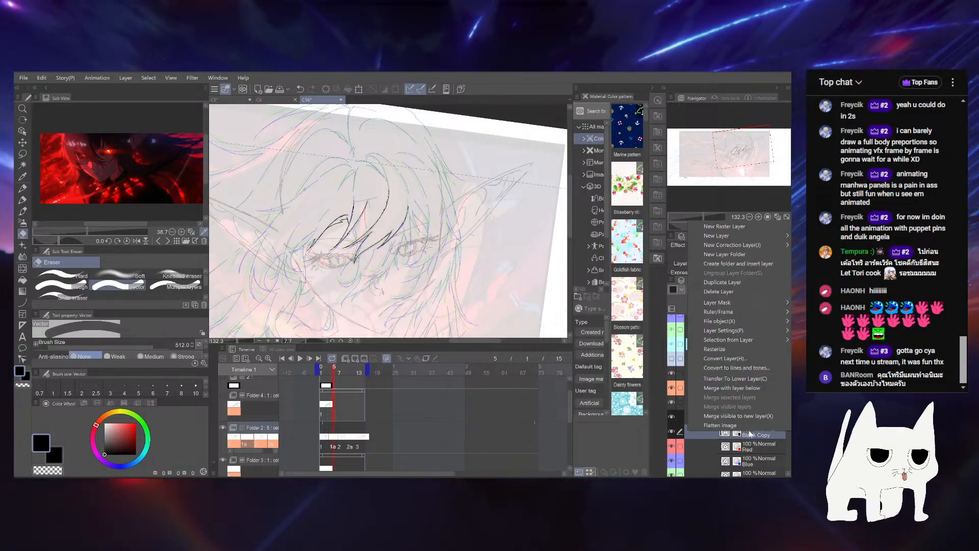
left_click(733, 352)
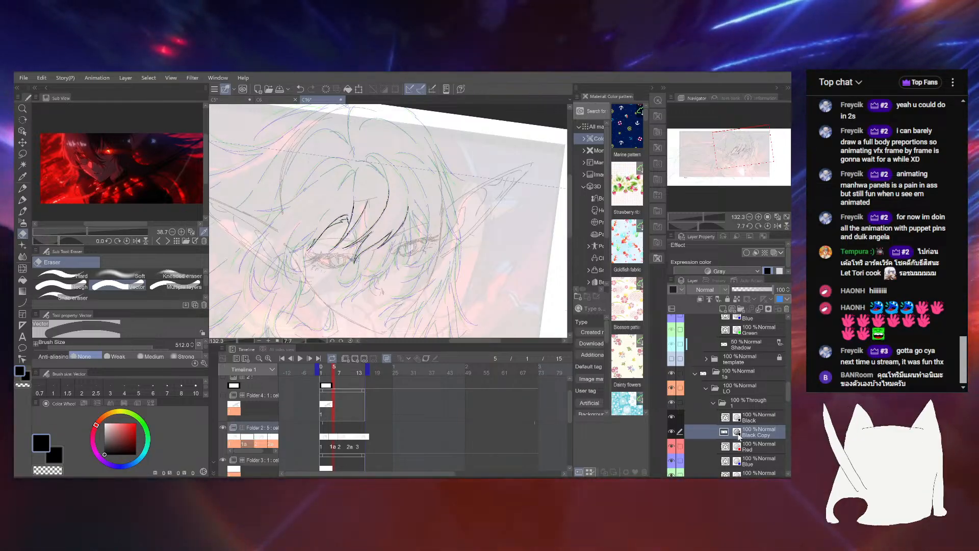
With the Milli pen, draw the fringe strand's long line down from the hair parting on the Black Copy layer
left_click(23, 200)
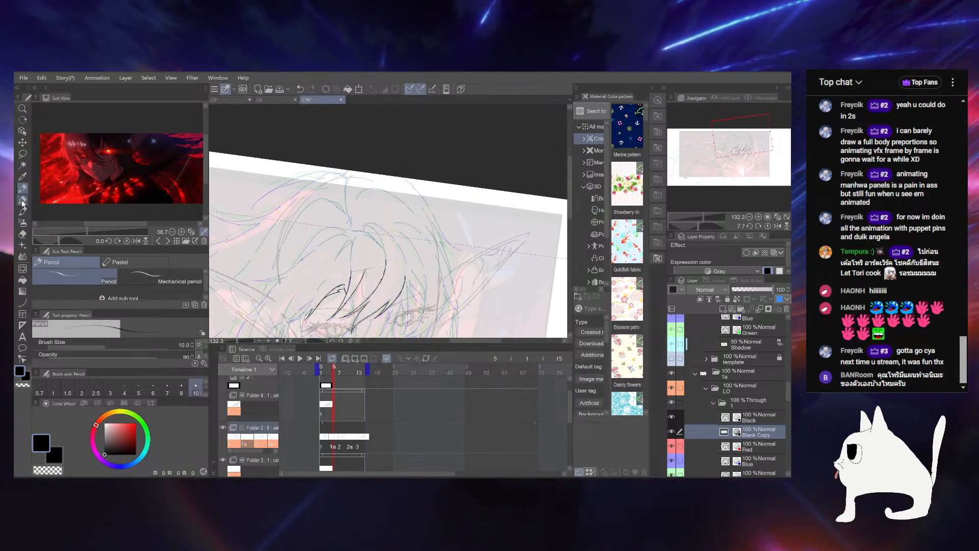
left_click(22, 201)
mouse_move(358, 266)
left_mouse_down()
mouse_move(353, 292)
mouse_move(384, 248)
left_mouse_up()
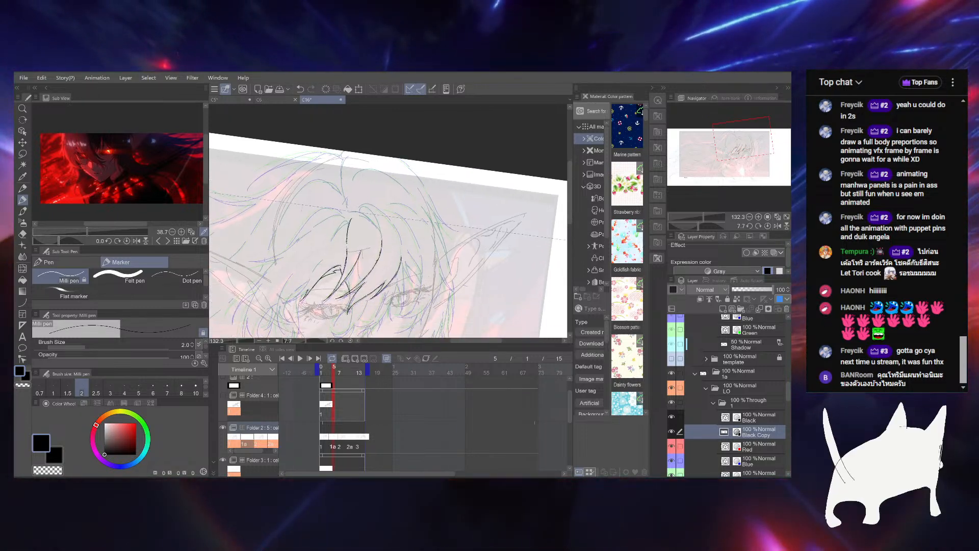
left_click_drag(377, 255, 395, 235)
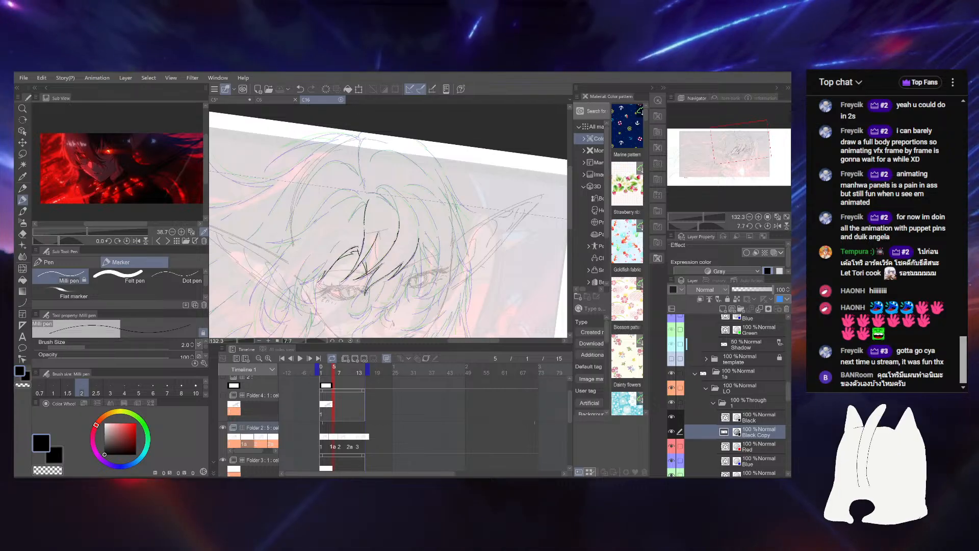
left_click_drag(705, 217, 708, 217)
left_click_drag(375, 265, 428, 200)
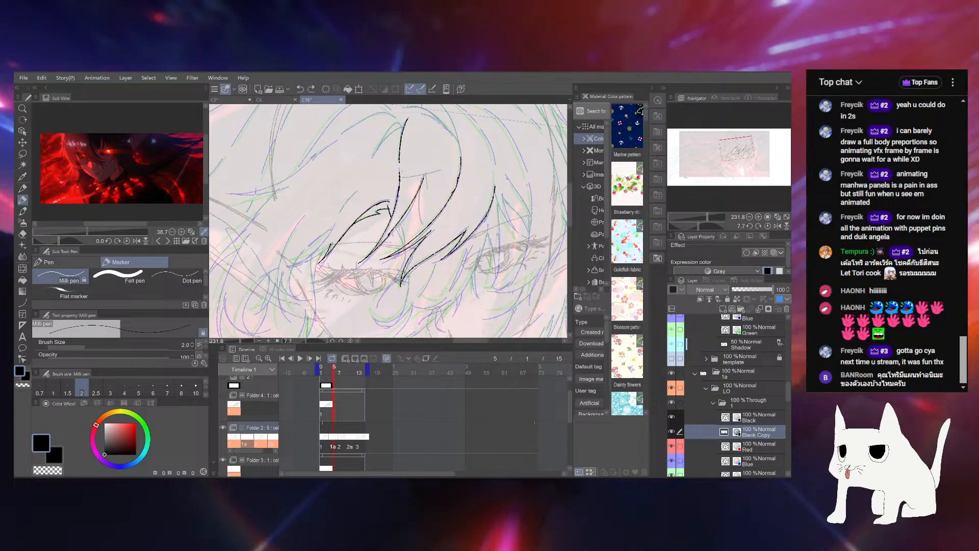
Draw the looped strand and its tapering tips over the nose bridge on cel 1a, saving the file and undoing a stray stroke
left_click_drag(393, 245, 393, 217)
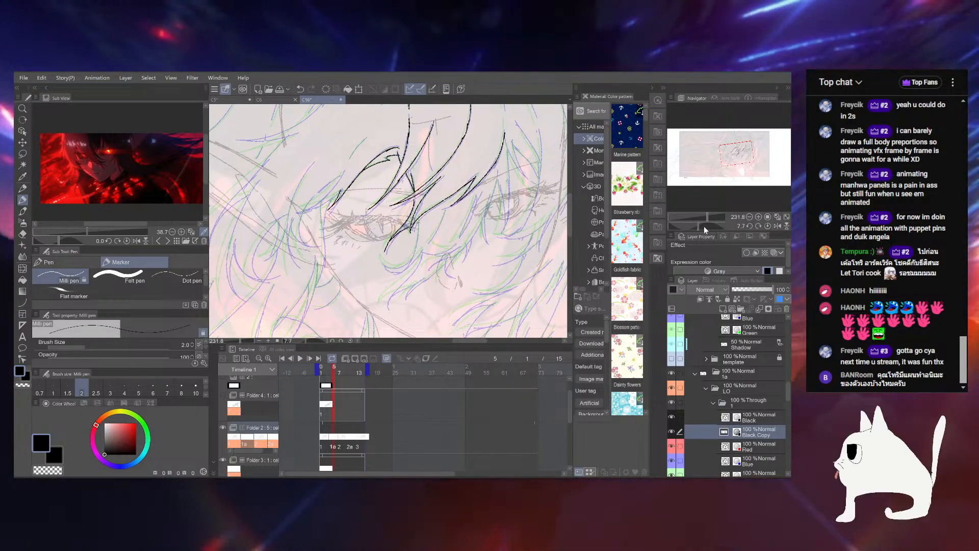
left_click_drag(331, 194, 430, 280)
key("ctrl+s")
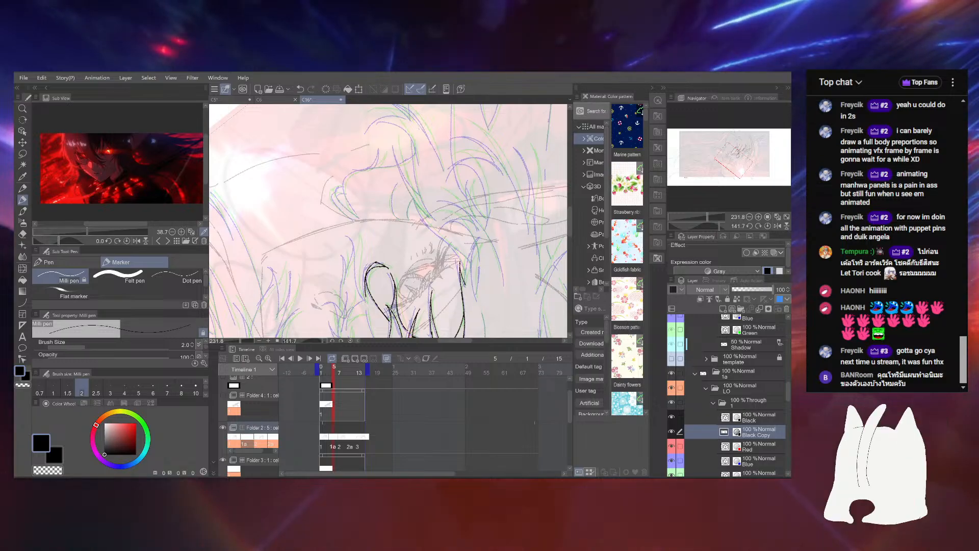
key("ctrl+z")
mouse_move(433, 265)
left_mouse_down()
mouse_move(440, 245)
mouse_move(413, 150)
mouse_move(329, 176)
left_mouse_up()
mouse_move(403, 197)
left_mouse_down()
mouse_move(389, 260)
mouse_move(400, 295)
left_mouse_up()
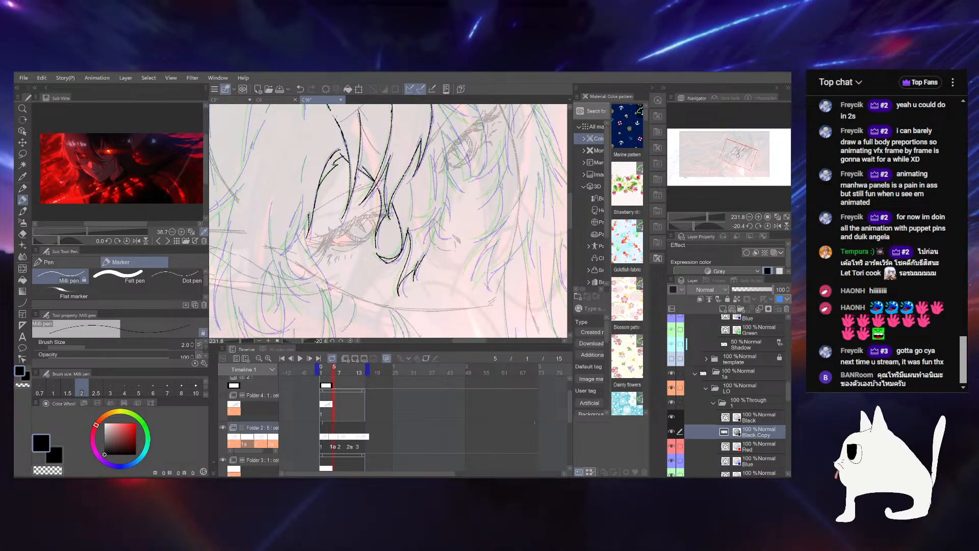
Add the small pointed tips beside the looped strand on cel 1a, comparing with neighbouring frames, and save the file
left_click_drag(418, 220, 406, 229)
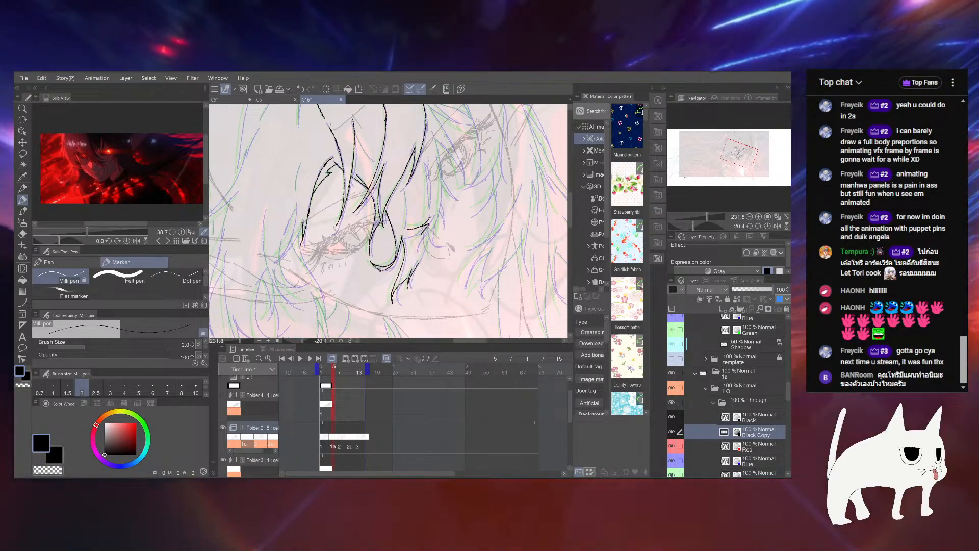
left_click_drag(448, 205, 428, 246)
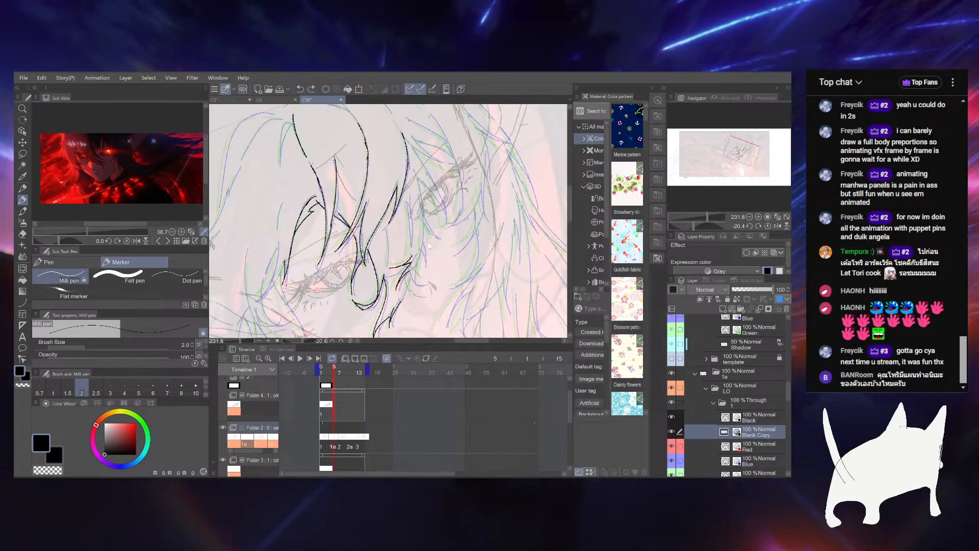
left_click_drag(353, 367, 334, 373)
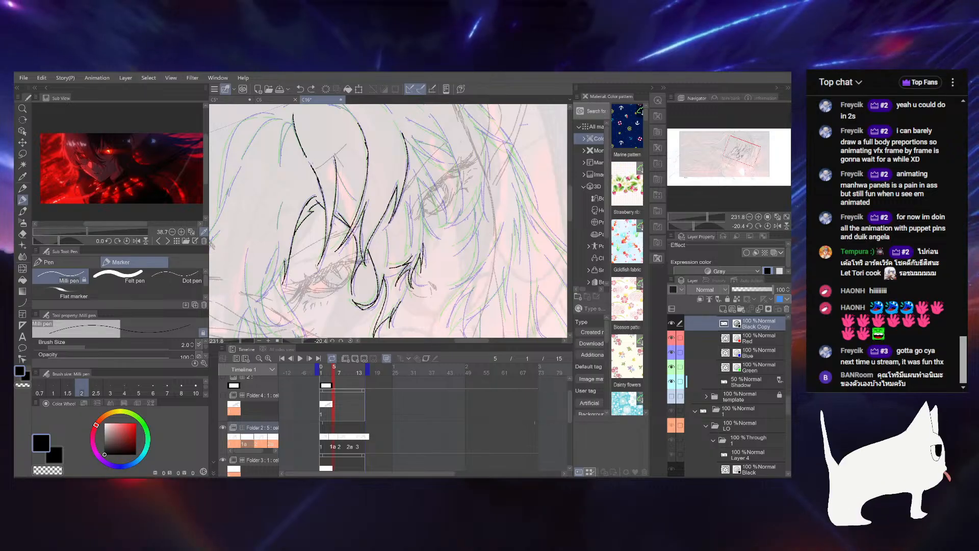
left_click_drag(388, 245, 388, 205)
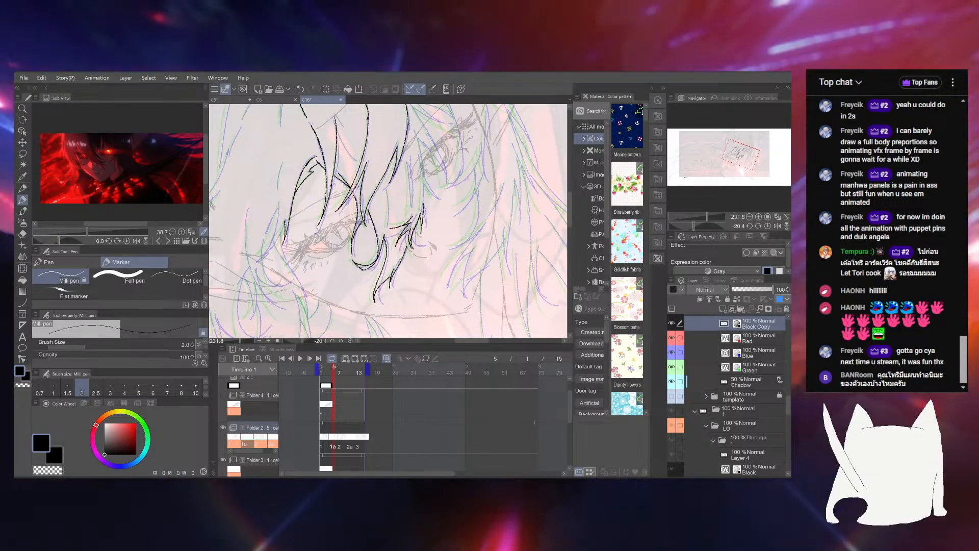
key("ctrl+s")
Draw the next fringe strand down along the inner side of the second eye on cel 1a, undoing the first stroke
left_click(700, 217)
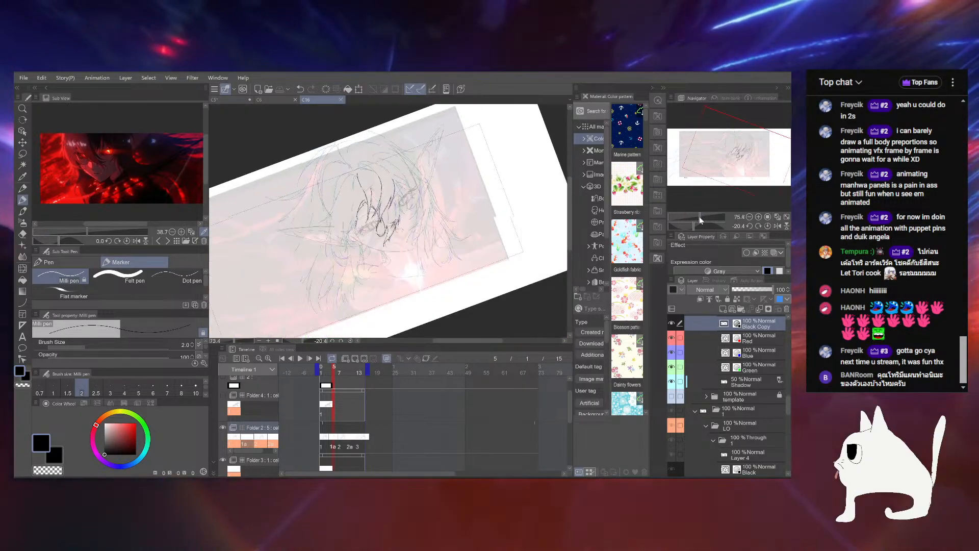
left_click_drag(700, 217, 704, 215)
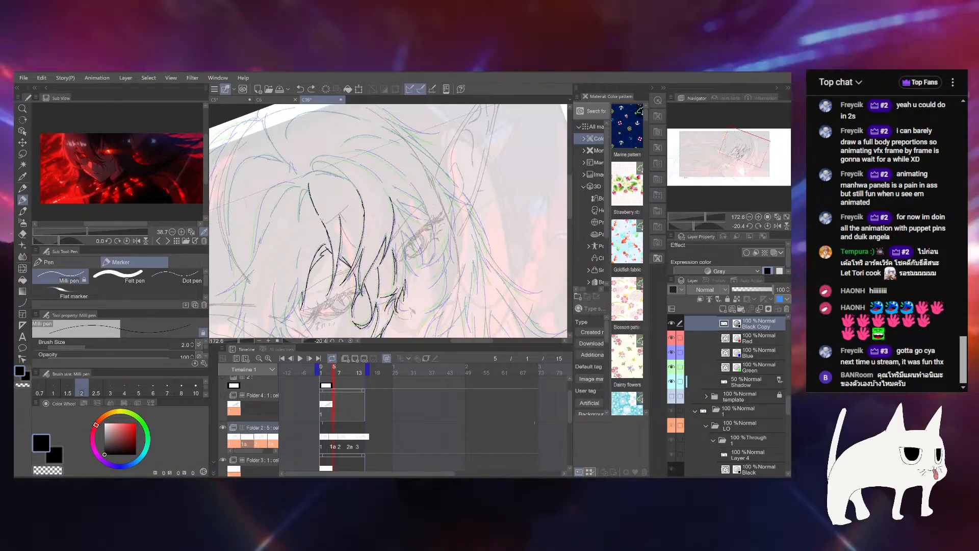
left_click_drag(388, 219, 385, 228)
key("ctrl+z")
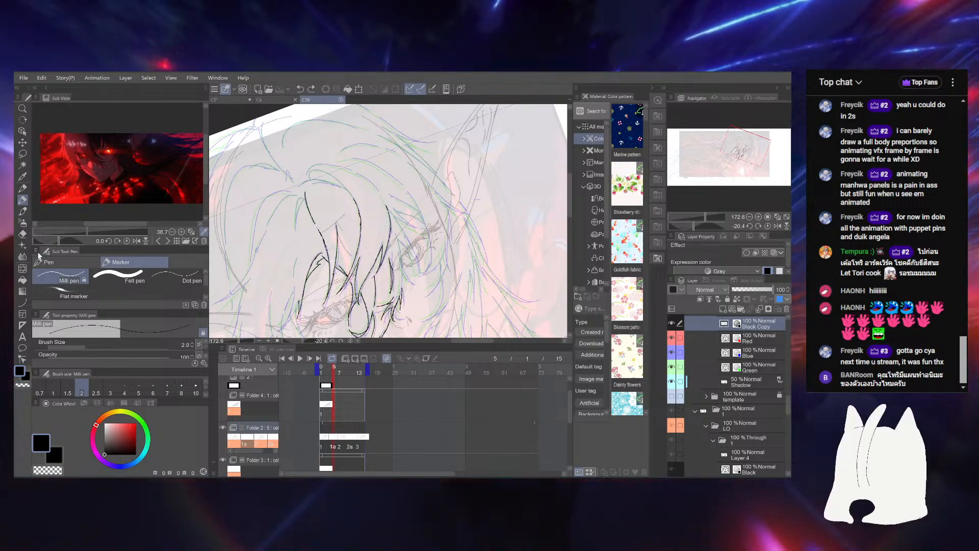
key("e")
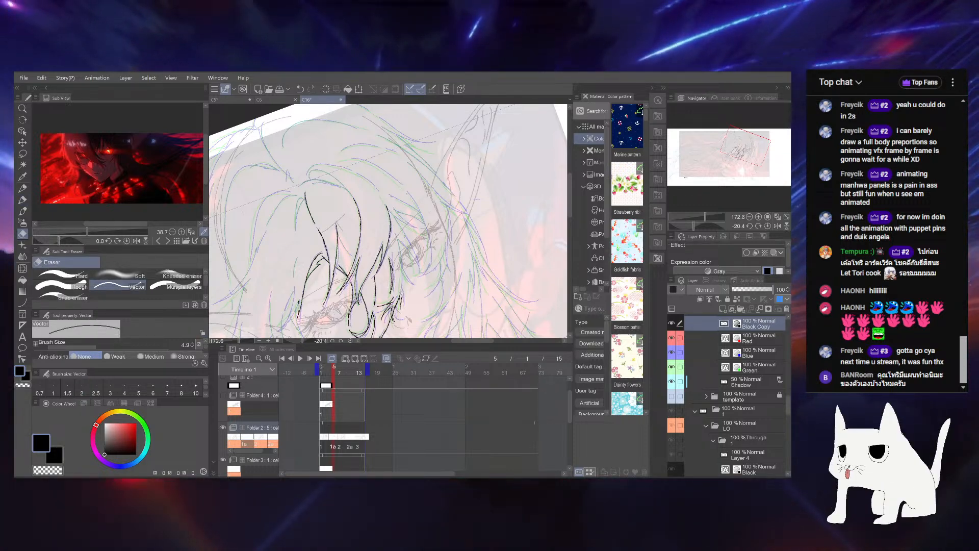
key("p")
left_click(24, 202)
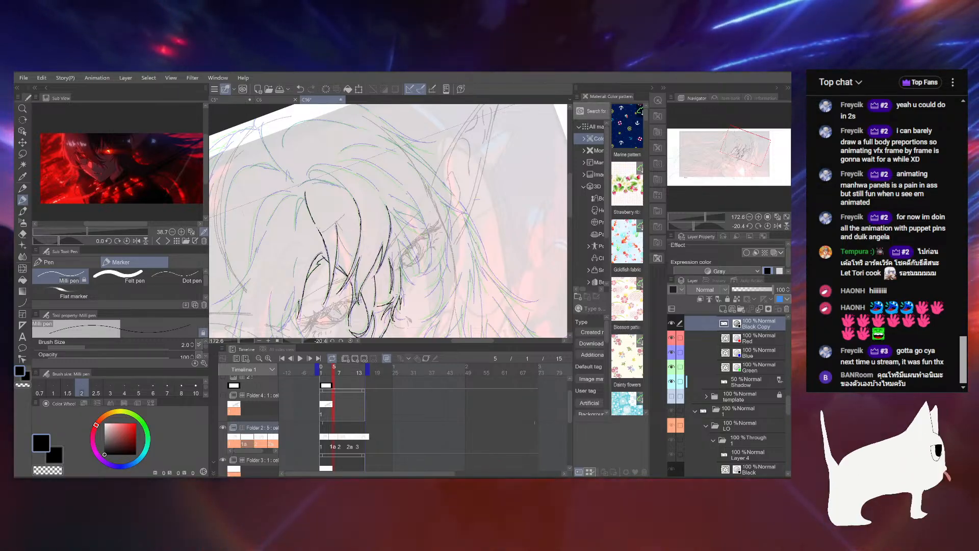
left_click_drag(402, 252, 391, 262)
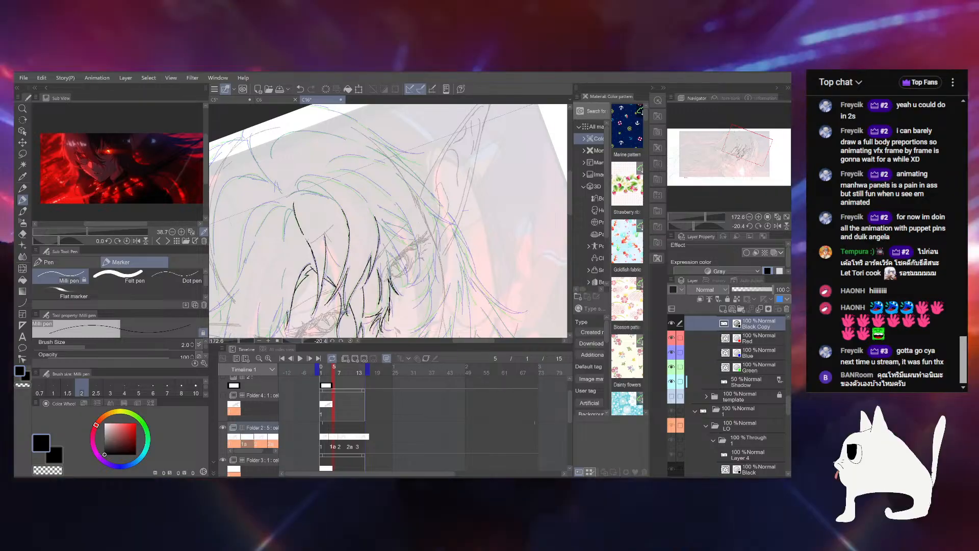
left_click_drag(386, 251, 390, 279)
left_click_drag(435, 250, 434, 214)
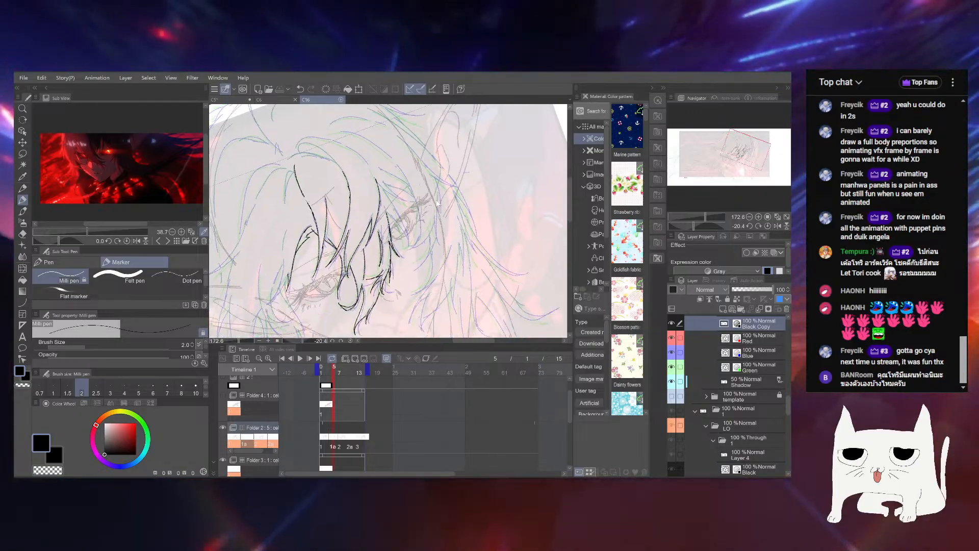
Draw the pointed fringe tips falling across the second eye on cel 1a and save the file
left_click_drag(717, 226, 704, 225)
left_click_drag(425, 154, 427, 192)
left_click_drag(701, 226, 703, 226)
left_click_drag(418, 214, 440, 183)
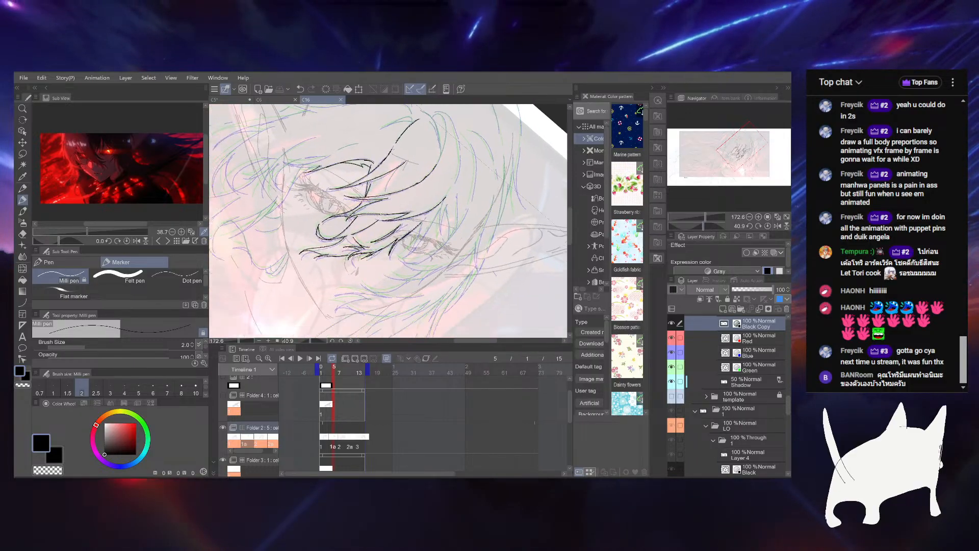
left_click_drag(429, 219, 402, 255)
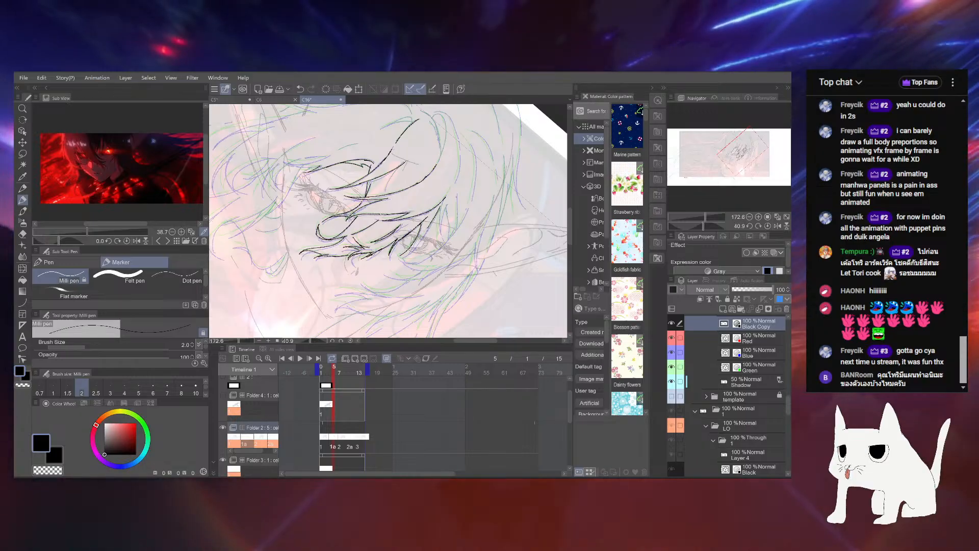
left_click_drag(398, 205, 376, 245)
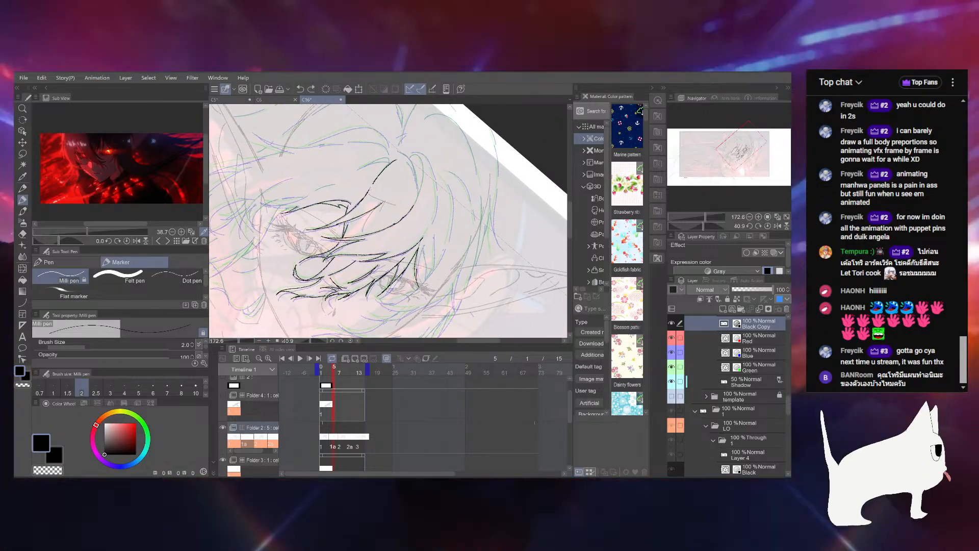
key("ctrl+s")
Play back the animation upright to check the hair movement, stop it, and return to cel 1a
left_click_drag(706, 217, 701, 217)
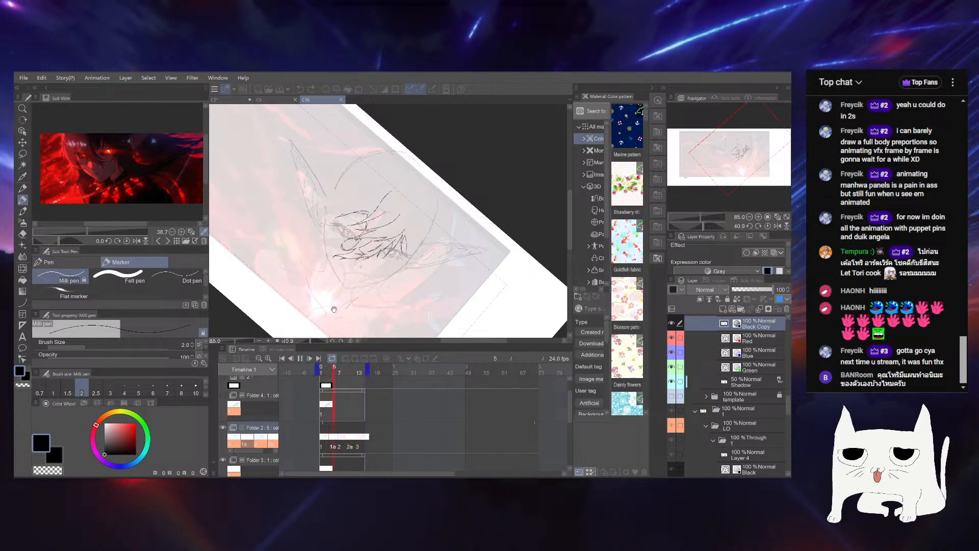
scroll(367, 268, "down", 1)
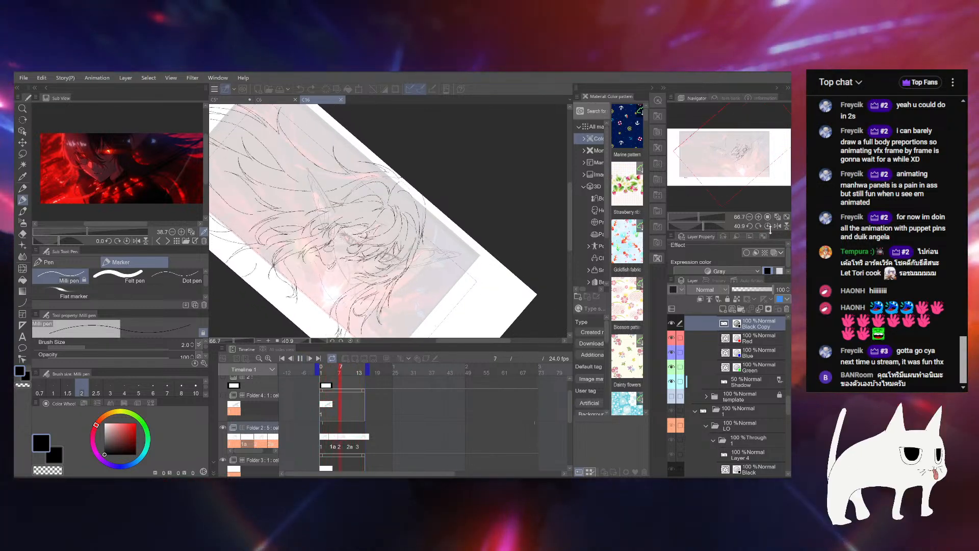
left_click(767, 226)
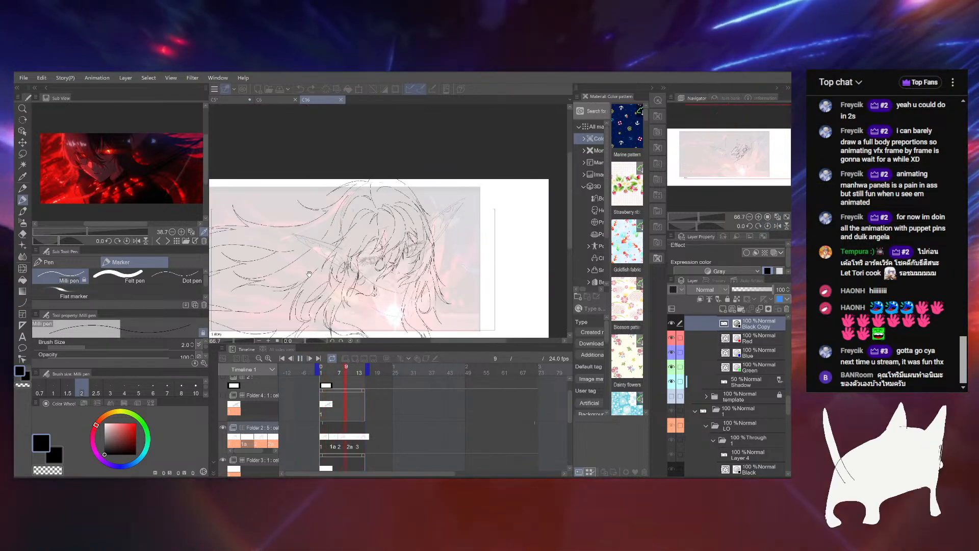
scroll(339, 277, "up", 2)
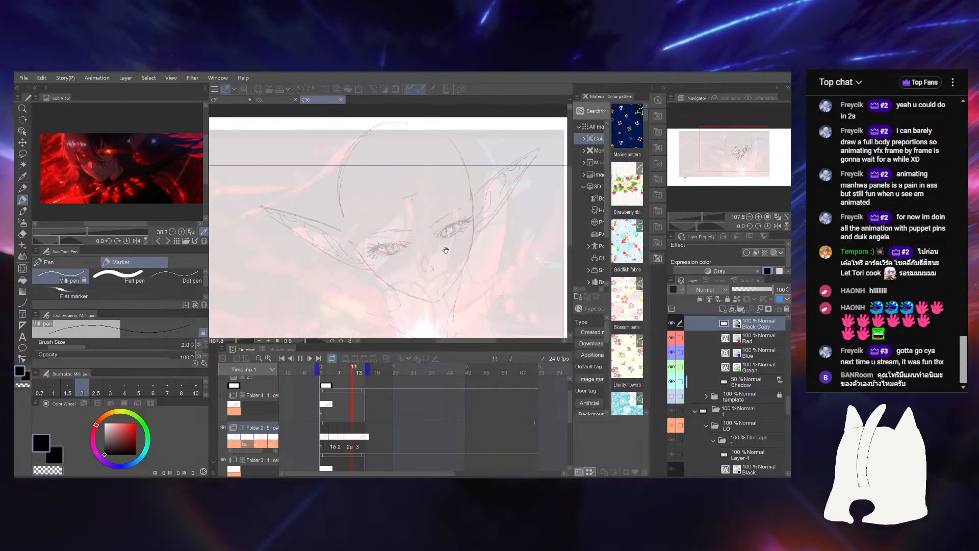
scroll(445, 251, "up", 1)
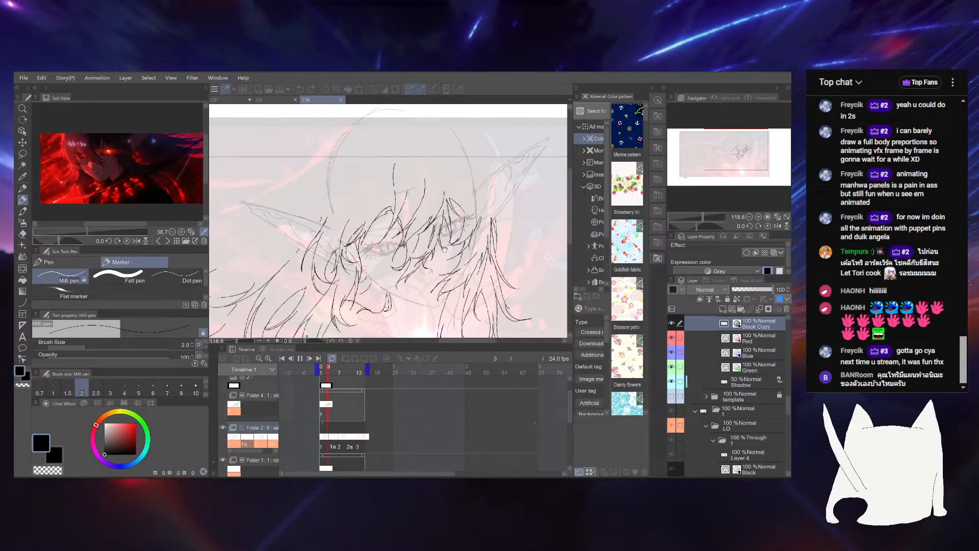
left_click(348, 376)
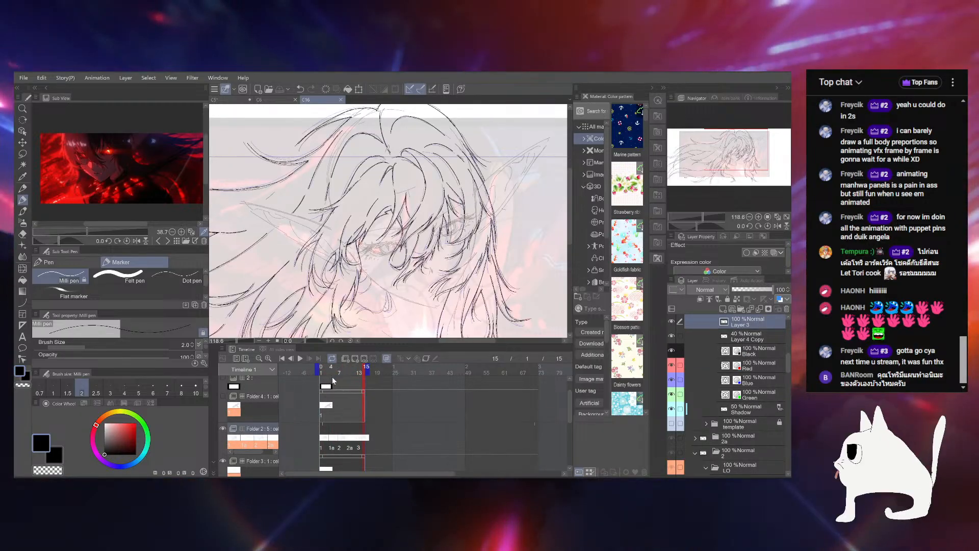
mouse_move(323, 373)
left_mouse_down()
mouse_move(352, 372)
mouse_move(336, 366)
left_mouse_up()
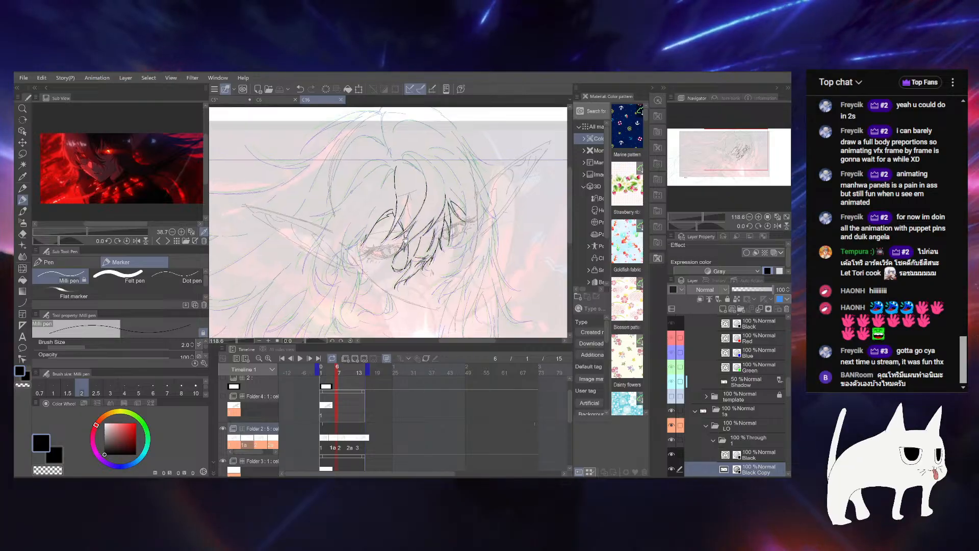
Draw the strands curving down the outer side of the first eye on cel 1a, undoing and redrawing one stroke
mouse_move(380, 239)
left_mouse_down()
mouse_move(399, 271)
mouse_move(364, 309)
left_mouse_up()
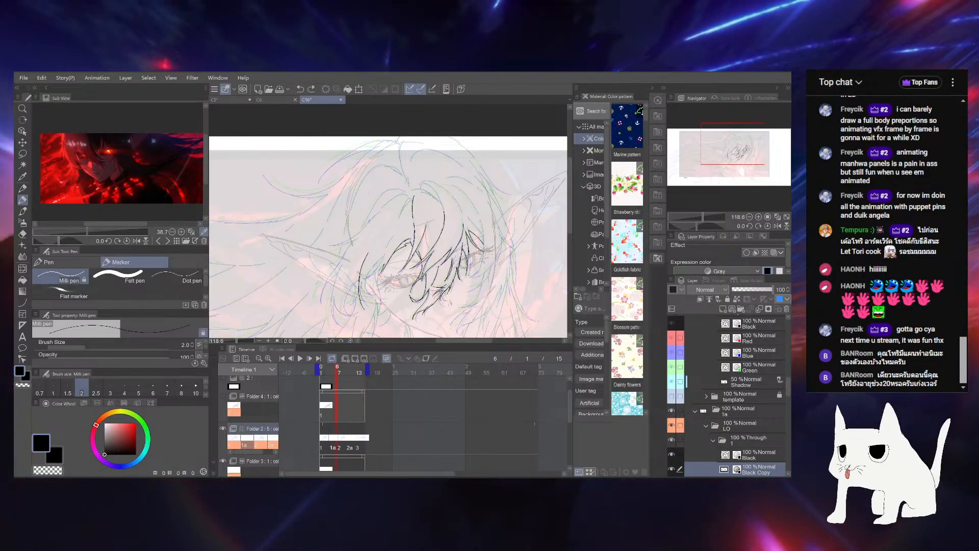
left_click_drag(324, 371, 331, 372)
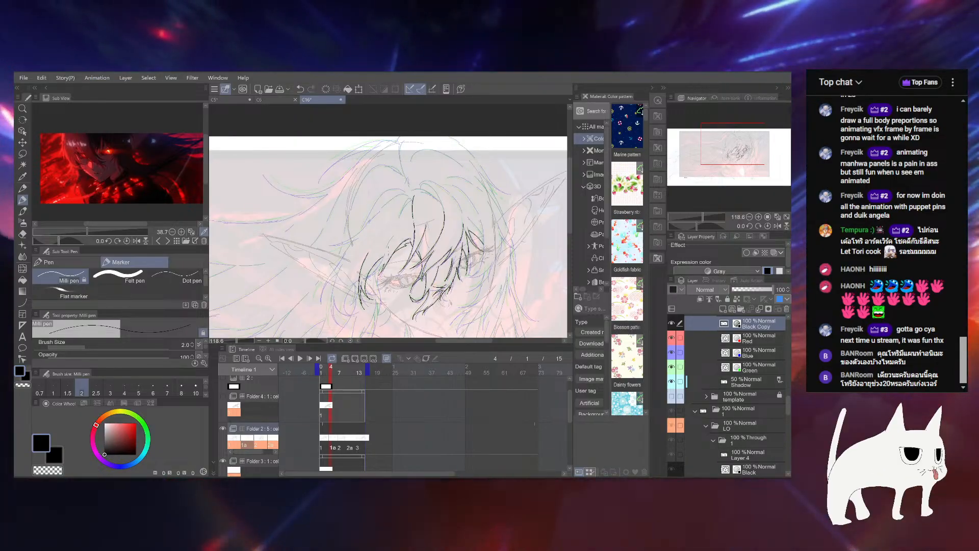
left_click(706, 217)
left_click_drag(695, 224, 717, 222)
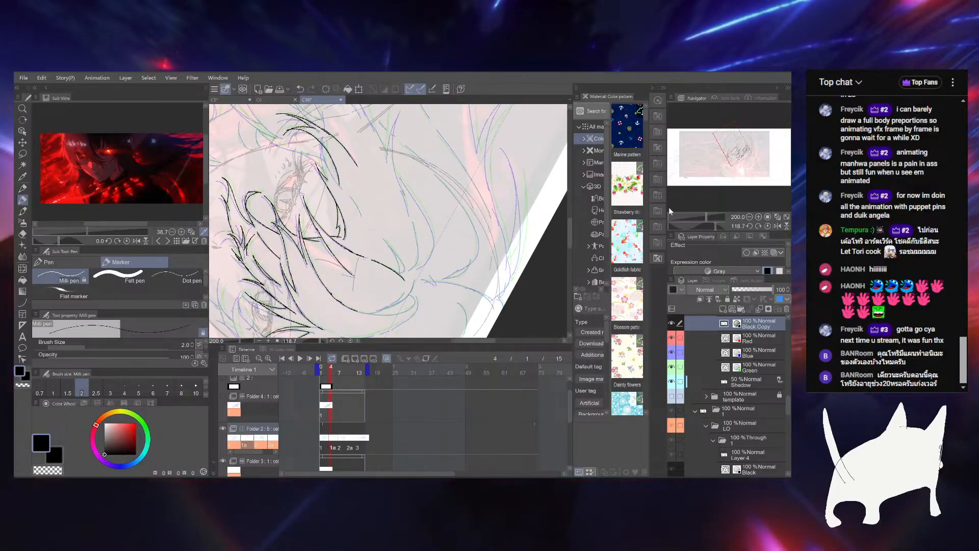
left_click_drag(389, 187, 424, 283)
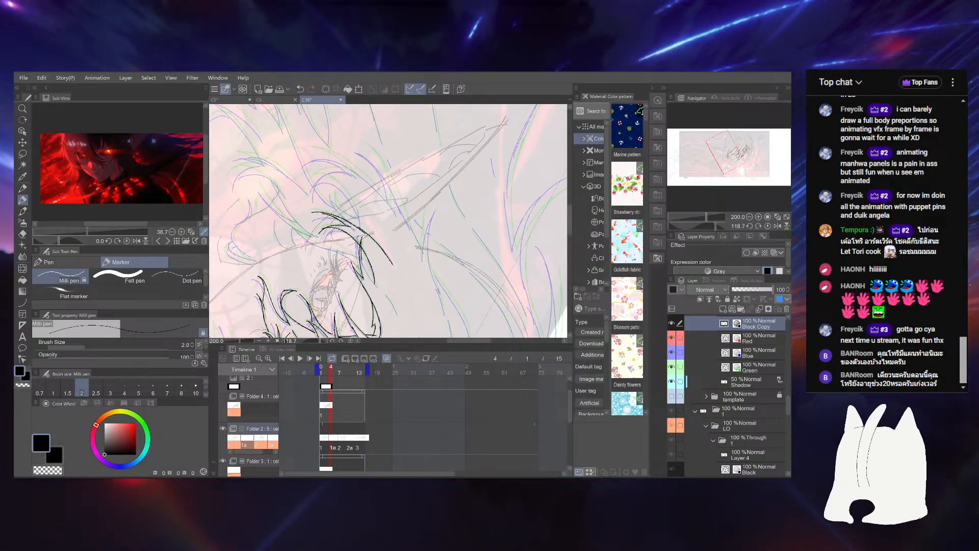
left_click_drag(361, 245, 395, 312)
key("ctrl+z")
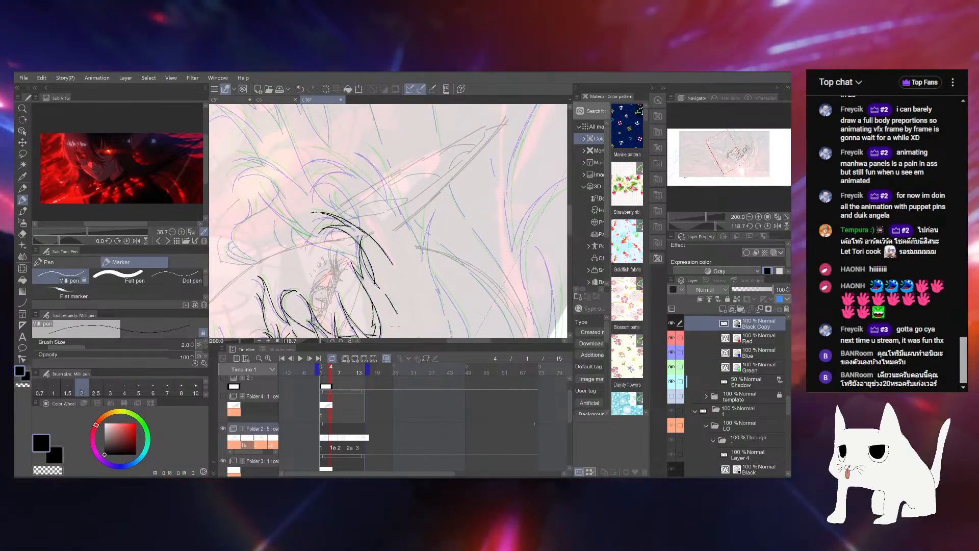
left_click_drag(361, 245, 396, 314)
left_click_drag(721, 225, 695, 222)
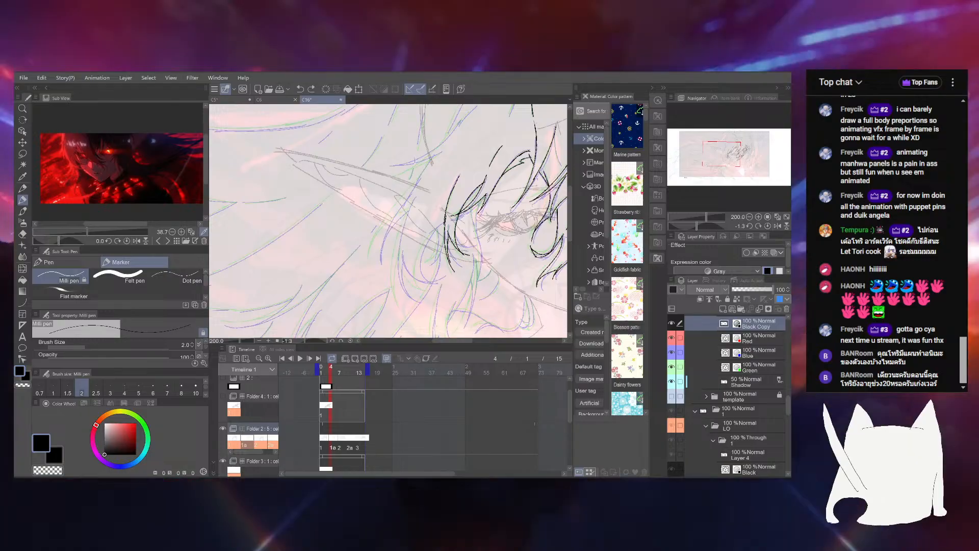
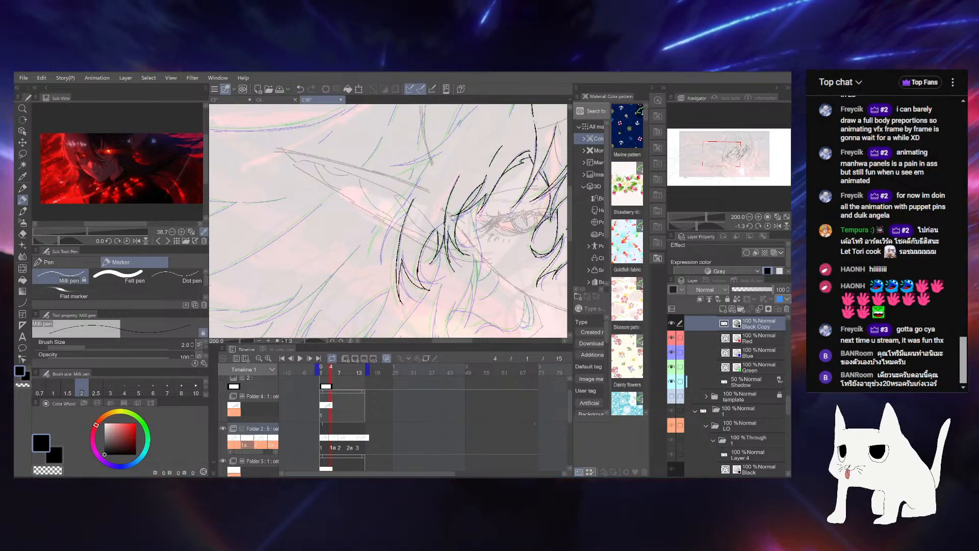
Draw the side locks in front of the first ear and their lines up to the parting, then save the file
left_click_drag(433, 213, 430, 224)
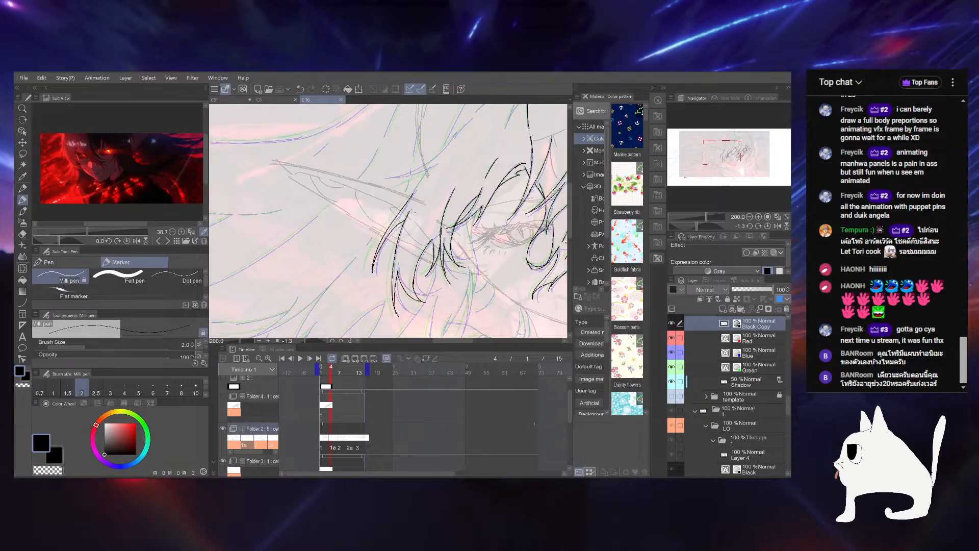
left_click_drag(413, 193, 375, 264)
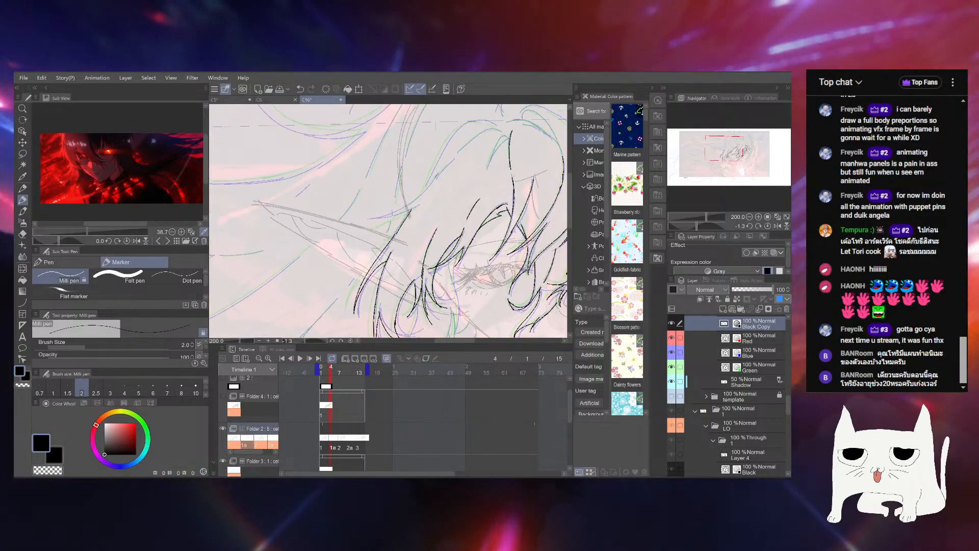
left_click_drag(697, 227, 721, 226)
left_click_drag(373, 235, 400, 222)
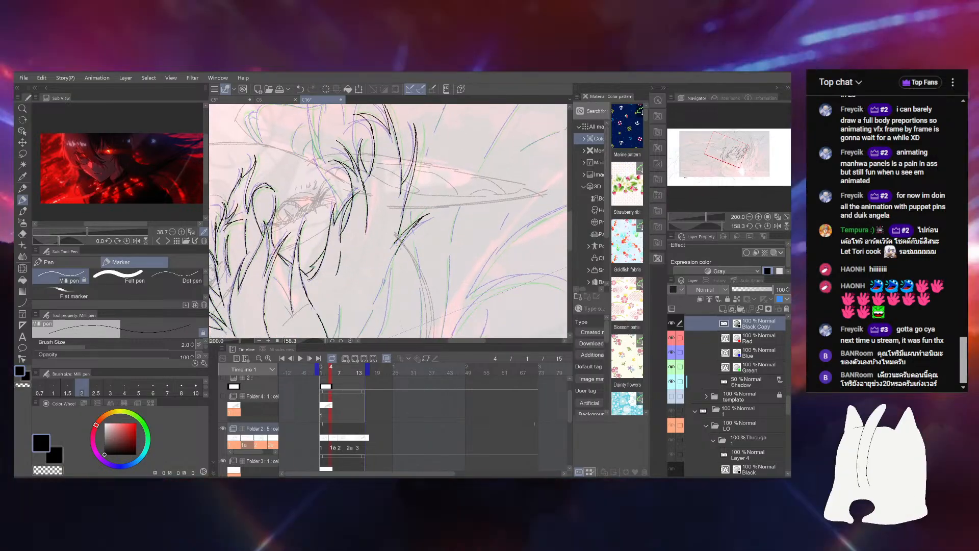
left_click_drag(383, 255, 414, 186)
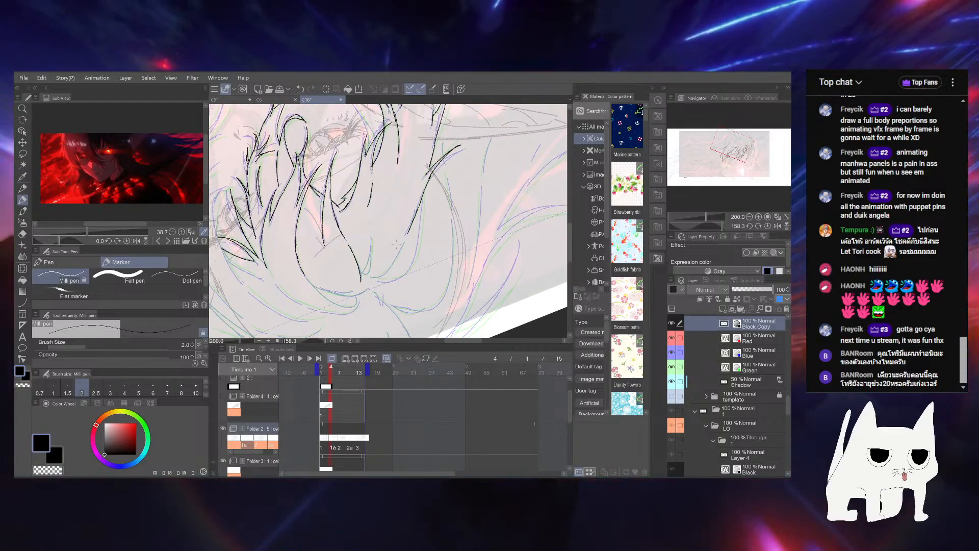
left_click_drag(702, 225, 674, 225)
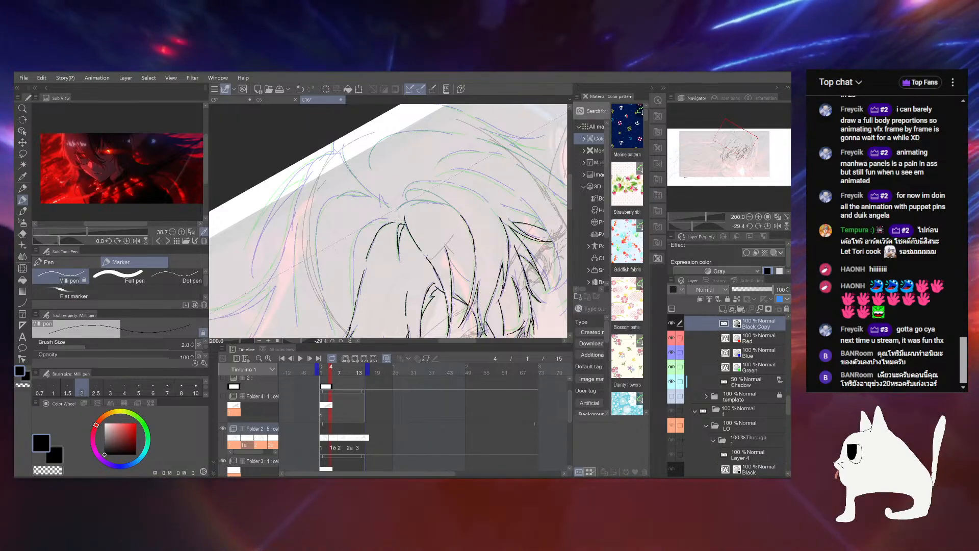
left_click_drag(708, 214, 703, 214)
key("ctrl+s")
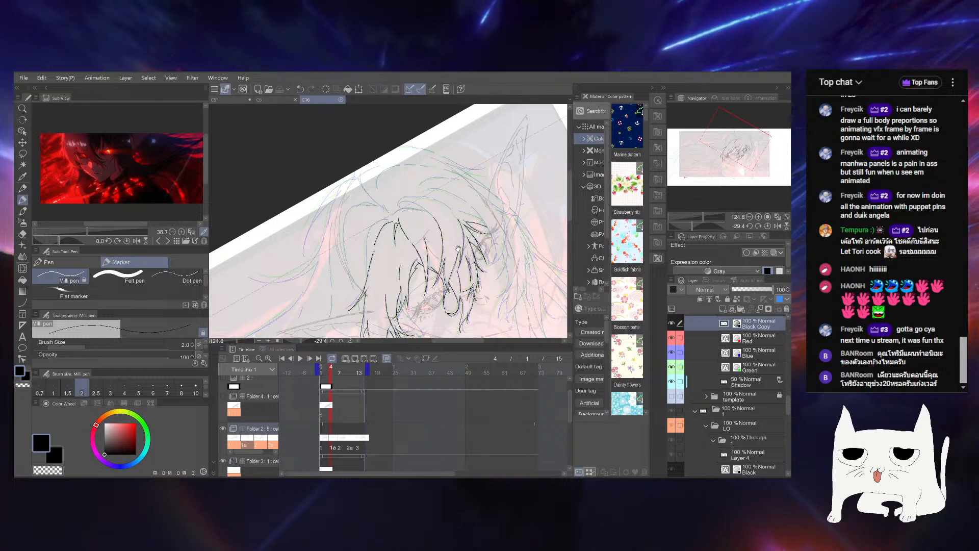
Draw the long curved fringe line arching from the hair parting down toward the second eye on cel 1a
left_click_drag(458, 248, 454, 240)
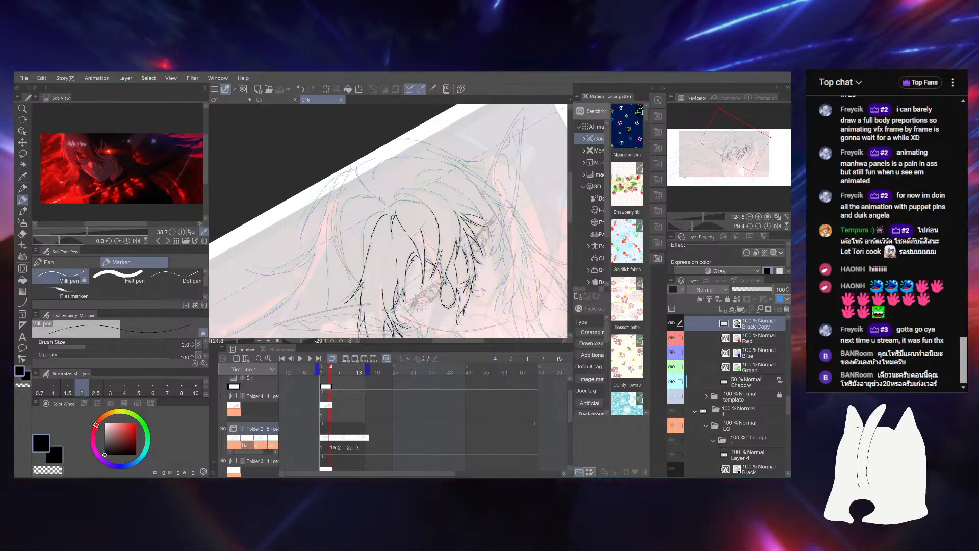
mouse_move(390, 214)
left_mouse_down()
mouse_move(389, 263)
mouse_move(389, 229)
left_mouse_up()
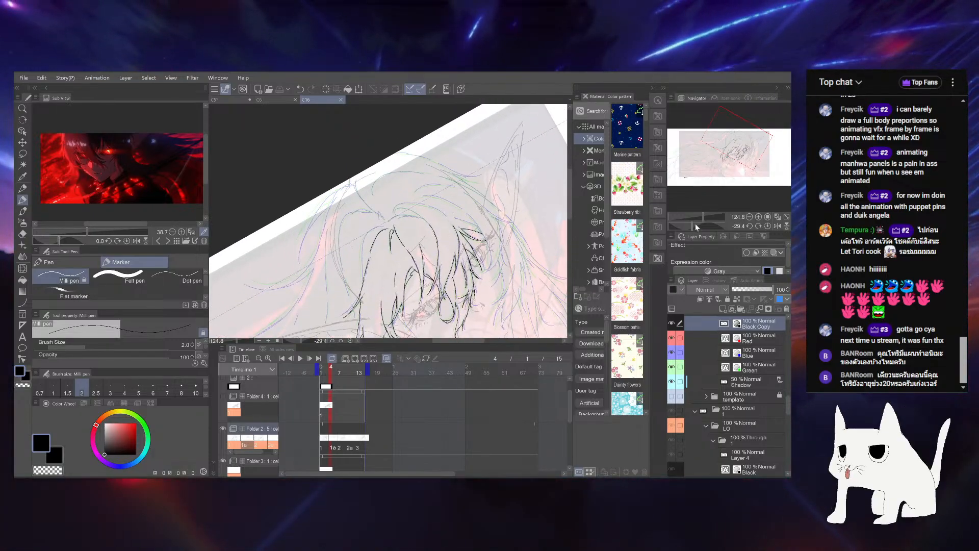
mouse_move(695, 223)
left_mouse_down()
mouse_move(681, 225)
mouse_move(708, 216)
left_mouse_up()
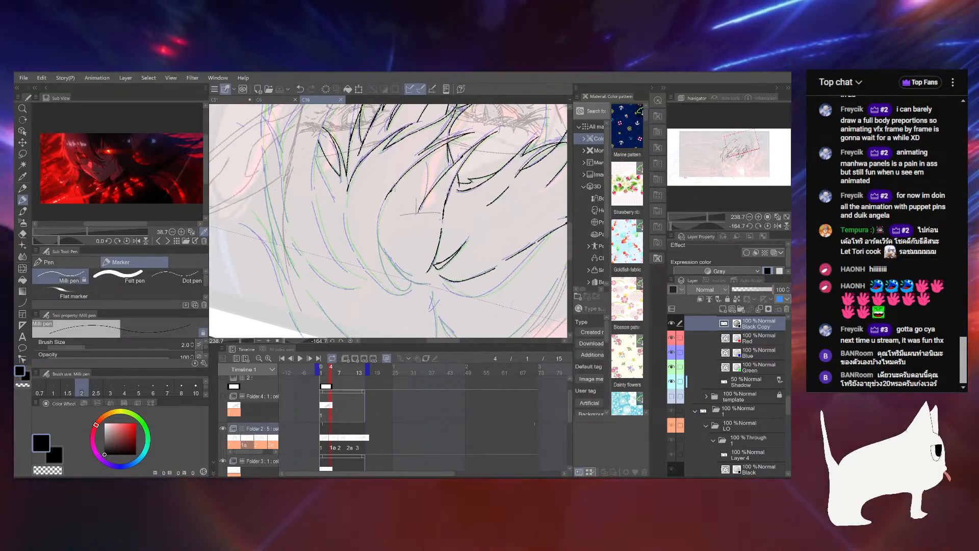
left_click_drag(391, 191, 378, 228)
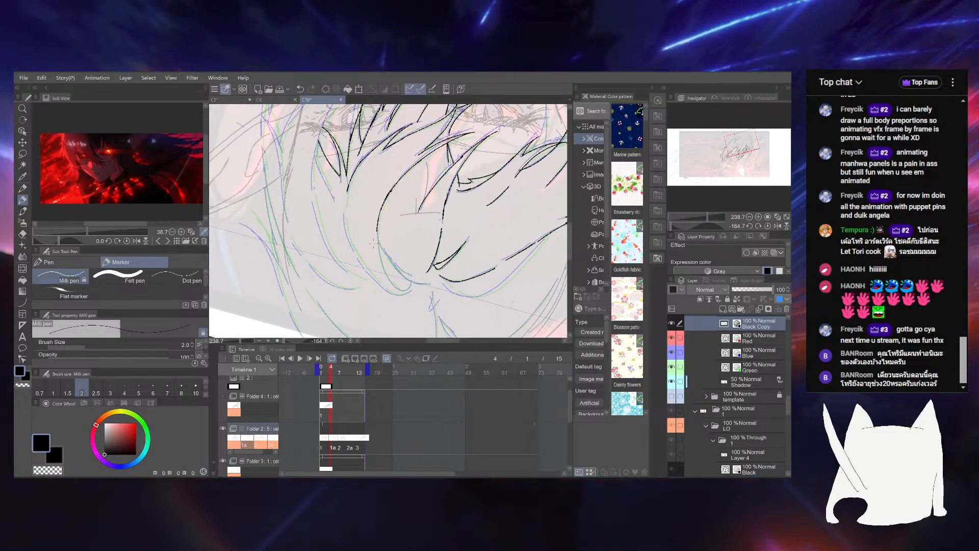
left_click_drag(378, 228, 411, 284)
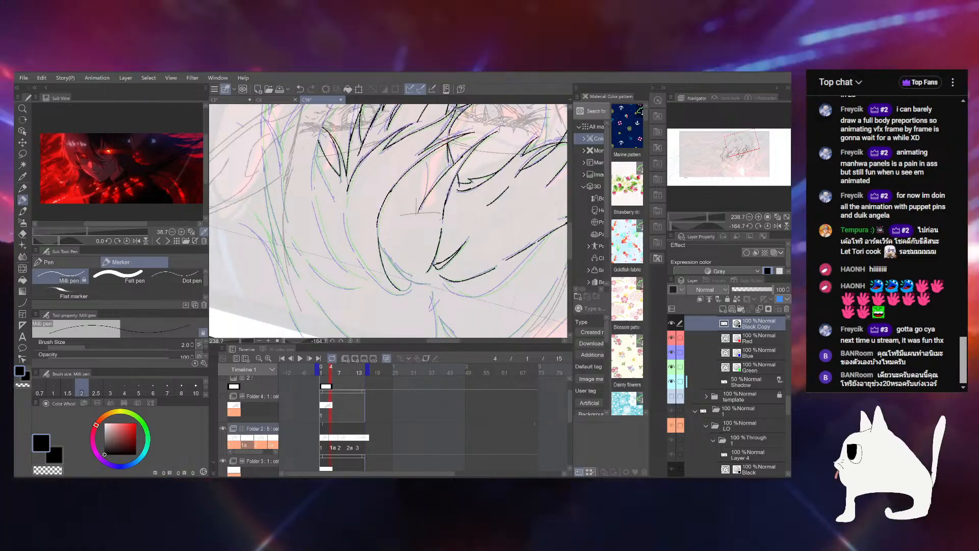
Draw the outer contour alongside the curved fringe line near the parting, undoing the first stroke
left_click_drag(675, 225, 681, 223)
left_click_drag(347, 281, 389, 255)
key("ctrl+z")
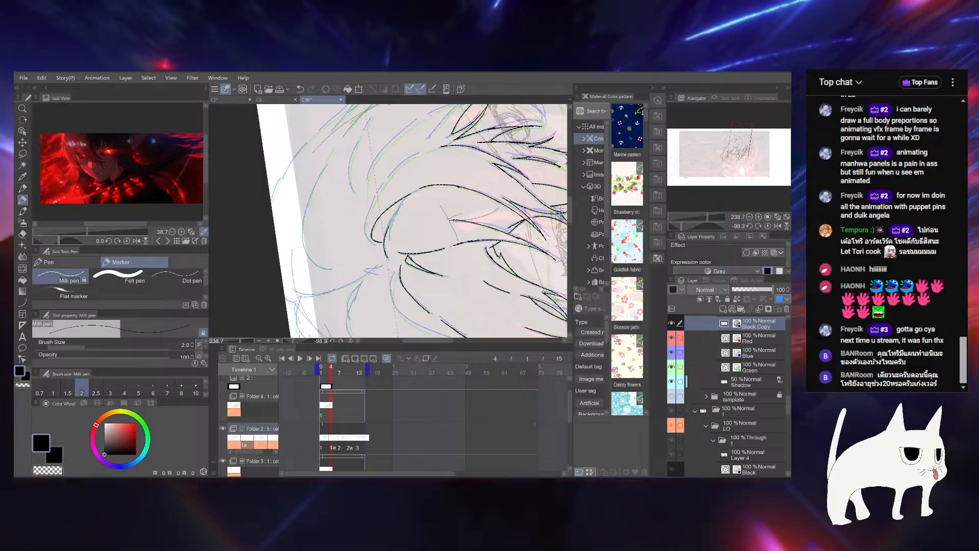
left_click_drag(445, 170, 440, 203)
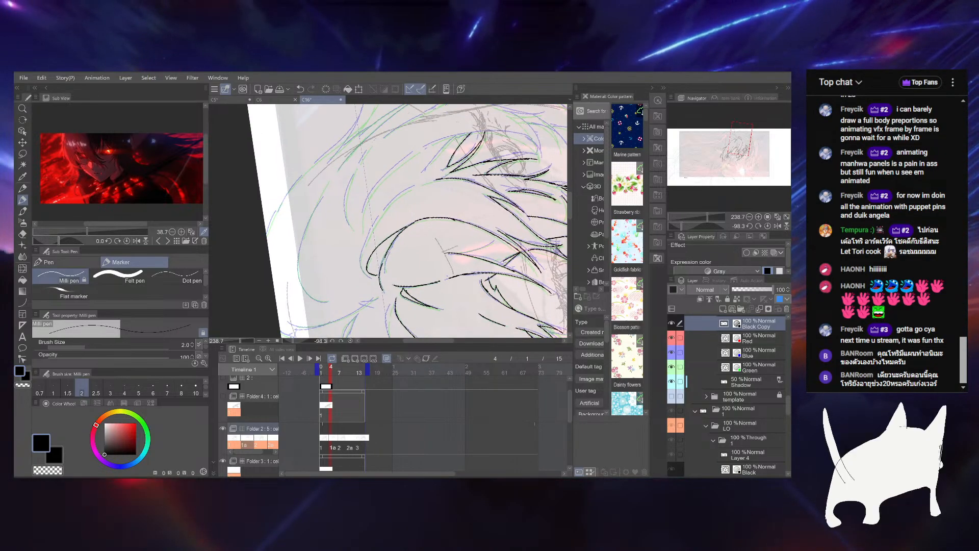
left_click_drag(361, 255, 366, 274)
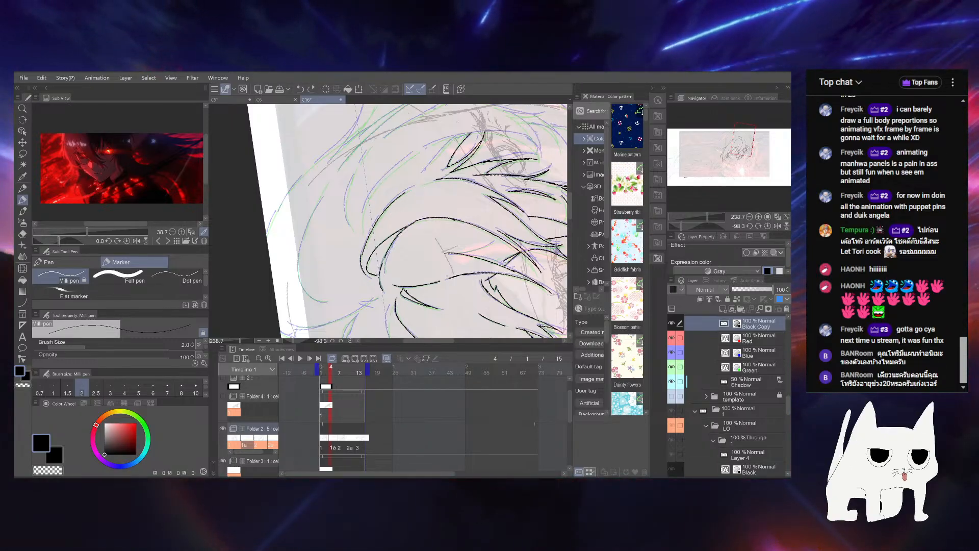
Inspect the fringe and side strands around both eyes on cel 1a from rotated and zoomed views
left_click_drag(681, 226, 698, 215)
left_click_drag(408, 265, 398, 214)
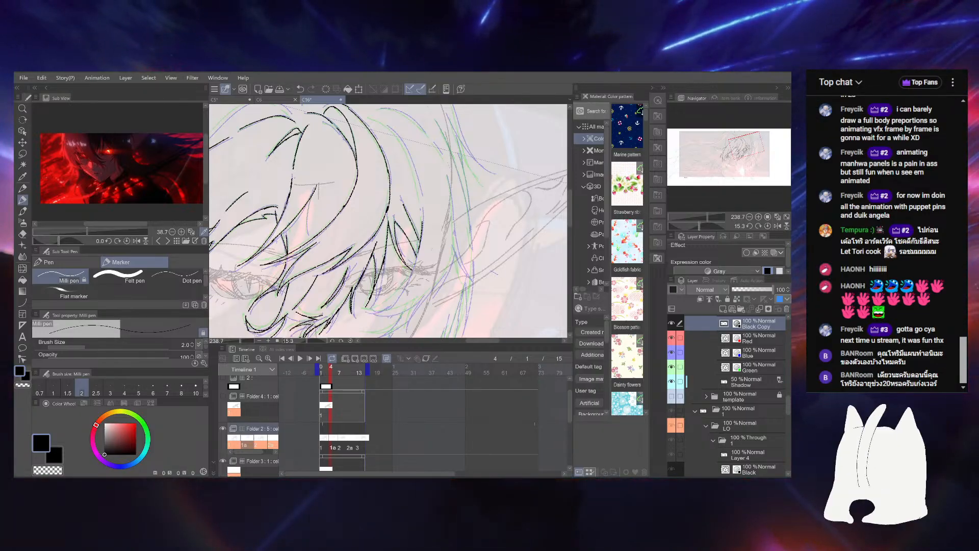
left_click_drag(701, 227, 723, 220)
left_click_drag(418, 242, 433, 339)
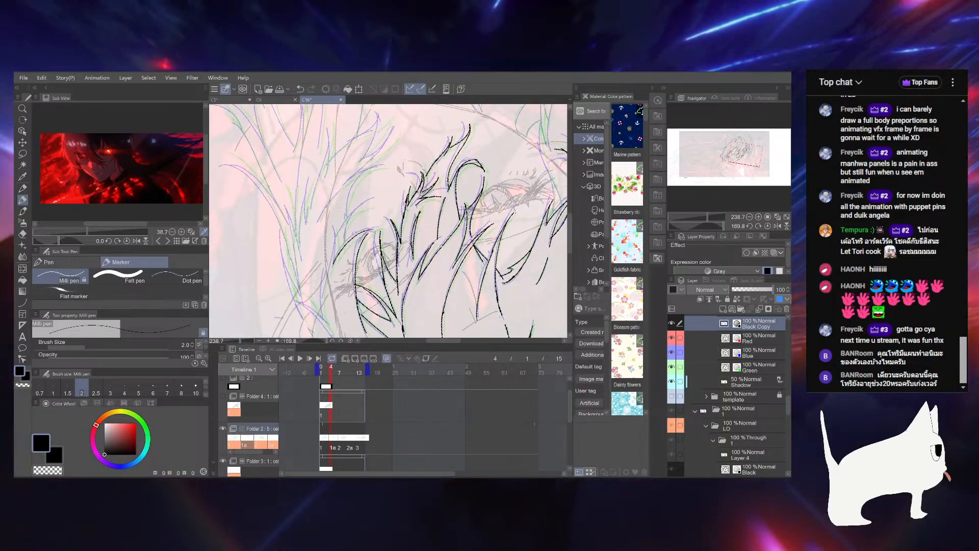
mouse_move(706, 222)
left_mouse_down()
mouse_move(692, 222)
mouse_move(719, 223)
left_mouse_up()
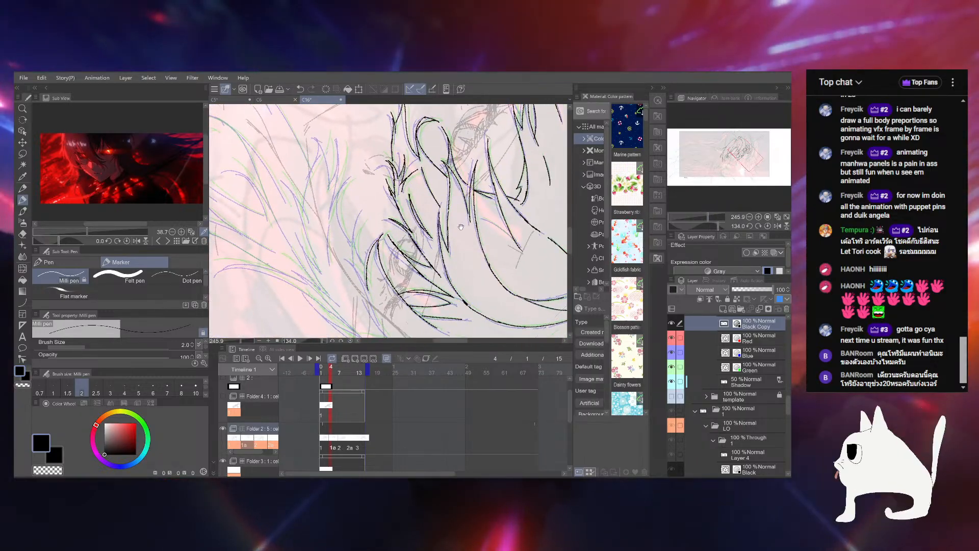
left_click_drag(408, 214, 416, 233)
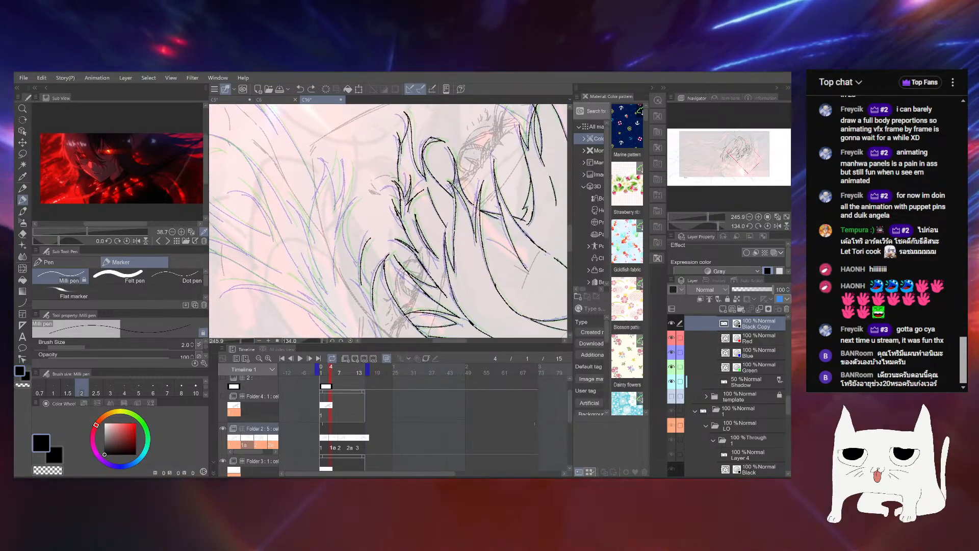
left_click(765, 224)
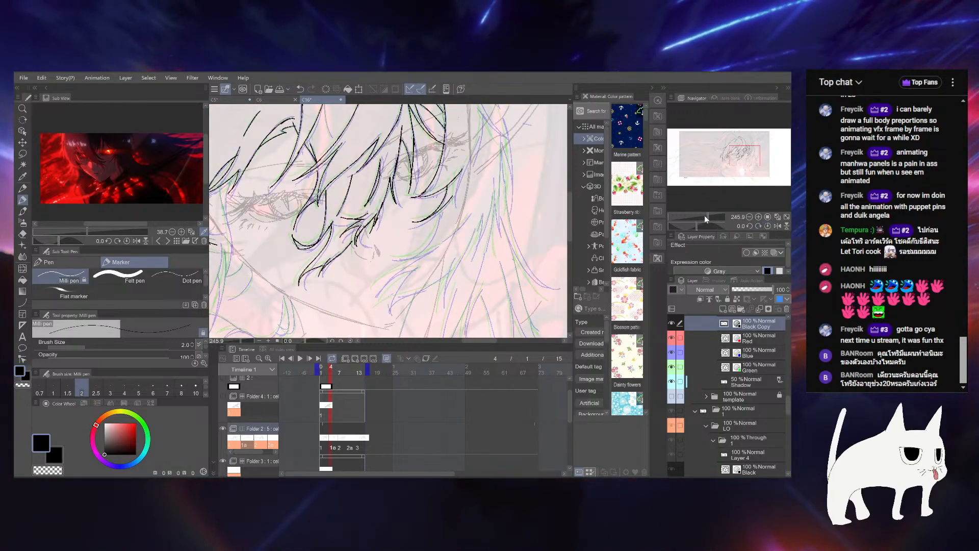
left_click(700, 216)
left_click_drag(491, 239, 506, 240)
left_click(705, 214)
left_click_drag(706, 214, 709, 215)
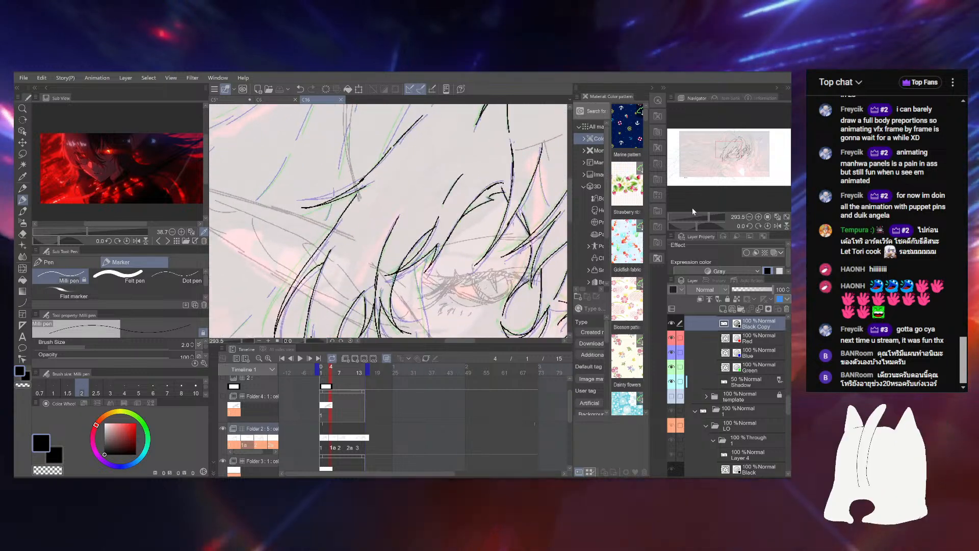
left_click_drag(441, 205, 434, 165)
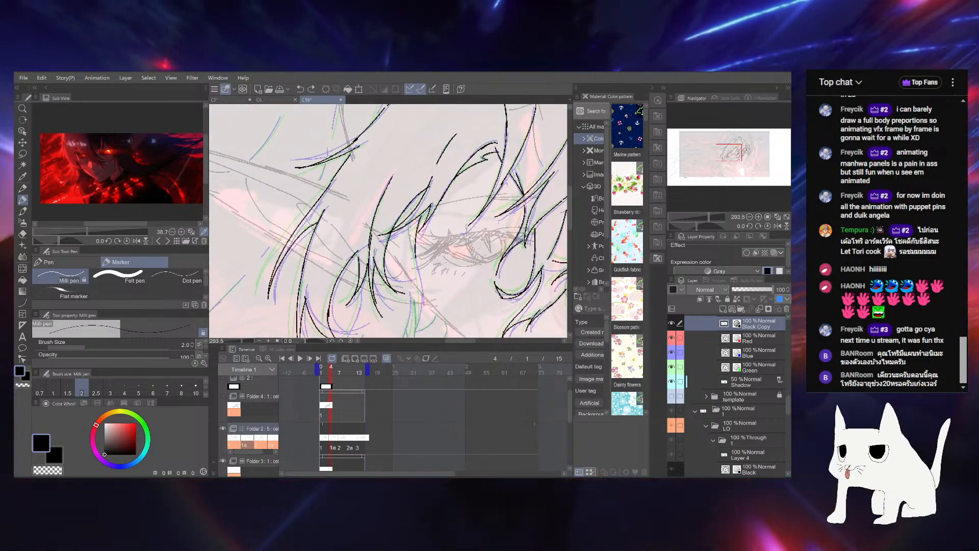
left_click_drag(425, 249, 410, 187)
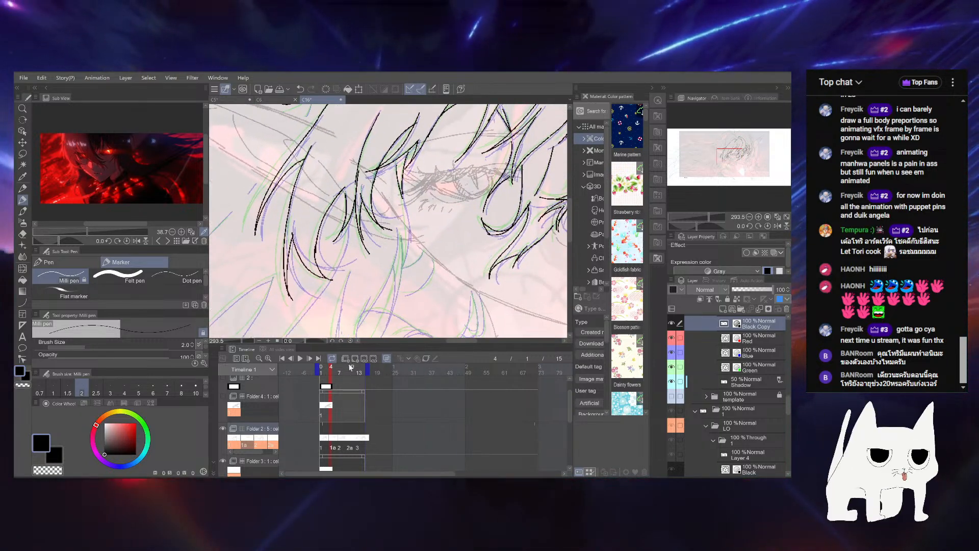
Compare the side hair with the neighbouring cels and try to draw strands below the first eye on cel 1a
left_click_drag(345, 371, 325, 369)
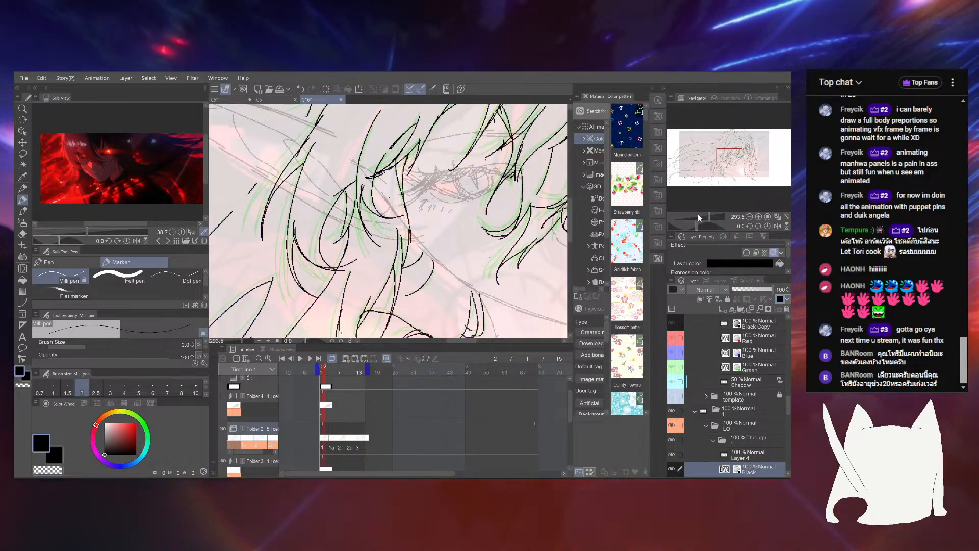
left_click_drag(697, 218, 704, 216)
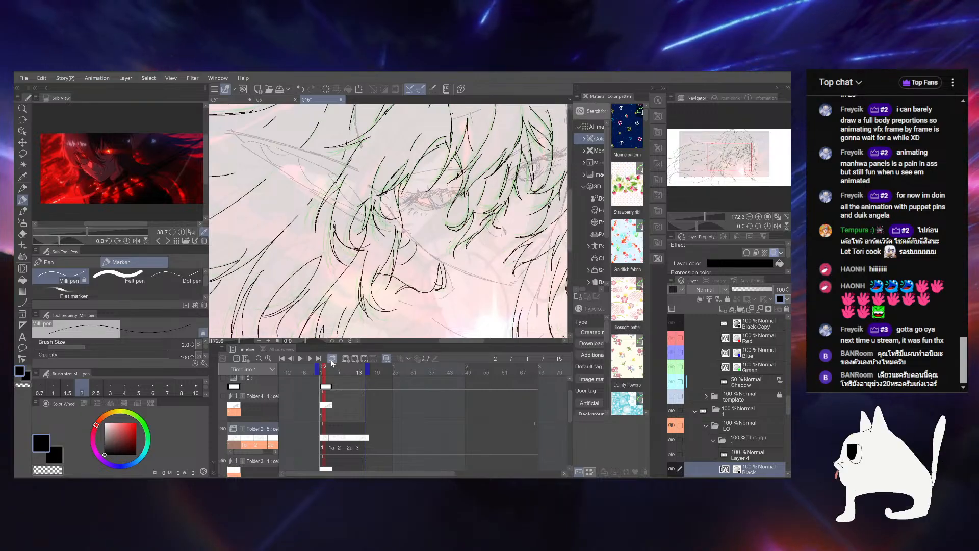
left_click_drag(332, 372, 341, 381)
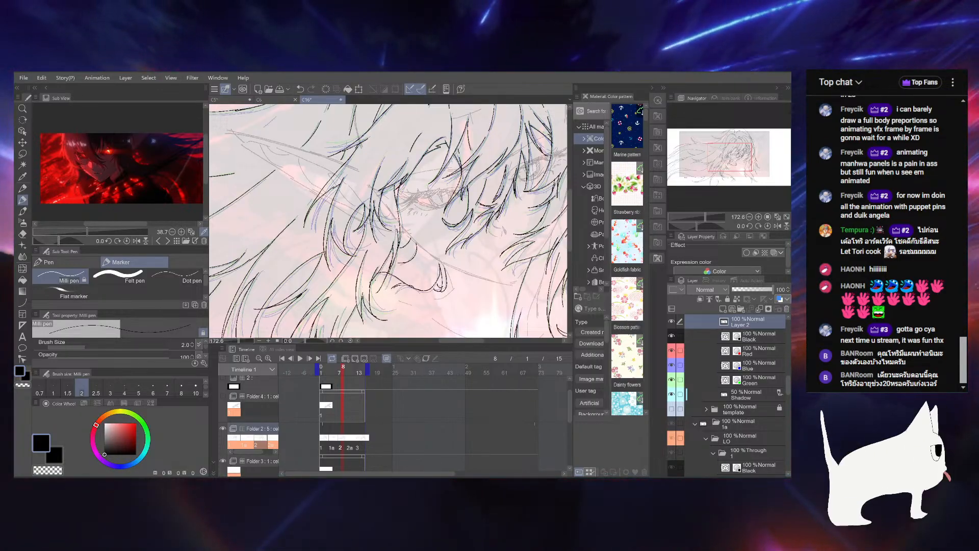
left_click(325, 374)
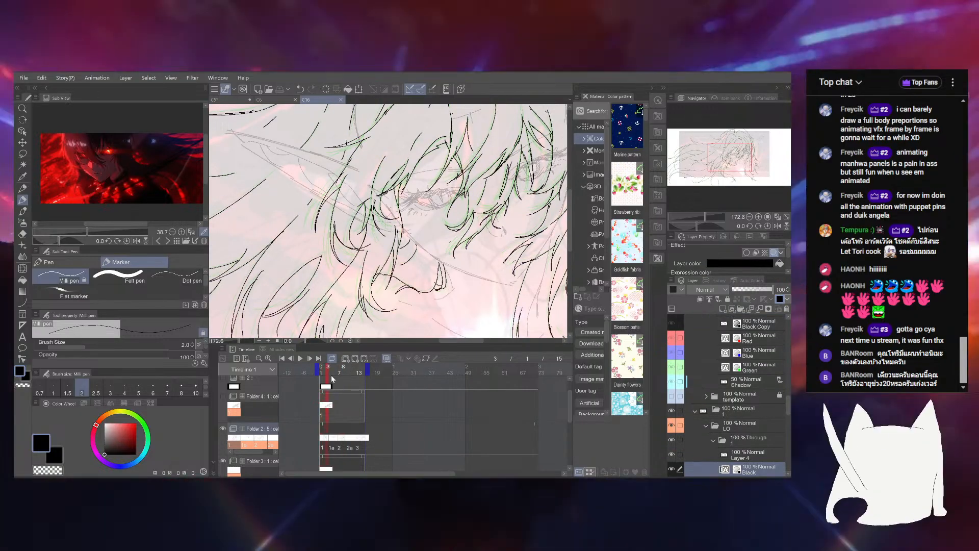
left_click(336, 373)
left_click_drag(391, 262, 393, 281)
key("ctrl+z")
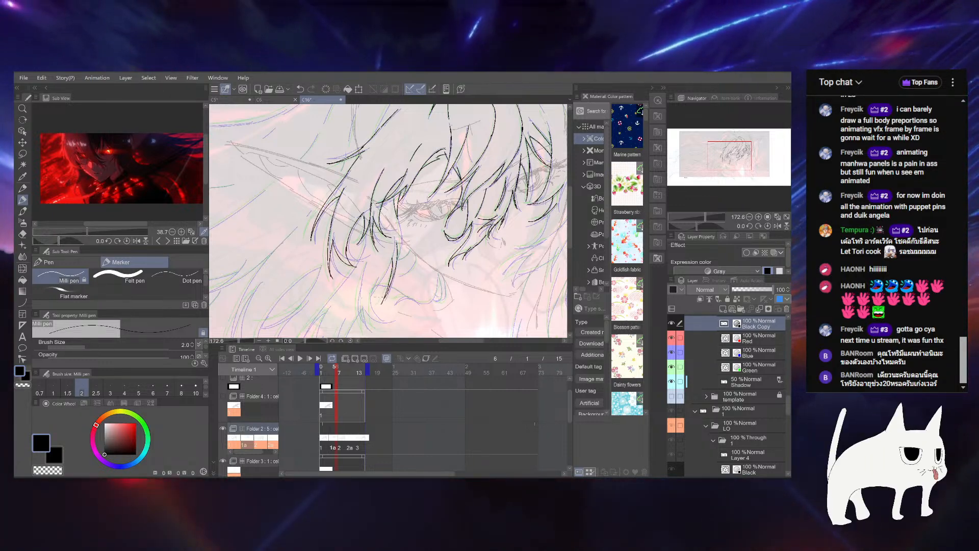
key("ctrl+z")
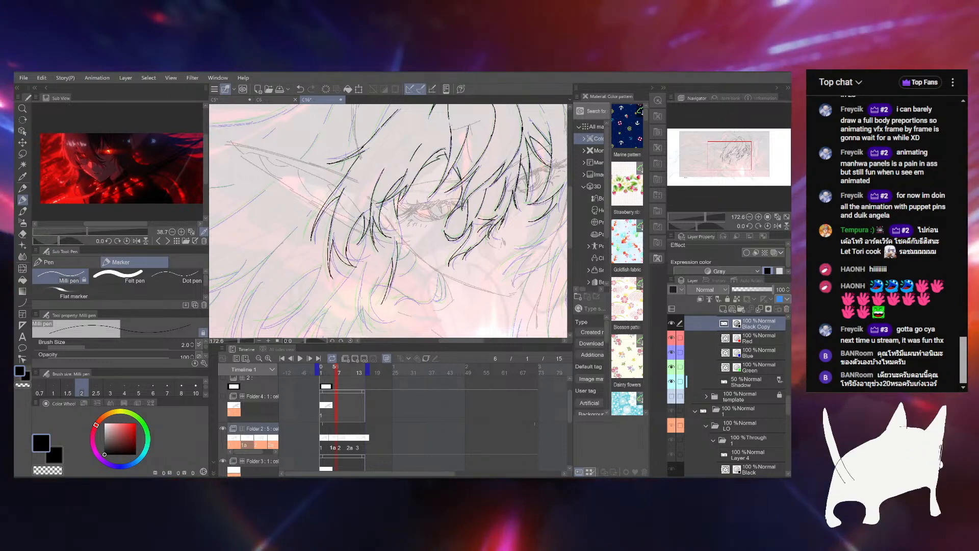
left_click_drag(699, 226, 728, 222)
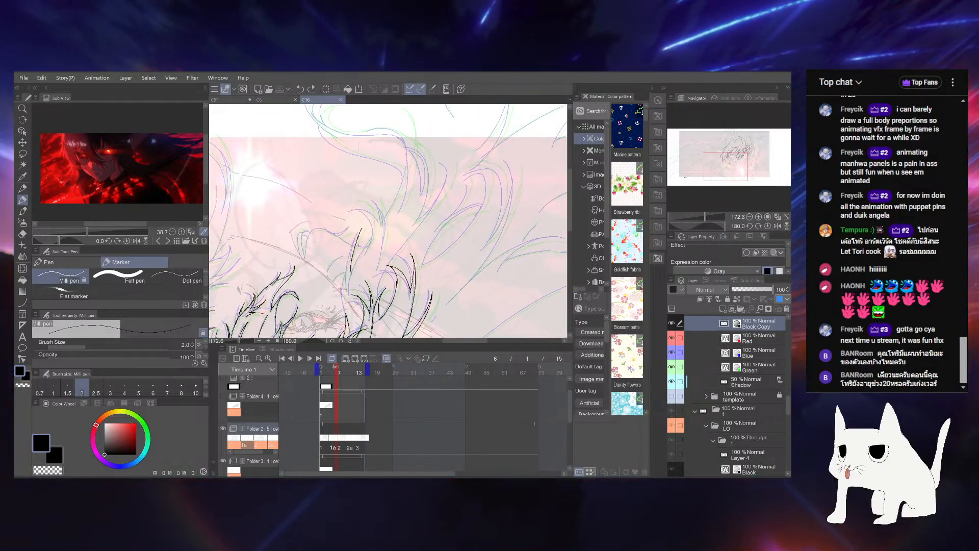
key("ctrl+z")
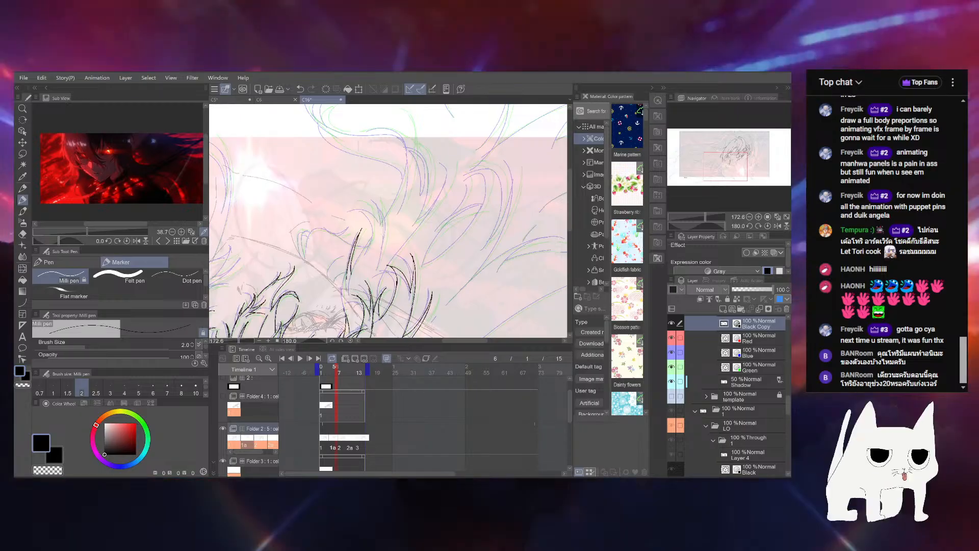
left_click(768, 226)
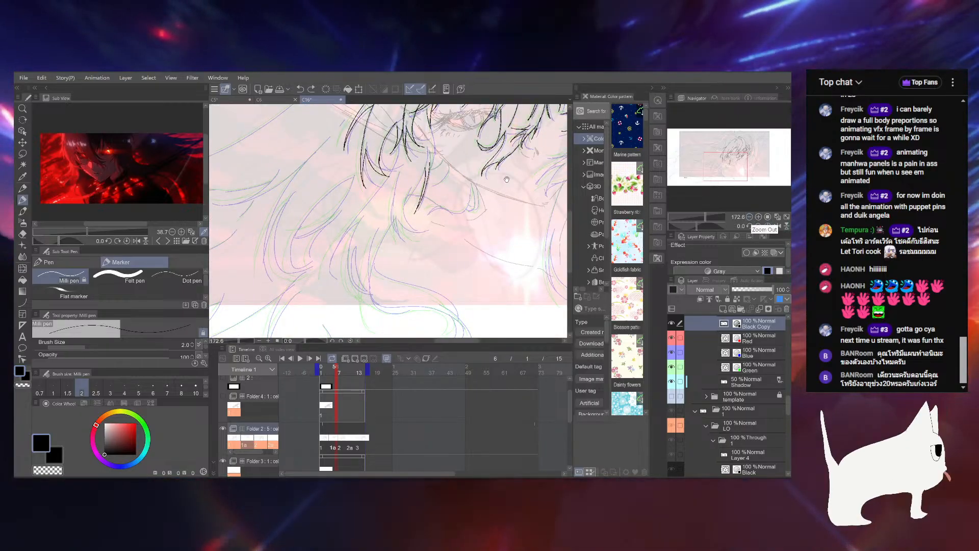
Compare the side hair across cels 1, 1a and 2 on the timeline, returning to frame 5 on cel 1a
mouse_move(336, 374)
left_mouse_down()
mouse_move(322, 376)
mouse_move(346, 376)
mouse_move(325, 378)
mouse_move(334, 376)
left_mouse_up()
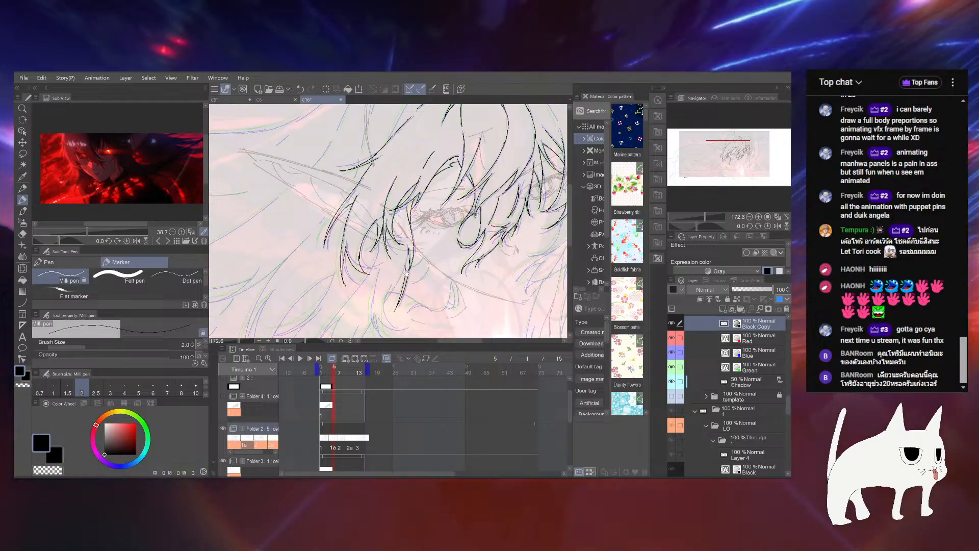
left_click_drag(407, 273, 411, 237)
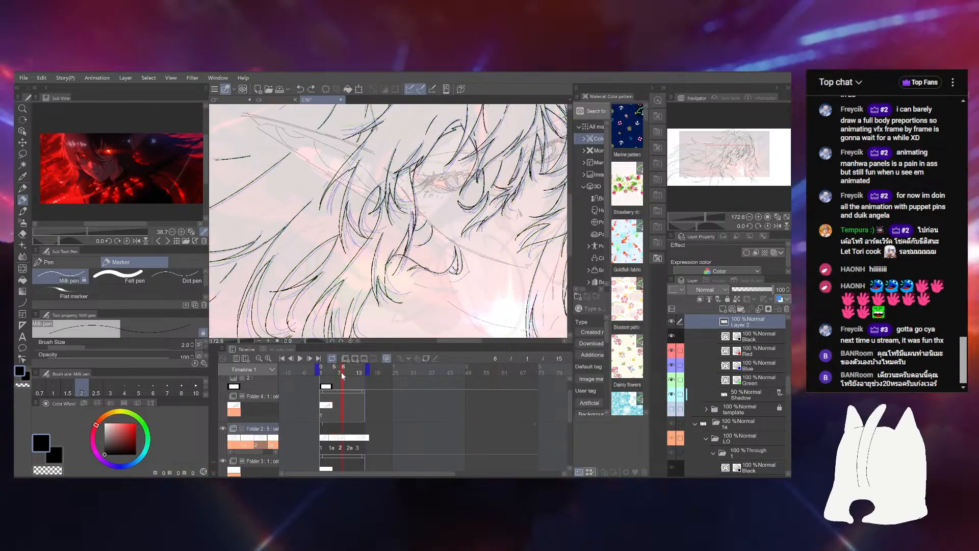
left_click_drag(342, 371, 321, 368)
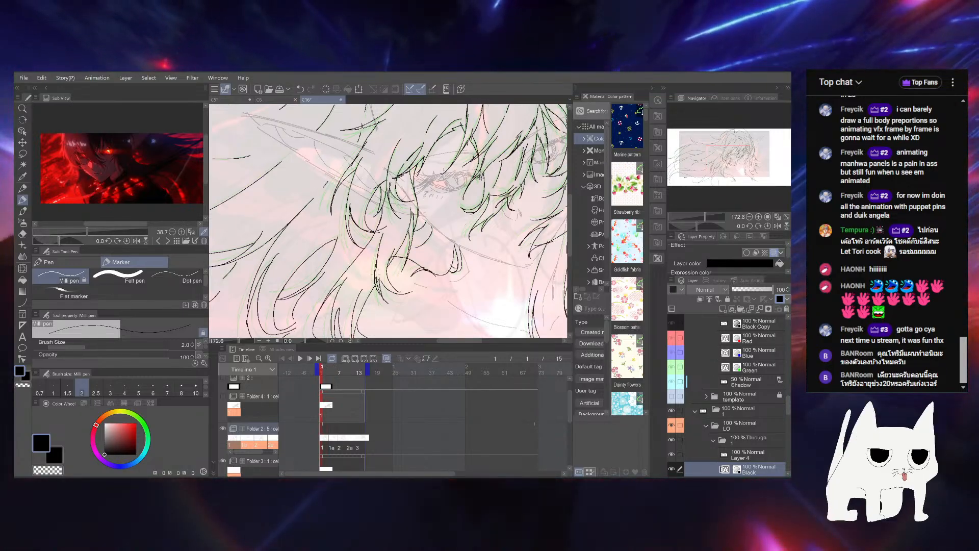
left_click_drag(789, 412, 789, 418)
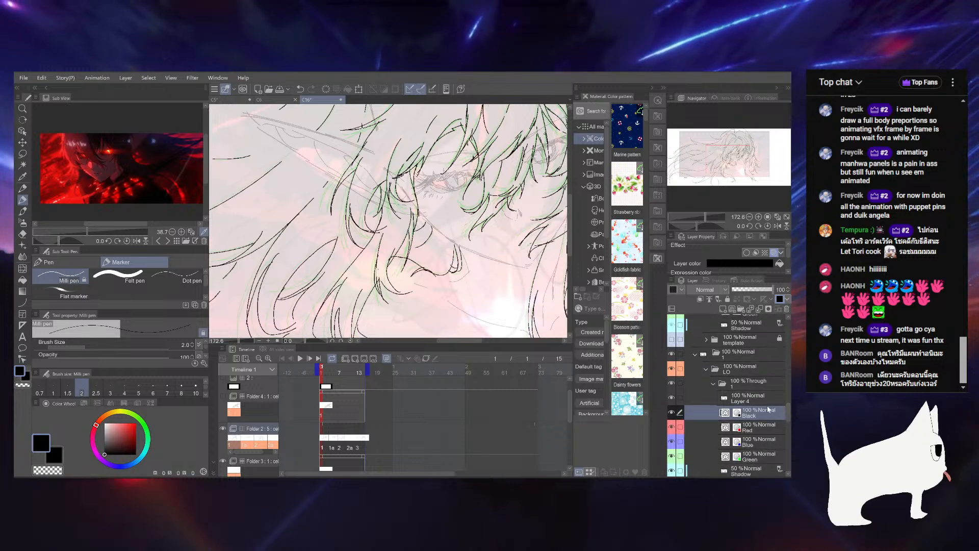
left_click(759, 398)
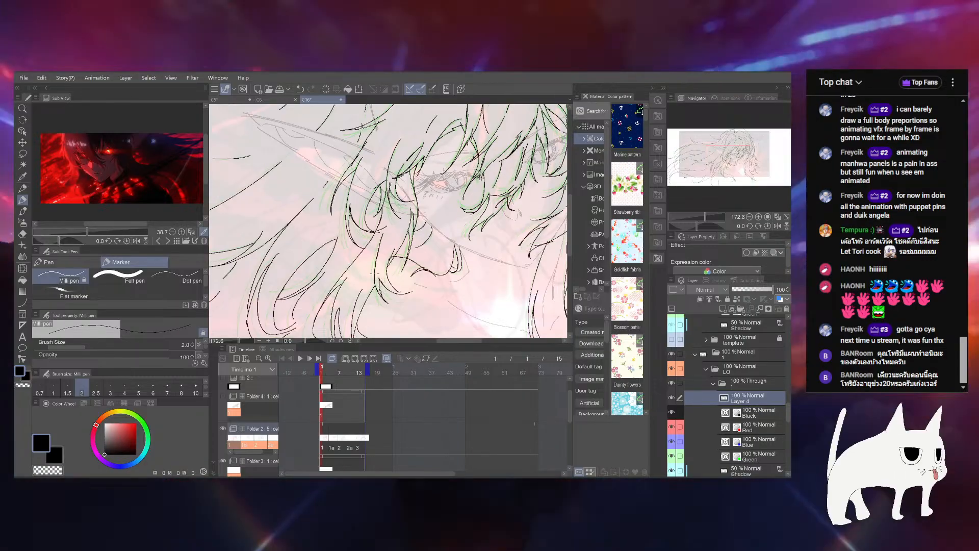
left_click(338, 373)
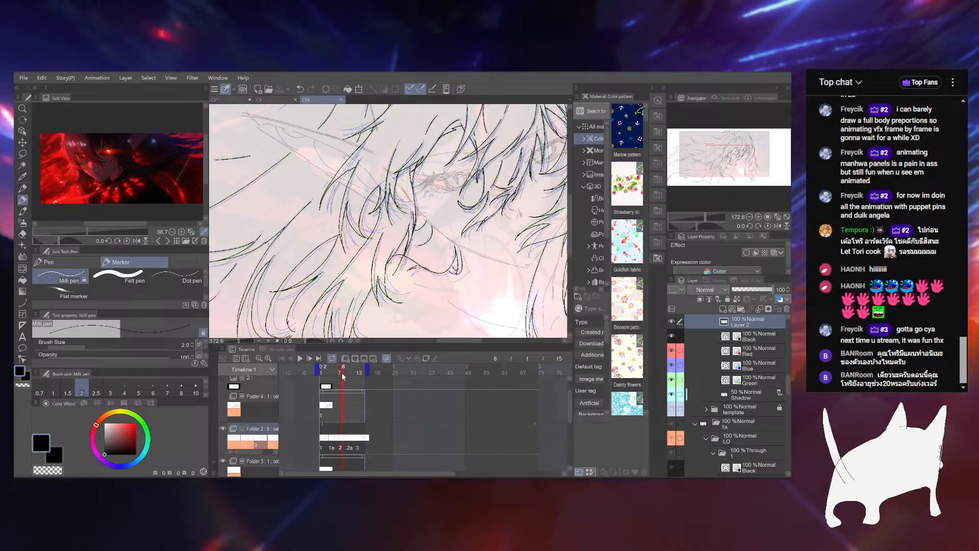
left_click(335, 371)
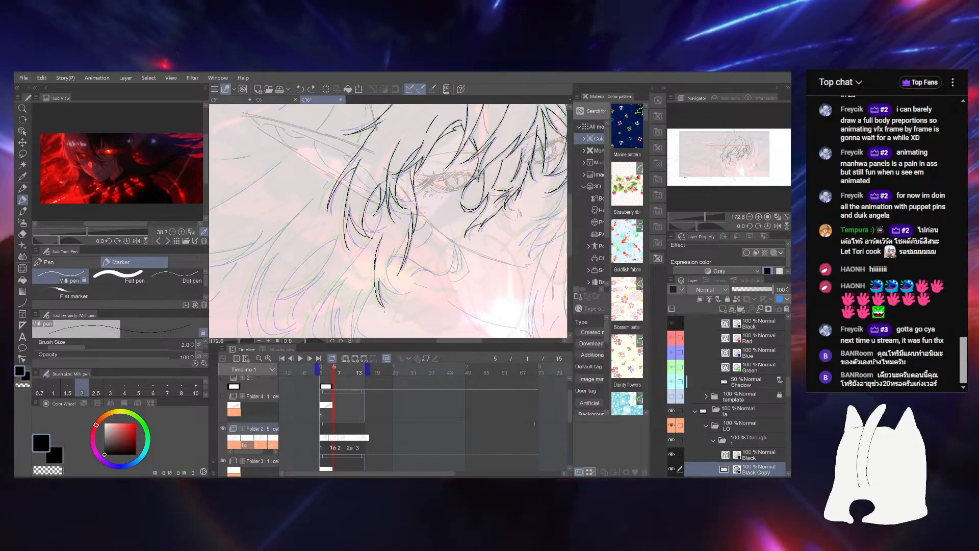
Draw the tapering side lock hanging over the cheek below the first eye on cel 1a, then save the file
left_click_drag(434, 212, 433, 220)
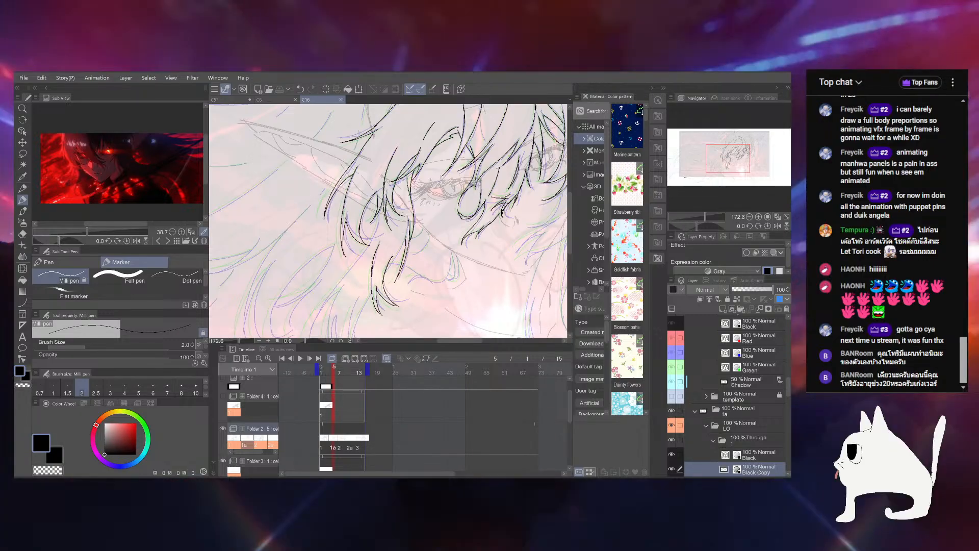
left_click_drag(404, 249, 386, 277)
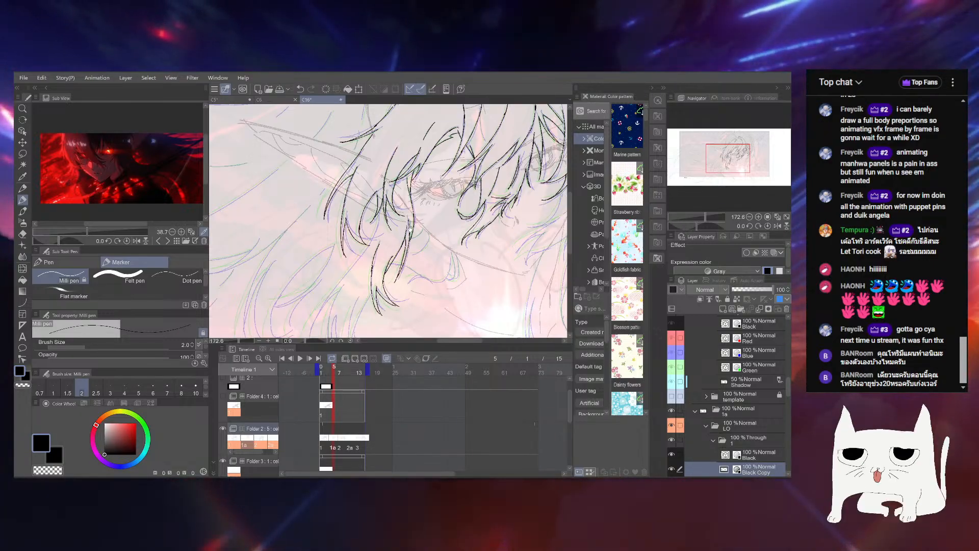
left_click_drag(393, 217, 385, 250)
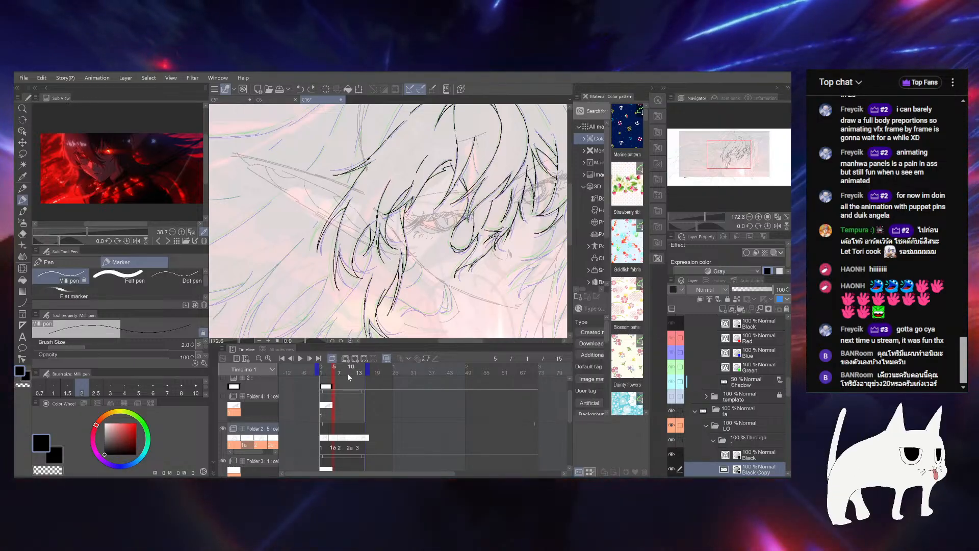
left_click_drag(347, 373, 333, 365)
key("ctrl+s")
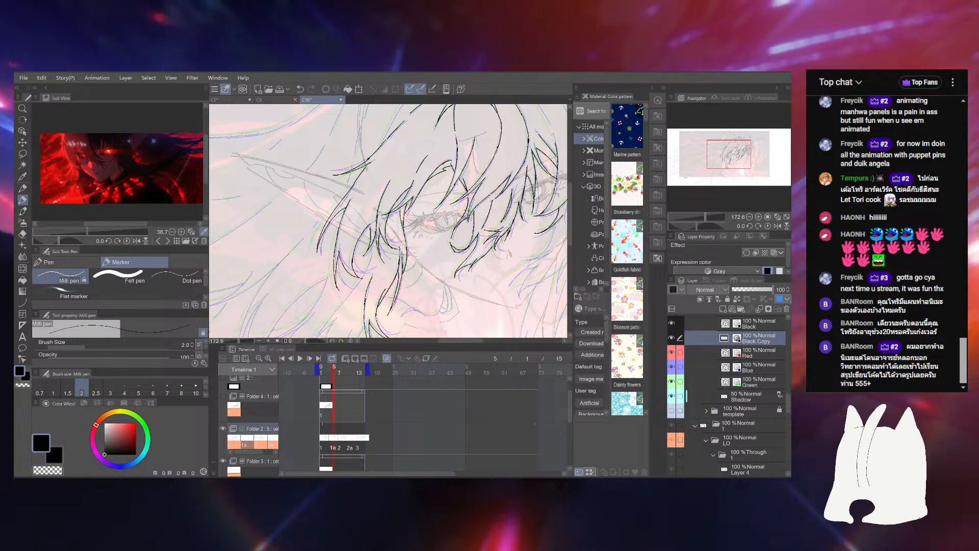
Draw the strand extending down from the hair at the outer side of the second eye on cel 1a
left_click_drag(698, 217, 699, 214)
left_click_drag(482, 224, 493, 246)
left_click_drag(699, 213, 703, 214)
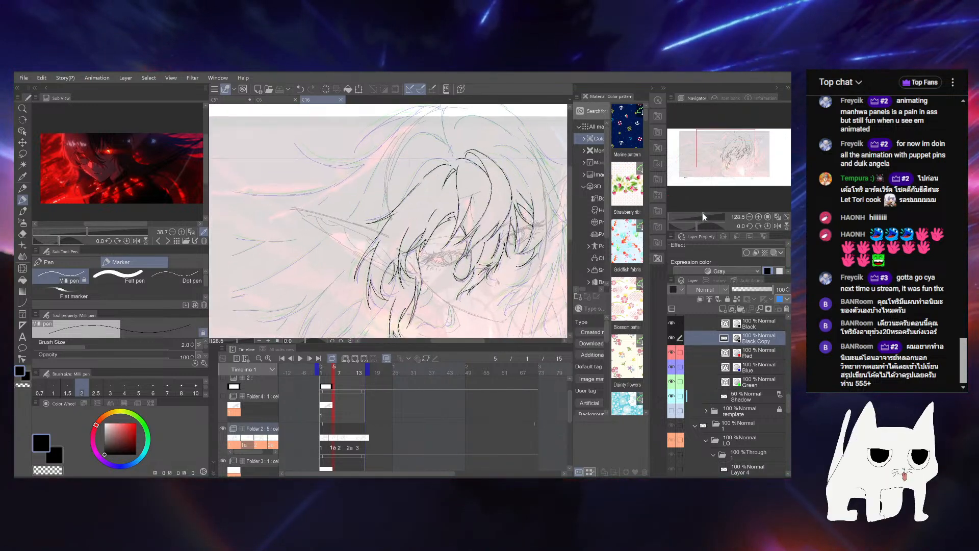
left_click_drag(557, 249, 493, 217)
left_click_drag(697, 226, 713, 225)
left_click_drag(707, 217, 710, 217)
left_click_drag(388, 214, 465, 221)
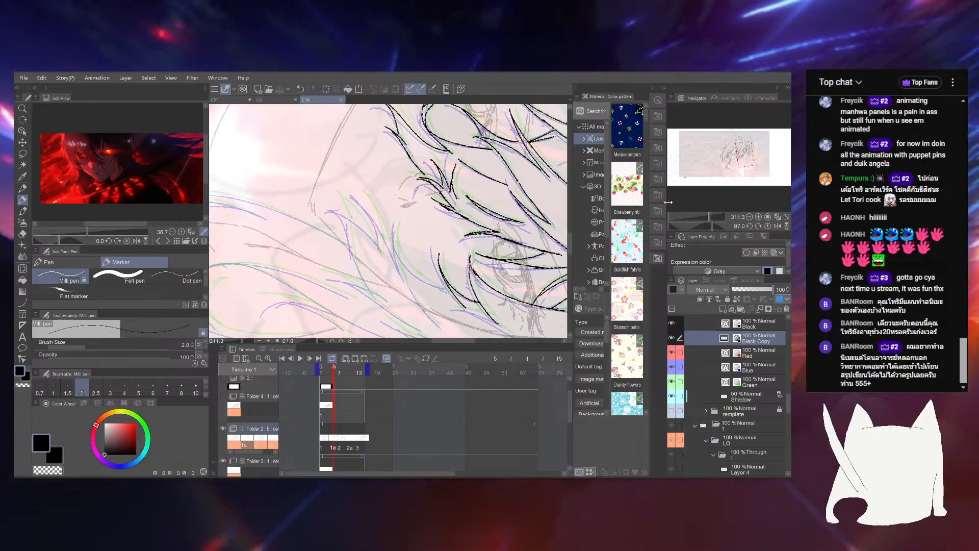
left_click_drag(712, 226, 718, 225)
left_click_drag(377, 245, 388, 220)
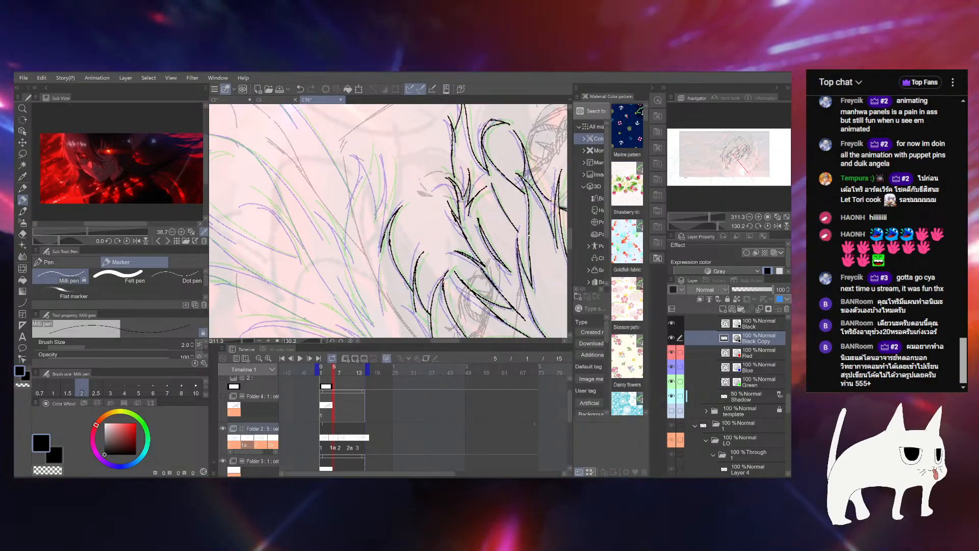
Draw the long strand continuing below the second eye's outer side hair on cel 1a, undoing the first stroke
left_click_drag(379, 215, 375, 270)
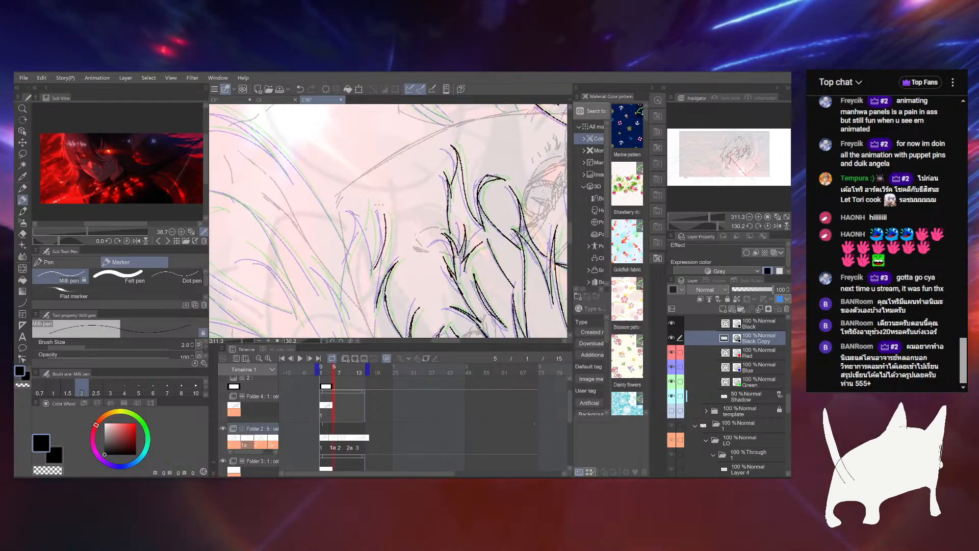
left_click_drag(718, 226, 690, 224)
left_click_drag(468, 232, 458, 293)
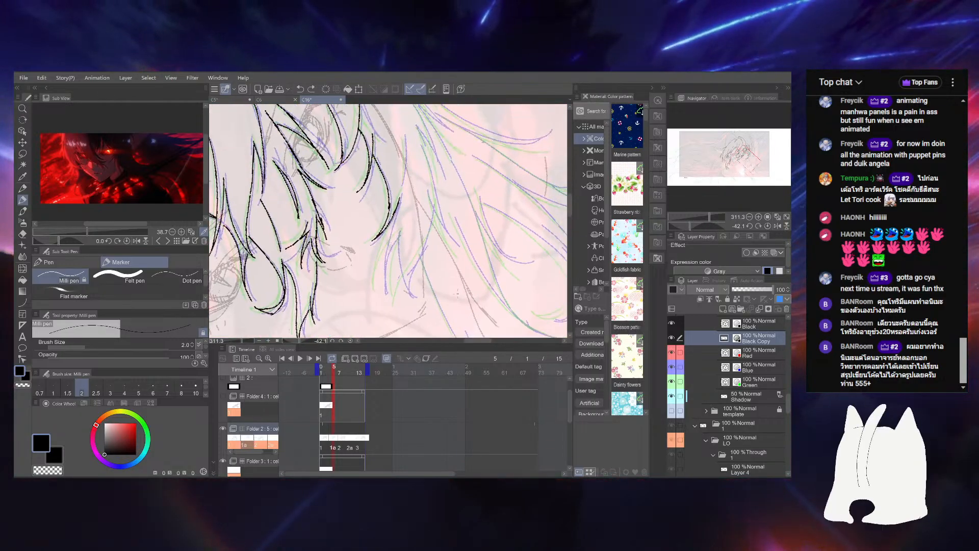
key("ctrl+z")
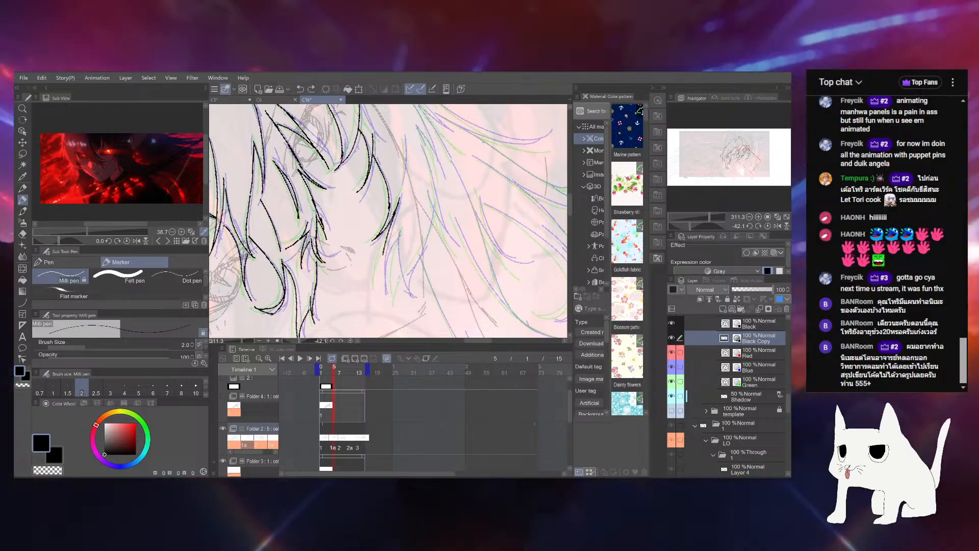
left_click_drag(395, 212, 381, 297)
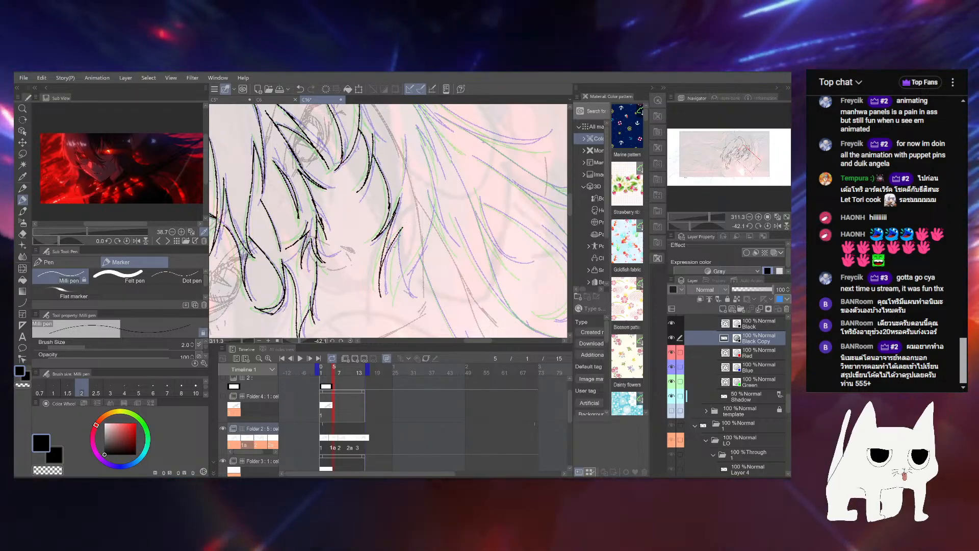
Draw the tapering tip of the long strand below the second eye on cel 1a, undoing the misplaced strokes
mouse_move(408, 239)
left_mouse_down()
mouse_move(408, 230)
mouse_move(397, 262)
left_mouse_up()
key("ctrl+z")
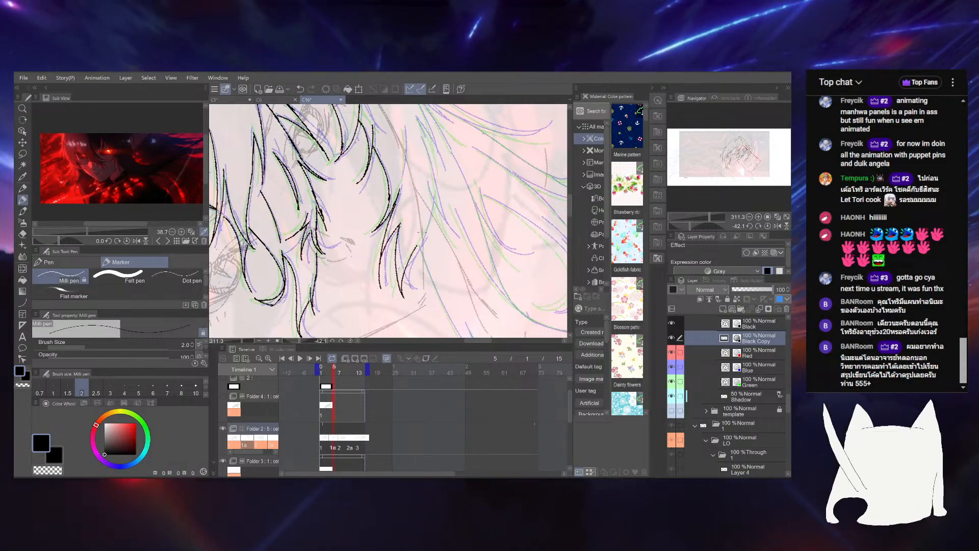
mouse_move(408, 229)
left_mouse_down()
mouse_move(401, 286)
mouse_move(377, 296)
left_mouse_up()
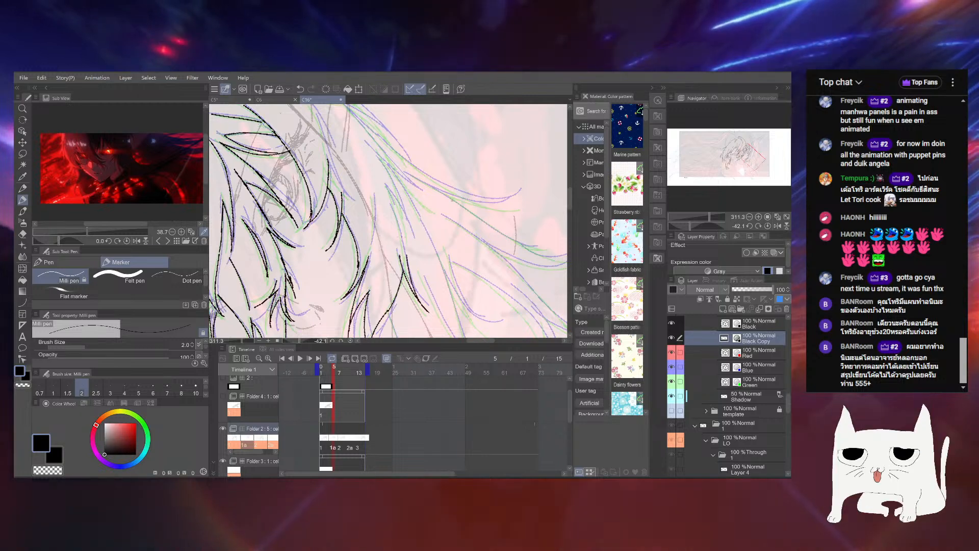
left_click_drag(400, 236, 404, 269)
key("ctrl+z")
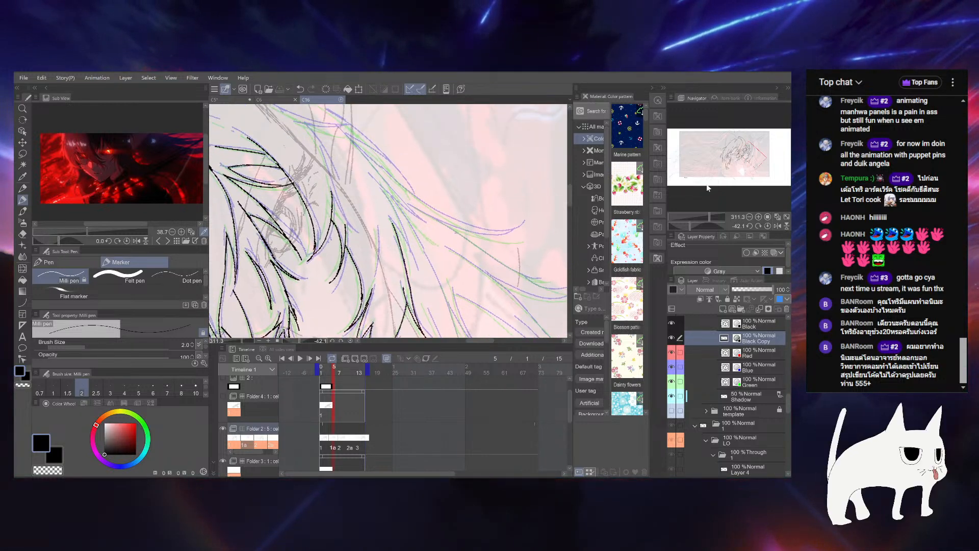
Draw the short side strands between the second eye and the pointed ear on cel 1a, undoing the misplaced strokes
left_click_drag(690, 226, 707, 217)
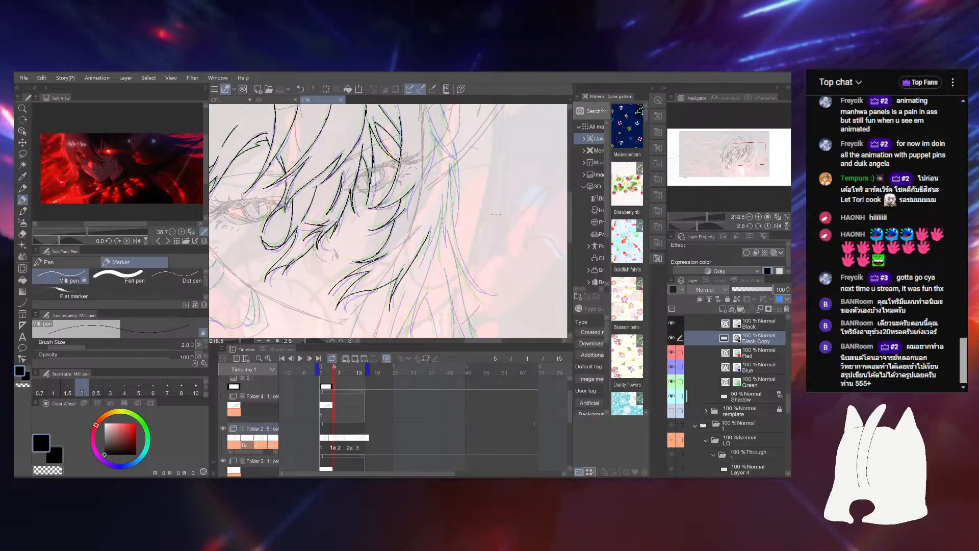
key("ctrl+z")
key("ctrl+z")
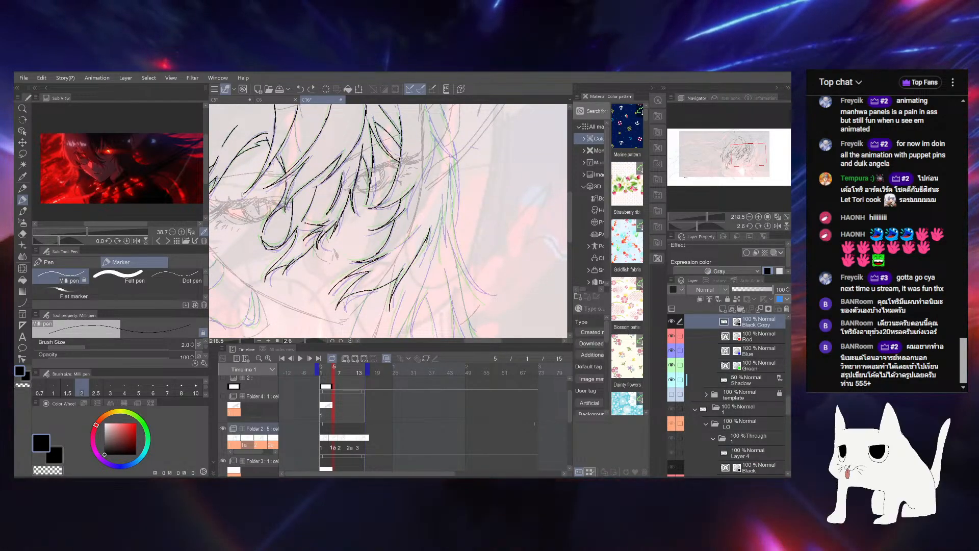
left_click_drag(440, 210, 419, 252)
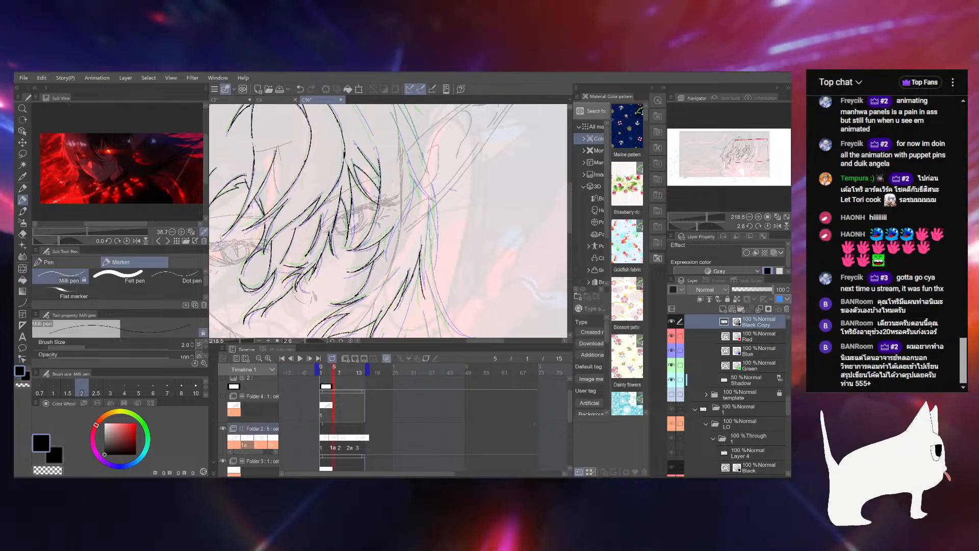
key("ctrl+z")
left_click_drag(393, 239, 393, 285)
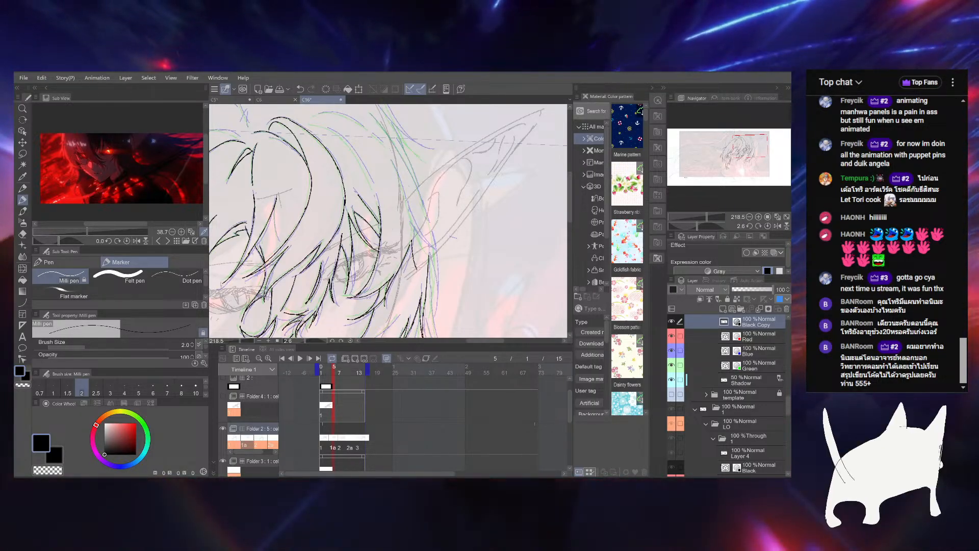
left_click_drag(414, 224, 414, 260)
Draw the strand falling in front of the pointed ear on cel 1a, comparing it with cel 1 on the timeline
left_click(322, 372)
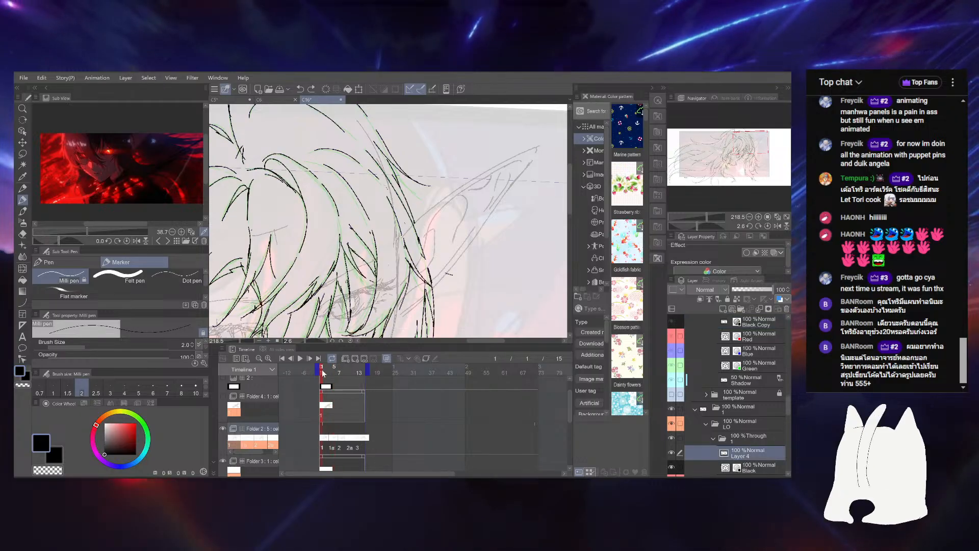
mouse_move(325, 374)
left_mouse_down()
mouse_move(340, 376)
mouse_move(320, 368)
left_mouse_up()
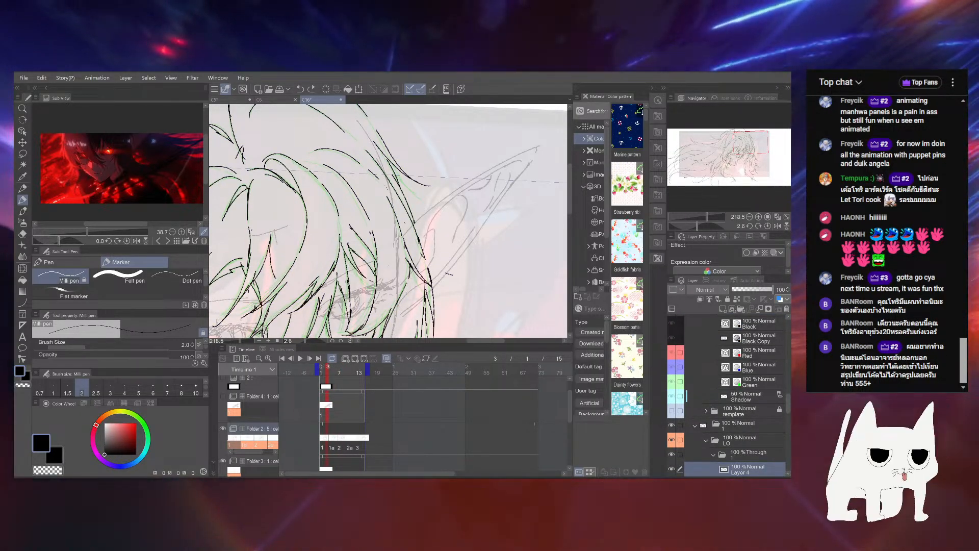
left_click(335, 373)
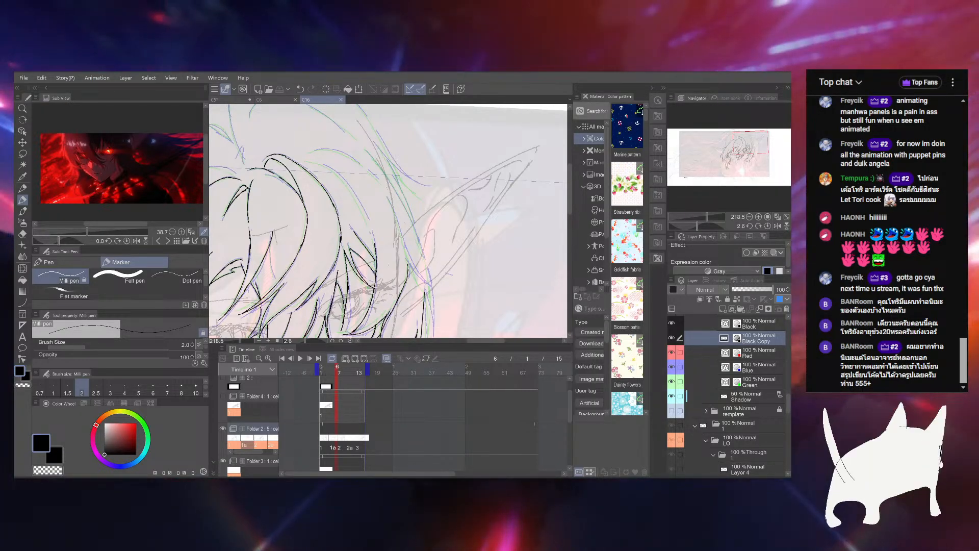
left_click_drag(698, 226, 721, 225)
left_click_drag(406, 226, 417, 333)
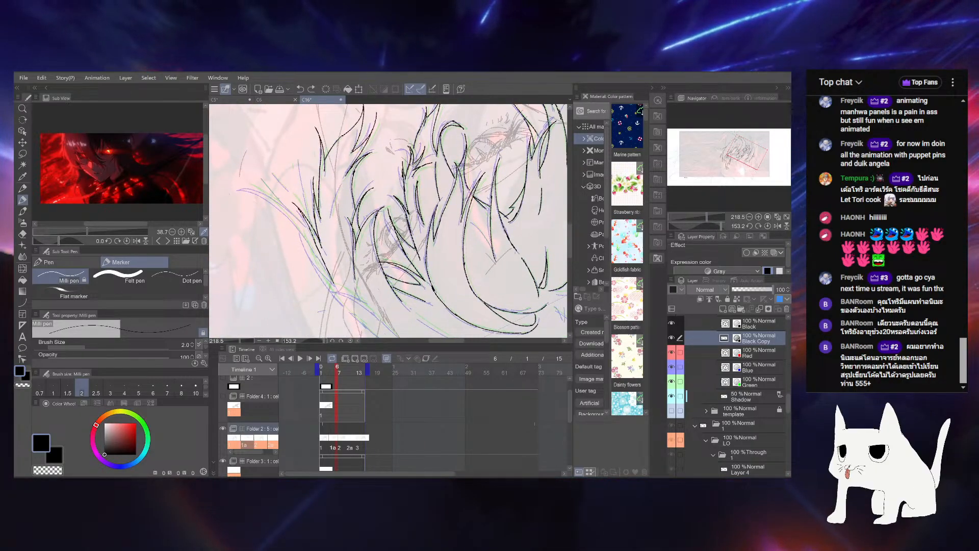
left_click_drag(715, 224, 691, 225)
left_click_drag(423, 288, 402, 286)
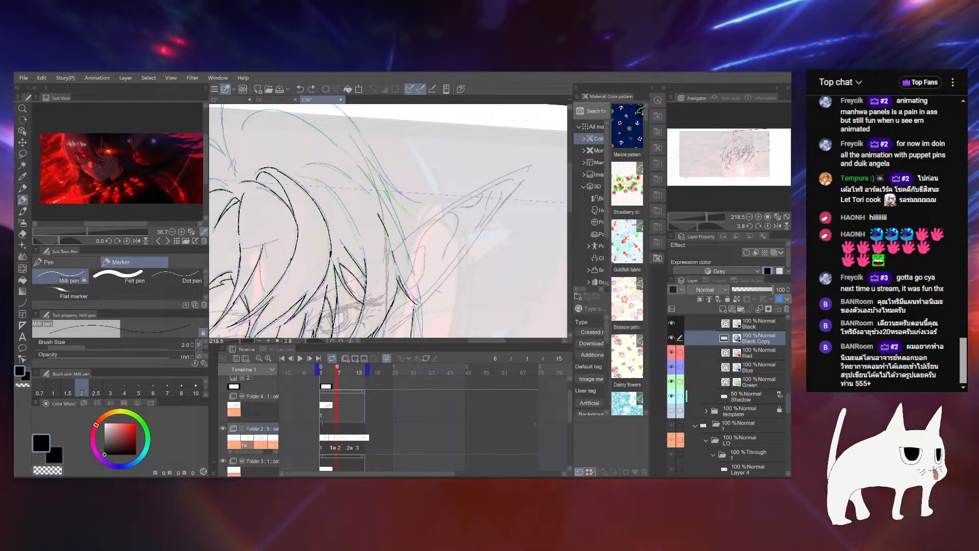
left_click_drag(438, 234, 453, 193)
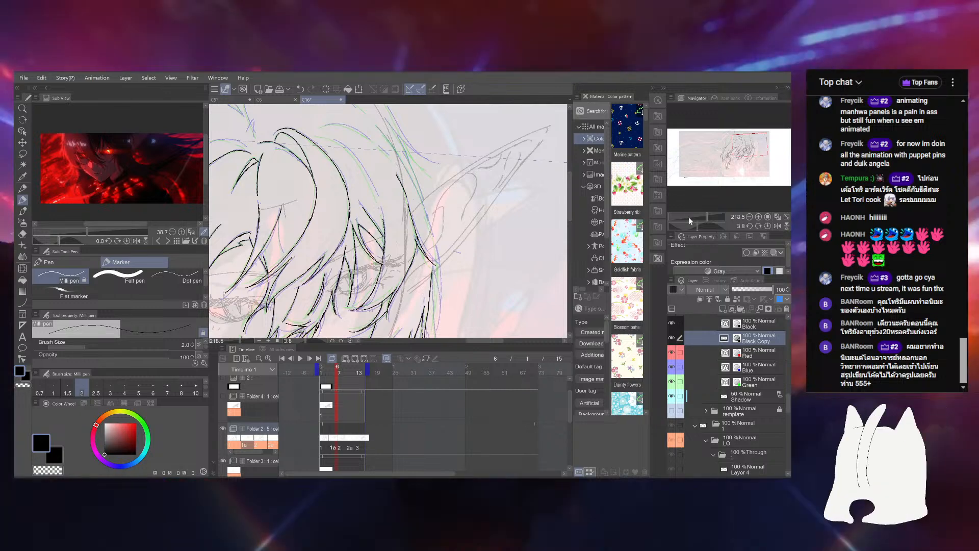
Draw the outer hair lines curving from the crown past the temple toward the ear base on cel 1a
left_click_drag(690, 225, 674, 224)
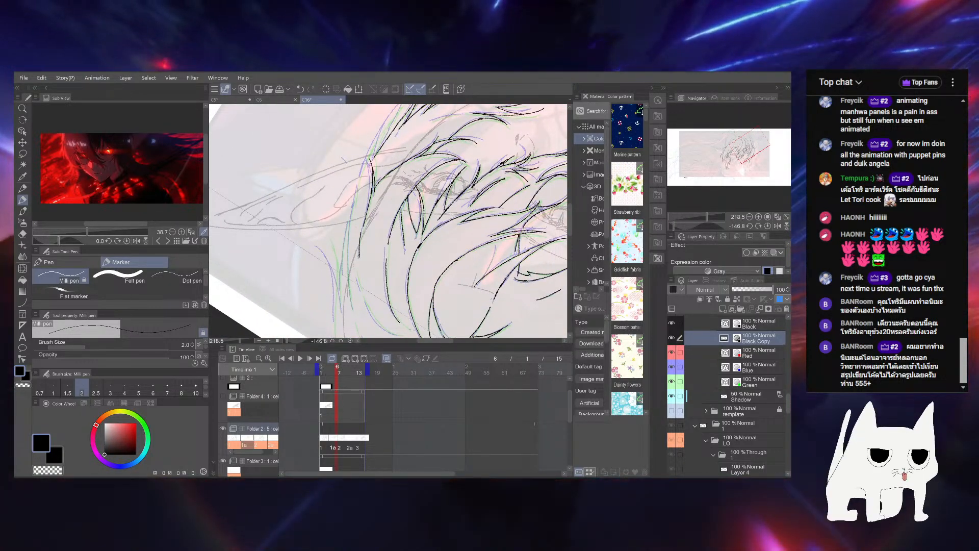
left_click_drag(394, 296, 374, 241)
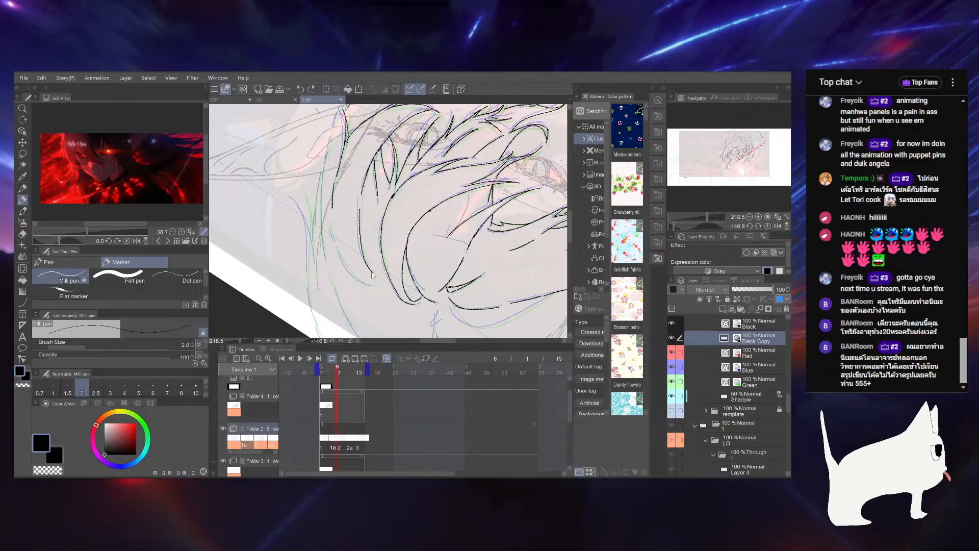
mouse_move(383, 194)
left_mouse_down()
mouse_move(375, 187)
mouse_move(410, 278)
left_mouse_up()
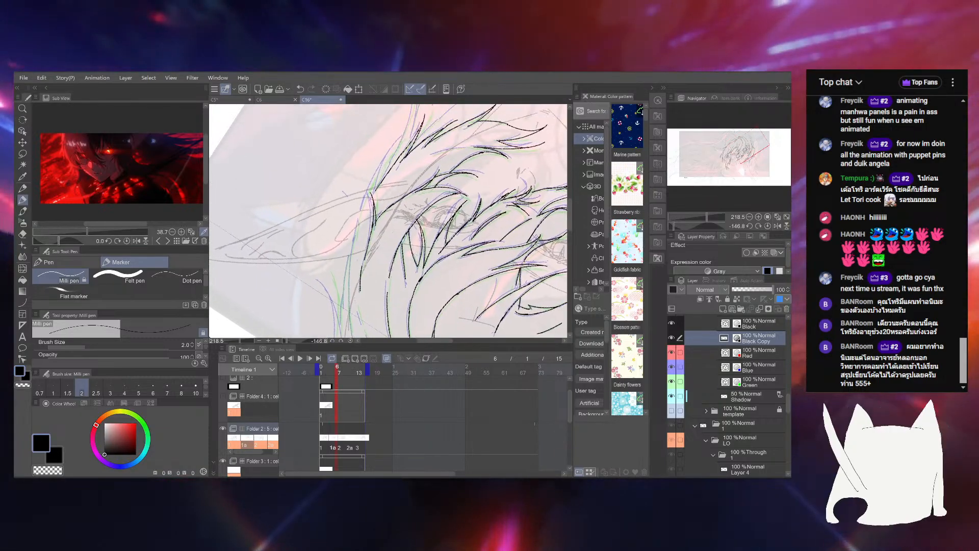
left_click_drag(360, 311, 357, 270)
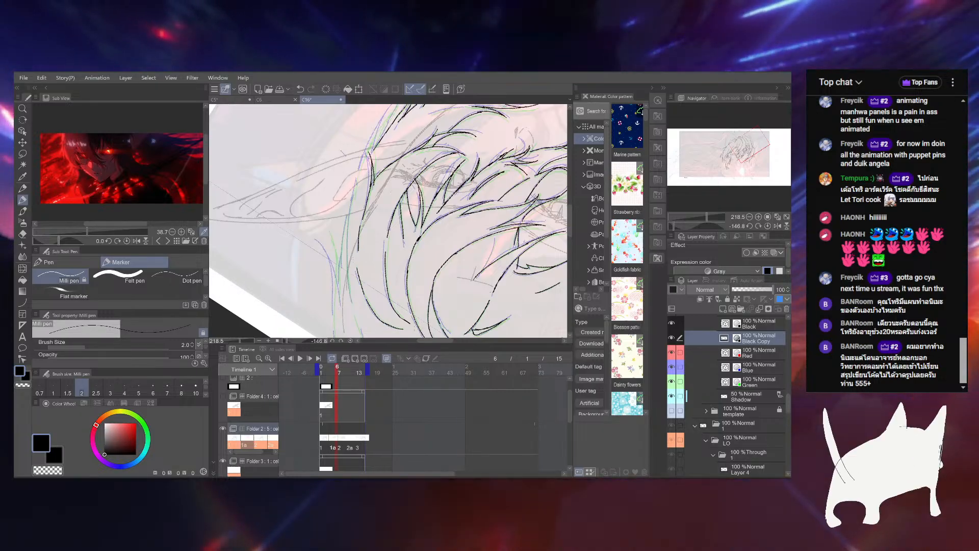
Compare the ear-side hair with cel 1, then draw its strands continuing down below the ear on cel 1a
left_click(768, 226)
left_click(703, 217)
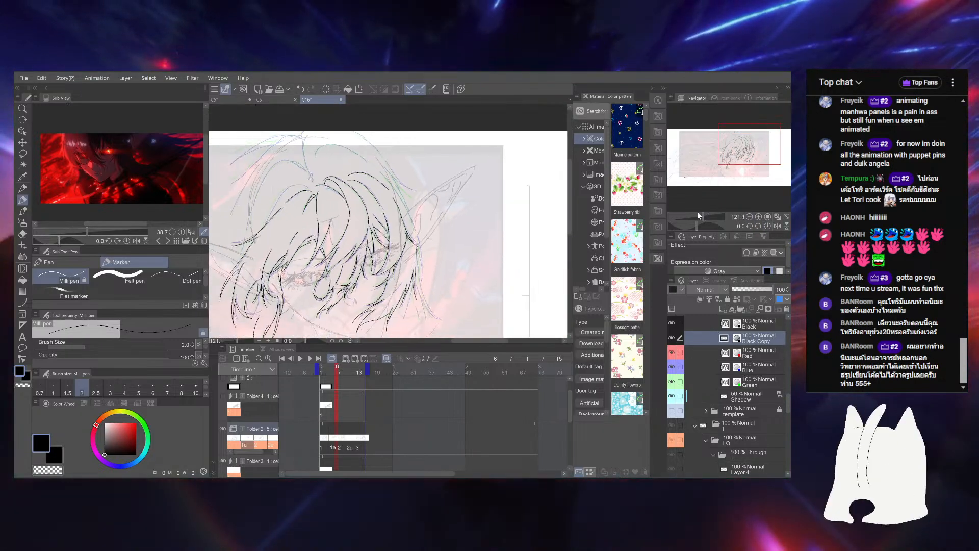
left_click_drag(433, 229, 380, 191)
left_click(708, 217)
mouse_move(325, 372)
left_mouse_down()
mouse_move(342, 377)
mouse_move(323, 378)
left_mouse_up()
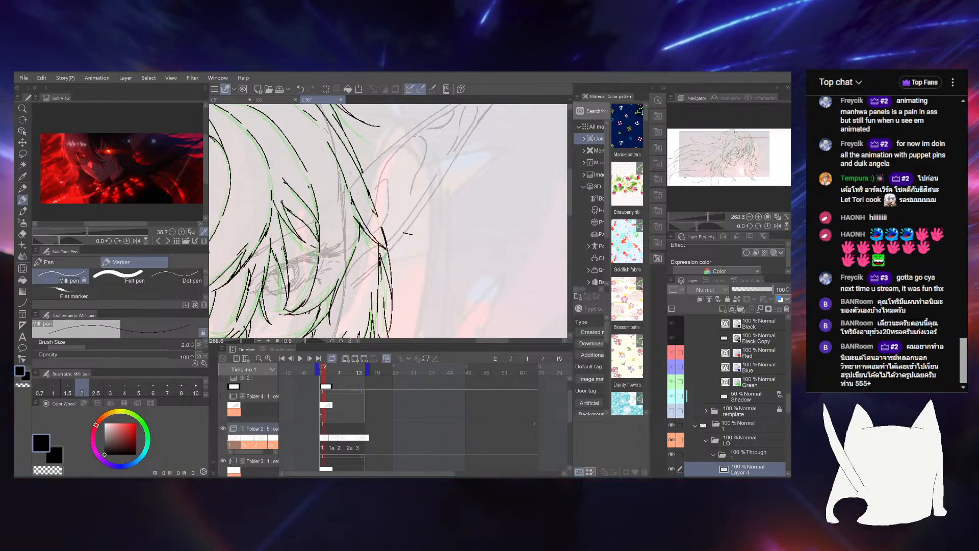
left_click(332, 373)
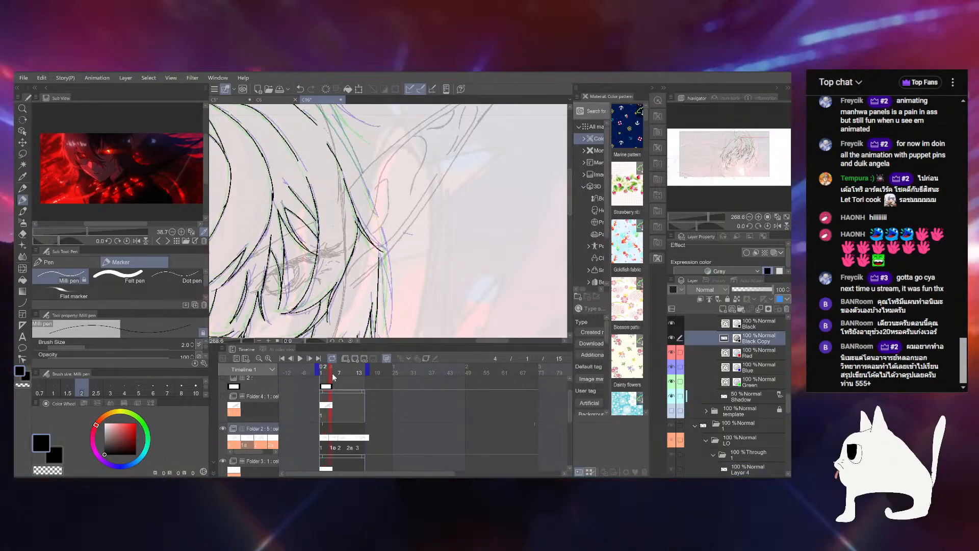
left_click_drag(401, 282, 391, 250)
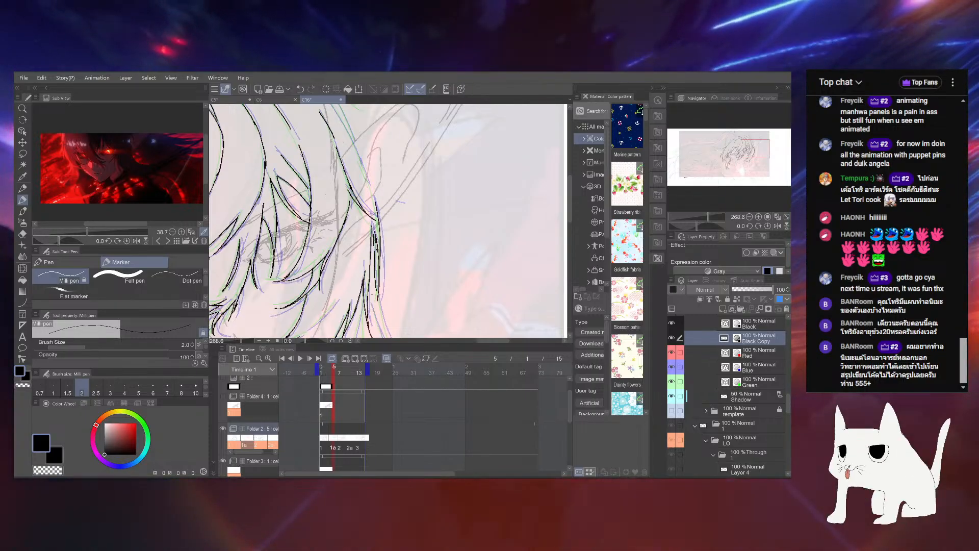
left_click_drag(388, 255, 361, 174)
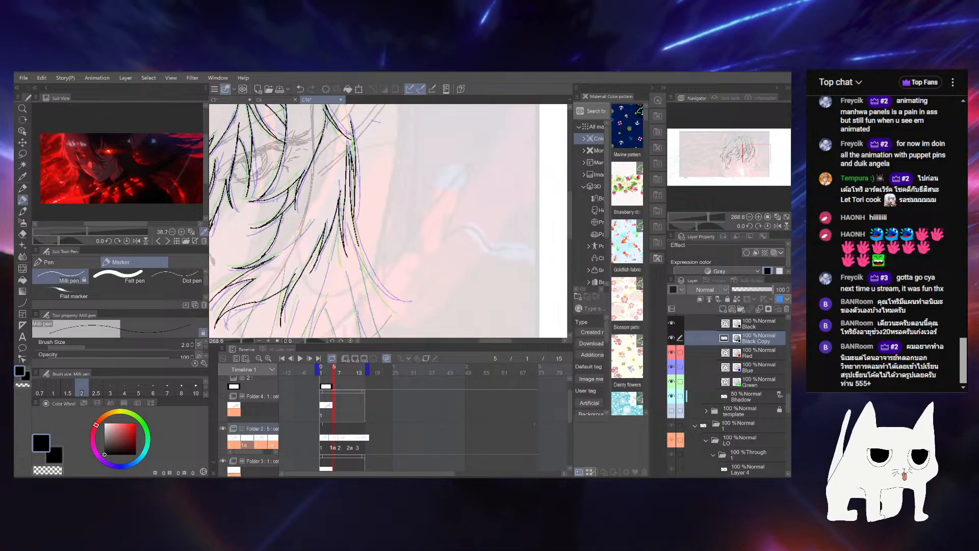
Extend the ear-side hair into long outer strands with a curved lower tip on cel 1a, redoing one stroke
mouse_move(693, 218)
left_mouse_down()
mouse_move(703, 210)
mouse_move(699, 226)
mouse_move(709, 226)
left_mouse_up()
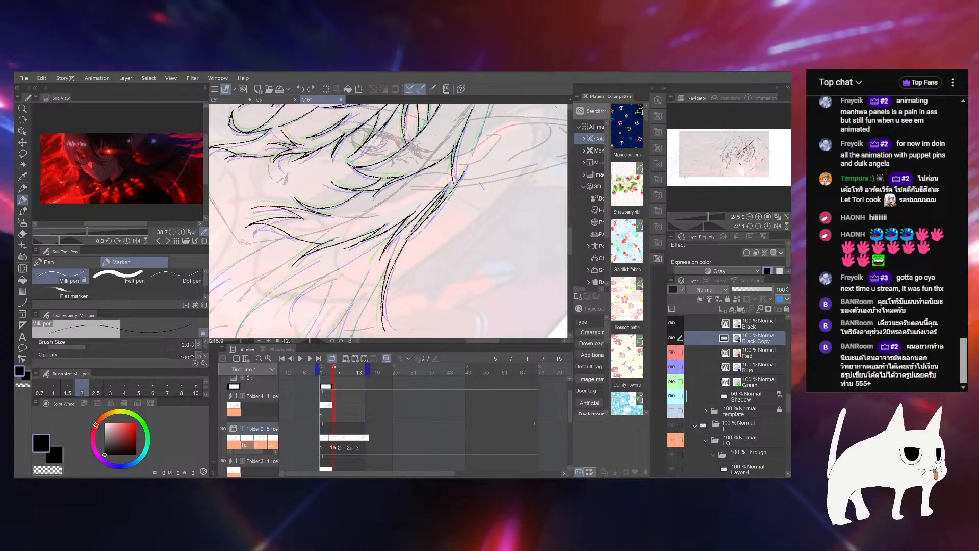
left_click_drag(457, 180, 408, 238)
left_click_drag(433, 221, 473, 144)
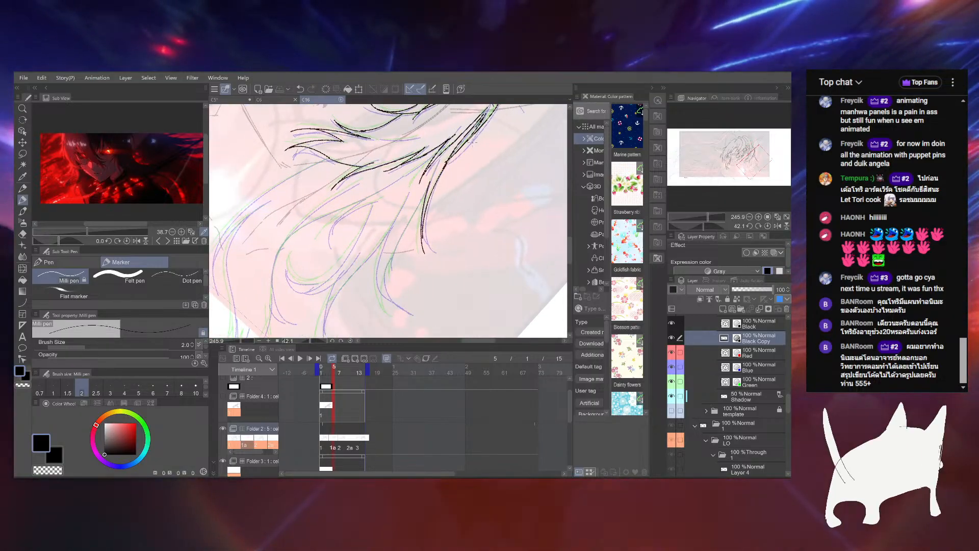
key("ctrl+z")
left_click_drag(430, 182, 409, 220)
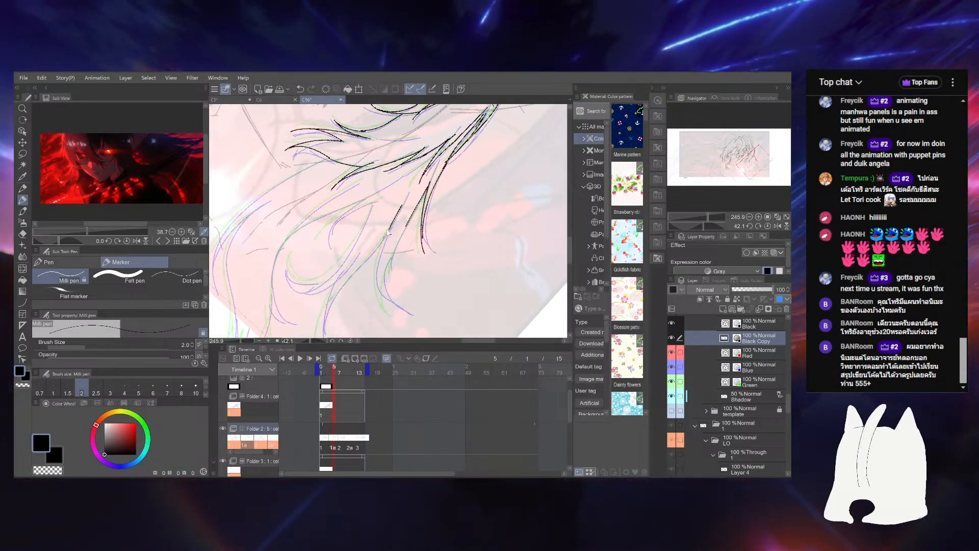
left_click_drag(377, 293, 405, 316)
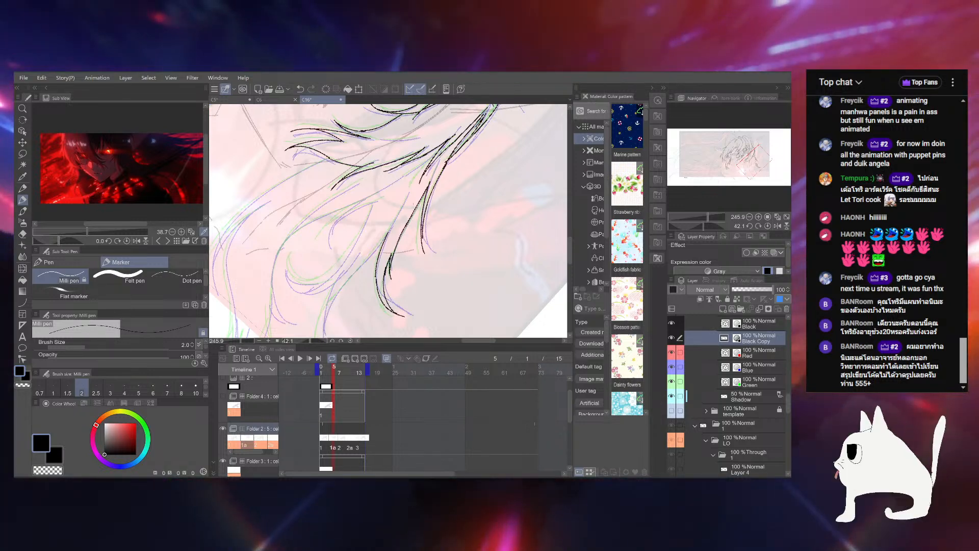
Draw the long tapering strand hanging below the curved outer tip on cel 1a, redoing misplaced strokes, then save the file
left_click(768, 226)
left_click_drag(446, 233, 443, 284)
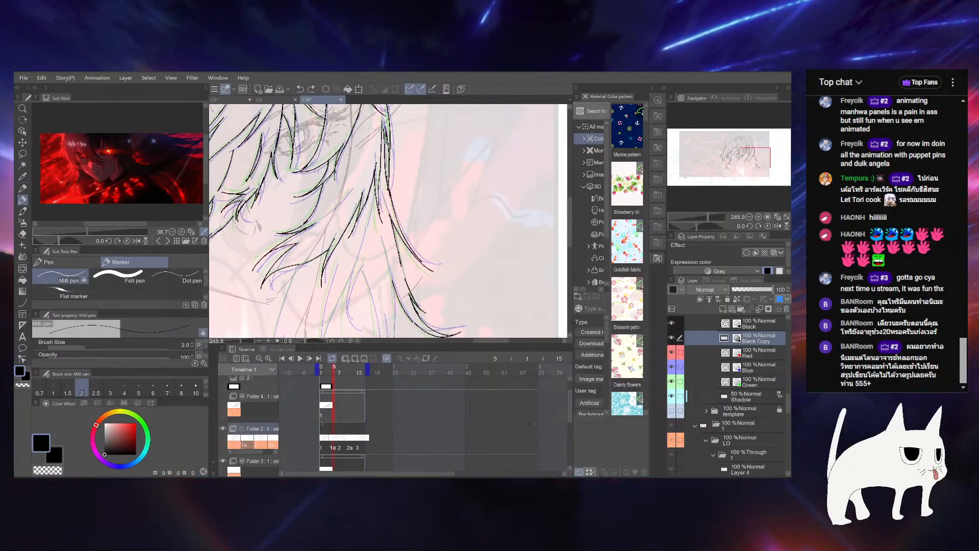
mouse_move(401, 261)
left_mouse_down()
mouse_move(410, 294)
mouse_move(430, 258)
mouse_move(479, 218)
left_mouse_up()
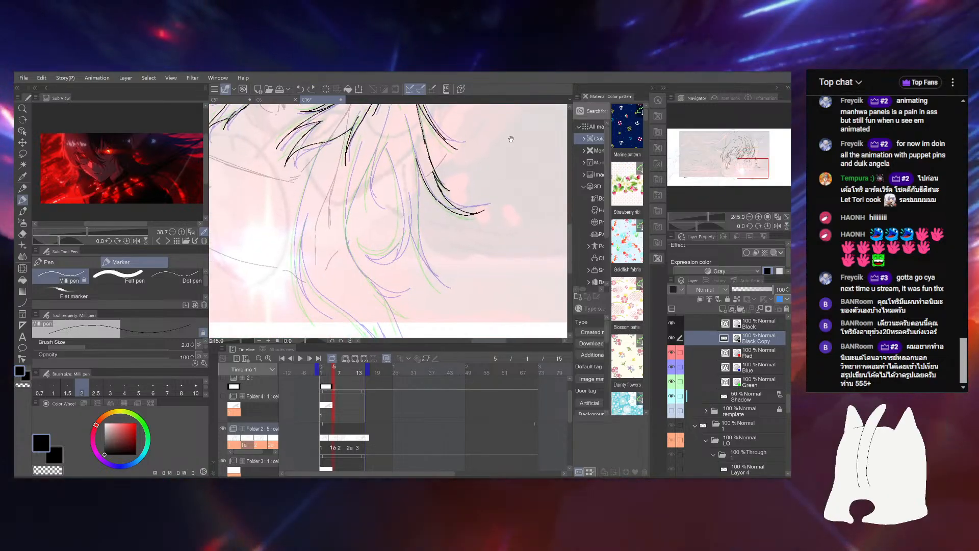
left_click_drag(403, 266, 435, 308)
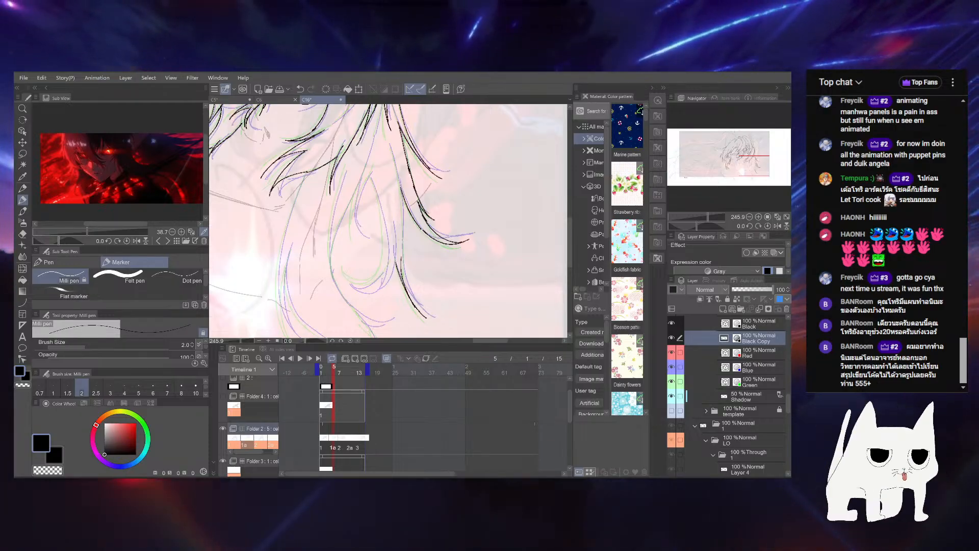
key("ctrl+z")
left_click_drag(400, 184, 407, 266)
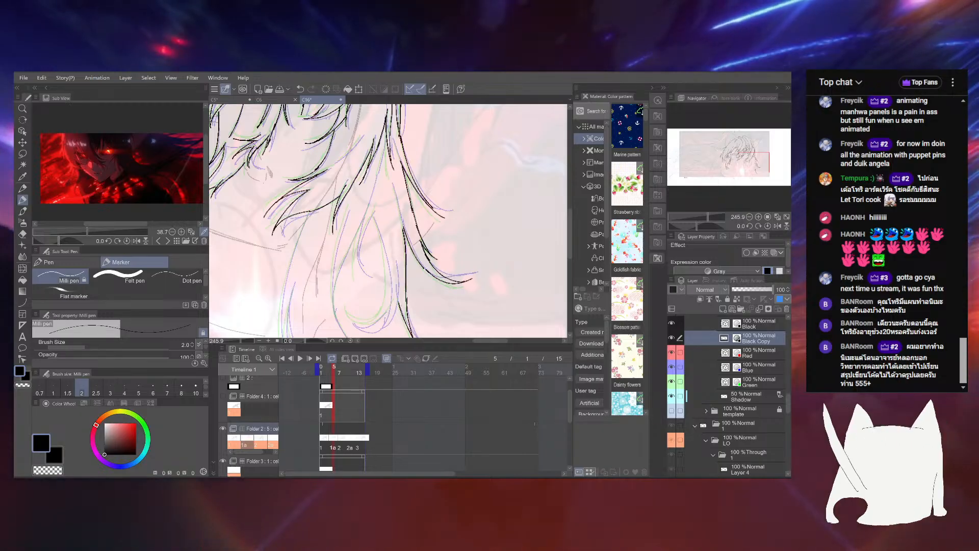
left_click_drag(393, 205, 398, 275)
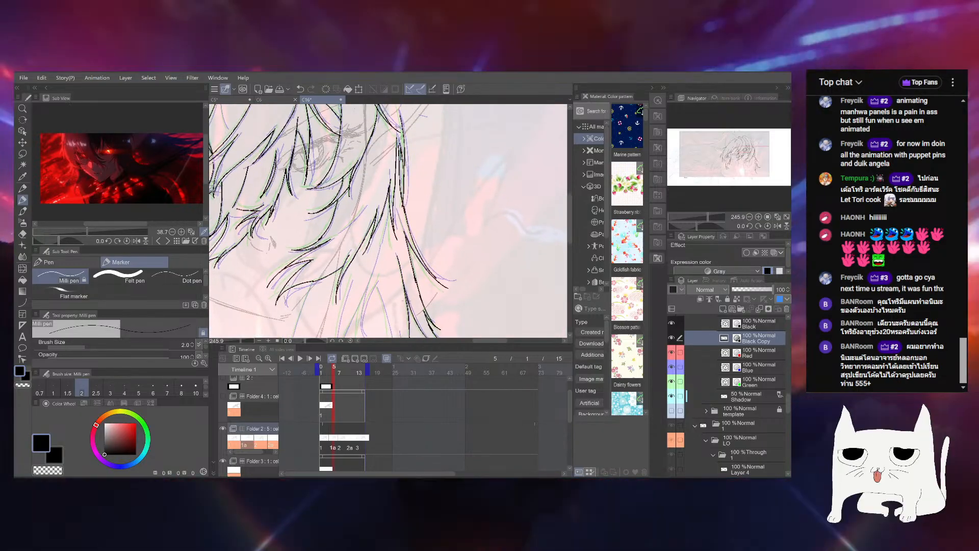
key("ctrl+z")
left_click_drag(388, 219, 440, 235)
key("ctrl+s")
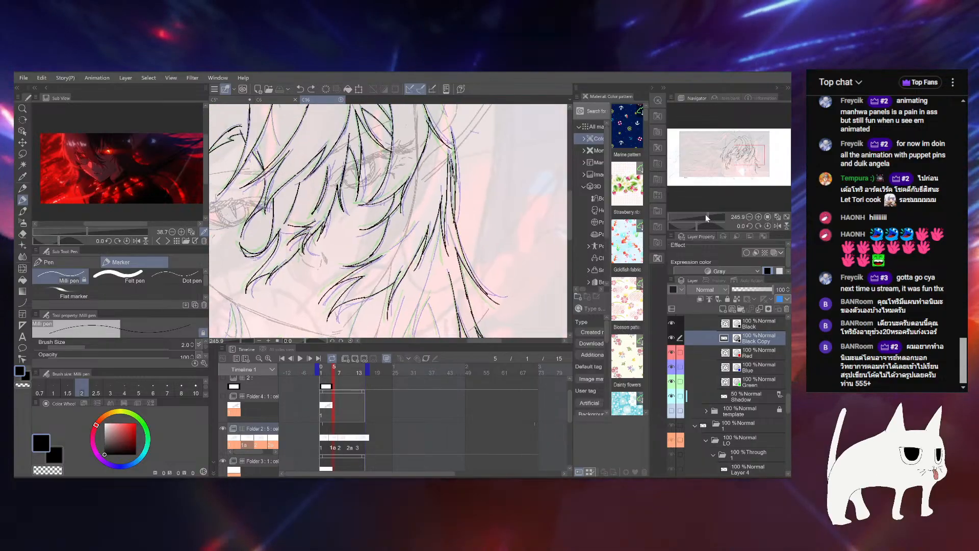
Extend the long ear-side lock beside the face down past the frame's lower edge on cel 1a, redoing misplaced strokes
left_click_drag(706, 215, 697, 214)
left_click_drag(500, 229, 528, 238)
left_click_drag(700, 212, 707, 213)
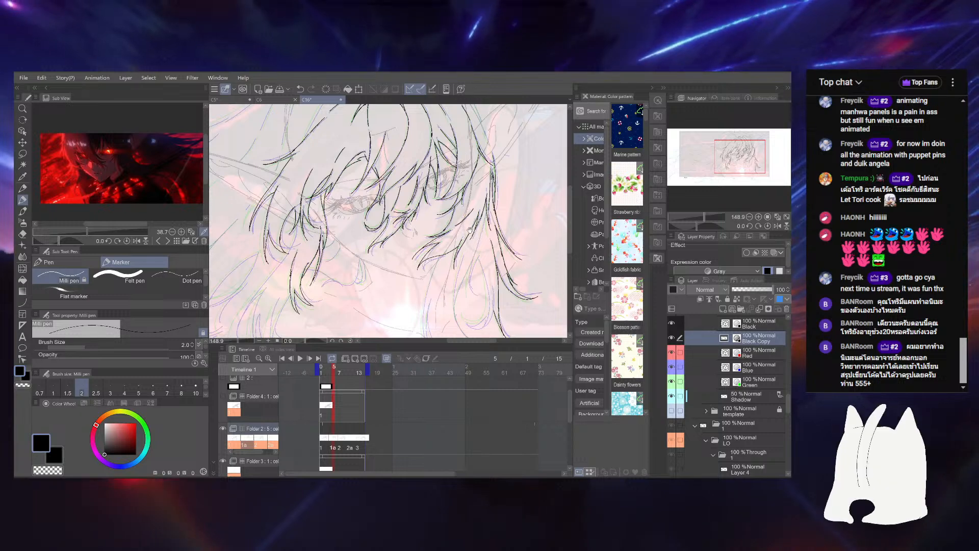
scroll(470, 230, "down", 3)
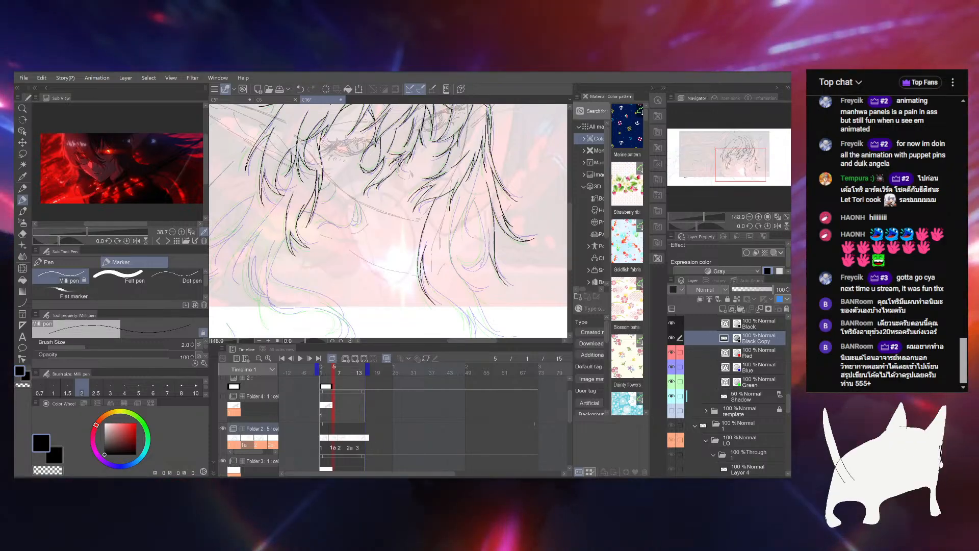
key("ctrl+z")
left_click_drag(403, 224, 384, 217)
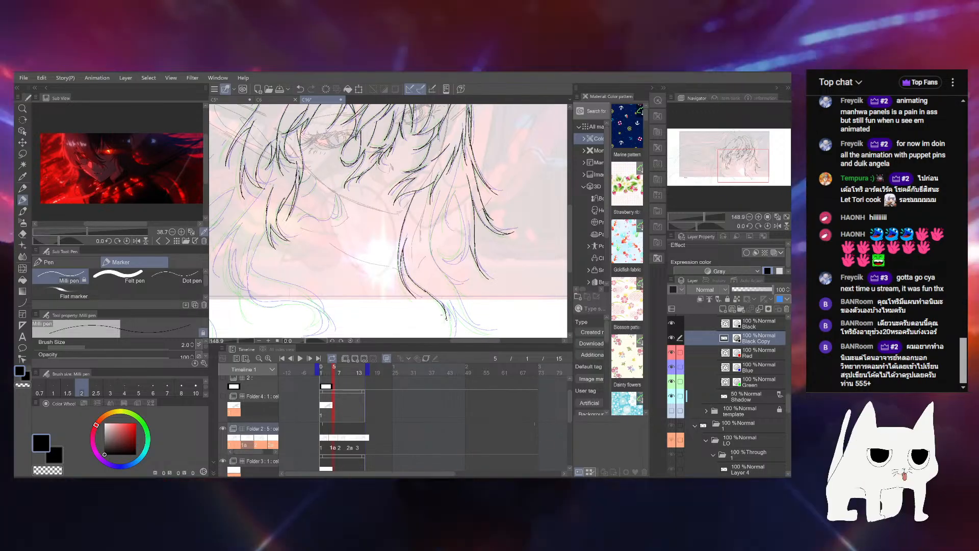
key("ctrl+z")
key("ctrl+y")
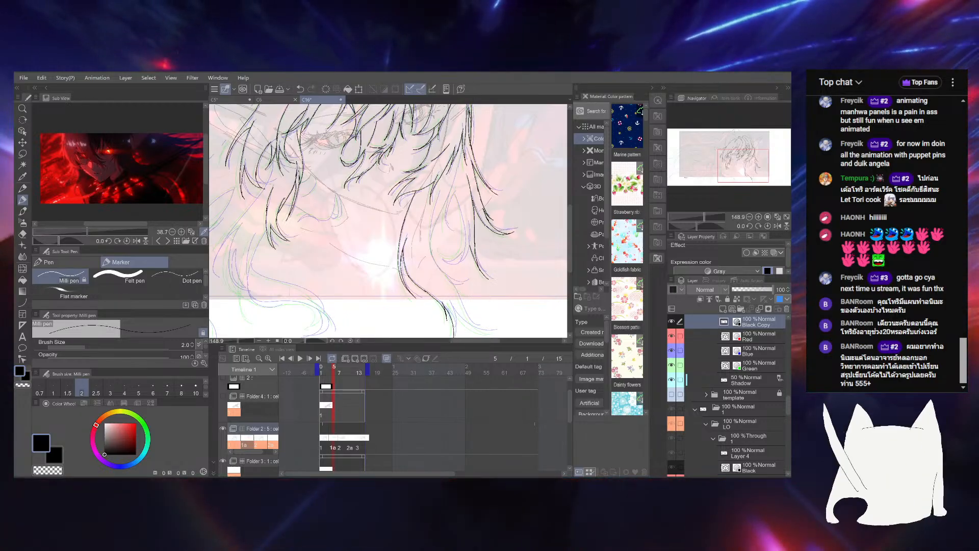
Draw the forked tip at the lower end of the long ear-side lock on cel 1a, redoing one stroke
left_click_drag(489, 282, 471, 269)
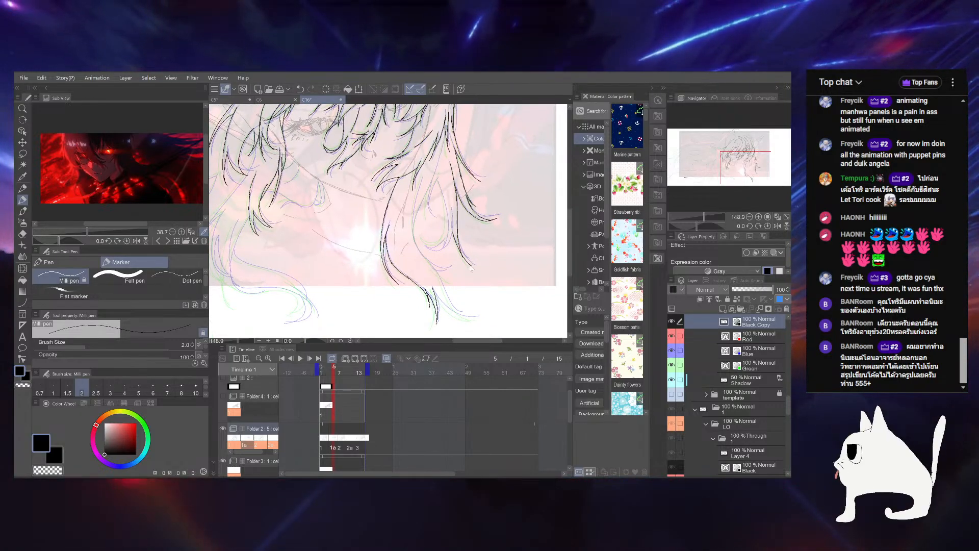
left_click_drag(700, 228, 709, 228)
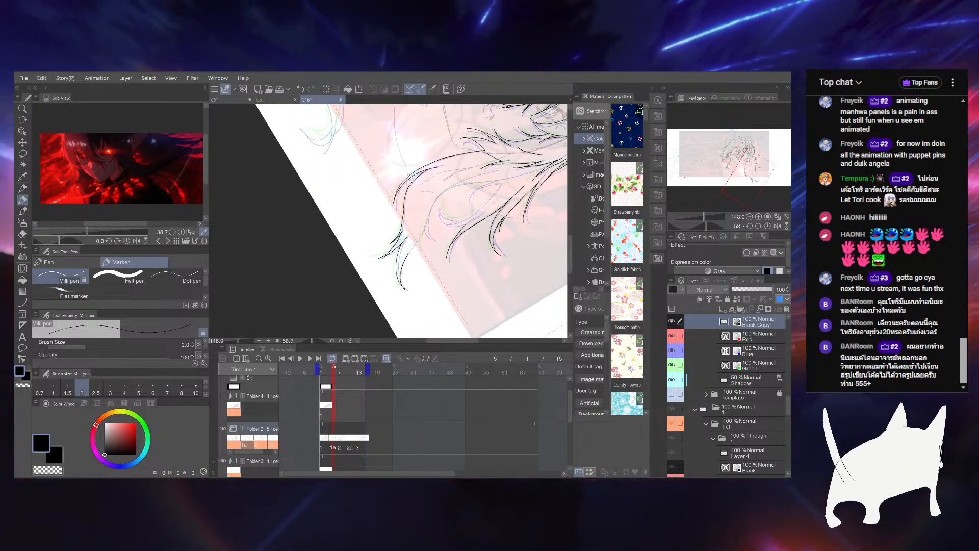
key("ctrl+z")
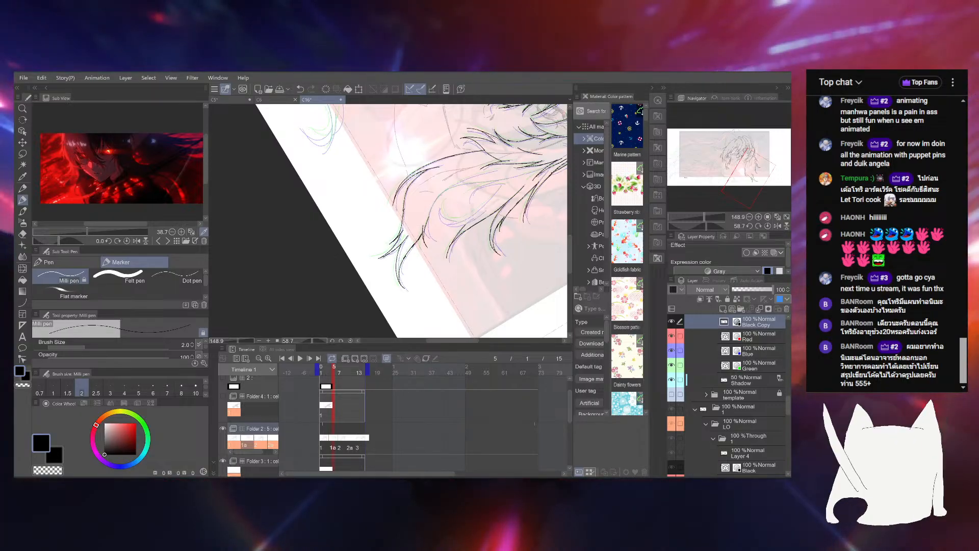
left_click_drag(408, 204, 395, 247)
left_click_drag(706, 226, 697, 225)
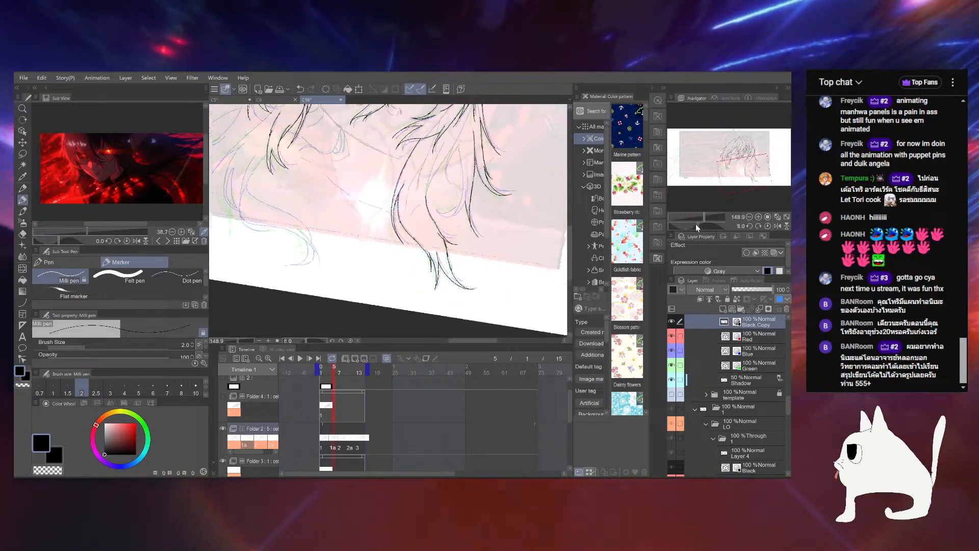
Draw the curved inner strands between the long lock and the outer ear-side strands on cel 1a, redoing misplaced strokes
left_click_drag(515, 211, 489, 316)
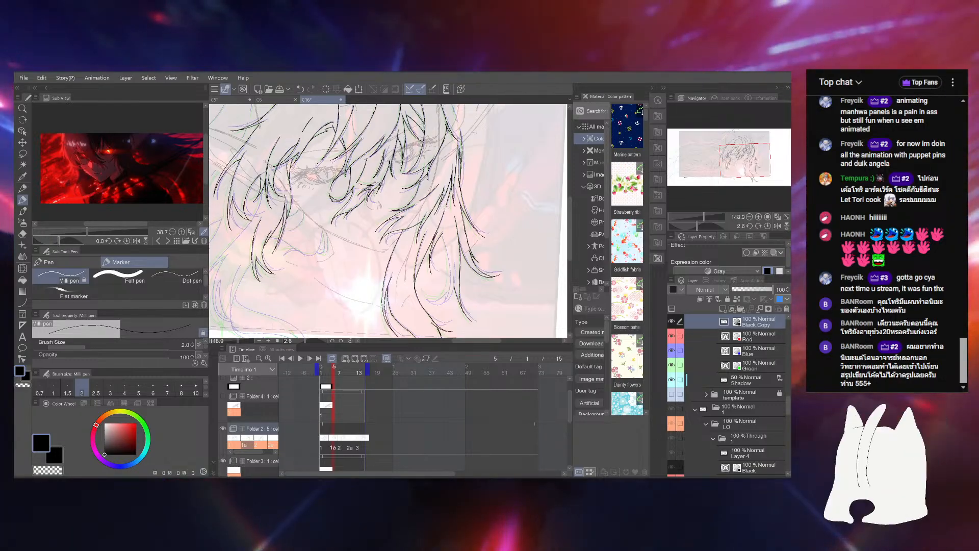
left_click_drag(446, 206, 447, 199)
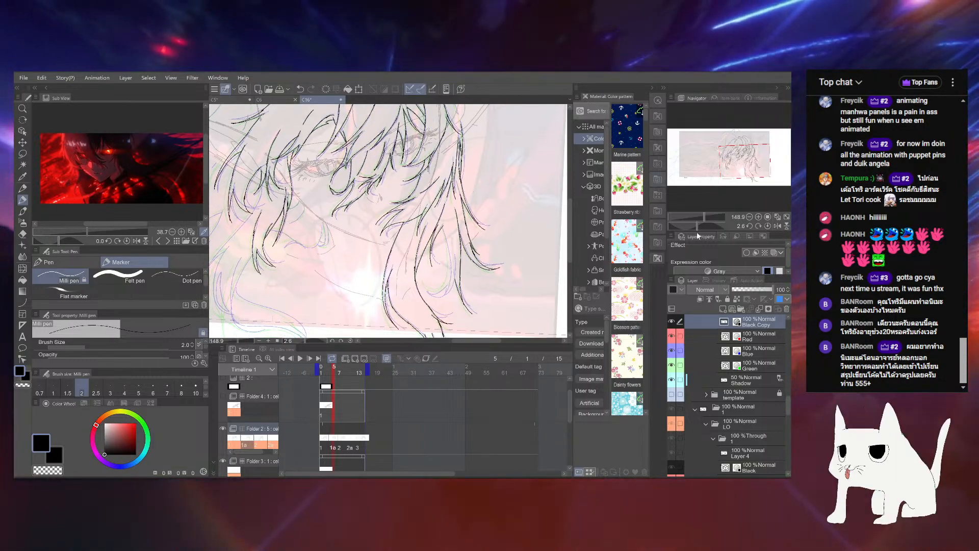
left_click_drag(698, 227, 717, 222)
left_click_drag(372, 244, 476, 295)
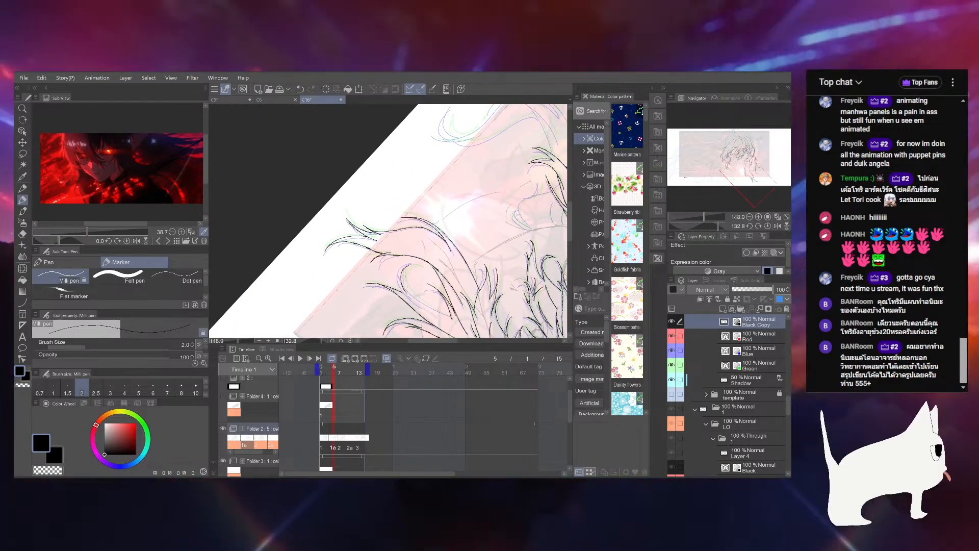
key("ctrl+z")
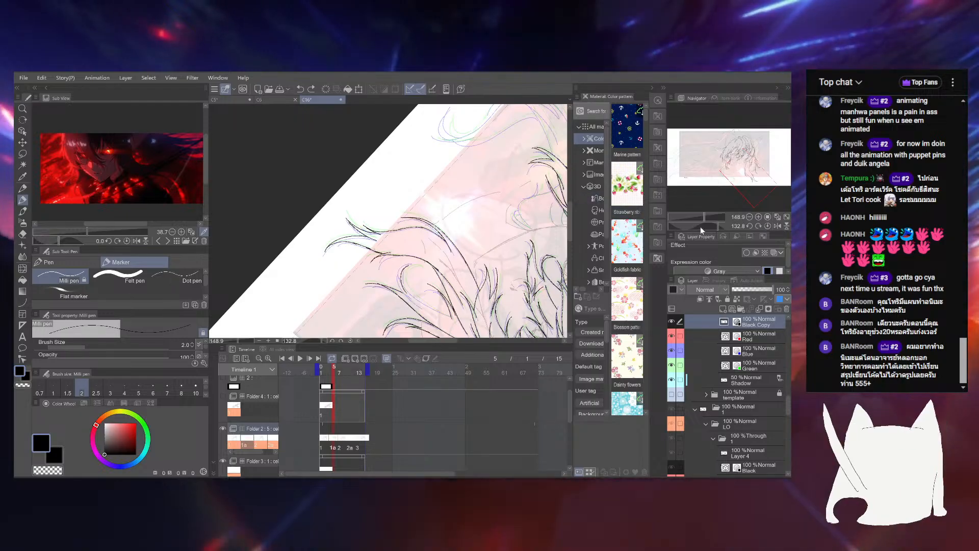
left_click_drag(700, 227, 727, 223)
left_click_drag(490, 225, 510, 219)
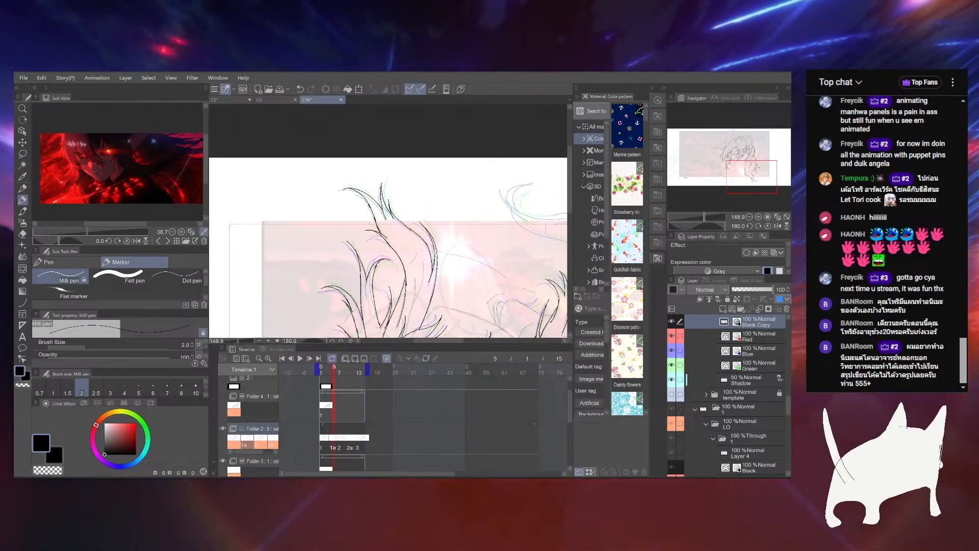
left_click_drag(720, 225, 705, 223)
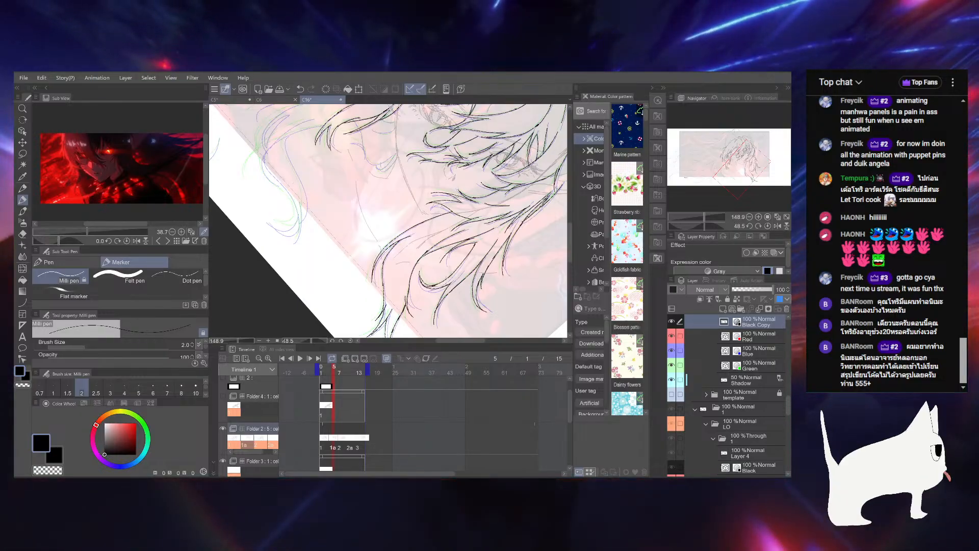
left_click_drag(705, 225, 694, 225)
left_click_drag(468, 165, 450, 240)
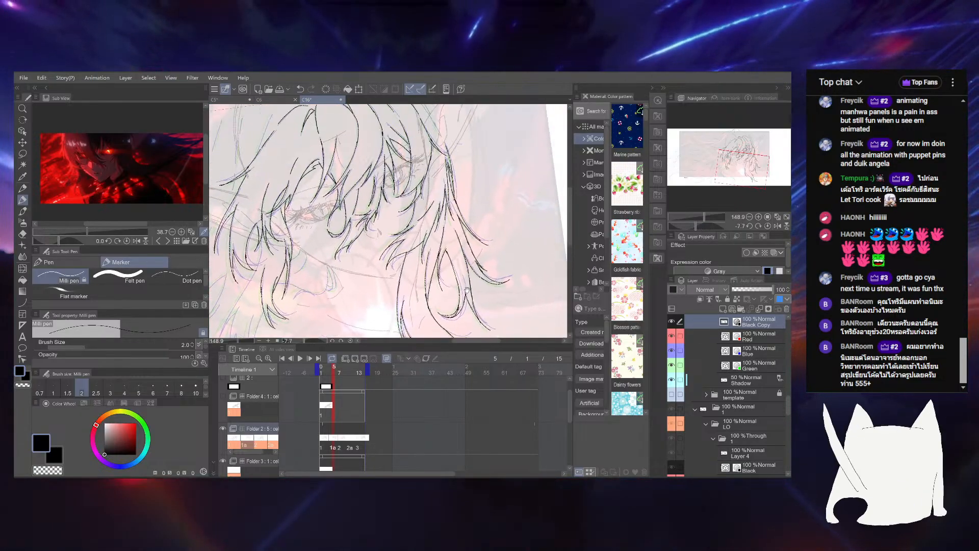
key("ctrl+z")
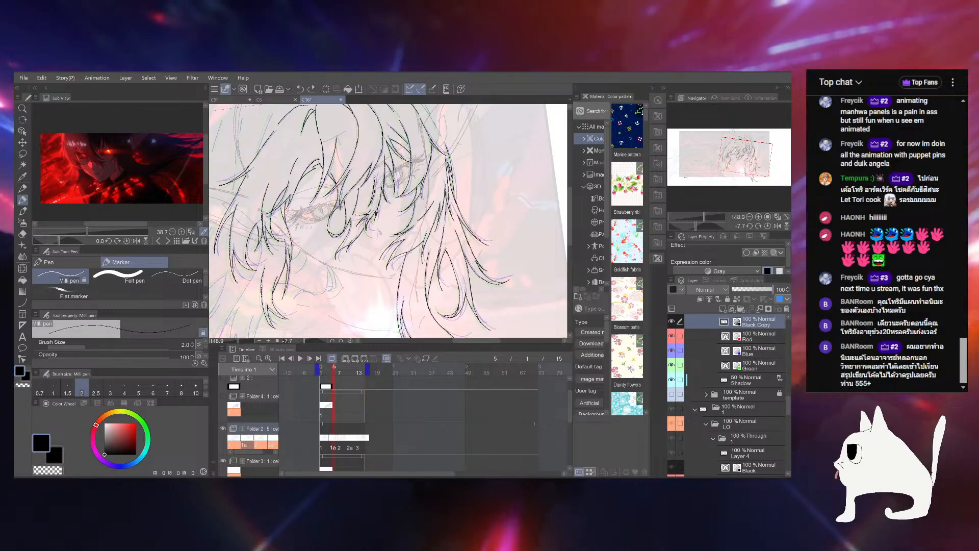
Draw the hair strands hanging behind the cheek and jaw on the opposite side of the face on cel 1a
mouse_move(369, 280)
left_mouse_down()
mouse_move(476, 212)
mouse_move(520, 202)
left_mouse_up()
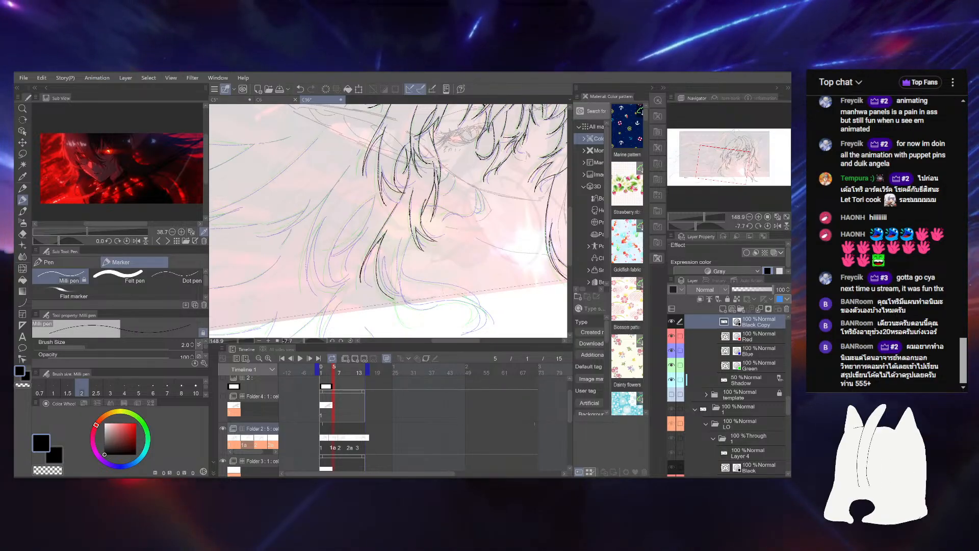
left_click_drag(701, 218, 692, 219)
left_click_drag(517, 243, 510, 268)
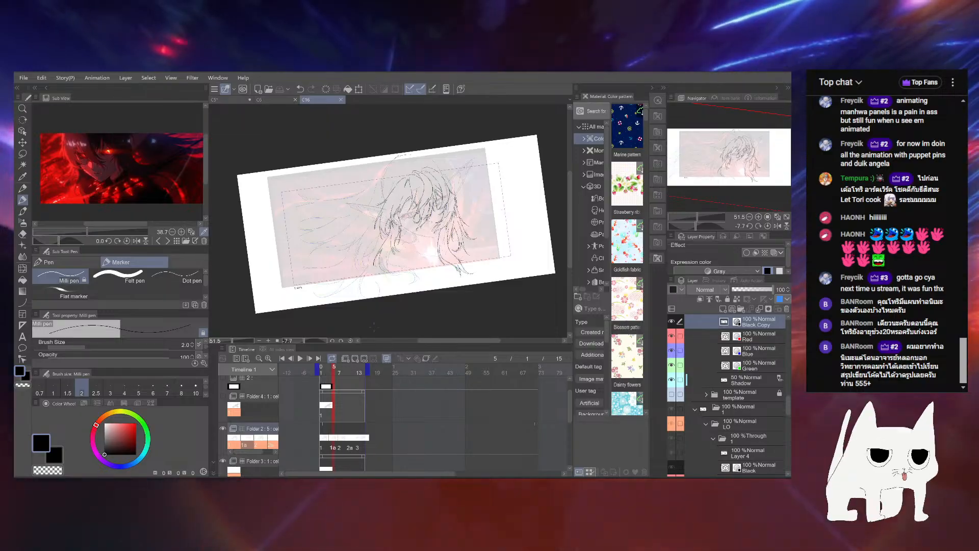
Switch to cel 2 and rework the small hair strands behind the jaw line
mouse_move(333, 373)
left_mouse_down()
mouse_move(350, 366)
mouse_move(321, 368)
mouse_move(353, 363)
mouse_move(322, 369)
mouse_move(355, 369)
mouse_move(328, 372)
mouse_move(341, 371)
left_mouse_up()
scroll(444, 237, "up", 8)
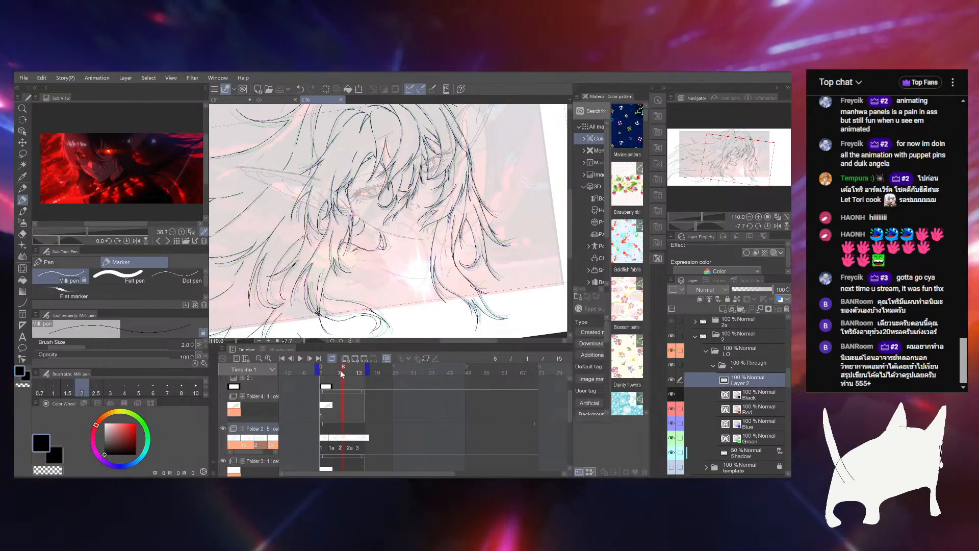
scroll(444, 201, "up", 6)
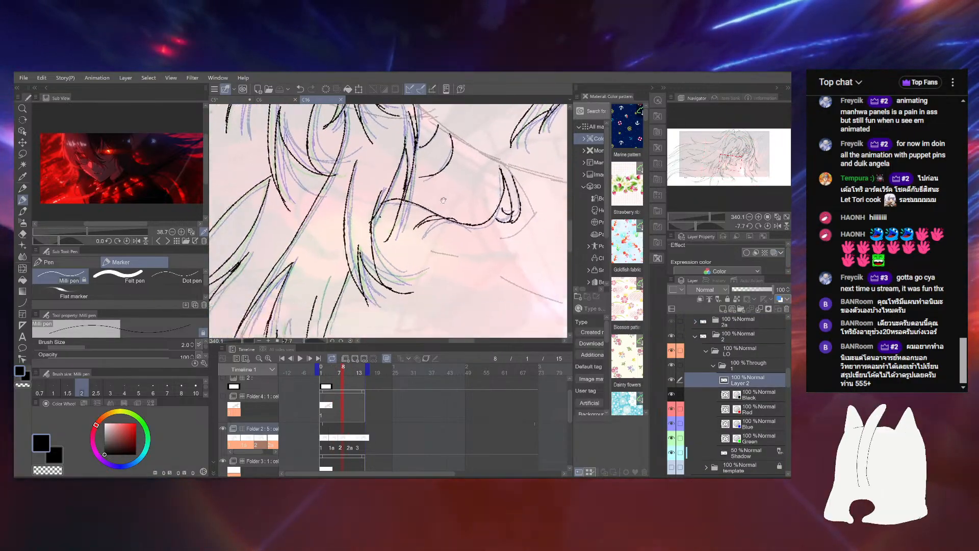
left_click_drag(443, 200, 449, 195)
left_click_drag(363, 235, 369, 290)
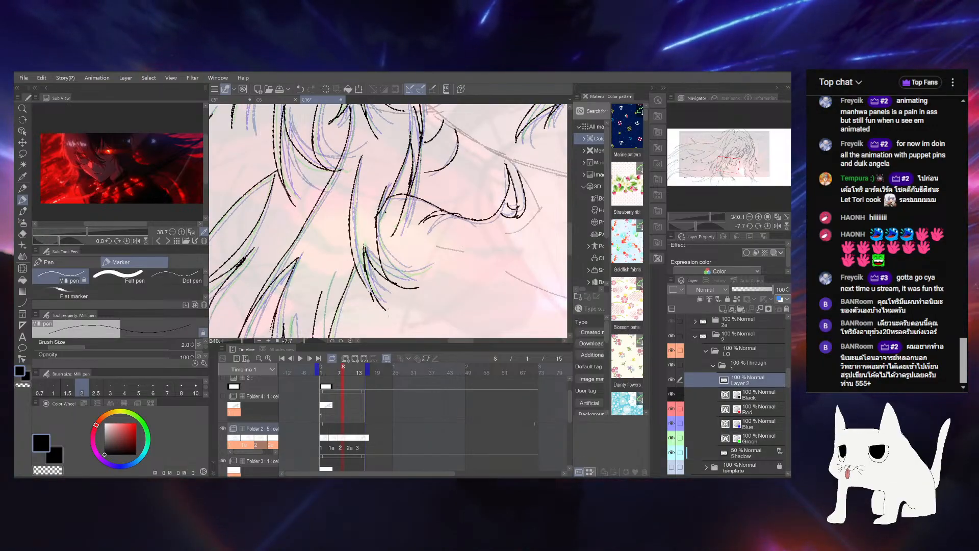
left_click_drag(364, 244, 385, 309)
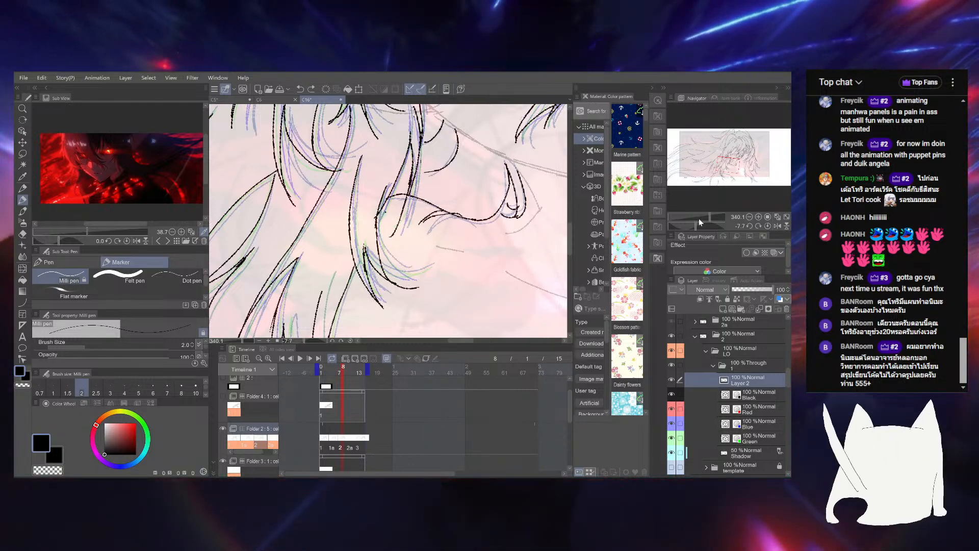
left_click(699, 216)
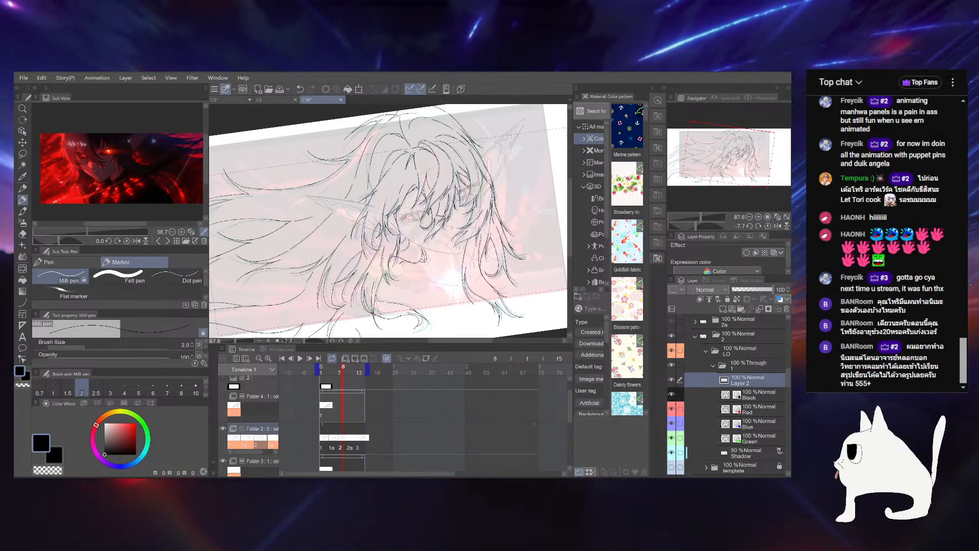
left_click_drag(448, 256, 447, 255)
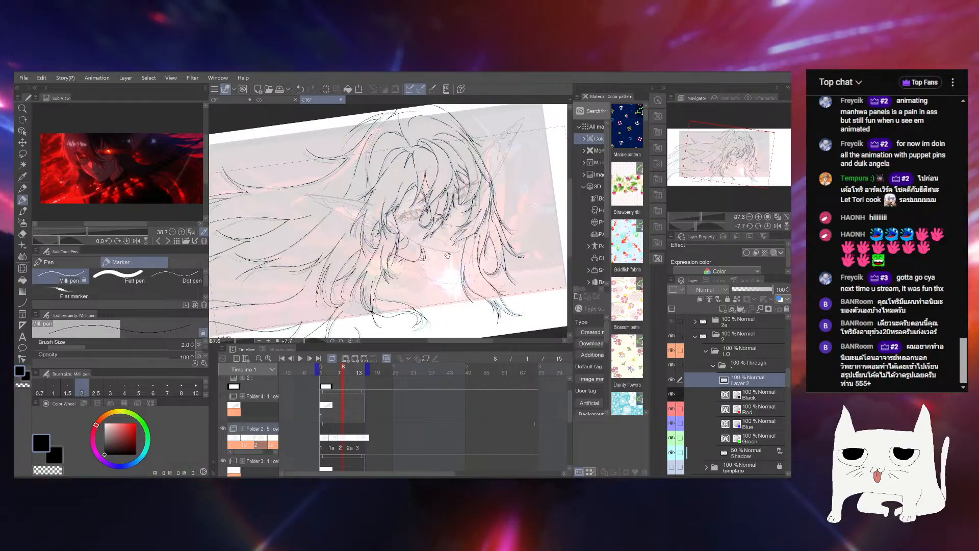
scroll(451, 201, "up", 5)
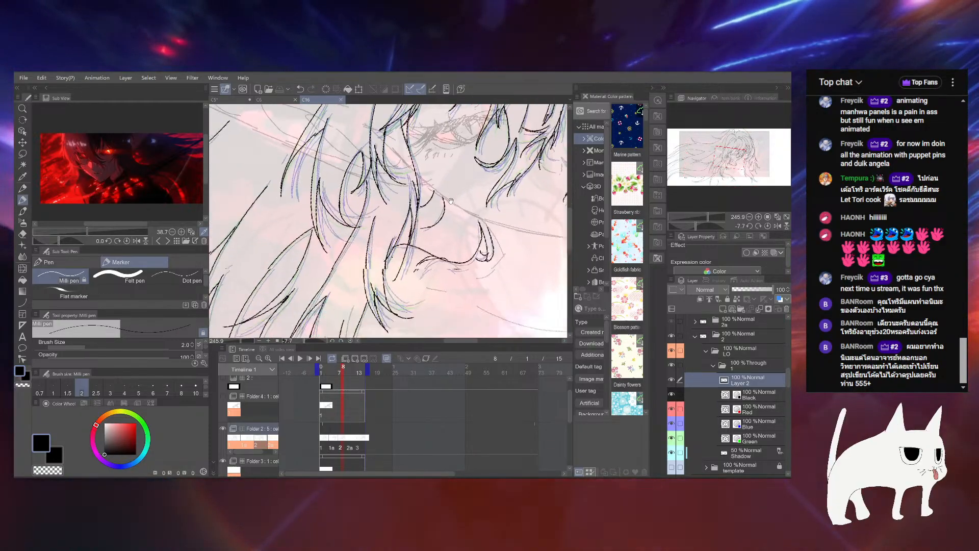
left_click_drag(451, 201, 454, 195)
left_click(395, 220)
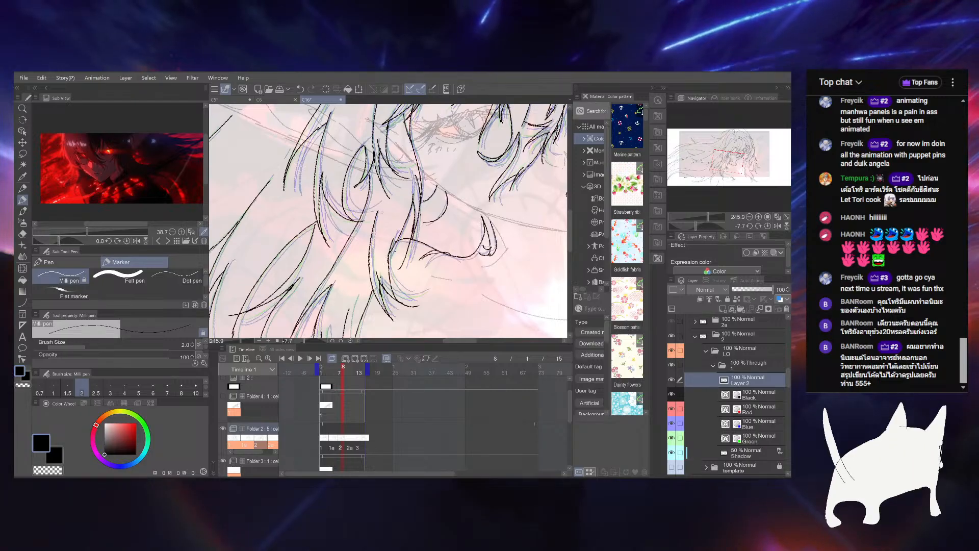
scroll(395, 220, "down", 5)
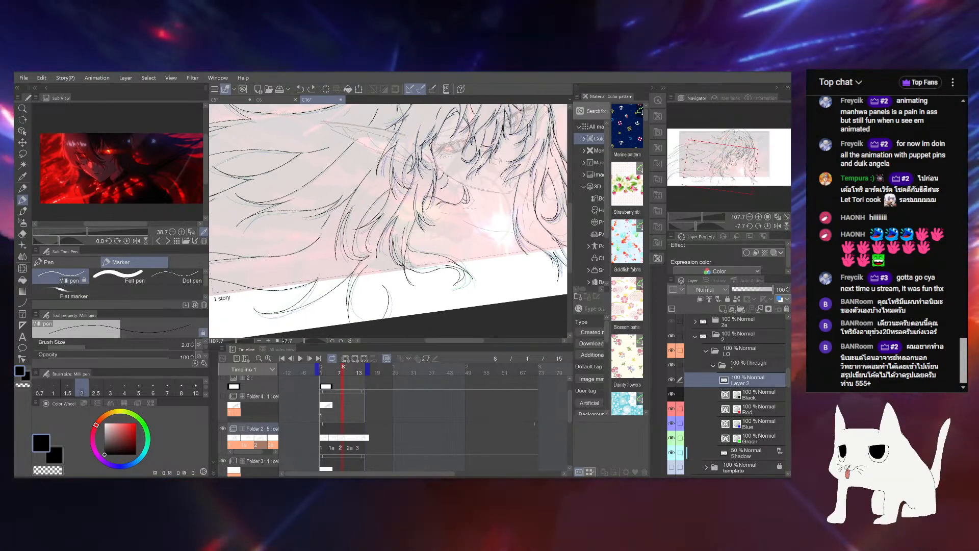
Return to cel 1a and draw the long strands flowing down behind the jaw, redoing misplaced strokes, then save the file
left_click(357, 373)
left_click_drag(357, 375, 333, 366)
scroll(438, 204, "up", 5)
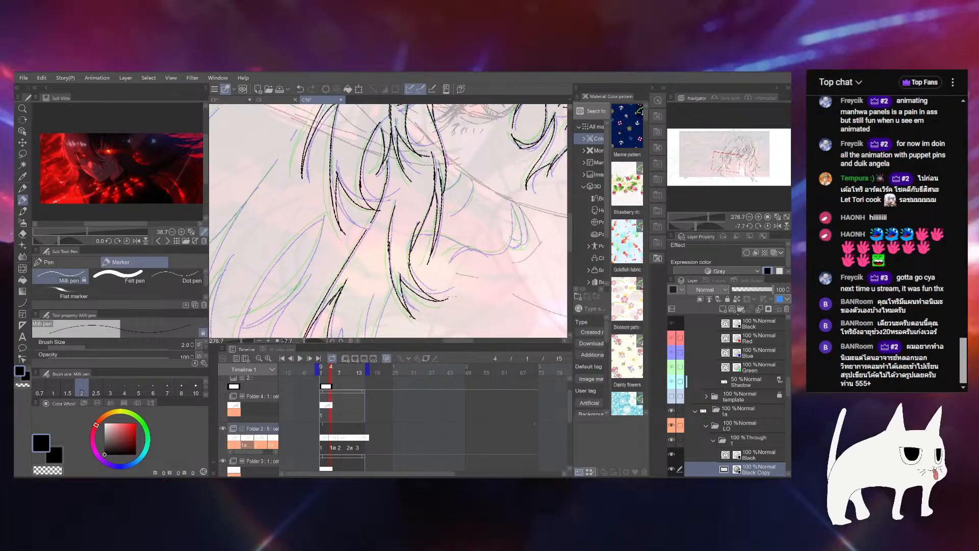
left_click_drag(453, 278, 475, 179)
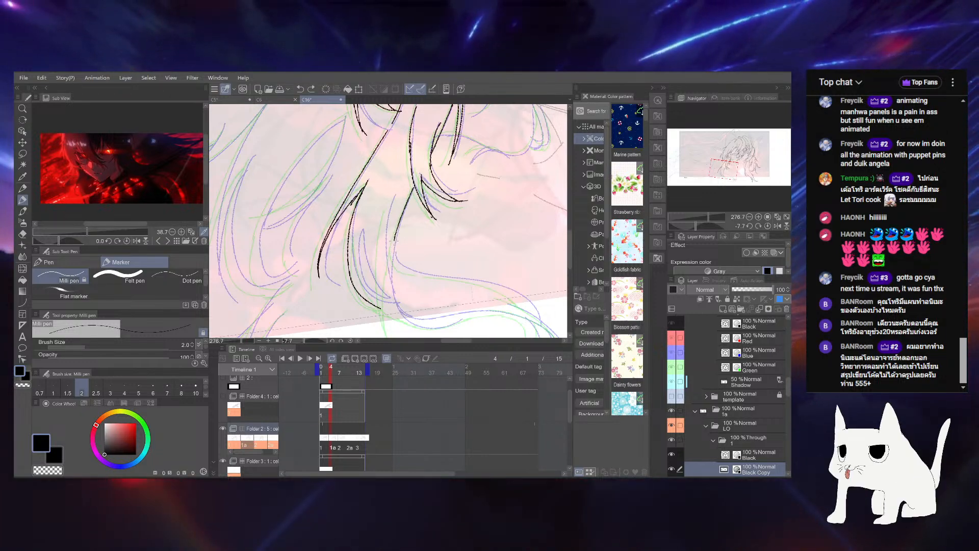
key("ctrl+z")
left_click_drag(391, 259, 397, 320)
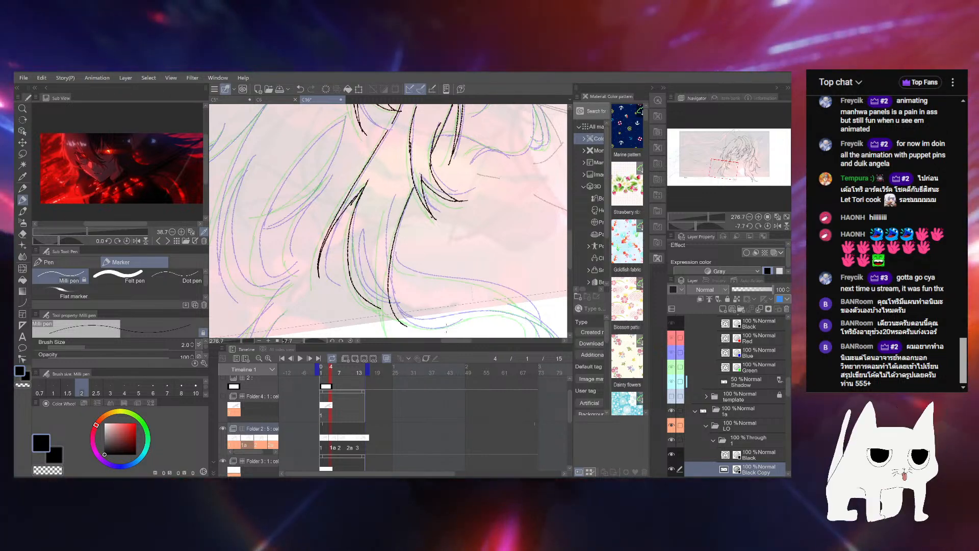
key("ctrl+z")
left_click_drag(392, 251, 416, 324)
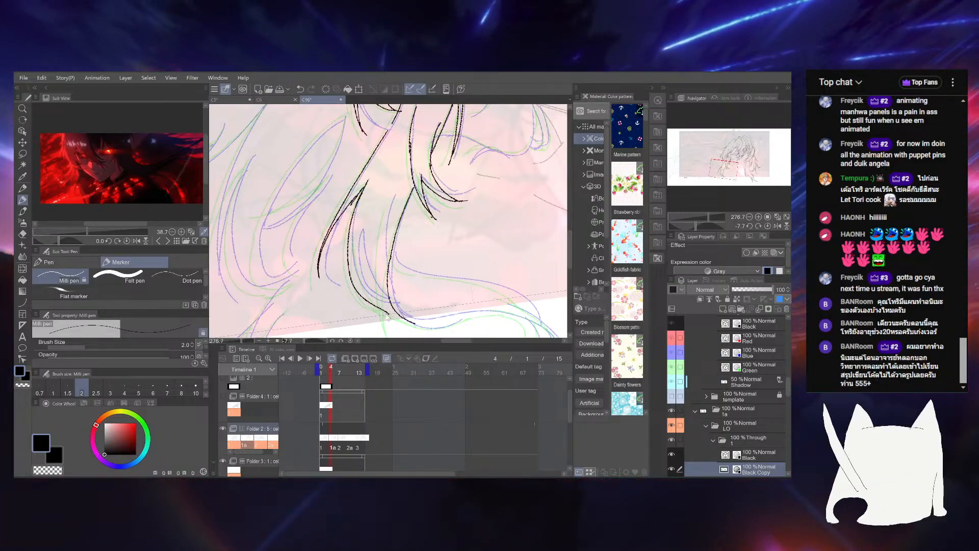
left_click_drag(398, 219, 402, 235)
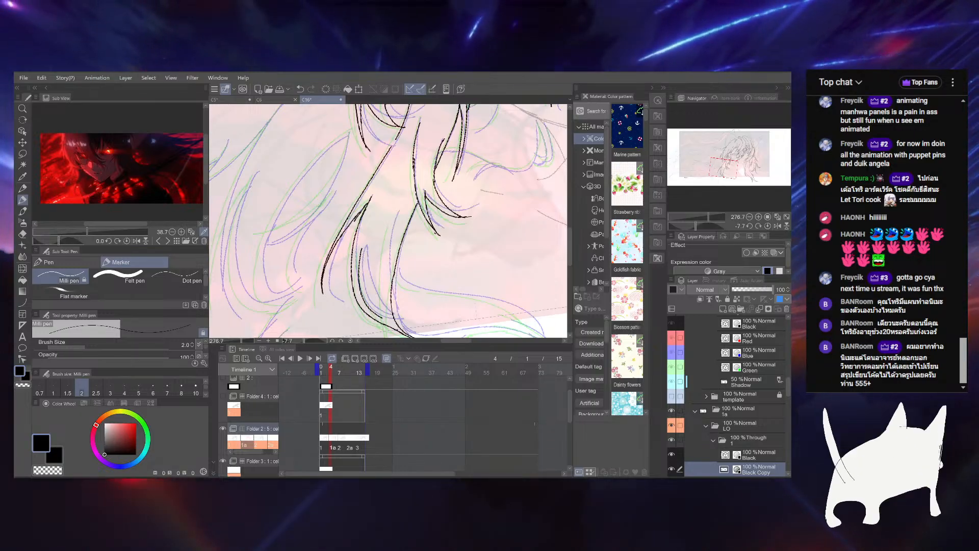
key("ctrl+s")
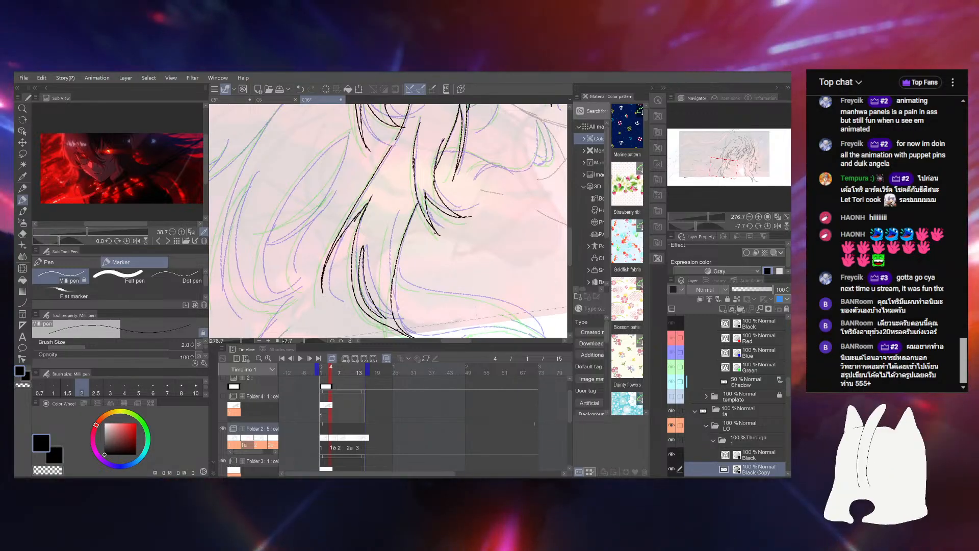
Draw the long outer strand below the jaw on cel 1a down to its curved tip between the onion-skin lines, redoing misplaced strokes
left_click_drag(692, 225, 705, 222)
left_click_drag(378, 245, 409, 203)
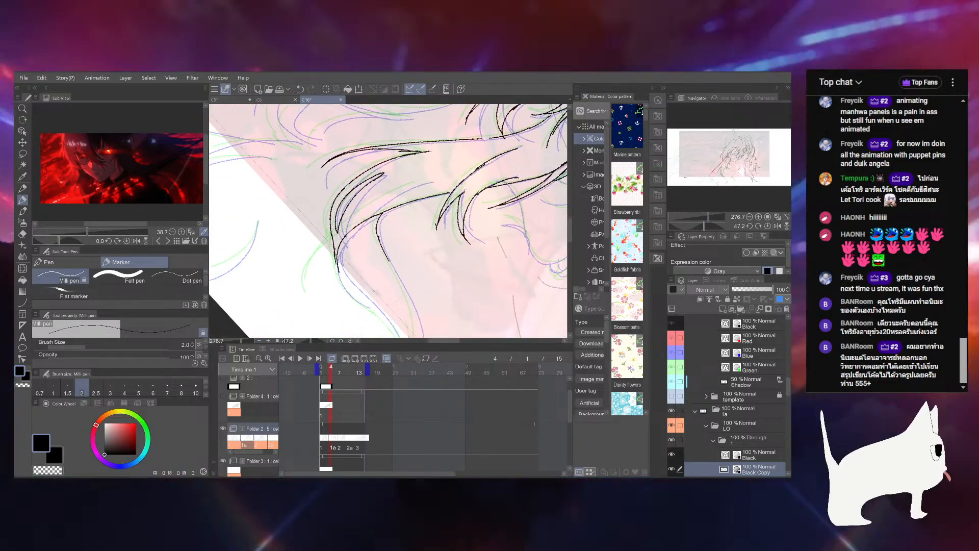
left_click_drag(382, 255, 356, 195)
mouse_move(355, 154)
left_mouse_down()
mouse_move(369, 276)
mouse_move(390, 233)
mouse_move(398, 243)
left_mouse_up()
left_click(699, 225)
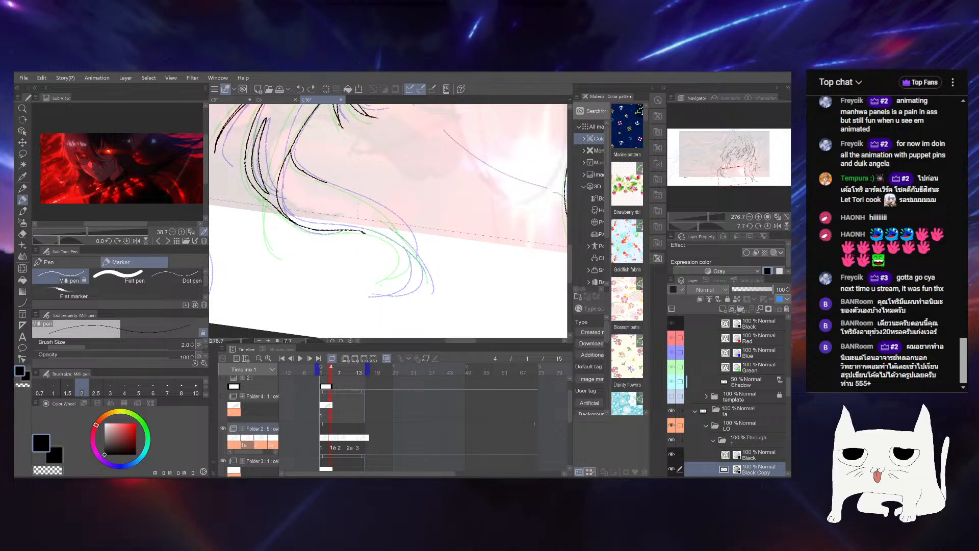
left_click_drag(702, 224, 681, 225)
left_click_drag(468, 243, 456, 308)
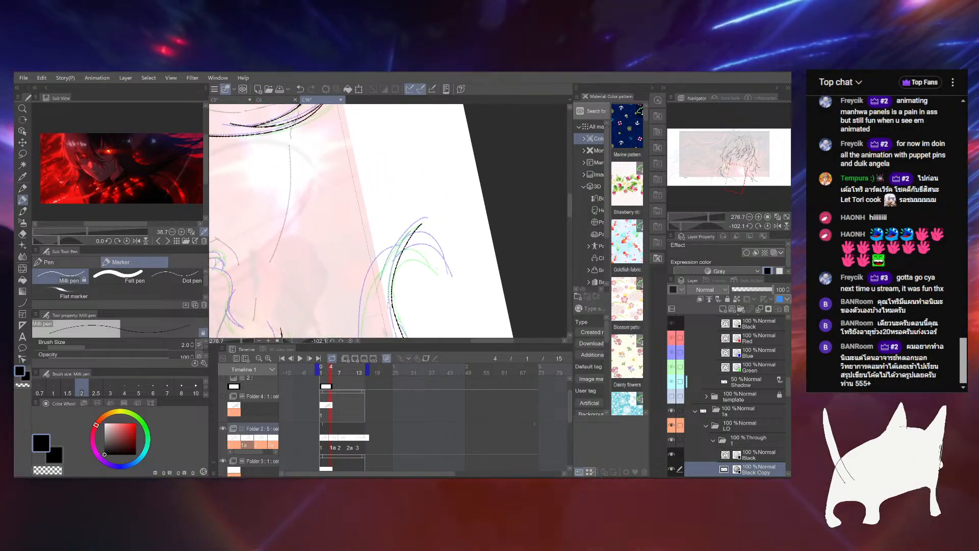
key("ctrl+z")
left_click_drag(394, 307, 430, 223)
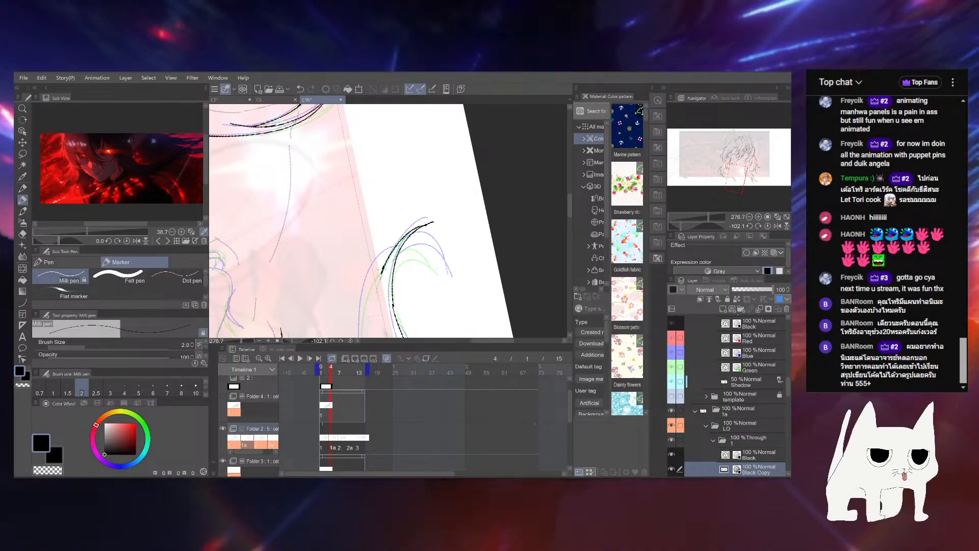
mouse_move(391, 259)
left_mouse_down()
mouse_move(376, 293)
mouse_move(555, 145)
left_mouse_up()
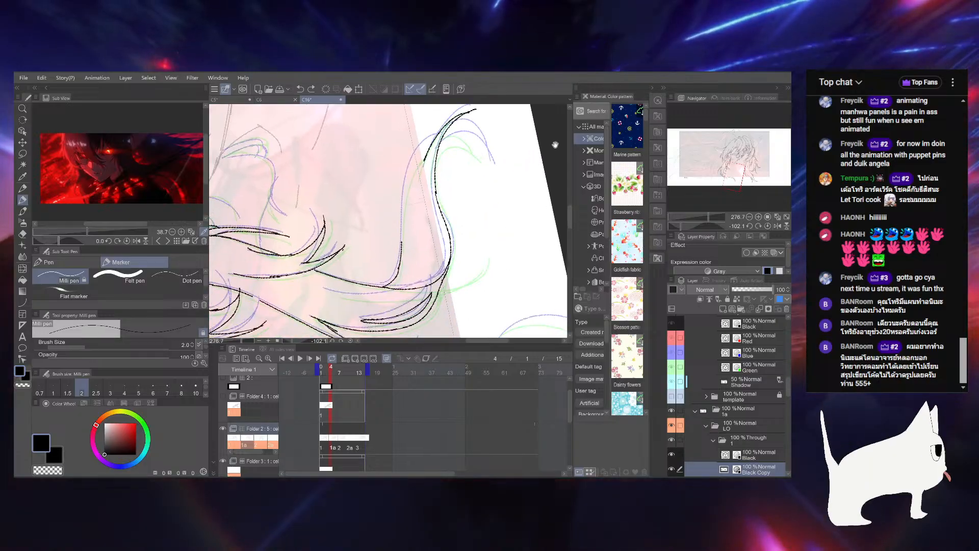
Redraw the inner edge line of the long lock below the jaw on cel 1a down to the lock's tip
left_click_drag(687, 225, 699, 208)
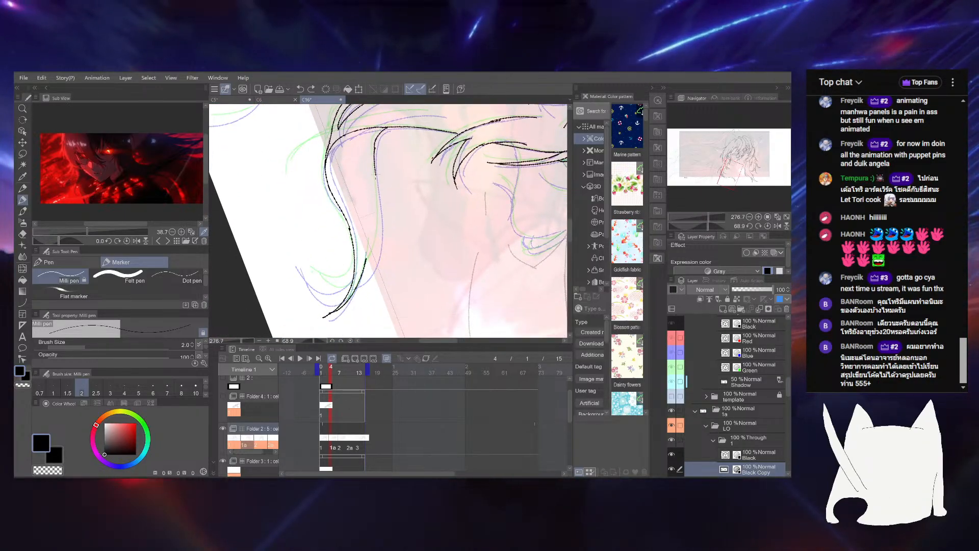
key("ctrl+z")
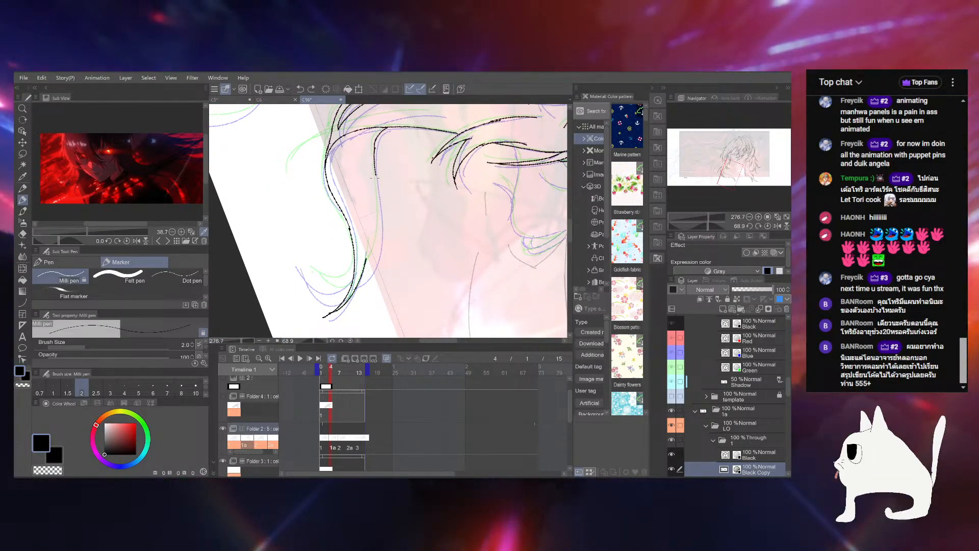
left_click_drag(378, 183, 377, 231)
key("ctrl+z")
left_click_drag(378, 187, 381, 237)
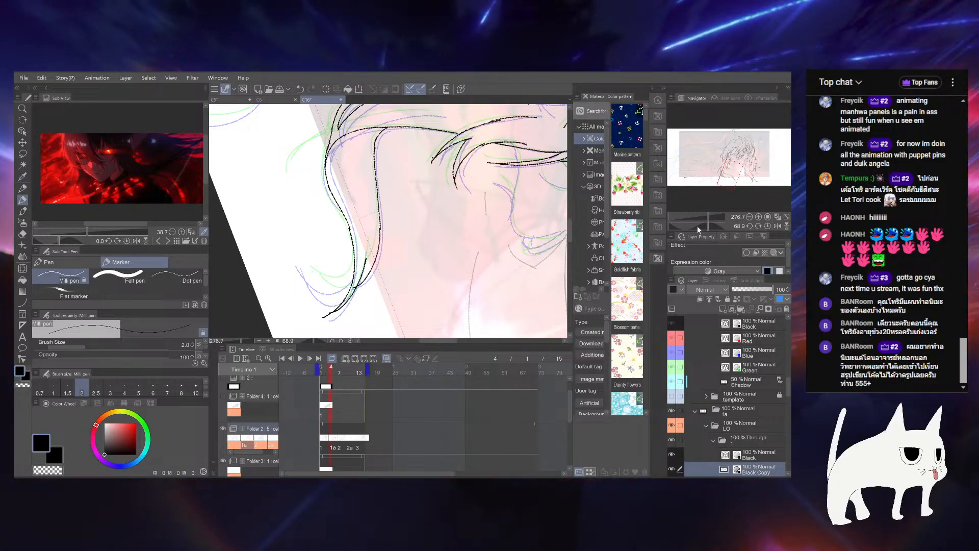
Draw the small curled strands at the tip of the long lock on cel 1a and save the file
left_click_drag(697, 226, 720, 225)
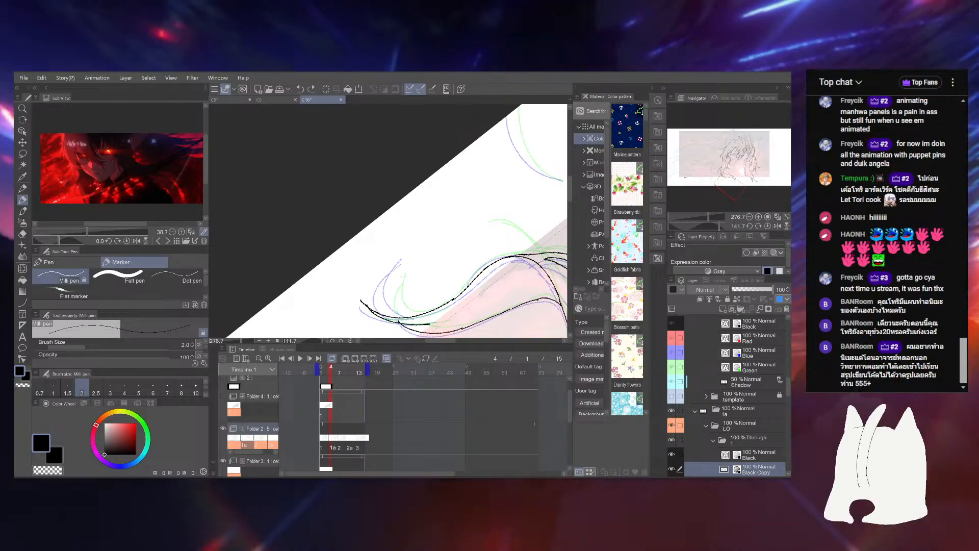
left_click_drag(399, 264, 392, 315)
mouse_move(391, 279)
left_mouse_down()
mouse_move(401, 271)
mouse_move(399, 306)
left_mouse_up()
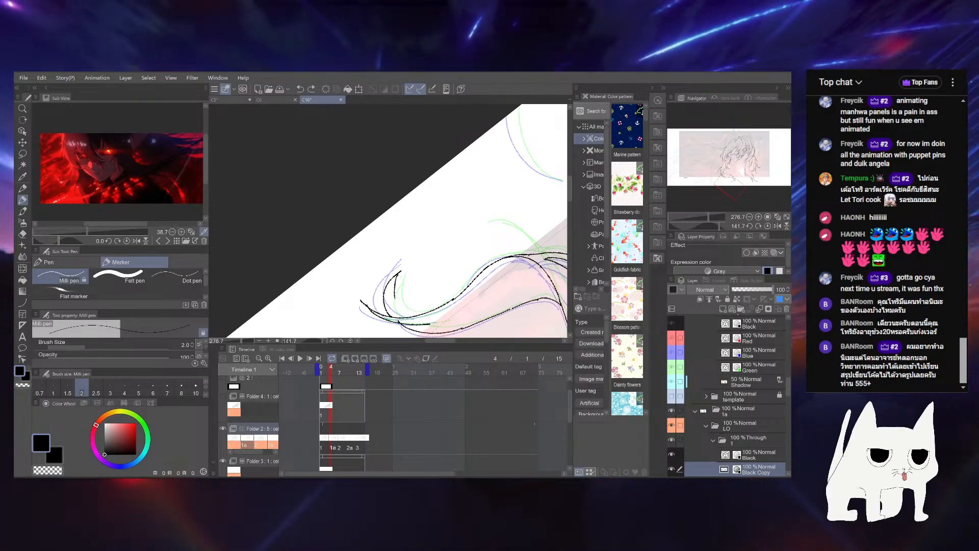
left_click_drag(720, 226, 703, 220)
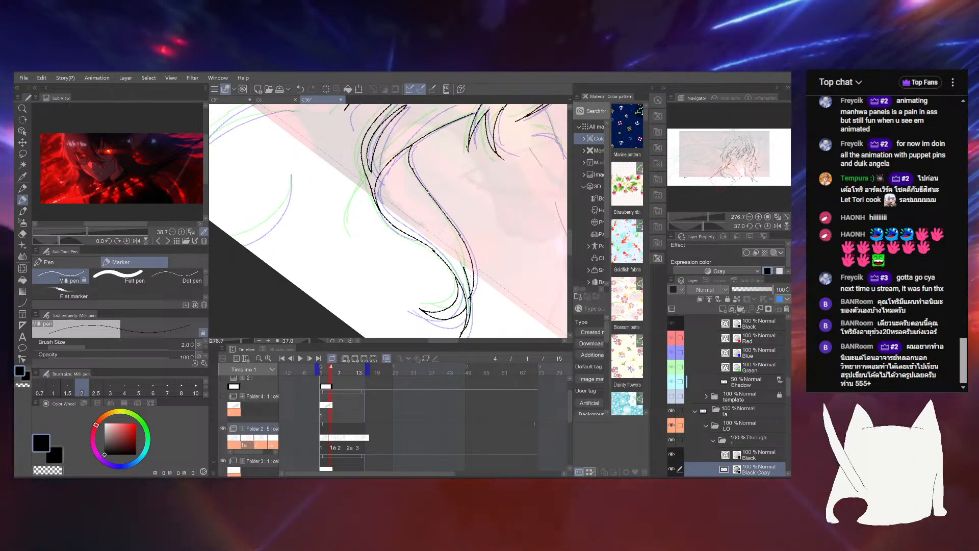
left_click_drag(408, 204, 426, 267)
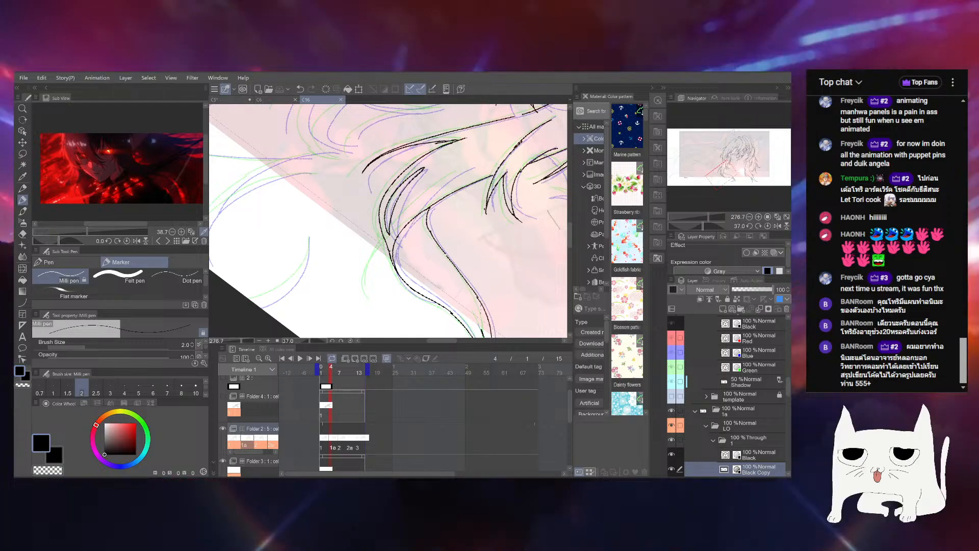
mouse_move(706, 213)
left_mouse_down()
mouse_move(698, 224)
mouse_move(708, 216)
left_mouse_up()
left_click_drag(452, 249, 446, 243)
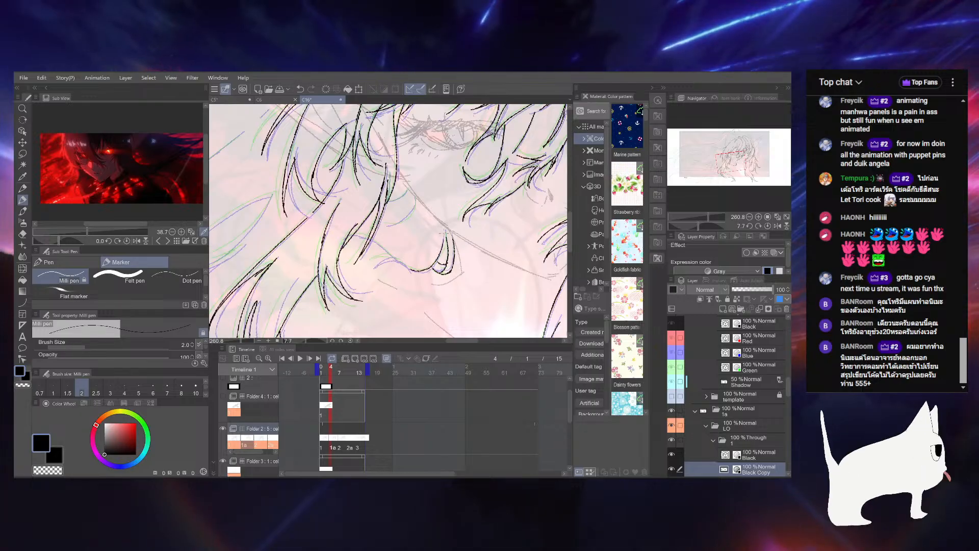
key("ctrl+s")
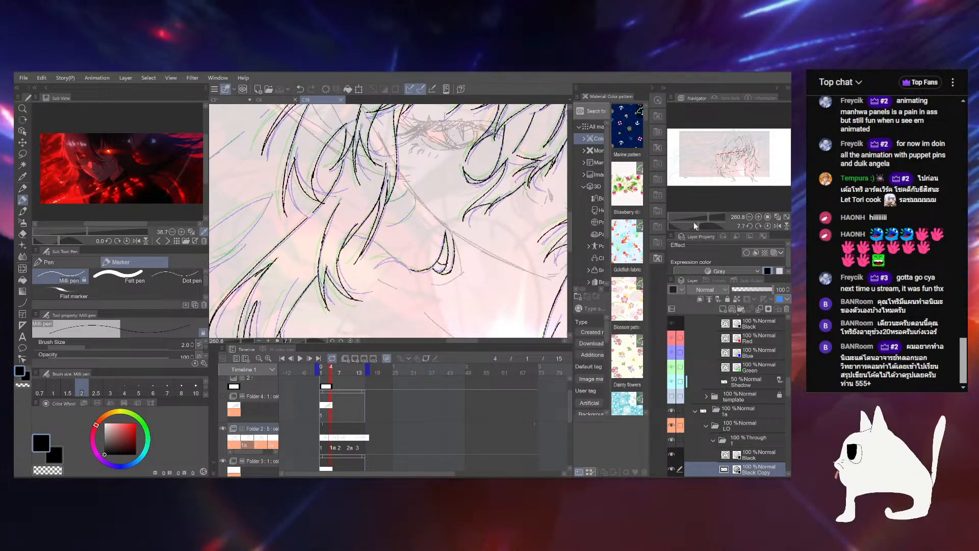
Inspect the hair lines around the face on cel 1a and play the animation to check the hair motion
left_click_drag(694, 222, 653, 222)
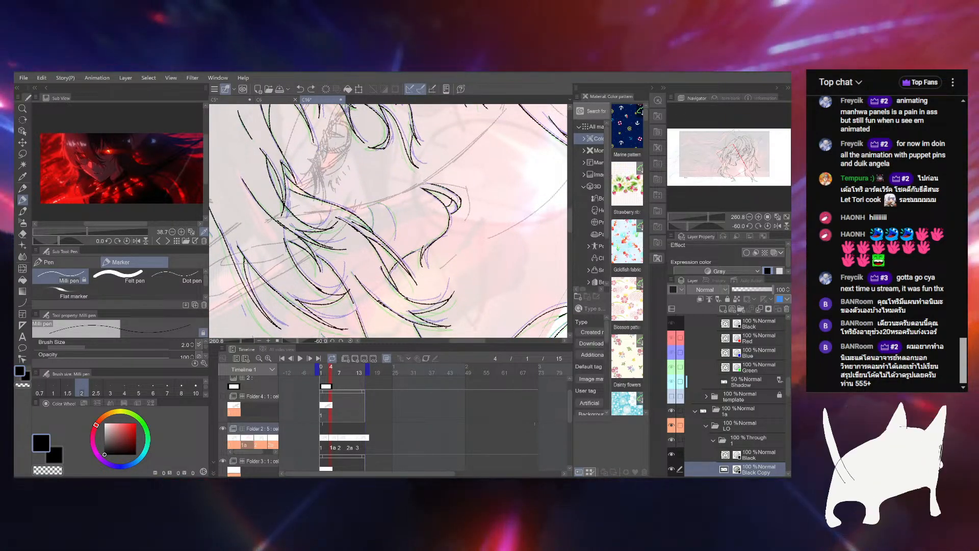
left_click_drag(418, 232, 415, 299)
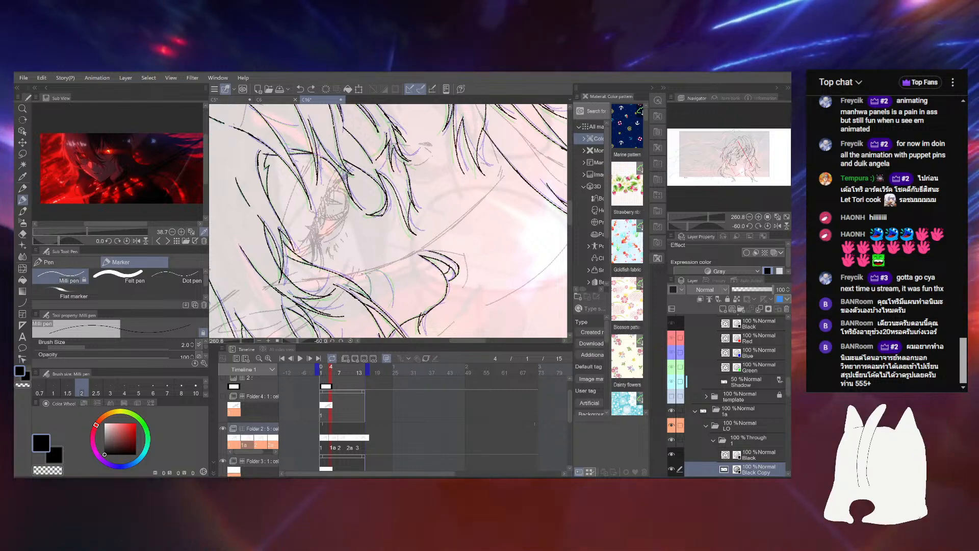
left_click_drag(365, 272, 443, 212)
left_click_drag(428, 177, 435, 231)
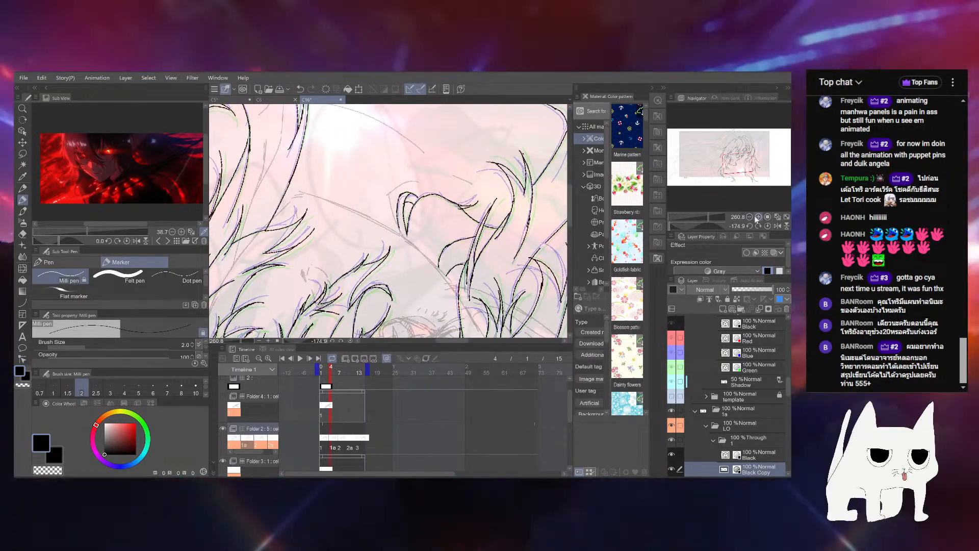
left_click(768, 226)
left_click_drag(707, 217, 697, 216)
left_click_drag(527, 249, 535, 295)
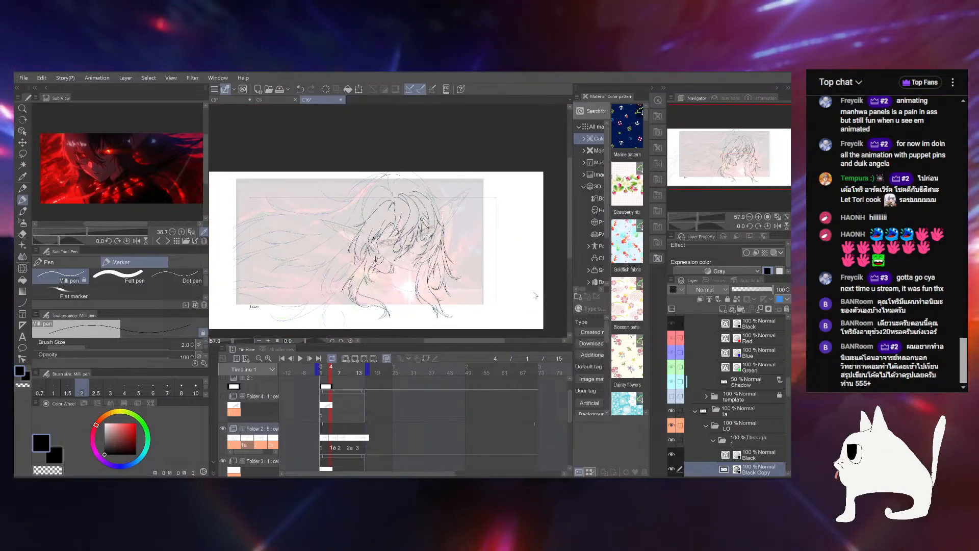
left_click(300, 359)
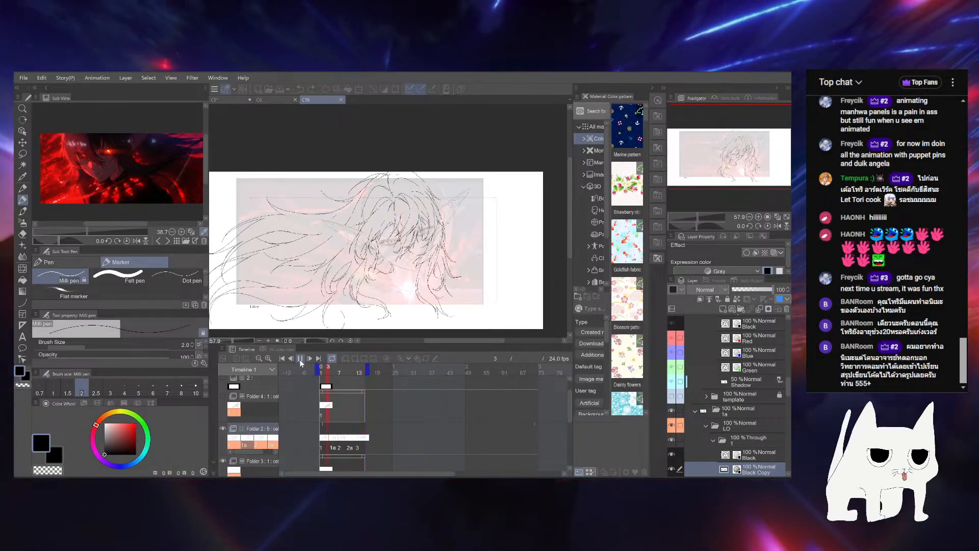
left_click_drag(693, 214, 704, 216)
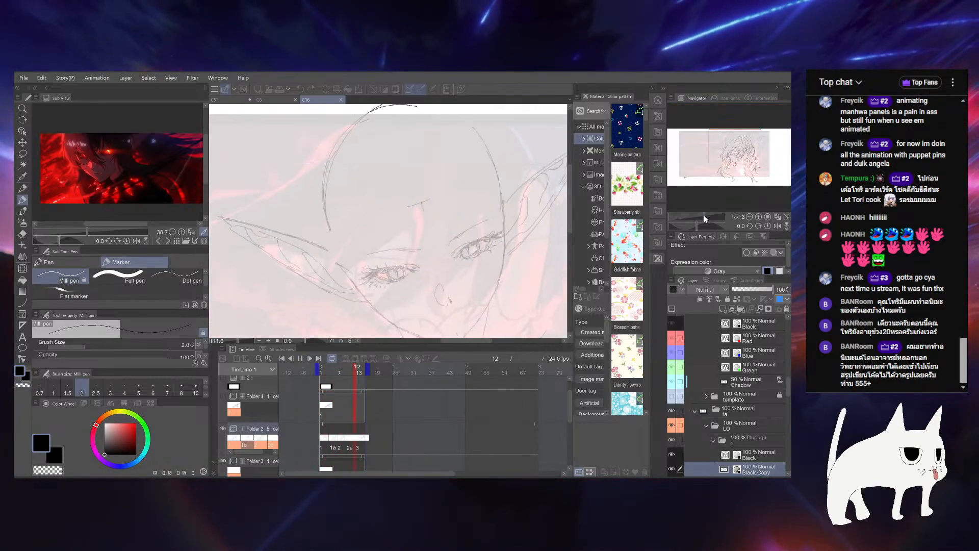
Stop playback at frame 6 and draw the parting strand running down from the crown on cel 1a, redoing misplaced strokes
left_click(337, 373)
left_click(336, 375)
left_click_drag(408, 179, 434, 232)
left_click_drag(704, 216, 709, 215)
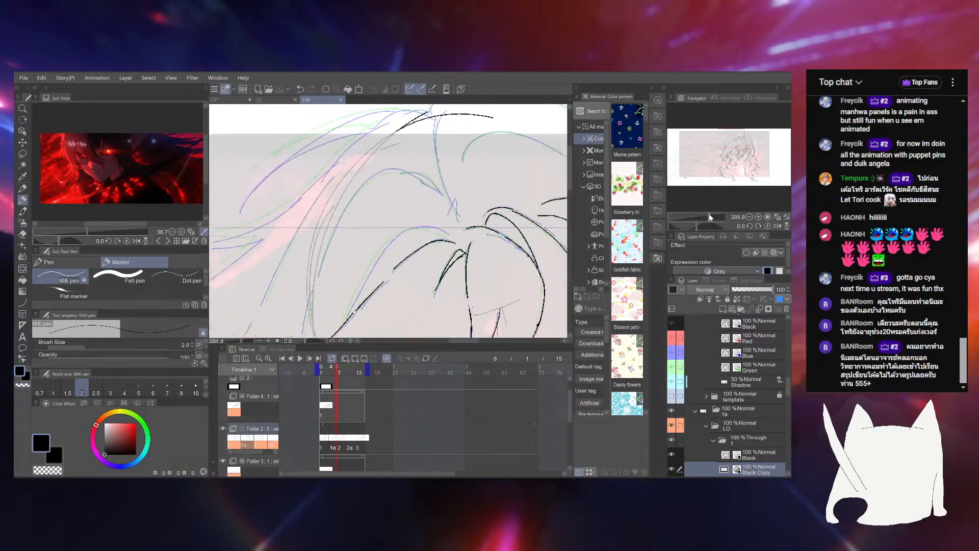
left_click_drag(493, 250, 536, 191)
mouse_move(439, 178)
left_mouse_down()
mouse_move(397, 221)
mouse_move(434, 181)
left_mouse_up()
key("ctrl+z")
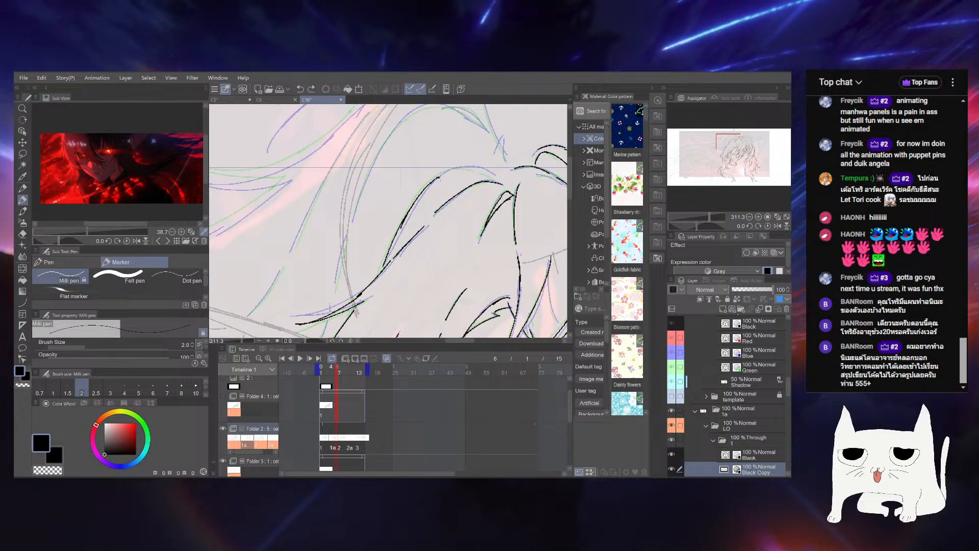
left_click_drag(699, 225, 681, 226)
left_click_drag(325, 132, 408, 261)
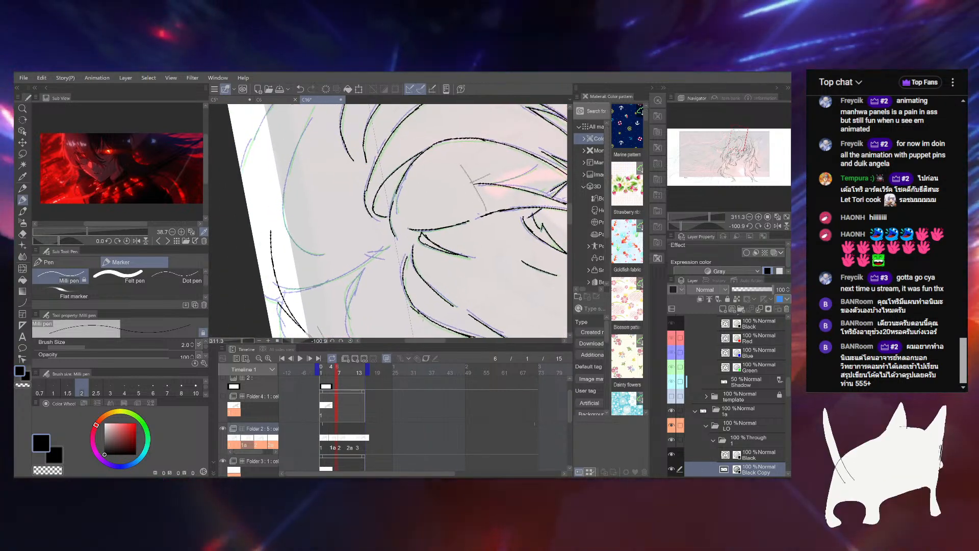
key("ctrl+z")
left_click_drag(695, 225, 700, 226)
left_click_drag(381, 206, 408, 284)
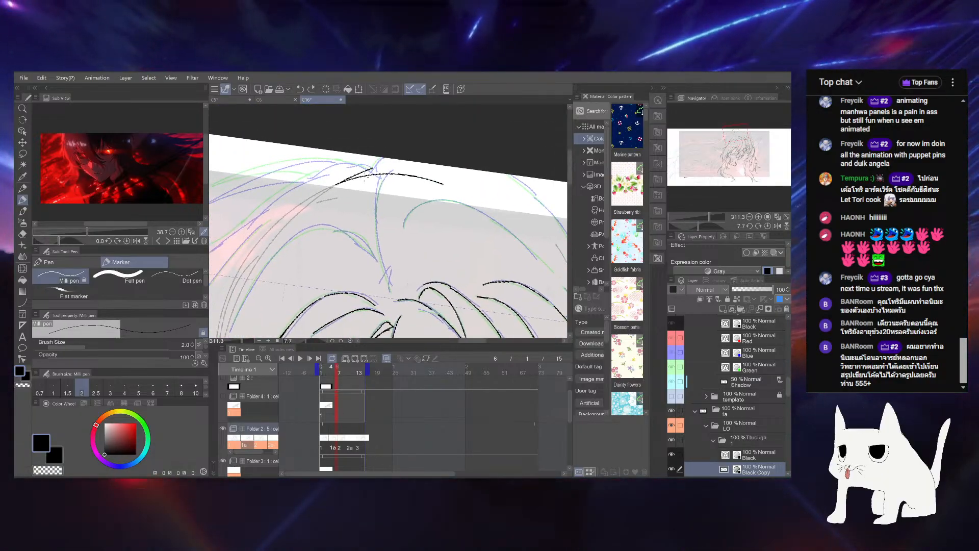
left_click_drag(695, 214, 707, 213)
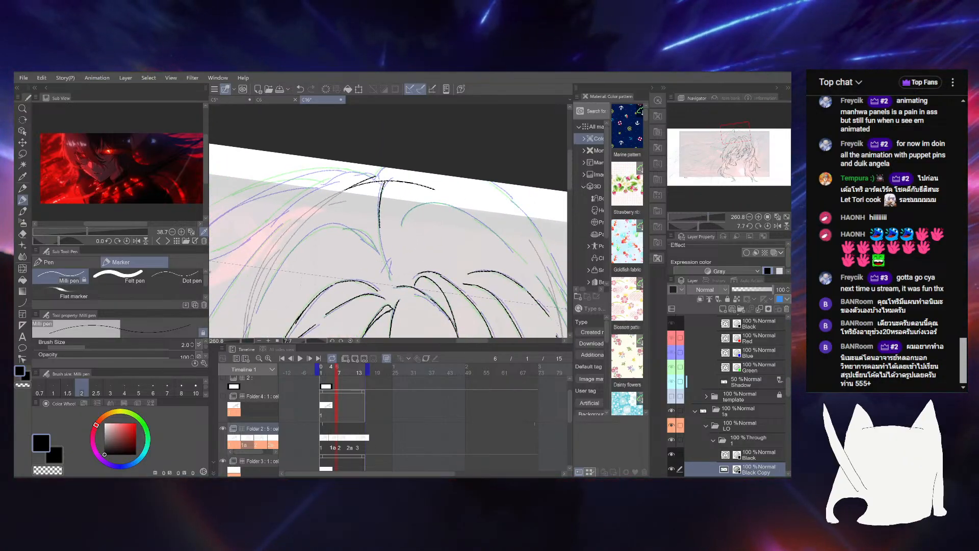
mouse_move(416, 220)
left_mouse_down()
mouse_move(441, 173)
mouse_move(489, 157)
left_mouse_up()
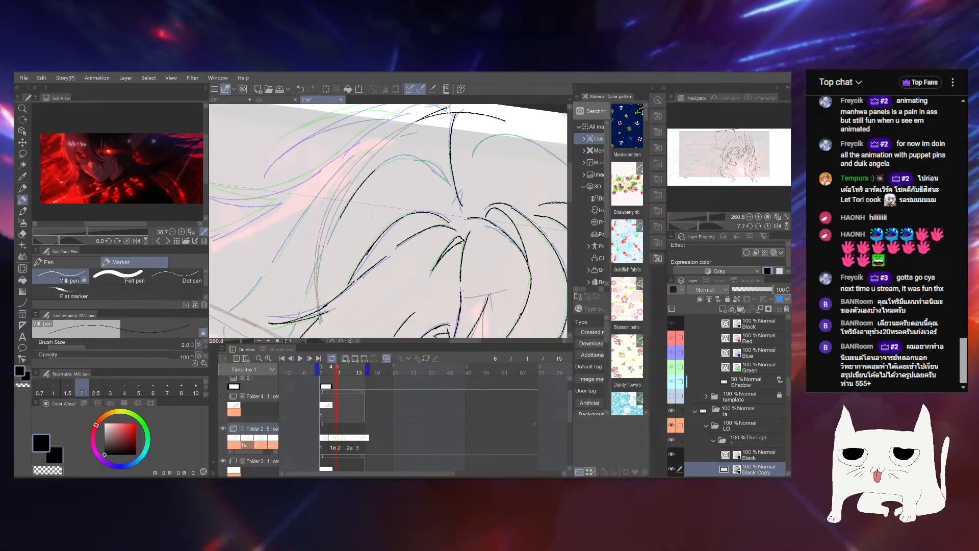
Draw the curved strands on both sides of the crown parting on cel 1a and save the file
mouse_move(319, 262)
left_mouse_down()
mouse_move(303, 303)
mouse_move(358, 237)
left_mouse_up()
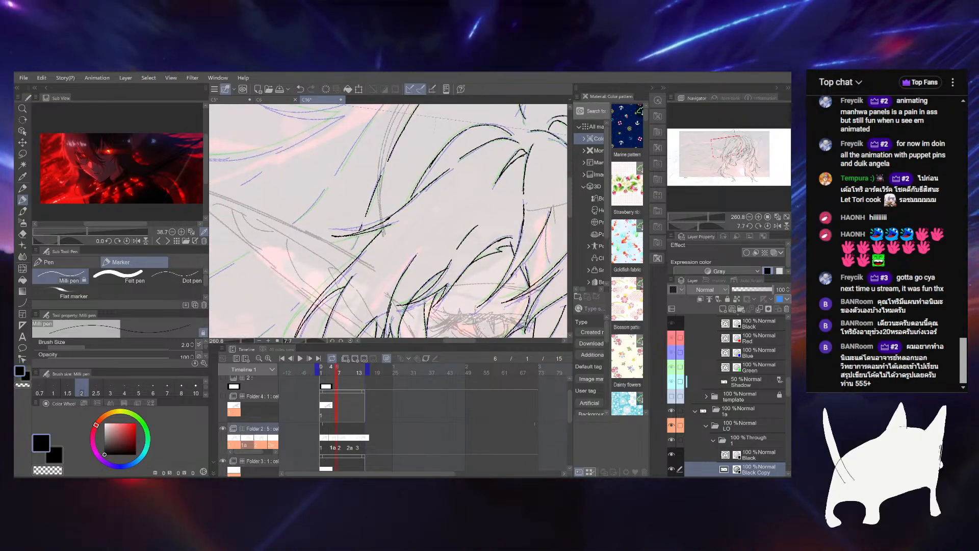
mouse_move(478, 124)
left_mouse_down()
mouse_move(436, 166)
mouse_move(399, 279)
left_mouse_up()
left_click_drag(697, 225, 687, 224)
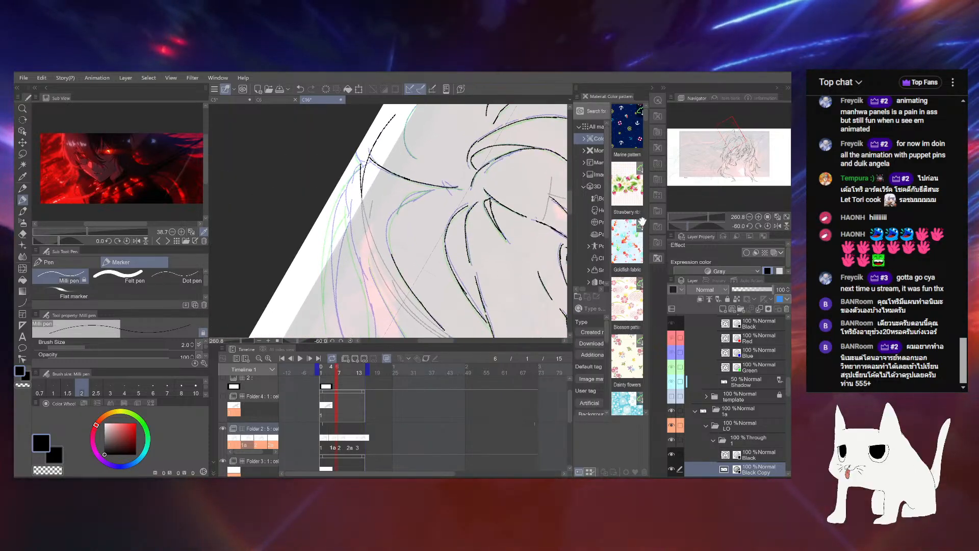
left_click_drag(435, 179, 456, 229)
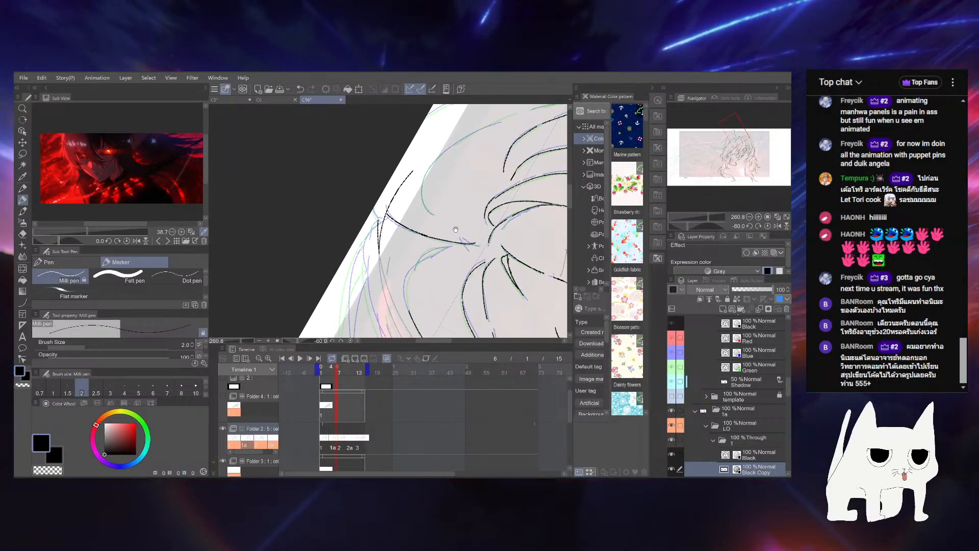
left_click_drag(685, 225, 677, 225)
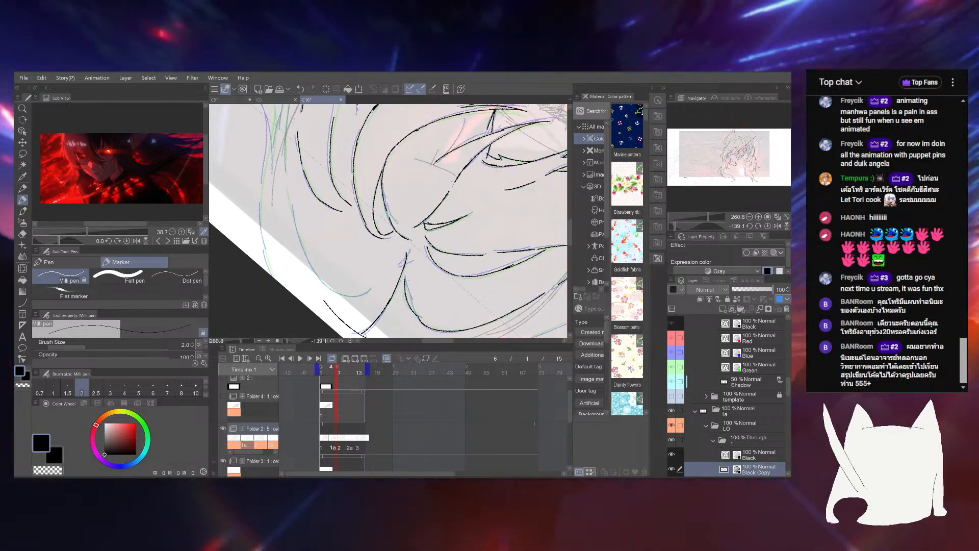
left_click_drag(398, 204, 418, 228)
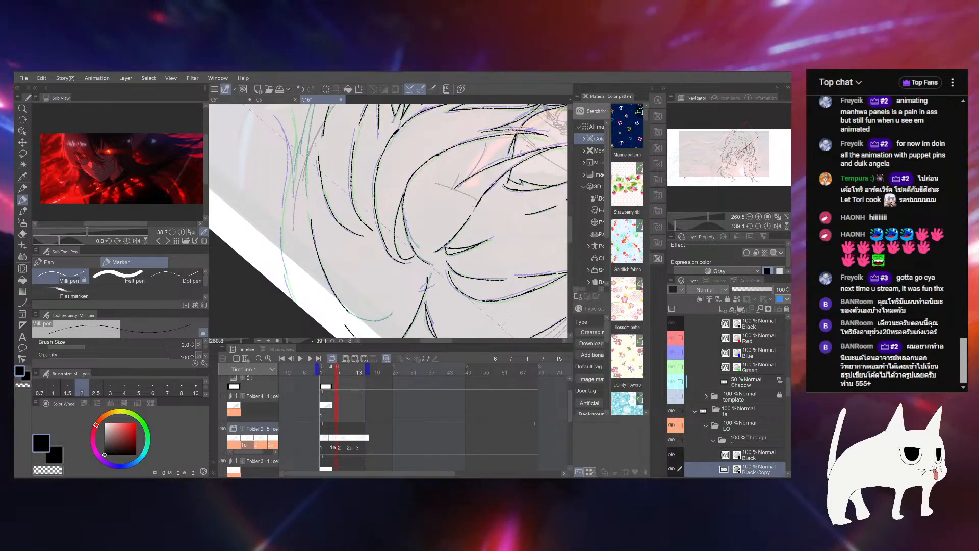
left_click_drag(388, 215, 423, 238)
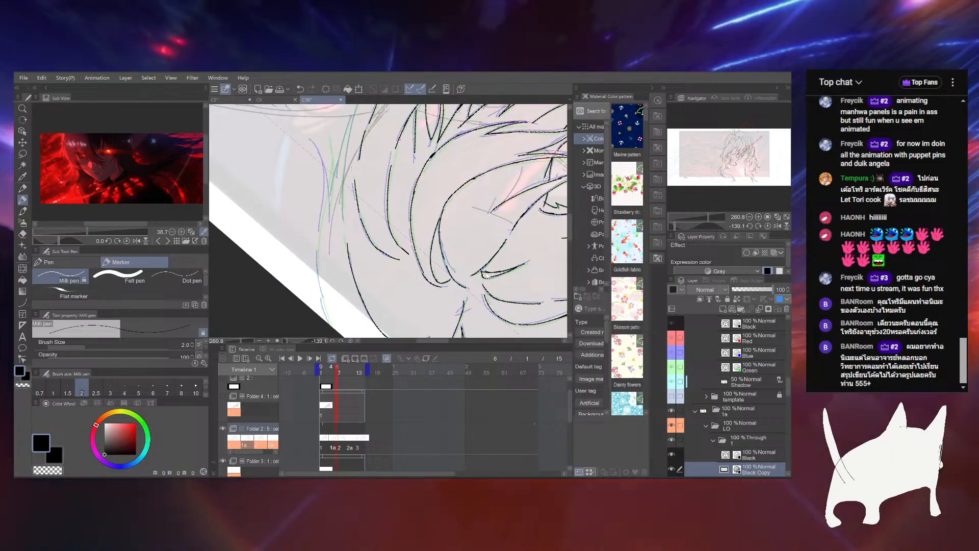
key("ctrl+s")
Draw the long side strand running down from the crown toward the ear on cel 1a, redoing the misplaced stroke, and save the file
left_click_drag(706, 224, 702, 226)
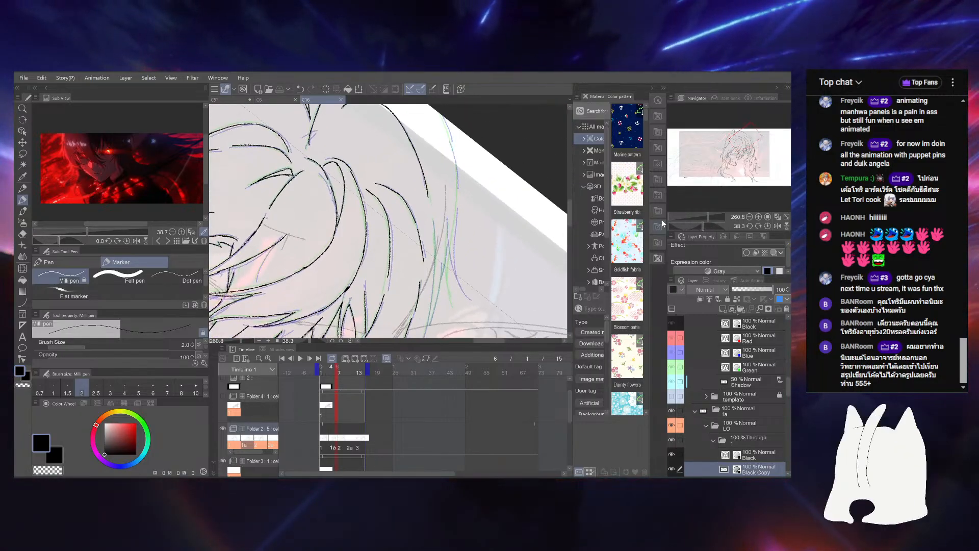
left_click_drag(462, 250, 481, 186)
mouse_move(703, 226)
left_mouse_down()
mouse_move(649, 228)
mouse_move(712, 227)
mouse_move(666, 223)
left_mouse_up()
left_click_drag(436, 204, 495, 203)
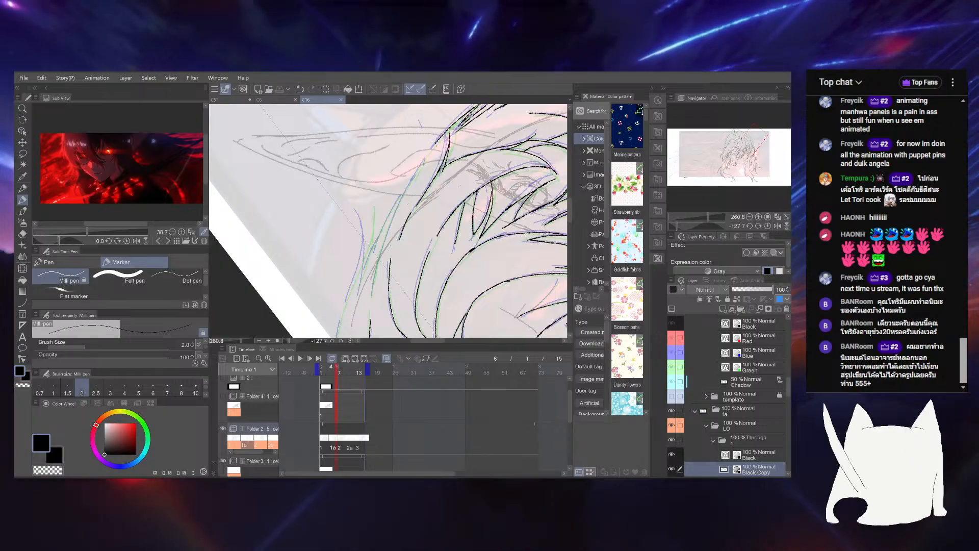
mouse_move(385, 228)
left_mouse_down()
mouse_move(378, 262)
mouse_move(378, 237)
left_mouse_up()
key("ctrl+z")
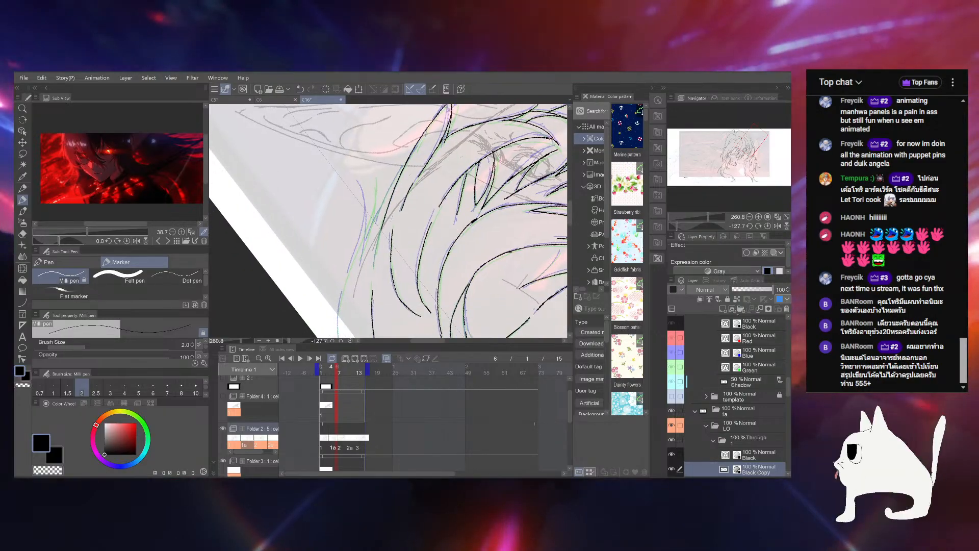
left_click_drag(445, 112, 379, 238)
key("ctrl+s")
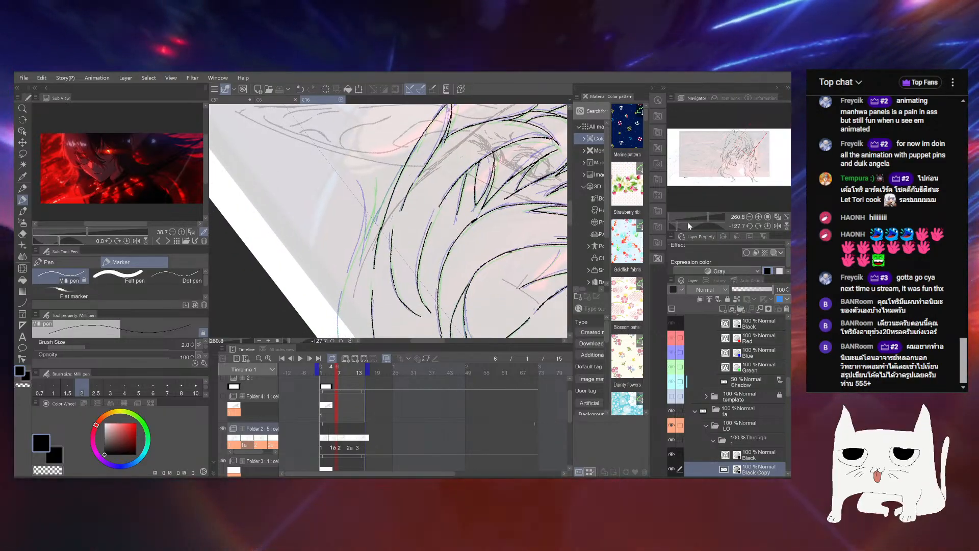
Draw the outermost strands beside the crown on cel 1a and save the file
left_click_drag(690, 226, 703, 226)
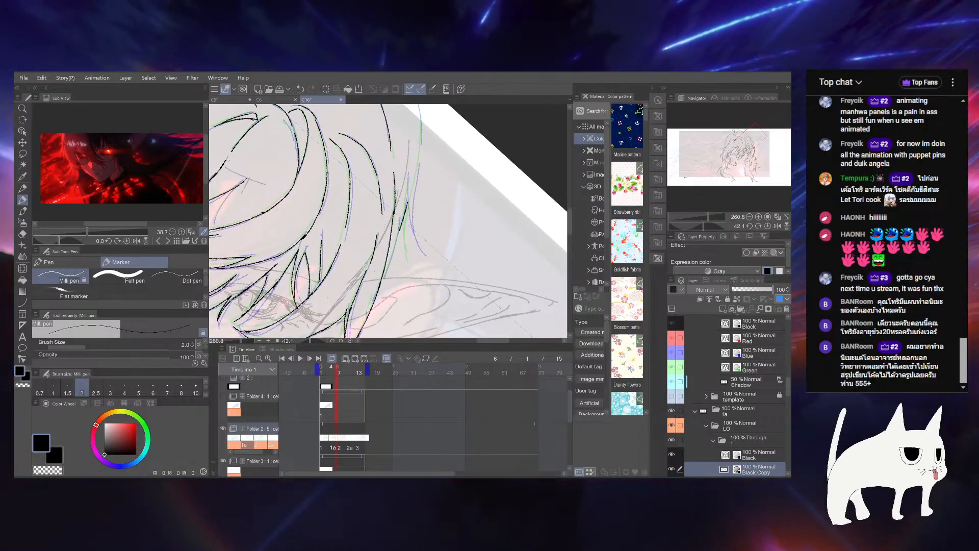
mouse_move(417, 217)
left_mouse_down()
mouse_move(403, 337)
mouse_move(398, 299)
left_mouse_up()
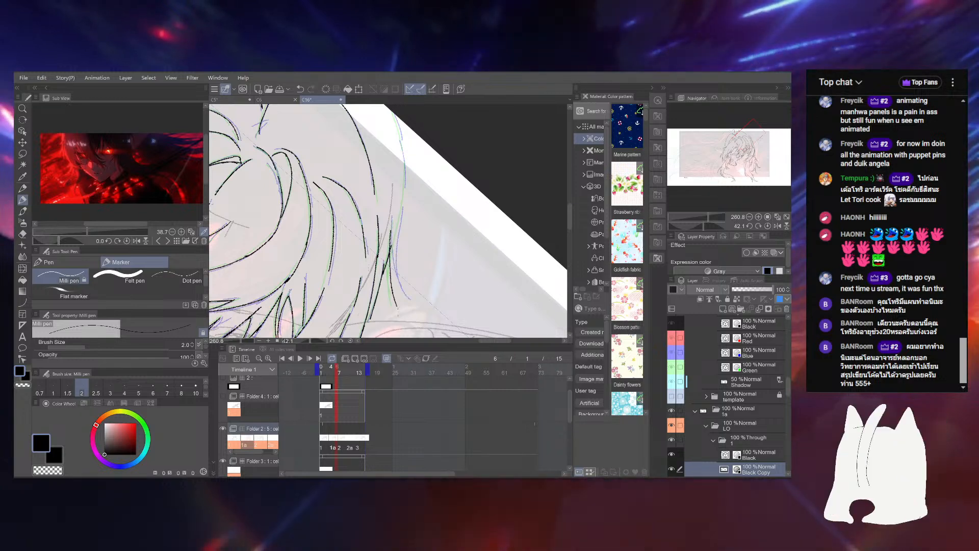
left_click_drag(405, 217, 401, 270)
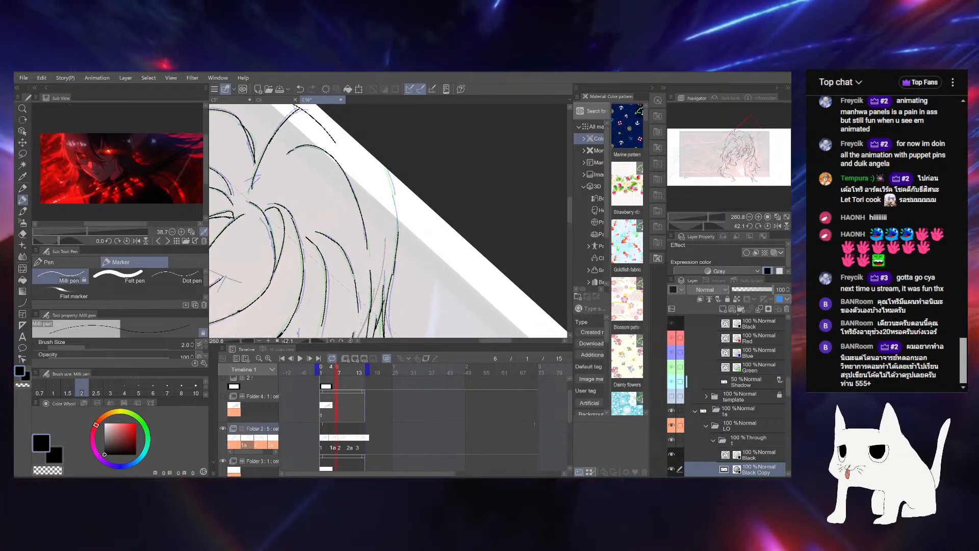
left_click_drag(692, 221, 672, 221)
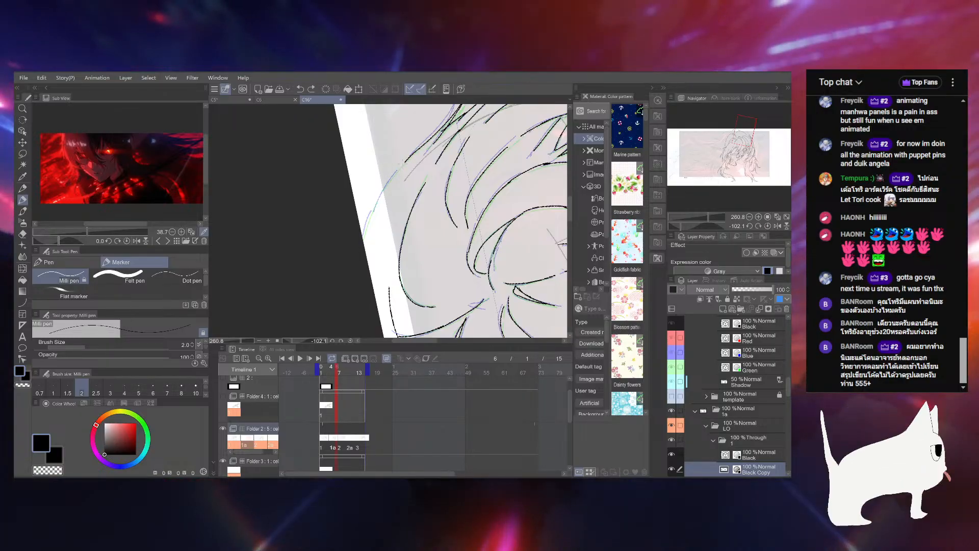
left_click(768, 226)
left_click_drag(710, 216, 695, 215)
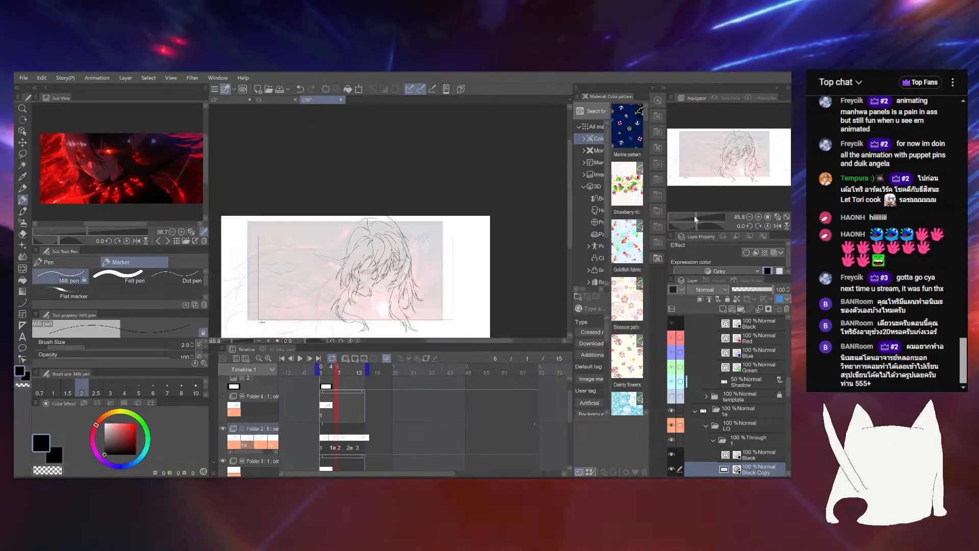
left_click_drag(490, 255, 518, 228)
key("ctrl+s")
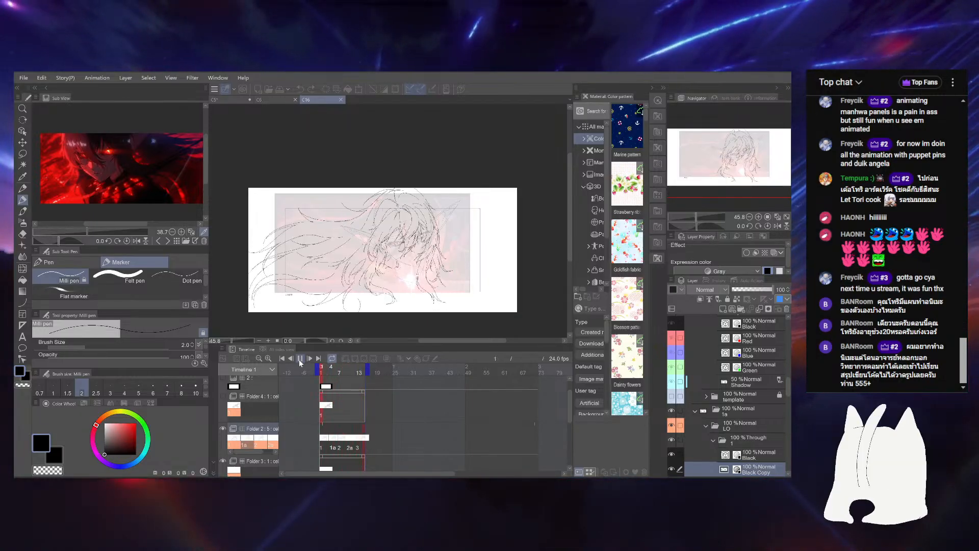
Stop playback at frame 5, draw the curved lock behind the jaw on cel 1a, and save the file
left_click_drag(697, 217, 704, 217)
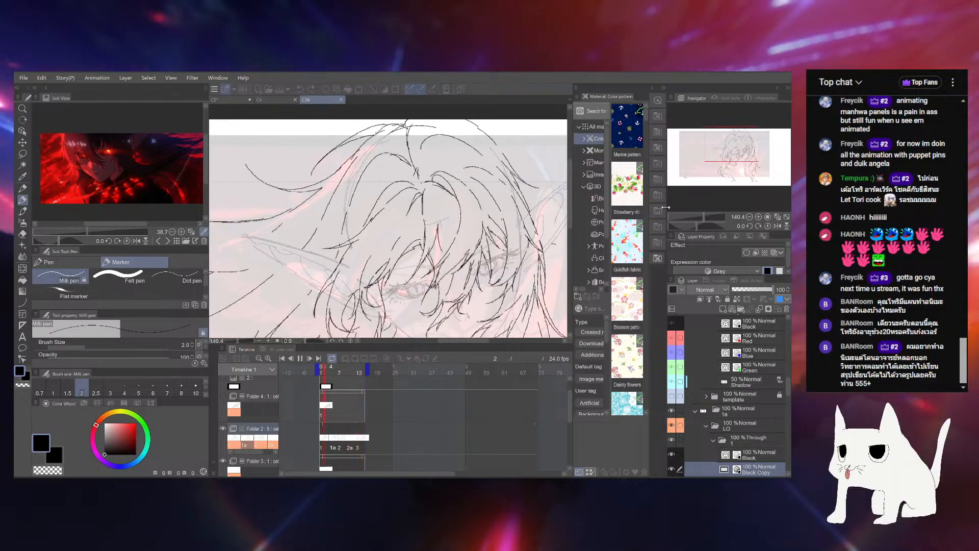
left_click(338, 373)
left_click(333, 374)
left_click_drag(367, 286, 485, 148)
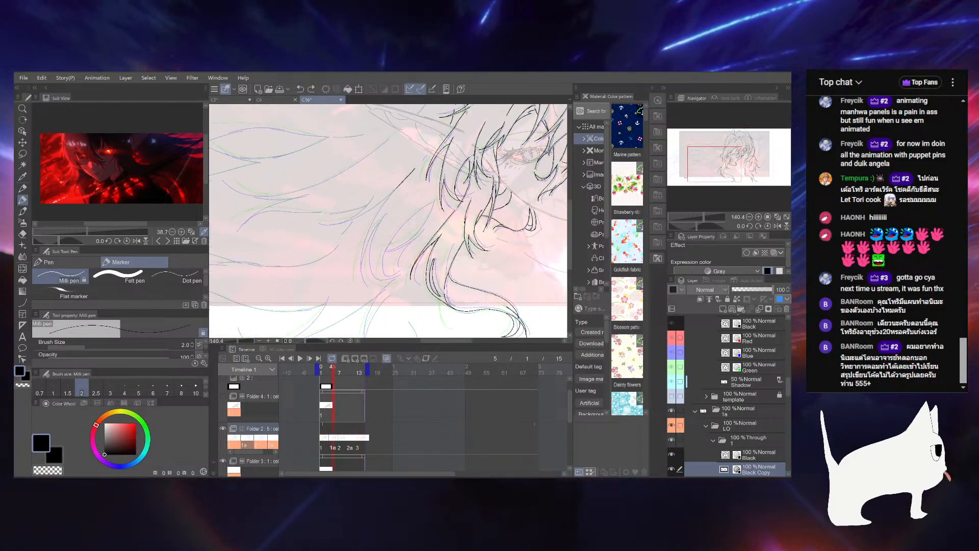
mouse_move(397, 189)
left_mouse_down()
mouse_move(354, 281)
mouse_move(386, 202)
mouse_move(356, 285)
left_mouse_up()
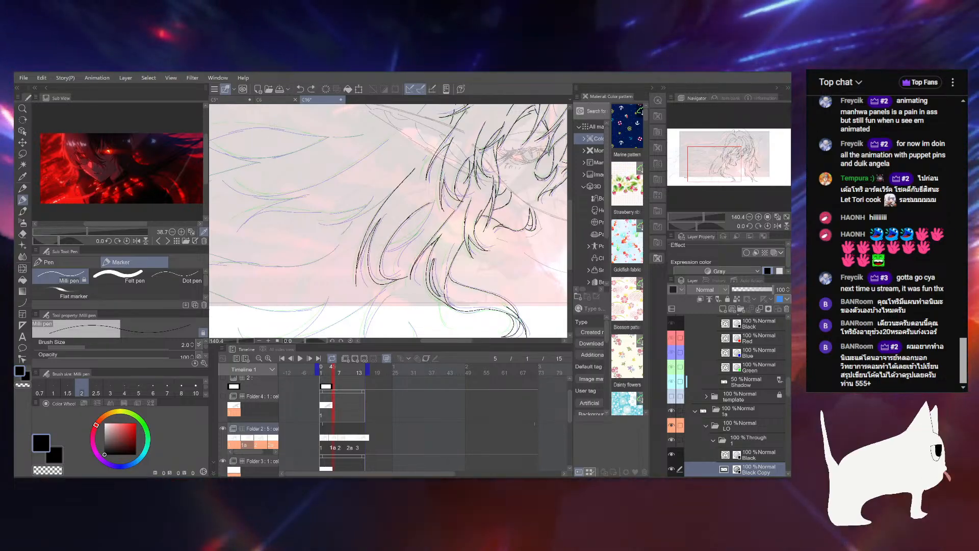
left_click_drag(402, 118, 492, 189)
left_click_drag(707, 226, 714, 226)
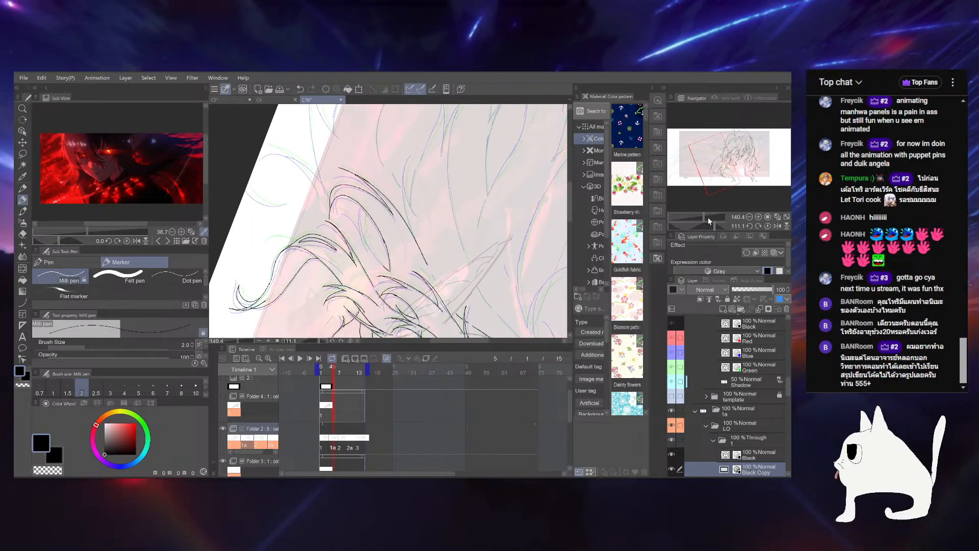
left_click_drag(365, 248, 370, 293)
key("ctrl+s")
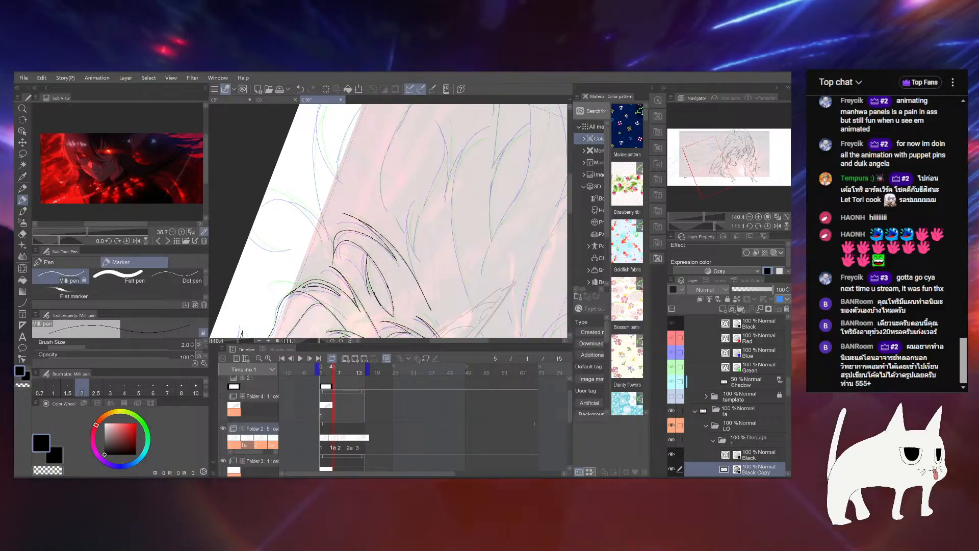
left_click_drag(715, 223, 687, 225)
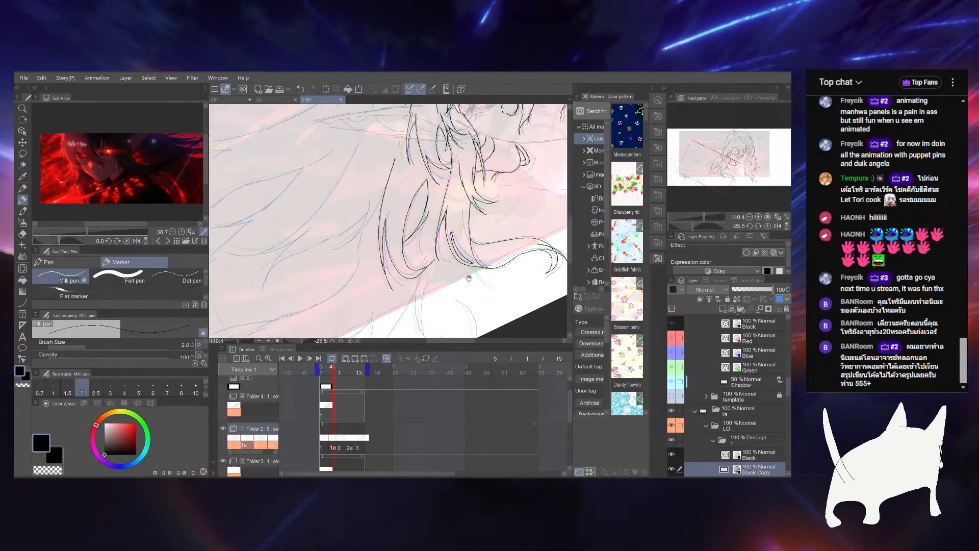
left_click_drag(468, 278, 467, 280)
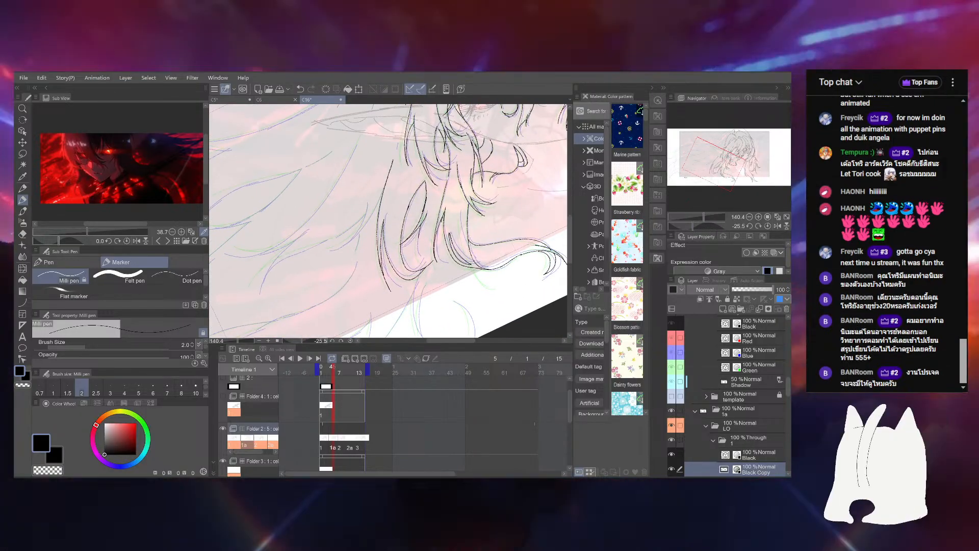
key("ctrl+s")
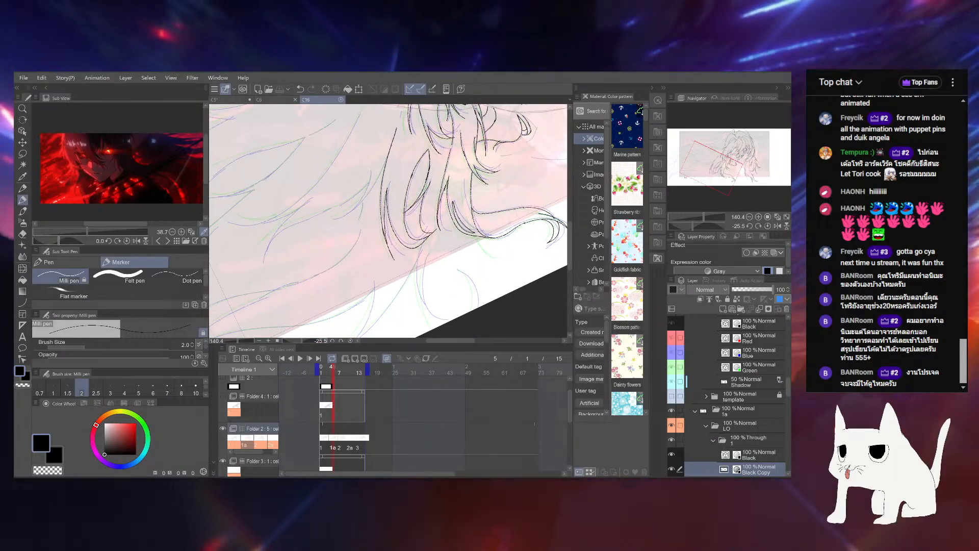
Draw the curved strand below the frame edge and the outline of the neighbouring curl on cel 1a, undoing a misplaced stroke
left_click_drag(434, 265, 433, 199)
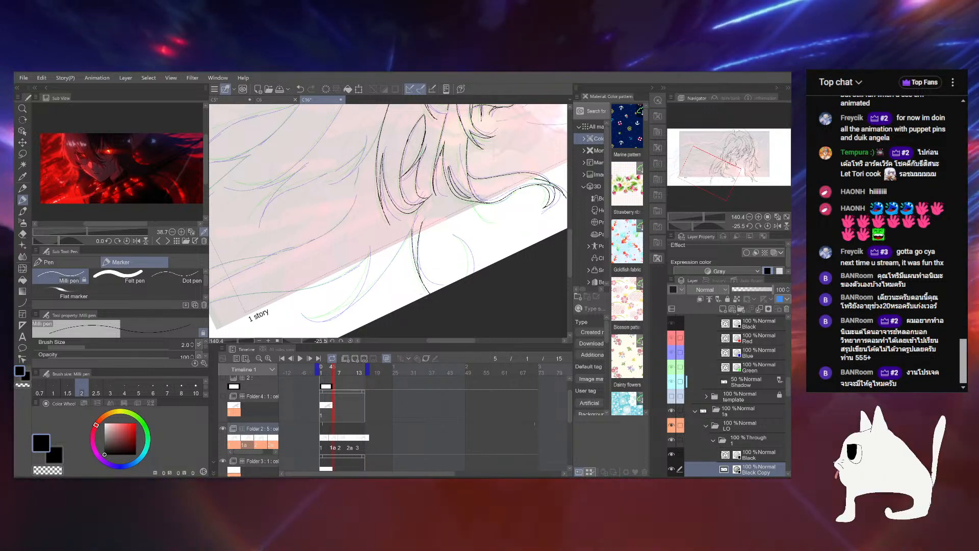
left_click(704, 176)
left_click_drag(692, 226, 711, 226)
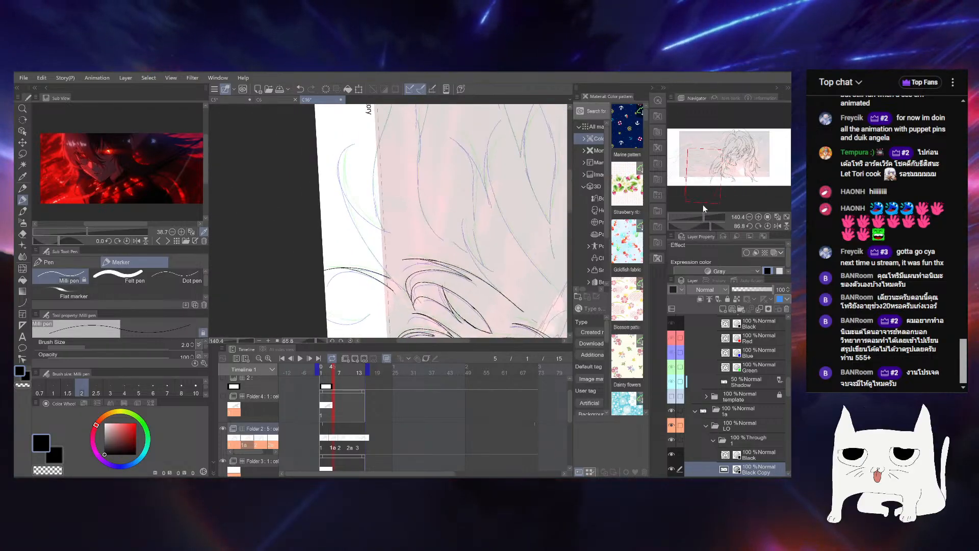
left_click_drag(415, 199, 415, 244)
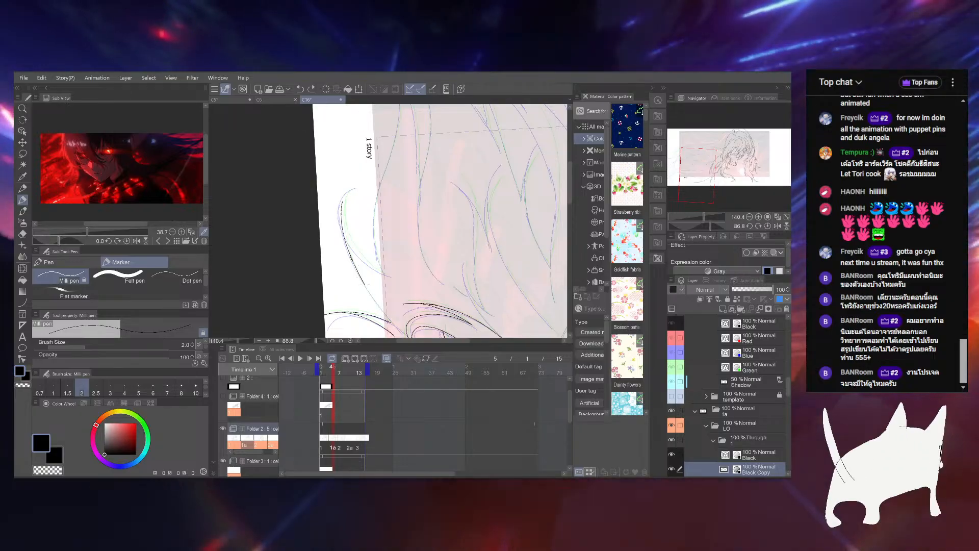
left_click_drag(711, 226, 719, 226)
left_click_drag(454, 231, 467, 272)
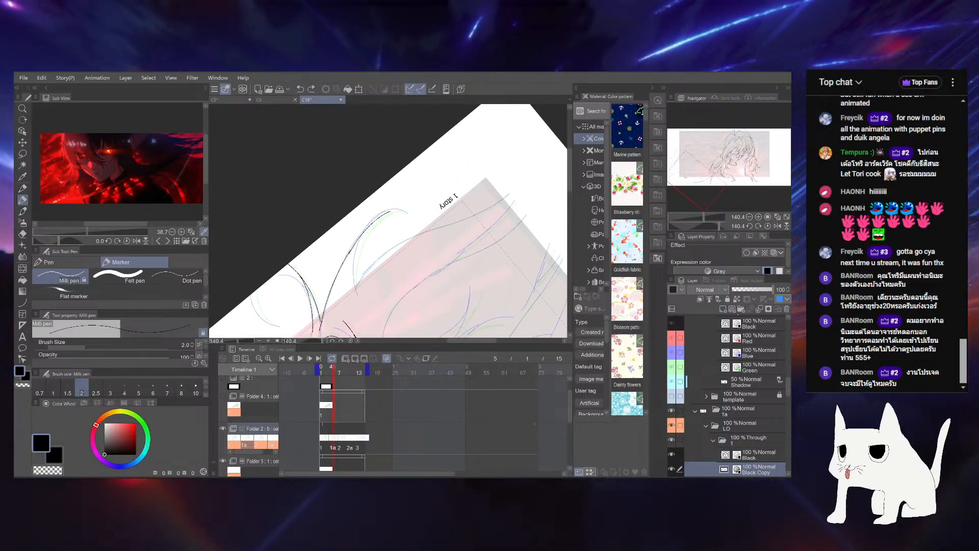
mouse_move(357, 289)
left_mouse_down()
mouse_move(356, 262)
mouse_move(386, 241)
left_mouse_up()
key("ctrl+z")
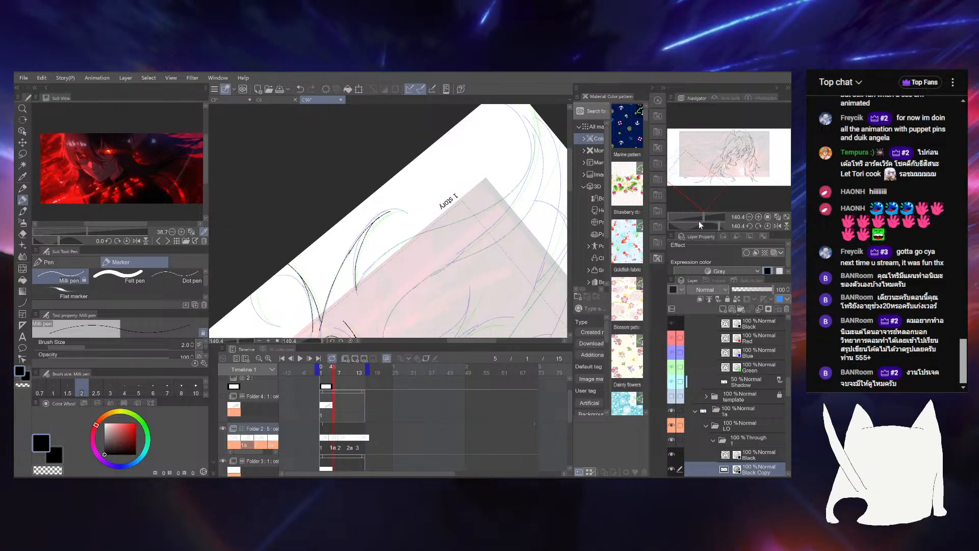
Complete the tip of the curl near the "1 story" label on cel 1a and save the file
left_click_drag(699, 223, 694, 225)
mouse_move(450, 221)
left_mouse_down()
mouse_move(453, 260)
mouse_move(462, 234)
left_mouse_up()
left_click_drag(705, 219, 702, 224)
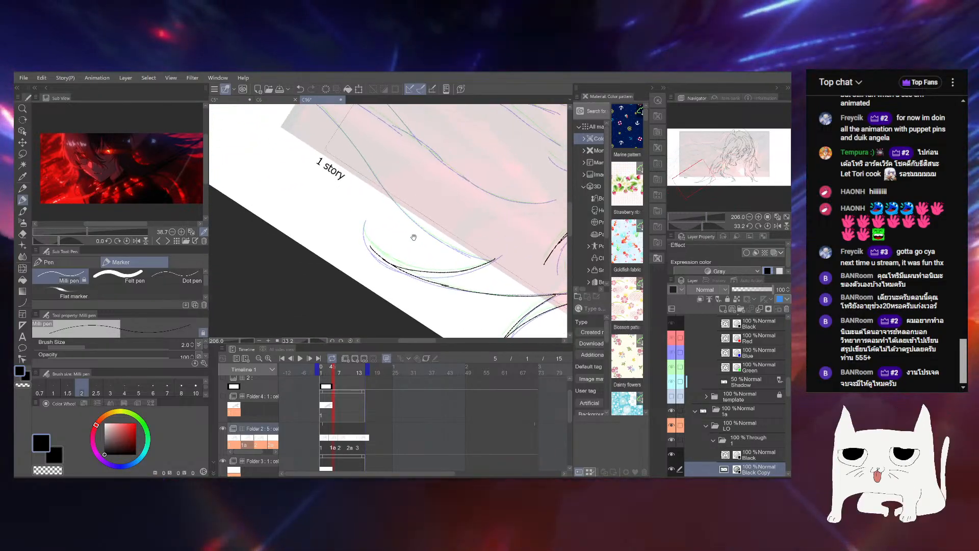
left_click_drag(414, 237, 420, 244)
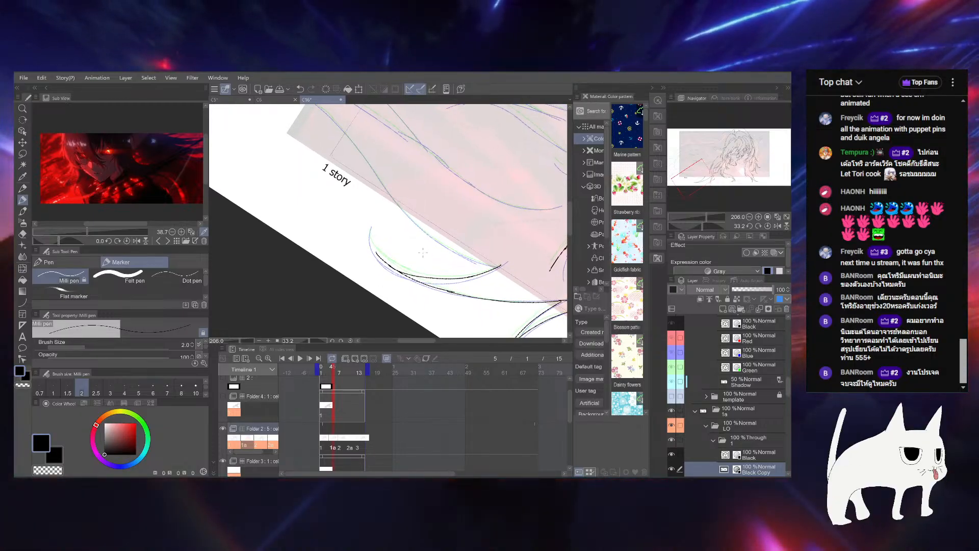
scroll(371, 264, "up", 2)
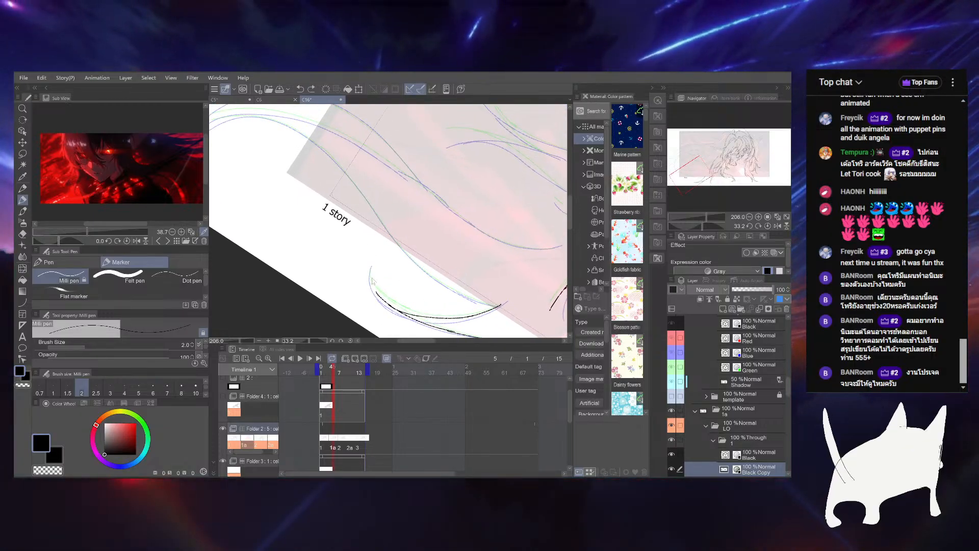
left_click_drag(371, 270, 402, 312)
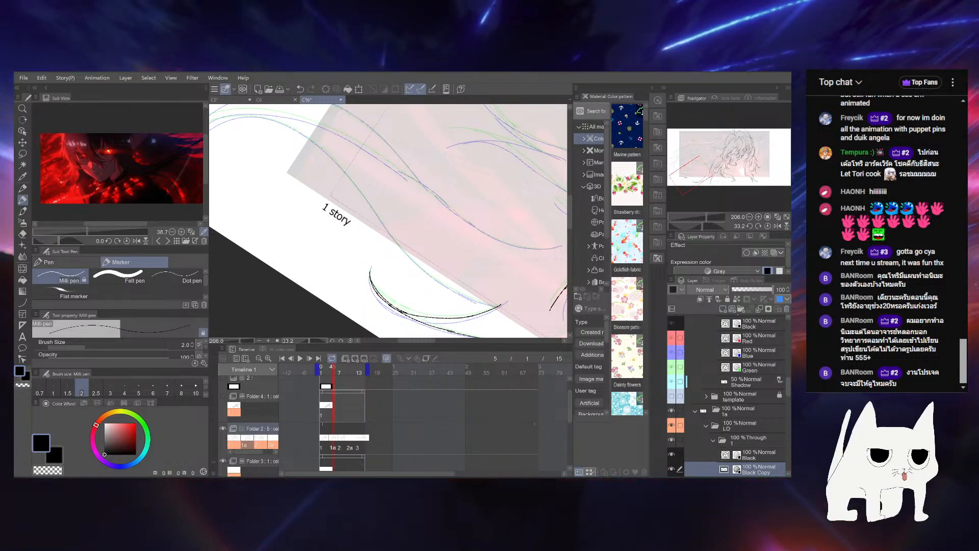
left_click_drag(702, 224, 695, 225)
left_click(697, 216)
left_click_drag(506, 241, 418, 315)
key("ctrl+s")
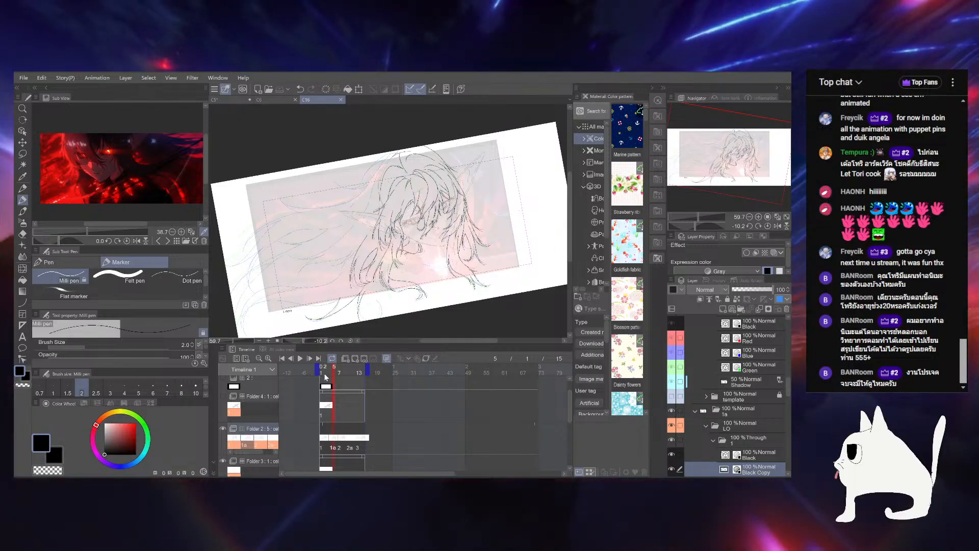
Scrub through the timeline frames to compare the hair on cel 1a with the neighbouring cels
mouse_move(336, 373)
left_mouse_down()
mouse_move(322, 377)
mouse_move(351, 373)
left_mouse_up()
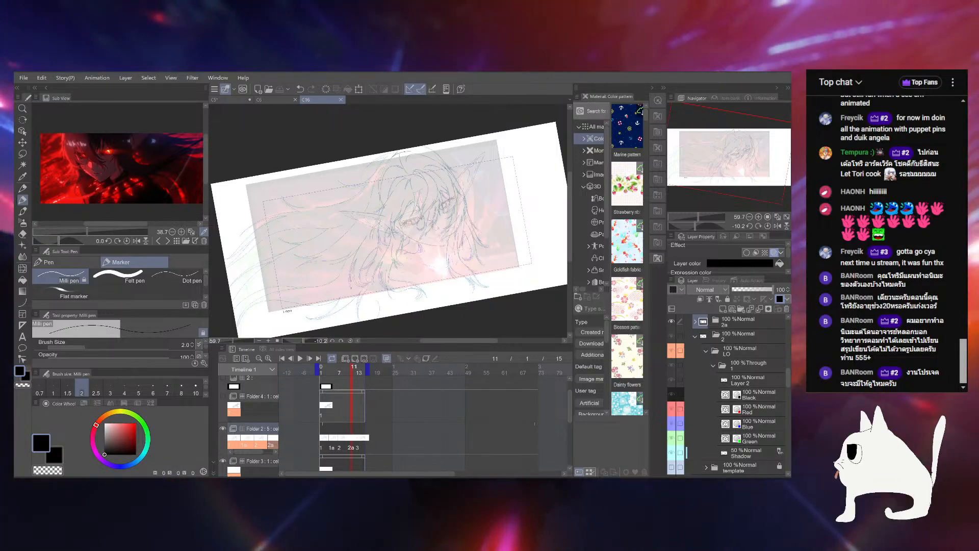
left_click(328, 377)
left_click(323, 377)
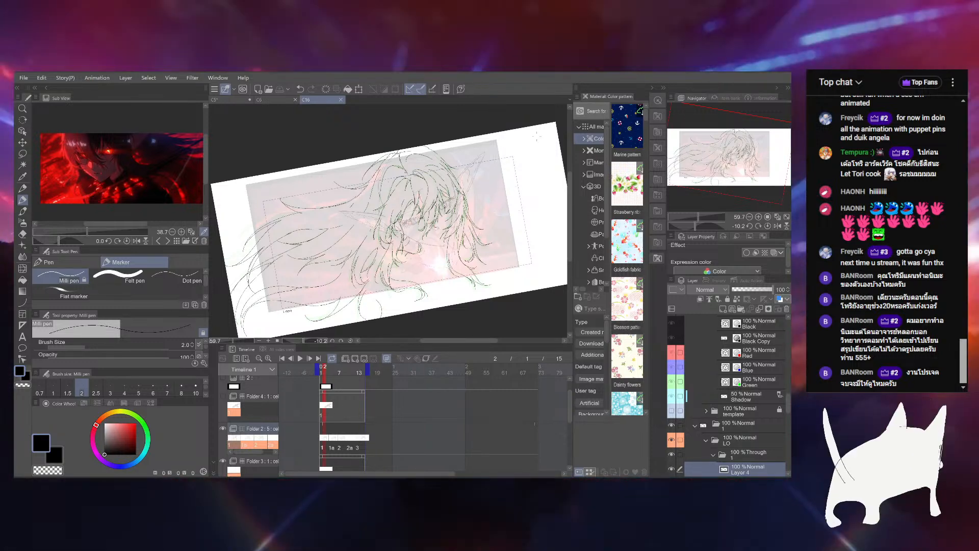
mouse_move(529, 166)
left_mouse_down()
mouse_move(536, 226)
mouse_move(532, 166)
left_mouse_up()
left_click_drag(533, 226, 551, 224)
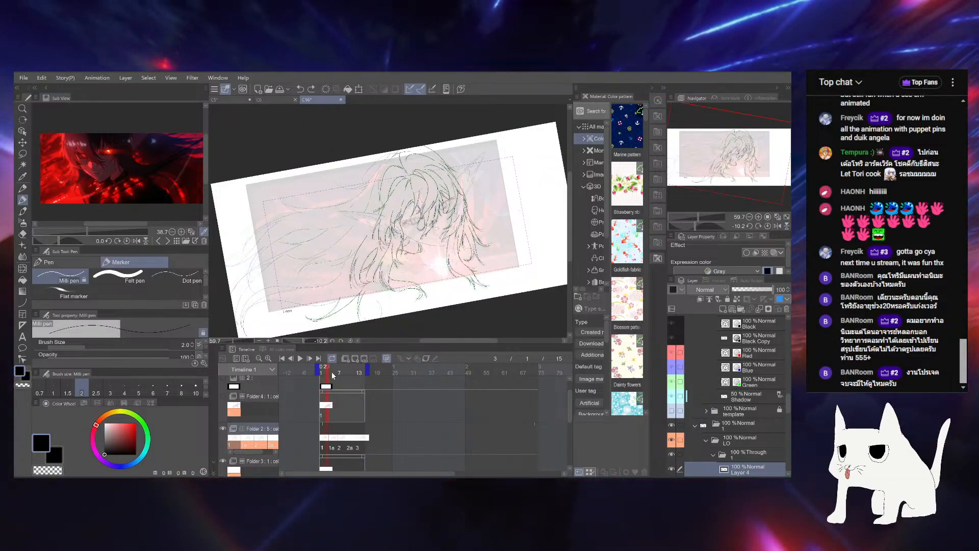
left_click(332, 372)
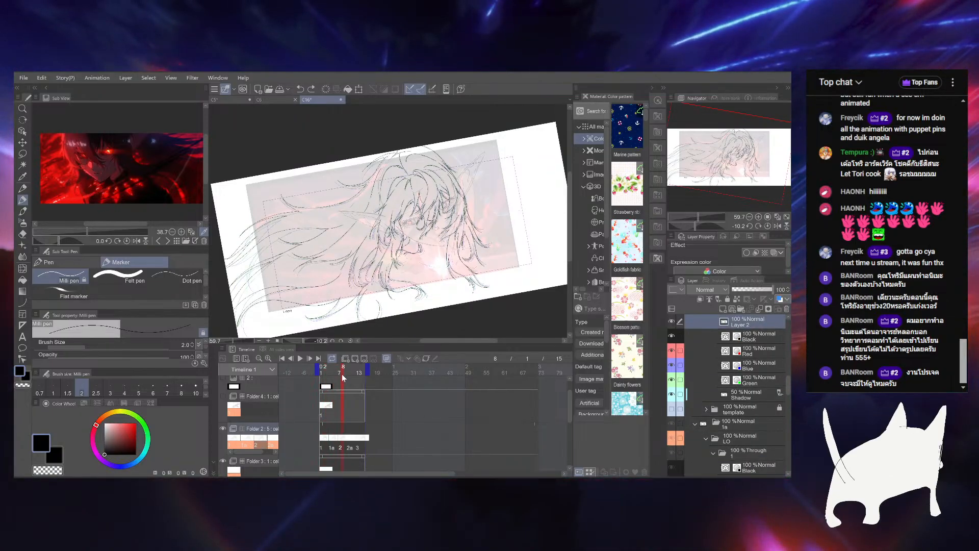
Draw the upper part of the long trailing strand beside the "1 story" label on cel 1a, undoing misplaced strokes and checking the neighbouring cel
left_click(702, 215)
left_click_drag(372, 270, 424, 169)
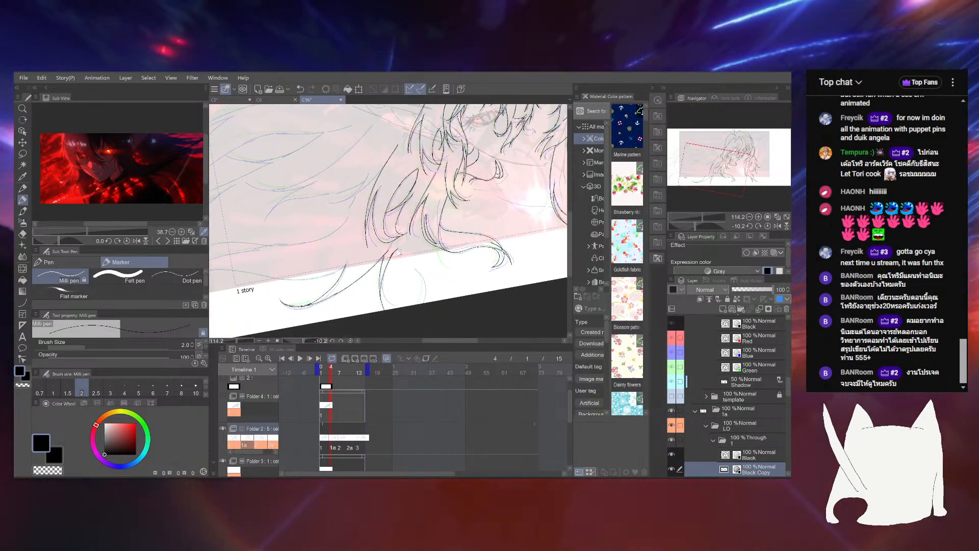
left_click_drag(693, 224, 717, 224)
mouse_move(485, 131)
left_mouse_down()
mouse_move(448, 195)
mouse_move(436, 270)
left_mouse_up()
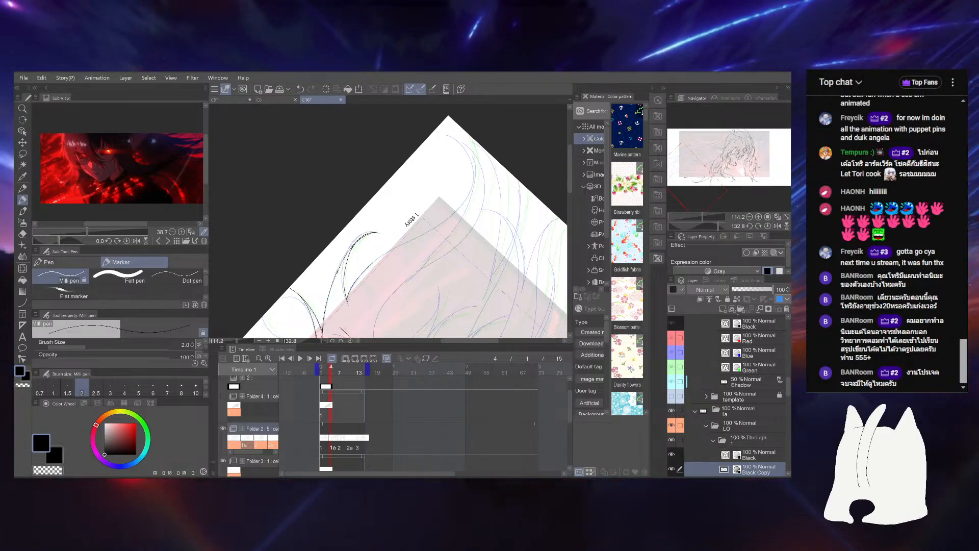
left_click_drag(707, 226, 687, 224)
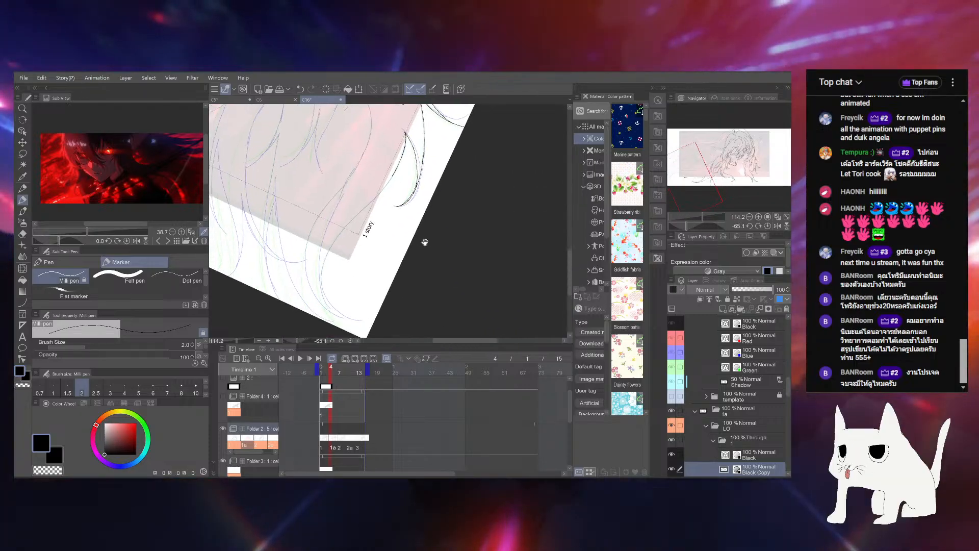
left_click_drag(401, 233, 435, 329)
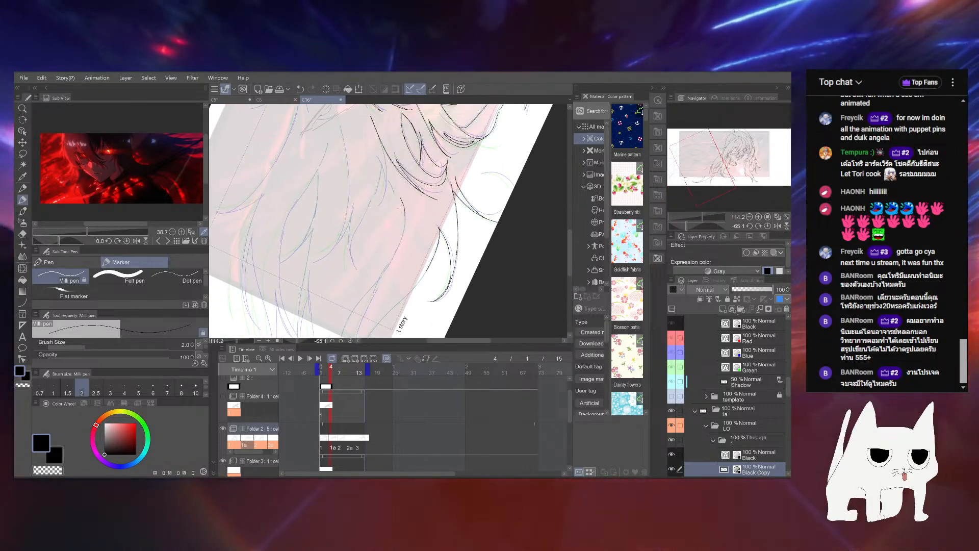
key("ctrl+z")
key("comma")
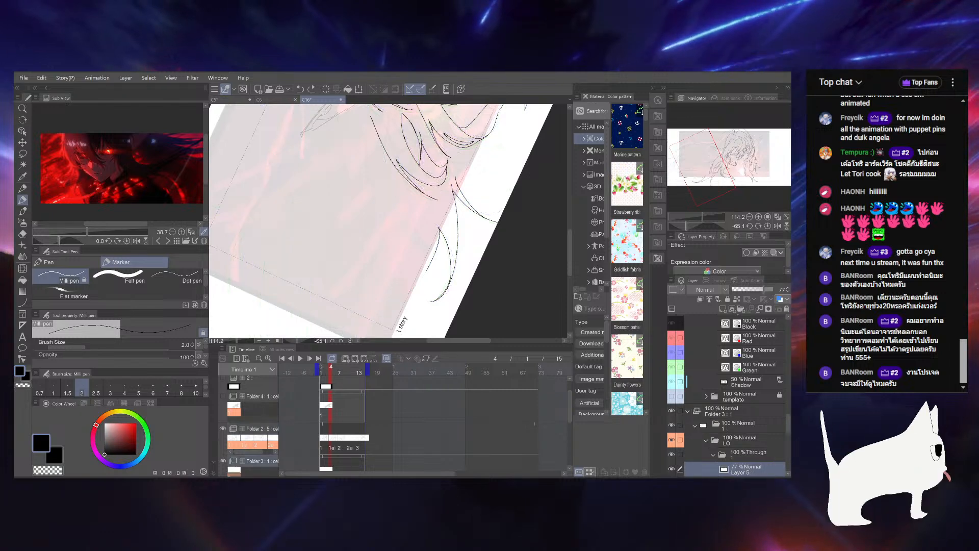
key("period")
left_click_drag(392, 252, 380, 283)
left_click_drag(382, 281, 411, 211)
key("ctrl+z")
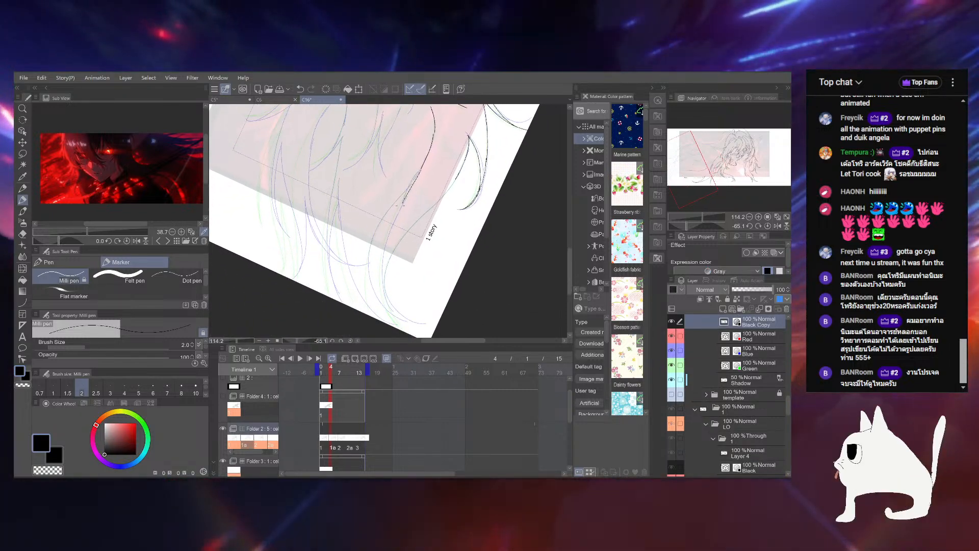
Extend the long strand past the frame corner to the paper edge, add its second contour, and save the file
left_click_drag(420, 173, 398, 211)
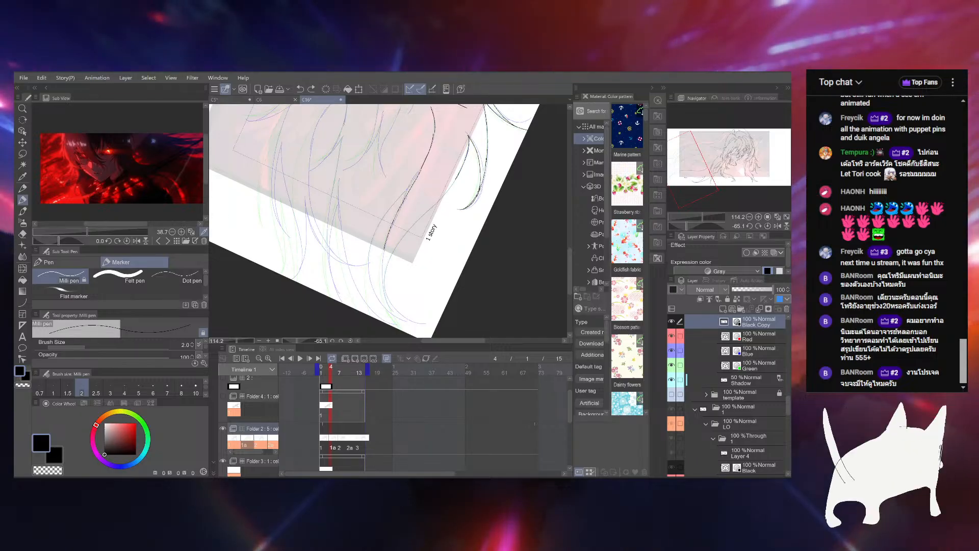
left_click_drag(386, 242, 406, 330)
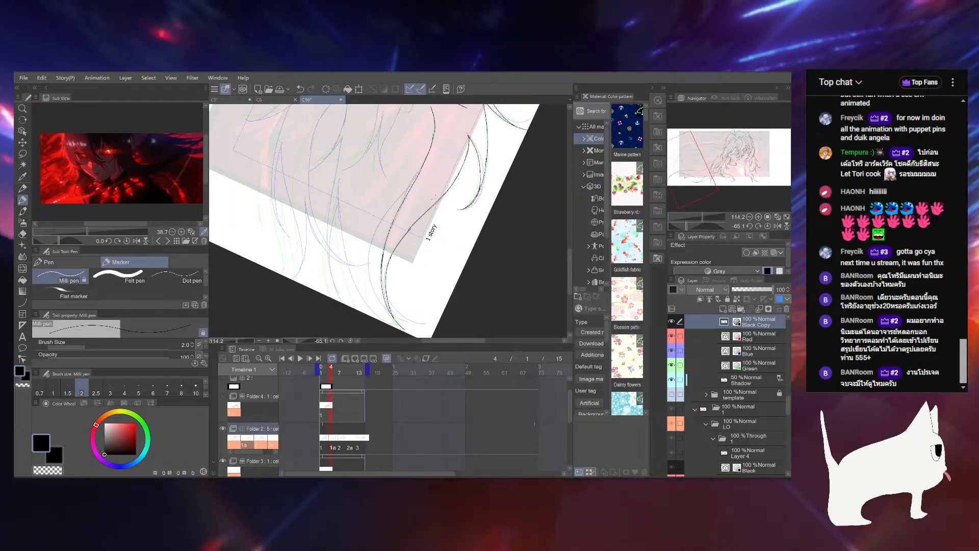
left_click_drag(458, 177, 441, 212)
key("ctrl+s")
Draw the next trailing strands across the frame corner near the "1 story" label on cel 1a, undoing a misplaced stroke
left_click_drag(711, 221, 690, 226)
left_click_drag(696, 217, 698, 216)
left_click_drag(684, 179, 687, 168)
left_click_drag(698, 217, 696, 209)
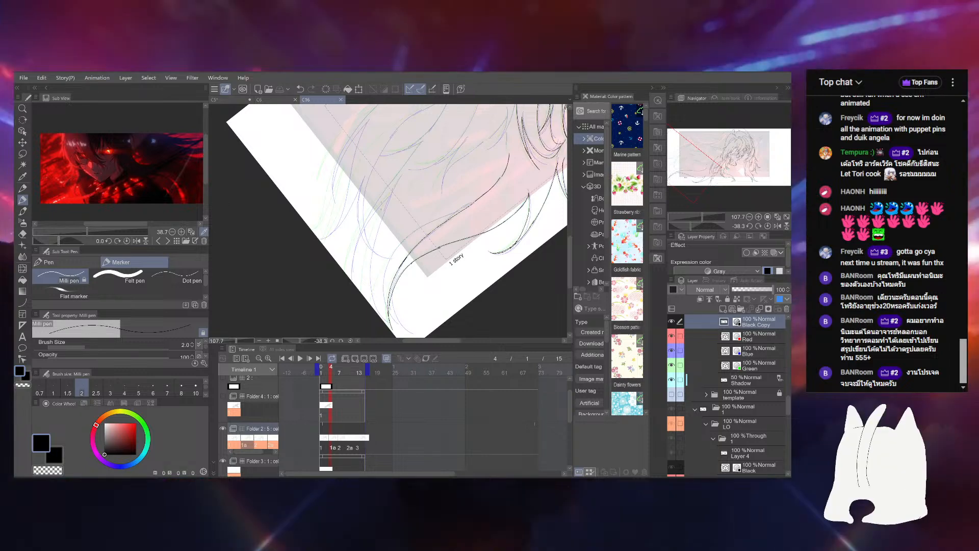
key("ctrl+z")
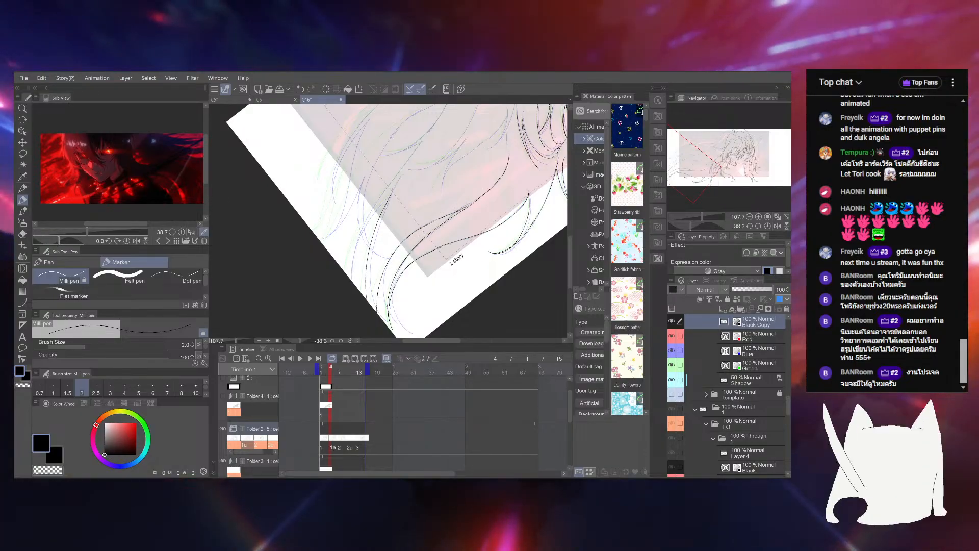
left_click_drag(392, 183, 391, 210)
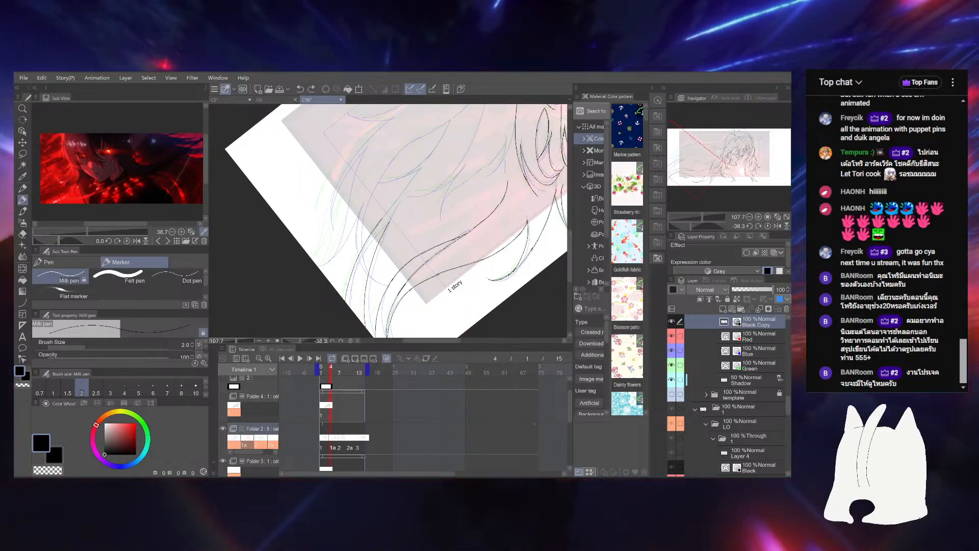
left_click_drag(407, 215, 404, 224)
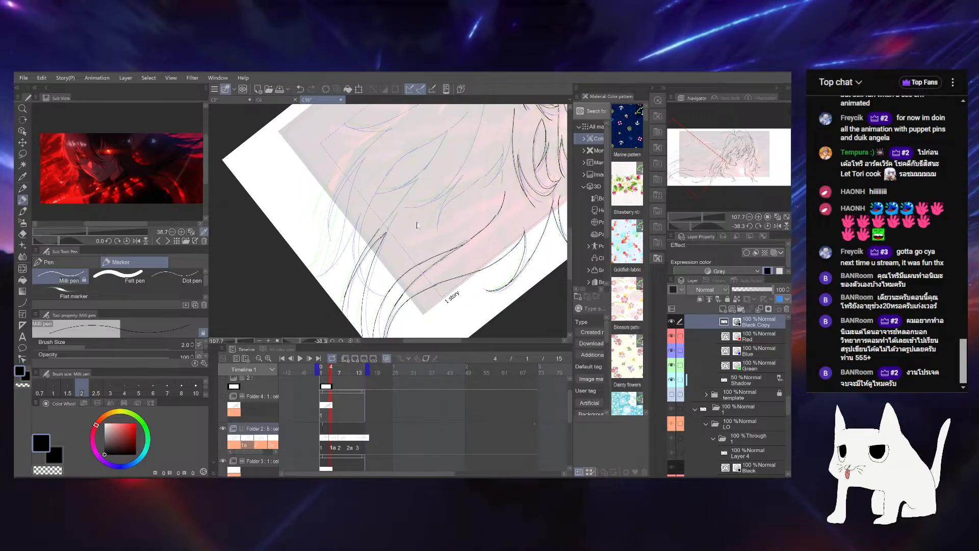
Draw the short curved strand in the middle of the trailing hair, between the jaw locks and the frame corner
left_click_drag(505, 243, 449, 310)
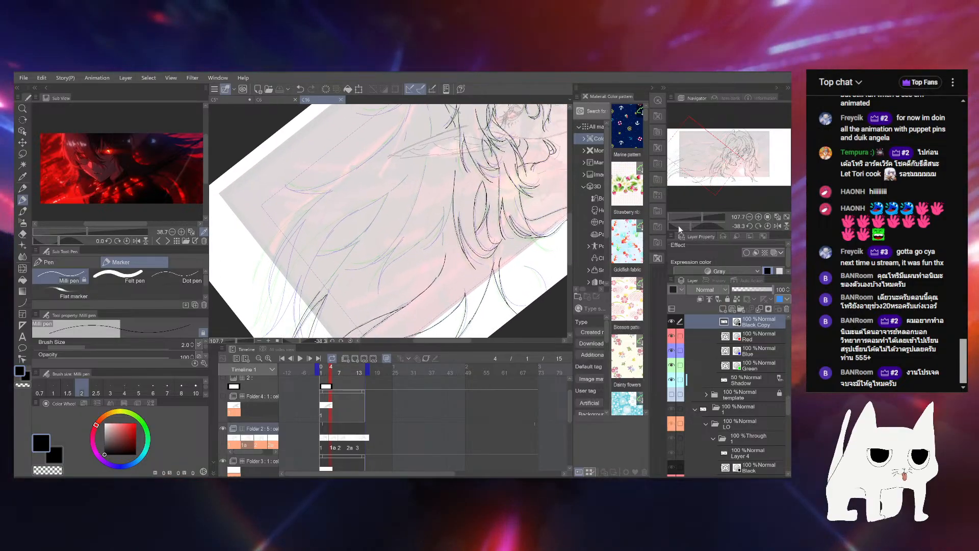
left_click_drag(688, 225, 720, 225)
left_click_drag(472, 238, 517, 267)
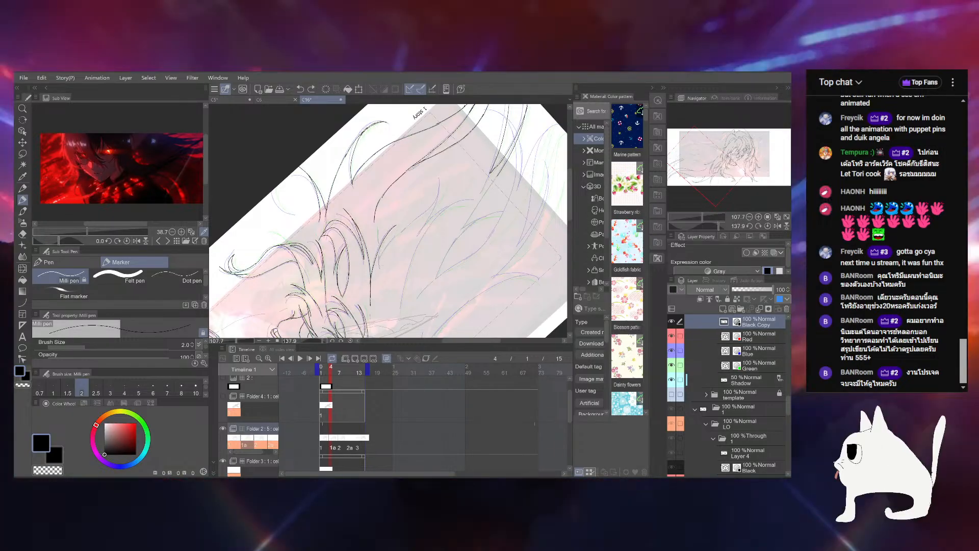
left_click_drag(396, 225, 381, 260)
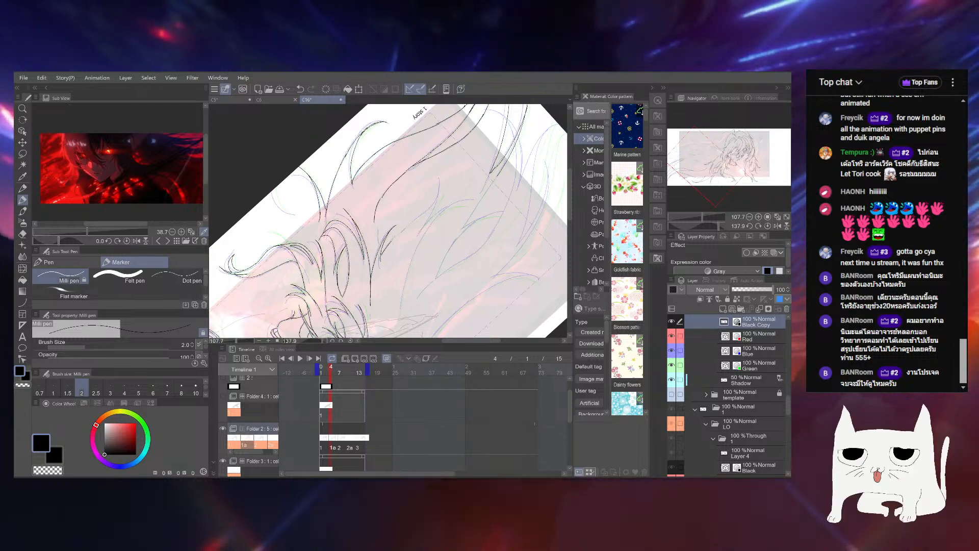
left_click_drag(718, 226, 687, 226)
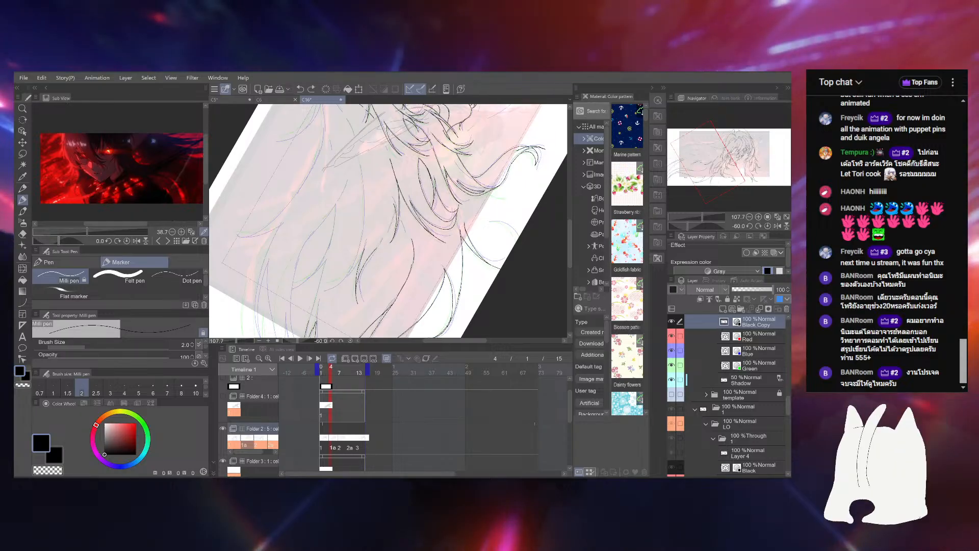
left_click_drag(393, 237, 435, 211)
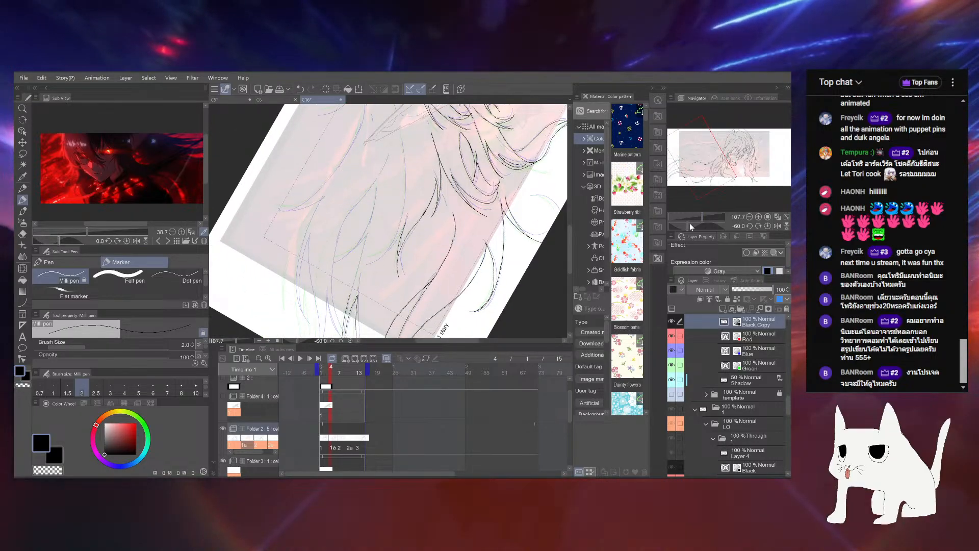
Draw the opposite edge of the short strand inside the frame so that both lines meet in a forked tip
left_click_drag(690, 222, 711, 224)
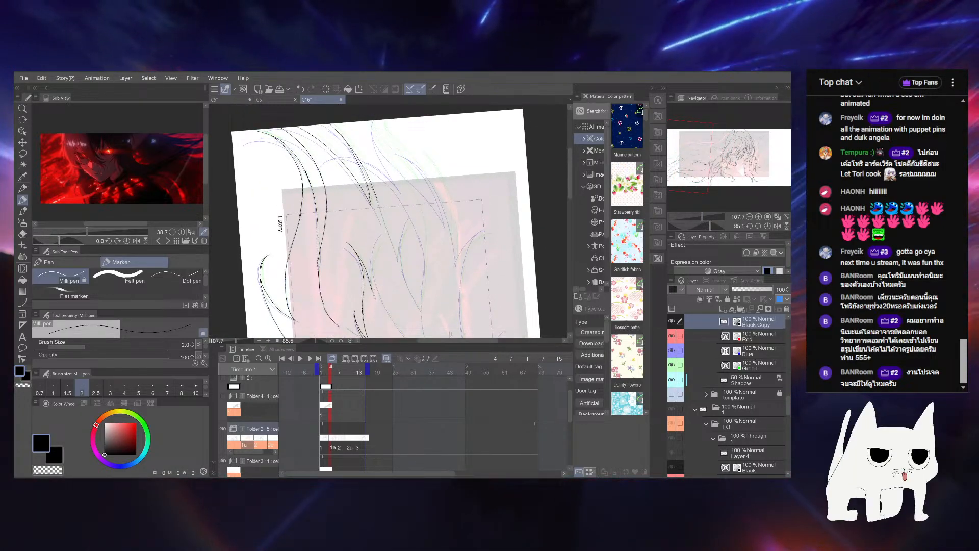
left_click_drag(373, 289, 376, 298)
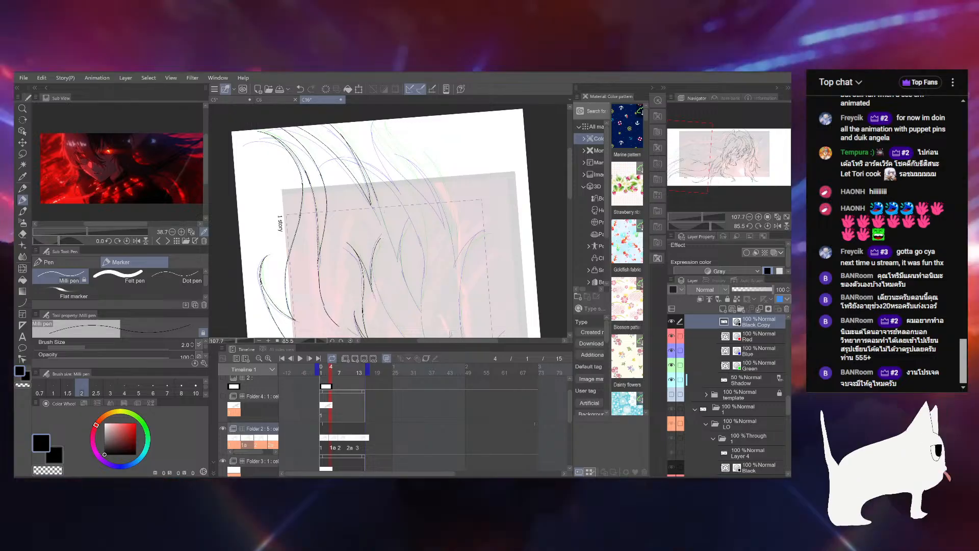
left_click_drag(381, 238, 372, 284)
left_click_drag(377, 247, 380, 296)
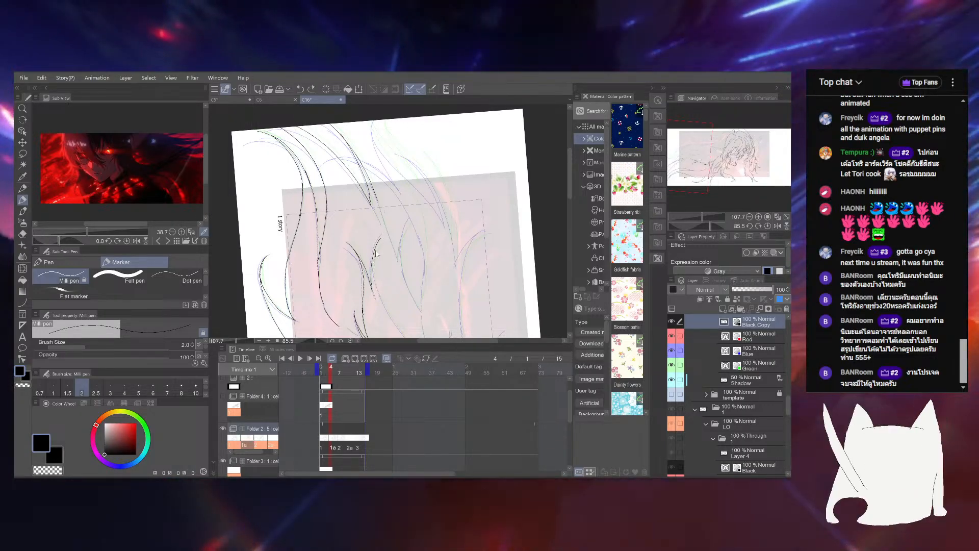
left_click_drag(464, 267, 473, 211)
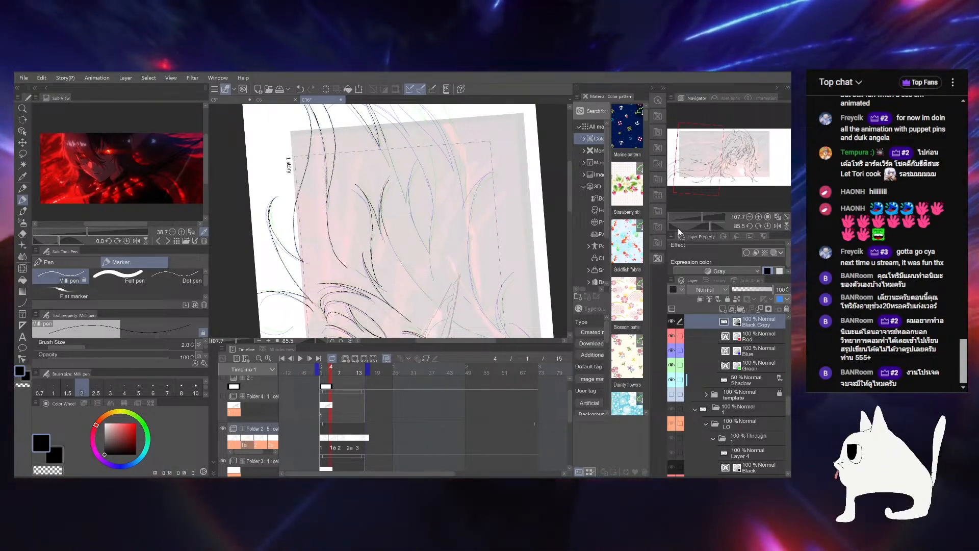
Draw the long strands sweeping back below the pointed ear on cel 1a and save the file
left_click_drag(711, 225, 718, 226)
left_click_drag(476, 261, 481, 244)
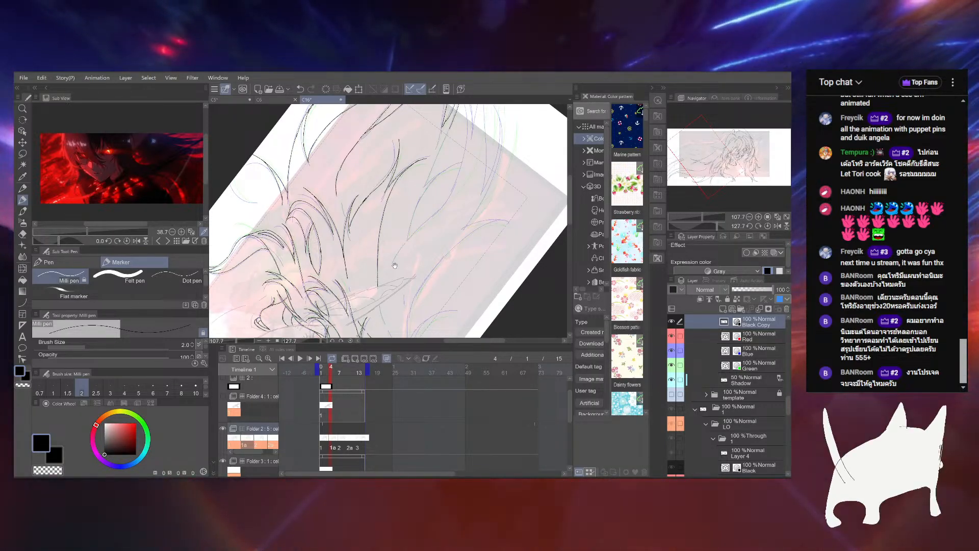
left_click_drag(395, 265, 468, 236)
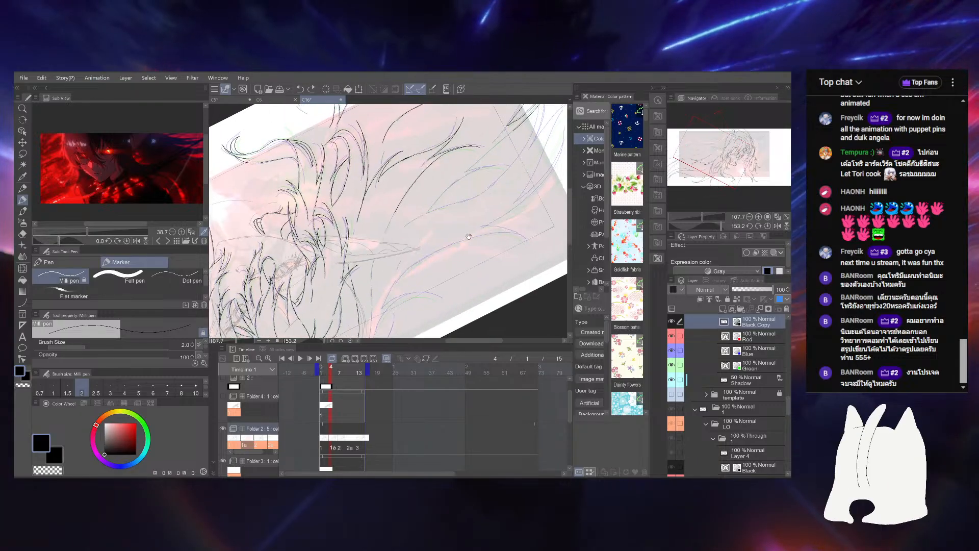
left_click_drag(372, 290, 387, 253)
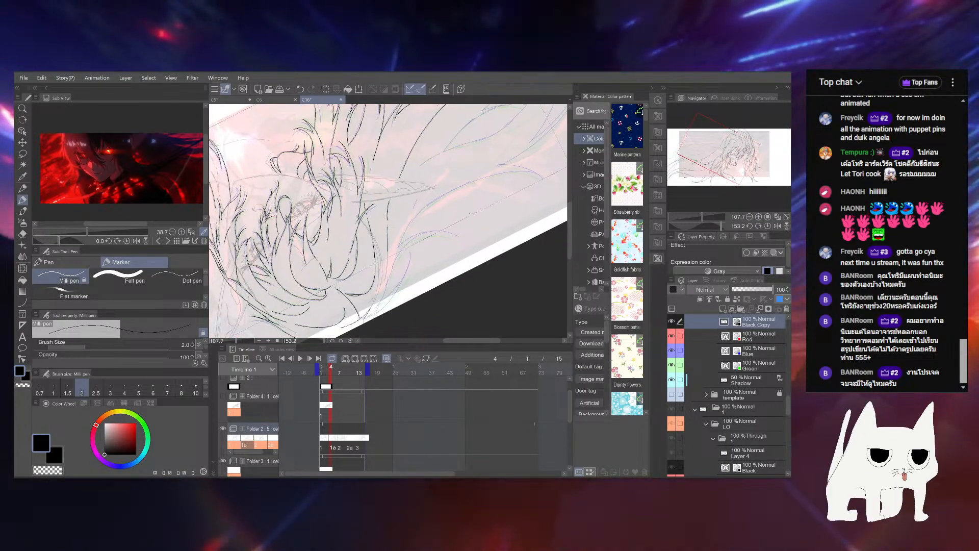
key("ctrl+s")
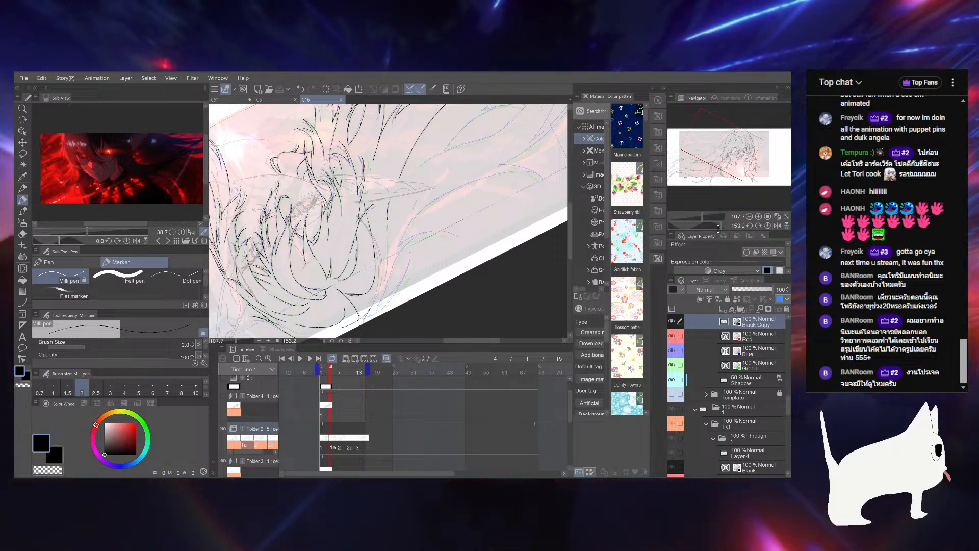
Draw the double-lined curved strand above the tip of the pointed ear on cel 1a
mouse_move(719, 225)
left_mouse_down()
mouse_move(686, 225)
mouse_move(700, 225)
left_mouse_up()
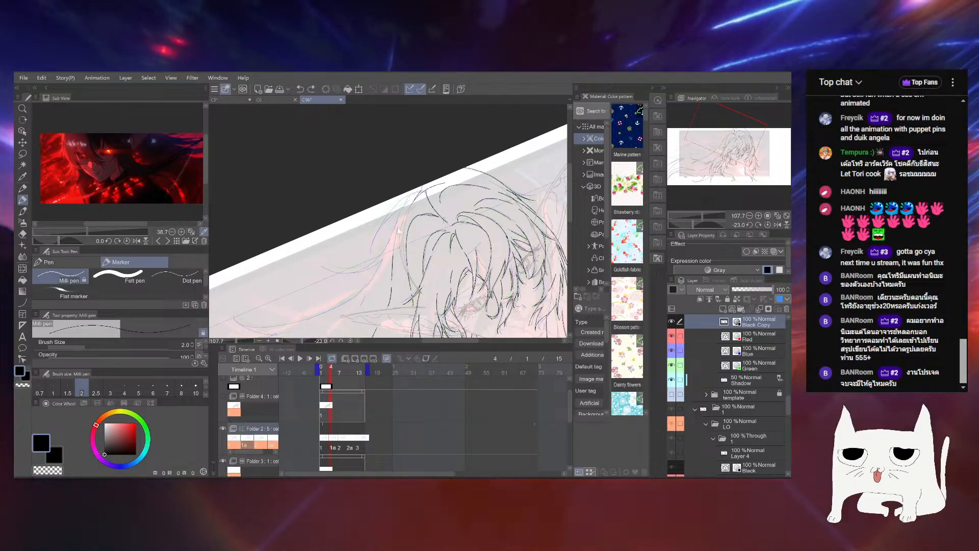
left_click_drag(475, 201, 476, 173)
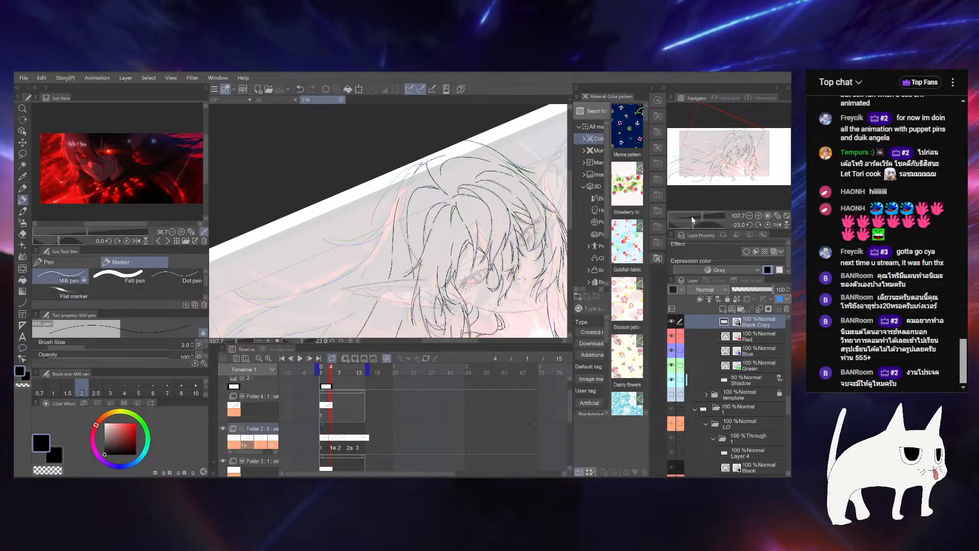
mouse_move(691, 215)
left_mouse_down()
mouse_move(697, 208)
mouse_move(700, 222)
mouse_move(686, 211)
left_mouse_up()
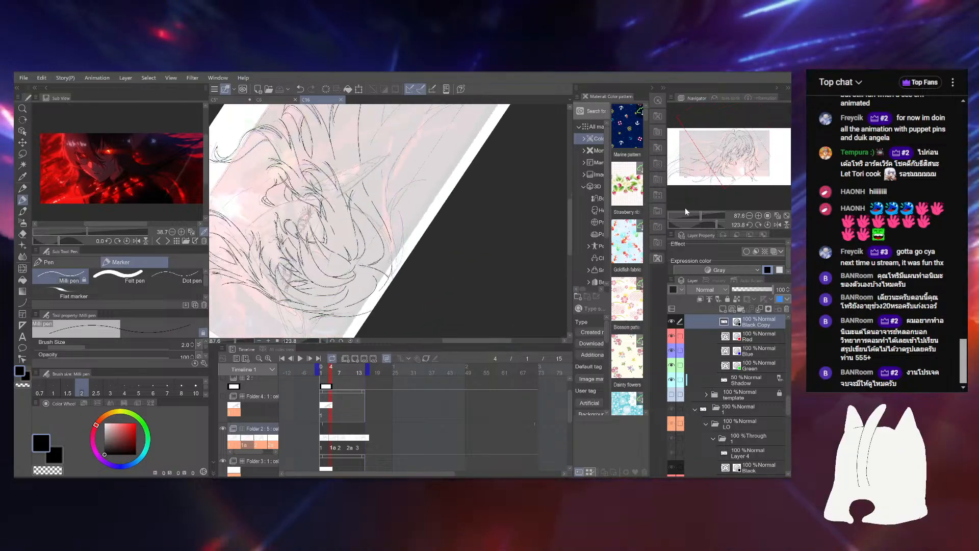
left_click_drag(463, 220, 459, 259)
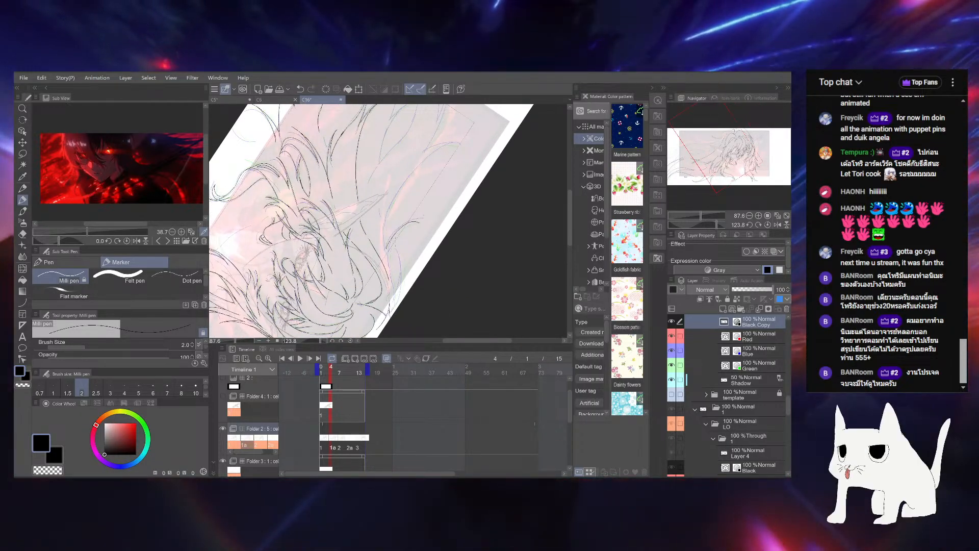
left_click_drag(701, 215, 713, 224)
left_click_drag(403, 225, 391, 224)
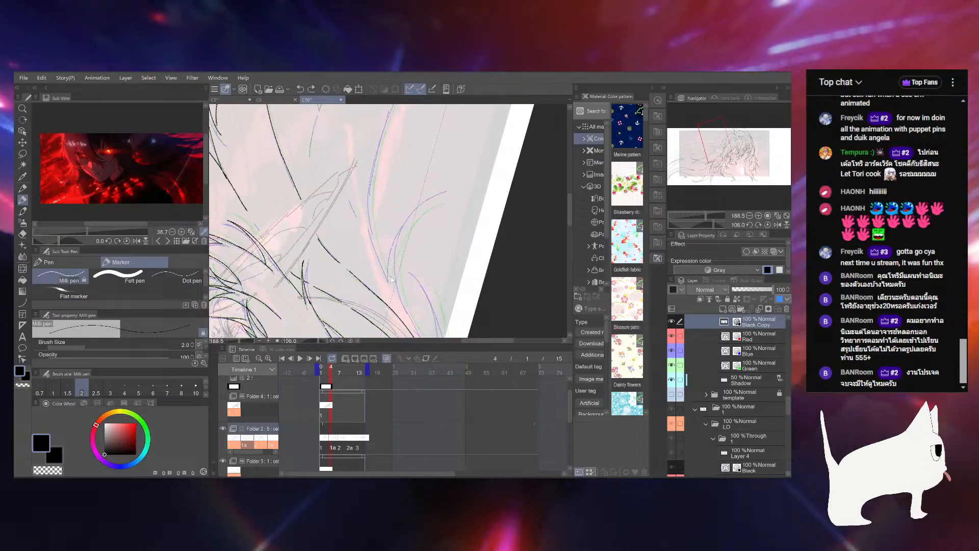
mouse_move(392, 263)
left_mouse_down()
mouse_move(401, 240)
mouse_move(440, 204)
left_mouse_up()
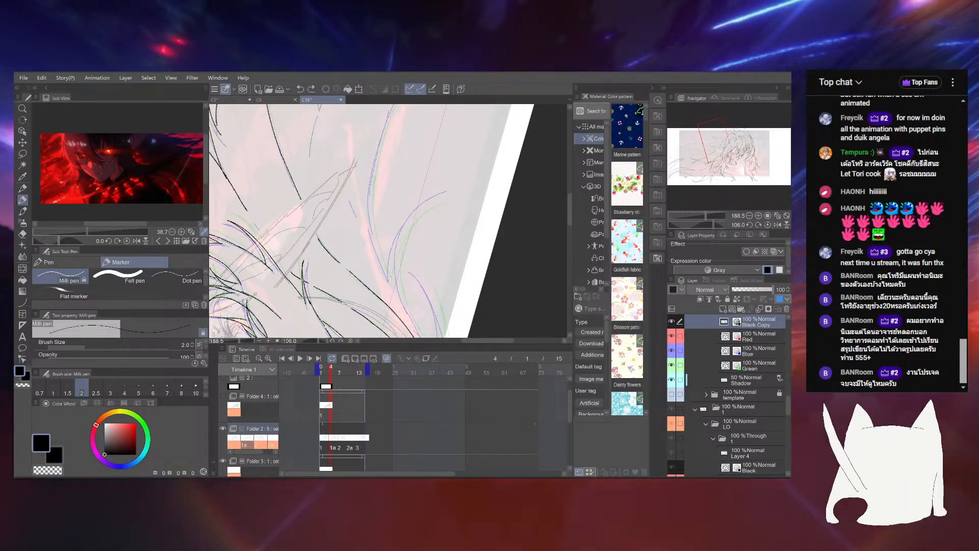
left_click_drag(391, 276, 440, 198)
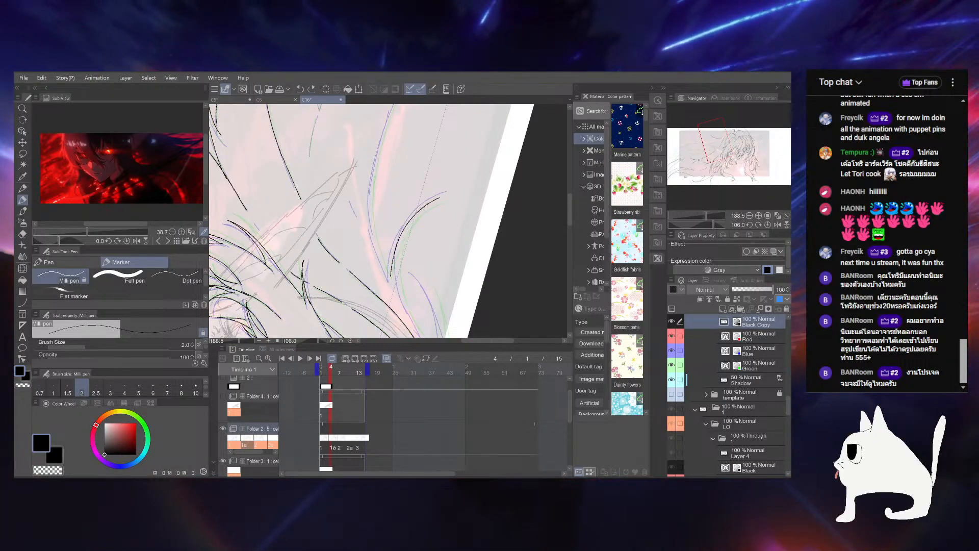
left_click_drag(402, 252, 368, 186)
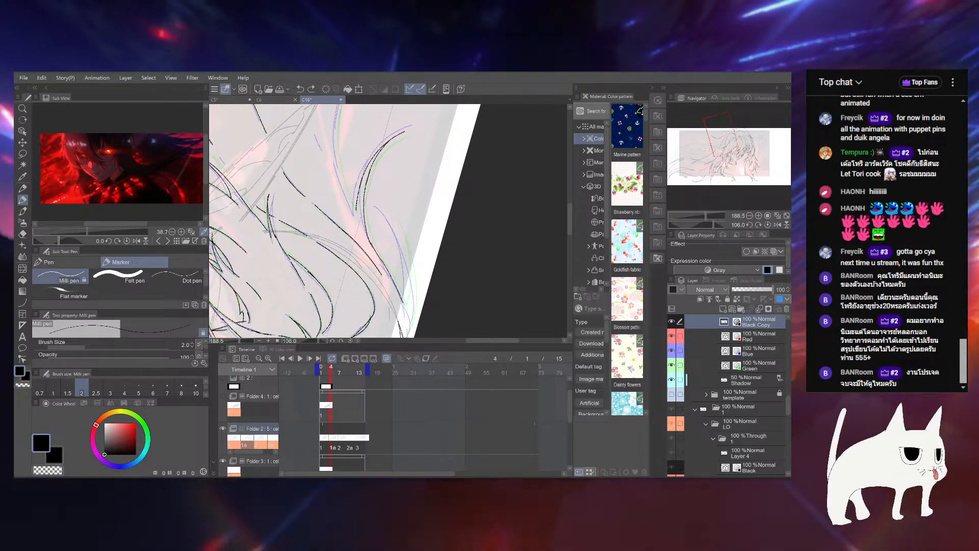
Examine the hair on cel 1a from rotated, full-frame and close-up views, from the trailing strands and crown to the face locks
left_click_drag(715, 224, 675, 220)
left_click_drag(479, 223, 457, 299)
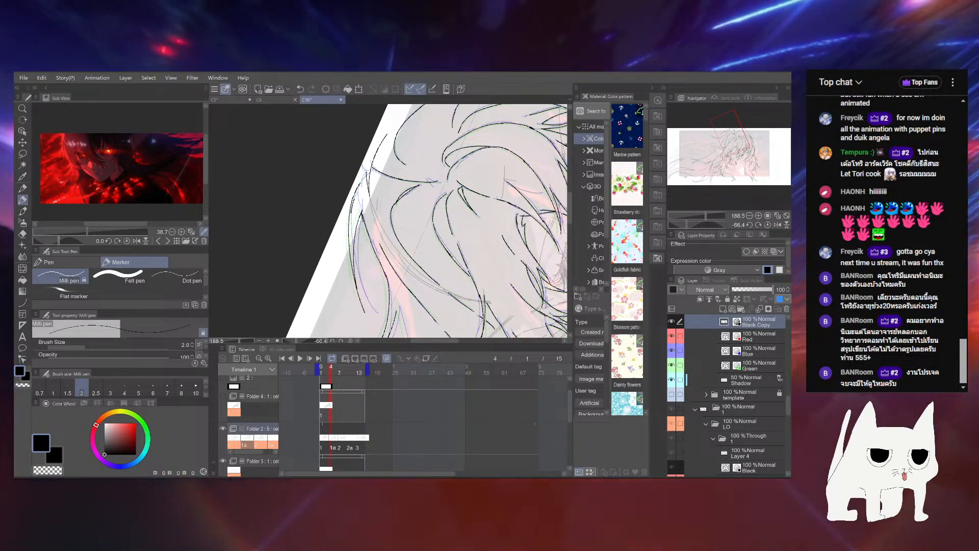
left_click_drag(440, 219, 439, 243)
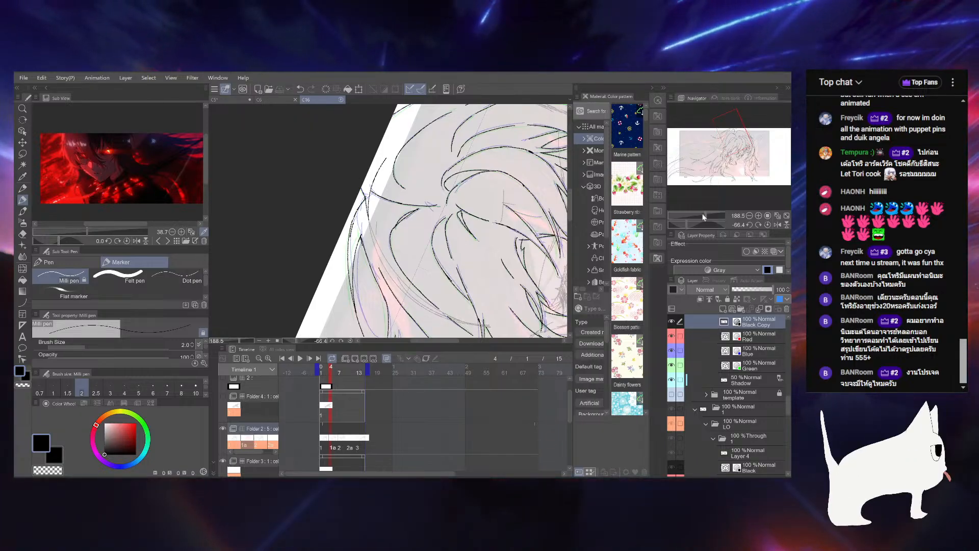
left_click_drag(703, 215, 700, 211)
left_click_drag(514, 297, 506, 217)
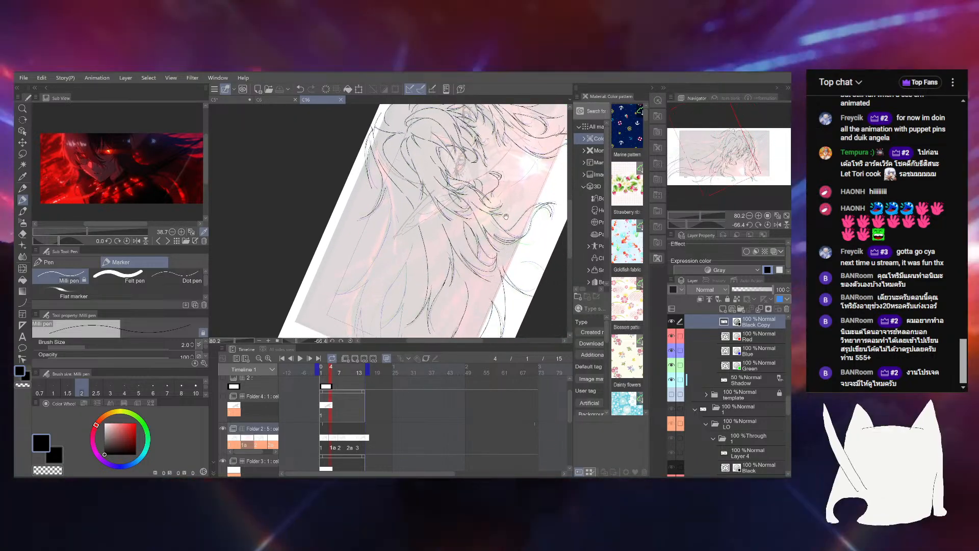
mouse_move(686, 225)
left_mouse_down()
mouse_move(703, 226)
mouse_move(670, 221)
left_mouse_up()
left_click_drag(459, 255, 423, 176)
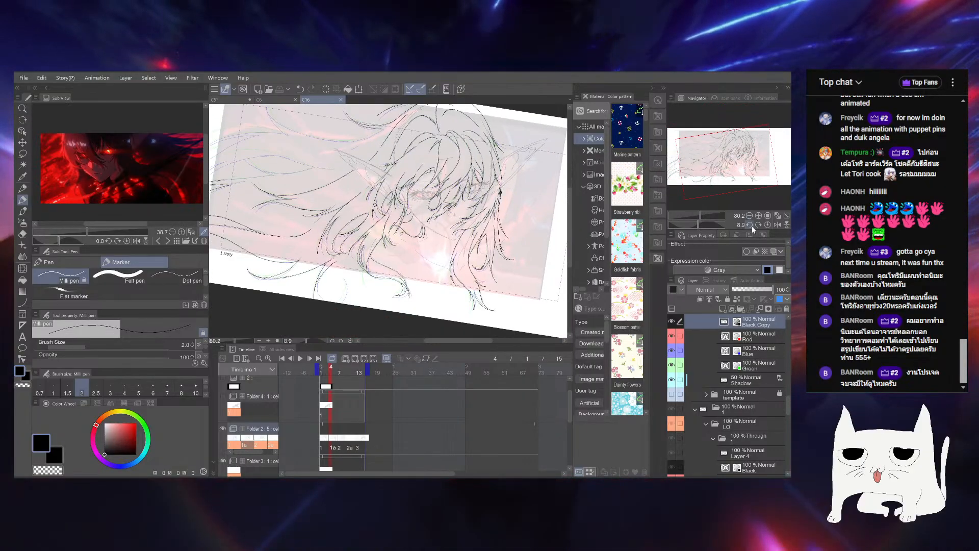
left_click(768, 225)
left_click_drag(462, 204, 450, 255)
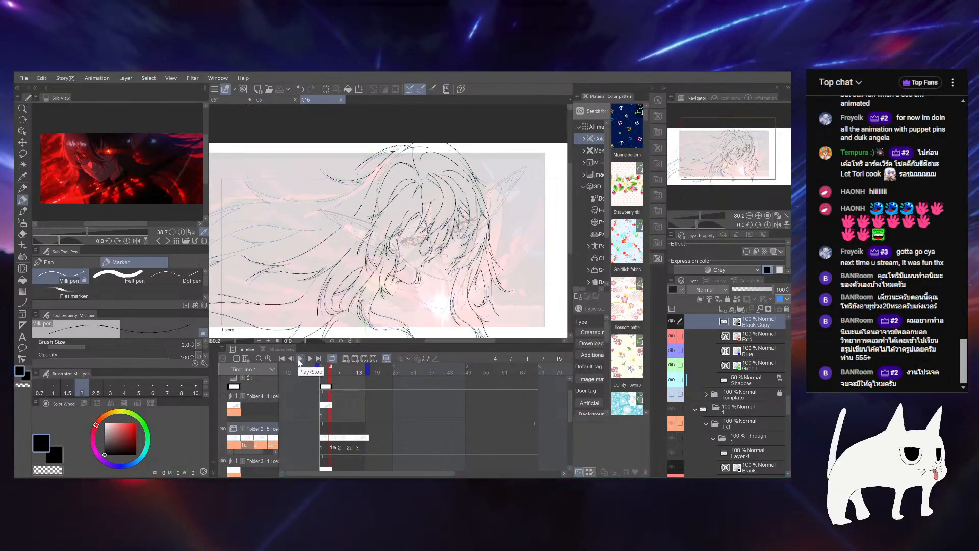
left_click_drag(700, 215, 703, 213)
left_click_drag(454, 265, 416, 177)
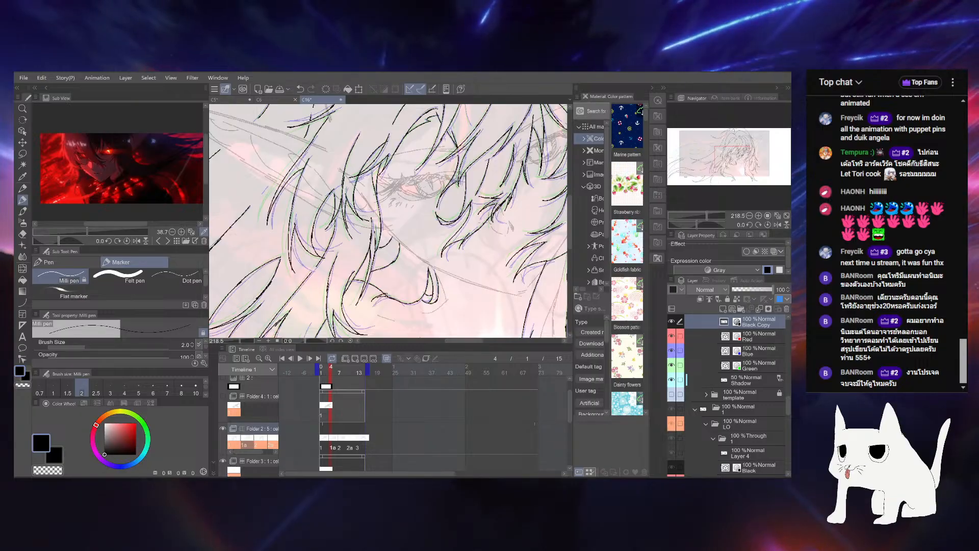
left_click_drag(698, 214, 696, 216)
left_click_drag(531, 160, 565, 221)
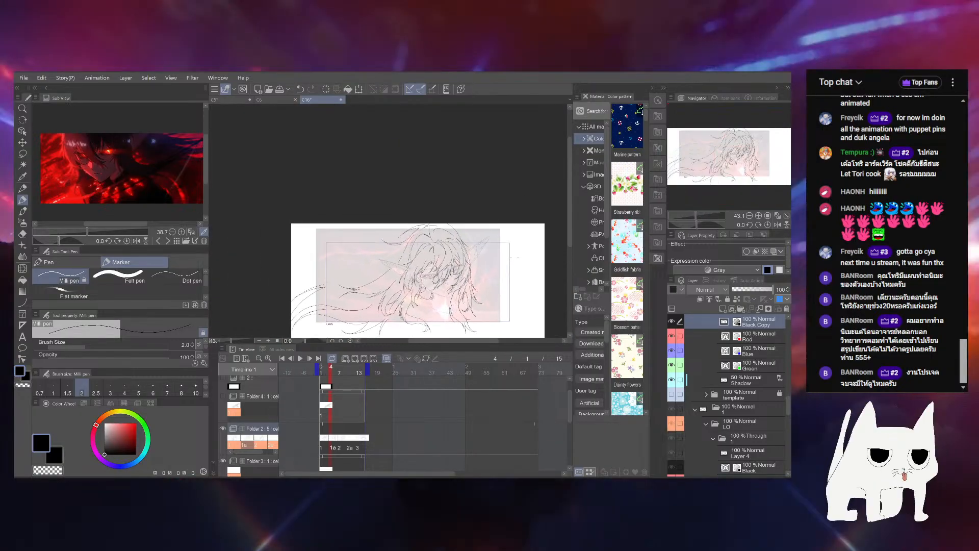
Draw the long curved strand along the upper edge of the trailing hair, ending in a tip near the frame corner, and save the file
left_click_drag(696, 216, 714, 223)
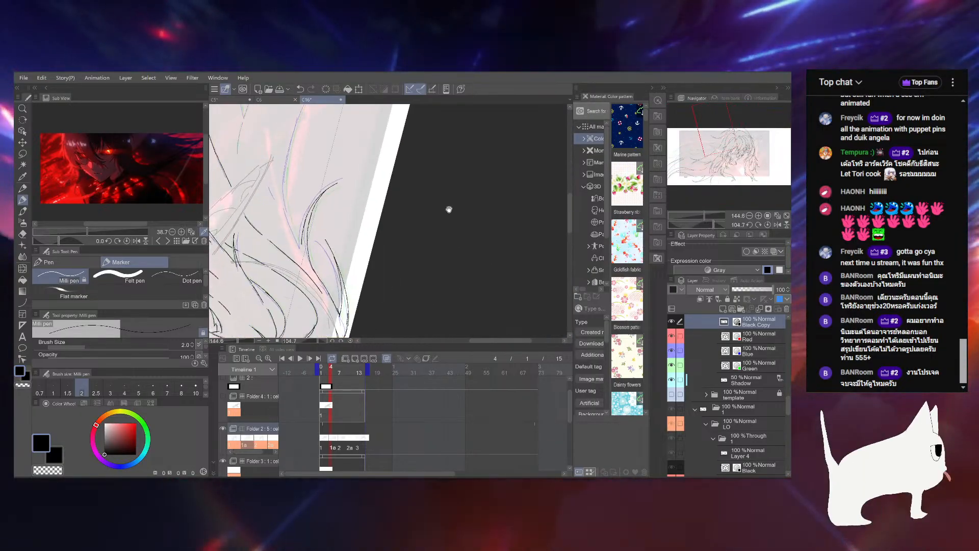
mouse_move(449, 210)
left_mouse_down()
mouse_move(520, 280)
mouse_move(508, 357)
left_mouse_up()
left_click_drag(366, 223, 390, 199)
key("ctrl+z")
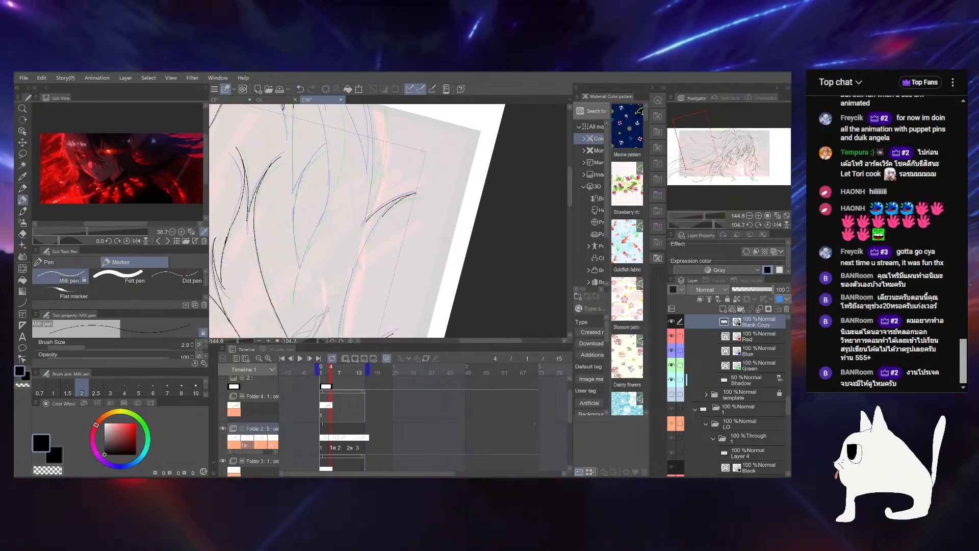
mouse_move(394, 219)
left_mouse_down()
mouse_move(425, 179)
mouse_move(389, 220)
mouse_move(372, 279)
mouse_move(389, 219)
mouse_move(373, 267)
mouse_move(373, 253)
left_mouse_up()
key("ctrl+z")
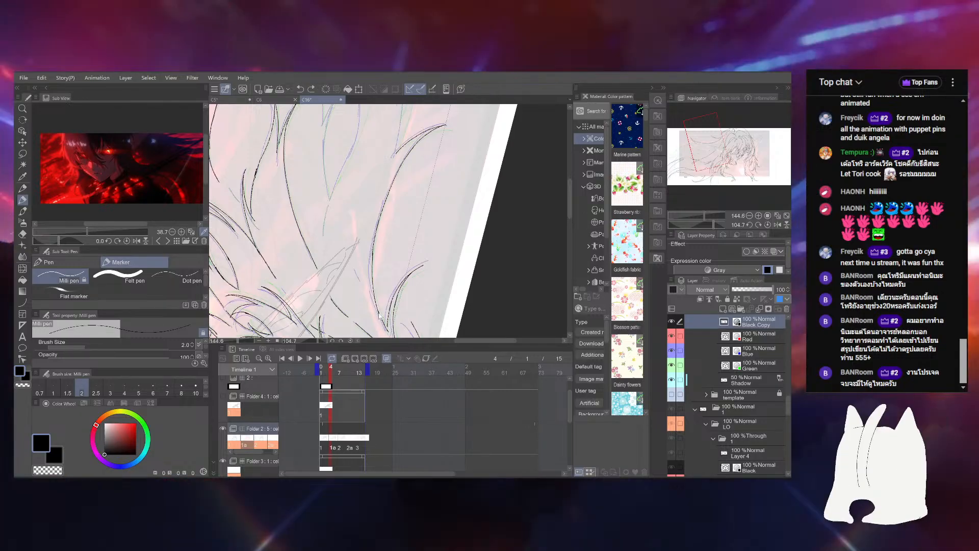
left_click_drag(463, 208, 479, 170)
key("ctrl+s")
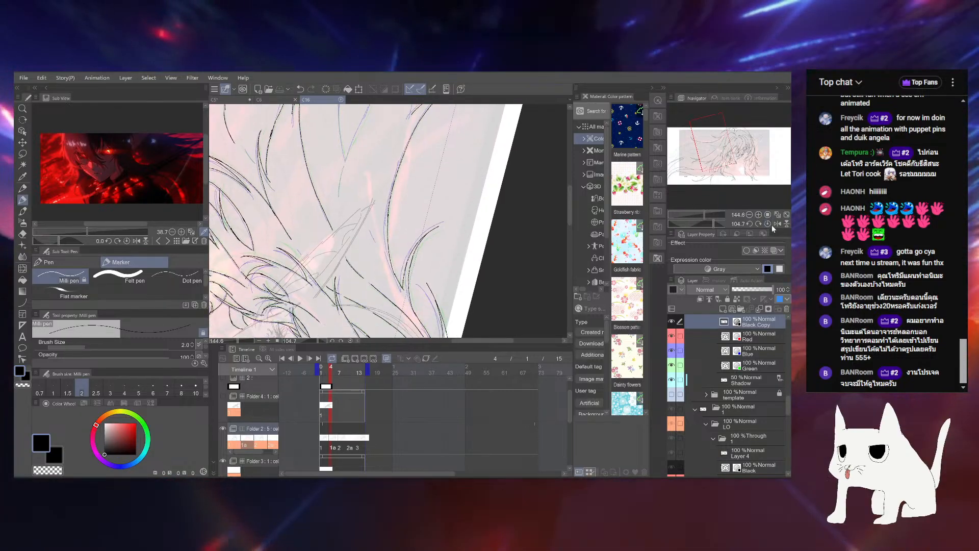
Draw the outermost long strand of the trailing hair below the upper curved strand, running out past the frame's far edge
left_click_drag(771, 230, 772, 228)
left_click(768, 224)
left_click(702, 213)
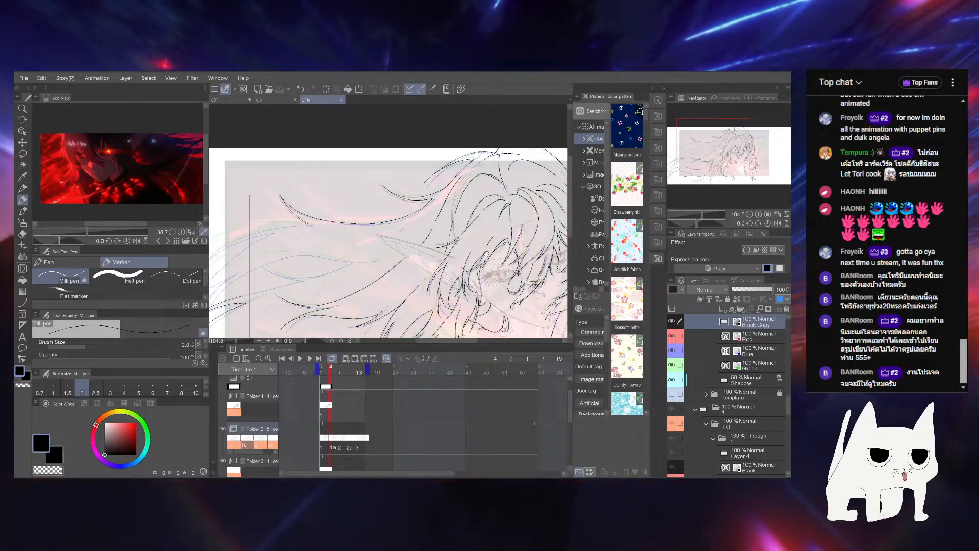
left_click(701, 149)
left_click_drag(691, 223, 685, 224)
left_click_drag(493, 266, 495, 209)
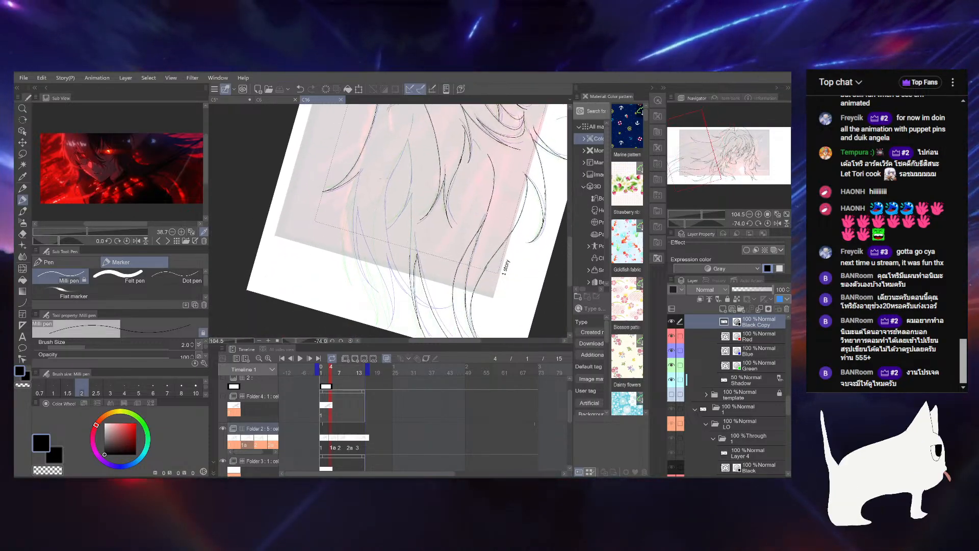
left_click_drag(359, 172, 350, 271)
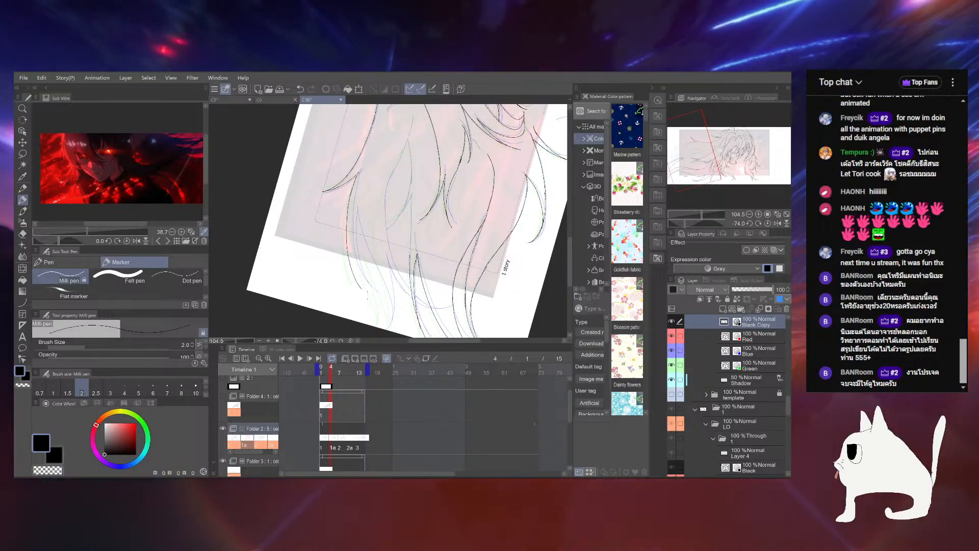
left_click_drag(391, 191, 408, 220)
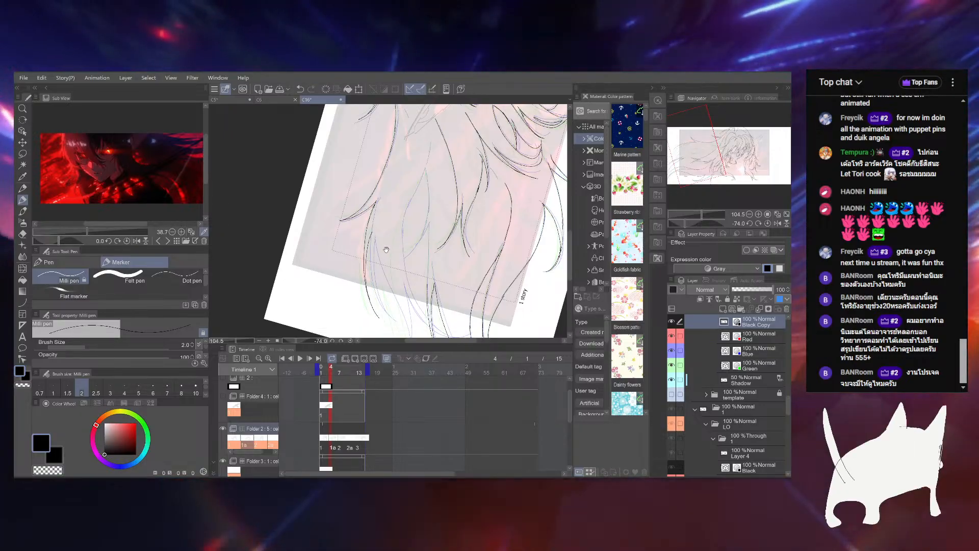
left_click_drag(379, 232, 359, 206)
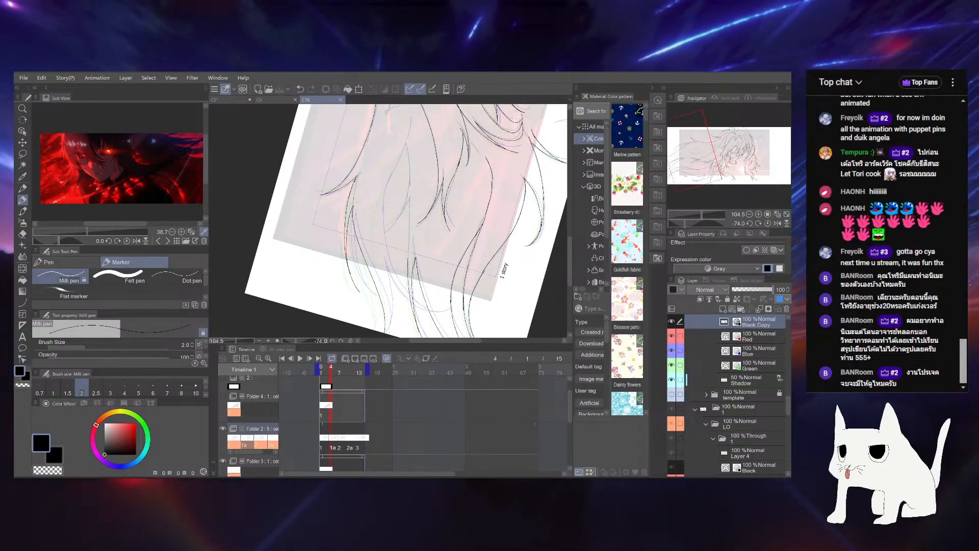
Draw the neighbouring long strands of the trailing hair that flow beyond the frame's far edge, and save the file
key("ctrl+z")
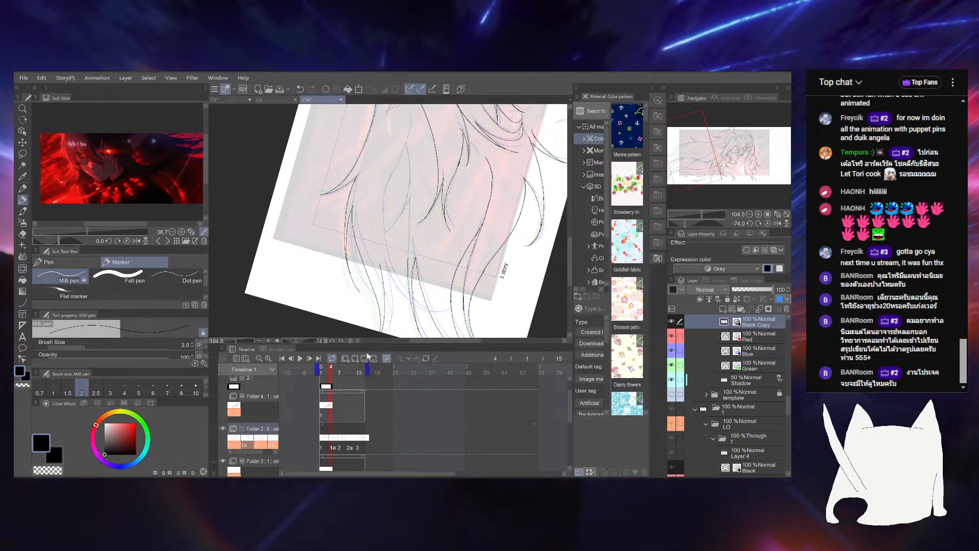
left_click_drag(396, 274, 386, 287)
left_click_drag(401, 133, 372, 234)
left_click_drag(373, 269, 400, 331)
left_click_drag(400, 331, 382, 295)
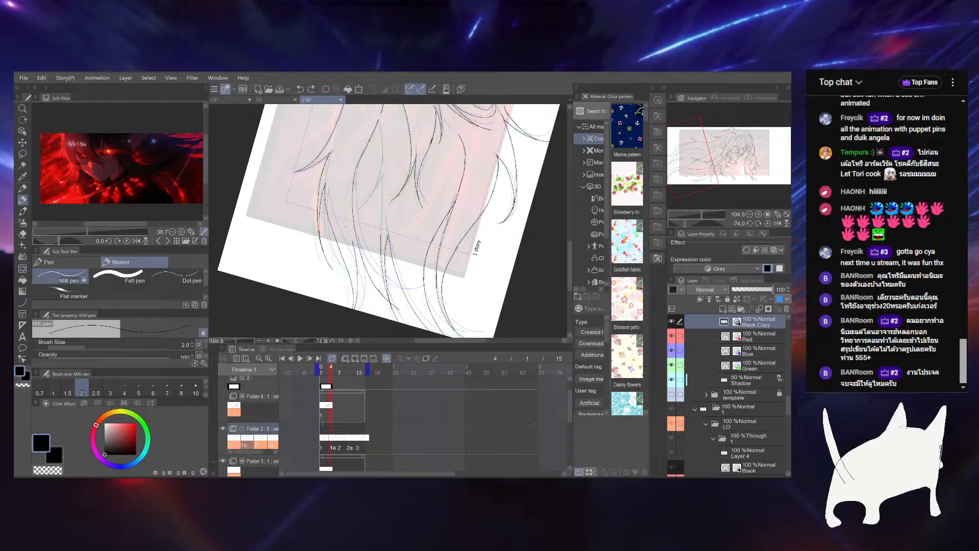
left_click_drag(390, 225, 383, 274)
key("ctrl+s")
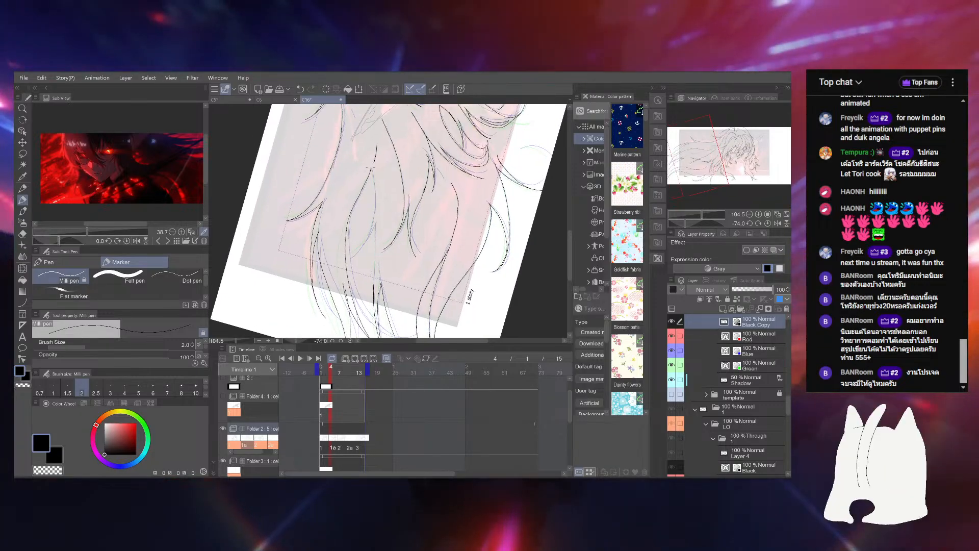
Draw the remaining edges of the trailing strands near the frame corner and the thin line in the middle of the trailing hair
left_click_drag(685, 223, 709, 223)
mouse_move(404, 210)
left_mouse_down()
mouse_move(386, 301)
mouse_move(382, 282)
left_mouse_up()
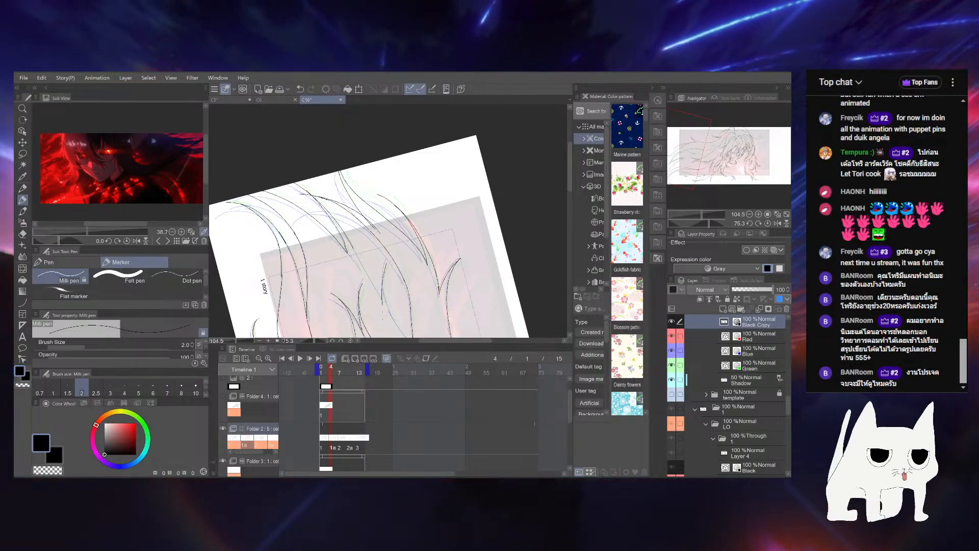
key("ctrl+z")
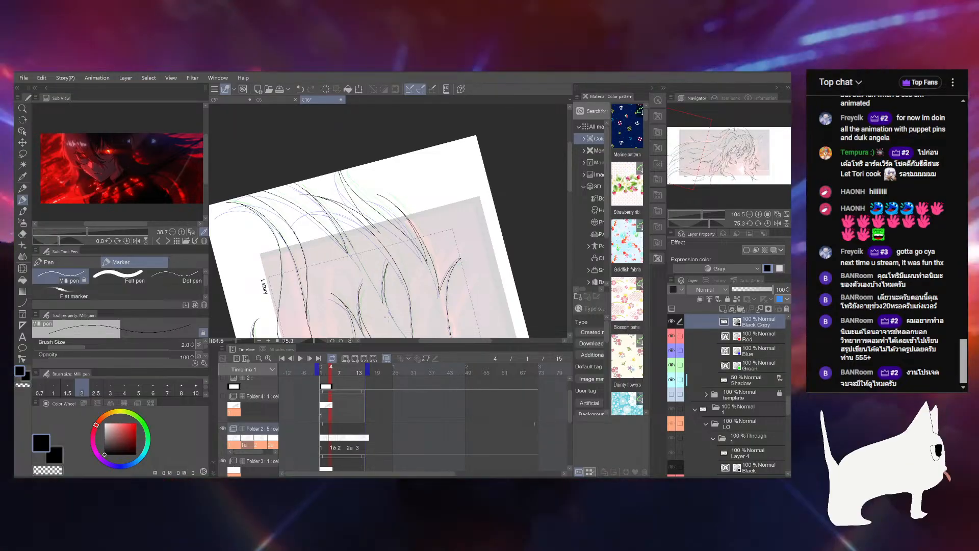
left_click_drag(388, 304, 371, 247)
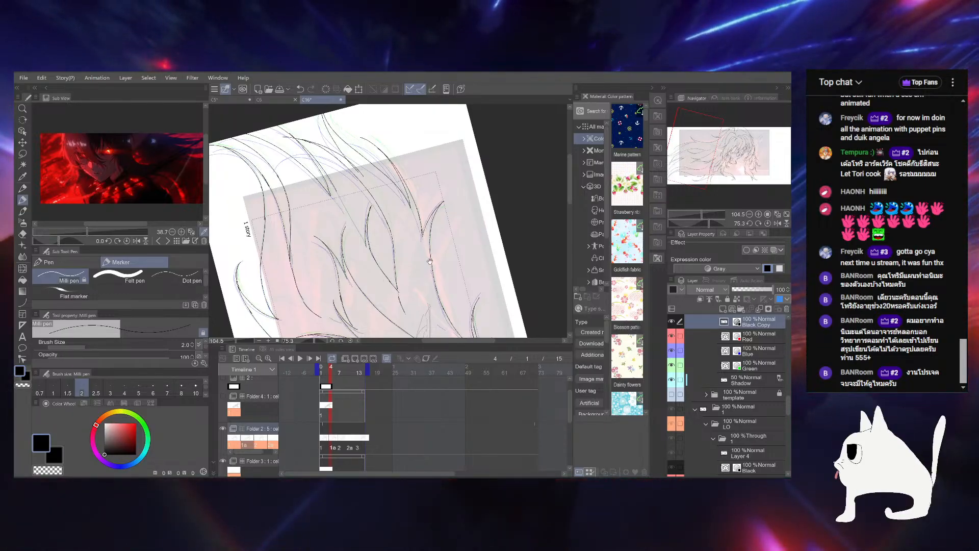
left_click_drag(708, 223, 684, 225)
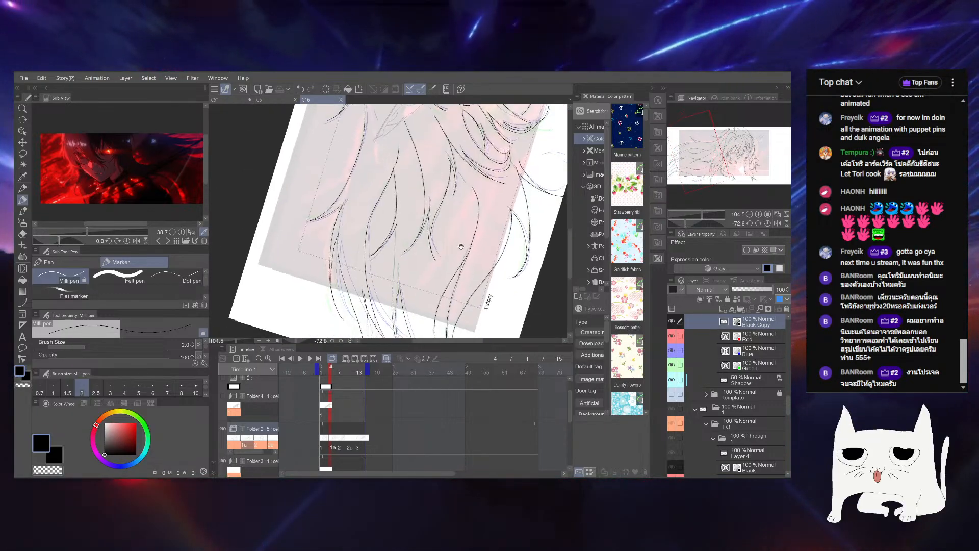
left_click_drag(461, 245, 397, 222)
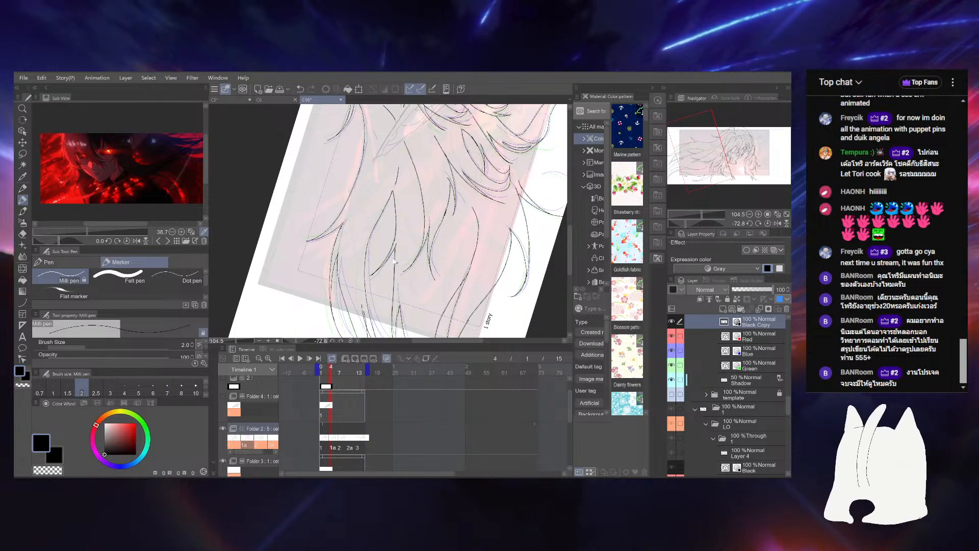
Play back the hair animation and enlarge the canvas area to watch the full trailing hair in motion
left_click(768, 224)
left_click_drag(703, 214, 698, 213)
left_click(738, 149)
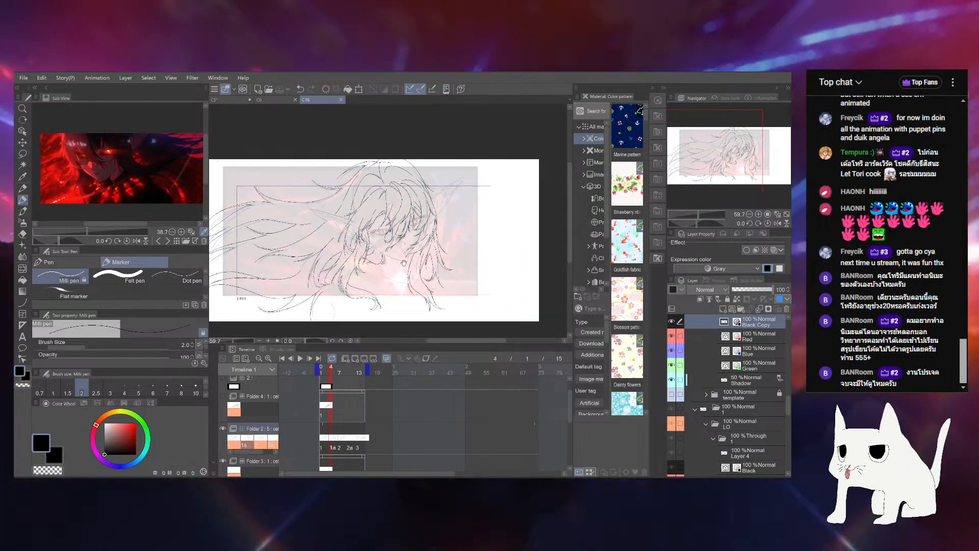
left_click(300, 358)
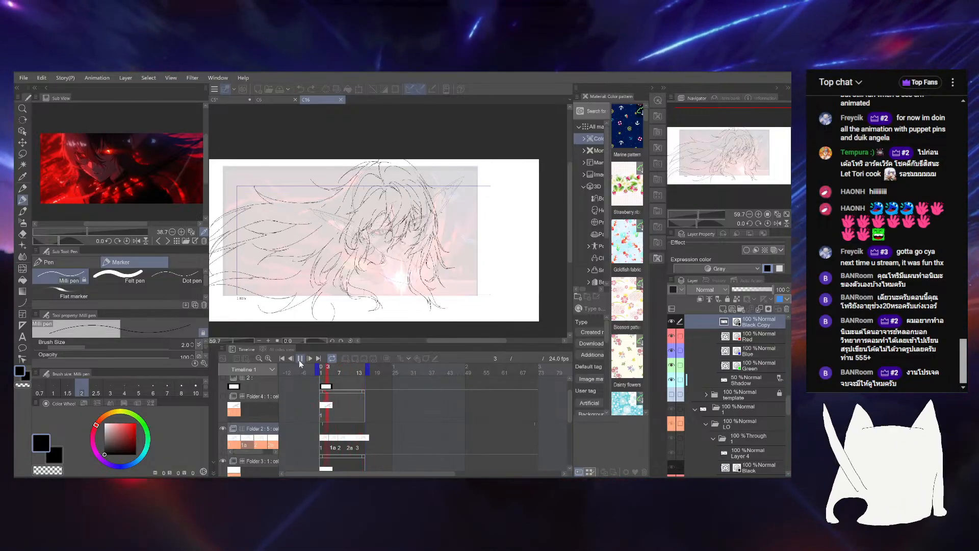
scroll(329, 267, "up", 2)
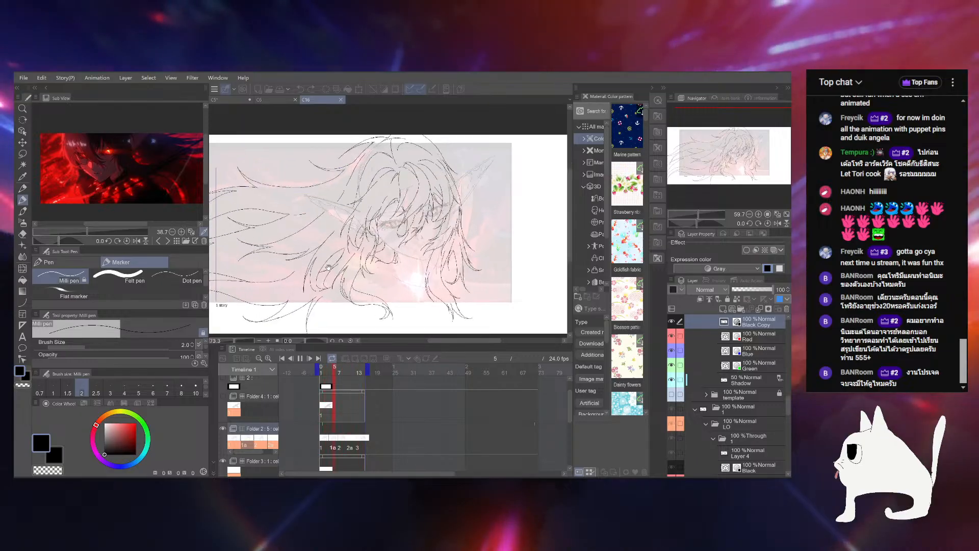
scroll(328, 267, "up", 3)
left_click_drag(387, 344, 388, 404)
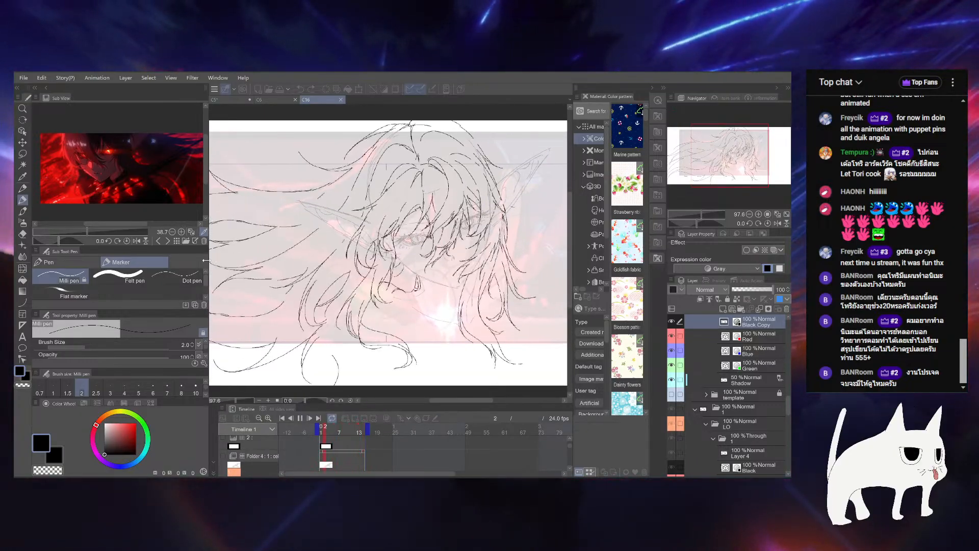
left_click_drag(206, 261, 109, 261)
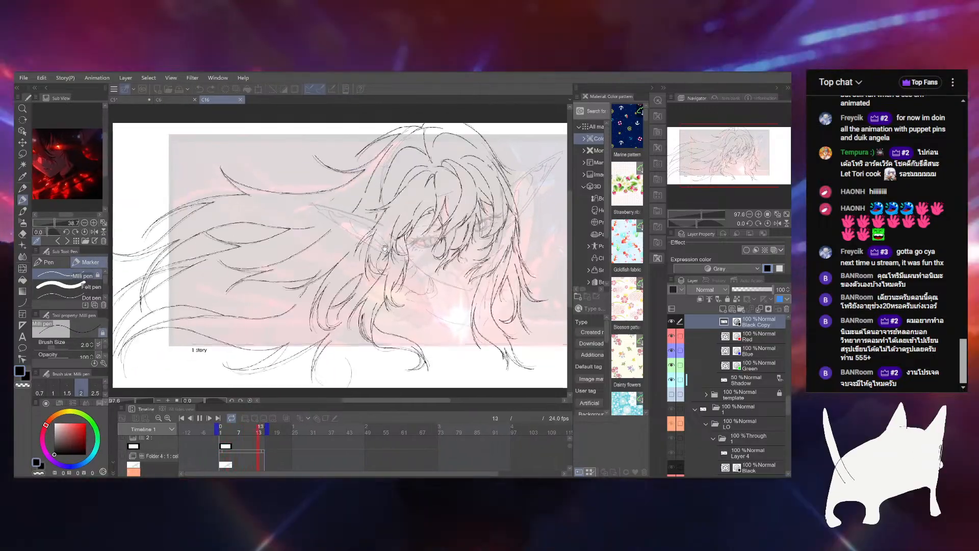
left_click_drag(385, 248, 398, 247)
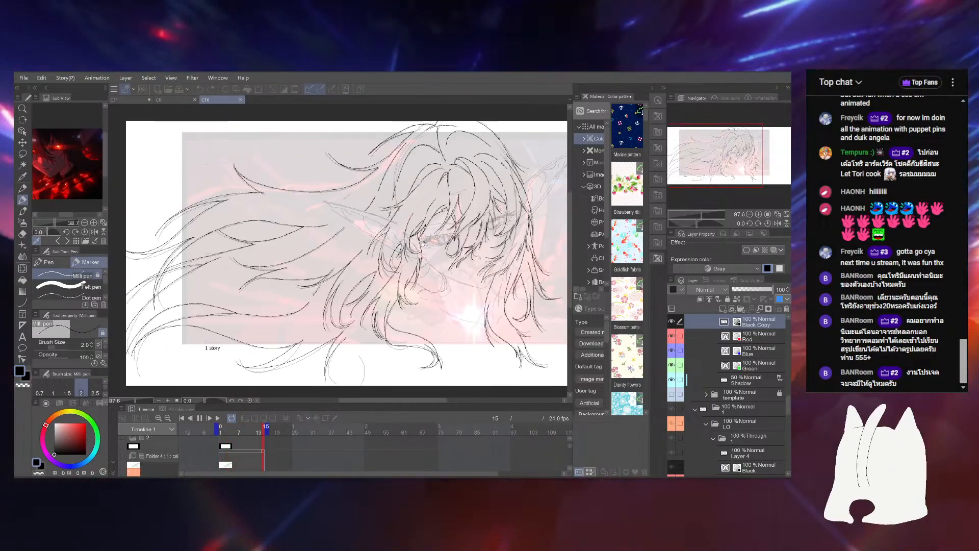
Stop the playback, make Folder 4 with the outstretched arm visible and select its cel
left_click(222, 433)
scroll(153, 456, "up", 1)
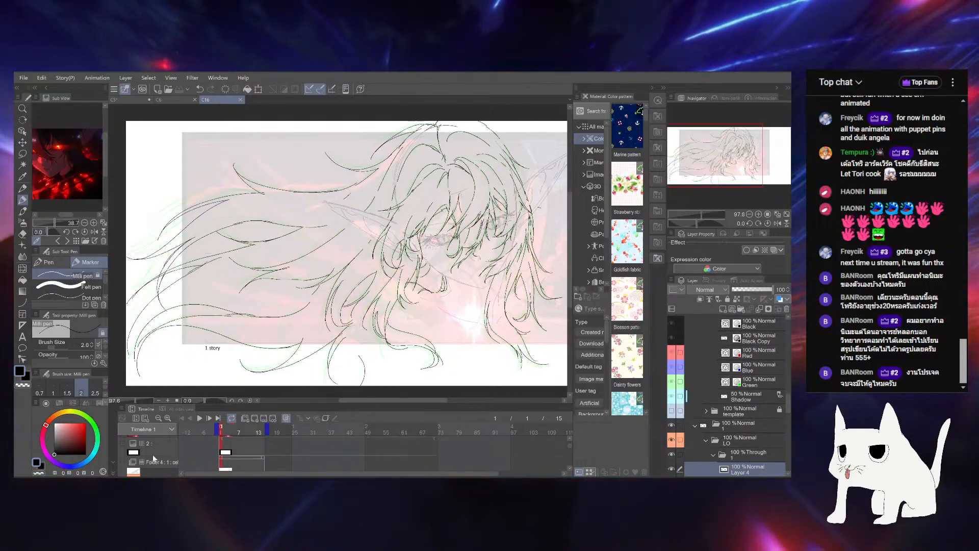
scroll(152, 454, "down", 1)
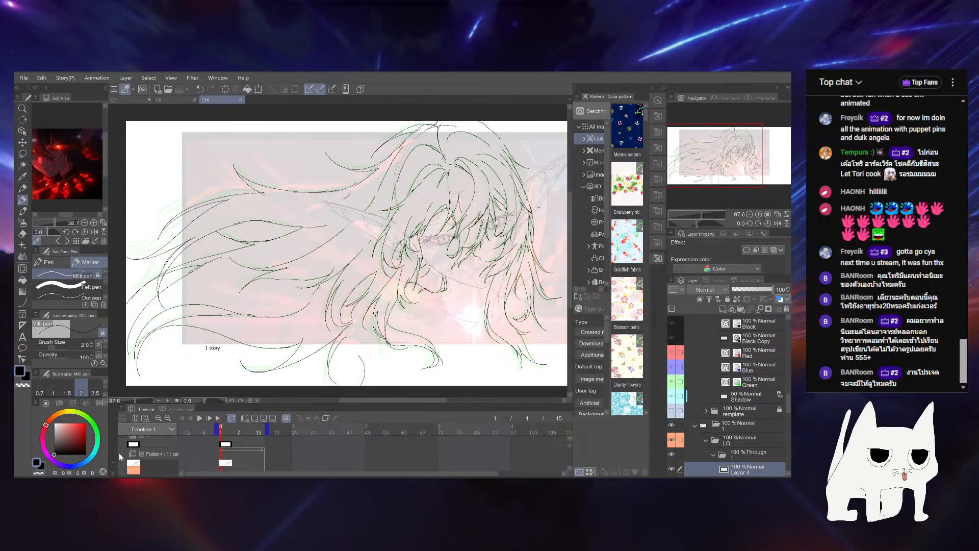
scroll(477, 244, "down", 2)
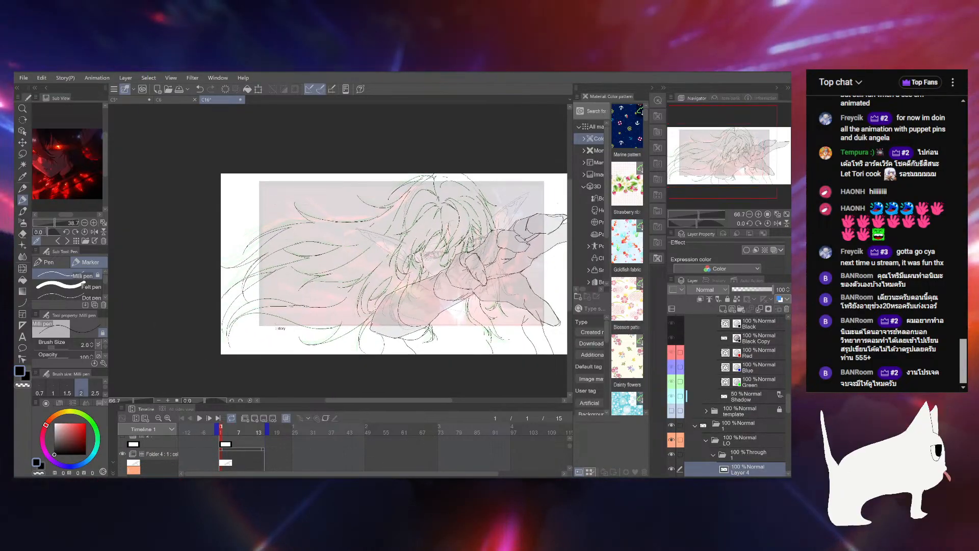
left_click_drag(478, 245, 439, 243)
left_click(227, 456)
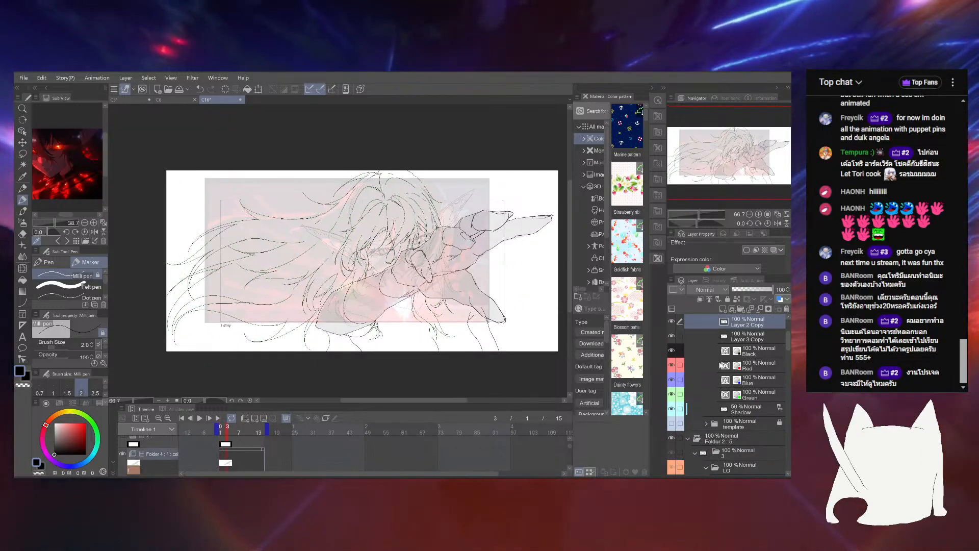
Collapse the arm's Folder 4 and the neighbouring Folder 2 in the layer list
scroll(721, 365, "up", 3)
left_click(741, 411)
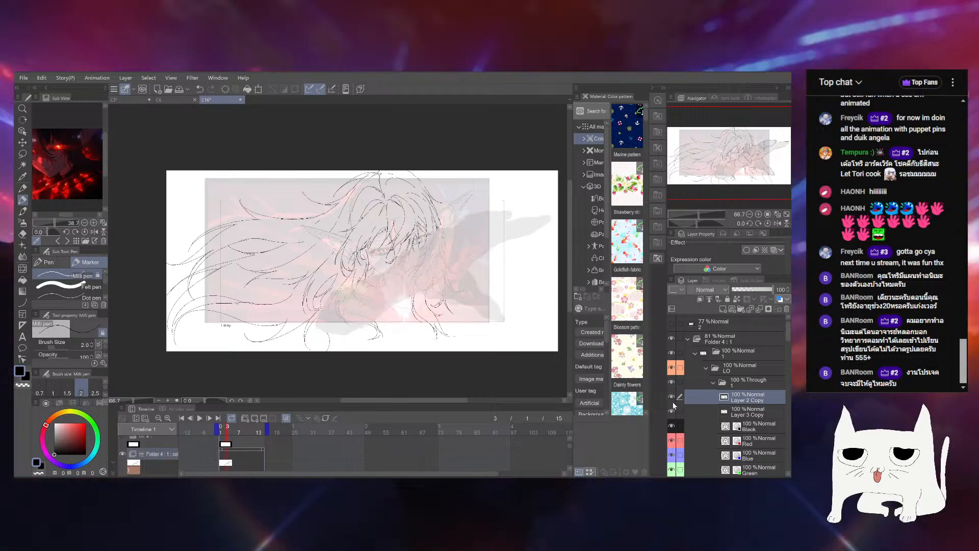
left_click(754, 412)
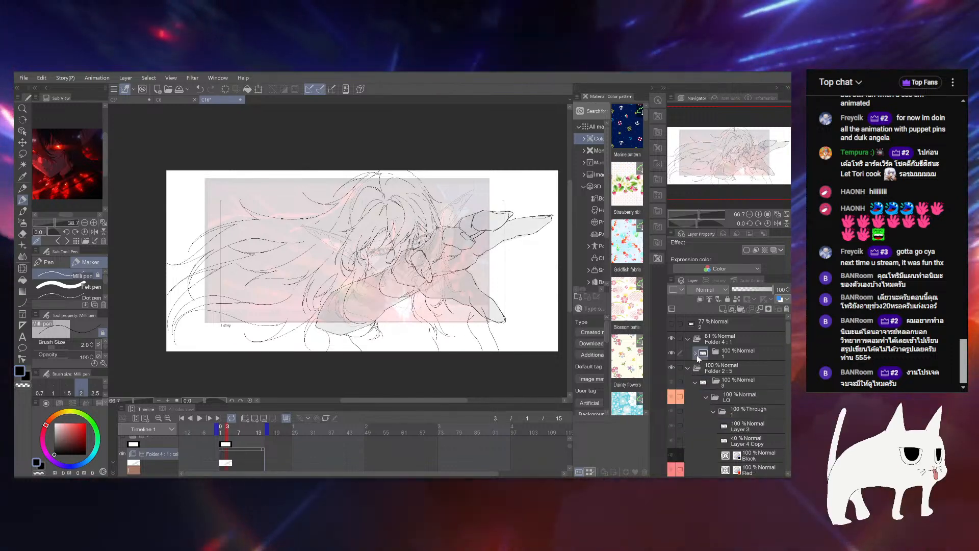
left_click(692, 337)
left_click(689, 339)
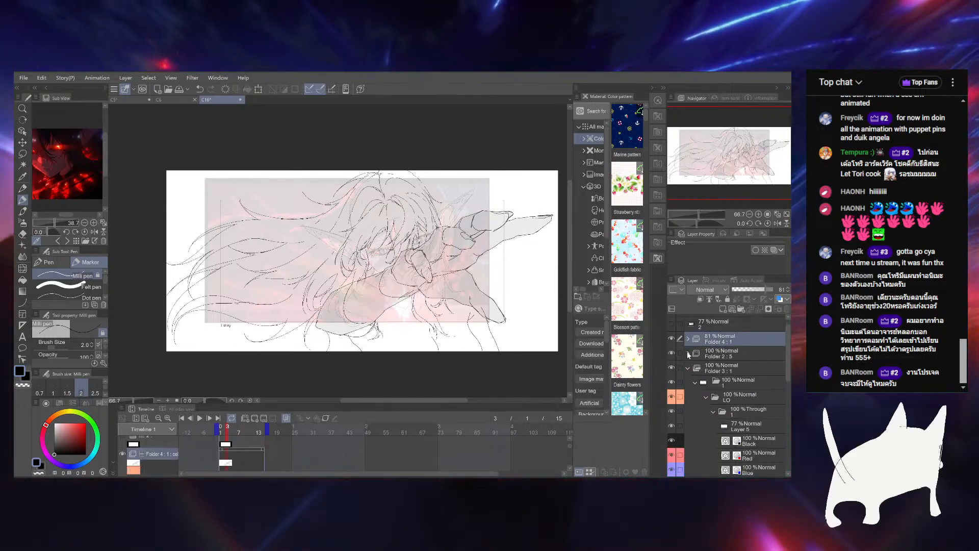
Raise the opacity of the outstretched arm's Folder 4 to 100%
left_click(672, 353)
left_click(673, 353)
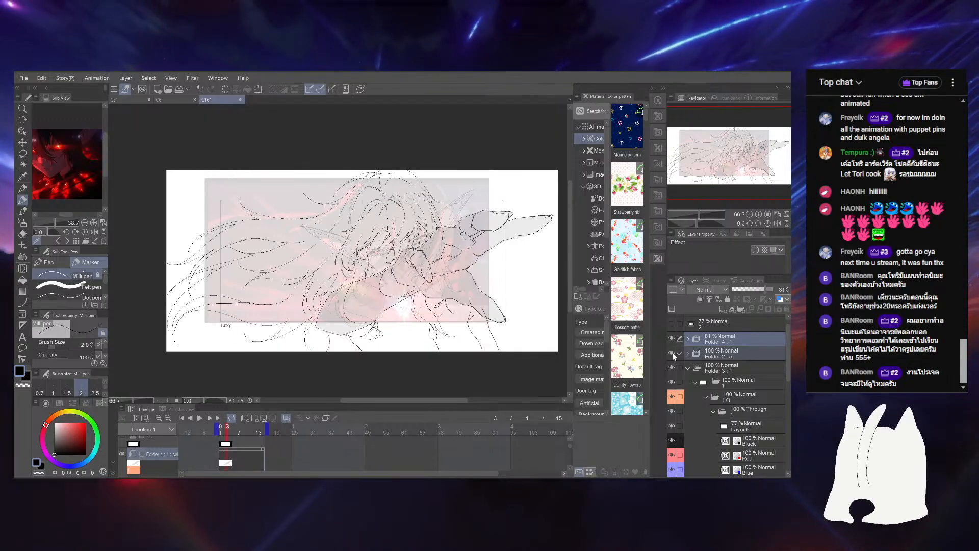
left_click(714, 353)
left_click(721, 340)
left_click_drag(766, 289, 776, 290)
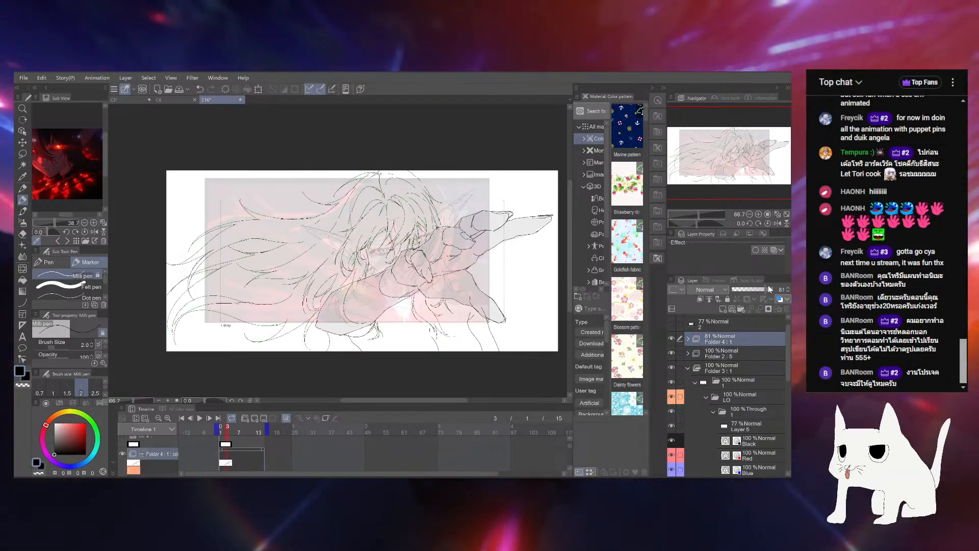
Hide the tinted reference screenshot layer and play back the animation with the opaque arm, stopping it at the end
scroll(671, 348, "up", 1)
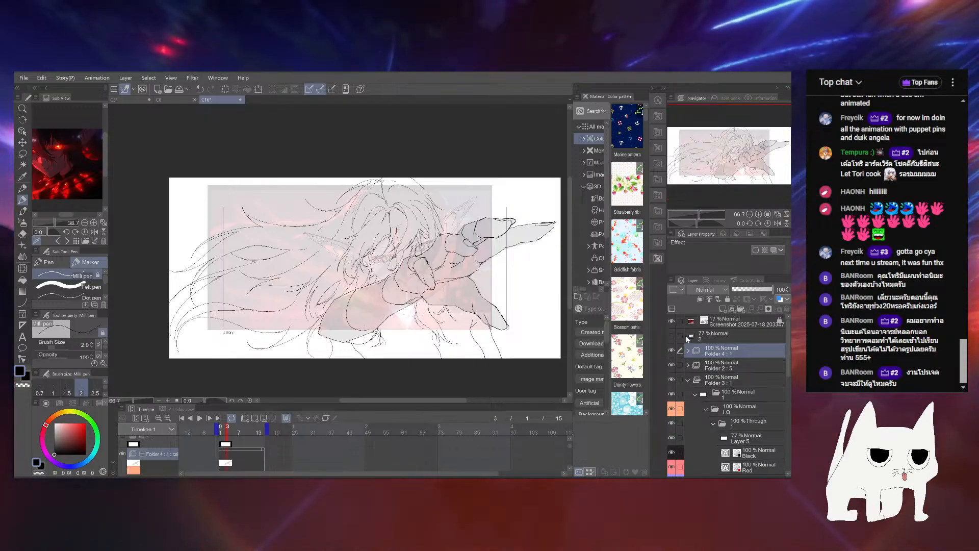
left_click(672, 319)
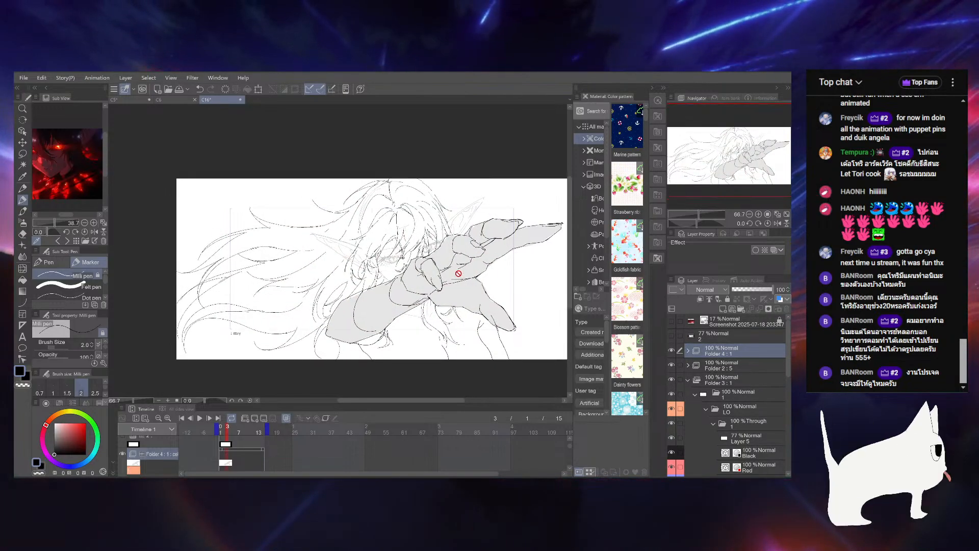
scroll(350, 271, "up", 1)
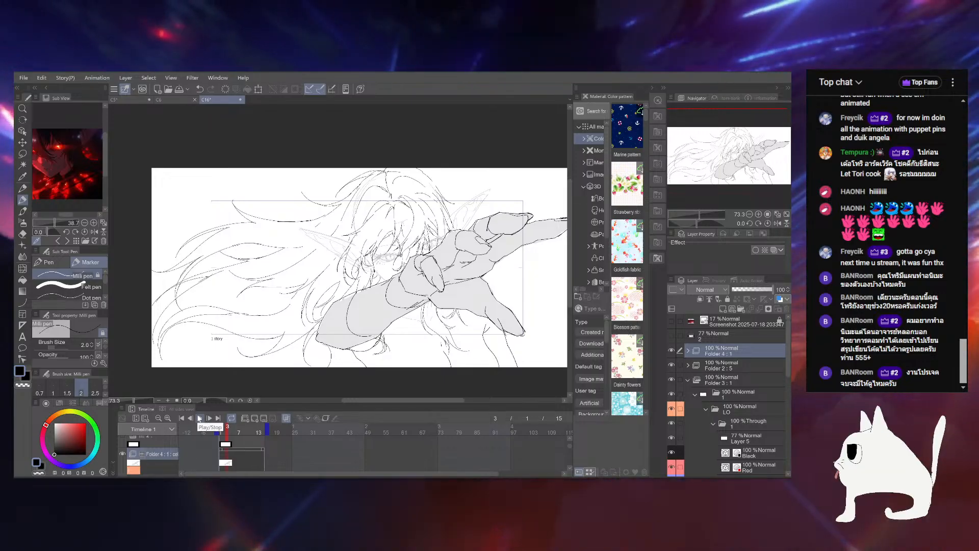
left_click(199, 418)
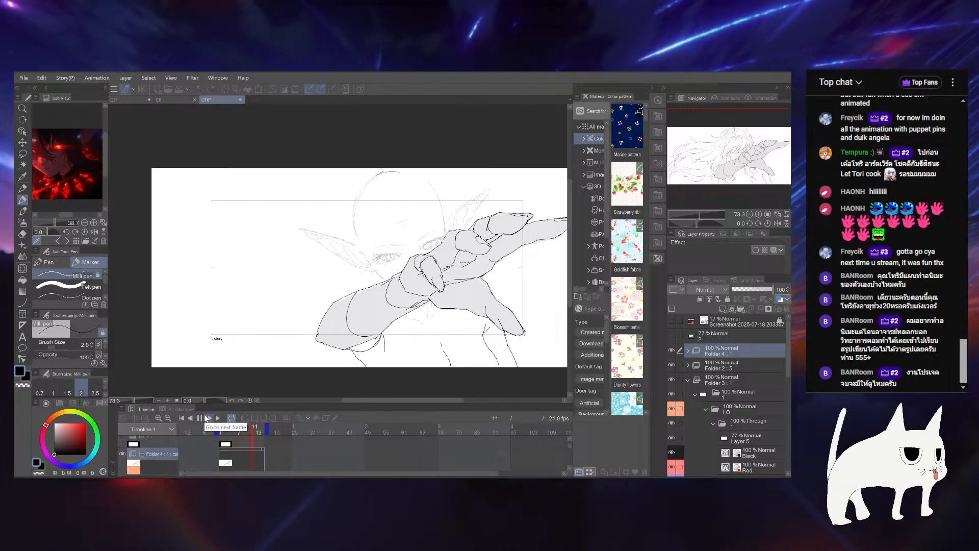
left_click(200, 419)
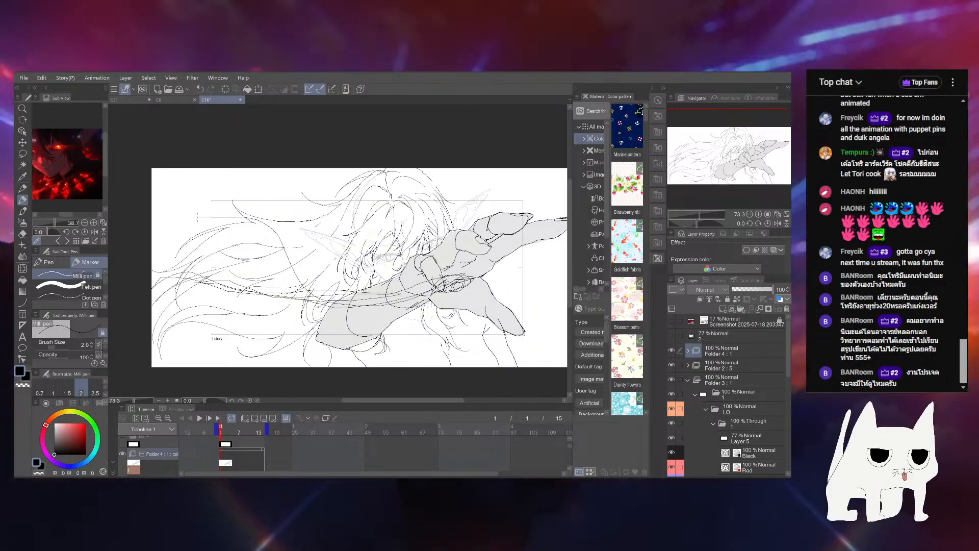
Undo the loose trial strokes drawn across the arm and hair on the first frame
key("ctrl+z")
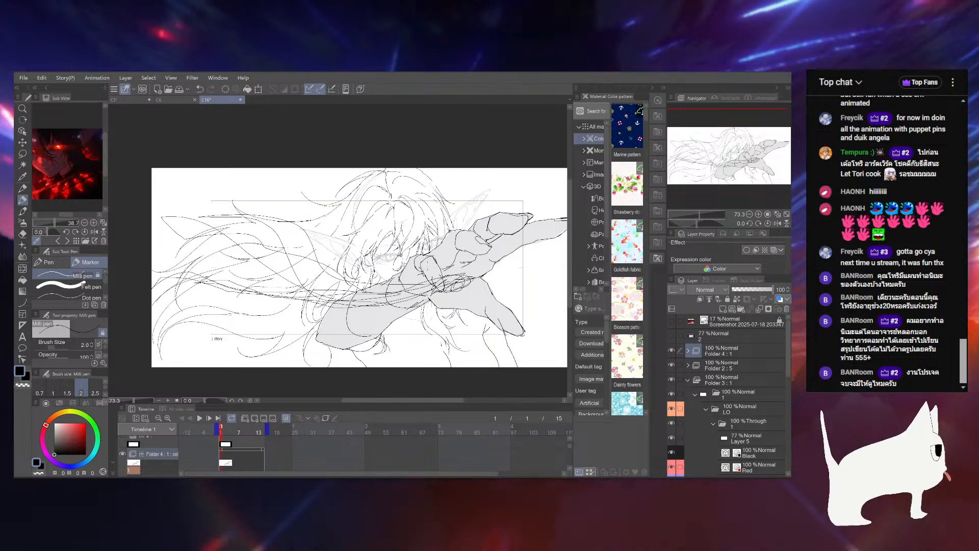
key("ctrl+z")
key("ctrl+z")
key("ctrl+z")
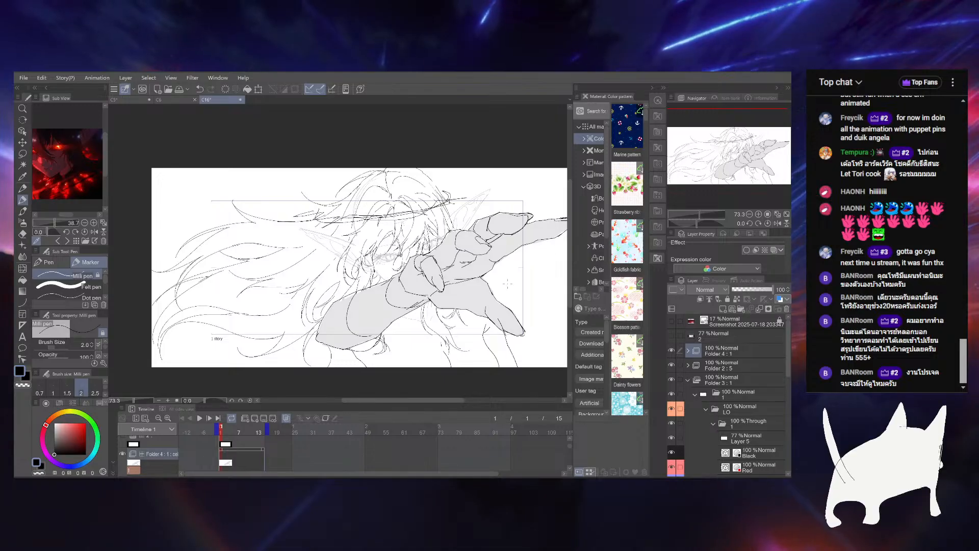
Centre the character's head and arm on the canvas and save the file
scroll(461, 235, "down", 2)
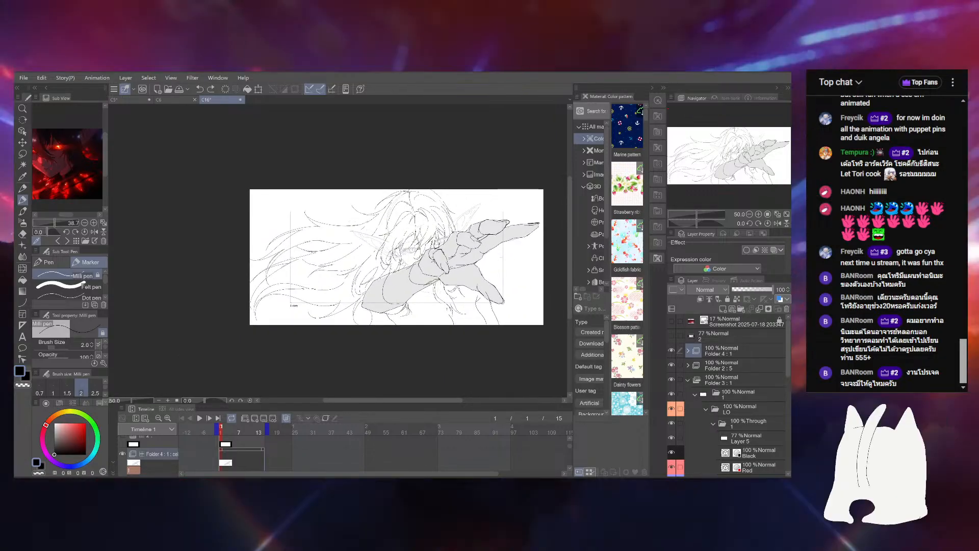
scroll(427, 245, "up", 3)
left_click_drag(387, 270, 390, 264)
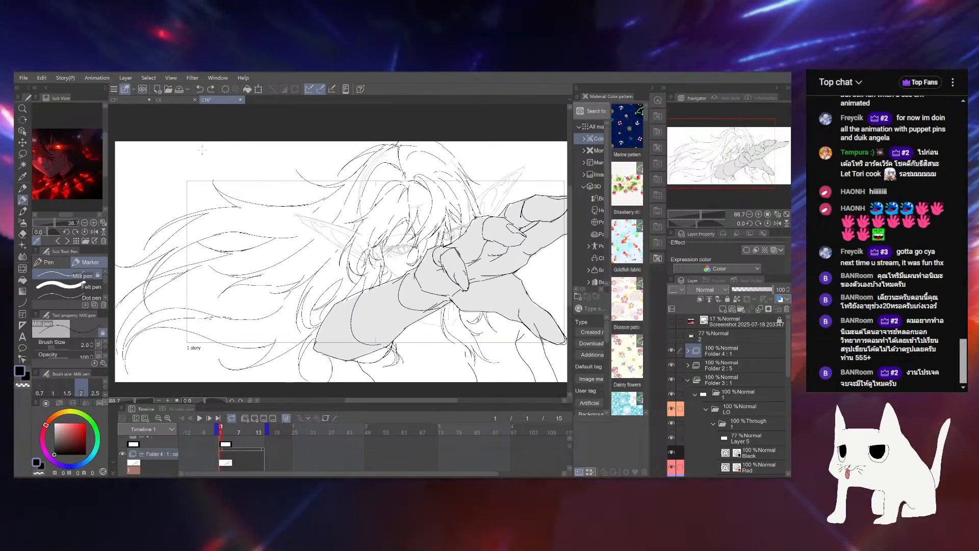
key("ctrl+s")
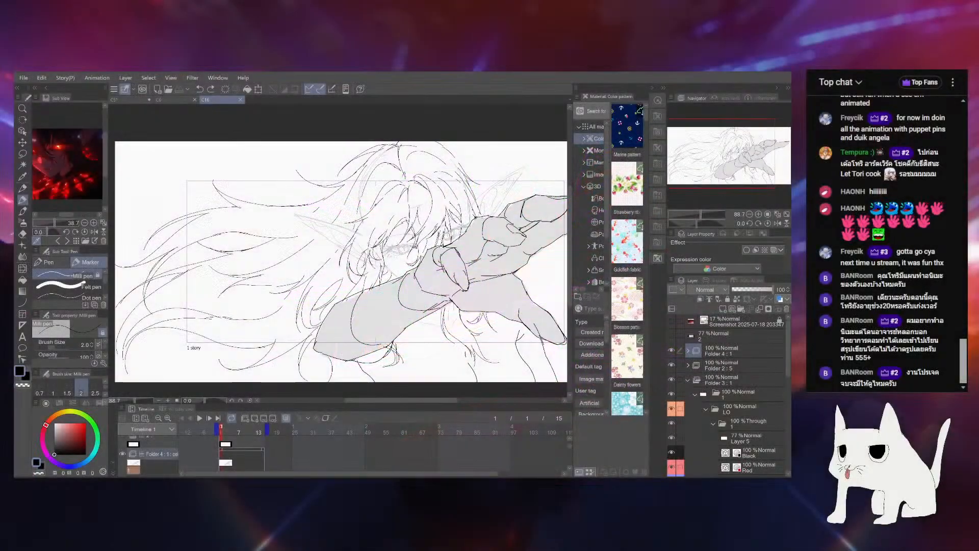
Frame the head and outstretched arm closely and play the animation back again
scroll(371, 301, "down", 2)
scroll(397, 255, "up", 3)
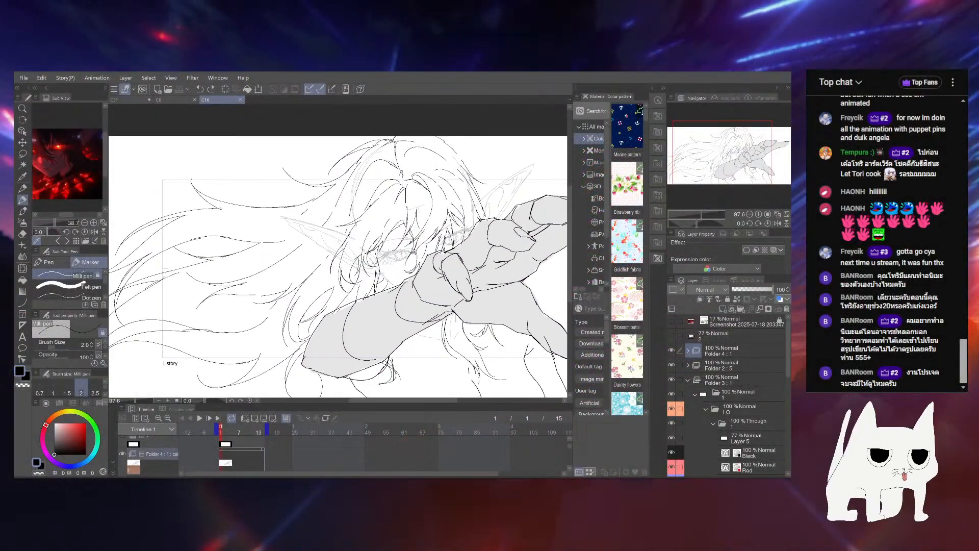
left_click_drag(398, 253, 373, 248)
scroll(373, 249, "down", 1)
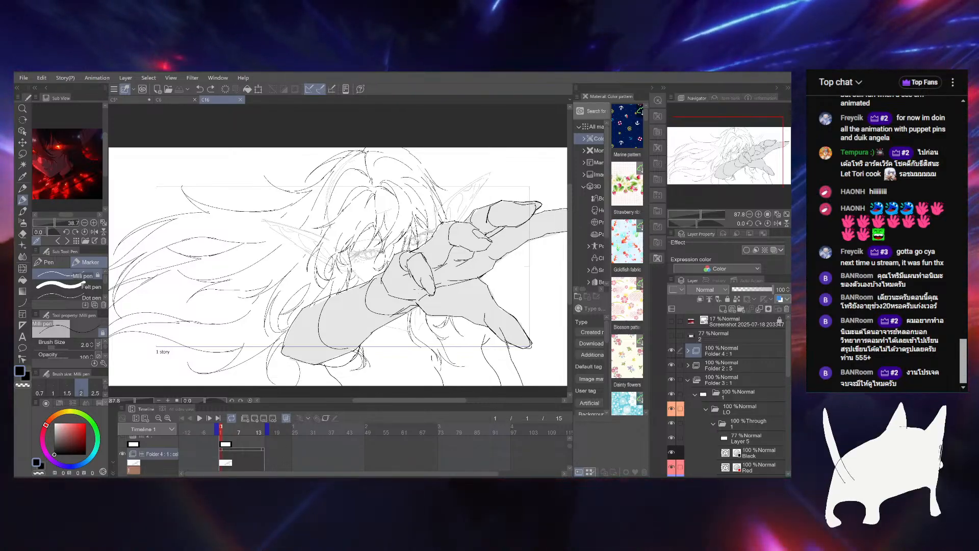
left_click(199, 418)
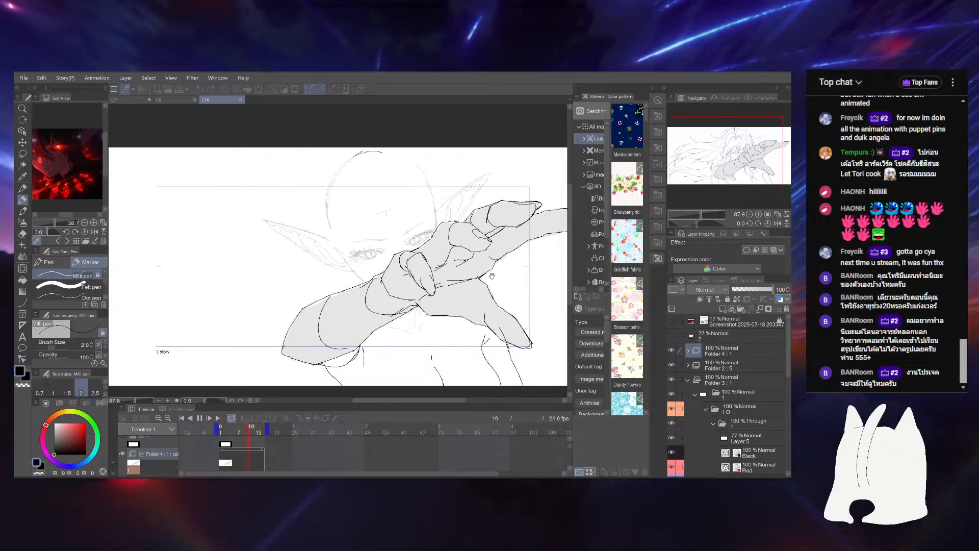